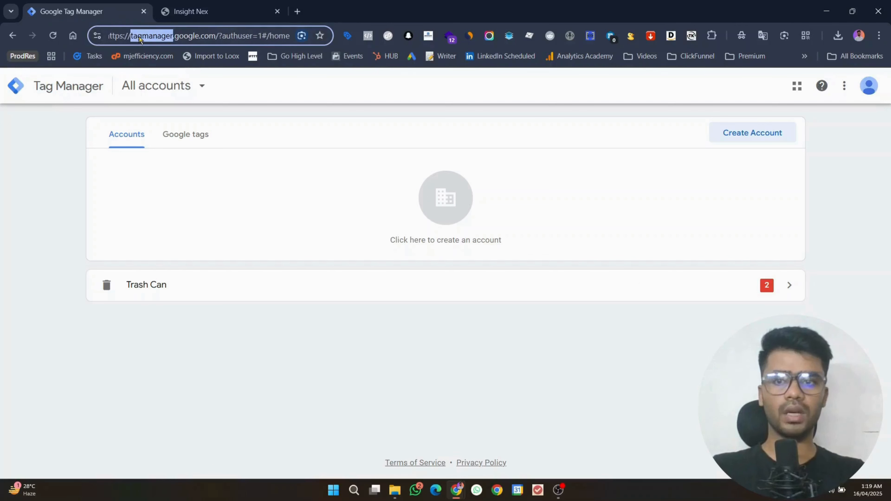
# Step: Start a new Tag Manager account and name it 'Track & Optimize'
pyautogui.click(138, 37)
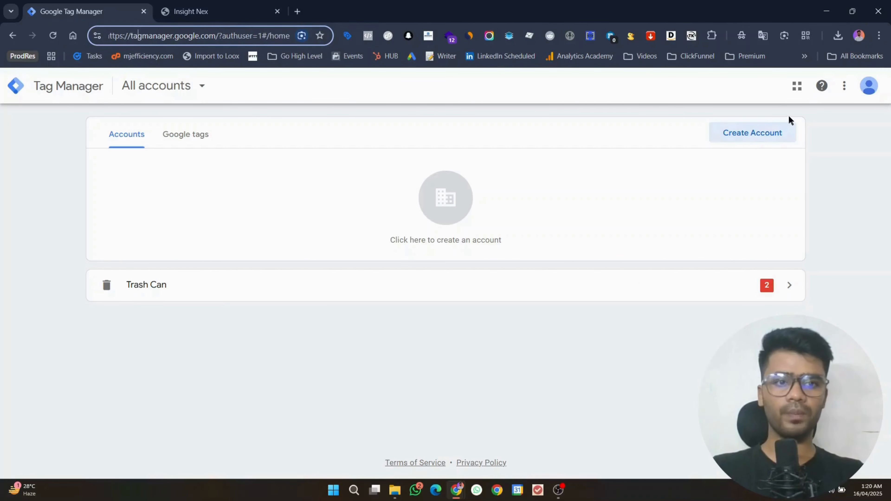
pyautogui.click(771, 136)
pyautogui.click(206, 244)
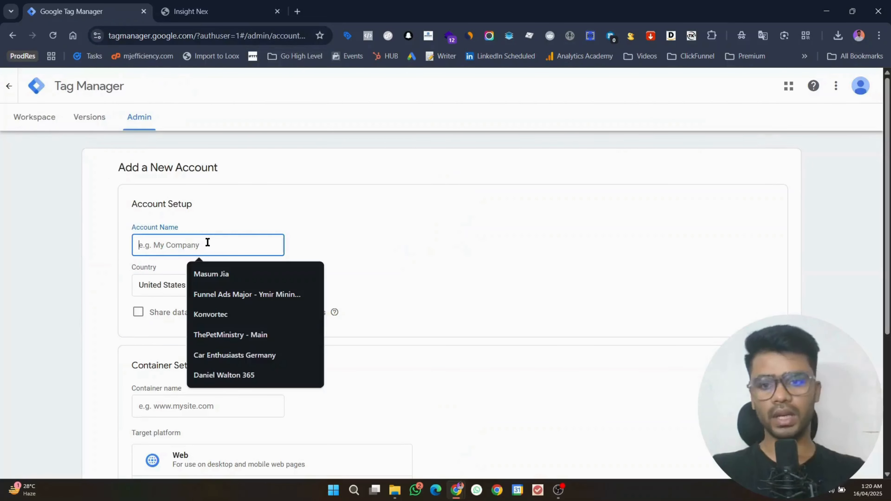
pyautogui.write('MJ')
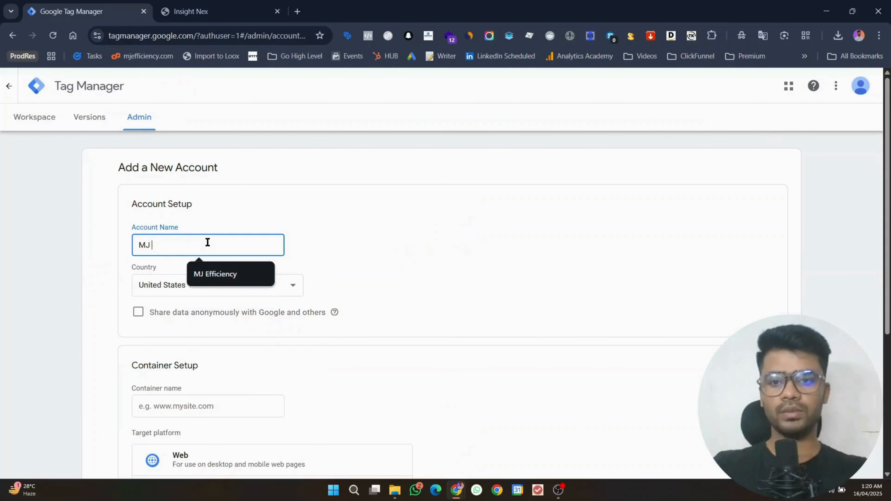
pyautogui.press('BackSpace')
pyautogui.press('BackSpace')
pyautogui.press('BackSpace')
pyautogui.write('Trac')
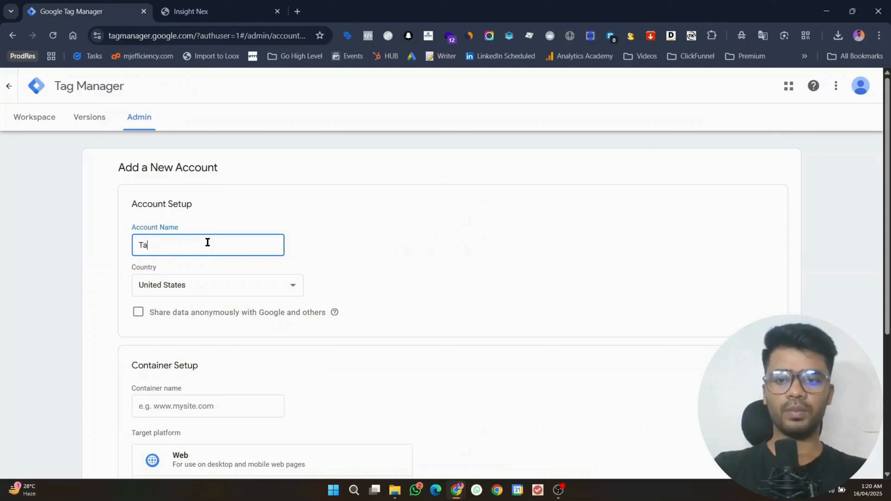
pyautogui.write('k & Optimize')
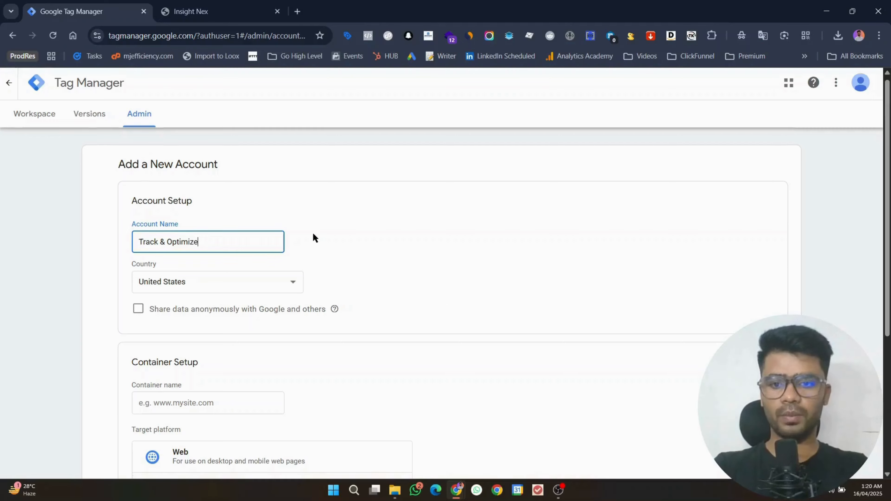
pyautogui.scroll(-5, 244, 217)
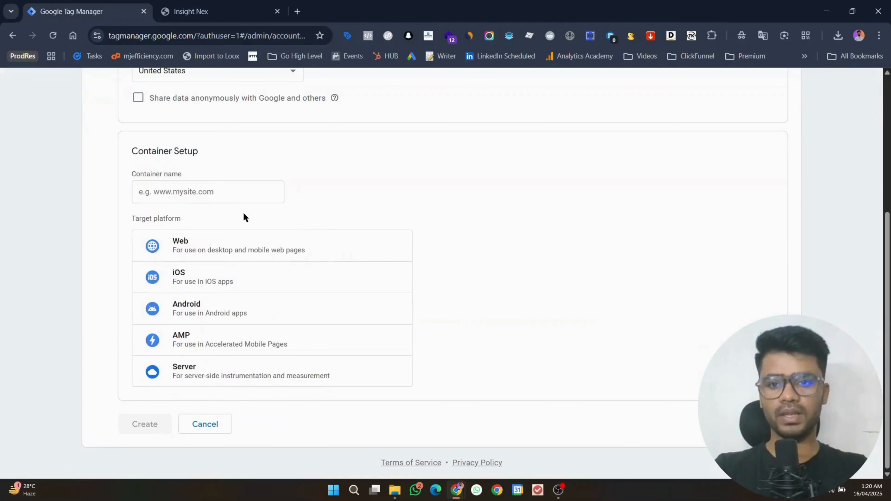
# Step: Add a Web container named trackandoptimize.com, create it, and accept the Data Processing Terms
pyautogui.click(211, 193)
pyautogui.write('tra')
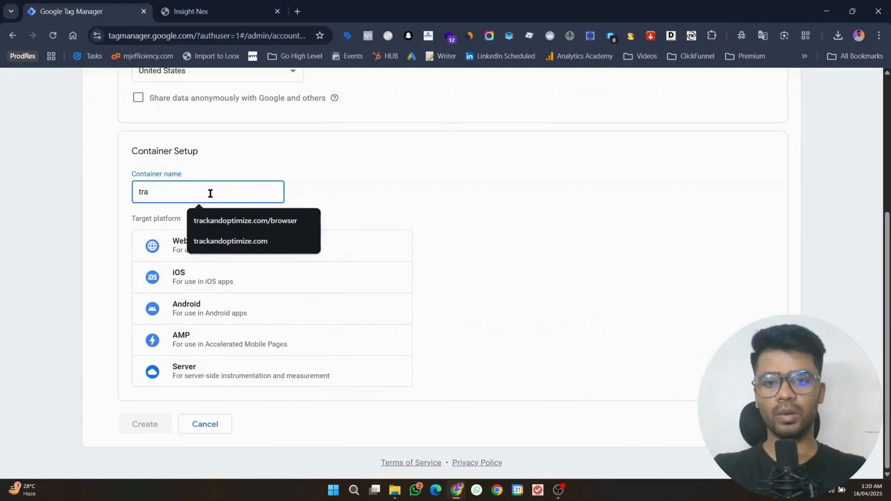
pyautogui.press('Down')
pyautogui.press('Down')
pyautogui.press('Return')
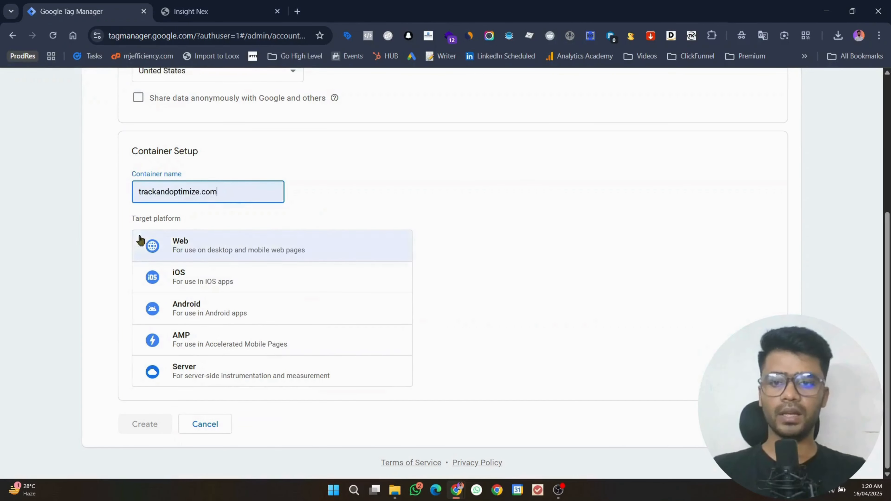
pyautogui.click(183, 241)
pyautogui.click(144, 424)
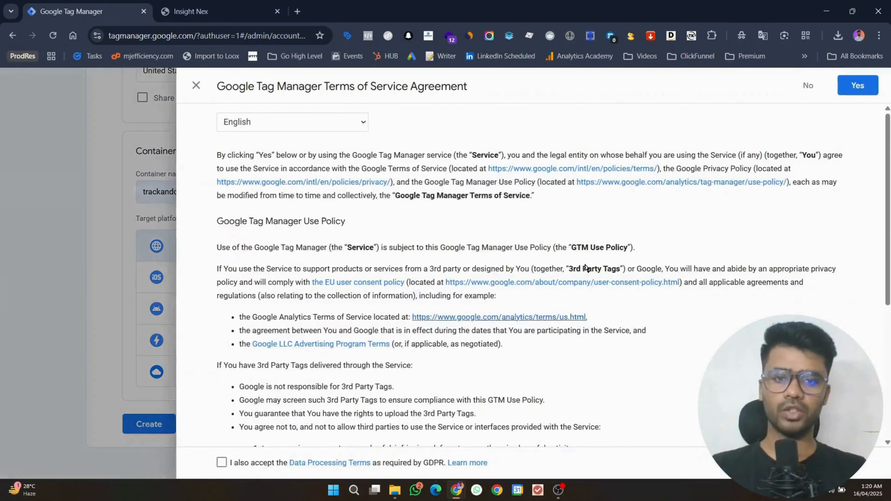
pyautogui.click(221, 464)
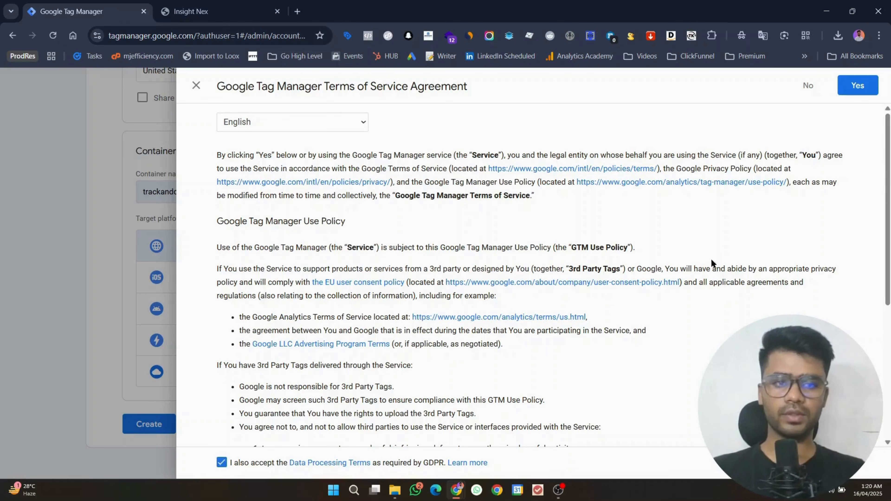
pyautogui.click(851, 88)
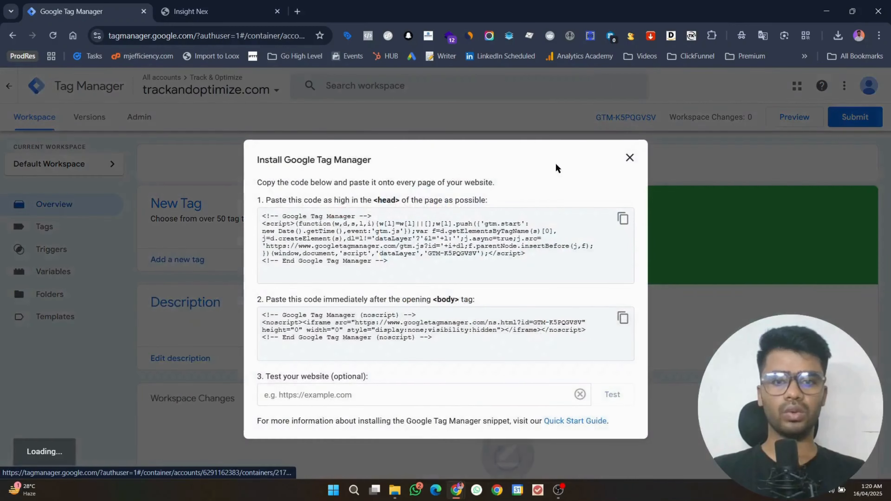
# Step: Copy the GTM-K5PQGVSV head installation snippet and switch to the GoHighLevel funnel
pyautogui.click(630, 157)
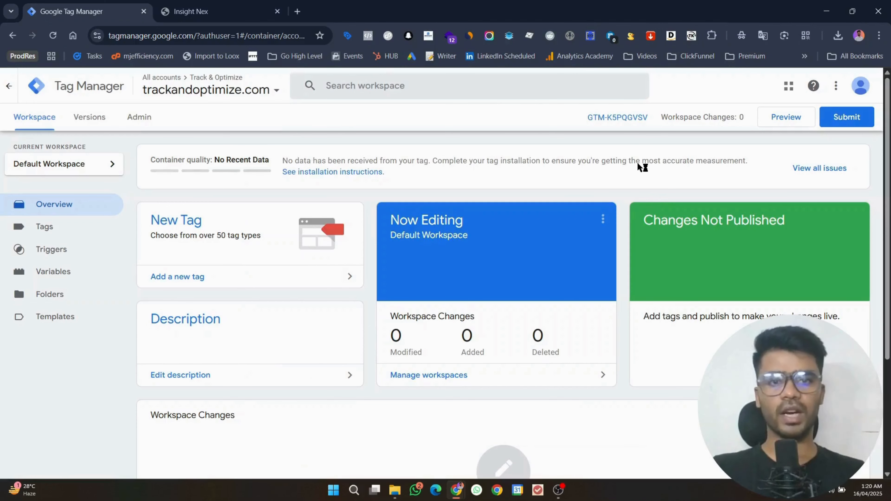
pyautogui.click(626, 117)
pyautogui.click(622, 219)
pyautogui.click(203, 11)
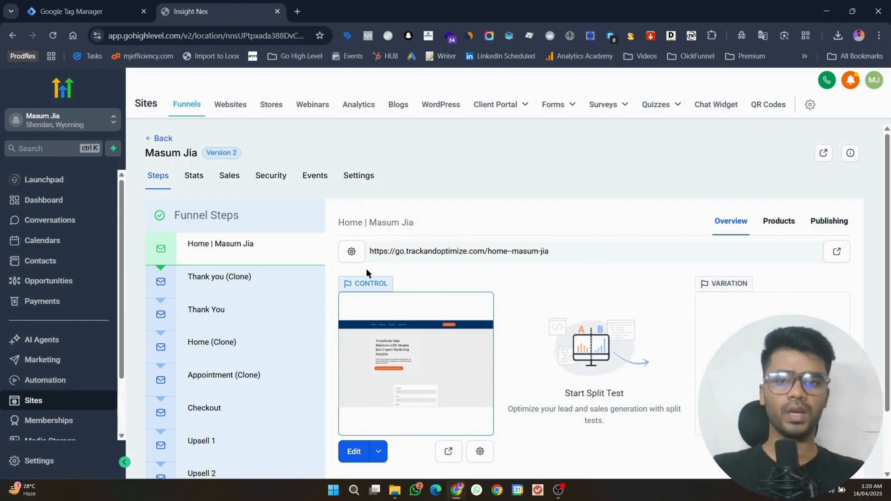
# Step: Paste the Tag Manager snippet into the funnel settings' Head tracking code
pyautogui.click(357, 177)
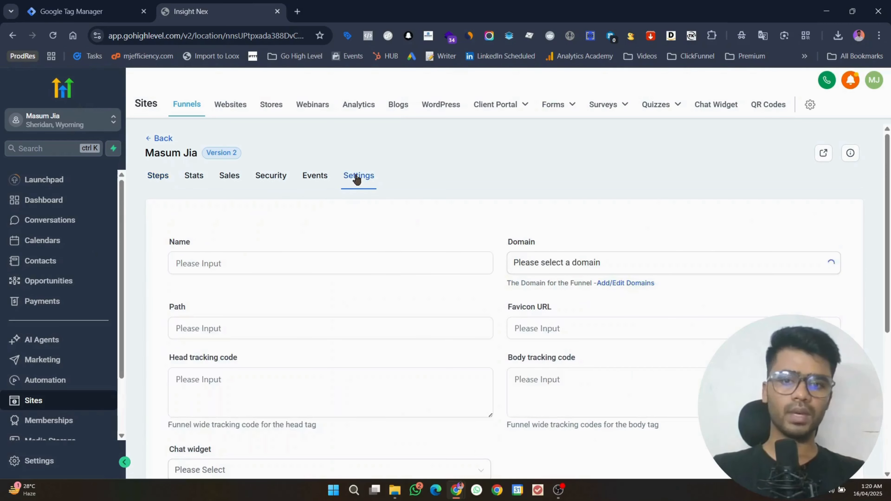
pyautogui.scroll(-6, 523, 185)
pyautogui.scroll(1, 512, 215)
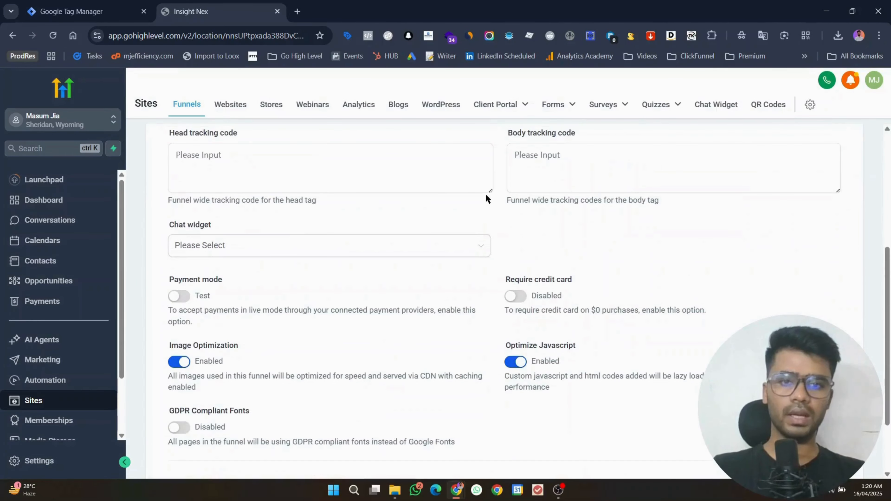
pyautogui.moveTo(489, 191); pyautogui.dragTo(491, 364)
pyautogui.click(384, 249)
pyautogui.hotkey('ctrl', 'v')
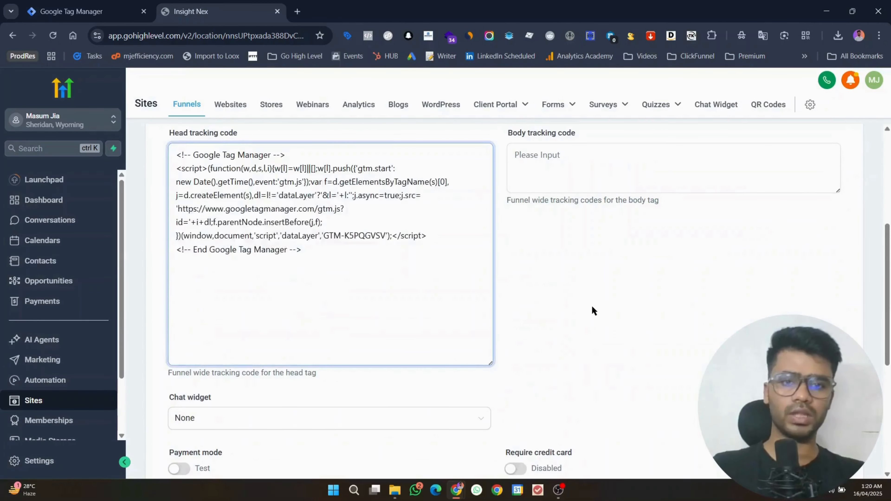
pyautogui.moveTo(886, 304); pyautogui.dragTo(887, 395)
pyautogui.scroll(4, 854, 334)
pyautogui.scroll(-7, 857, 331)
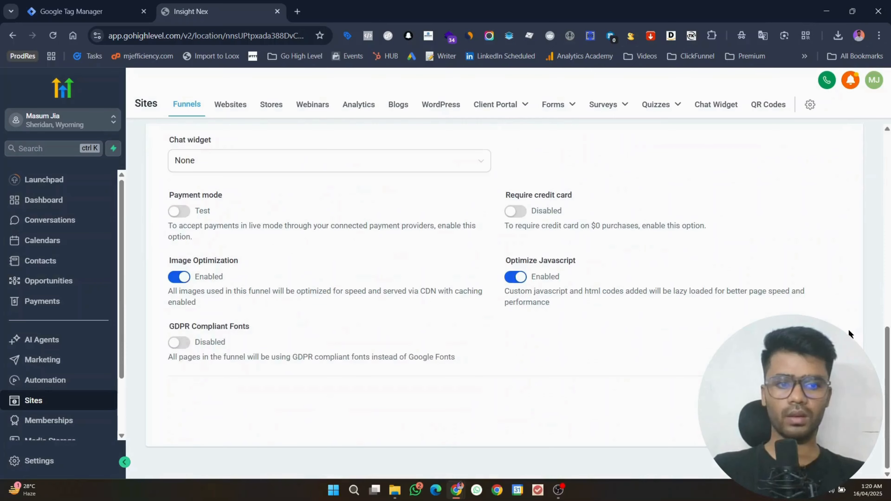
pyautogui.scroll(6, 848, 332)
pyautogui.scroll(-5, 845, 331)
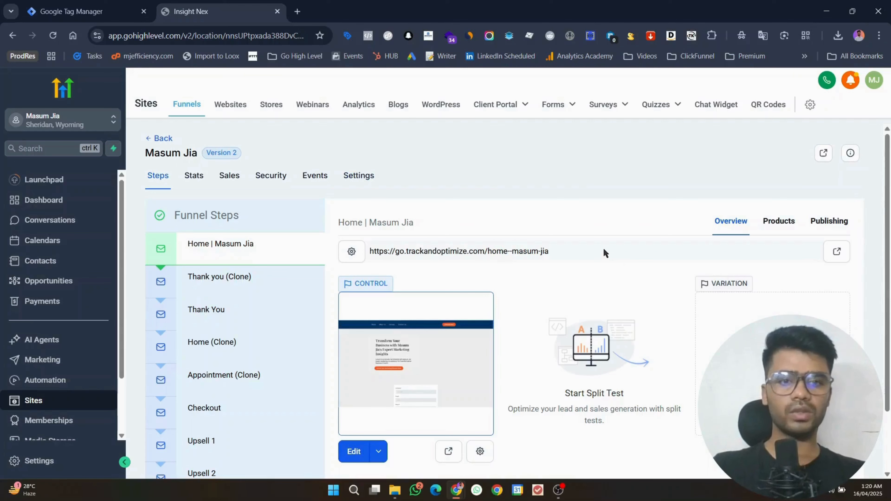
# Step: Copy the funnel home page URL and launch container Preview in Tag Manager
pyautogui.moveTo(557, 254); pyautogui.dragTo(369, 251)
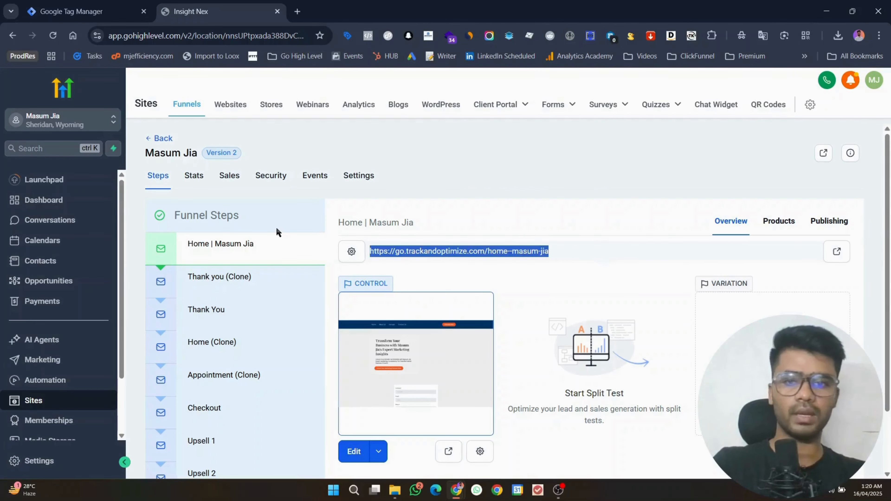
pyautogui.hotkey('ctrl', 'shift', 'Tab')
pyautogui.click(630, 158)
pyautogui.click(795, 123)
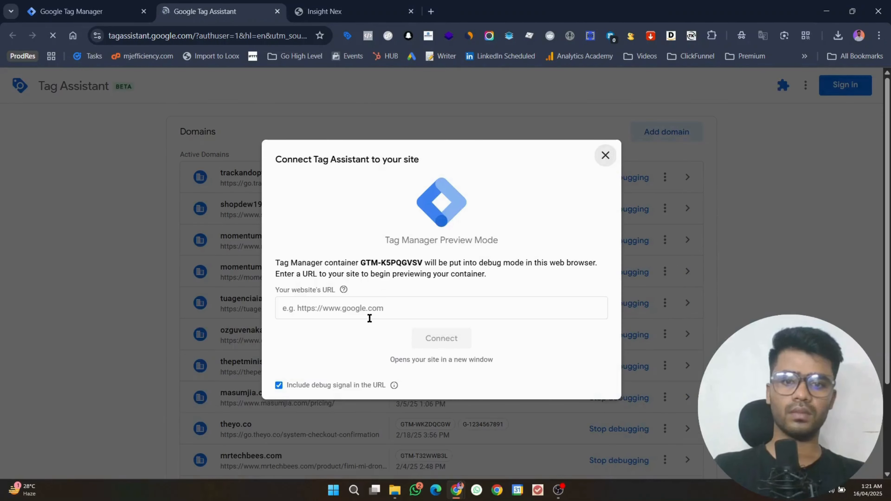
# Step: Connect Tag Assistant to the funnel home page URL and continue in the debug view
pyautogui.click(370, 310)
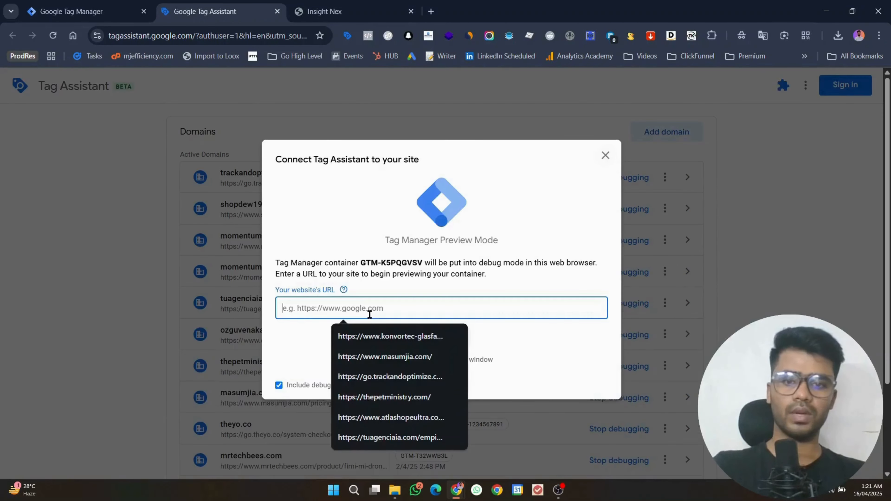
pyautogui.click(456, 372)
pyautogui.click(453, 339)
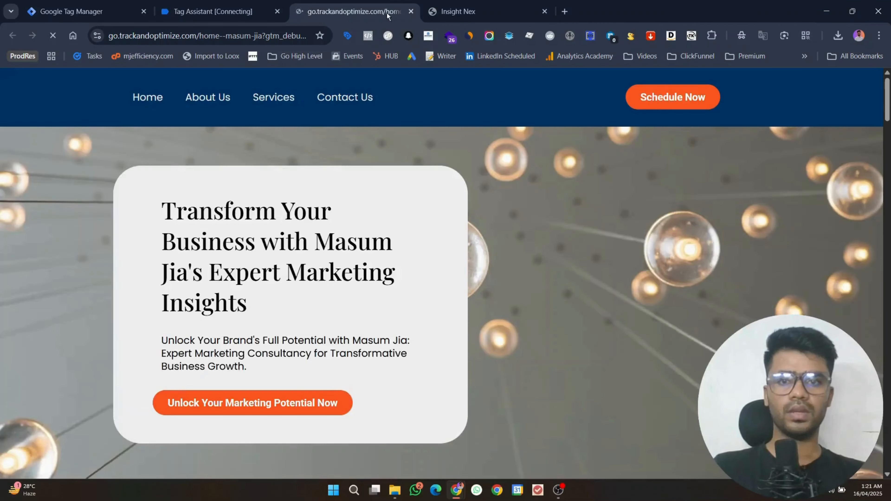
pyautogui.click(217, 11)
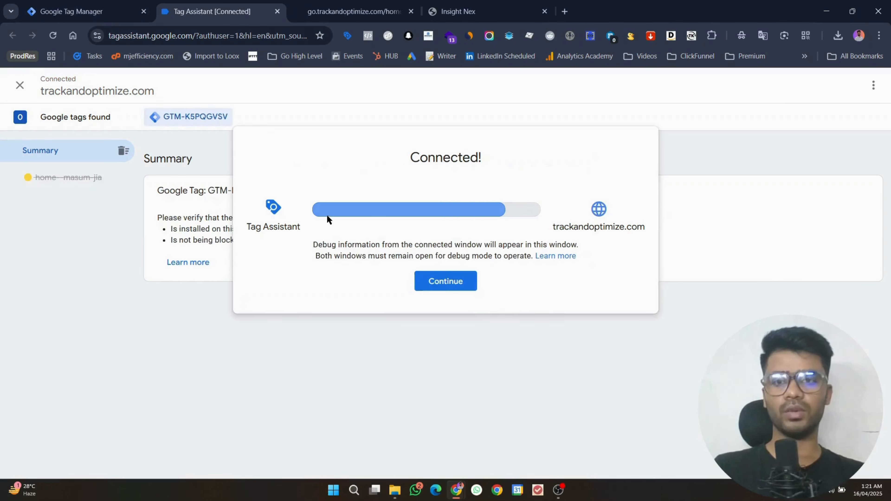
pyautogui.click(437, 283)
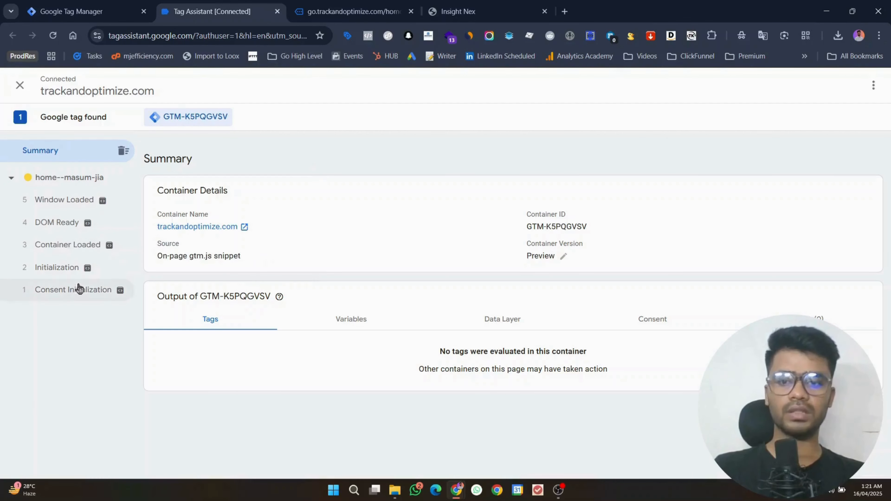
# Step: Show Tag Assistant debug information on the funnel landing page
pyautogui.click(339, 3)
pyautogui.scroll(-10, 304, 298)
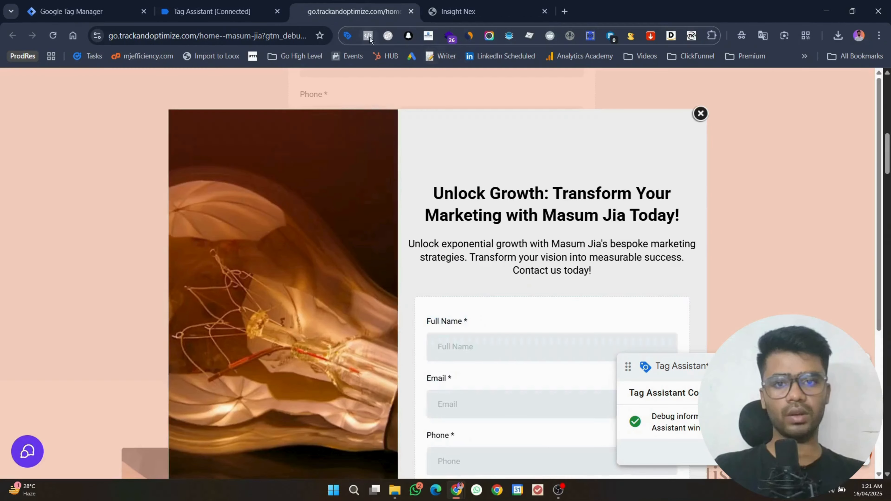
pyautogui.click(368, 37)
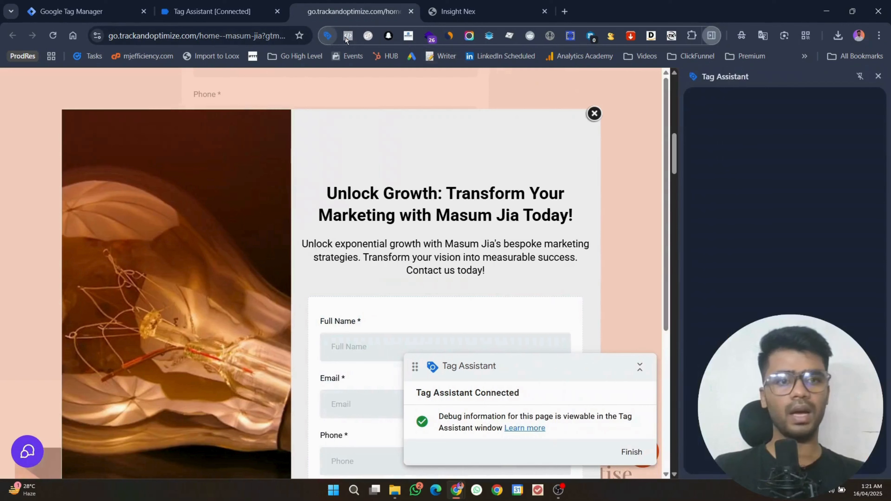
# Step: Find tagassistant.google.com via search and select the detected container ID GTM-K5PQGVSV
pyautogui.click(564, 10)
pyautogui.write('tag ')
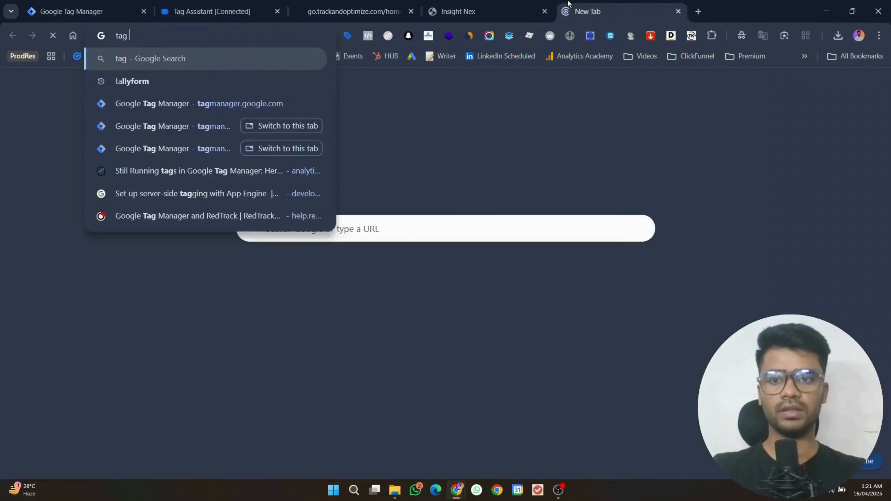
pyautogui.write('assistant by goog')
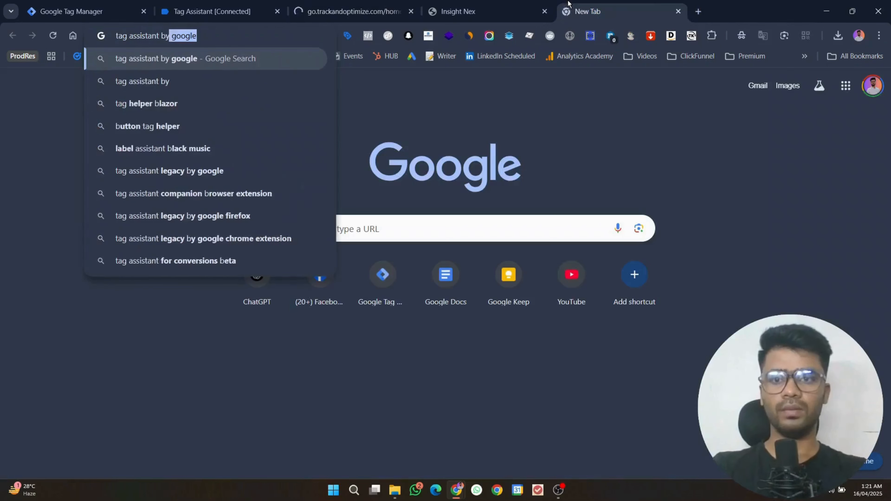
pyautogui.write('le')
pyautogui.press('Return')
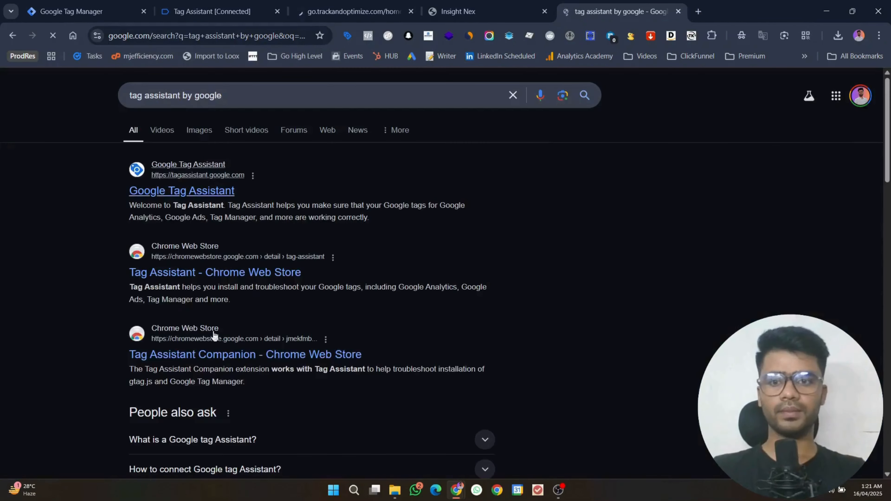
pyautogui.click(207, 196)
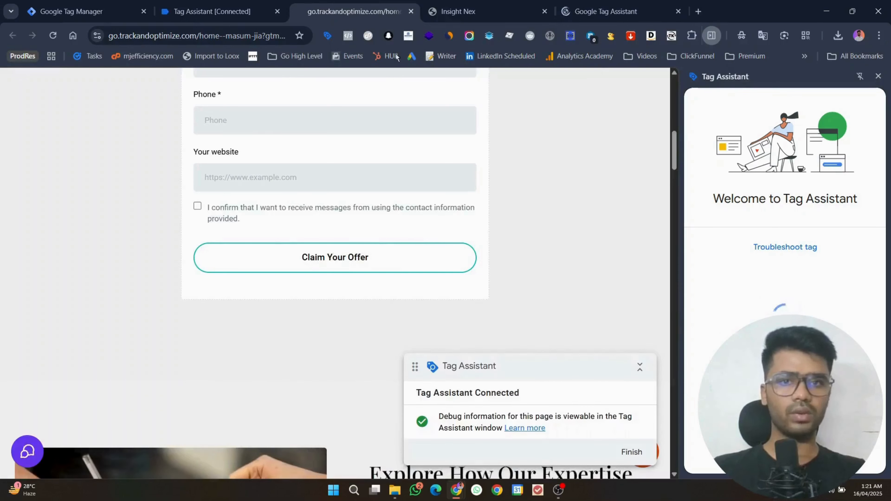
pyautogui.tripleClick(740, 305)
pyautogui.hotkey('ctrl', 'c')
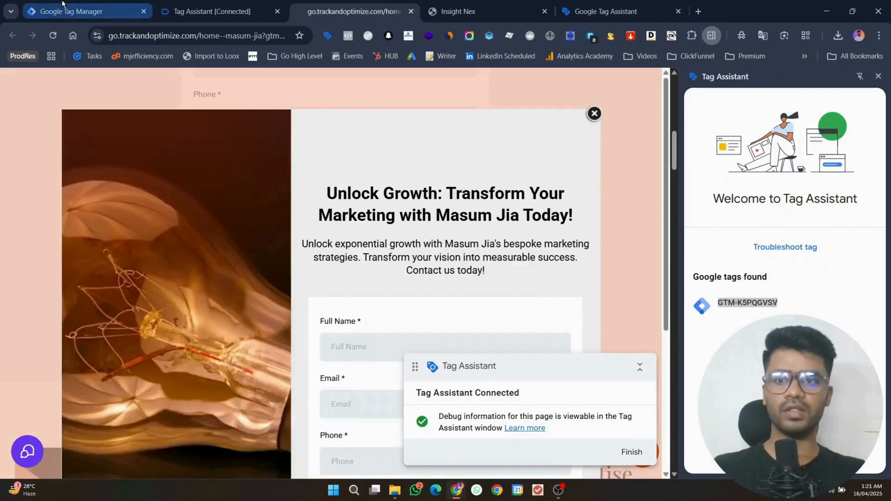
pyautogui.click(63, 12)
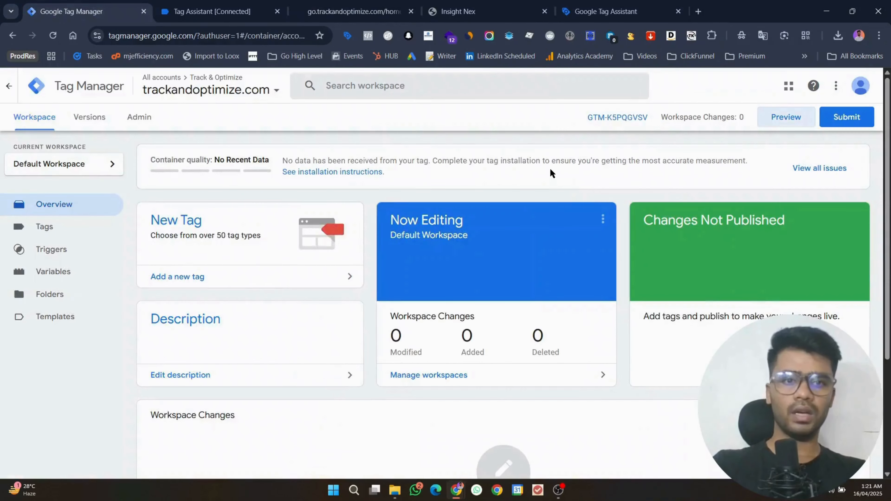
# Step: Search the Tag Manager workspace for GTM-K5PQGVSV to confirm the container ID matches
pyautogui.hotkey('ctrl', 'f')
pyautogui.hotkey('ctrl', 'v')
pyautogui.click(323, 63)
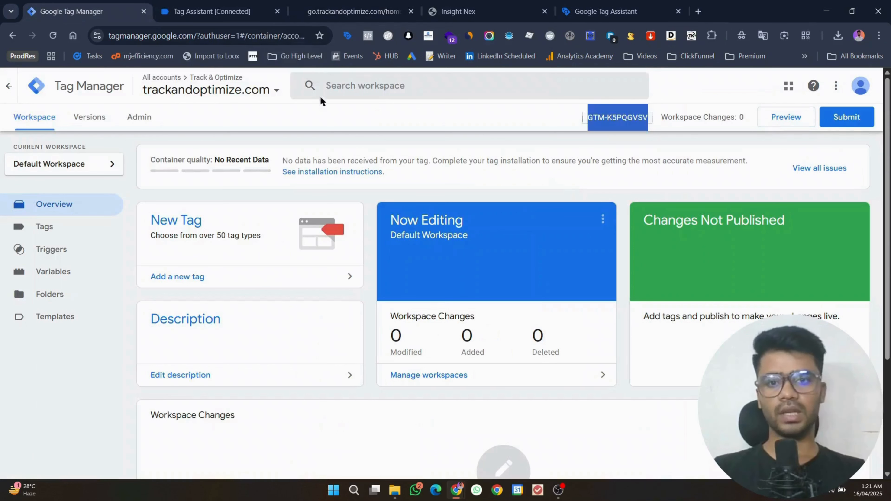
pyautogui.click(552, 140)
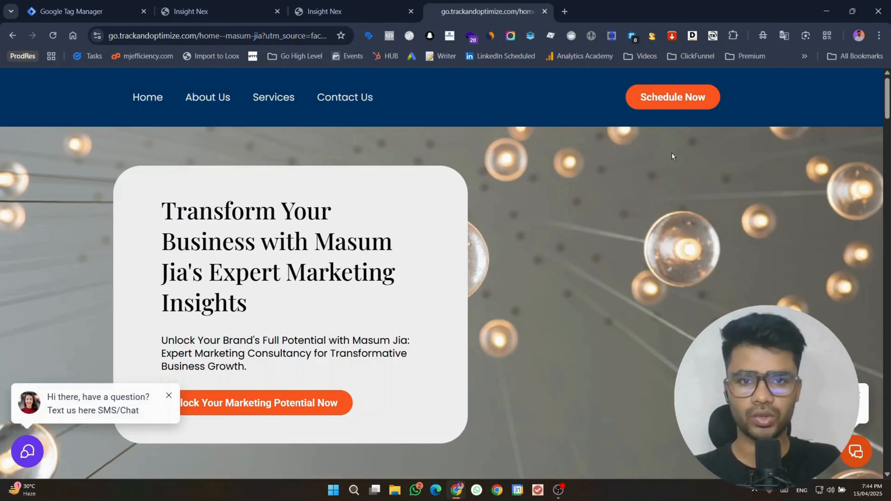
# Step: Fill the opt-in form with Full Name 'Hey This is Test', a test e-mail and phone number
pyautogui.scroll(-4, 367, 221)
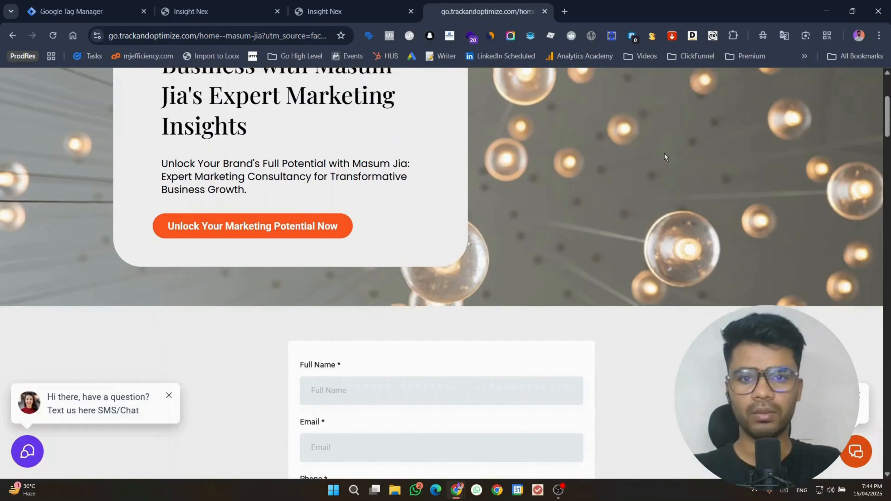
pyautogui.scroll(-4, 666, 158)
pyautogui.click(408, 238)
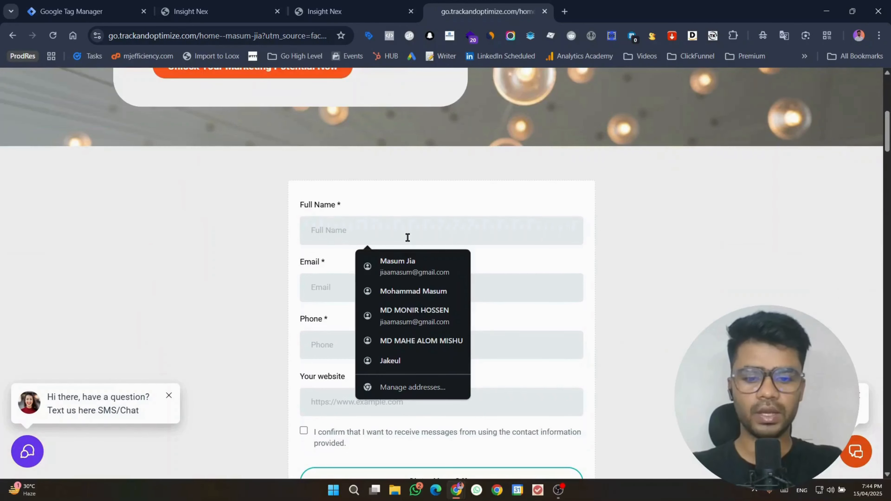
pyautogui.write('Hey This')
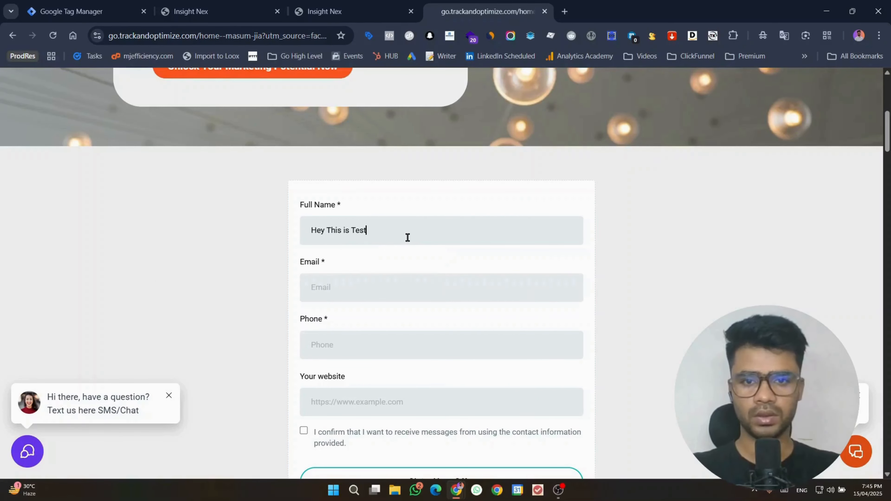
pyautogui.write(' is Test')
pyautogui.click(381, 286)
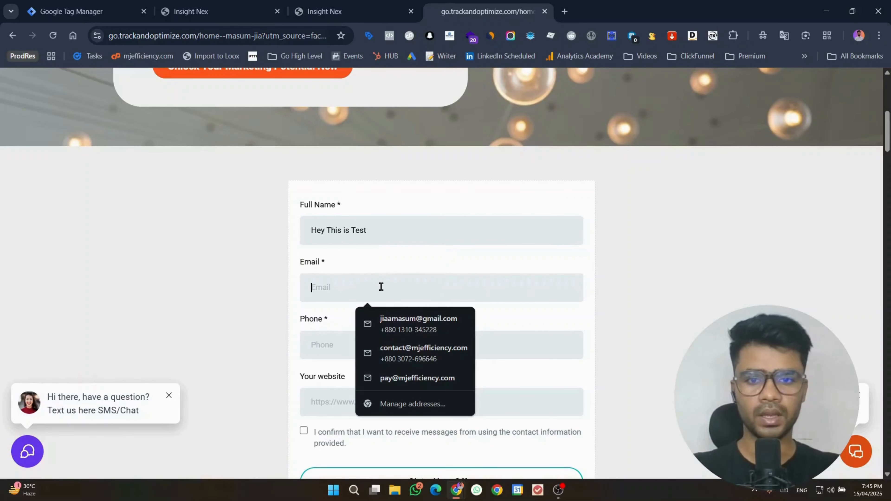
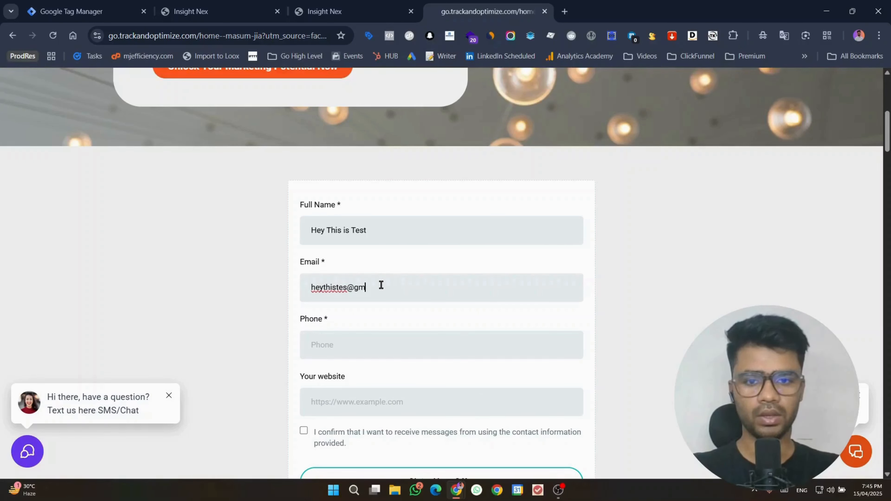
pyautogui.click(362, 345)
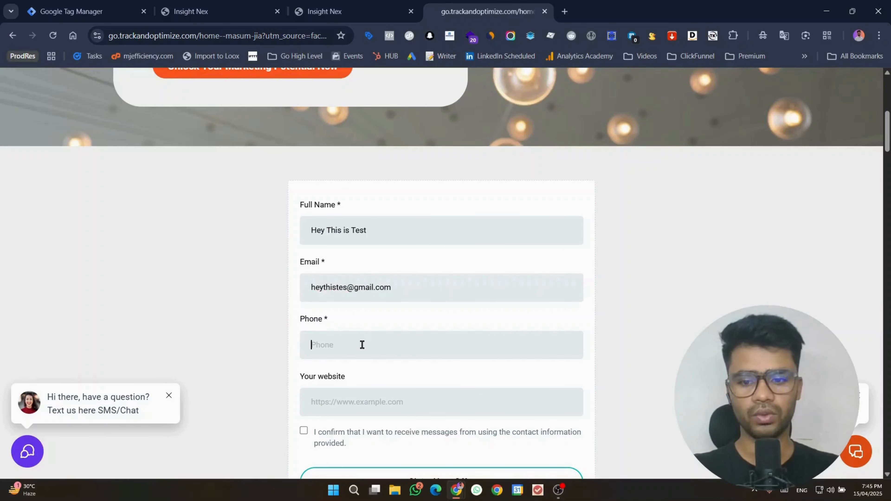
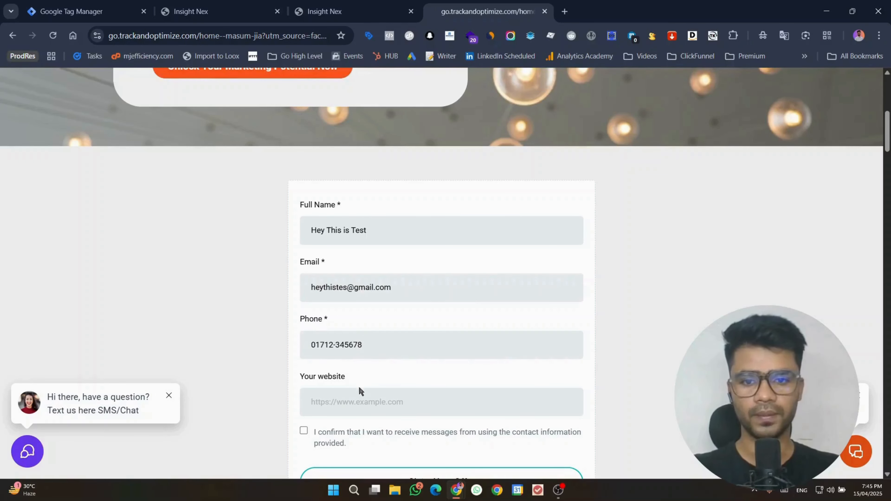
# Step: Add a saved website address, tick the consent box, and submit with Claim Your Offer
pyautogui.click(361, 397)
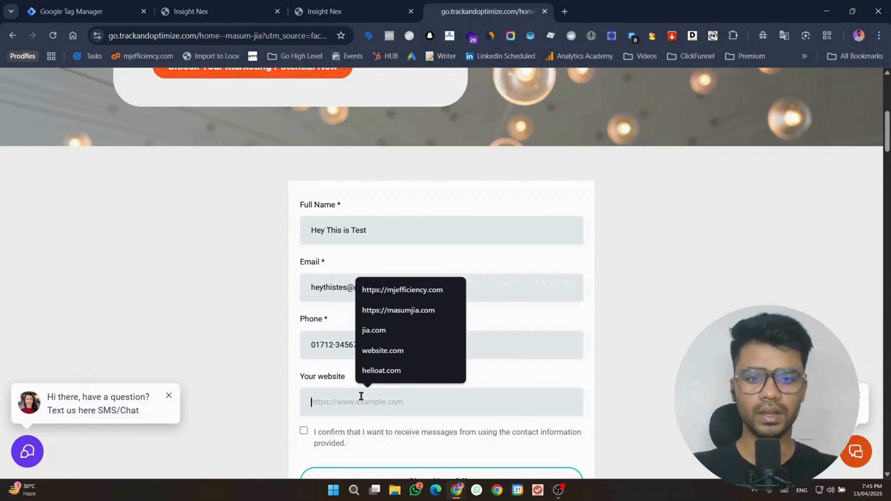
pyautogui.click(423, 290)
pyautogui.scroll(-3, 418, 322)
pyautogui.click(304, 318)
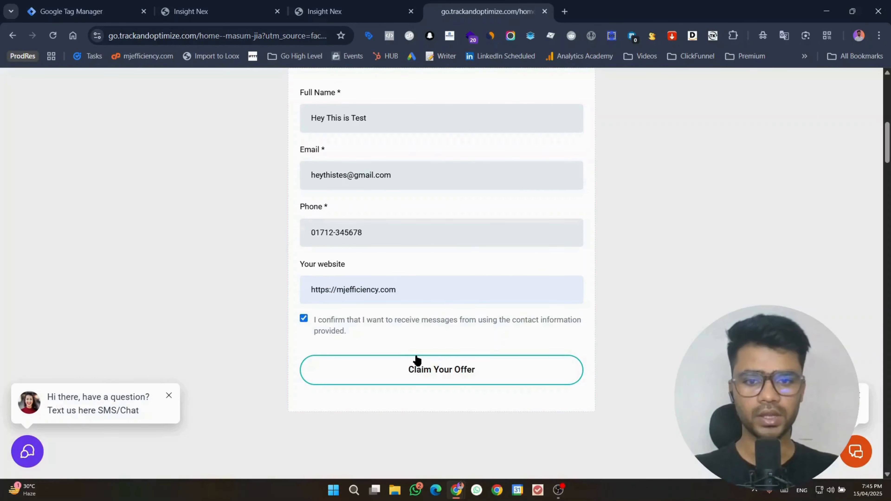
pyautogui.click(437, 372)
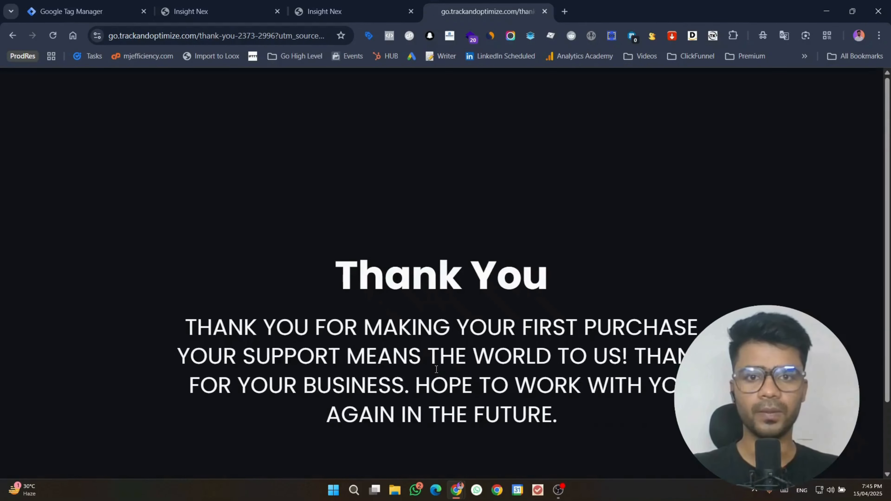
# Step: Reload the GoHighLevel Contacts list so the new test lead shows at the top
pyautogui.click(348, 4)
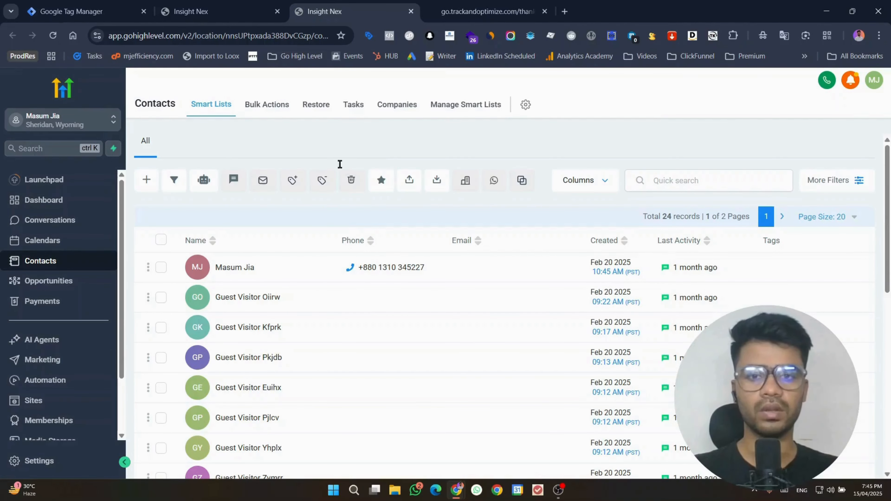
pyautogui.press('F5')
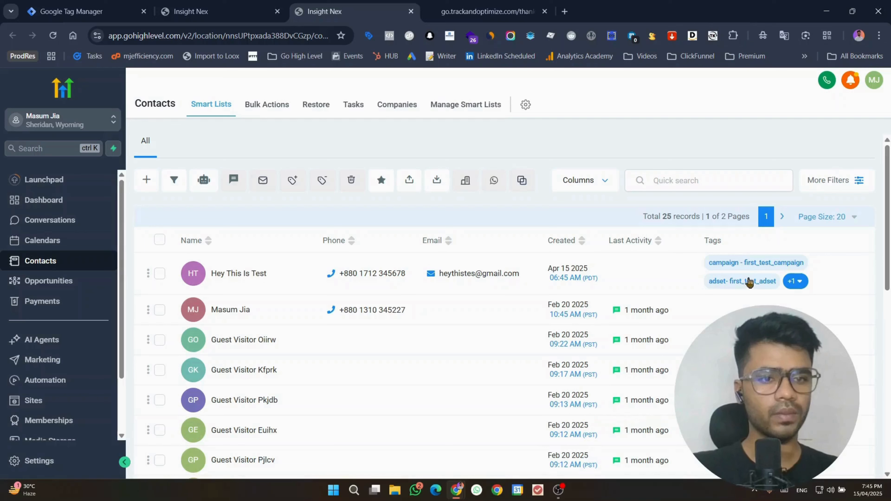
# Step: View the test lead's extra tag ad- first_ad_name via the +1 badge, then close it
pyautogui.click(795, 282)
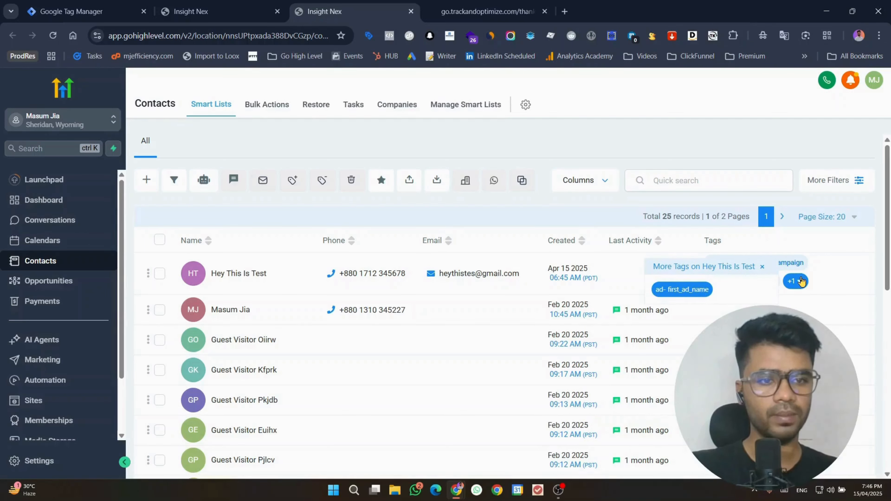
pyautogui.click(796, 281)
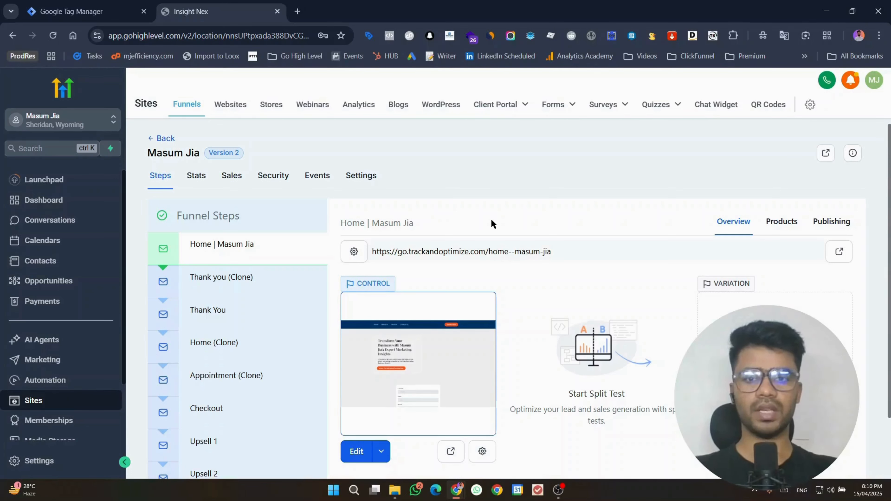
# Step: Start Tag Manager preview and connect Tag Assistant to the go.trackandoptimize.com home page
pyautogui.click(58, 8)
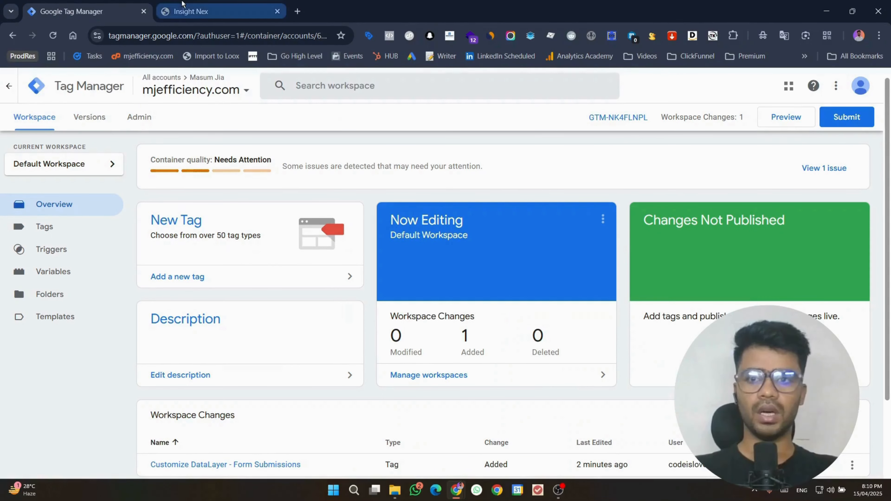
pyautogui.click(779, 122)
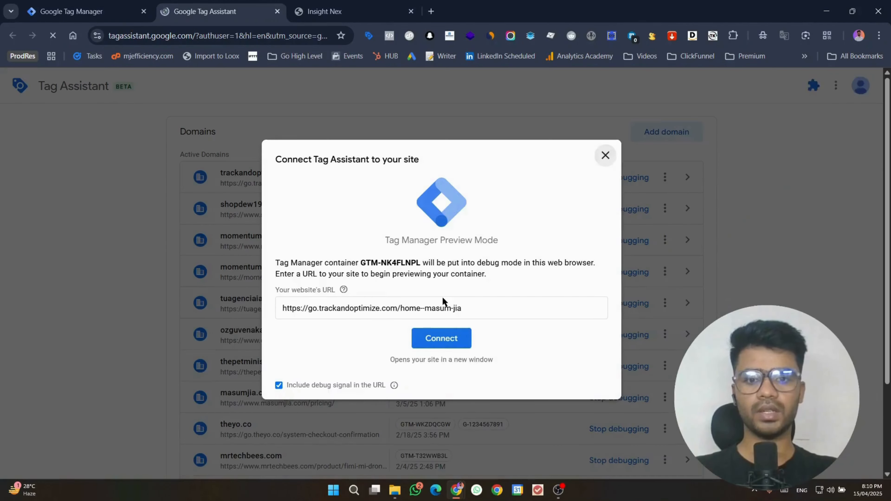
pyautogui.doubleClick(438, 308)
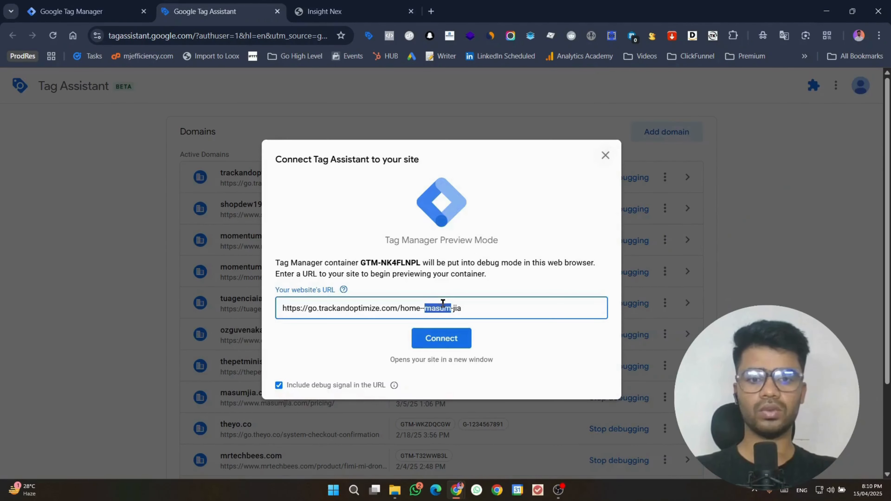
pyautogui.click(438, 343)
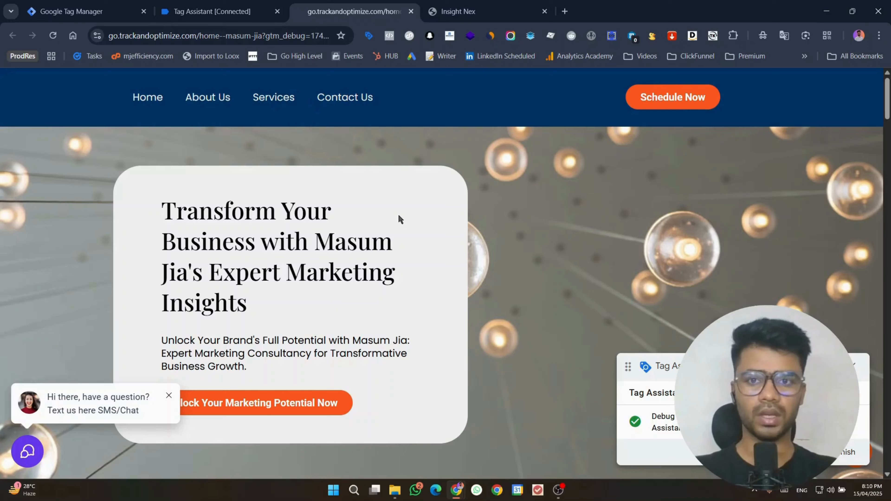
# Step: Autofill the form's full name, email and phone fields with the lead's details
pyautogui.scroll(-10, 398, 218)
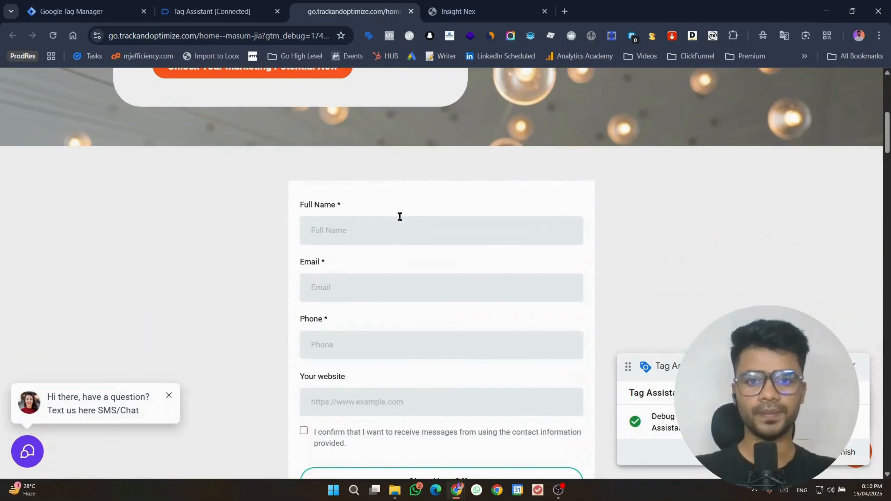
pyautogui.click(388, 167)
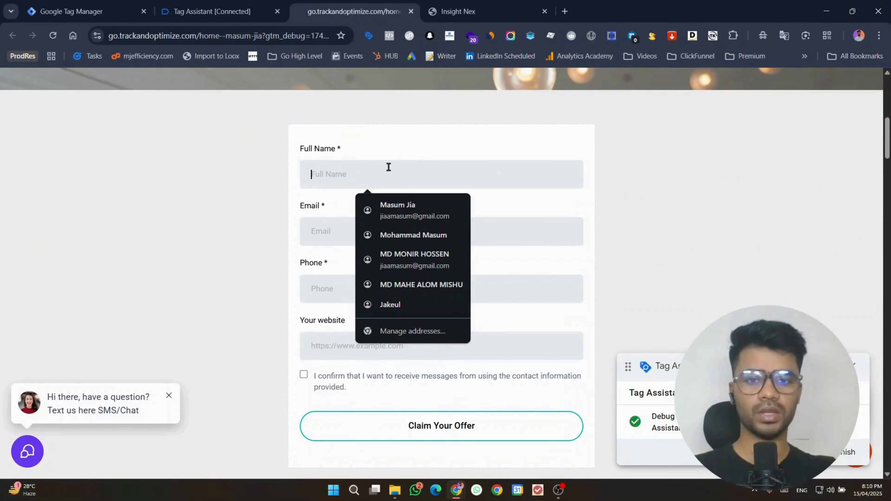
pyautogui.click(417, 218)
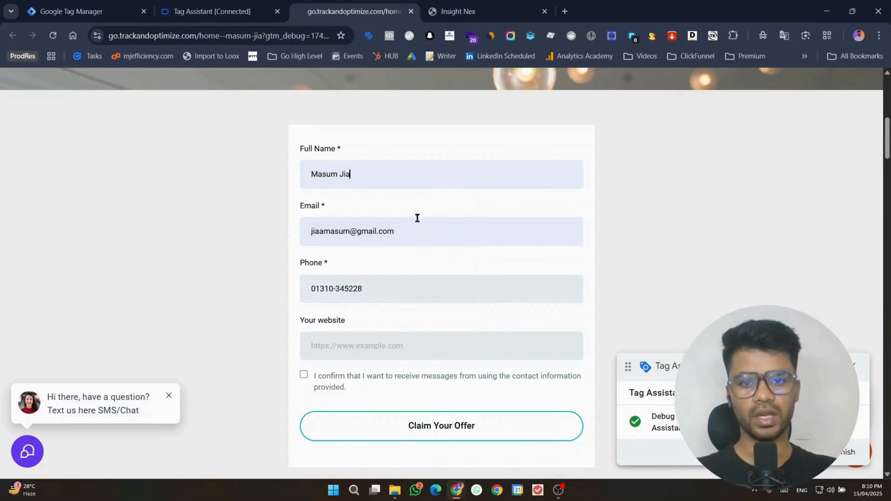
# Step: Choose the correct website suggestion, tick the consent checkbox and submit with Claim Your Offer
pyautogui.click(392, 344)
pyautogui.click(404, 214)
pyautogui.hotkey('ctrl', 'a')
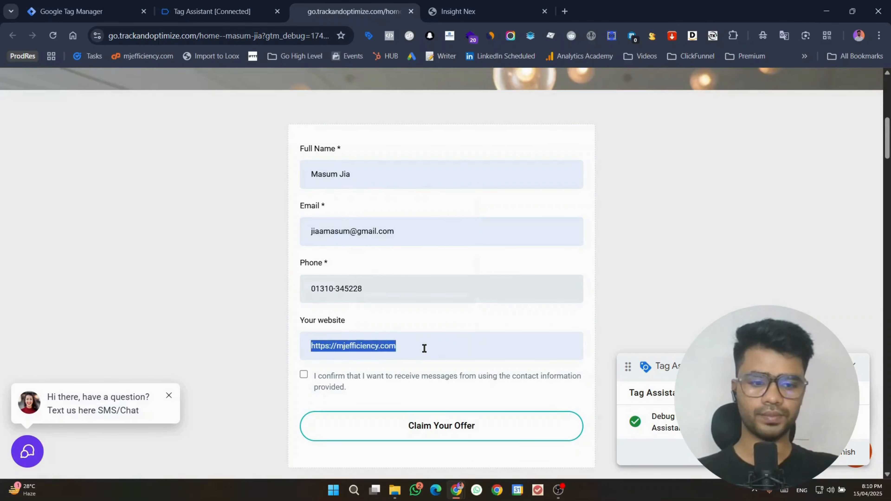
pyautogui.press('BackSpace')
pyautogui.click(391, 226)
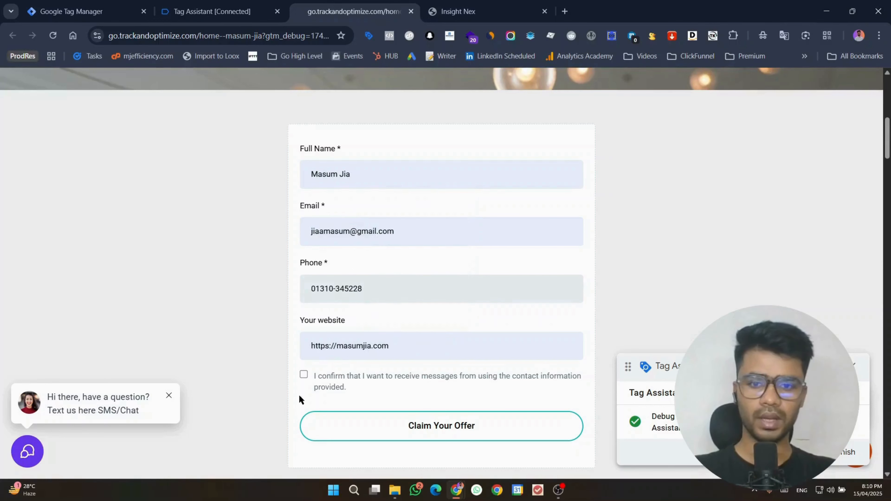
pyautogui.click(303, 374)
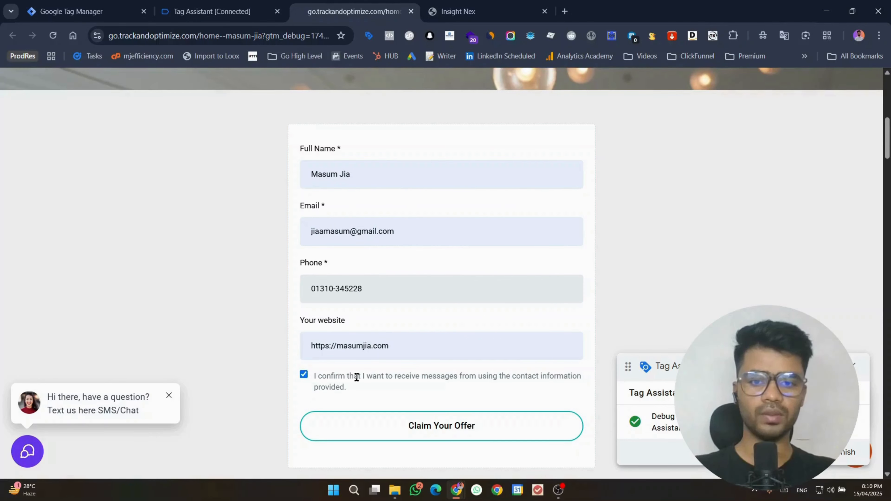
pyautogui.click(467, 425)
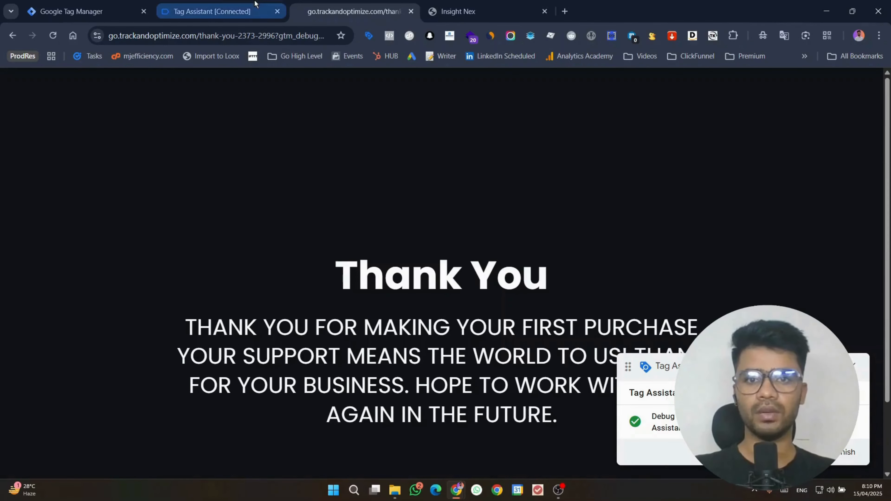
# Step: Dismiss Tag Assistant's connection confirmation and glance at the Thank You page before returning
pyautogui.click(282, 4)
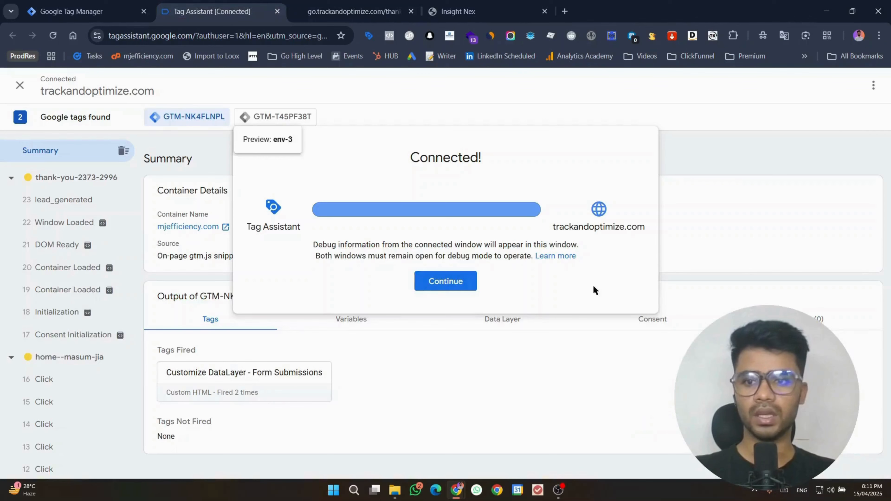
pyautogui.click(456, 282)
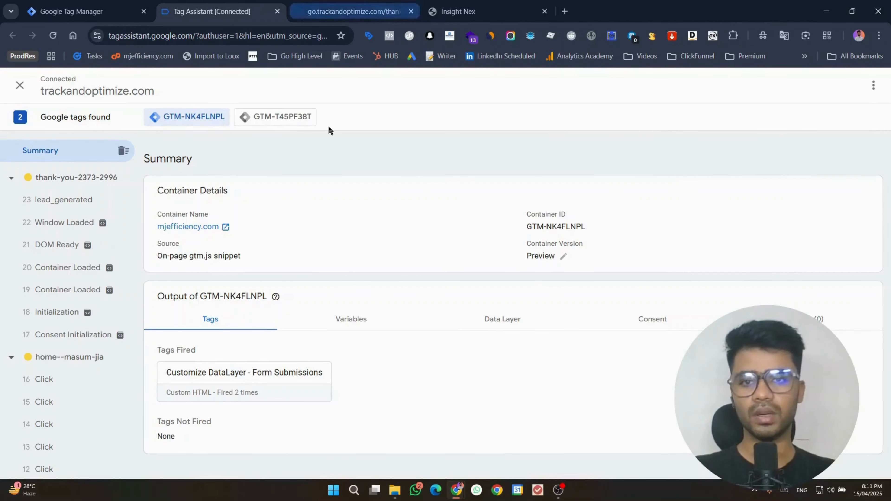
pyautogui.click(359, 4)
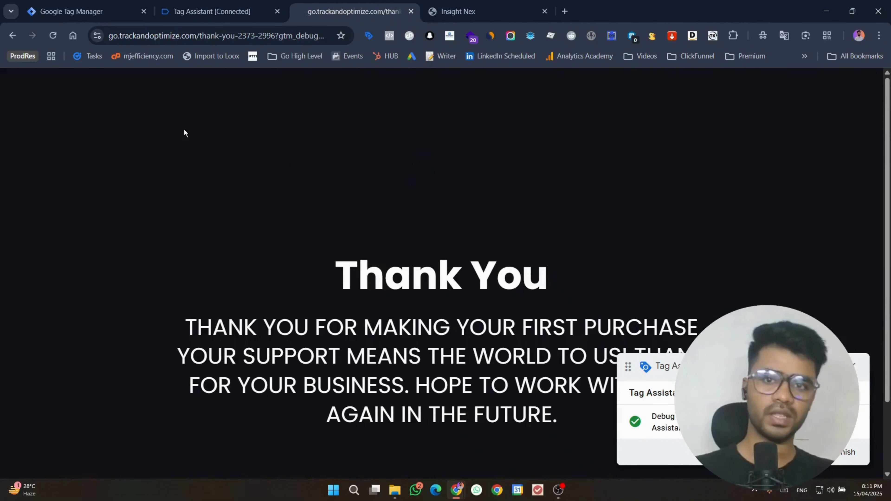
pyautogui.click(195, 3)
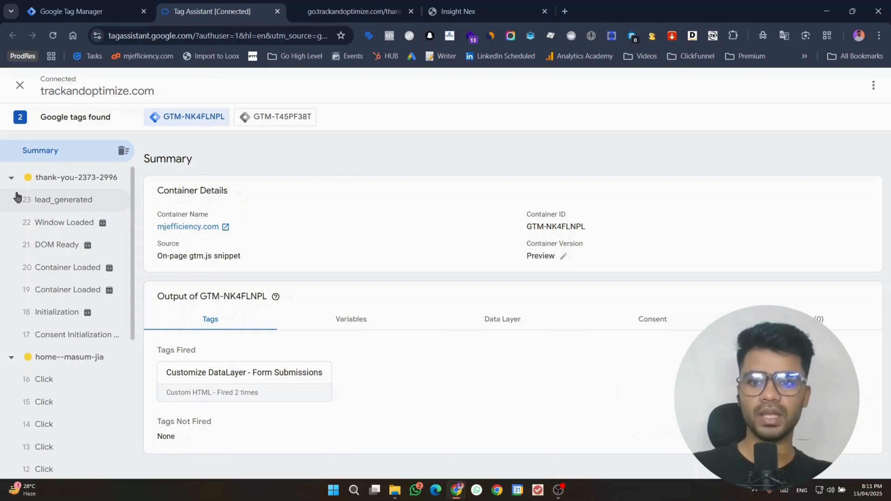
# Step: Open event 23 lead_generated and expand its dataLayer push to review full_name, first_name and email
pyautogui.click(62, 200)
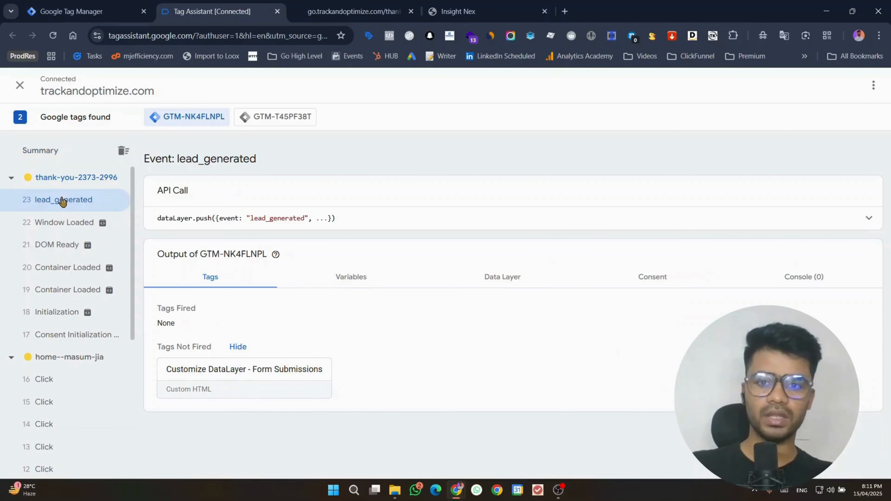
pyautogui.click(869, 218)
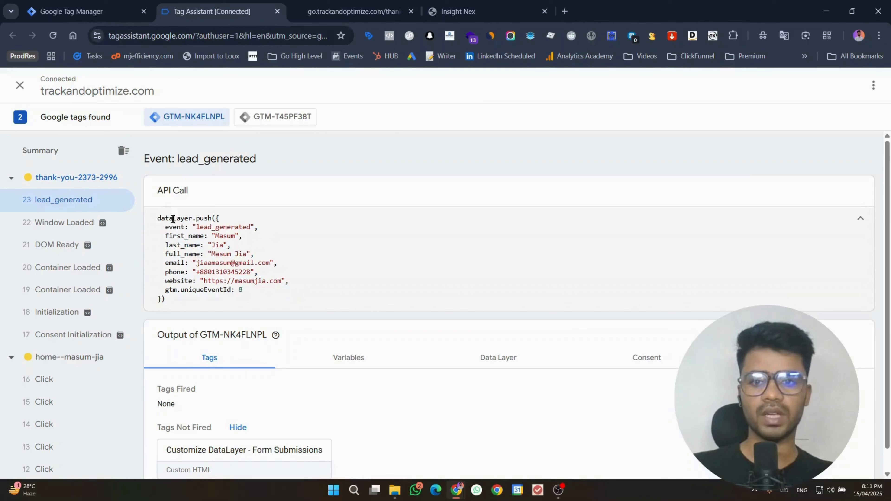
pyautogui.doubleClick(172, 254)
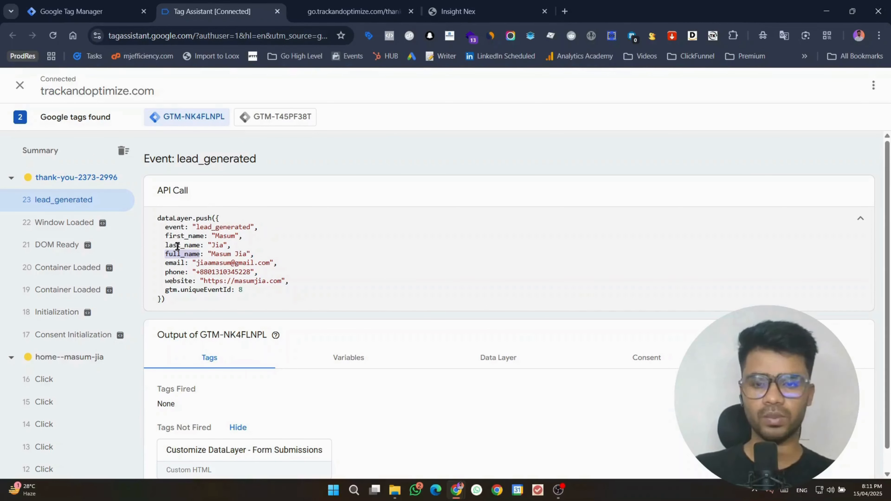
pyautogui.click(178, 245)
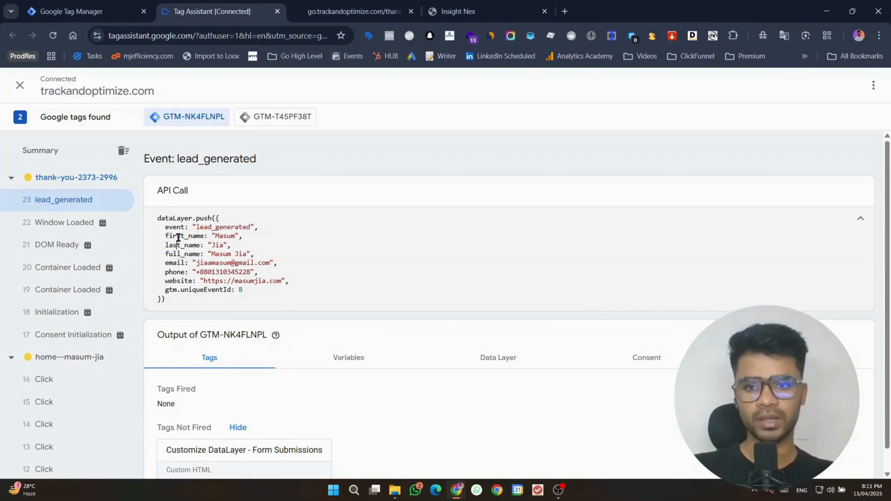
pyautogui.doubleClick(178, 236)
pyautogui.doubleClick(177, 263)
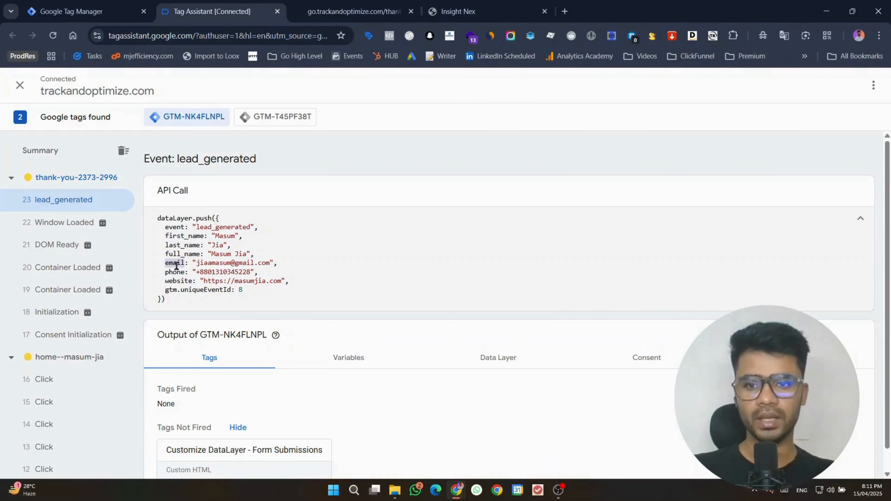
pyautogui.click(170, 273)
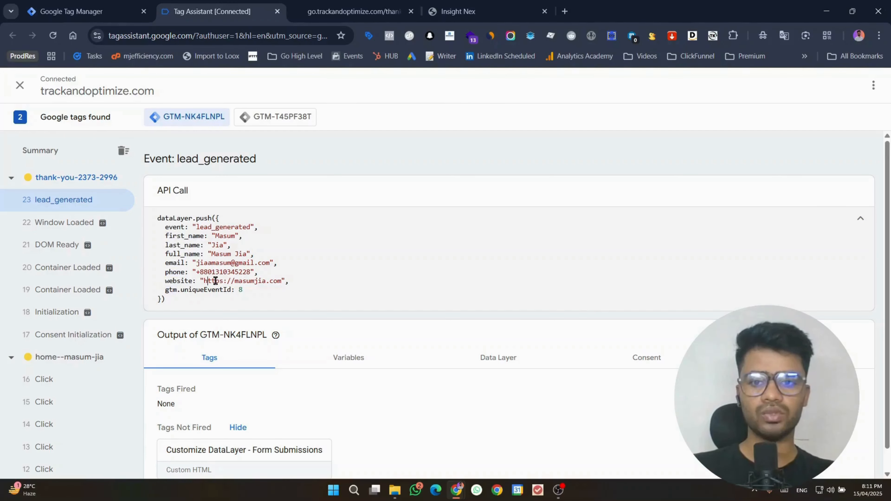
# Step: Highlight the whole push code, check the Container Loaded event, then return to the Thank You page
pyautogui.moveTo(175, 300); pyautogui.dragTo(152, 220)
pyautogui.click(185, 230)
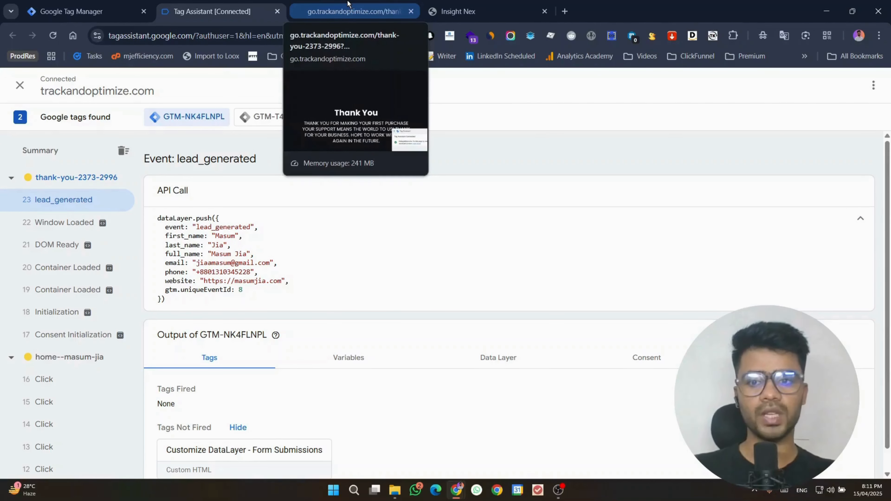
pyautogui.click(91, 290)
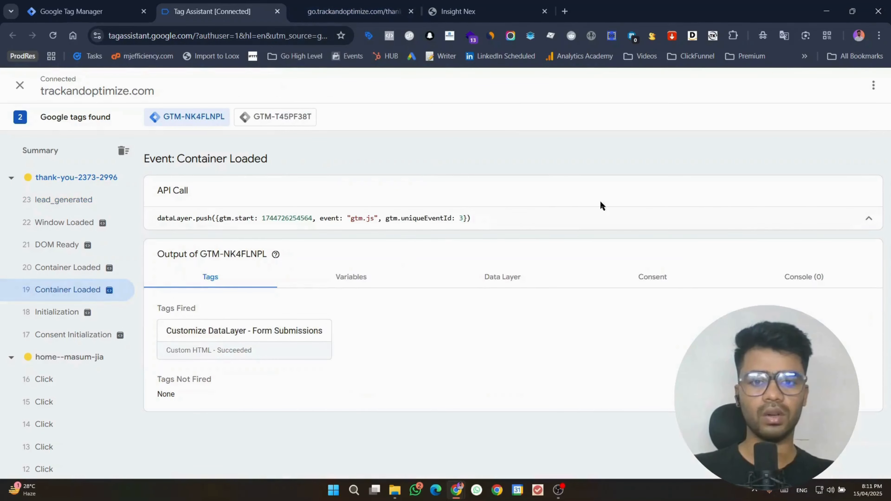
pyautogui.click(343, 5)
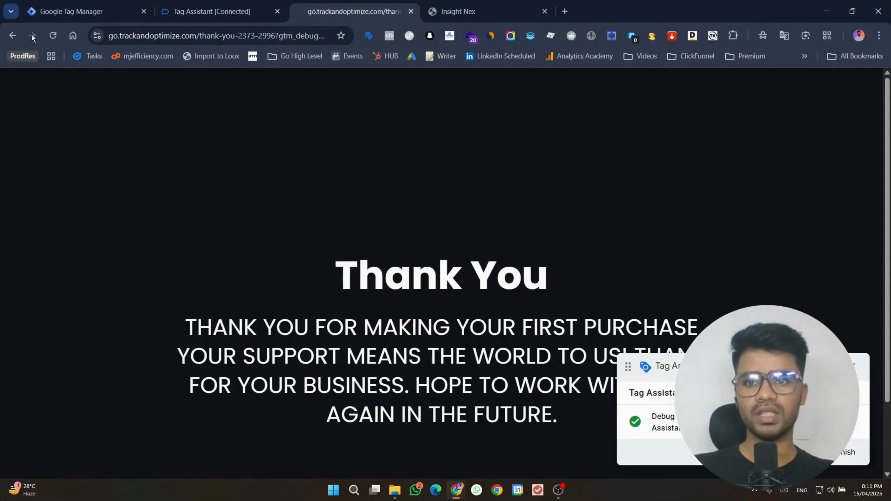
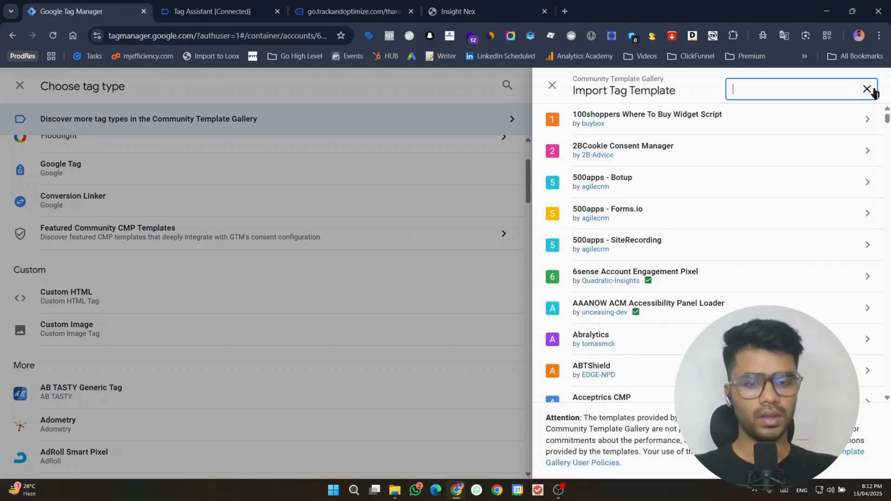
# Step: Add the Facebook Pixel community template to the workspace and start a tag with it
pyautogui.write('faceboo')
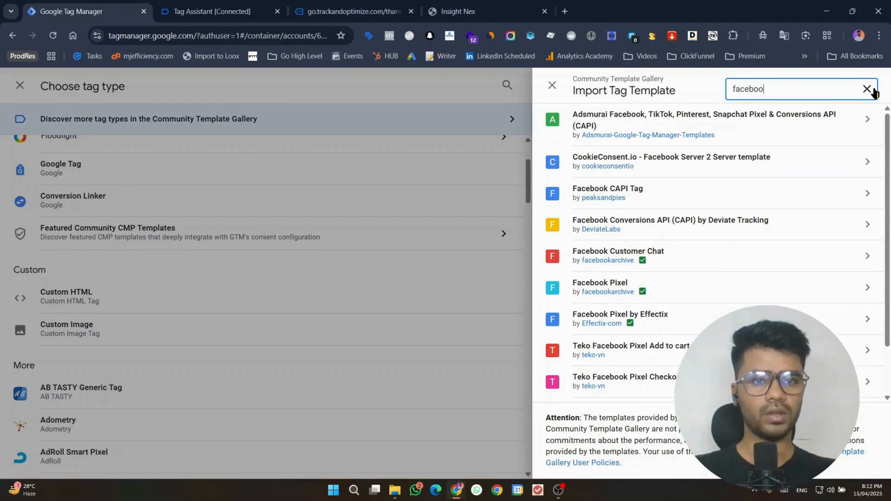
pyautogui.write('k')
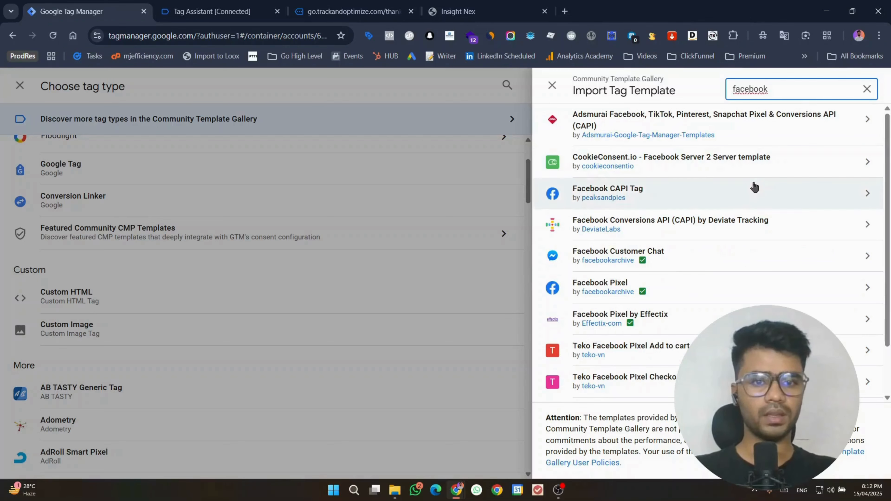
pyautogui.click(722, 297)
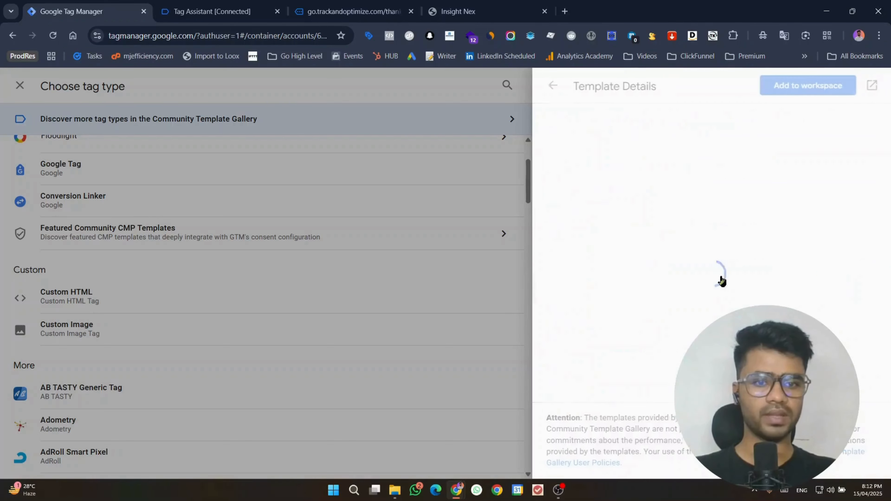
pyautogui.click(808, 85)
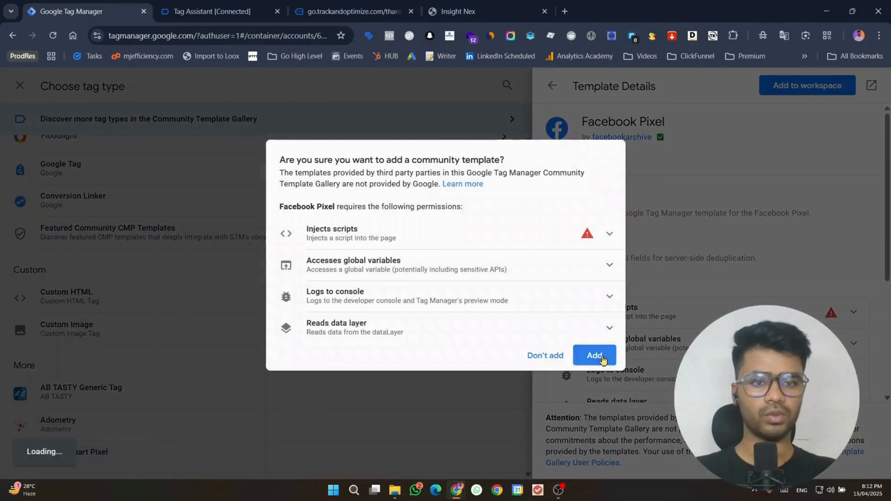
pyautogui.click(595, 355)
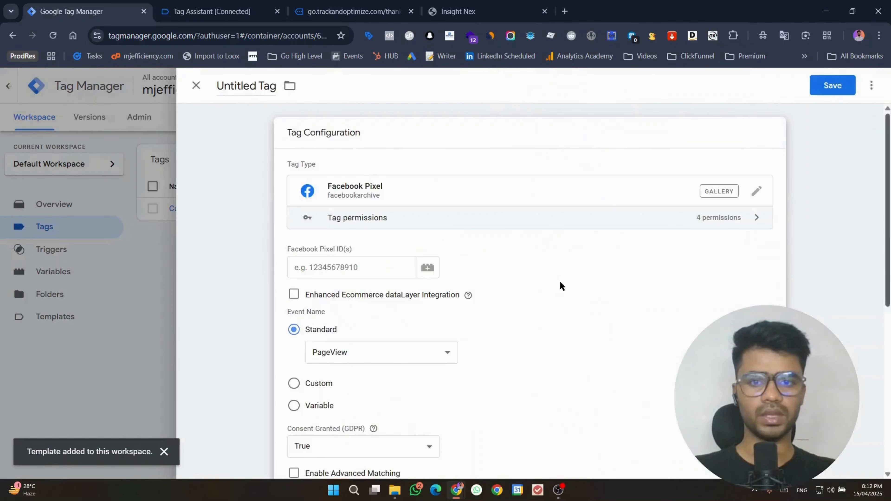
pyautogui.click(388, 250)
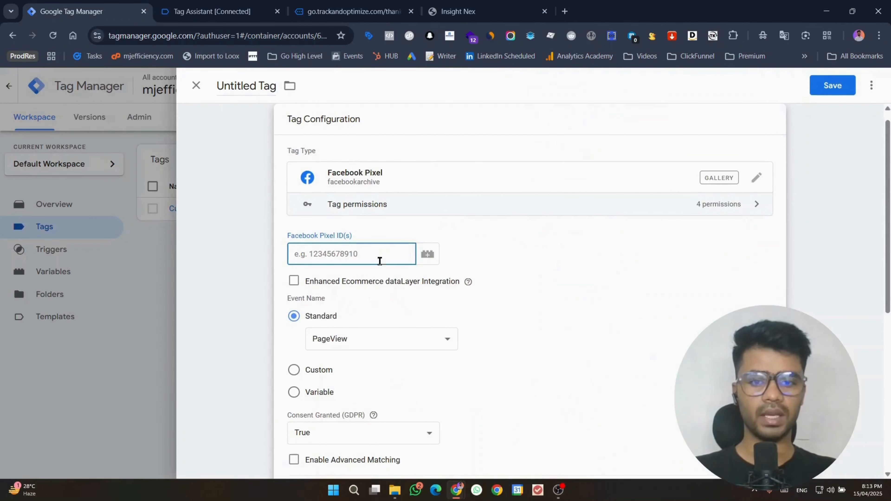
pyautogui.click(558, 490)
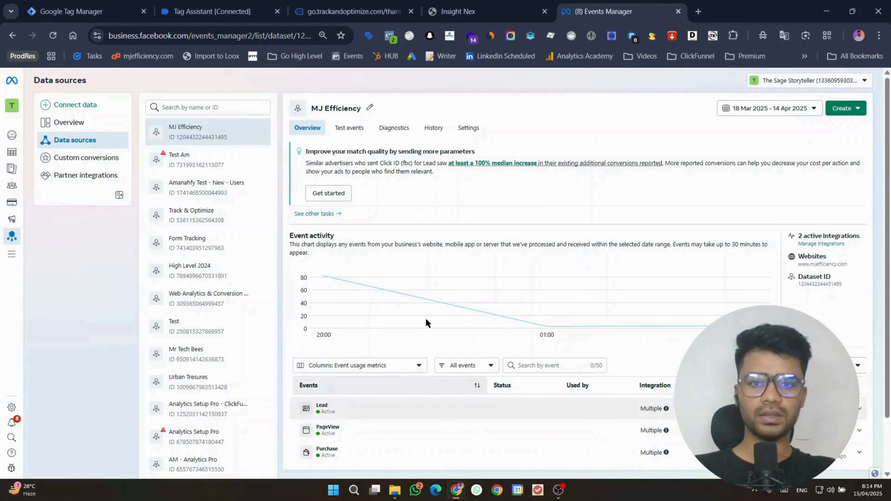
# Step: Create a new web dataset named 'GHL 2025' without the Conversions API Gateway demo
pyautogui.click(66, 106)
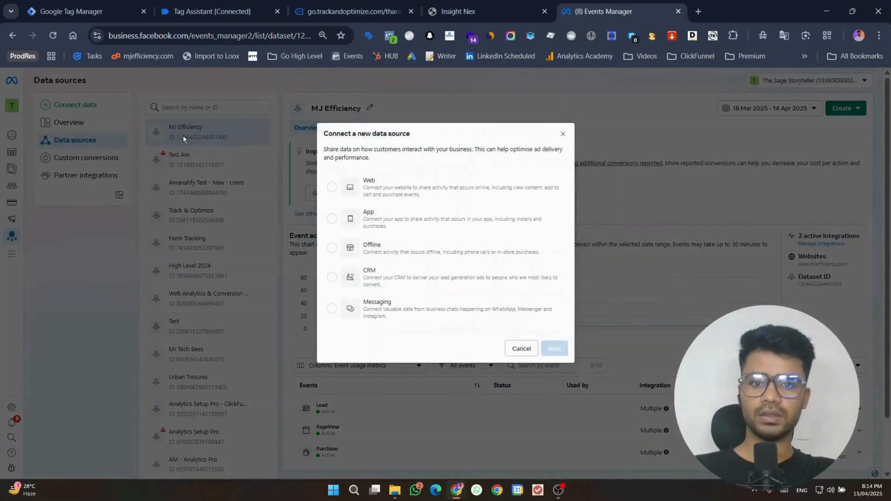
pyautogui.click(414, 191)
pyautogui.click(554, 348)
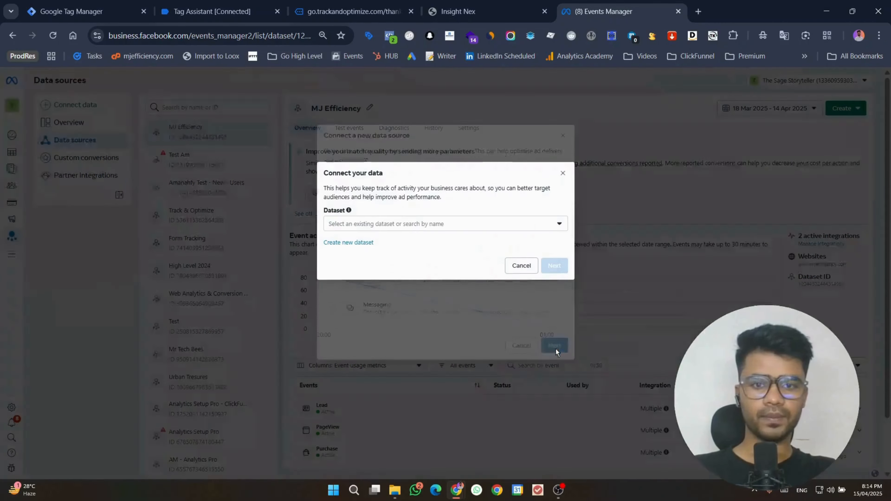
pyautogui.click(347, 242)
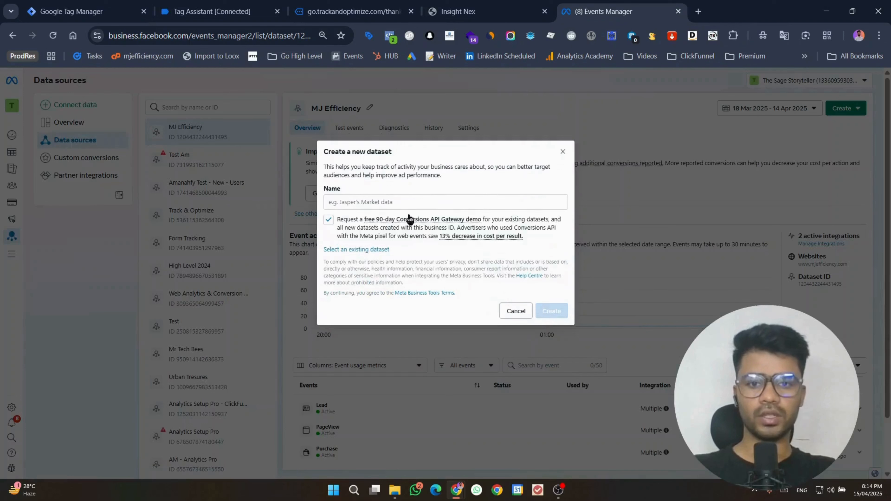
pyautogui.click(405, 200)
pyautogui.write('GH')
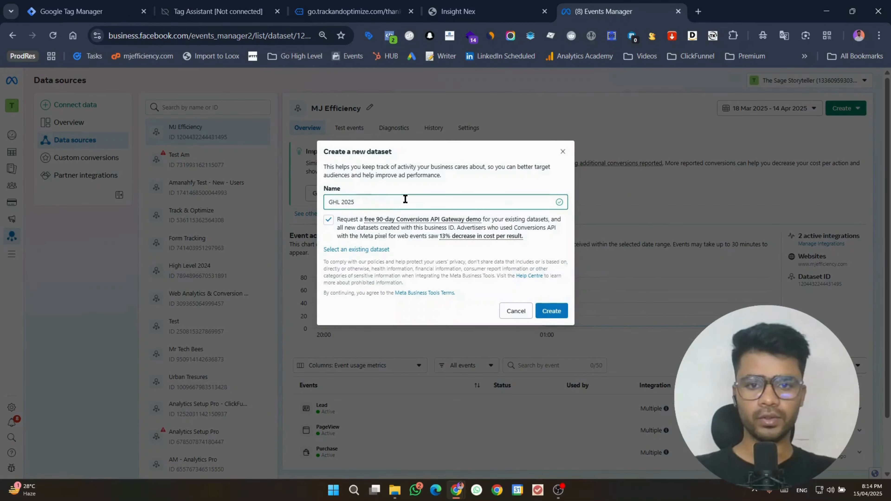
pyautogui.write('L 2025')
pyautogui.click(328, 219)
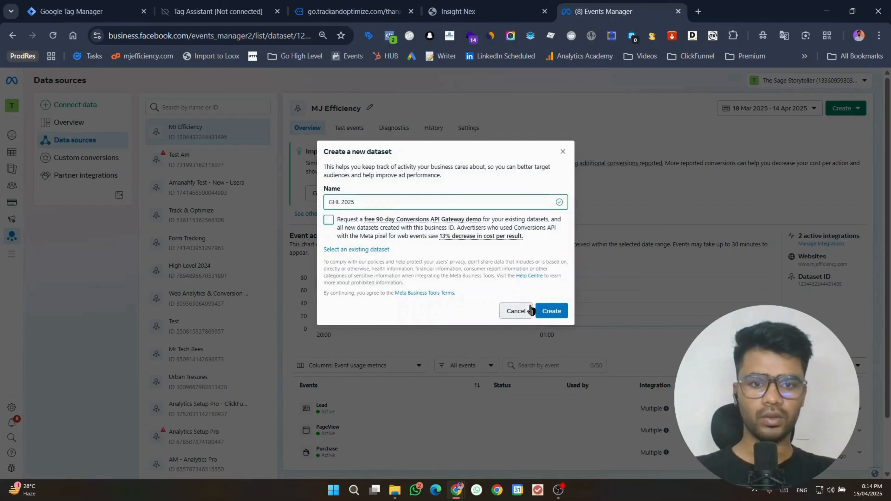
pyautogui.click(547, 311)
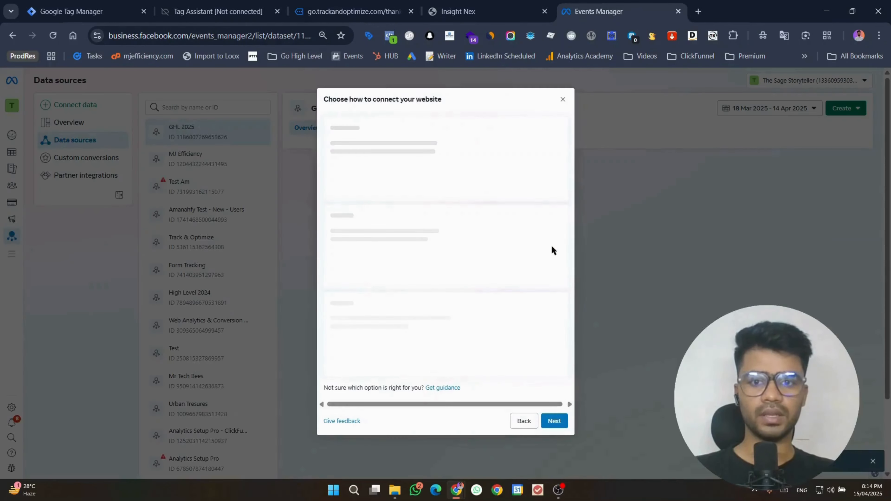
# Step: Skip the website connection and view the GHL 2025 dataset settings showing its ID
pyautogui.click(563, 99)
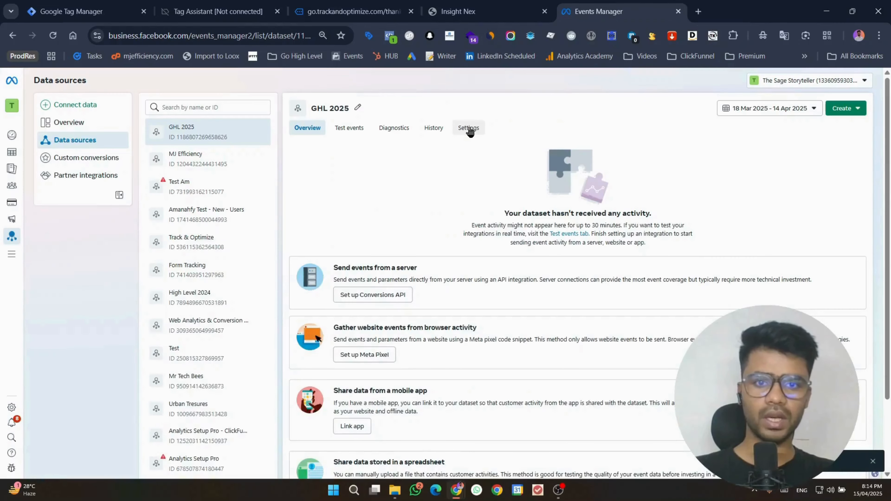
pyautogui.click(469, 128)
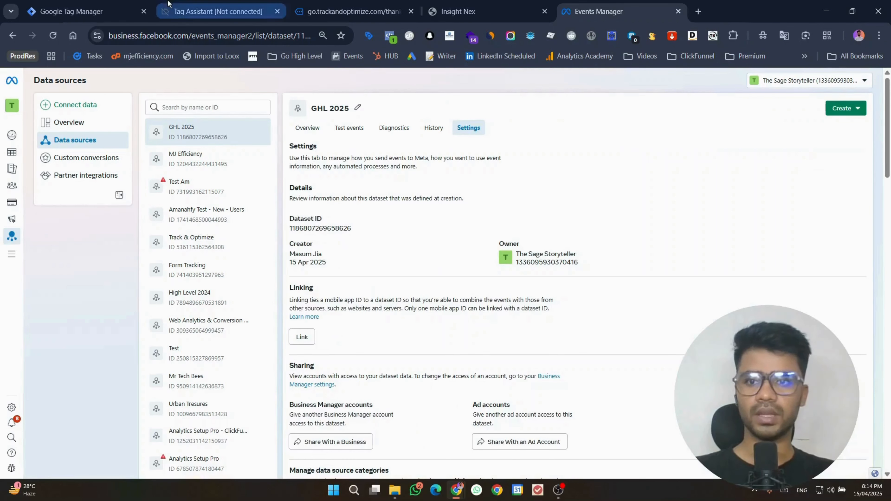
pyautogui.click(88, 11)
# Step: Paste the GHL 2025 dataset ID into the tag's Facebook Pixel ID(s) field
pyautogui.click(349, 253)
pyautogui.hotkey('ctrl', 'v')
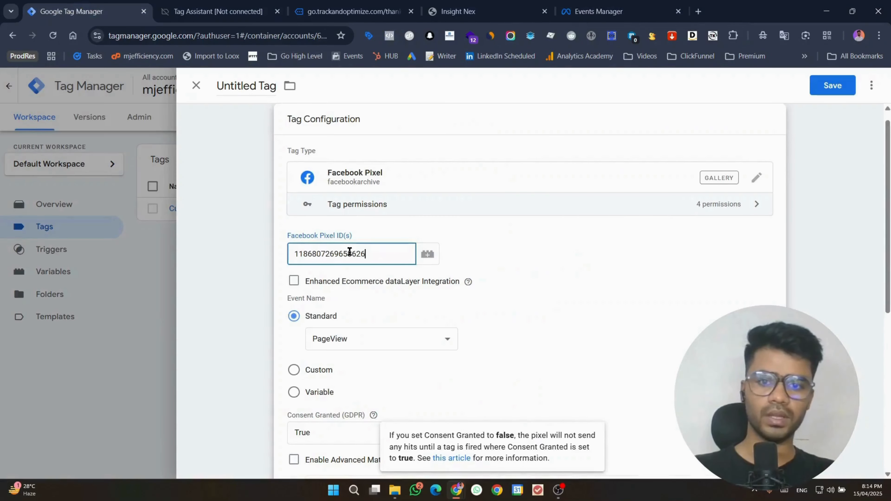
pyautogui.click(316, 302)
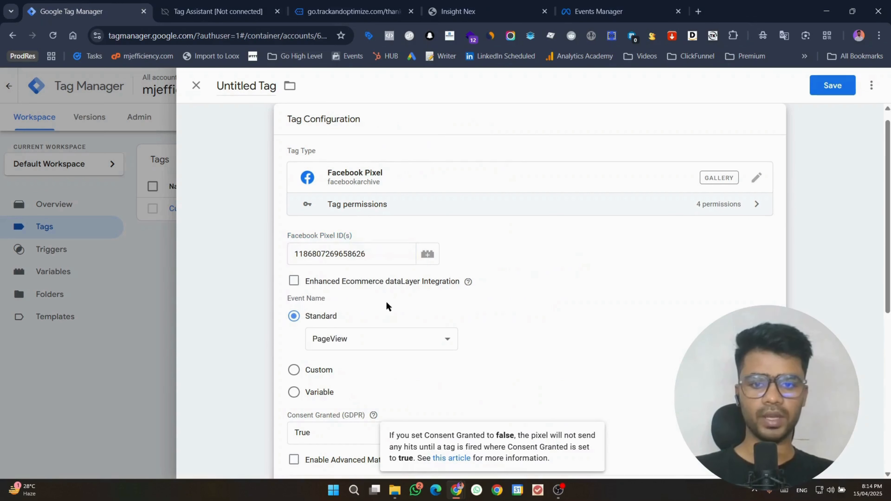
pyautogui.scroll(-5, 373, 324)
pyautogui.scroll(3, 371, 264)
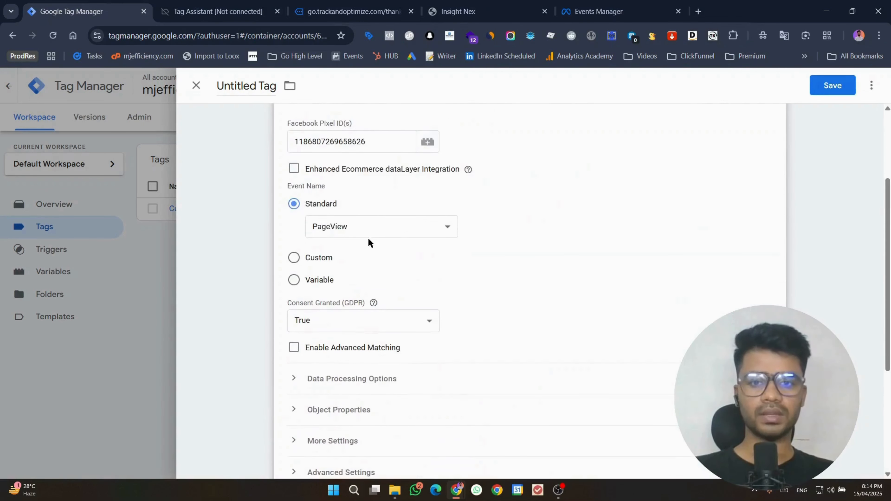
# Step: Set the tag's standard event to Contact
pyautogui.click(366, 227)
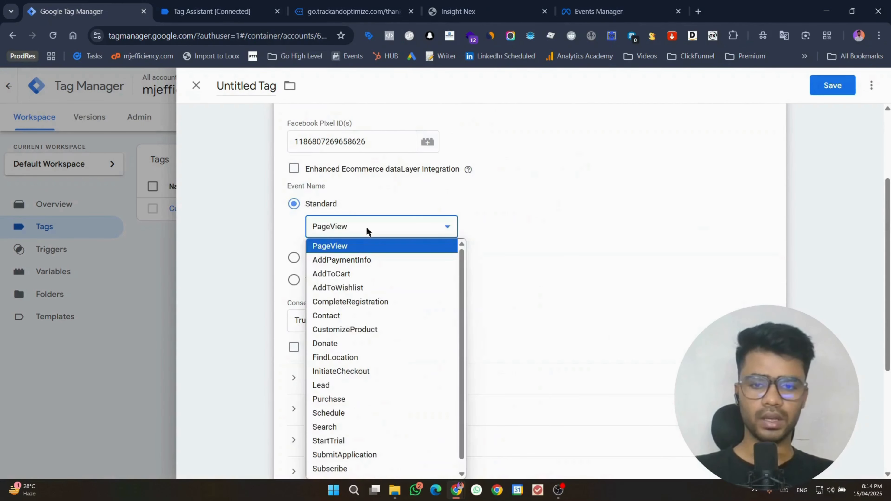
pyautogui.scroll(-1, 378, 281)
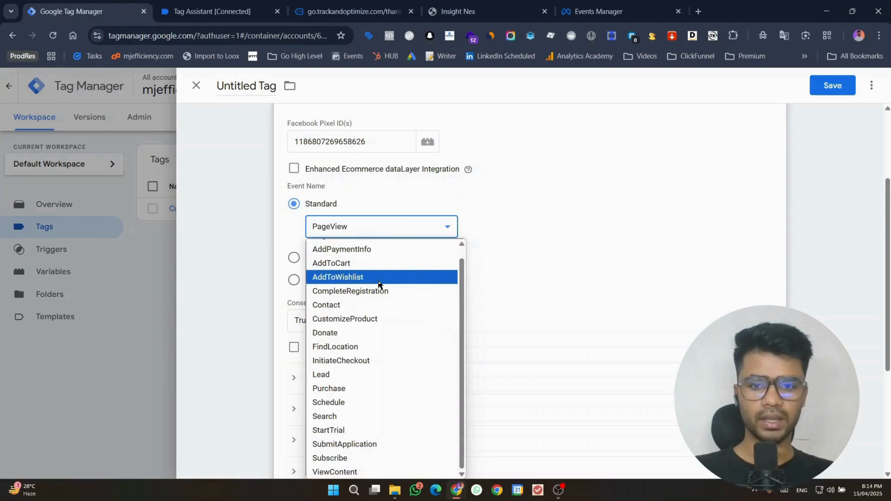
pyautogui.scroll(-2, 446, 223)
pyautogui.click(345, 170)
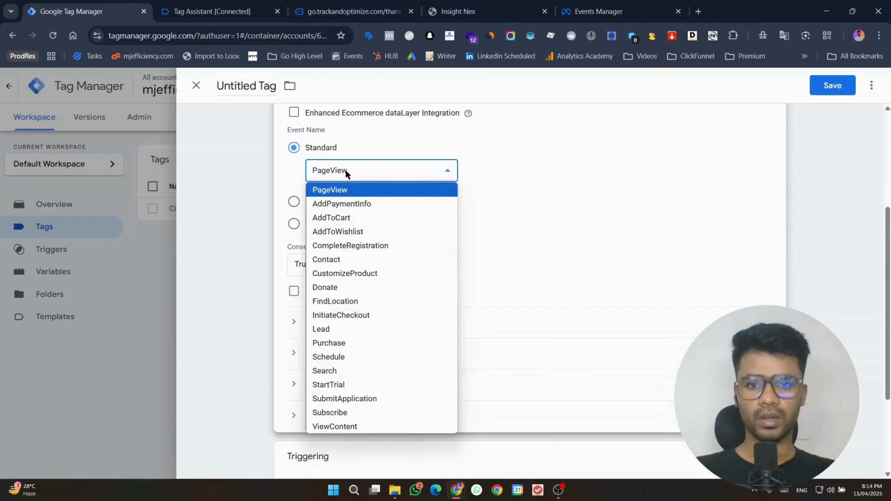
pyautogui.click(343, 262)
pyautogui.click(832, 232)
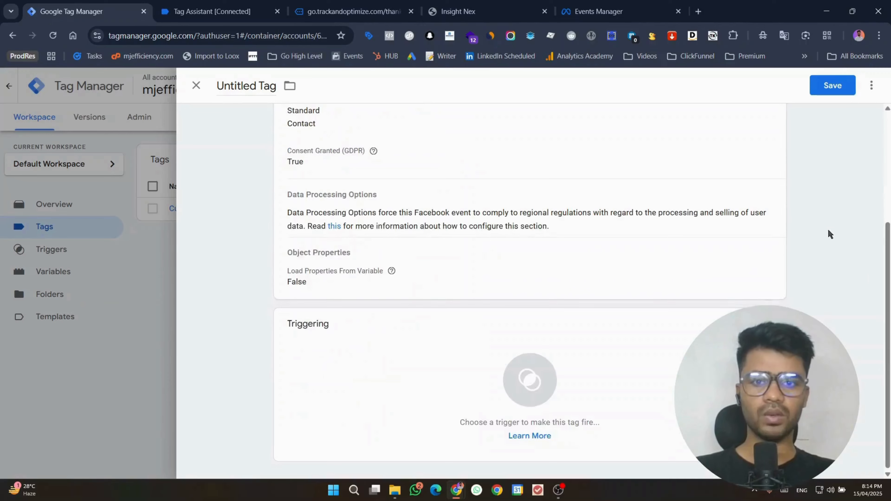
pyautogui.click(637, 370)
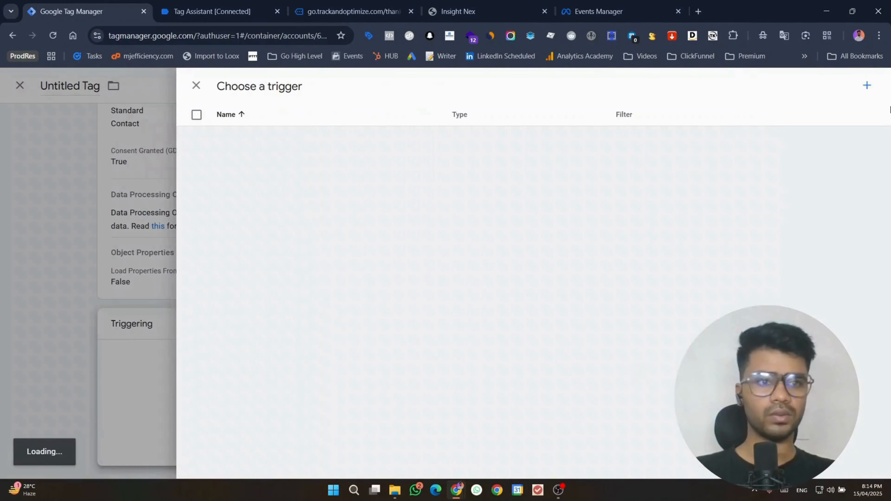
# Step: Start a new Page View trigger, checking the thank-you page's variables in Tag Assistant
pyautogui.click(868, 87)
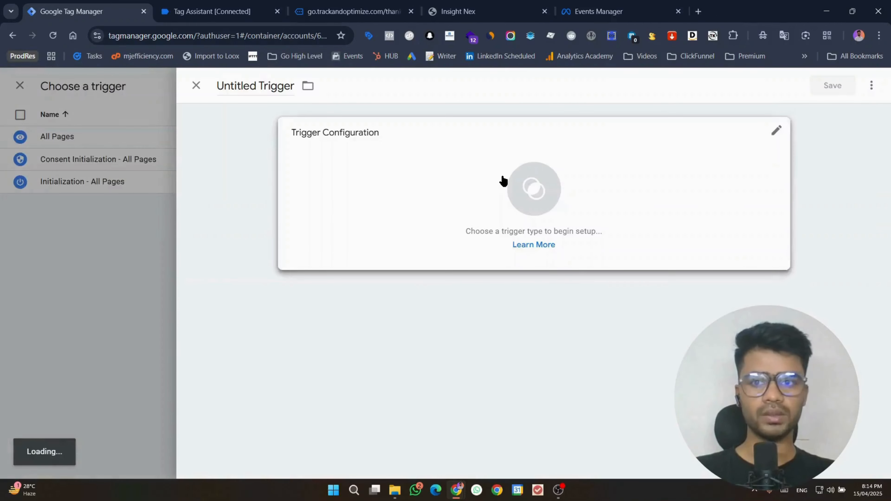
pyautogui.click(501, 179)
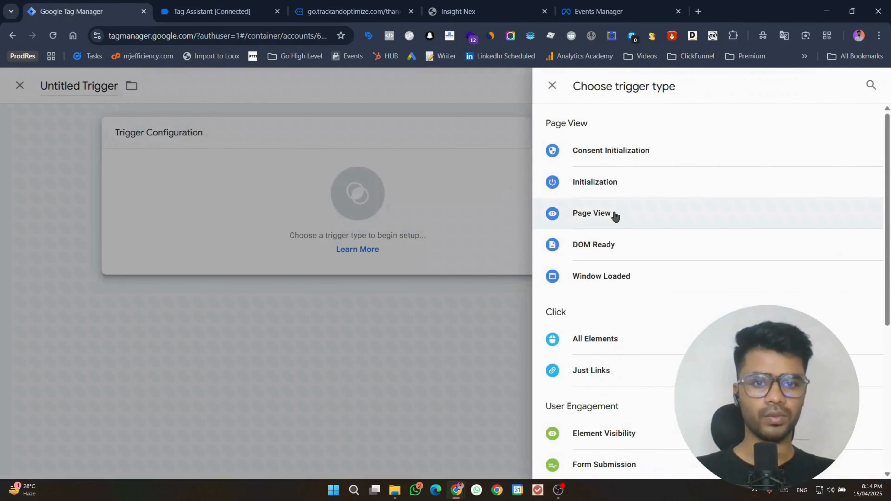
pyautogui.click(611, 215)
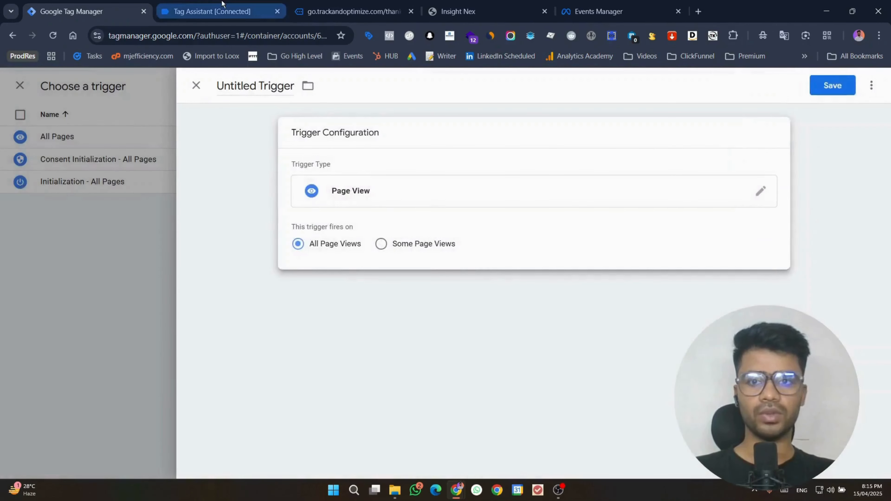
pyautogui.click(212, 11)
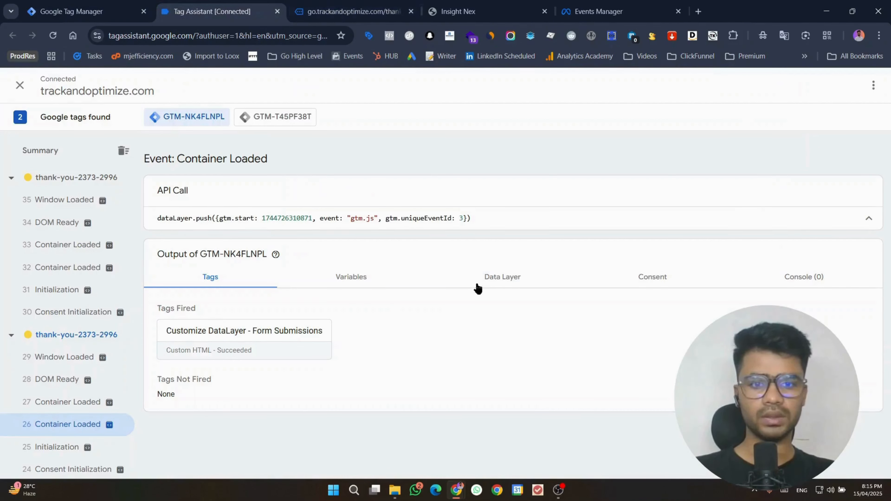
pyautogui.click(351, 276)
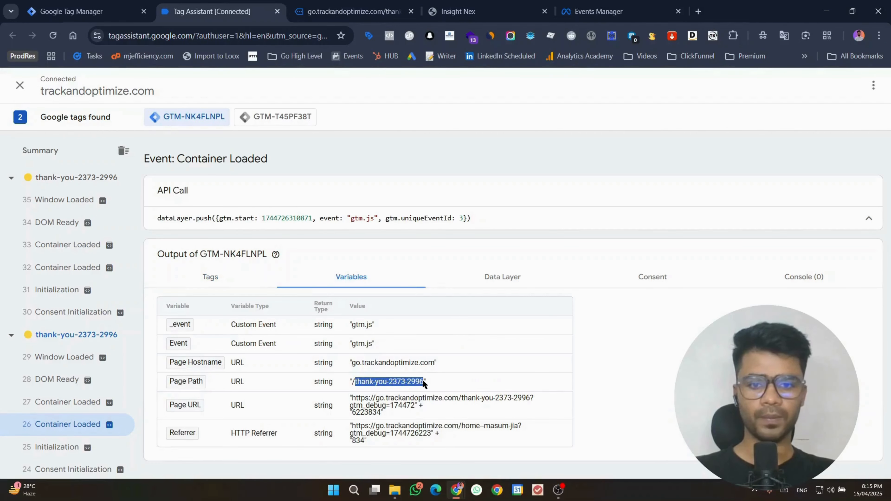
pyautogui.click(61, 4)
# Step: Limit it to Page URL contains thank-you-2373-2996, save as 'contact trigger', then save the tag
pyautogui.click(403, 250)
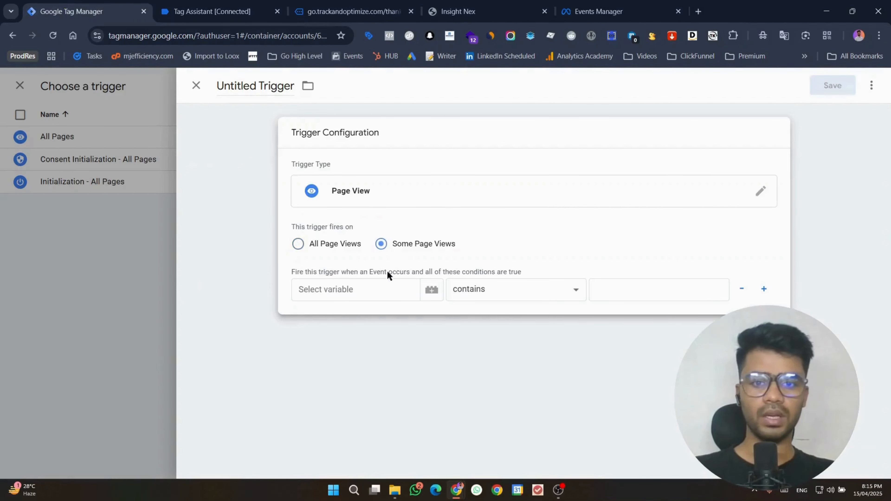
pyautogui.click(384, 289)
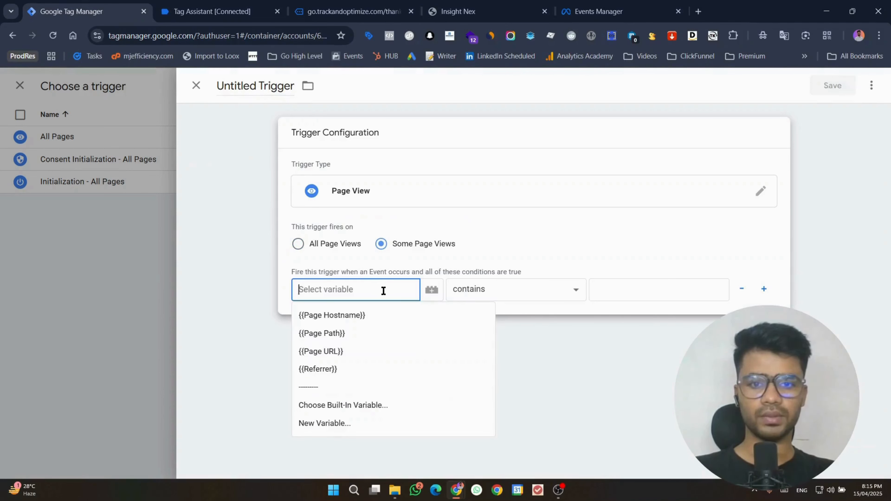
pyautogui.click(369, 349)
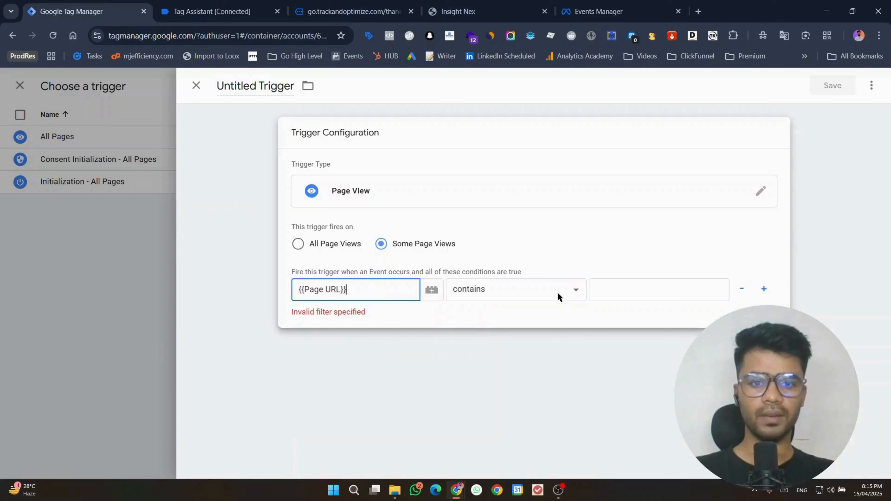
pyautogui.click(638, 293)
pyautogui.write('thank-you-3373-2996')
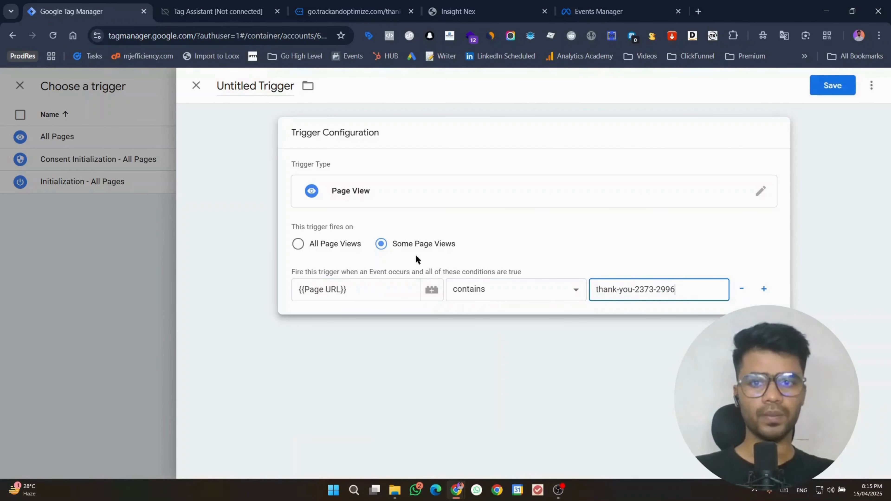
pyautogui.click(835, 88)
pyautogui.write('contac')
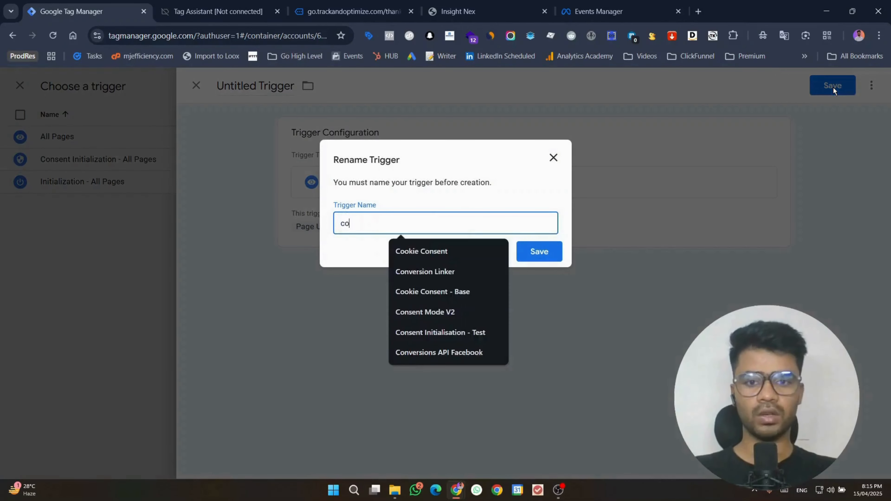
pyautogui.write('t trigger')
pyautogui.press('Return')
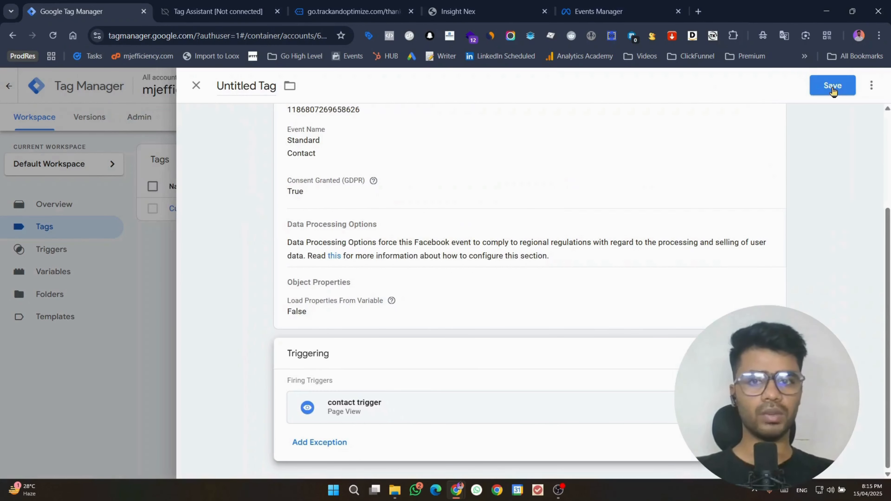
pyautogui.click(834, 88)
pyautogui.press('End')
# Step: Name the tag 'Facebook Pixel - contact' and start a new Facebook Pixel tag
pyautogui.write('-')
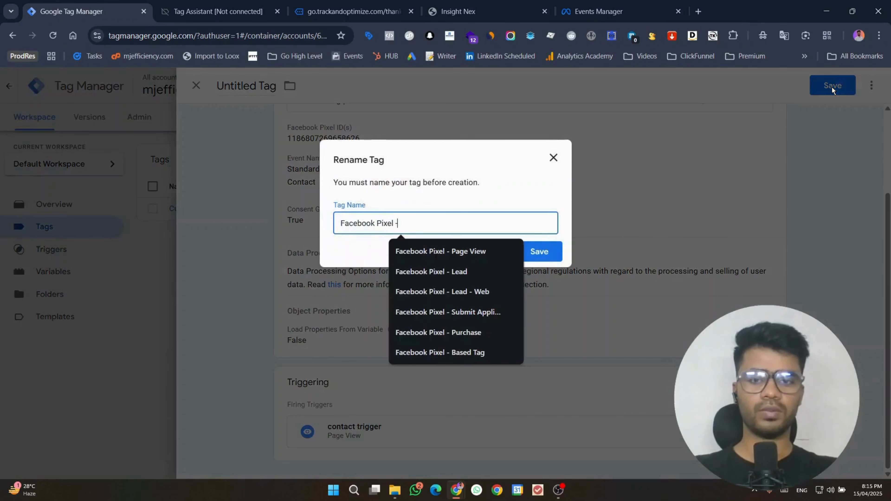
pyautogui.write(' contact')
pyautogui.press('Return')
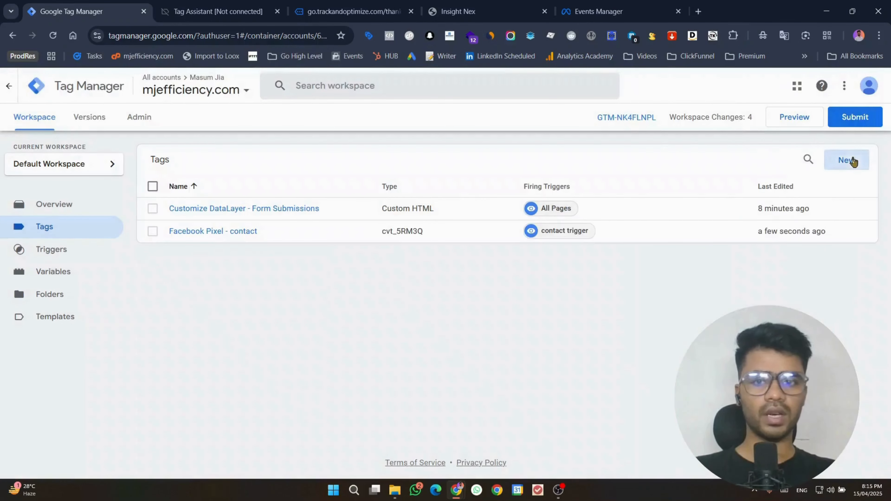
pyautogui.click(853, 162)
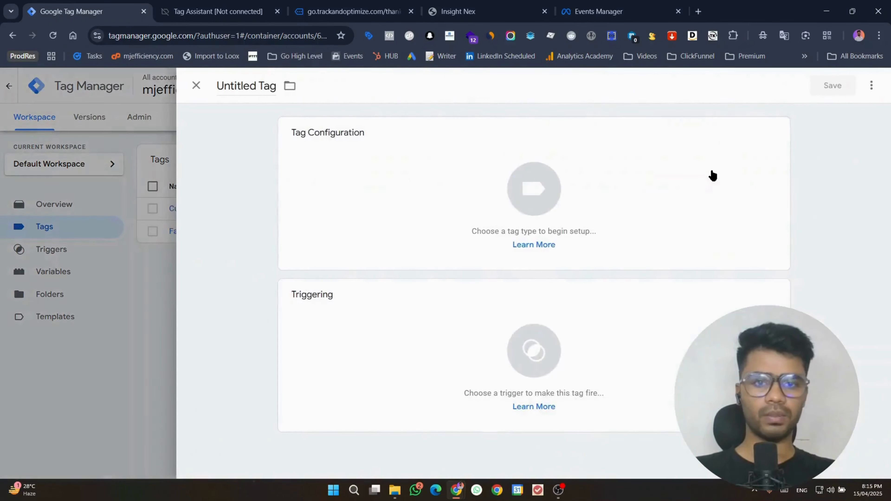
pyautogui.click(620, 177)
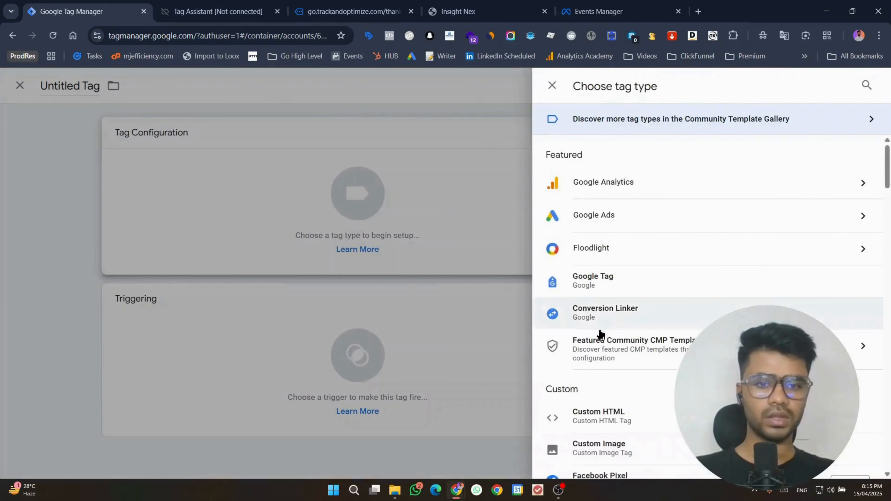
pyautogui.scroll(-3, 596, 335)
pyautogui.click(595, 365)
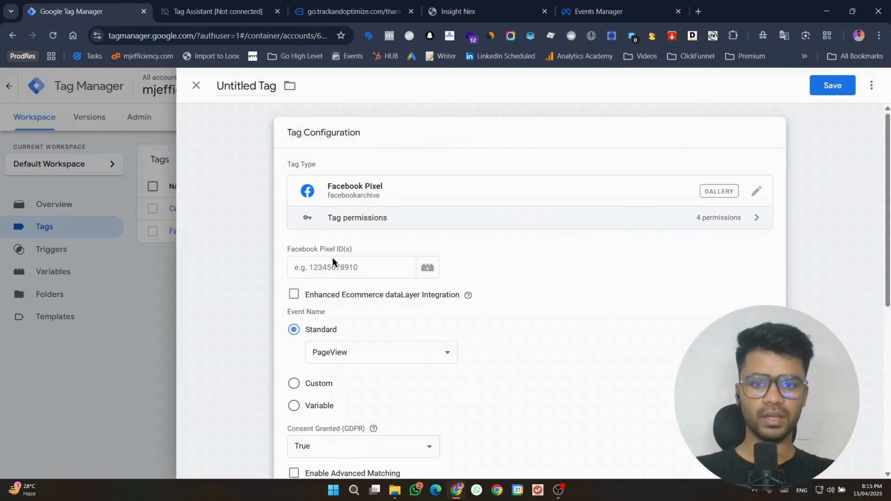
# Step: Give the new tag the GHL 2025 dataset ID as pixel ID and the Lead standard event
pyautogui.click(333, 266)
pyautogui.click(335, 259)
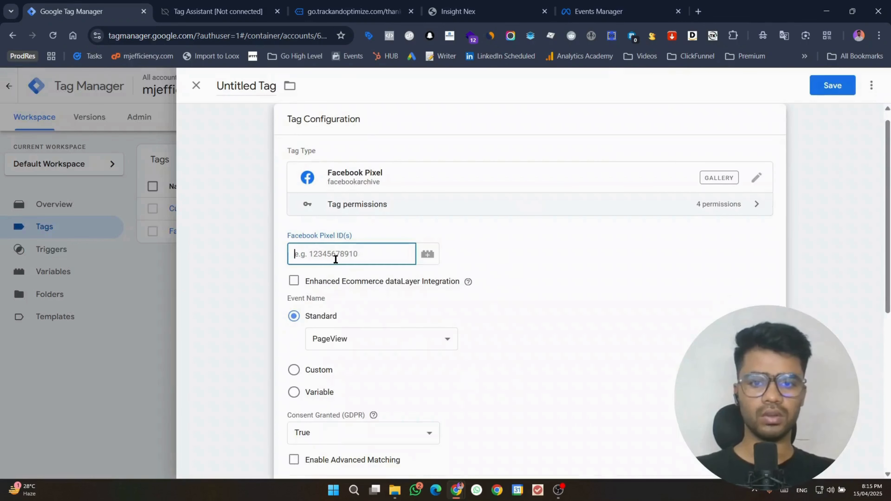
pyautogui.press('super+v')
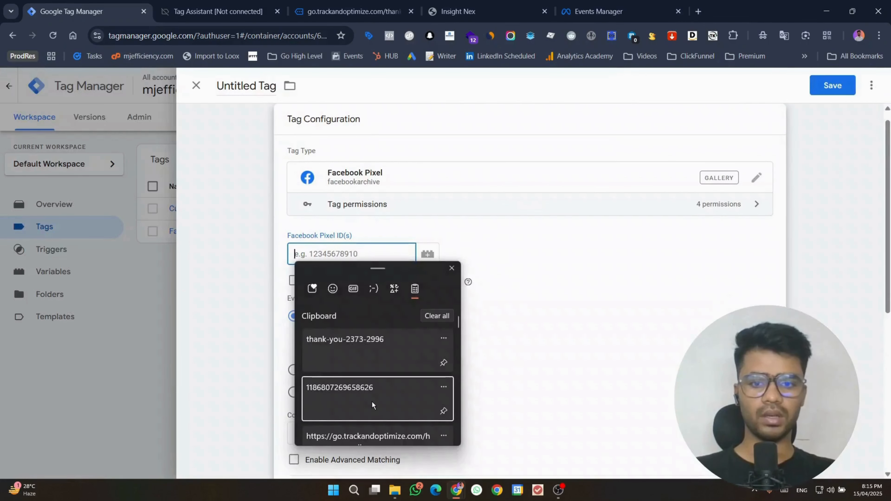
pyautogui.click(372, 401)
pyautogui.scroll(-2, 540, 265)
pyautogui.click(332, 291)
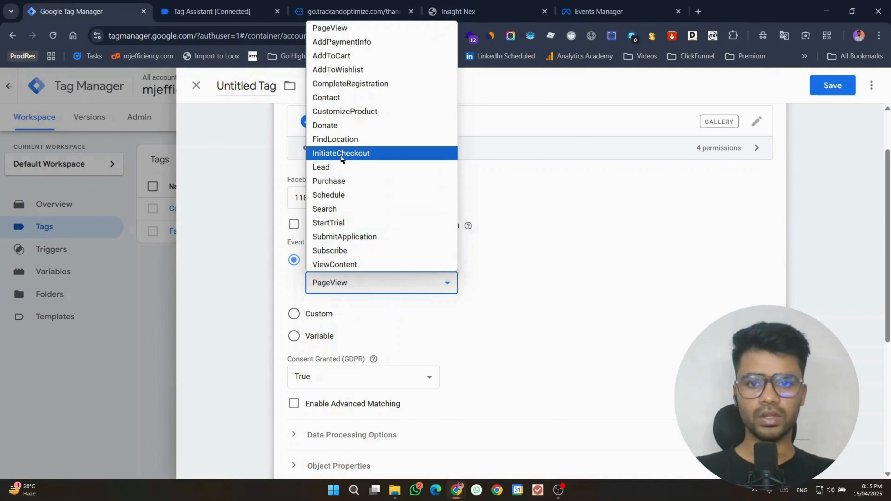
pyautogui.click(341, 167)
pyautogui.scroll(-6, 813, 260)
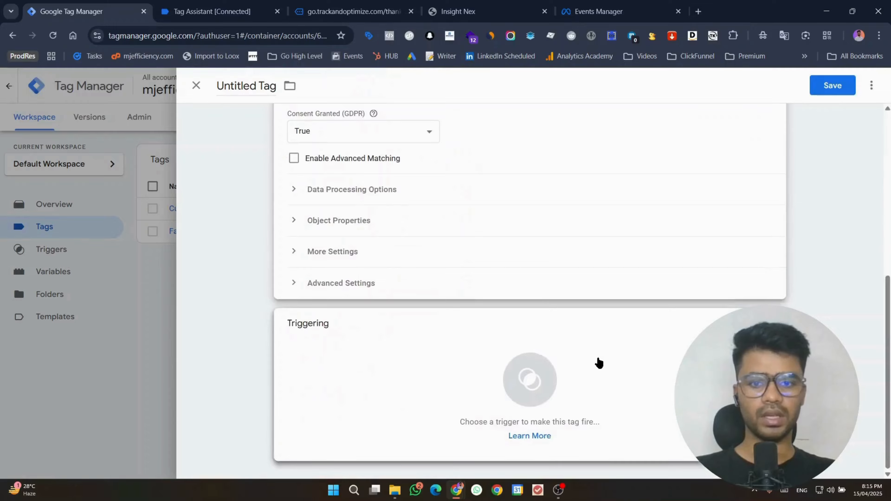
pyautogui.click(596, 362)
# Step: Start a Custom Event trigger and copy the lead_generated event name from Tag Assistant
pyautogui.click(866, 86)
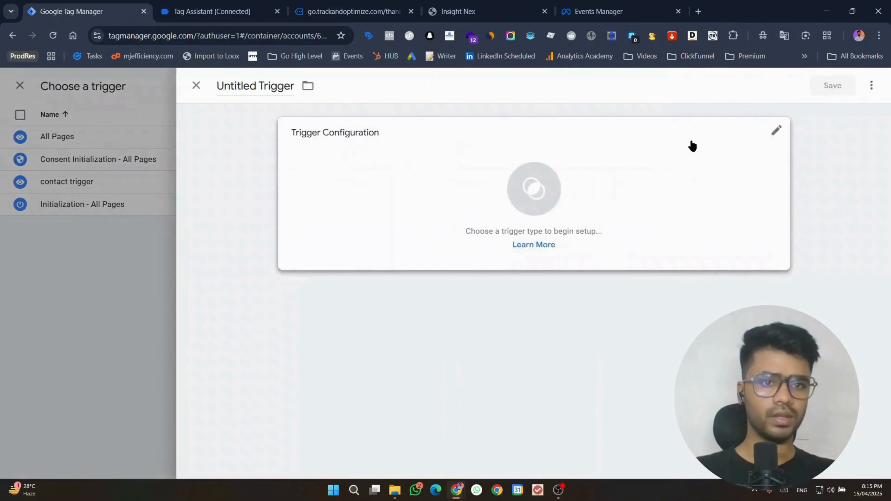
pyautogui.click(692, 143)
pyautogui.scroll(-5, 607, 362)
pyautogui.click(609, 349)
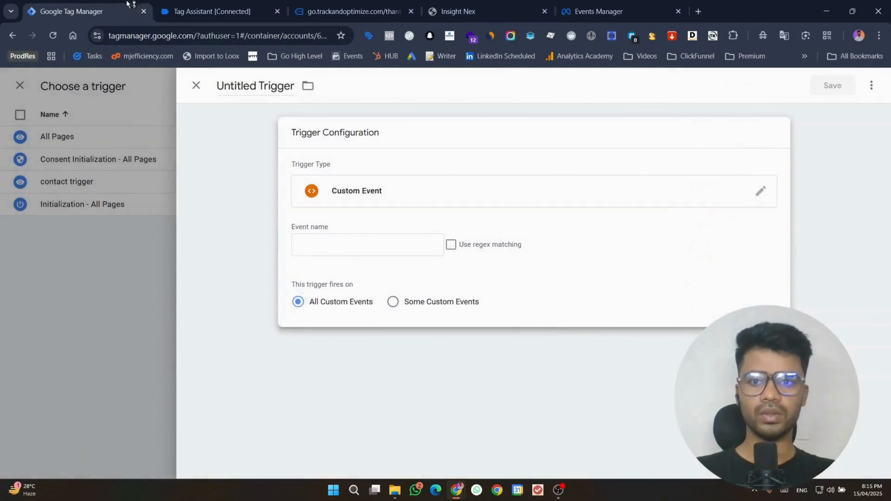
pyautogui.click(225, 12)
pyautogui.scroll(-5, 97, 231)
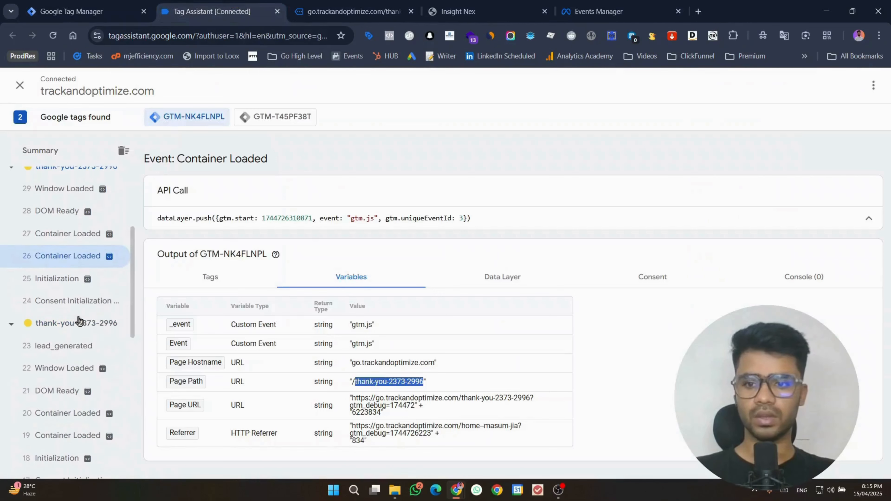
pyautogui.click(64, 345)
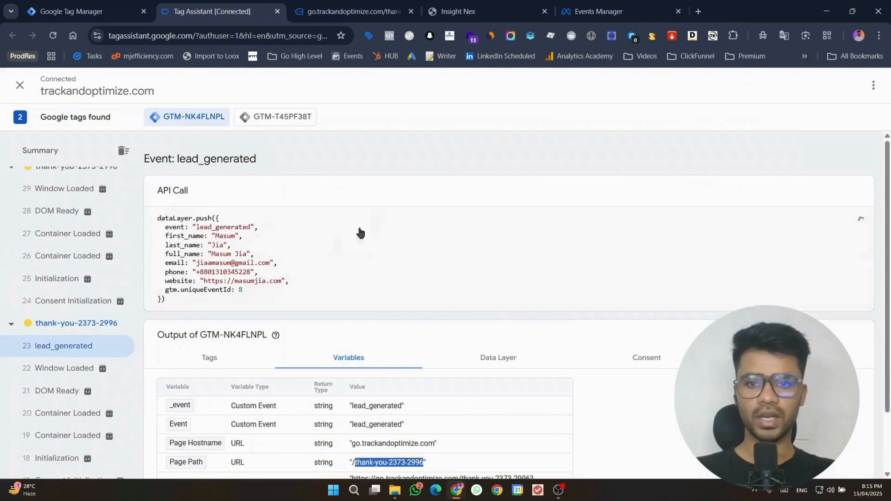
pyautogui.doubleClick(213, 224)
pyautogui.hotkey('ctrl', 'c')
# Step: Set the trigger's event name and title to lead_generated and save it
pyautogui.click(85, 11)
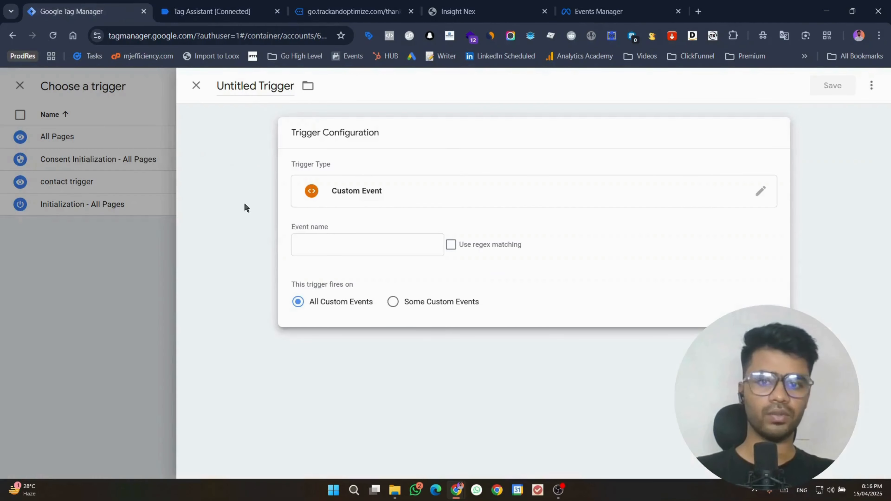
pyautogui.click(302, 241)
pyautogui.hotkey('ctrl', 'v')
pyautogui.click(248, 87)
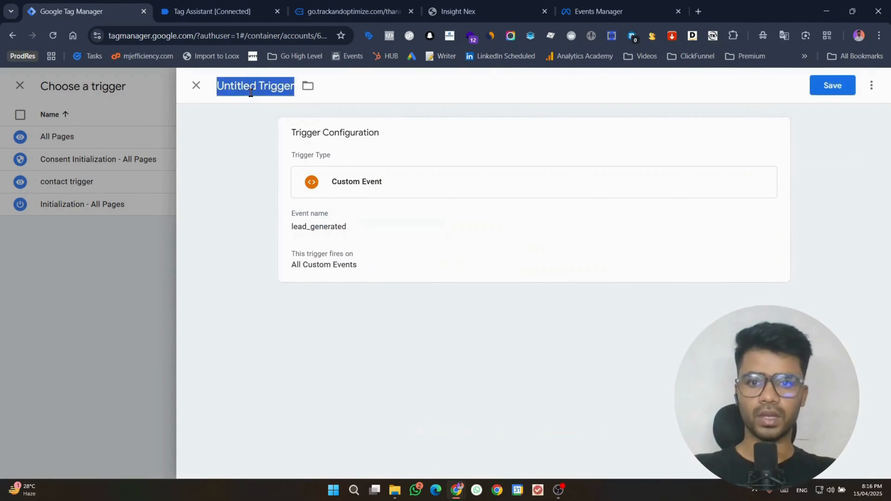
pyautogui.hotkey('ctrl', 'v')
pyautogui.click(838, 83)
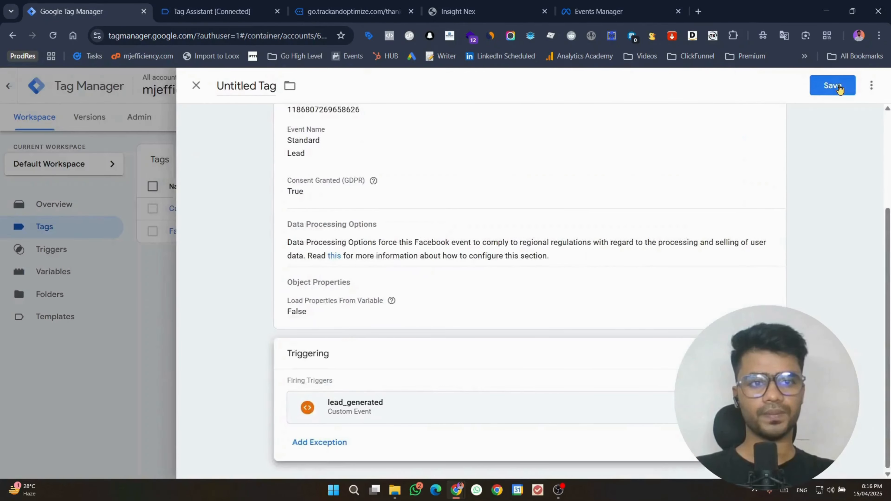
# Step: Save the Lead tag under the name 'Facebook Pixel'
pyautogui.click(839, 84)
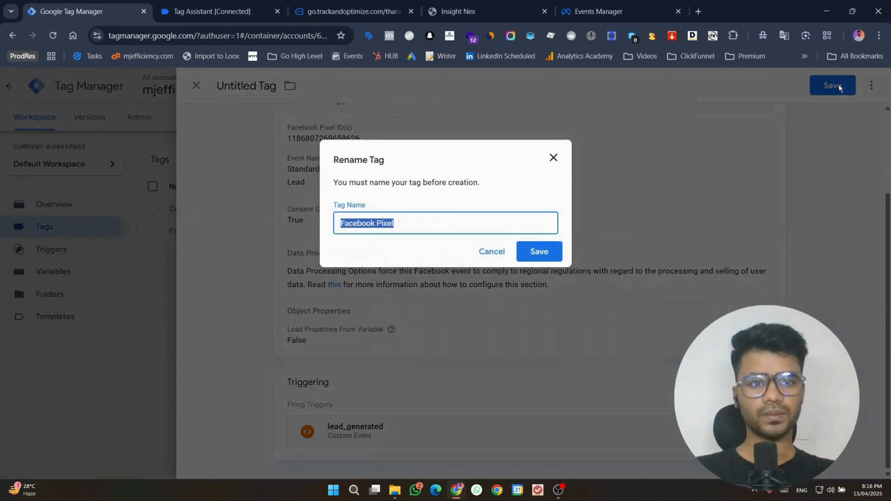
pyautogui.click(538, 251)
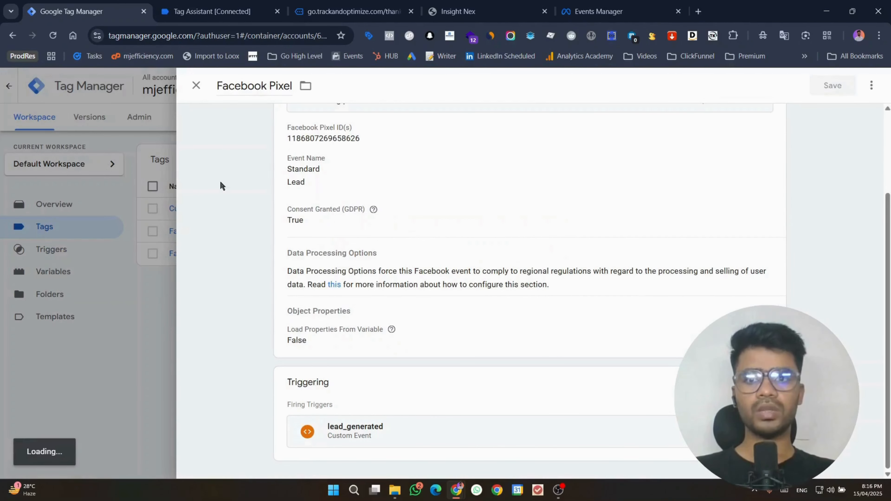
pyautogui.click(211, 11)
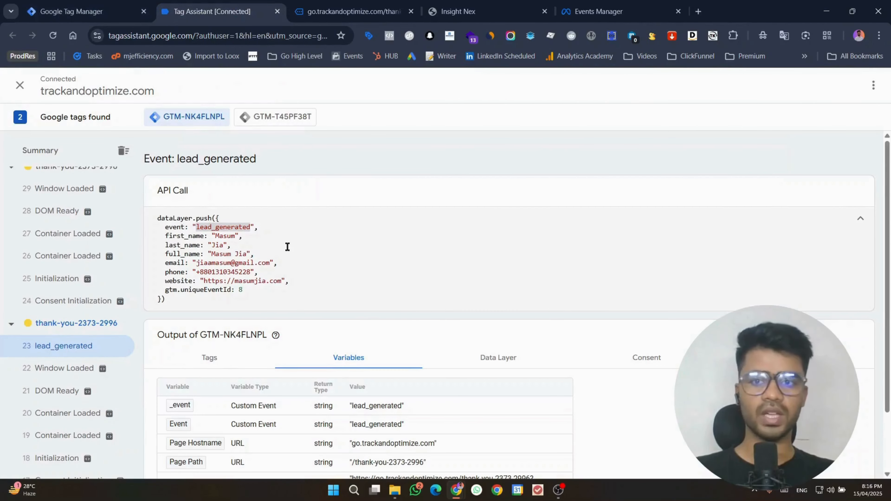
# Step: Return to the Tags list showing both pixel tags and launch a new Preview session
pyautogui.click(128, 4)
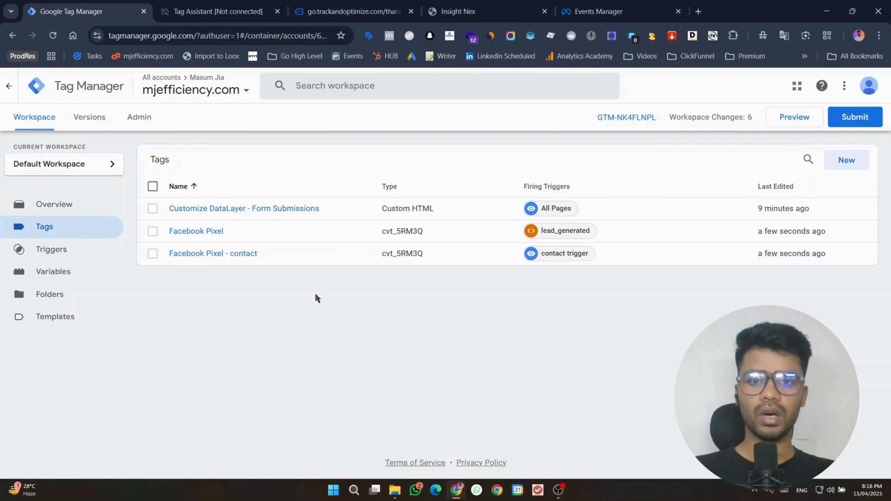
pyautogui.click(795, 119)
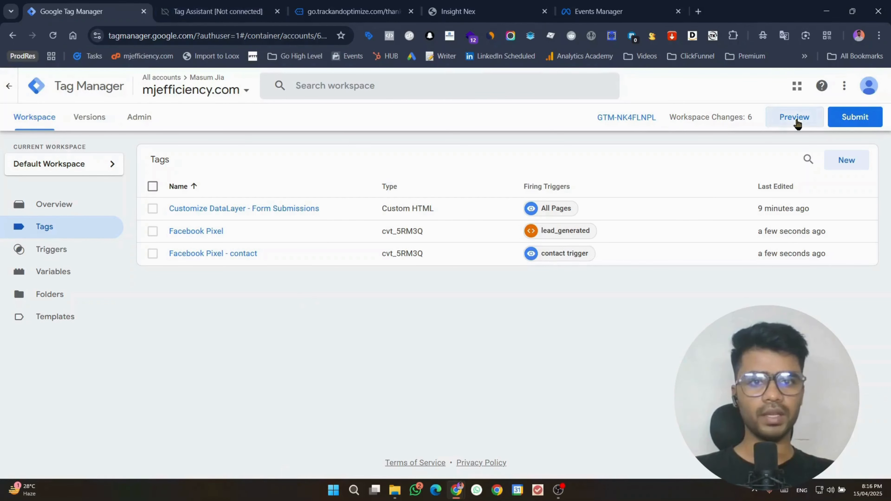
# Step: Show GHL 2025's Test events in Events Manager with the delay notice closed
pyautogui.click(640, 4)
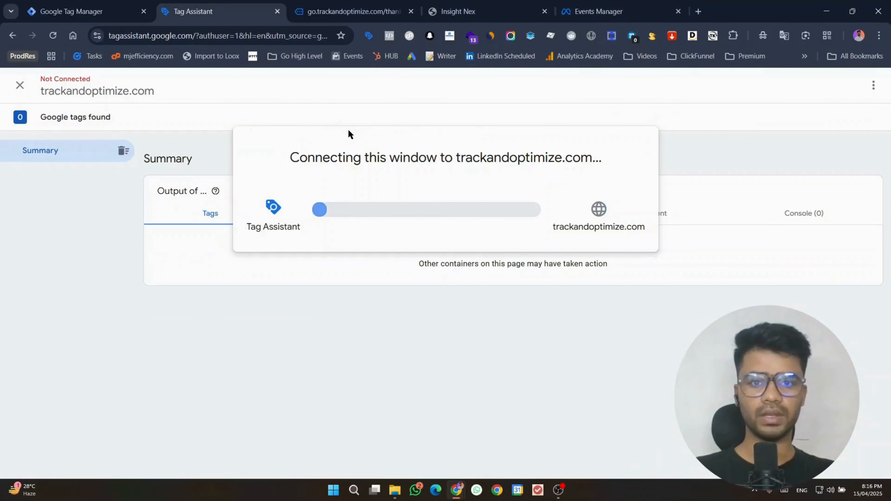
pyautogui.click(619, 10)
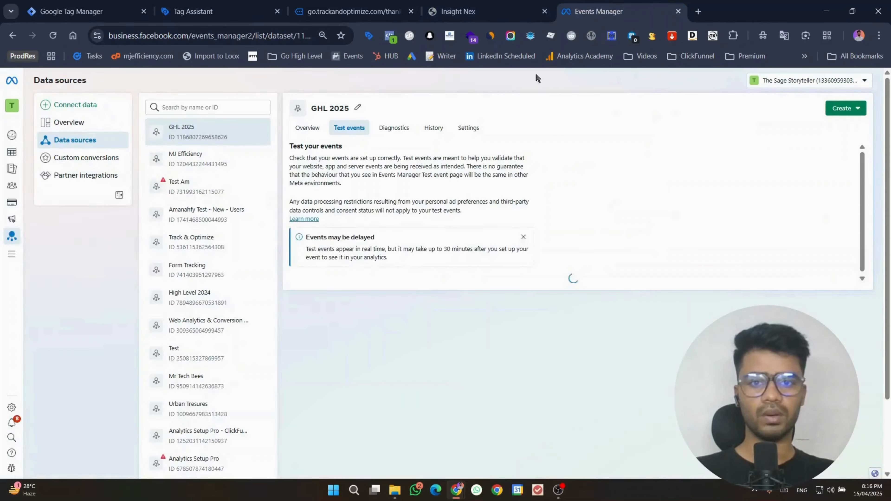
pyautogui.click(523, 236)
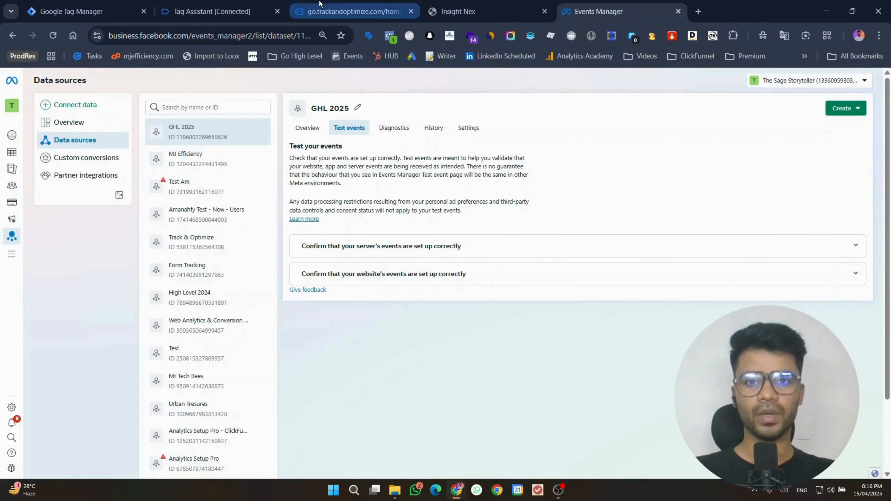
pyautogui.click(351, 11)
# Step: Autofill the lead form with saved contact and website details, tick consent, and submit
pyautogui.scroll(-3, 390, 213)
pyautogui.scroll(-5, 389, 210)
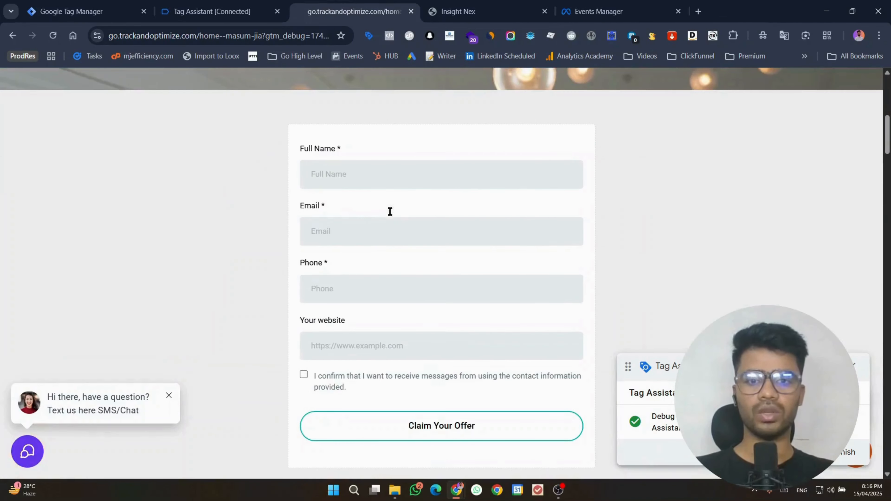
pyautogui.click(370, 179)
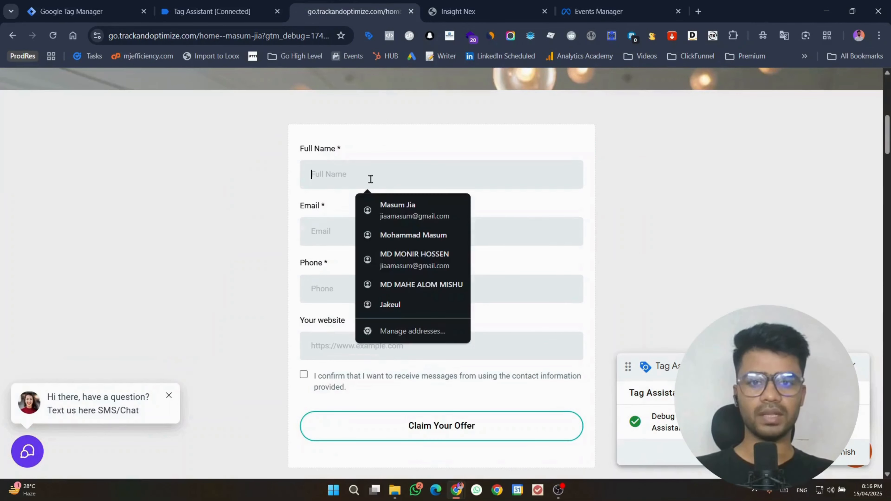
pyautogui.click(379, 211)
pyautogui.click(344, 348)
pyautogui.click(389, 221)
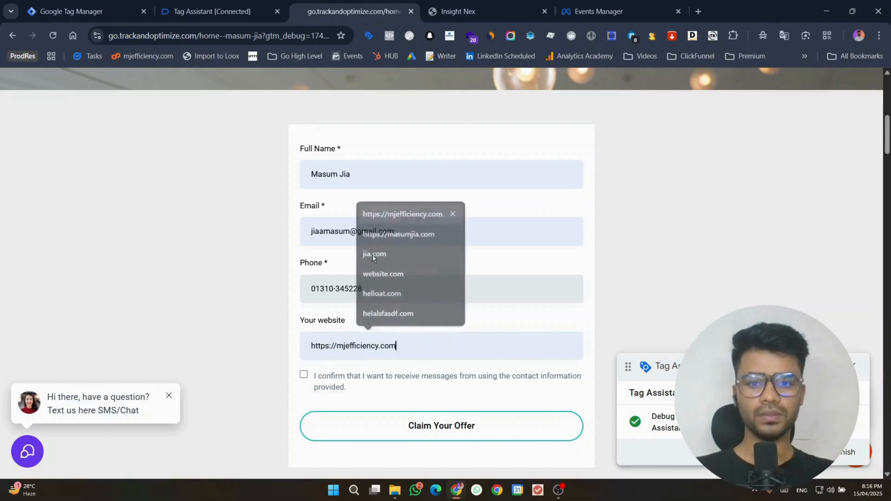
pyautogui.click(304, 375)
pyautogui.click(438, 427)
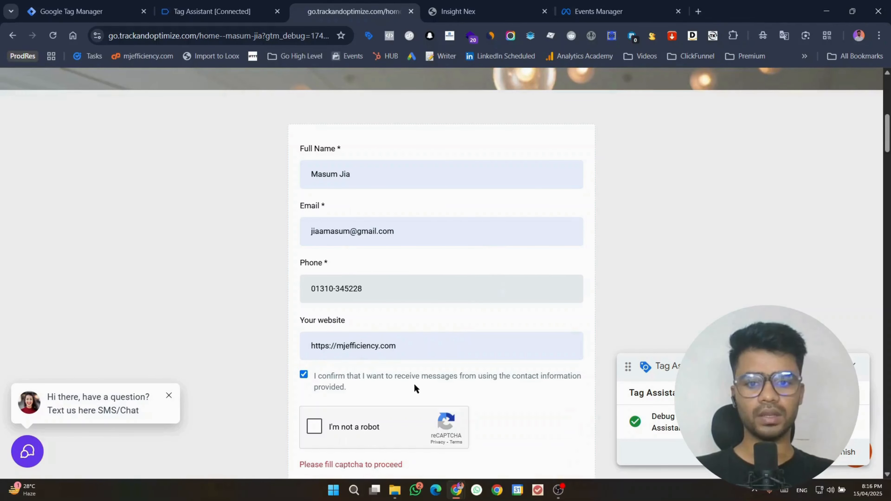
# Step: Pass the reCAPTCHA by selecting the traffic-light images and verifying
pyautogui.click(314, 425)
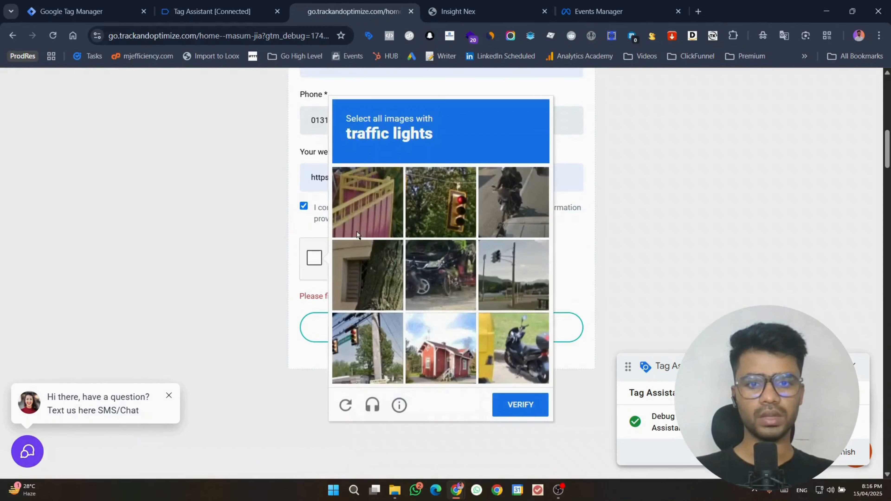
pyautogui.click(457, 192)
pyautogui.click(509, 222)
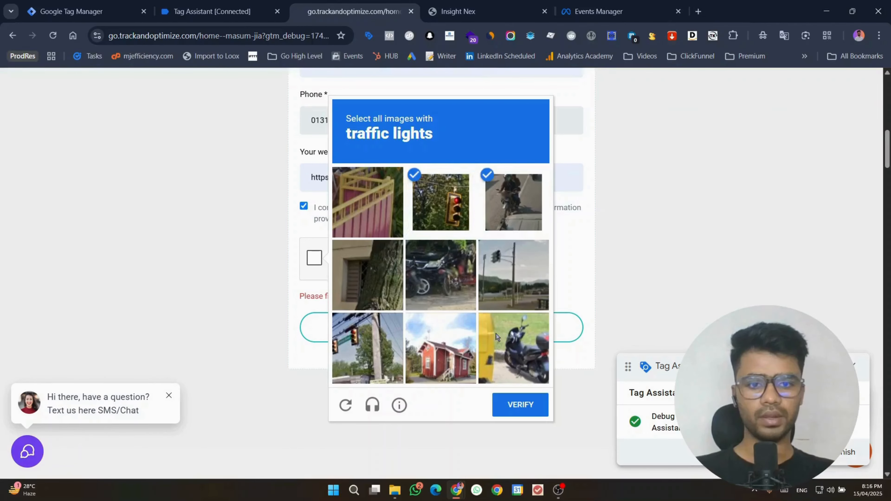
pyautogui.click(527, 198)
pyautogui.click(343, 315)
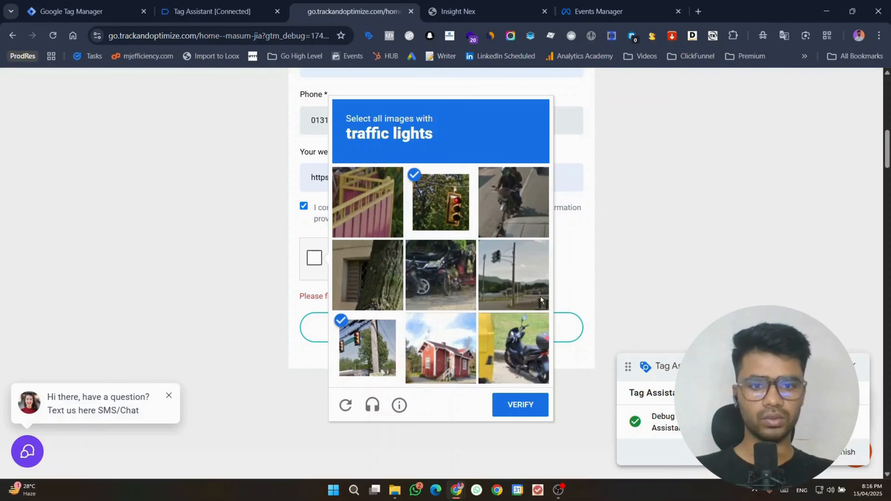
pyautogui.click(529, 287)
pyautogui.click(529, 409)
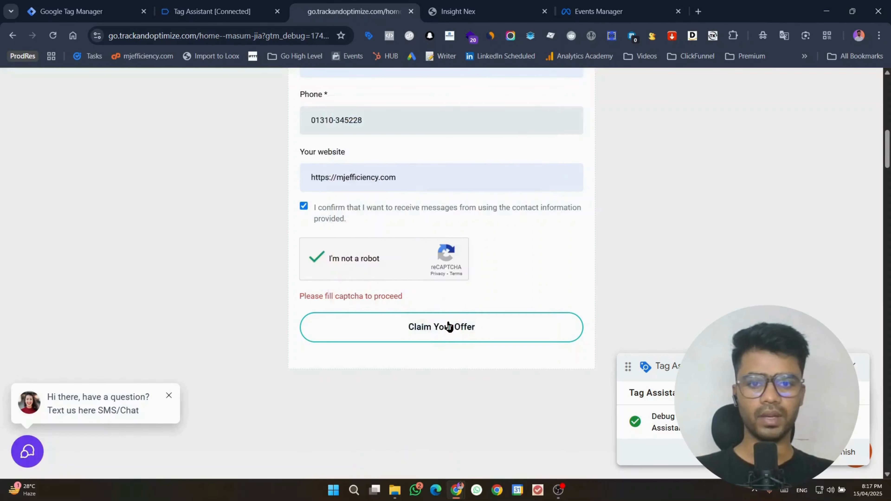
# Step: Submit the form, confirm Contact and Lead in Meta Pixel Helper, and view them in Test events
pyautogui.click(449, 327)
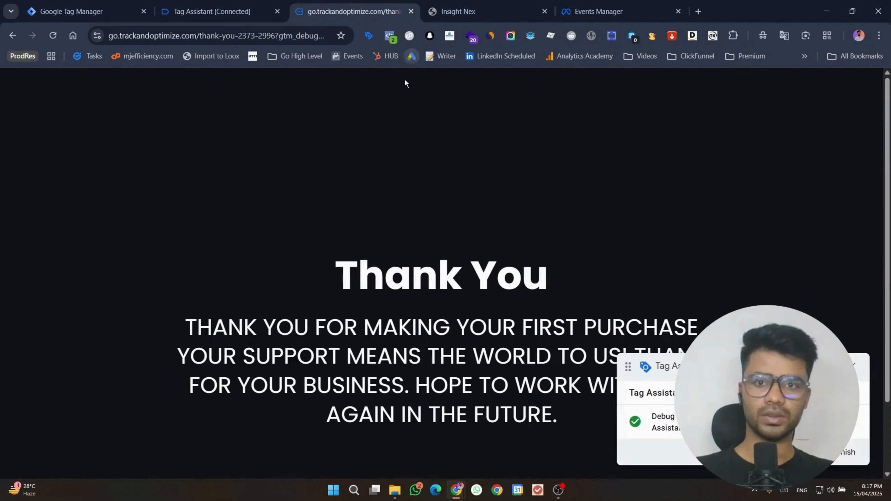
pyautogui.click(389, 35)
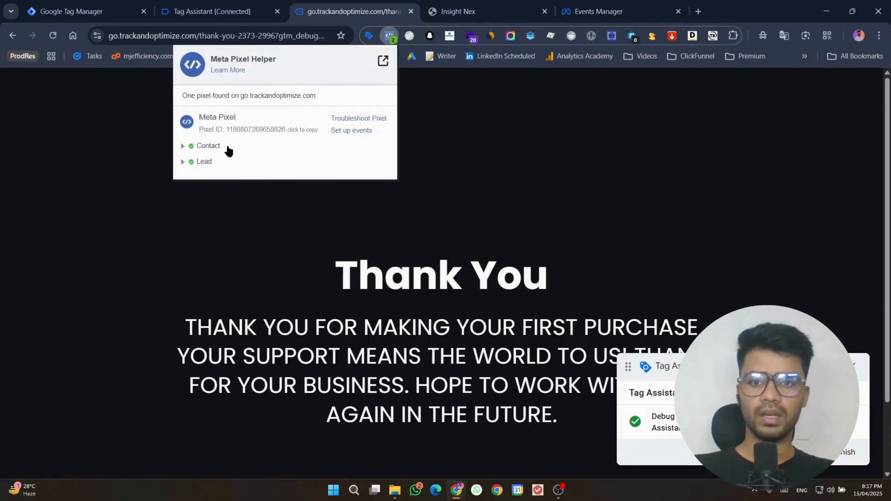
pyautogui.click(599, 11)
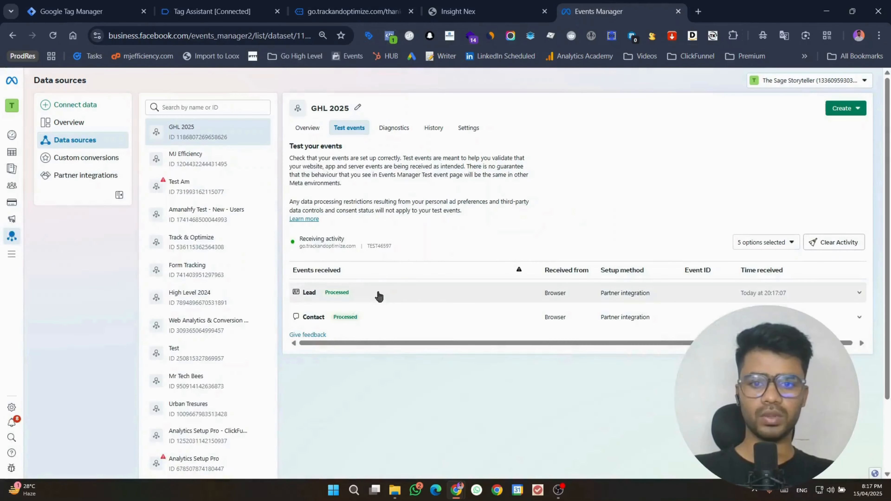
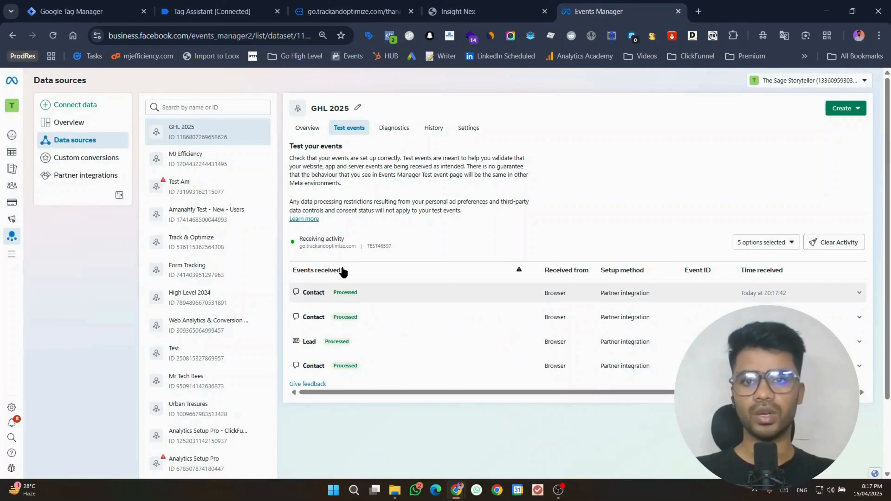
# Step: Go to Tag Assistant and scroll to lead_generated, where the Facebook Pixel tag fired
pyautogui.hotkey('ctrl', '2')
pyautogui.scroll(-2, 91, 308)
pyautogui.scroll(-3, 92, 308)
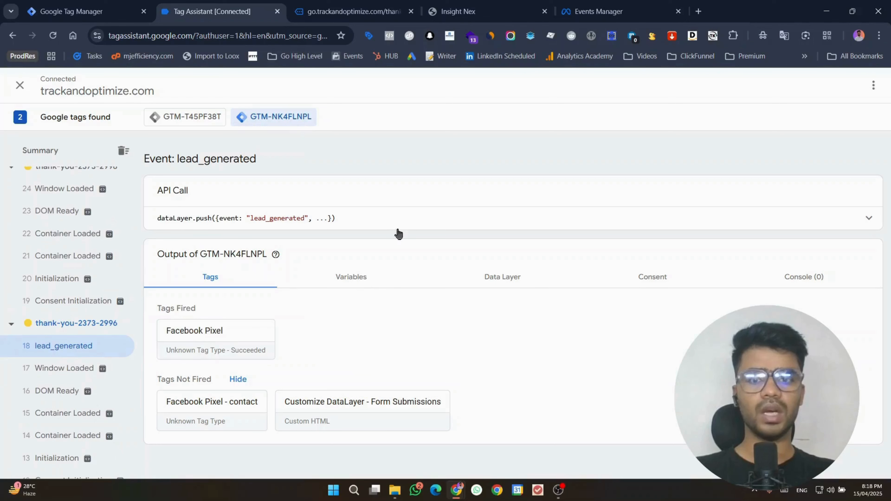
# Step: Expand the lead_generated API call and review first_name, last_name, full_name, email, phone and website
pyautogui.click(870, 220)
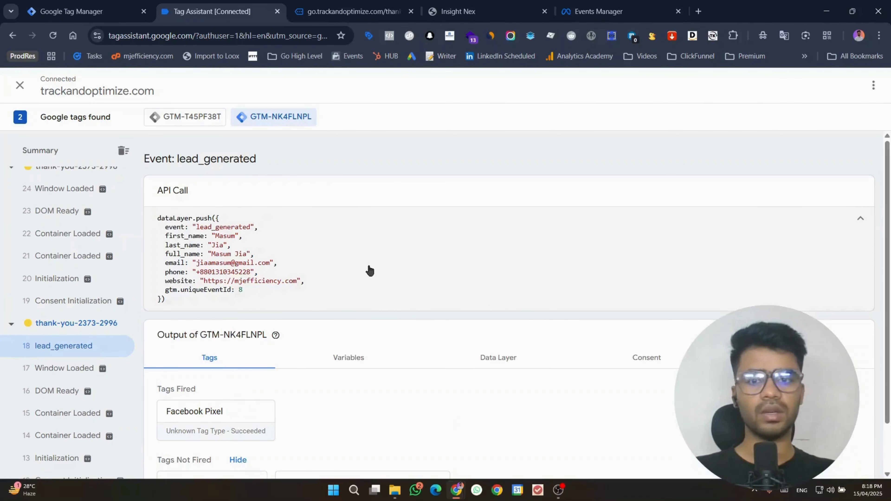
pyautogui.doubleClick(174, 237)
pyautogui.click(177, 247)
pyautogui.doubleClick(176, 246)
pyautogui.doubleClick(176, 254)
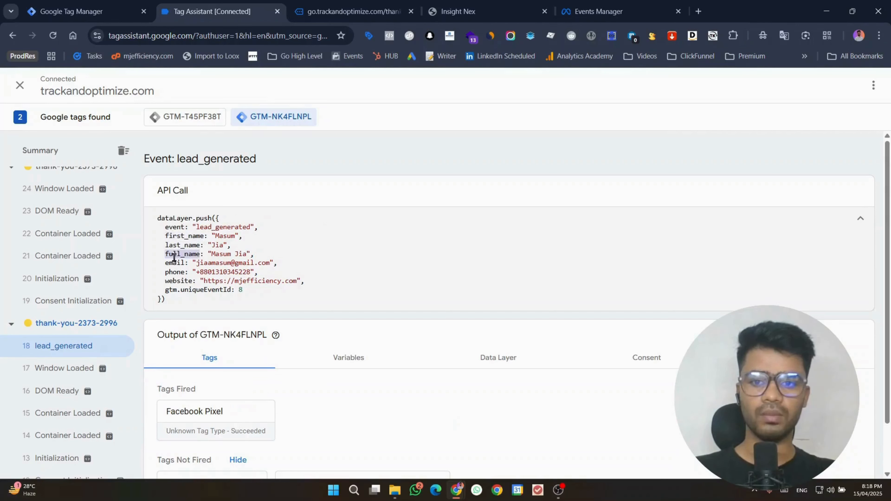
pyautogui.doubleClick(176, 263)
pyautogui.doubleClick(175, 272)
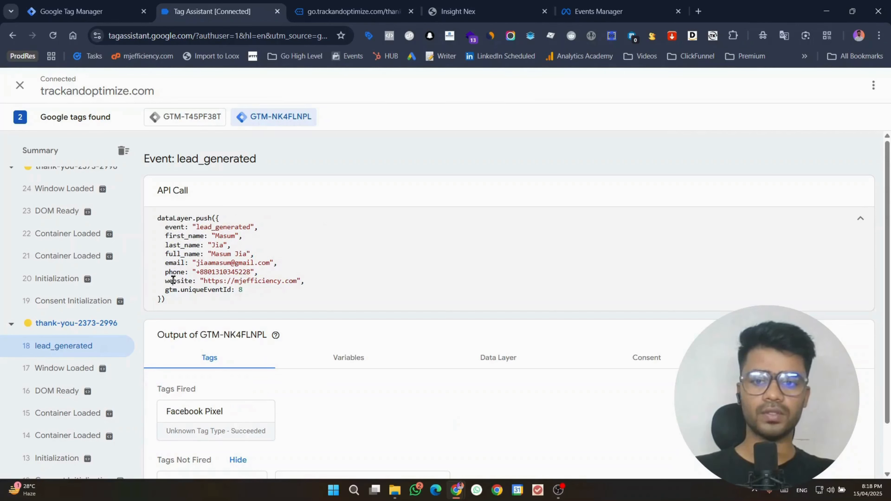
pyautogui.doubleClick(173, 280)
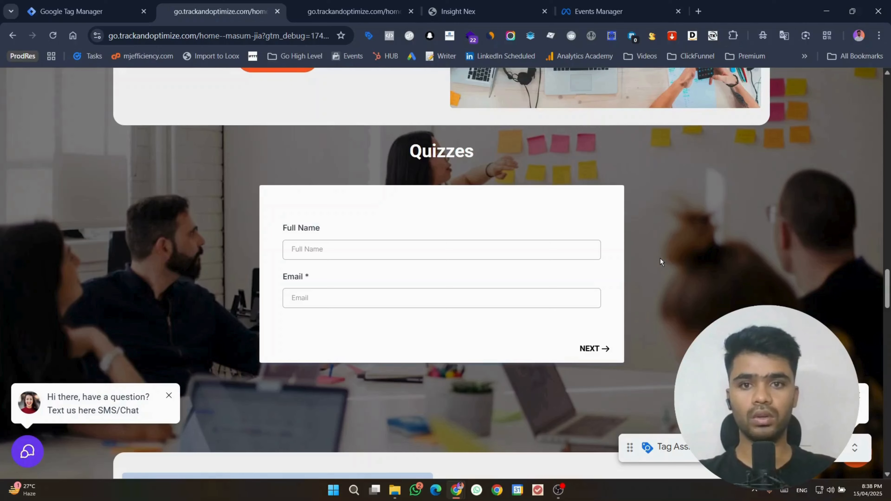
# Step: In the Tag Manager Tags list, clear the header checkbox so no tag is selected
pyautogui.scroll(5, 795, 220)
pyautogui.scroll(-5, 797, 222)
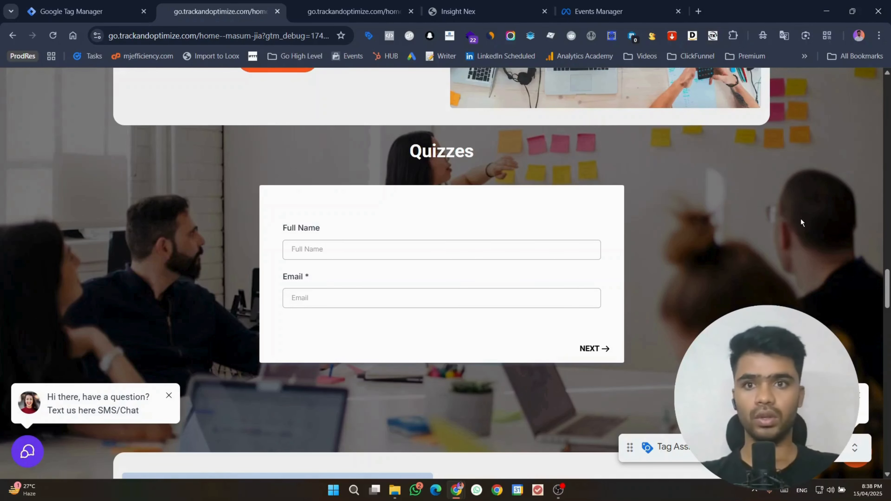
pyautogui.click(70, 11)
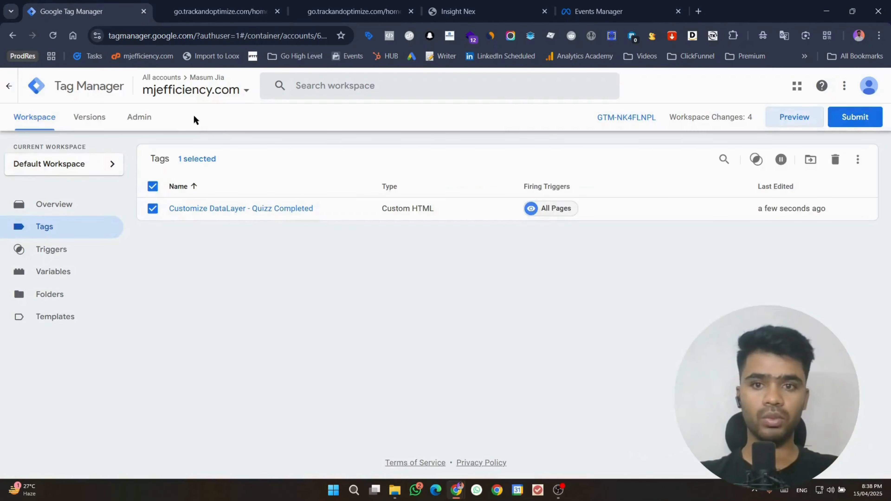
pyautogui.click(157, 190)
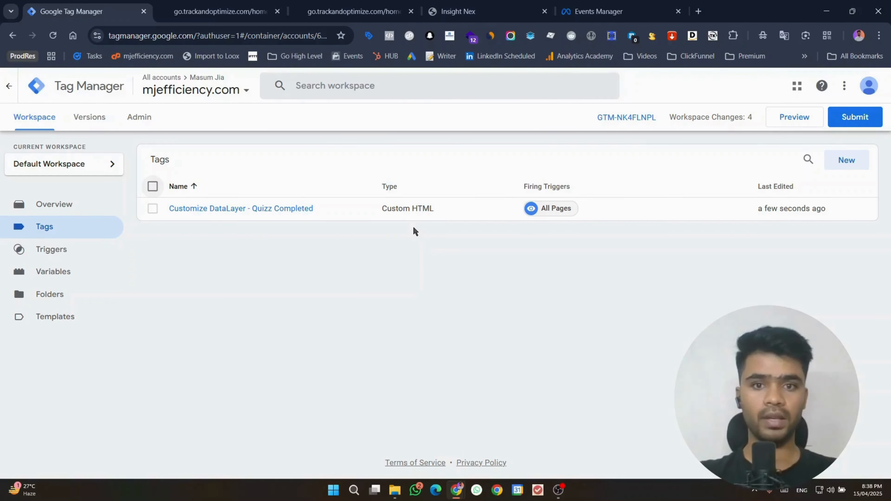
# Step: Close the duplicate quiz-results site tab and return to Tag Manager
pyautogui.click(296, 4)
pyautogui.scroll(-3, 394, 118)
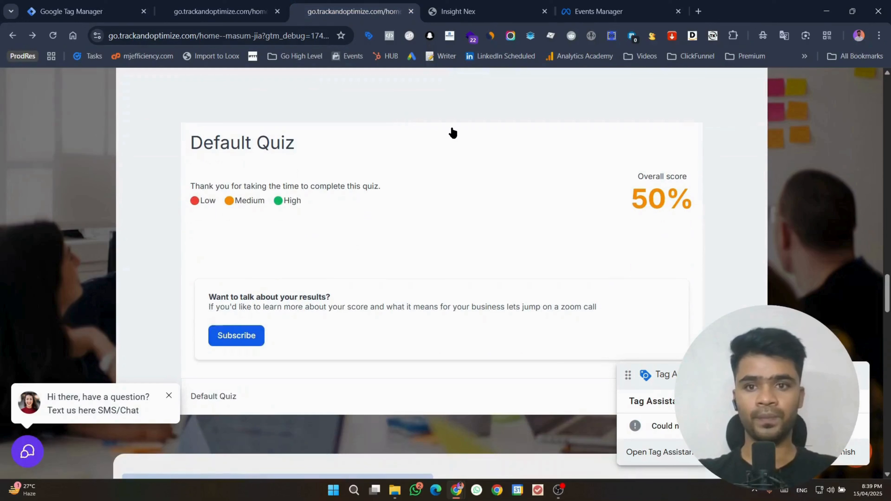
pyautogui.click(204, 5)
pyautogui.click(411, 11)
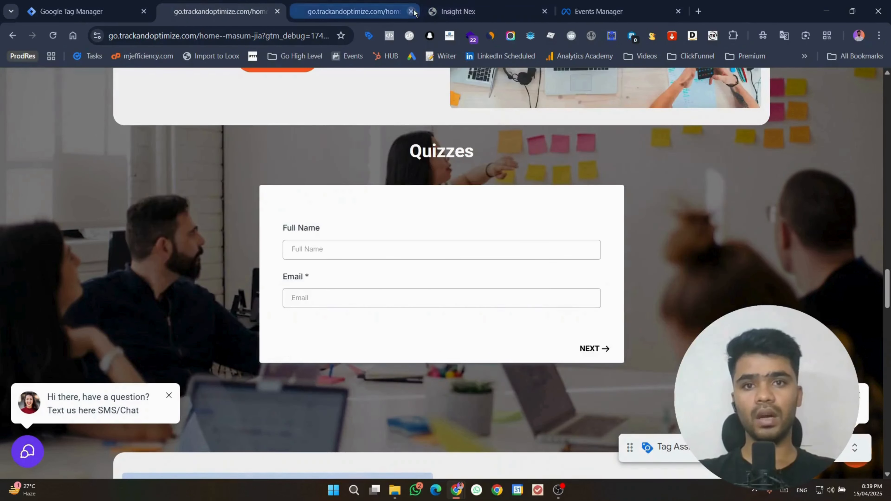
pyautogui.click(77, 11)
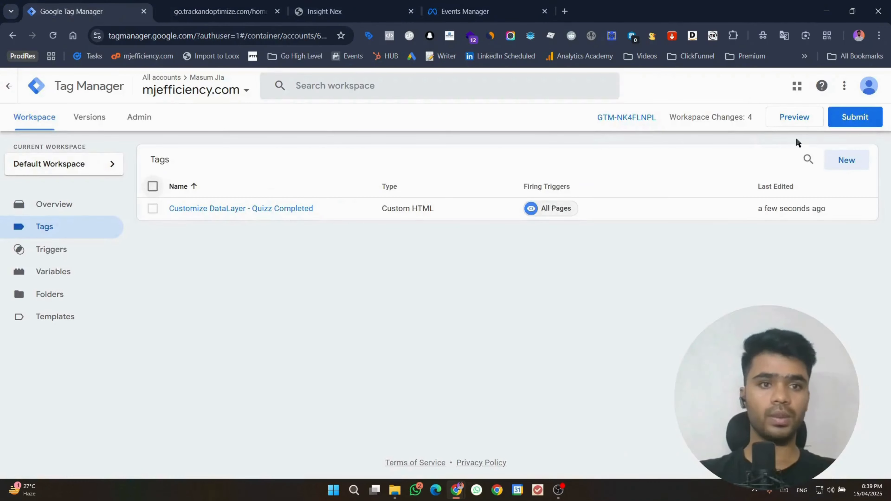
# Step: Start Preview and connect Tag Assistant to the site's base home page URL, without debug parameters
pyautogui.click(786, 120)
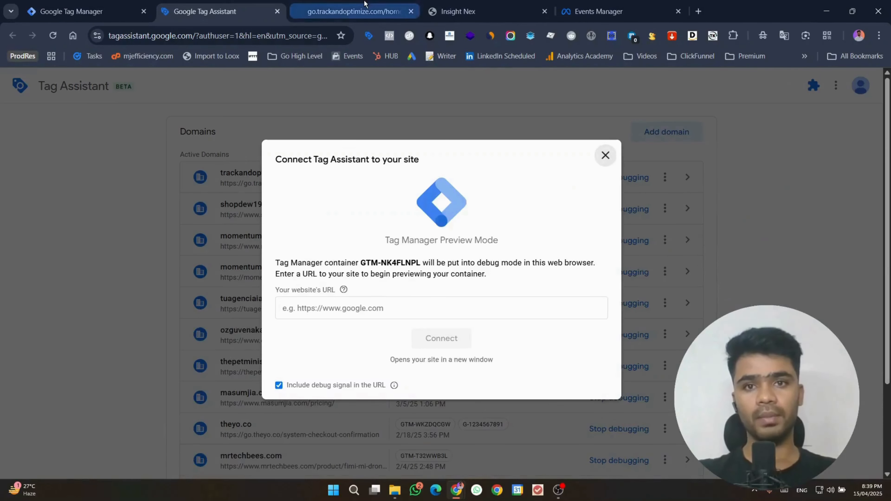
pyautogui.click(364, 4)
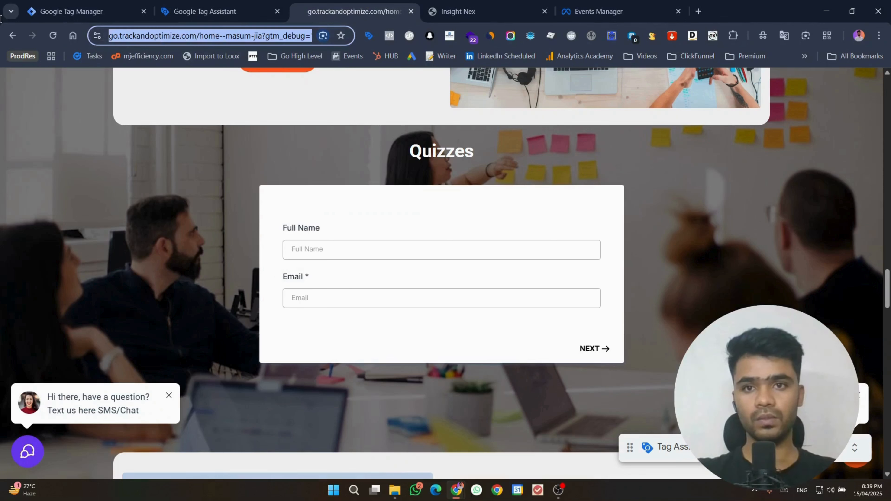
pyautogui.click(275, 37)
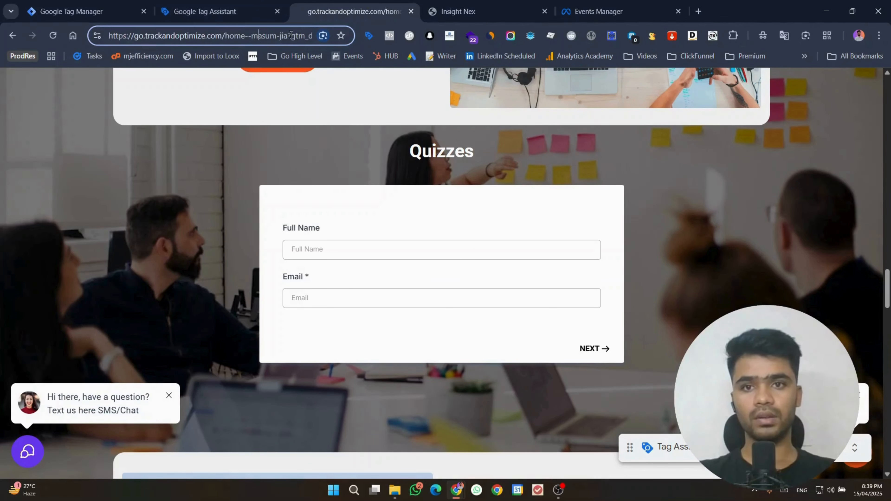
pyautogui.moveTo(291, 35); pyautogui.dragTo(72, 35)
pyautogui.hotkey('ctrl', 'c')
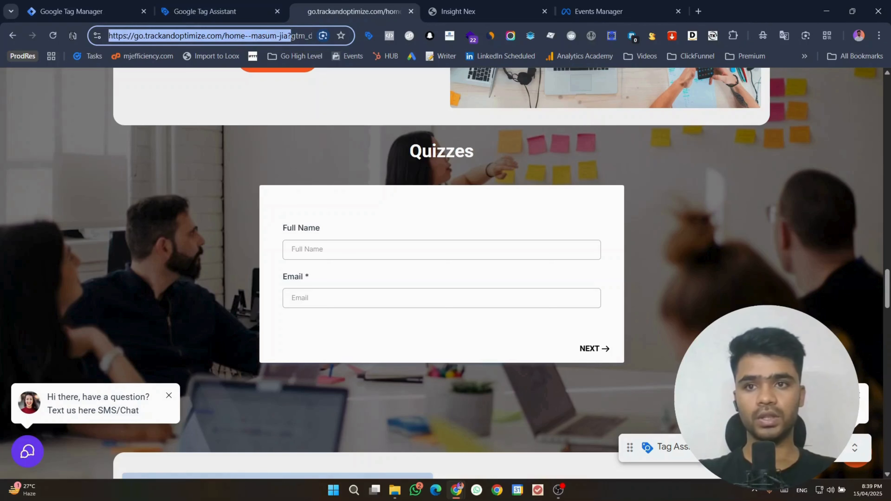
pyautogui.click(284, 4)
pyautogui.click(386, 308)
pyautogui.hotkey('ctrl', 'v')
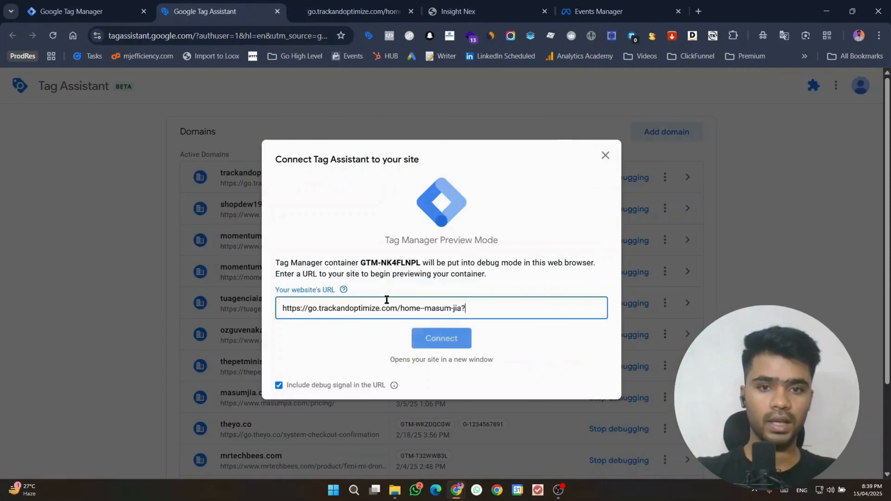
pyautogui.press('Return')
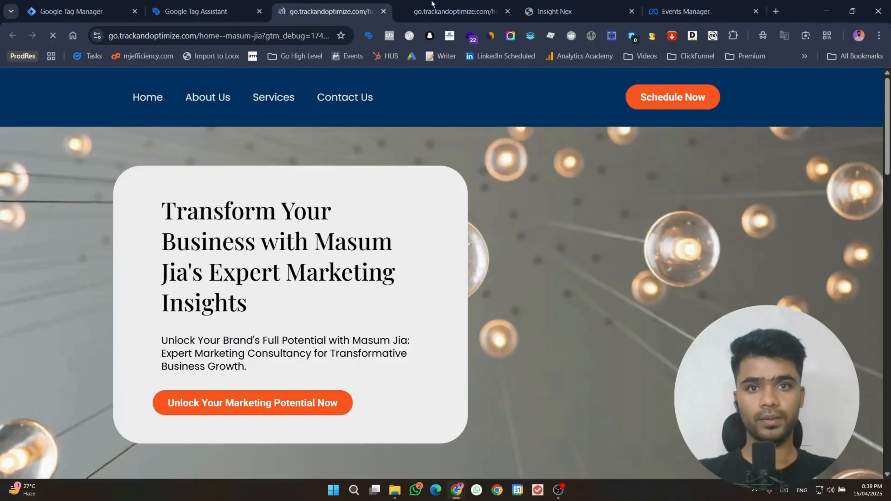
# Step: Close the old non-debug tab and autofill the quiz's Full Name and Email fields
pyautogui.click(508, 11)
pyautogui.scroll(-10, 635, 253)
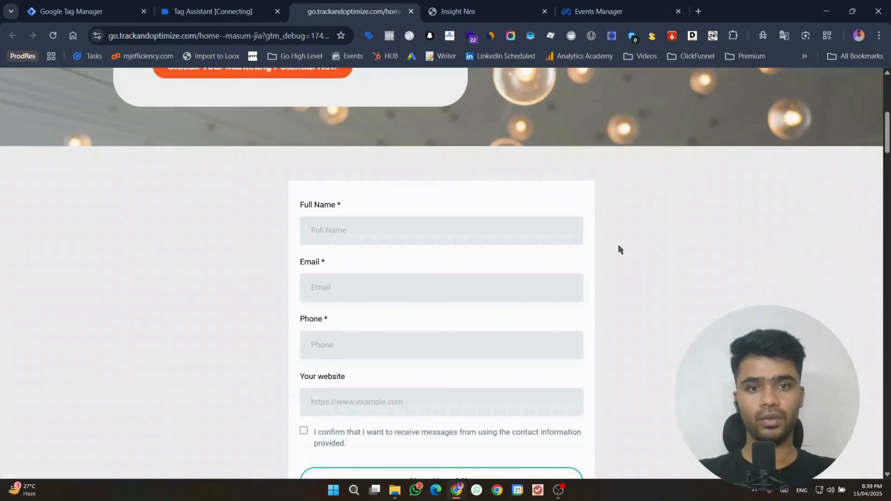
pyautogui.scroll(-15, 618, 249)
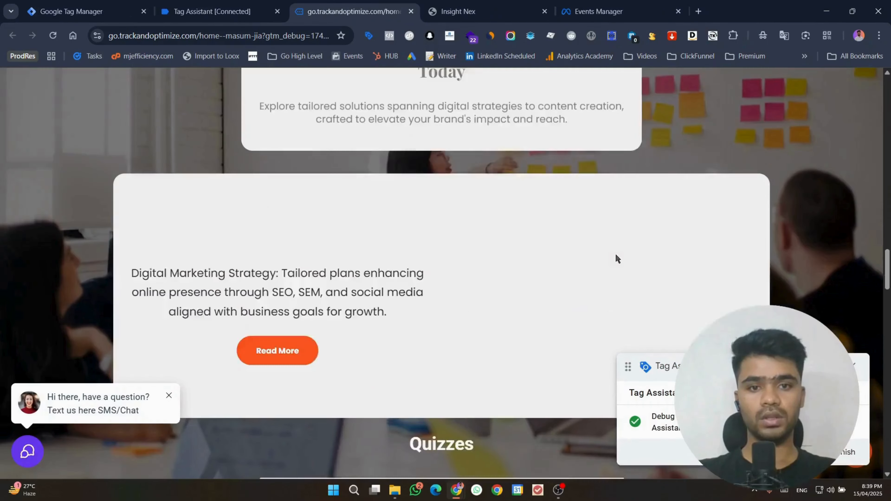
pyautogui.scroll(-6, 511, 273)
pyautogui.click(418, 253)
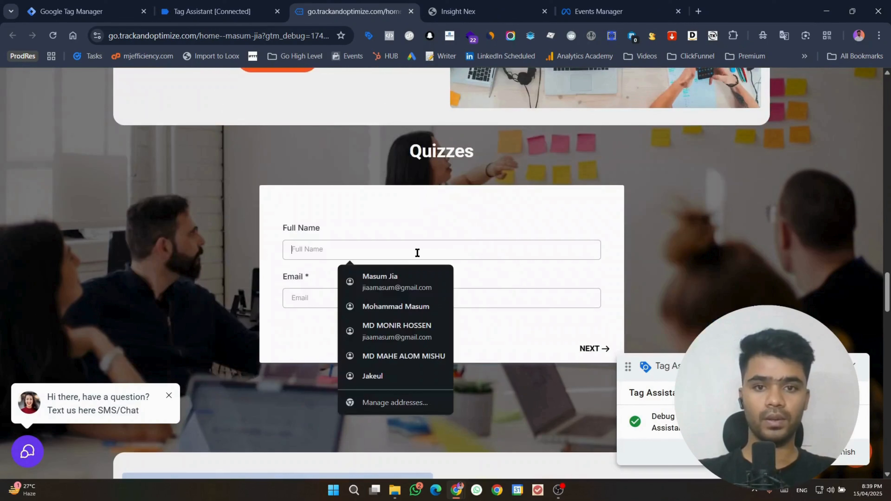
pyautogui.click(401, 278)
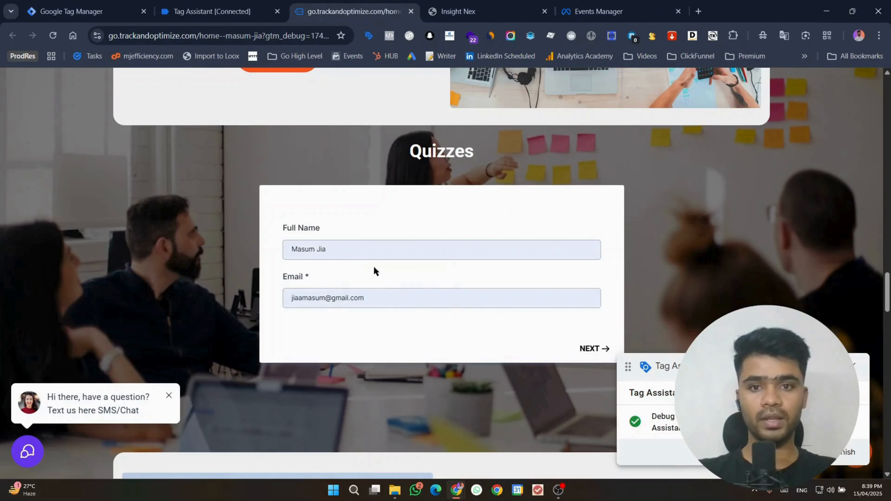
# Step: Answer the quiz with Go High Level and Analytics Tool for a 50% score
pyautogui.click(596, 350)
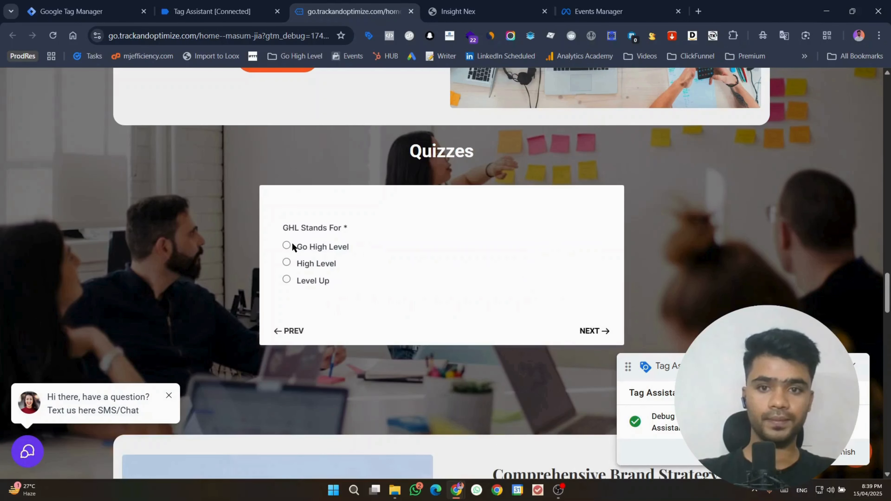
pyautogui.click(288, 246)
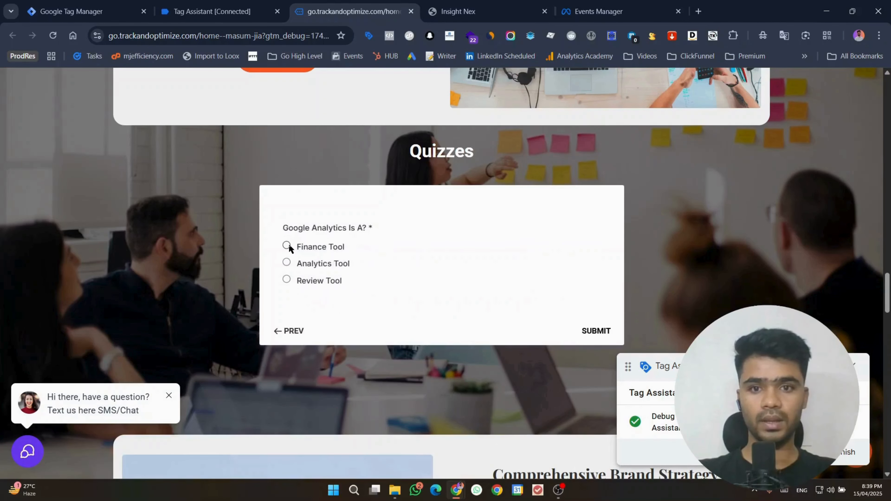
pyautogui.click(288, 262)
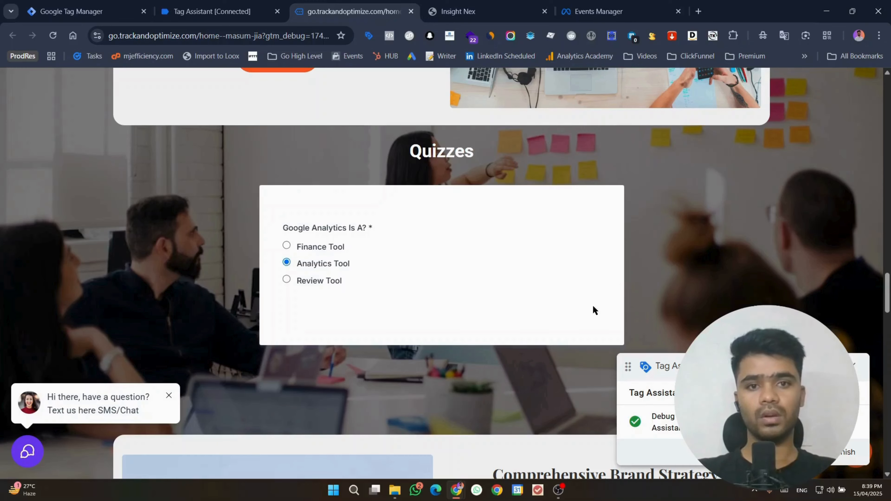
pyautogui.scroll(-5, 516, 276)
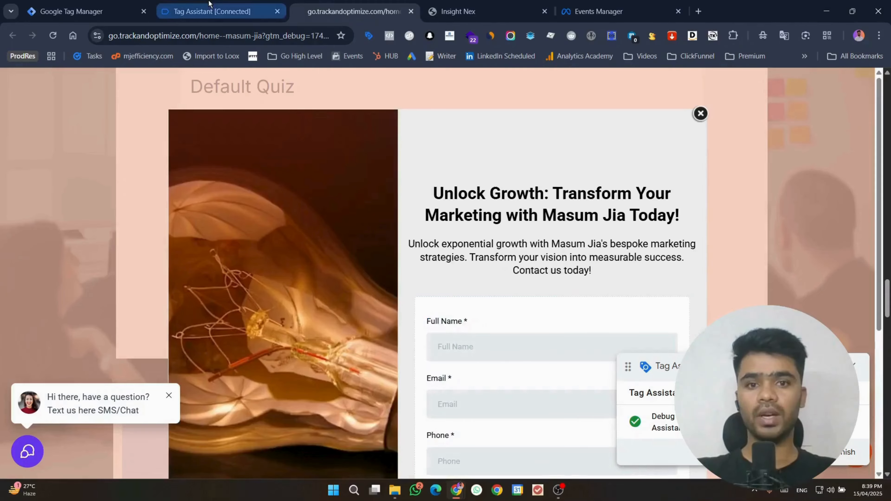
pyautogui.click(209, 5)
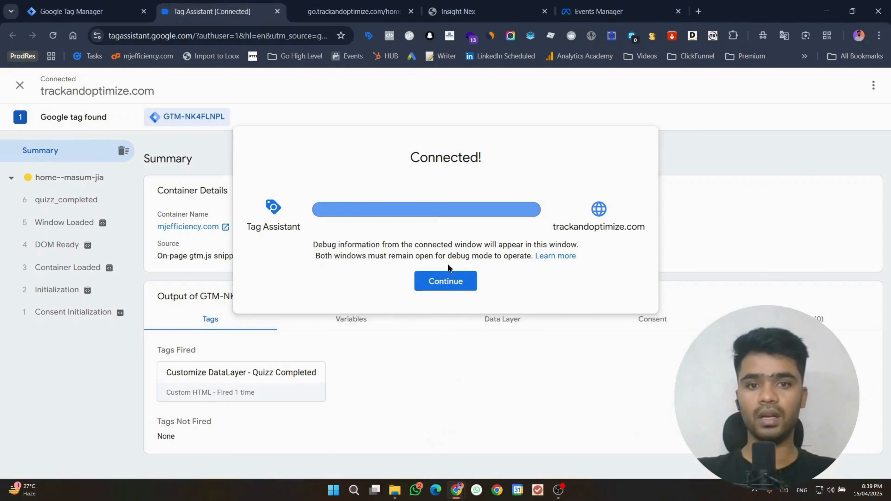
# Step: Inspect quizz_completed's pushed event name, full name, email, google_analytics_is_a and ghl_stands_for fields
pyautogui.click(447, 280)
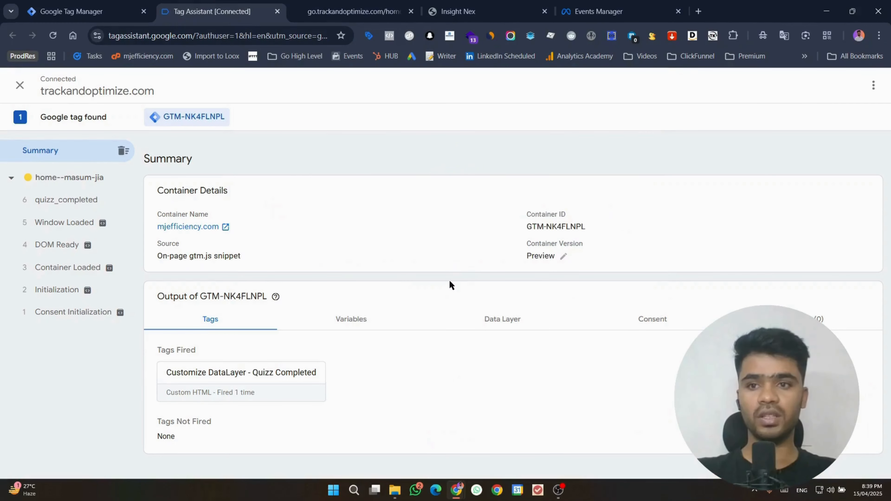
pyautogui.click(57, 207)
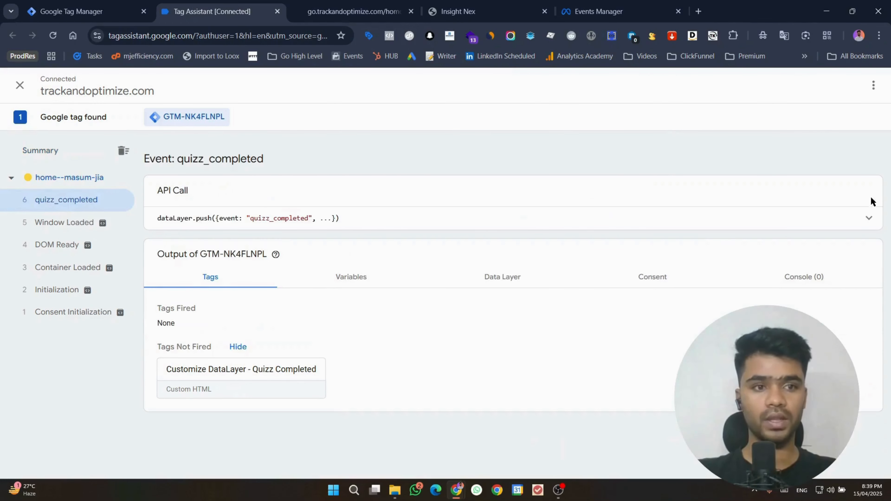
pyautogui.click(868, 217)
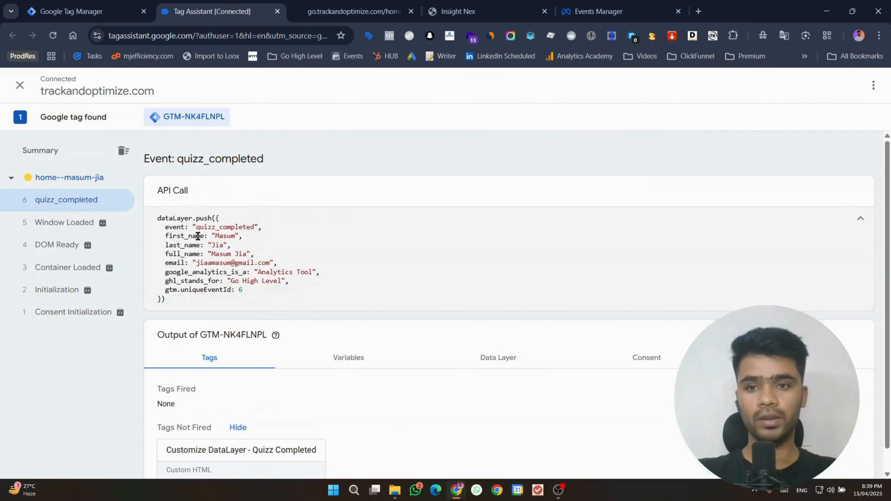
pyautogui.doubleClick(218, 228)
pyautogui.click(226, 236)
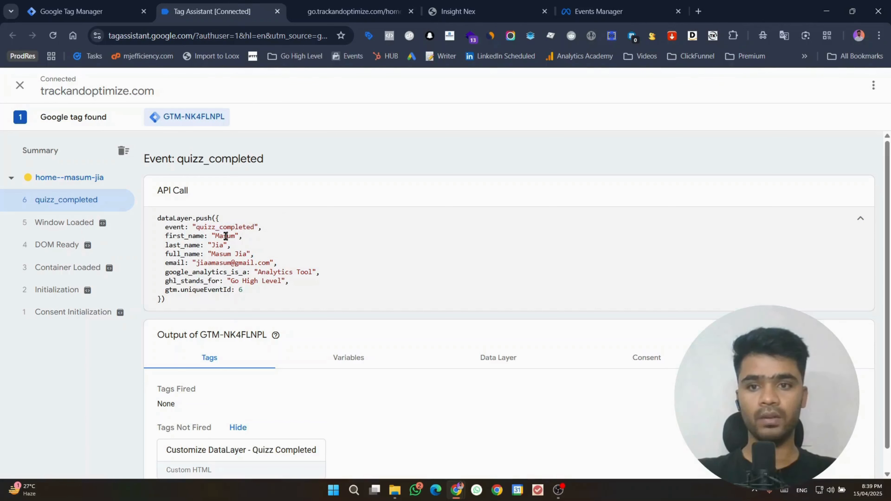
pyautogui.doubleClick(220, 254)
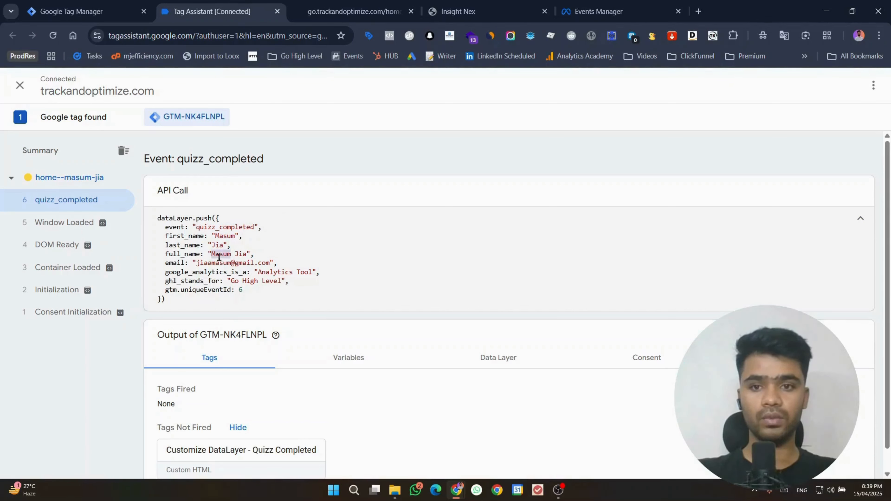
pyautogui.doubleClick(207, 266)
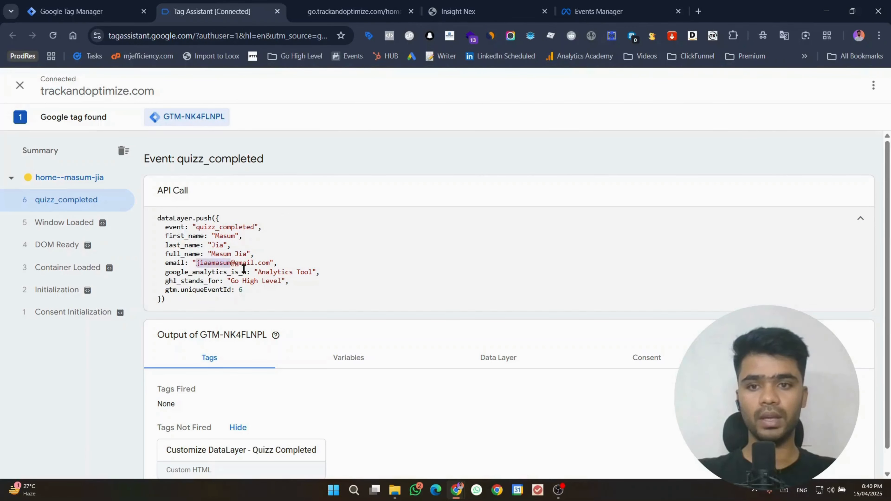
pyautogui.doubleClick(203, 274)
pyautogui.doubleClick(203, 282)
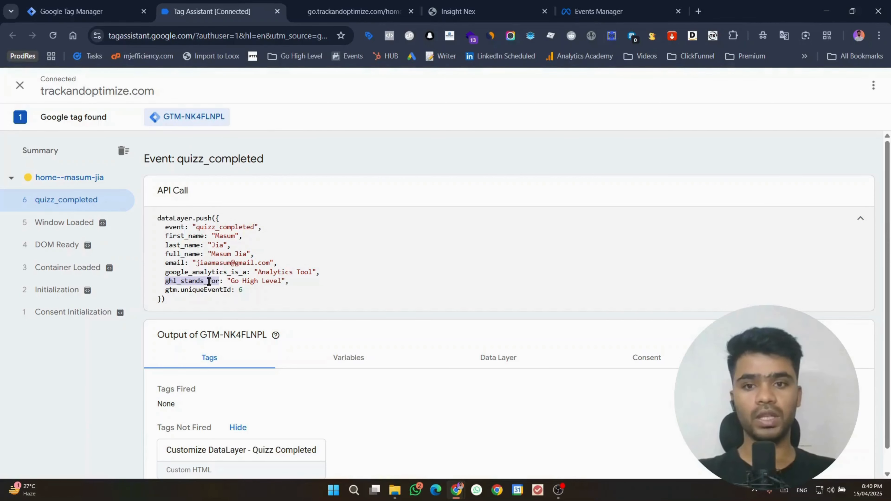
pyautogui.click(97, 4)
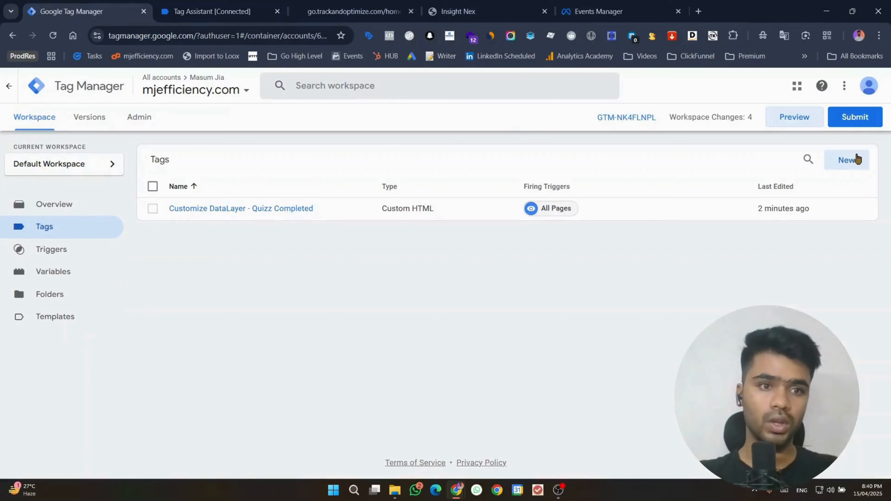
# Step: Create a new Facebook Pixel tag using the GHL 2025 dataset ID as Pixel ID
pyautogui.click(856, 158)
pyautogui.click(646, 159)
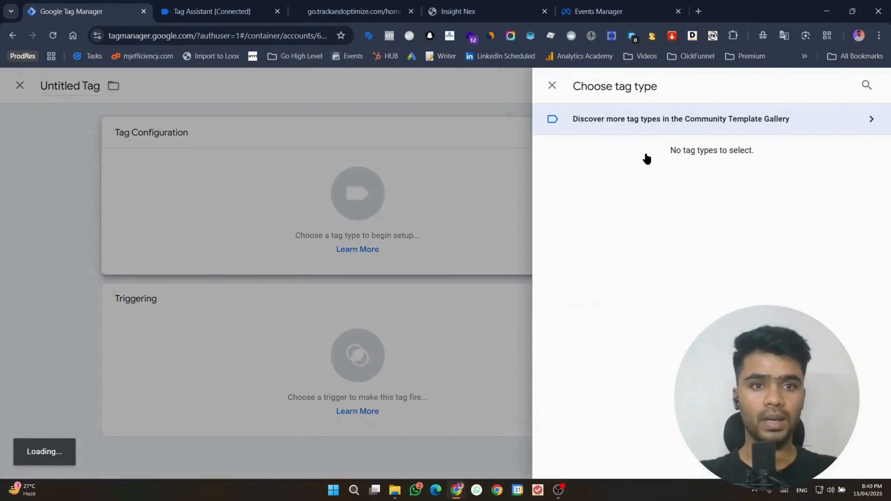
pyautogui.scroll(-2, 638, 367)
pyautogui.click(637, 368)
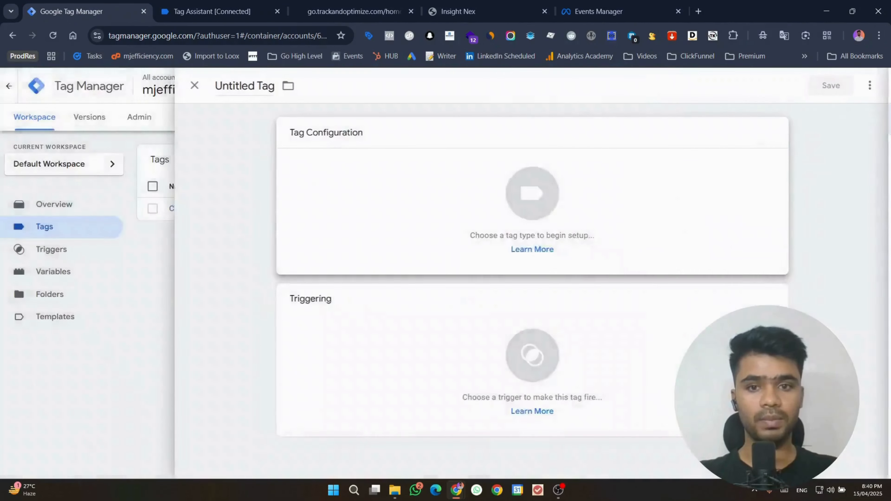
pyautogui.click(386, 268)
pyautogui.click(598, 11)
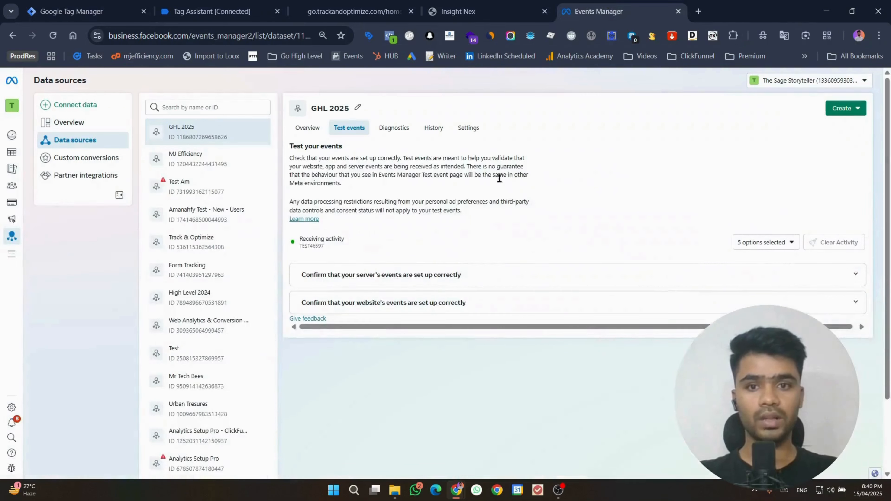
pyautogui.click(463, 128)
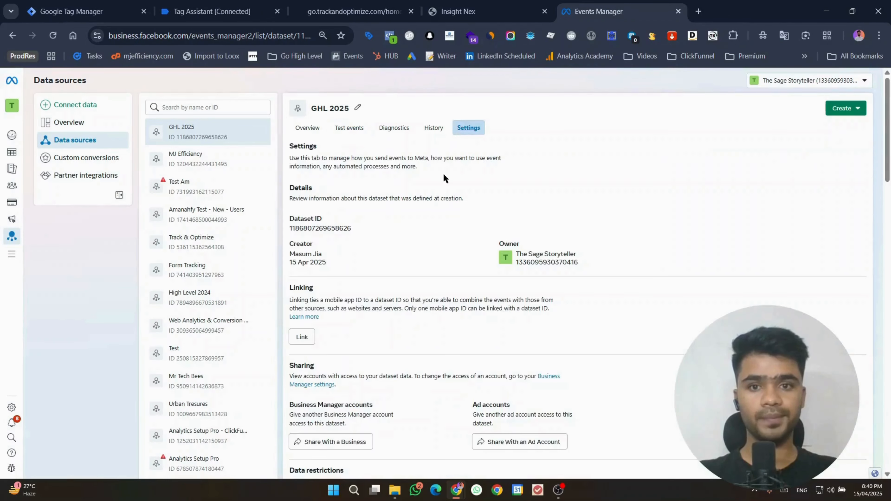
pyautogui.click(304, 229)
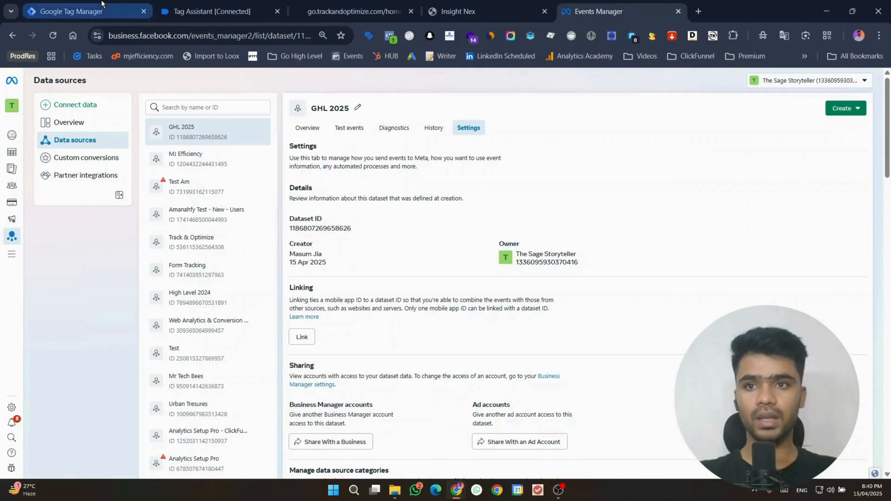
pyautogui.click(72, 11)
pyautogui.hotkey('ctrl', 'v')
# Step: Set the tag's standard event to Lead
pyautogui.click(376, 336)
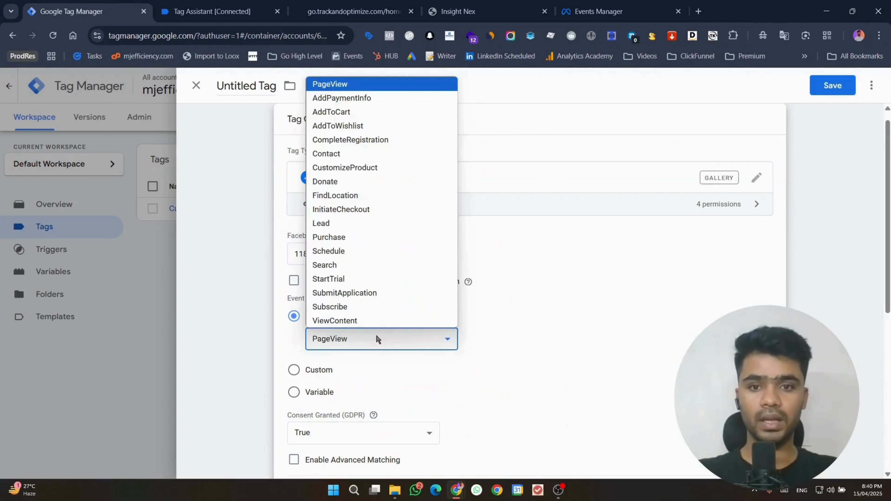
pyautogui.click(349, 222)
pyautogui.scroll(-8, 721, 283)
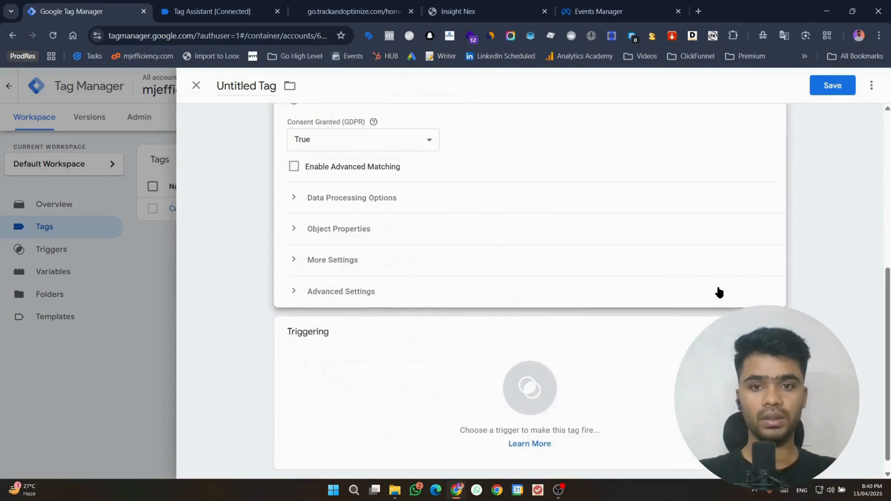
pyautogui.scroll(6, 718, 293)
pyautogui.click(421, 261)
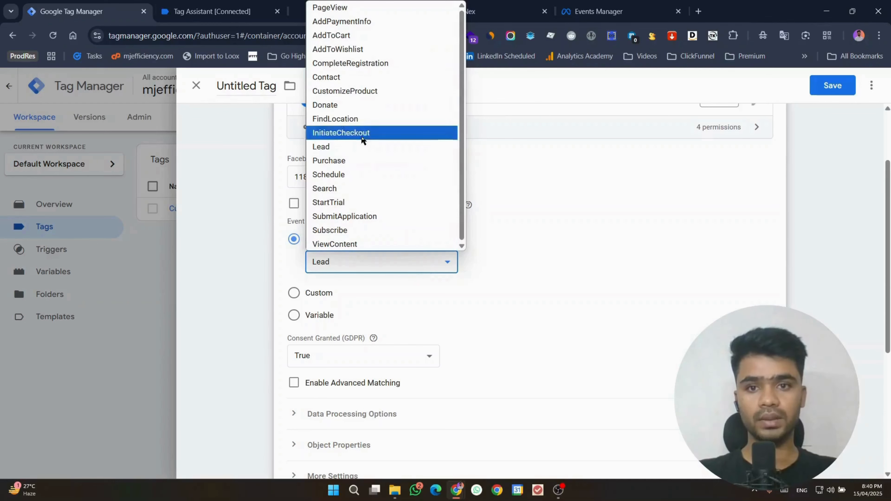
pyautogui.click(364, 146)
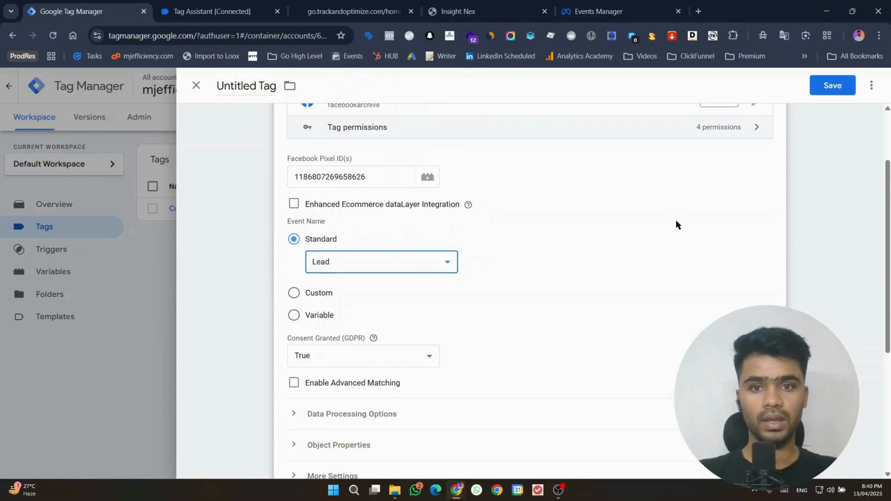
pyautogui.scroll(-5, 676, 223)
# Step: Add a new Custom Event trigger with event name quizz_completed
pyautogui.click(500, 384)
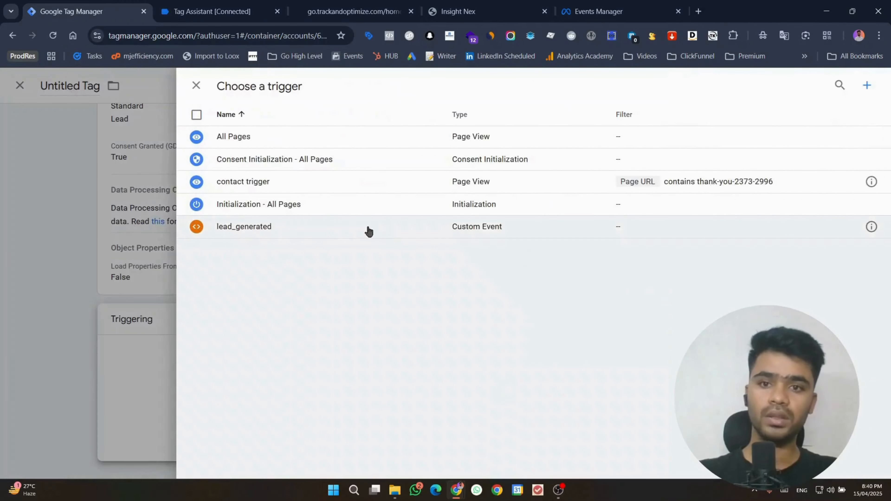
pyautogui.click(867, 85)
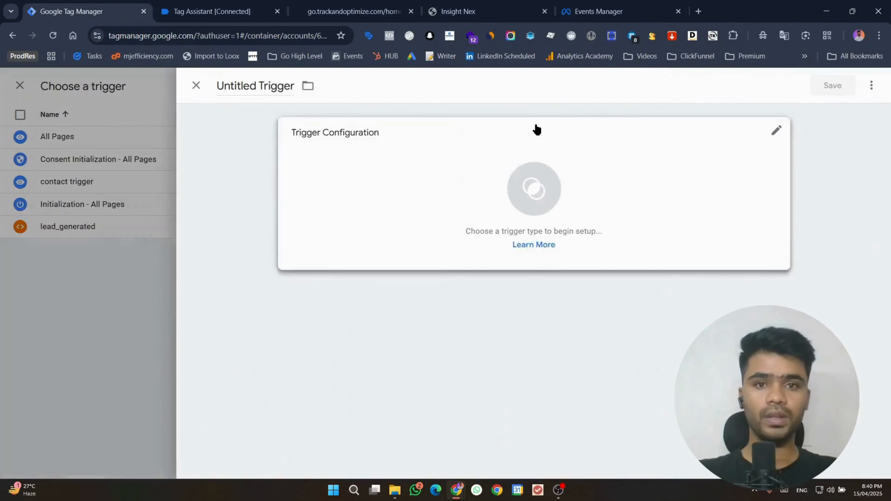
pyautogui.click(533, 130)
pyautogui.scroll(-5, 666, 280)
pyautogui.click(636, 362)
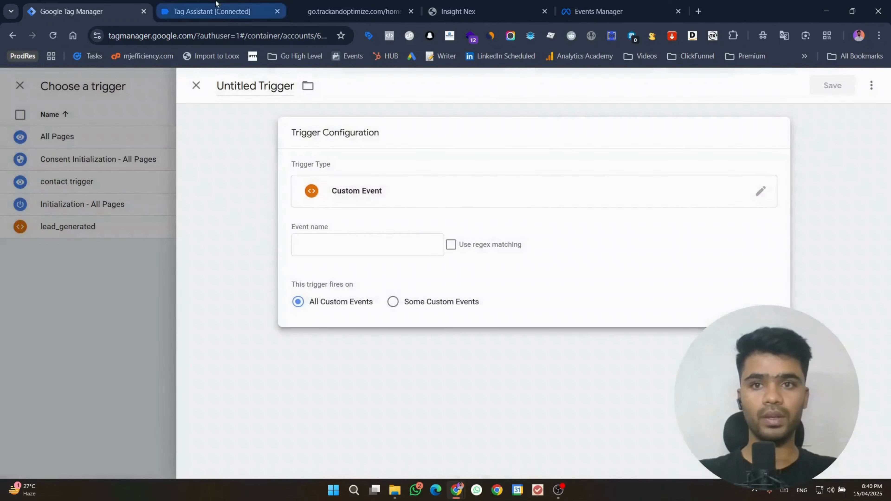
pyautogui.click(217, 8)
pyautogui.doubleClick(210, 228)
pyautogui.hotkey('ctrl', 'c')
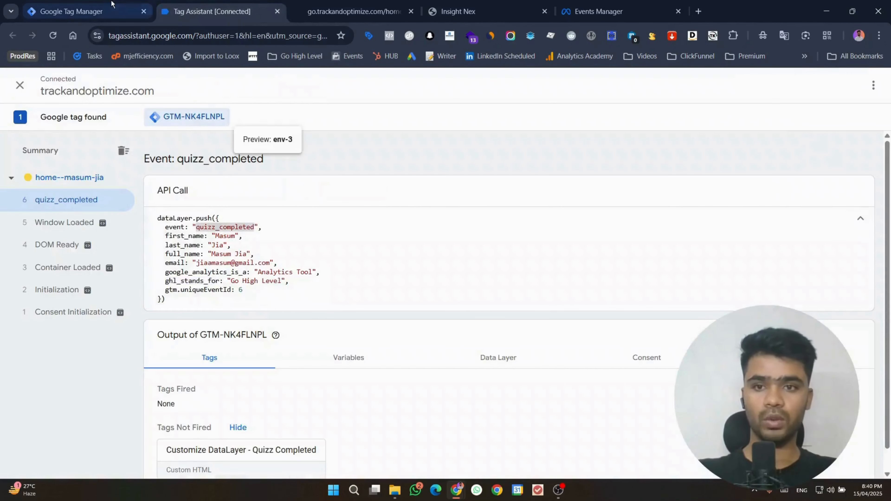
pyautogui.click(70, 11)
pyautogui.click(341, 247)
pyautogui.hotkey('ctrl', 'v')
# Step: Name the trigger quizz_completed, save it, and save the tag as 'Facebook Pixel'
pyautogui.click(255, 85)
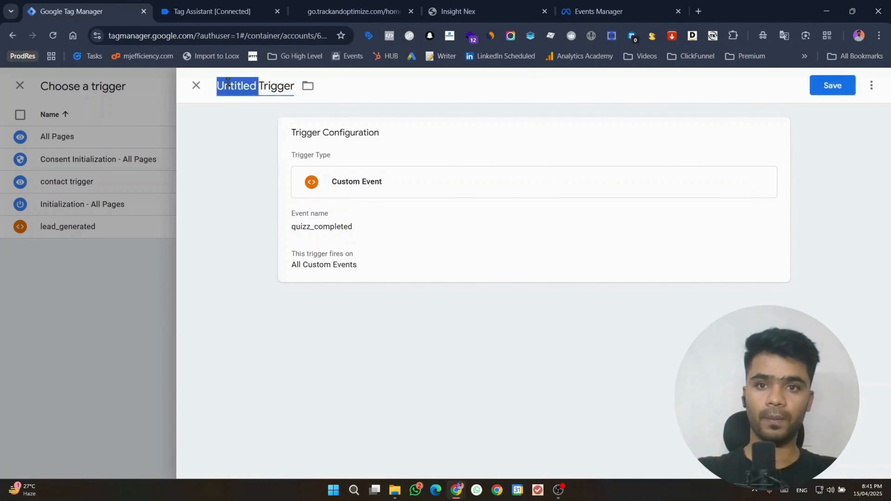
pyautogui.hotkey('ctrl', 'v')
pyautogui.click(826, 86)
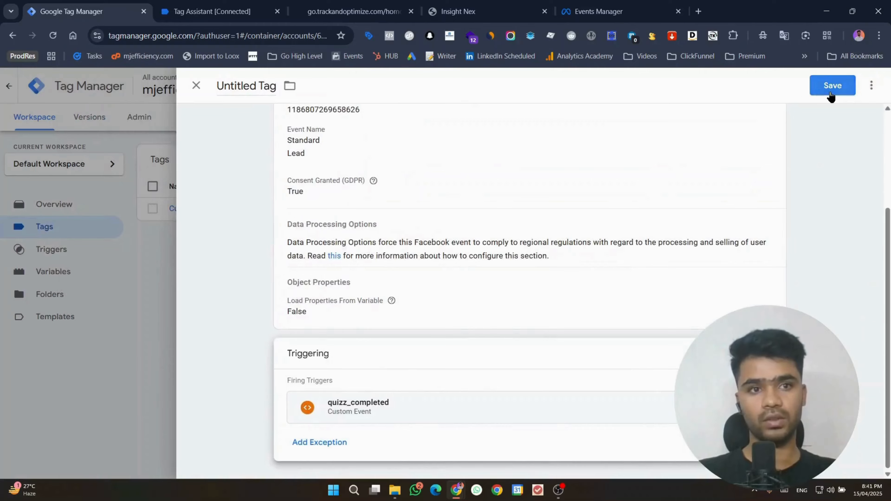
pyautogui.click(830, 88)
pyautogui.press('Return')
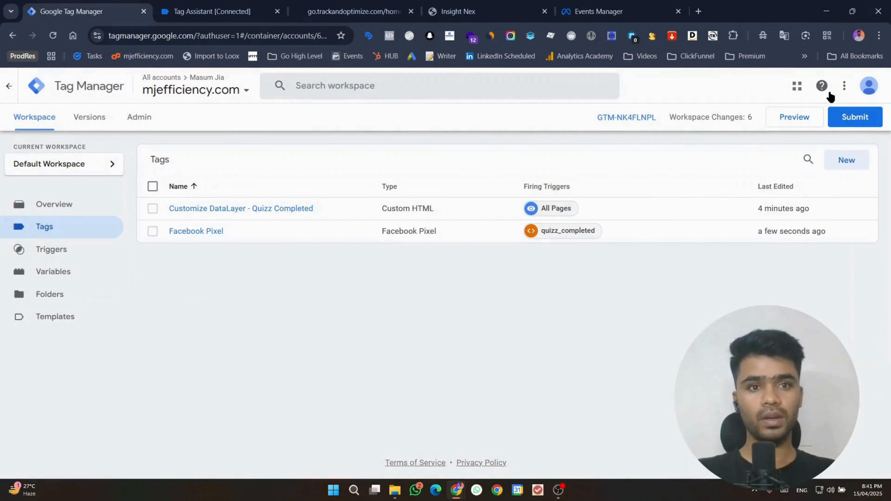
# Step: Relaunch Preview for the updated container and check the GHL 2025 dataset's Test events
pyautogui.click(803, 123)
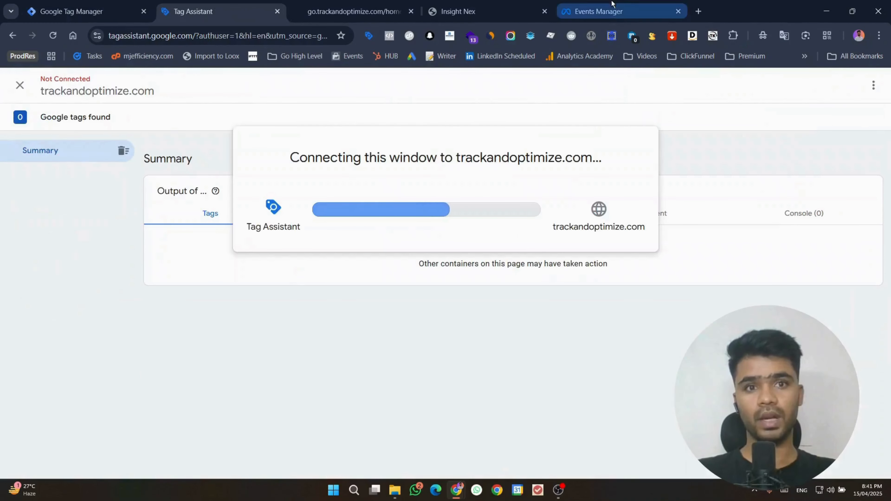
pyautogui.click(598, 11)
pyautogui.click(362, 127)
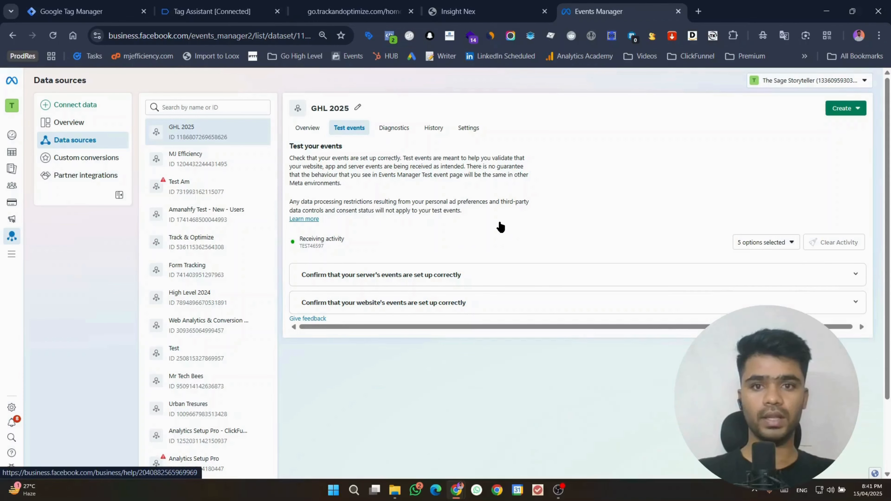
pyautogui.click(352, 11)
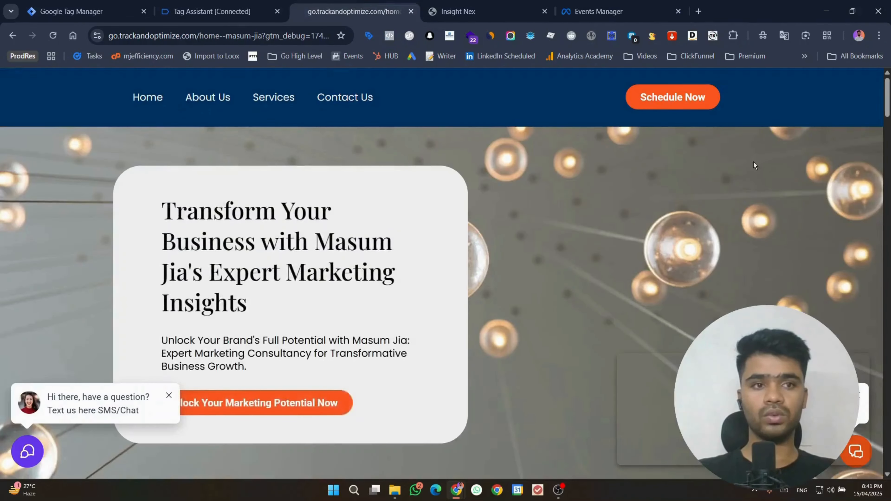
# Step: Autofill name and email, answer Go High Level and Analytics Tool, then check Tag Assistant
pyautogui.scroll(-15, 724, 230)
pyautogui.scroll(-15, 724, 230)
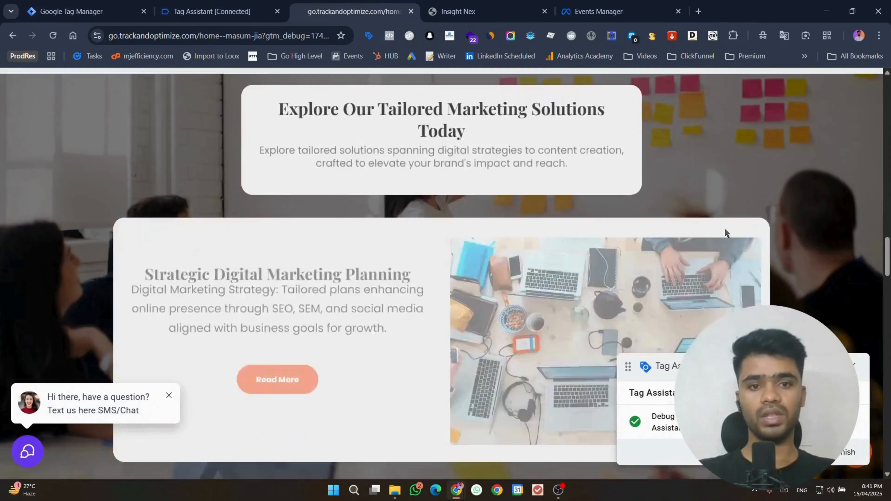
pyautogui.scroll(3, 533, 228)
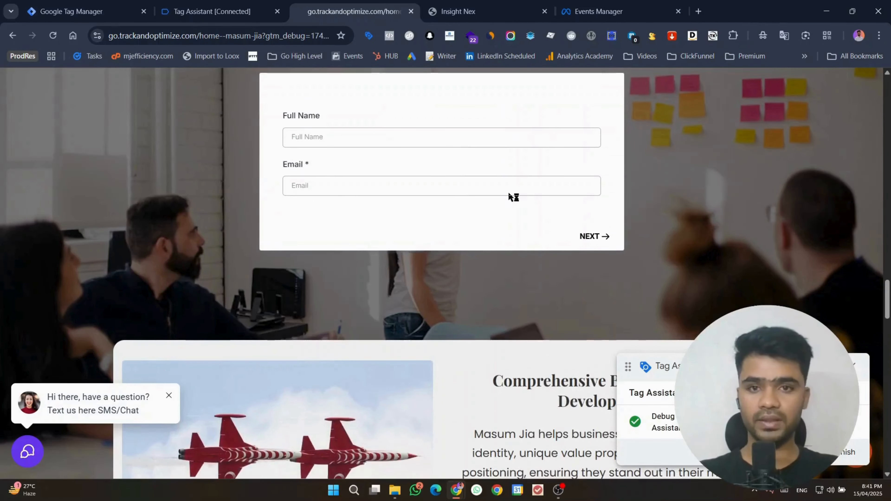
pyautogui.click(466, 142)
pyautogui.click(396, 168)
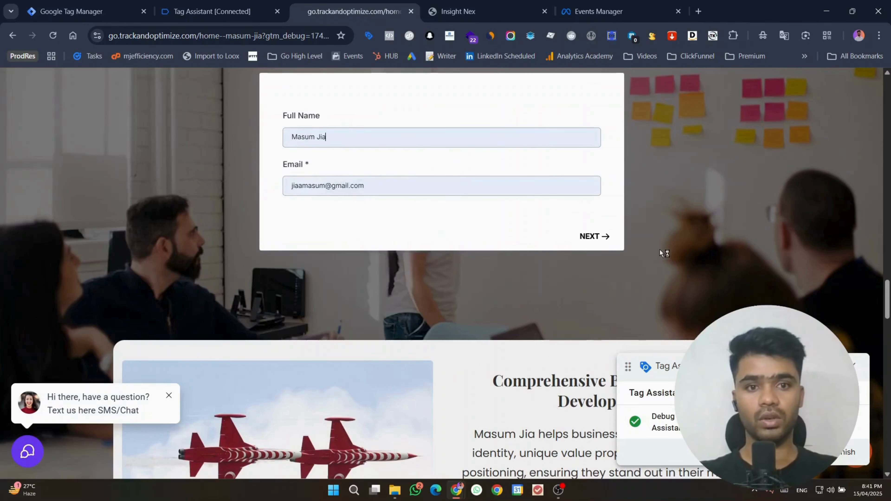
pyautogui.click(585, 239)
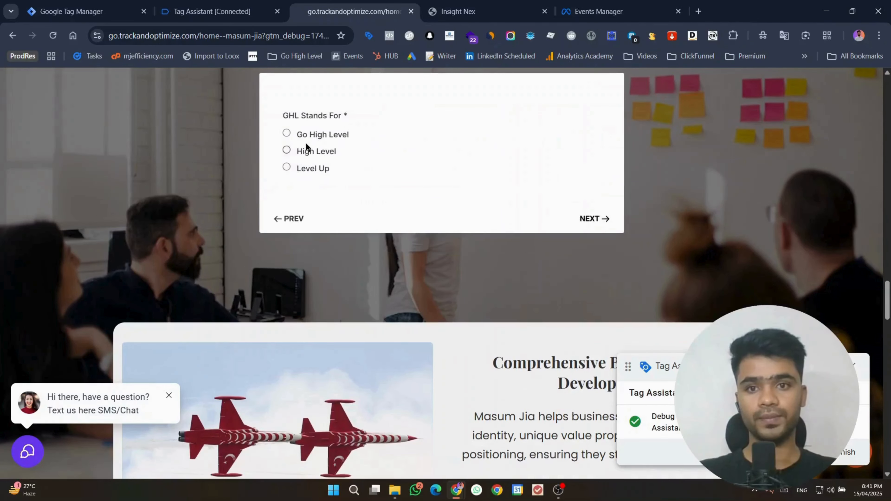
pyautogui.click(302, 136)
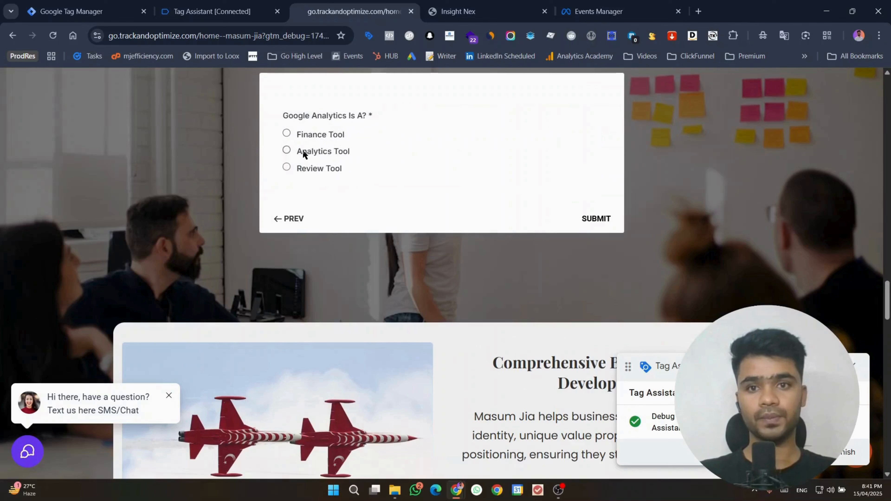
pyautogui.click(302, 150)
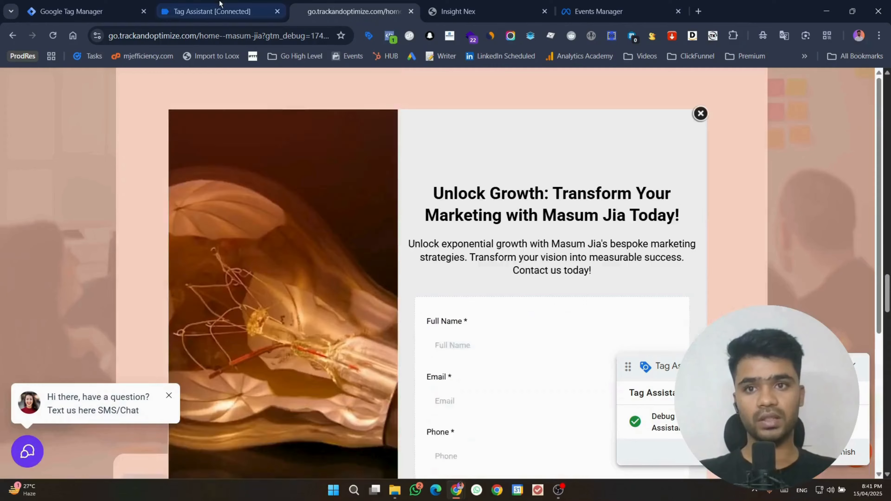
pyautogui.click(212, 11)
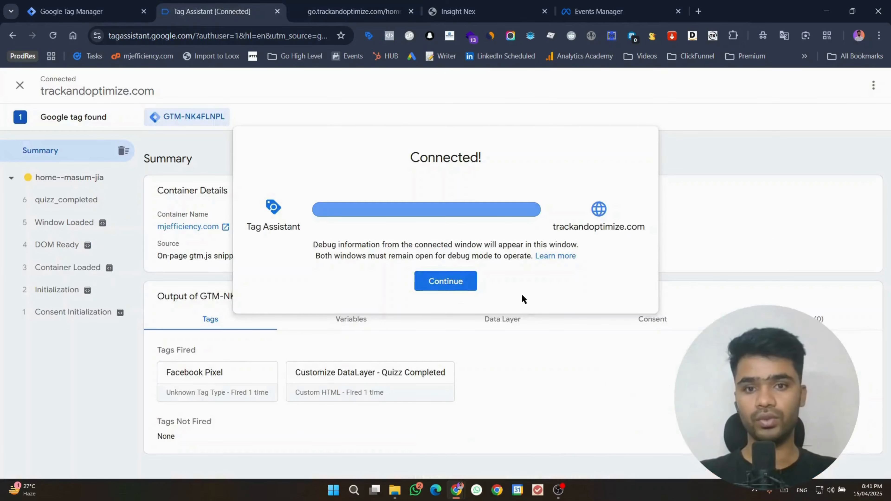
# Step: Confirm Facebook Pixel fired on quizz_completed and review the Lead test event's URL and parameters
pyautogui.click(428, 281)
pyautogui.click(111, 202)
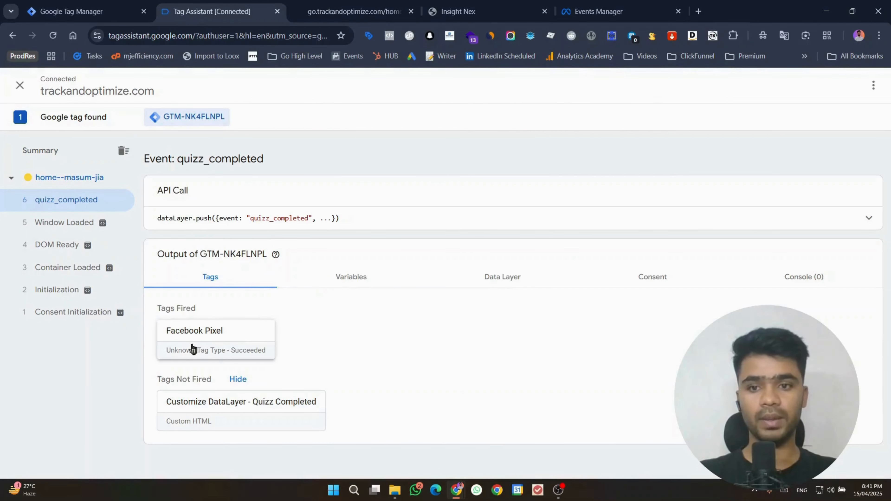
pyautogui.click(600, 11)
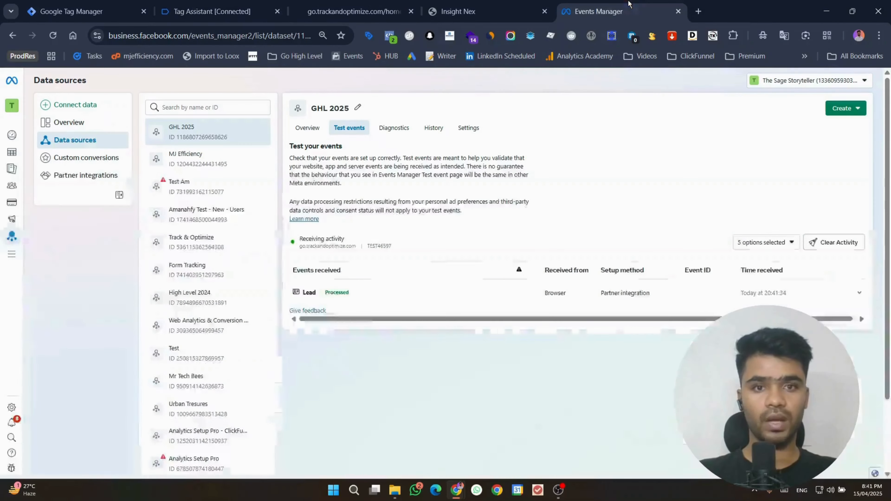
pyautogui.click(392, 296)
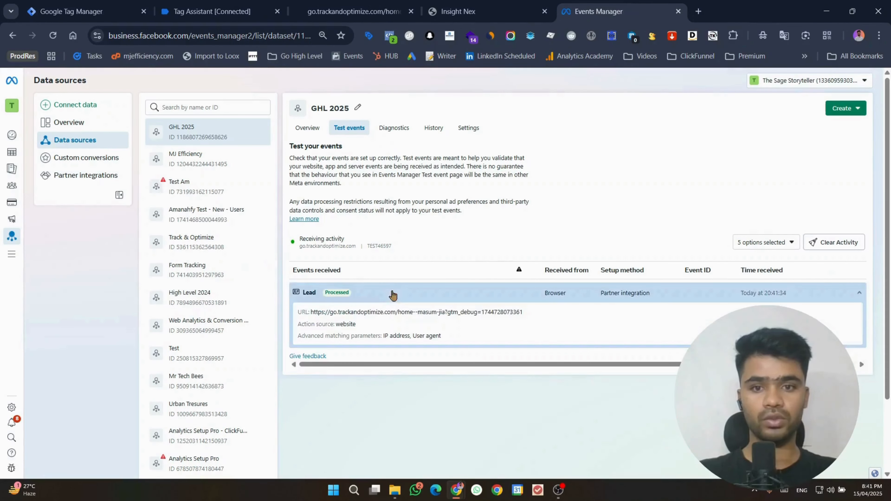
pyautogui.click(350, 289)
pyautogui.click(181, 7)
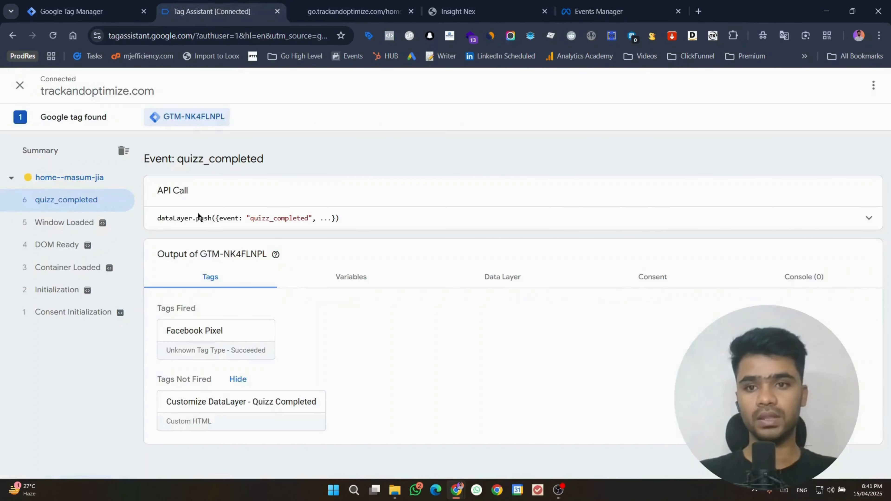
pyautogui.click(860, 218)
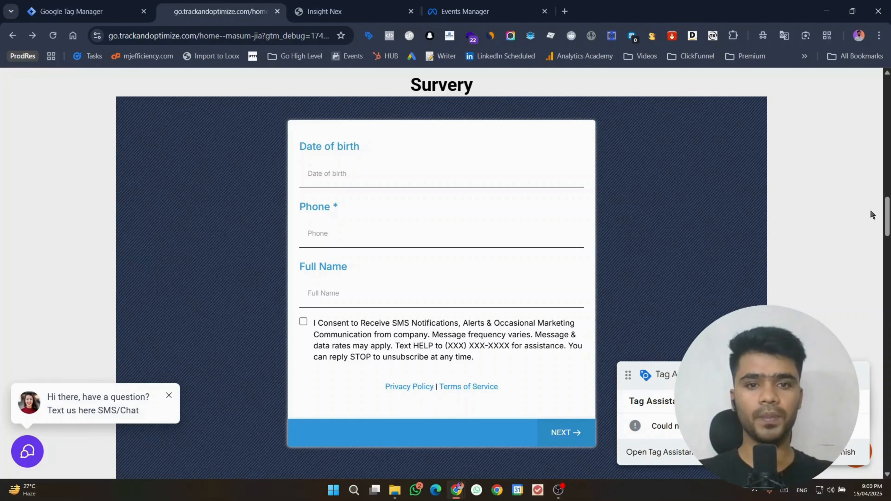
# Step: Dismiss the survey page popup and relaunch Preview for container GTM-NK4FLNPL
pyautogui.click(123, 5)
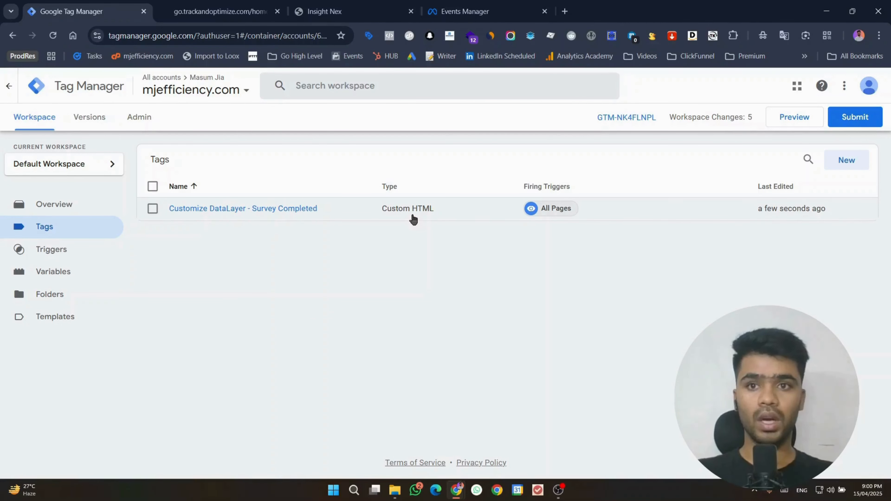
pyautogui.click(248, 3)
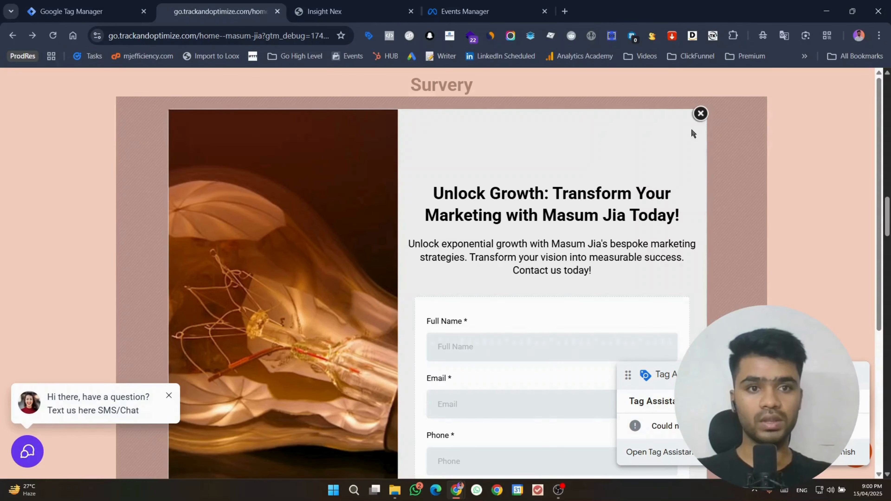
pyautogui.click(696, 114)
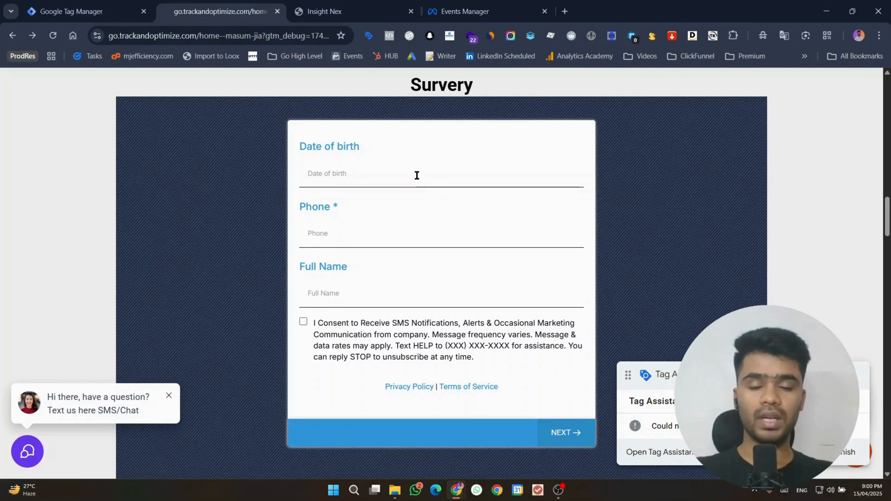
pyautogui.click(72, 11)
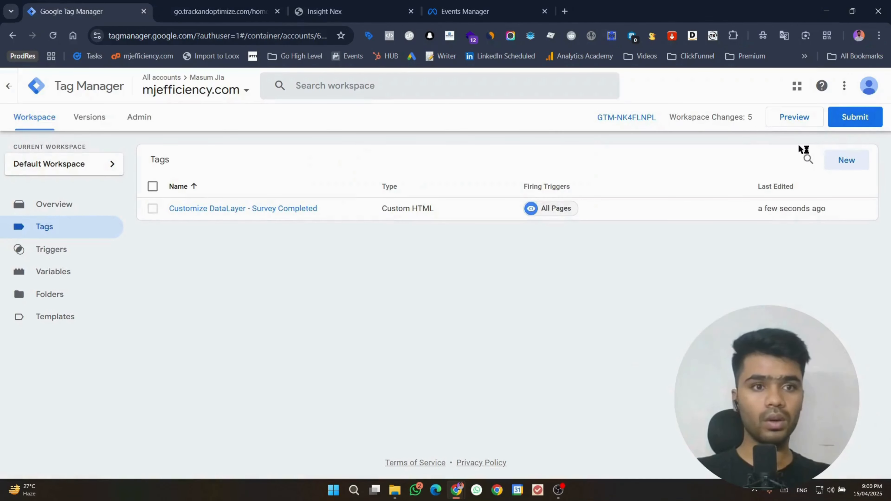
pyautogui.click(796, 119)
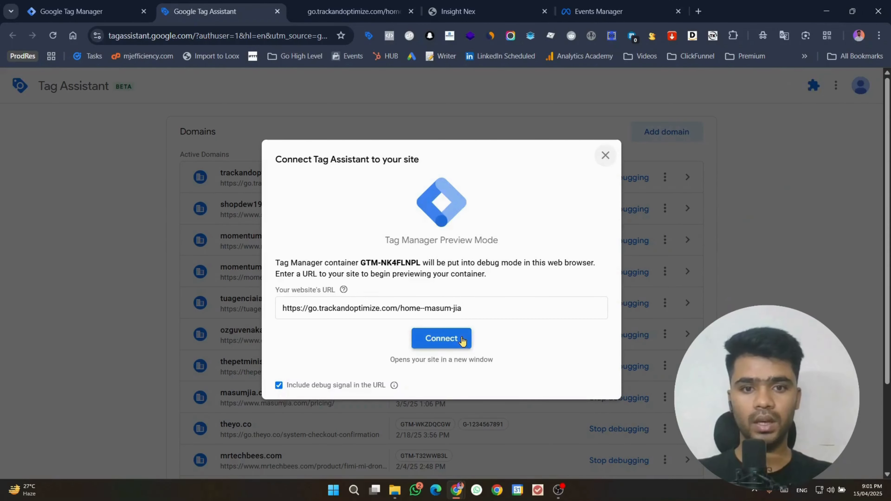
# Step: Connect Tag Assistant to the home--masum-jia page and scroll the debug site to the survey
pyautogui.click(461, 340)
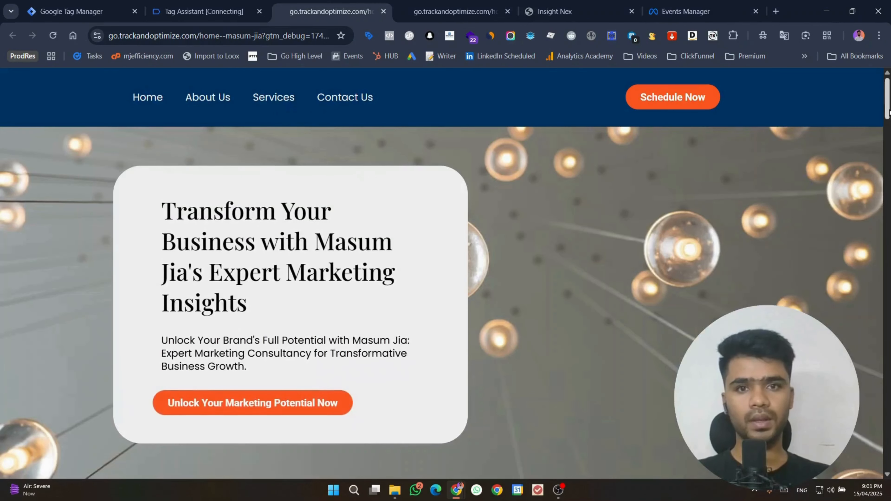
pyautogui.scroll(-15, 879, 155)
pyautogui.scroll(-12, 879, 290)
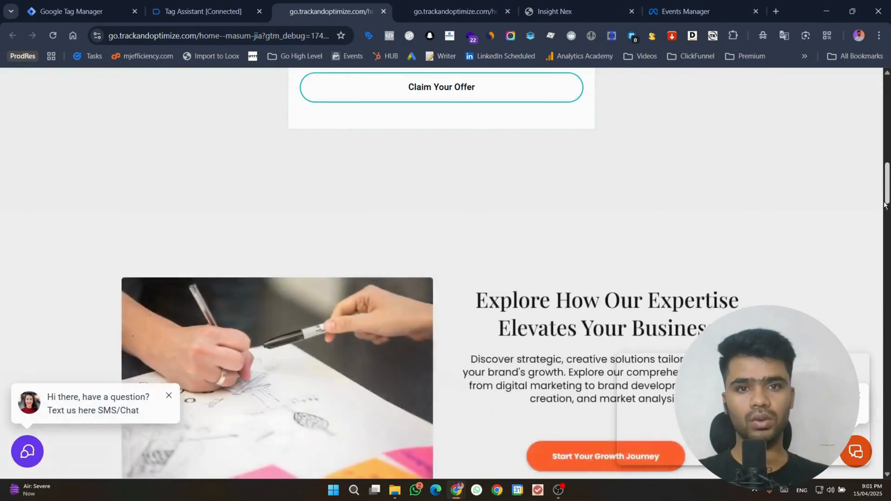
pyautogui.scroll(-3, 395, 172)
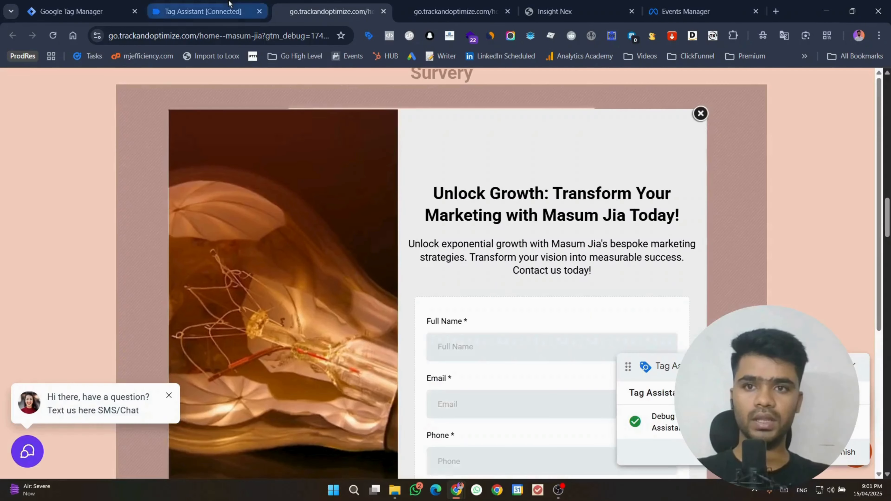
pyautogui.click(203, 11)
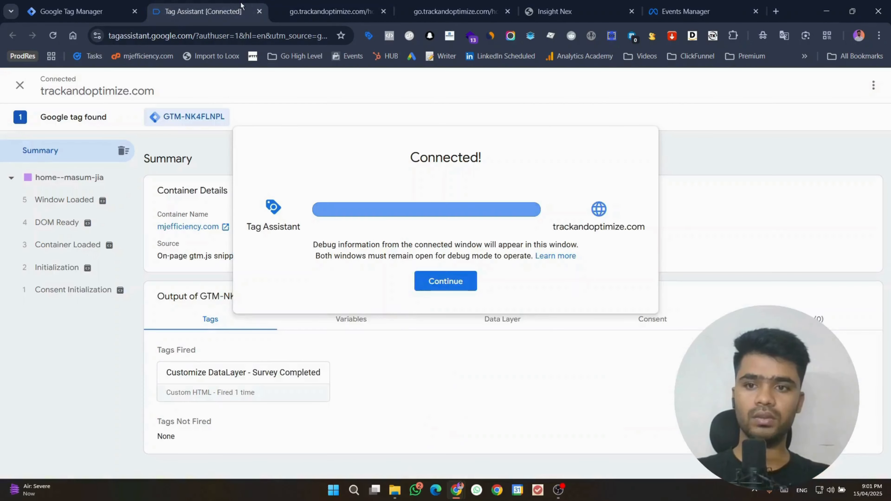
# Step: On the survey, set date of birth 2025-04-10, autofill phone and full name, and tick SMS consent
pyautogui.click(445, 281)
pyautogui.click(333, 6)
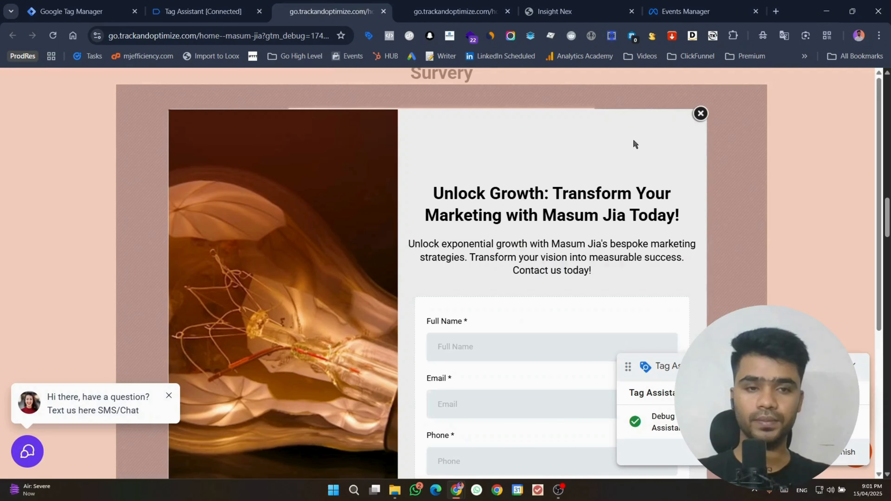
pyautogui.click(700, 113)
pyautogui.click(389, 160)
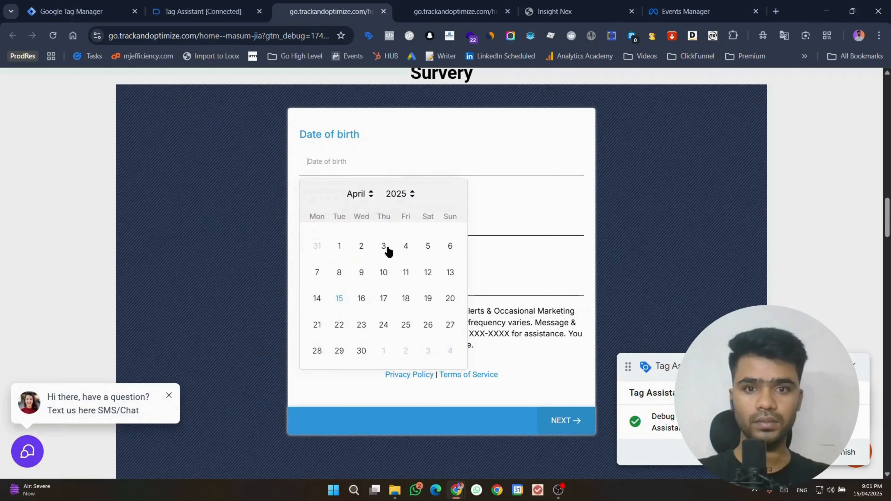
pyautogui.click(384, 270)
pyautogui.click(362, 220)
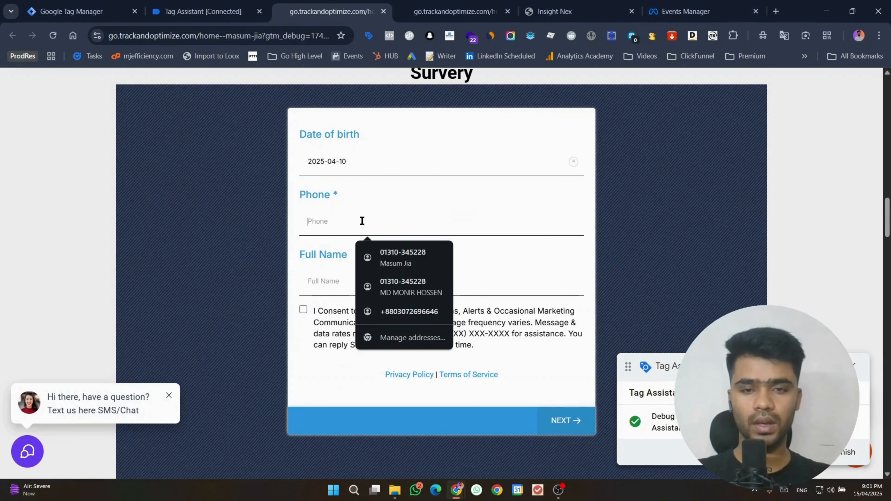
pyautogui.click(379, 263)
pyautogui.click(303, 309)
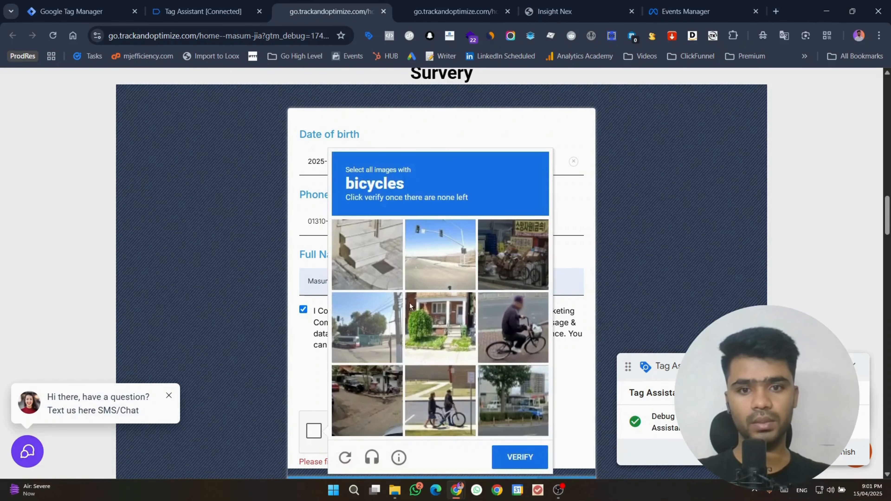
# Step: Pass the bicycle captcha, autofill the Email field and advance to the address step
pyautogui.click(437, 408)
pyautogui.click(530, 326)
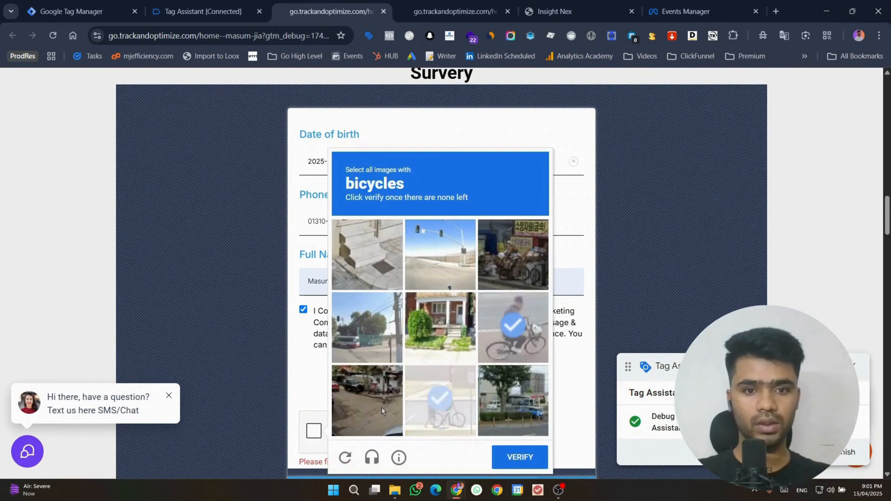
pyautogui.click(516, 265)
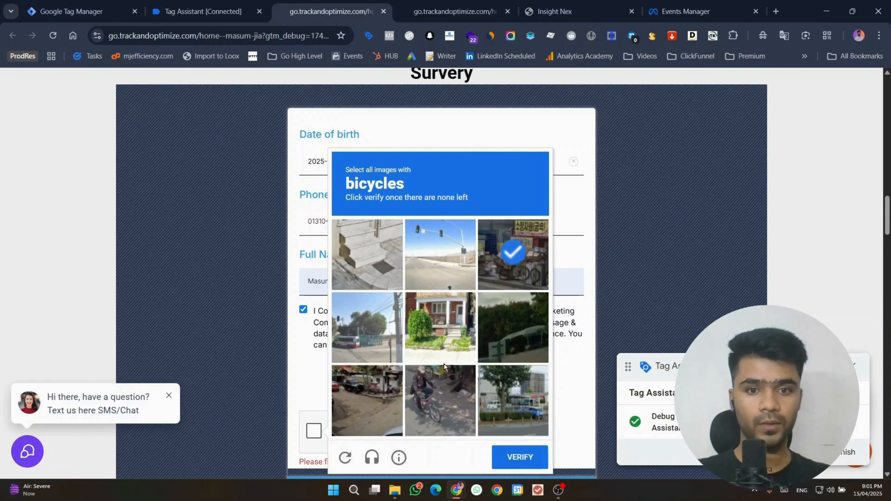
pyautogui.click(432, 407)
pyautogui.click(521, 457)
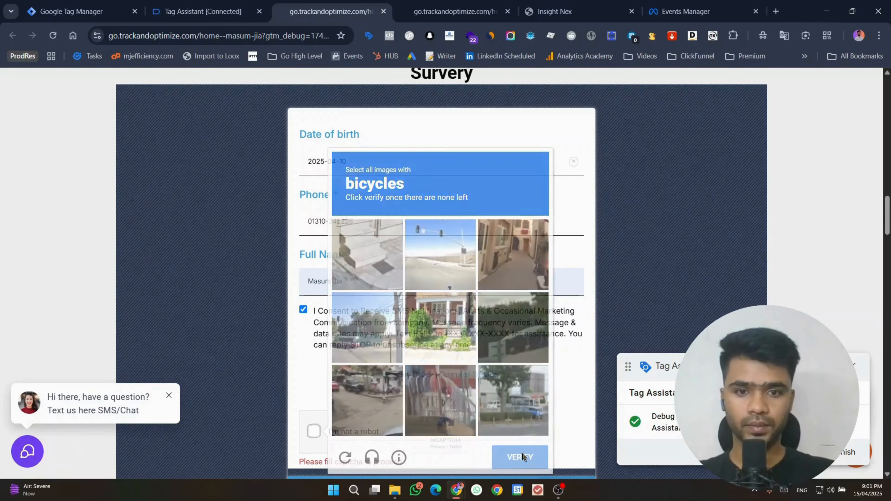
pyautogui.scroll(-1, 516, 443)
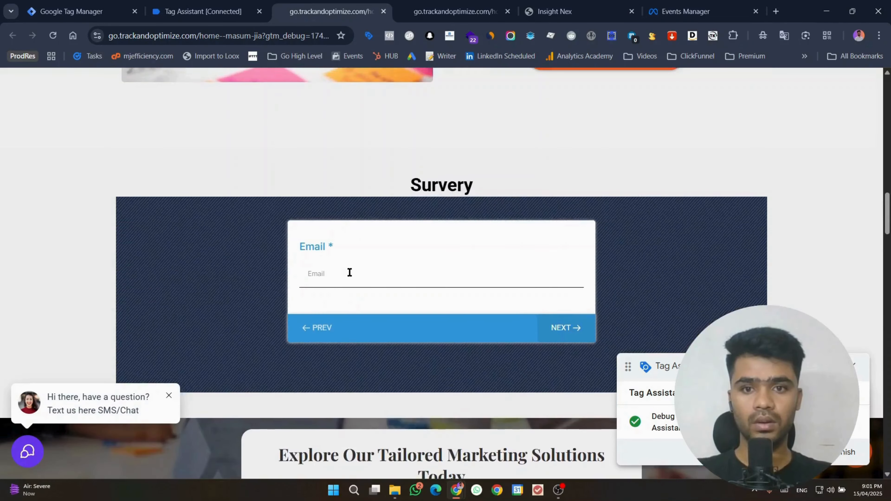
pyautogui.click(349, 273)
pyautogui.click(391, 306)
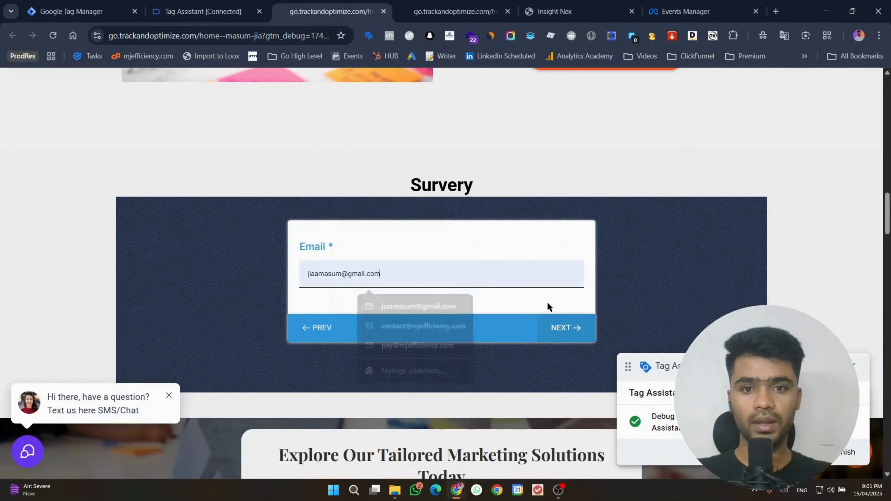
pyautogui.click(557, 328)
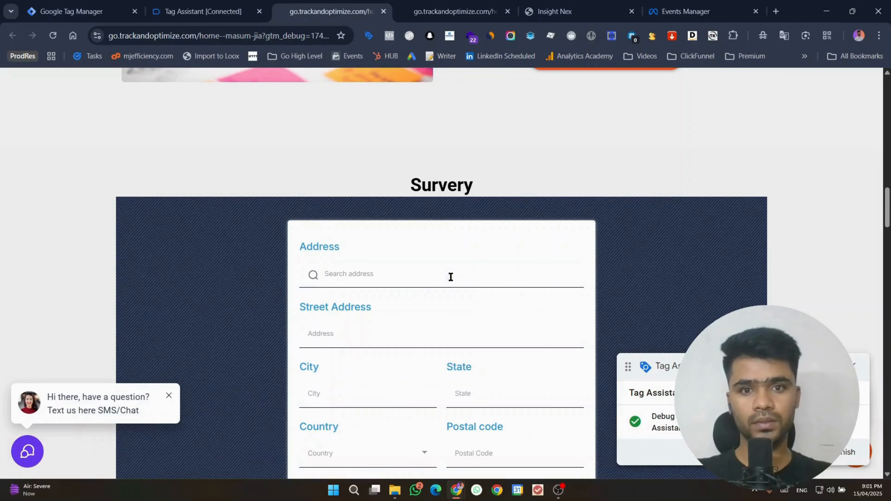
# Step: Search 'new york' in the address field and pick the Omaha suggestion
pyautogui.click(377, 274)
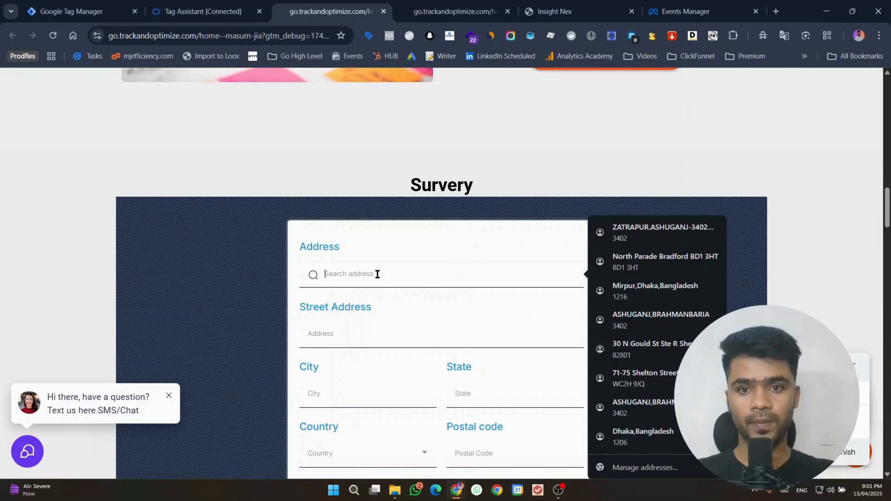
pyautogui.write('new york')
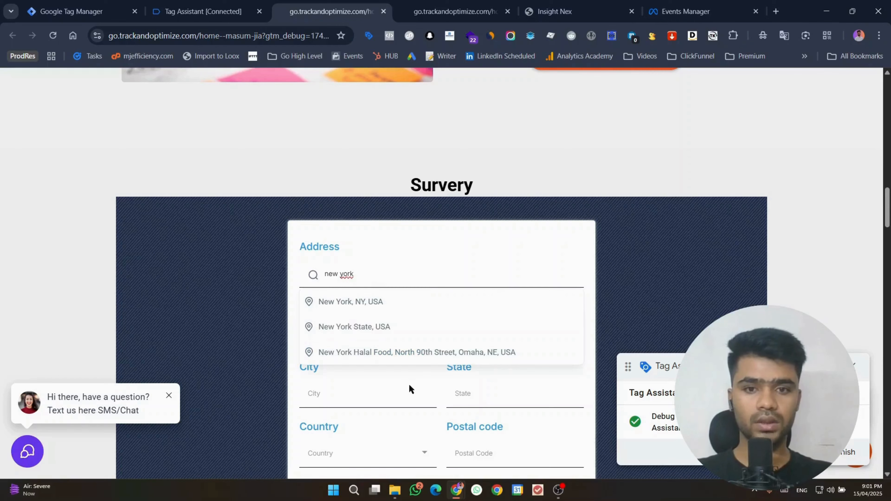
pyautogui.click(421, 356)
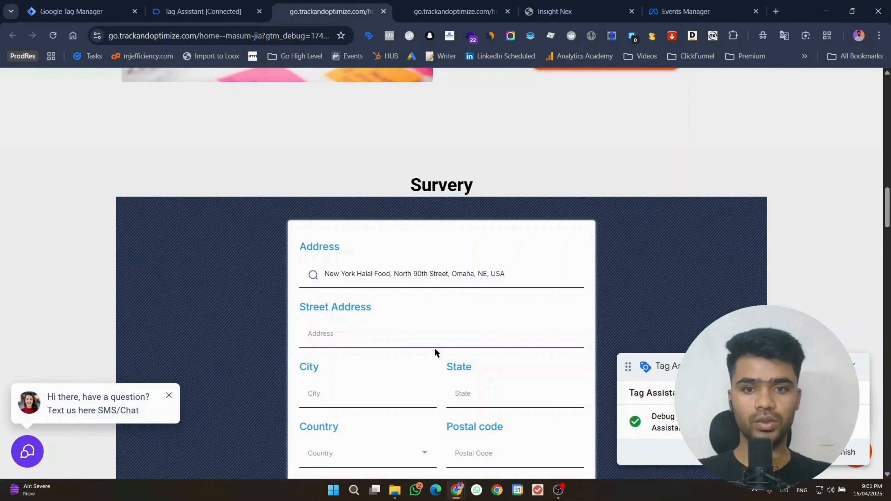
pyautogui.scroll(-3, 436, 371)
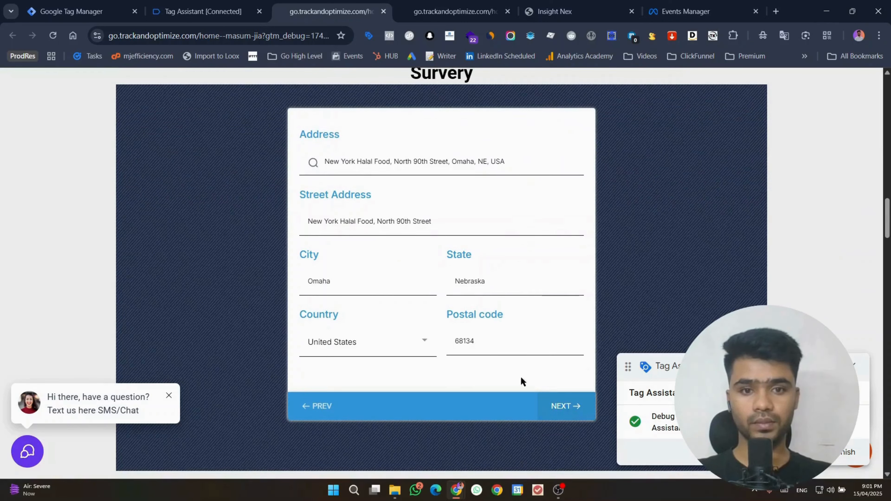
pyautogui.click(559, 407)
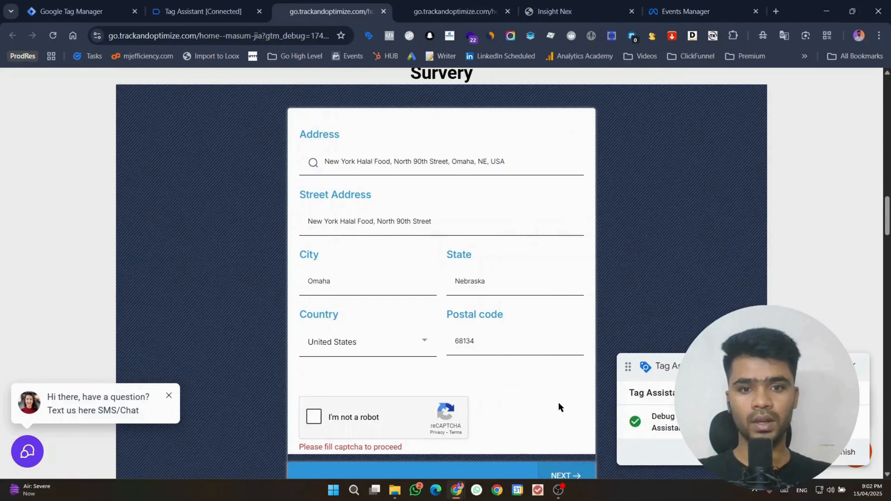
# Step: Start the reCAPTCHA and solve the car image challenge
pyautogui.click(320, 409)
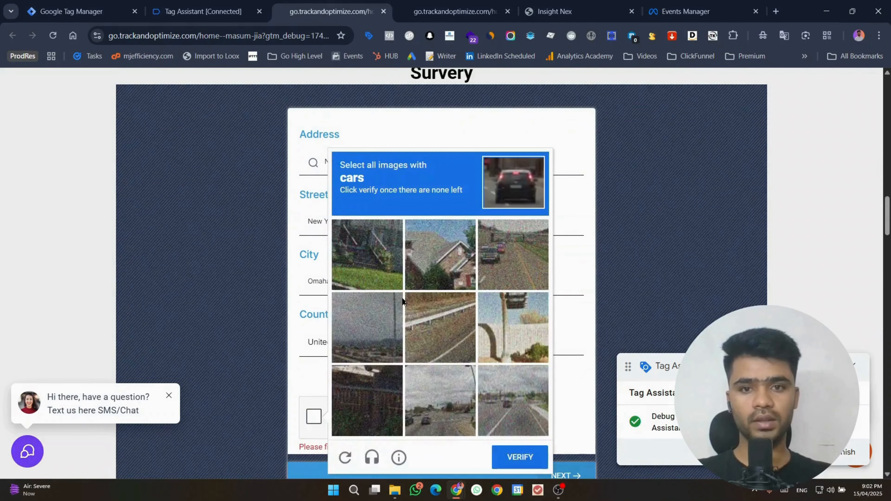
pyautogui.click(432, 400)
pyautogui.click(512, 252)
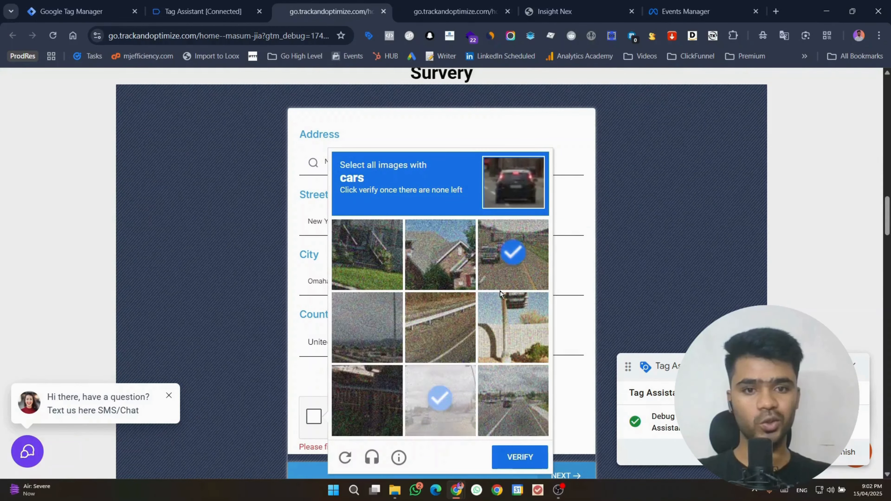
pyautogui.click(511, 407)
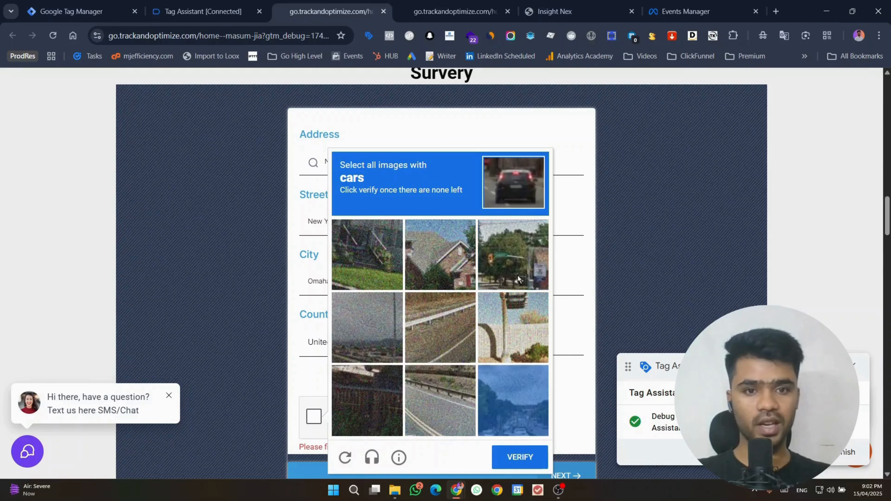
pyautogui.click(517, 267)
pyautogui.click(510, 414)
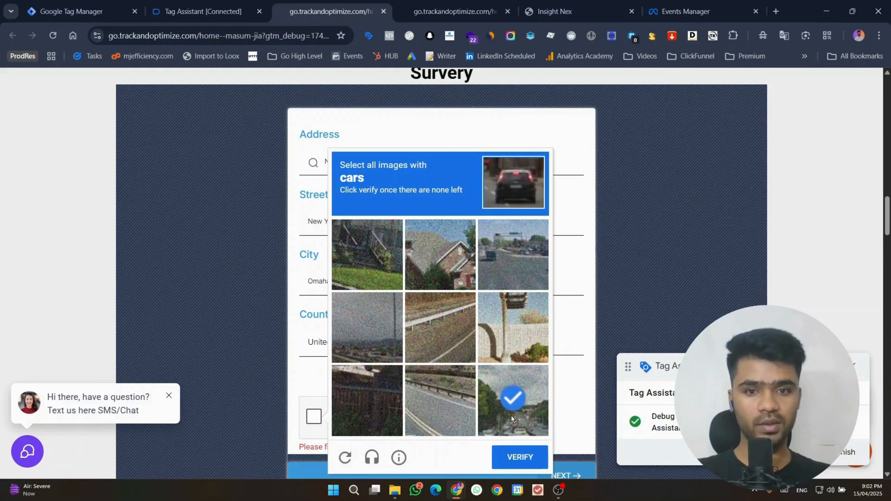
pyautogui.click(506, 263)
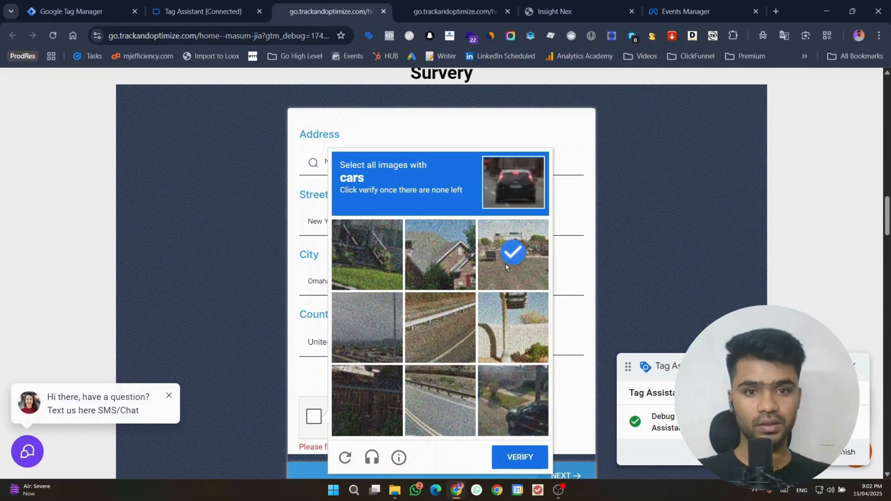
pyautogui.click(509, 383)
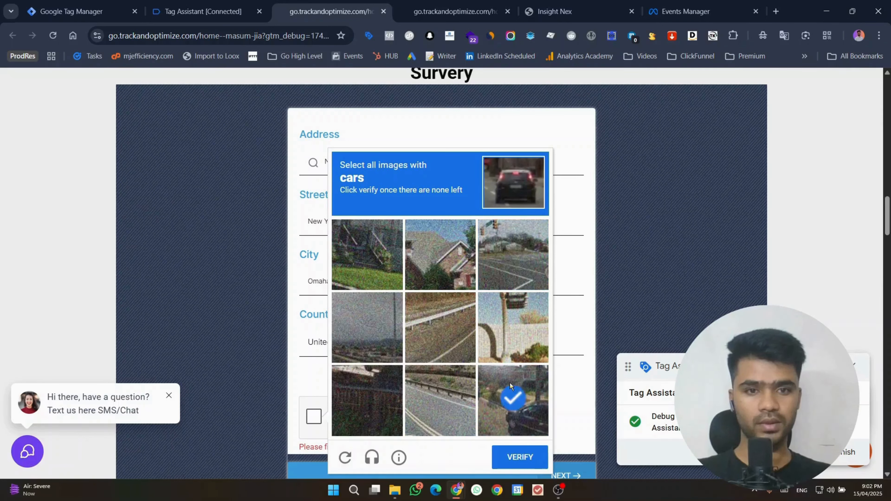
pyautogui.click(518, 461)
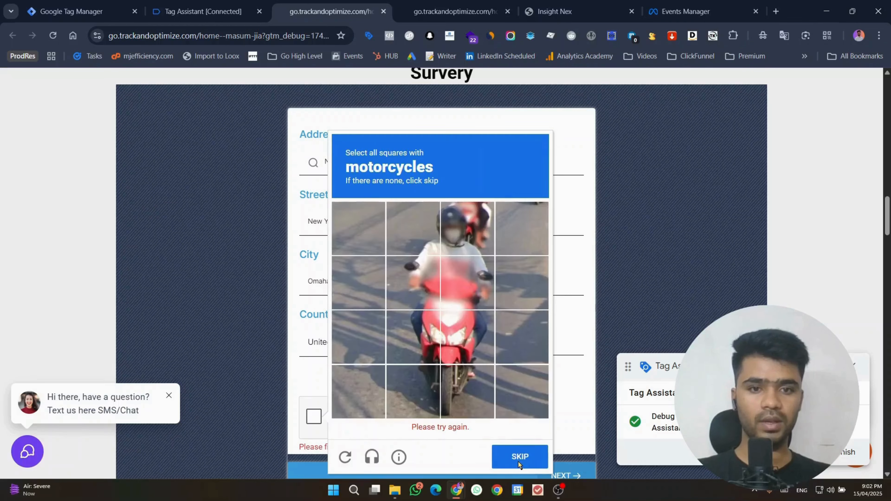
# Step: Solve the motorcycle image challenge in the reCAPTCHA
pyautogui.click(444, 285)
pyautogui.click(414, 299)
pyautogui.click(414, 354)
pyautogui.click(471, 353)
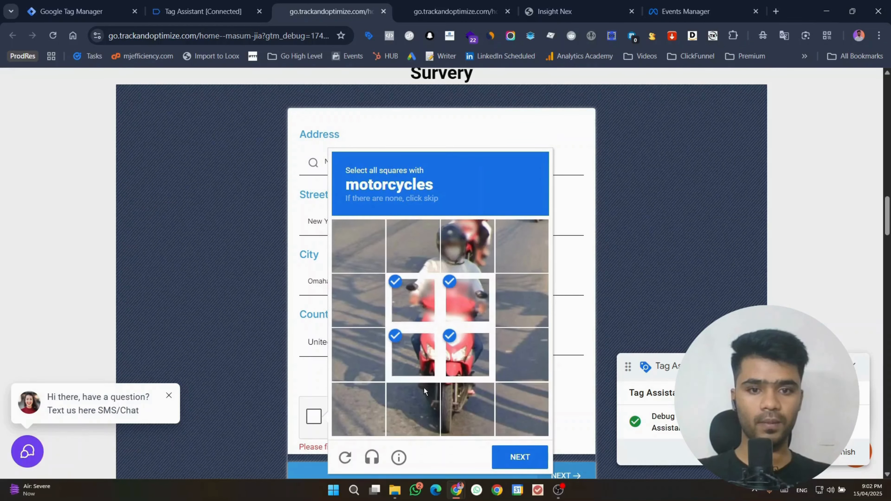
pyautogui.click(424, 387)
pyautogui.click(469, 404)
pyautogui.click(492, 251)
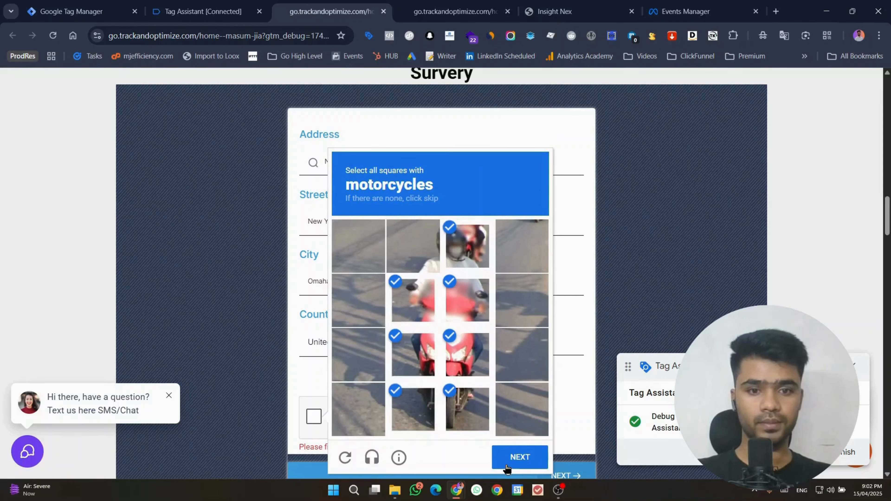
pyautogui.click(506, 467)
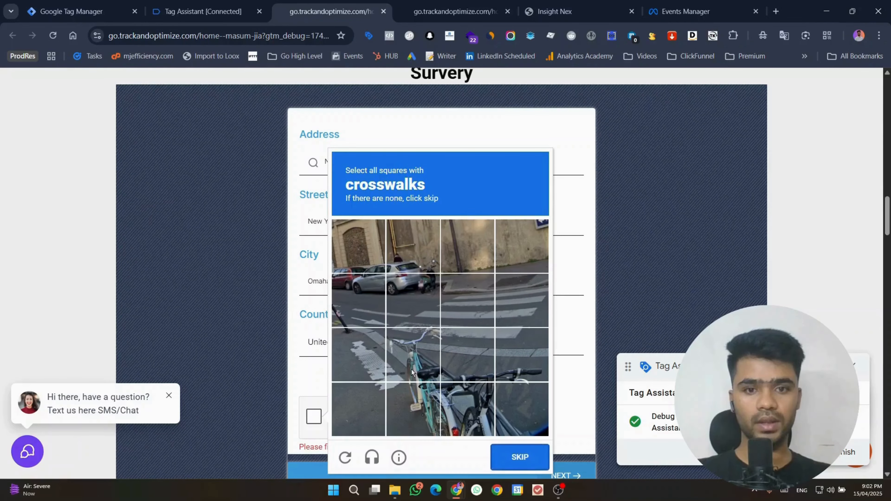
# Step: Solve the crosswalk challenge, verify the reCAPTCHA and move to the next survey step
pyautogui.click(410, 368)
pyautogui.click(461, 365)
pyautogui.click(421, 281)
pyautogui.click(469, 300)
pyautogui.click(509, 305)
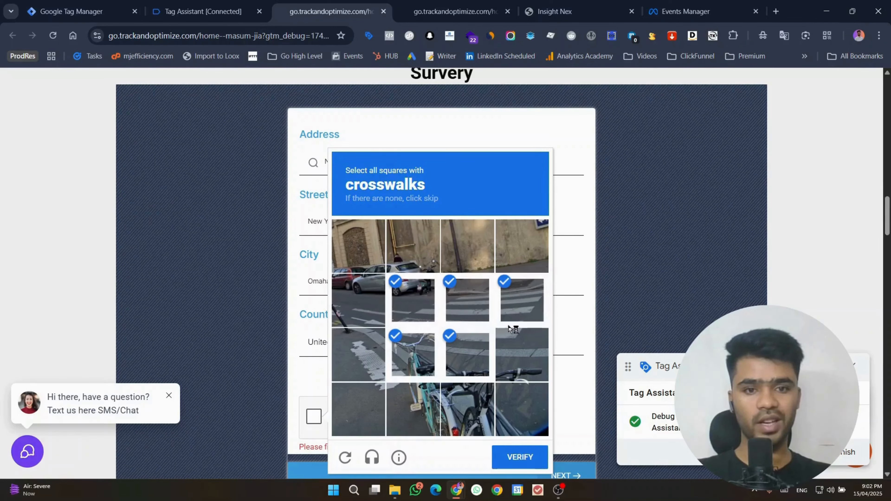
pyautogui.click(510, 355)
pyautogui.click(517, 458)
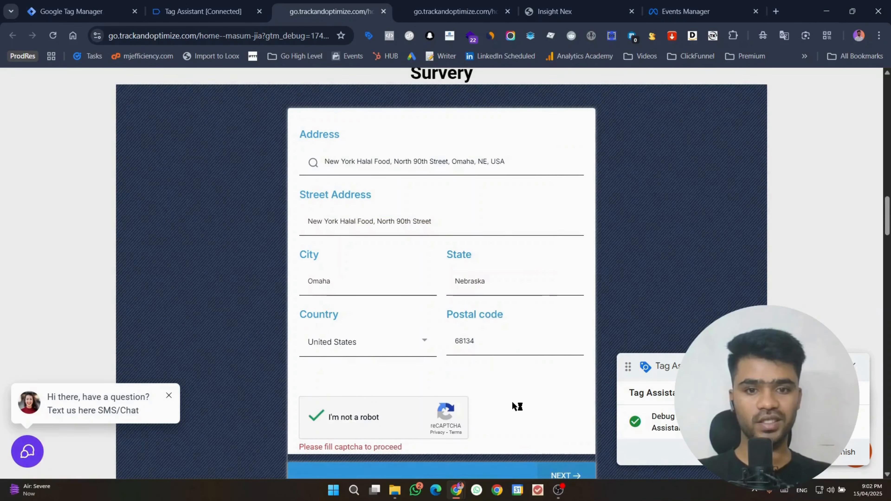
pyautogui.scroll(-3, 533, 397)
pyautogui.click(565, 364)
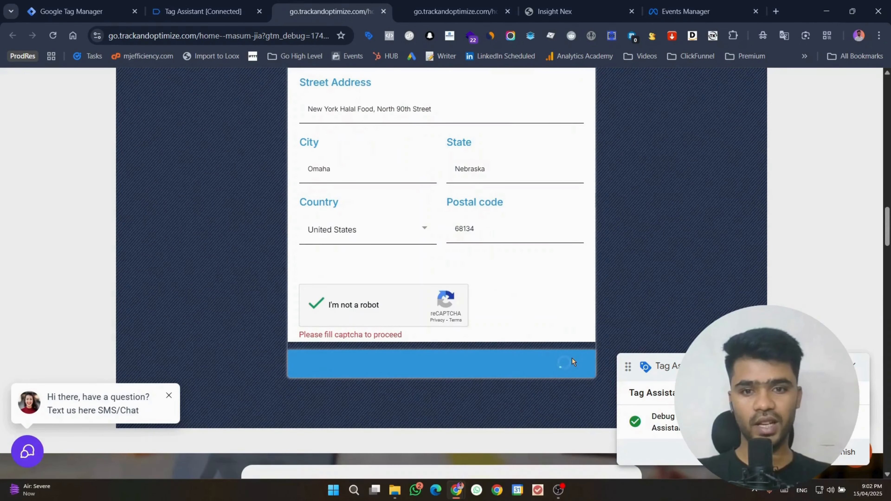
pyautogui.scroll(3, 527, 313)
# Step: Autofill Organization and Website, enter Monetary 23423, and go to the next step
pyautogui.click(404, 160)
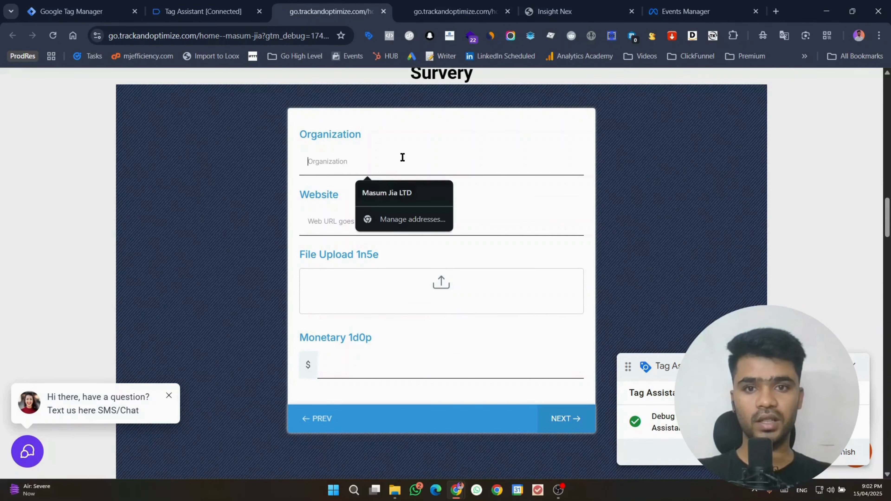
pyautogui.click(395, 186)
pyautogui.click(360, 217)
pyautogui.click(396, 252)
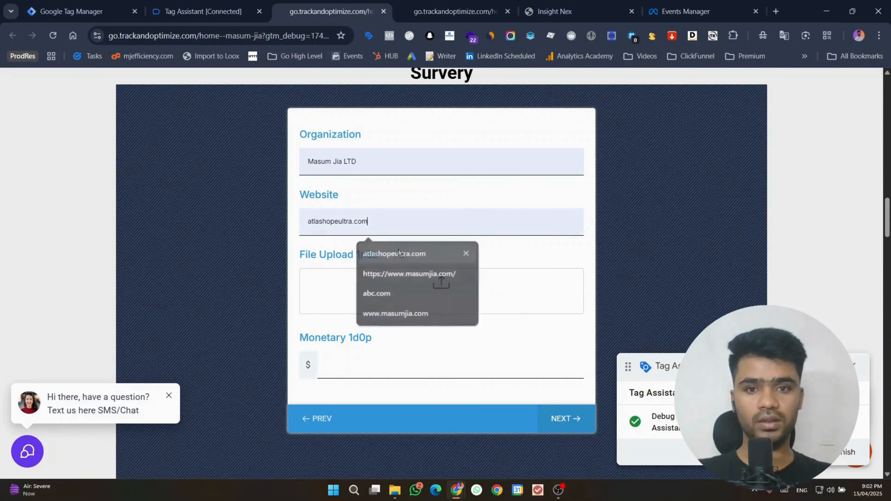
pyautogui.tripleClick(393, 221)
pyautogui.press('BackSpace')
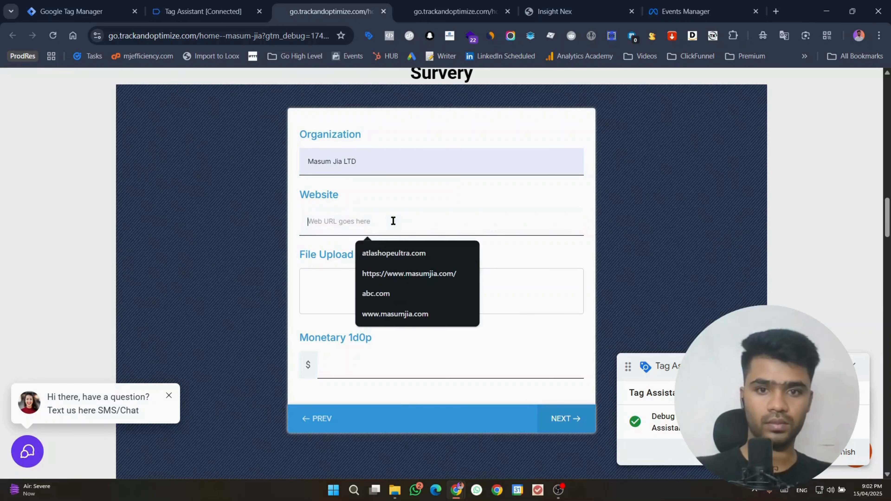
pyautogui.click(435, 271)
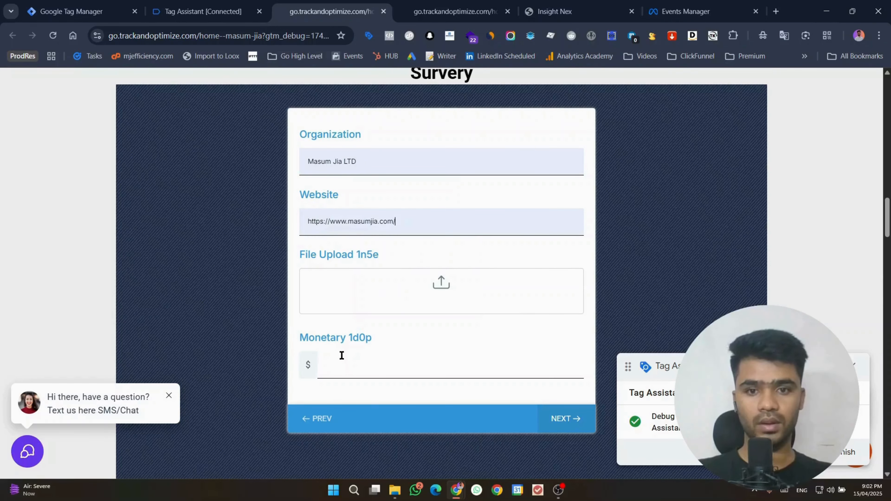
pyautogui.click(339, 363)
pyautogui.write('23423')
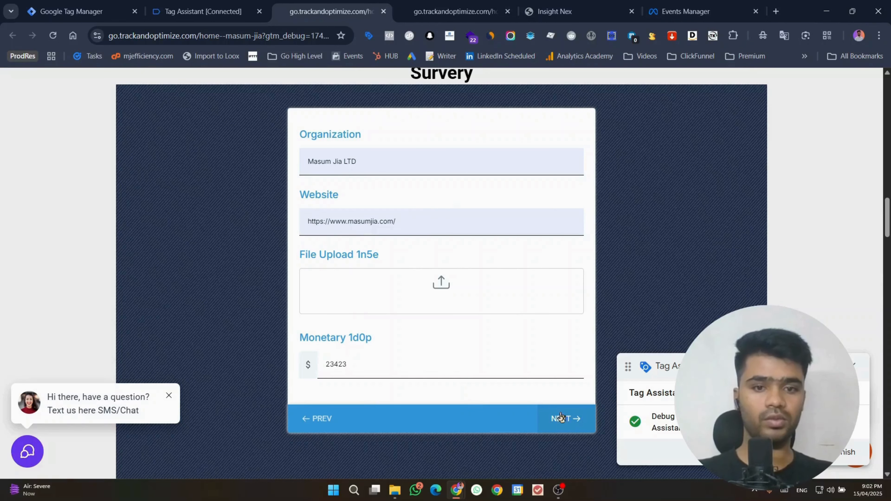
pyautogui.click(564, 419)
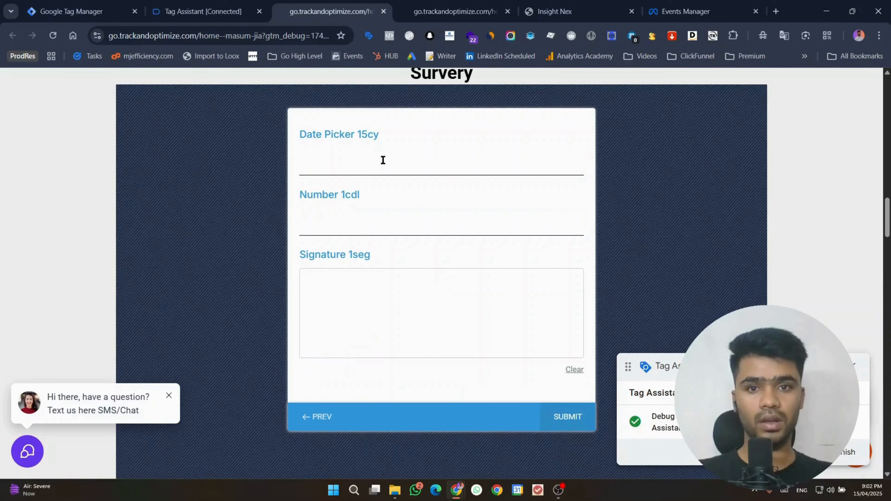
# Step: Set date 2025-04-17, enter number 2342343, draw a signature and submit the survey
pyautogui.click(370, 167)
pyautogui.click(382, 298)
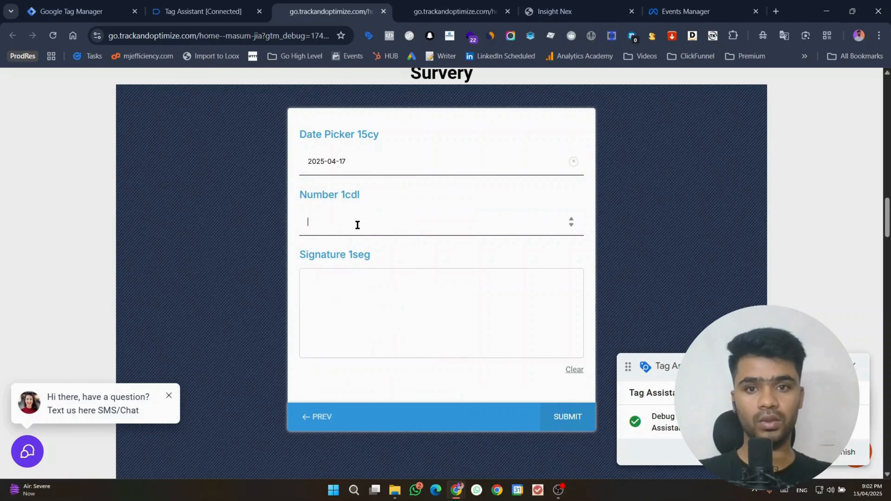
pyautogui.write('2342343')
pyautogui.moveTo(346, 303); pyautogui.dragTo(303, 304)
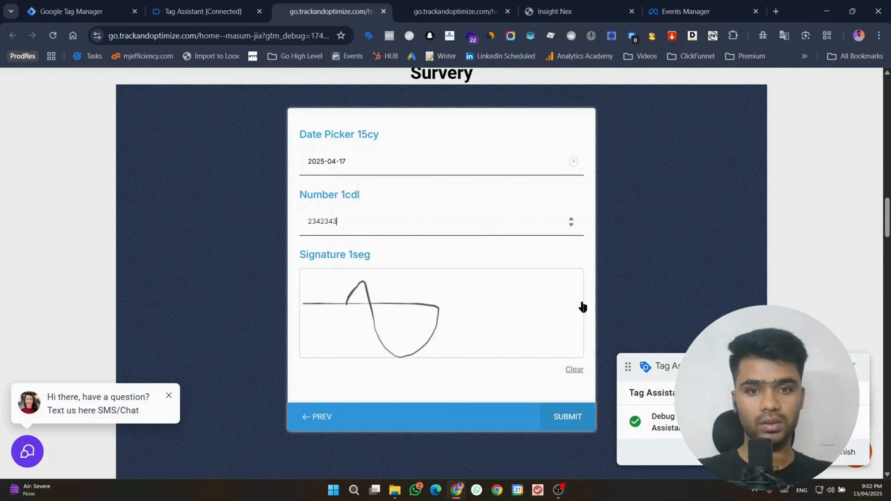
pyautogui.moveTo(582, 302); pyautogui.dragTo(400, 319)
pyautogui.click(561, 408)
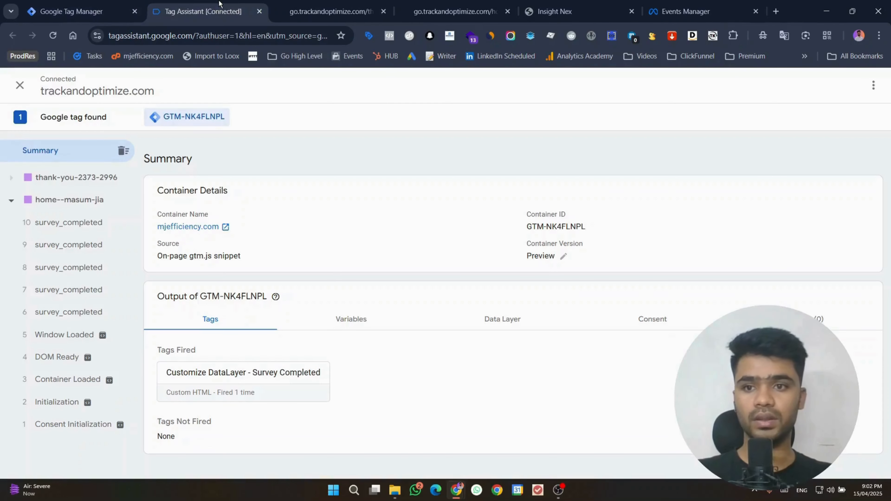
# Step: Inspect survey_completed events 6, 7, 8 and 10, expanding the API Call's dataLayer push
pyautogui.scroll(-2, 91, 313)
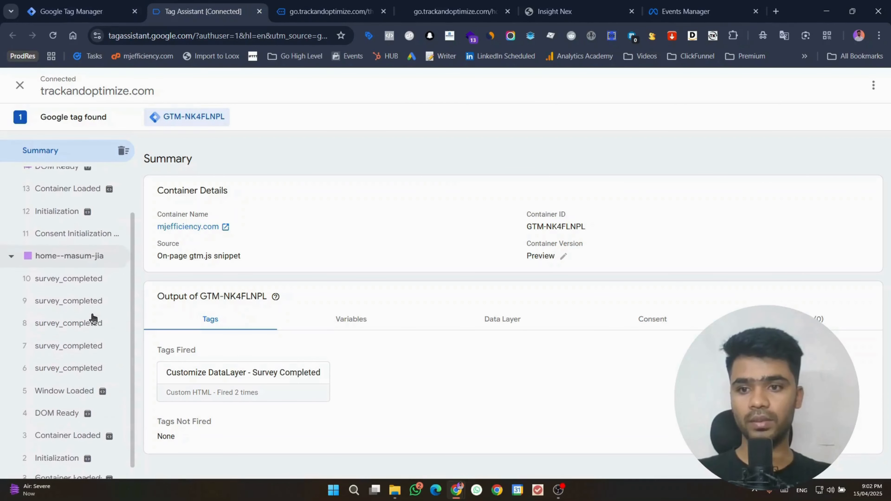
pyautogui.click(89, 371)
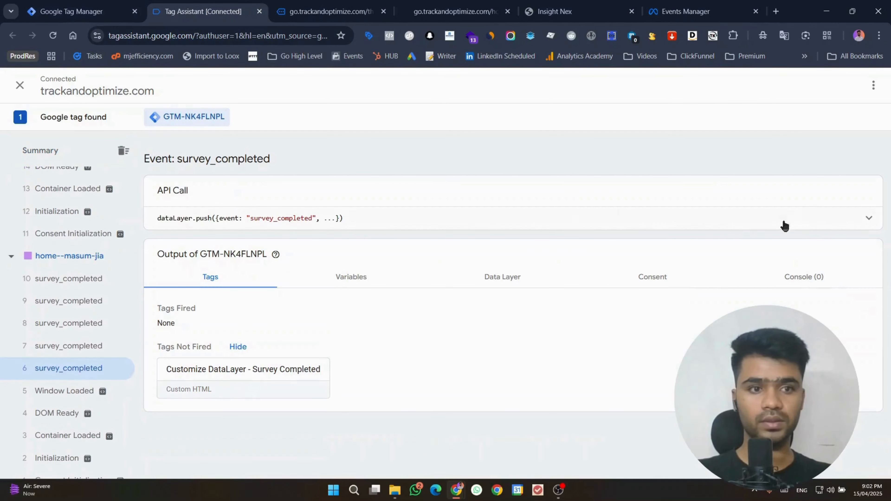
pyautogui.click(870, 220)
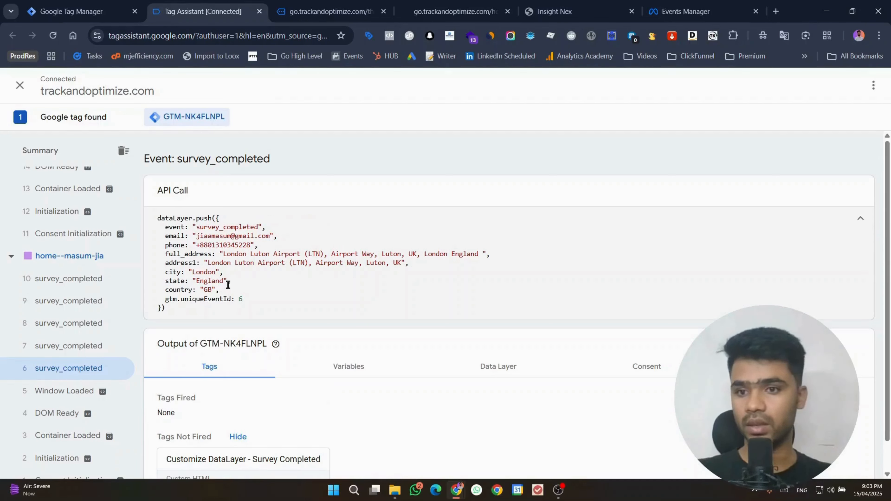
pyautogui.click(99, 344)
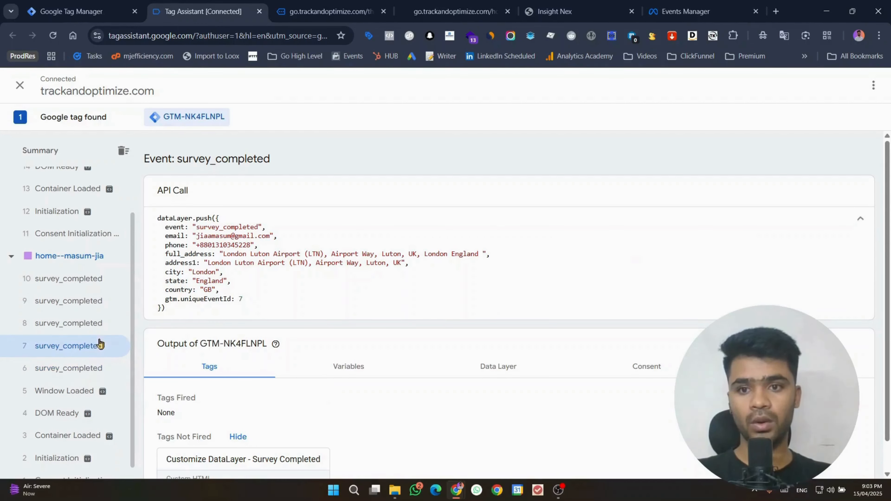
pyautogui.click(96, 323)
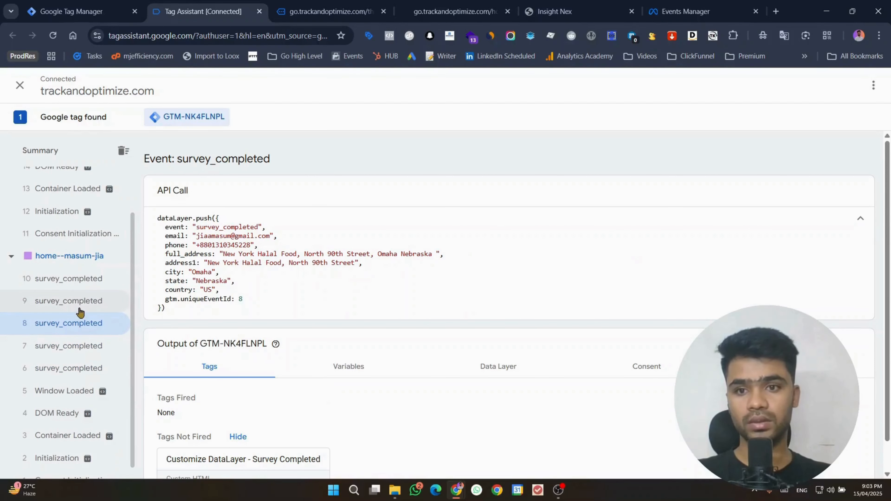
pyautogui.click(73, 282)
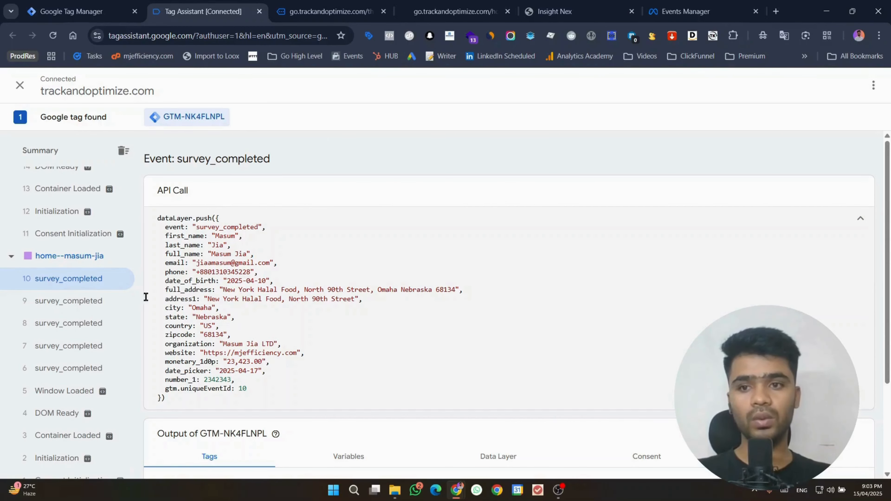
pyautogui.scroll(2, 117, 301)
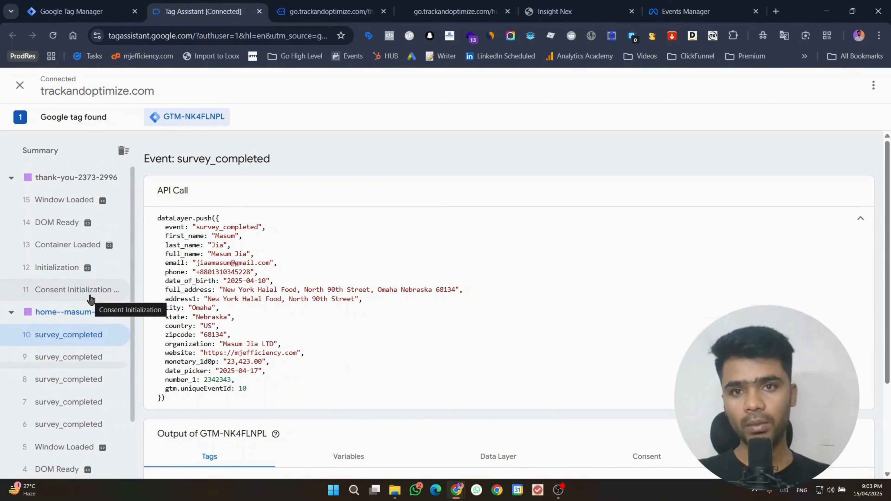
# Step: Create a new tag of type Facebook Pixel
pyautogui.click(70, 11)
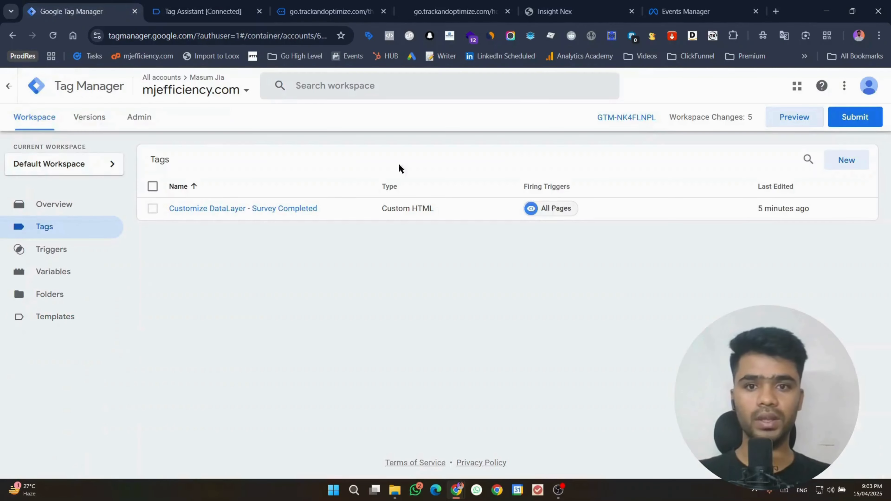
pyautogui.click(856, 162)
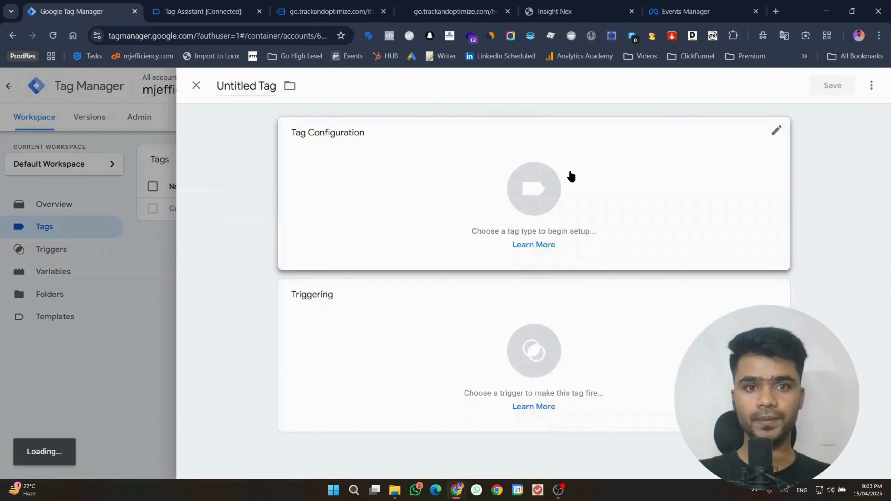
pyautogui.click(571, 176)
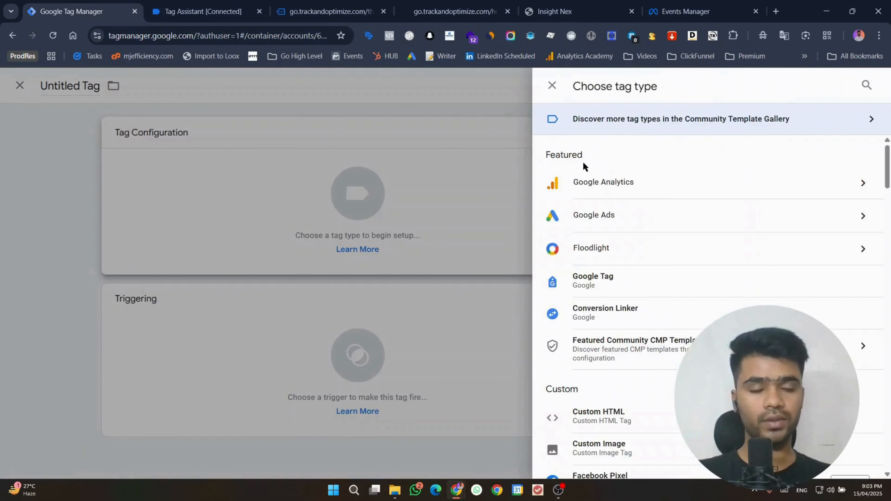
pyautogui.scroll(-3, 602, 309)
pyautogui.click(601, 366)
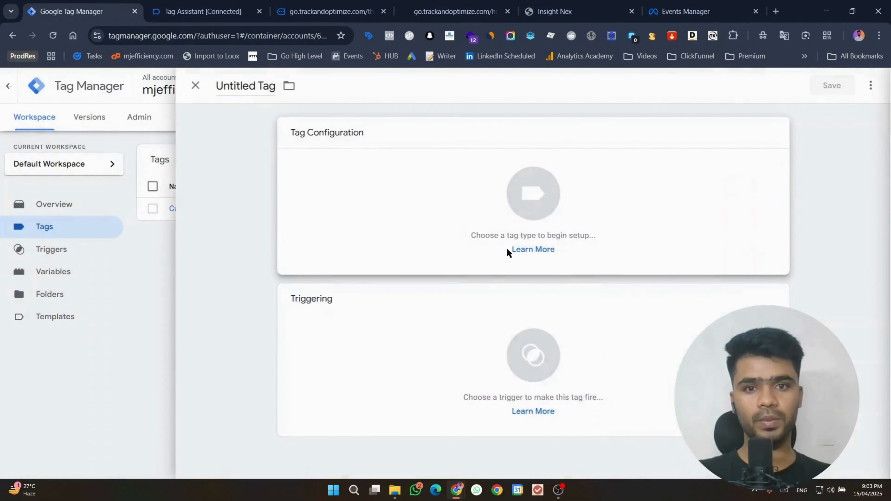
pyautogui.click(684, 11)
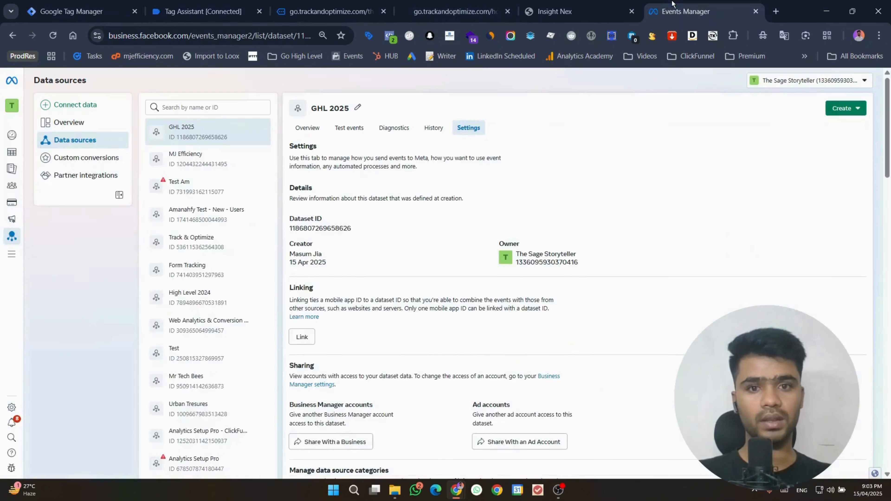
pyautogui.click(335, 229)
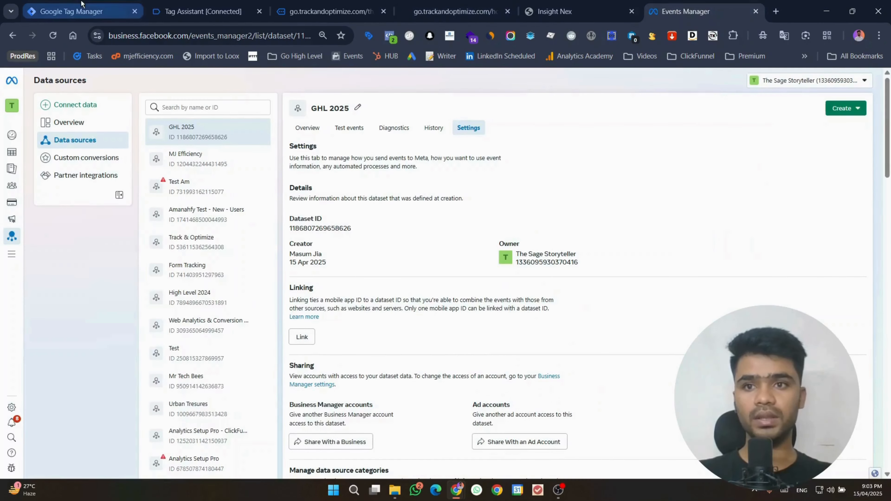
pyautogui.click(75, 12)
pyautogui.click(349, 246)
pyautogui.hotkey('ctrl', 'v')
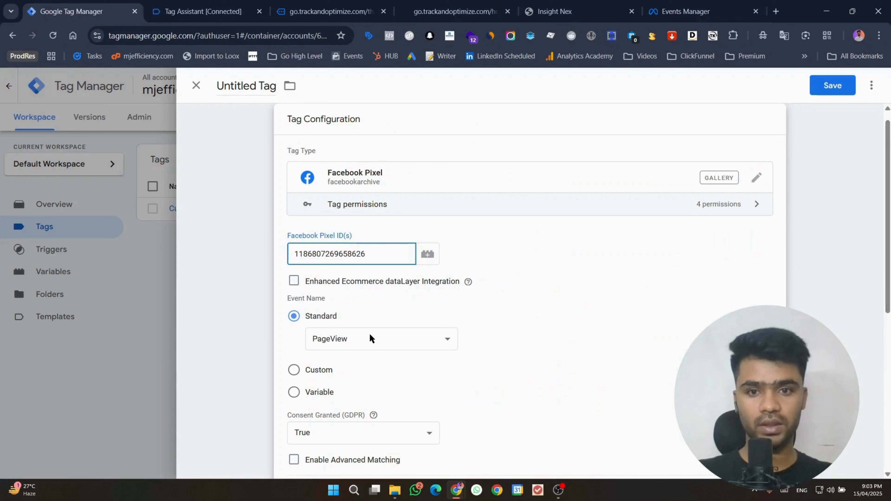
pyautogui.click(360, 340)
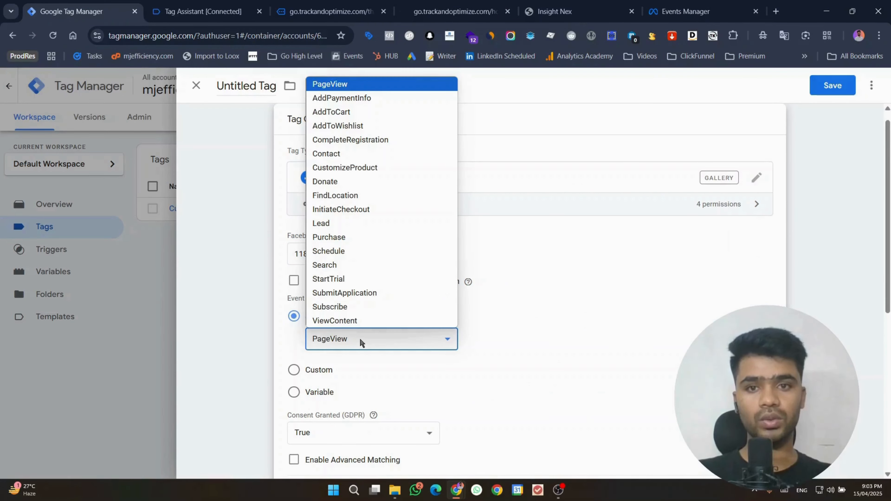
pyautogui.click(342, 223)
pyautogui.scroll(-8, 667, 334)
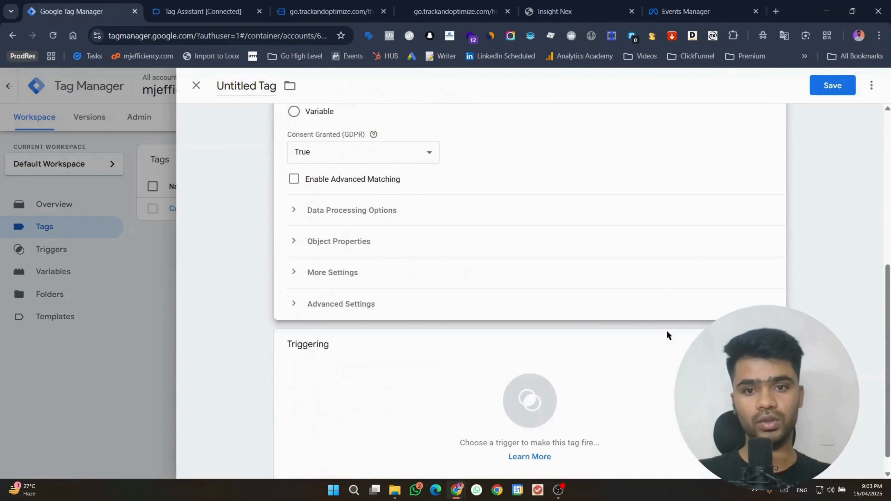
pyautogui.click(470, 403)
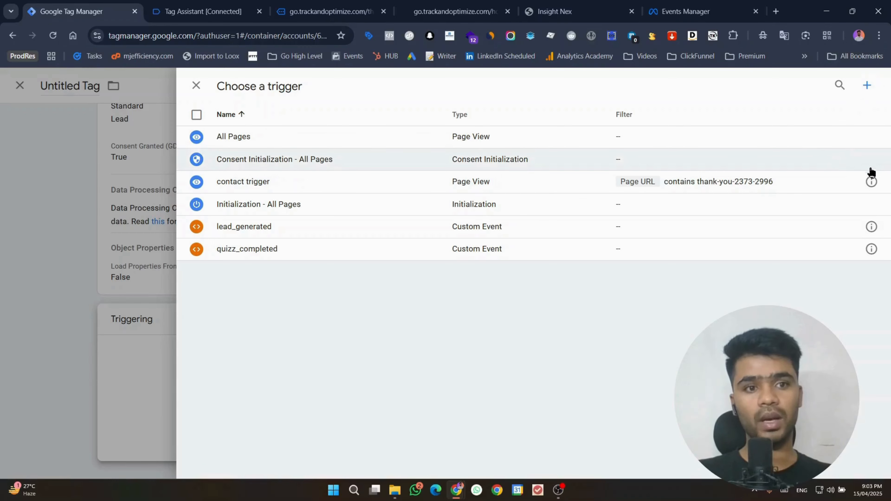
# Step: Start a new trigger and copy the thank-you-2373-2996 page URL
pyautogui.click(866, 86)
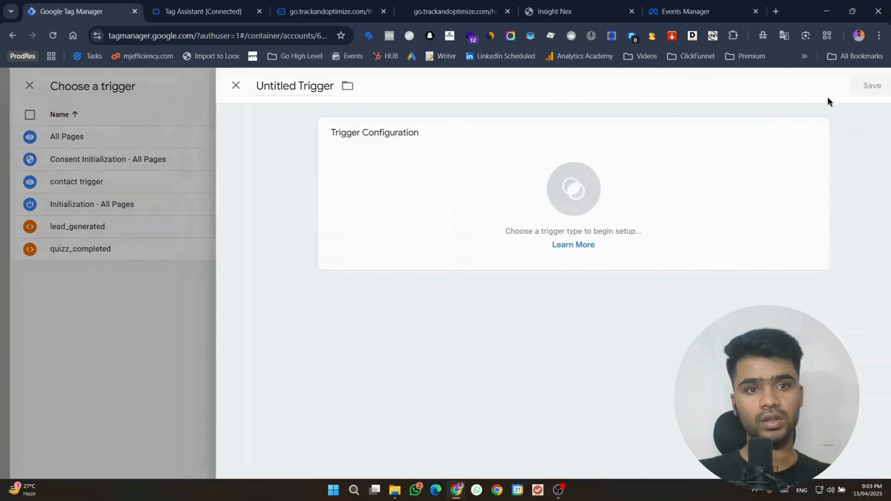
pyautogui.click(505, 187)
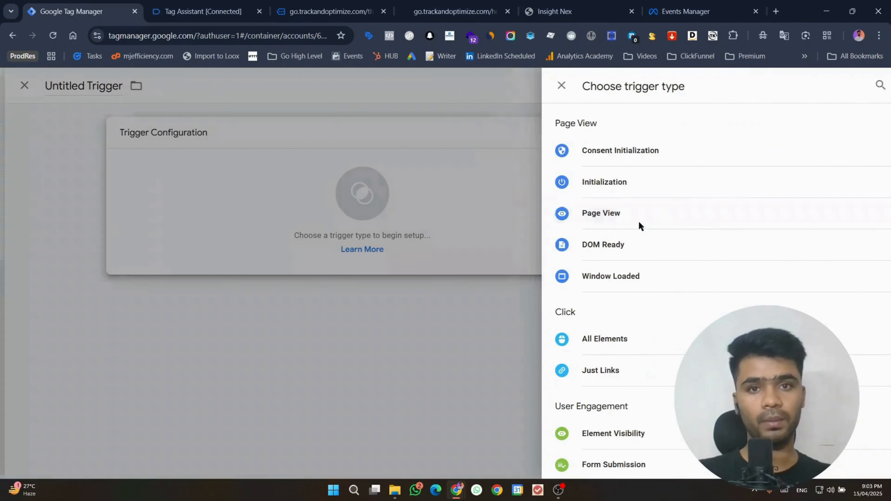
pyautogui.click(329, 11)
pyautogui.click(116, 38)
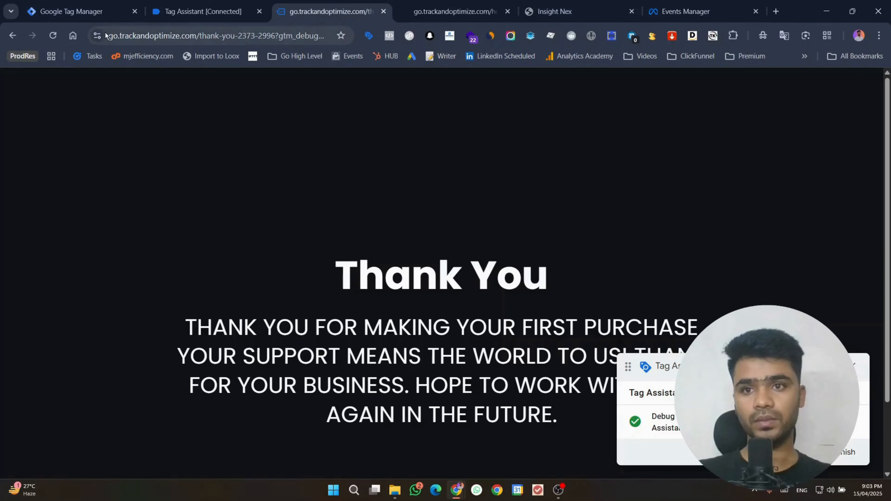
pyautogui.click(116, 36)
pyautogui.moveTo(134, 37); pyautogui.dragTo(308, 51)
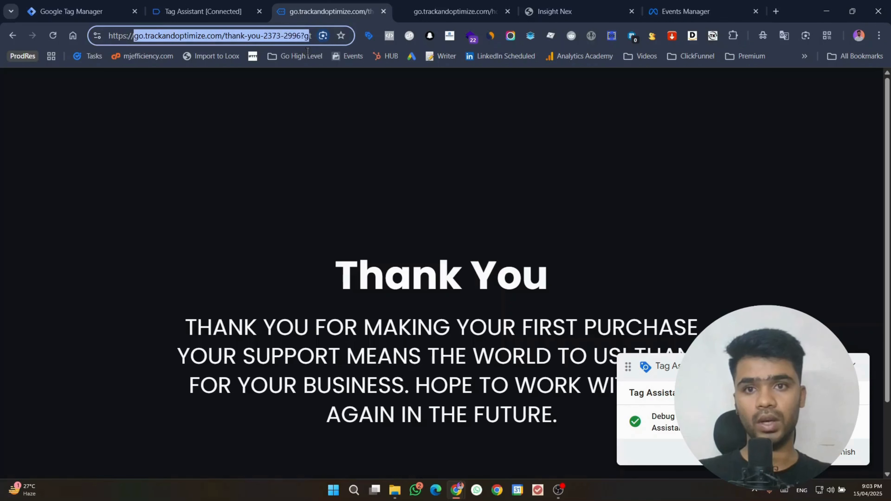
pyautogui.click(202, 12)
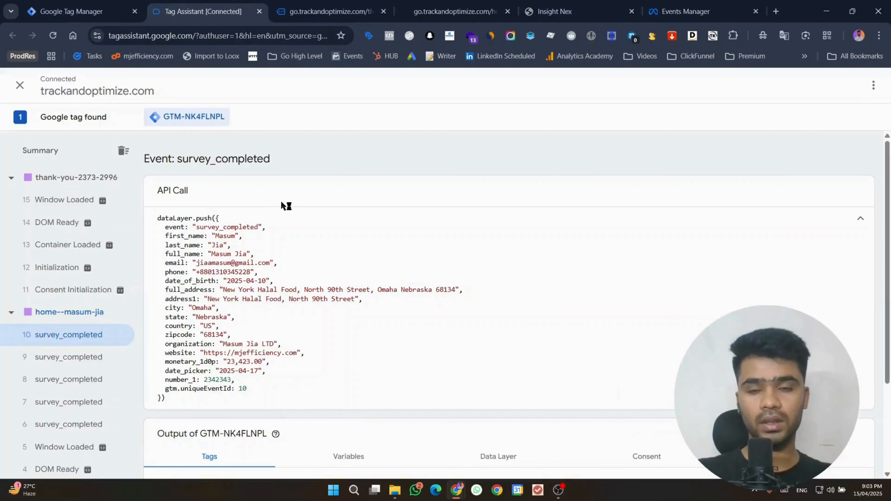
pyautogui.click(100, 5)
# Step: Make the trigger fire on Some Page Views where Page URL contains the thank-you URL, named 'lead survey'
pyautogui.click(384, 251)
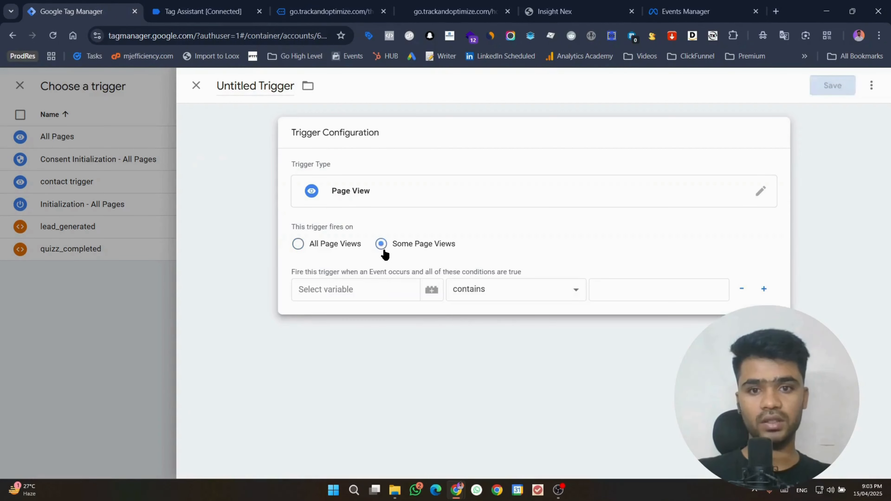
pyautogui.click(374, 287)
pyautogui.click(372, 352)
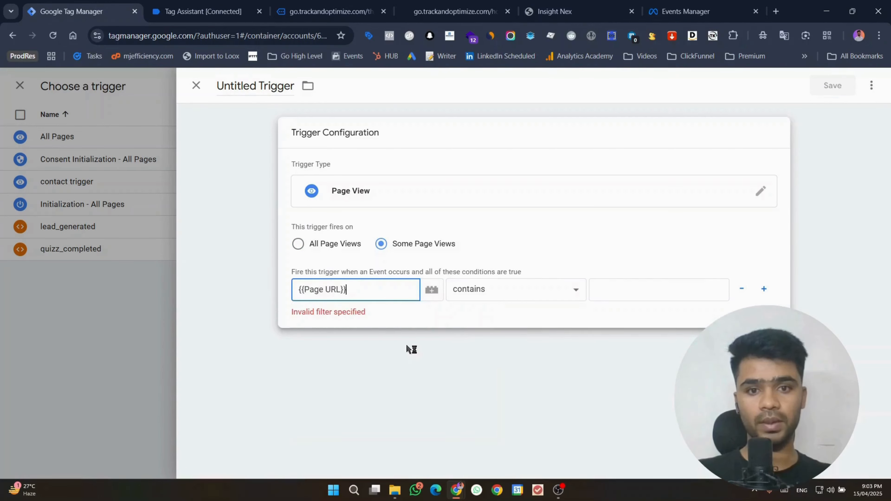
pyautogui.click(618, 286)
pyautogui.hotkey('ctrl', 'v')
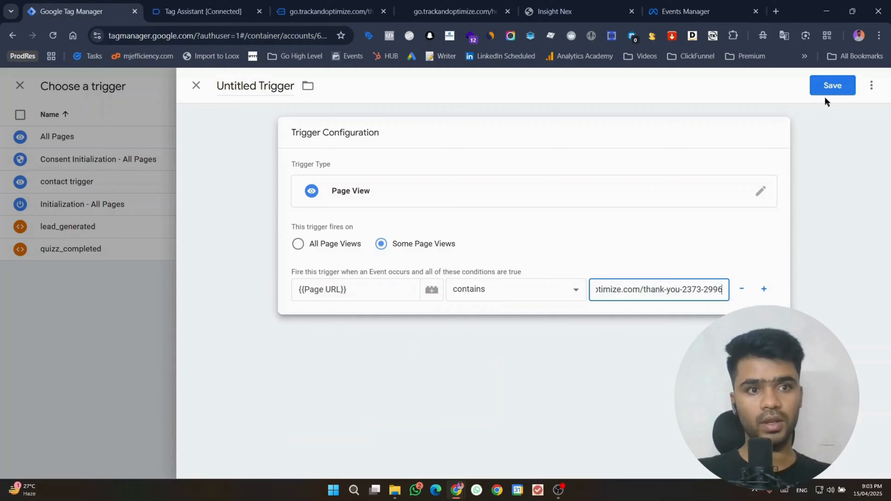
pyautogui.click(832, 87)
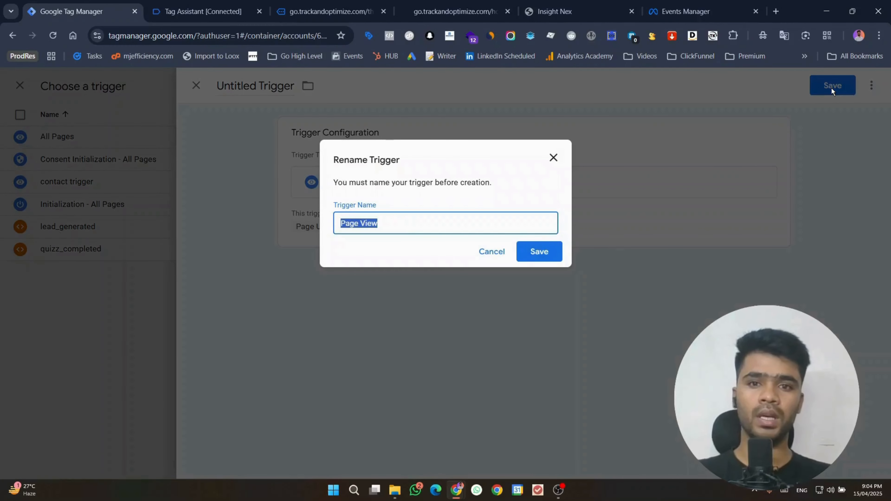
pyautogui.write('lead ')
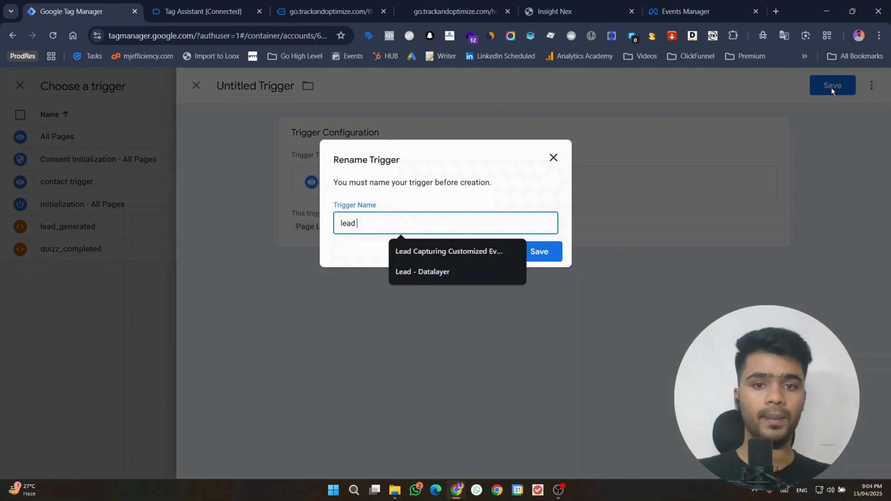
pyautogui.write('survey')
pyautogui.press('Return')
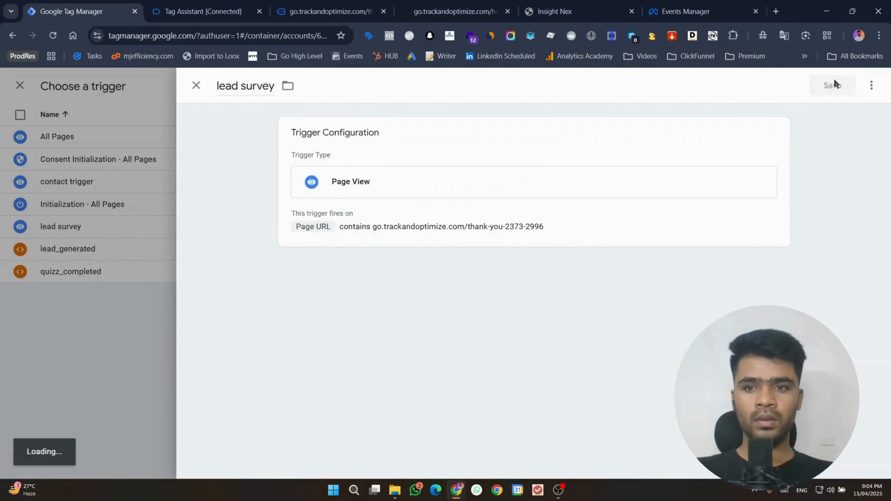
# Step: Save the tag with the name Facebook Pixel
pyautogui.scroll(3, 334, 334)
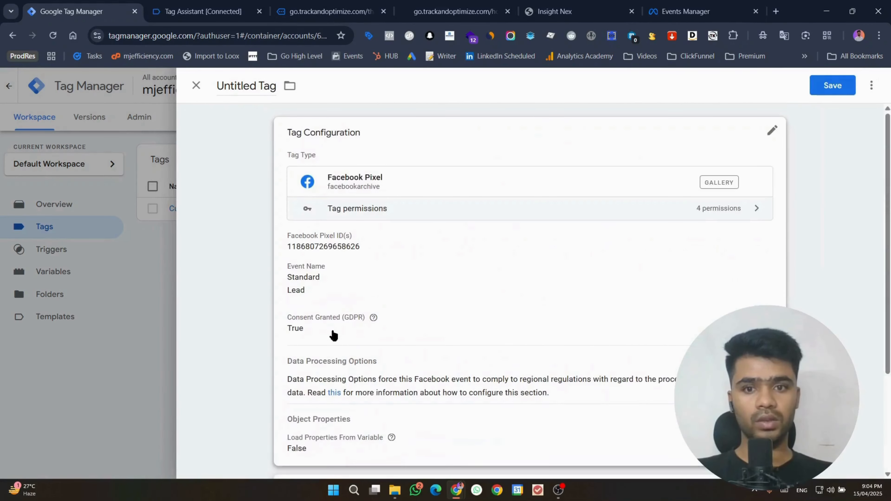
pyautogui.click(832, 86)
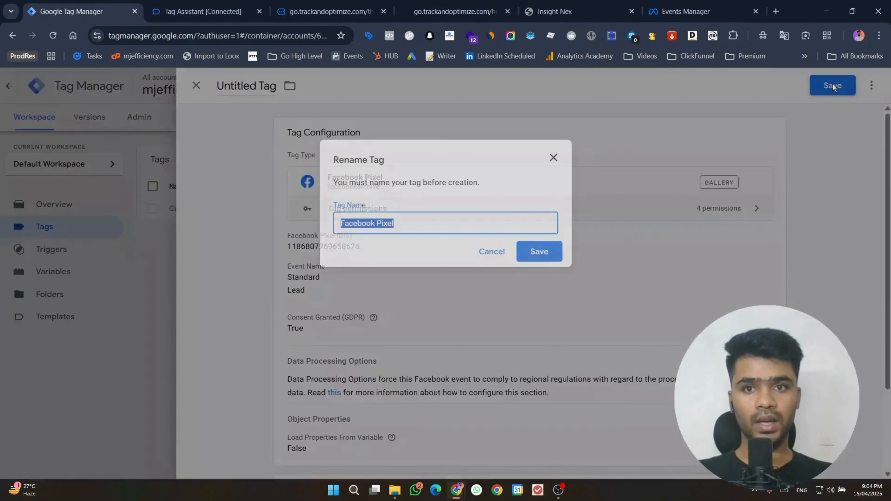
pyautogui.click(533, 252)
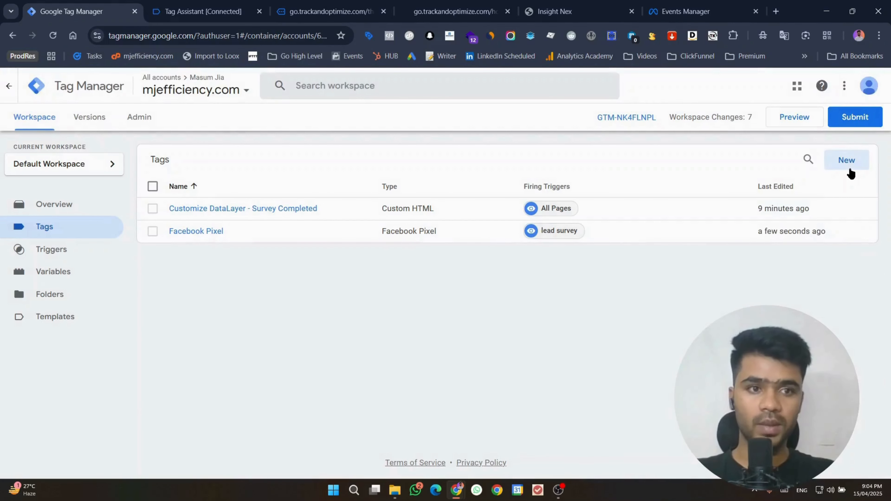
# Step: Create another new tag of type Facebook Pixel
pyautogui.click(846, 162)
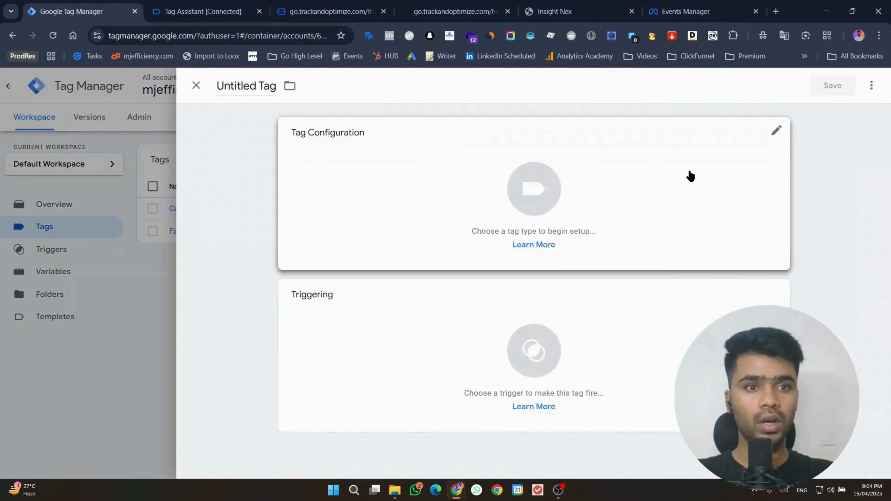
pyautogui.click(690, 176)
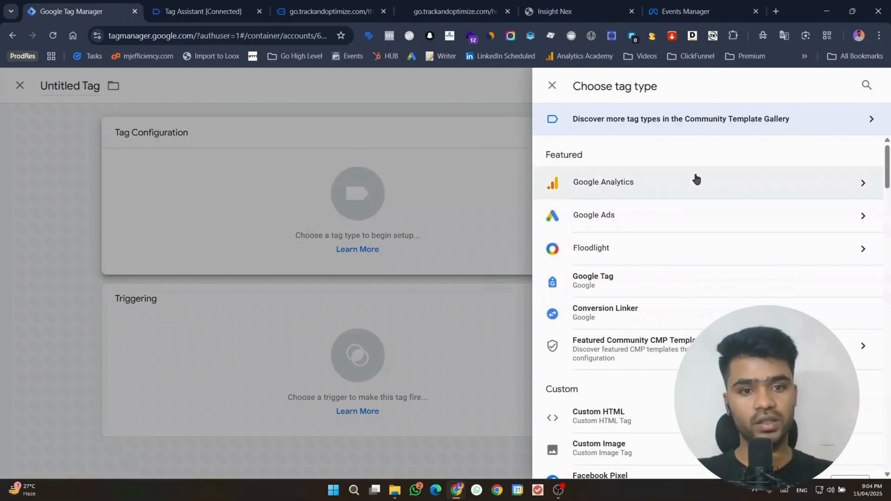
pyautogui.scroll(-1, 697, 181)
pyautogui.click(638, 419)
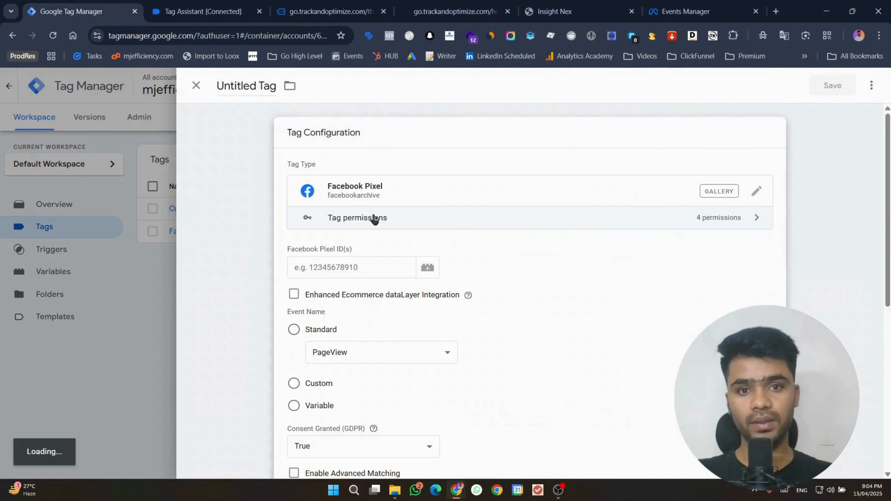
pyautogui.click(346, 261)
pyautogui.hotkey('ctrl', 'v')
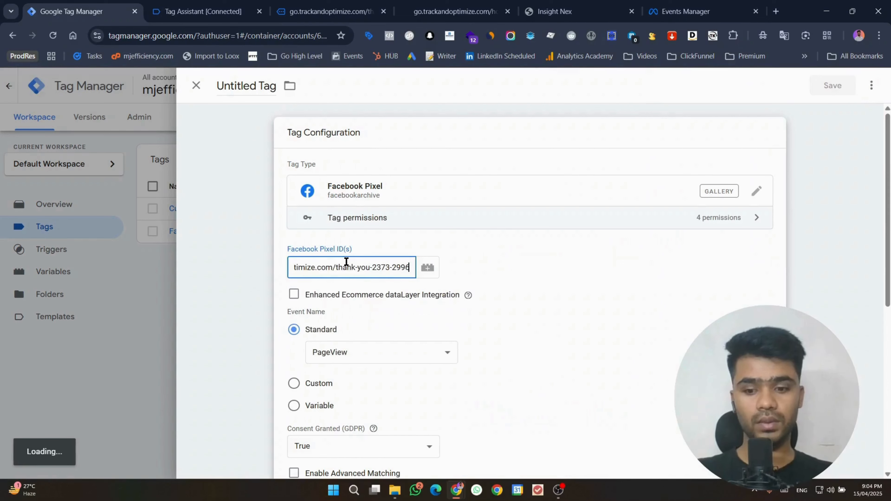
pyautogui.scroll(-1, 346, 262)
pyautogui.hotkey('ctrl', 'z')
pyautogui.press('super+v')
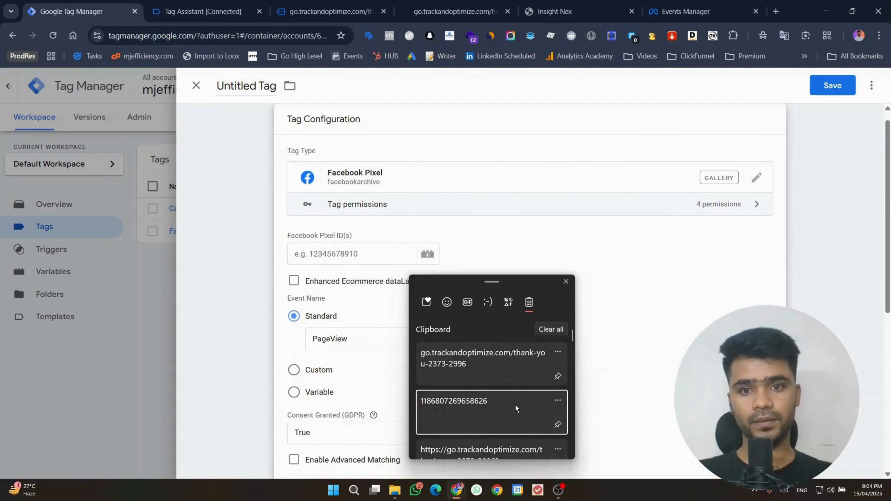
pyautogui.press('Return')
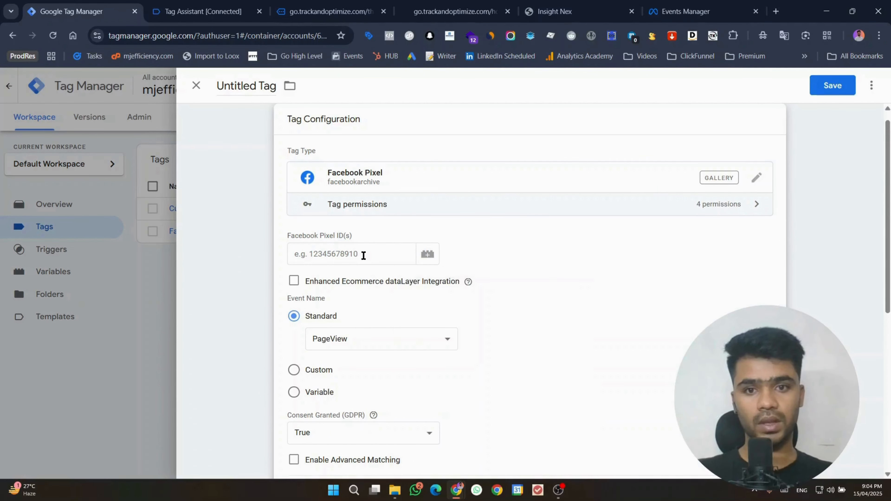
pyautogui.click(364, 339)
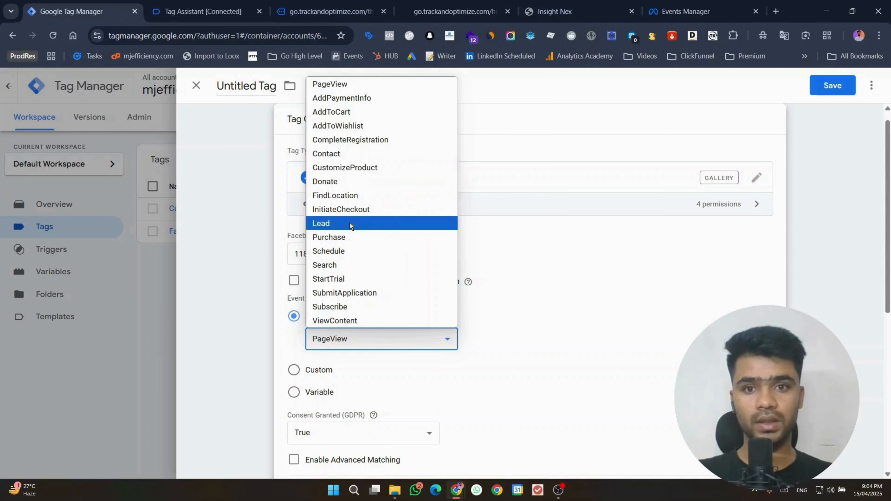
pyautogui.click(336, 153)
pyautogui.scroll(-5, 621, 325)
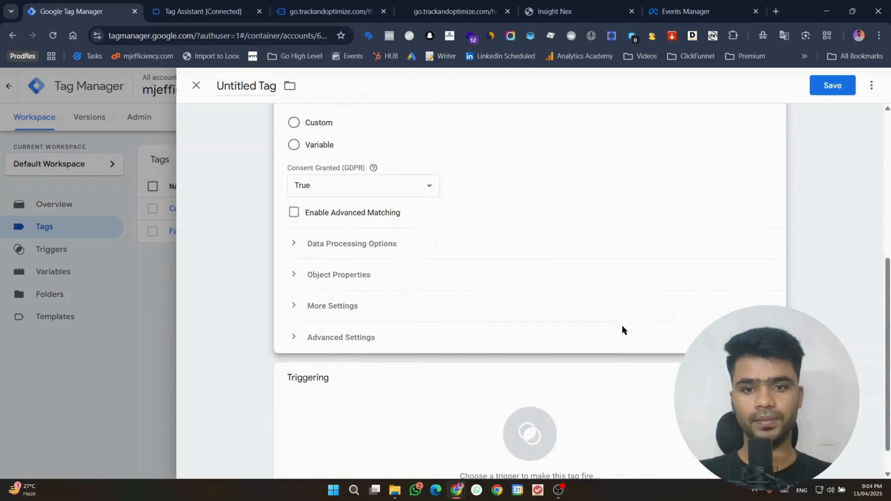
pyautogui.click(544, 387)
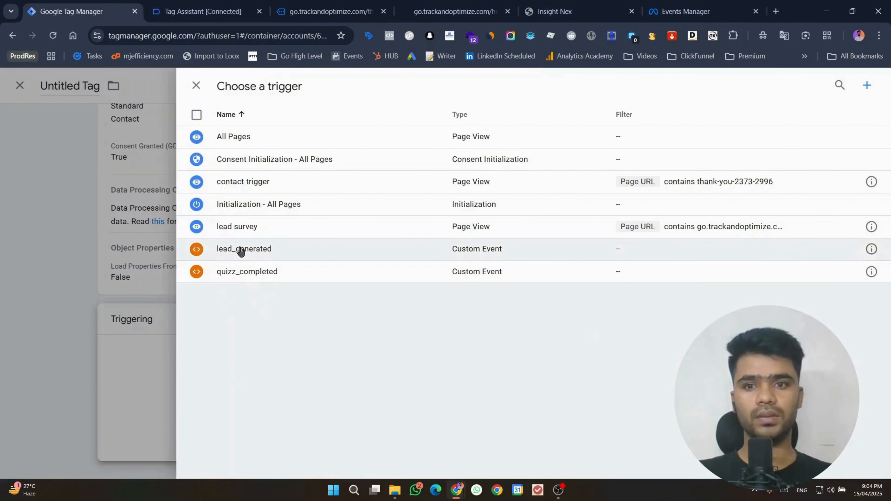
# Step: Create a Custom Event trigger, pasting the event name copied from Tag Assistant into its name and title
pyautogui.click(867, 85)
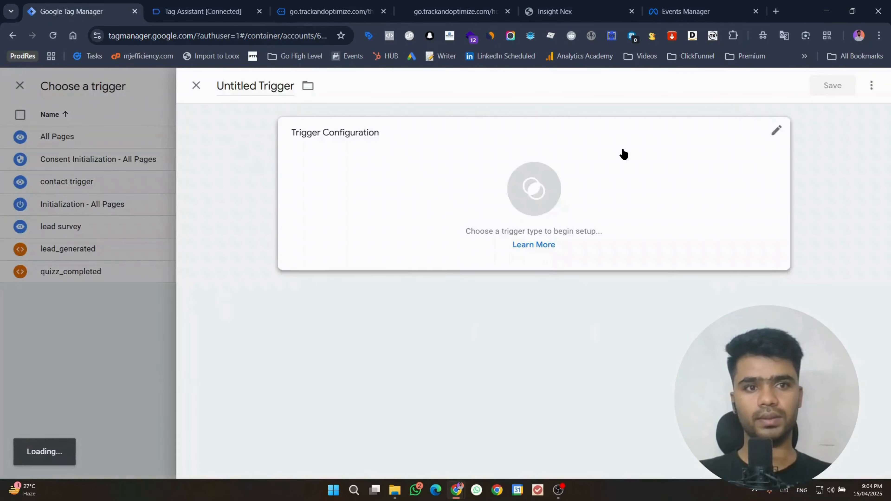
pyautogui.click(624, 154)
pyautogui.scroll(-5, 620, 245)
pyautogui.click(625, 336)
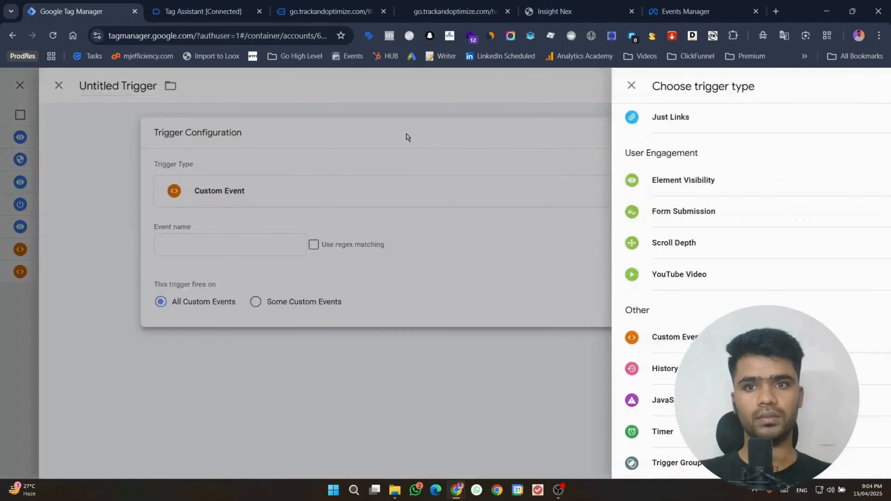
pyautogui.click(245, 4)
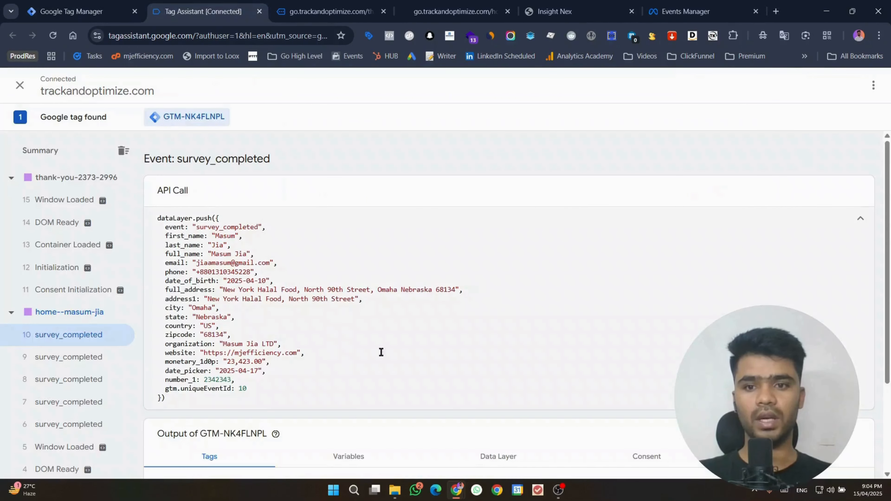
pyautogui.doubleClick(227, 229)
pyautogui.click(81, 11)
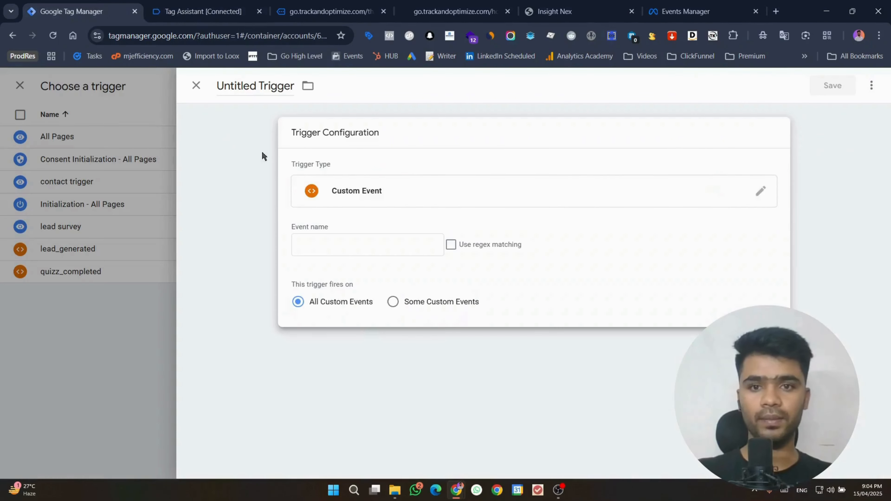
pyautogui.click(312, 242)
pyautogui.hotkey('ctrl', 'v')
pyautogui.click(260, 130)
pyautogui.click(254, 84)
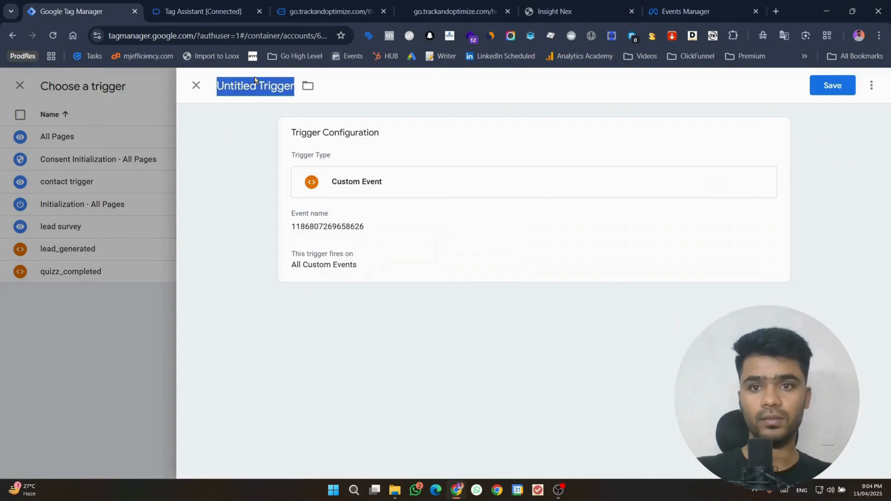
pyautogui.hotkey('ctrl', 'v')
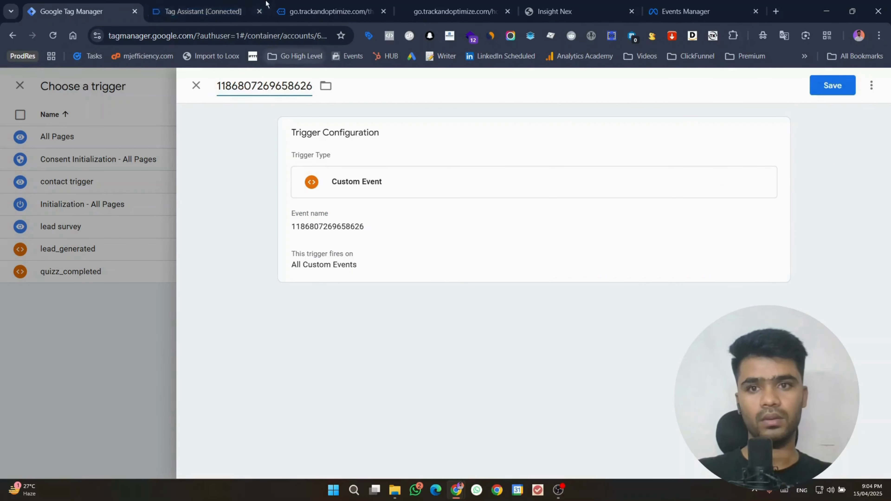
# Step: Correct the event name and trigger title to survey_completed, then save the trigger onto the tag
pyautogui.click(228, 10)
pyautogui.doubleClick(235, 226)
pyautogui.hotkey('ctrl', 'c')
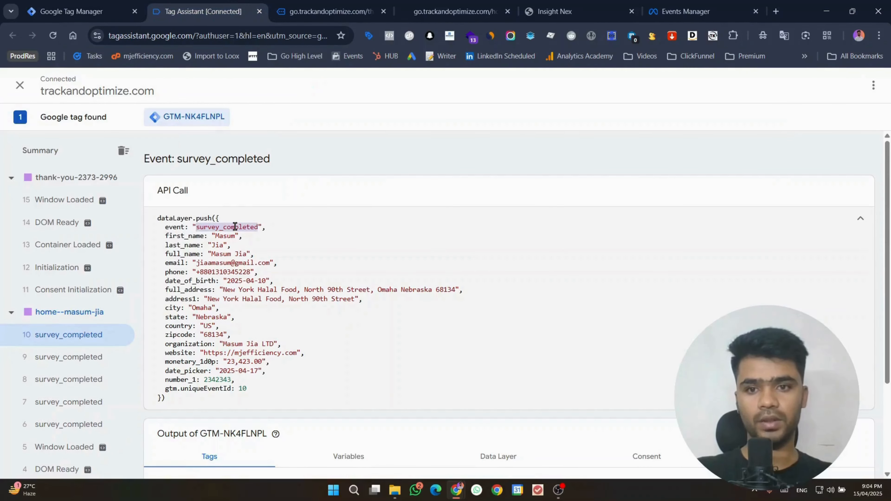
pyautogui.click(80, 11)
pyautogui.click(308, 192)
pyautogui.doubleClick(366, 259)
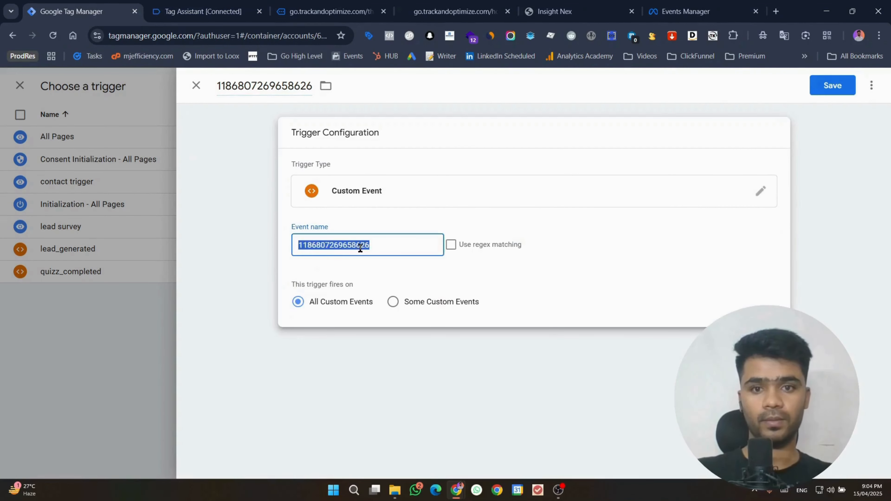
pyautogui.hotkey('ctrl', 'v')
pyautogui.click(239, 78)
pyautogui.hotkey('ctrl', 'a')
pyautogui.hotkey('ctrl', 'v')
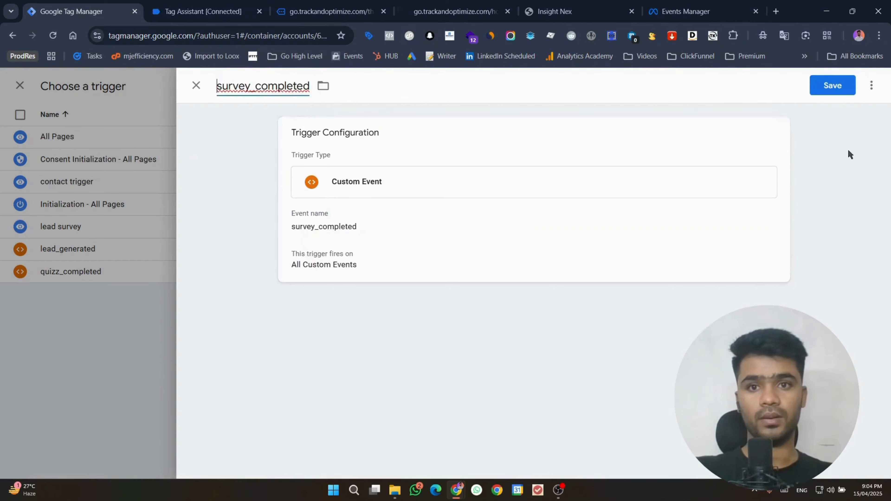
pyautogui.click(833, 91)
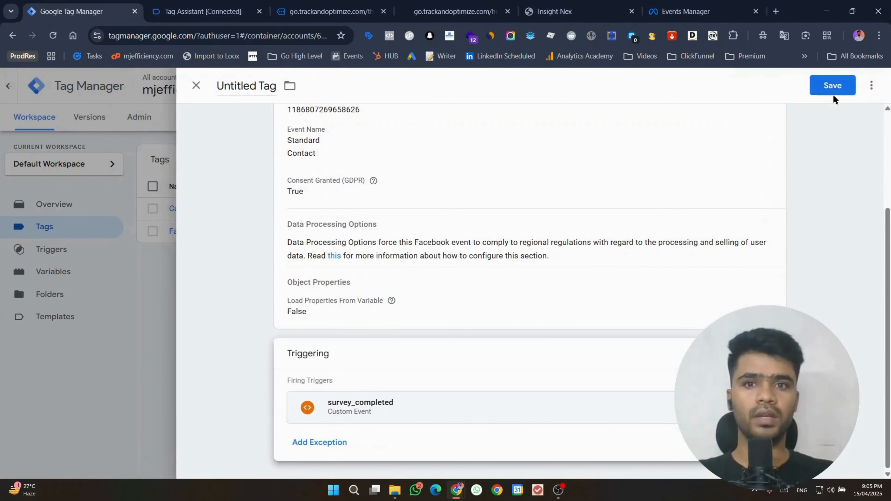
pyautogui.click(830, 91)
# Step: Save the tag as Facebook Pixel 1, cancel the submission, and start Preview mode
pyautogui.click(540, 252)
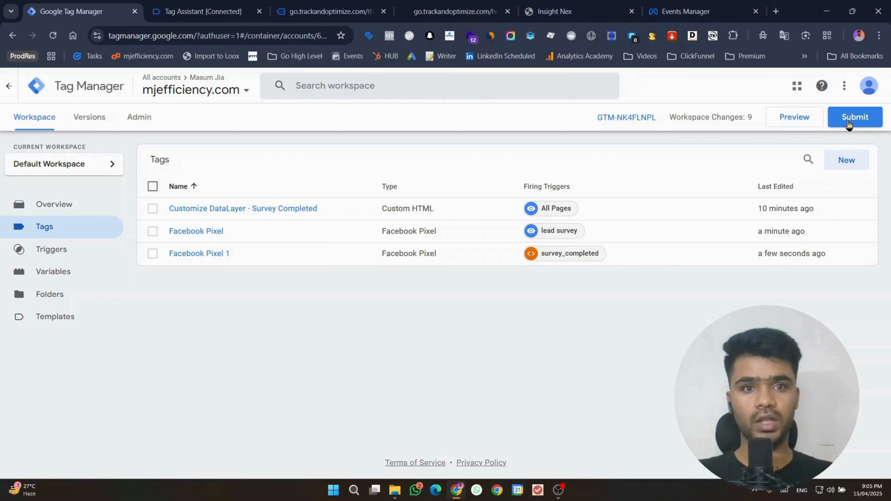
pyautogui.click(854, 117)
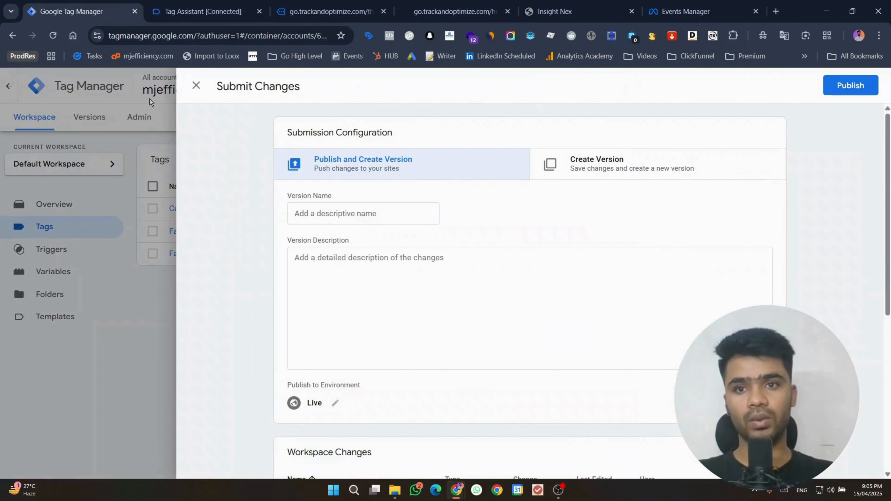
pyautogui.click(197, 87)
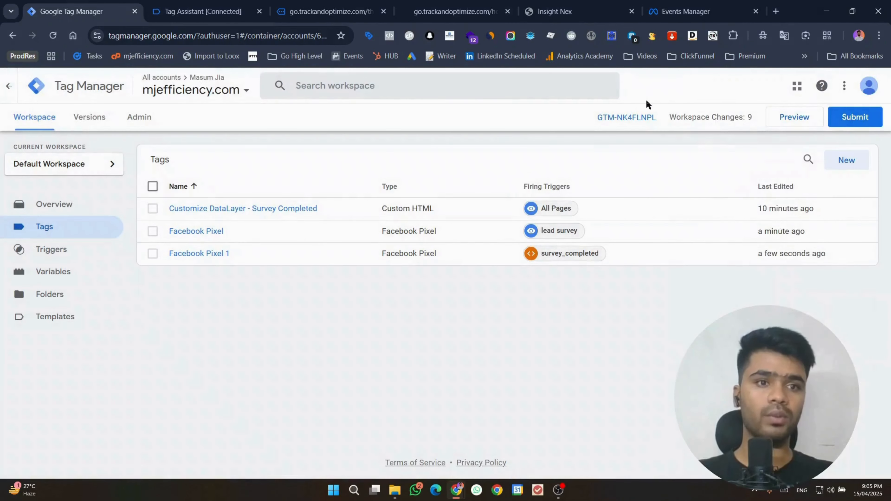
pyautogui.click(779, 116)
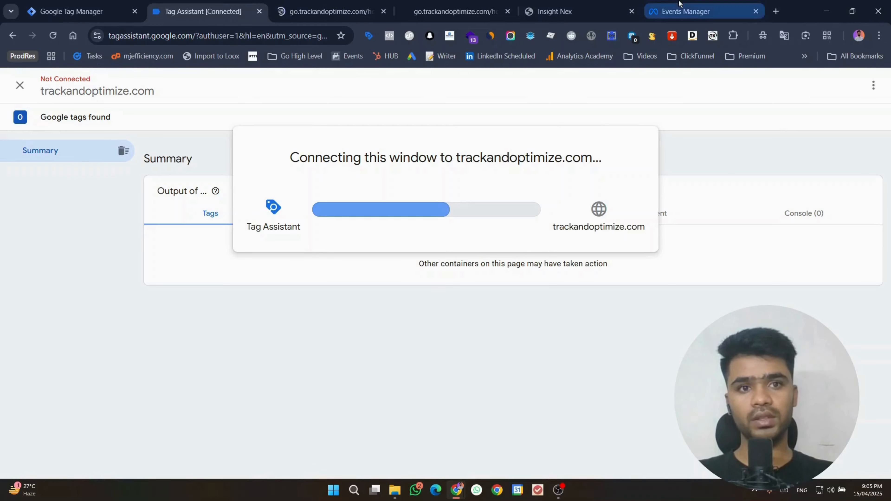
# Step: Open Meta Test events for the GHL 2025 dataset, then return to the previewed survey site
pyautogui.click(686, 11)
pyautogui.click(362, 133)
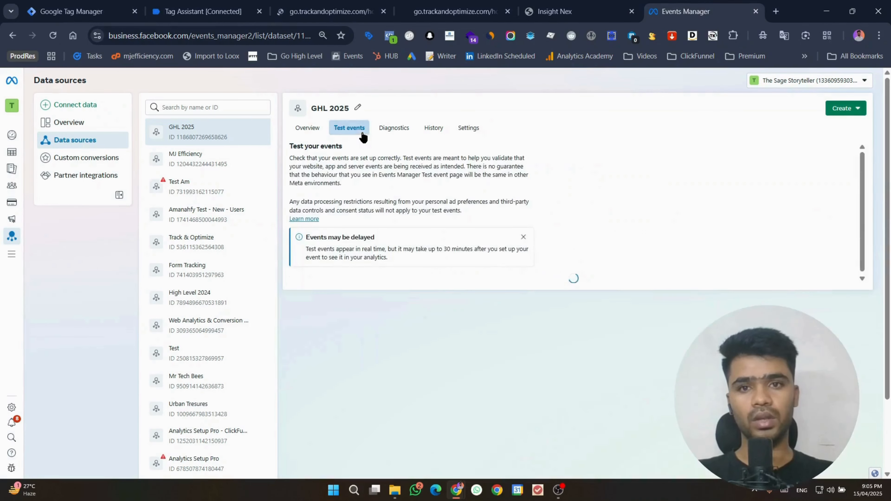
pyautogui.click(523, 237)
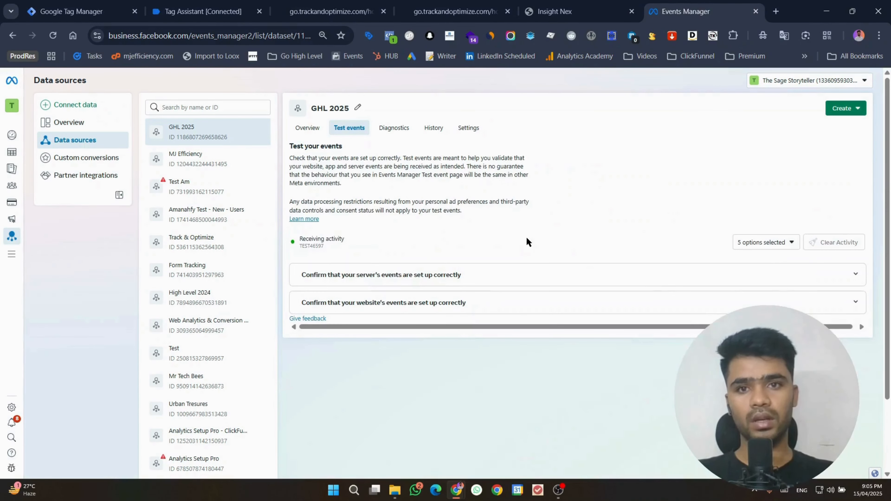
pyautogui.click(338, 5)
pyautogui.scroll(-15, 787, 214)
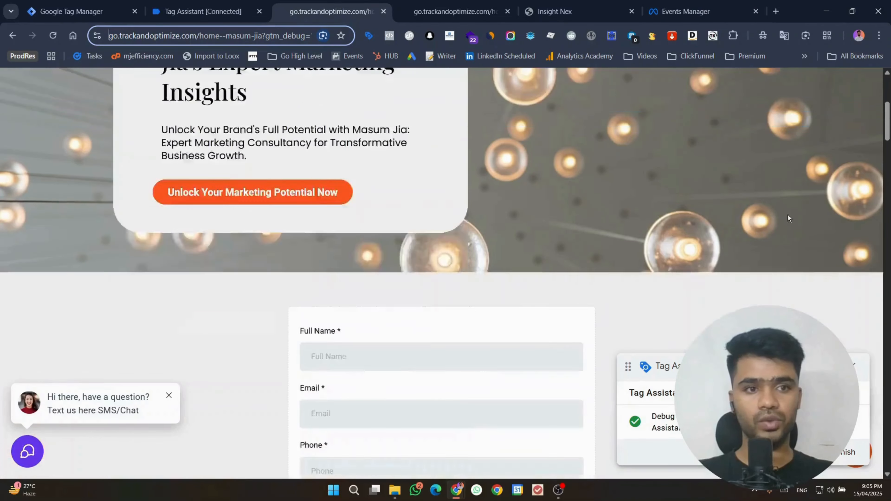
# Step: Set date of birth to 2025-04-26, autofill phone and full name, and continue
pyautogui.scroll(-6, 822, 193)
pyautogui.scroll(1, 771, 199)
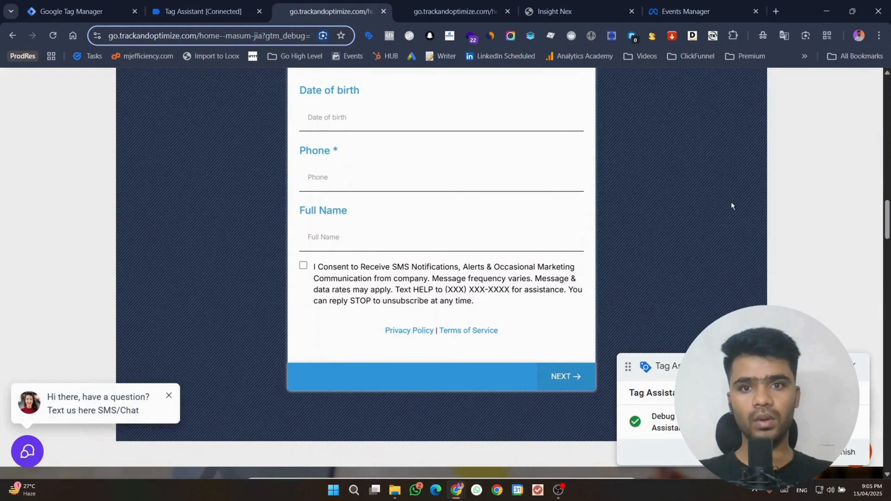
pyautogui.click(377, 117)
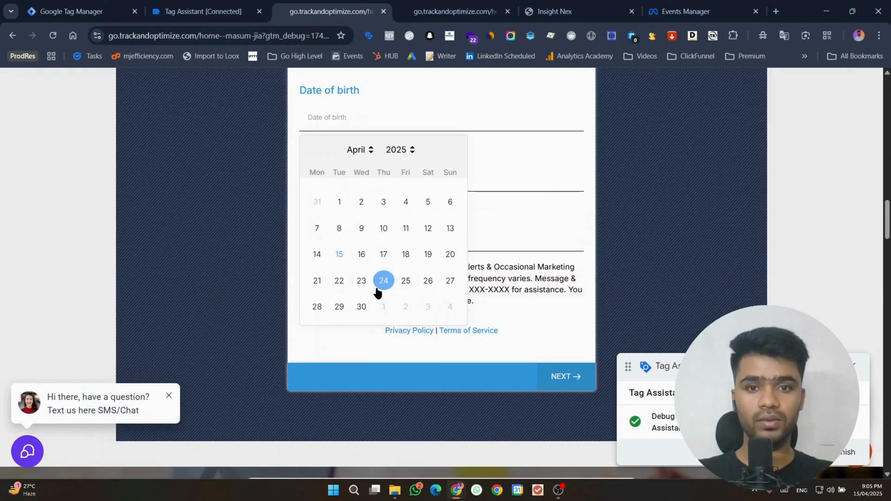
pyautogui.click(428, 280)
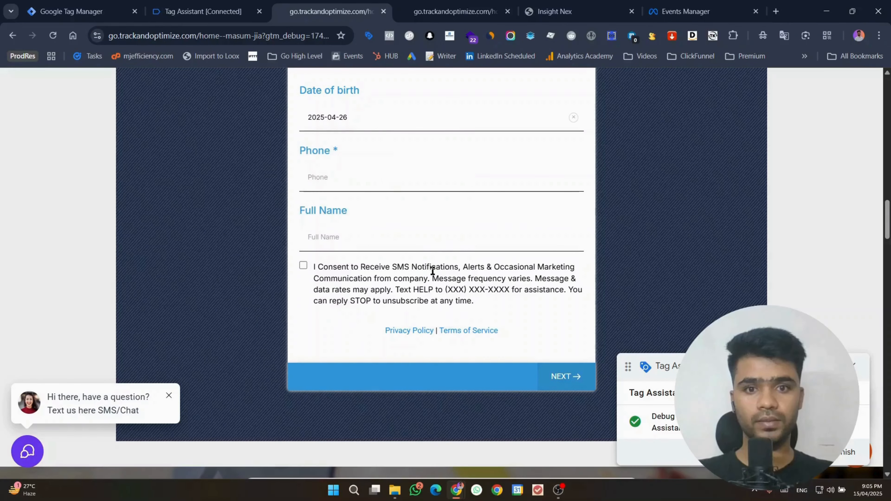
pyautogui.click(387, 178)
pyautogui.click(398, 209)
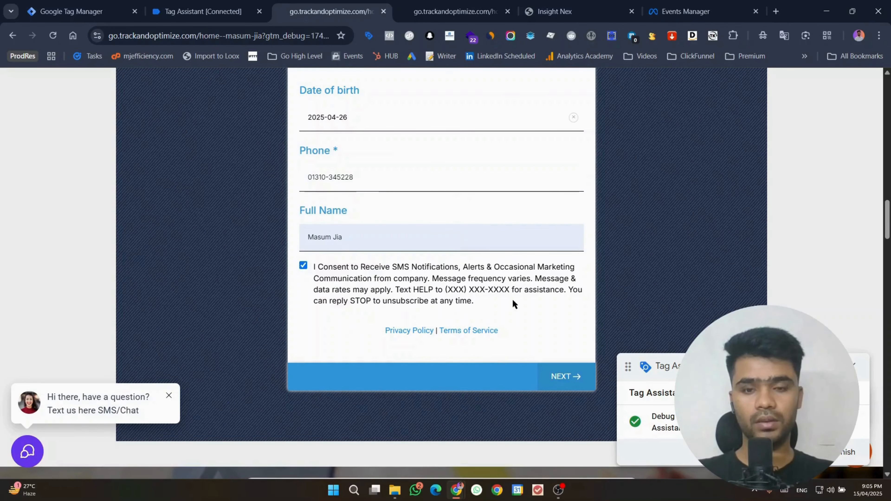
pyautogui.click(558, 380)
# Step: Change the date of birth to 2025-04-01 and go to the next survey step
pyautogui.scroll(3, 471, 252)
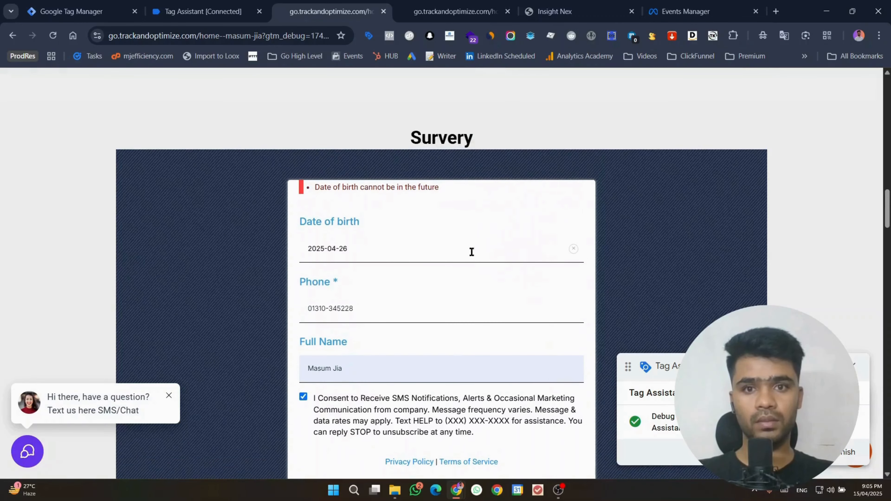
pyautogui.click(440, 248)
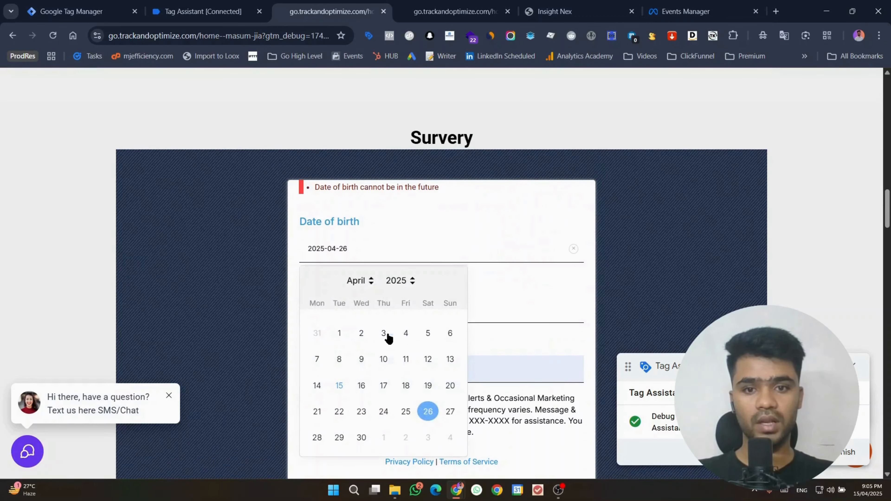
pyautogui.click(338, 333)
pyautogui.scroll(-5, 571, 281)
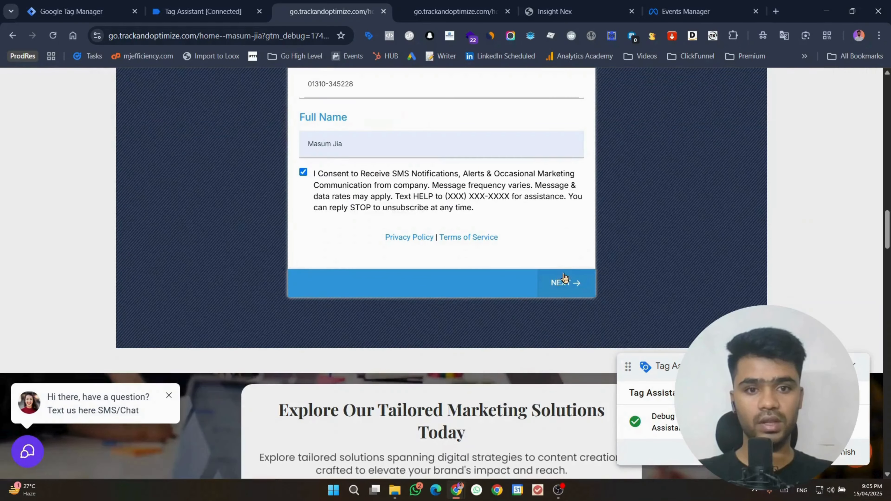
pyautogui.click(578, 293)
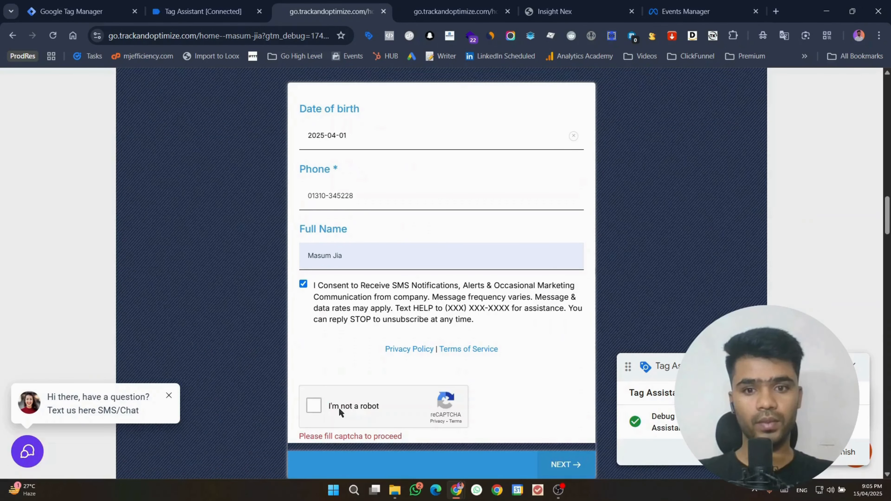
# Step: Pass the reCAPTCHA by selecting the three bus images
pyautogui.click(339, 408)
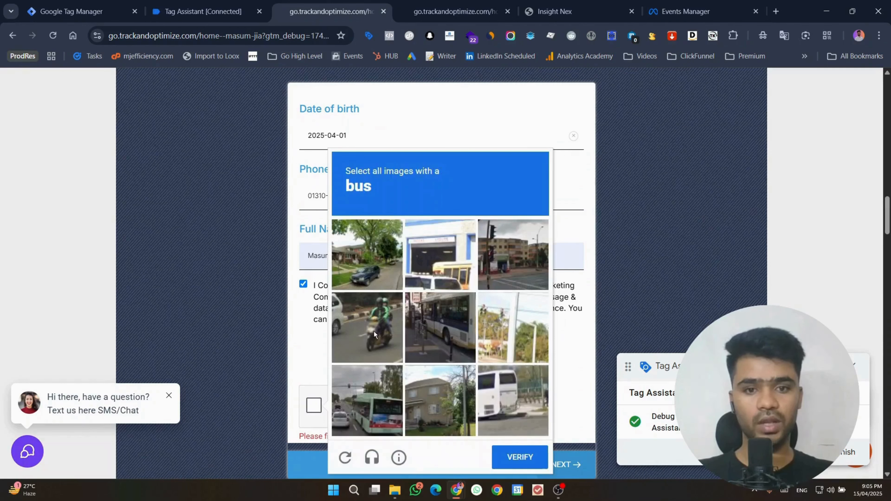
pyautogui.click(442, 333)
pyautogui.click(513, 400)
pyautogui.click(388, 395)
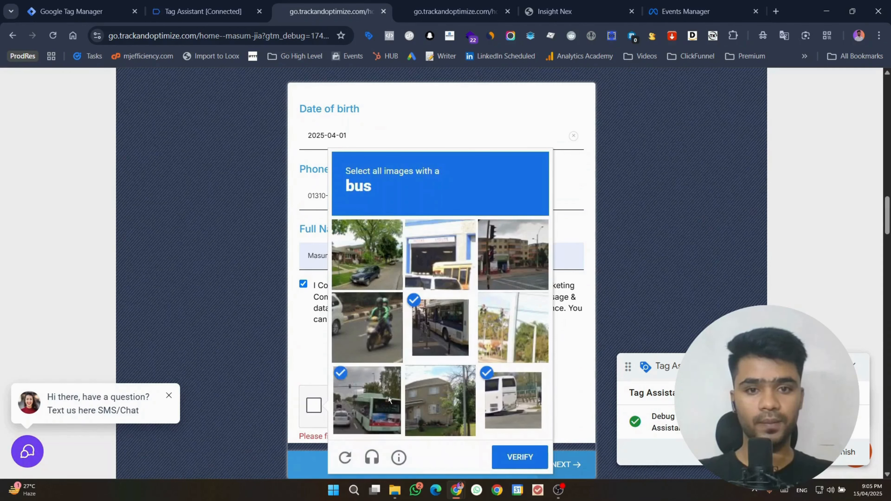
pyautogui.click(528, 457)
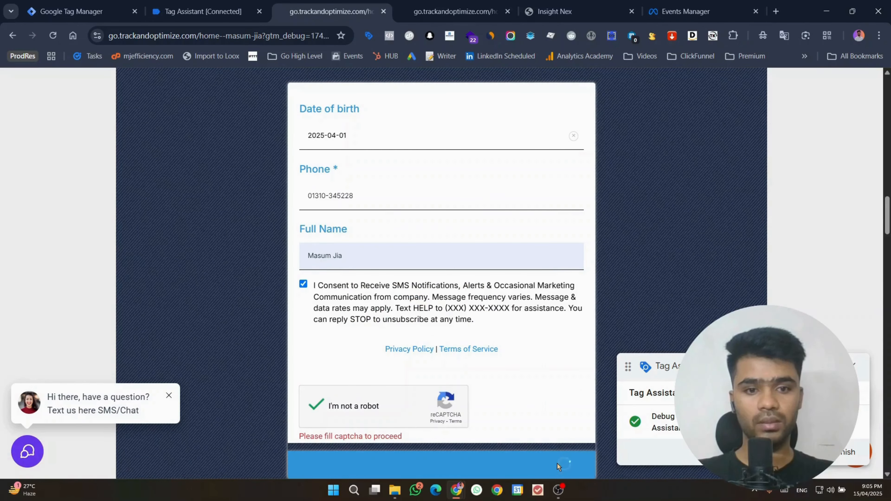
# Step: Autofill the contact's e-mail, choose the New York Halal Food address, and continue
pyautogui.scroll(2, 449, 225)
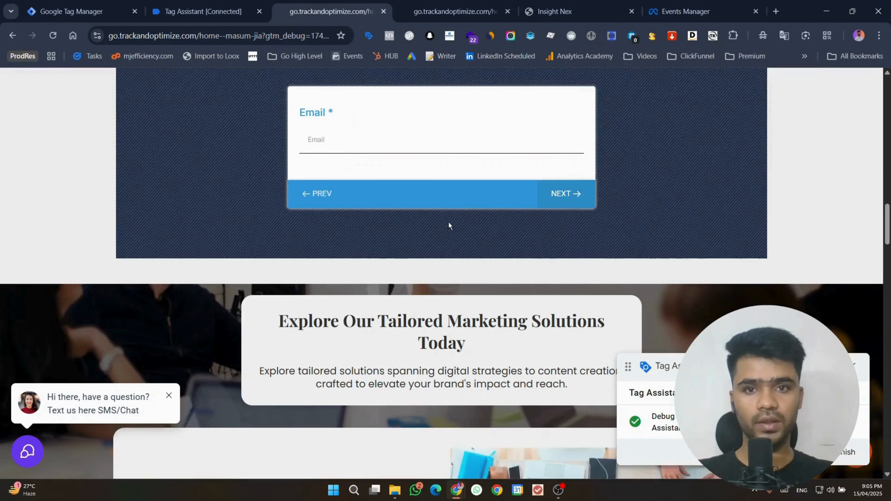
pyautogui.click(364, 253)
pyautogui.click(398, 282)
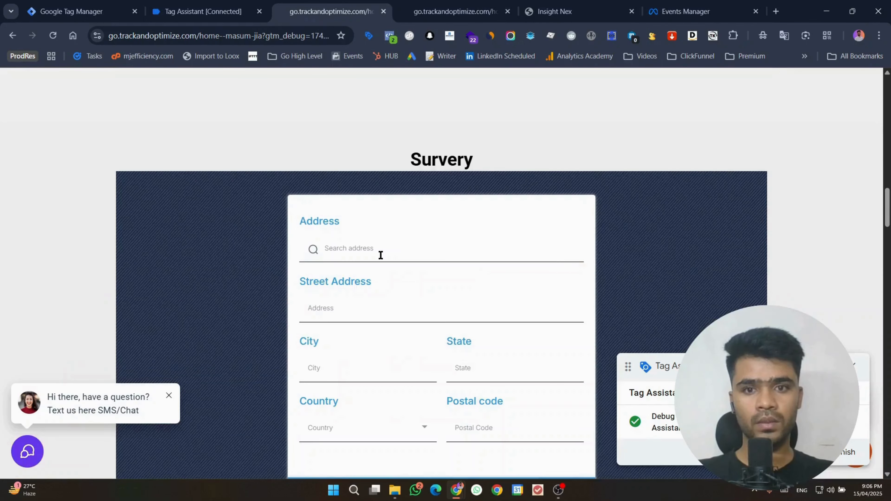
pyautogui.click(381, 255)
pyautogui.write('new york')
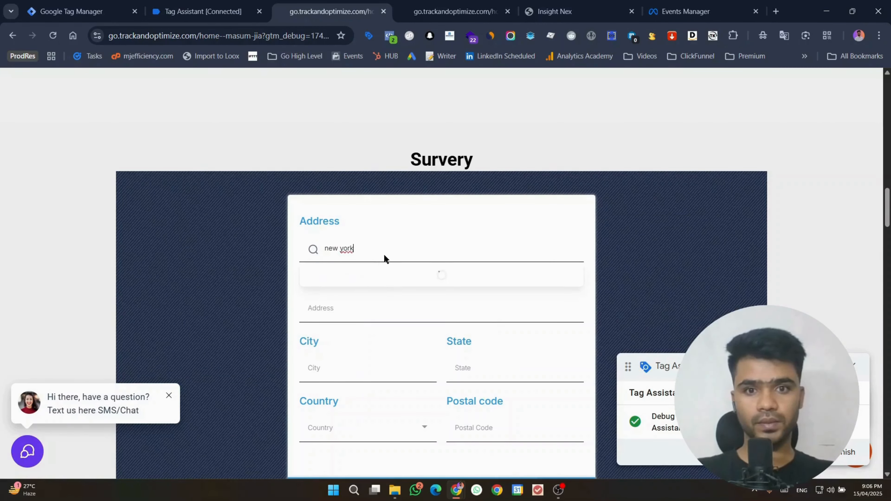
pyautogui.click(390, 325)
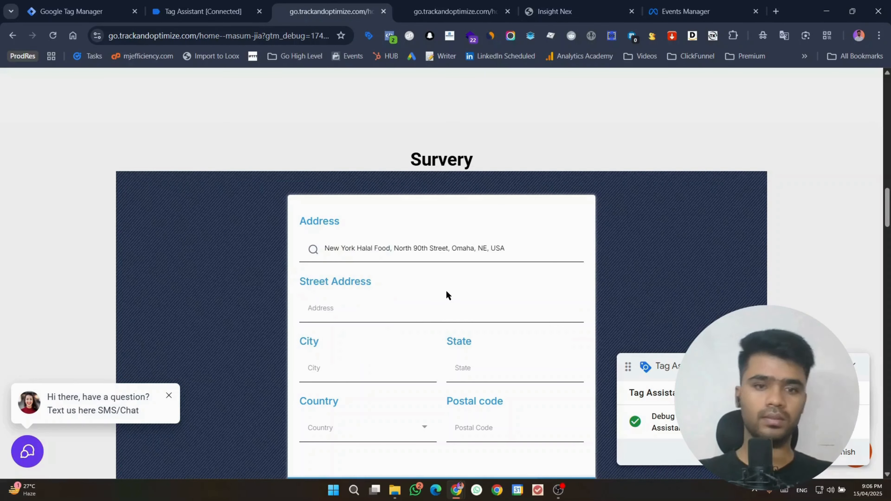
pyautogui.scroll(-3, 535, 375)
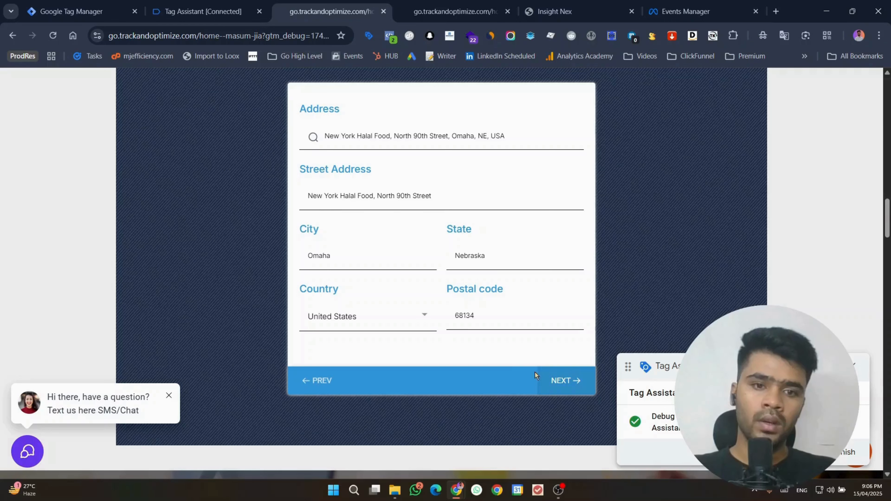
pyautogui.click(549, 378)
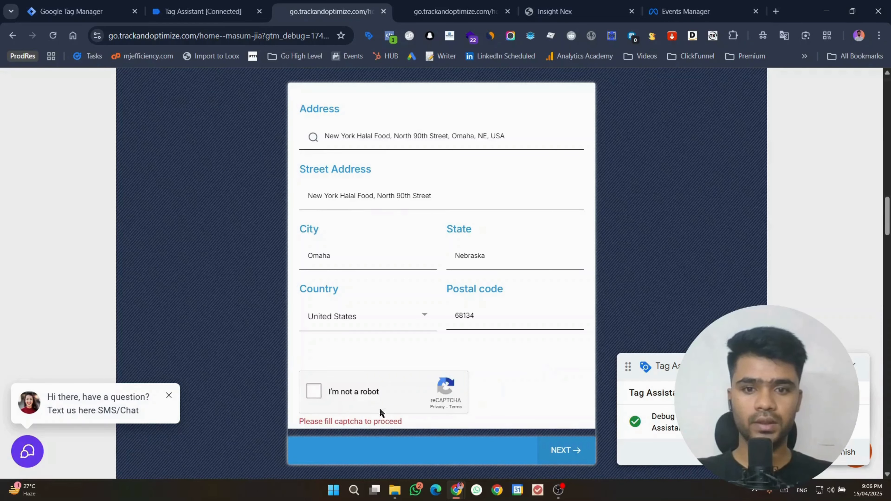
# Step: Pass the second reCAPTCHA by selecting the four traffic-light images
pyautogui.click(365, 388)
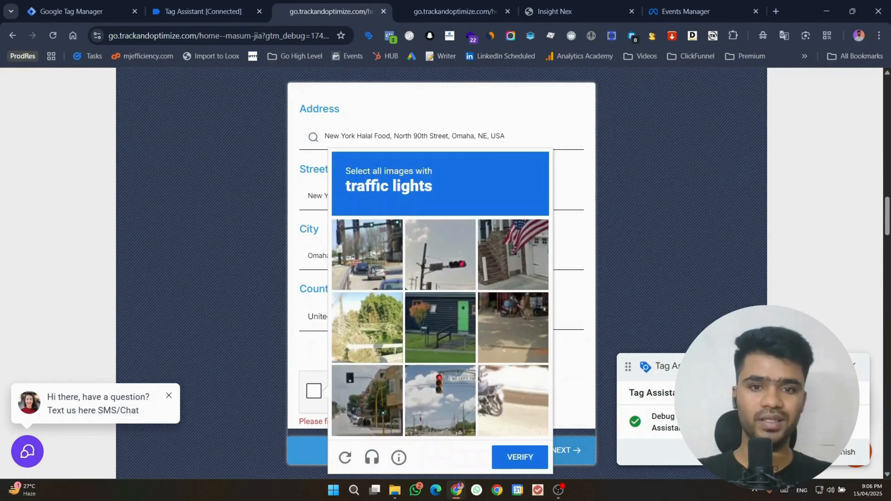
pyautogui.click(372, 270)
pyautogui.click(452, 269)
pyautogui.click(447, 390)
pyautogui.click(364, 410)
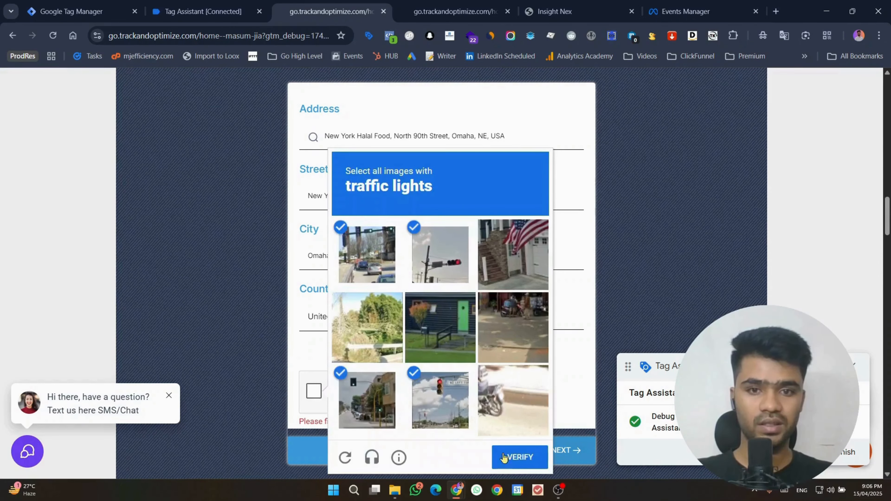
pyautogui.click(512, 461)
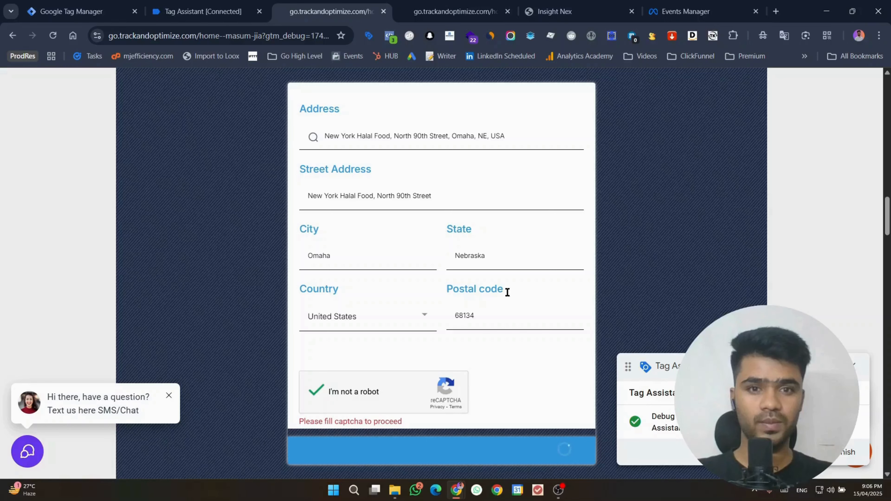
# Step: Autofill Organization, Website and Monetary (12345.00), then go to the next survey page
pyautogui.click(364, 145)
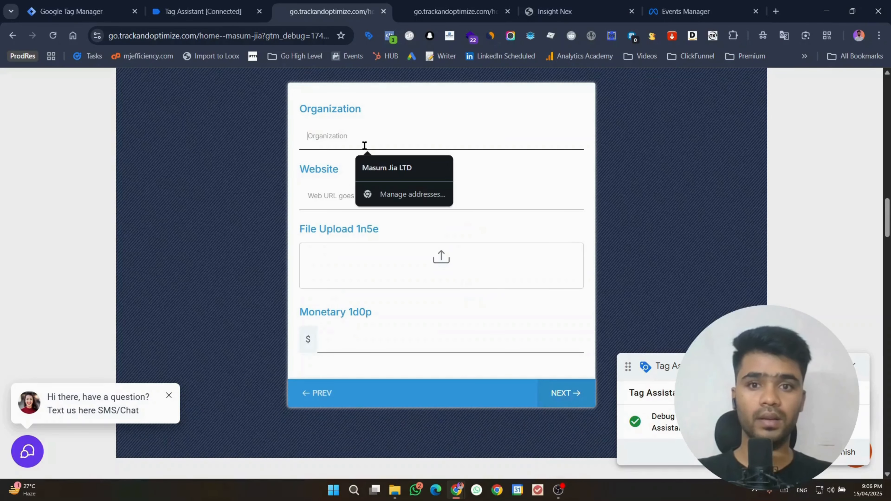
pyautogui.click(380, 167)
pyautogui.click(362, 195)
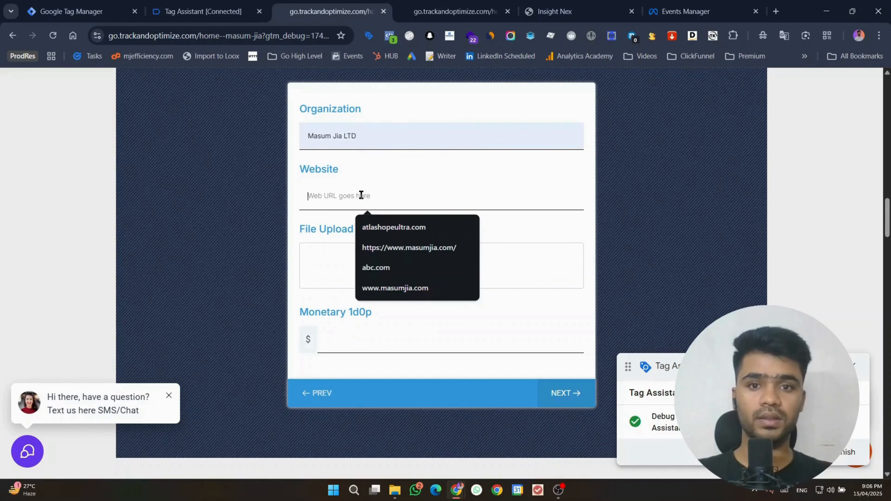
pyautogui.click(399, 248)
pyautogui.click(344, 336)
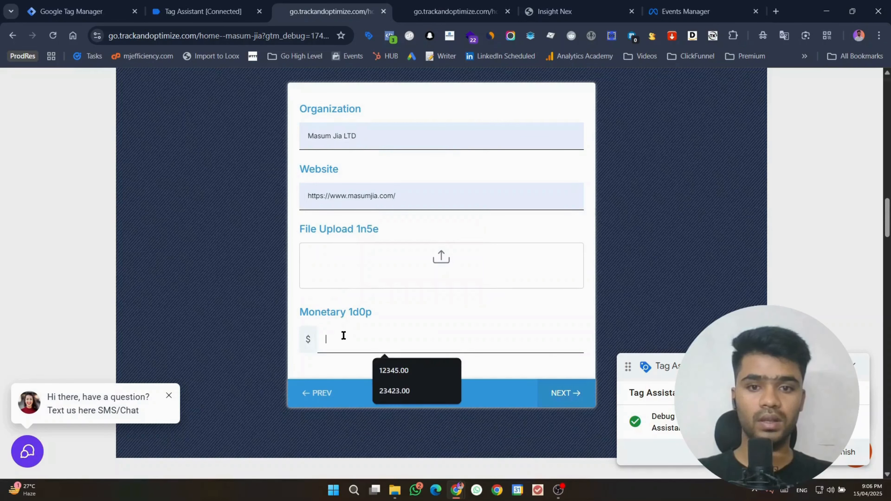
pyautogui.click(439, 377)
pyautogui.click(545, 389)
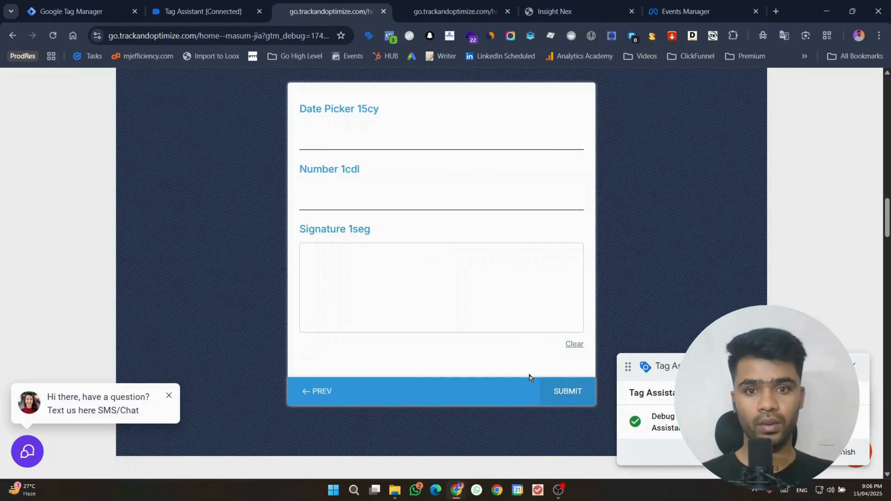
# Step: Set the Date Picker to 10 April 2025 and sign in the Signature box
pyautogui.scroll(1, 432, 272)
pyautogui.click(370, 189)
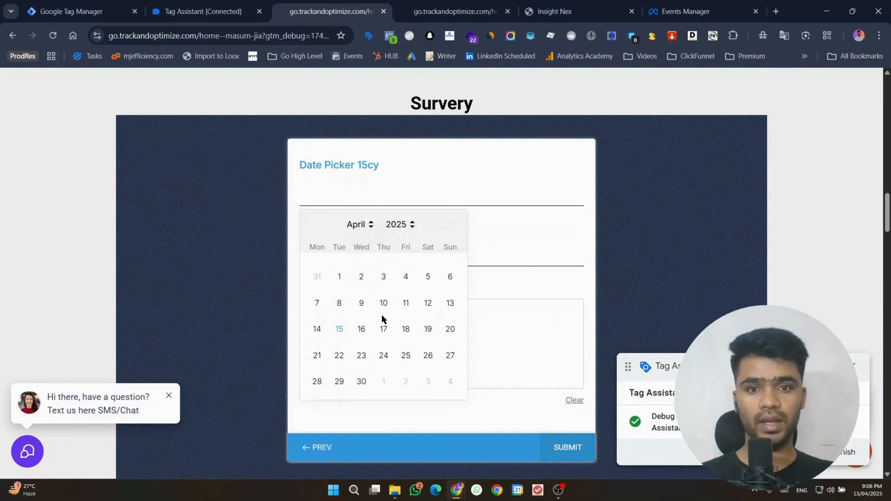
pyautogui.click(384, 304)
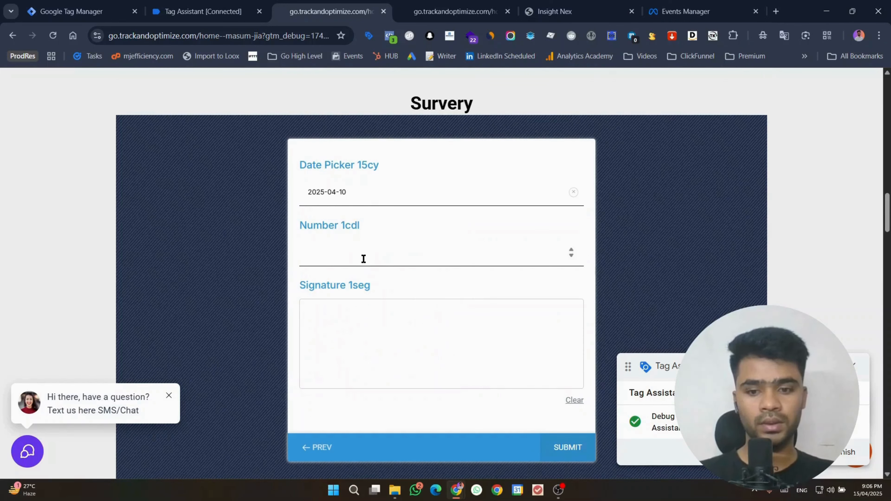
pyautogui.moveTo(360, 338); pyautogui.dragTo(524, 341)
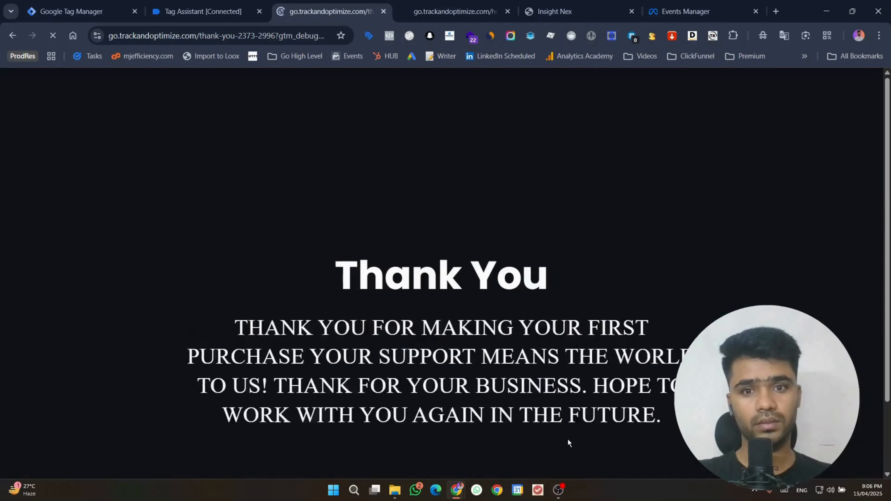
# Step: Open survey_completed event 10 in Tag Assistant and expand its API call payload
pyautogui.scroll(-3, 552, 159)
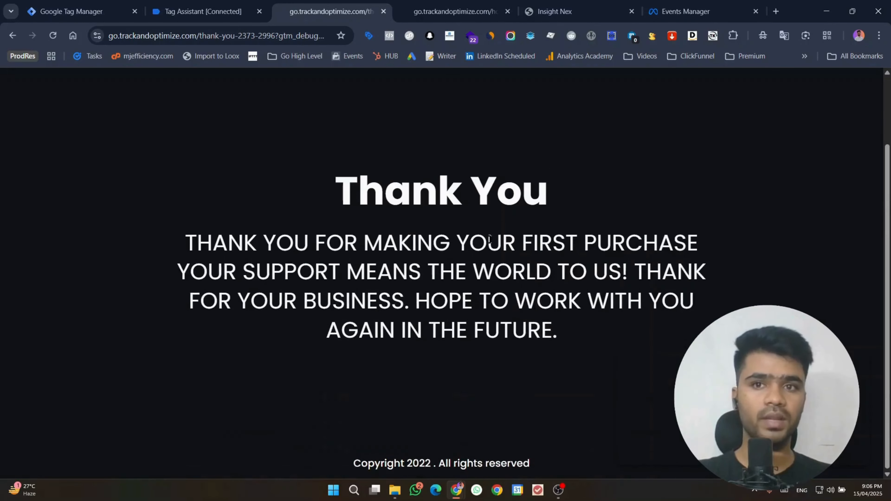
pyautogui.click(203, 12)
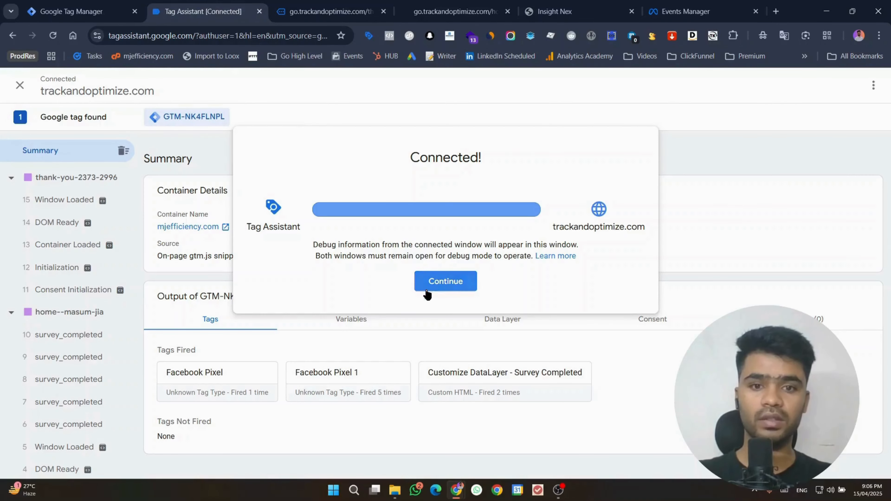
pyautogui.click(427, 280)
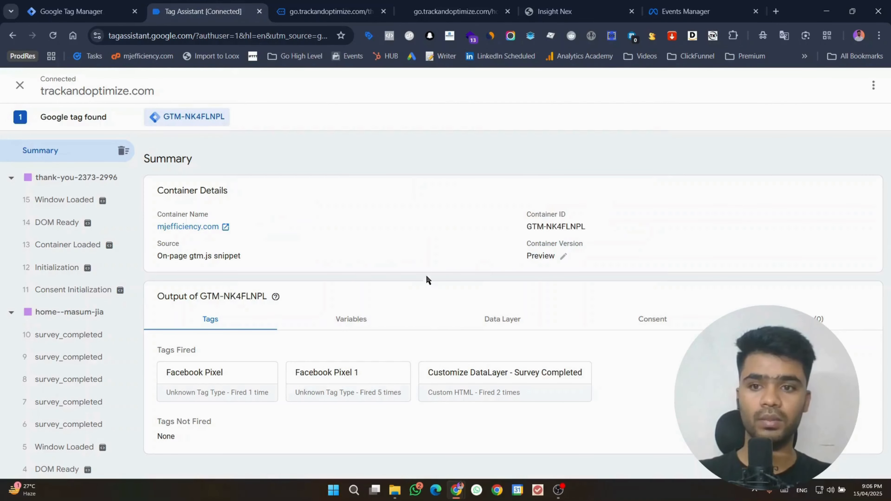
pyautogui.click(100, 334)
pyautogui.click(858, 222)
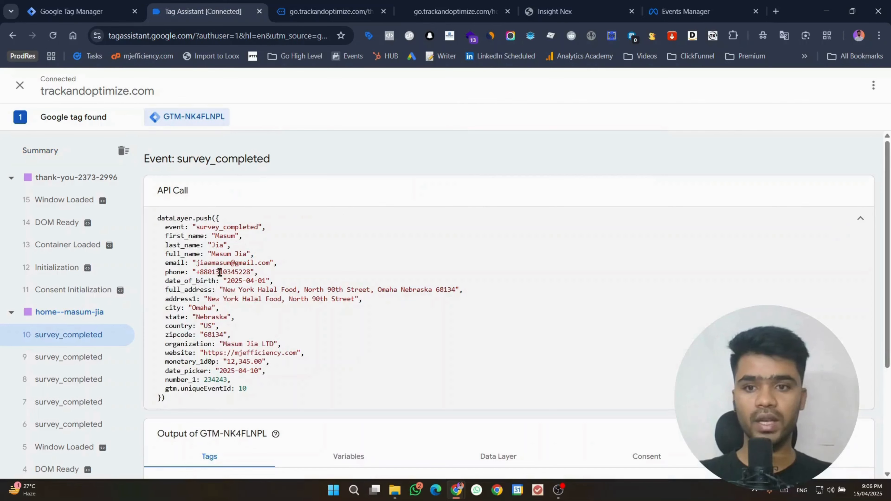
# Step: Step through survey_completed events 9 down to 6 and back to event 10
pyautogui.click(50, 365)
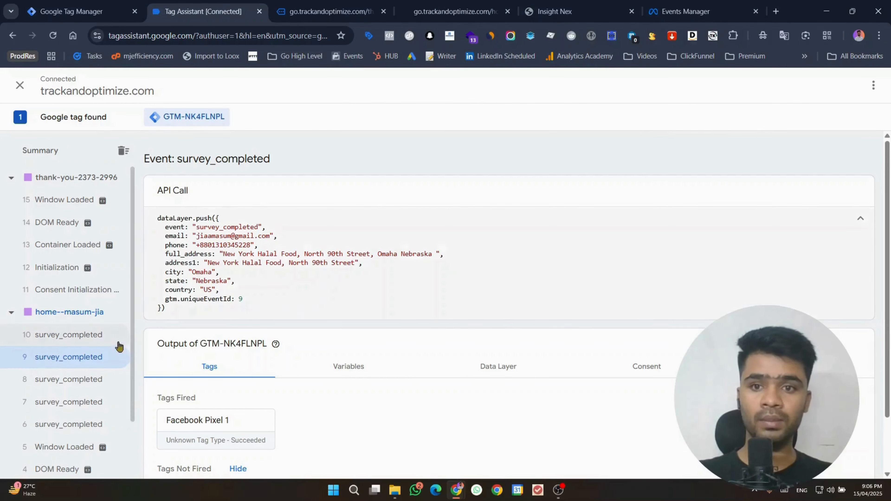
pyautogui.click(87, 379)
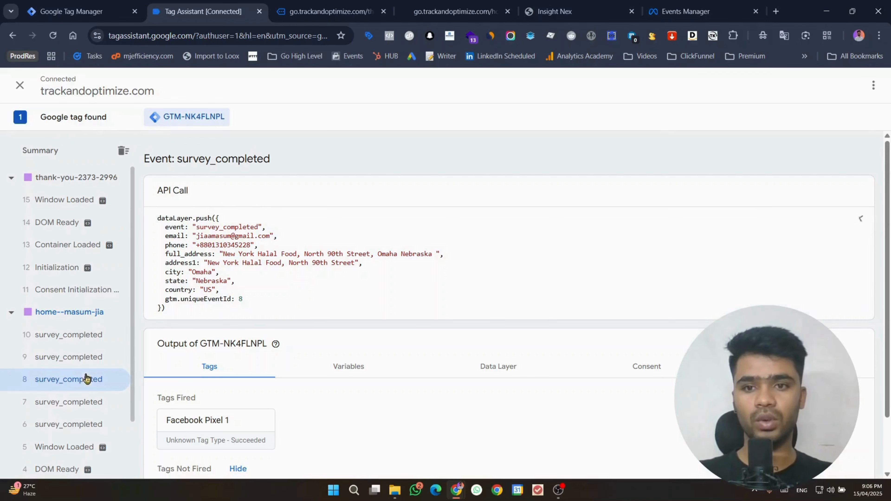
pyautogui.click(86, 401)
pyautogui.click(83, 425)
pyautogui.click(82, 401)
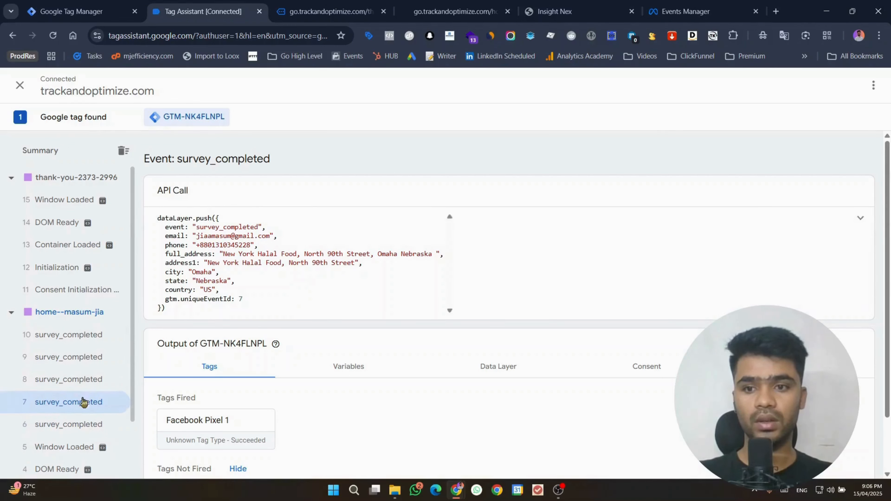
pyautogui.click(84, 378)
pyautogui.click(86, 356)
pyautogui.click(87, 337)
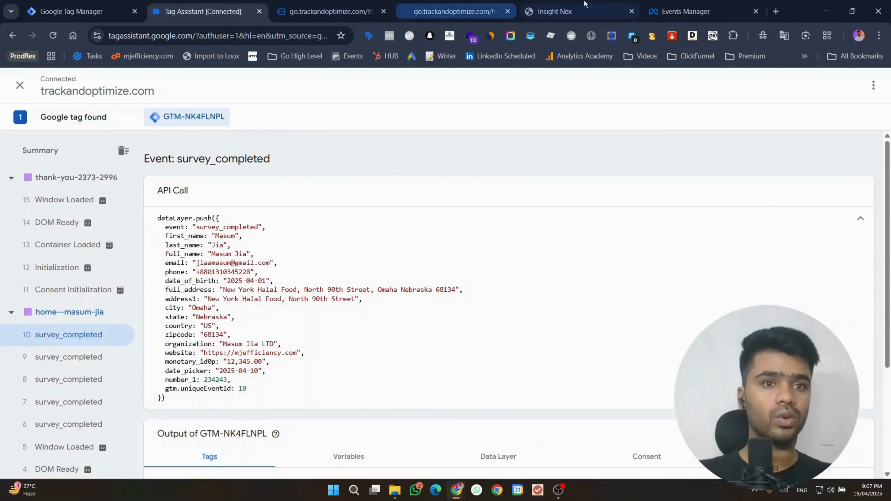
pyautogui.click(669, 8)
# Step: Uncheck Custom events in the '5 options selected' filter, keeping Standard events shown
pyautogui.scroll(-2, 495, 273)
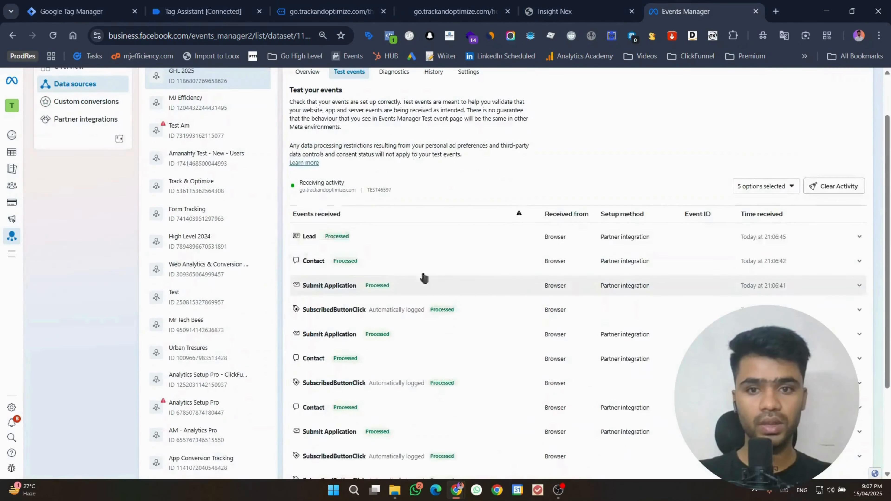
pyautogui.click(756, 188)
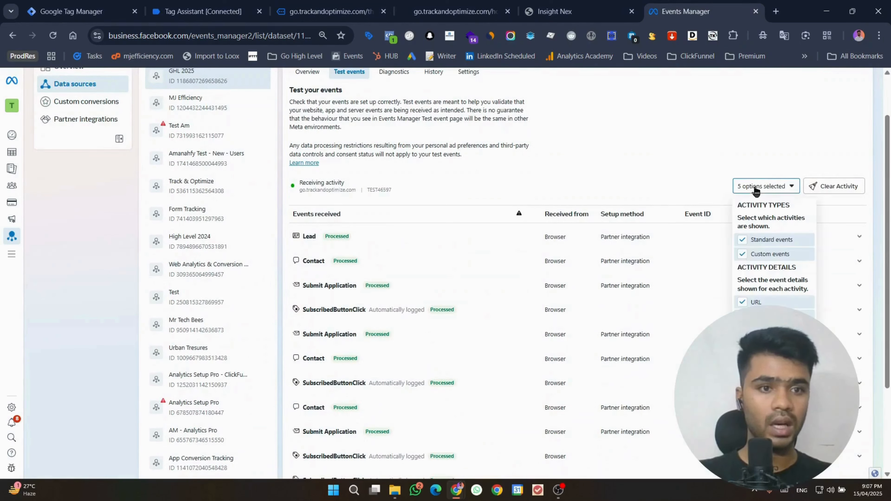
pyautogui.click(767, 254)
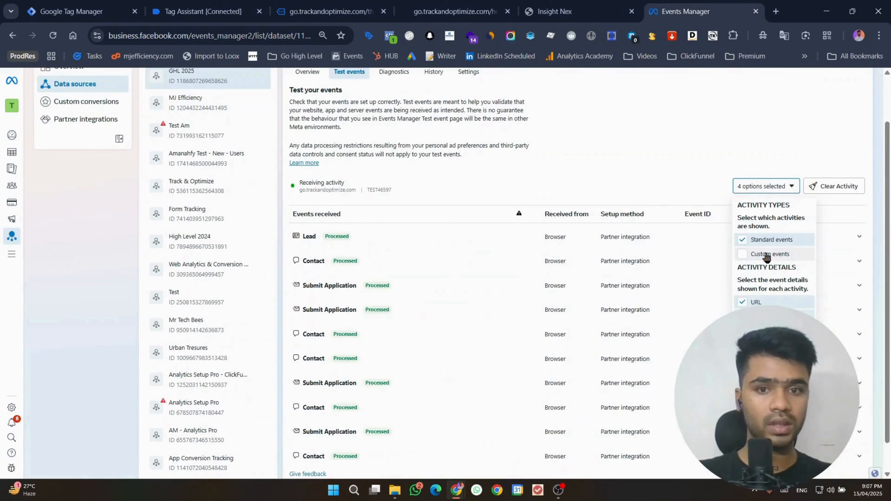
pyautogui.click(767, 242)
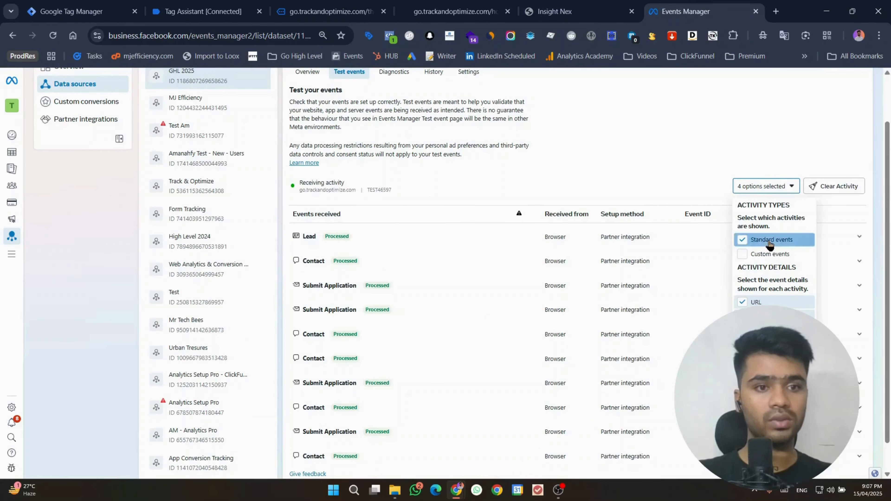
pyautogui.click(768, 241)
pyautogui.click(742, 190)
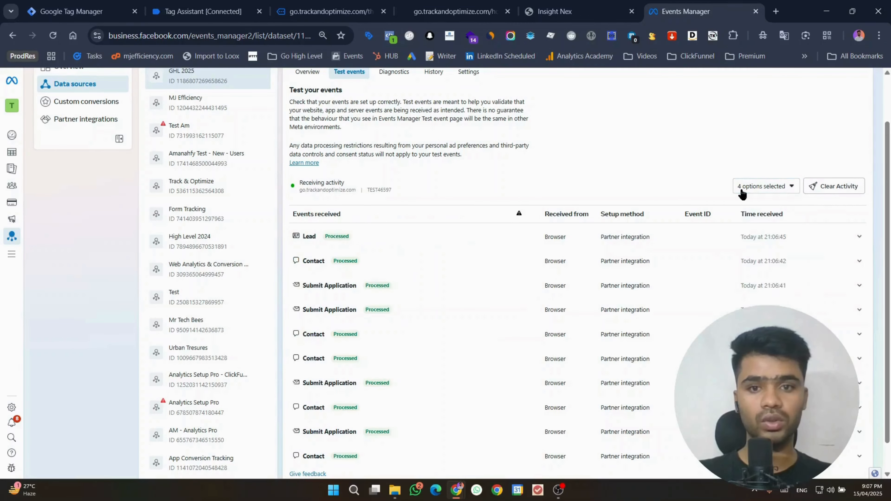
pyautogui.scroll(-2, 386, 325)
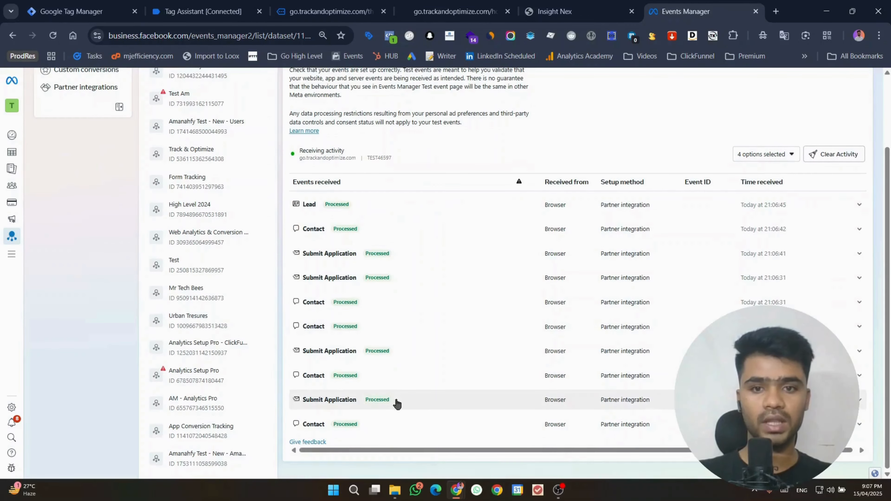
pyautogui.scroll(4, 395, 404)
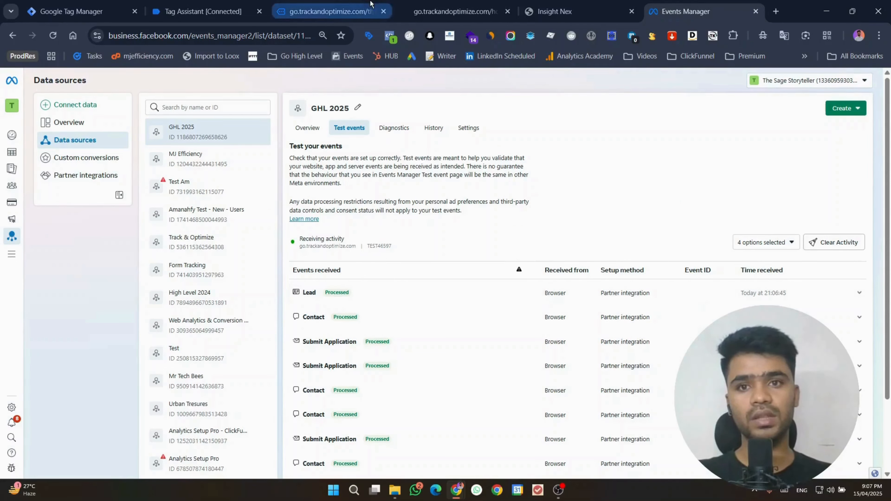
# Step: Compare the Lead pixel event on the thank-you page with the newest Lead test event
pyautogui.click(328, 11)
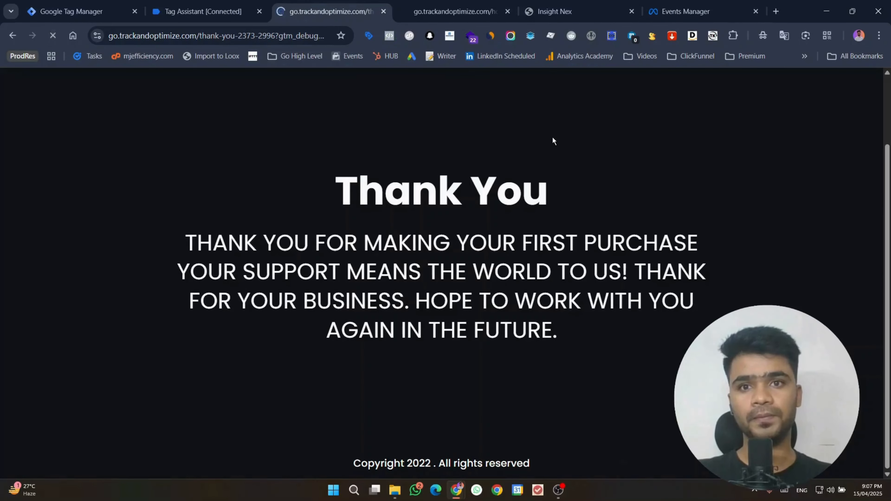
pyautogui.click(663, 4)
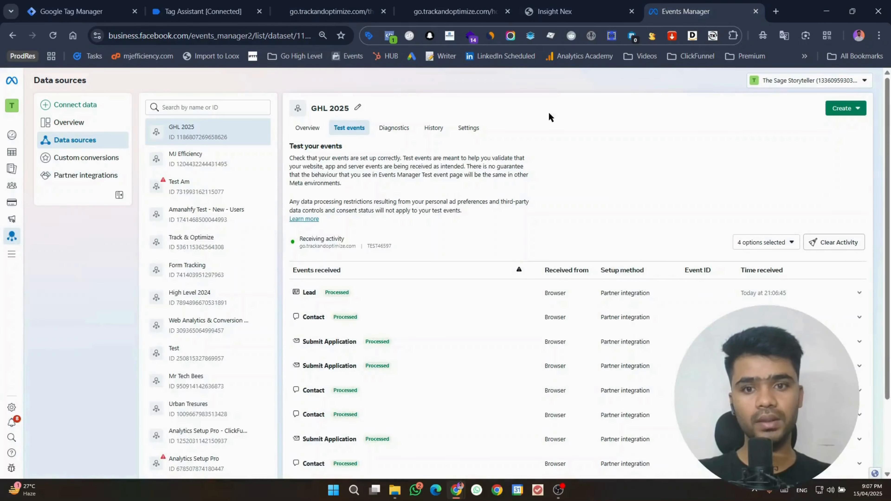
pyautogui.click(329, 4)
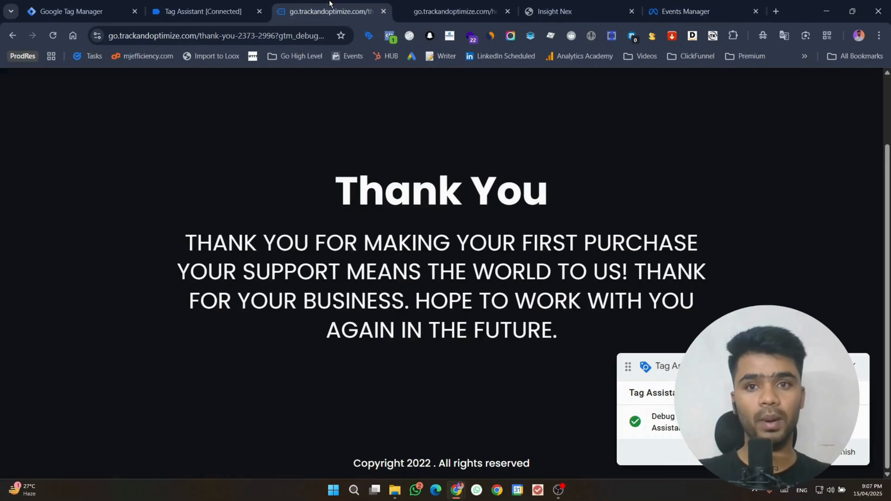
pyautogui.click(389, 36)
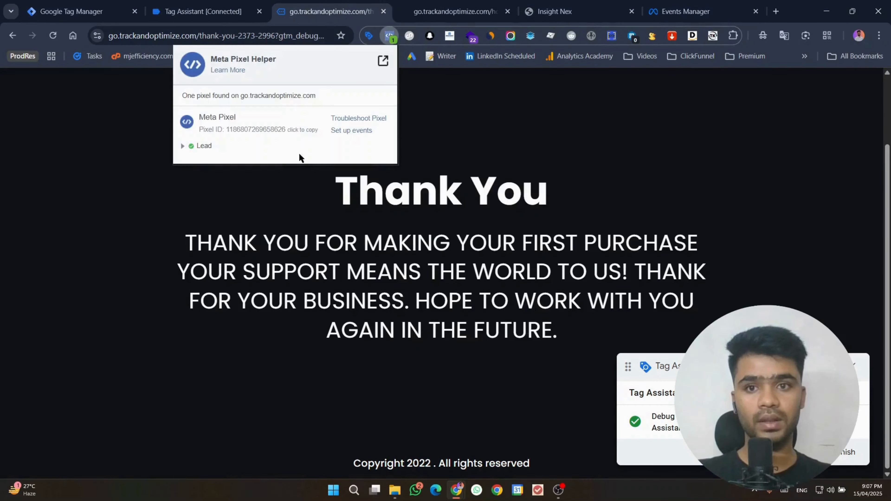
pyautogui.click(199, 147)
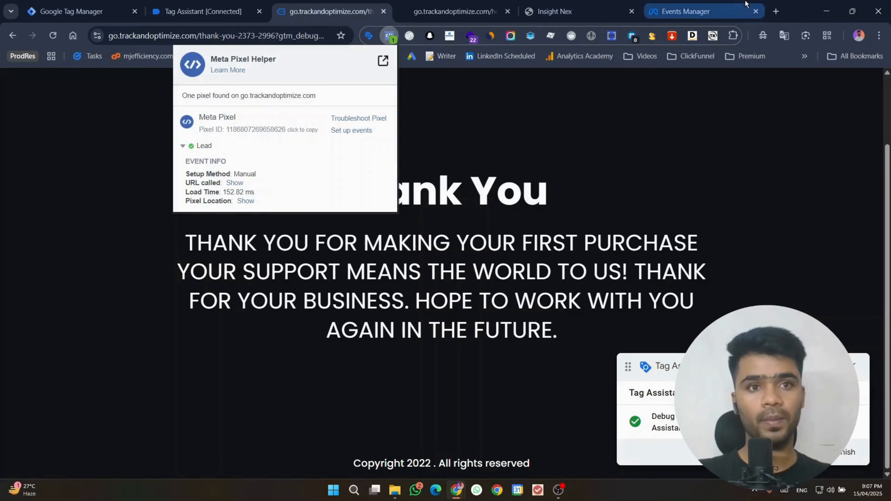
pyautogui.click(684, 11)
pyautogui.click(318, 294)
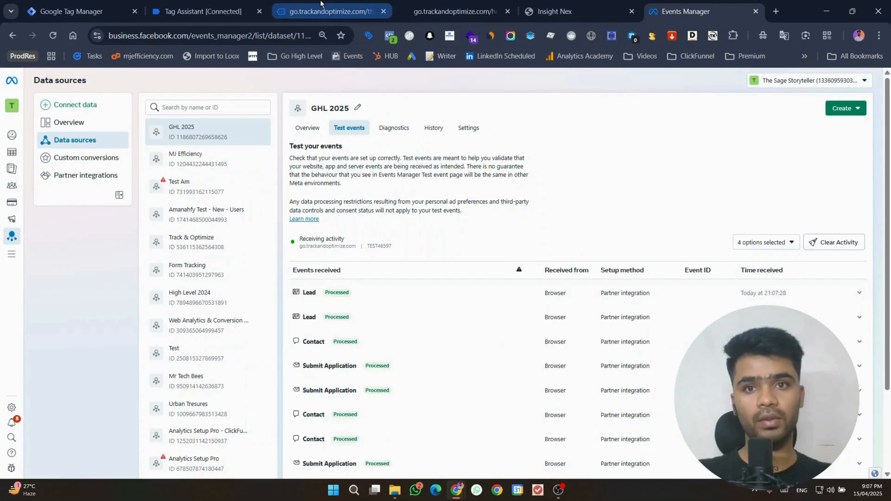
# Step: Reload the thank-you page and scroll through the newly received test events
pyautogui.click(328, 11)
pyautogui.click(60, 30)
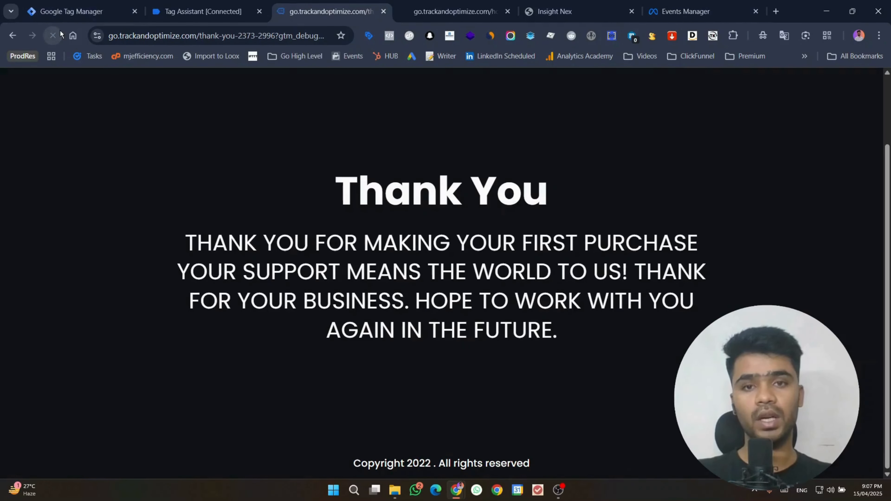
pyautogui.click(746, 5)
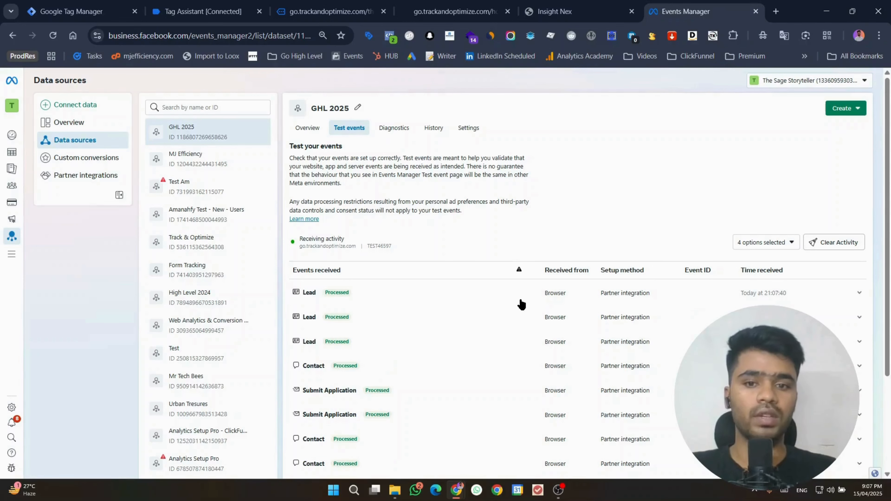
pyautogui.scroll(-3, 461, 341)
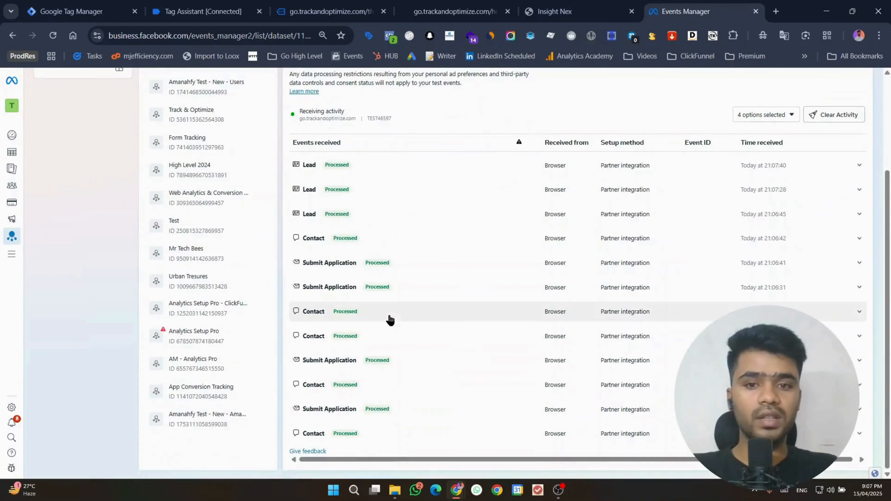
# Step: Check survey_completed events 6–10 for Facebook Pixel 1, then open the survey_completed trigger in GTM
pyautogui.click(231, 3)
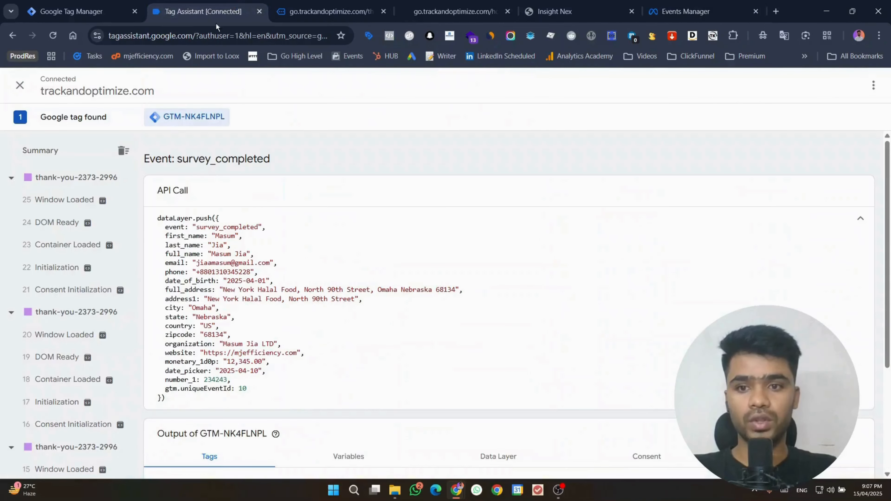
pyautogui.scroll(-3, 89, 352)
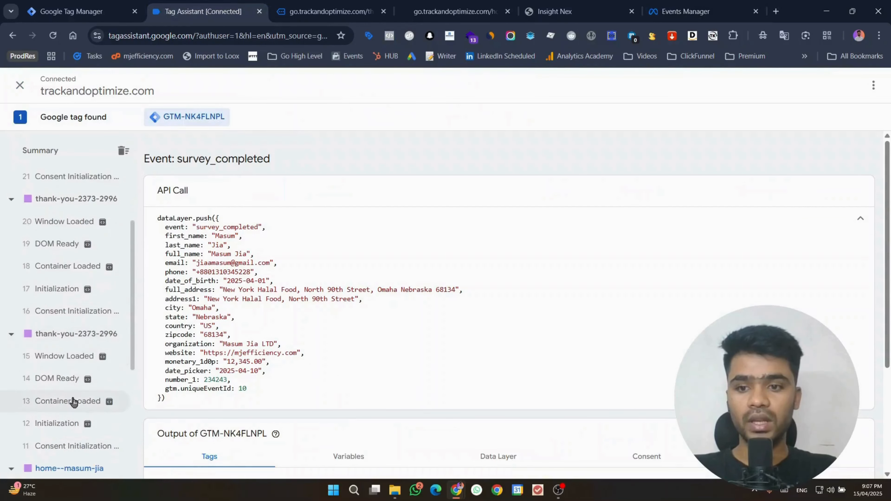
pyautogui.scroll(-5, 73, 401)
pyautogui.click(72, 356)
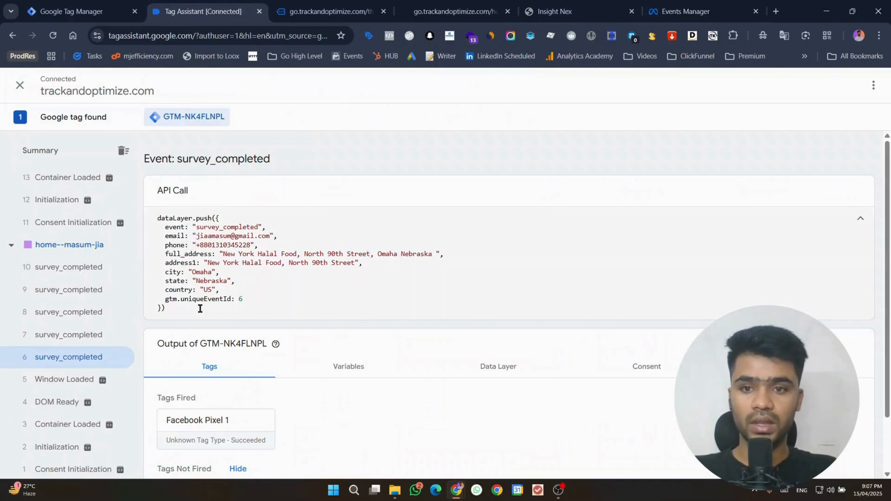
pyautogui.click(63, 266)
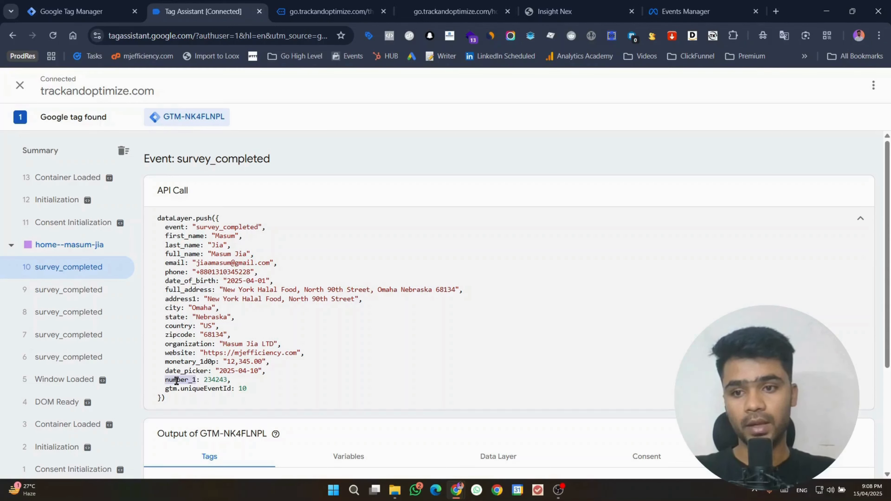
pyautogui.click(24, 290)
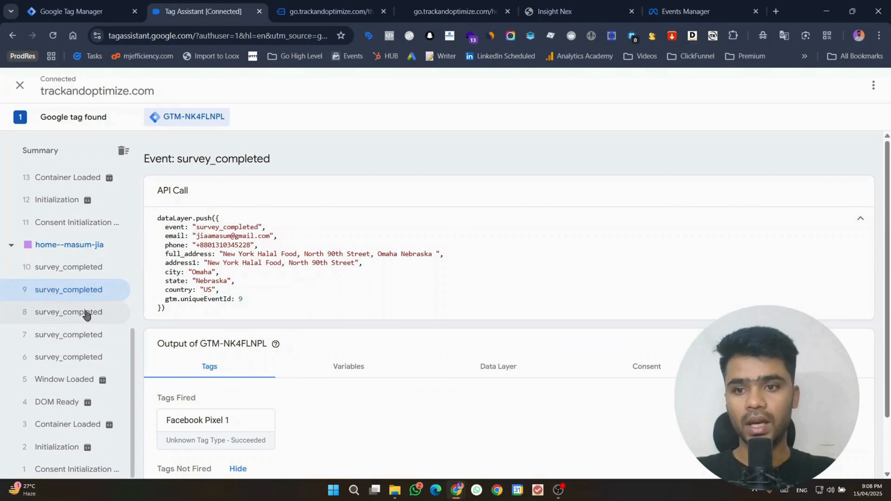
pyautogui.click(86, 312)
pyautogui.click(84, 335)
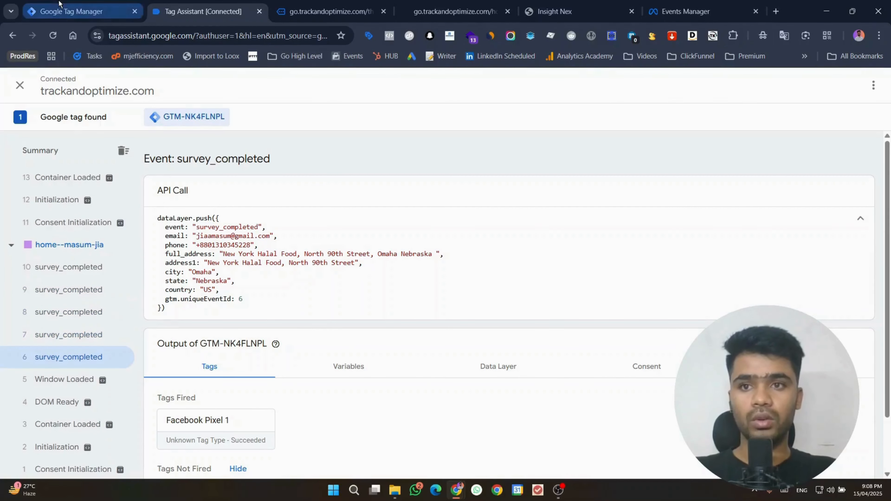
pyautogui.click(70, 11)
pyautogui.click(555, 255)
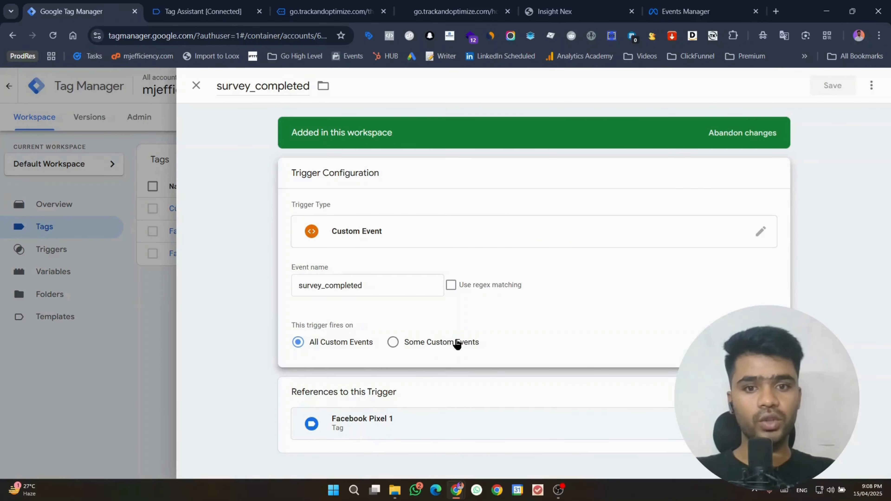
# Step: Set survey_completed to Some Custom Events, browse built-in variables for a data layer variable, then discard the edits
pyautogui.click(452, 344)
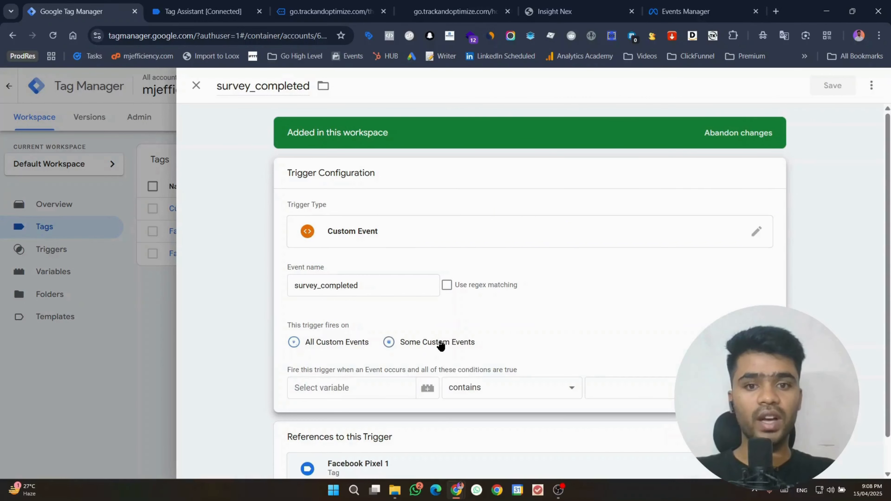
pyautogui.click(369, 385)
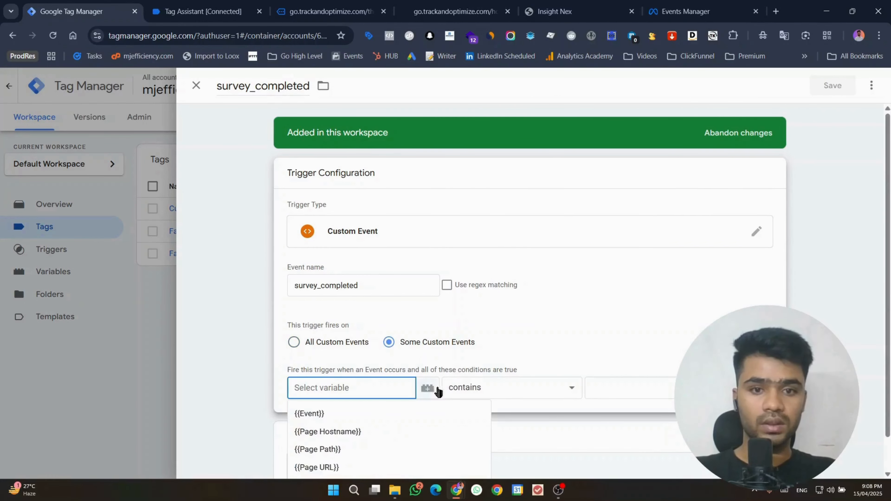
pyautogui.click(427, 388)
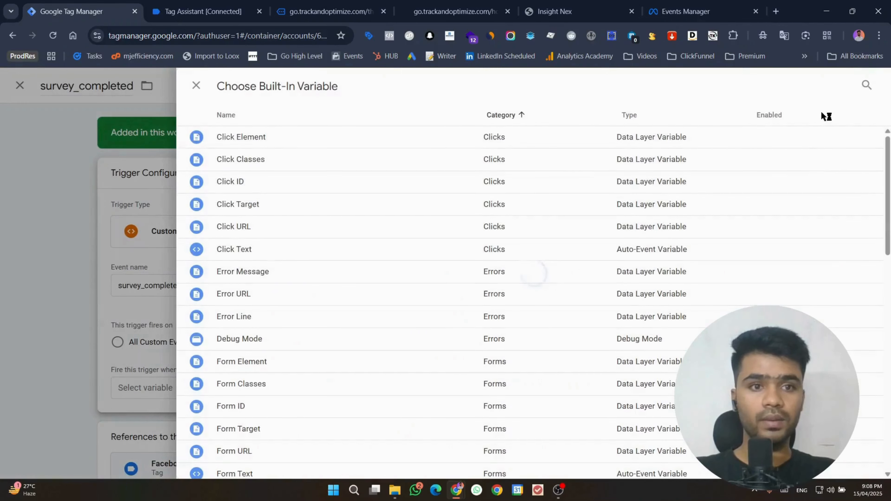
pyautogui.scroll(-15, 655, 175)
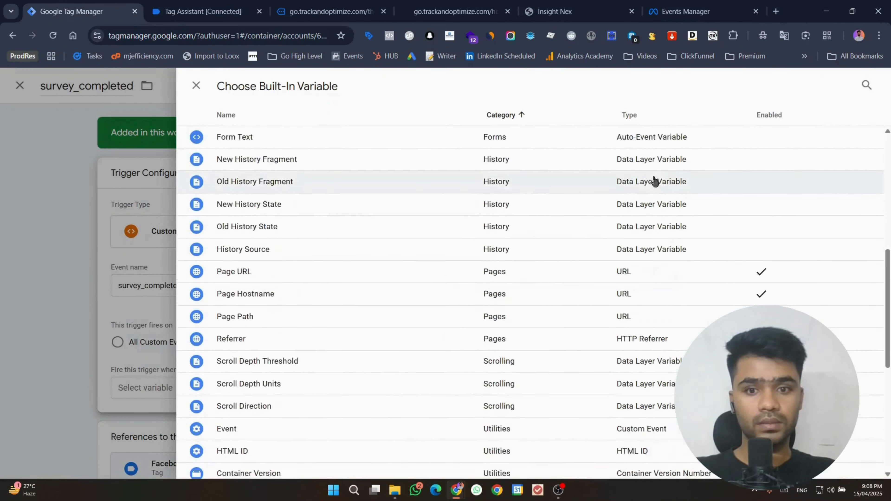
pyautogui.scroll(15, 334, 333)
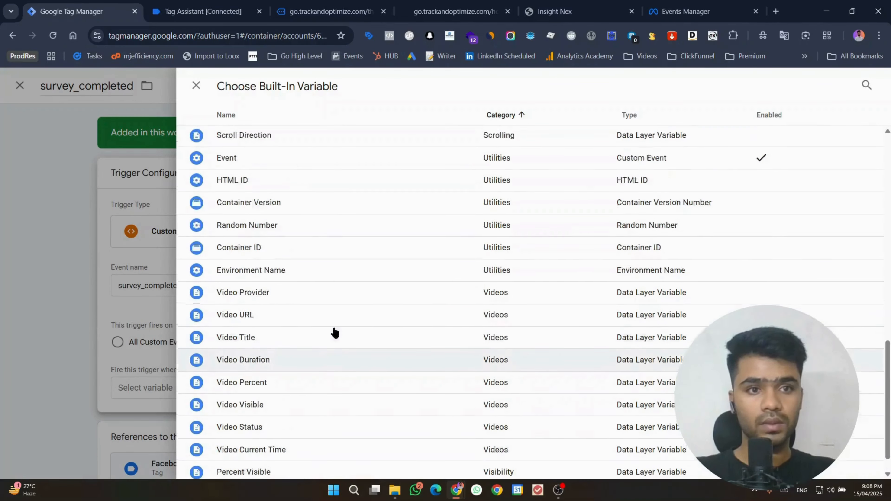
pyautogui.click(196, 86)
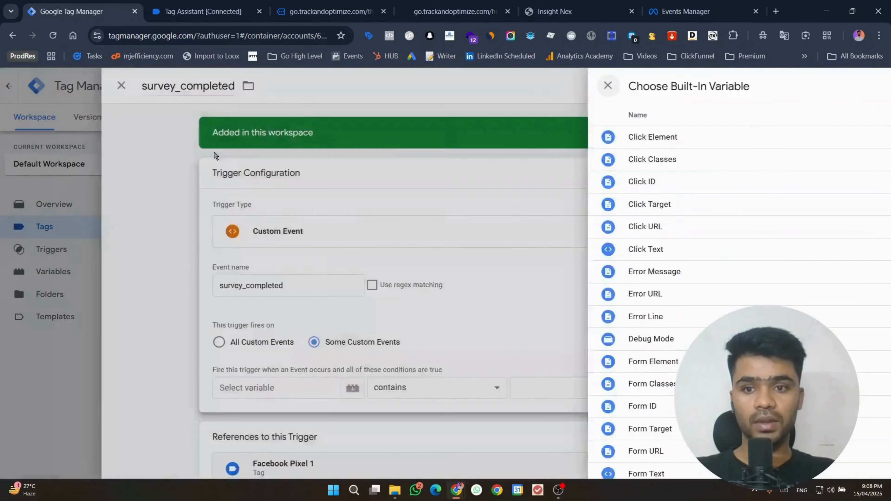
pyautogui.click(425, 388)
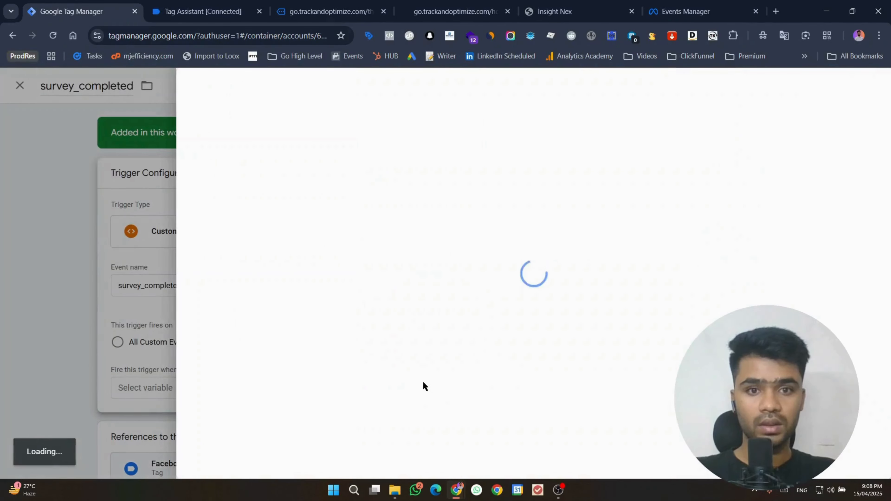
pyautogui.click(866, 86)
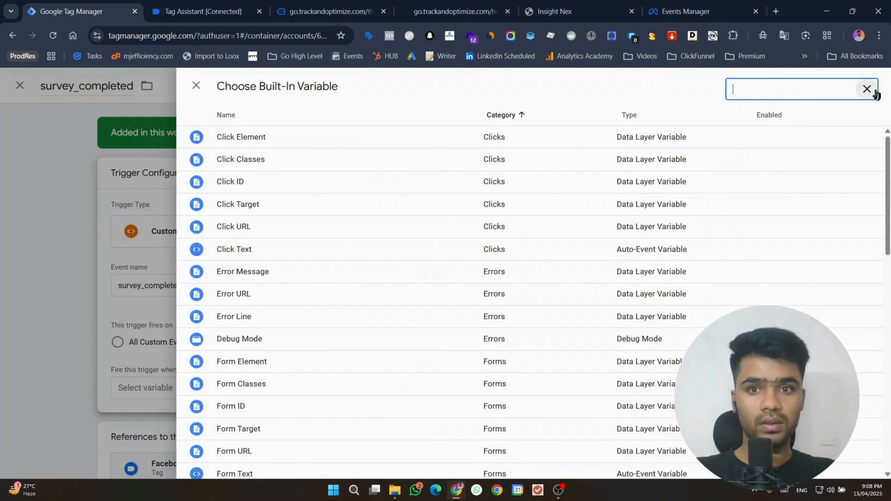
pyautogui.click(196, 86)
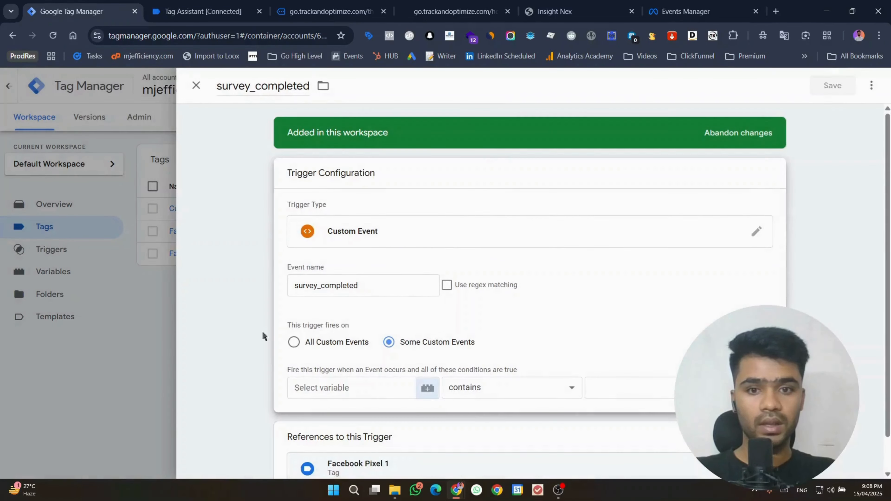
pyautogui.click(196, 88)
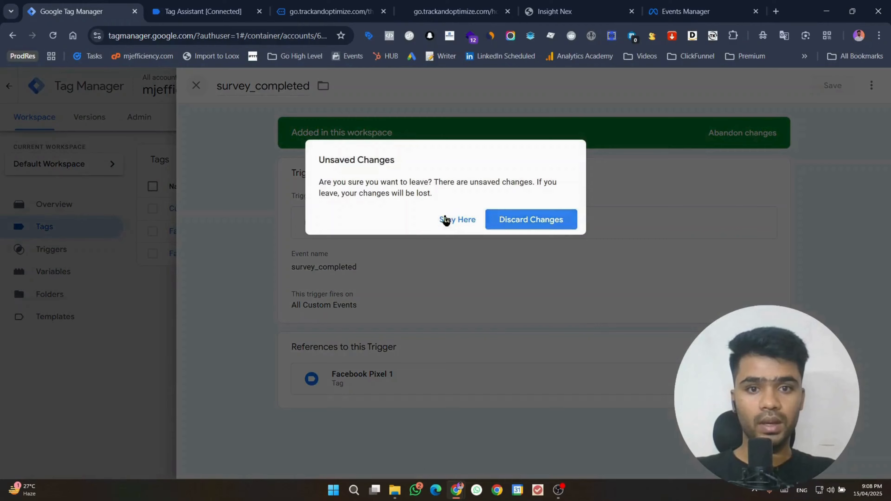
pyautogui.click(519, 220)
# Step: Reopen the survey_completed trigger, search built-in variables for 'datala', then discard the unsaved changes
pyautogui.click(72, 277)
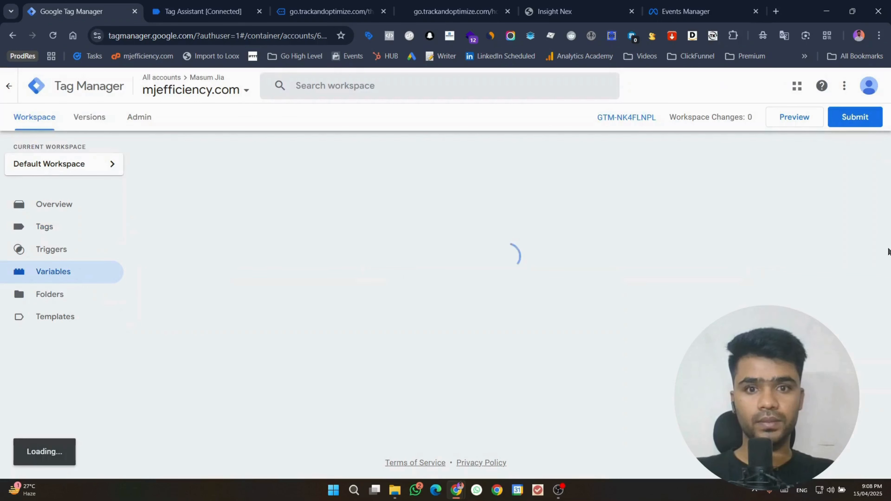
pyautogui.click(57, 247)
pyautogui.click(54, 234)
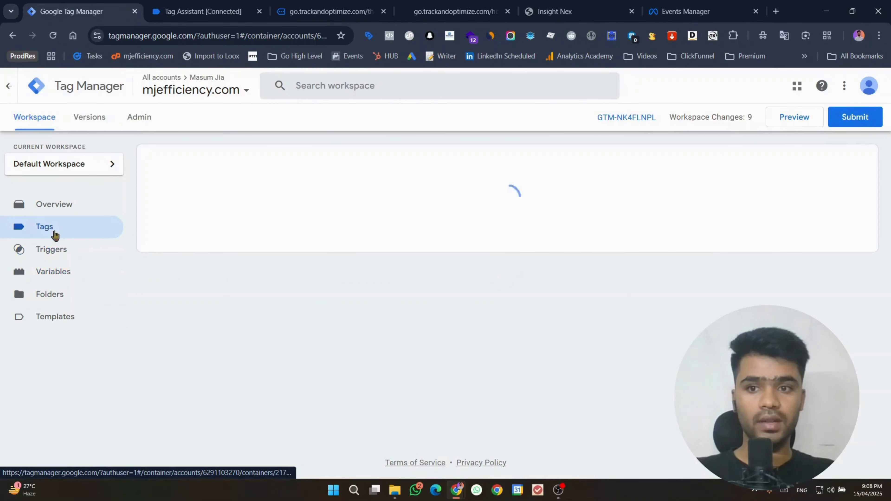
pyautogui.click(54, 252)
pyautogui.click(51, 231)
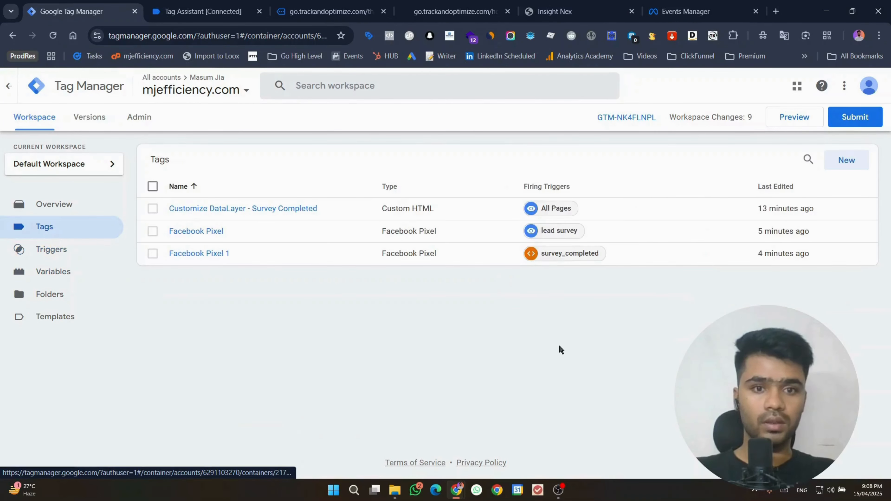
pyautogui.click(562, 262)
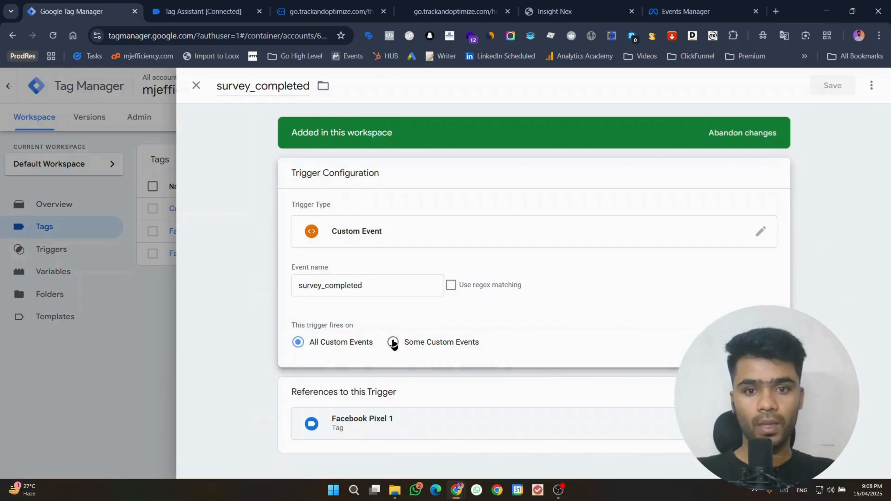
pyautogui.click(393, 342)
pyautogui.click(423, 388)
pyautogui.click(424, 392)
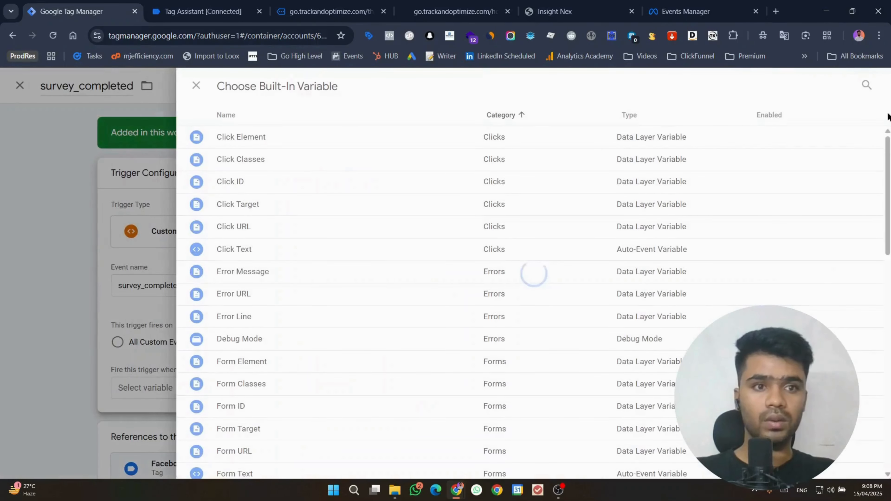
pyautogui.click(865, 85)
pyautogui.write('data')
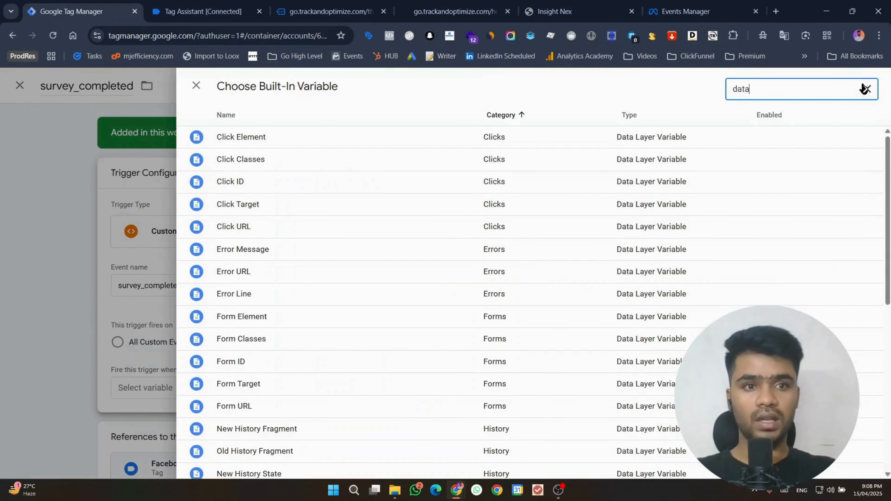
pyautogui.write('lay')
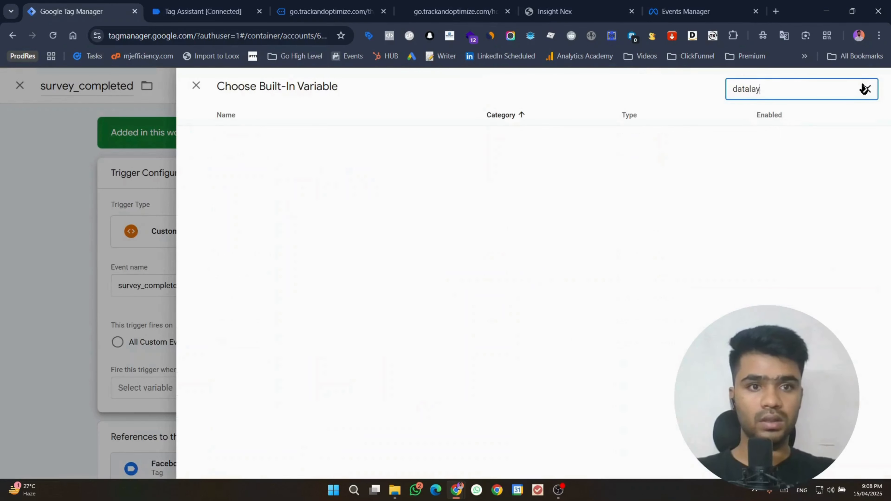
pyautogui.press('BackSpace')
pyautogui.press('BackSpace')
pyautogui.press('BackSpace')
pyautogui.press('BackSpace')
pyautogui.press('BackSpace')
pyautogui.press('BackSpace')
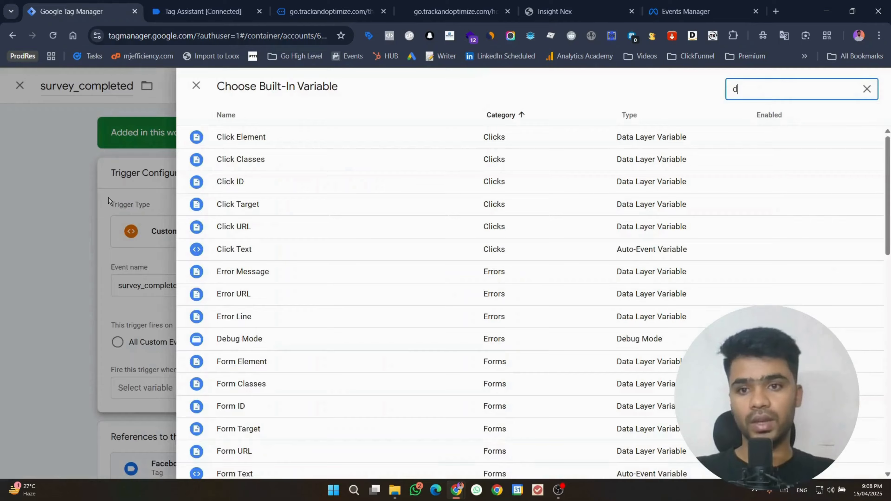
pyautogui.press('Escape')
pyautogui.press('Escape')
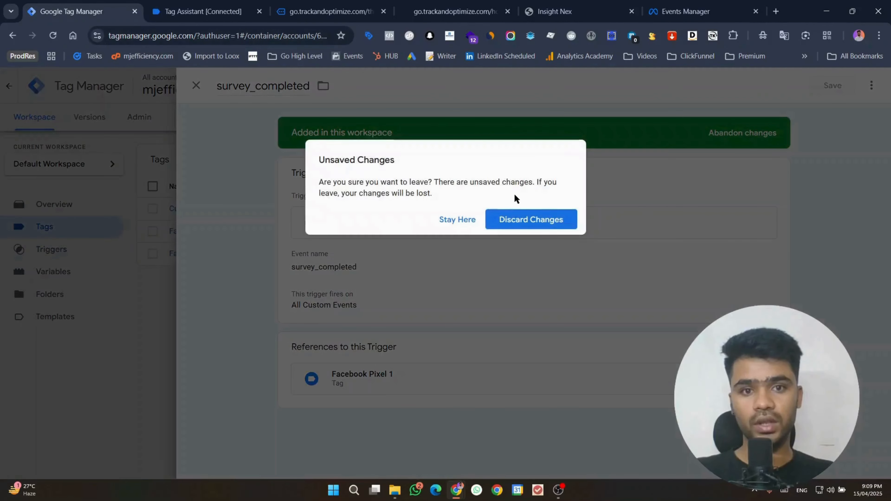
pyautogui.click(519, 219)
# Step: Start a new user-defined variable on the Variables page, checking the variable-type help
pyautogui.click(53, 250)
pyautogui.click(72, 271)
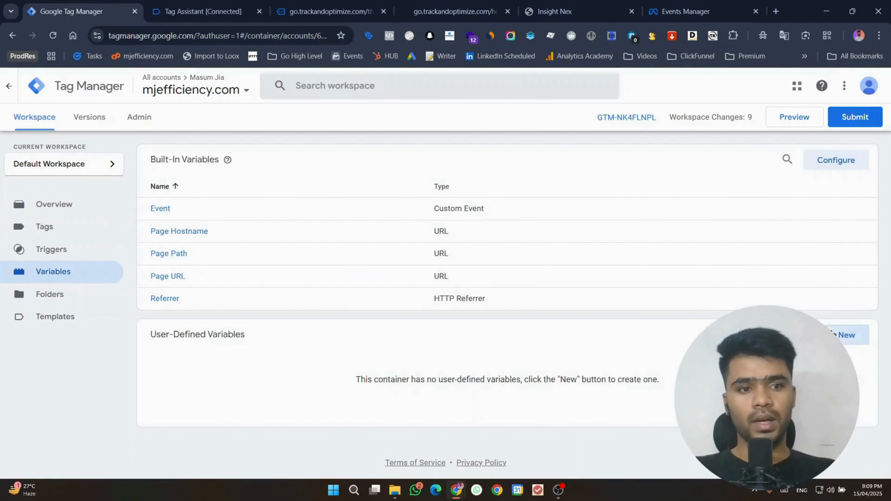
pyautogui.click(846, 334)
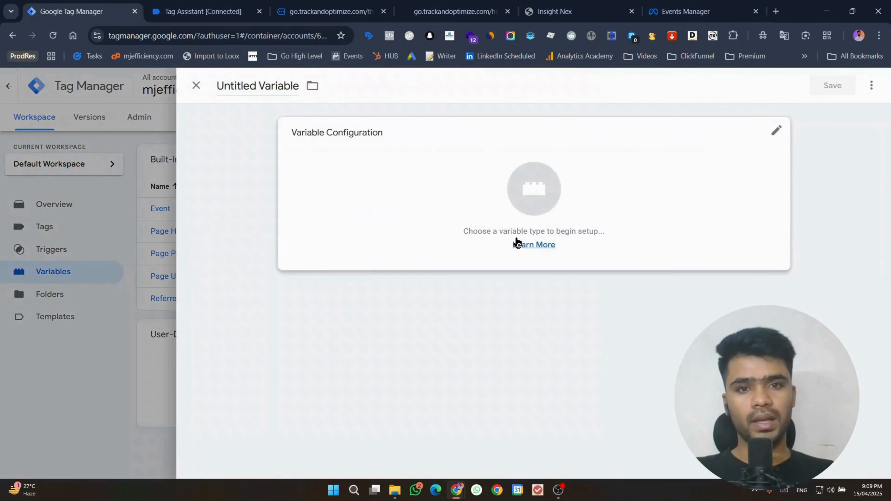
pyautogui.click(517, 243)
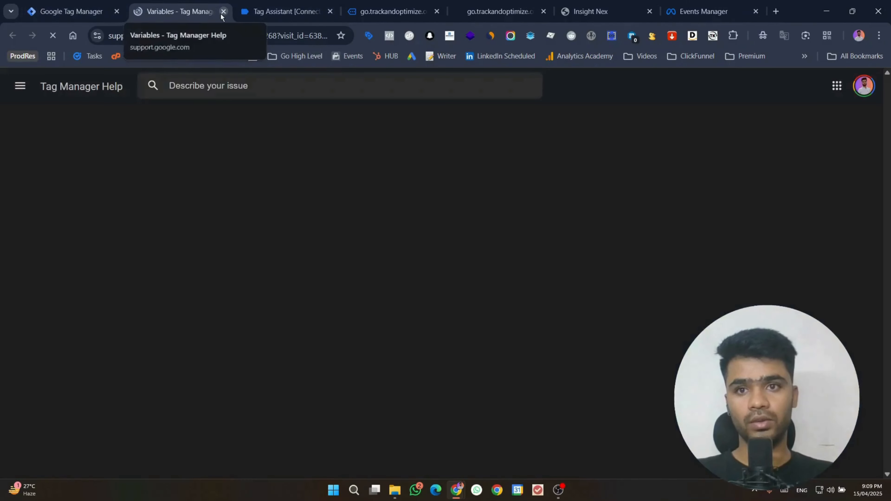
pyautogui.click(223, 11)
# Step: Make it a Data Layer Variable with name number_1, title it number_1, and save
pyautogui.click(369, 181)
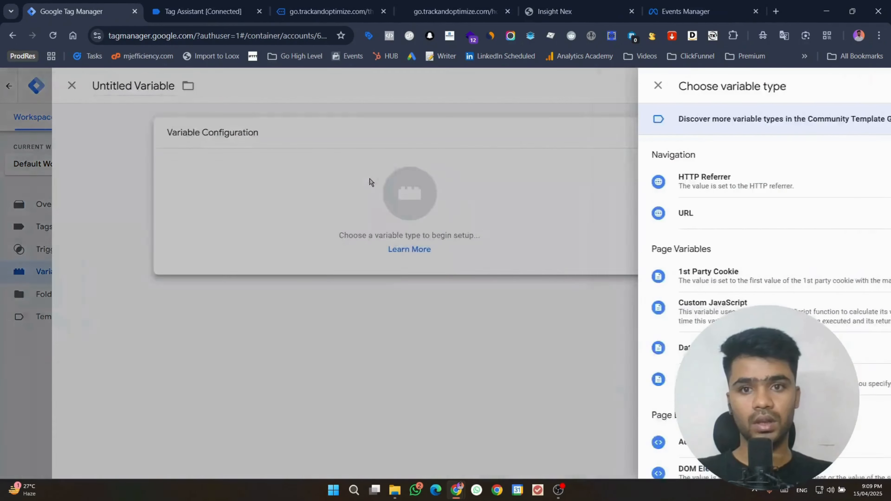
pyautogui.scroll(-1, 747, 260)
pyautogui.click(606, 296)
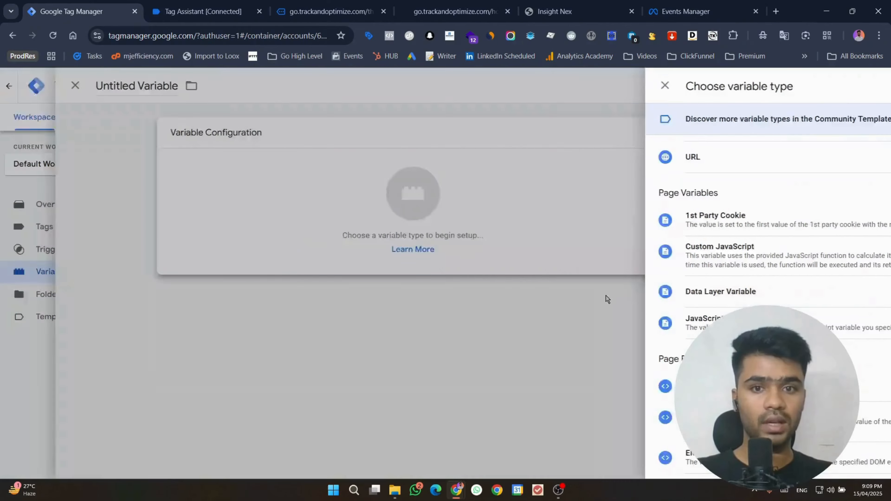
pyautogui.click(333, 246)
pyautogui.write('number_1')
pyautogui.doubleClick(259, 87)
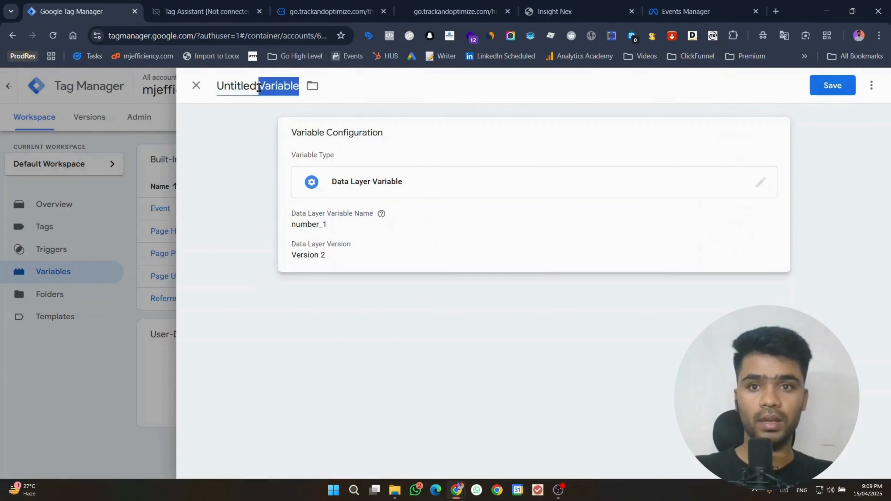
pyautogui.moveTo(259, 87); pyautogui.dragTo(215, 87)
pyautogui.write('number_1')
pyautogui.click(841, 94)
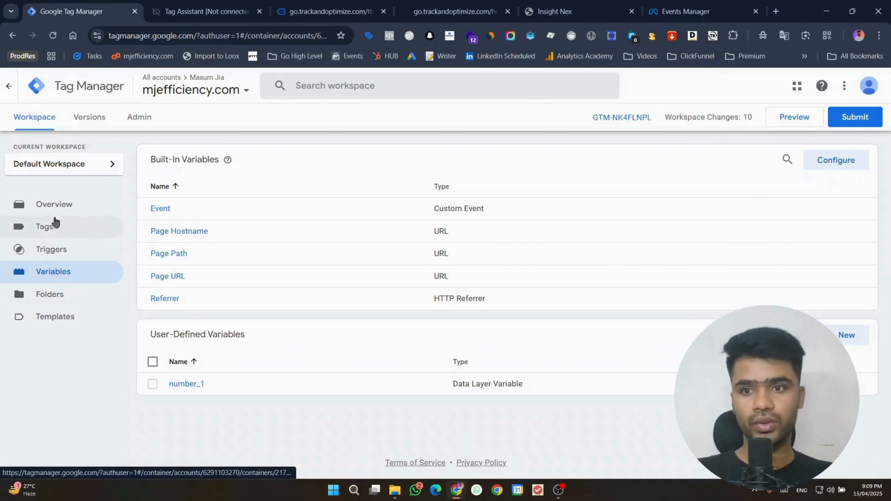
# Step: Edit the survey_completed trigger to fire on Some Custom Events with a {{number_1}} condition
pyautogui.click(51, 228)
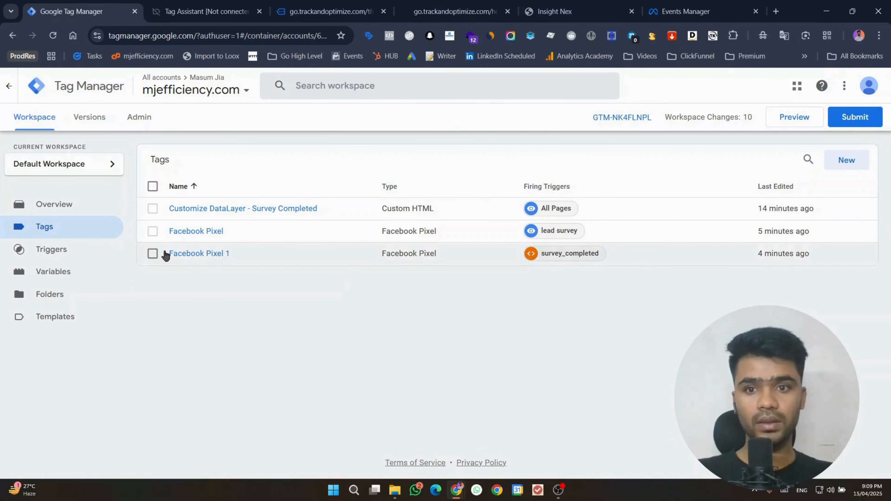
pyautogui.click(535, 255)
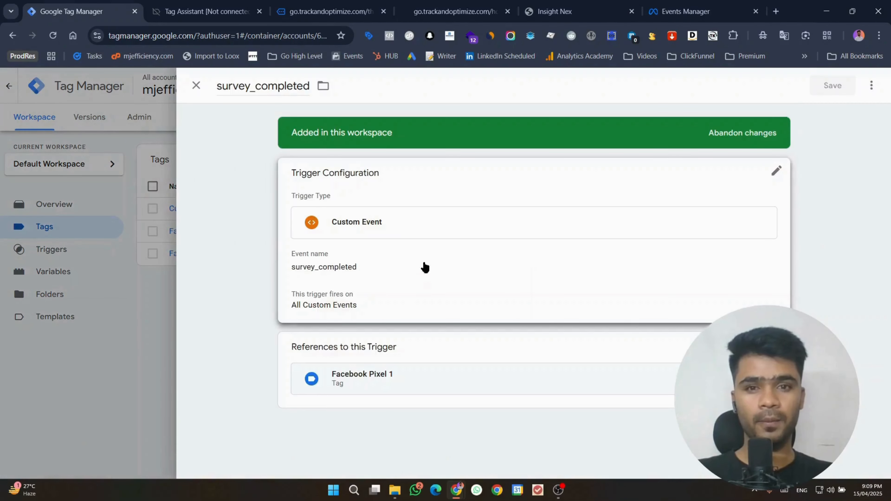
pyautogui.click(414, 285)
pyautogui.click(412, 344)
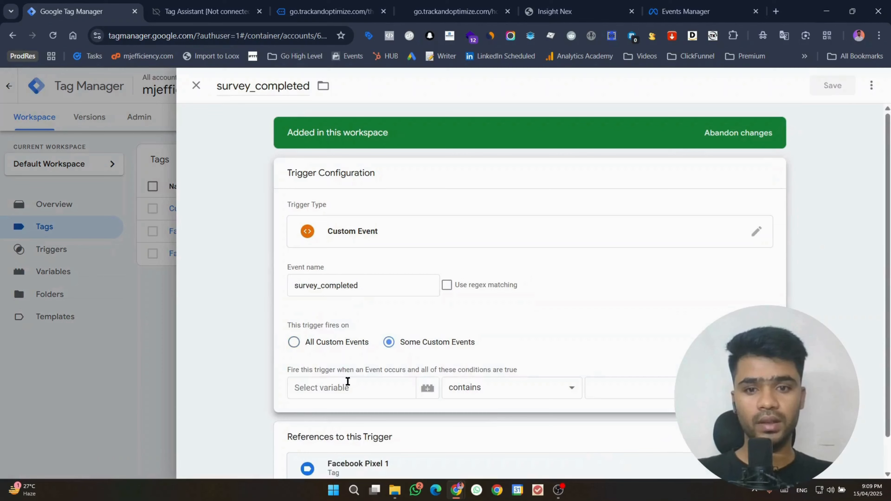
pyautogui.click(417, 387)
pyautogui.scroll(-1, 424, 351)
pyautogui.click(363, 342)
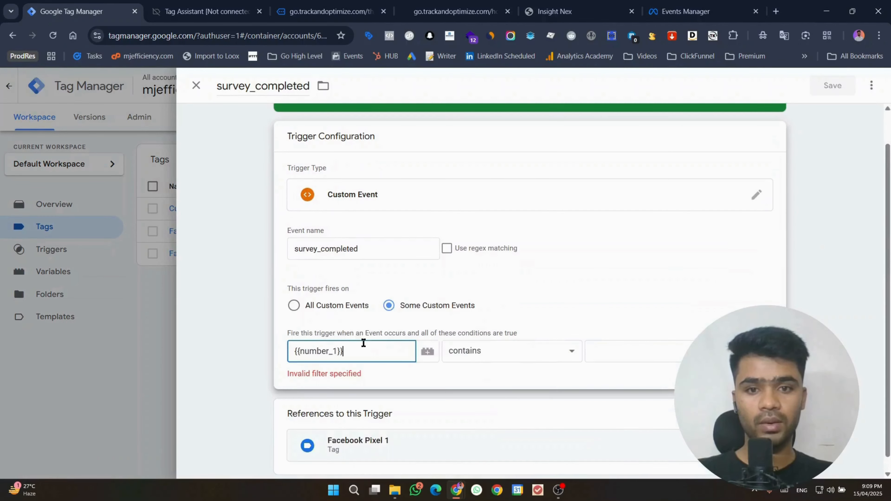
pyautogui.click(548, 354)
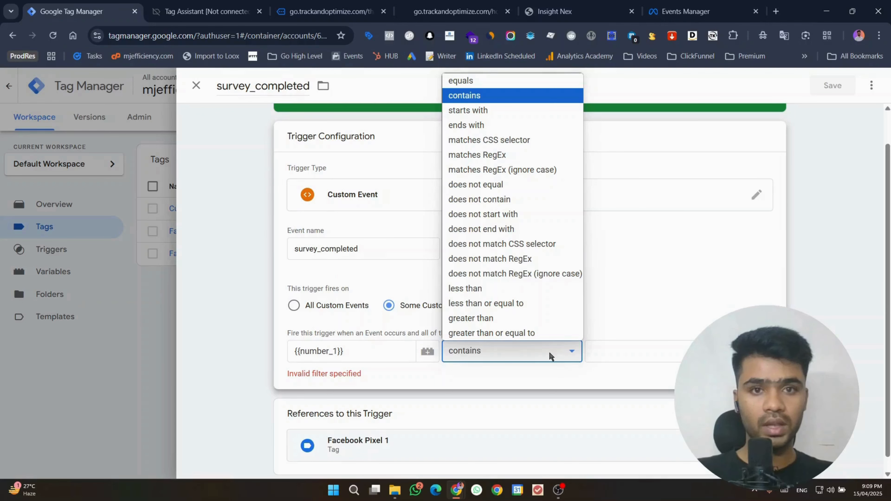
pyautogui.click(549, 351)
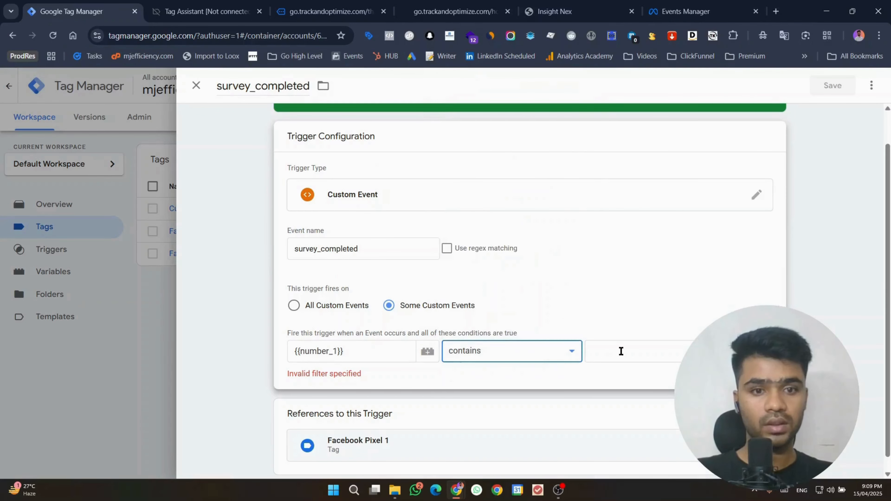
pyautogui.click(620, 350)
# Step: Check the latest survey_completed event's data in Tag Assistant, then return to the trigger editor
pyautogui.click(277, 11)
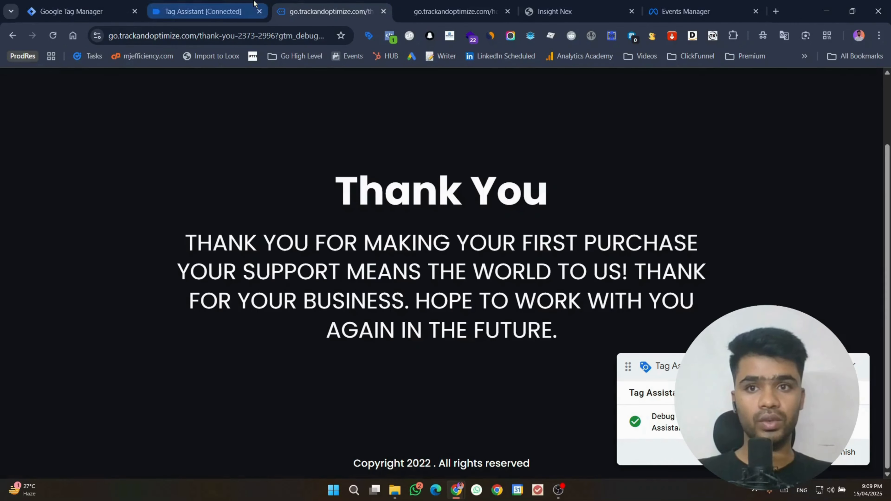
pyautogui.click(255, 6)
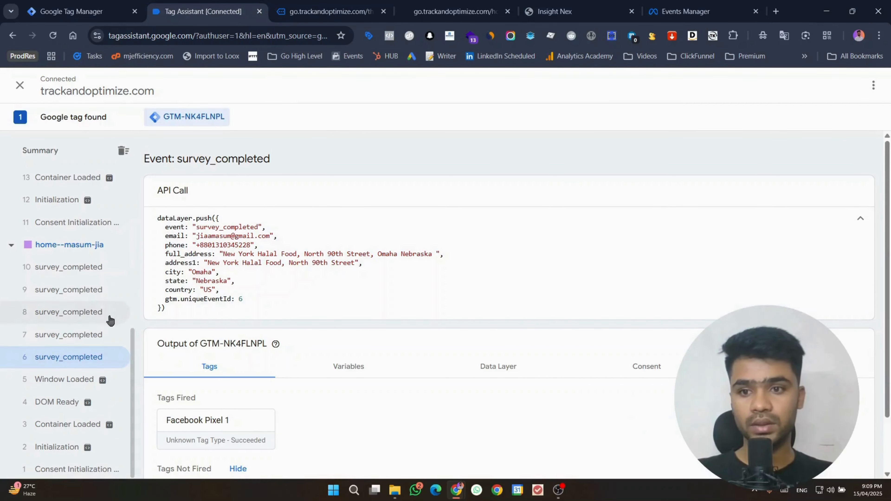
pyautogui.click(60, 271)
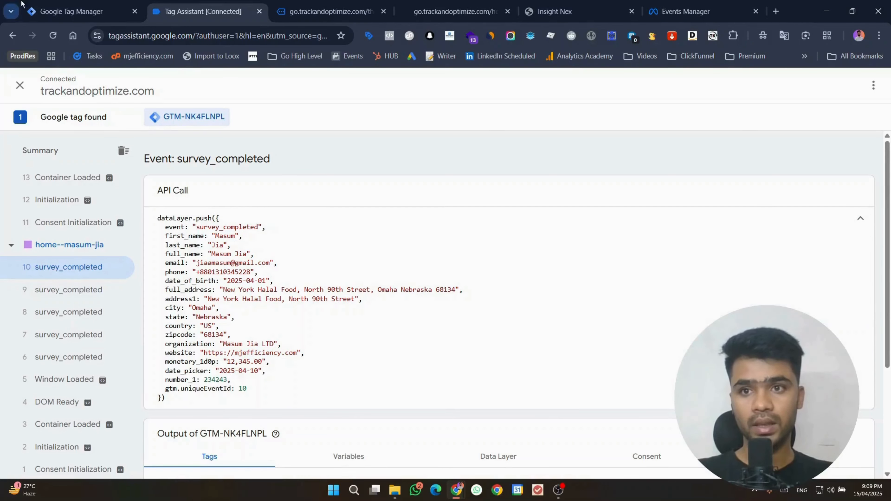
pyautogui.click(72, 11)
# Step: Set the condition to {{number_1}} greater than or equal to 1 and save the trigger
pyautogui.click(471, 350)
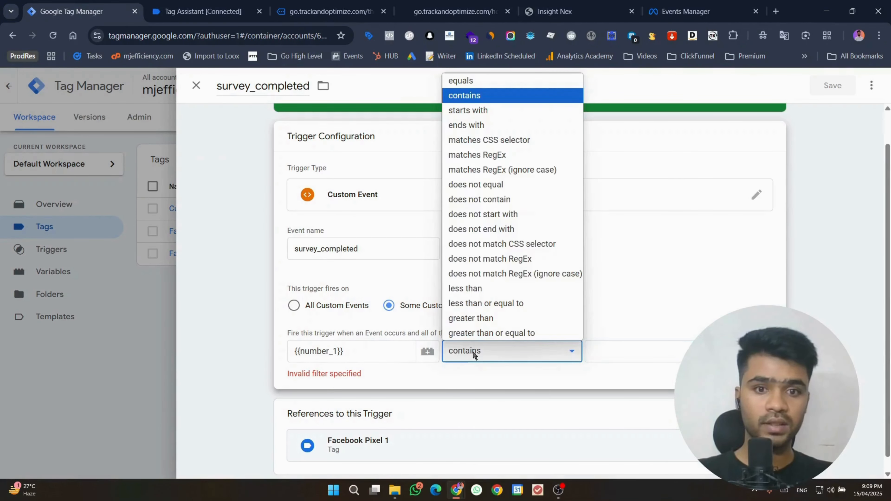
pyautogui.click(471, 318)
pyautogui.click(633, 353)
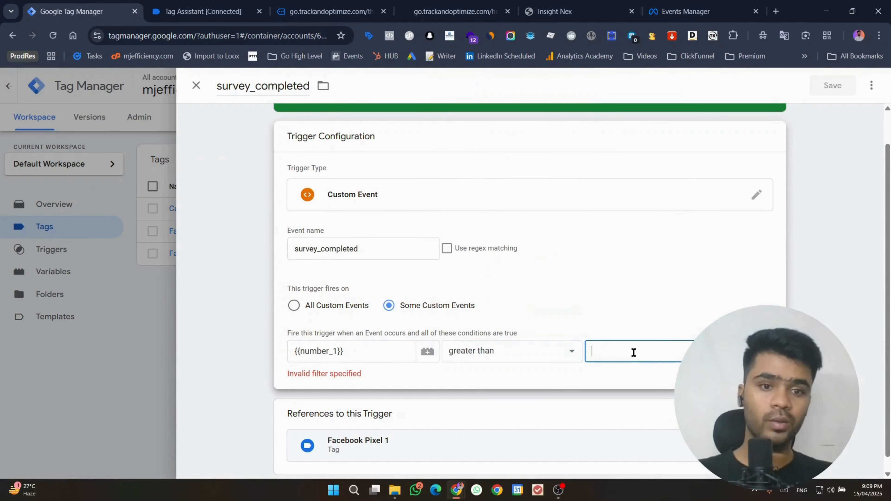
pyautogui.write('1')
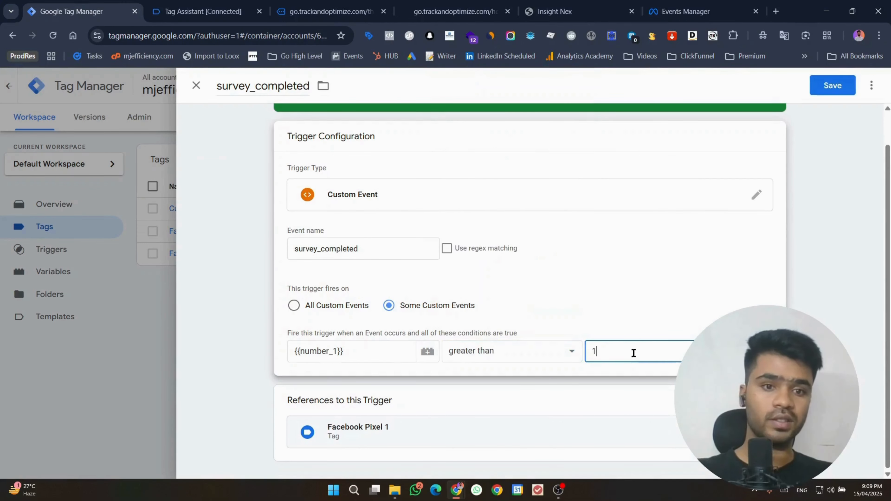
pyautogui.click(512, 330)
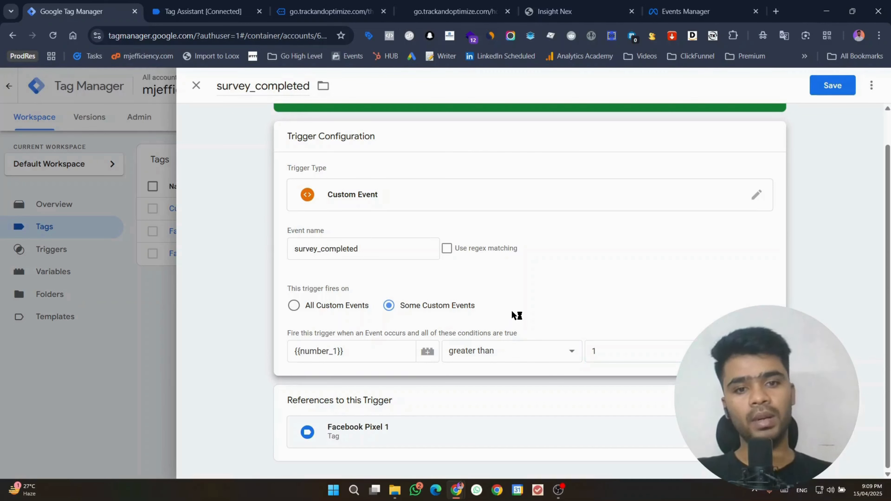
pyautogui.click(521, 349)
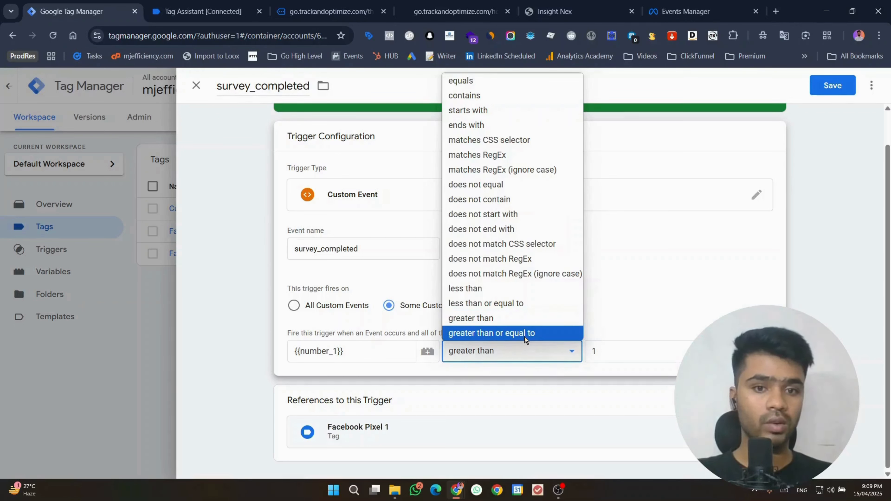
pyautogui.click(524, 336)
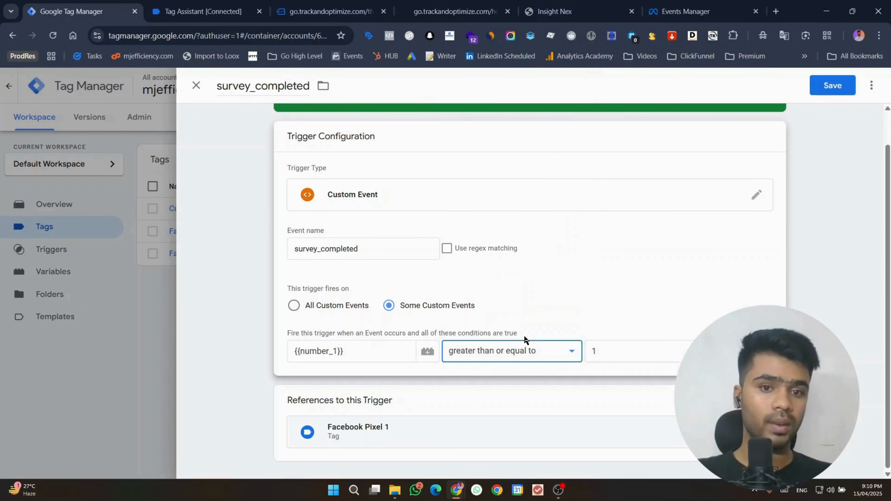
pyautogui.click(835, 90)
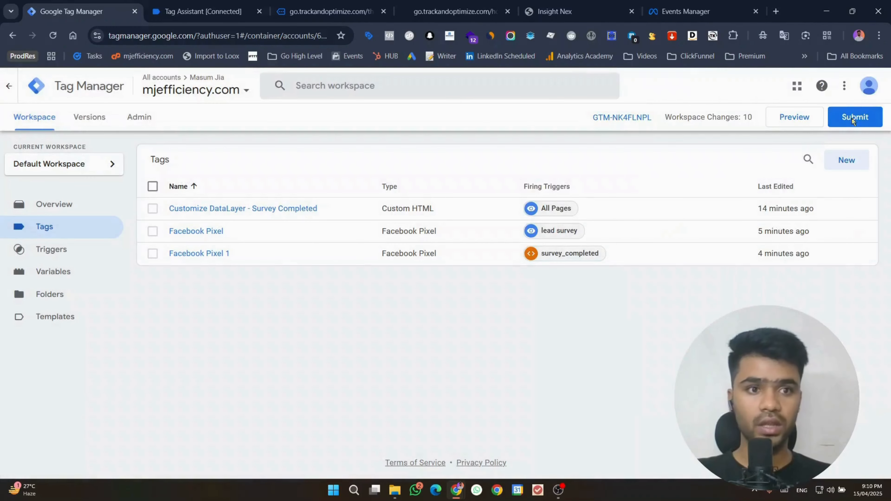
# Step: Close the Submit panel without publishing and launch Preview mode in Tag Assistant
pyautogui.click(854, 119)
pyautogui.click(194, 86)
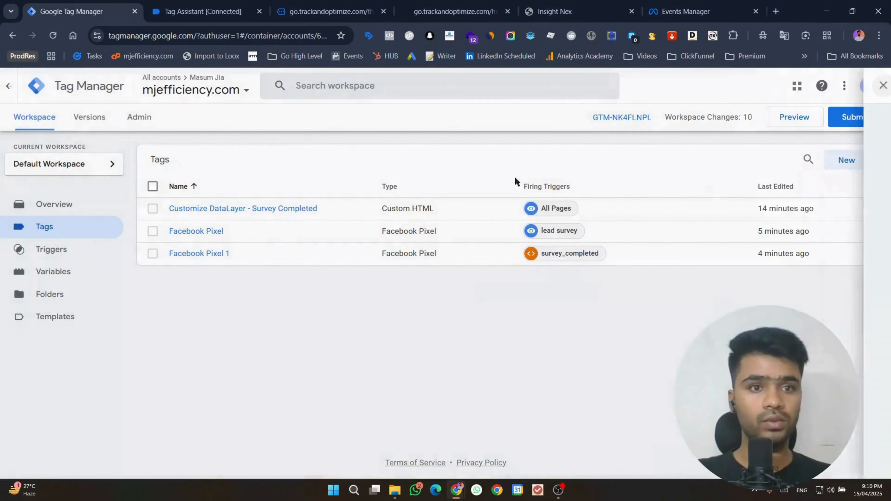
pyautogui.click(789, 120)
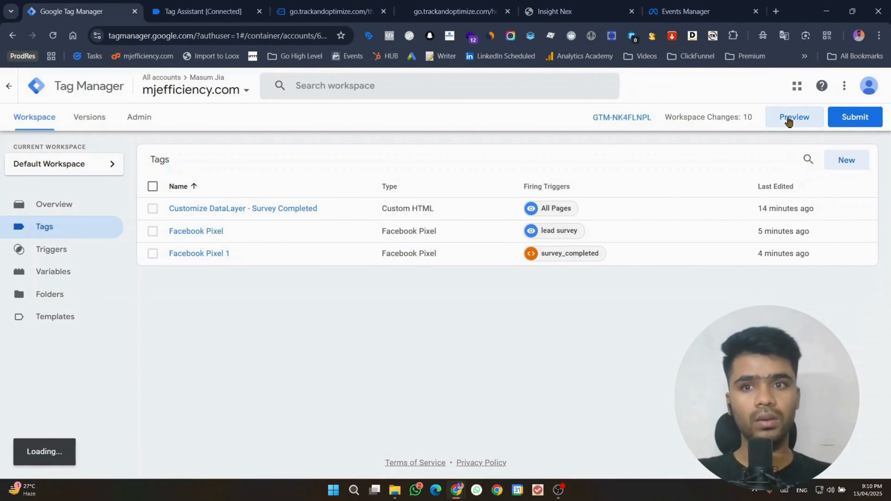
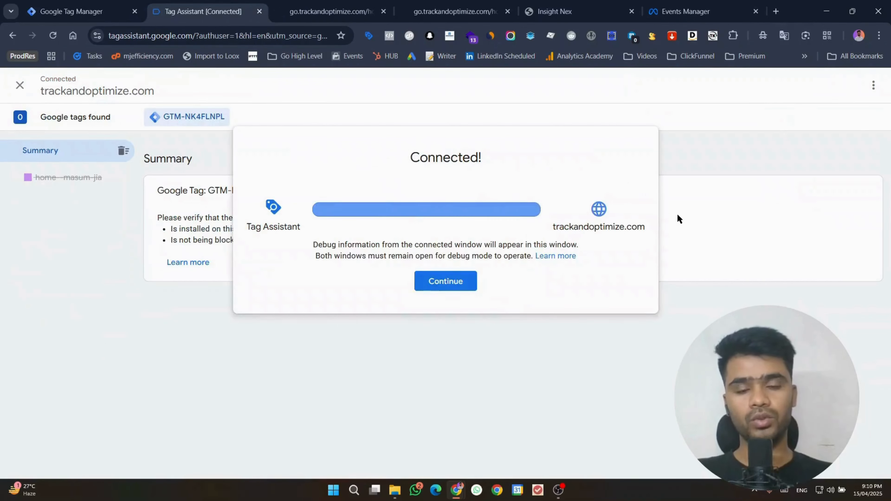
# Step: Dismiss the Tag Assistant connection prompt and move to the GoHighLevel survey site
pyautogui.click(435, 281)
pyautogui.click(296, 5)
pyautogui.scroll(-15, 502, 186)
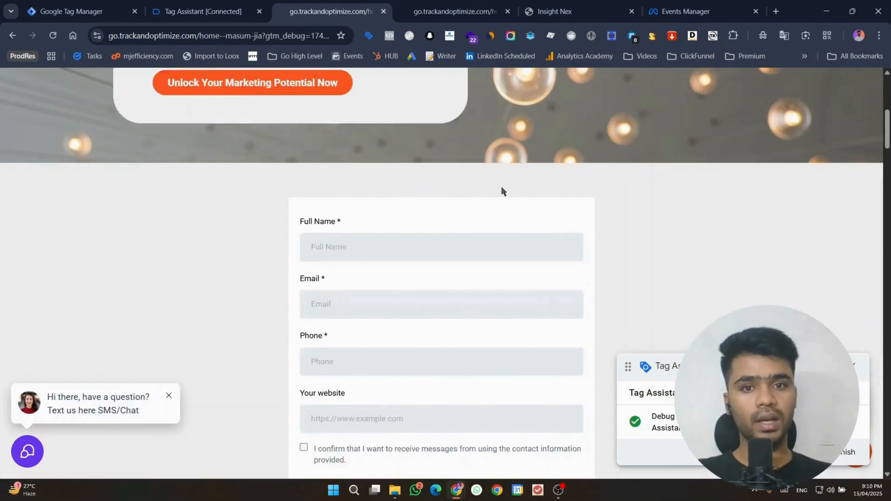
pyautogui.scroll(-8, 579, 192)
pyautogui.scroll(4, 360, 177)
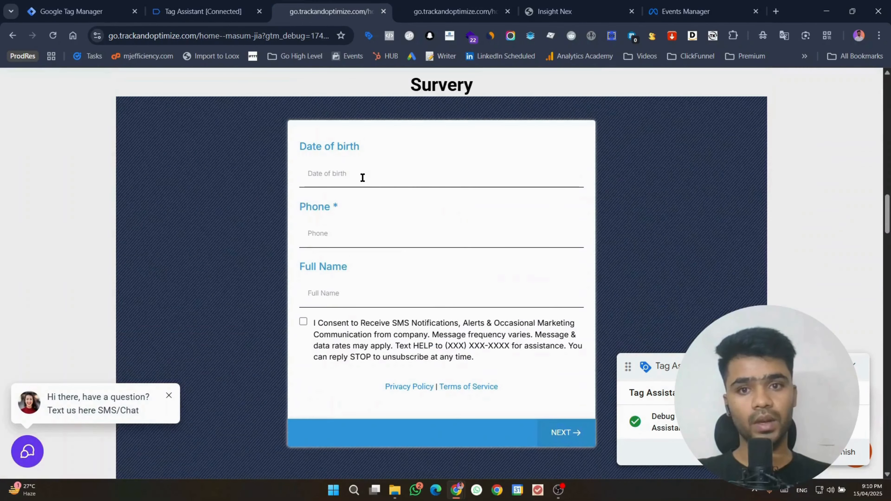
# Step: Fill date of birth, phone and full name from a saved contact, tick SMS consent, submit
pyautogui.click(361, 177)
pyautogui.click(383, 311)
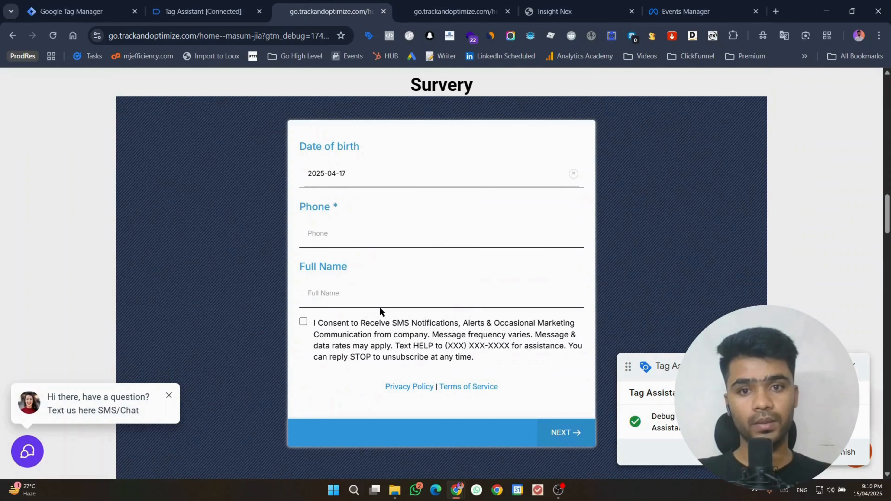
pyautogui.click(362, 245)
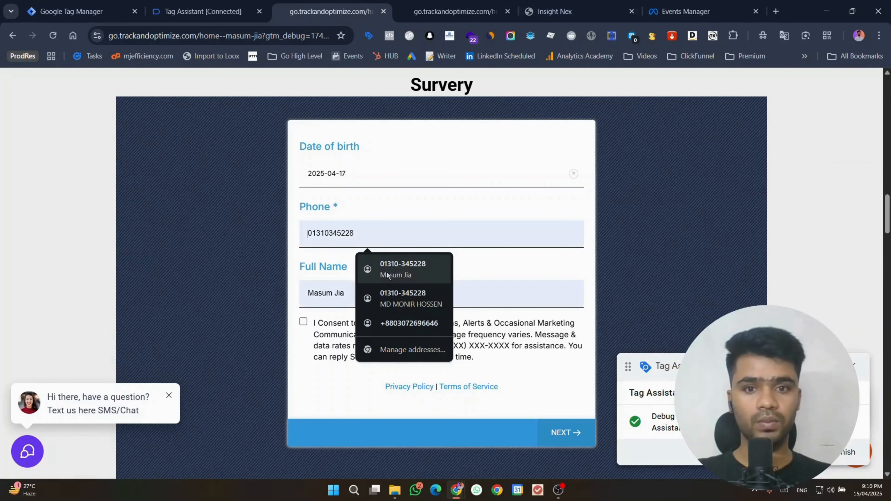
pyautogui.click(367, 262)
pyautogui.click(307, 323)
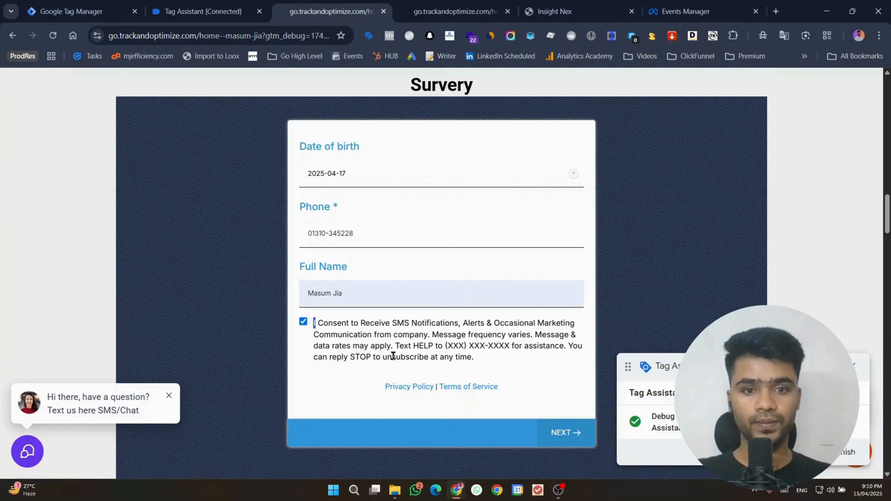
pyautogui.click(563, 432)
# Step: Change the date of birth to 2025-04-01 and submit the first step again
pyautogui.click(372, 137)
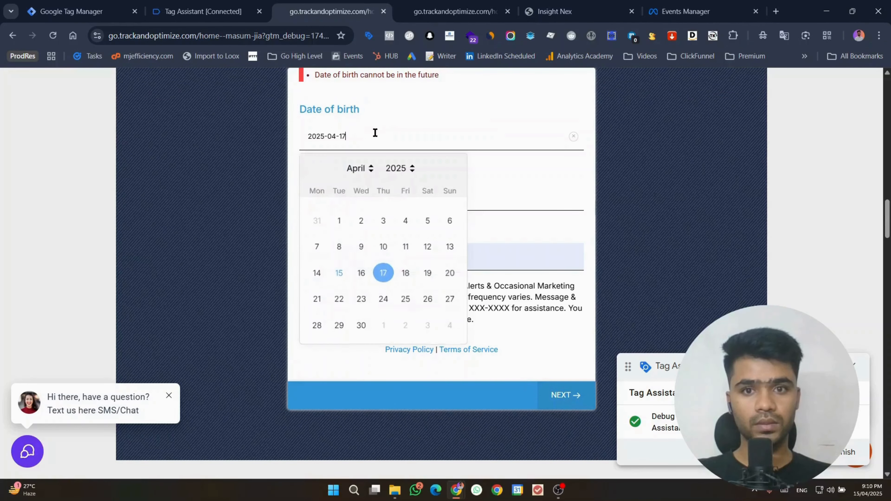
pyautogui.click(347, 228)
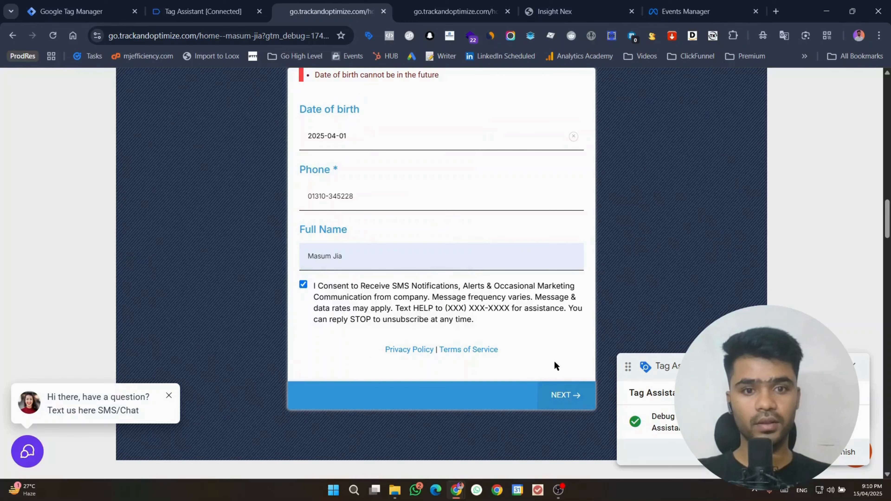
pyautogui.click(563, 391)
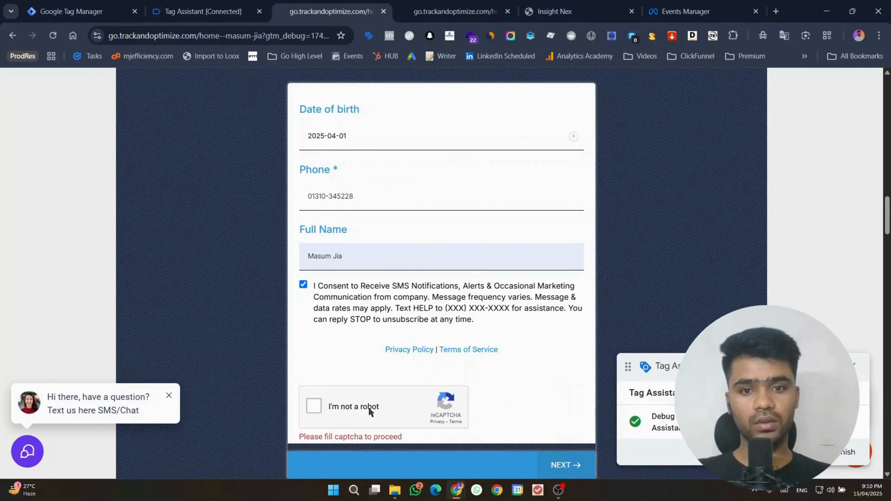
# Step: Pass the reCAPTCHA boat-image challenge and advance to the Email step
pyautogui.click(338, 404)
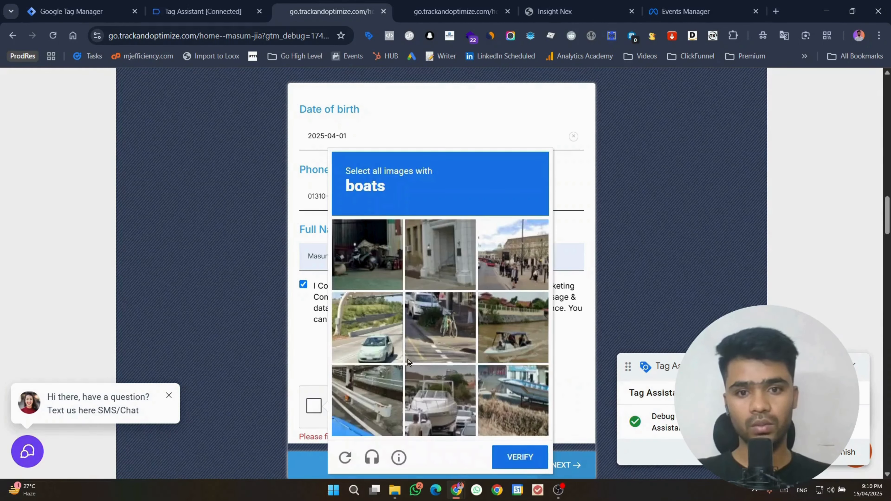
pyautogui.click(415, 400)
pyautogui.click(544, 392)
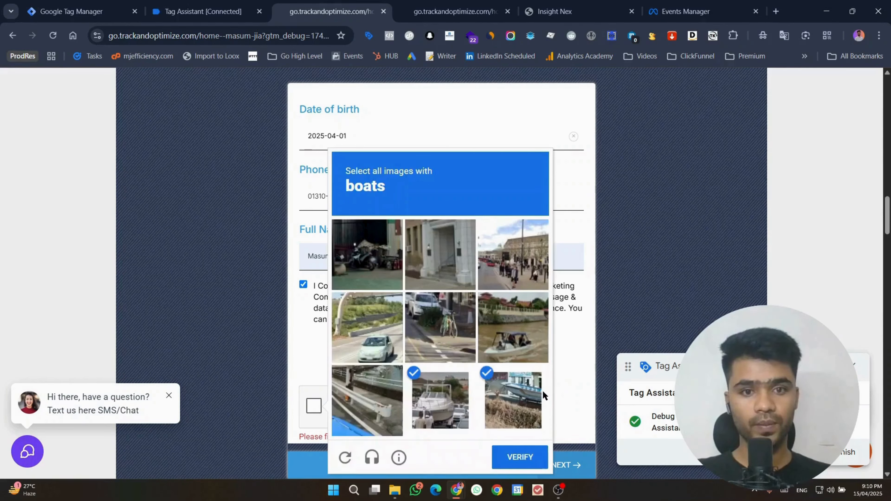
pyautogui.click(492, 337)
pyautogui.click(521, 466)
pyautogui.click(570, 455)
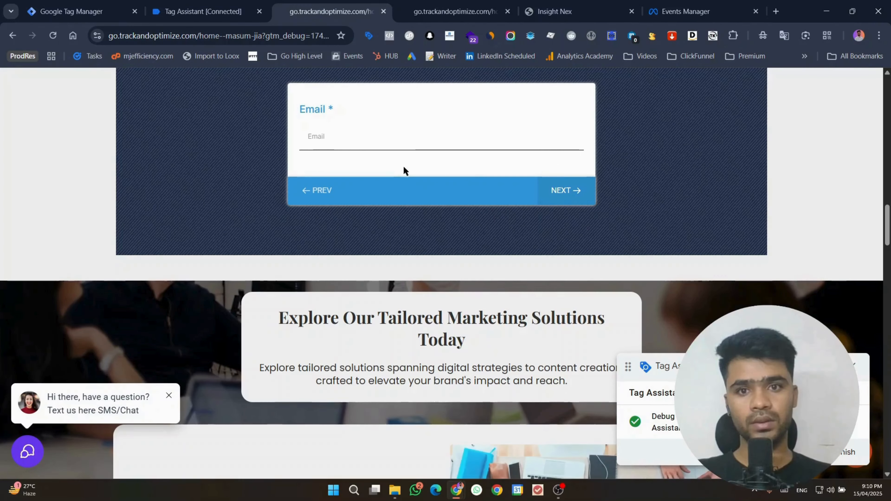
pyautogui.click(392, 142)
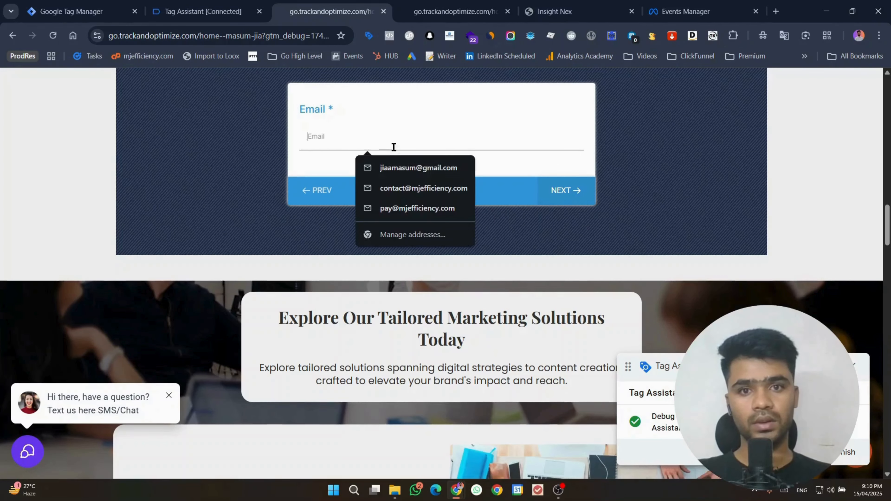
# Step: Fill the saved email, then choose the North 90th Street, Omaha, Nebraska 68134 address suggestion
pyautogui.click(417, 168)
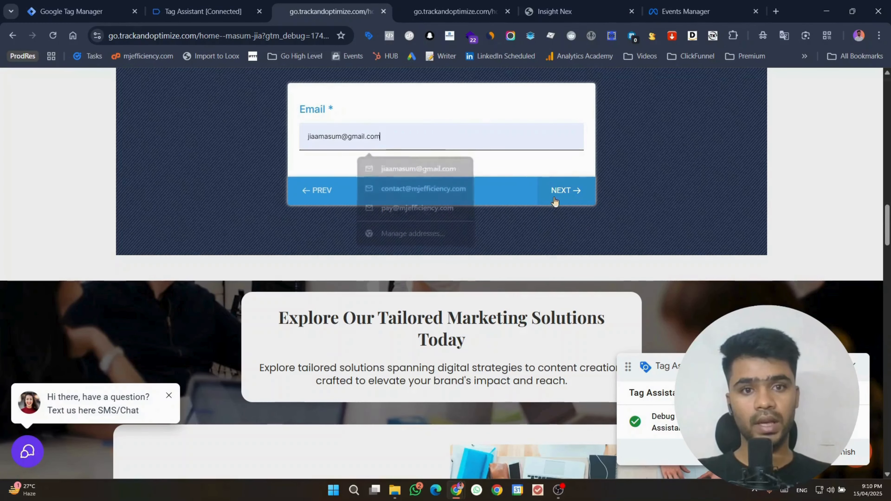
pyautogui.click(563, 198)
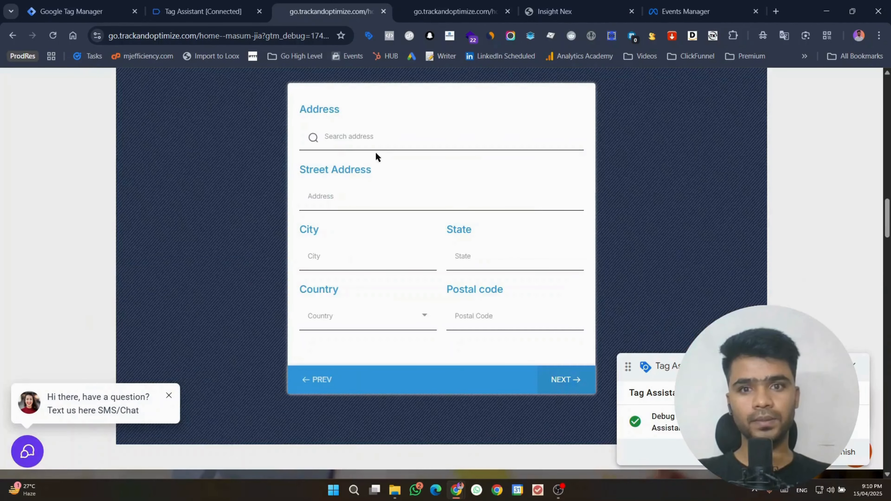
pyautogui.click(376, 144)
pyautogui.write('new york')
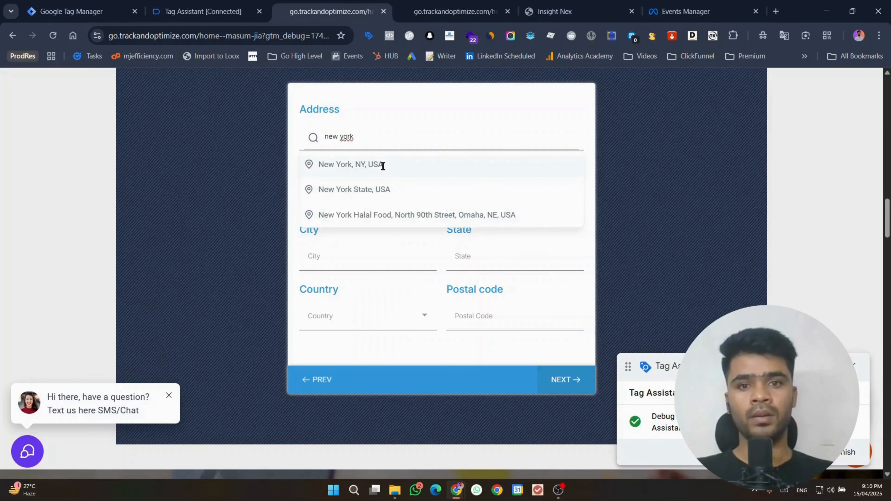
pyautogui.click(391, 215)
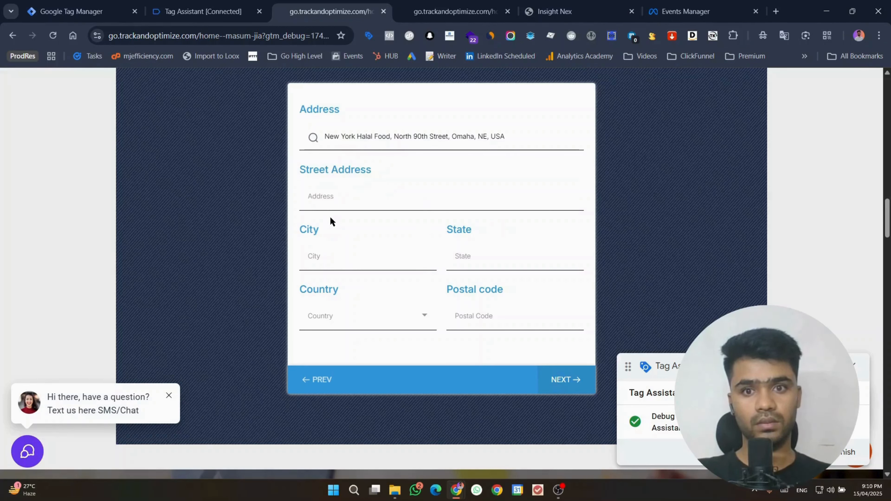
pyautogui.click(351, 257)
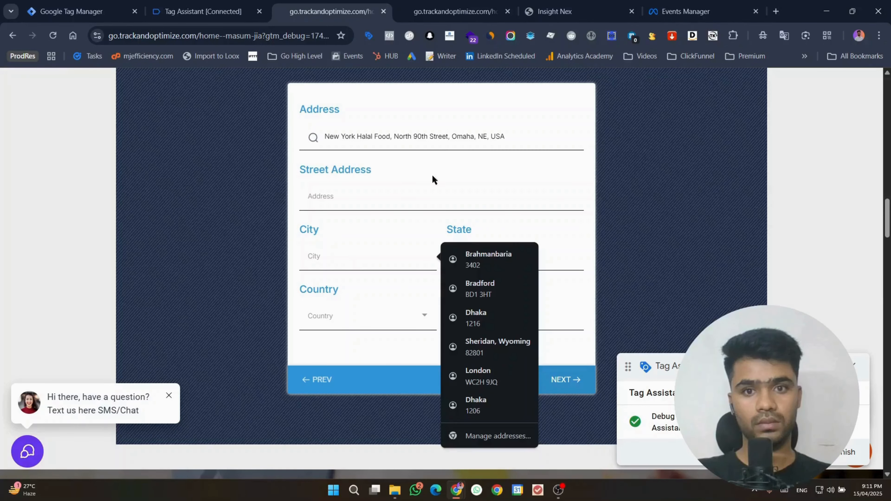
pyautogui.click(394, 199)
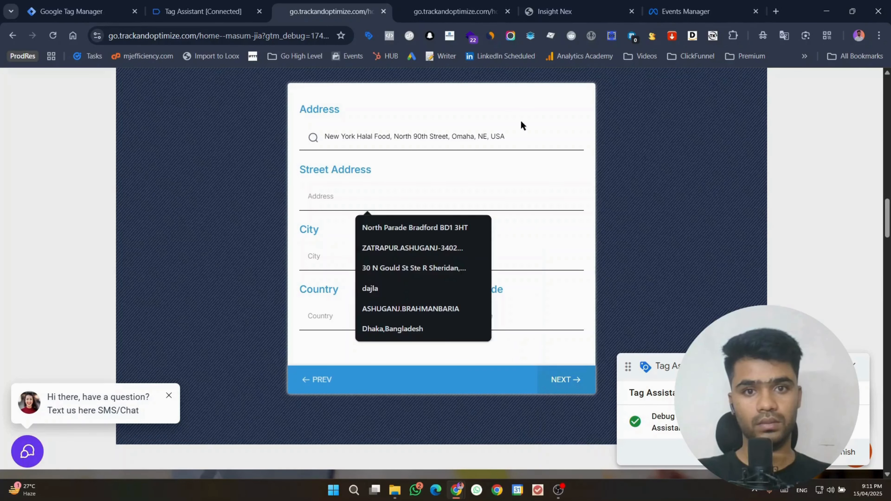
pyautogui.doubleClick(510, 140)
pyautogui.tripleClick(510, 139)
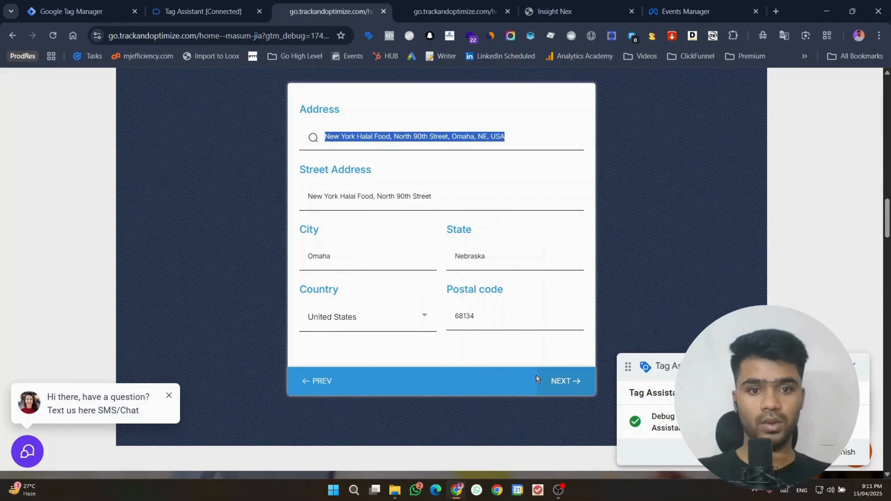
pyautogui.click(552, 378)
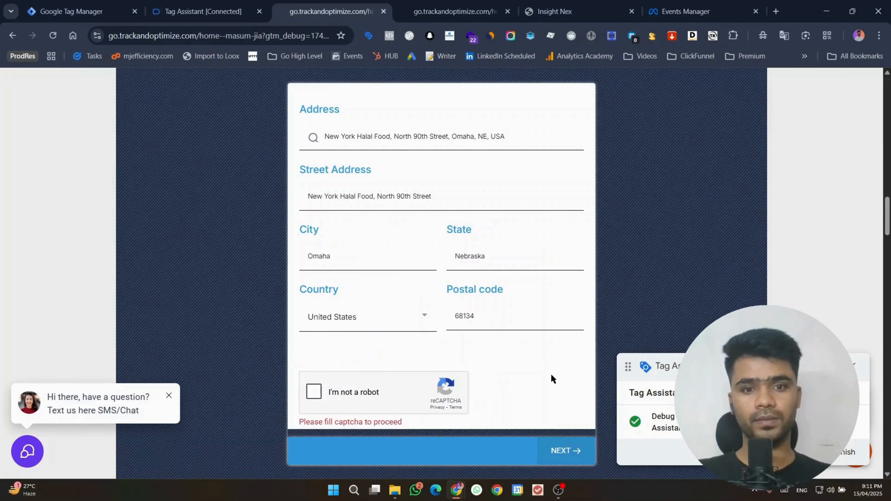
# Step: Solve the reCAPTCHA traffic-light and crosswalk image challenges
pyautogui.click(340, 376)
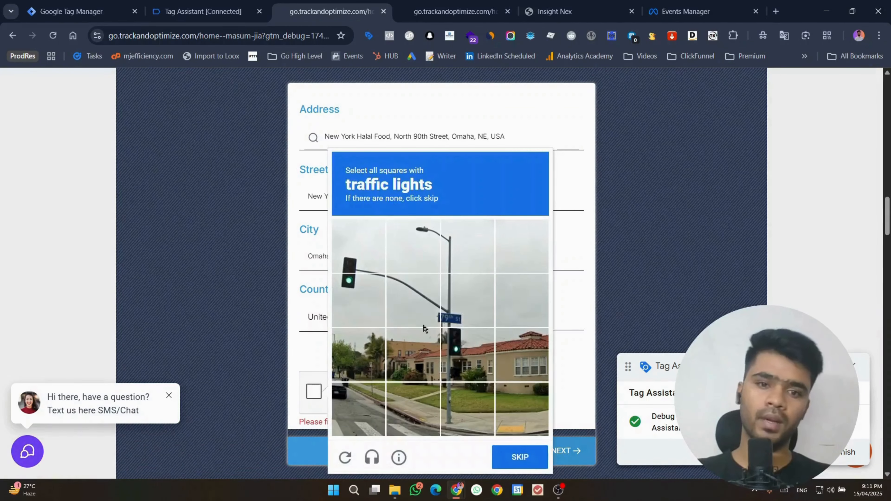
pyautogui.click(423, 324)
pyautogui.click(463, 351)
pyautogui.click(362, 259)
pyautogui.click(359, 302)
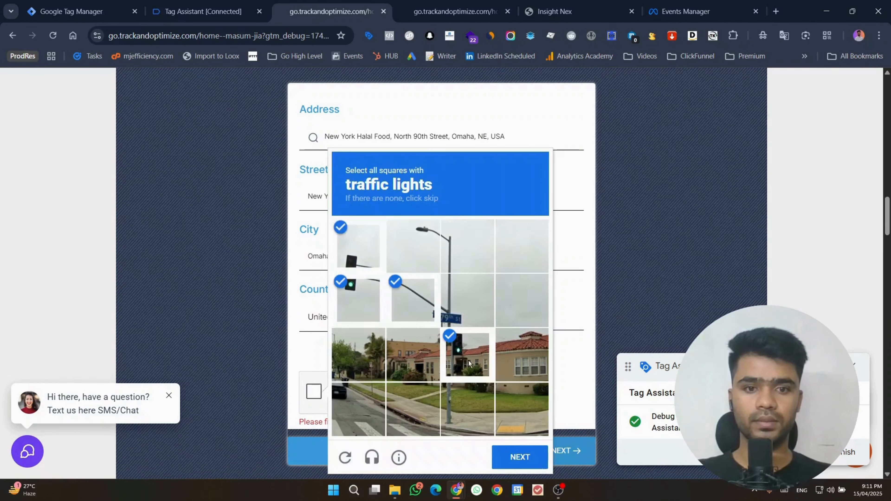
pyautogui.click(502, 449)
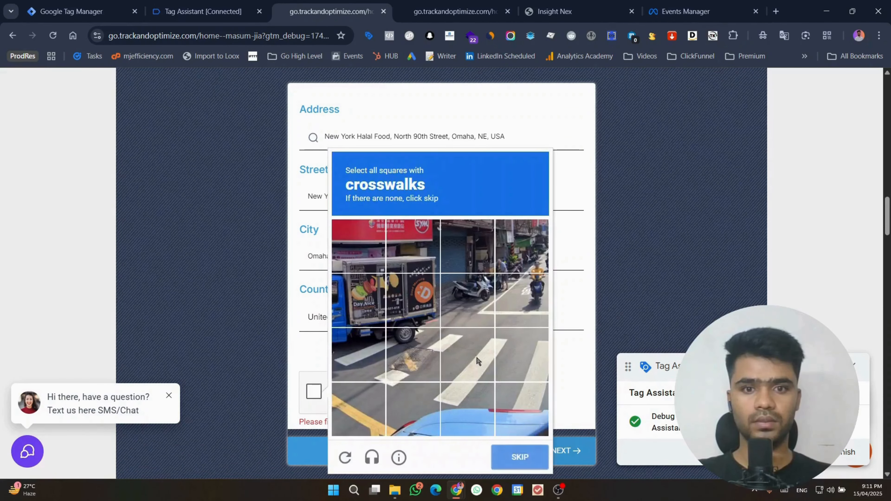
pyautogui.click(463, 352)
pyautogui.click(525, 369)
pyautogui.click(523, 409)
pyautogui.click(481, 409)
pyautogui.click(362, 362)
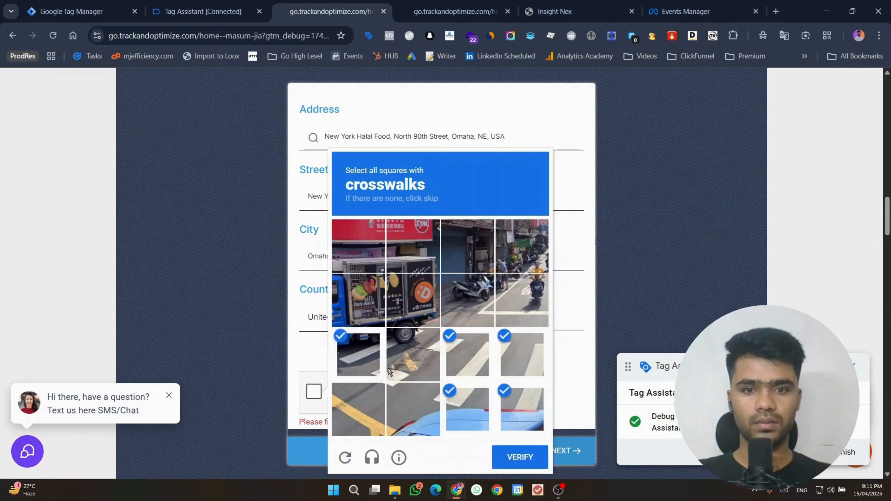
pyautogui.click(520, 457)
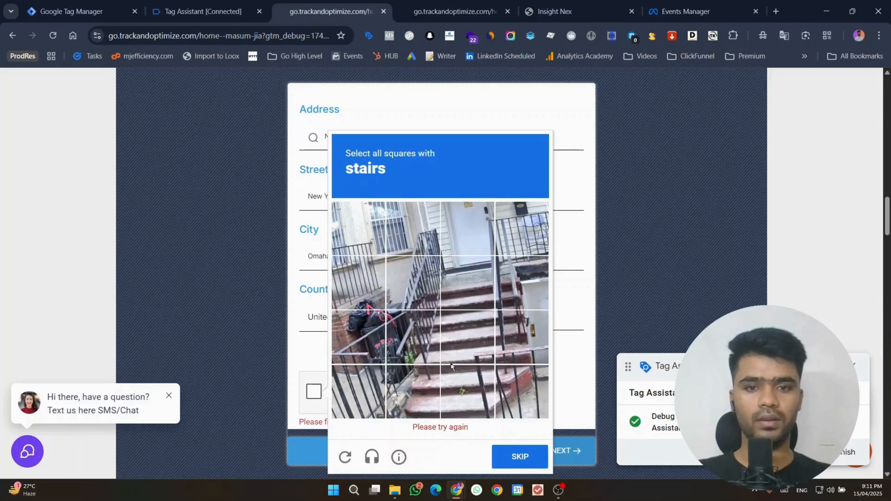
# Step: Finish the reCAPTCHA stairs challenge and advance to the Organization/Website step
pyautogui.click(452, 351)
pyautogui.click(409, 356)
pyautogui.click(399, 399)
pyautogui.click(482, 401)
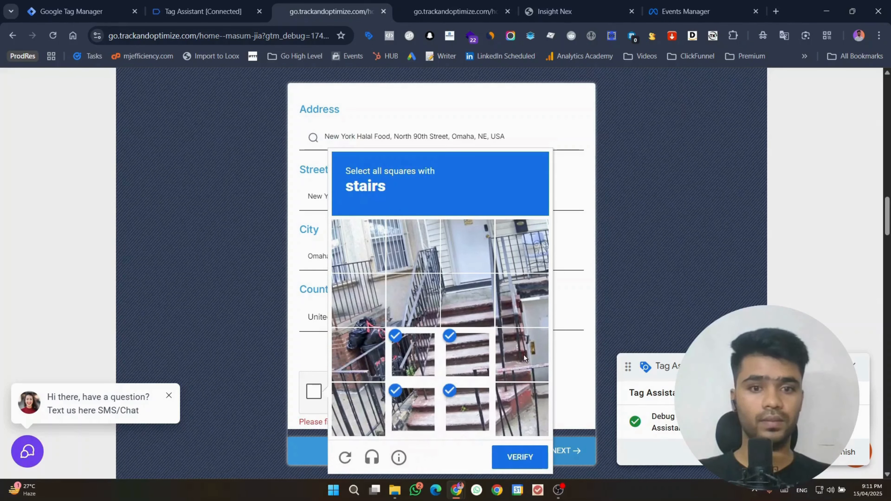
pyautogui.click(523, 355)
pyautogui.click(523, 409)
pyautogui.click(522, 302)
pyautogui.click(463, 305)
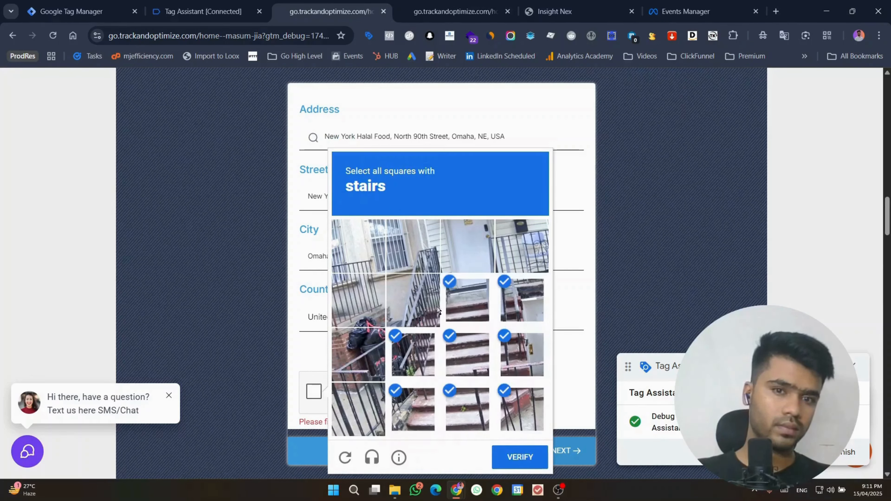
pyautogui.click(435, 309)
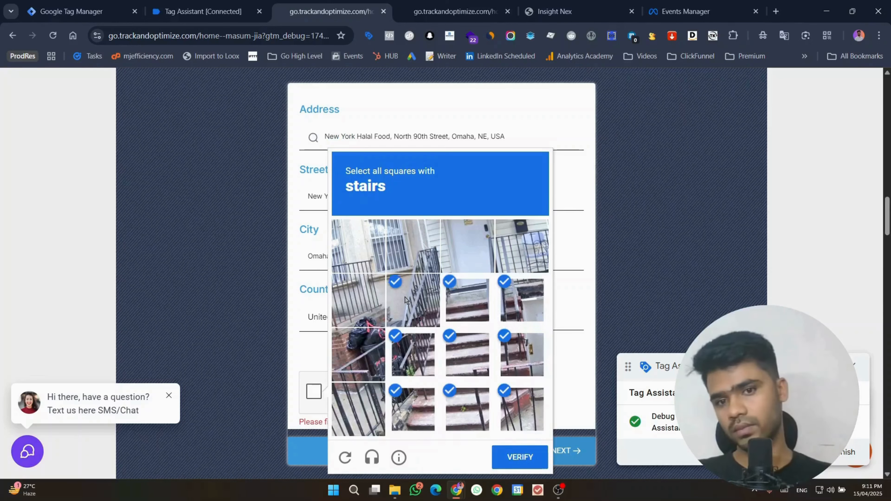
pyautogui.click(517, 454)
pyautogui.click(557, 445)
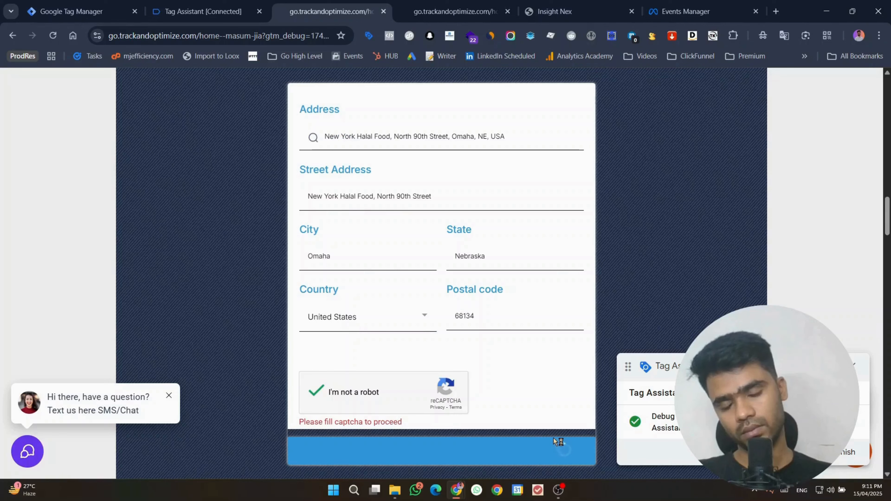
pyautogui.click(360, 139)
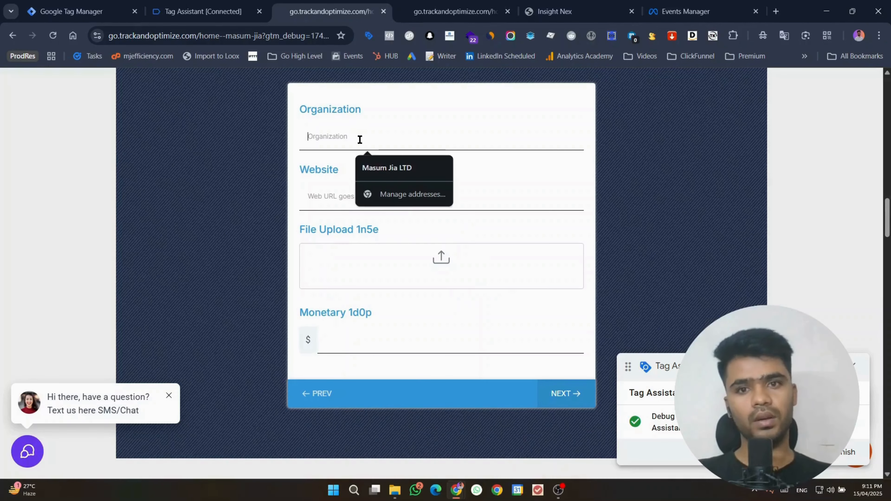
# Step: Fill organization and website from saved suggestions, skip the file upload, enter 243 as Monetary
pyautogui.click(361, 168)
pyautogui.click(362, 195)
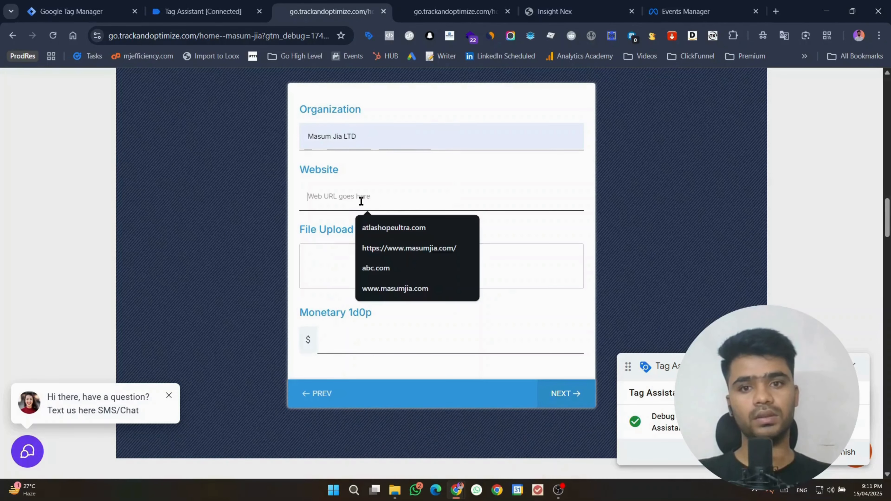
pyautogui.click(398, 282)
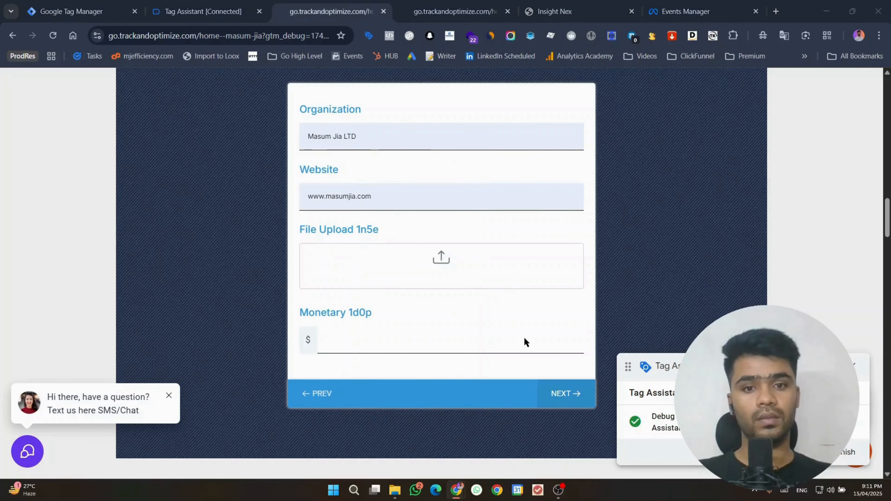
pyautogui.click(378, 8)
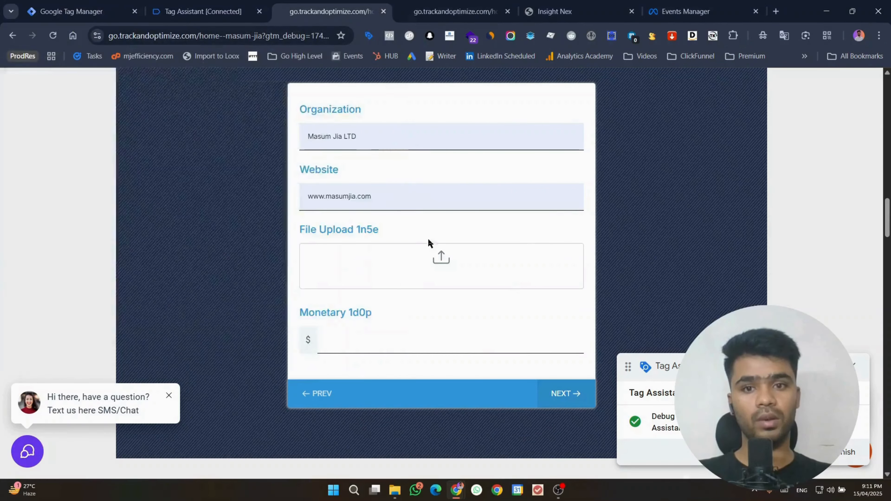
pyautogui.click(700, 114)
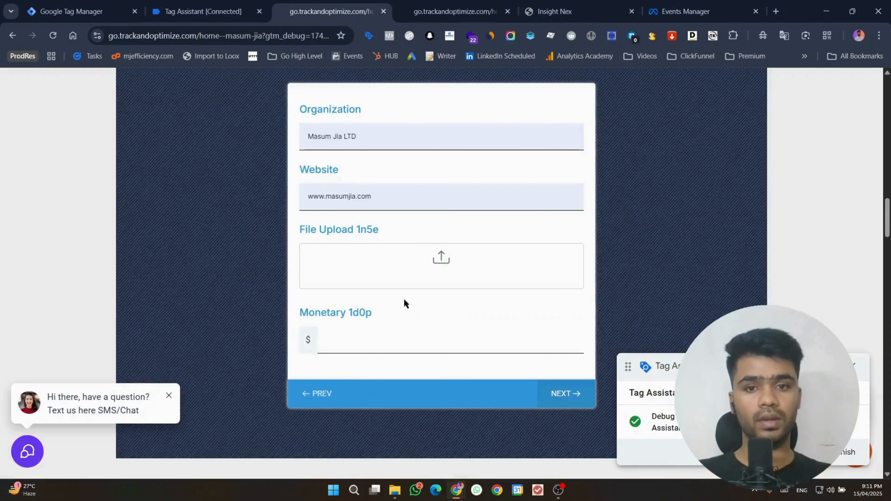
pyautogui.click(390, 334)
pyautogui.write('243')
pyautogui.click(560, 397)
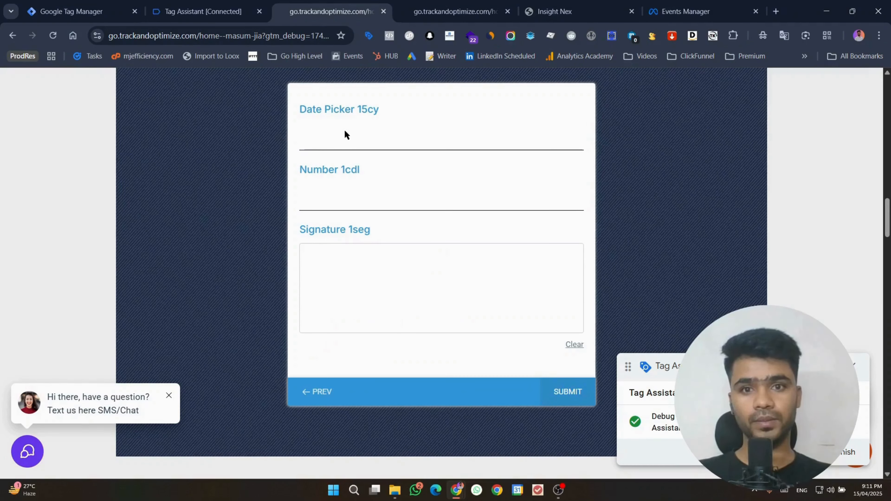
# Step: Set date 2025-04-02, number 32423, add a signature, and submit the survey
pyautogui.click(347, 140)
pyautogui.click(359, 217)
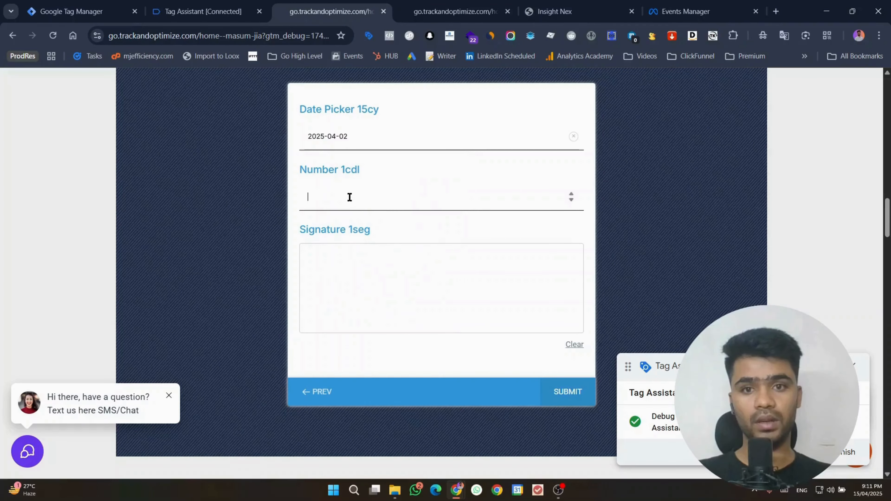
pyautogui.write('32423')
pyautogui.moveTo(368, 308); pyautogui.dragTo(550, 300)
pyautogui.click(555, 381)
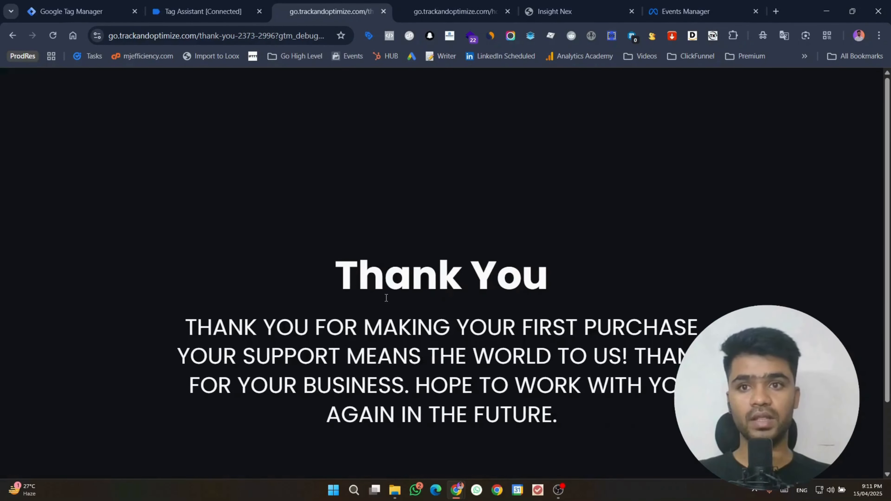
pyautogui.click(192, 4)
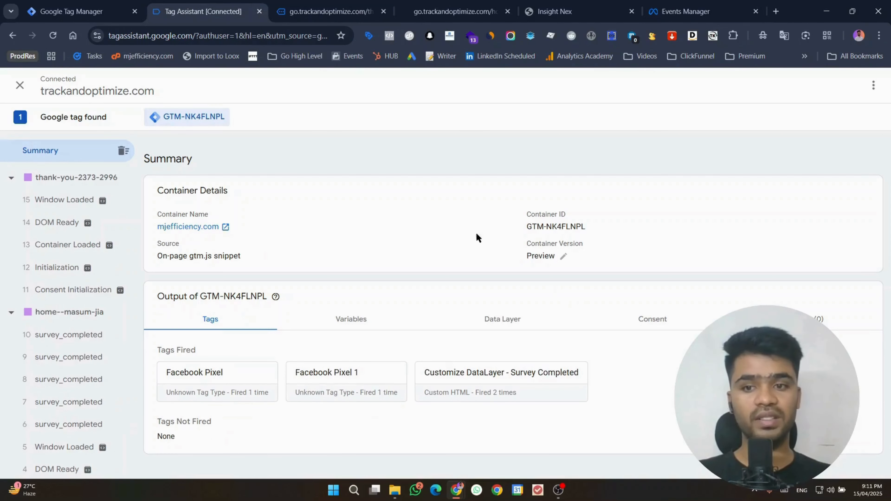
# Step: Open the latest survey_completed event showing Facebook Pixel 1 fired and expand its data layer with monetary_1d0p 243.00
pyautogui.scroll(-2, 32, 358)
pyautogui.click(48, 360)
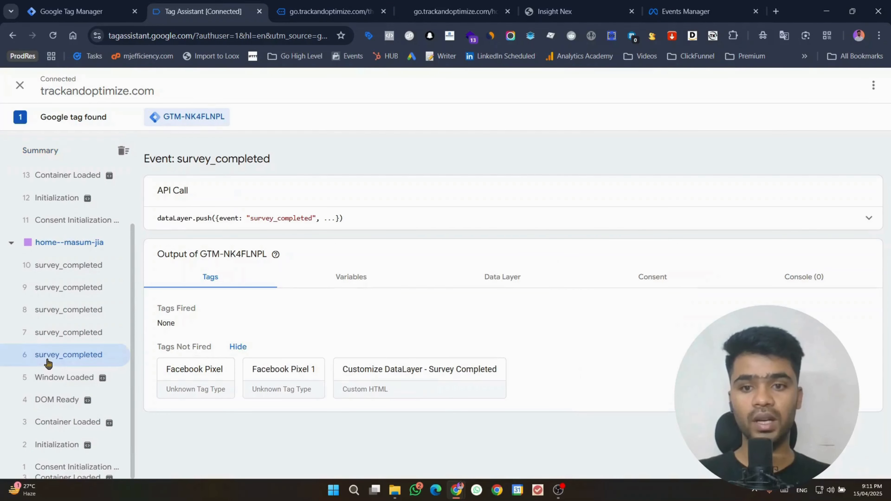
pyautogui.click(50, 337)
pyautogui.click(56, 295)
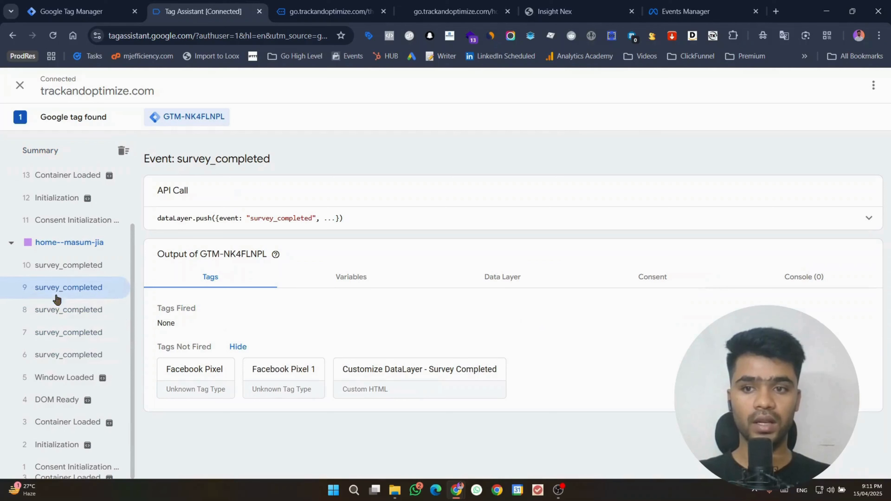
pyautogui.click(67, 272)
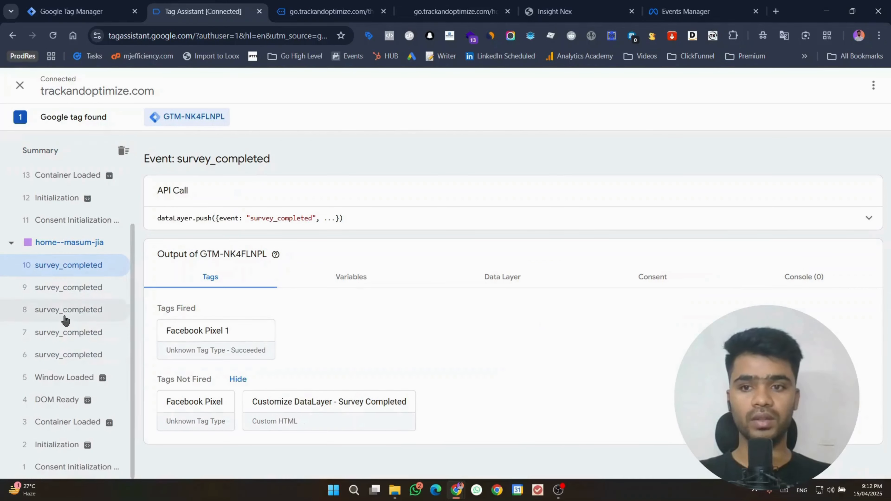
pyautogui.click(673, 228)
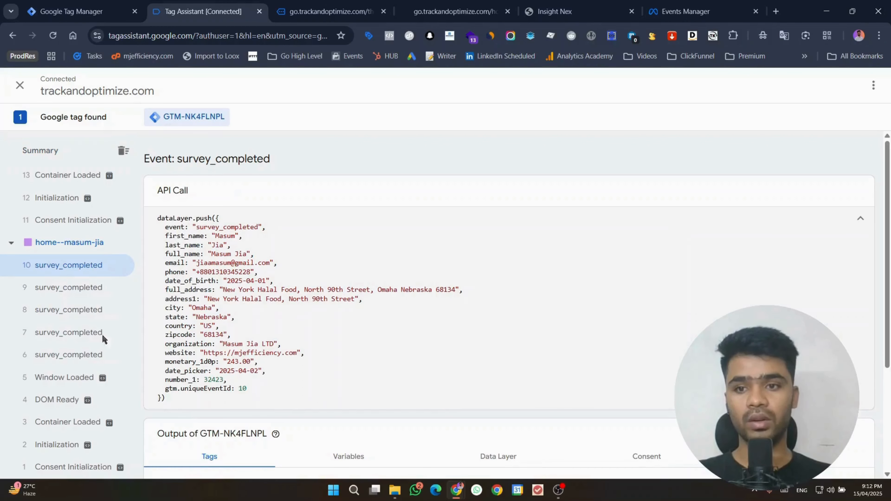
pyautogui.scroll(2, 102, 339)
pyautogui.click(686, 11)
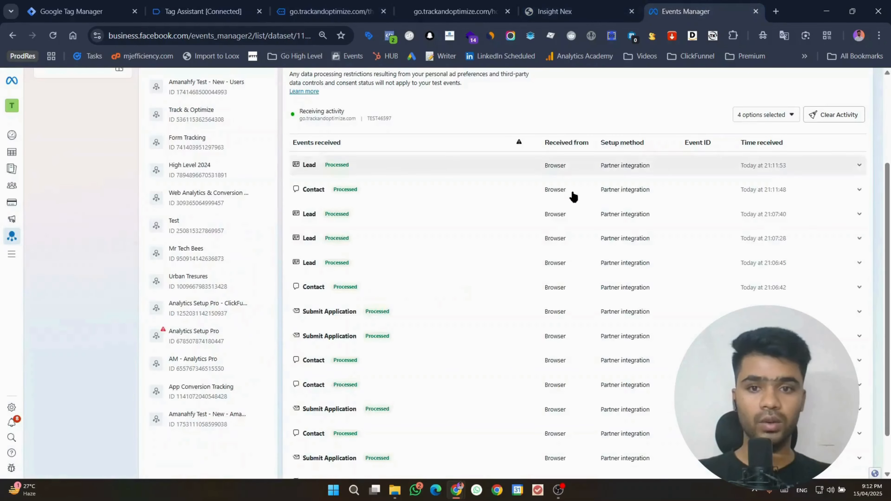
# Step: Reload the thank-you page and check the new Lead and Contact test events in Events Manager
pyautogui.scroll(2, 438, 334)
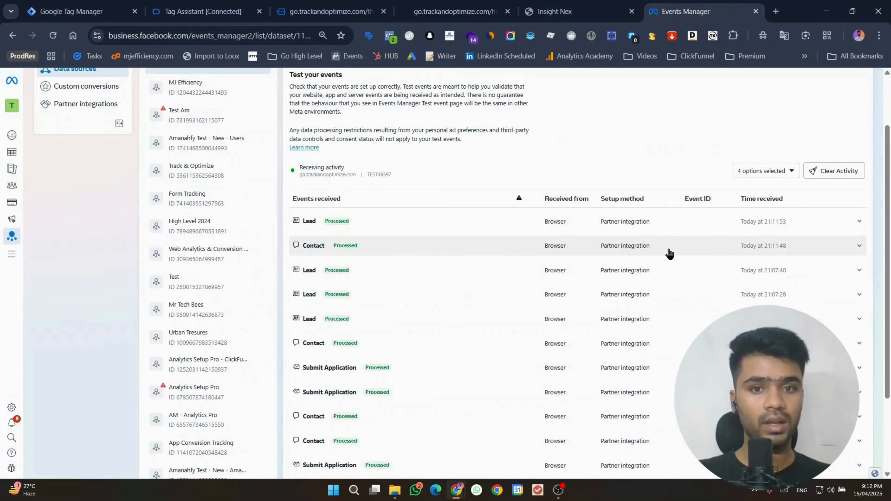
pyautogui.click(365, 248)
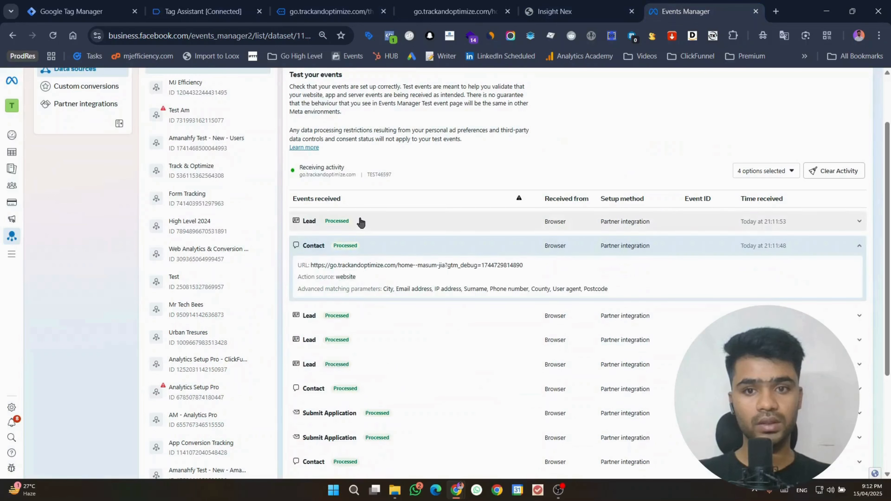
pyautogui.click(360, 222)
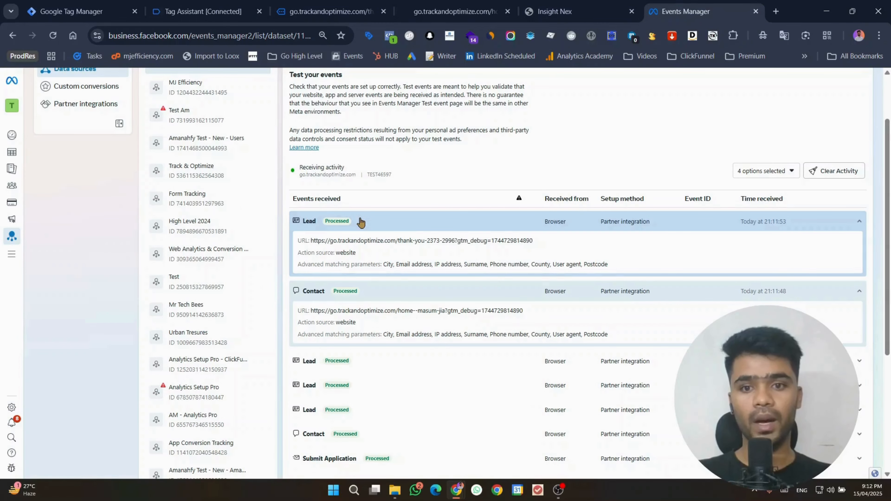
pyautogui.click(326, 11)
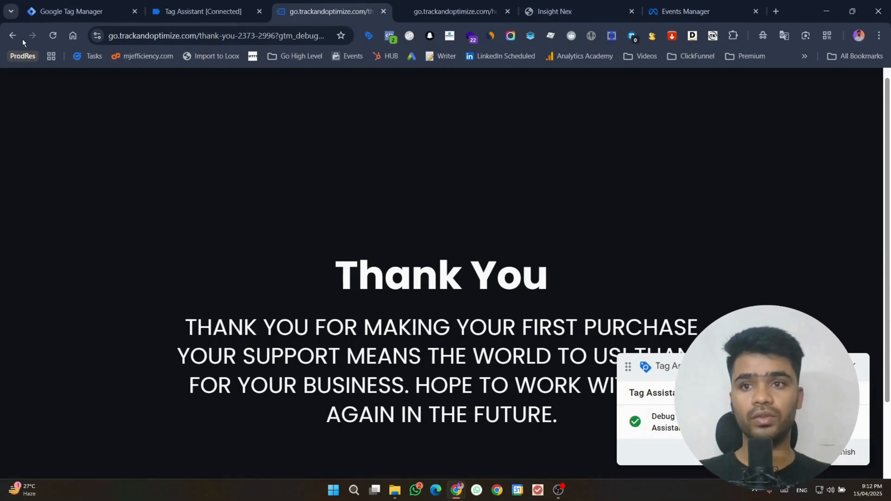
pyautogui.click(46, 39)
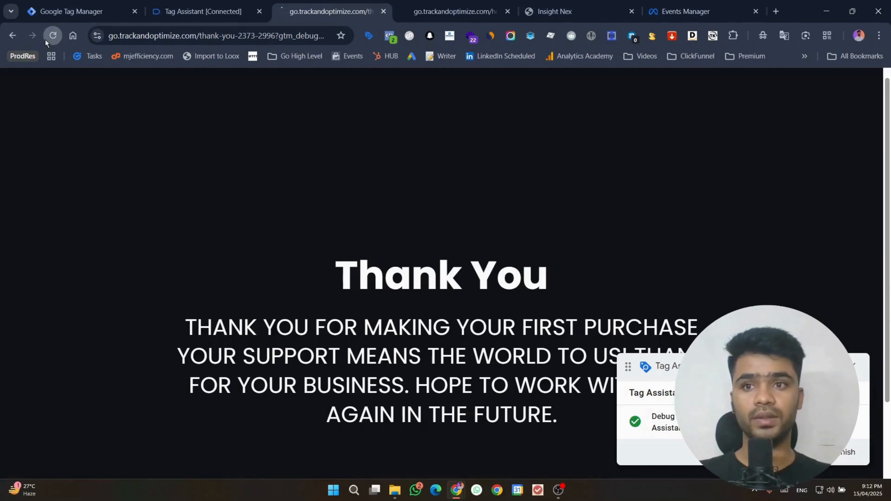
pyautogui.click(722, 4)
pyautogui.click(485, 294)
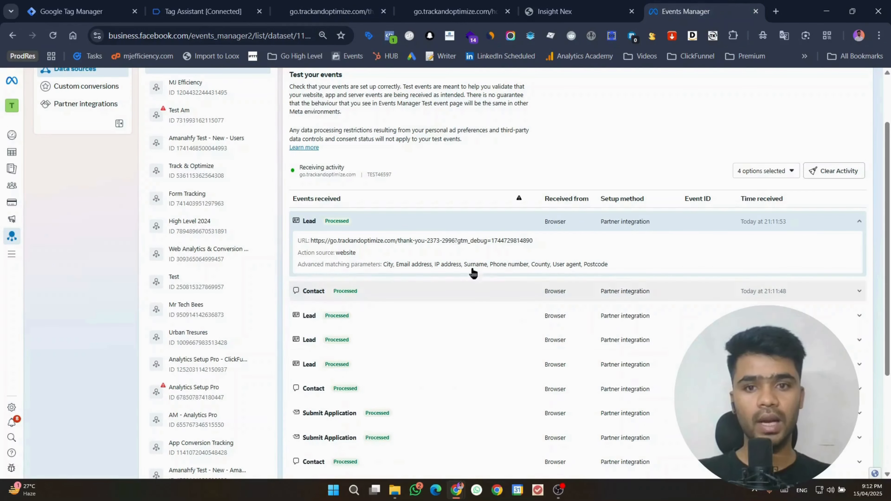
pyautogui.click(458, 227)
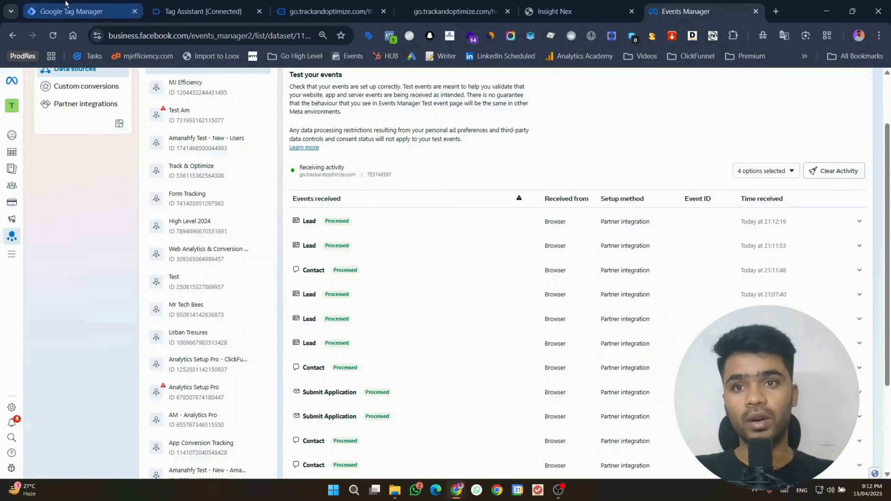
pyautogui.click(203, 11)
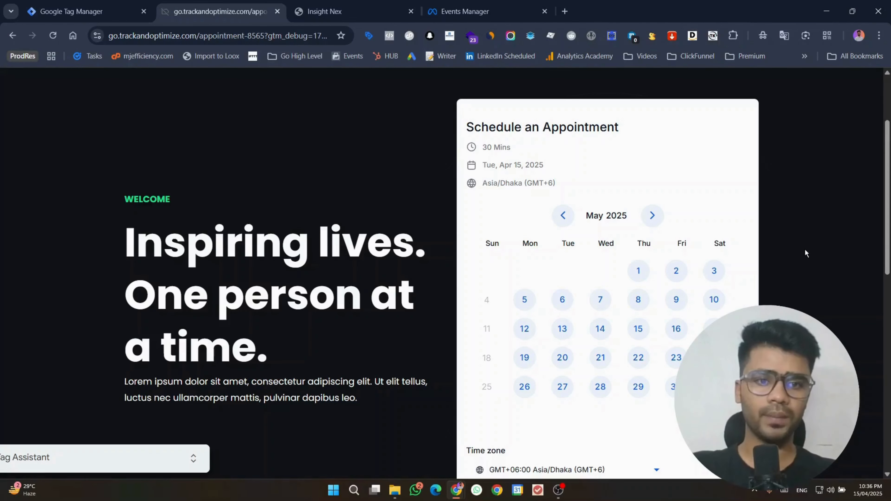
# Step: Launch Tag Manager Preview mode for the go.trackandoptimize.com site
pyautogui.click(128, 5)
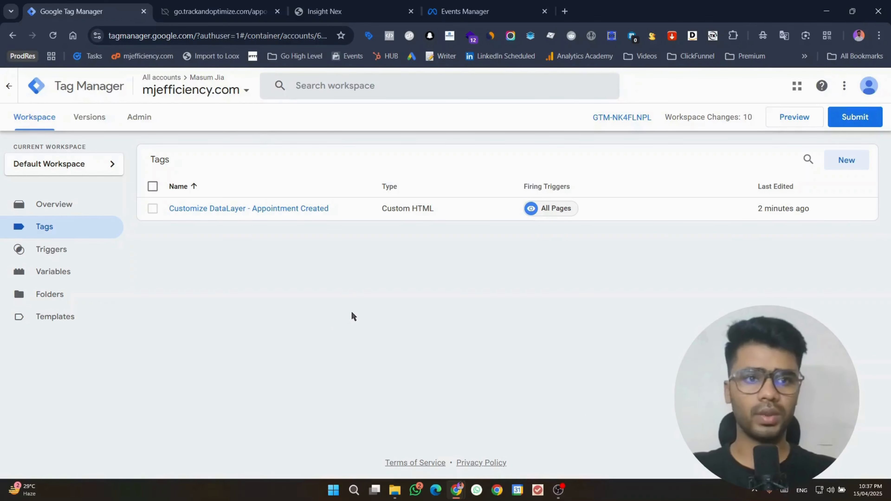
pyautogui.click(785, 116)
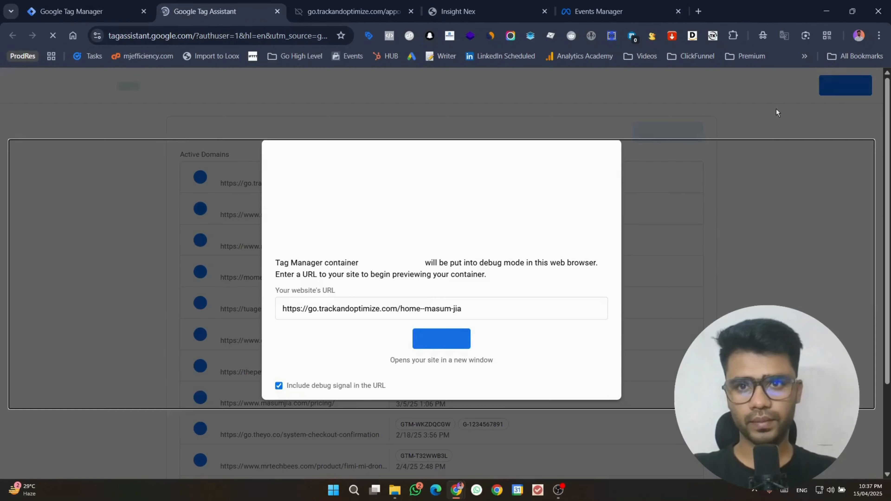
# Step: Connect the debugger and open the appointment scheduling page in debug mode
pyautogui.click(456, 340)
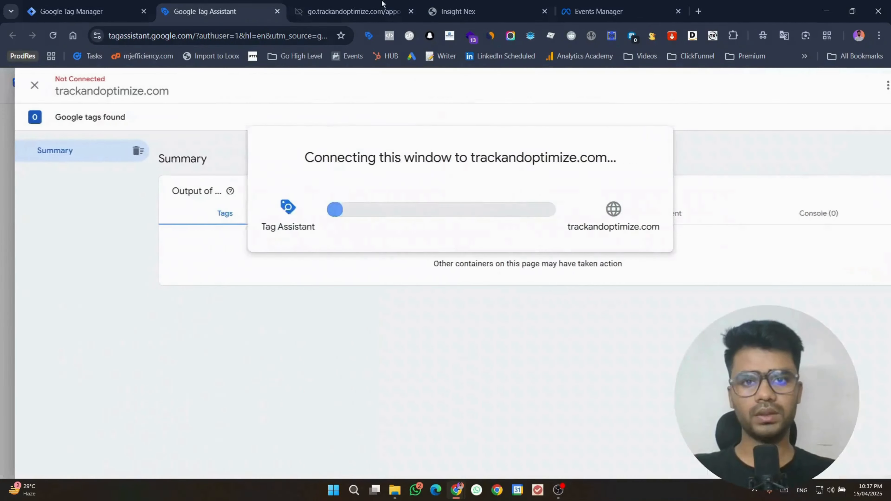
pyautogui.click(411, 12)
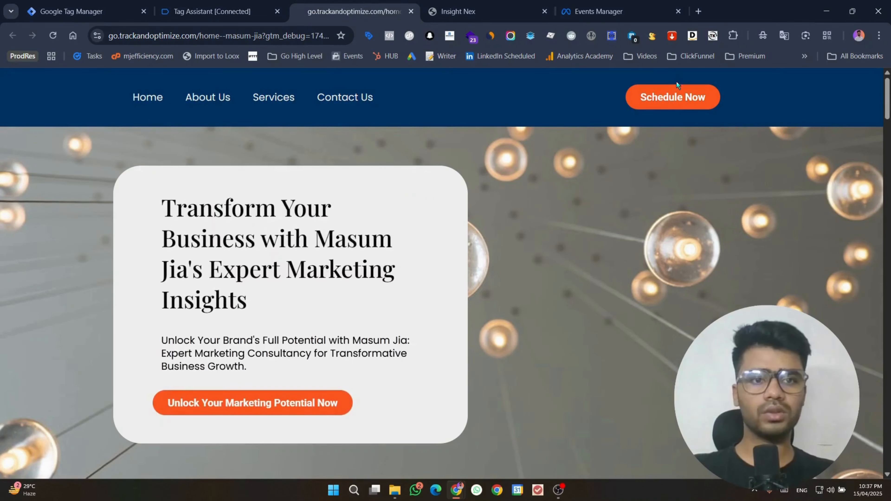
pyautogui.click(679, 97)
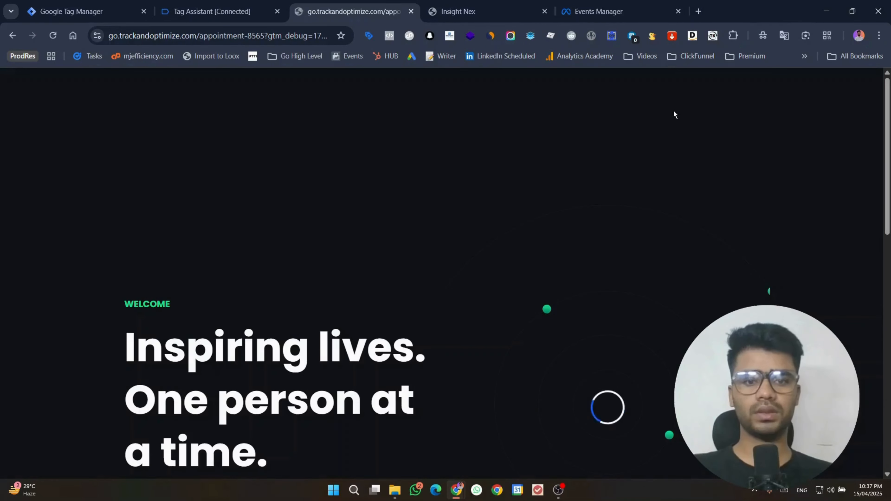
pyautogui.scroll(-3, 429, 212)
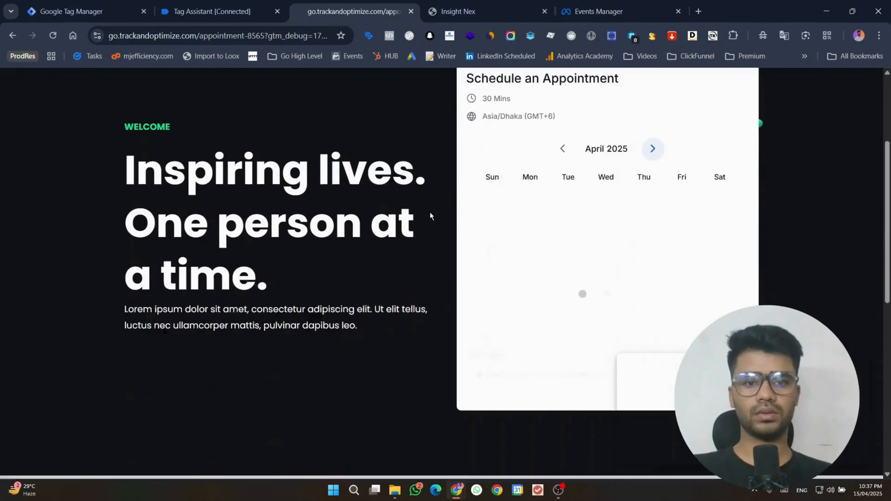
pyautogui.click(159, 4)
pyautogui.click(439, 281)
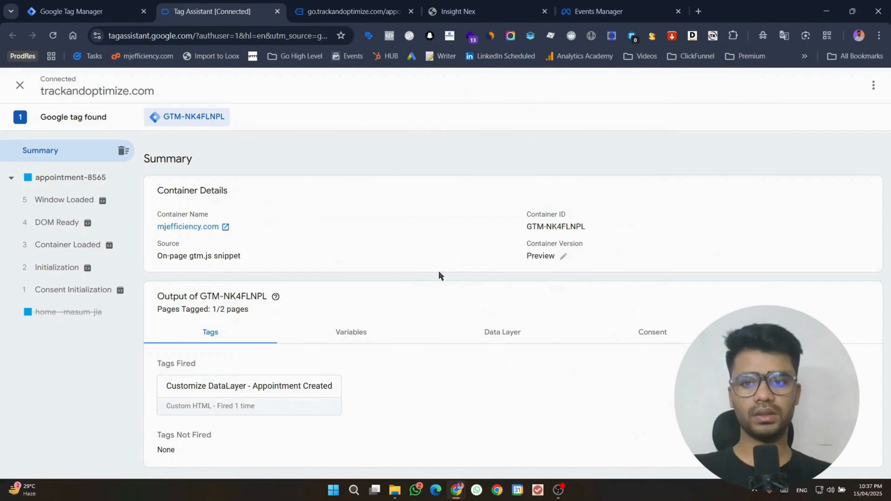
pyautogui.click(351, 11)
# Step: Pick the April 16 01:00 AM slot and autofill the contact details from a saved entry
pyautogui.click(599, 264)
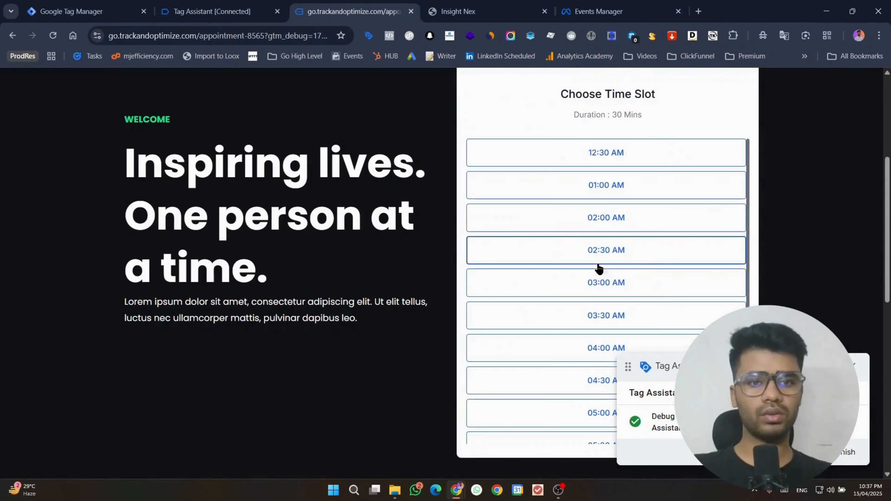
pyautogui.click(698, 195)
pyautogui.click(700, 197)
pyautogui.click(501, 270)
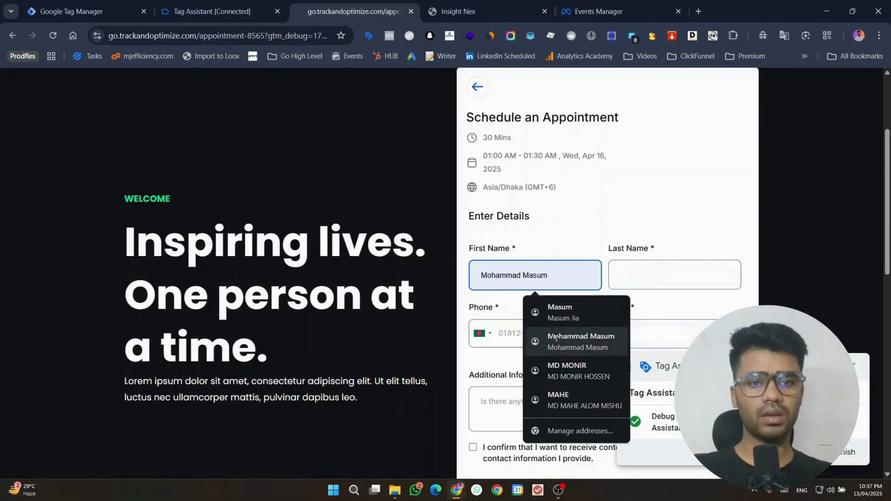
pyautogui.click(563, 374)
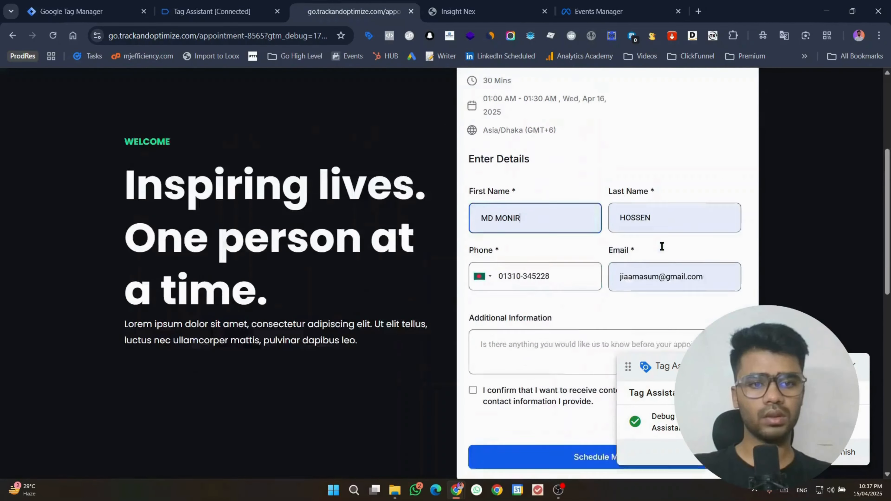
# Step: Enter 'sdasdf' as additional information, accept the consent, and book the meeting
pyautogui.scroll(-3, 652, 248)
pyautogui.click(577, 252)
pyautogui.write('sdasdf')
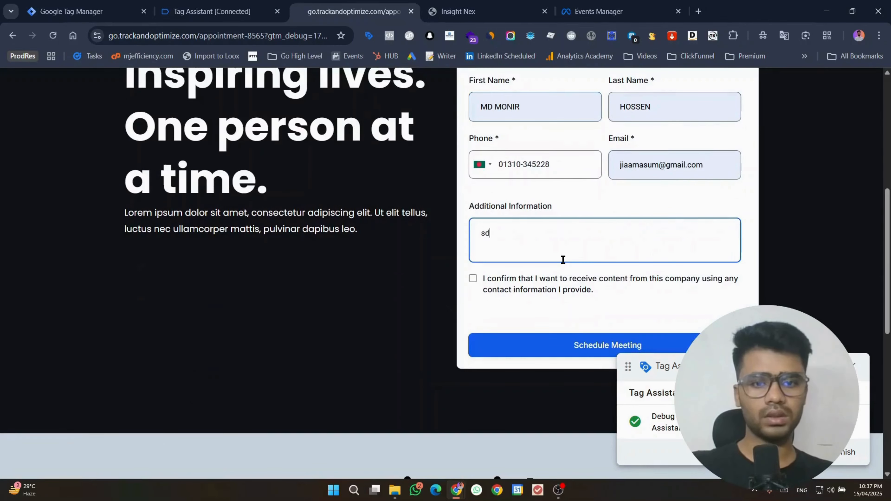
pyautogui.click(473, 279)
pyautogui.click(473, 278)
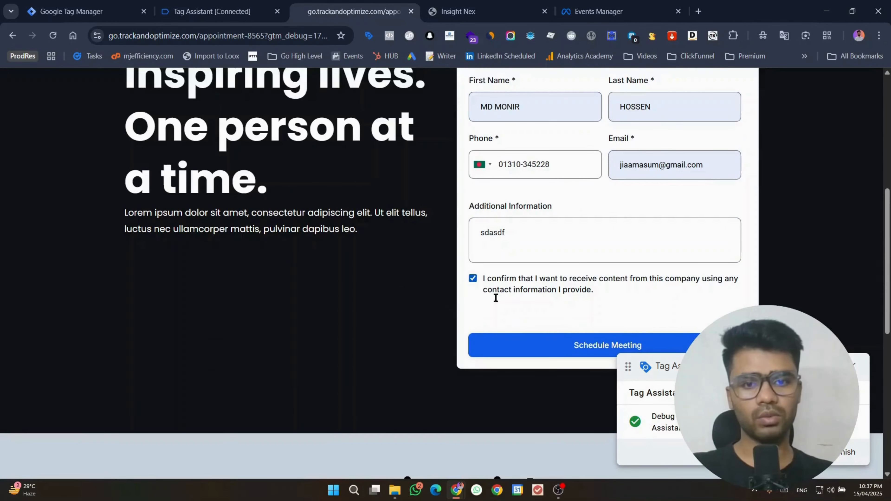
pyautogui.click(540, 345)
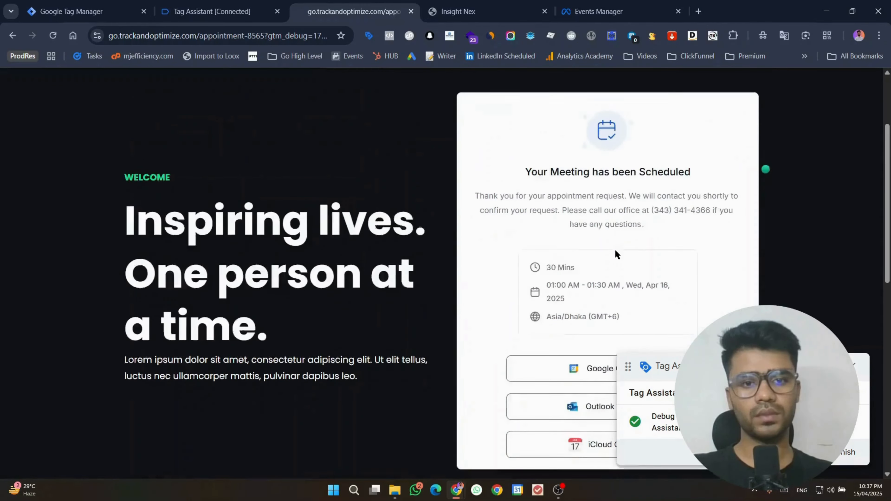
pyautogui.scroll(-3, 615, 259)
pyautogui.scroll(3, 615, 260)
# Step: Open appoointment_created's dataLayer push and review keys like last_name, email, booking_form_type, meeting_title
pyautogui.click(203, 5)
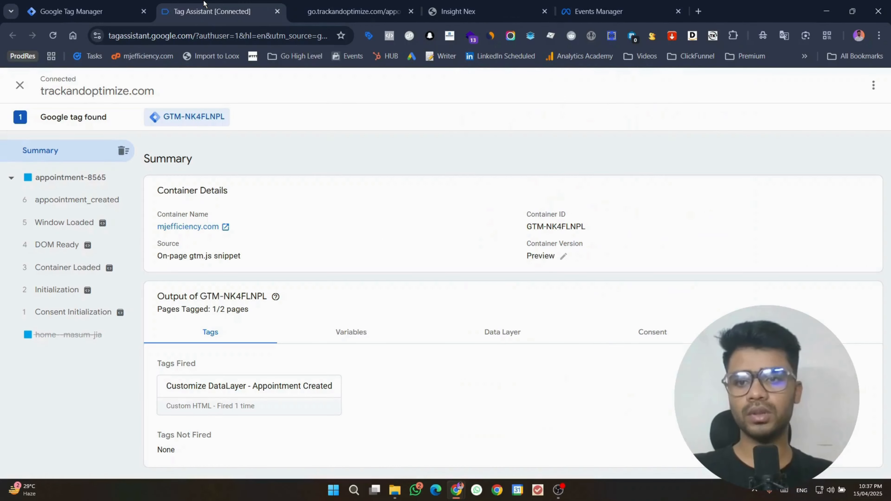
pyautogui.click(75, 210)
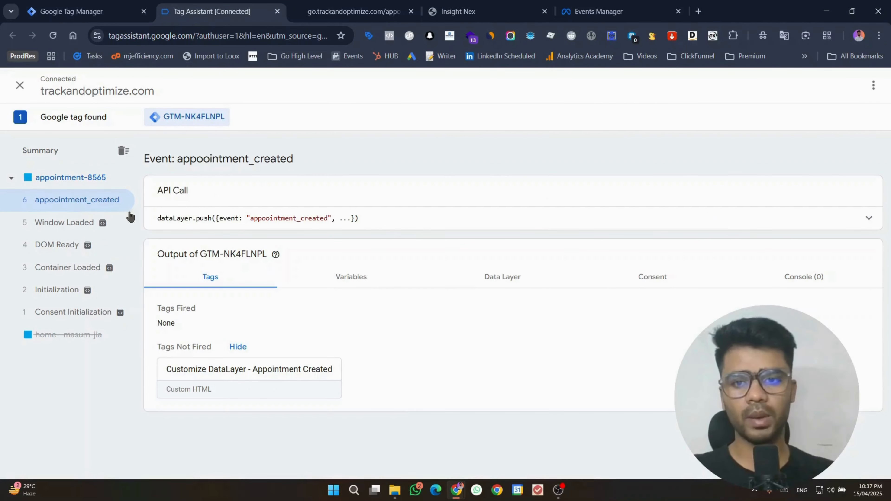
pyautogui.click(869, 224)
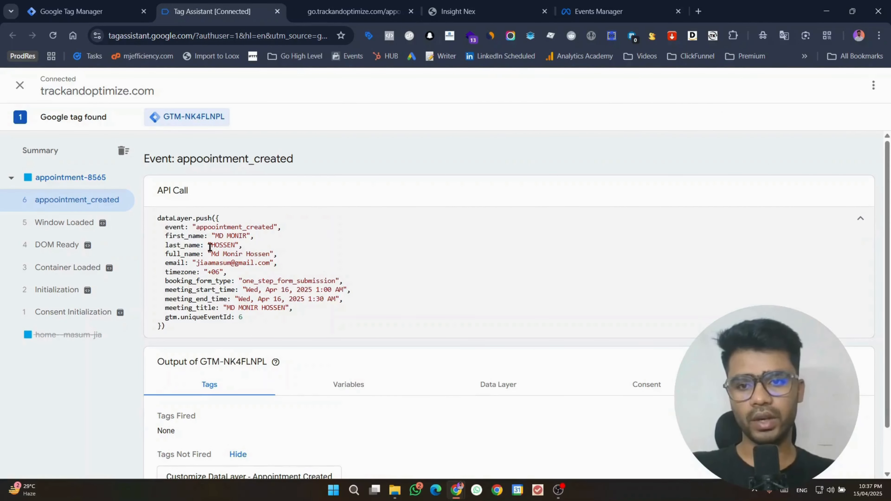
pyautogui.doubleClick(177, 247)
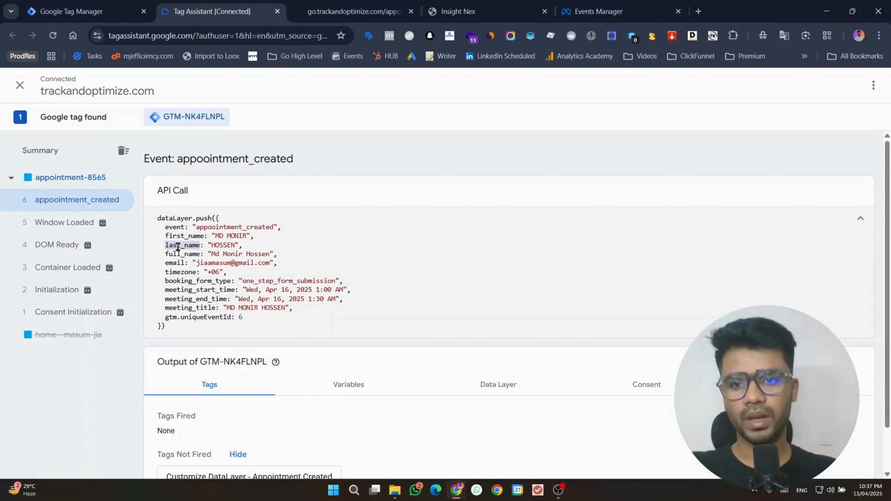
pyautogui.doubleClick(184, 254)
pyautogui.doubleClick(172, 263)
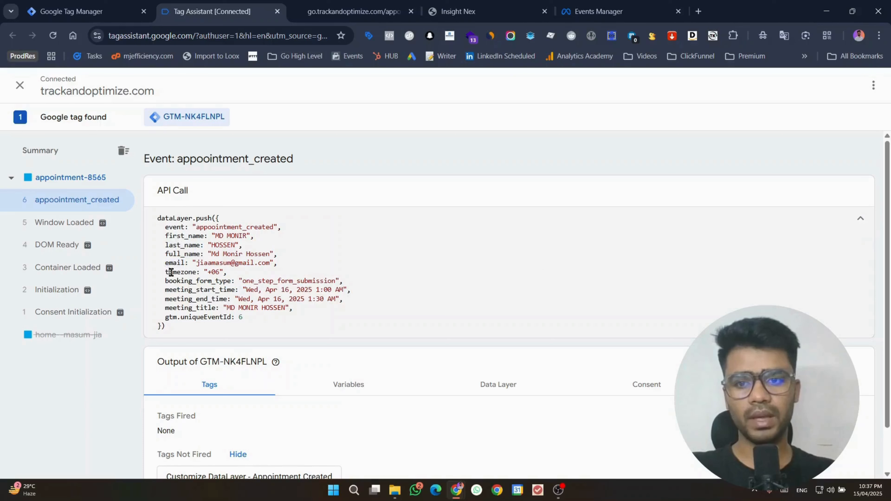
pyautogui.doubleClick(171, 273)
pyautogui.doubleClick(189, 281)
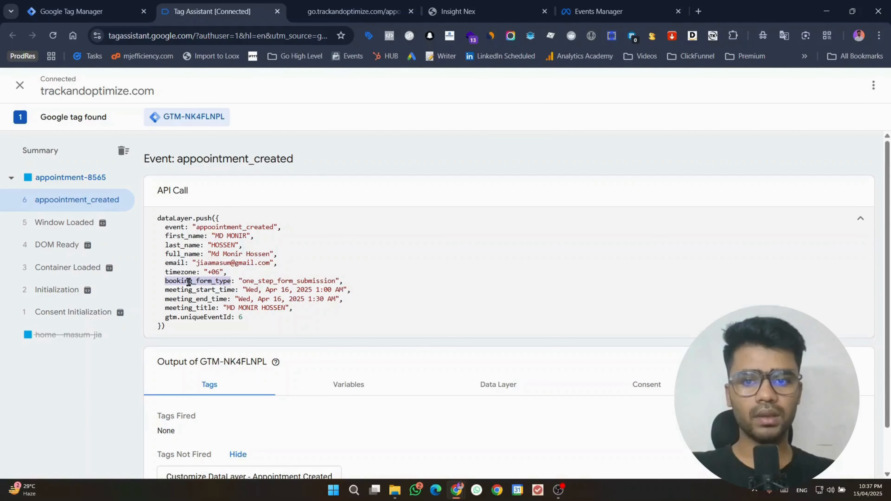
pyautogui.doubleClick(271, 280)
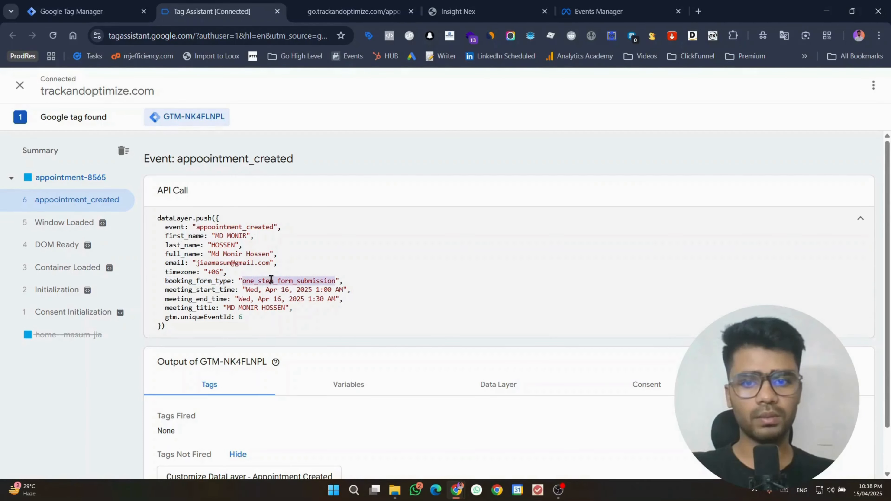
pyautogui.doubleClick(202, 290)
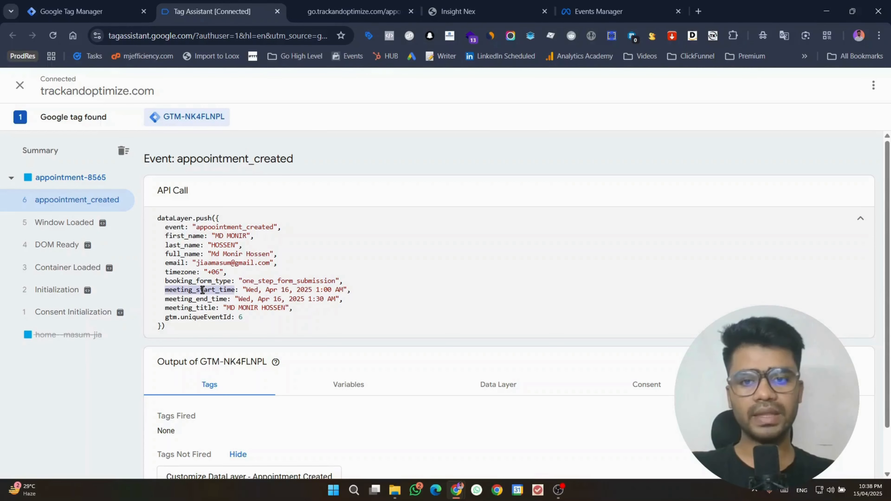
pyautogui.click(199, 295)
pyautogui.doubleClick(191, 308)
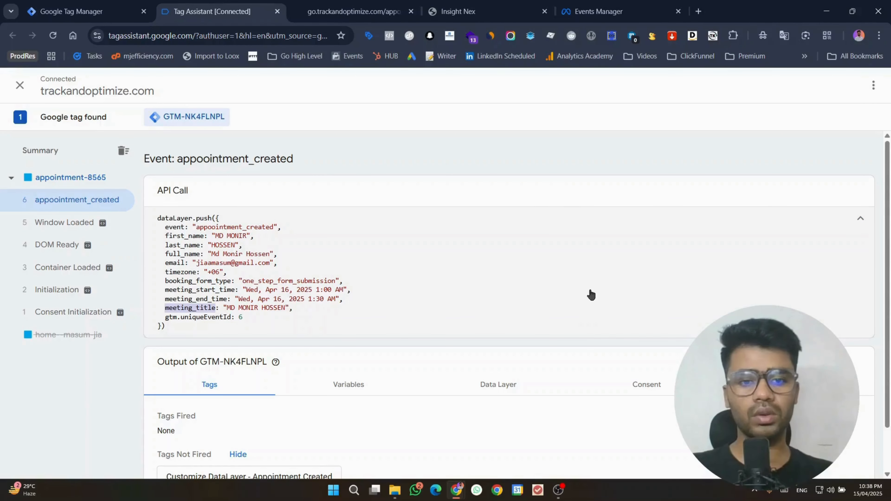
# Step: Note the appoointment_created event name and start a new tag in Tag Manager
pyautogui.click(558, 490)
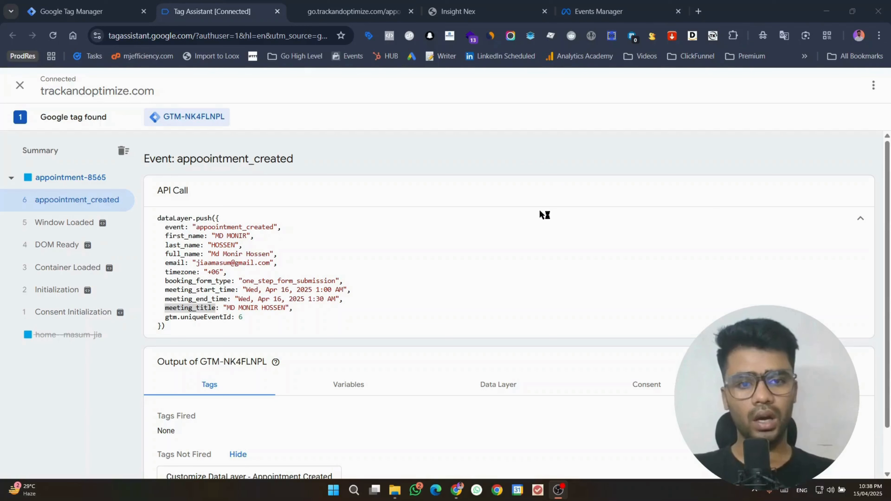
pyautogui.click(833, 3)
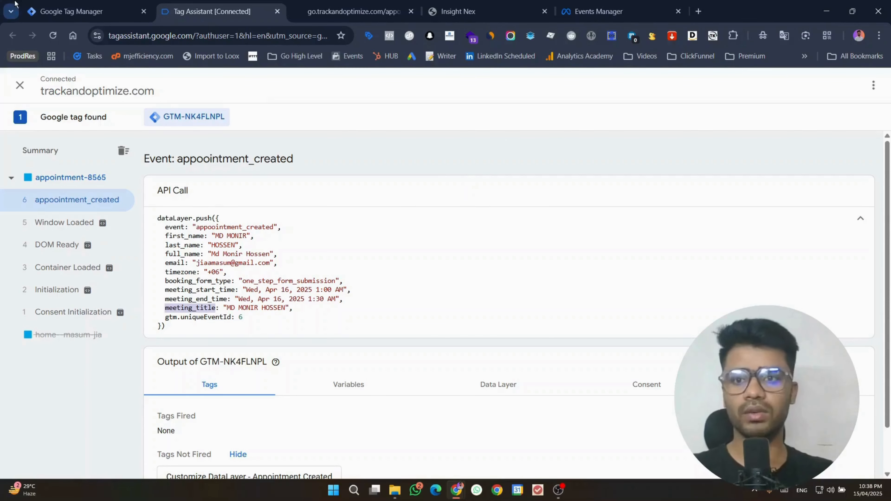
pyautogui.doubleClick(238, 227)
pyautogui.hotkey('ctrl', 'c')
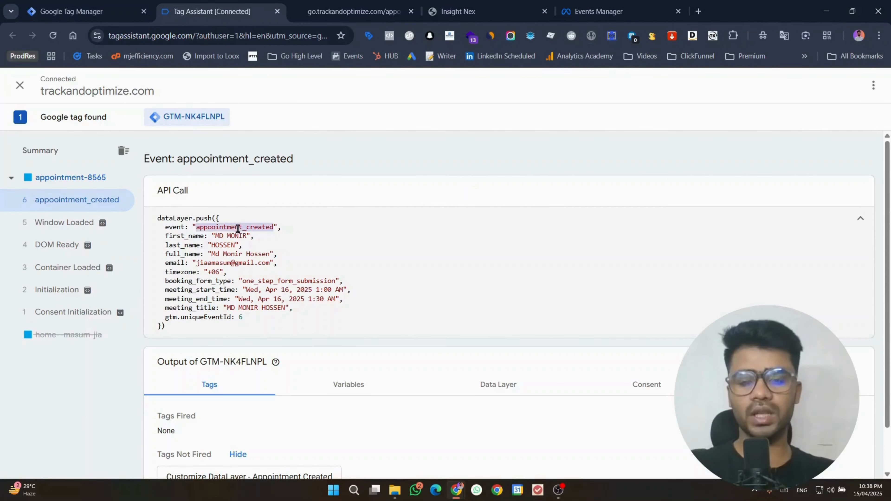
pyautogui.click(71, 11)
pyautogui.click(836, 169)
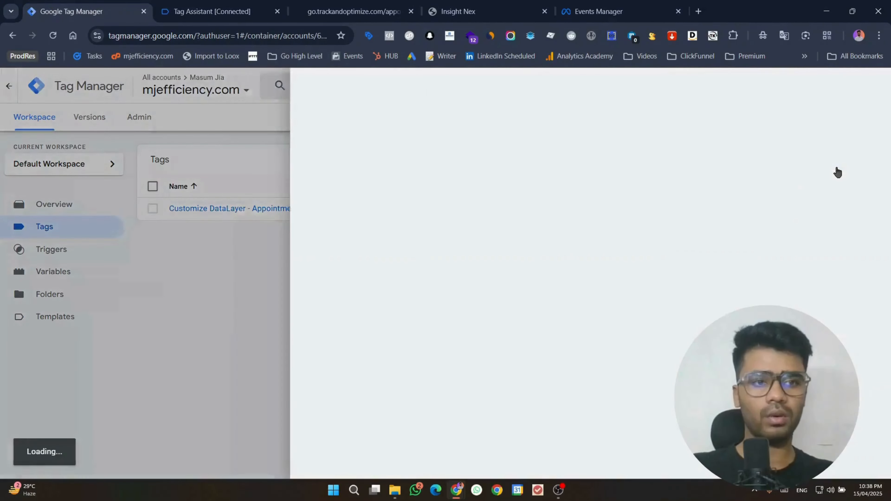
# Step: Make the new tag a Facebook Pixel tag
pyautogui.click(682, 189)
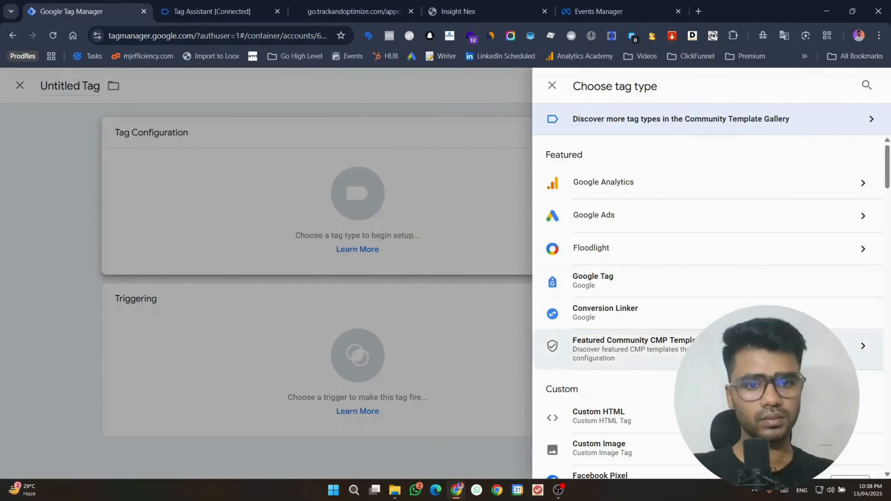
pyautogui.scroll(-3, 647, 372)
pyautogui.click(643, 372)
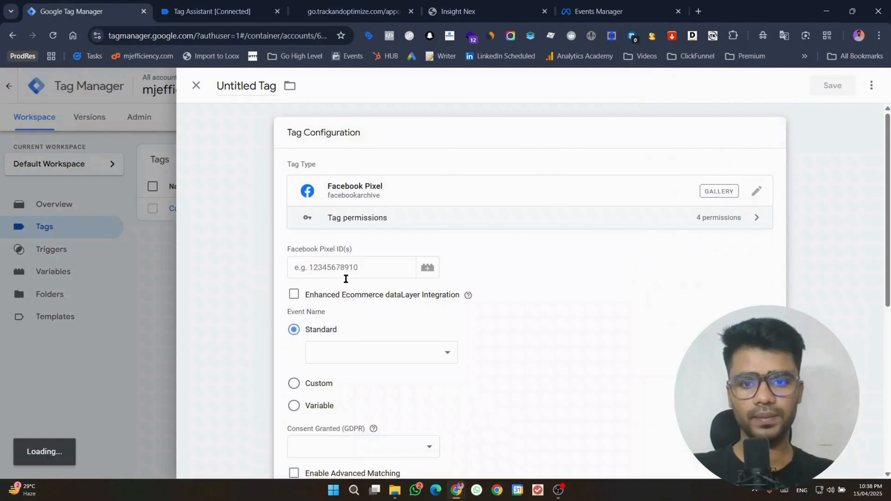
pyautogui.scroll(-6, 401, 293)
# Step: Create and attach a Custom Event trigger named appoointment_created for the tag
pyautogui.click(410, 407)
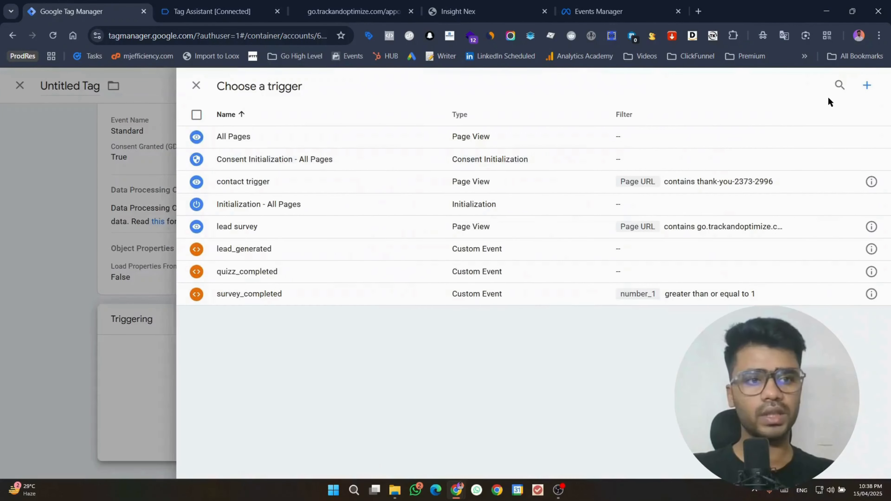
pyautogui.click(867, 86)
pyautogui.click(706, 156)
pyautogui.scroll(-5, 637, 351)
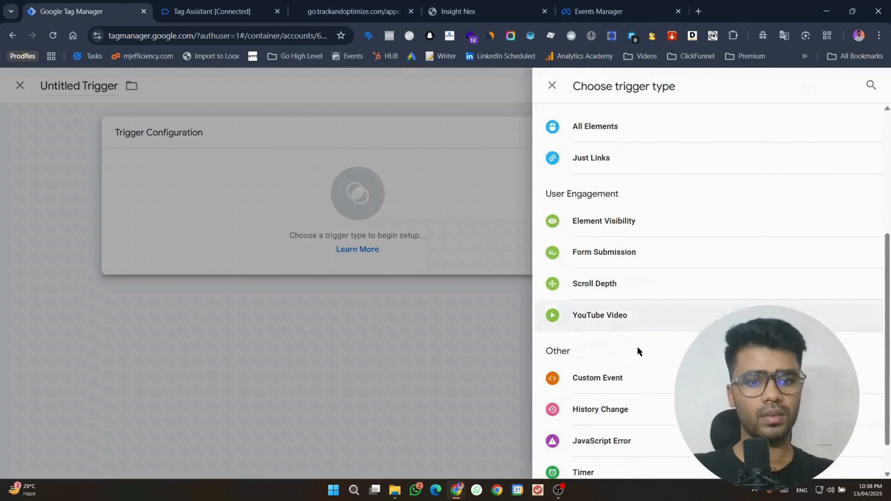
pyautogui.click(624, 368)
pyautogui.click(318, 247)
pyautogui.write('appoointment_created')
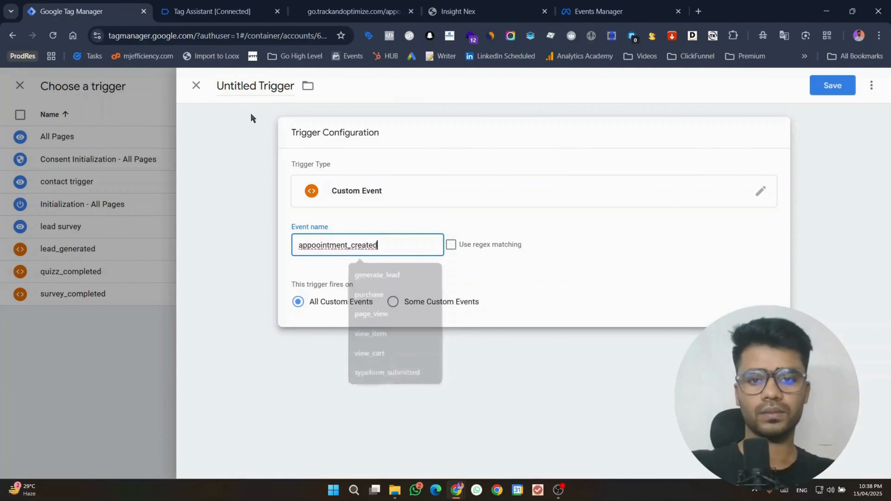
pyautogui.click(257, 92)
pyautogui.hotkey('ctrl', 'a')
pyautogui.hotkey('ctrl', 'v')
pyautogui.click(844, 91)
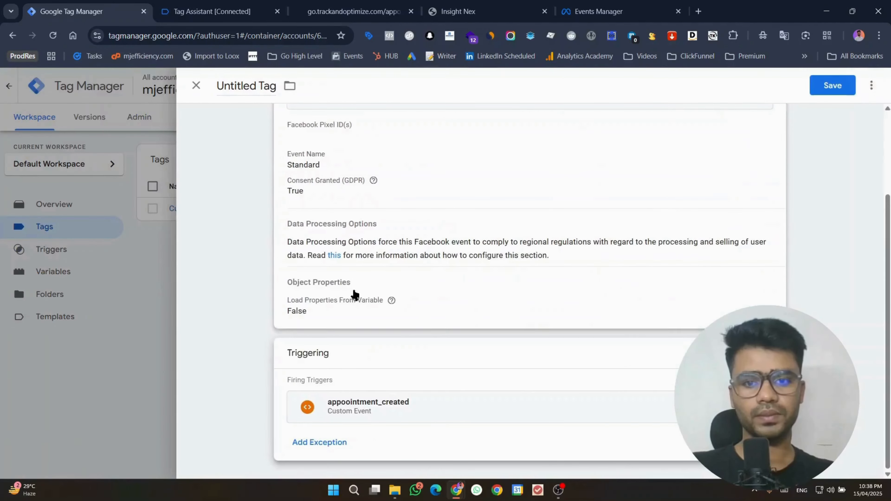
# Step: Set the tag's standard event to Schedule
pyautogui.scroll(3, 412, 287)
pyautogui.click(412, 287)
pyautogui.click(336, 352)
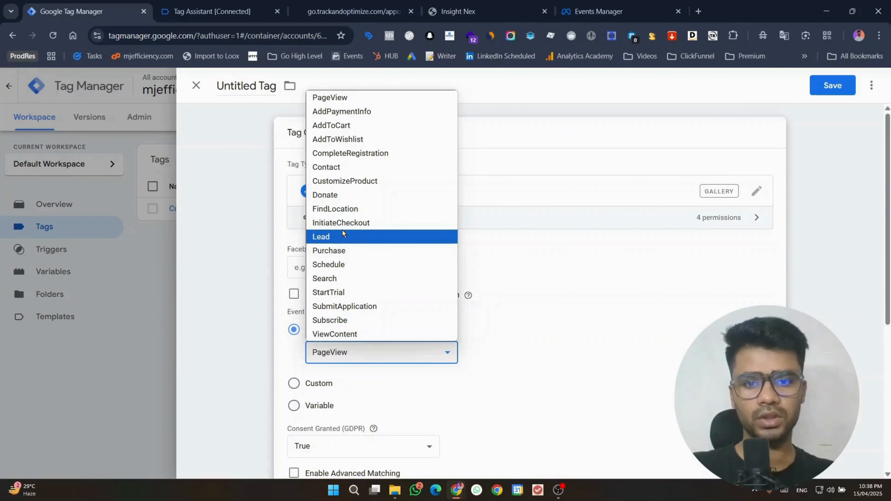
pyautogui.click(349, 266)
# Step: Paste the GHL 2025 dataset's pixel ID from Events Manager and save the tag as 'Facebook Pixel'
pyautogui.click(332, 266)
pyautogui.click(596, 12)
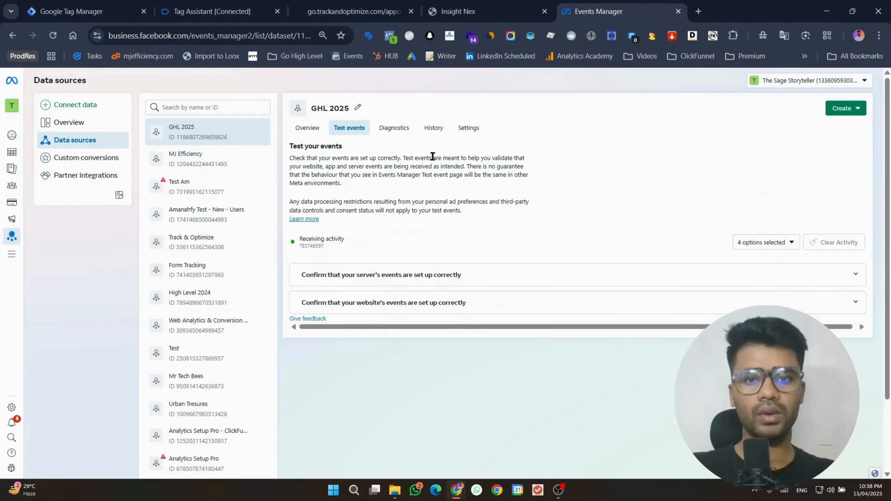
pyautogui.click(456, 129)
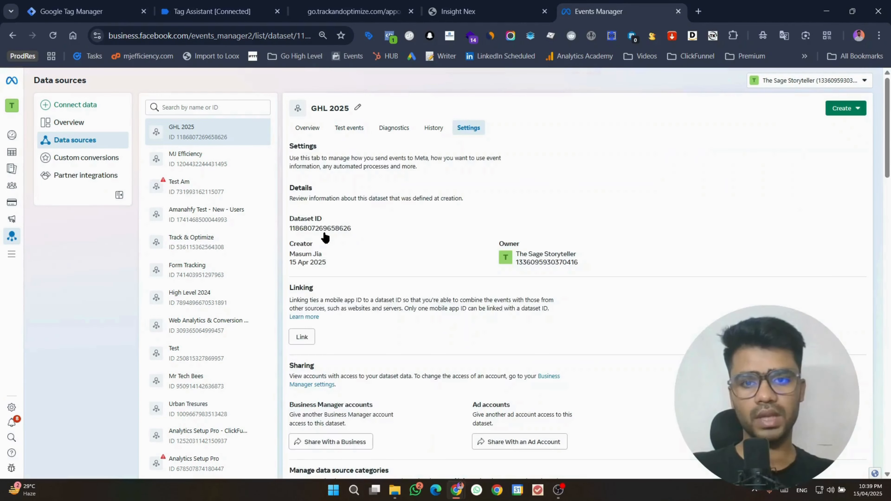
pyautogui.click(346, 232)
pyautogui.click(77, 13)
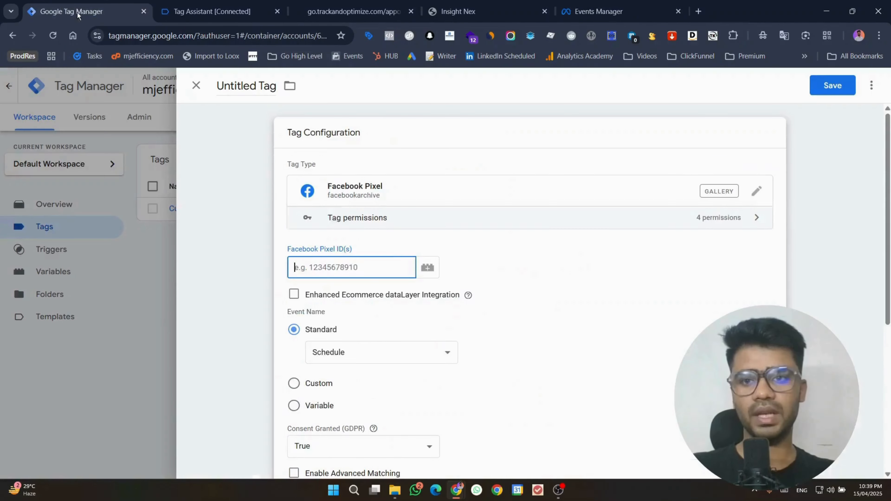
pyautogui.hotkey('ctrl', 'v')
pyautogui.click(832, 85)
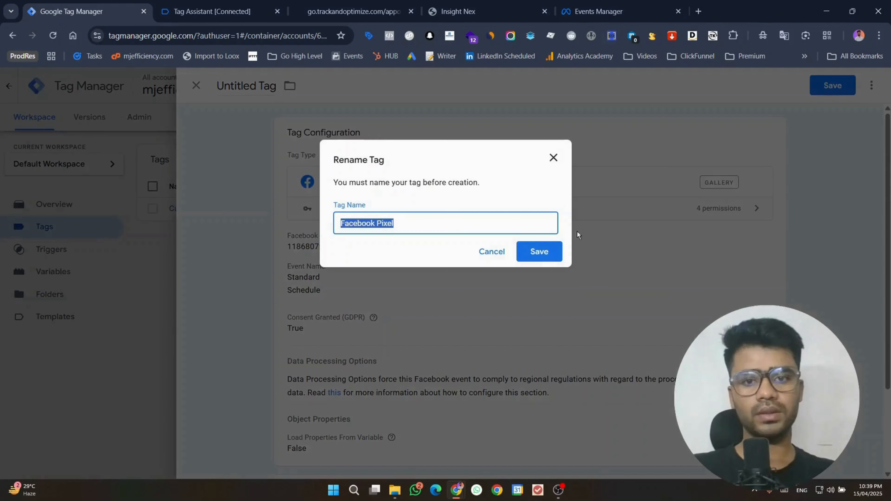
pyautogui.click(554, 252)
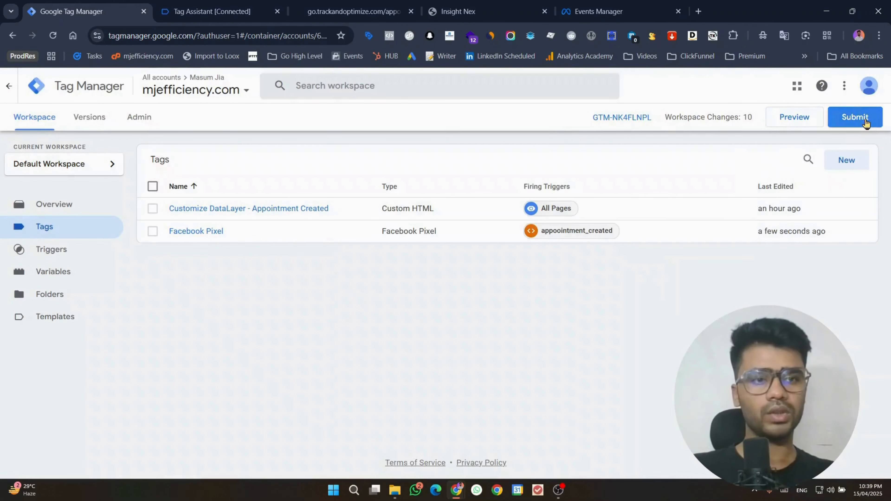
# Step: Open the Submit dialog, then close it without publishing the container
pyautogui.click(856, 117)
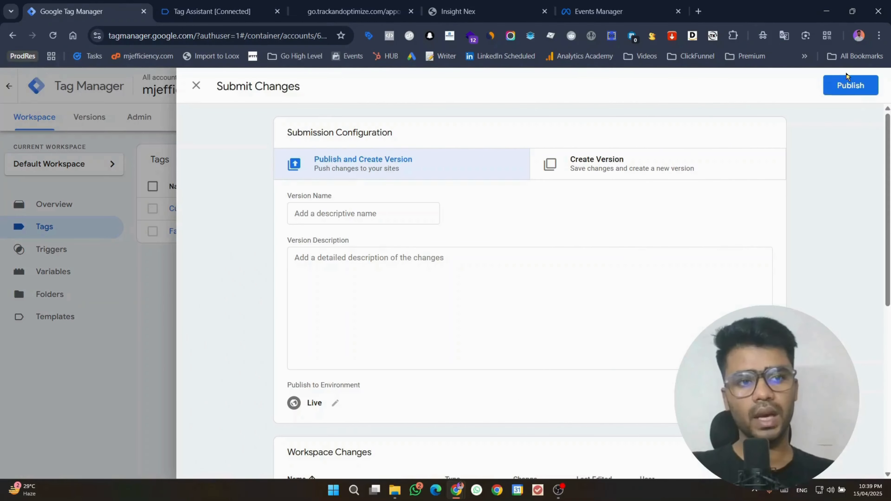
pyautogui.click(849, 85)
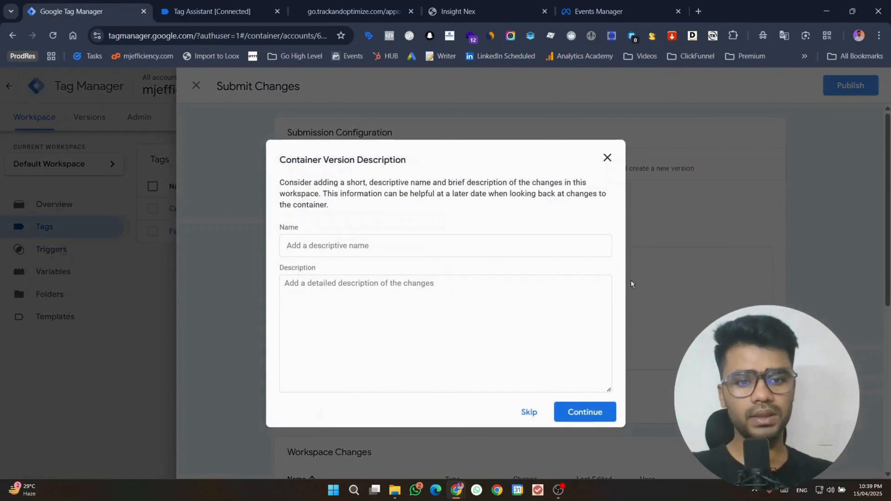
pyautogui.click(607, 157)
pyautogui.click(196, 86)
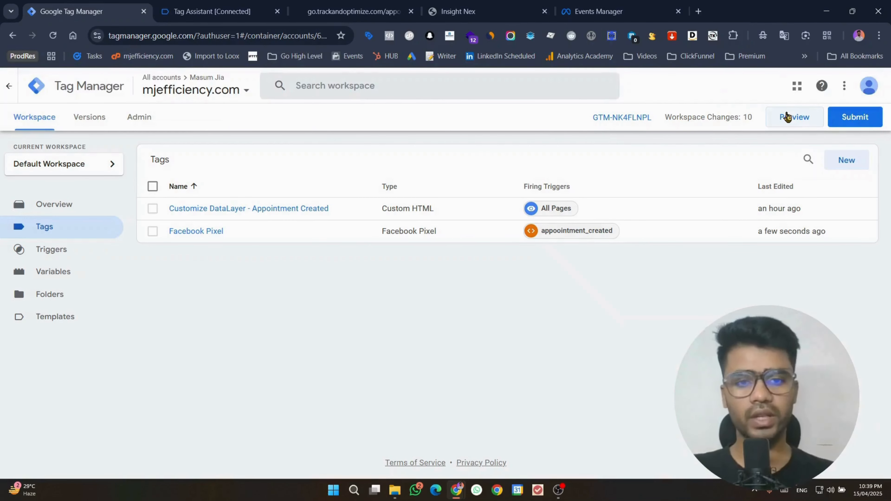
# Step: Start a new Preview session for trackandoptimize.com and go to the debugged home page
pyautogui.click(781, 117)
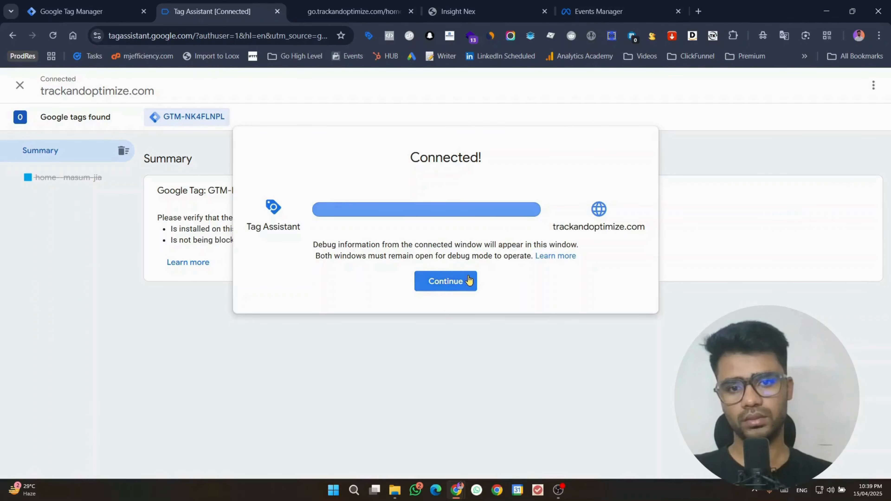
pyautogui.click(467, 277)
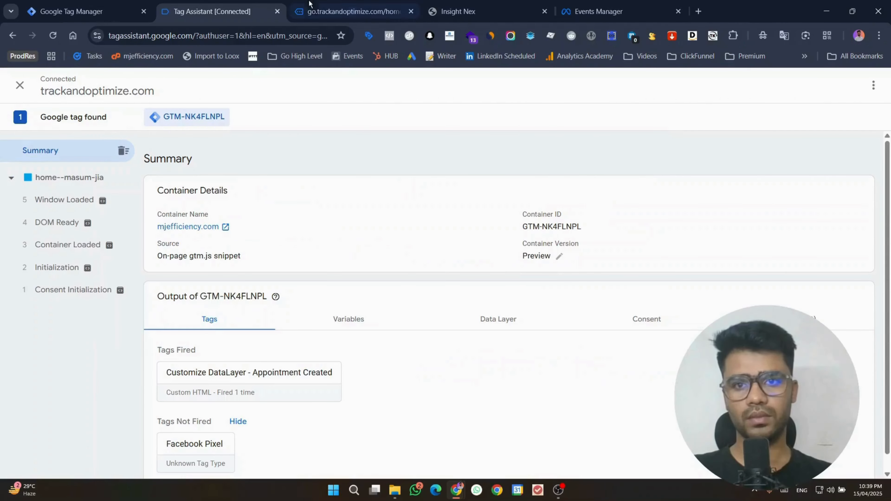
pyautogui.click(352, 11)
pyautogui.scroll(-13, 429, 342)
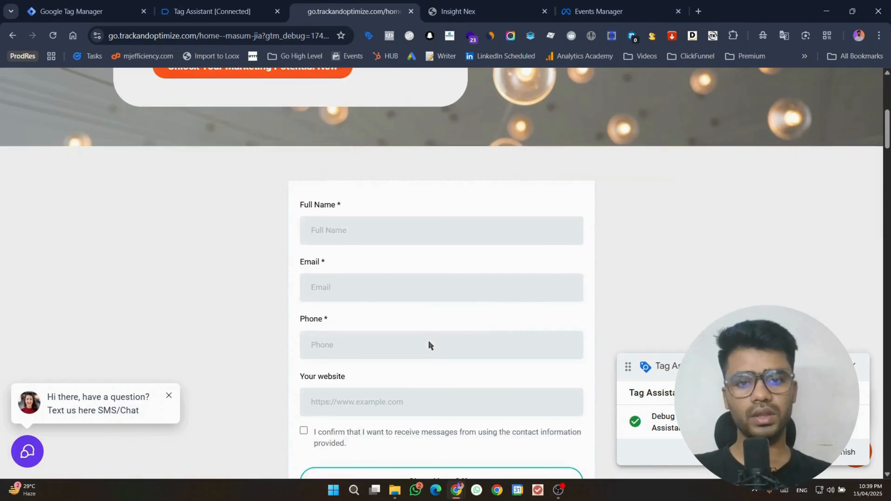
# Step: Open the appointment booking page and pick Apr 23 at 02:00 AM
pyautogui.scroll(13, 484, 320)
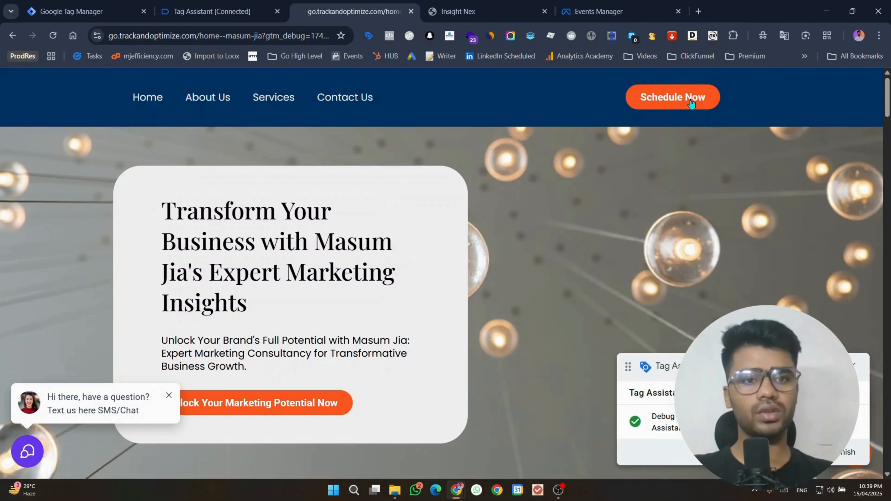
pyautogui.click(686, 94)
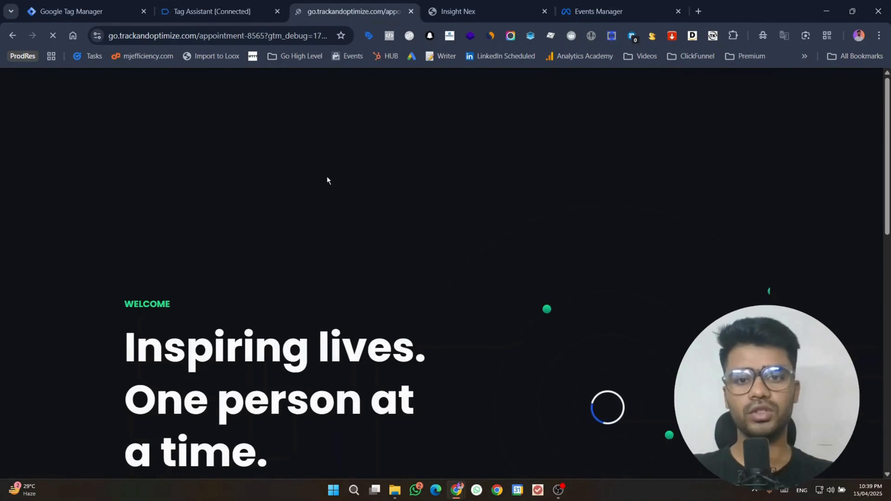
pyautogui.click(243, 6)
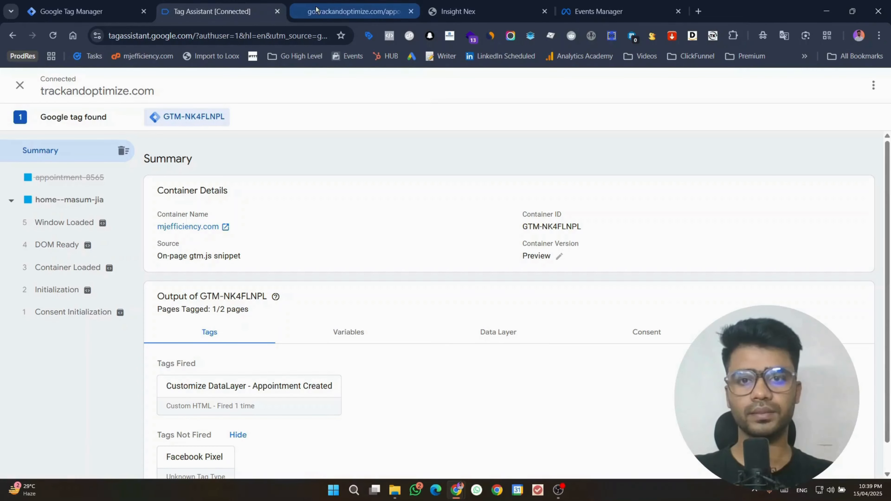
pyautogui.click(316, 9)
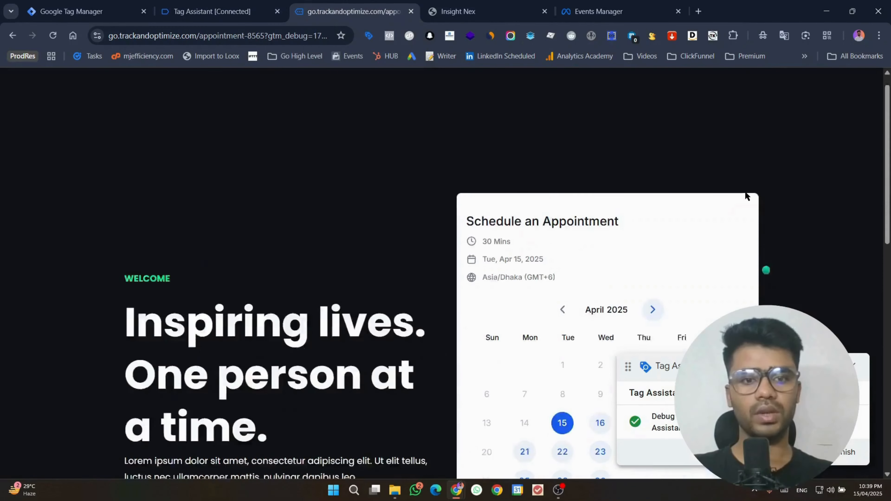
pyautogui.scroll(-5, 578, 190)
pyautogui.click(602, 191)
pyautogui.click(664, 191)
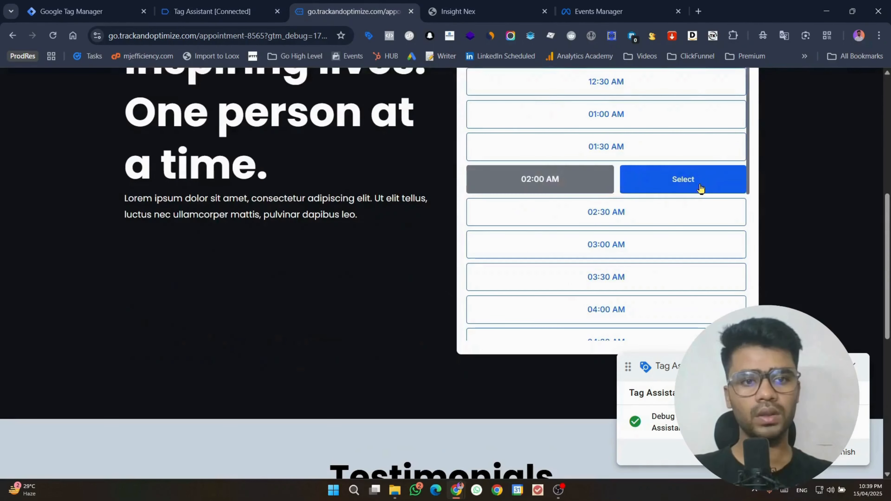
pyautogui.click(698, 182)
# Step: Autofill the contact details, accept the consent box, submit the booking, and check Tag Assistant
pyautogui.click(541, 274)
pyautogui.click(559, 309)
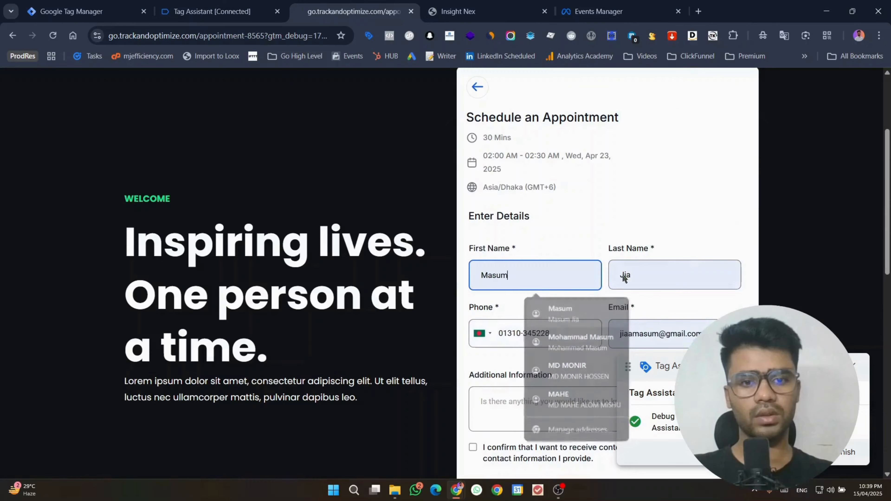
pyautogui.scroll(-4, 679, 210)
pyautogui.click(473, 223)
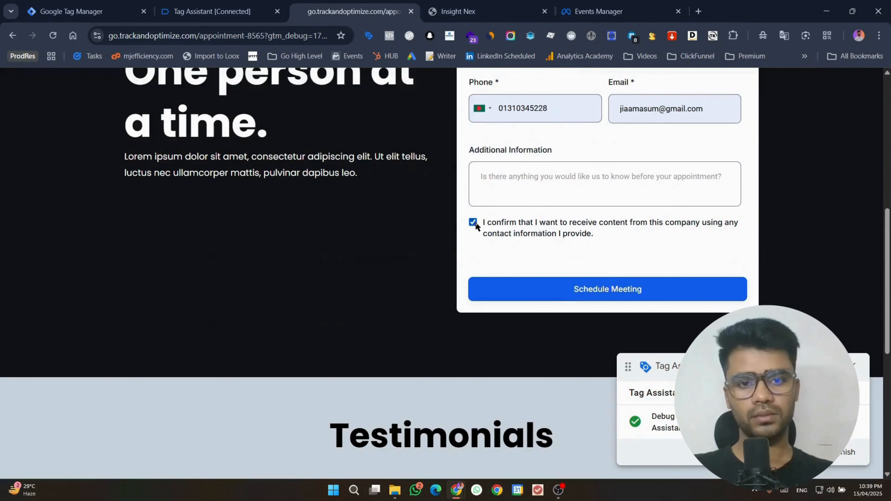
pyautogui.click(617, 299)
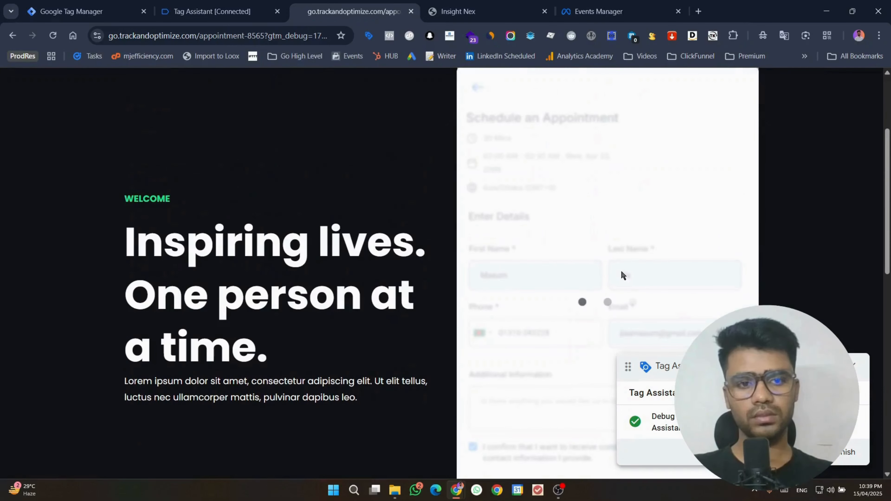
pyautogui.click(212, 11)
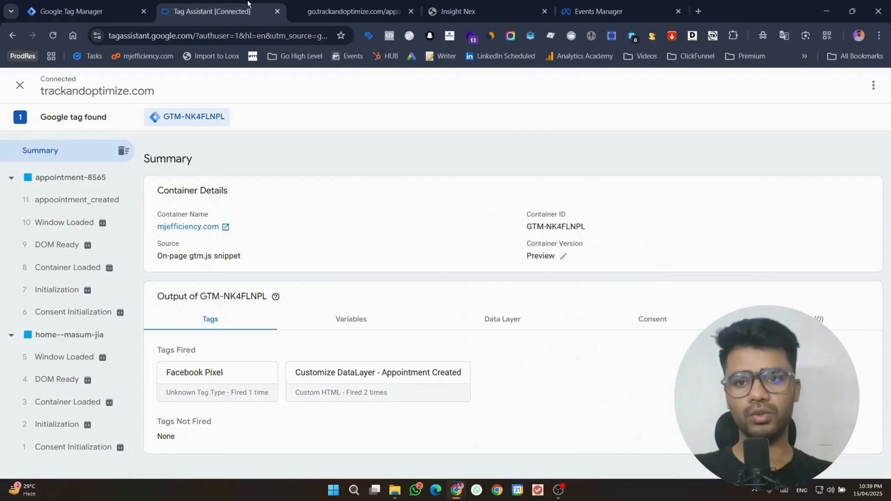
# Step: Inspect the appoointment_created event and open GHL 2025's Test events page in Events Manager
pyautogui.click(66, 200)
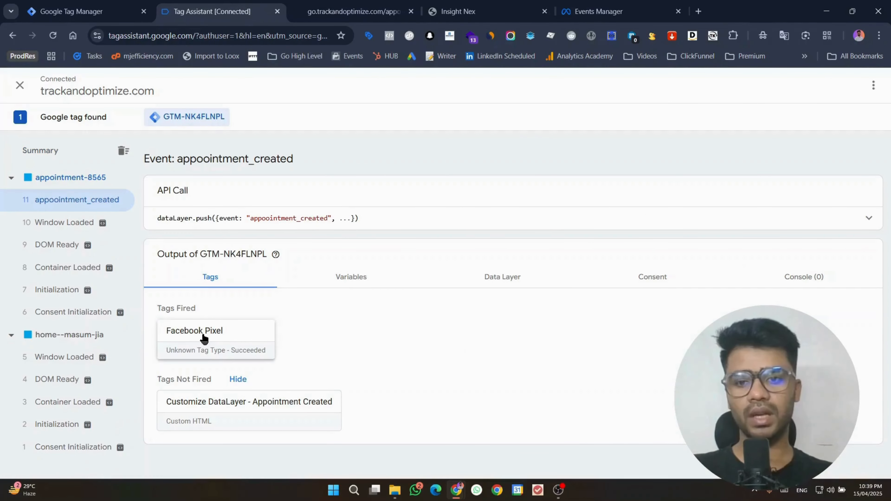
pyautogui.click(602, 4)
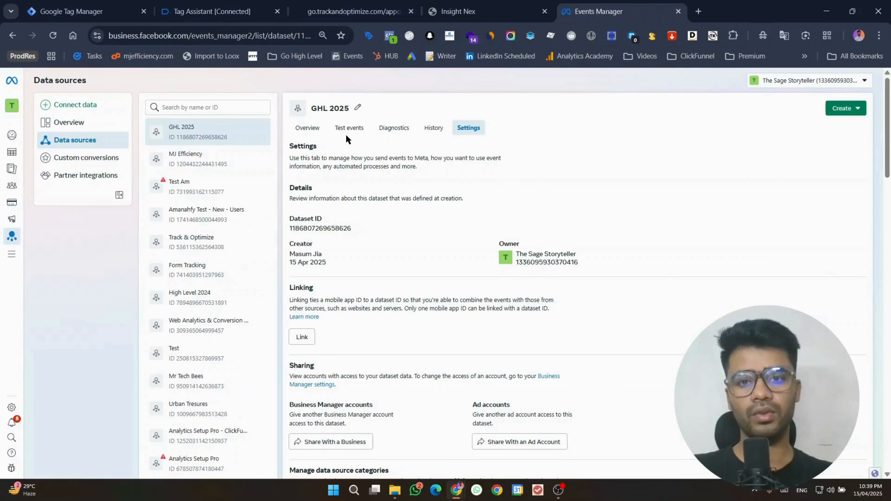
pyautogui.click(349, 127)
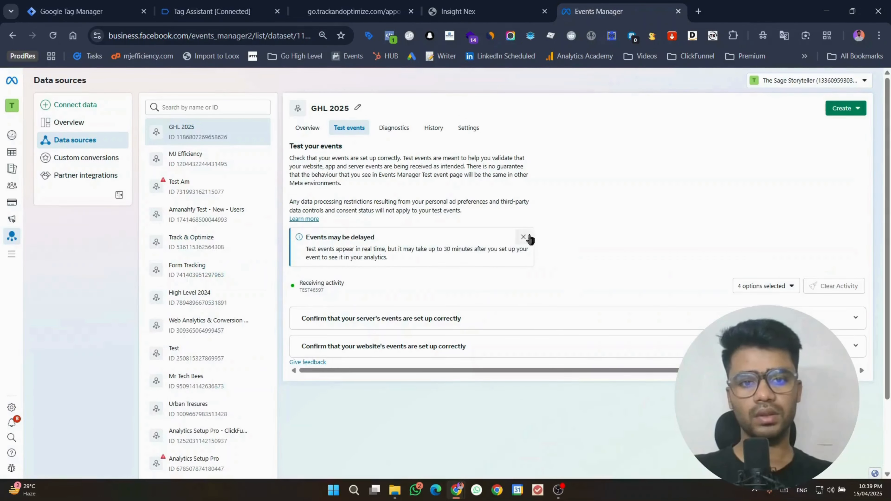
pyautogui.click(528, 238)
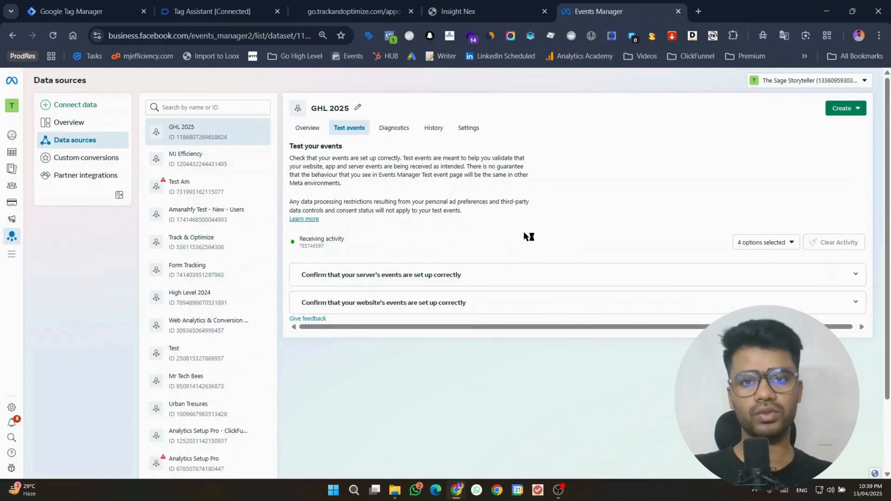
pyautogui.click(214, 4)
# Step: Reload the booking page and pick a new slot on Apr 16 at 02:30 AM
pyautogui.click(296, 5)
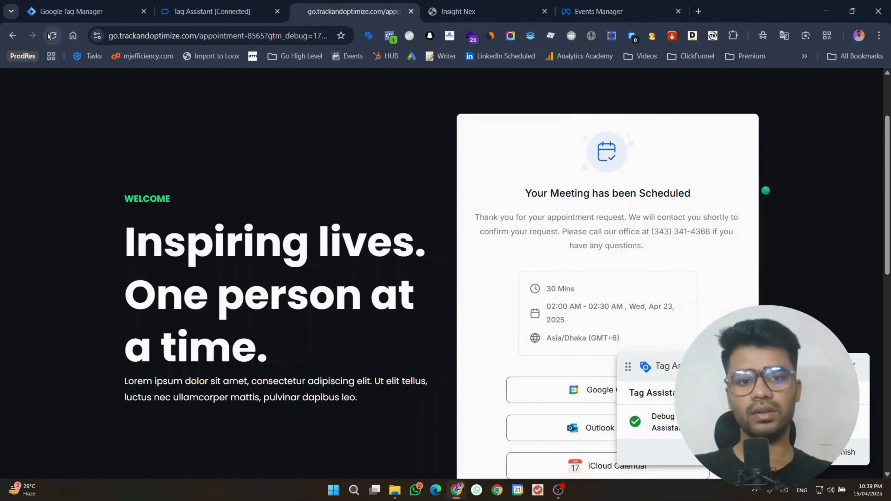
pyautogui.click(52, 36)
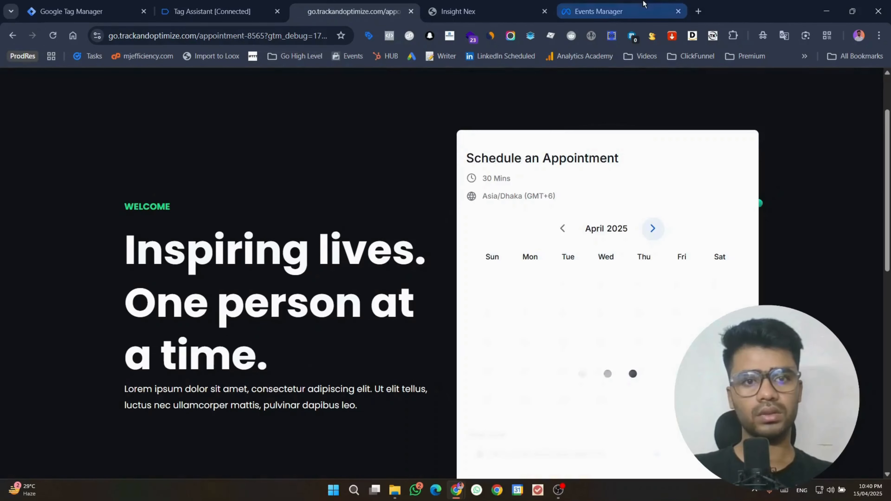
pyautogui.click(644, 4)
pyautogui.click(367, 3)
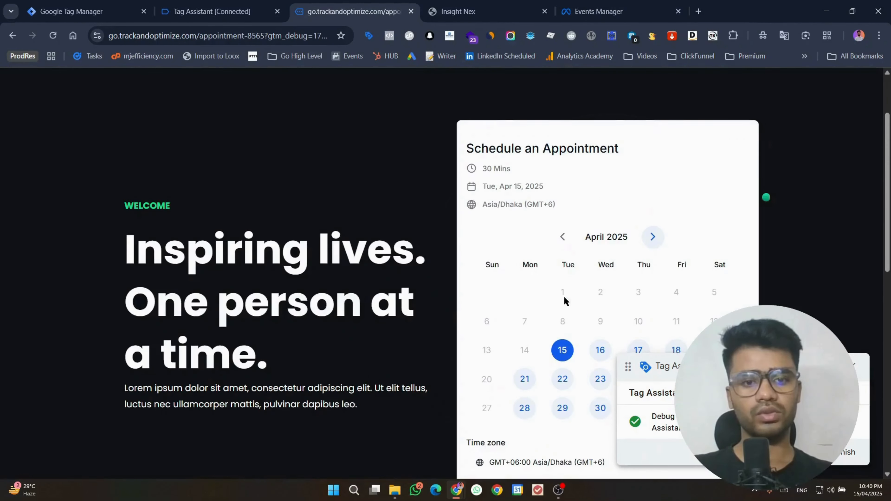
pyautogui.scroll(-3, 565, 301)
pyautogui.click(602, 239)
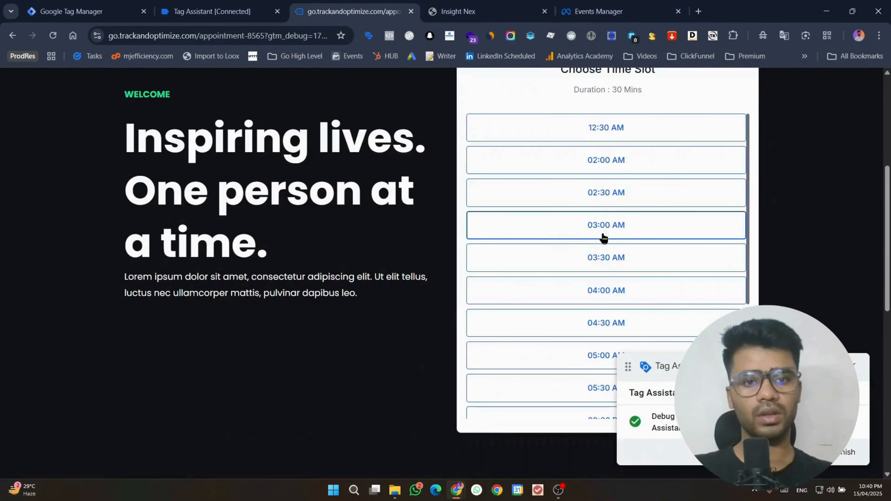
pyautogui.click(604, 206)
pyautogui.click(660, 209)
# Step: Autofill the contact details, accept consent, submit the second booking, and check Tag Assistant
pyautogui.click(221, 4)
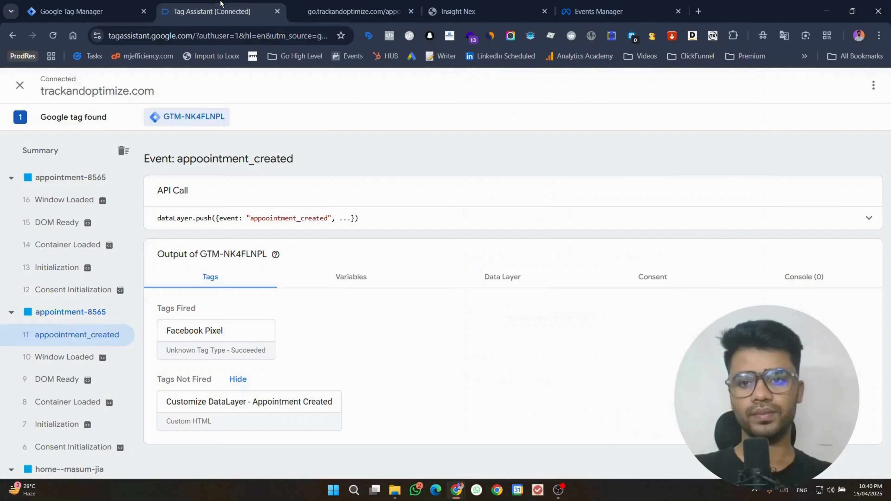
pyautogui.click(316, 7)
pyautogui.click(567, 274)
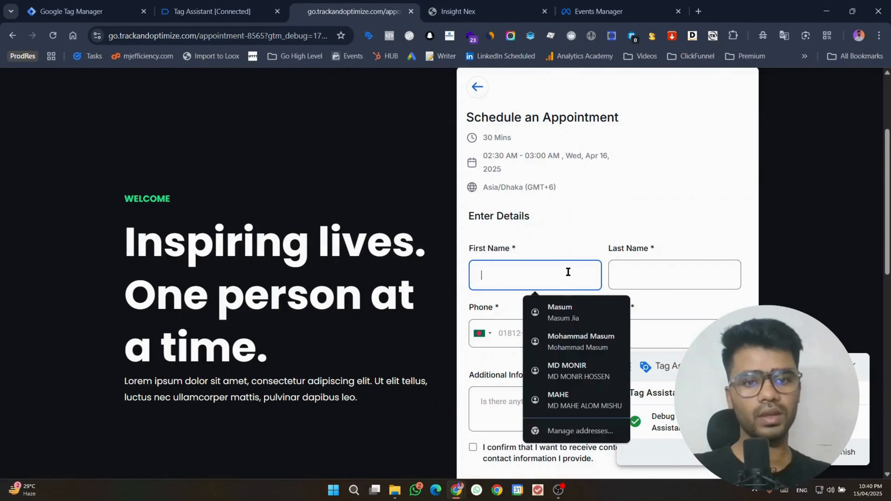
pyautogui.click(560, 310)
pyautogui.scroll(-4, 569, 242)
pyautogui.click(479, 280)
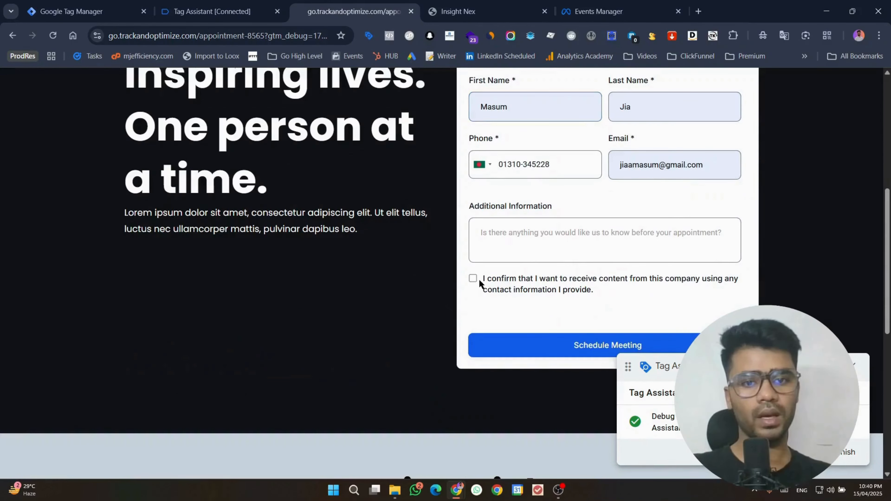
pyautogui.click(531, 343)
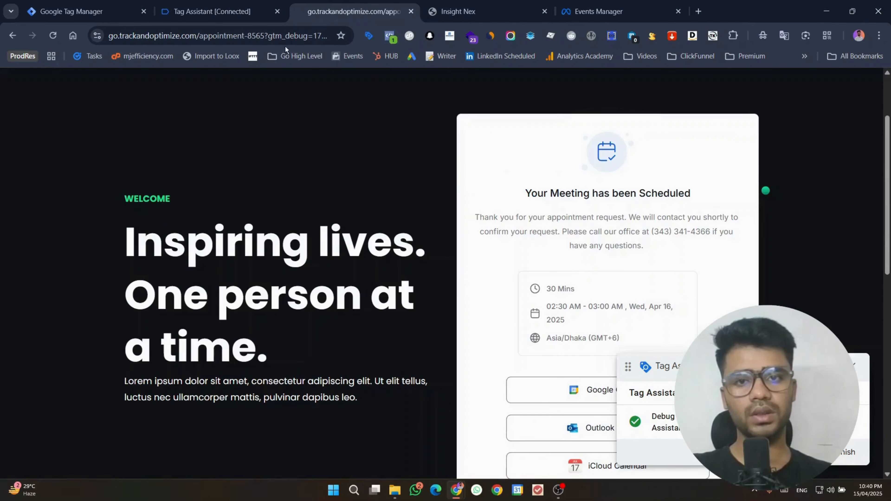
pyautogui.click(221, 11)
# Step: Inspect event 17's dataLayer push and the Schedule test event in Events Manager, then return to the site
pyautogui.click(37, 196)
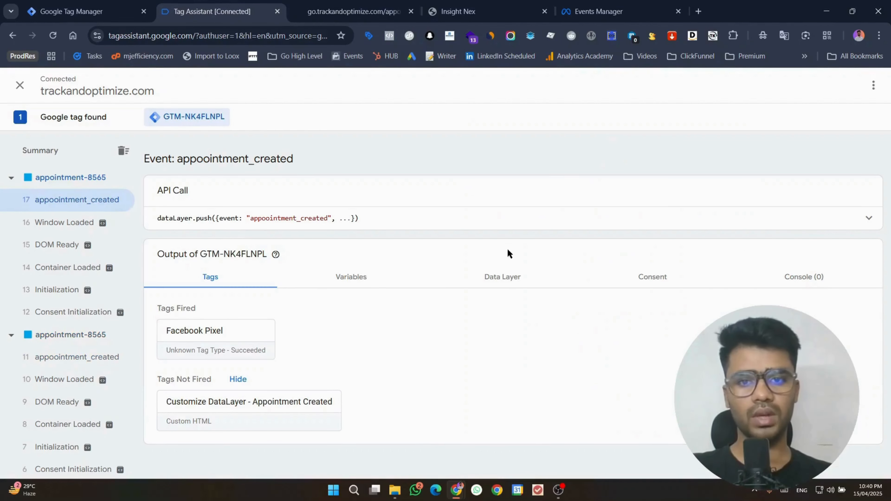
pyautogui.click(508, 228)
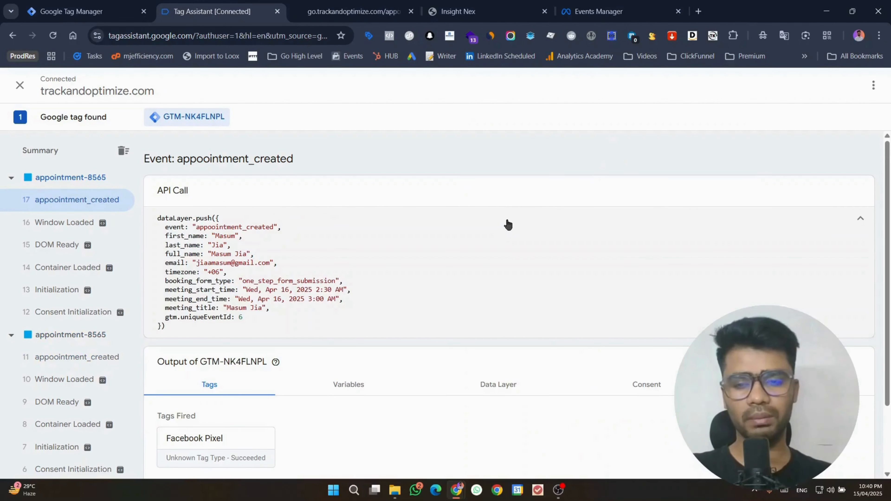
pyautogui.click(620, 10)
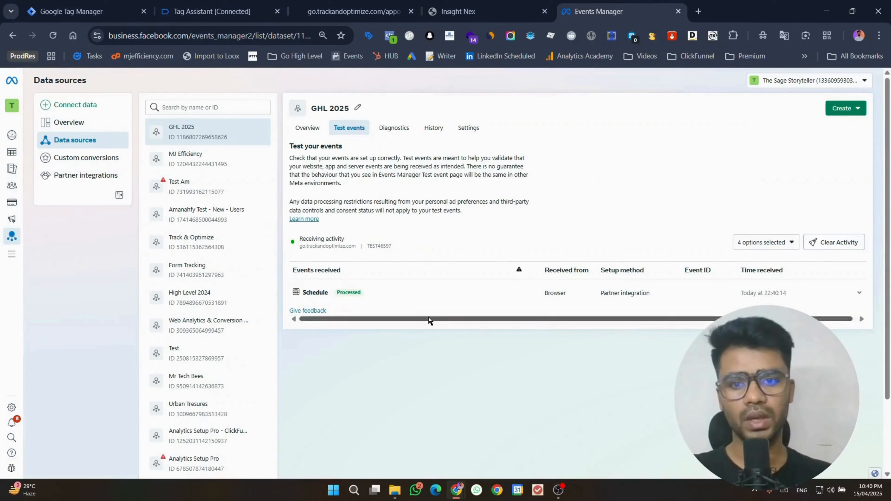
pyautogui.click(426, 299)
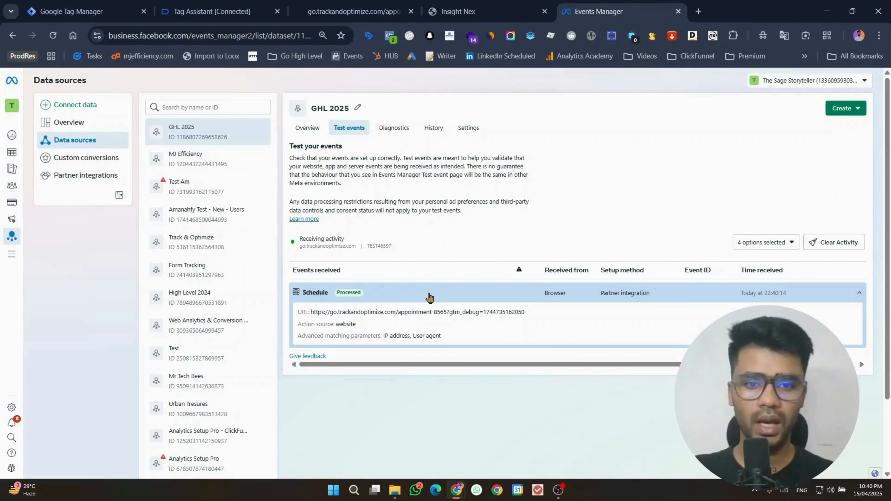
pyautogui.click(397, 296)
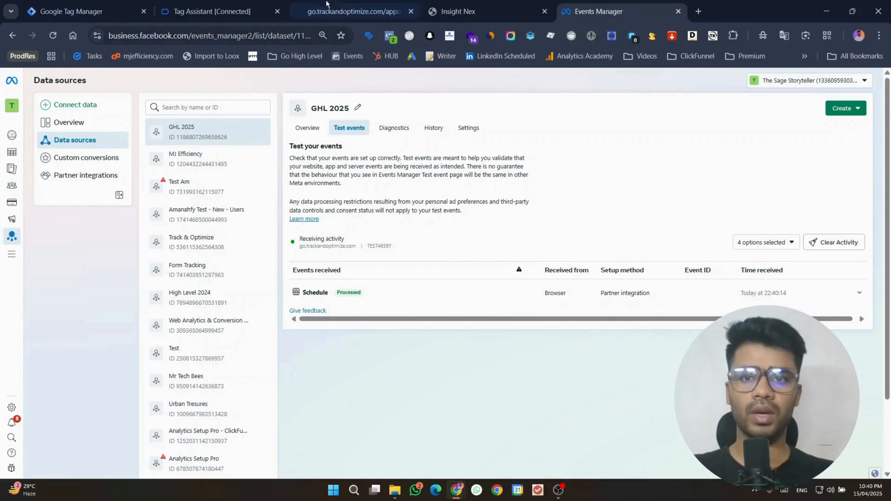
pyautogui.click(352, 4)
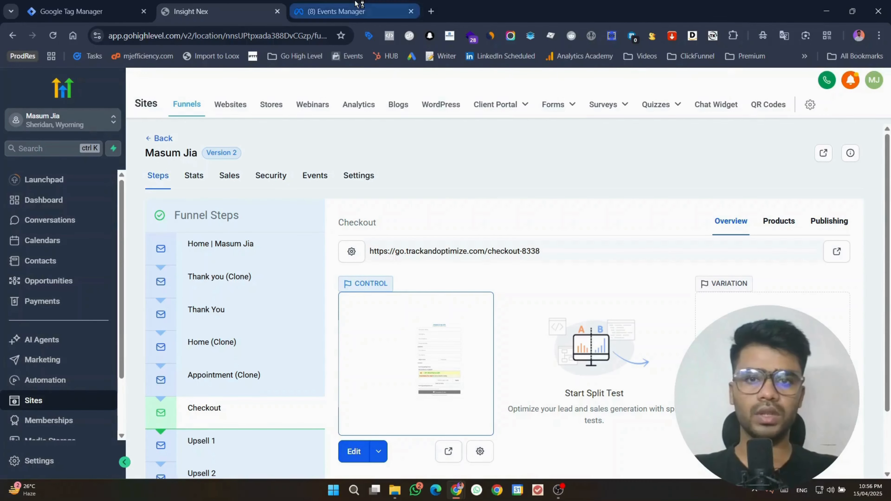
# Step: Switch through Meta Events Manager to the Google Tag Manager Tags list
pyautogui.click(351, 11)
pyautogui.click(146, 18)
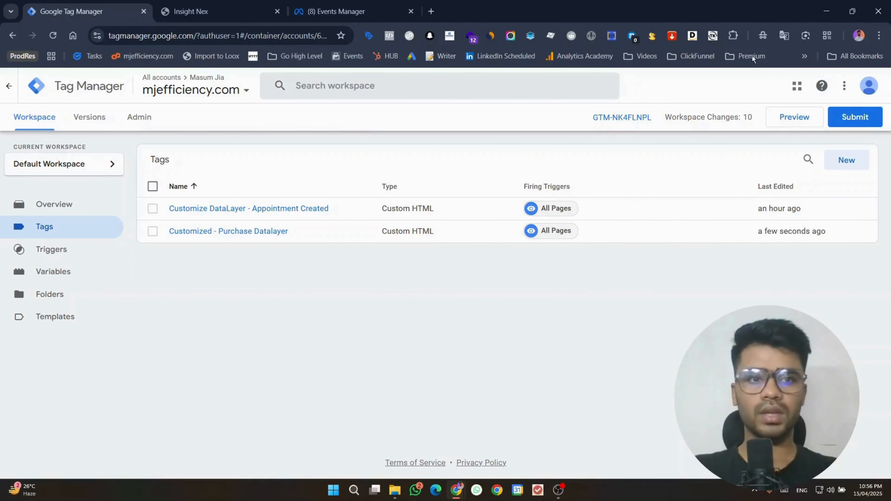
# Step: Start a Preview session connected to the checkout page and begin the checkout form
pyautogui.click(791, 119)
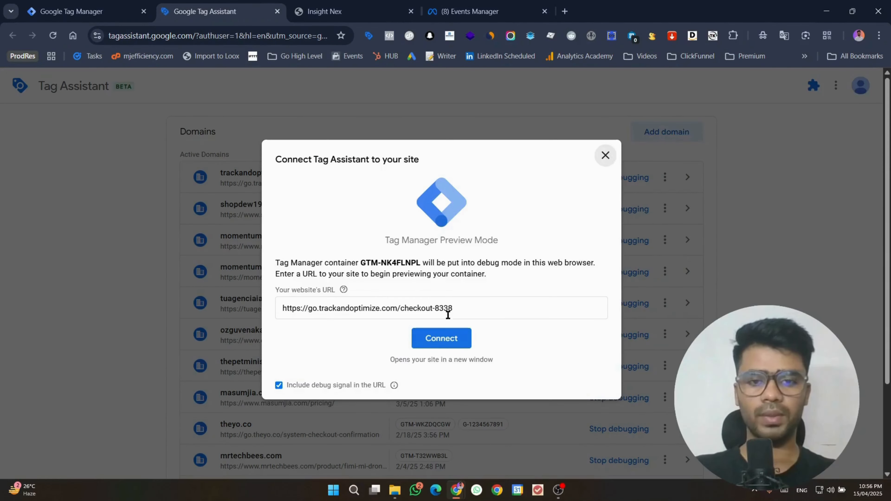
pyautogui.click(450, 331)
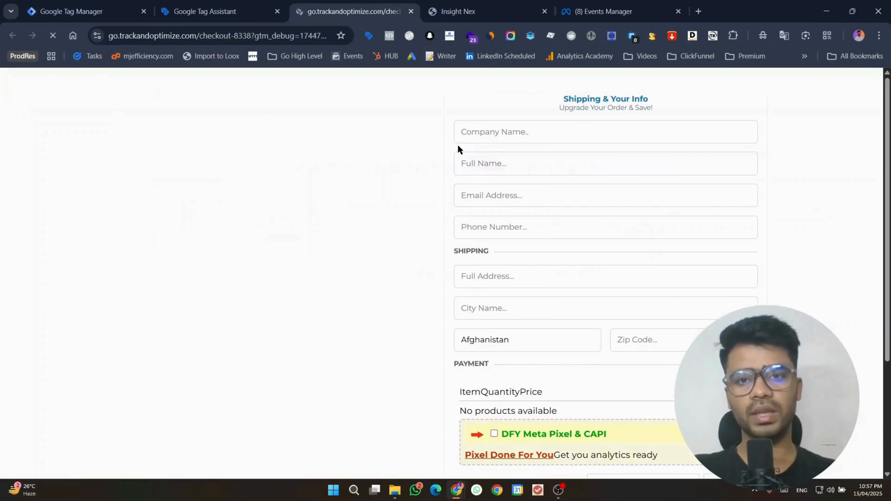
pyautogui.click(569, 141)
pyautogui.click(499, 105)
pyautogui.scroll(-5, 513, 143)
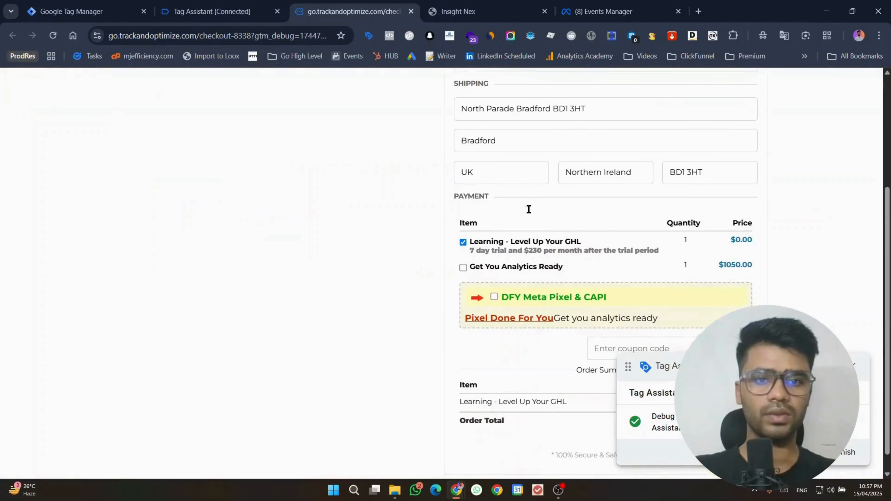
pyautogui.scroll(-3, 560, 227)
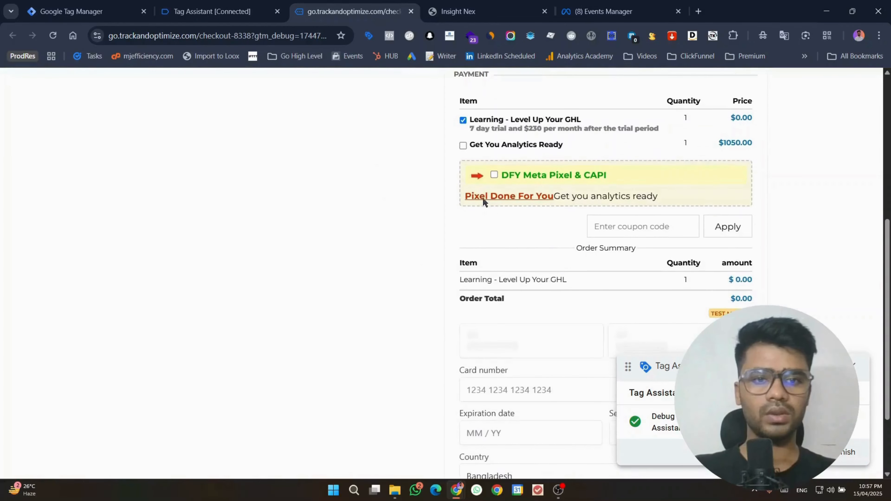
# Step: Add DFY Meta Pixel & CAPI and Get You Analytics Ready, then pay $1050.00 with the saved test card
pyautogui.click(494, 174)
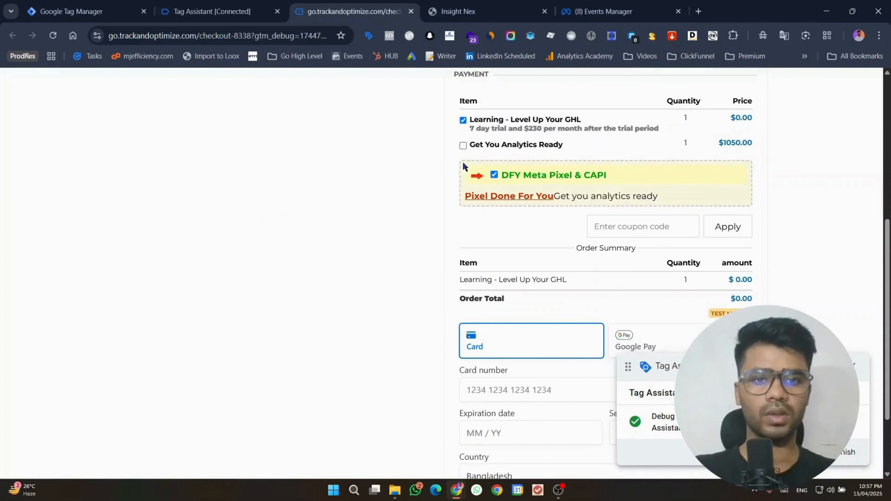
pyautogui.click(462, 145)
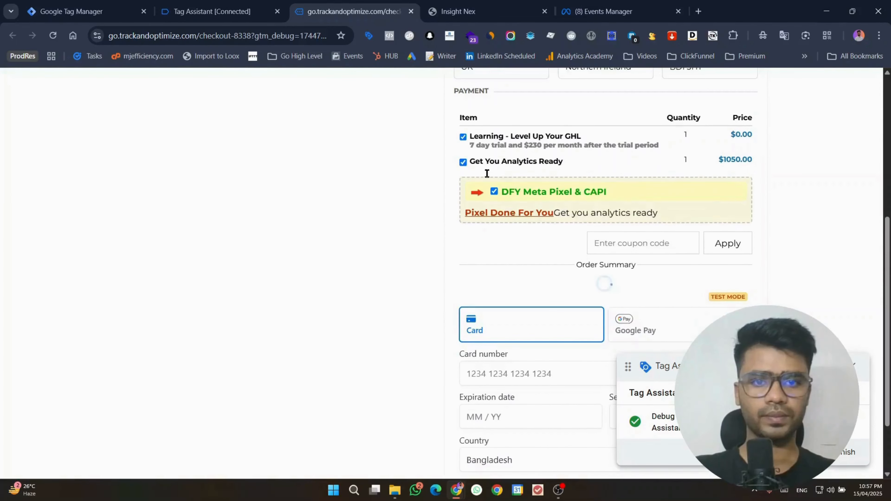
pyautogui.scroll(-2, 570, 204)
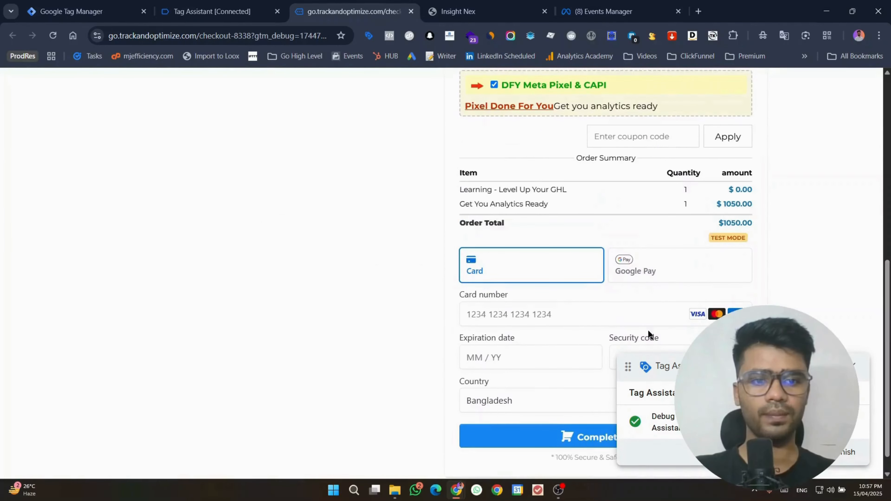
pyautogui.click(583, 314)
pyautogui.click(800, 272)
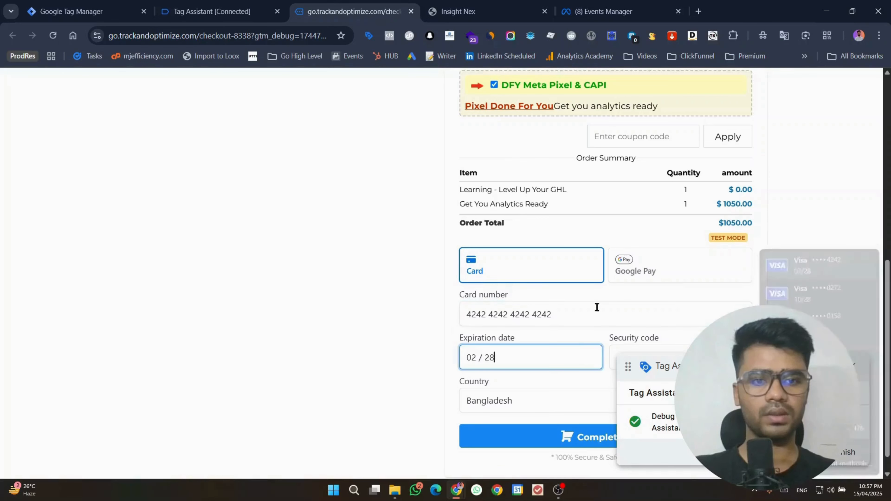
pyautogui.click(615, 358)
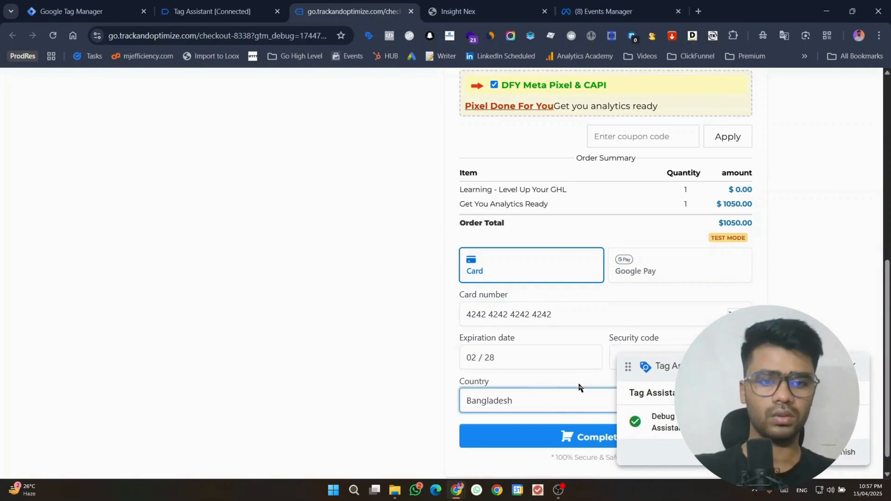
pyautogui.click(562, 435)
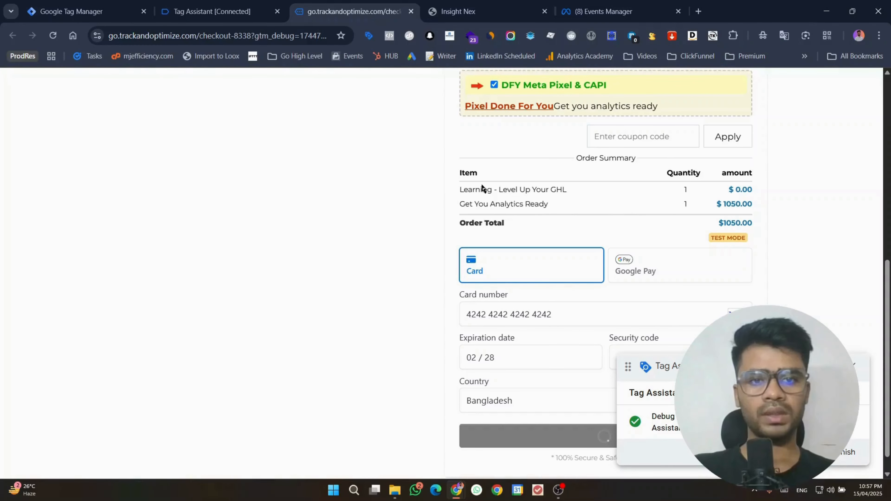
pyautogui.moveTo(463, 190); pyautogui.dragTo(583, 193)
pyautogui.click(572, 192)
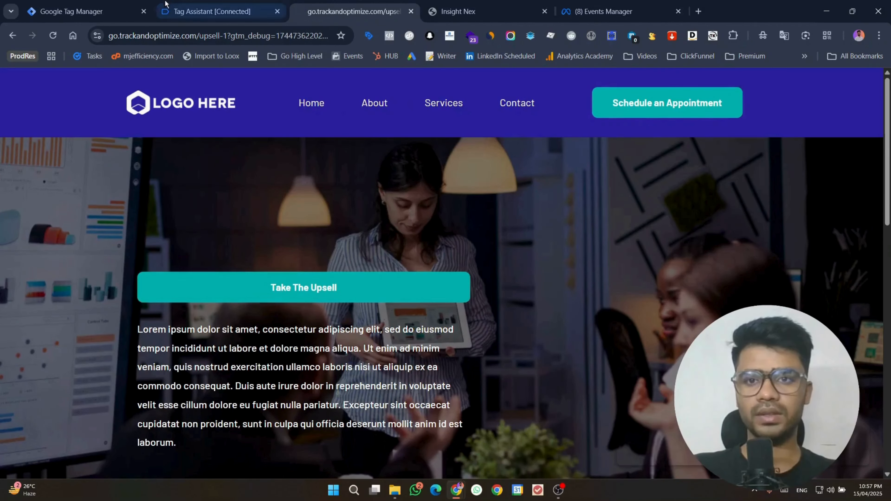
# Step: Review the ghl_purchase_mj event's data layer push with product details, then start a new GTM tag
pyautogui.click(169, 4)
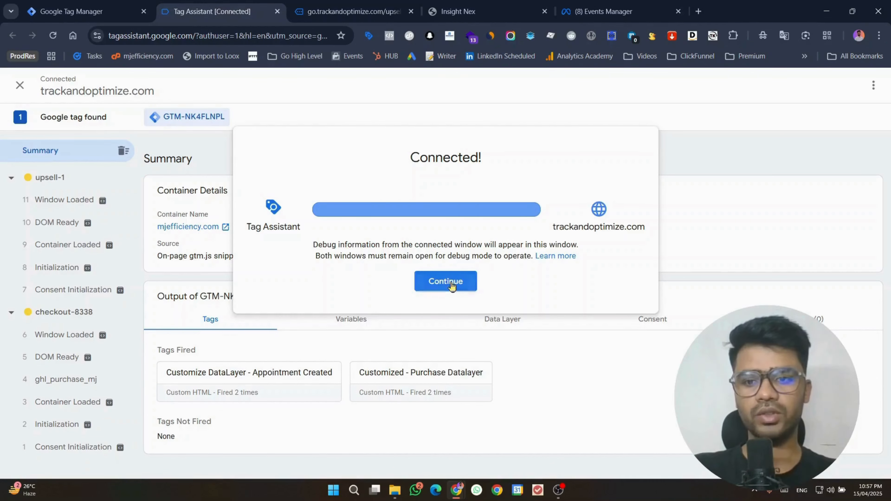
pyautogui.click(444, 280)
pyautogui.click(56, 384)
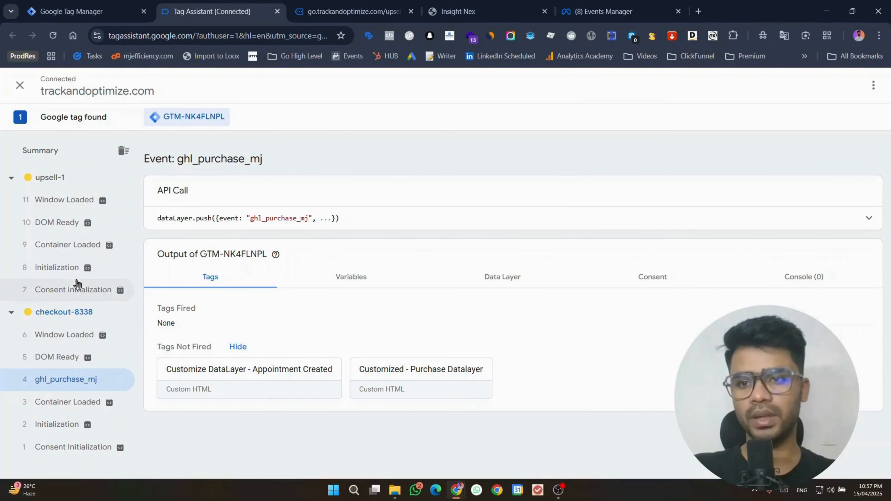
pyautogui.click(863, 221)
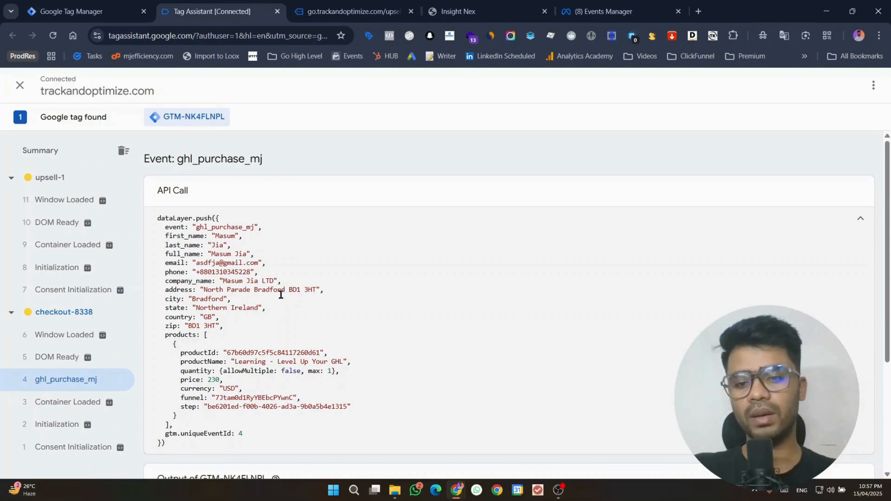
pyautogui.scroll(-5, 280, 295)
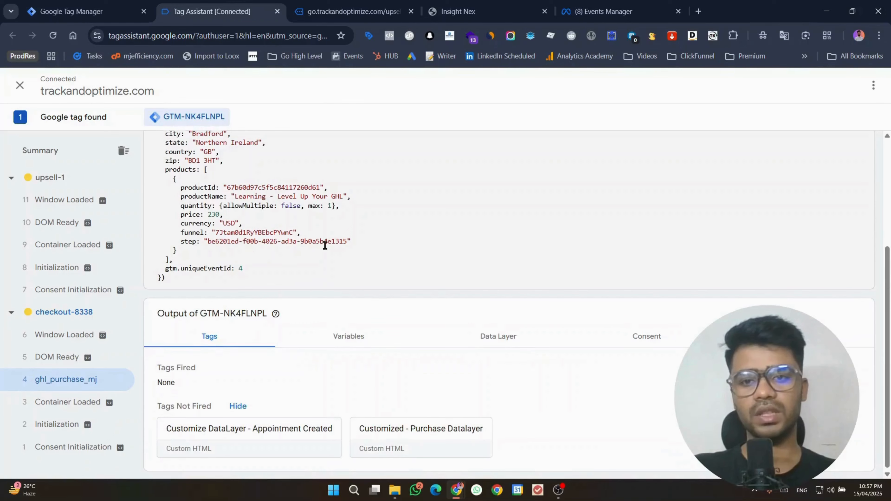
pyautogui.scroll(5, 326, 246)
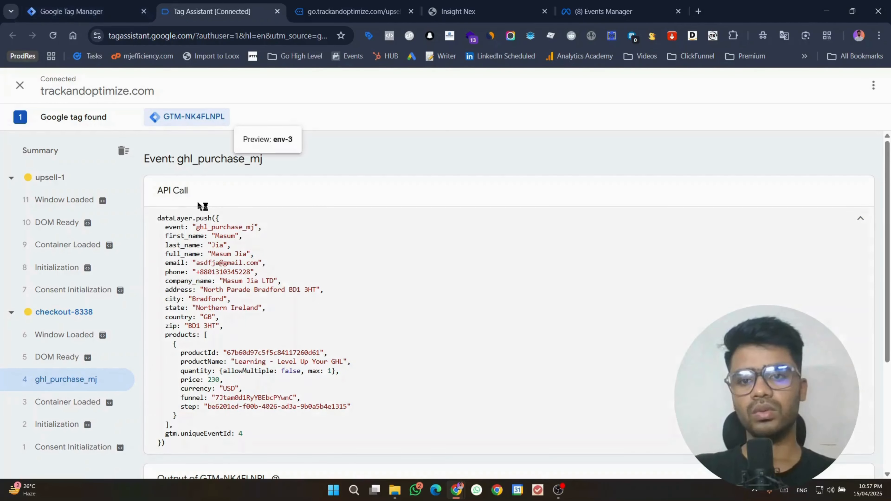
pyautogui.click(860, 219)
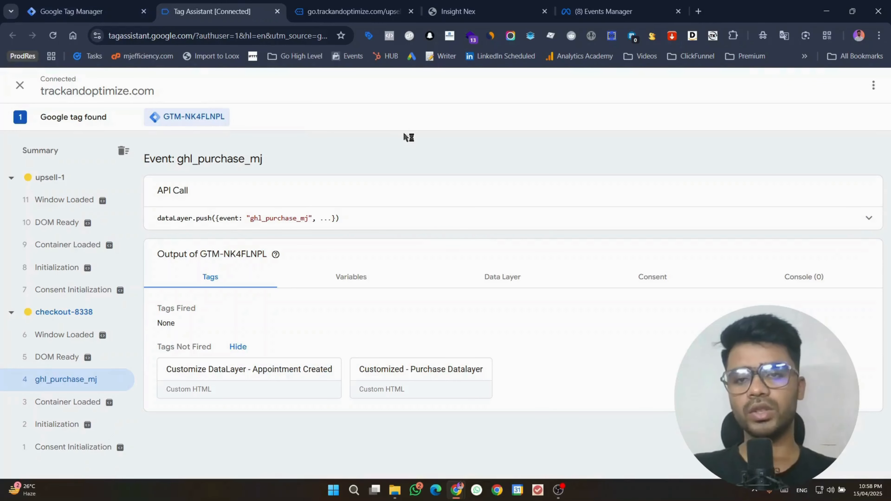
pyautogui.click(84, 11)
pyautogui.click(846, 162)
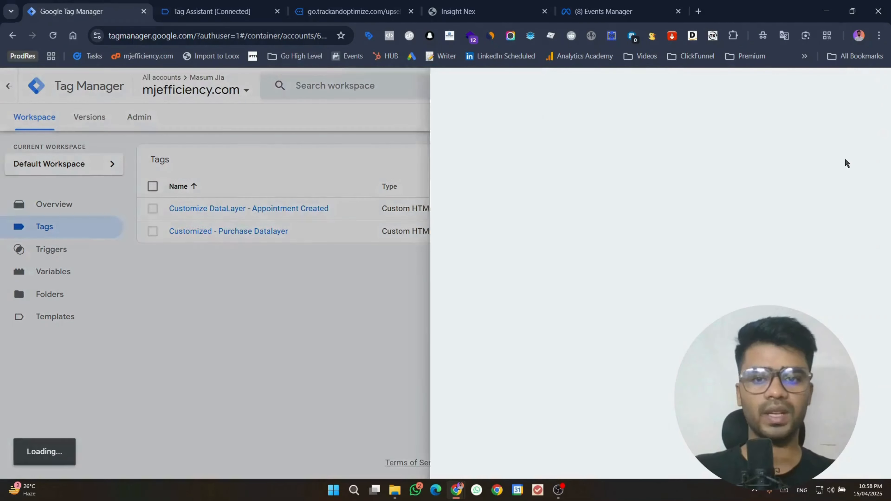
# Step: Make the new tag a Facebook Pixel tag with the GHL 2025 dataset's pixel ID
pyautogui.click(572, 189)
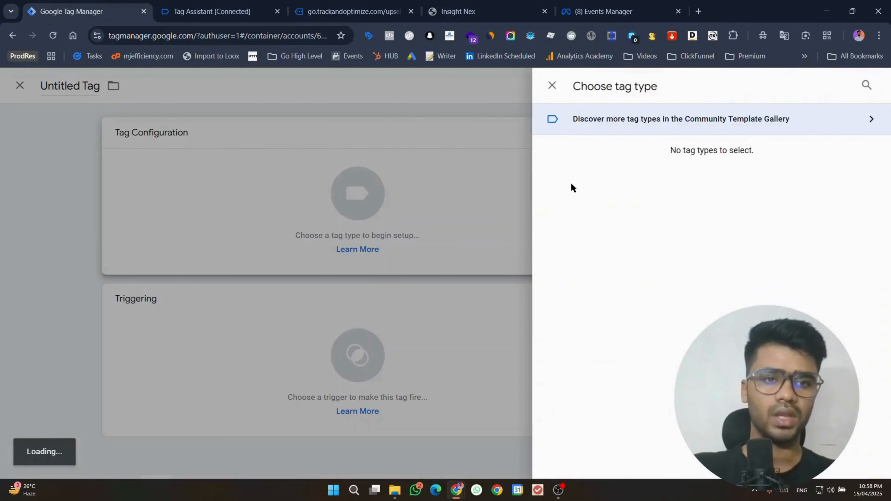
pyautogui.scroll(-5, 634, 248)
pyautogui.click(652, 266)
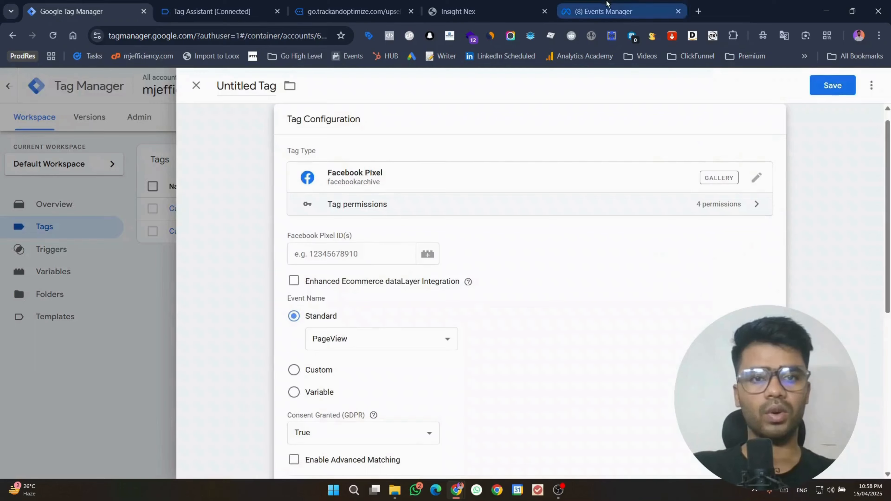
pyautogui.click(603, 11)
pyautogui.click(459, 131)
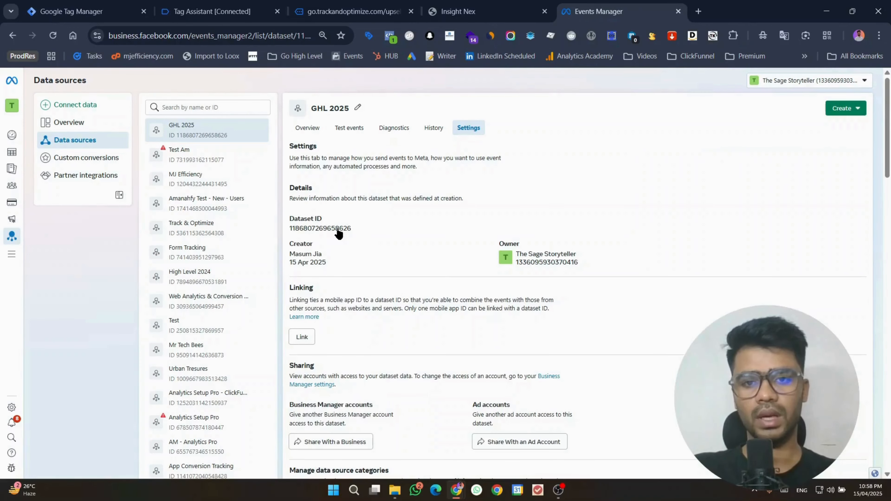
pyautogui.click(81, 11)
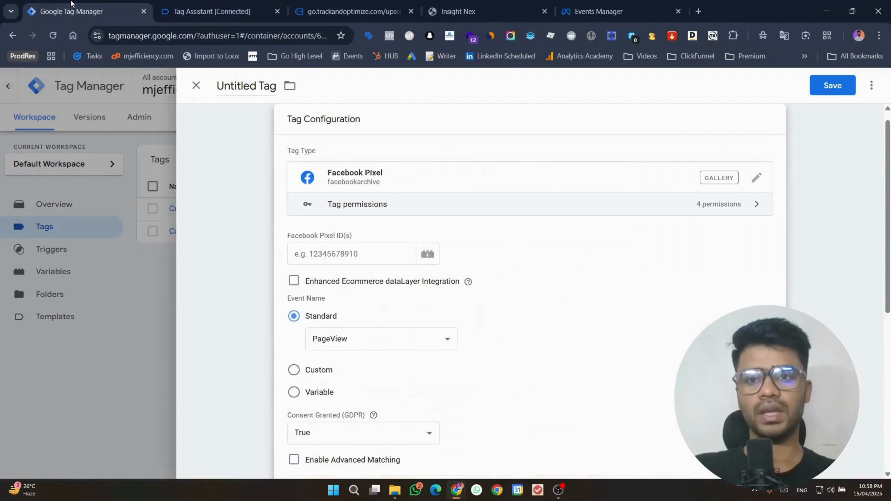
pyautogui.click(324, 262)
pyautogui.hotkey('ctrl', 'v')
# Step: Open GHL 2025's Test events view in Meta Events Manager
pyautogui.click(598, 11)
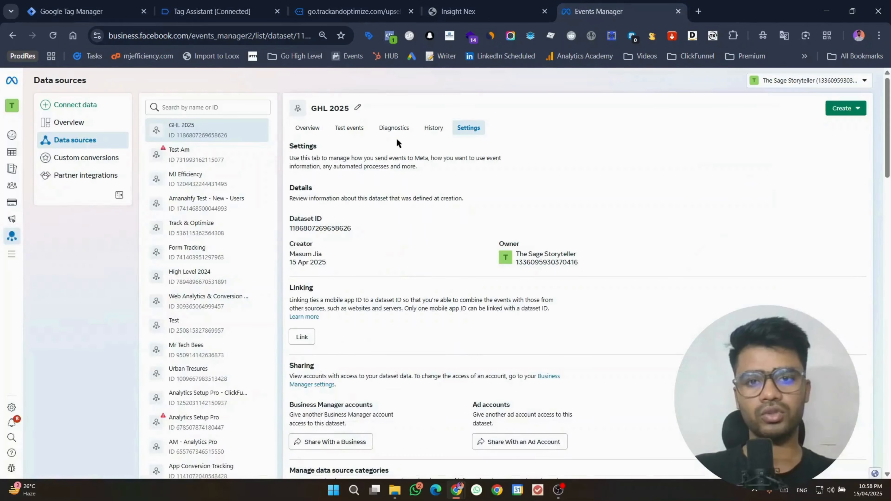
pyautogui.click(335, 128)
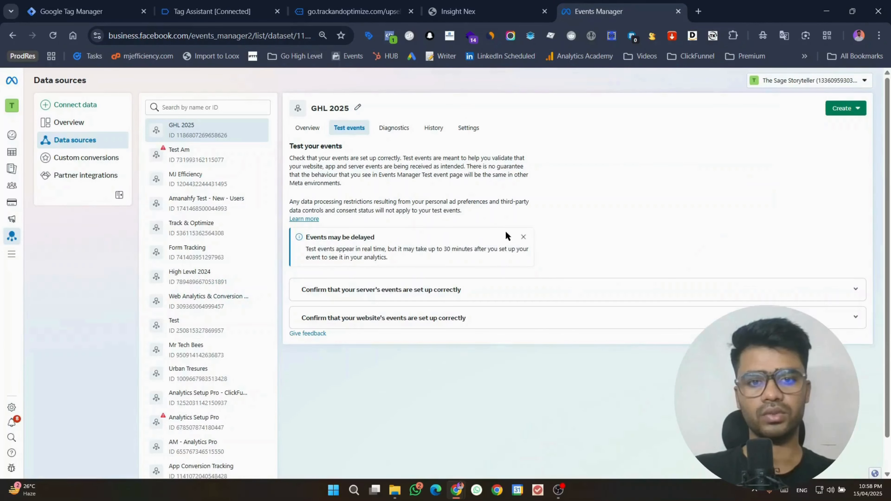
pyautogui.click(520, 239)
pyautogui.click(108, 5)
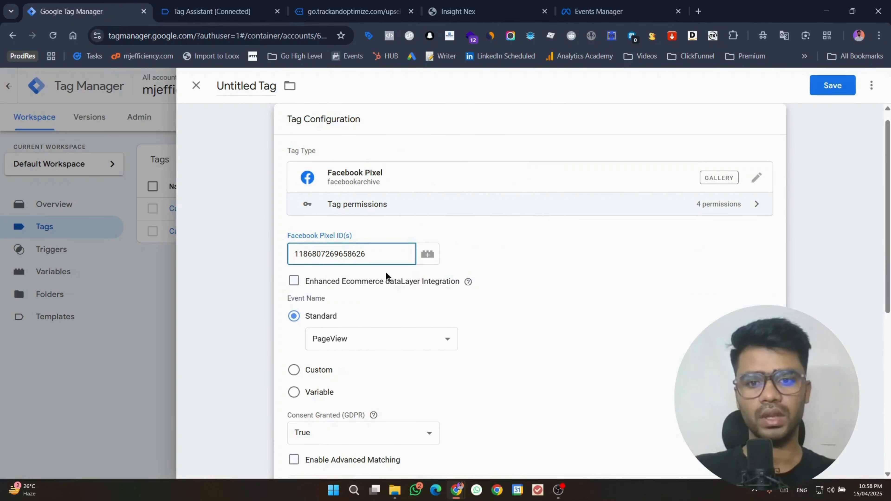
# Step: Set the tag's standard event to Purchase
pyautogui.scroll(-3, 386, 276)
pyautogui.click(342, 228)
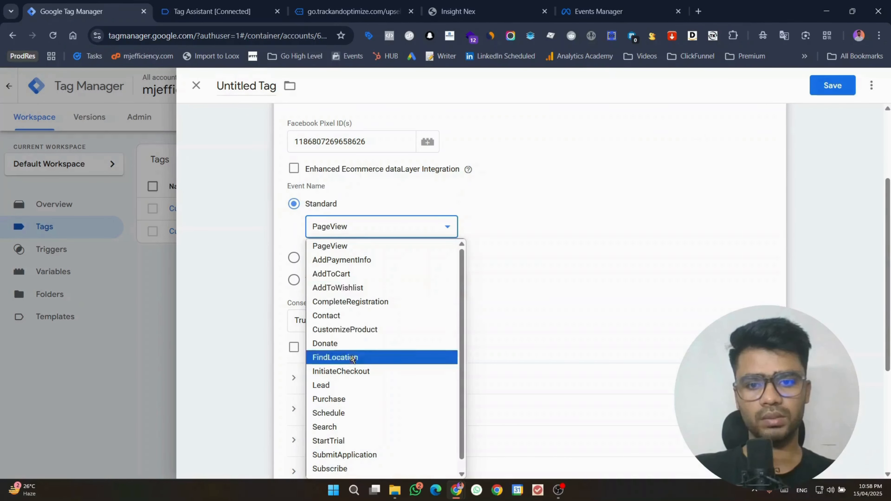
pyautogui.scroll(-1, 350, 371)
pyautogui.click(361, 388)
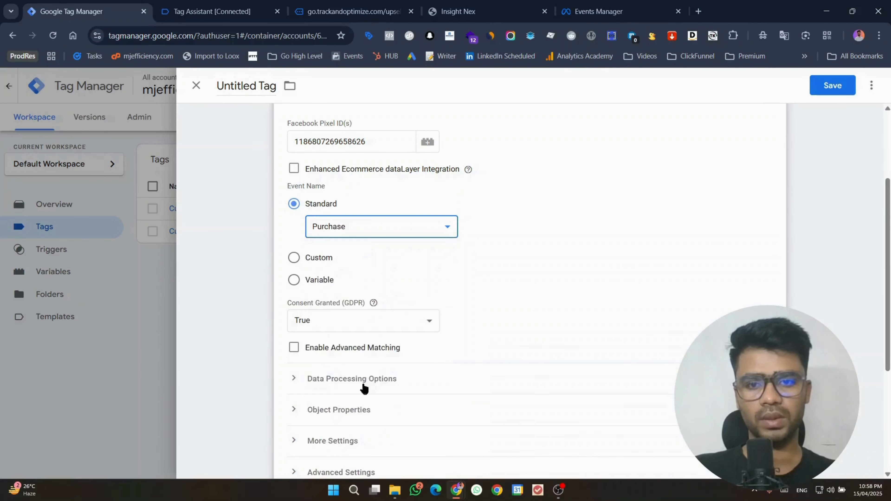
pyautogui.scroll(-5, 648, 272)
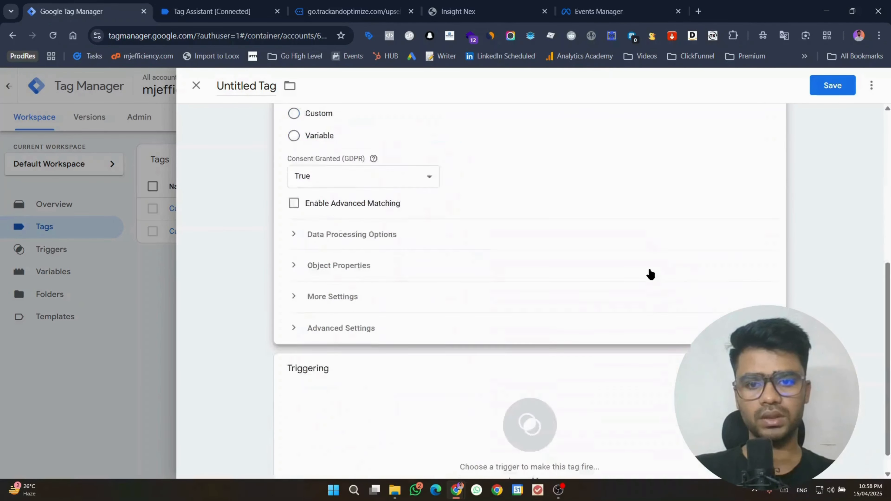
pyautogui.click(351, 378)
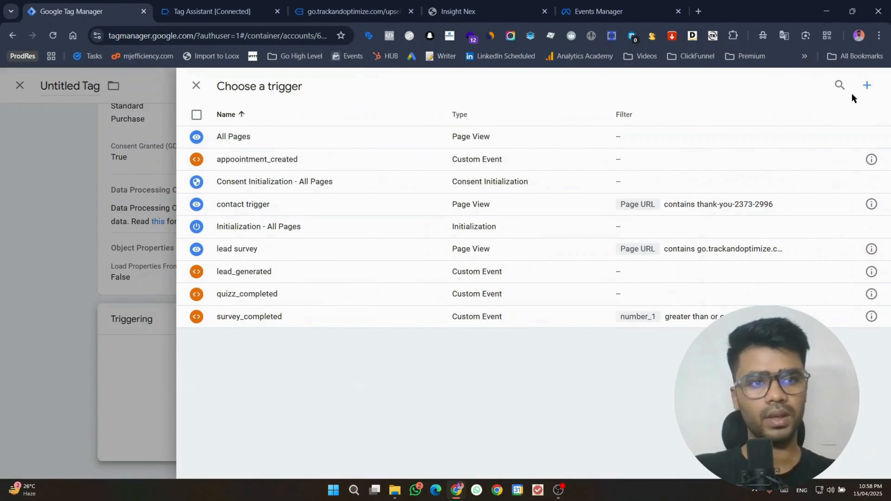
# Step: Create a Custom Event trigger with event name ghl_purchase_mj copied from Tag Assistant
pyautogui.click(865, 87)
pyautogui.click(323, 159)
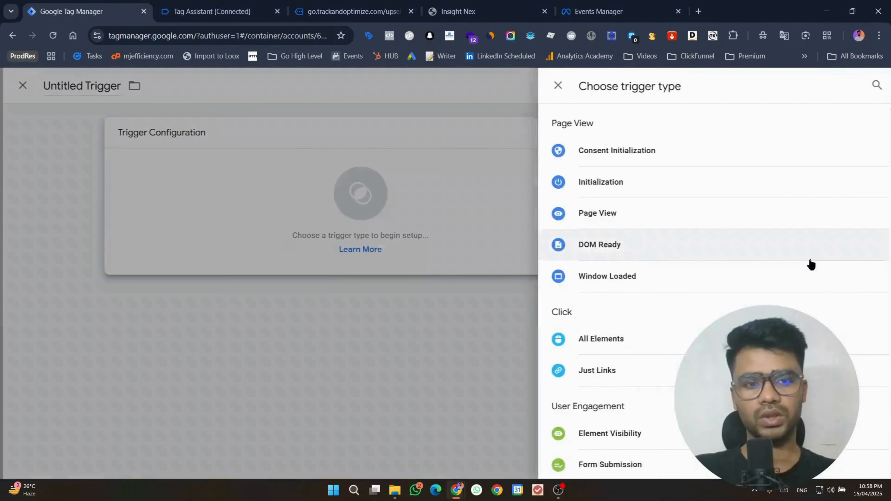
pyautogui.scroll(-5, 810, 261)
pyautogui.click(574, 336)
pyautogui.click(275, 5)
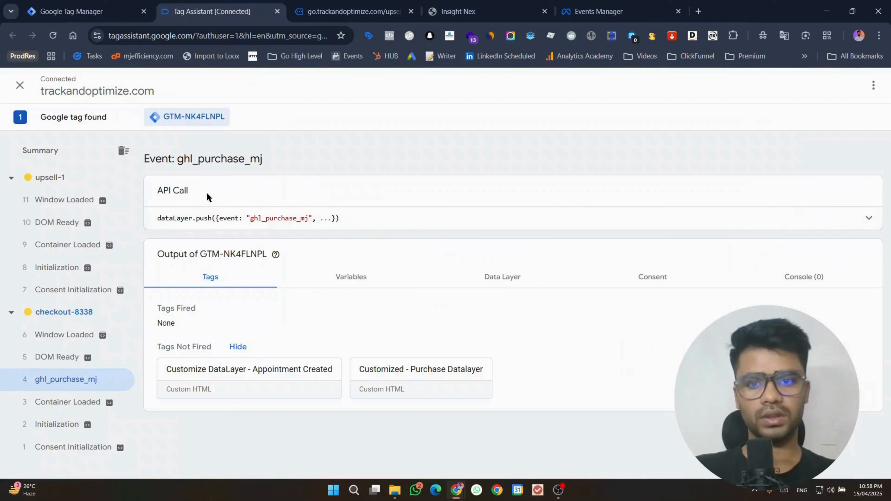
pyautogui.doubleClick(279, 218)
pyautogui.hotkey('ctrl', 'c')
pyautogui.click(23, 5)
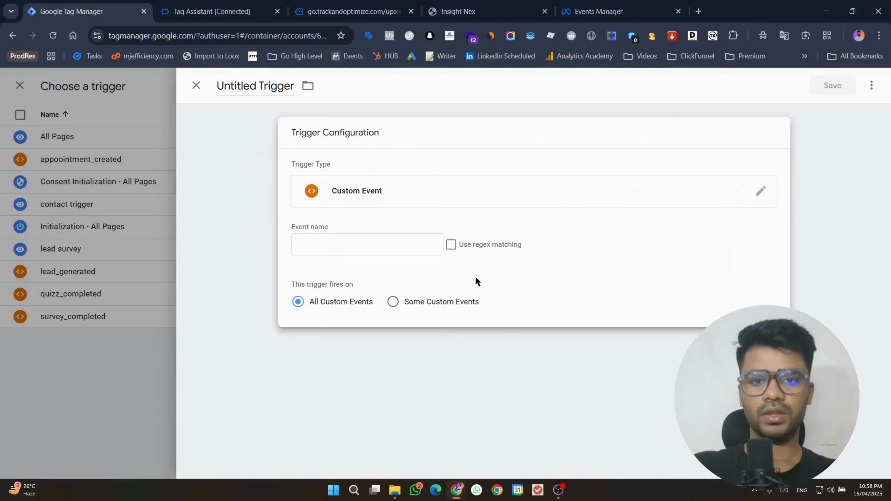
pyautogui.click(396, 242)
pyautogui.hotkey('ctrl', 'v')
# Step: Name the trigger ghl_purchase_mj and save it onto the Purchase pixel tag
pyautogui.click(234, 92)
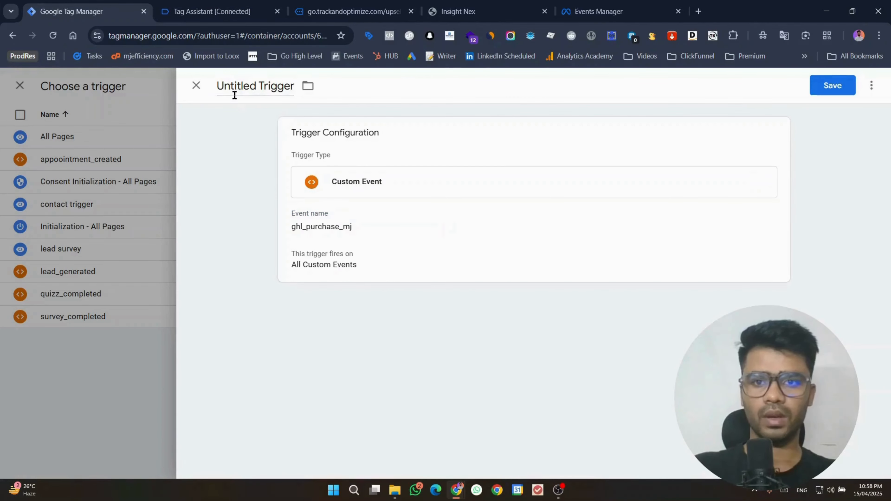
pyautogui.hotkey('ctrl', 'a')
pyautogui.hotkey('ctrl', 'v')
pyautogui.click(822, 92)
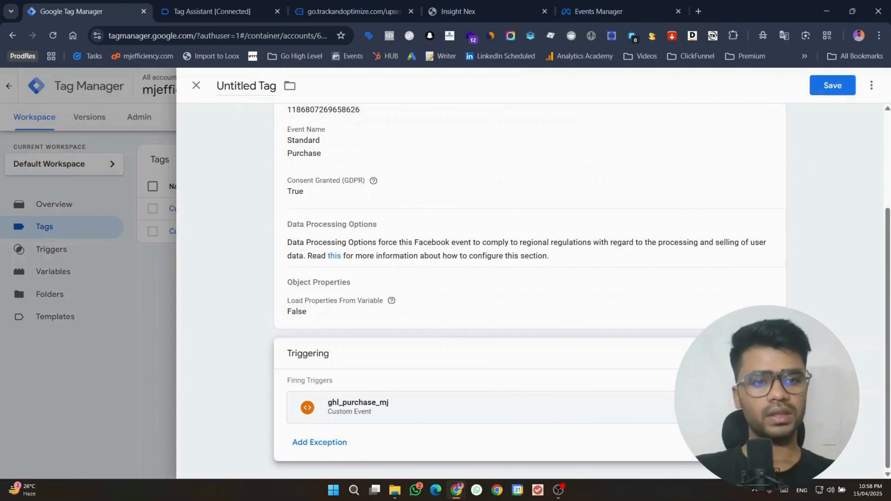
pyautogui.scroll(4, 567, 310)
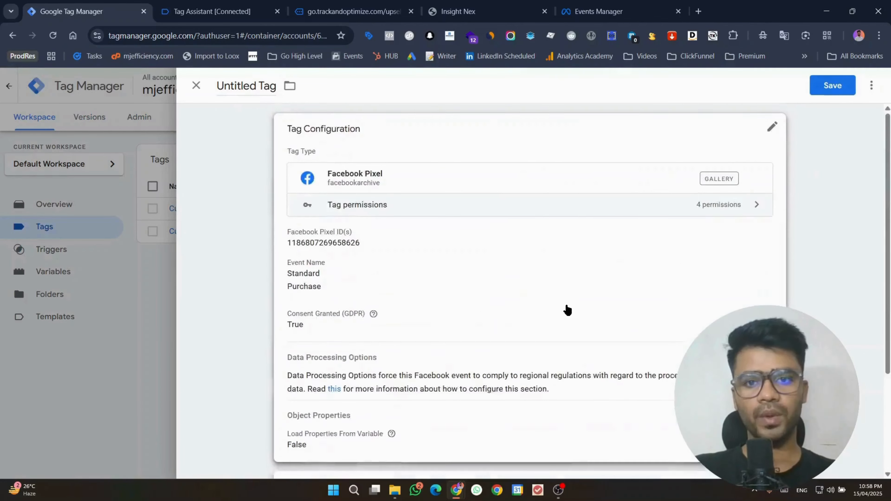
pyautogui.scroll(-4, 636, 266)
# Step: Replace the ghl_purchase_mj trigger with a new Page View trigger for some page views, filtered by Page URL
pyautogui.click(758, 408)
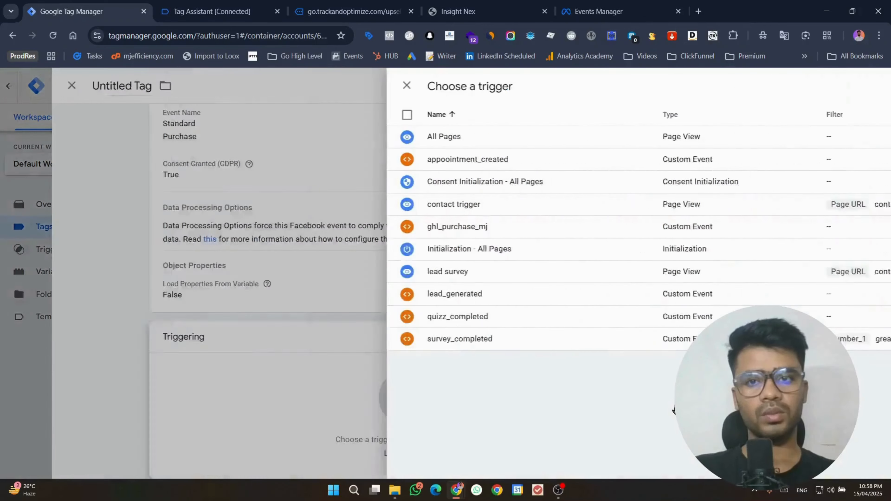
pyautogui.click(675, 411)
pyautogui.click(867, 85)
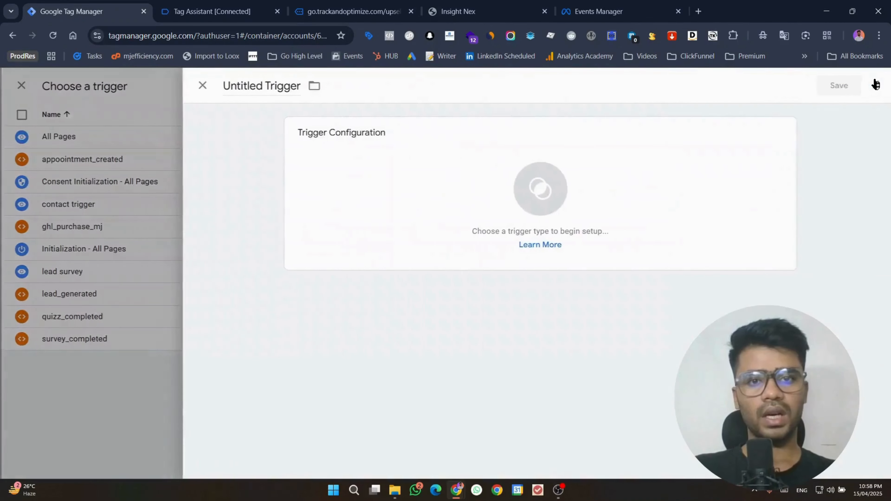
pyautogui.click(687, 194)
pyautogui.scroll(-1, 689, 196)
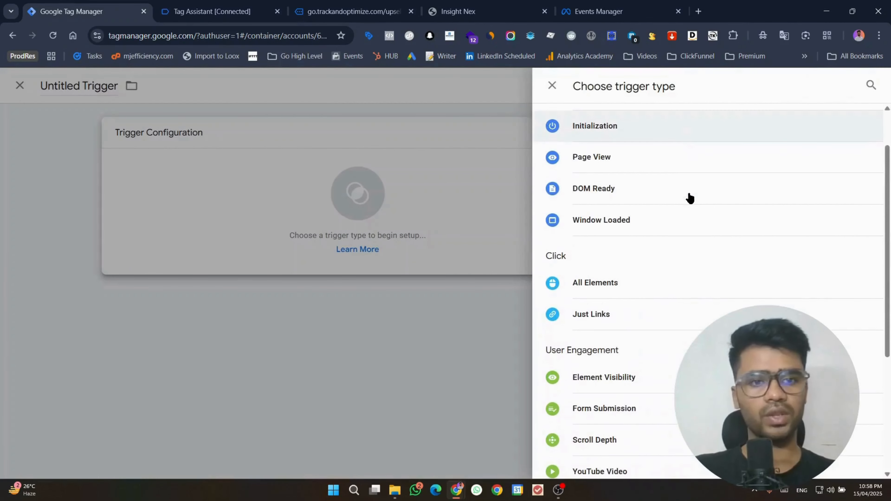
pyautogui.click(671, 171)
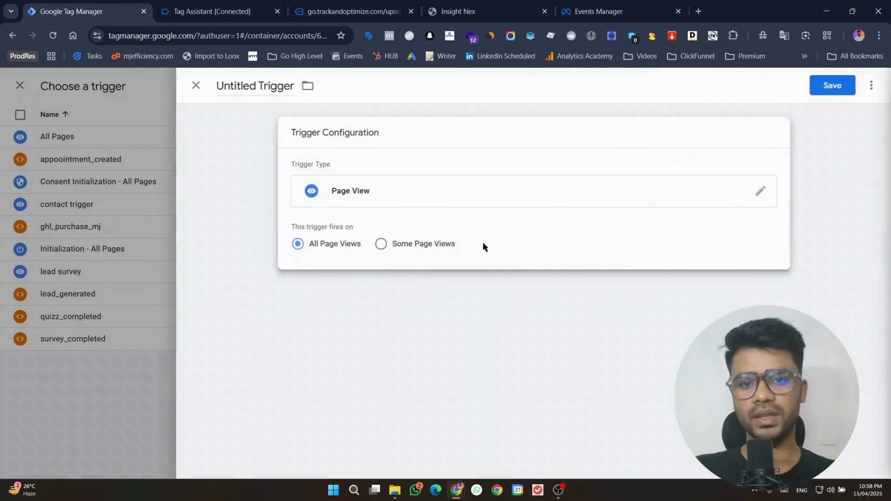
pyautogui.click(420, 244)
pyautogui.click(388, 288)
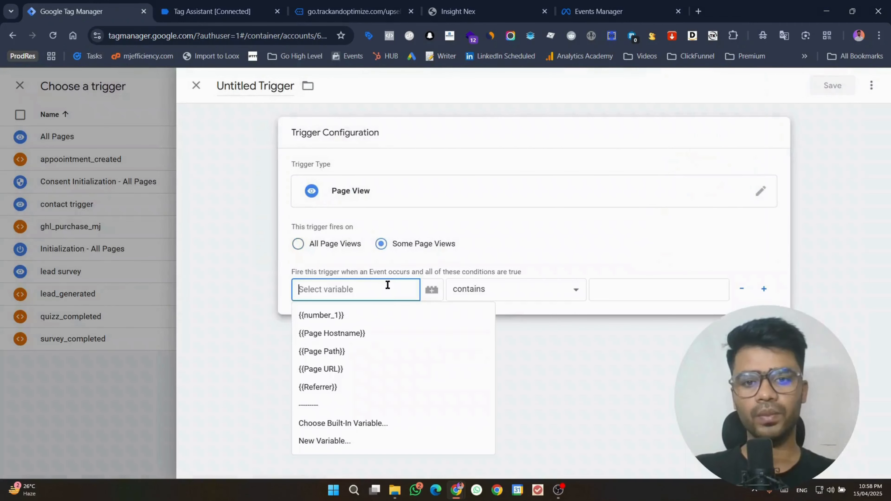
pyautogui.click(378, 364)
# Step: Set the condition to Page URL contains the upsell-1 page address and save the trigger as Page View
pyautogui.click(351, 11)
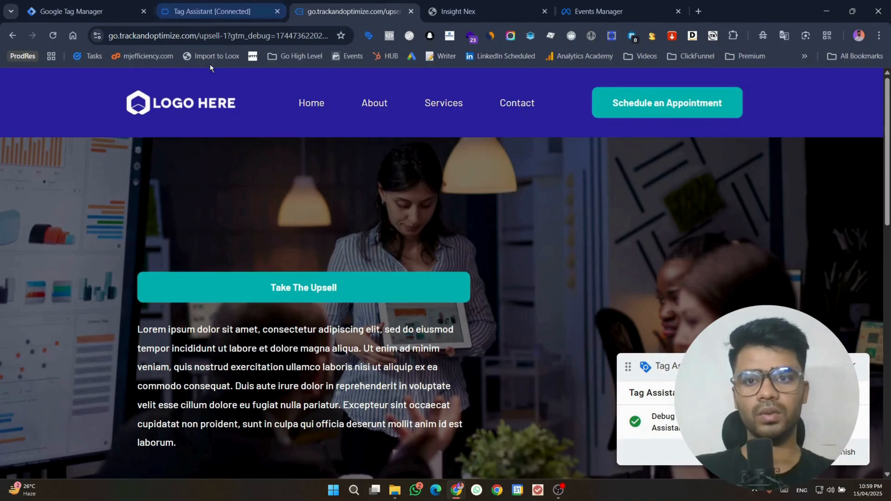
pyautogui.click(224, 36)
pyautogui.click(224, 36)
pyautogui.hotkey('ctrl', 'a')
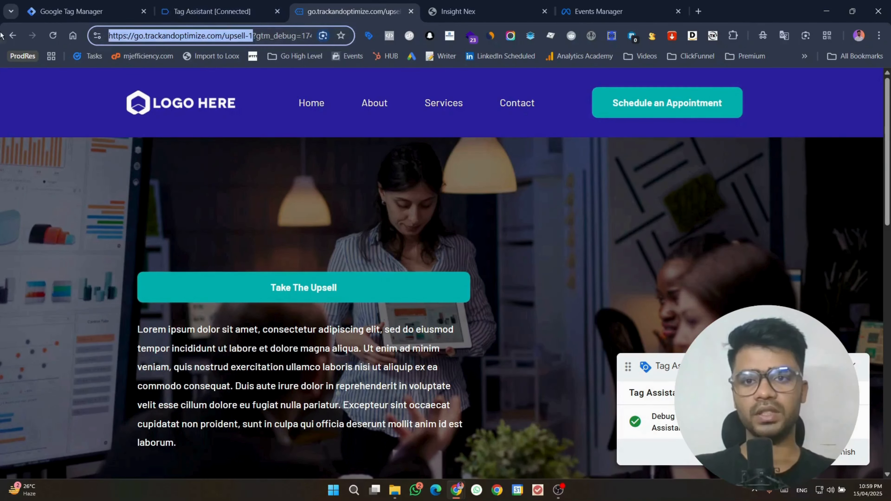
pyautogui.click(62, 3)
pyautogui.click(608, 285)
pyautogui.write('go.trackandoptimize.com/upsell-1')
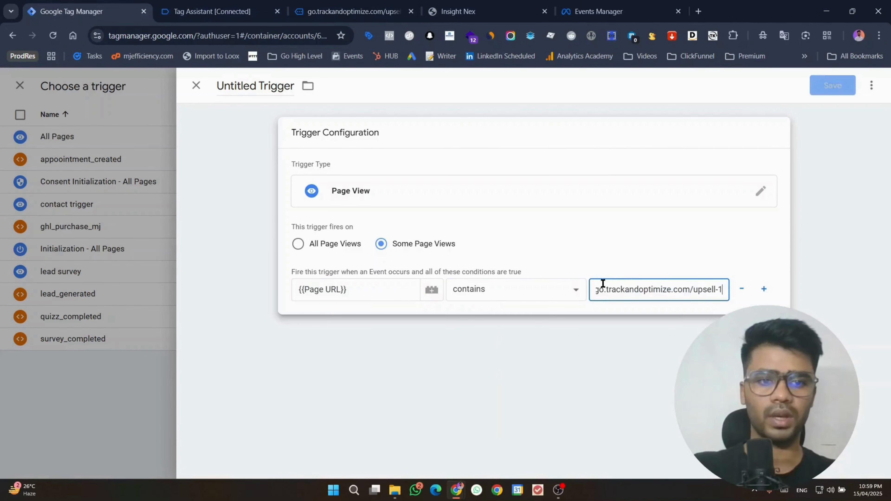
pyautogui.click(831, 87)
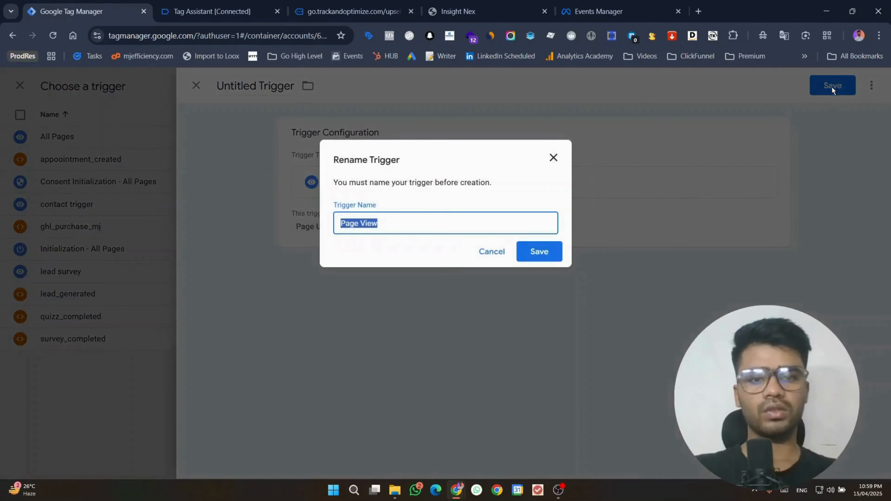
pyautogui.press('Return')
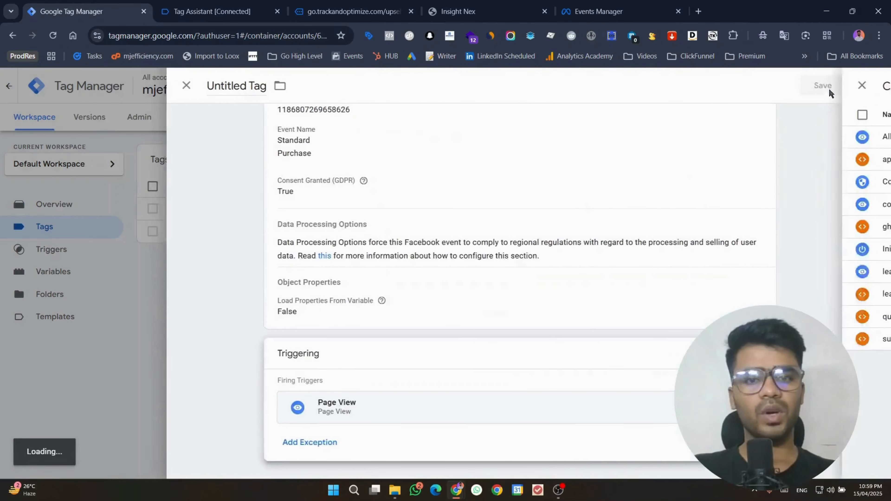
# Step: Save the Purchase tag under the name Facebook Pixel and start another new tag
pyautogui.click(830, 92)
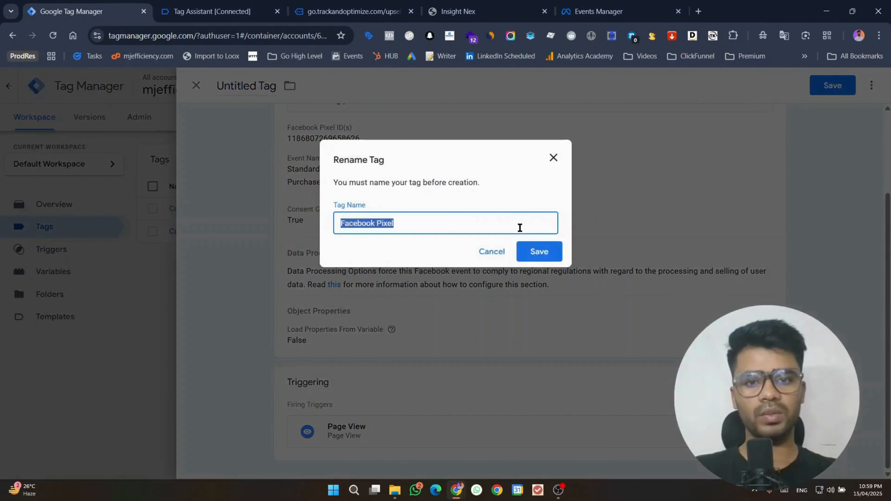
pyautogui.click(539, 252)
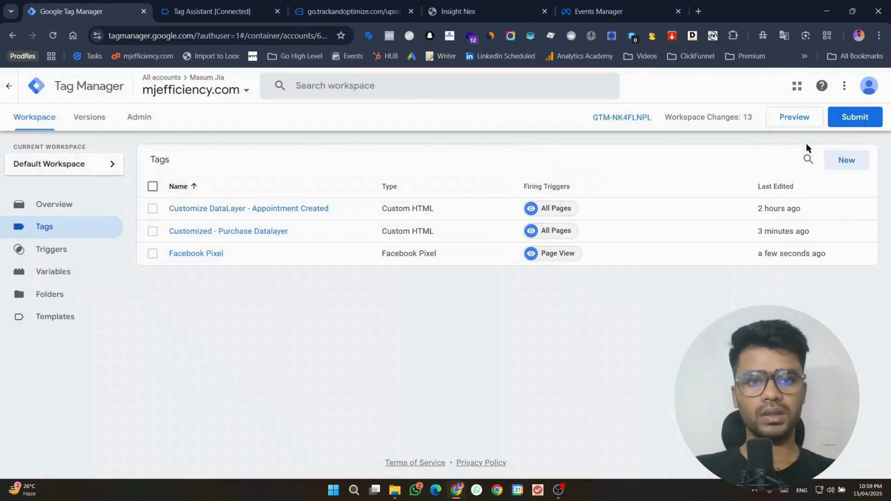
pyautogui.click(849, 162)
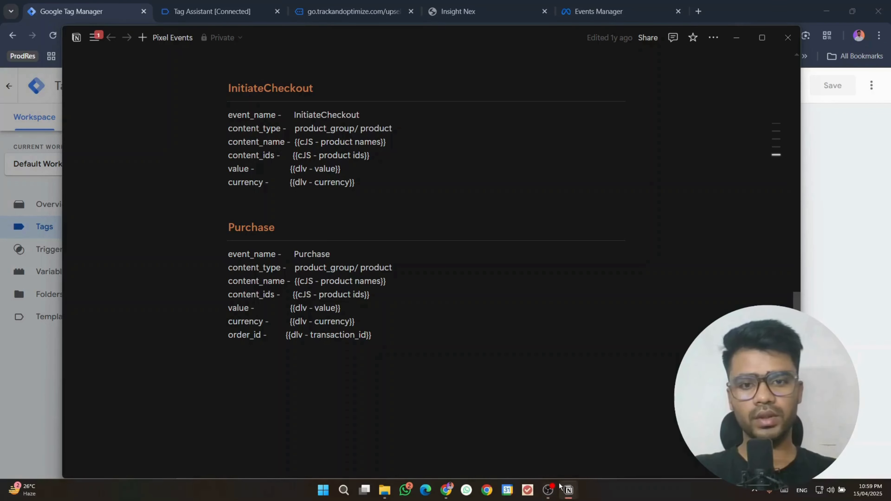
# Step: Copy the content_type parameter name from the Pixel Events notes
pyautogui.doubleClick(245, 267)
pyautogui.hotkey('ctrl', 'c')
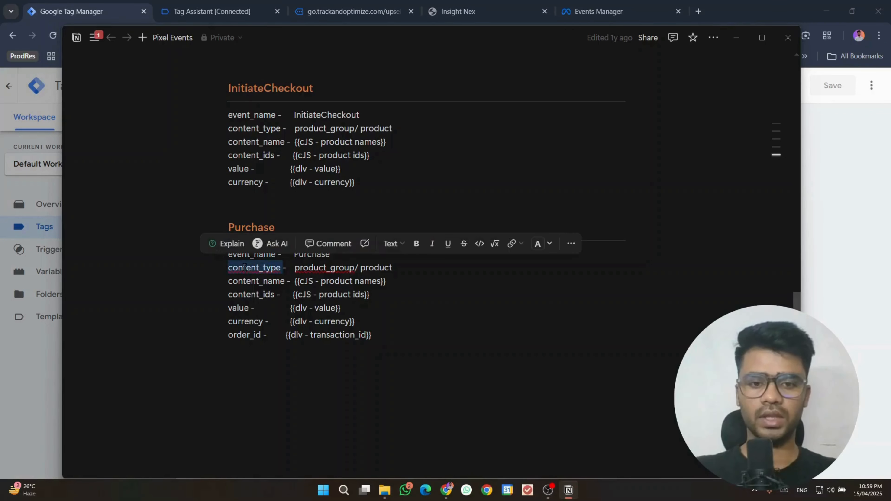
pyautogui.moveTo(446, 493)
pyautogui.click(364, 462)
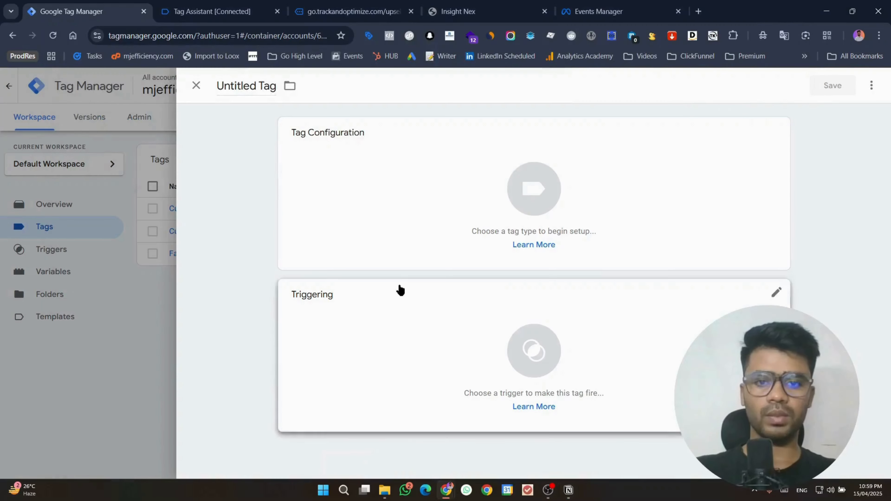
# Step: Make the new tag a Facebook Pixel tag and paste in the GHL 2025 pixel ID
pyautogui.click(370, 197)
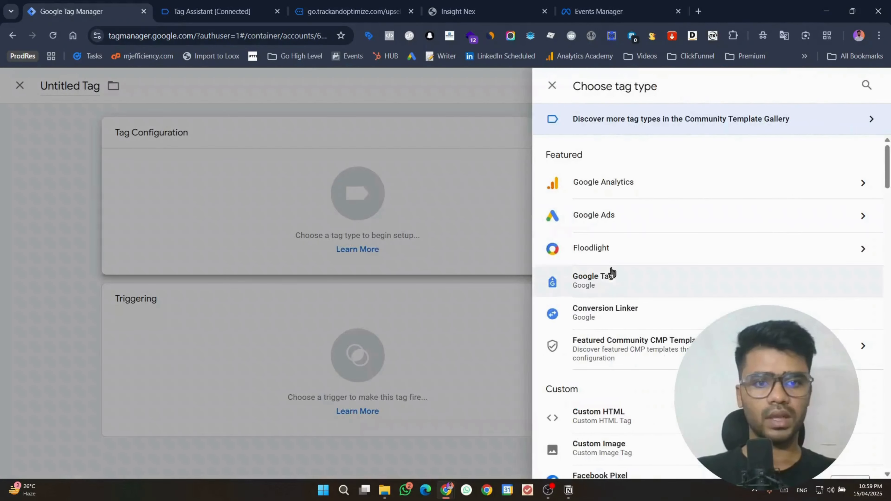
pyautogui.scroll(-3, 593, 386)
pyautogui.click(575, 372)
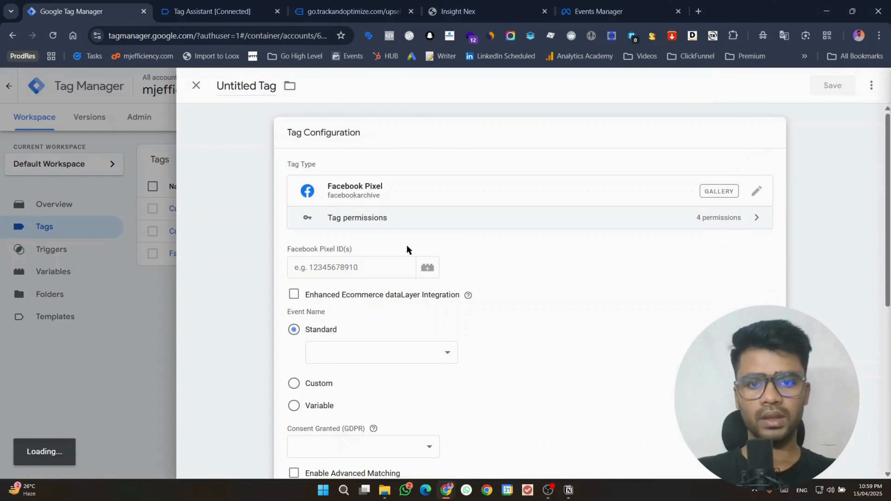
pyautogui.press('super+v')
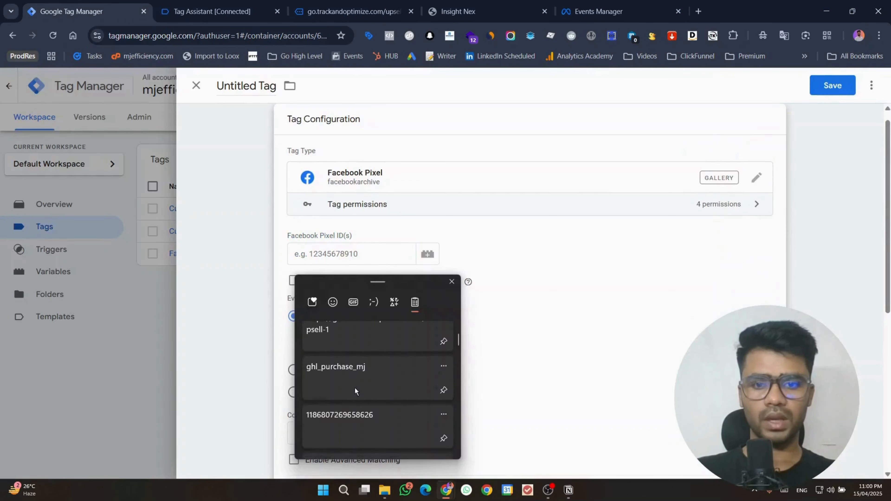
pyautogui.scroll(3, 361, 355)
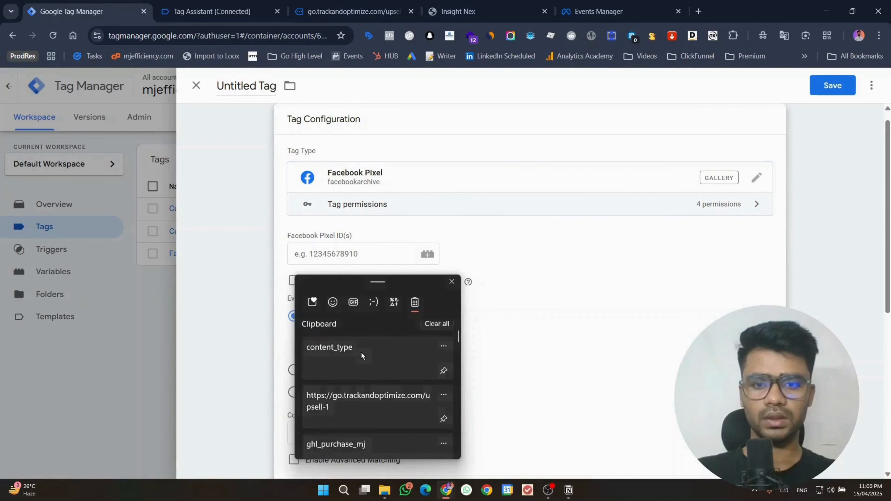
pyautogui.click(361, 355)
pyautogui.click(360, 255)
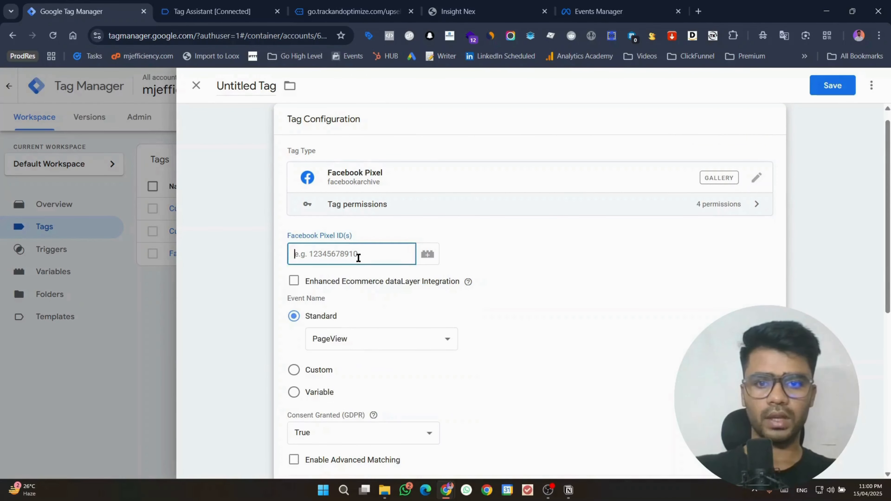
pyautogui.hotkey('ctrl', 'v')
pyautogui.click(560, 3)
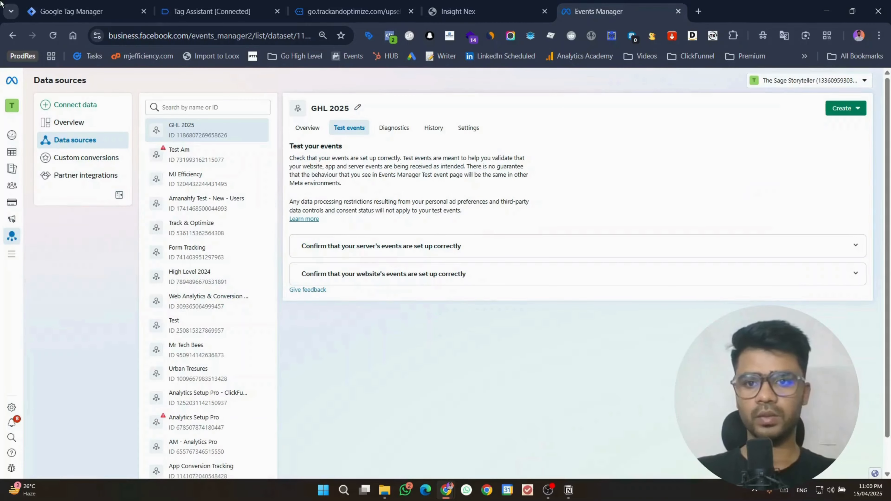
pyautogui.click(116, 4)
# Step: Set the tag's standard event to Purchase
pyautogui.scroll(-2, 421, 302)
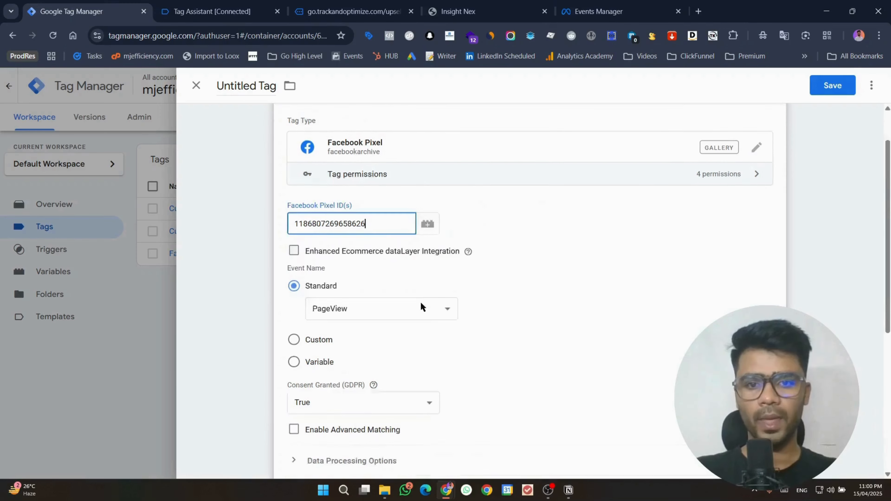
pyautogui.click(358, 284)
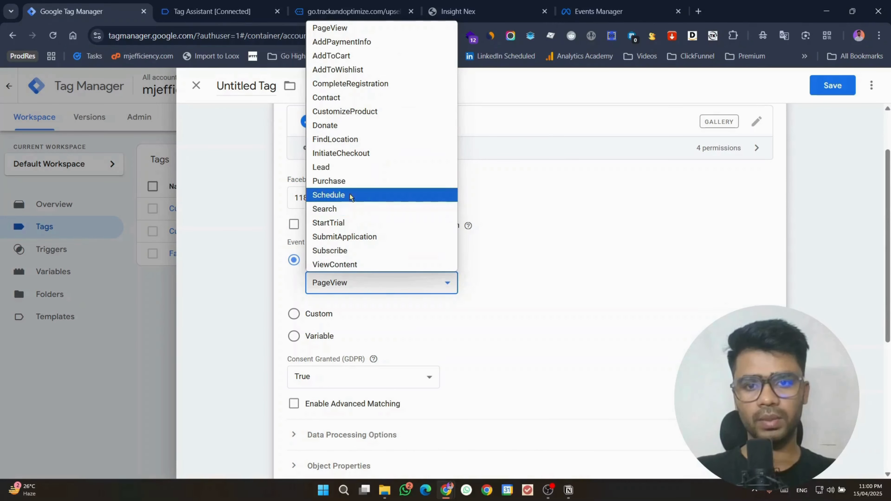
pyautogui.click(350, 181)
pyautogui.scroll(-7, 355, 254)
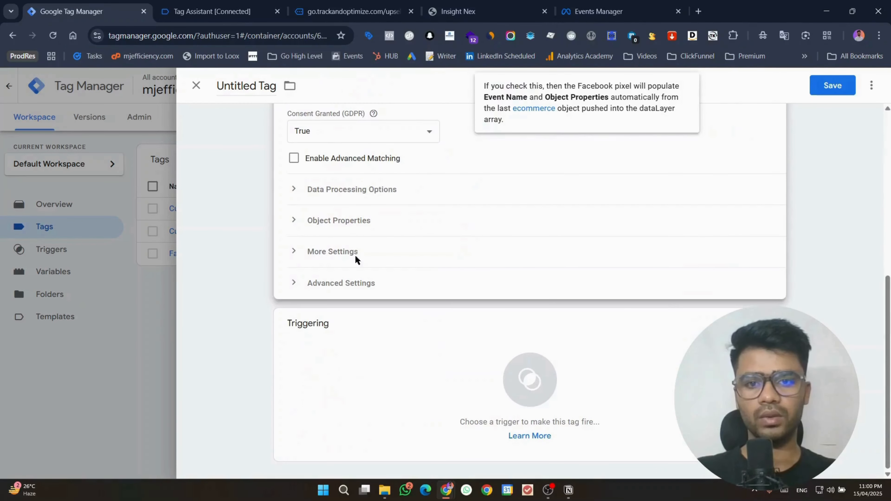
# Step: Expand Object Properties and add four property rows
pyautogui.click(394, 223)
pyautogui.click(351, 302)
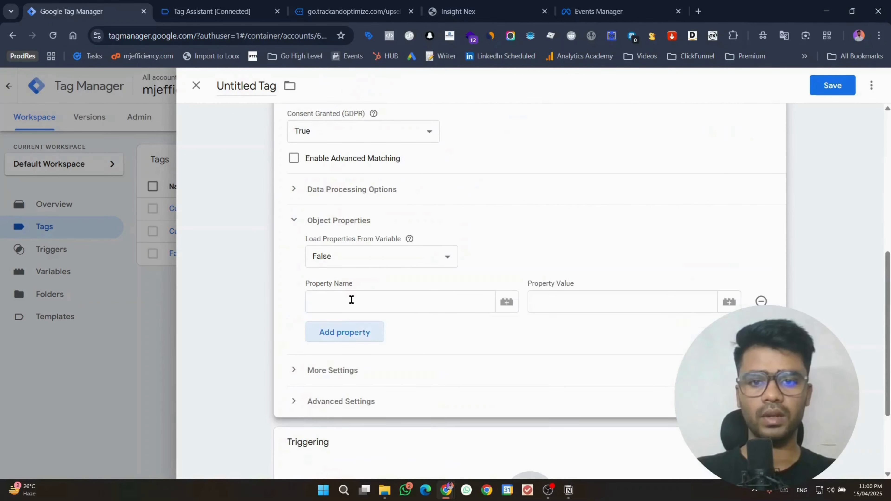
pyautogui.click(345, 340)
pyautogui.click(348, 363)
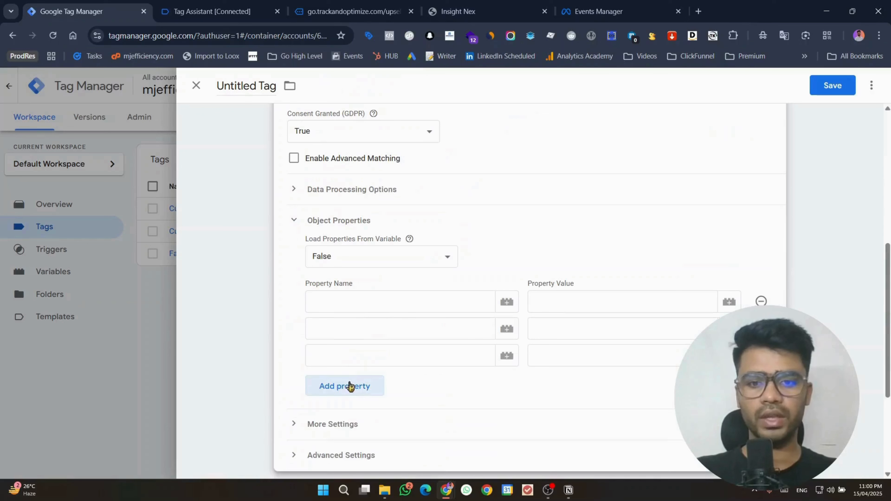
pyautogui.click(350, 382)
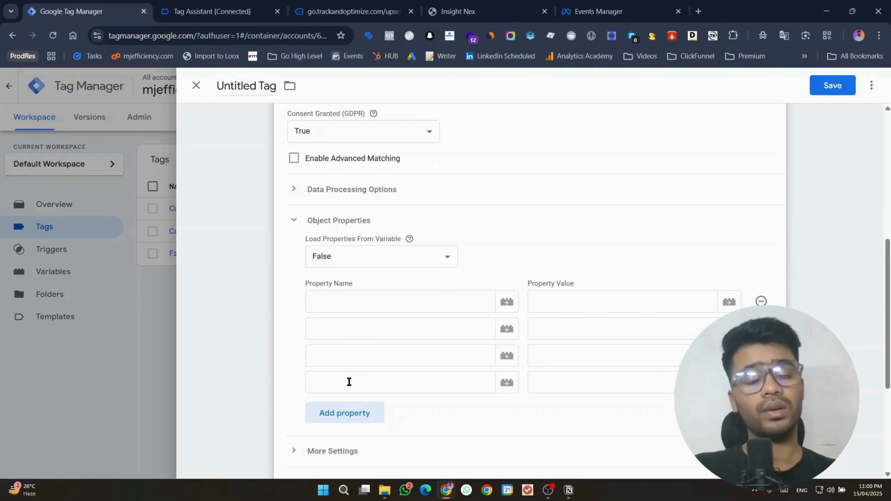
# Step: Set the first object property to content_type with the value product
pyautogui.click(177, 6)
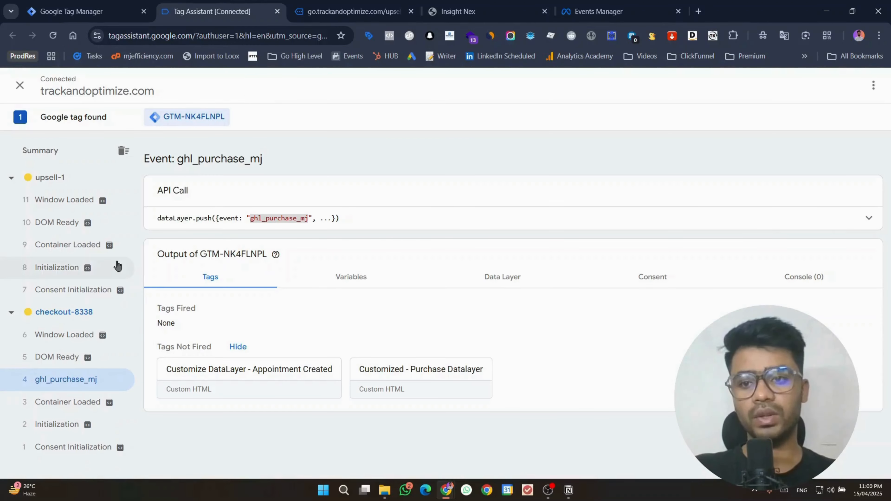
pyautogui.click(58, 3)
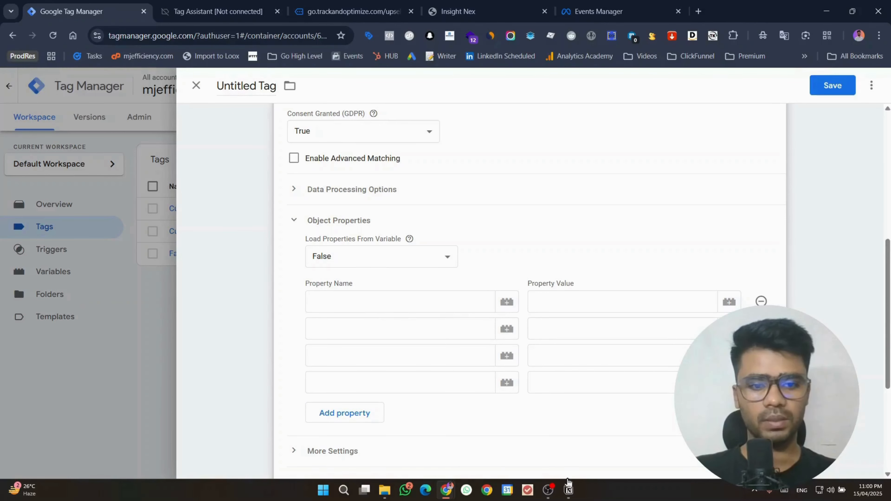
pyautogui.click(568, 490)
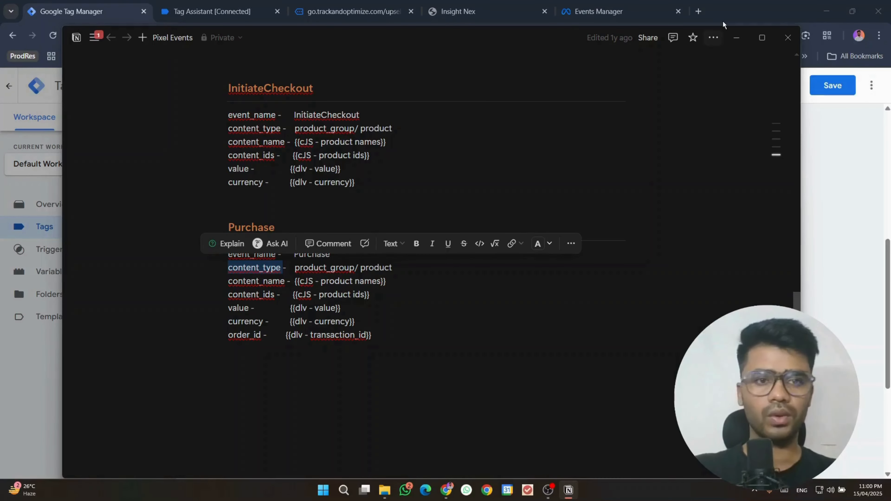
pyautogui.click(736, 37)
pyautogui.click(434, 304)
pyautogui.hotkey('ctrl', 'v')
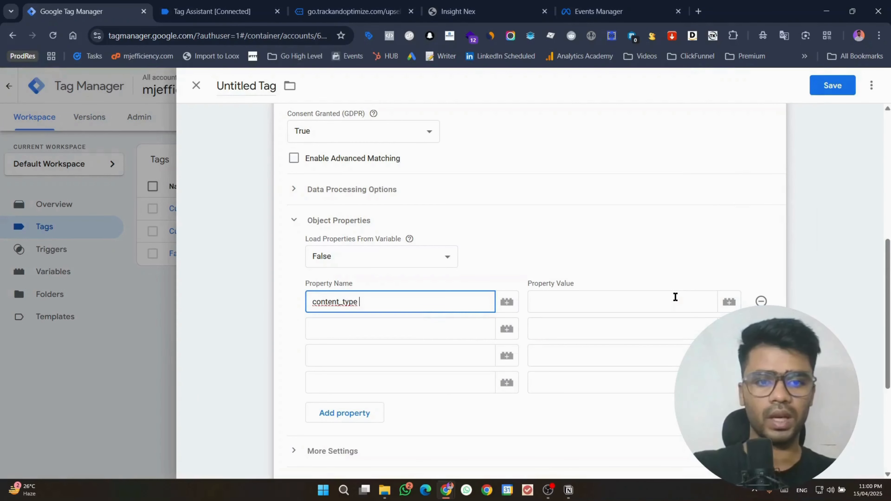
pyautogui.click(674, 298)
pyautogui.write('product')
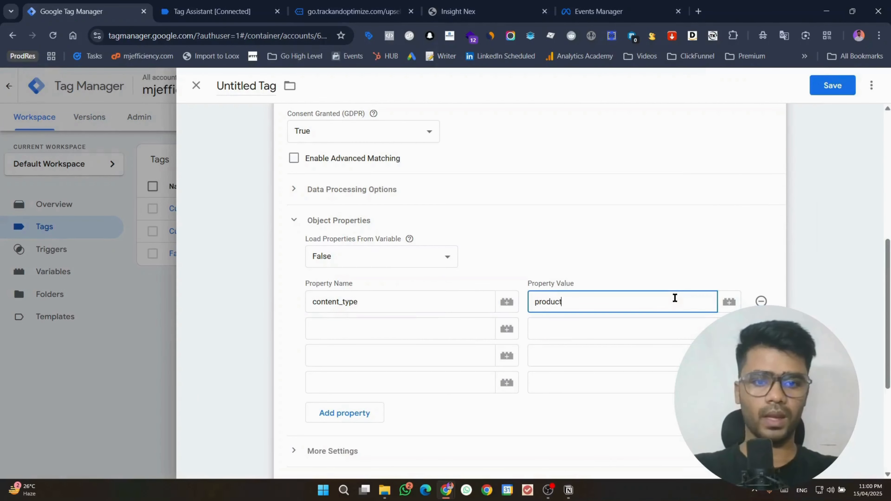
# Step: Name the second property content_name, copied from the Purchase event notes
pyautogui.click(431, 325)
pyautogui.click(568, 490)
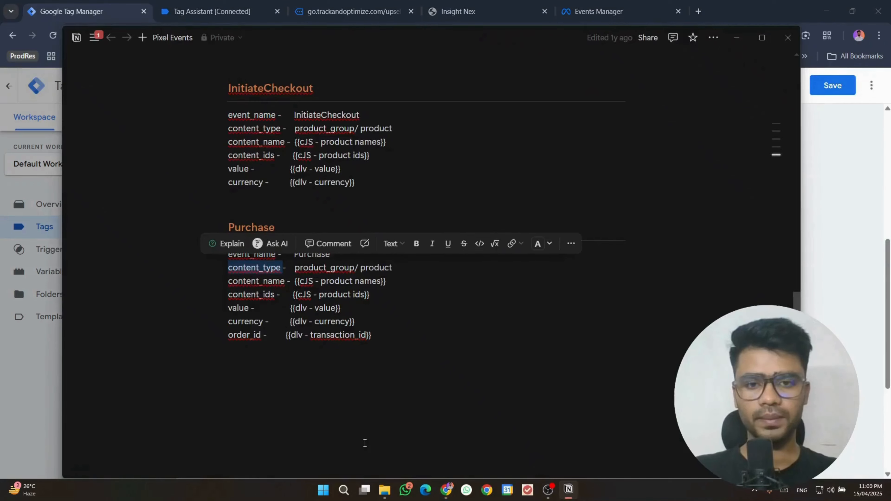
pyautogui.doubleClick(244, 278)
pyautogui.hotkey('ctrl', 'c')
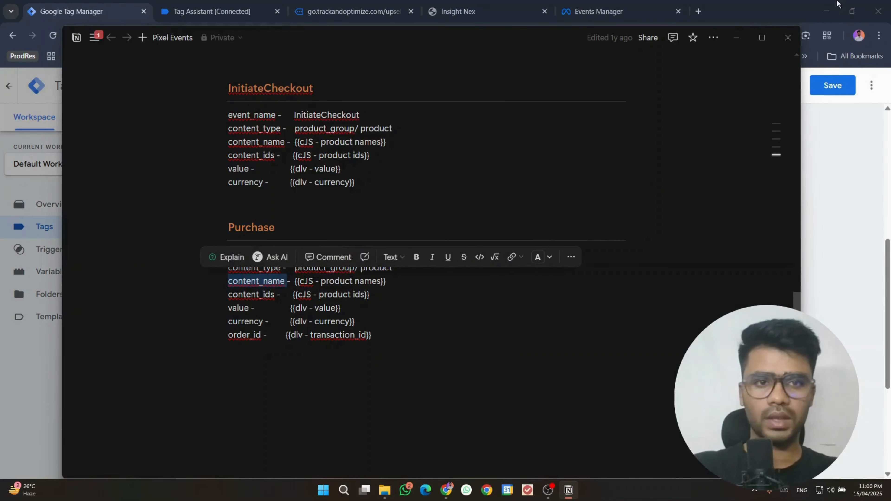
pyautogui.click(736, 38)
pyautogui.click(382, 325)
pyautogui.hotkey('ctrl', 'v')
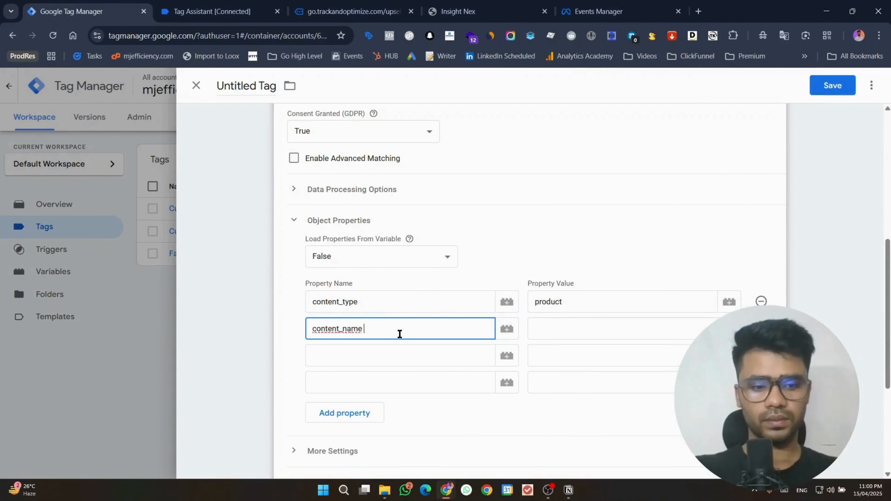
pyautogui.click(546, 326)
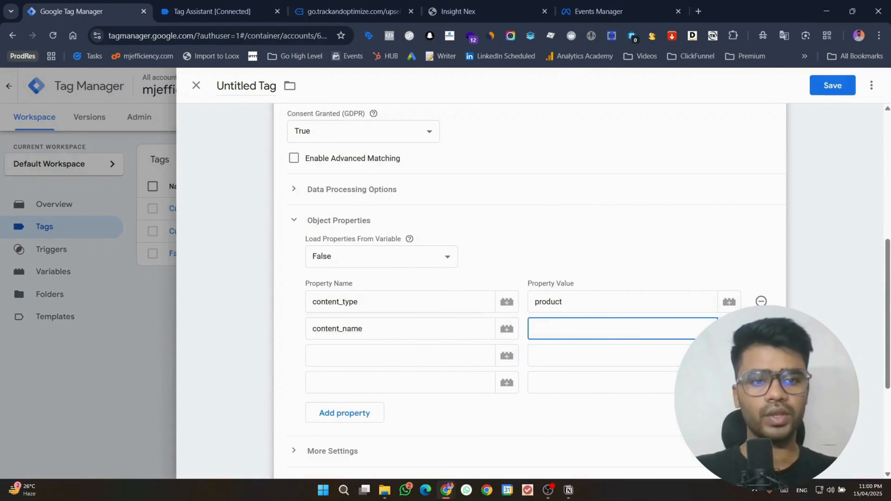
pyautogui.click(727, 328)
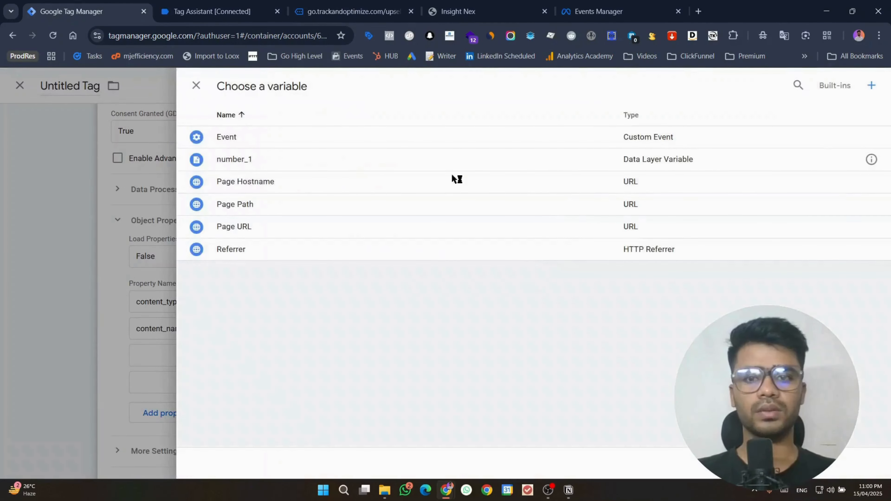
# Step: Create a new Data Layer Variable, starting its key with products from the purchase event data
pyautogui.click(872, 91)
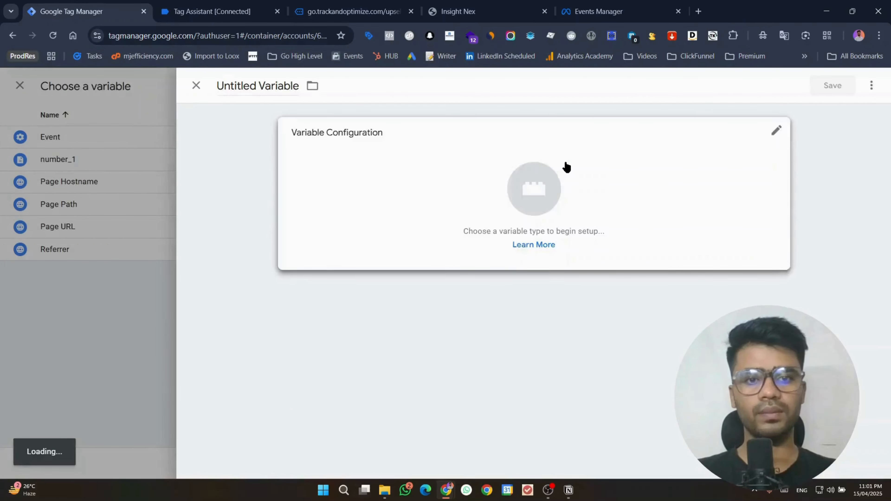
pyautogui.click(565, 167)
pyautogui.click(646, 356)
pyautogui.click(212, 12)
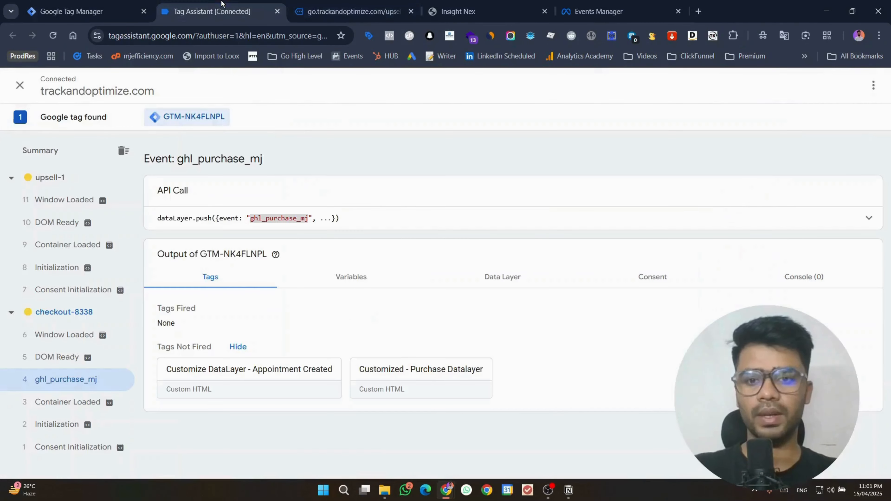
pyautogui.click(862, 229)
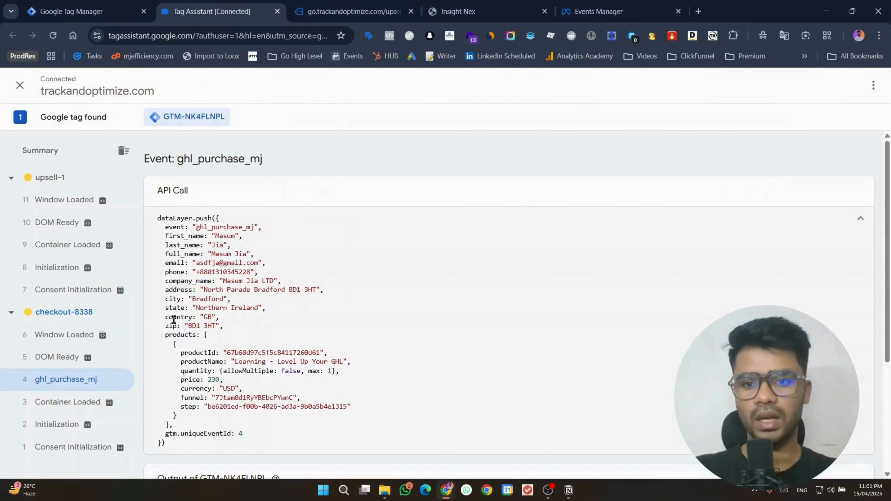
pyautogui.doubleClick(169, 335)
pyautogui.hotkey('ctrl', 'c')
pyautogui.click(41, 3)
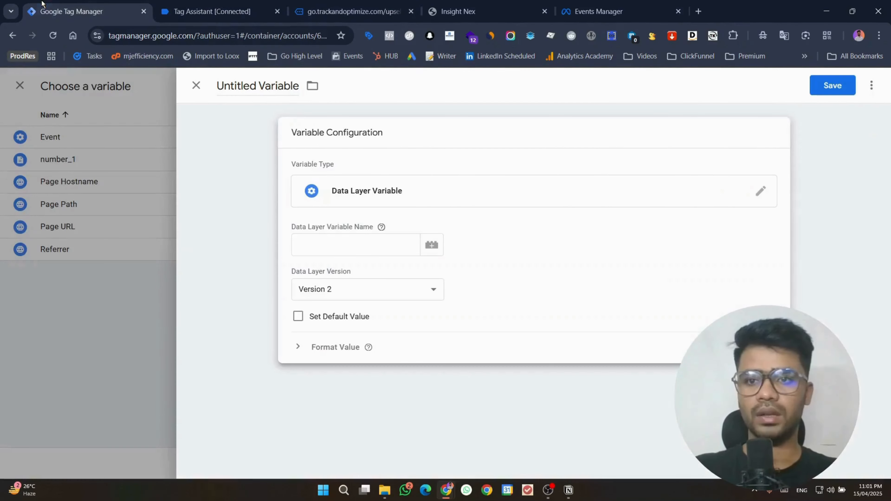
pyautogui.click(336, 246)
pyautogui.hotkey('ctrl', 'v')
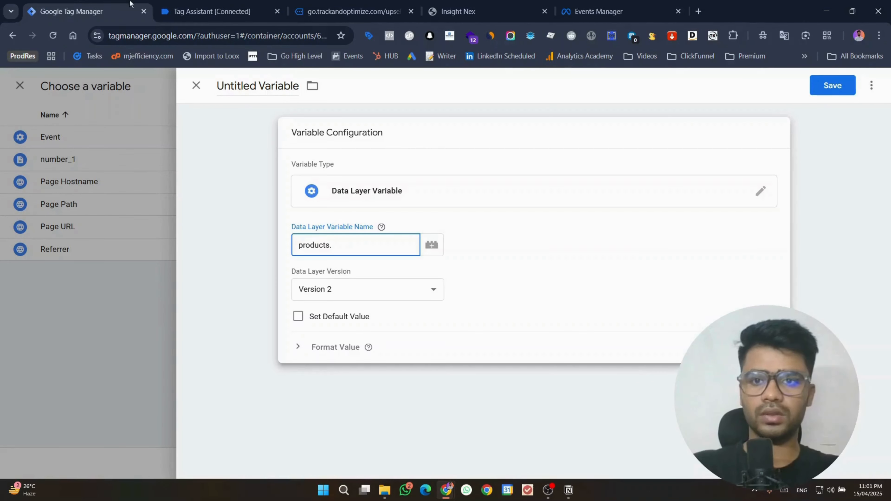
# Step: Complete the key as products.0.productId, name the variable productId and save it
pyautogui.click(212, 11)
pyautogui.doubleClick(192, 353)
pyautogui.hotkey('ctrl', 'c')
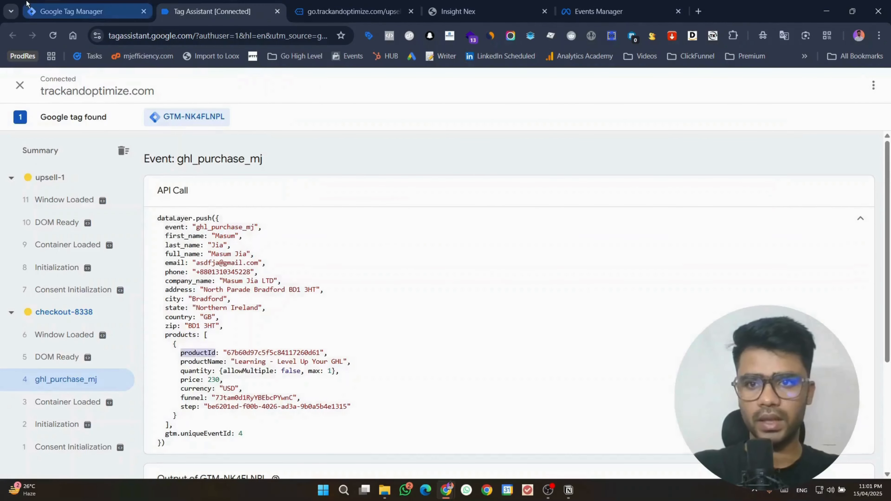
pyautogui.click(88, 11)
pyautogui.write('0.')
pyautogui.hotkey('ctrl', 'v')
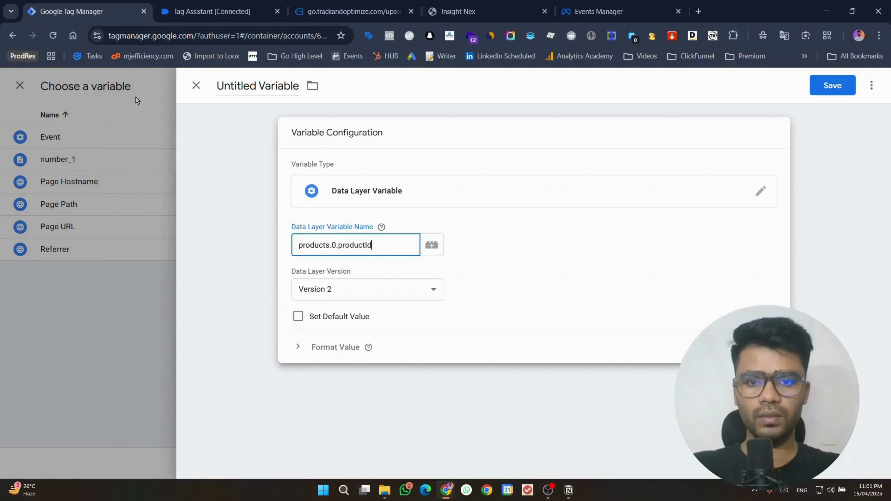
pyautogui.click(245, 84)
pyautogui.hotkey('ctrl', 'a')
pyautogui.hotkey('ctrl', 'v')
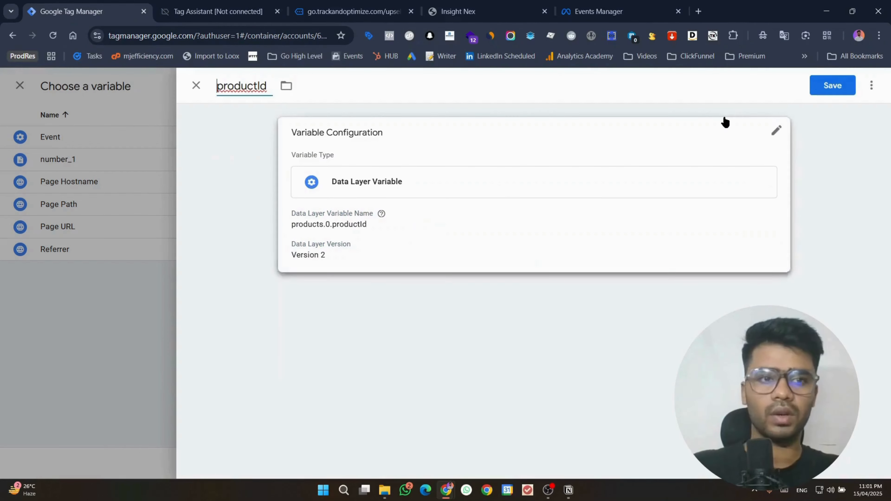
pyautogui.click(828, 85)
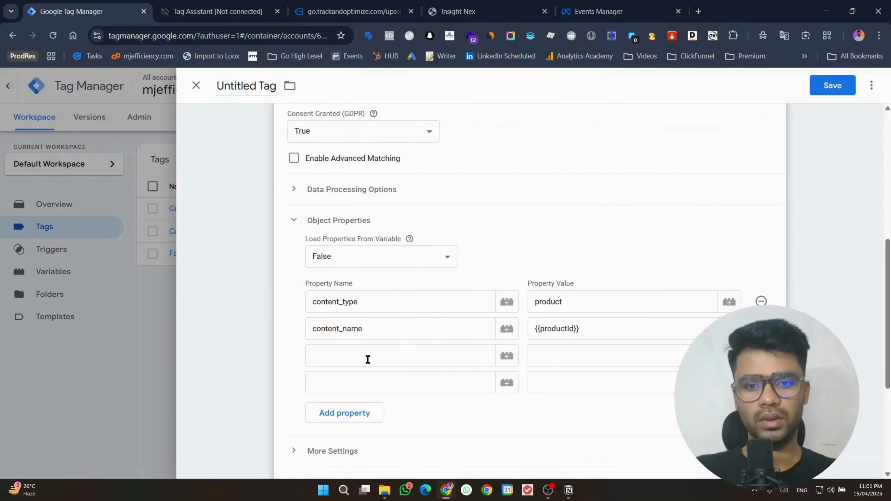
# Step: Move {{productId}} into the third row's value and name that property content_ids
pyautogui.moveTo(588, 337); pyautogui.dragTo(407, 338)
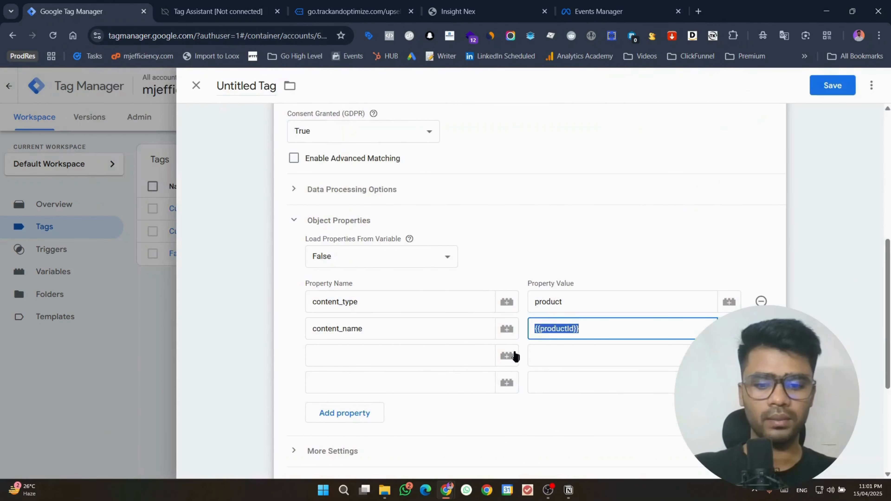
pyautogui.hotkey('ctrl', 'x')
pyautogui.click(562, 360)
pyautogui.hotkey('ctrl', 'v')
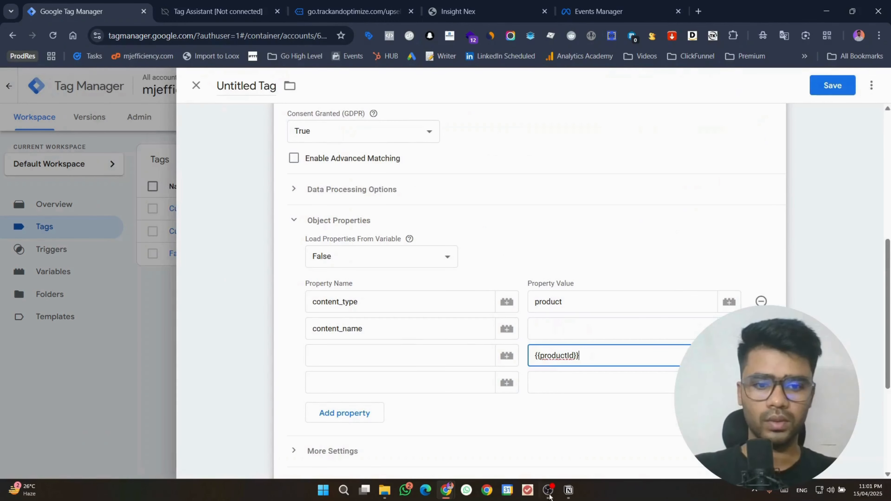
pyautogui.click(564, 491)
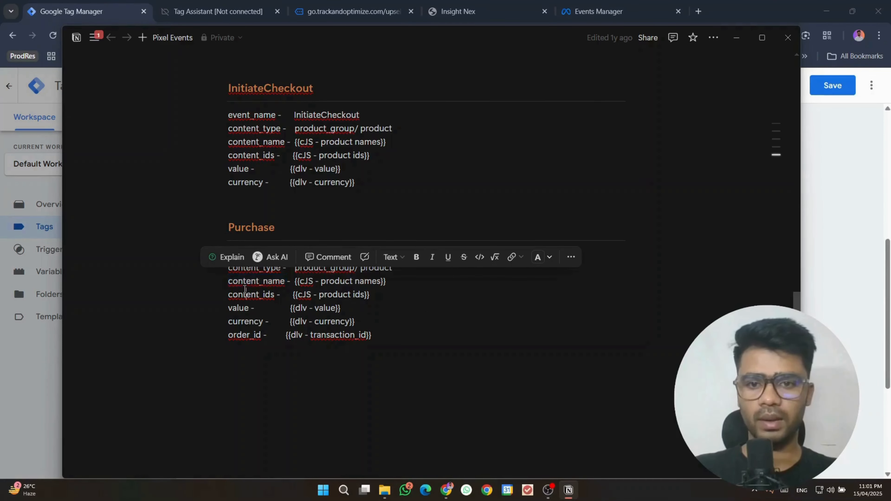
pyautogui.doubleClick(250, 294)
pyautogui.hotkey('alt', 'Tab')
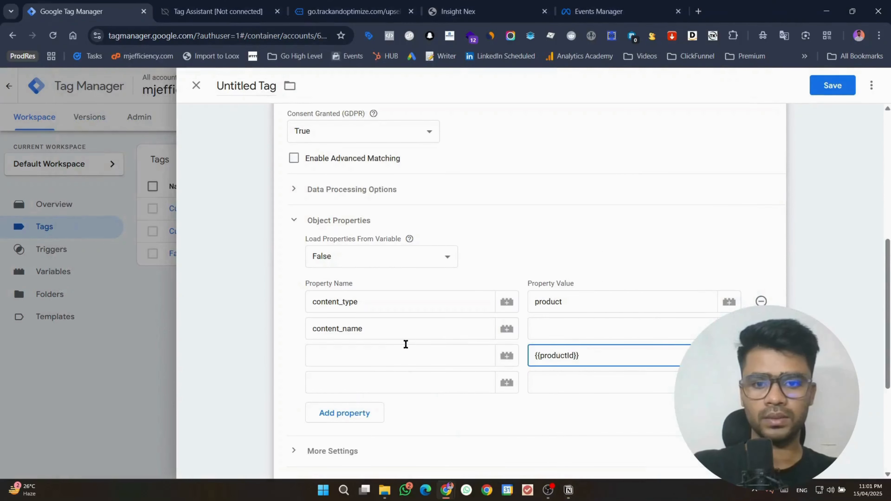
pyautogui.click(406, 346)
pyautogui.click(394, 381)
# Step: Add value and currency as the fourth and fifth property names, copied from the Purchase notes
pyautogui.click(568, 490)
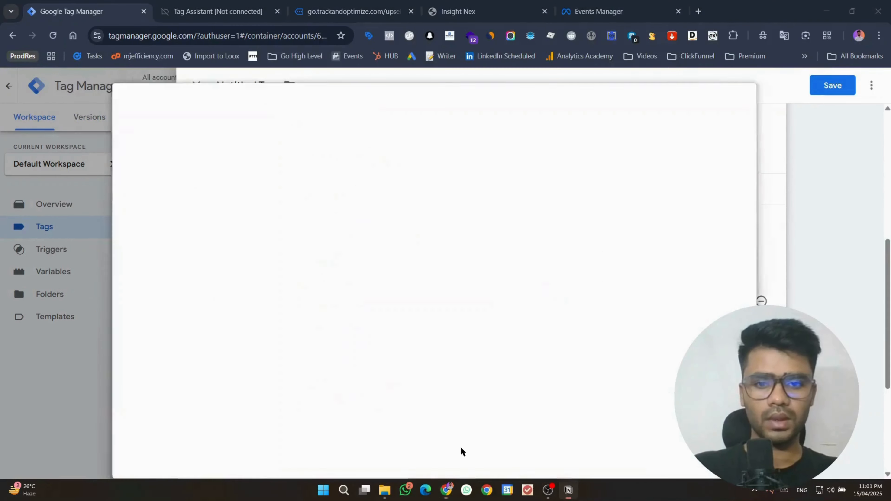
pyautogui.doubleClick(232, 308)
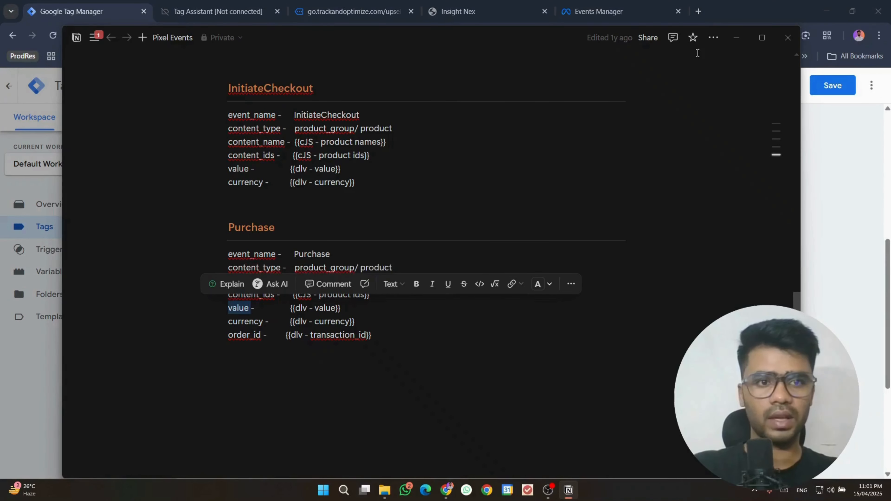
pyautogui.hotkey('ctrl', 'c')
pyautogui.click(736, 37)
pyautogui.hotkey('ctrl', 'v')
pyautogui.click(352, 416)
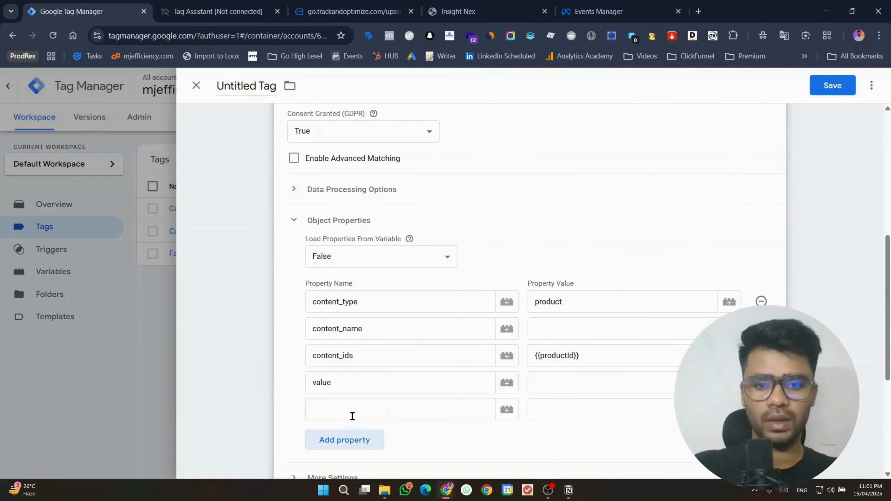
pyautogui.click(352, 416)
pyautogui.click(568, 490)
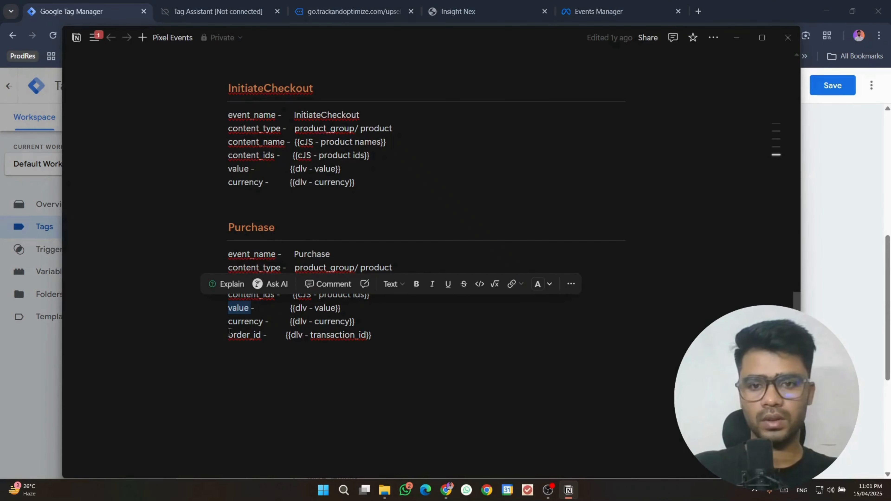
pyautogui.doubleClick(245, 321)
pyautogui.hotkey('ctrl', 'c')
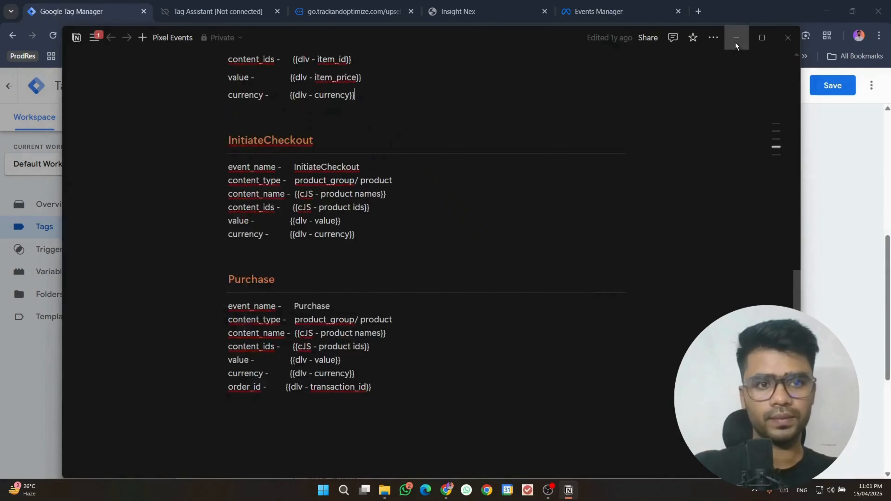
pyautogui.click(736, 37)
pyautogui.hotkey('ctrl', 'v')
# Step: Add a sixth property row for order_id, leaving content_name's value empty
pyautogui.click(365, 434)
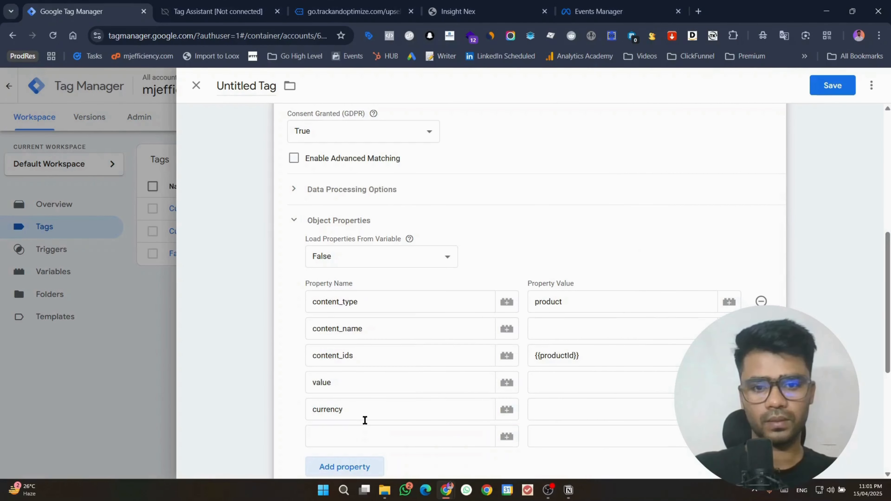
pyautogui.click(367, 436)
pyautogui.click(568, 490)
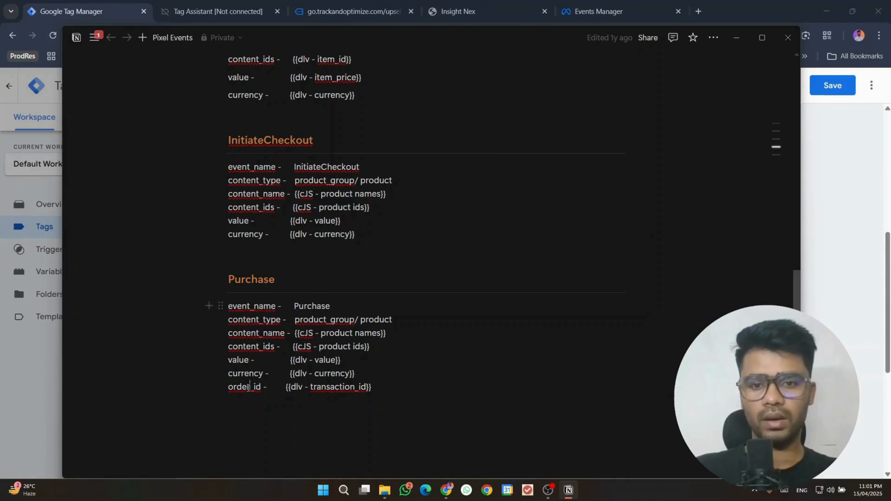
pyautogui.doubleClick(248, 387)
pyautogui.click(731, 32)
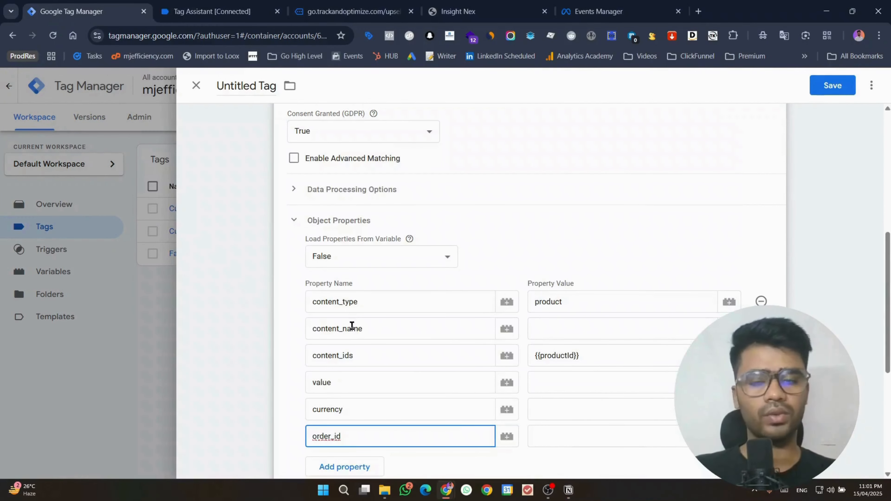
pyautogui.click(616, 330)
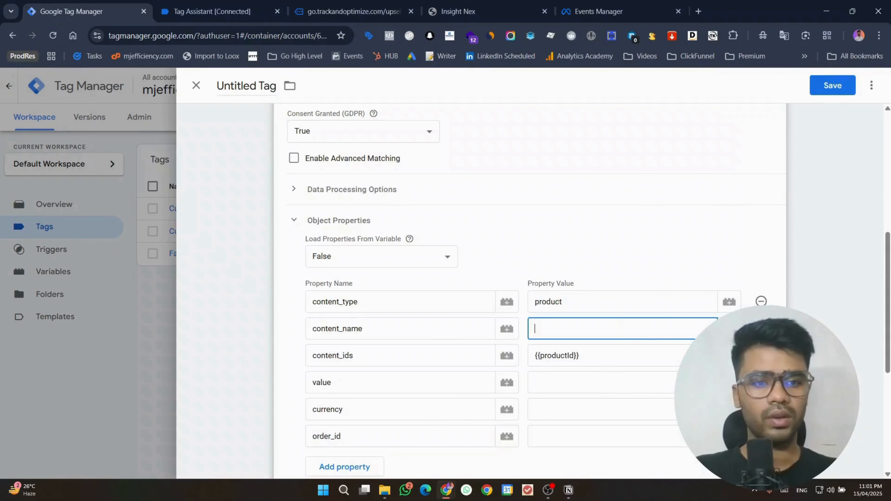
# Step: Start a new Data Layer Variable for content_name's value, inserting the copied products.0. prefix
pyautogui.click(729, 329)
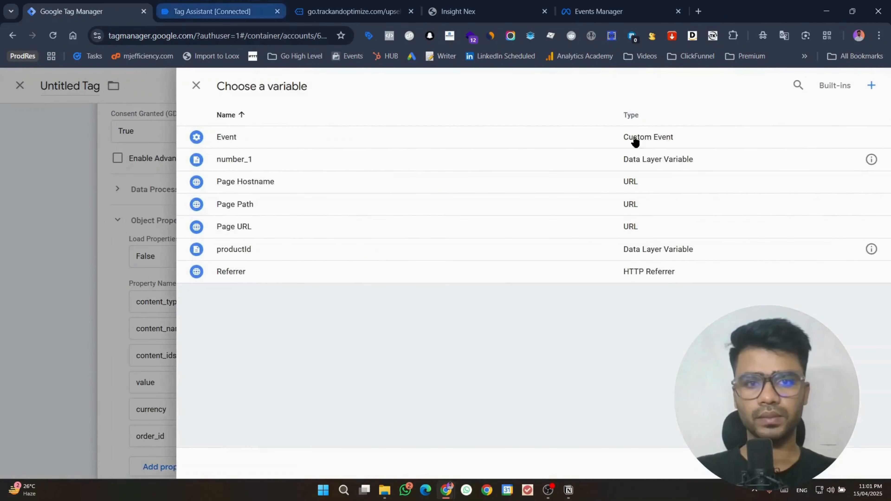
pyautogui.click(872, 91)
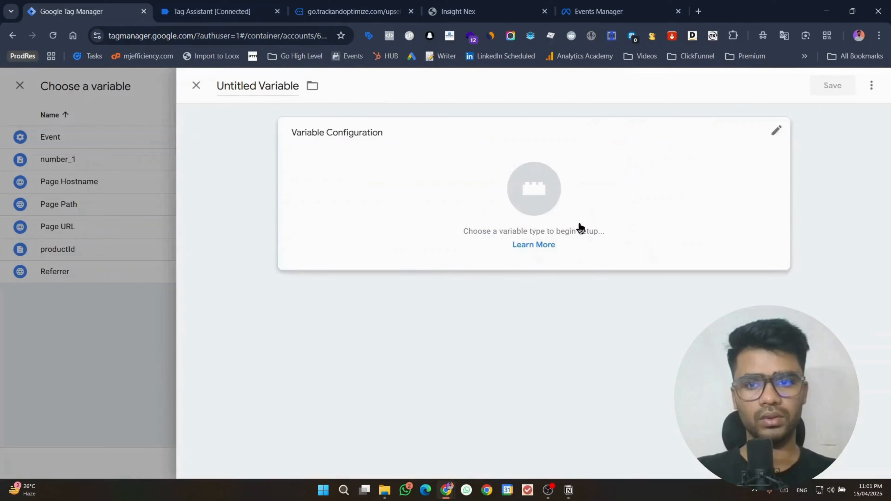
pyautogui.click(389, 190)
pyautogui.click(629, 352)
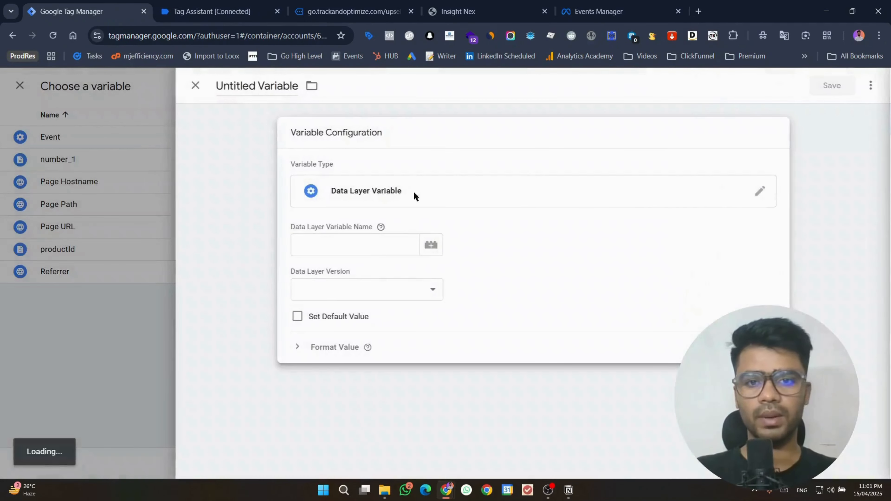
pyautogui.click(353, 246)
pyautogui.press('super+v')
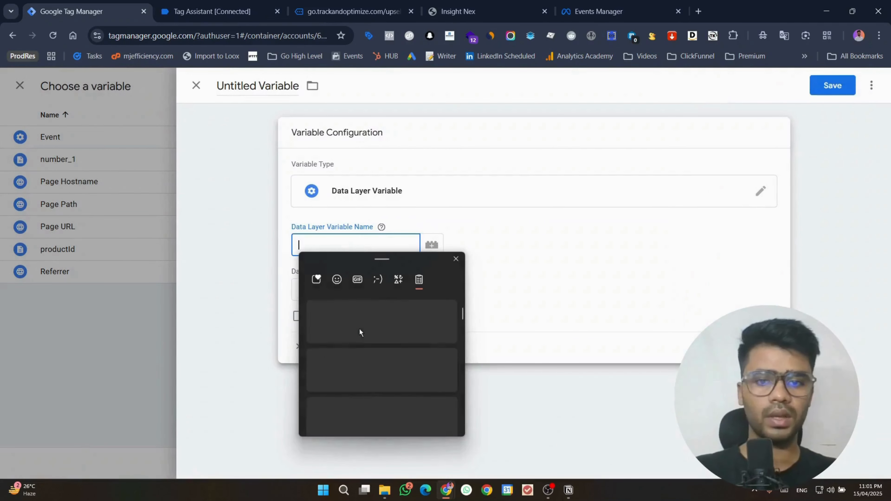
pyautogui.scroll(-5, 371, 395)
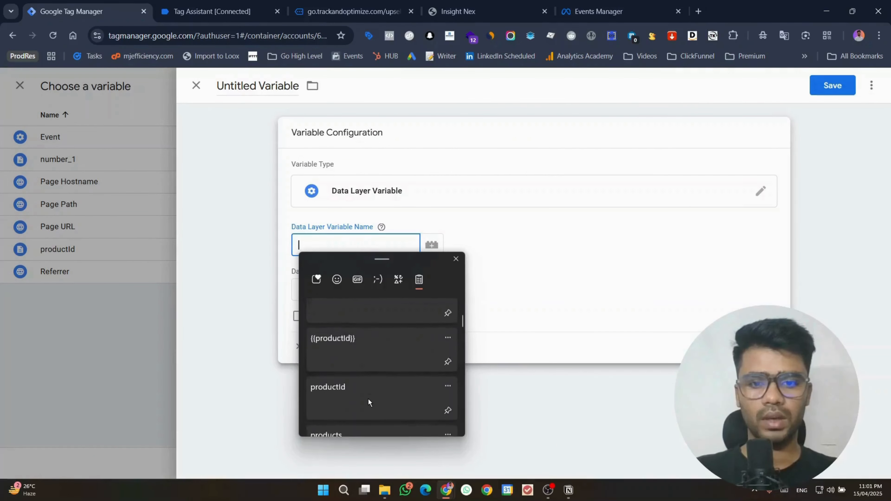
pyautogui.click(359, 383)
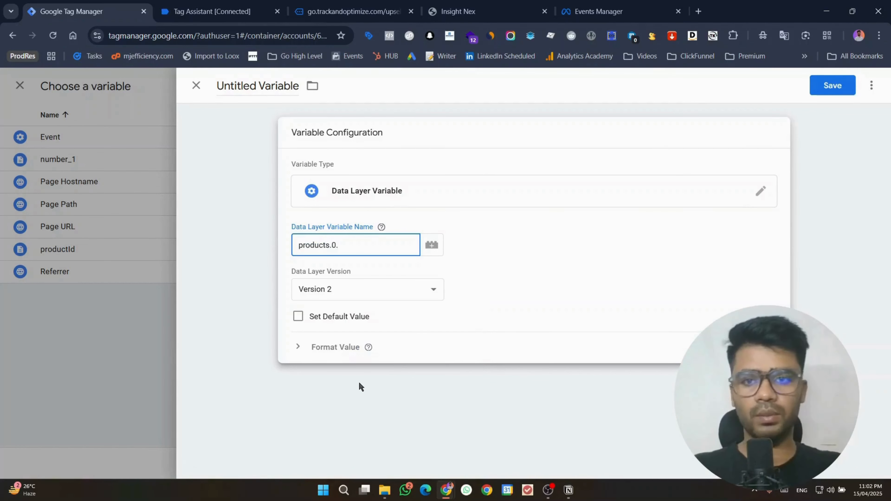
# Step: Complete the key as products.0.productName, name the variable productName and save it
pyautogui.click(213, 11)
pyautogui.doubleClick(190, 361)
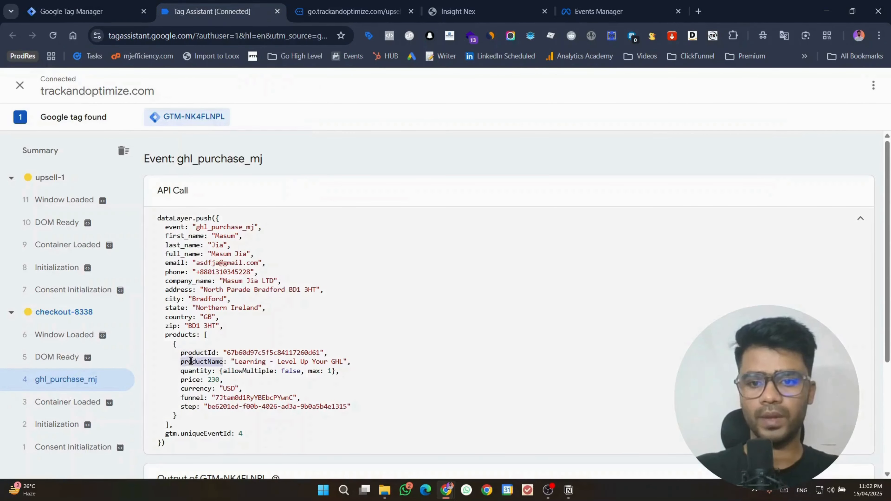
pyautogui.click(85, 11)
pyautogui.hotkey('ctrl', 'v')
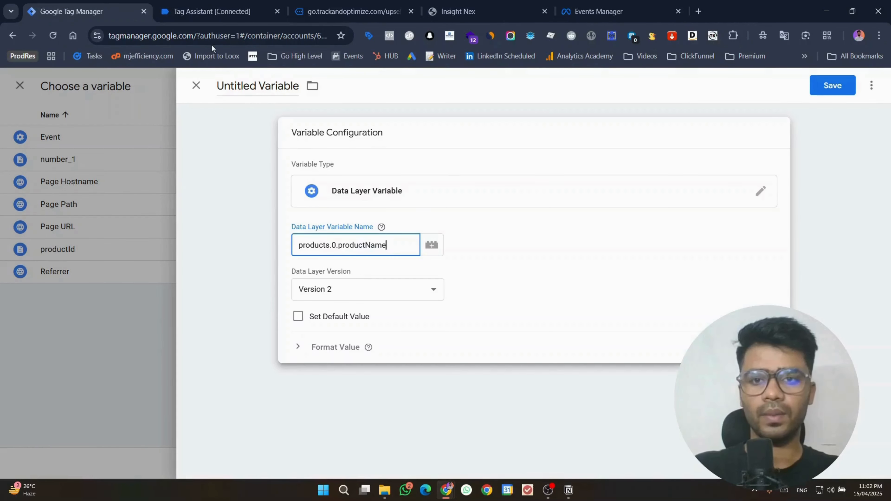
pyautogui.click(231, 84)
pyautogui.hotkey('ctrl', 'v')
pyautogui.click(845, 87)
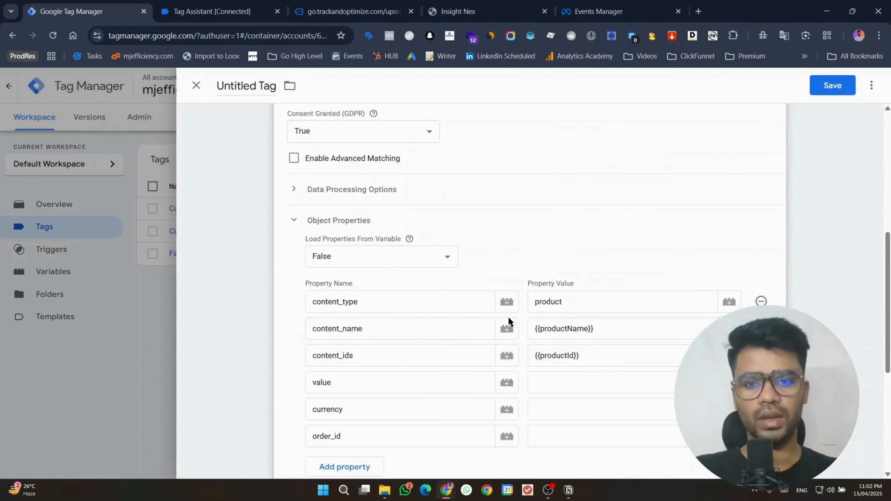
# Step: Select the empty value property field and review the purchase event's data layer again
pyautogui.scroll(-1, 509, 322)
pyautogui.click(564, 325)
pyautogui.click(227, 4)
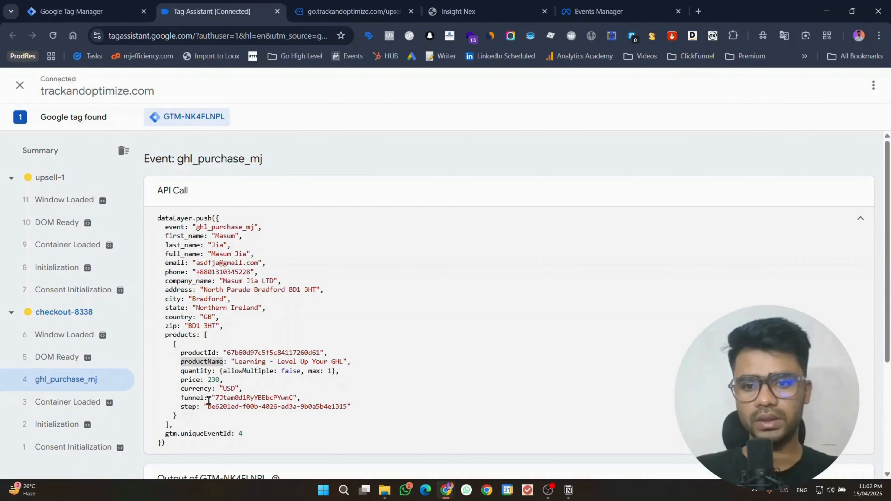
pyautogui.scroll(-5, 285, 346)
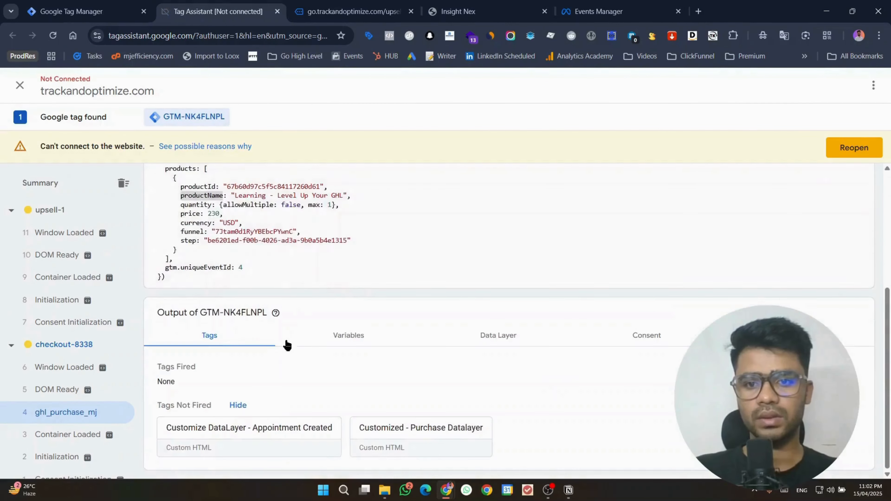
pyautogui.scroll(3, 284, 346)
pyautogui.click(41, 6)
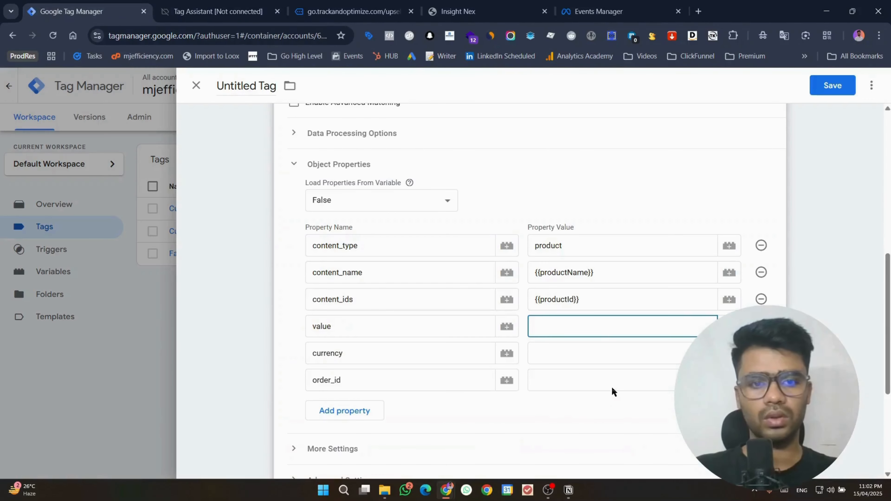
# Step: Duplicate the productName data layer variable after checking the price key in the data layer
pyautogui.click(728, 326)
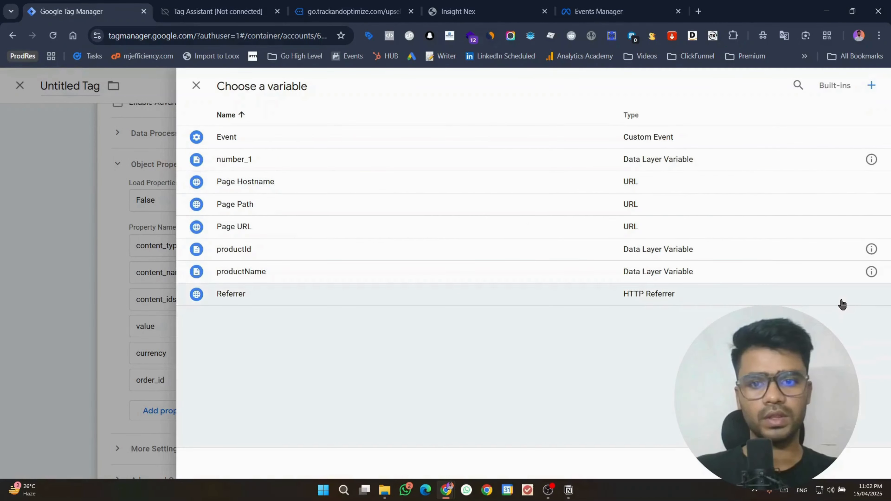
pyautogui.click(871, 272)
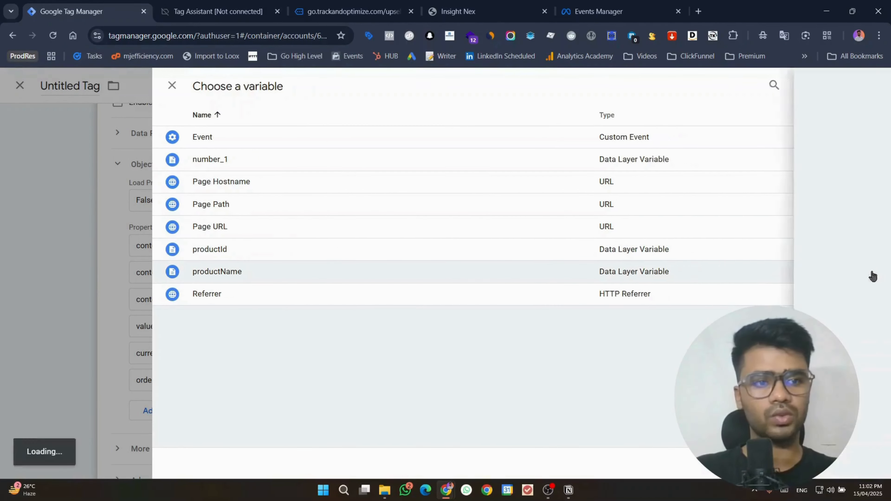
pyautogui.click(871, 85)
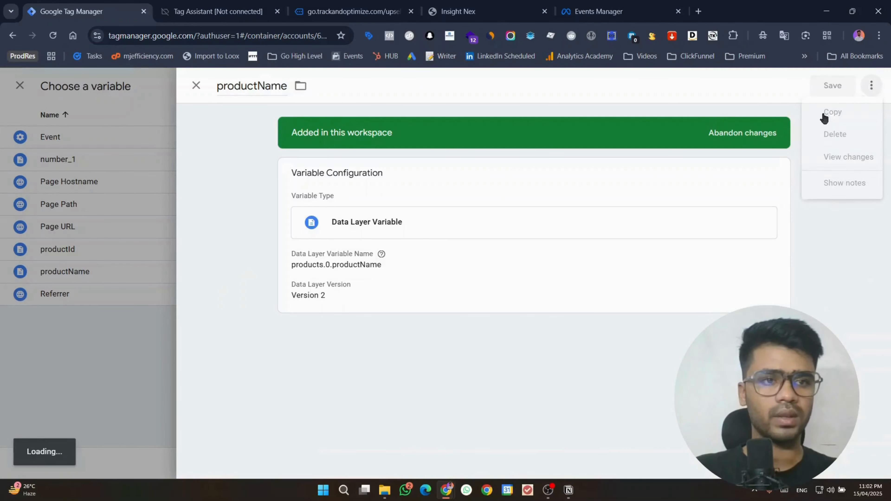
pyautogui.click(829, 111)
pyautogui.click(227, 4)
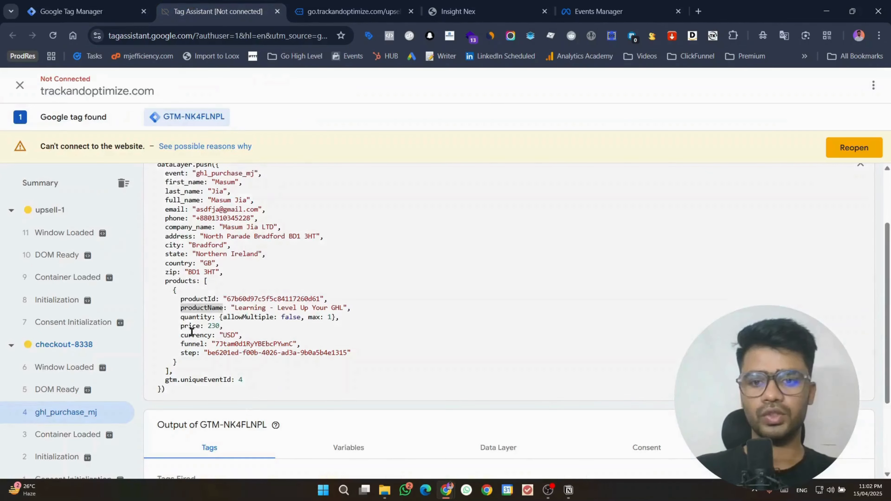
pyautogui.click(189, 323)
pyautogui.click(105, 9)
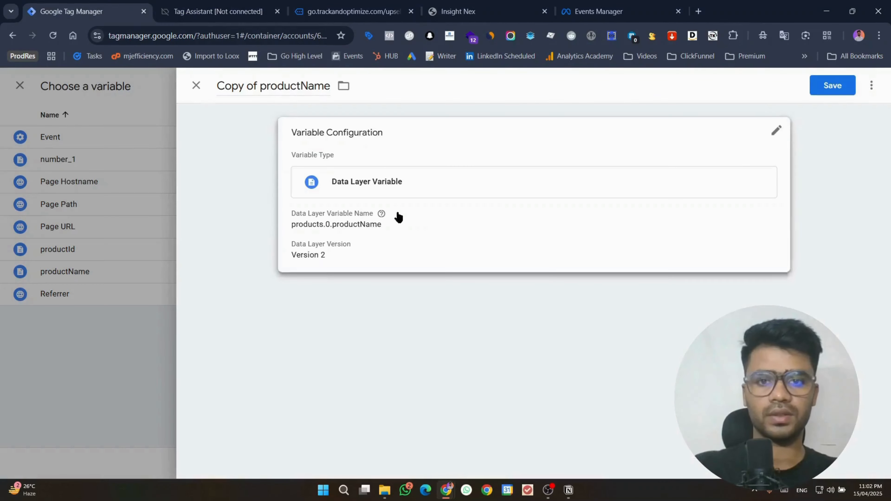
# Step: Change the copy's path to products.0.price, title it price, and save it
pyautogui.click(361, 238)
pyautogui.doubleClick(361, 245)
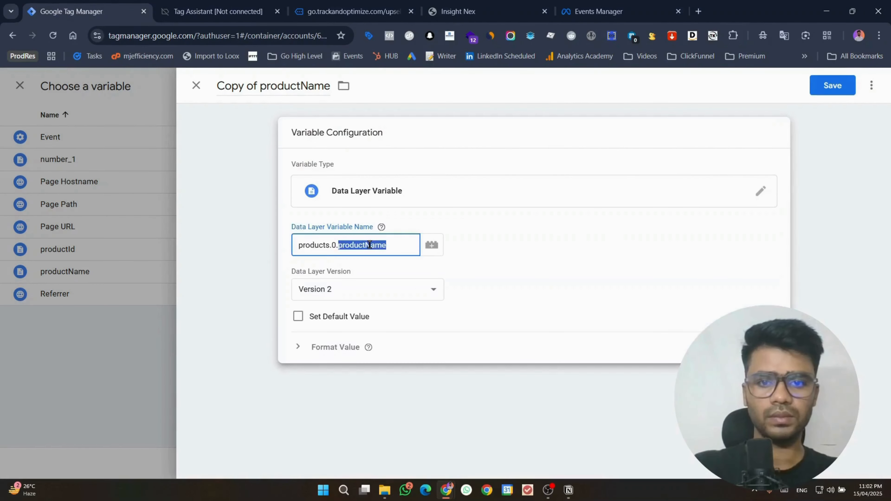
pyautogui.write('price')
pyautogui.tripleClick(253, 85)
pyautogui.write('price')
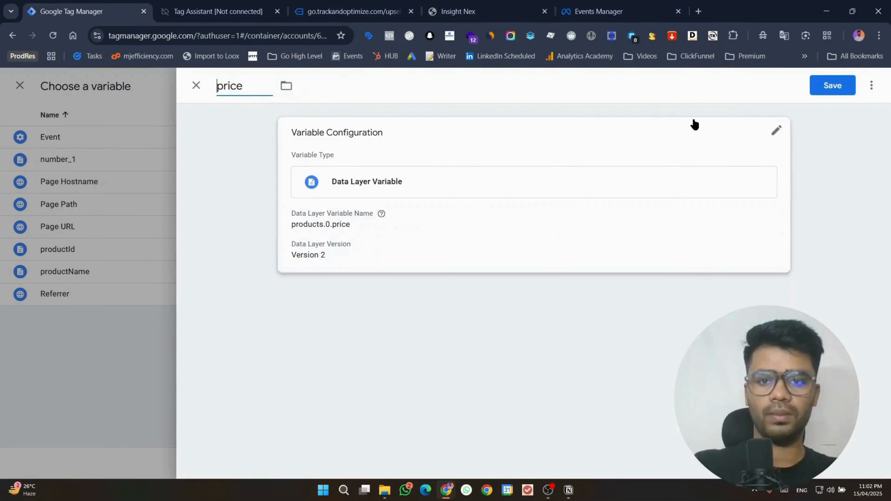
pyautogui.click(829, 86)
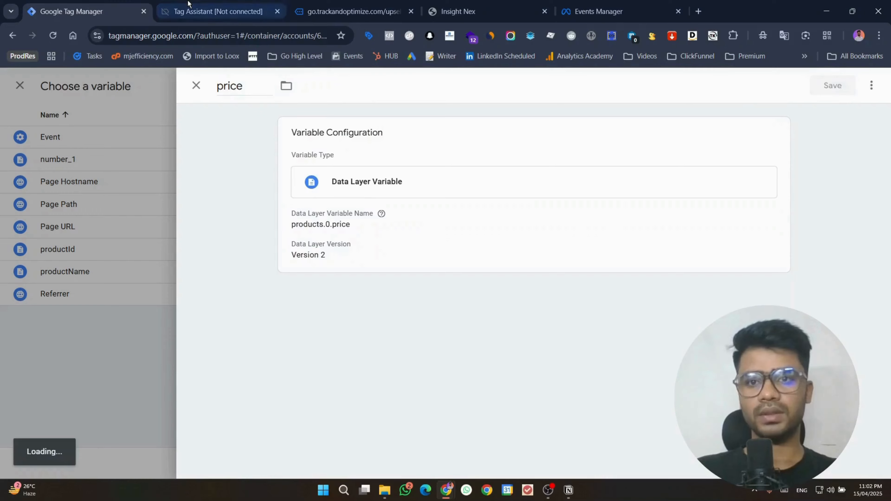
pyautogui.click(197, 12)
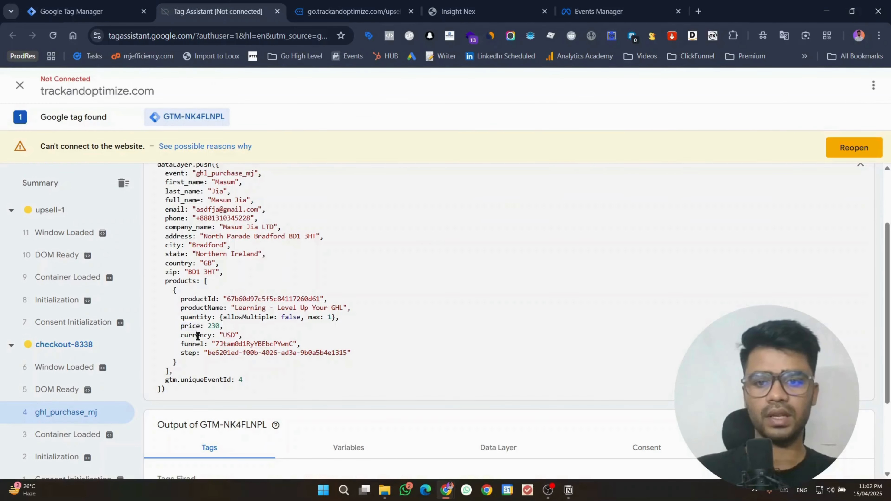
pyautogui.doubleClick(196, 335)
pyautogui.click(84, 3)
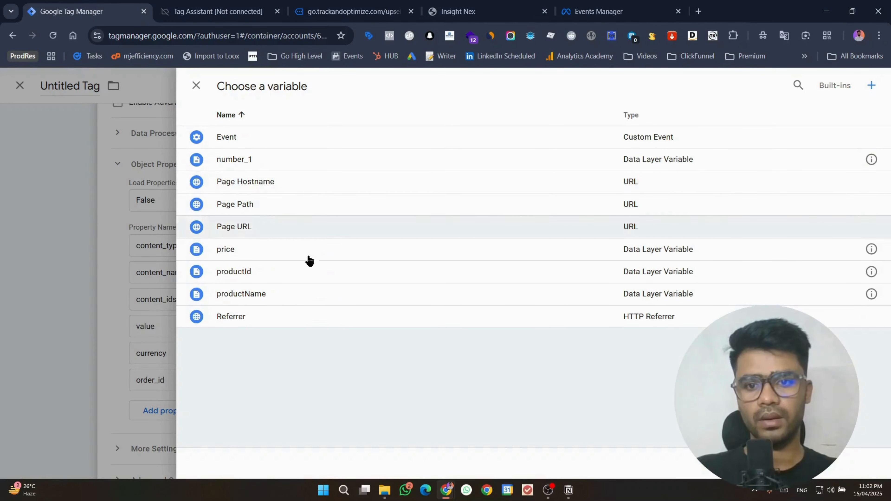
# Step: Duplicate the price variable from the currency field's variable picker
pyautogui.press('Escape')
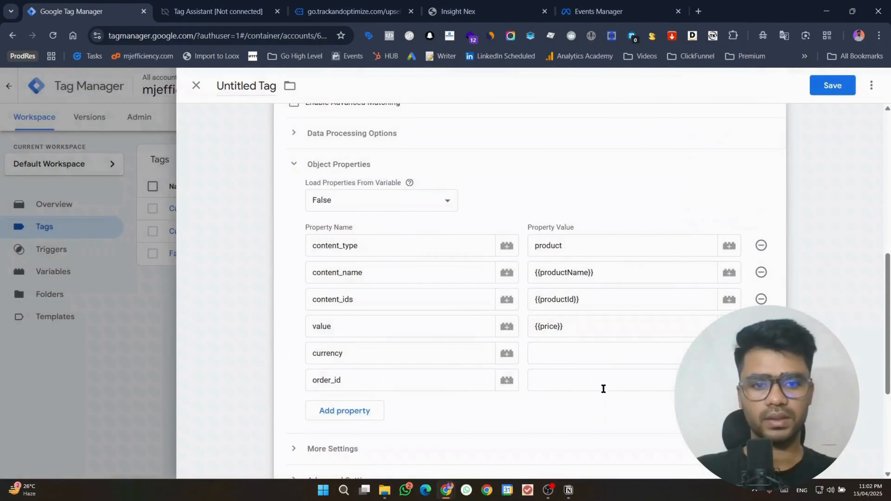
pyautogui.click(606, 361)
pyautogui.click(729, 354)
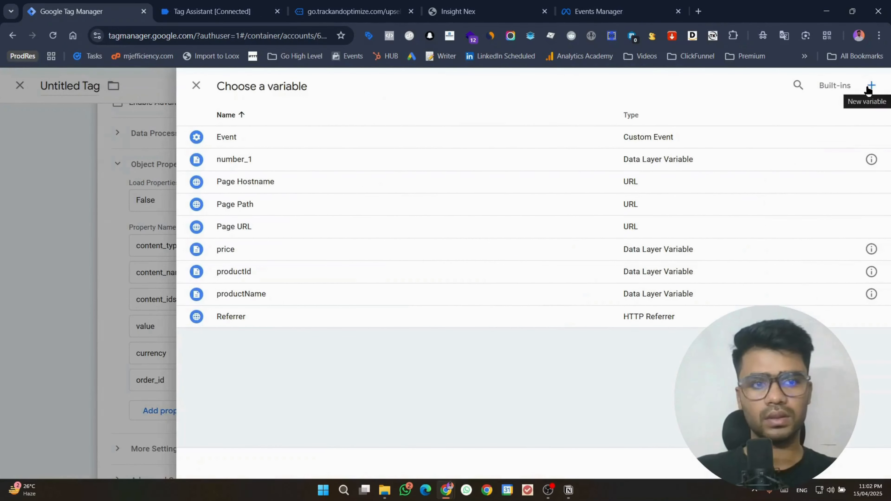
pyautogui.click(870, 250)
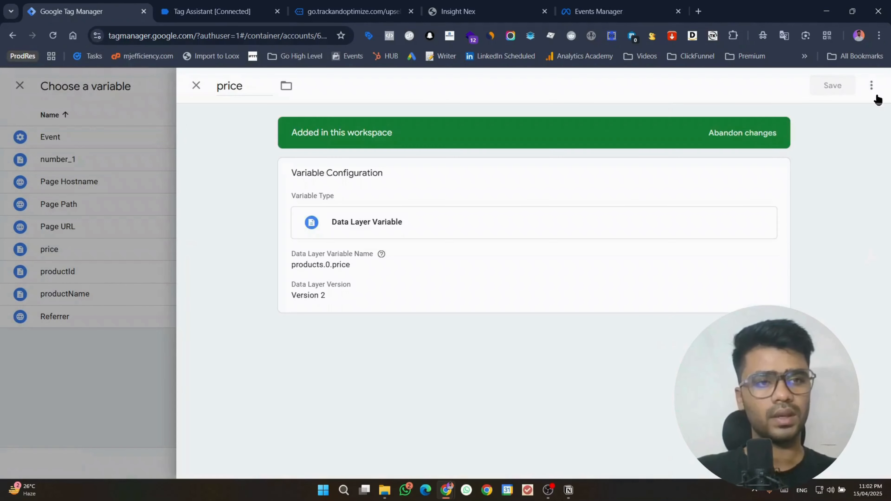
pyautogui.click(871, 86)
pyautogui.click(848, 109)
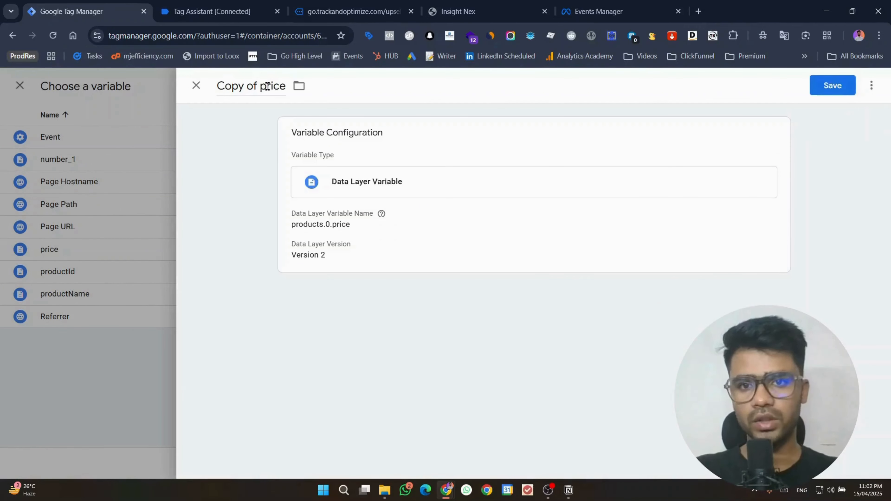
# Step: Title the copy currency, set its path to products.0.currency, and save it
pyautogui.tripleClick(254, 86)
pyautogui.write('currency')
pyautogui.click(434, 227)
pyautogui.doubleClick(372, 243)
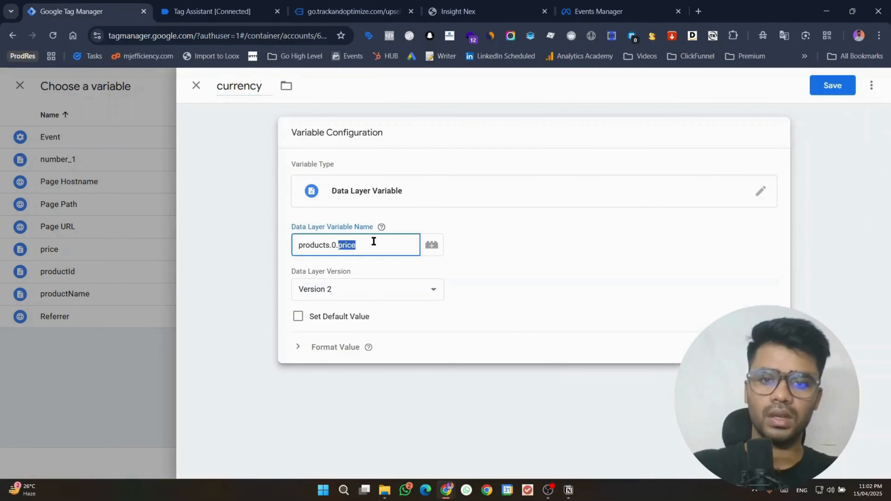
pyautogui.write('currency')
pyautogui.click(833, 85)
pyautogui.click(257, 4)
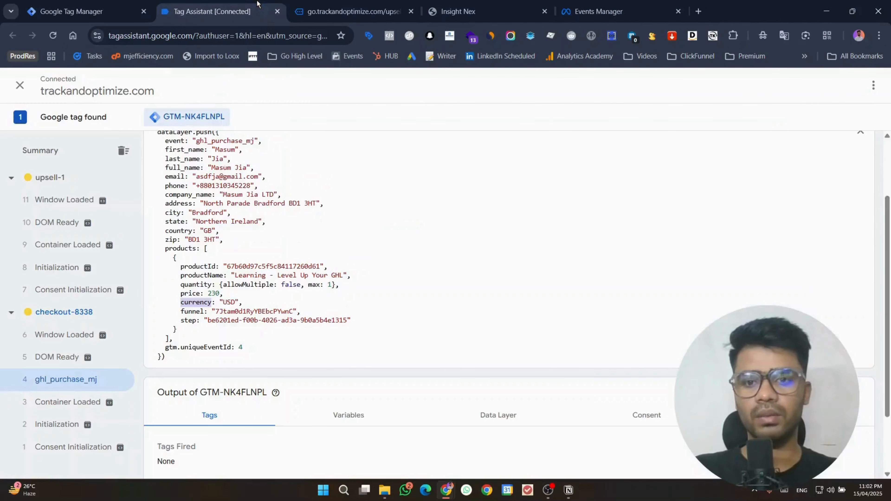
pyautogui.scroll(3, 504, 270)
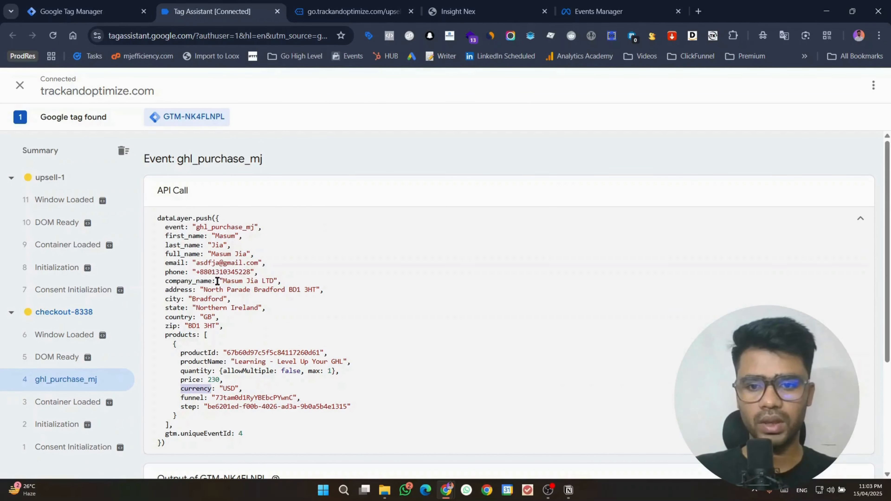
pyautogui.click(70, 4)
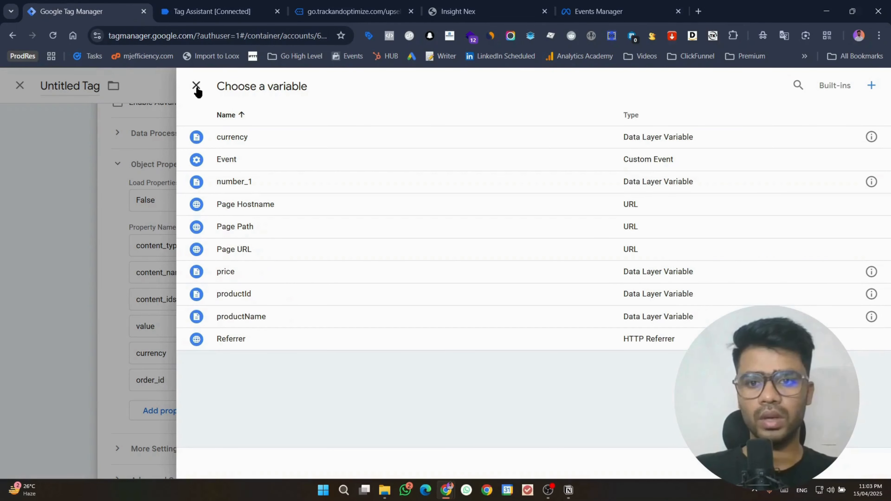
# Step: Set currency to {{currency}}, remove the order_id property, and fire the tag on ghl_purchase_mj
pyautogui.click(308, 147)
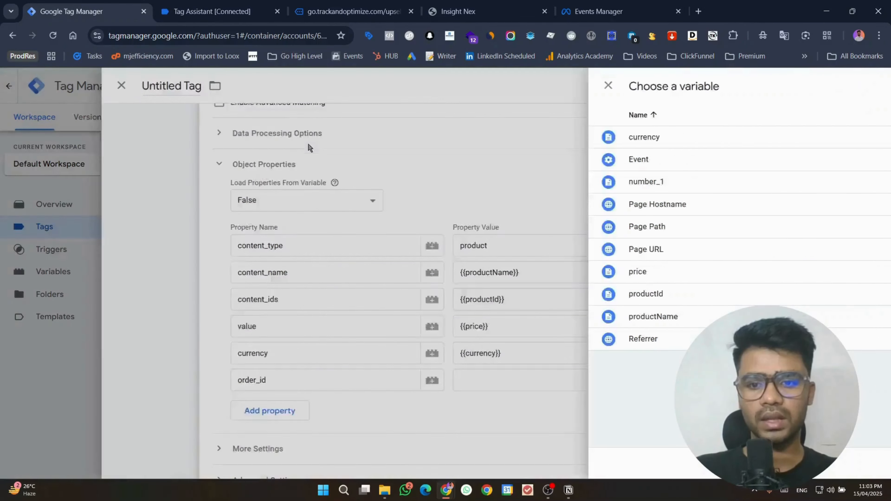
pyautogui.click(761, 380)
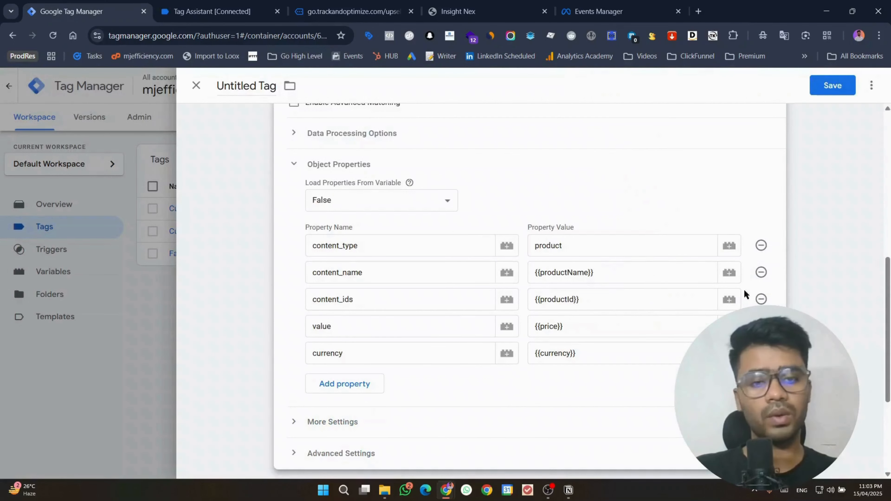
pyautogui.scroll(-5, 737, 290)
pyautogui.click(595, 388)
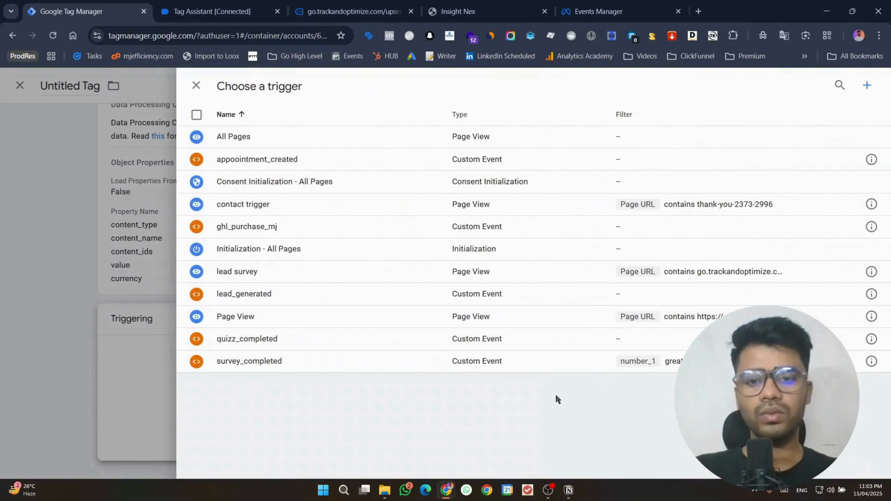
pyautogui.click(276, 235)
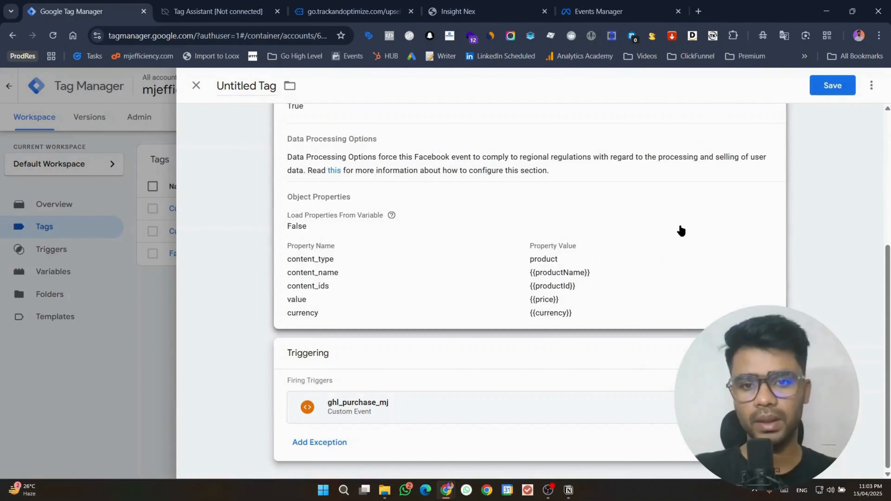
# Step: Save the tag as Facebook Pixel 1, pause the original Facebook Pixel, and start Preview
pyautogui.scroll(5, 766, 276)
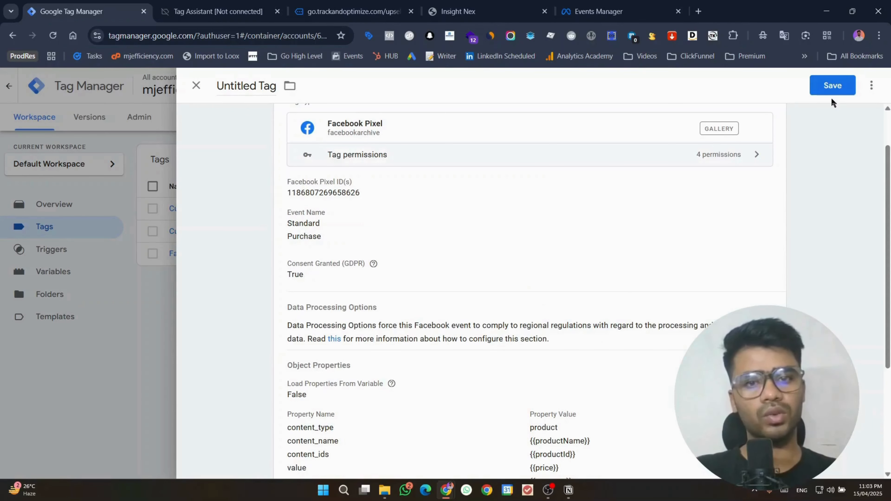
pyautogui.click(831, 89)
pyautogui.press('Return')
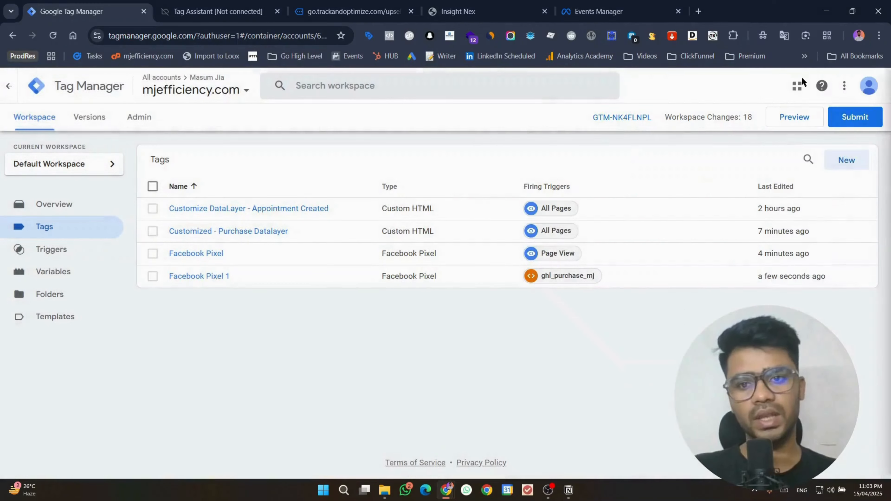
pyautogui.click(153, 253)
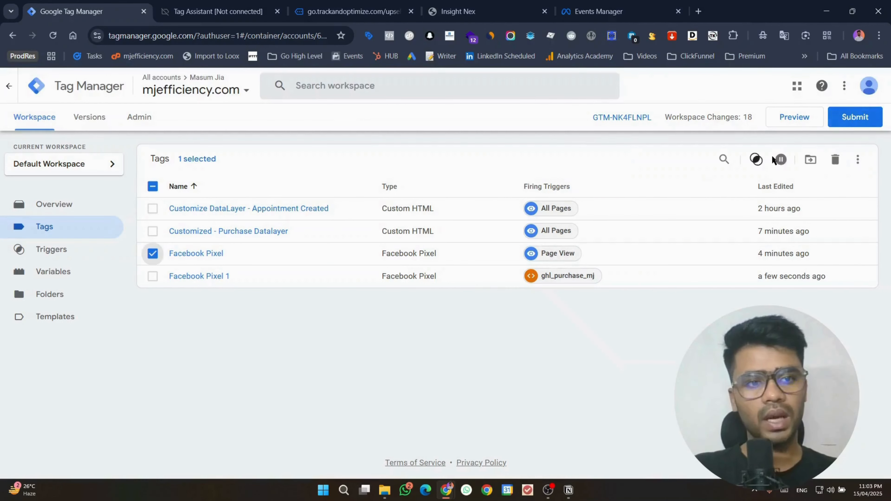
pyautogui.click(779, 161)
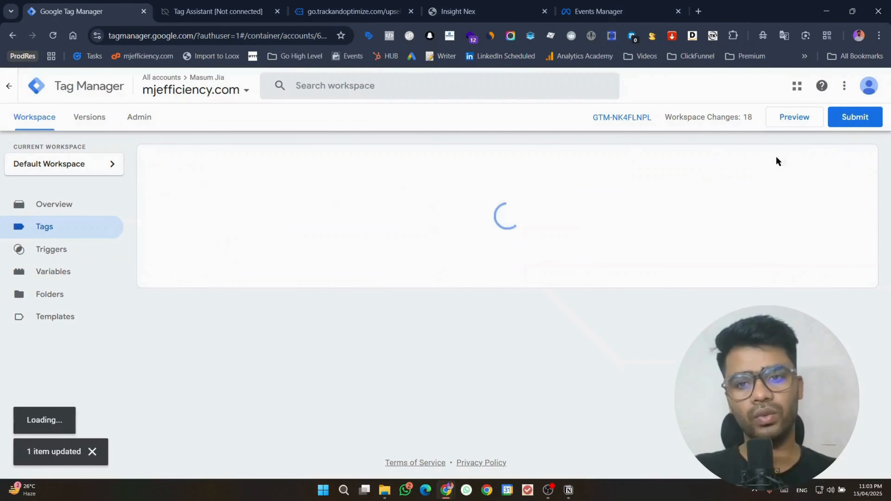
pyautogui.click(794, 118)
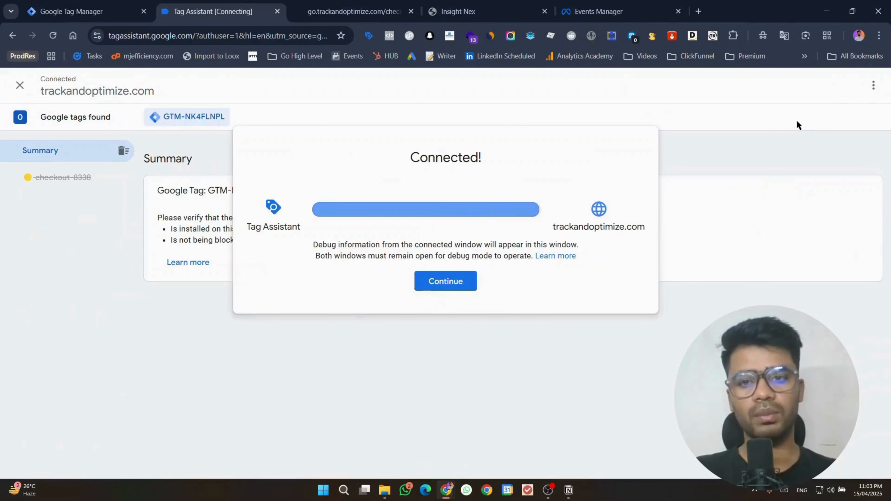
# Step: Continue past the Tag Assistant connection notice and return to the checkout page
pyautogui.click(467, 288)
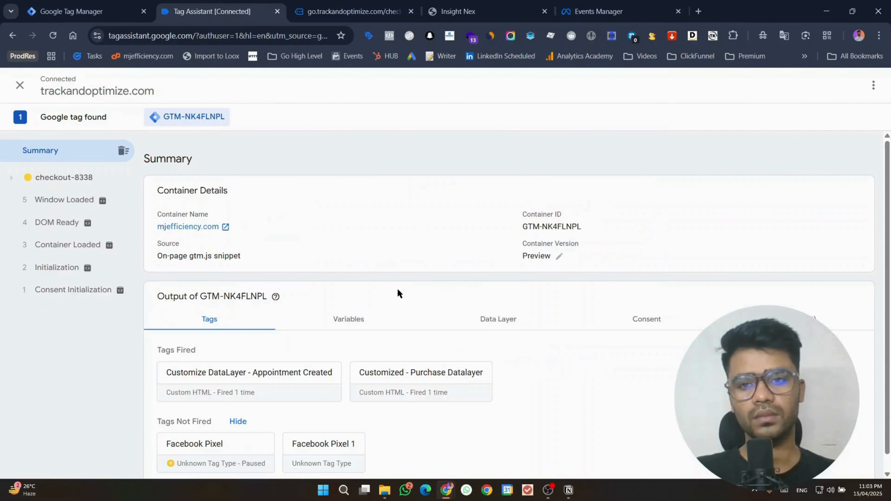
pyautogui.click(321, 3)
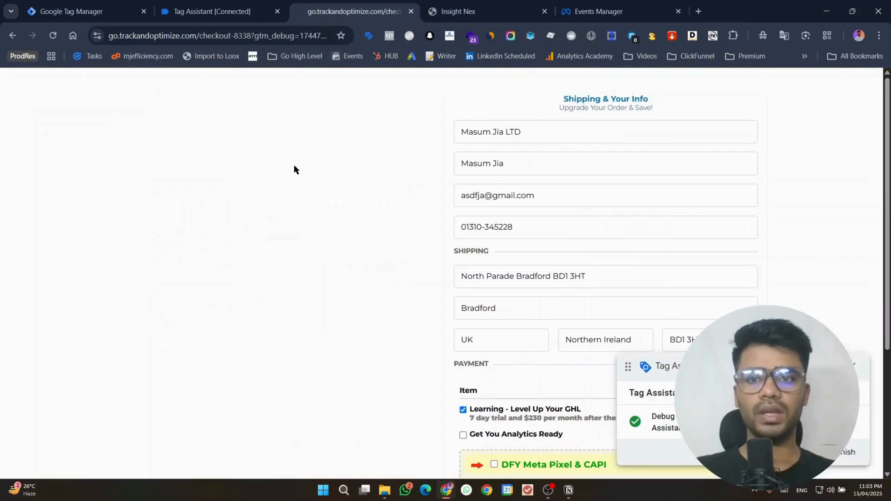
pyautogui.click(239, 3)
pyautogui.click(351, 11)
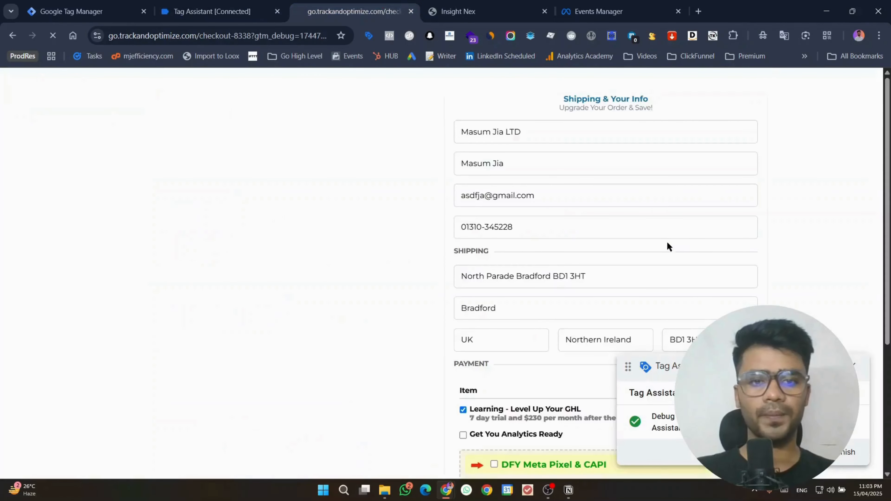
pyautogui.scroll(-8, 667, 242)
pyautogui.scroll(3, 655, 242)
pyautogui.scroll(-5, 619, 216)
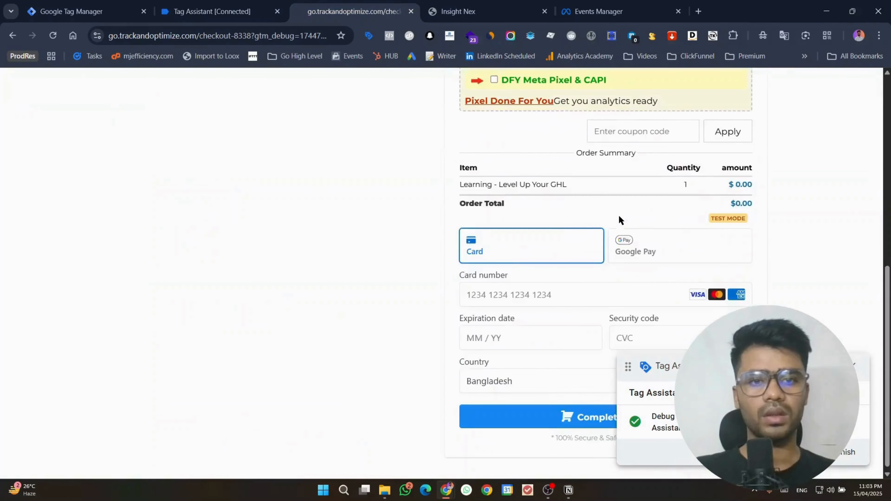
pyautogui.scroll(3, 619, 216)
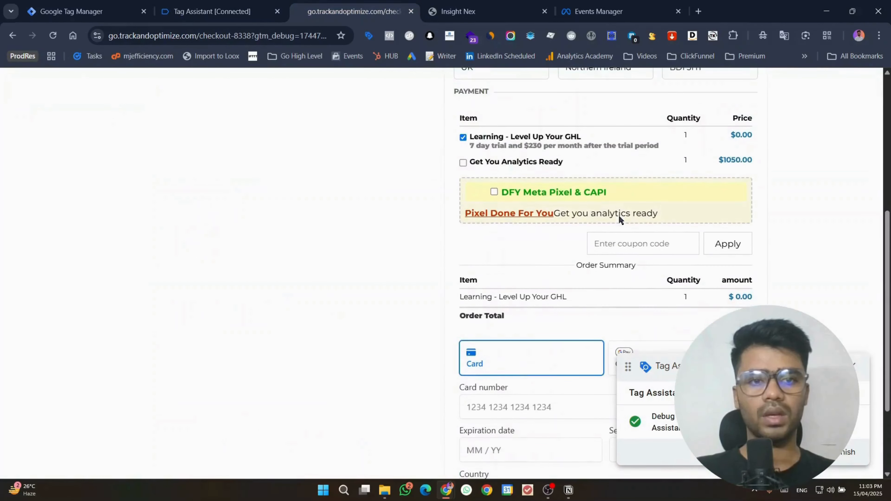
# Step: Order Get You Analytics Ready instead of Learning, autofill the test card, and submit
pyautogui.click(463, 162)
pyautogui.click(463, 155)
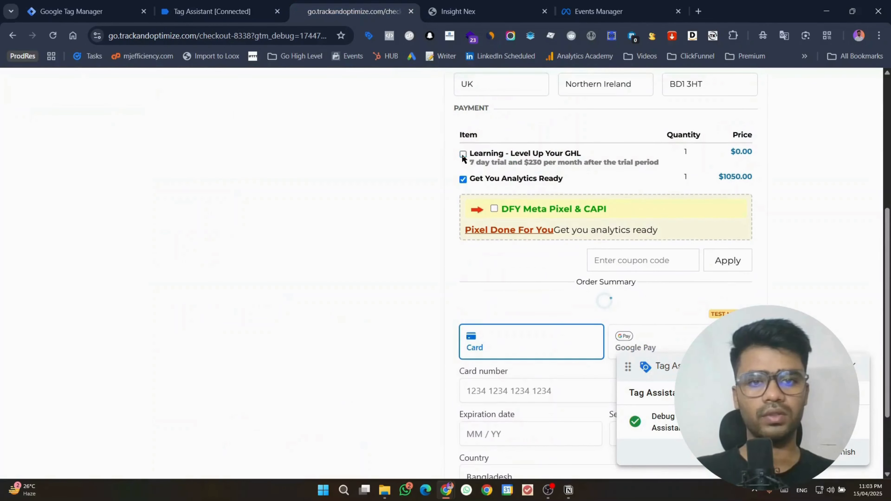
pyautogui.scroll(-4, 642, 270)
pyautogui.click(493, 285)
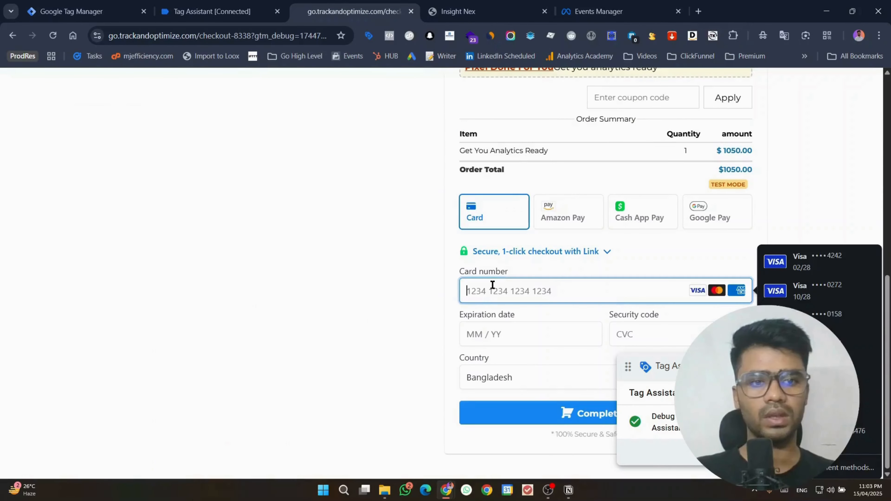
pyautogui.click(804, 261)
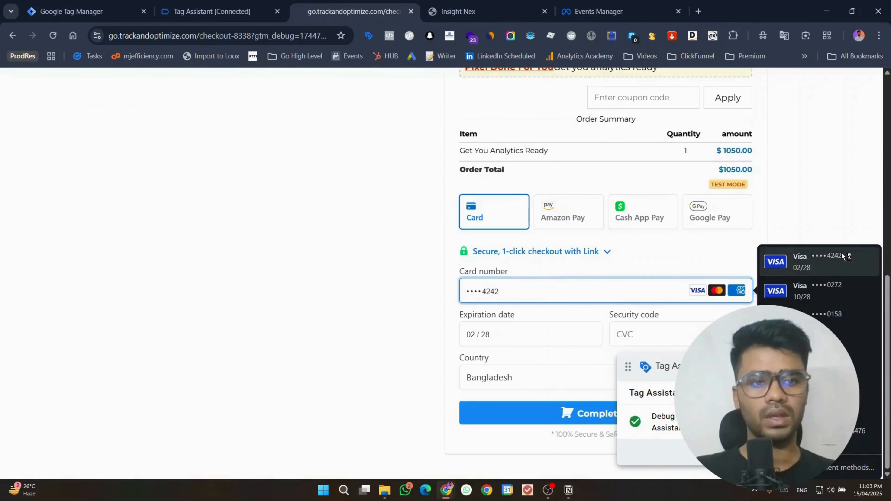
pyautogui.click(632, 330)
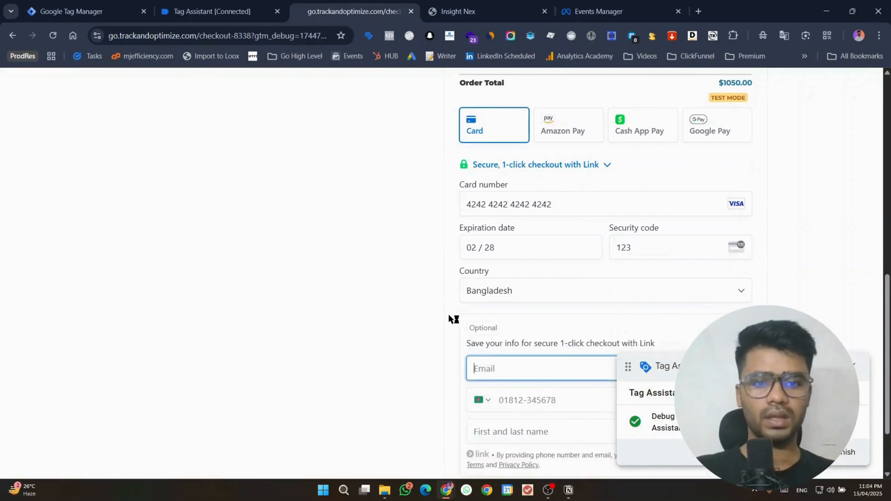
pyautogui.scroll(-3, 454, 314)
pyautogui.moveTo(687, 365); pyautogui.dragTo(244, 294)
pyautogui.click(578, 416)
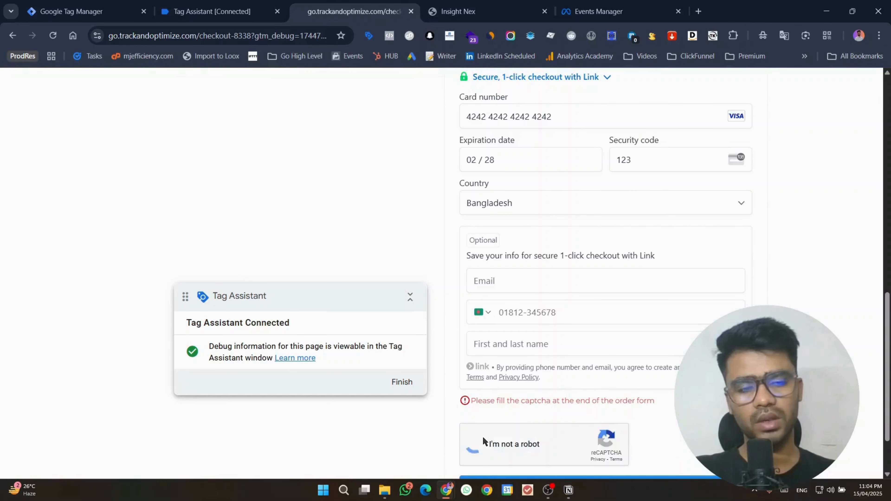
# Step: Solve the reCAPTCHA's motorcycle image challenge
pyautogui.click(480, 440)
pyautogui.click(609, 8)
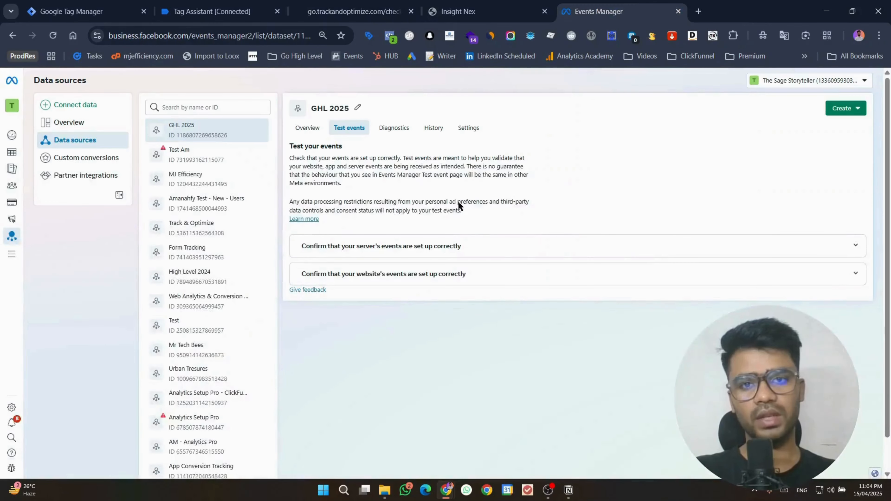
pyautogui.click(354, 11)
pyautogui.moveTo(289, 294); pyautogui.dragTo(8, 228)
pyautogui.click(266, 305)
pyautogui.click(322, 304)
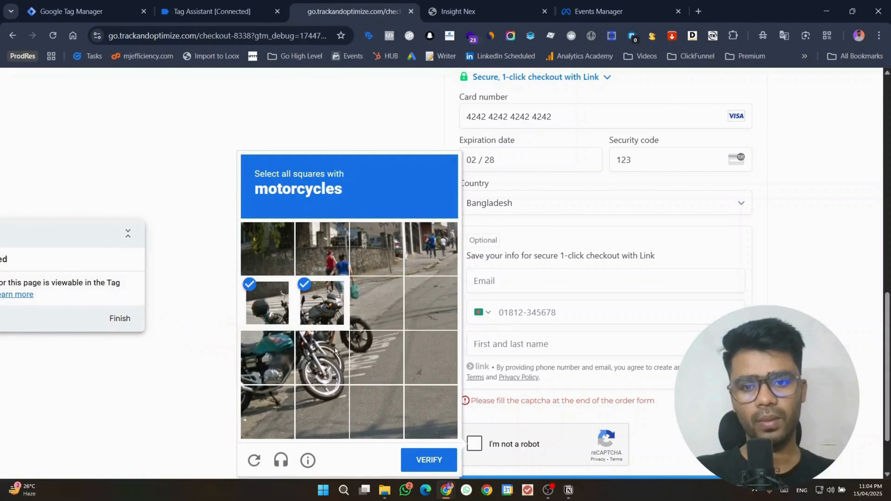
pyautogui.click(322, 358)
pyautogui.click(268, 358)
pyautogui.click(428, 459)
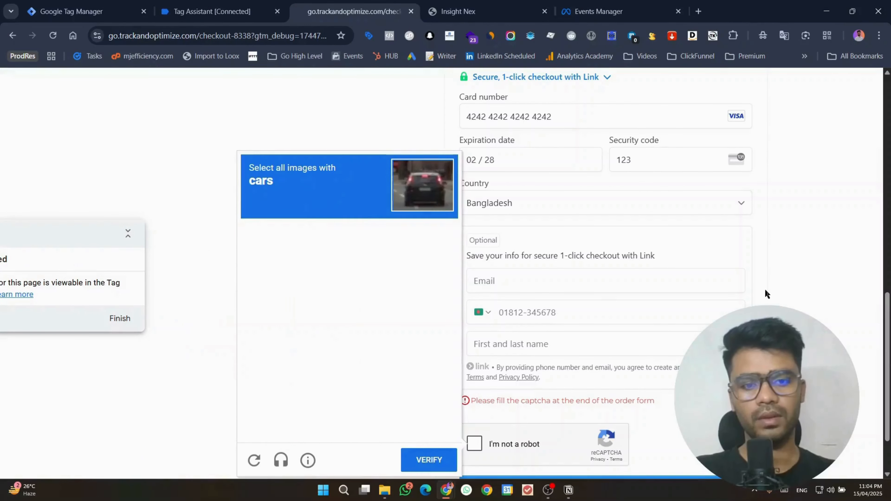
# Step: Pass the reCAPTCHA car image challenge and place the order
pyautogui.scroll(-2, 716, 309)
pyautogui.click(272, 242)
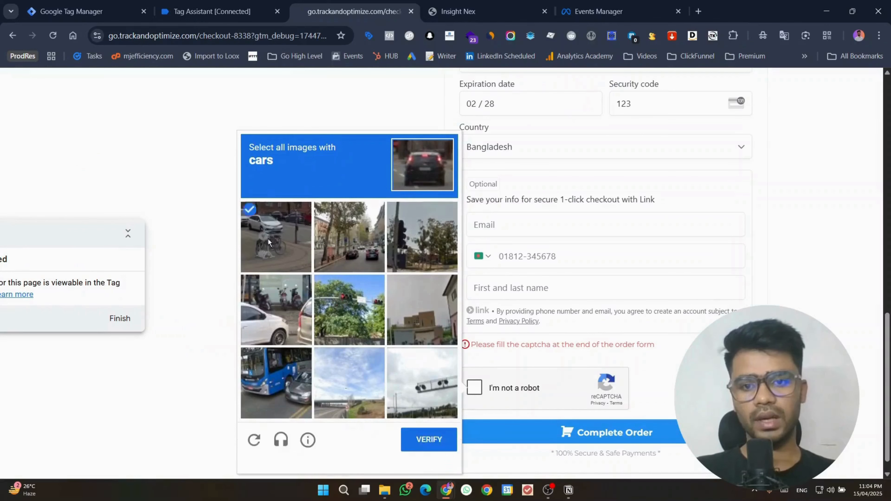
pyautogui.click(272, 298)
pyautogui.click(277, 382)
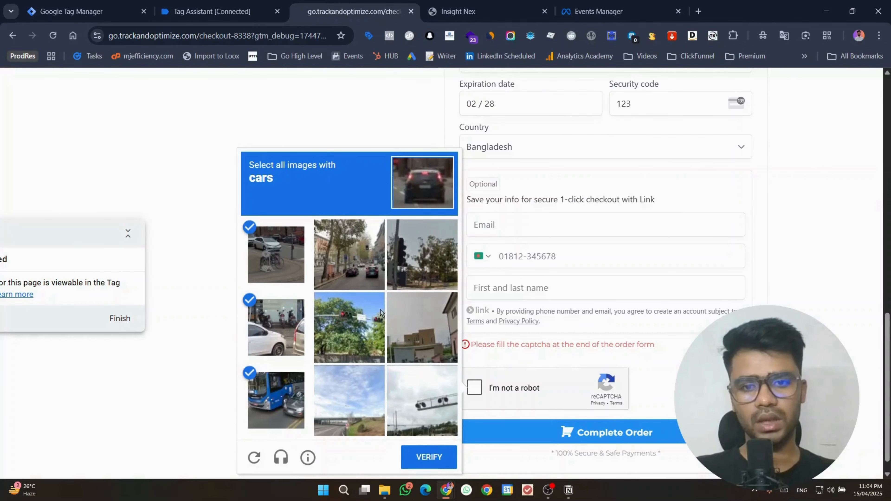
pyautogui.click(371, 237)
pyautogui.click(419, 458)
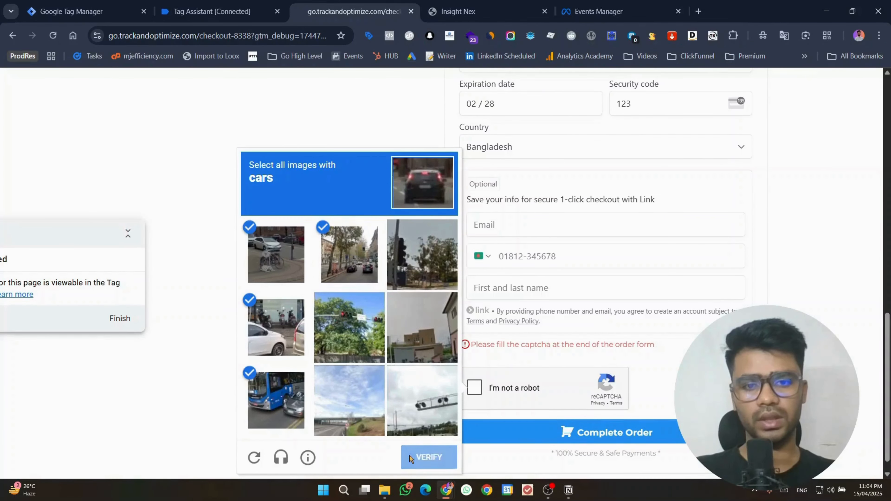
pyautogui.click(530, 433)
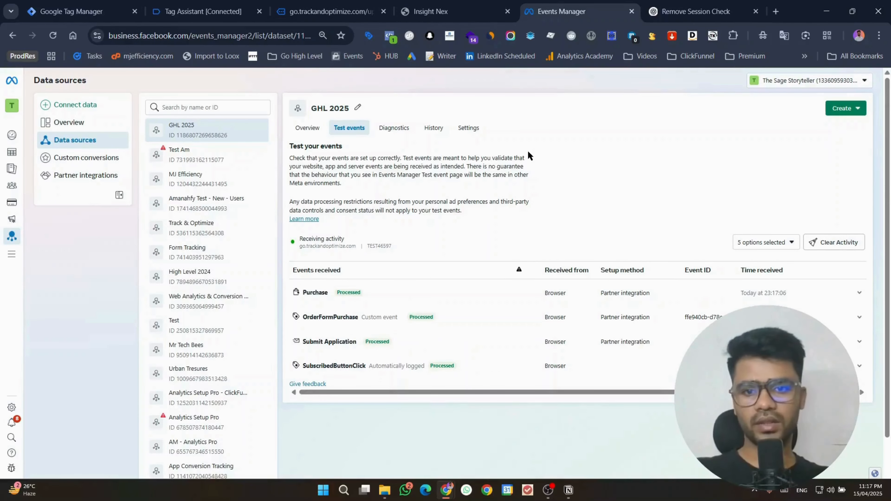
# Step: Check the Purchase test event shows value 1050, USD, Get You Analytics Ready, then return to upsell
pyautogui.click(462, 293)
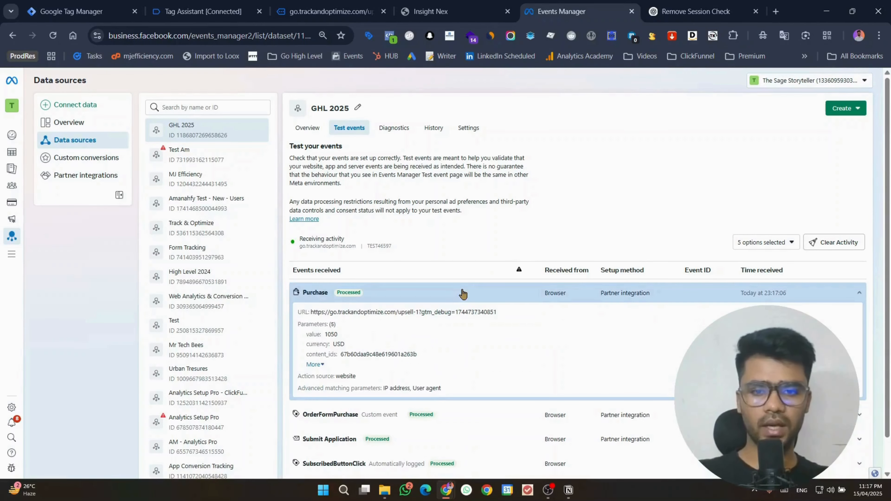
pyautogui.click(315, 365)
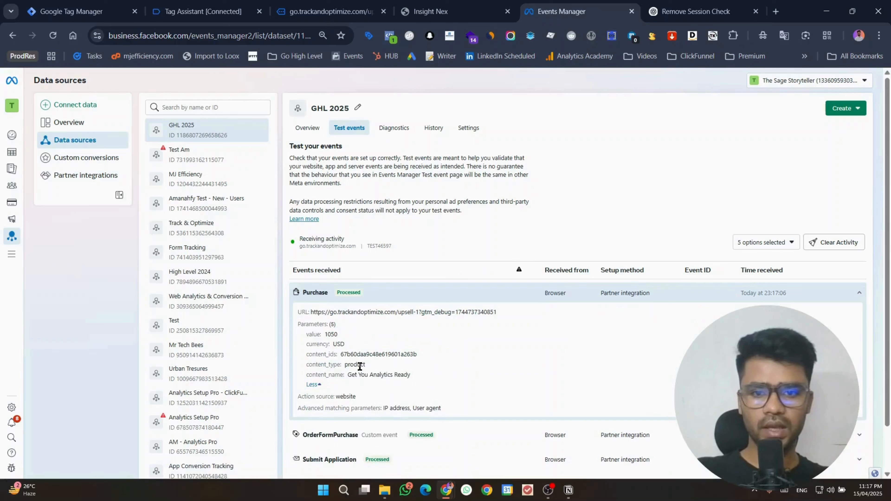
pyautogui.doubleClick(377, 354)
pyautogui.click(357, 362)
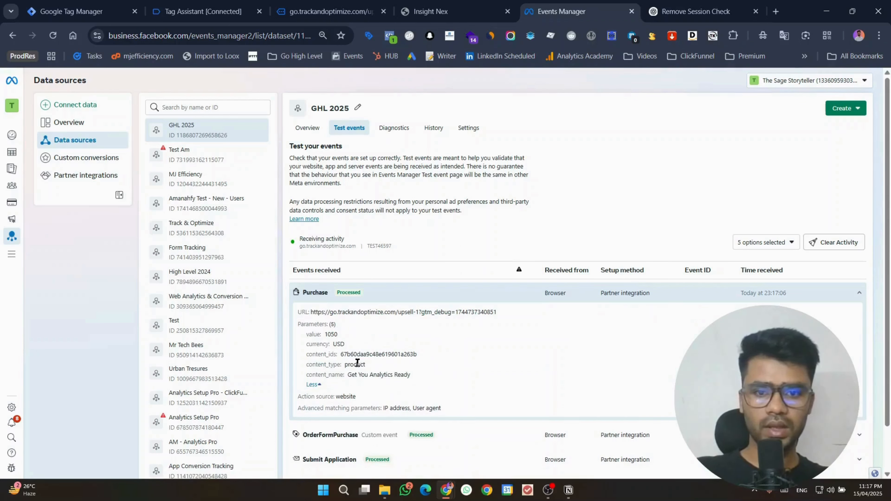
pyautogui.moveTo(348, 374); pyautogui.dragTo(413, 374)
pyautogui.click(372, 373)
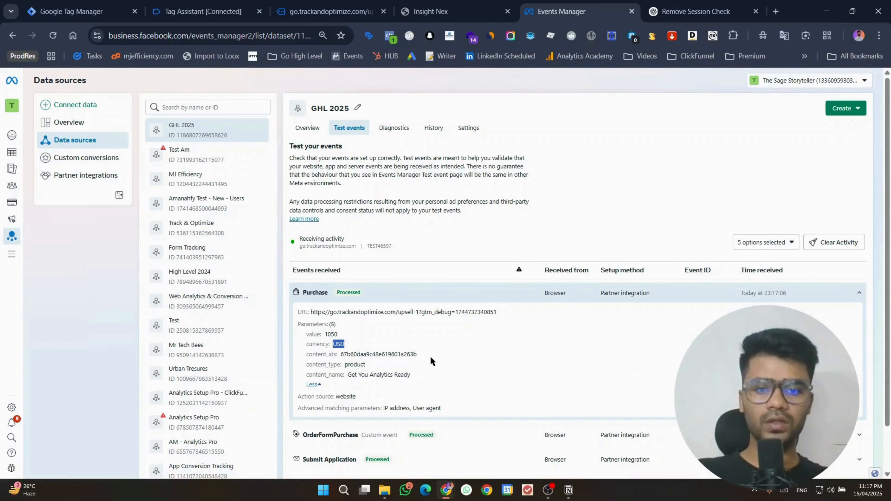
pyautogui.click(351, 6)
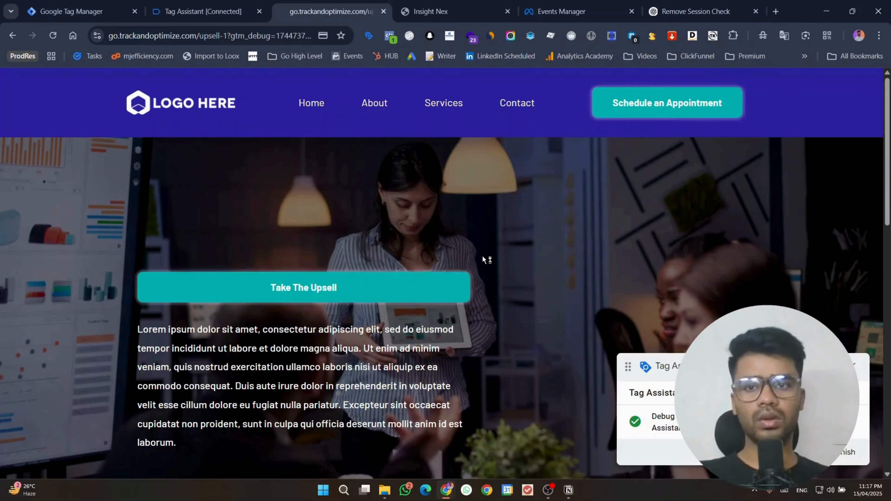
# Step: Confirm ghl_purchase_mj fired Facebook Pixel 1 and its dataLayer shows Get You Analytics Ready at 1050
pyautogui.click(263, 4)
pyautogui.click(77, 246)
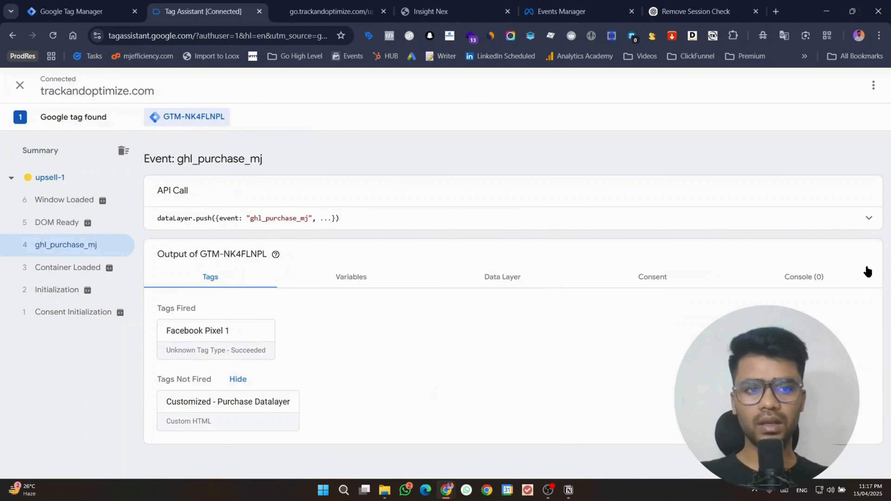
pyautogui.click(243, 339)
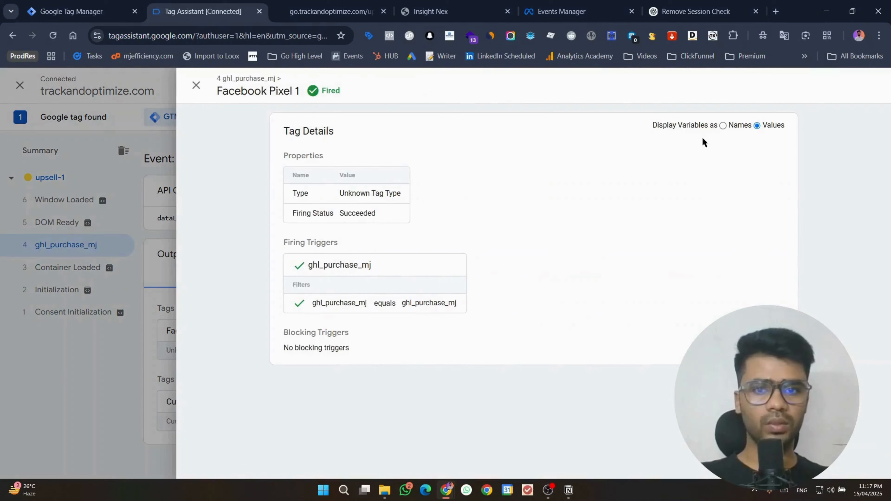
pyautogui.click(197, 87)
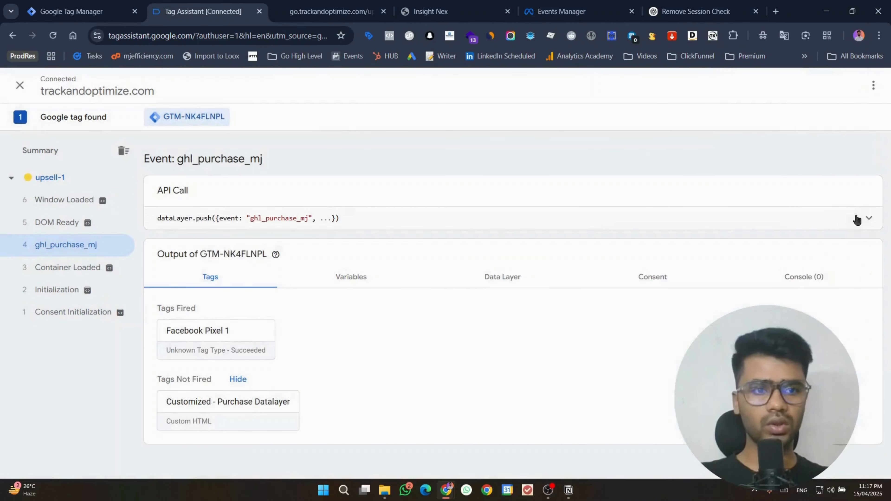
pyautogui.click(859, 219)
pyautogui.scroll(-5, 372, 312)
pyautogui.scroll(5, 379, 351)
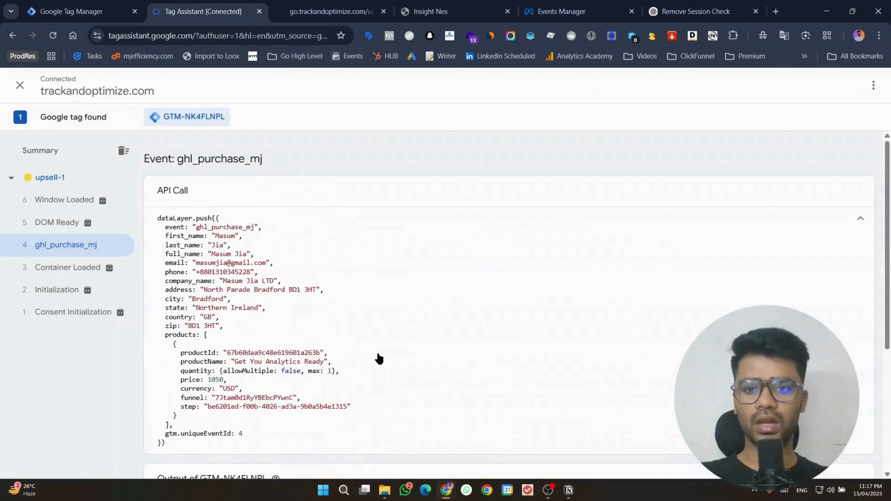
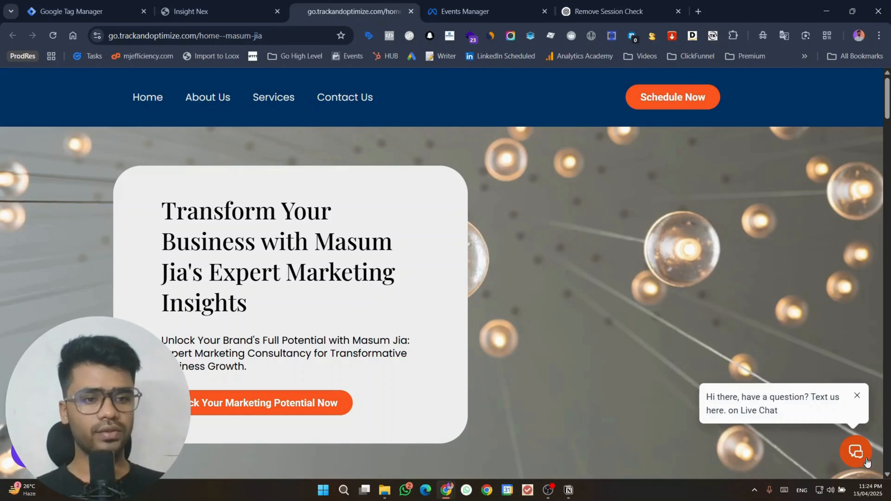
# Step: Start GTM preview and connect Tag Assistant to the pasted home--masum-jia home page URL
pyautogui.click(94, 4)
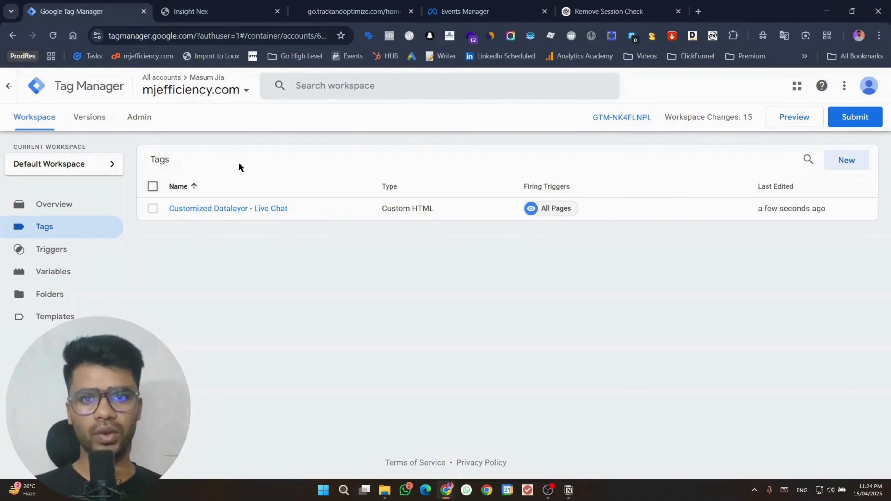
pyautogui.click(795, 123)
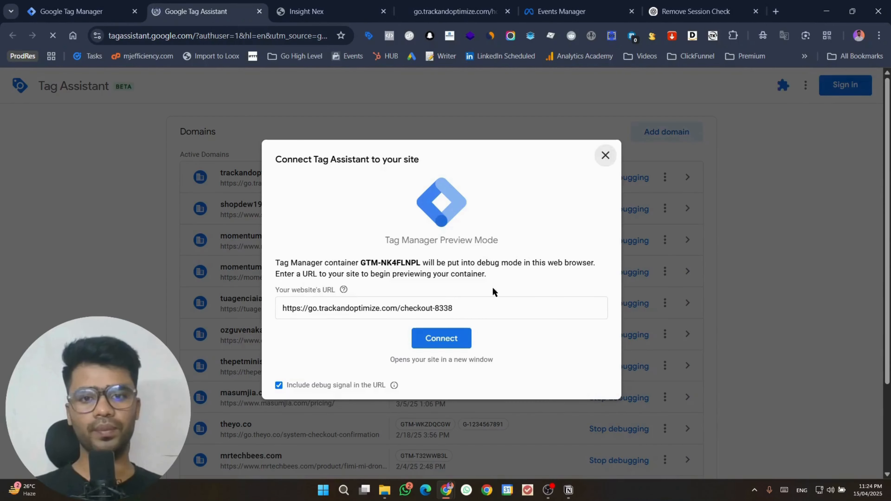
pyautogui.click(430, 4)
pyautogui.click(263, 39)
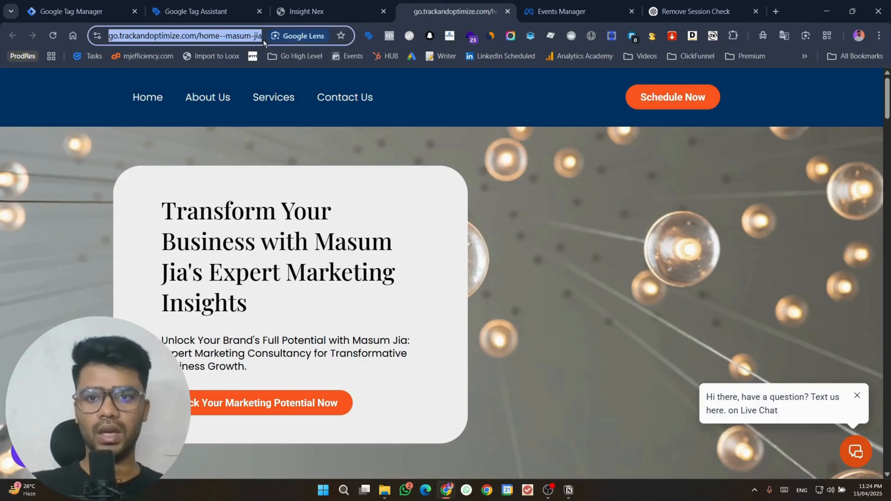
pyautogui.click(196, 11)
pyautogui.hotkey('ctrl', 'a')
pyautogui.hotkey('ctrl', 'v')
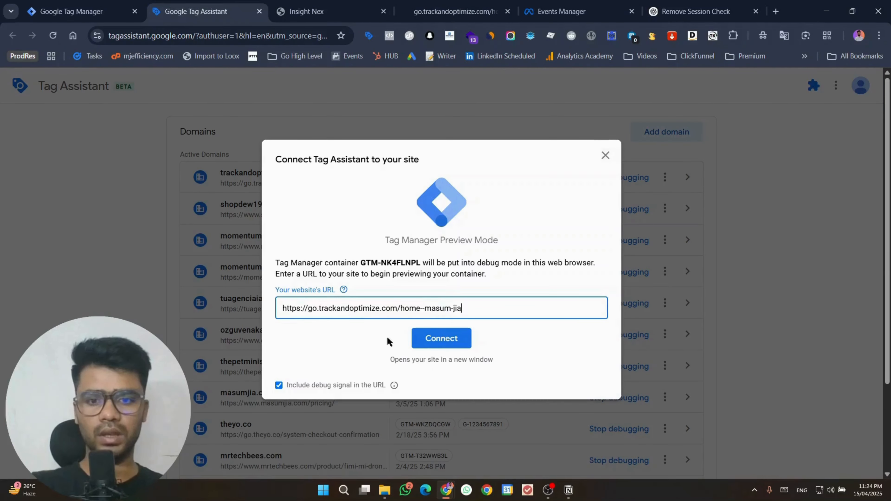
pyautogui.click(441, 338)
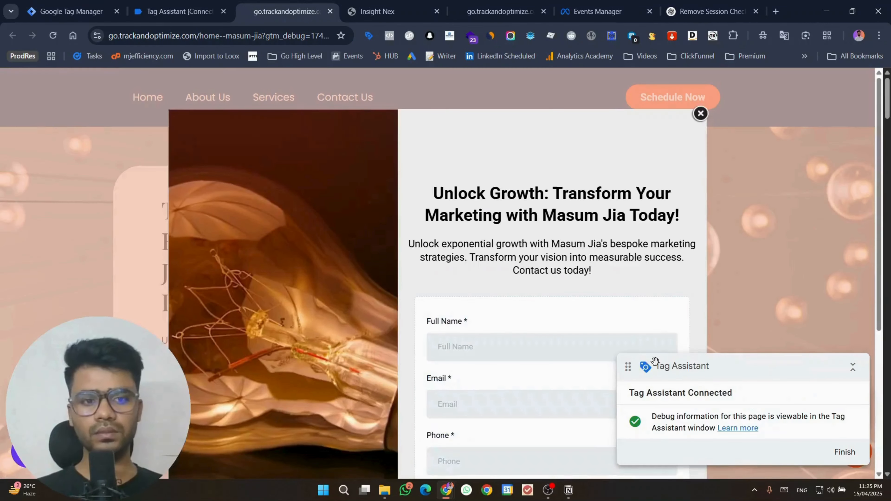
pyautogui.moveTo(656, 371); pyautogui.dragTo(40, 342)
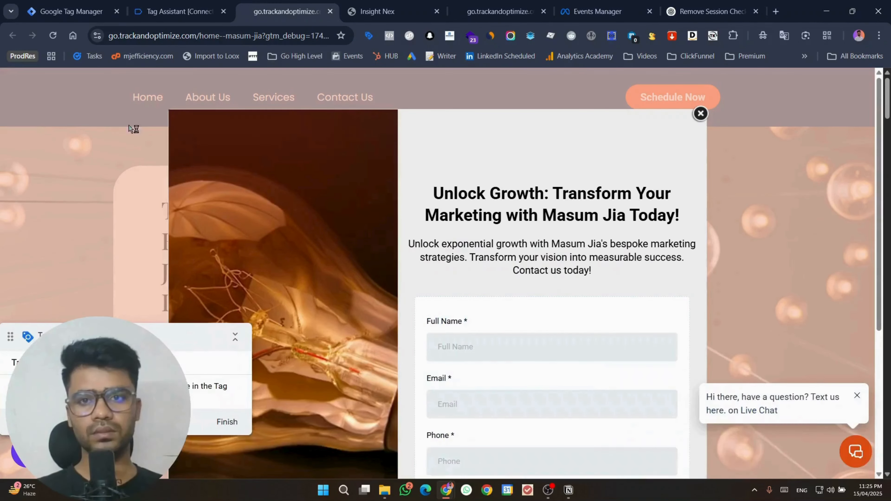
# Step: Close the site's contact popup, open Live Chat and send the message 'hel'
pyautogui.click(172, 5)
pyautogui.click(445, 275)
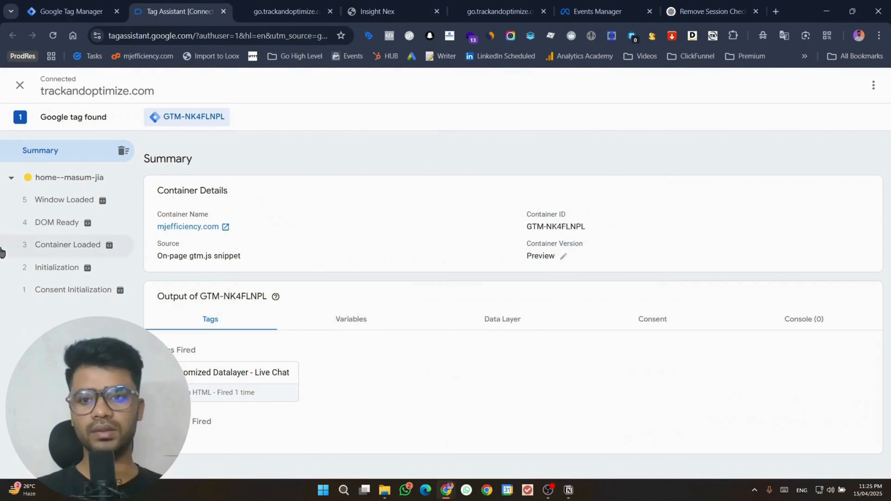
pyautogui.click(306, 5)
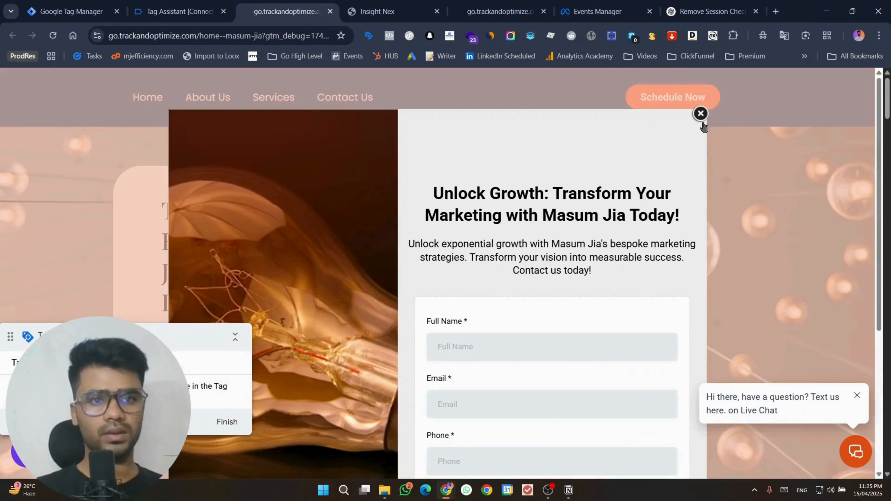
pyautogui.click(700, 115)
pyautogui.click(856, 452)
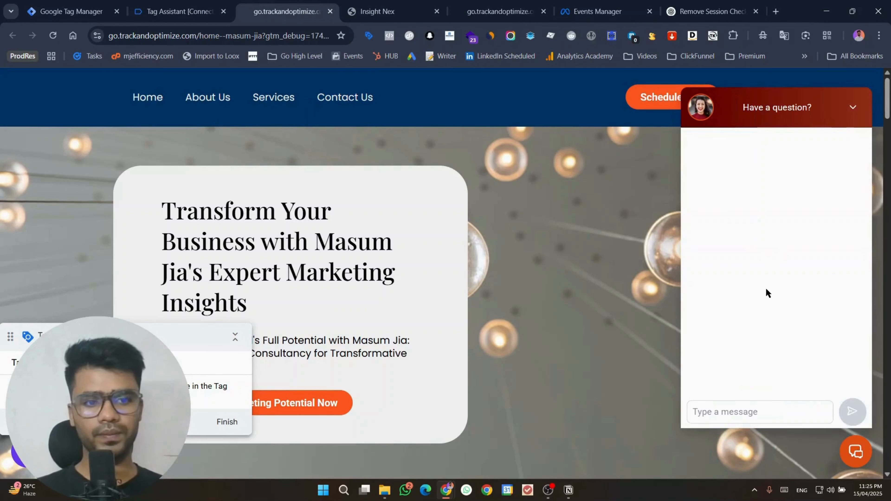
pyautogui.click(209, 4)
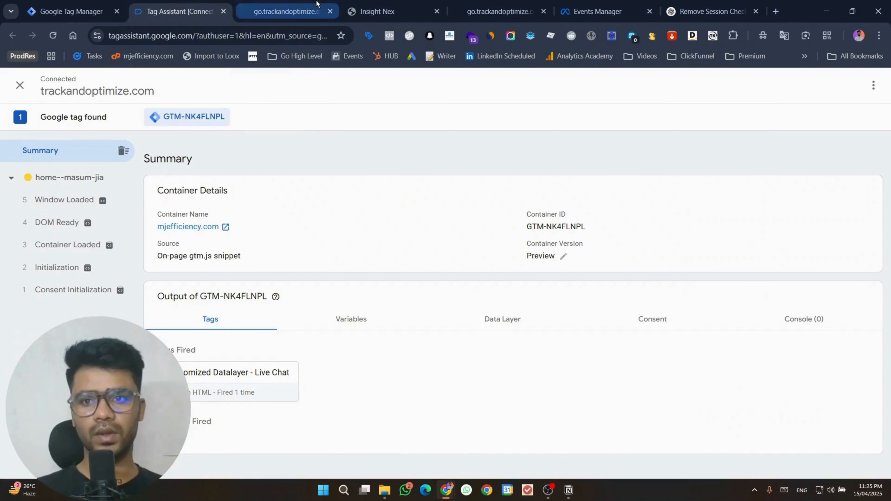
pyautogui.click(286, 10)
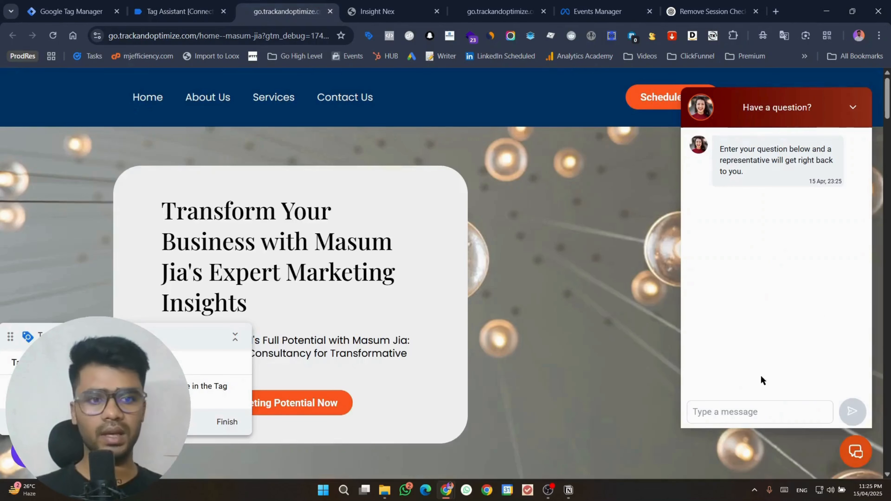
pyautogui.click(744, 408)
pyautogui.write('hello')
pyautogui.press('Return')
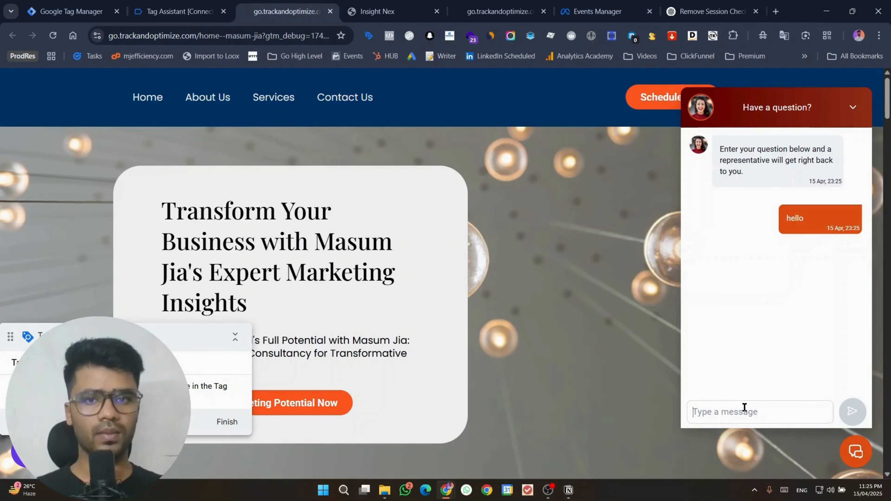
# Step: Inspect the online_message_sent event's dataLayer push in Tag Assistant
pyautogui.click(178, 11)
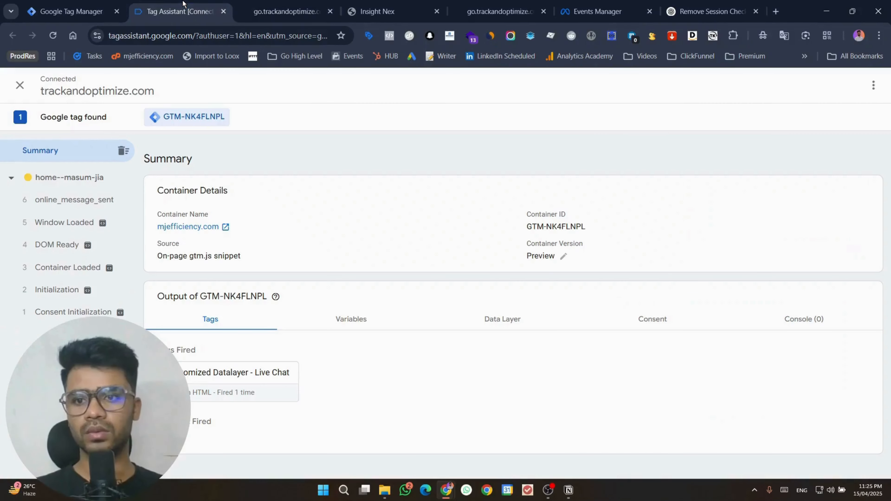
pyautogui.click(99, 204)
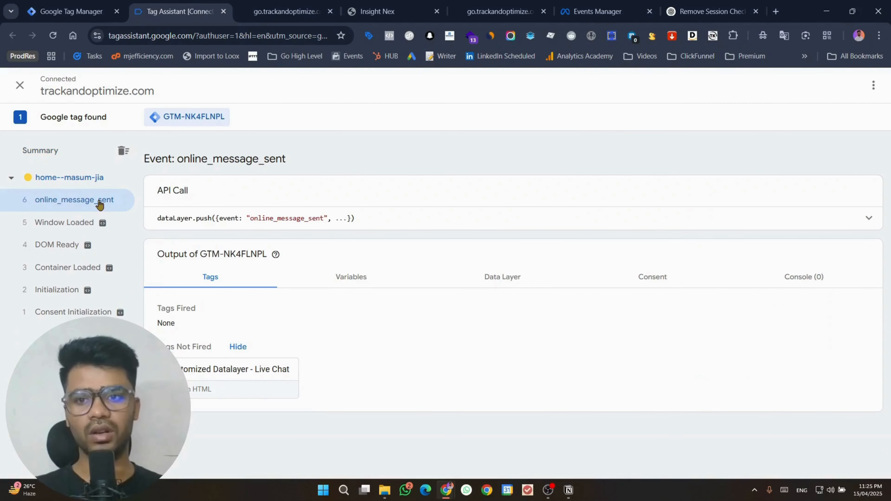
pyautogui.click(870, 218)
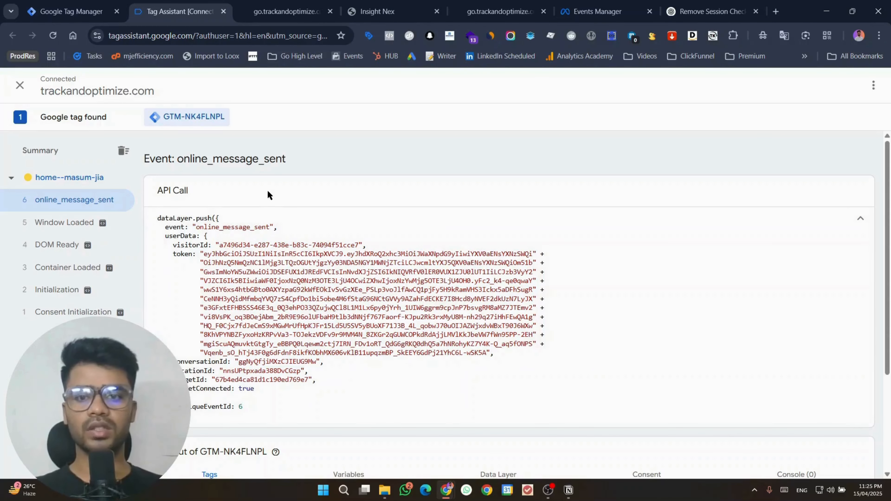
pyautogui.click(857, 226)
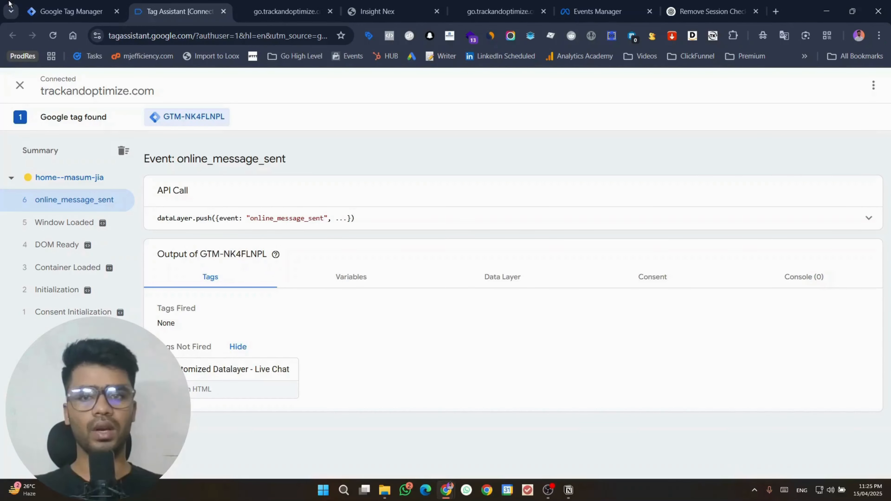
# Step: Send a second chat message 'heyy how are you' and recheck Tag Assistant
pyautogui.click(312, 5)
pyautogui.write('heyy')
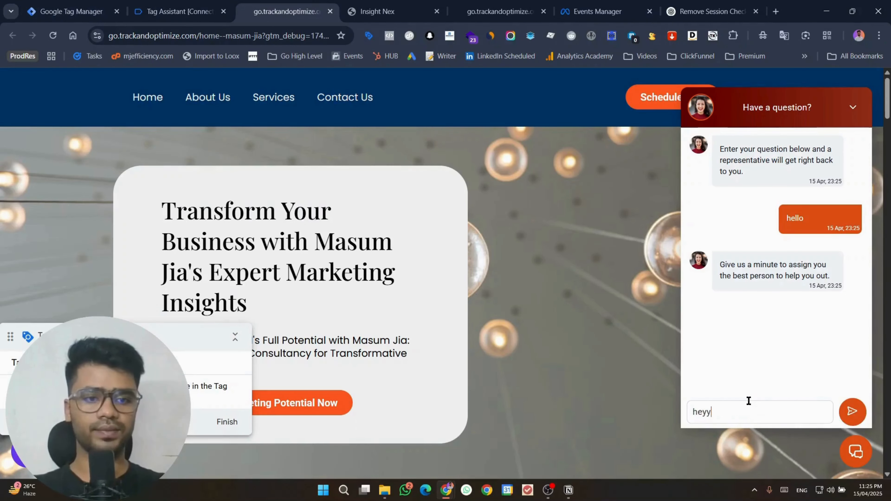
pyautogui.write(' how are you')
pyautogui.press('Return')
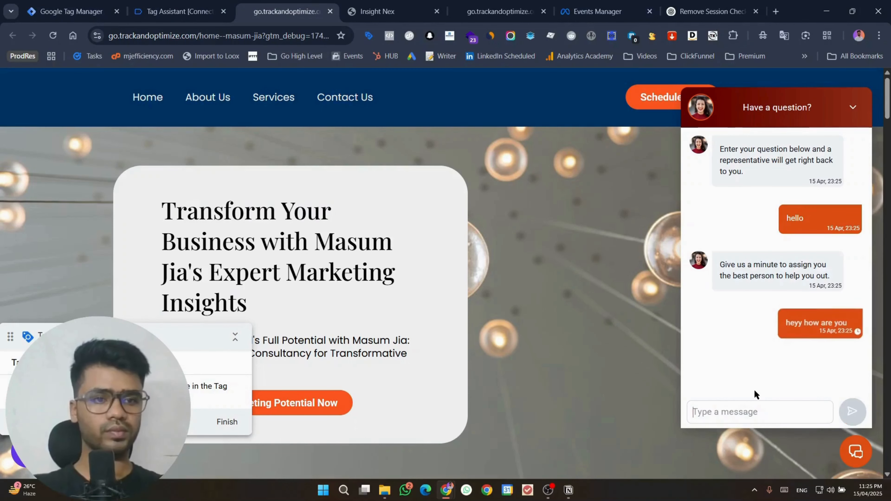
pyautogui.click(209, 4)
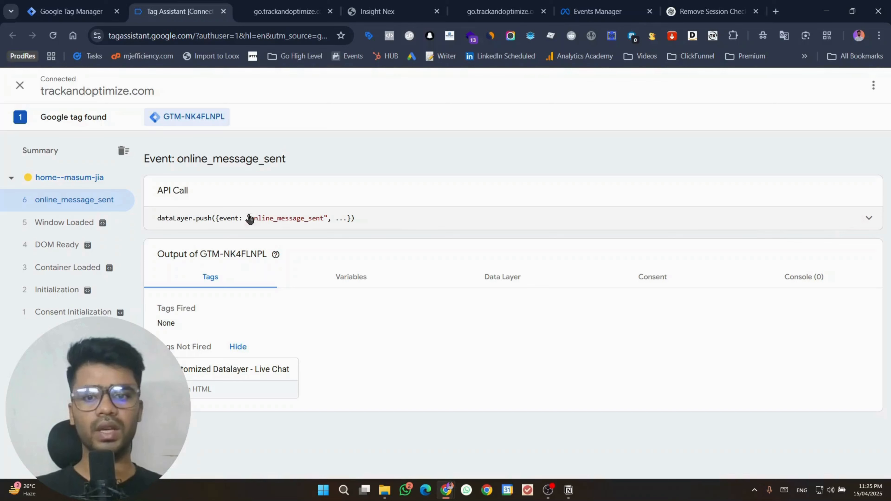
# Step: Copy the online_message_sent event name and create a new Facebook Pixel tag in GTM
pyautogui.doubleClick(268, 217)
pyautogui.rightClick(269, 219)
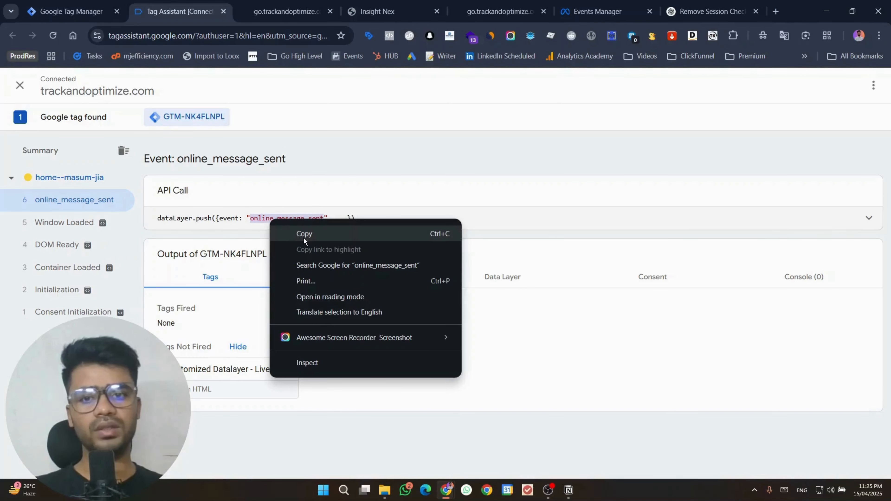
pyautogui.click(304, 238)
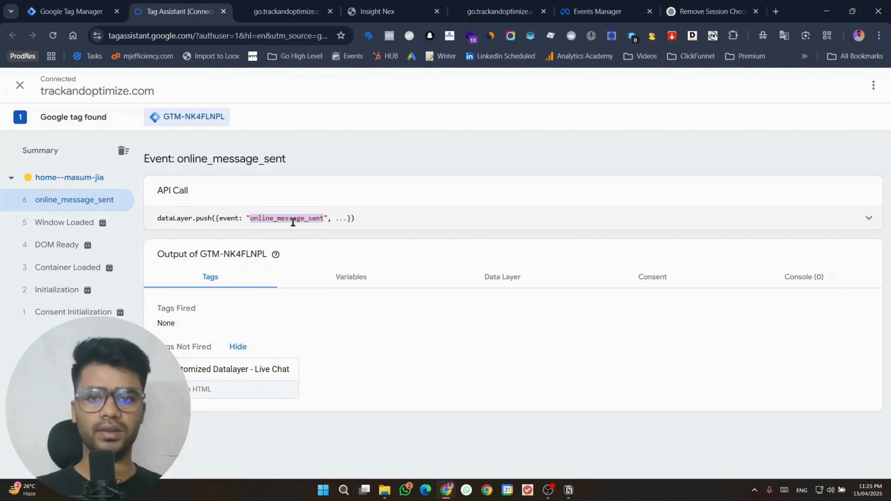
pyautogui.click(72, 11)
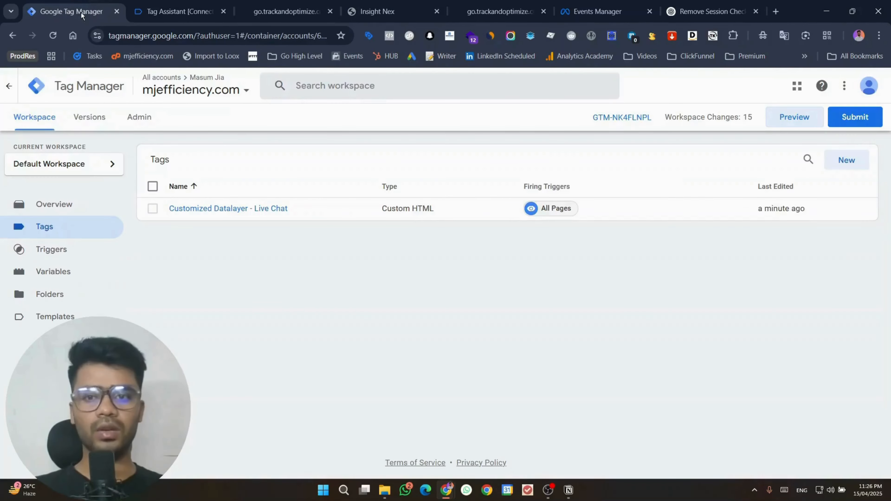
pyautogui.click(860, 164)
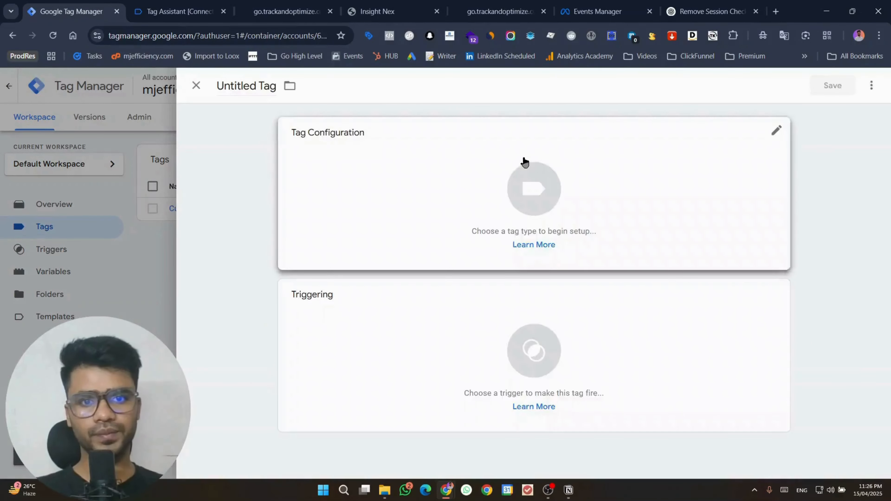
pyautogui.click(524, 160)
pyautogui.scroll(-1, 652, 210)
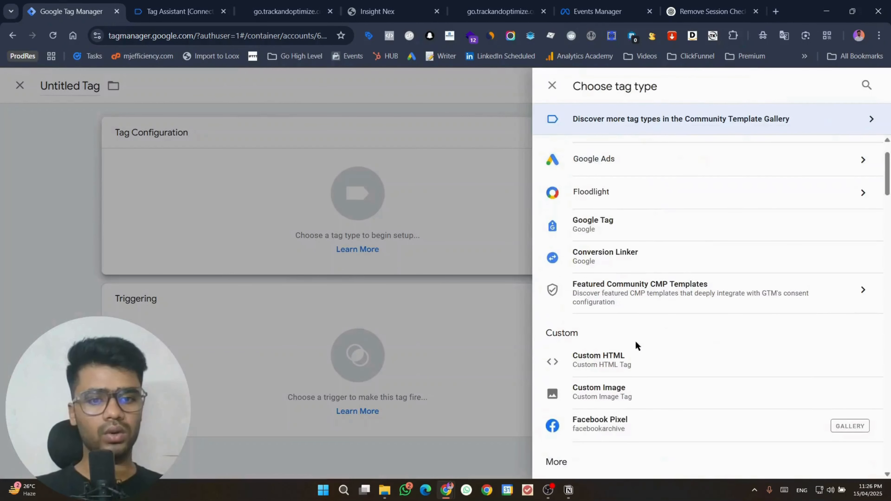
pyautogui.click(633, 425)
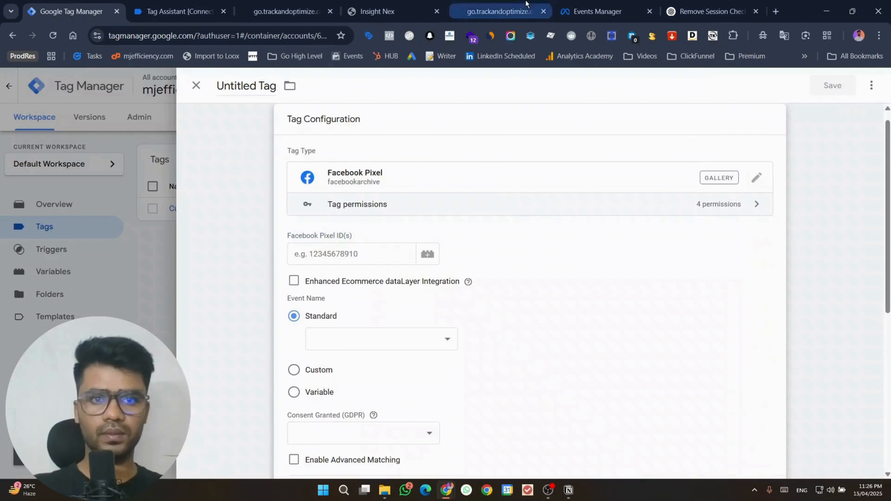
# Step: Clear Events Manager test activity and paste the GHL 2025 dataset ID as the Pixel ID
pyautogui.click(598, 11)
pyautogui.click(817, 242)
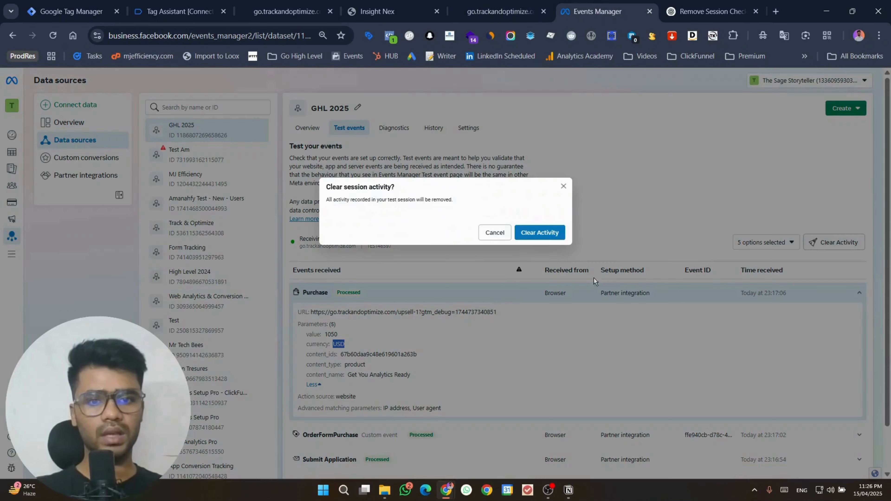
pyautogui.click(540, 235)
pyautogui.click(465, 128)
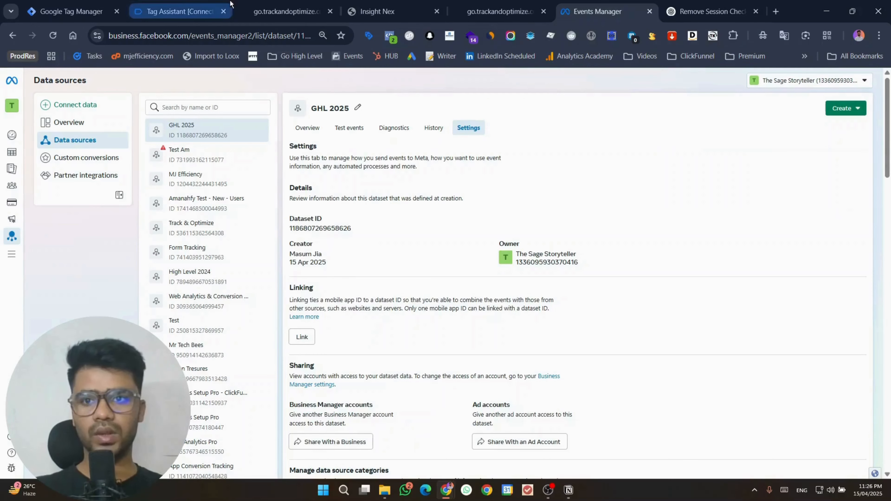
pyautogui.click(70, 11)
pyautogui.click(365, 253)
pyautogui.hotkey('ctrl', 'v')
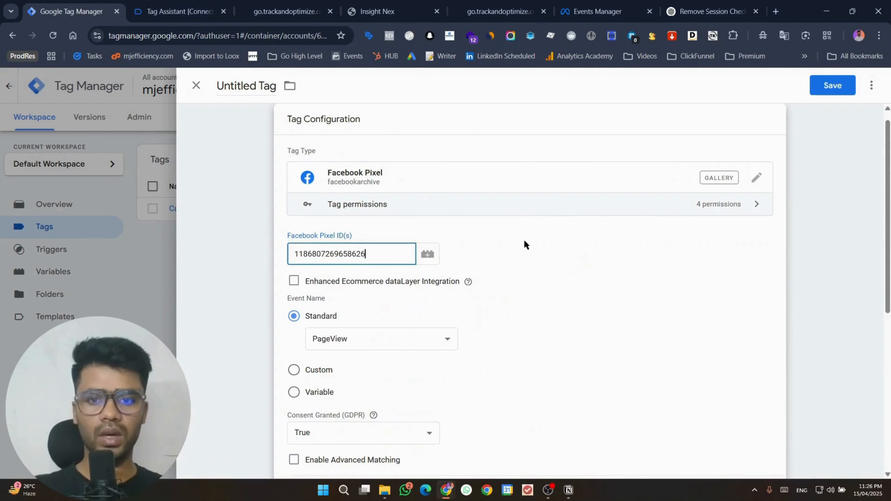
# Step: Set the tag's standard event to Contact
pyautogui.scroll(-5, 516, 244)
pyautogui.click(412, 166)
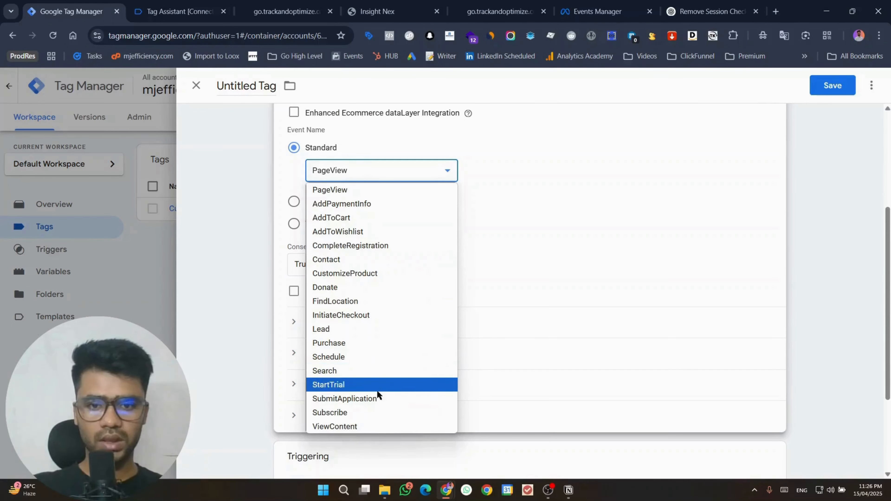
pyautogui.click(346, 259)
pyautogui.scroll(-3, 502, 370)
pyautogui.click(502, 370)
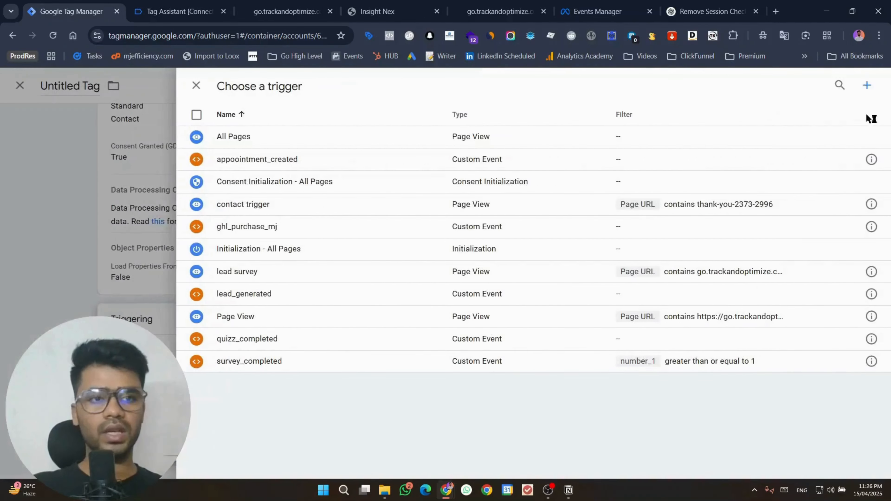
# Step: Add a Custom Event trigger named online_message_sent with event name online_message_sent
pyautogui.click(868, 85)
pyautogui.click(187, 4)
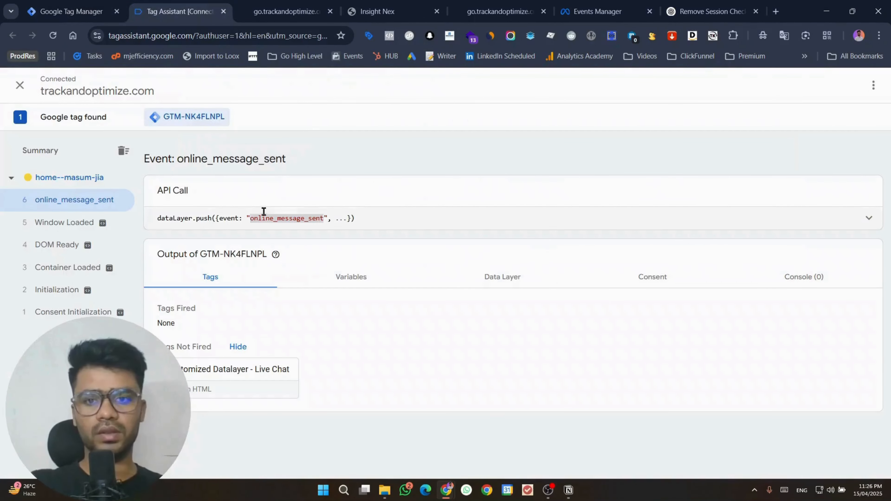
pyautogui.click(85, 4)
pyautogui.click(636, 131)
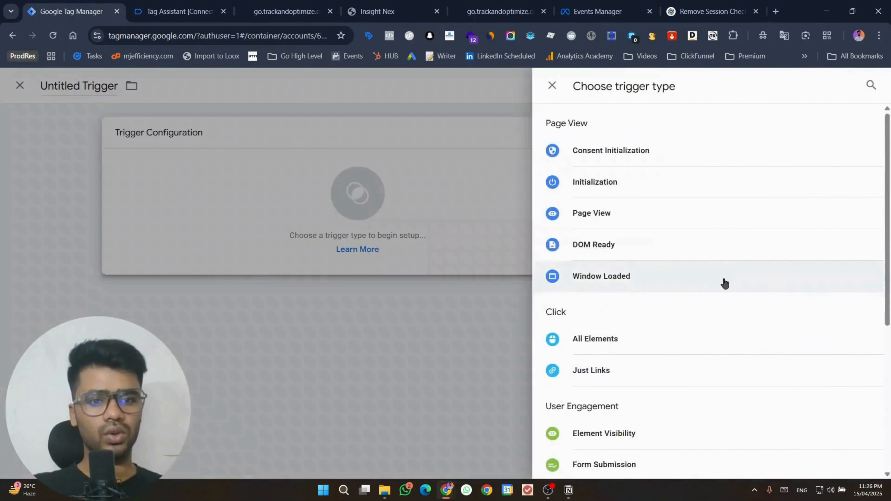
pyautogui.scroll(-5, 684, 316)
pyautogui.click(578, 372)
pyautogui.click(347, 250)
pyautogui.hotkey('ctrl', 'v')
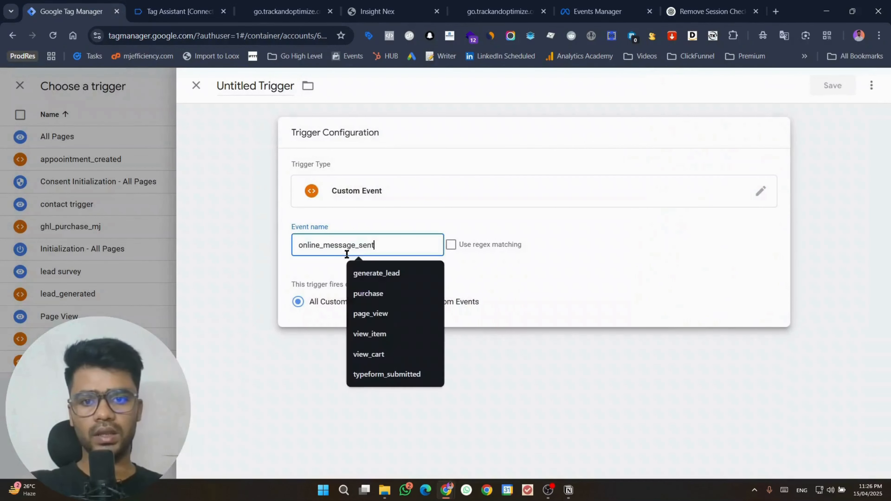
pyautogui.doubleClick(261, 83)
pyautogui.hotkey('ctrl', 'a')
pyautogui.hotkey('ctrl', 'v')
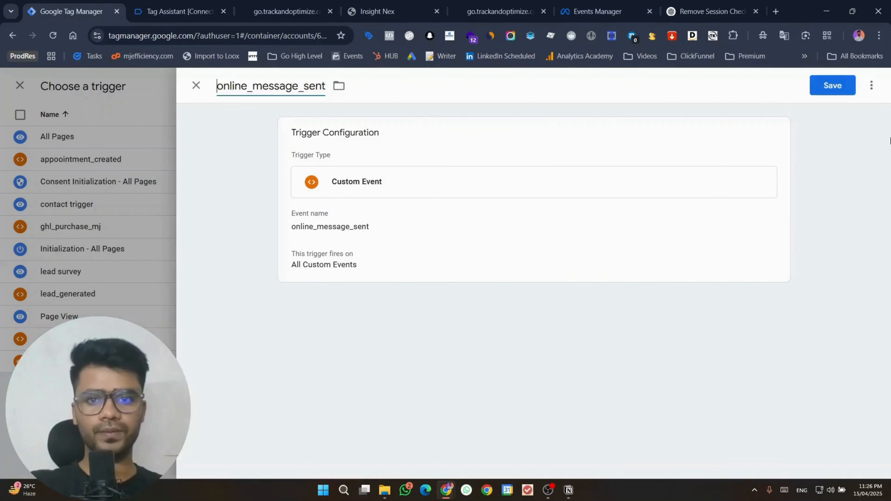
pyautogui.click(828, 88)
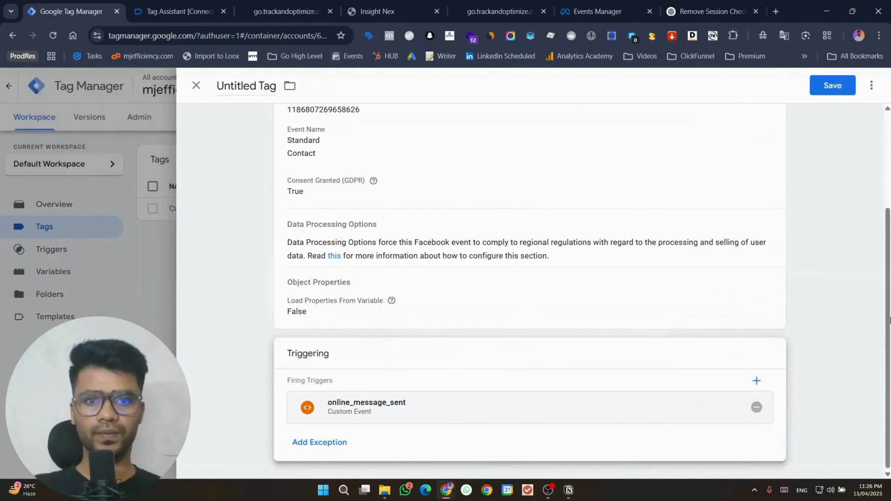
# Step: Save the tag under the name Facebook Pixel
pyautogui.click(837, 86)
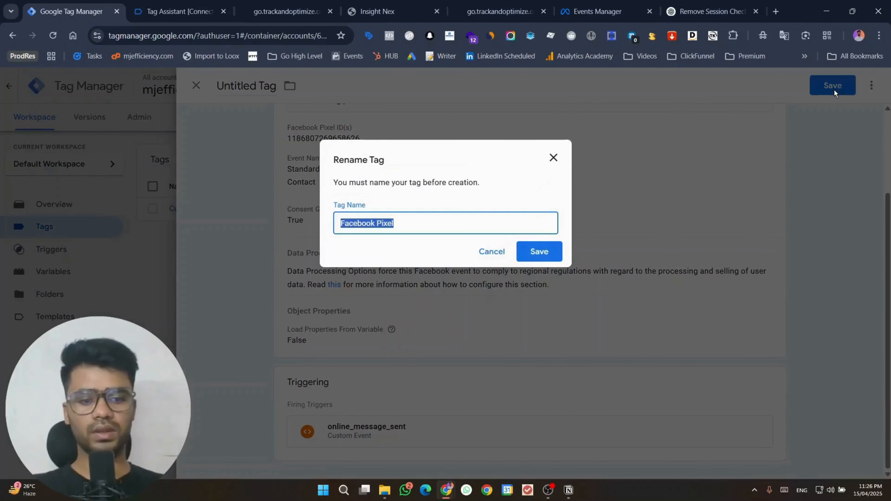
pyautogui.press('Return')
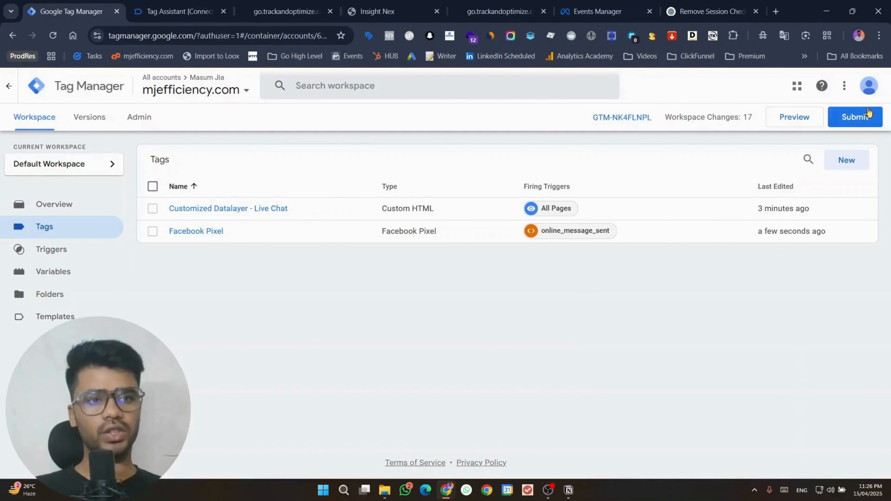
pyautogui.click(867, 113)
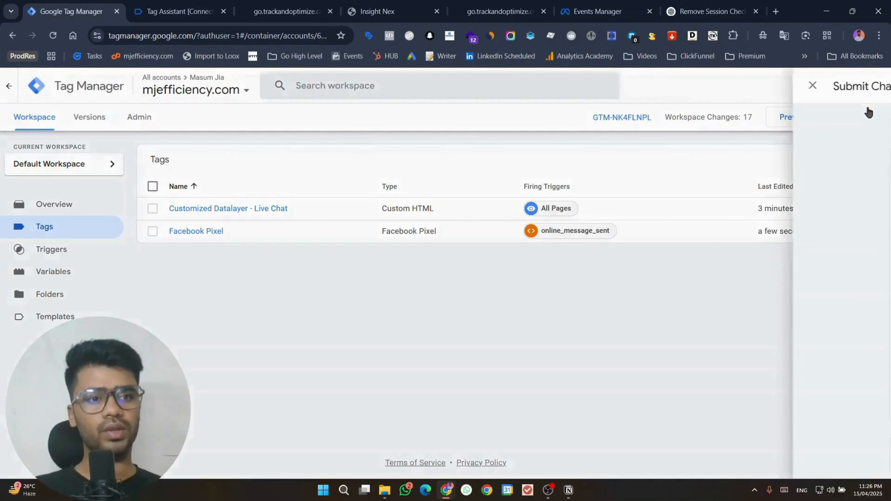
# Step: Start a new preview session and open the dataset's Test events in Events Manager
pyautogui.click(196, 87)
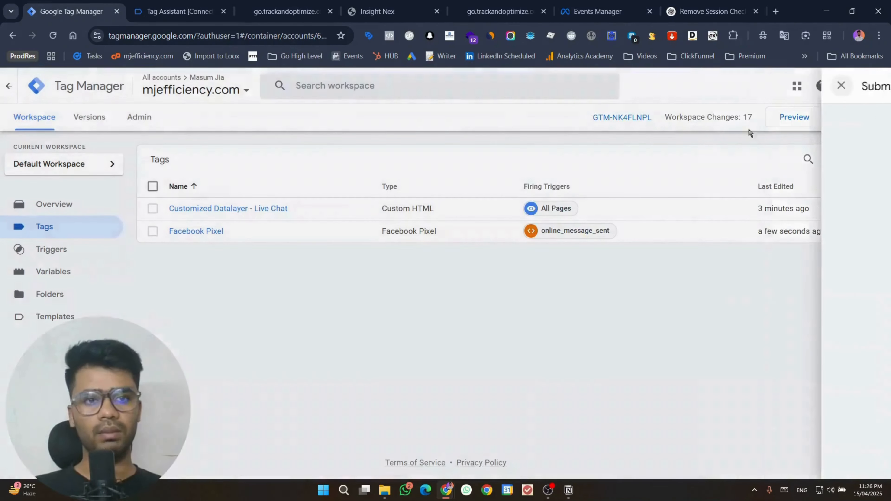
pyautogui.click(814, 123)
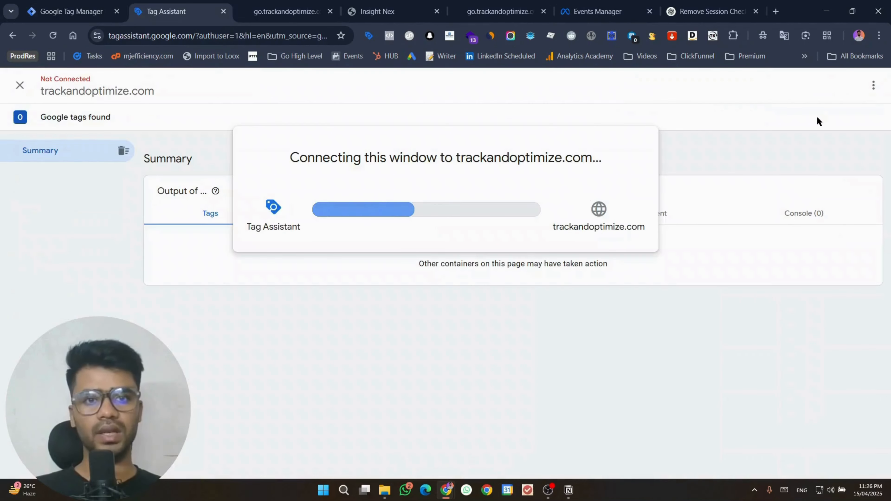
pyautogui.click(599, 11)
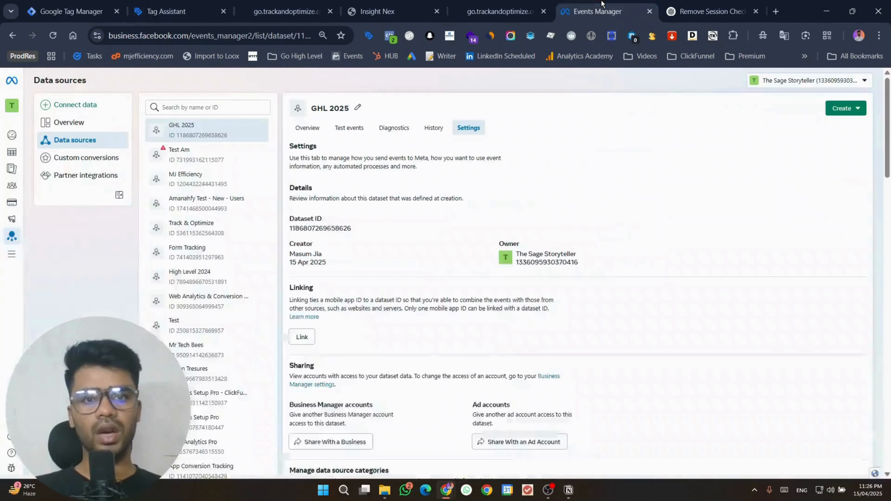
pyautogui.click(338, 131)
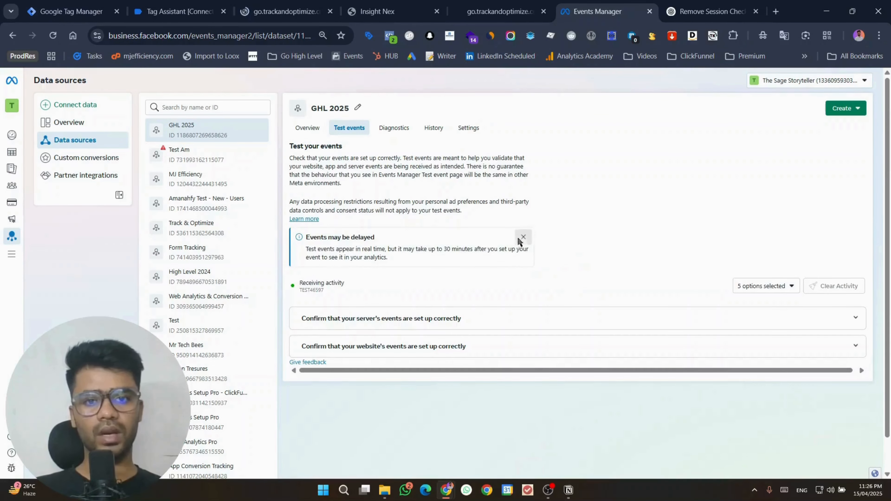
pyautogui.click(520, 239)
# Step: Send the chat message 'hey there' on the previewed site
pyautogui.click(286, 11)
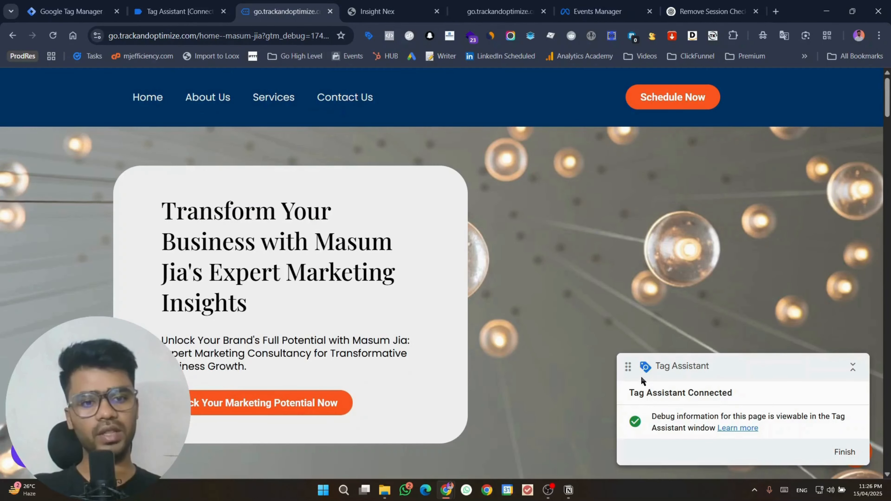
pyautogui.moveTo(642, 377); pyautogui.dragTo(247, 281)
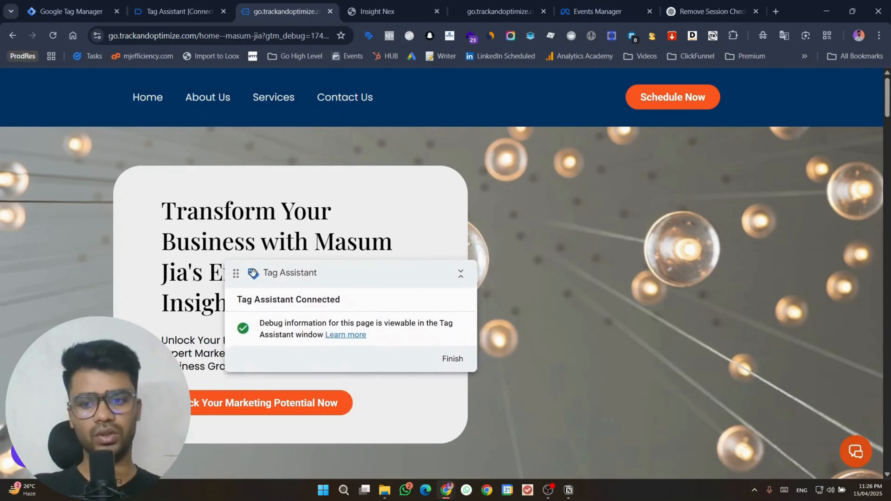
pyautogui.click(851, 449)
pyautogui.click(779, 408)
pyautogui.write('h')
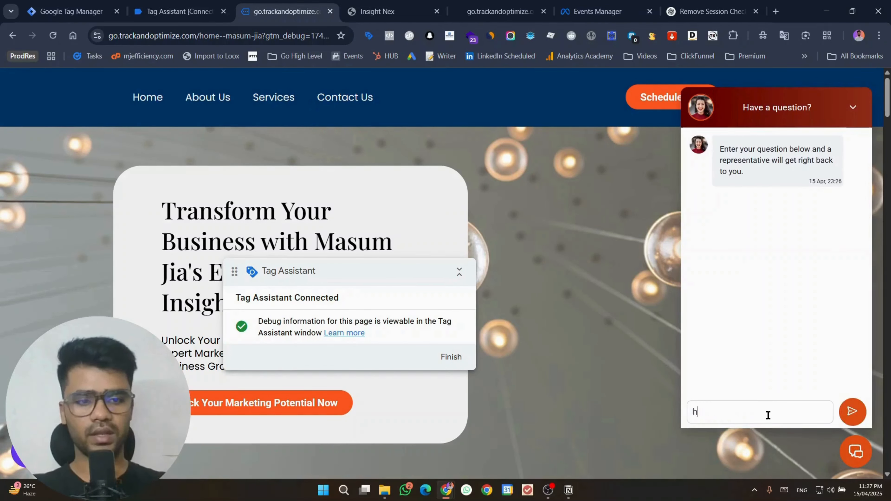
pyautogui.write('ey there')
pyautogui.press('Return')
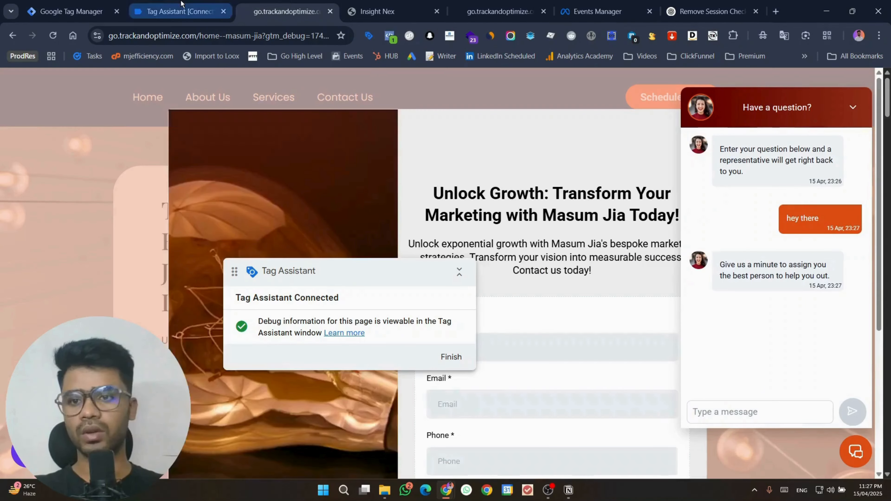
pyautogui.click(181, 4)
# Step: Verify Facebook Pixel fired on online_message_sent and Events Manager received a processed Contact event
pyautogui.click(432, 279)
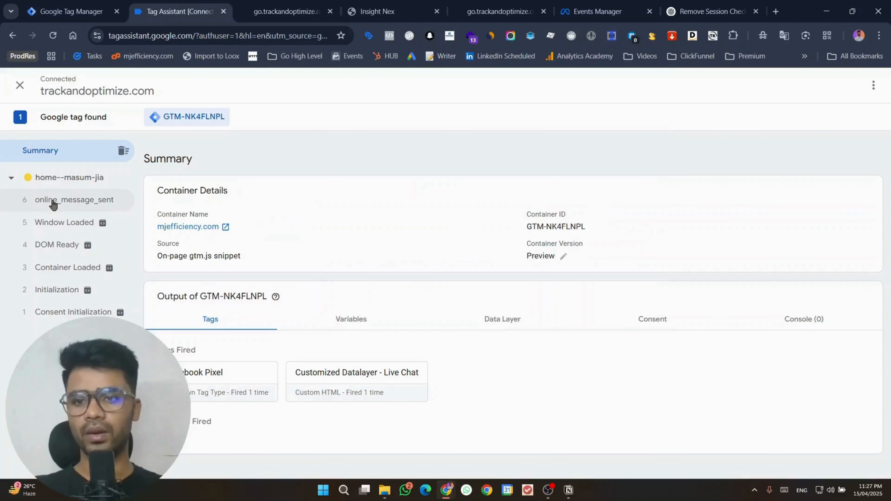
pyautogui.click(53, 203)
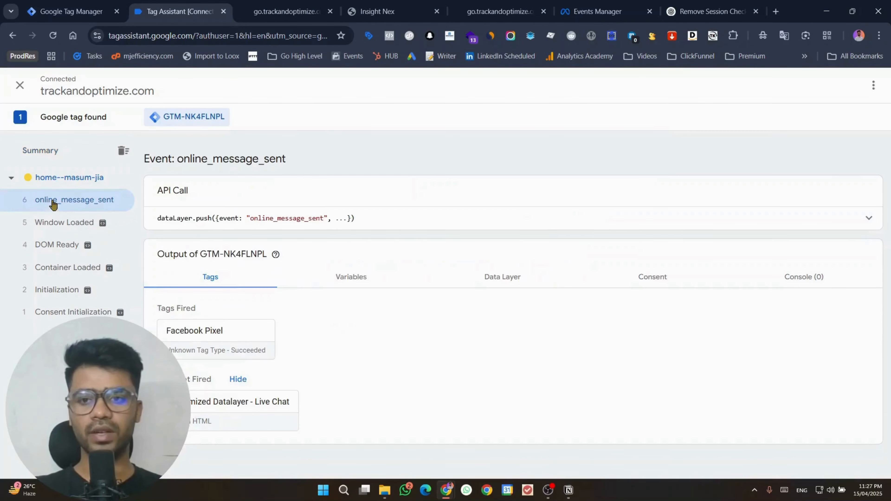
pyautogui.click(608, 4)
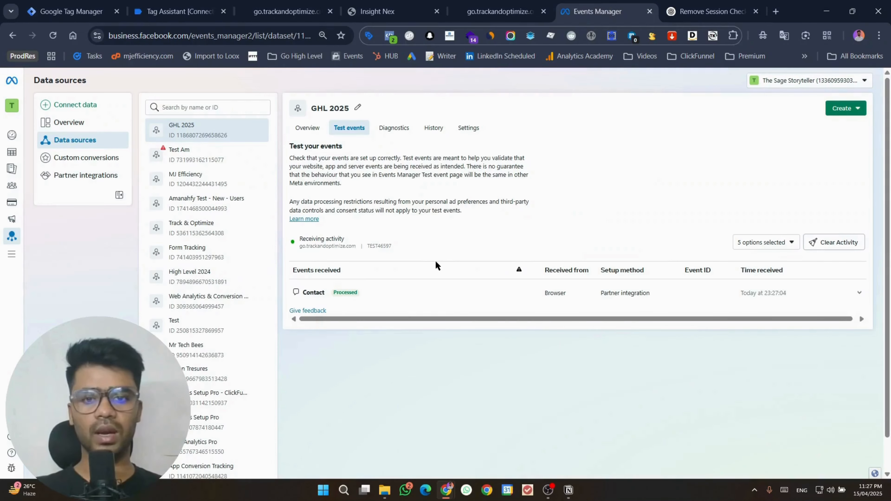
pyautogui.click(441, 292)
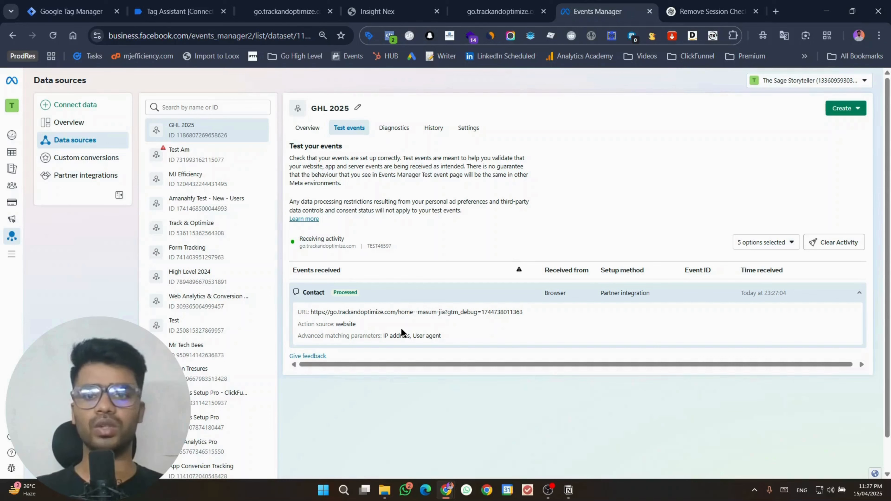
pyautogui.click(287, 12)
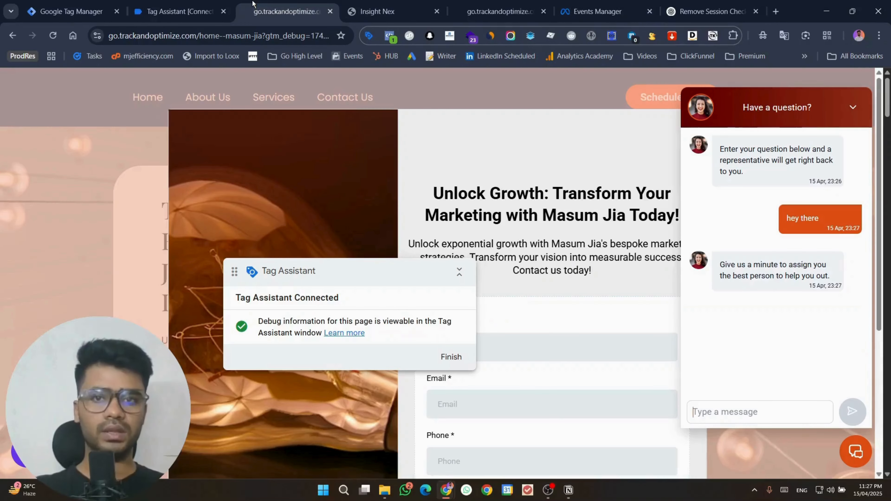
# Step: Close the chat panel and Unlock Growth popup, toggle the chat widget, then return to GTM's Tags list
pyautogui.scroll(-3, 532, 173)
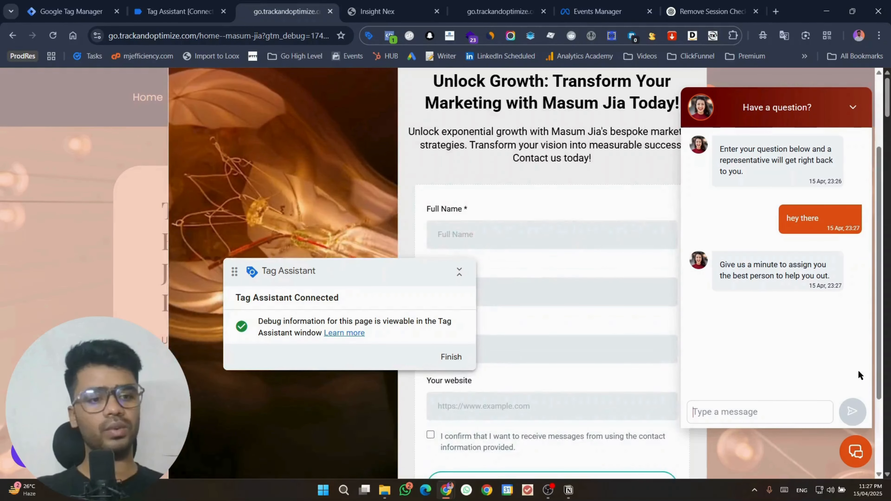
pyautogui.click(847, 450)
pyautogui.scroll(3, 599, 225)
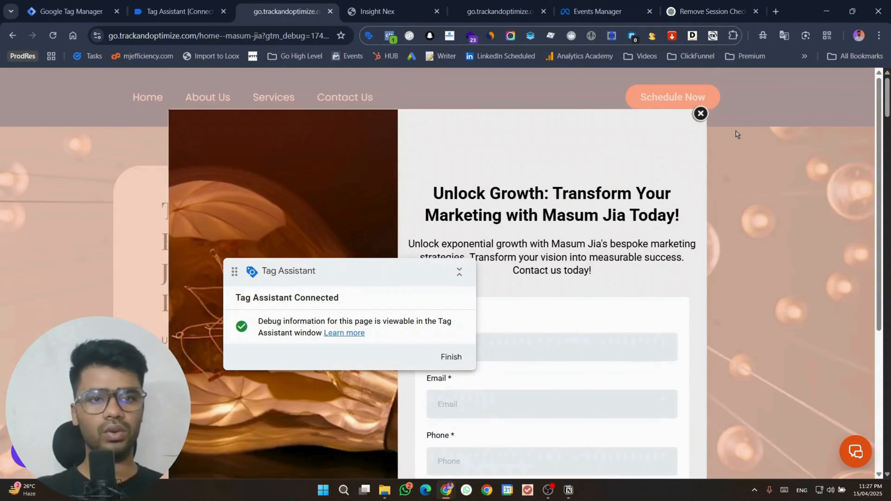
pyautogui.click(703, 114)
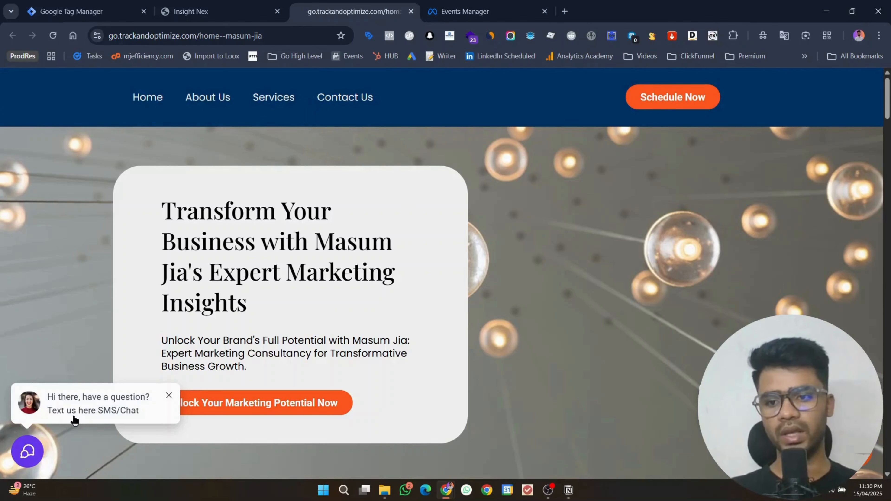
pyautogui.click(40, 451)
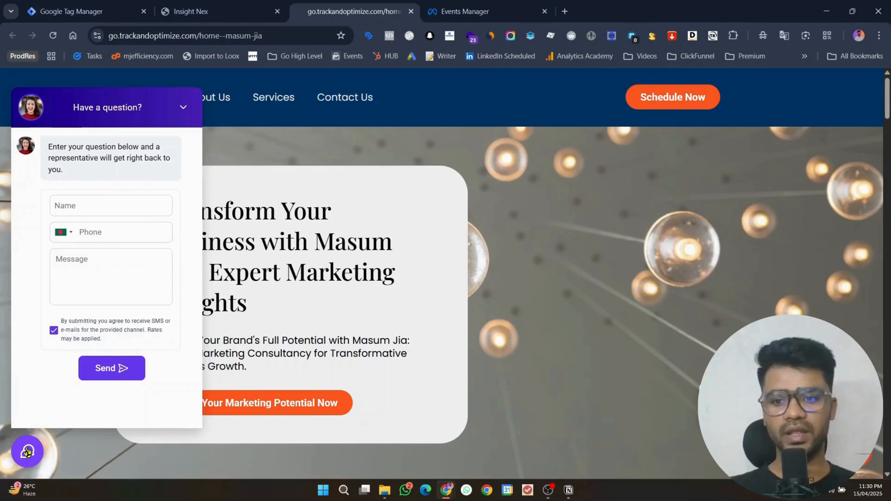
pyautogui.click(27, 451)
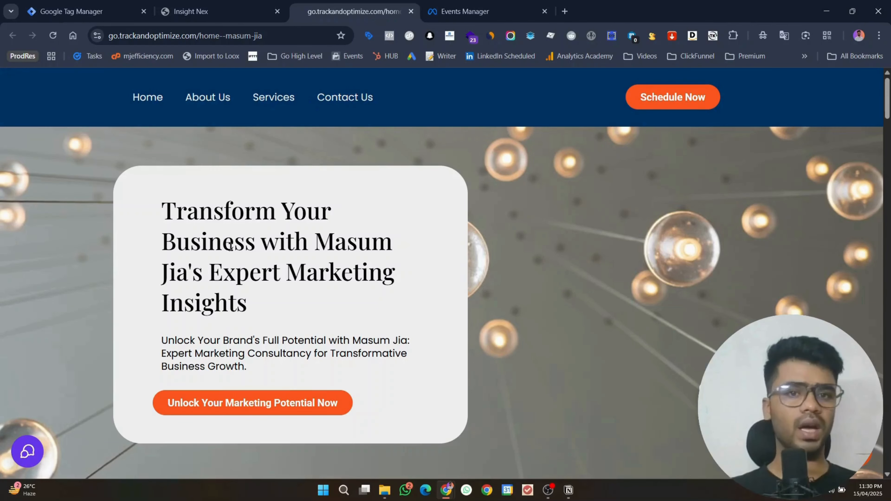
pyautogui.click(70, 11)
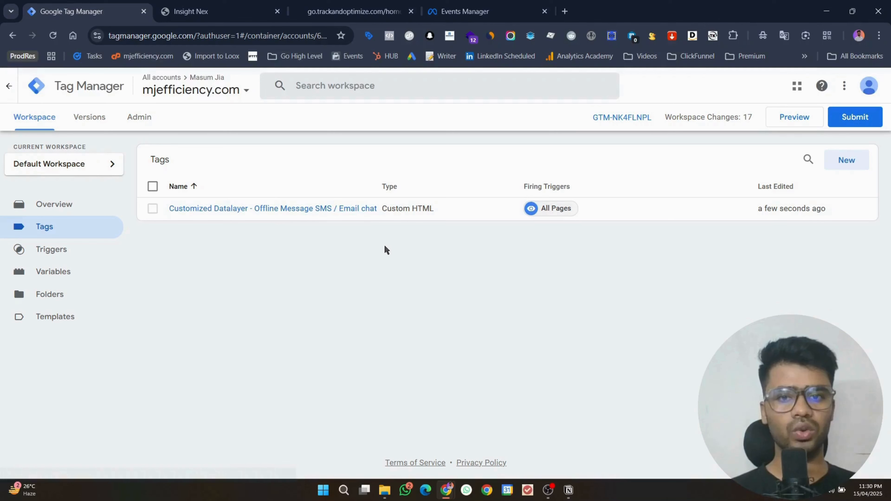
# Step: Save the workspace and connect a new preview session to the landing page
pyautogui.click(798, 122)
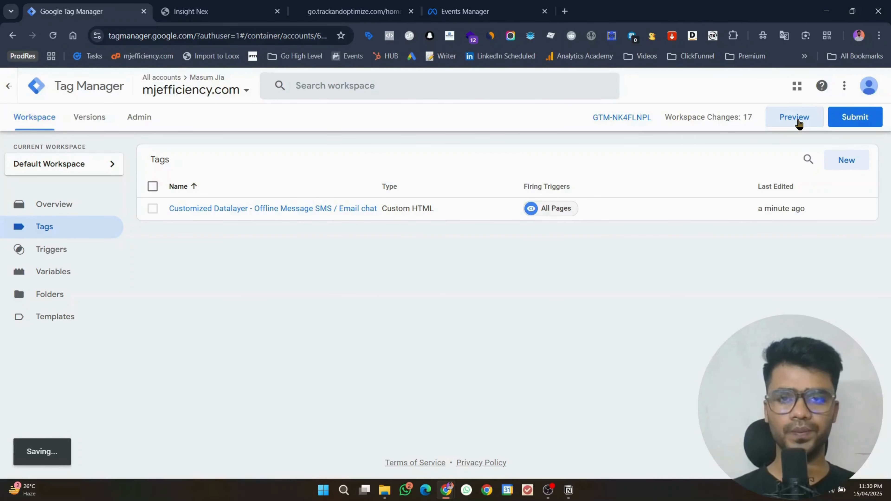
pyautogui.click(794, 117)
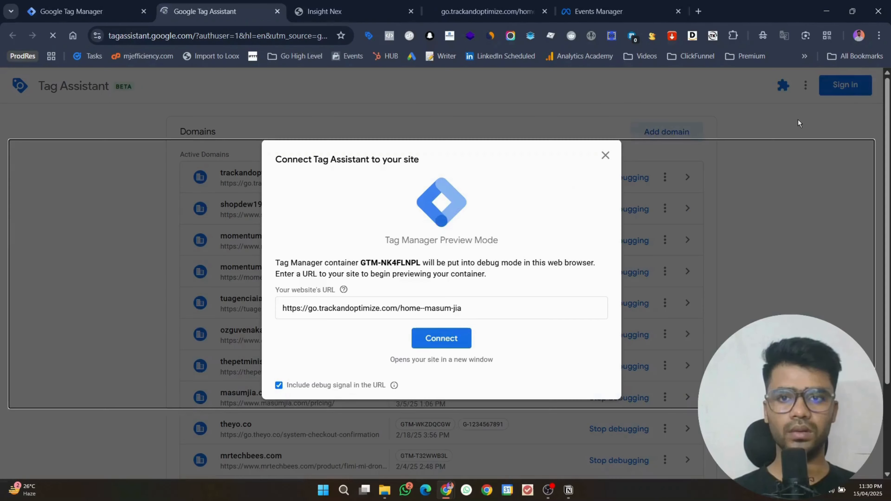
pyautogui.click(427, 339)
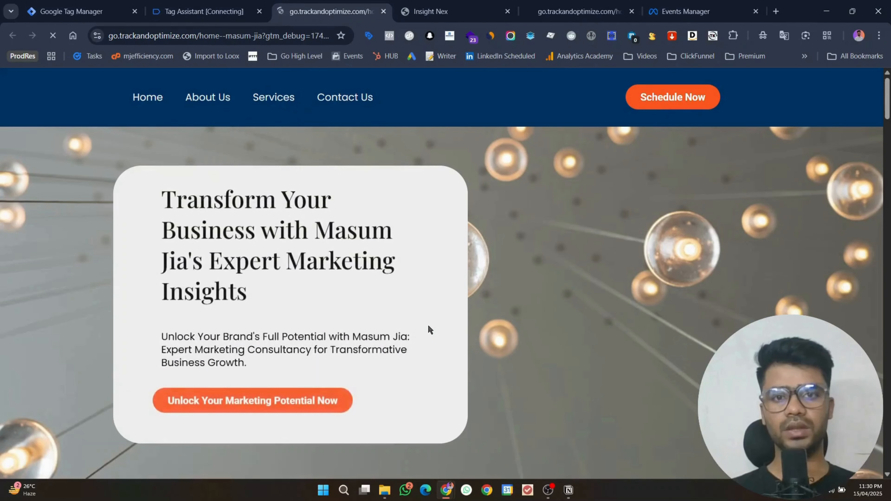
pyautogui.scroll(-1, 382, 191)
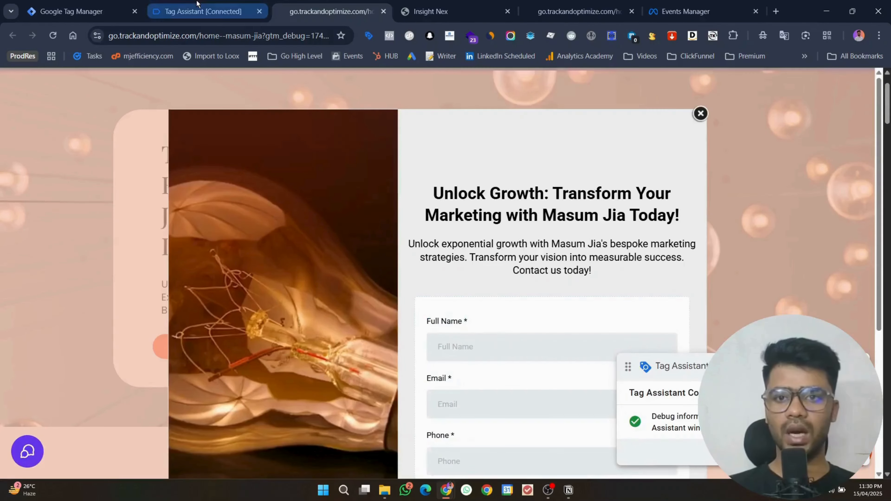
pyautogui.click(197, 5)
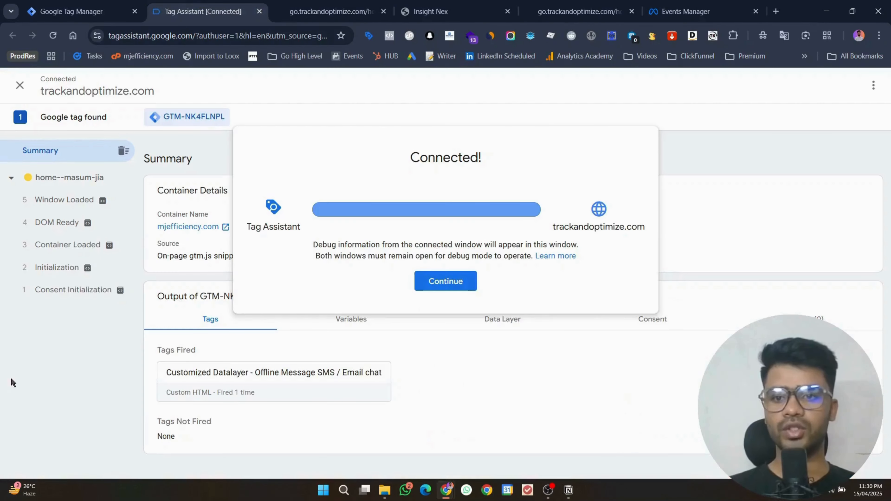
pyautogui.click(446, 281)
# Step: Open the site's chat widget and check the Tag Assistant summary
pyautogui.click(354, 9)
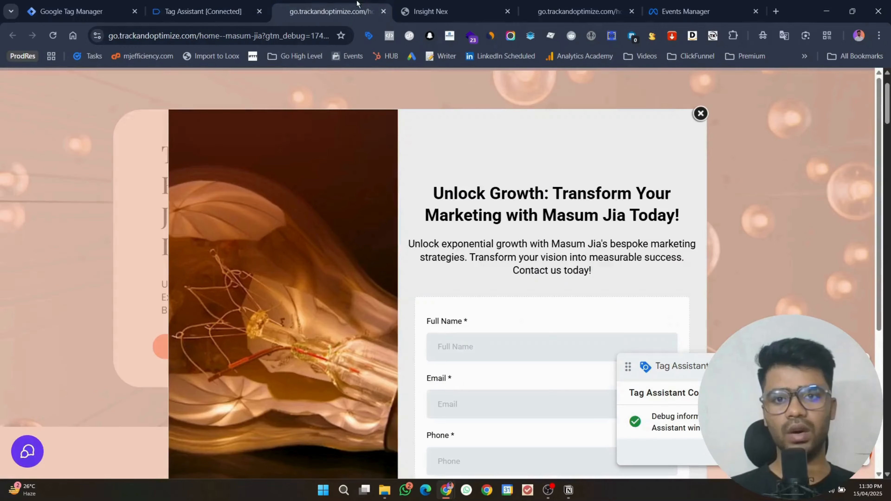
pyautogui.click(30, 460)
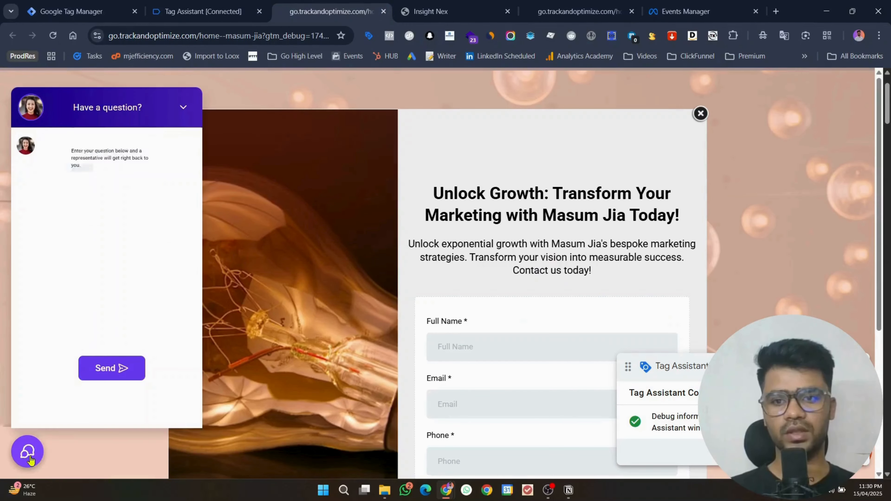
pyautogui.click(196, 11)
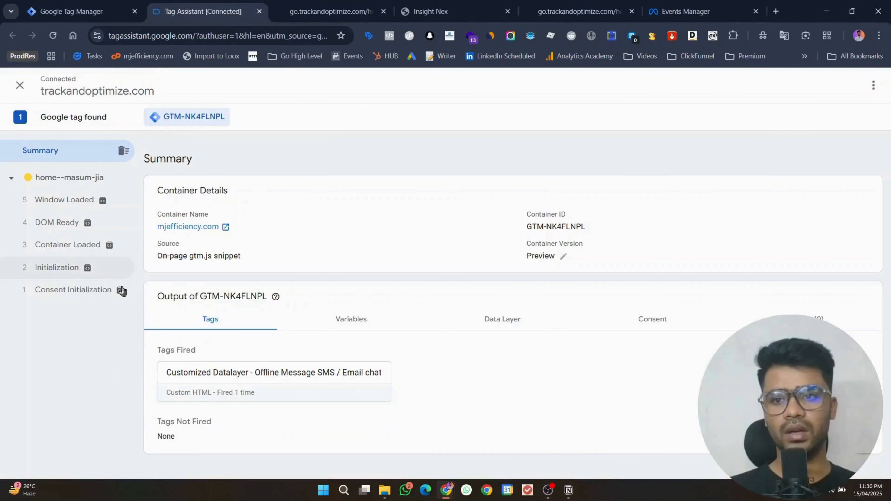
pyautogui.click(322, 5)
pyautogui.click(71, 205)
# Step: Submit the offline chat form with a saved name, a phone number and a hello message
pyautogui.click(119, 229)
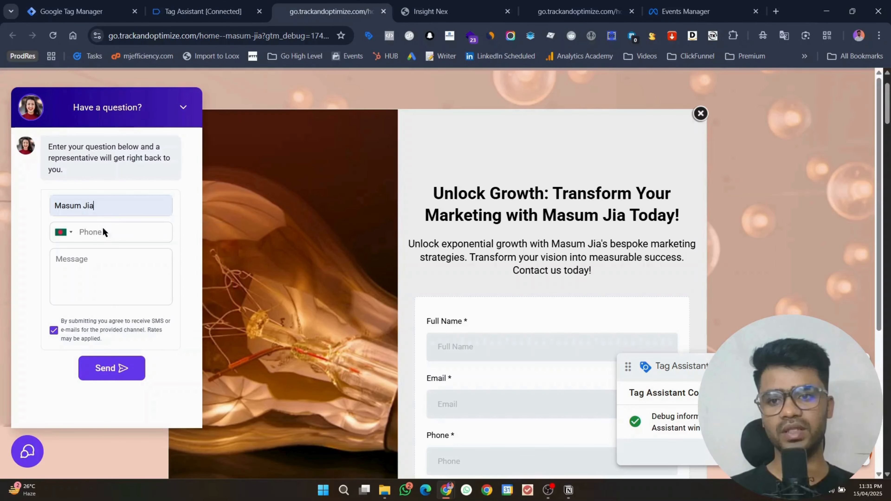
pyautogui.click(110, 231)
pyautogui.write('131')
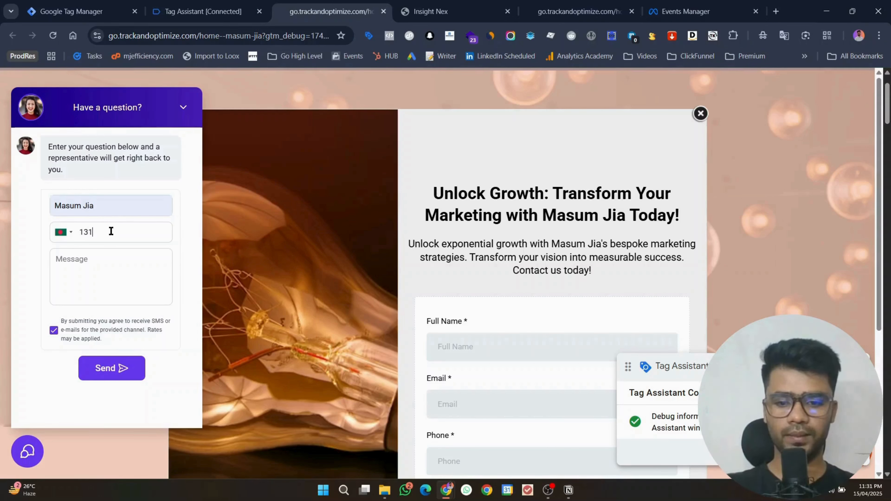
pyautogui.write('03456')
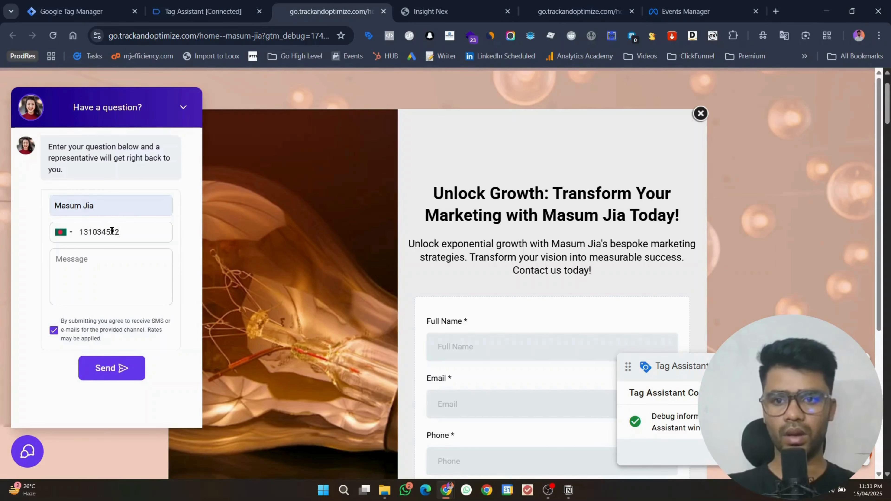
pyautogui.click(125, 283)
pyautogui.write('hello')
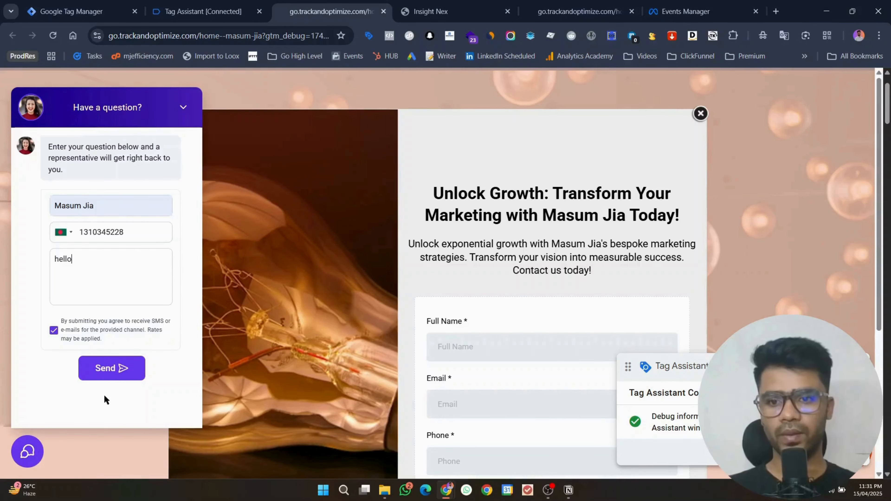
pyautogui.click(112, 369)
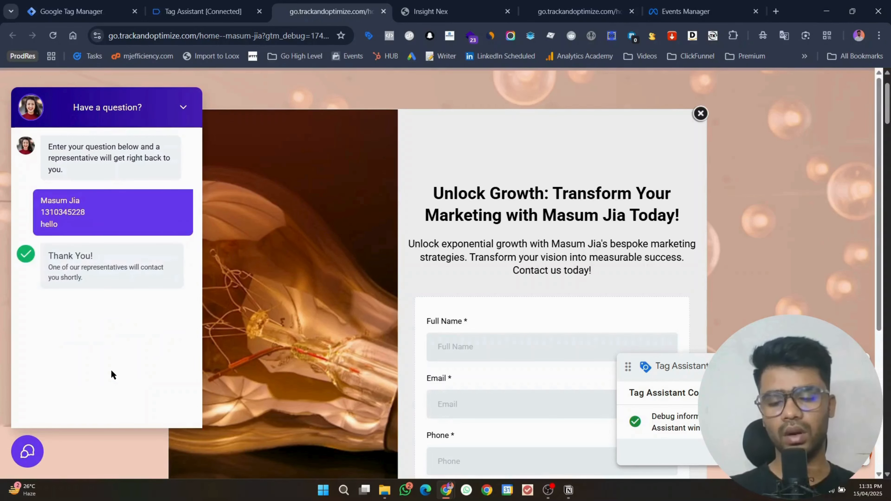
pyautogui.click(189, 4)
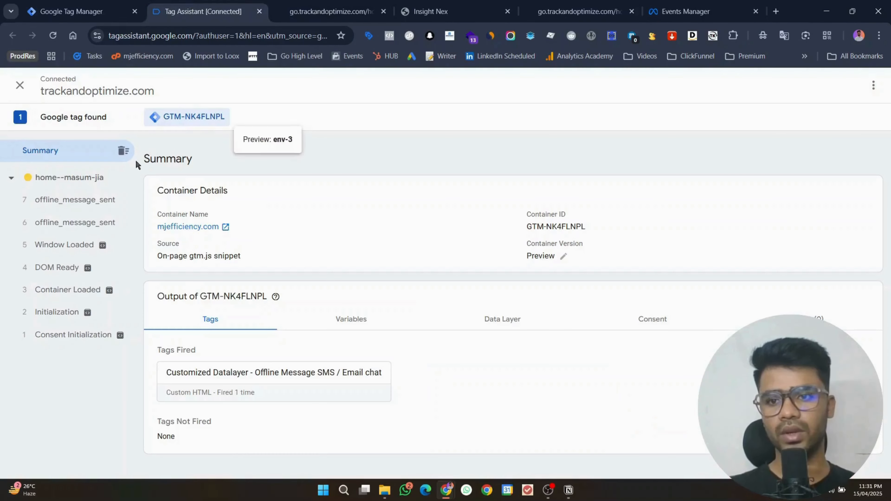
# Step: Inspect the offline_message_sent events' userData, highlighting the message value
pyautogui.click(120, 222)
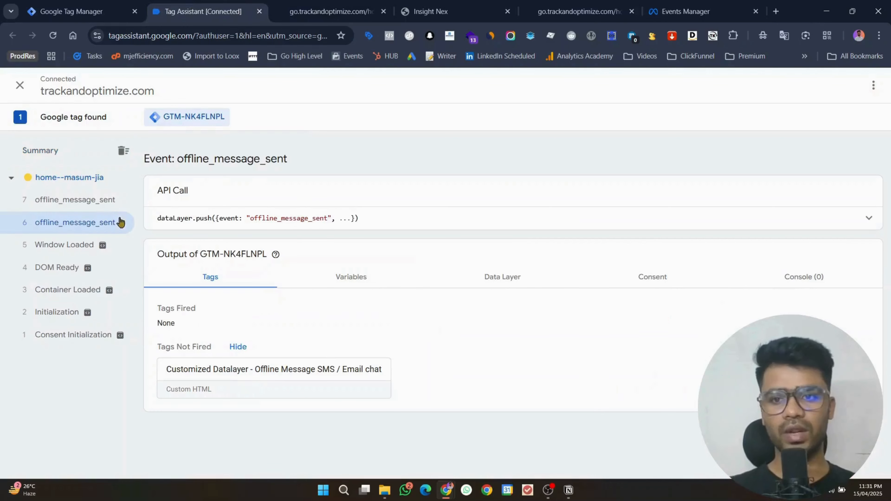
pyautogui.click(868, 219)
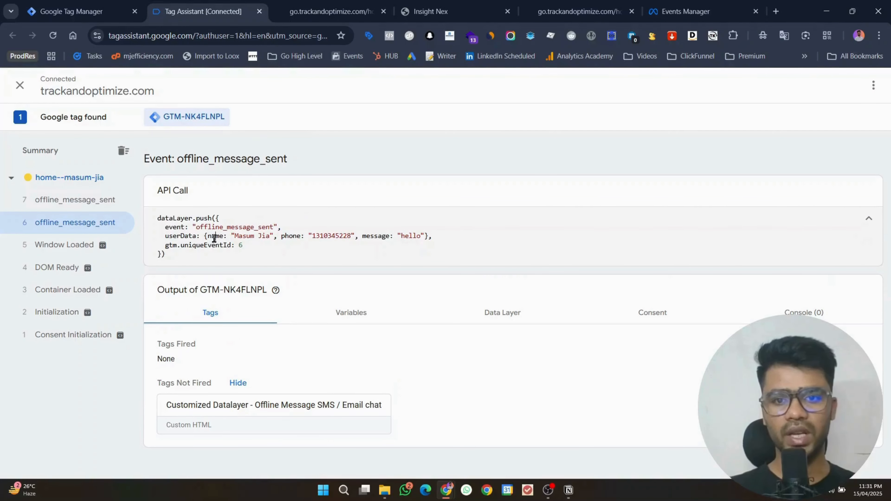
pyautogui.click(99, 205)
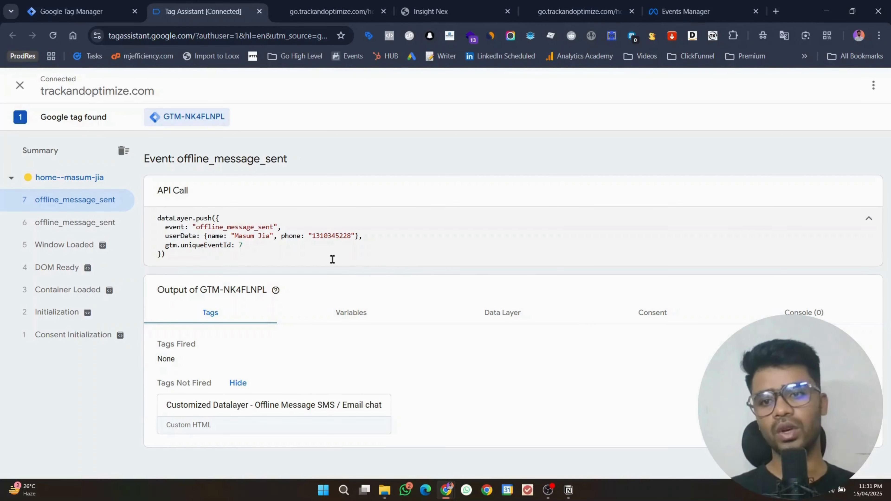
pyautogui.click(99, 226)
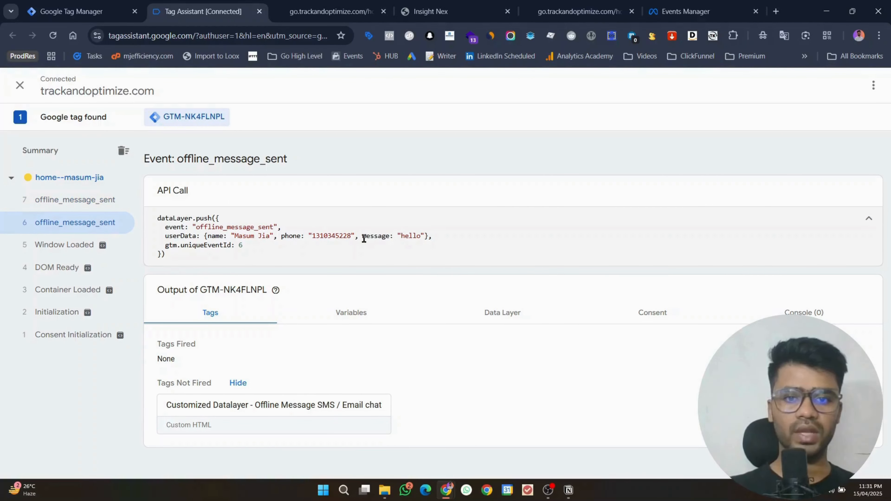
pyautogui.moveTo(364, 239); pyautogui.dragTo(423, 238)
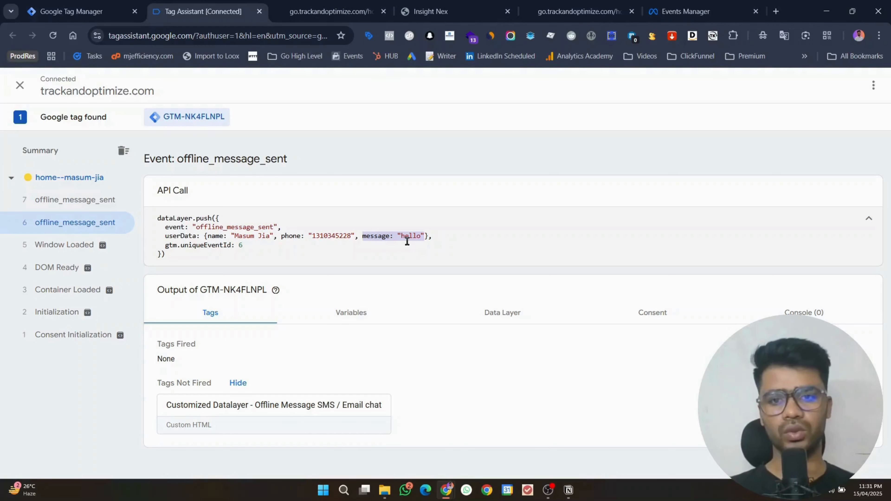
# Step: Select the offline_message_sent event name and start a new tag in Tag Manager
pyautogui.doubleClick(245, 226)
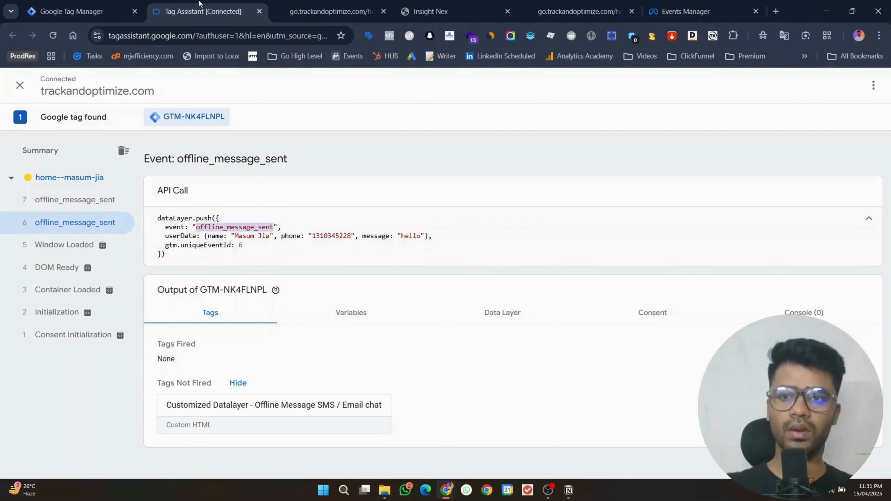
pyautogui.click(81, 11)
pyautogui.click(847, 160)
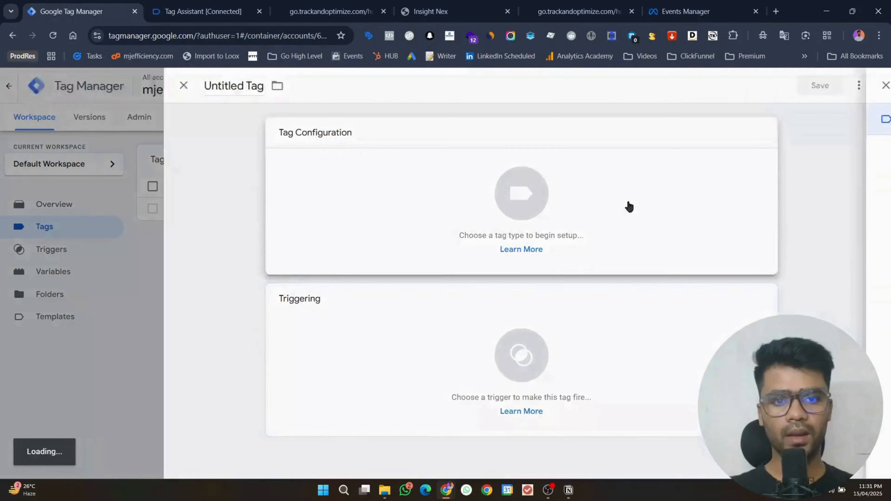
# Step: Make the new tag a Facebook Pixel tag and copy the GHL 2025 dataset ID from Events Manager
pyautogui.click(628, 205)
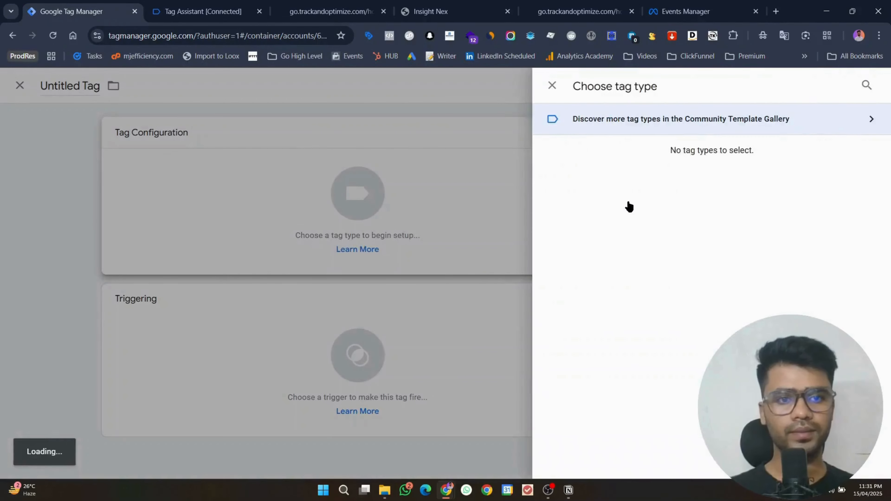
pyautogui.scroll(-1, 621, 372)
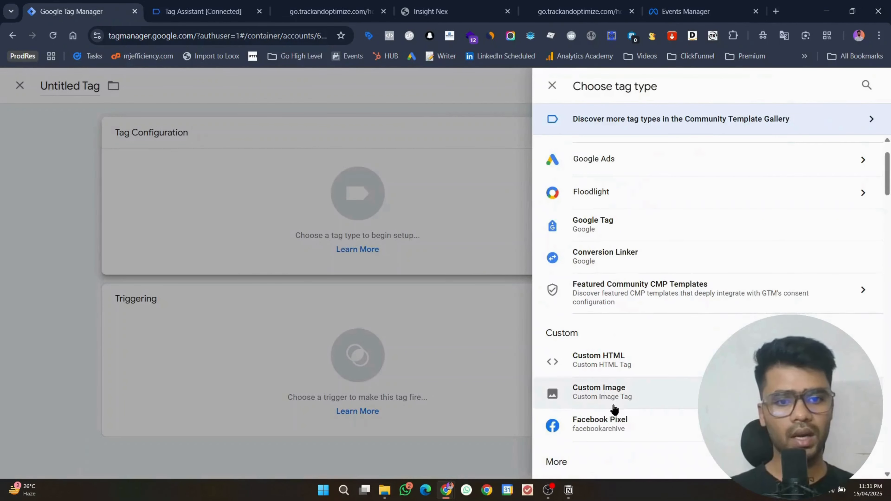
pyautogui.click(603, 424)
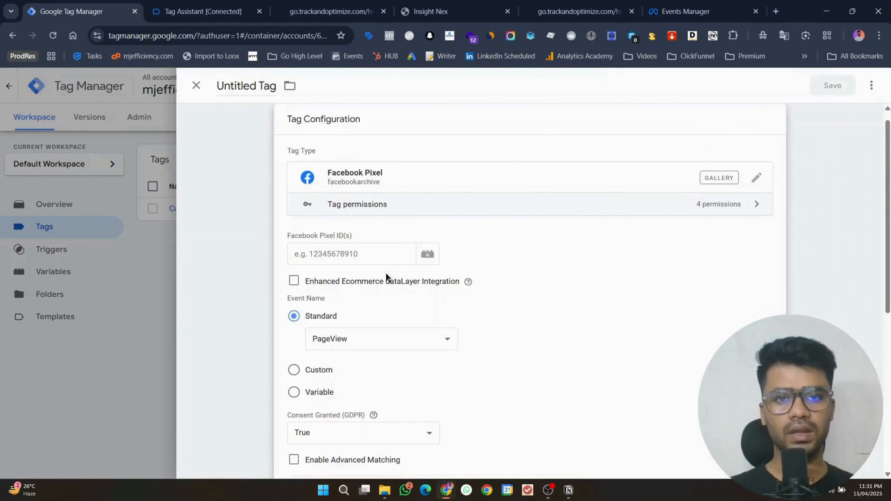
pyautogui.click(696, 5)
pyautogui.click(470, 131)
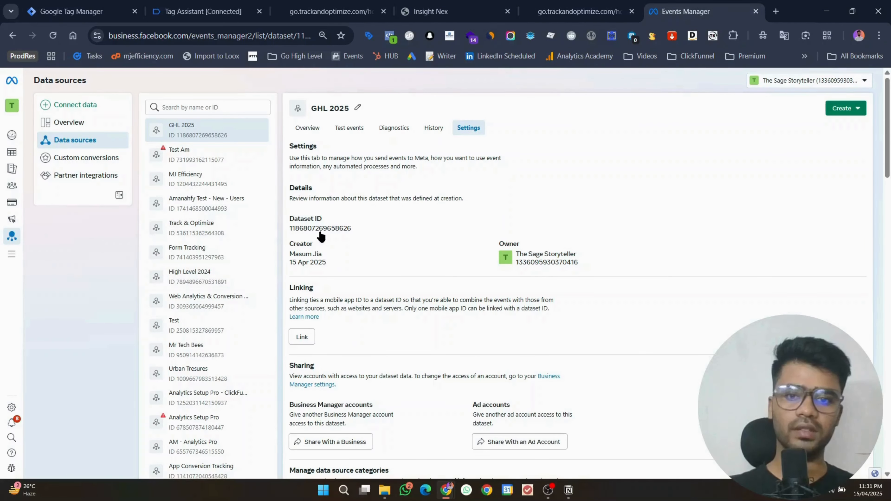
pyautogui.click(345, 128)
pyautogui.click(35, 4)
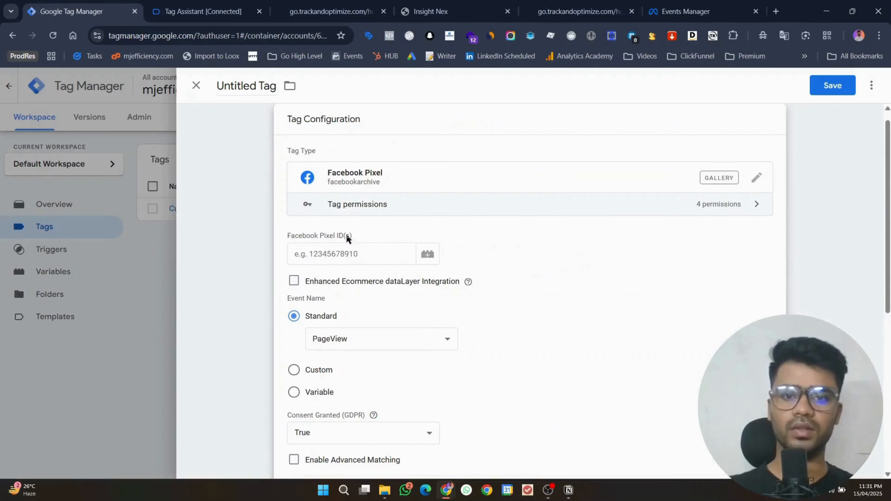
# Step: Paste the pixel ID into the tag, set the standard event to Lead, and open trigger choices
pyautogui.click(342, 255)
pyautogui.hotkey('ctrl', 'v')
pyautogui.click(356, 331)
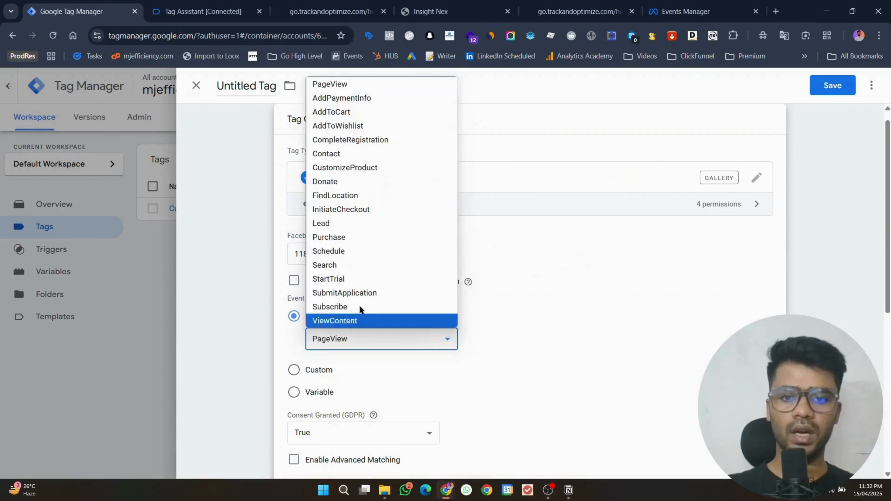
pyautogui.click(348, 224)
pyautogui.scroll(-8, 419, 396)
pyautogui.click(419, 396)
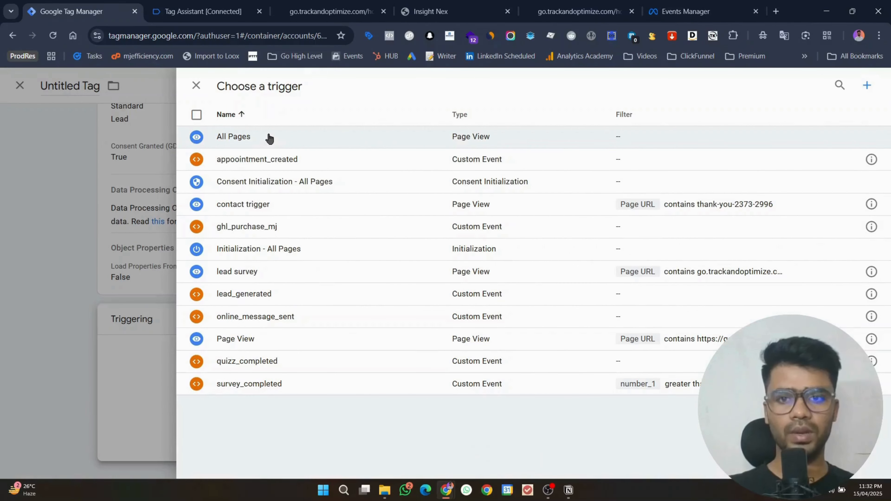
# Step: Start a new Custom Event trigger and paste into its event name field
pyautogui.click(867, 85)
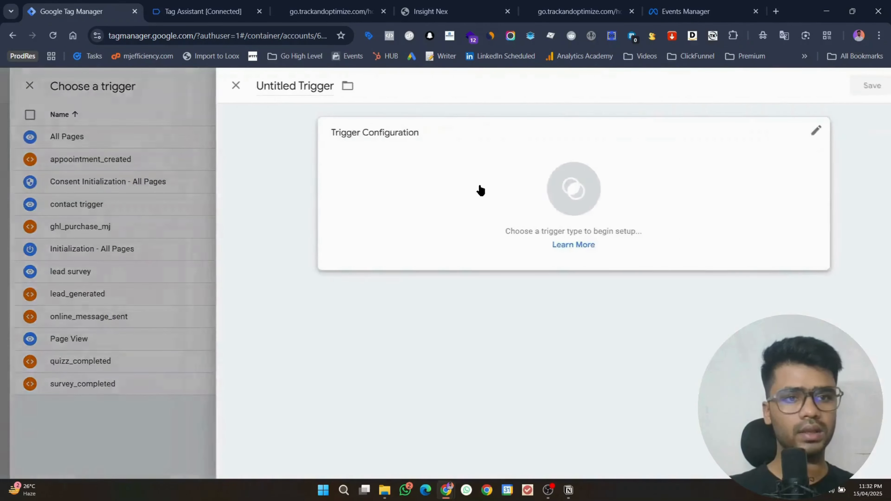
pyautogui.click(479, 189)
pyautogui.scroll(-4, 630, 334)
pyautogui.scroll(2, 583, 309)
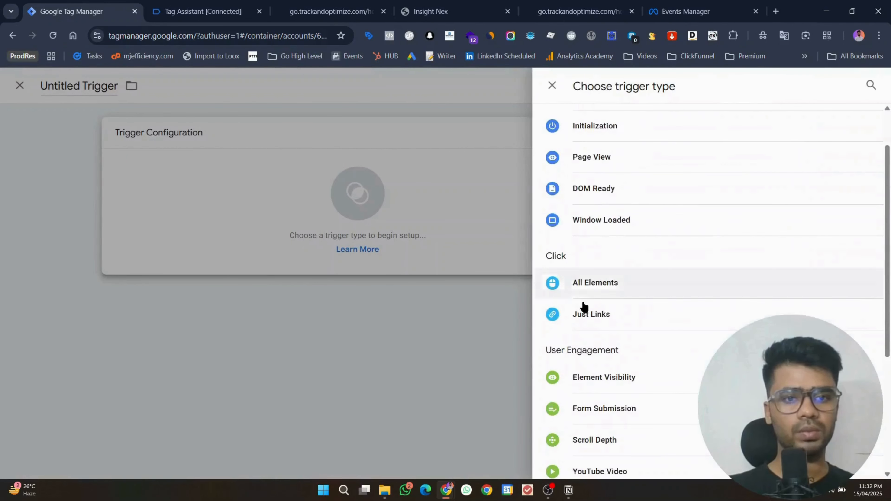
pyautogui.scroll(-5, 582, 308)
pyautogui.click(573, 342)
pyautogui.click(320, 244)
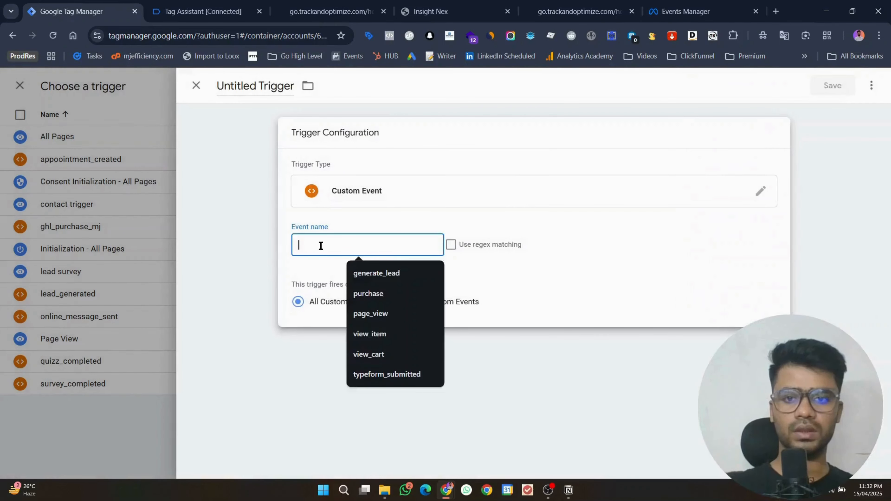
pyautogui.hotkey('ctrl', 'v')
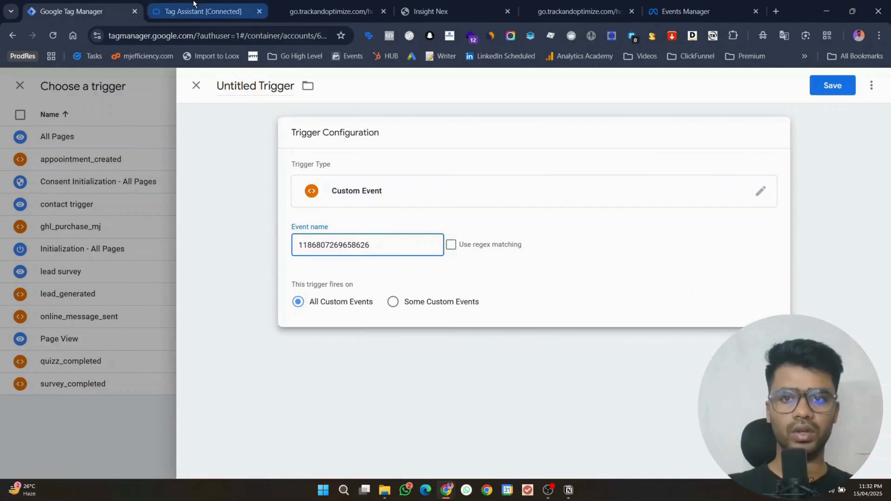
# Step: Copy offline_message_sent from Tag Assistant as the trigger's event name and title, then save trigger and tag
pyautogui.click(200, 12)
pyautogui.rightClick(213, 223)
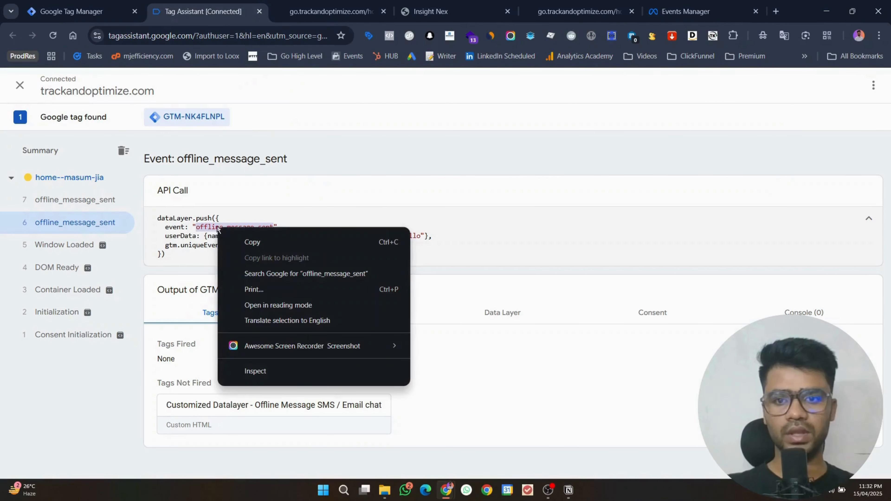
pyautogui.click(239, 234)
pyautogui.rightClick(216, 224)
pyautogui.click(245, 238)
pyautogui.click(81, 11)
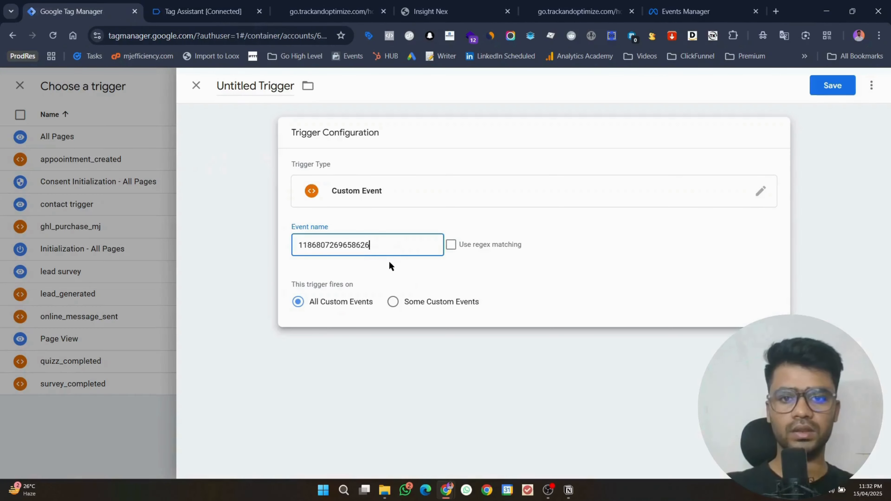
pyautogui.tripleClick(384, 245)
pyautogui.hotkey('ctrl', 'v')
pyautogui.tripleClick(225, 84)
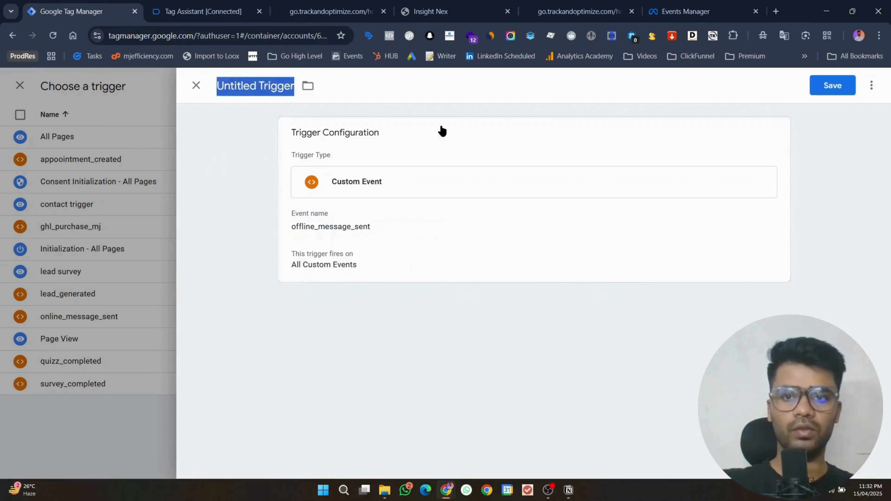
pyautogui.hotkey('ctrl', 'v')
pyautogui.click(829, 93)
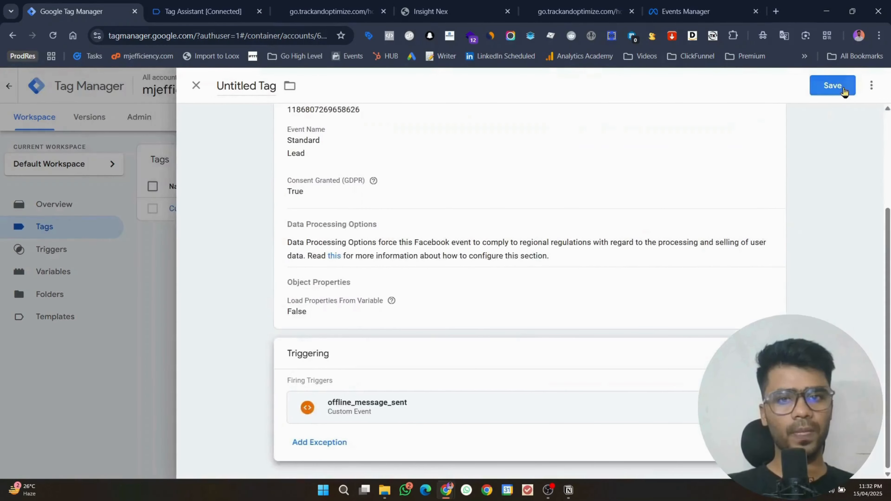
pyautogui.click(842, 86)
# Step: Save the tag as Facebook Pixel, check Meta's test events, and launch preview
pyautogui.click(538, 251)
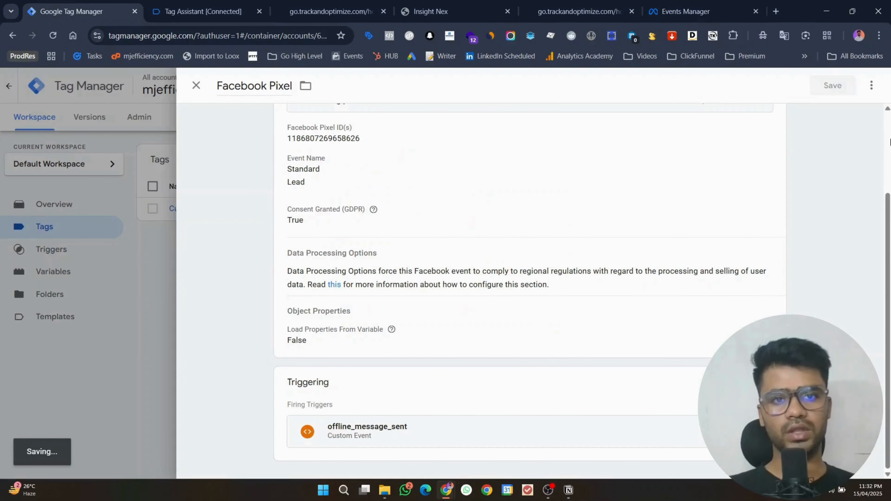
pyautogui.click(689, 11)
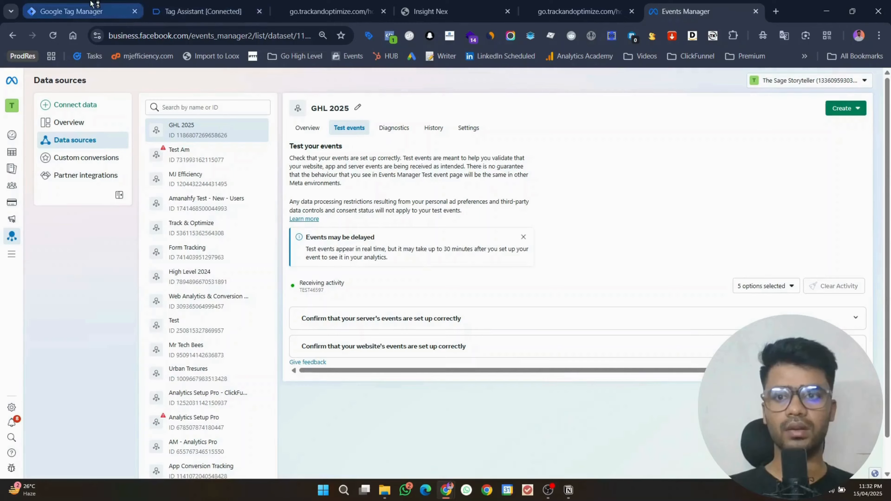
pyautogui.click(84, 11)
pyautogui.click(794, 119)
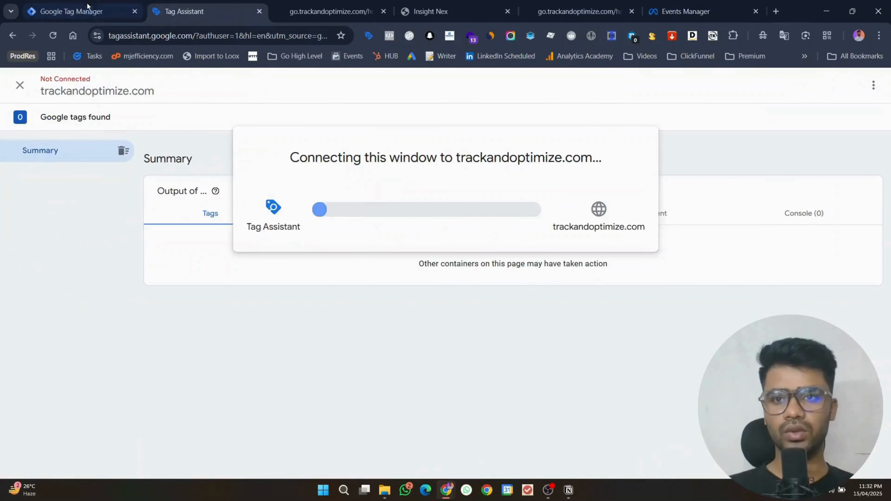
# Step: Set the Facebook Pixel tag's firing option to once per page, save, and restart preview
pyautogui.click(119, 13)
pyautogui.click(197, 236)
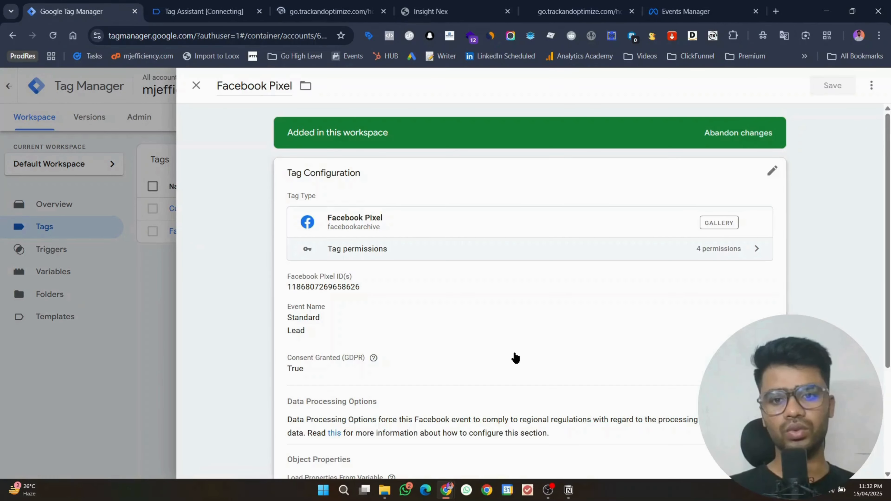
pyautogui.scroll(-4, 491, 362)
pyautogui.click(416, 341)
pyautogui.scroll(-3, 470, 310)
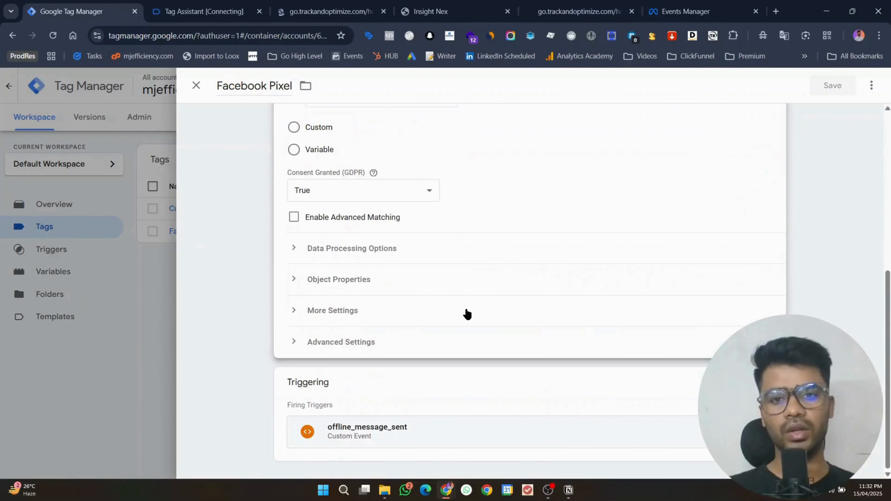
pyautogui.click(353, 341)
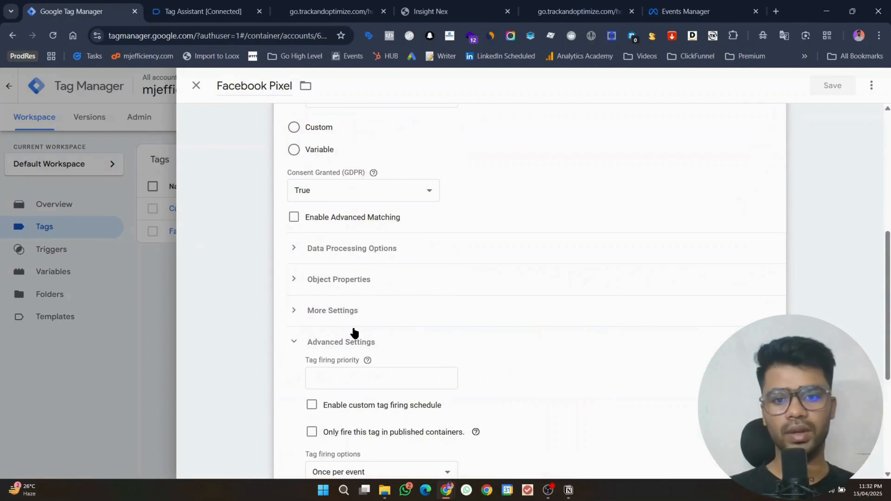
pyautogui.scroll(-3, 354, 333)
pyautogui.click(354, 359)
pyautogui.click(387, 406)
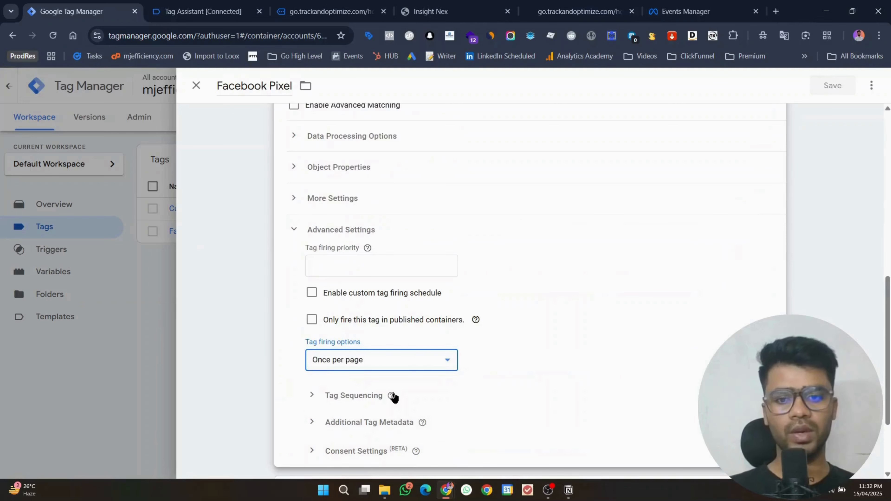
pyautogui.click(833, 88)
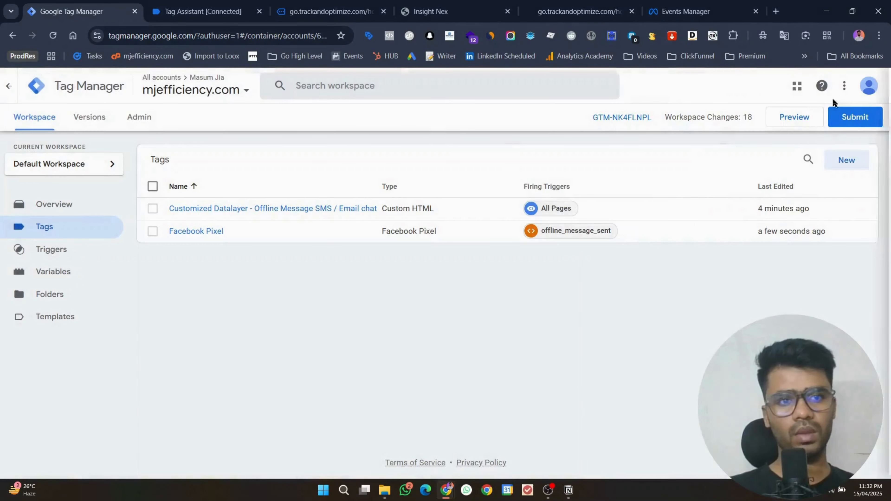
pyautogui.click(800, 127)
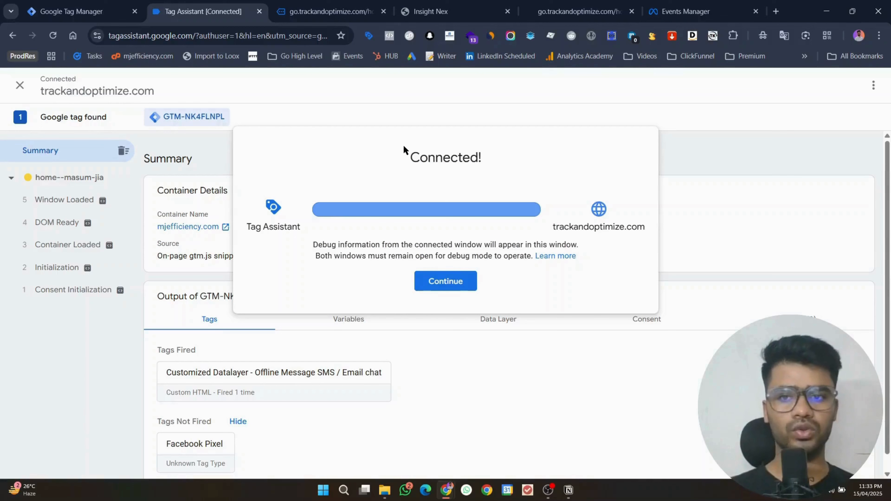
# Step: Open the website's chat form and enter a name, phone number and test message
pyautogui.click(451, 285)
pyautogui.click(325, 16)
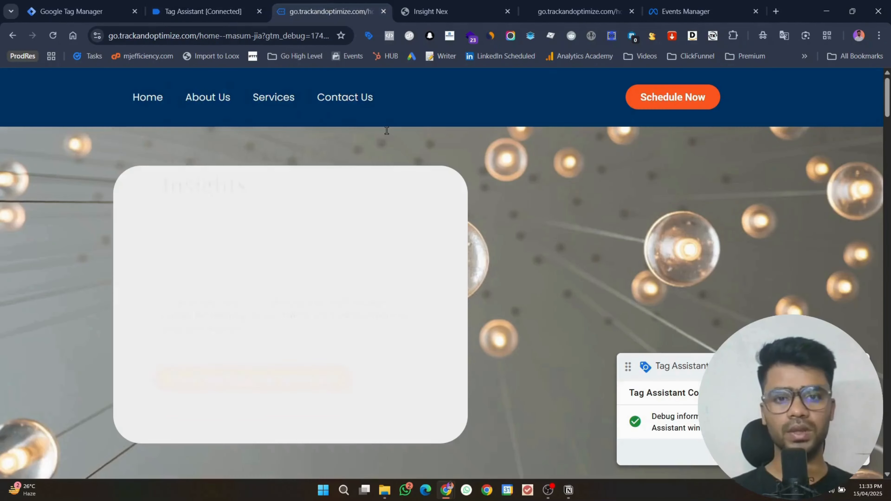
pyautogui.click(26, 452)
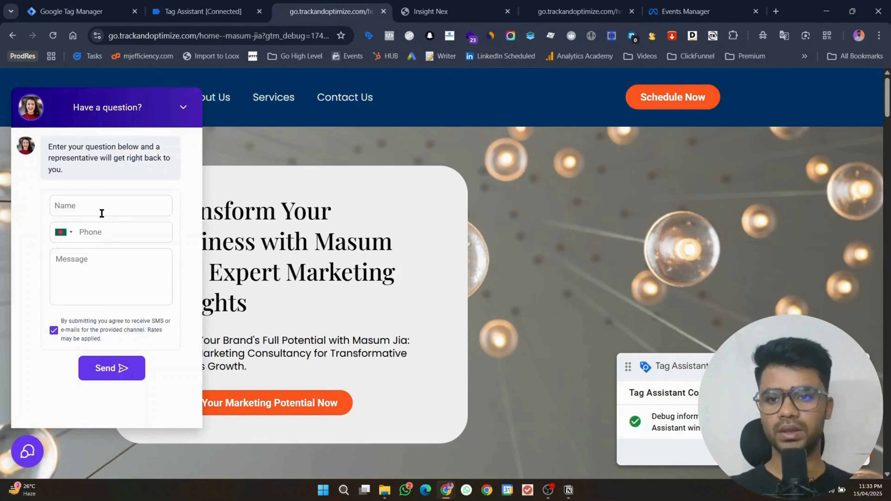
pyautogui.click(102, 205)
pyautogui.write('jia')
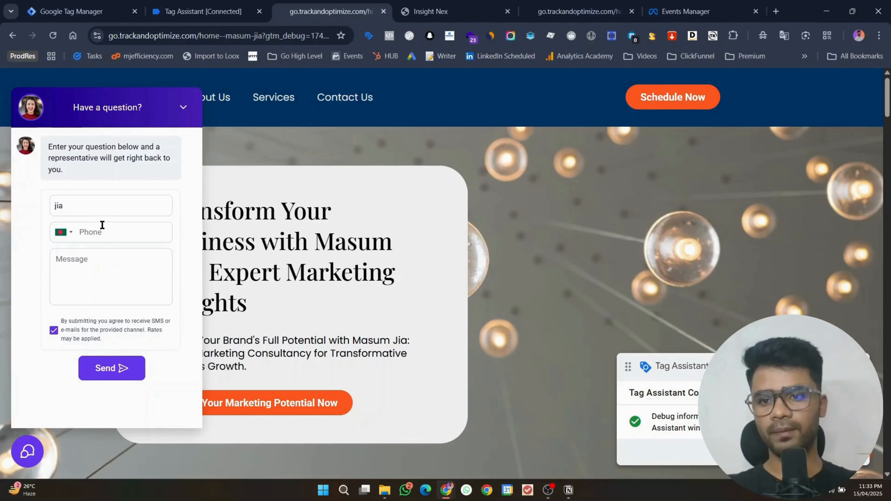
pyautogui.click(102, 228)
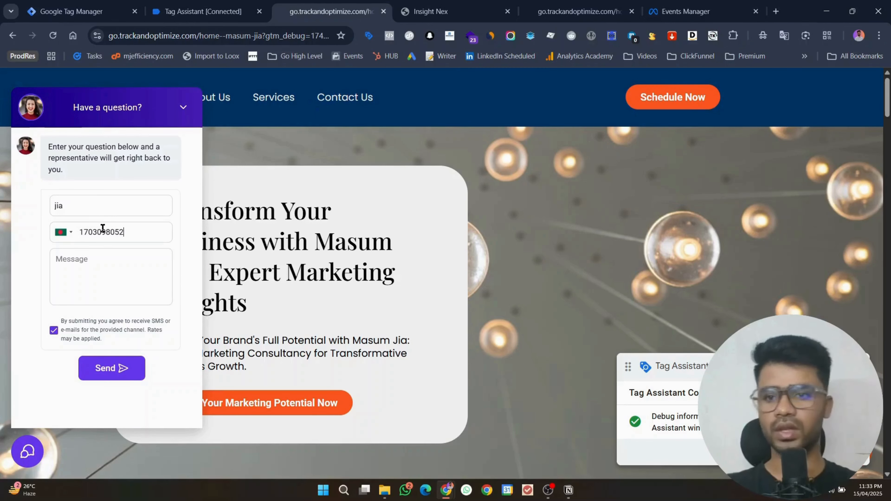
pyautogui.write('hello test')
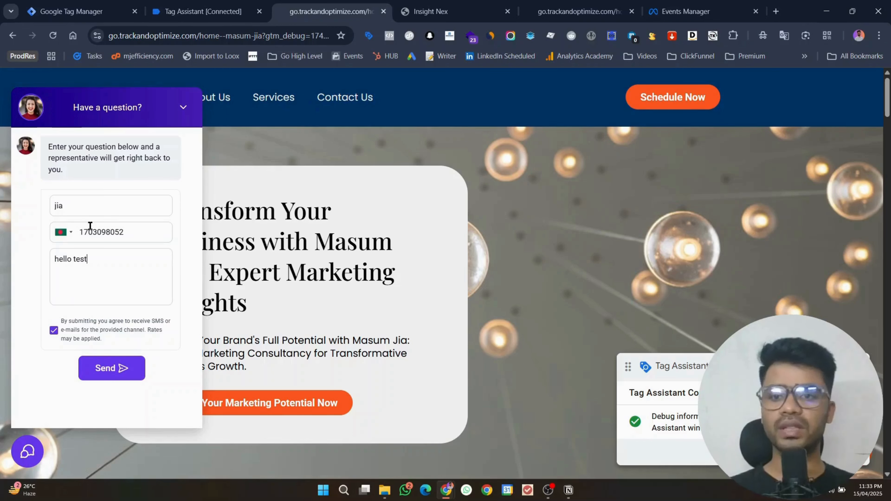
# Step: Send the test message and inspect the offline_message_sent event in Tag Assistant
pyautogui.click(121, 368)
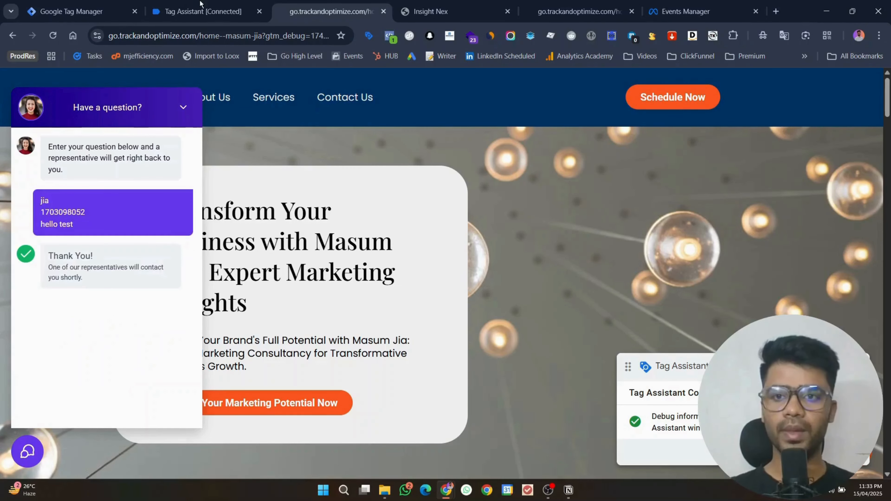
pyautogui.click(202, 11)
pyautogui.click(95, 220)
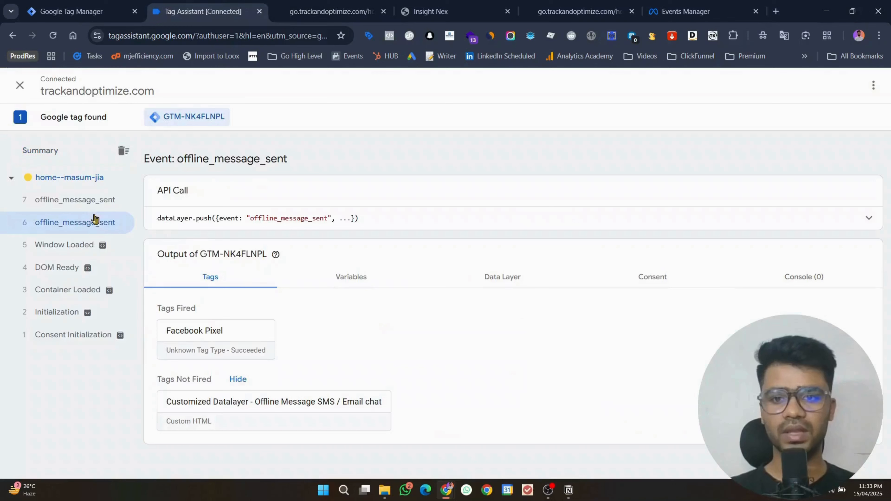
# Step: Compare the two offline_message_sent events and expand both Lead events in Events Manager
pyautogui.click(130, 209)
pyautogui.click(46, 226)
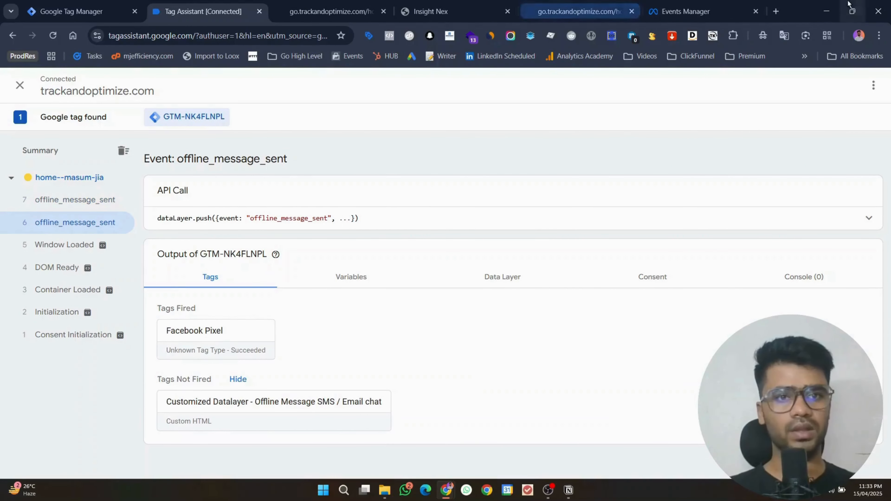
pyautogui.click(686, 11)
pyautogui.click(395, 337)
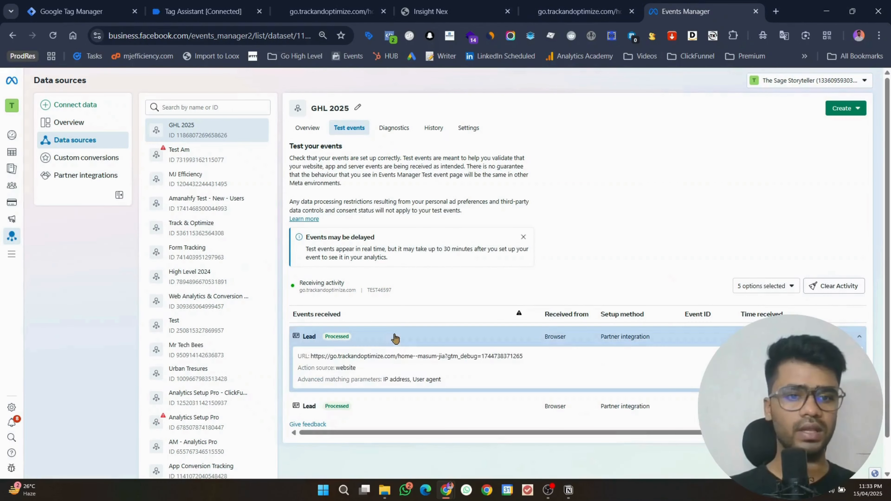
pyautogui.click(394, 407)
# Step: Clear Meta's test event activity and reload the website page
pyautogui.click(817, 286)
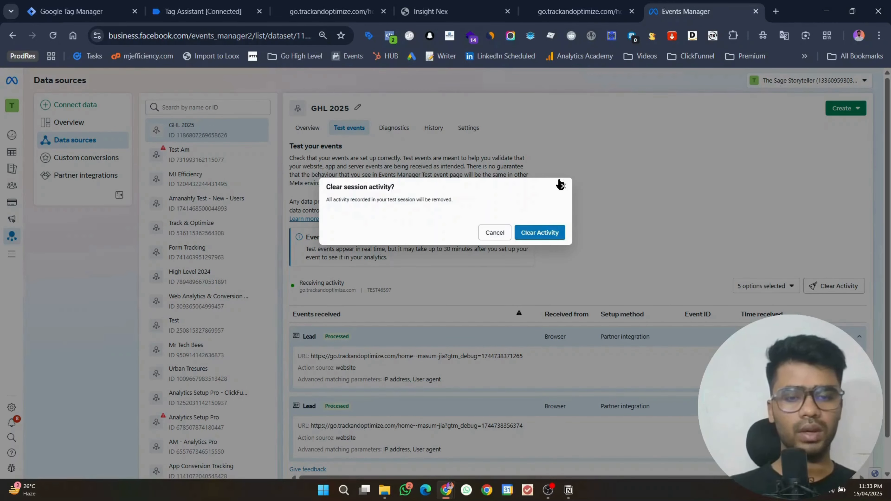
pyautogui.click(540, 233)
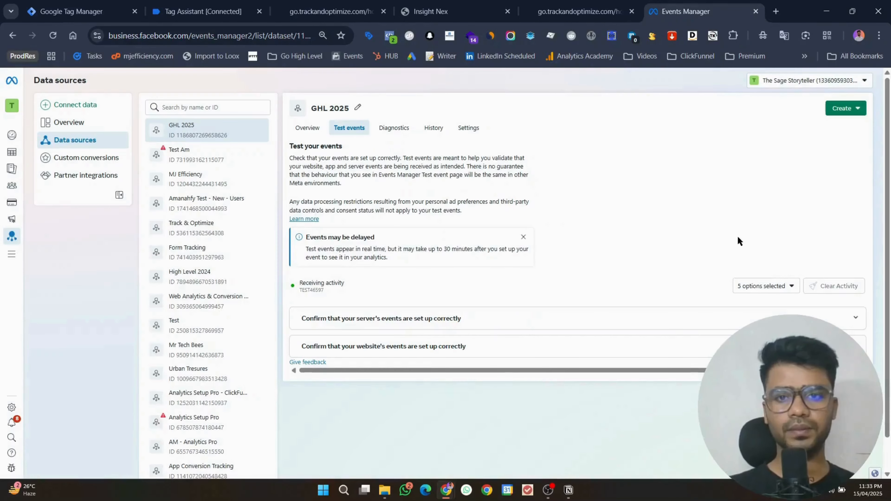
pyautogui.click(325, 10)
pyautogui.click(53, 36)
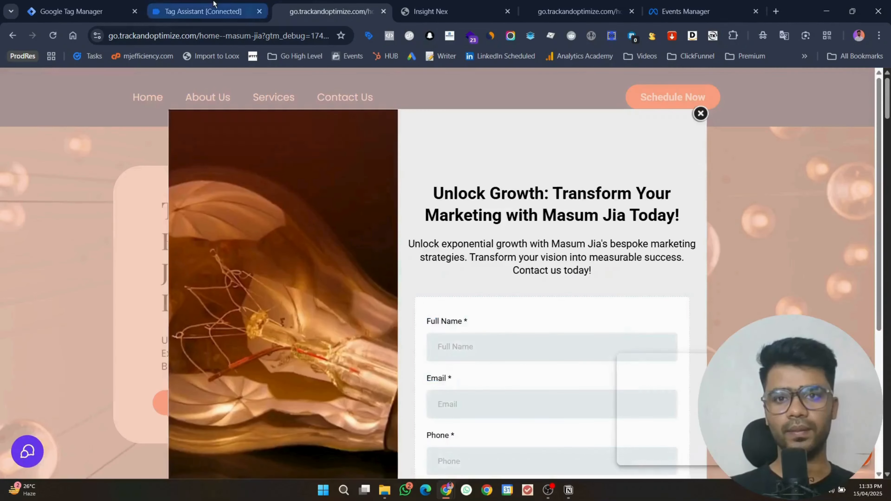
# Step: Send a second chat message 'hey' using the autofilled name and a phone number
pyautogui.click(154, 5)
pyautogui.click(313, 5)
pyautogui.click(25, 449)
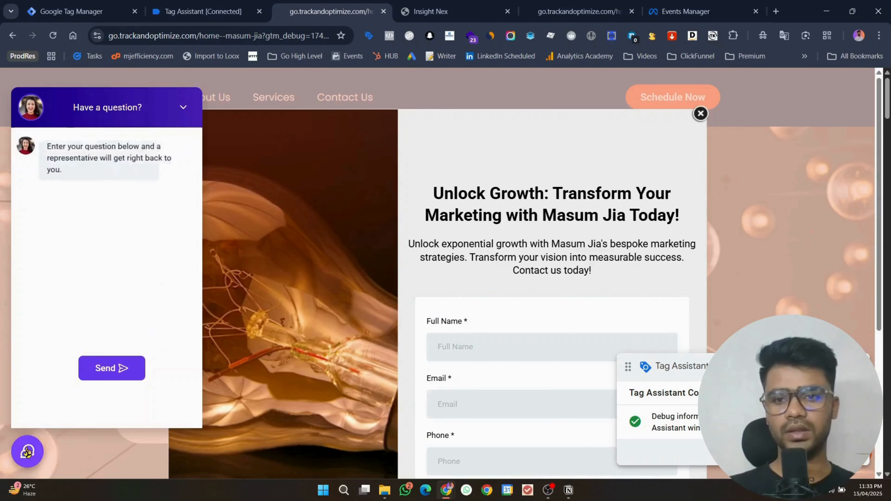
pyautogui.click(111, 207)
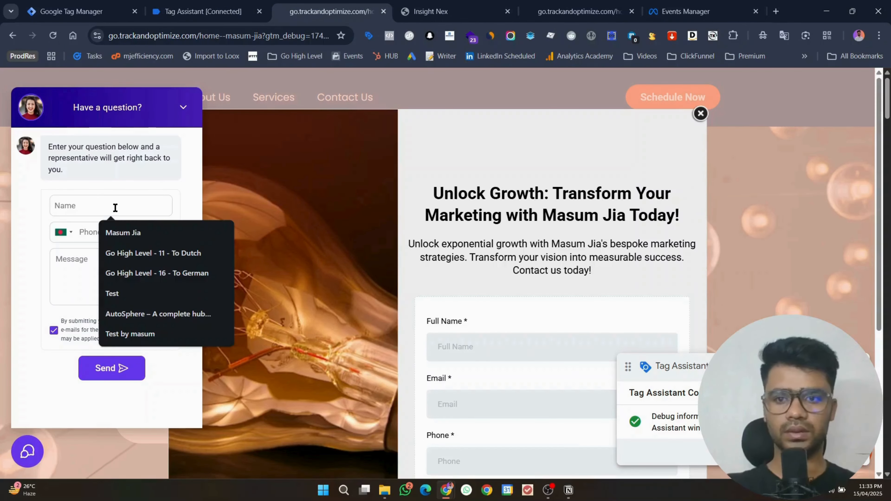
pyautogui.click(117, 230)
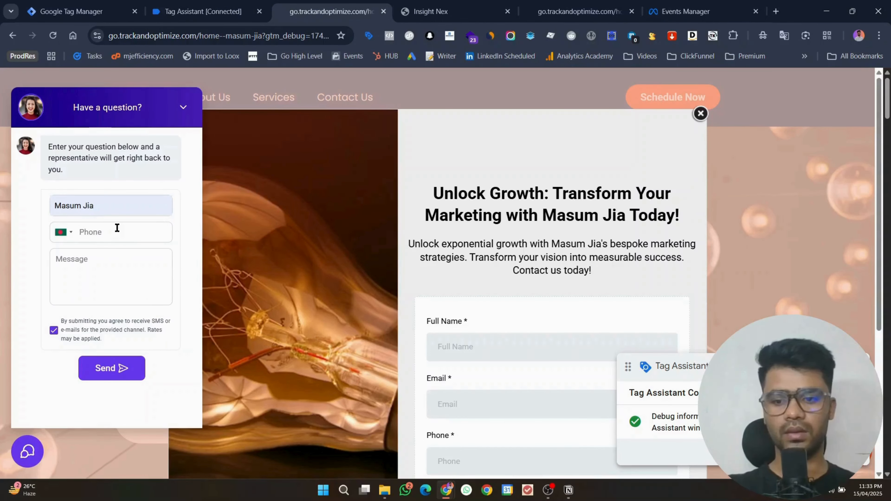
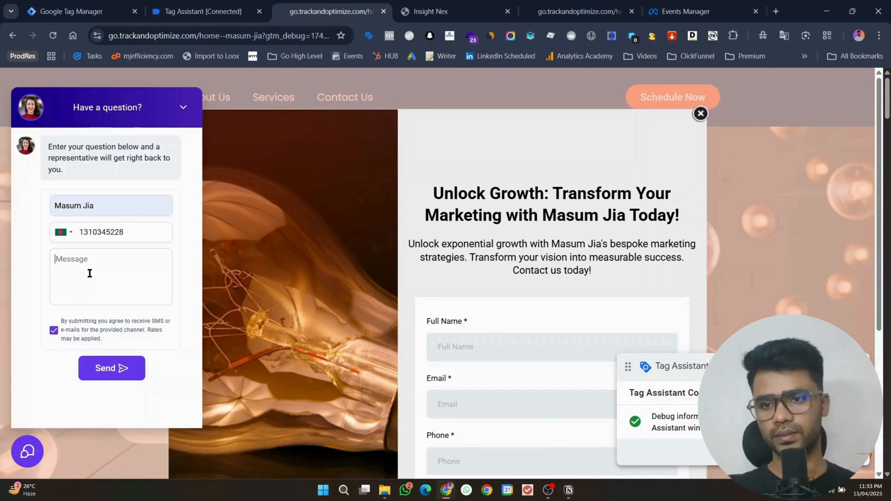
pyautogui.write('hey')
pyautogui.click(112, 372)
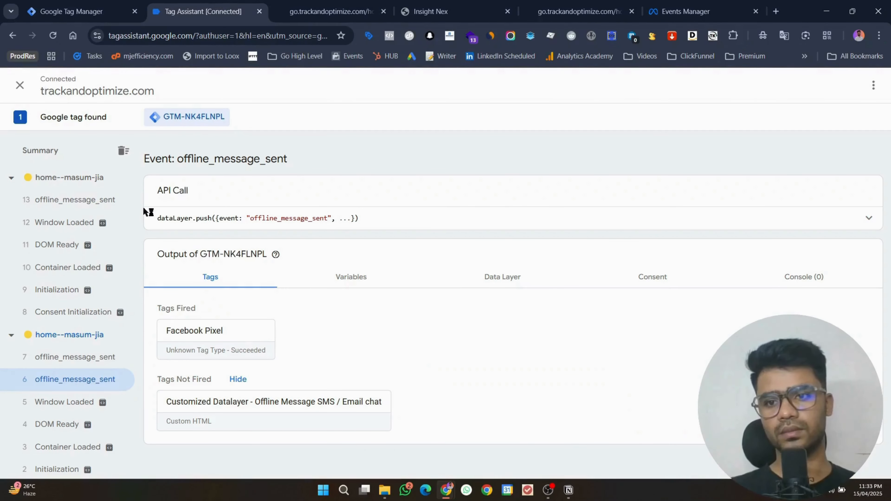
# Step: Review the new offline_message_sent userData in Tag Assistant and the Lead event details in Events Manager
pyautogui.click(94, 205)
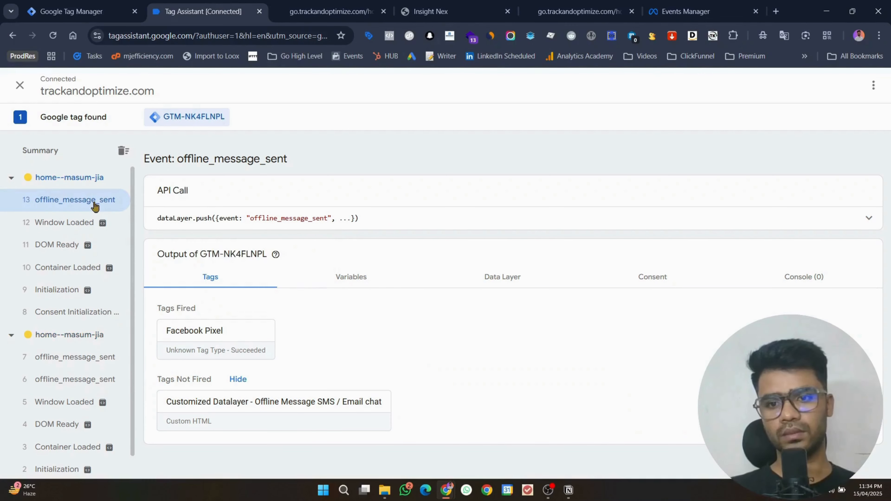
pyautogui.click(686, 11)
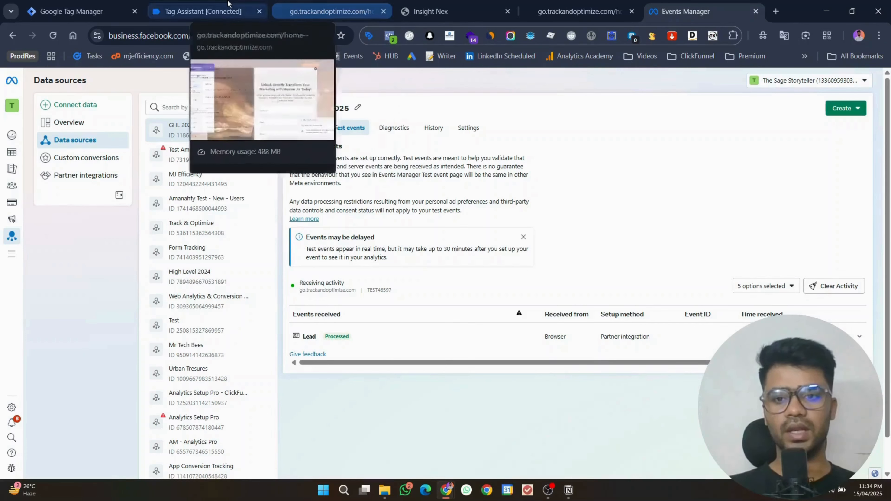
pyautogui.click(246, 4)
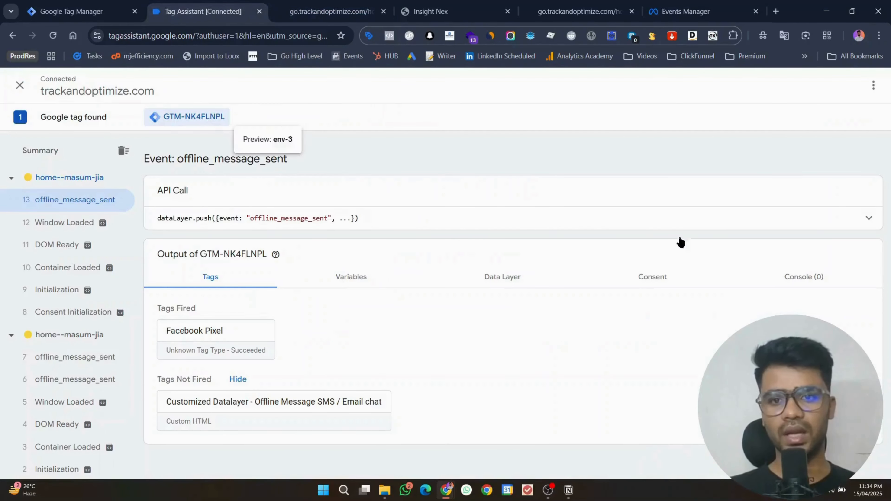
pyautogui.click(873, 218)
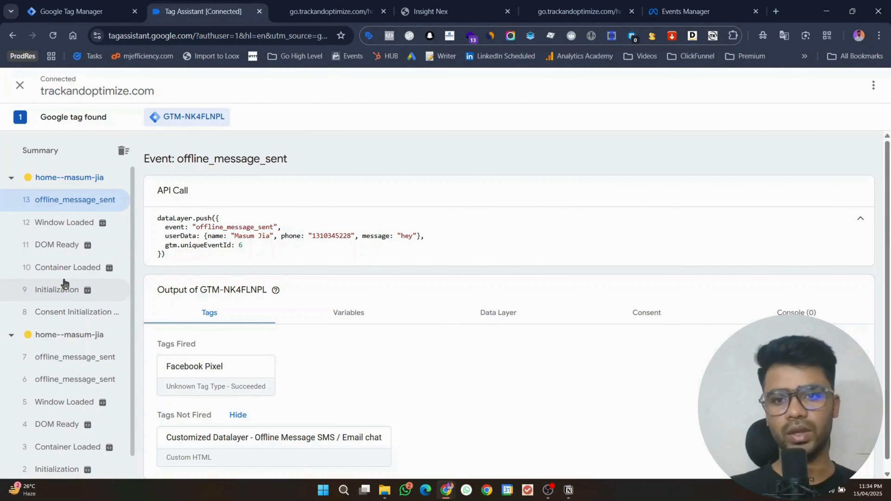
pyautogui.click(685, 11)
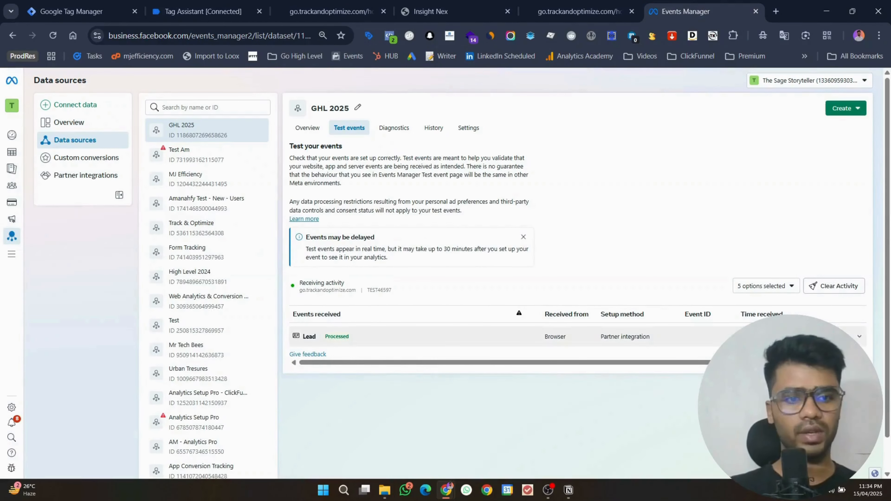
pyautogui.click(554, 336)
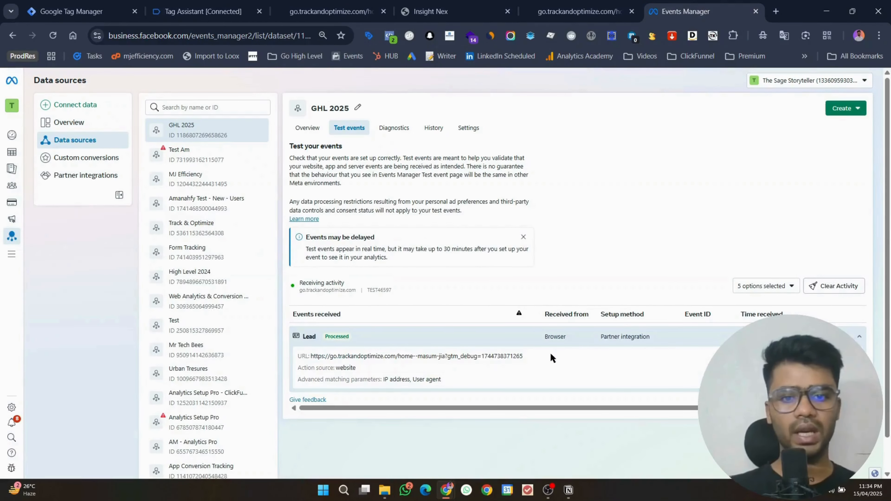
pyautogui.click(259, 4)
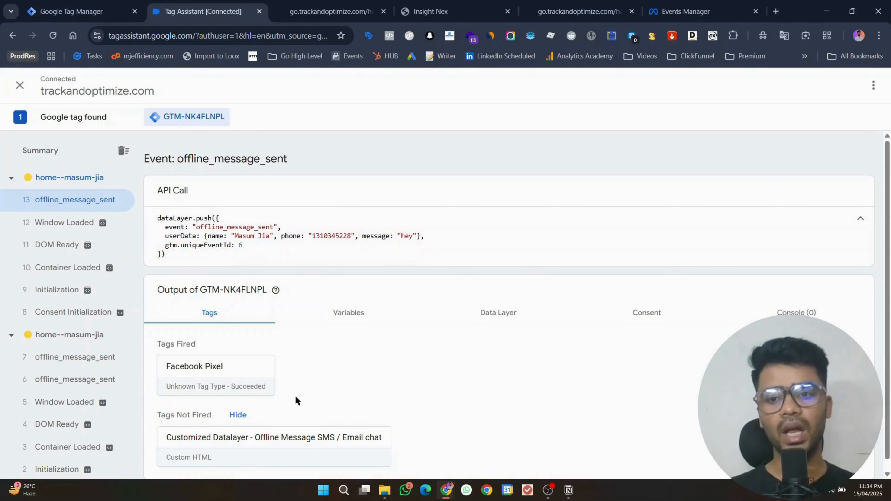
# Step: Close the website's chat panel and popup form
pyautogui.click(321, 4)
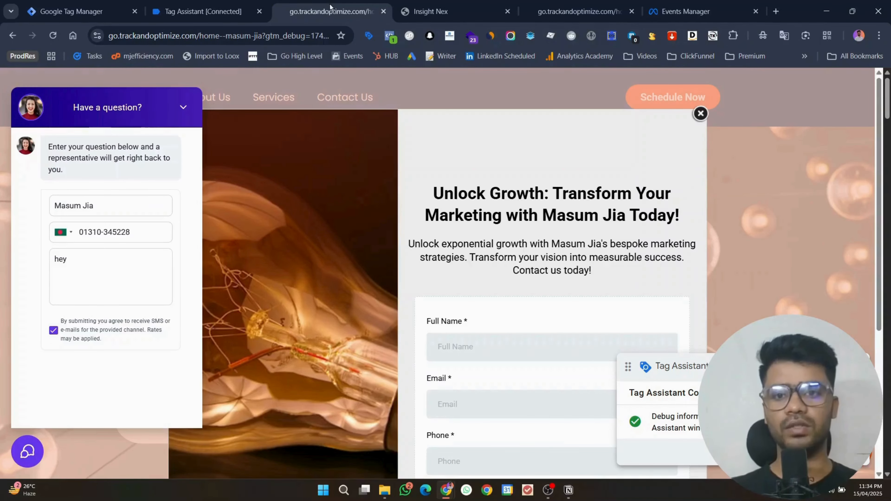
pyautogui.click(41, 444)
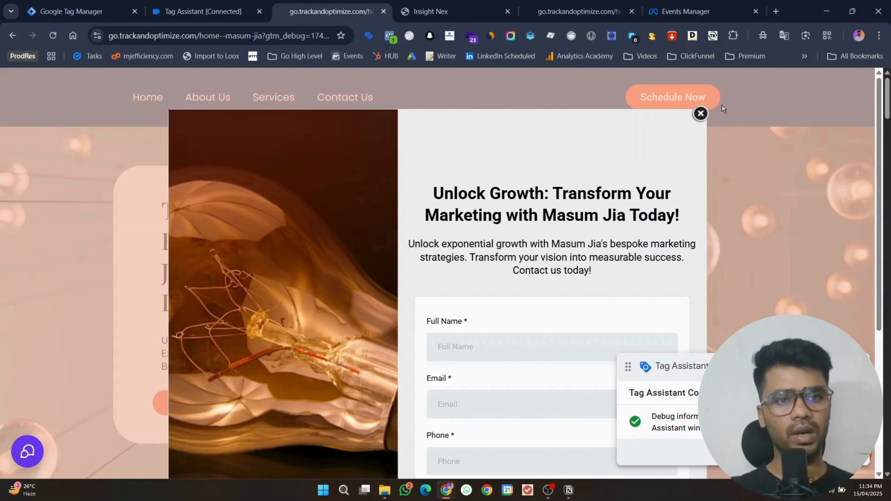
pyautogui.click(700, 113)
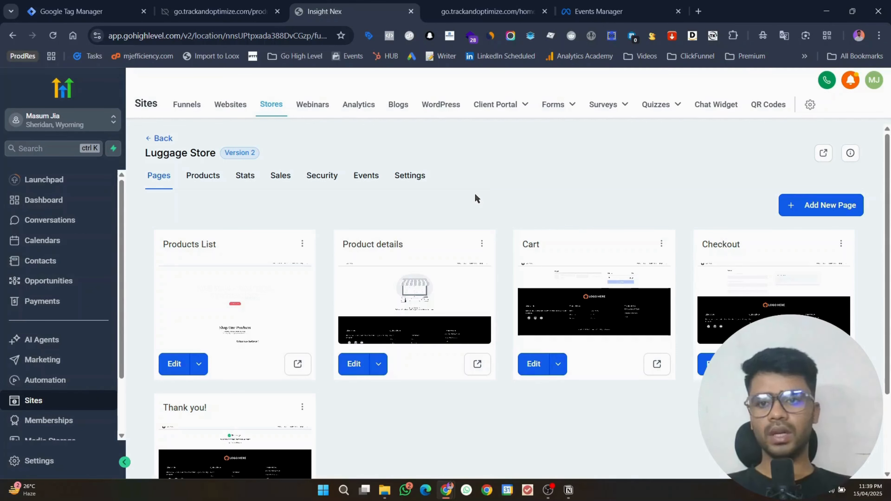
# Step: Copy the head install snippet for container GTM-NK4FLNPL
pyautogui.click(113, 10)
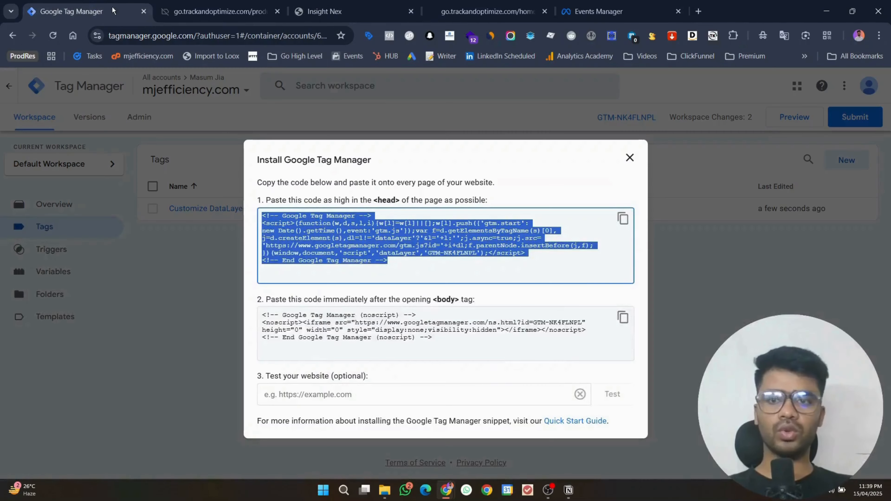
pyautogui.click(630, 158)
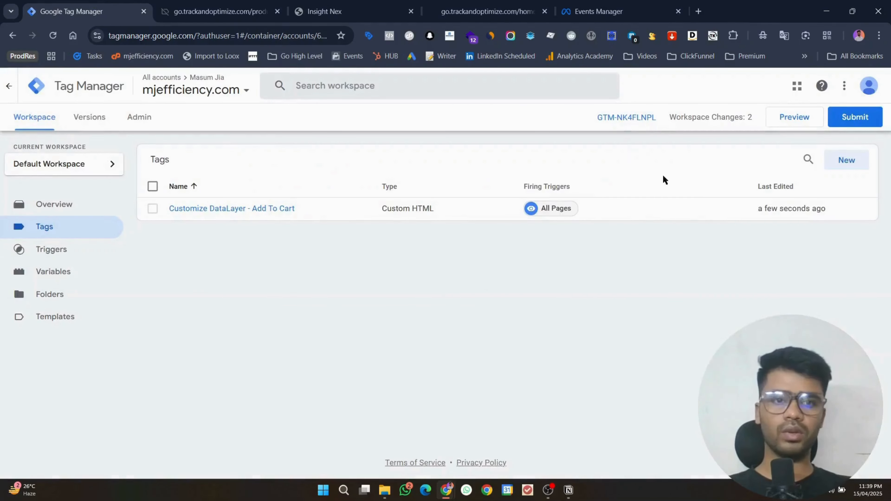
pyautogui.moveTo(192, 35); pyautogui.dragTo(59, 30)
pyautogui.click(386, 169)
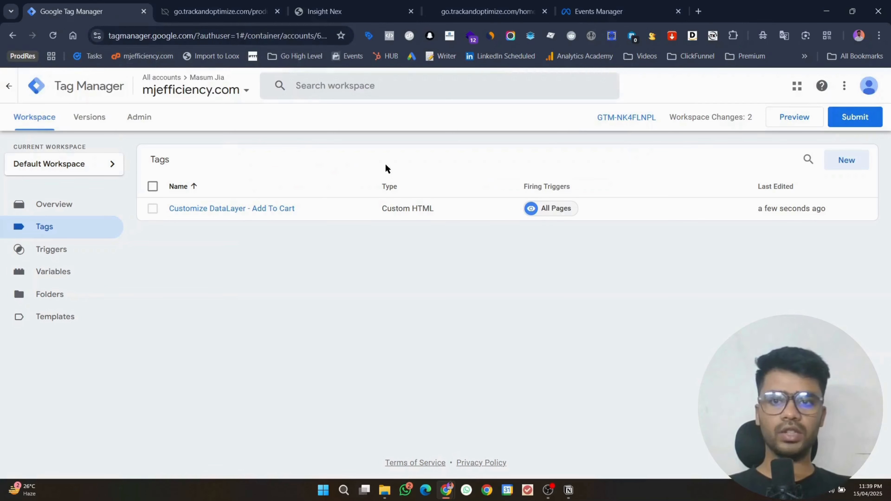
pyautogui.click(631, 122)
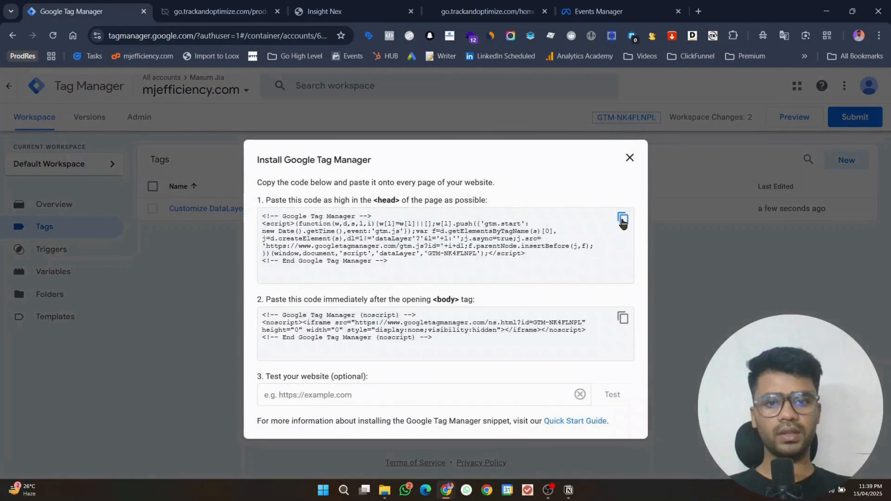
pyautogui.click(623, 219)
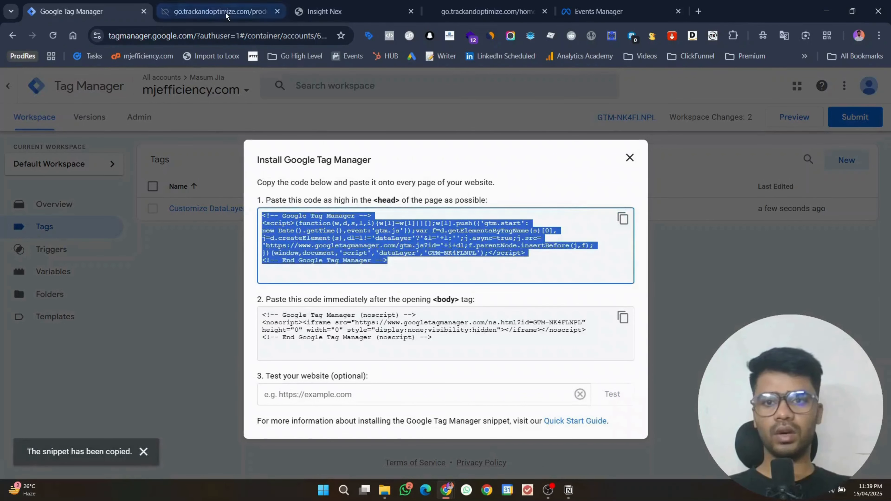
pyautogui.click(350, 5)
pyautogui.hotkey('ctrl', '1')
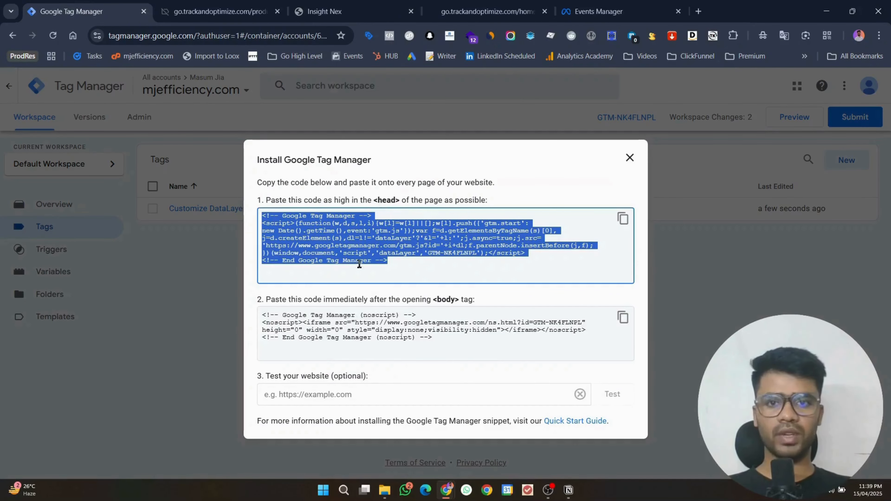
pyautogui.click(329, 5)
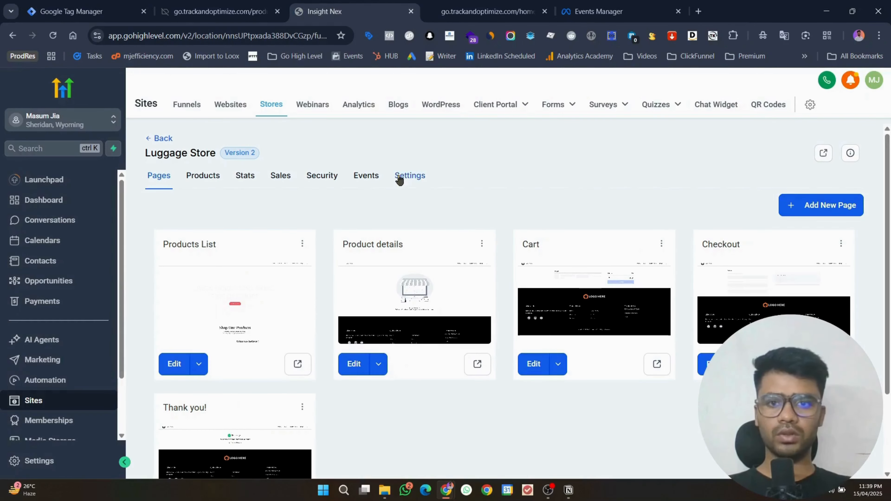
pyautogui.hotkey('ctrl', '1')
pyautogui.click(623, 219)
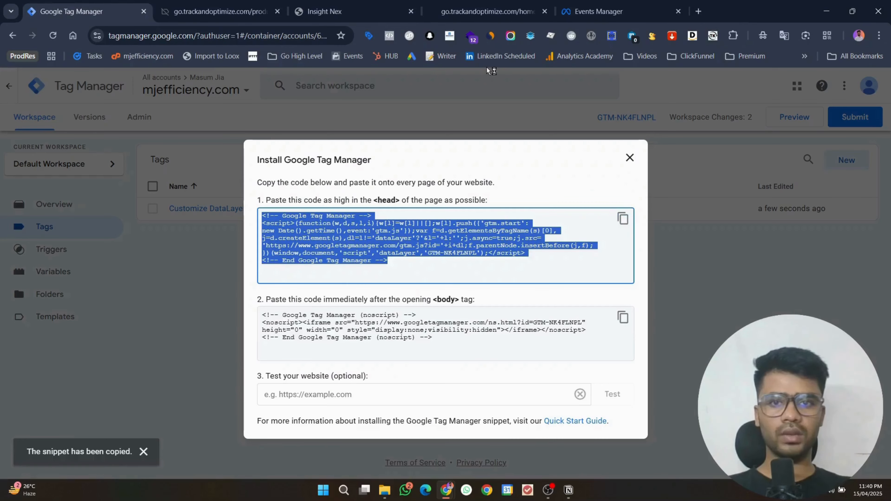
# Step: Replace the Luggage Store's head tracking code with the GTM-NK4FLNPL snippet
pyautogui.hotkey('ctrl', '3')
pyautogui.click(410, 177)
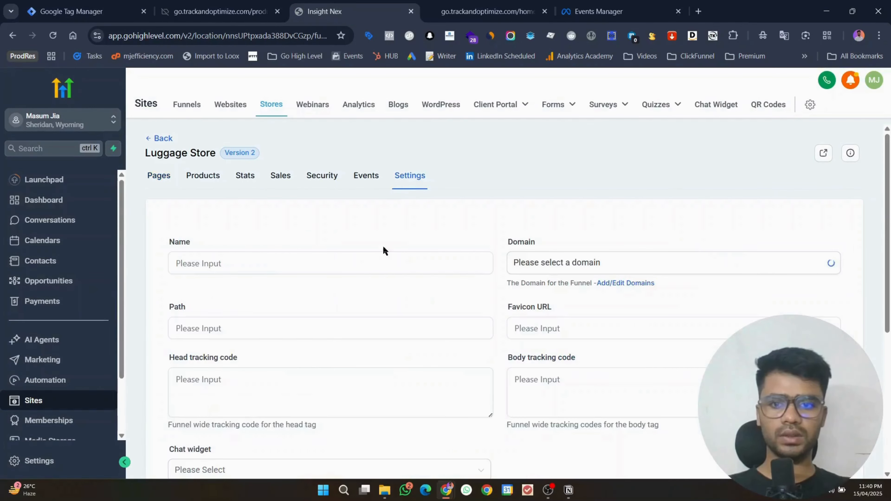
pyautogui.scroll(-3, 459, 365)
pyautogui.moveTo(490, 304); pyautogui.dragTo(502, 410)
pyautogui.click(364, 377)
pyautogui.hotkey('ctrl', 'a')
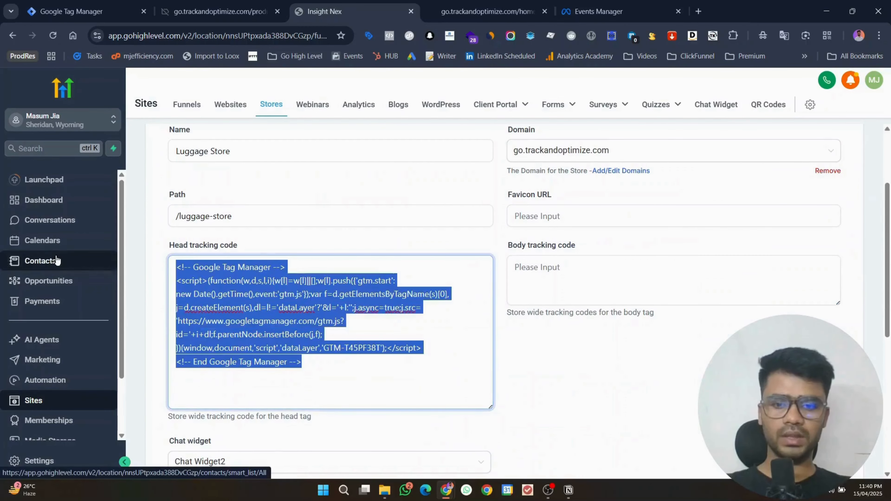
pyautogui.hotkey('ctrl', 'v')
pyautogui.scroll(-1, 511, 329)
pyautogui.scroll(-6, 511, 329)
pyautogui.scroll(5, 503, 338)
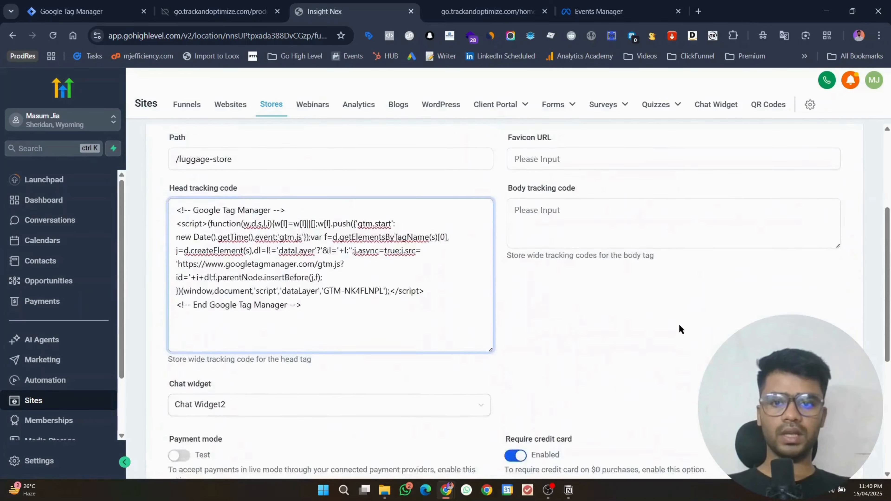
pyautogui.scroll(-5, 678, 328)
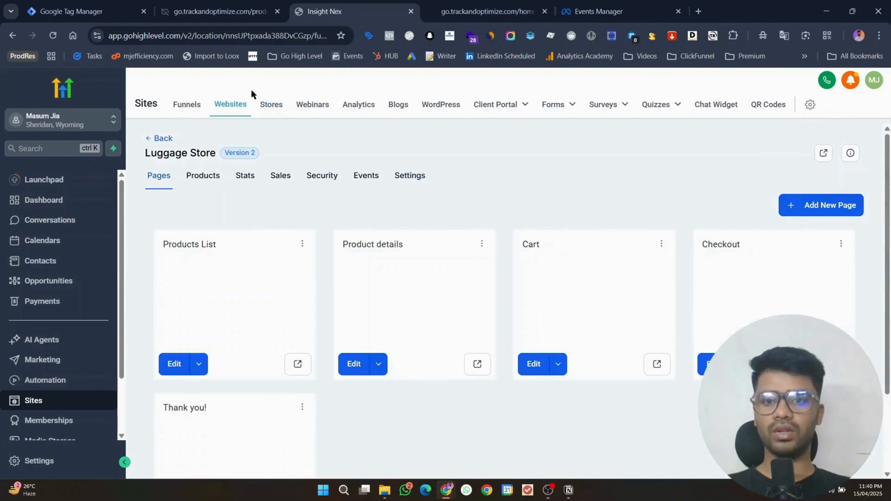
pyautogui.click(77, 11)
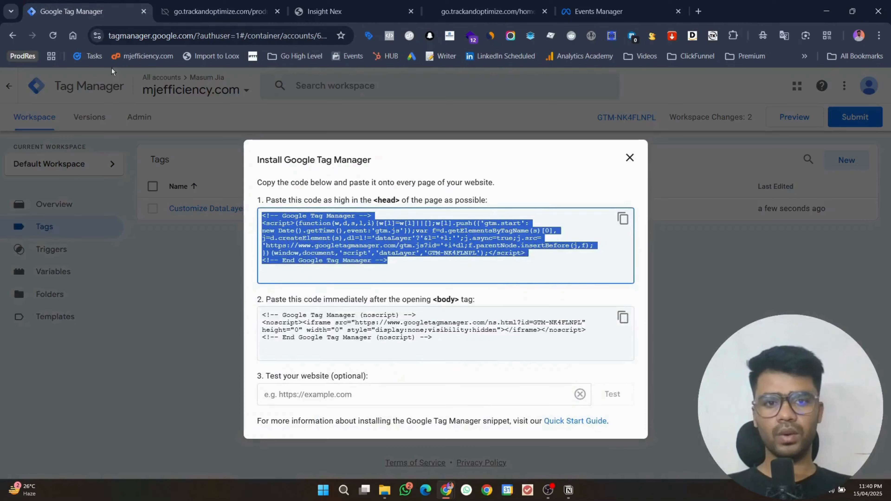
pyautogui.click(630, 157)
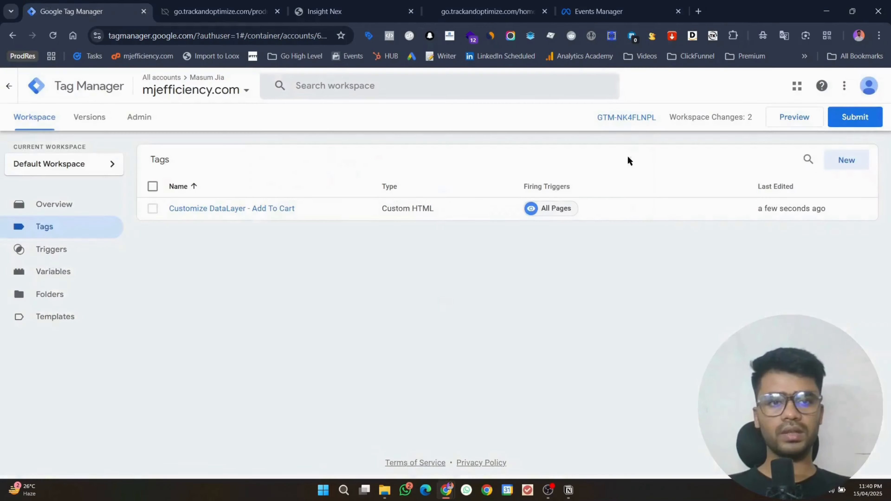
# Step: Start preview and copy the store's products-list page link
pyautogui.click(778, 124)
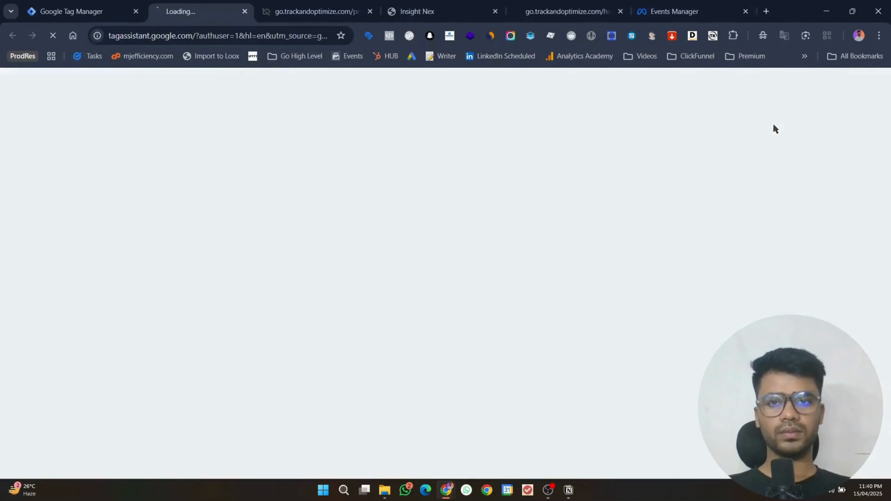
pyautogui.click(457, 4)
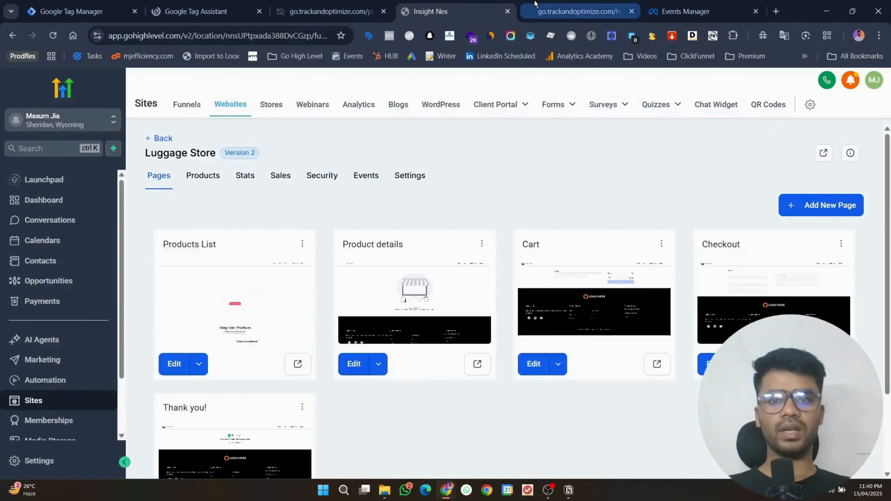
pyautogui.click(579, 11)
pyautogui.click(330, 11)
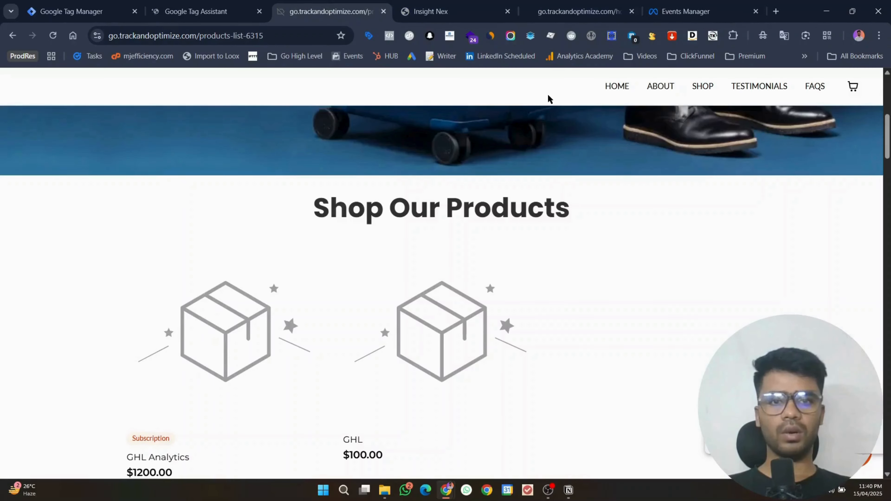
pyautogui.rightClick(611, 86)
pyautogui.click(657, 191)
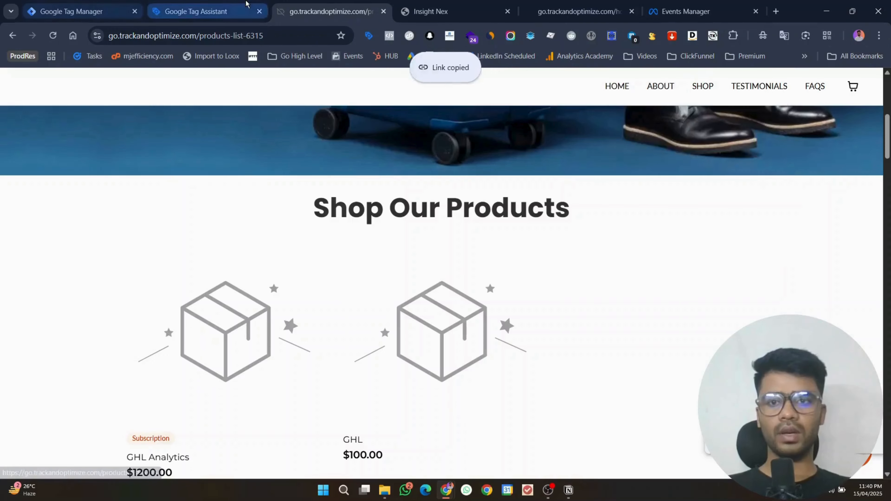
# Step: Connect Tag Assistant to the products list page and open its debug side panel
pyautogui.click(196, 11)
pyautogui.click(447, 311)
pyautogui.hotkey('ctrl', 'v')
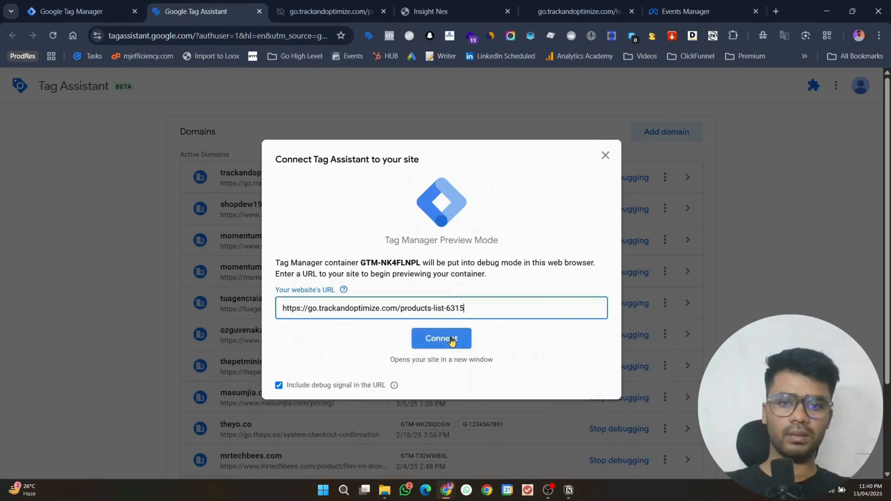
pyautogui.click(441, 339)
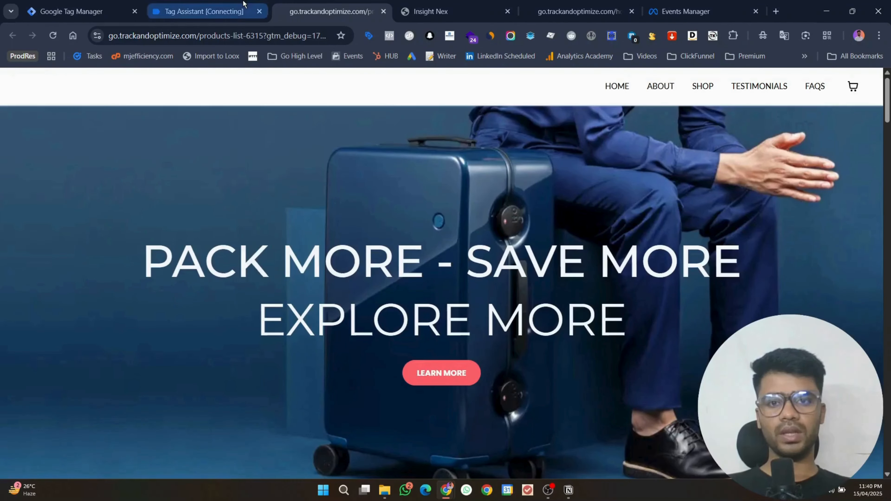
pyautogui.click(243, 4)
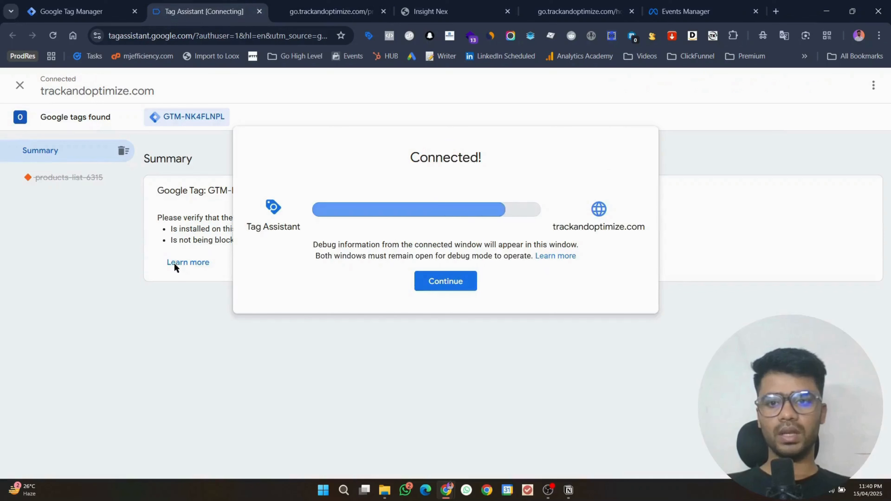
pyautogui.click(446, 282)
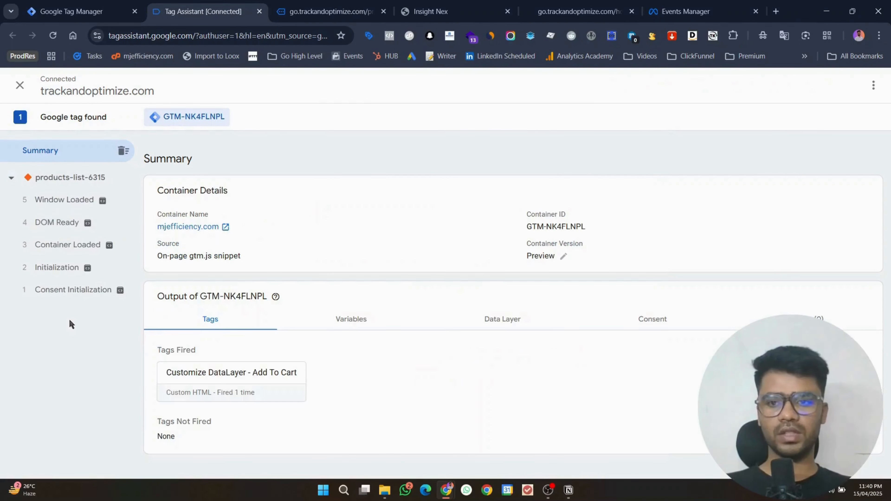
pyautogui.click(330, 11)
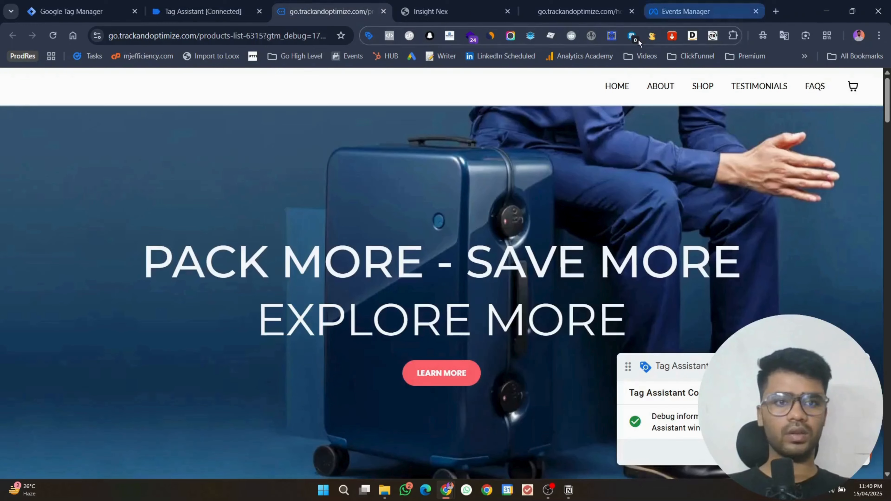
pyautogui.click(369, 35)
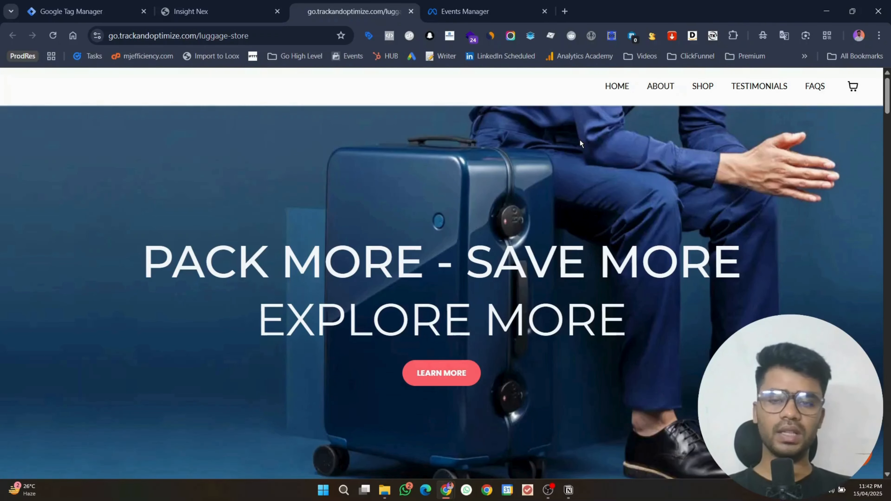
pyautogui.scroll(-5, 580, 139)
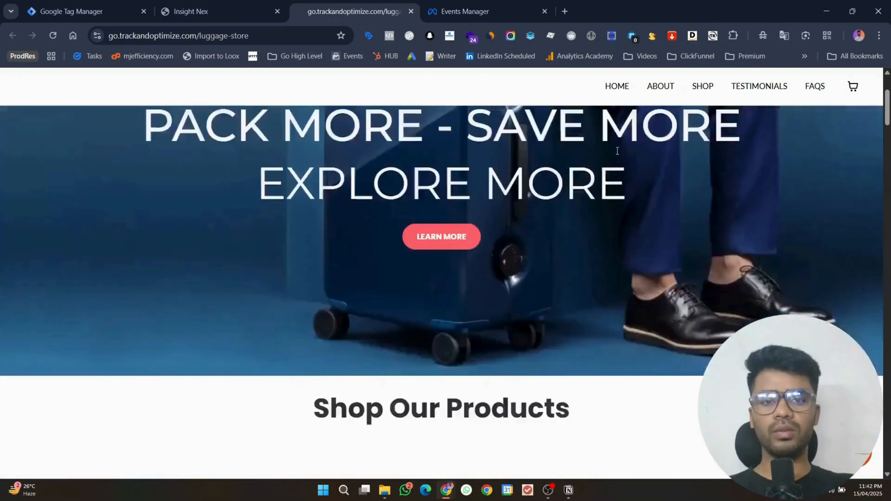
pyautogui.scroll(-2, 616, 154)
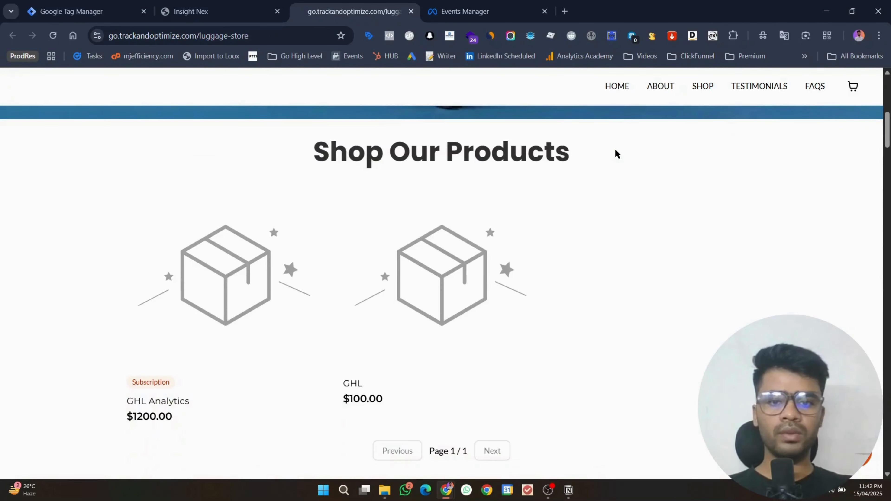
pyautogui.click(81, 11)
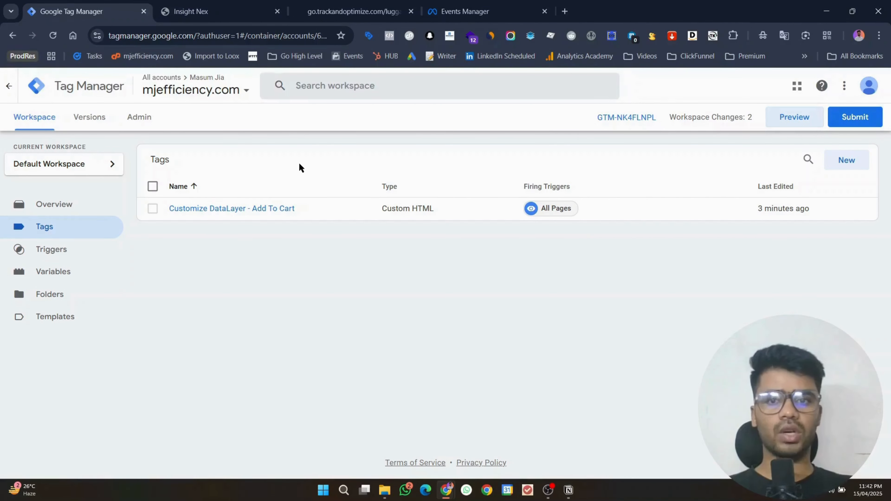
# Step: Start preview and connect Tag Assistant to the products list page
pyautogui.click(780, 119)
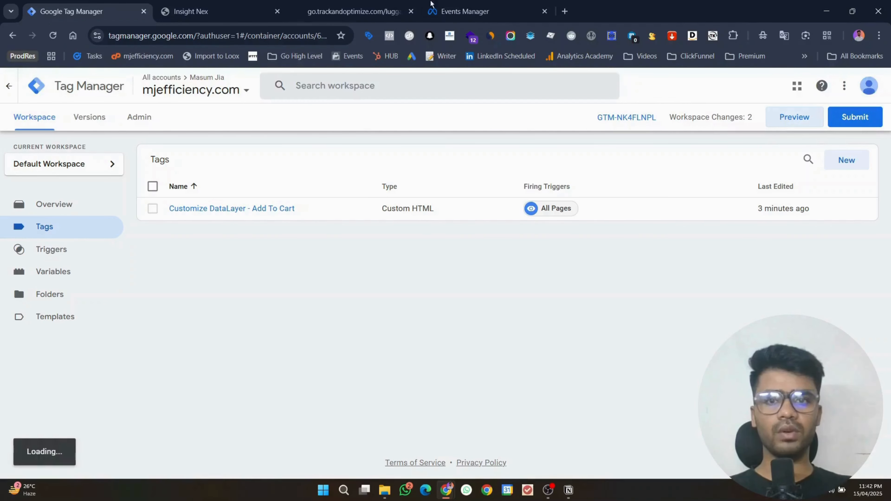
pyautogui.click(351, 11)
pyautogui.click(227, 41)
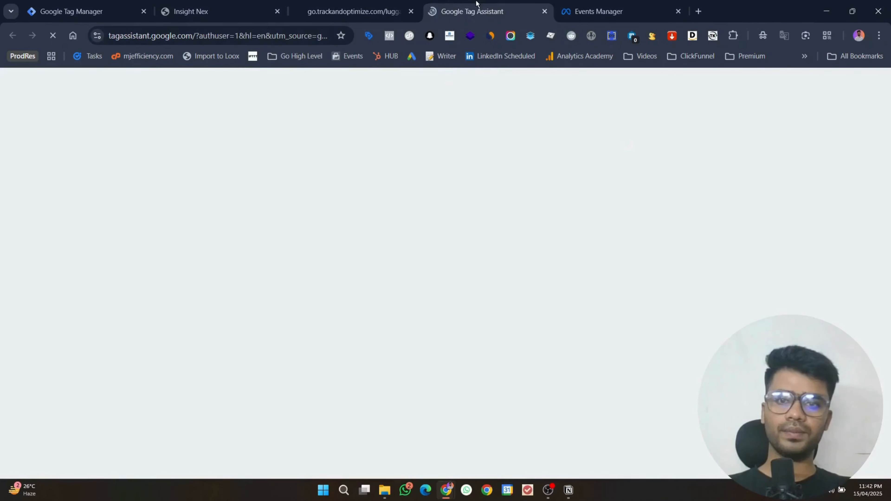
pyautogui.moveTo(476, 3); pyautogui.dragTo(209, 4)
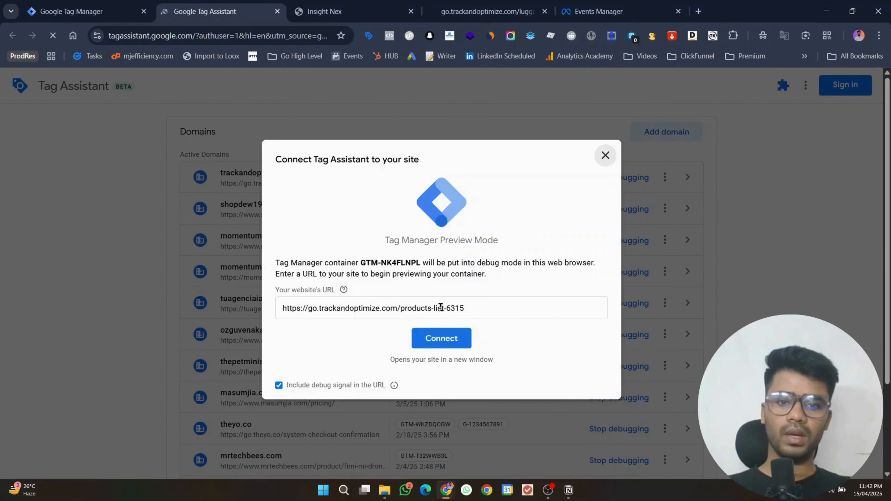
pyautogui.click(437, 338)
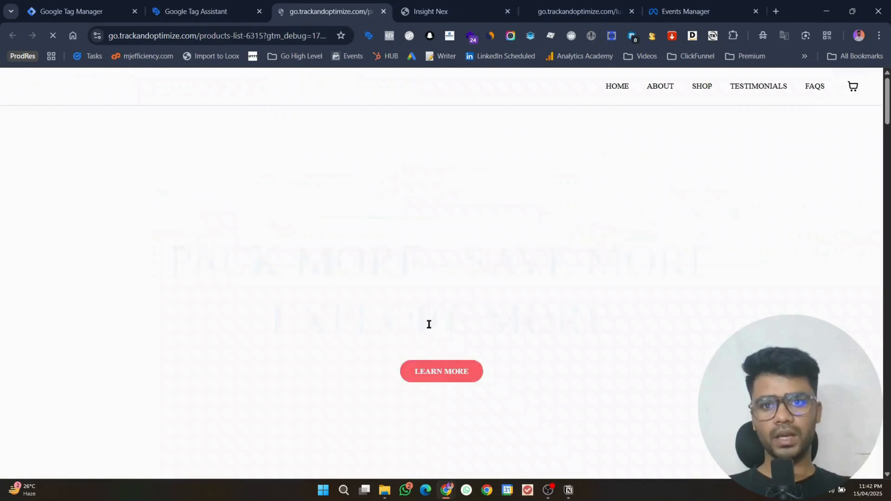
# Step: Add GHL Analytics to the cart and return to the Tag Assistant debug window
pyautogui.scroll(-10, 532, 202)
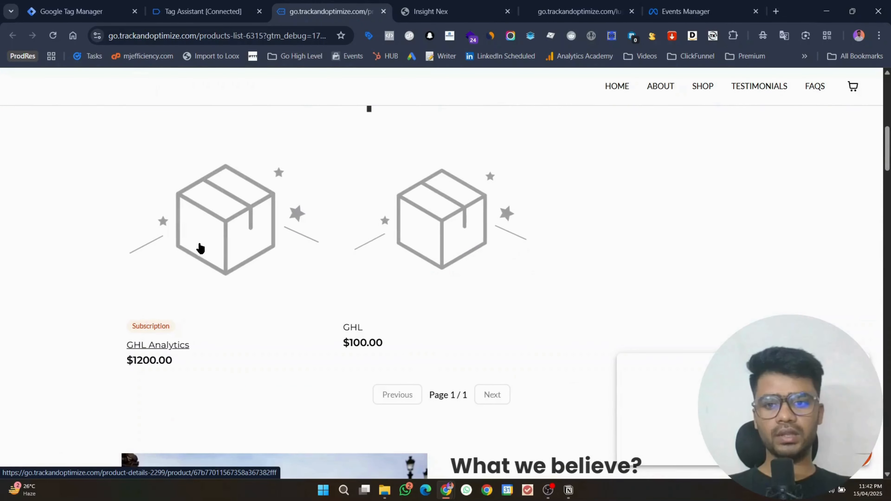
pyautogui.click(201, 249)
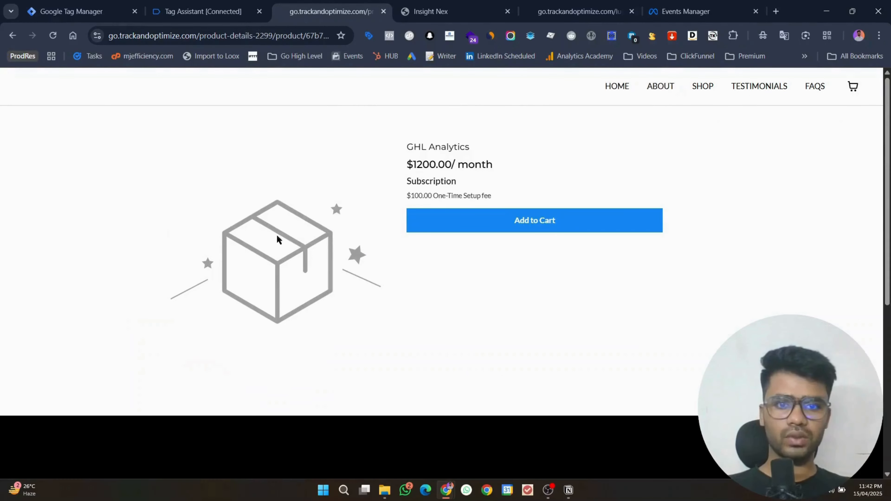
pyautogui.click(504, 221)
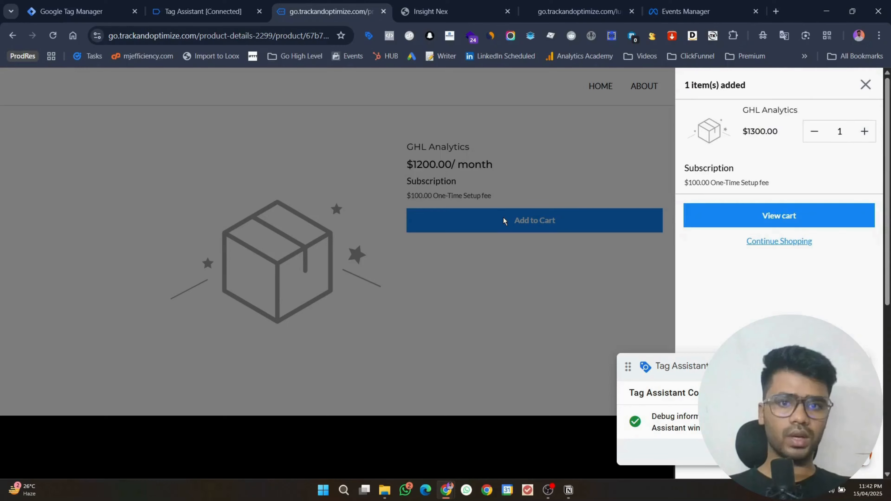
pyautogui.click(181, 4)
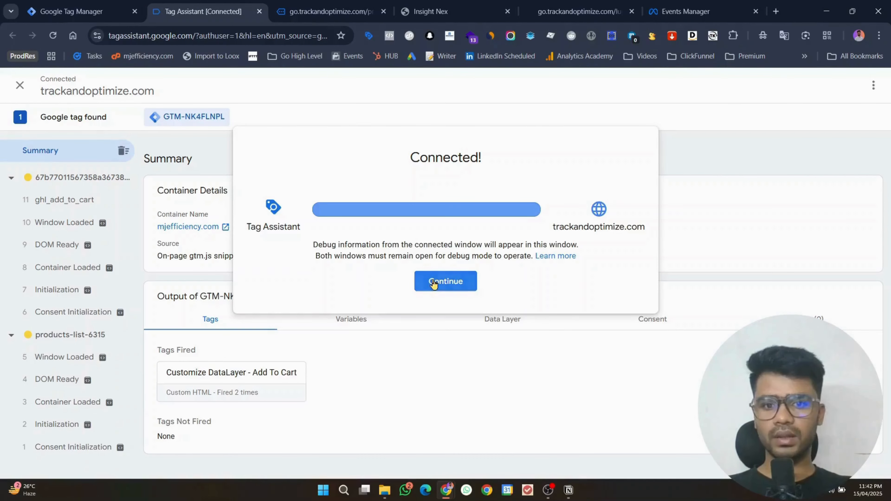
# Step: Open the ghl_add_to_cart event in Tag Assistant and expand its full dataLayer push
pyautogui.click(445, 281)
pyautogui.click(105, 202)
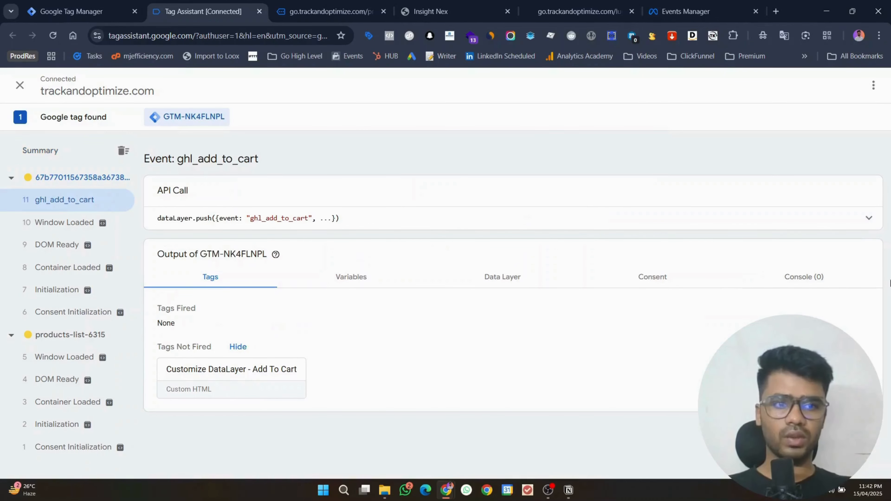
pyautogui.click(869, 219)
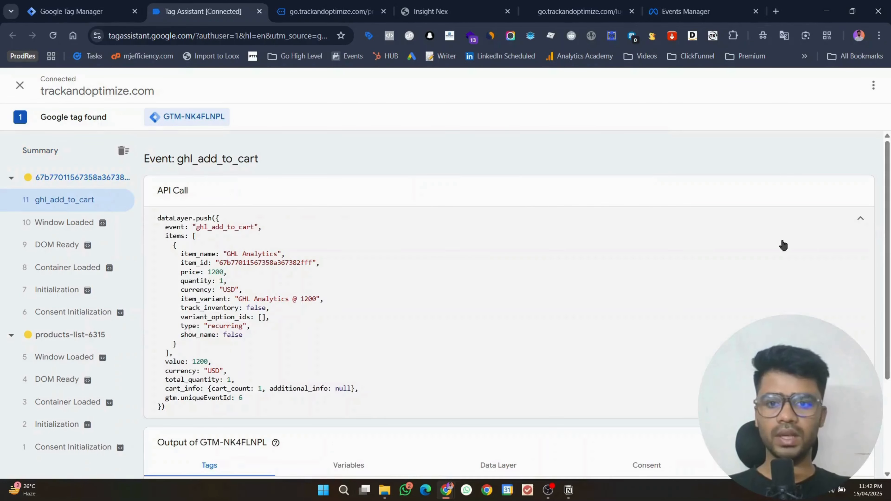
# Step: Review each payload key, from items and price 1200 to currency USD, then collapse it
pyautogui.doubleClick(176, 236)
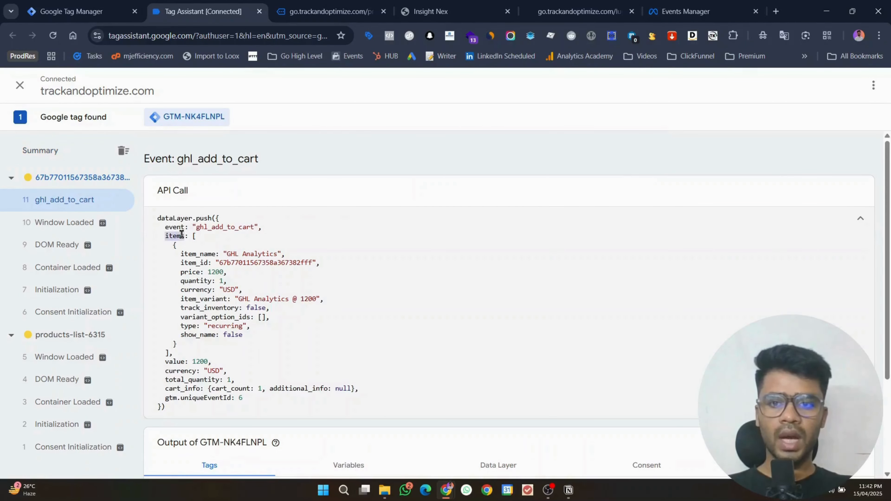
pyautogui.doubleClick(198, 254)
pyautogui.doubleClick(201, 263)
pyautogui.doubleClick(188, 273)
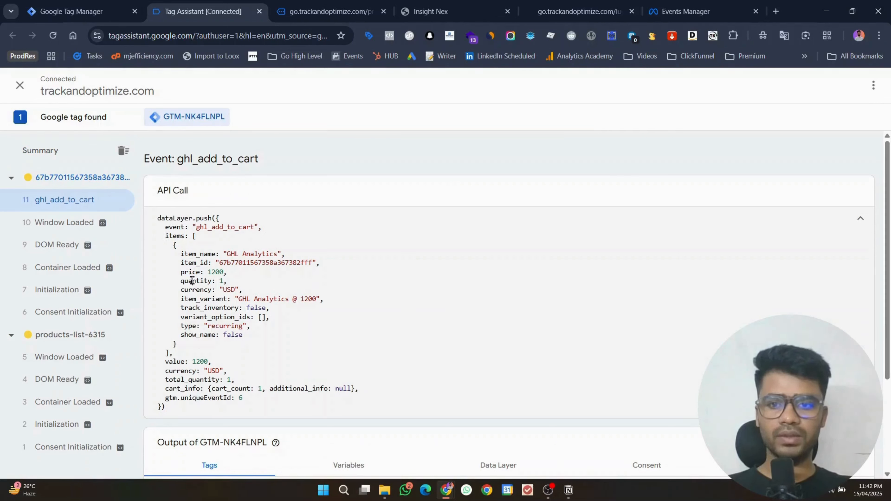
pyautogui.doubleClick(189, 281)
pyautogui.doubleClick(192, 298)
pyautogui.doubleClick(187, 309)
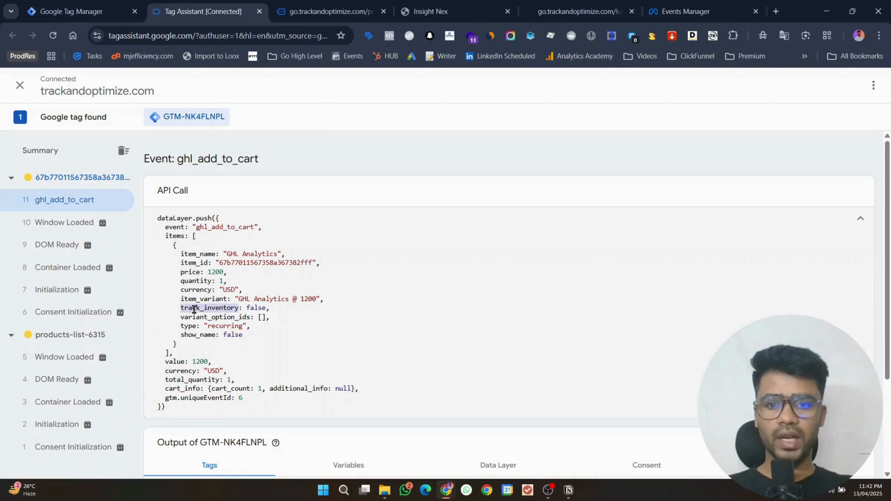
pyautogui.doubleClick(192, 326)
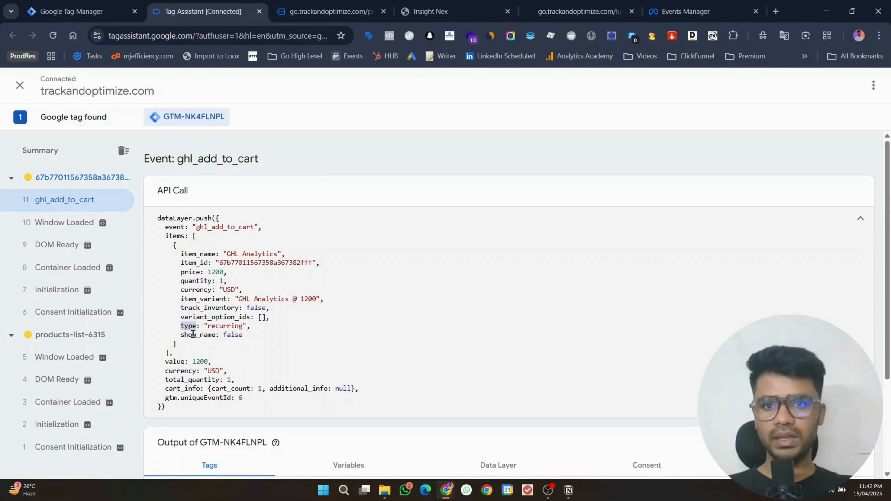
pyautogui.doubleClick(193, 335)
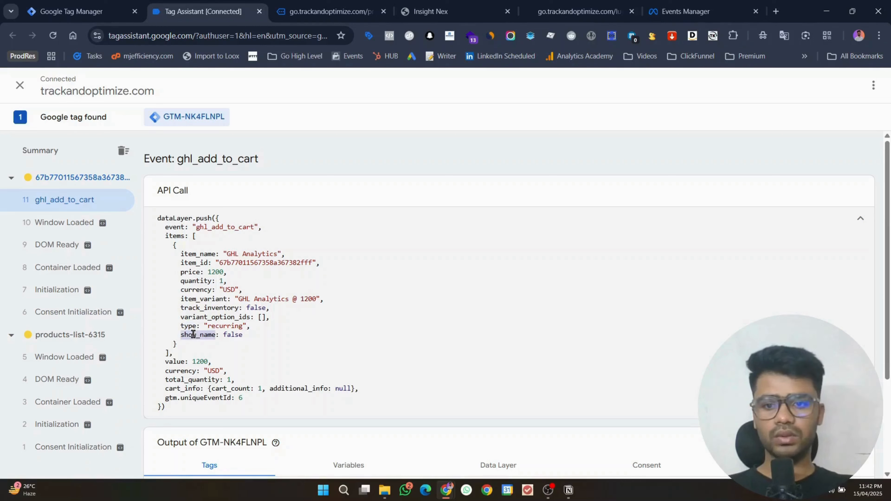
pyautogui.doubleClick(177, 361)
pyautogui.click(176, 371)
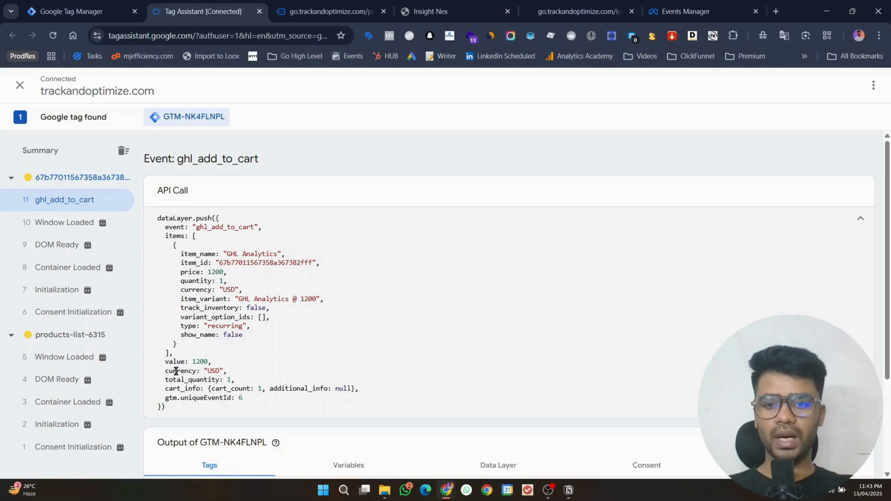
pyautogui.doubleClick(176, 371)
pyautogui.doubleClick(180, 379)
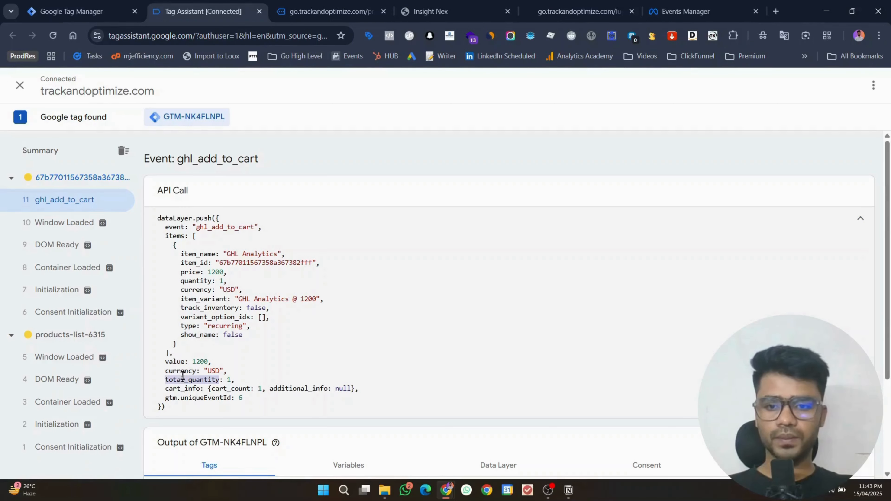
pyautogui.click(831, 228)
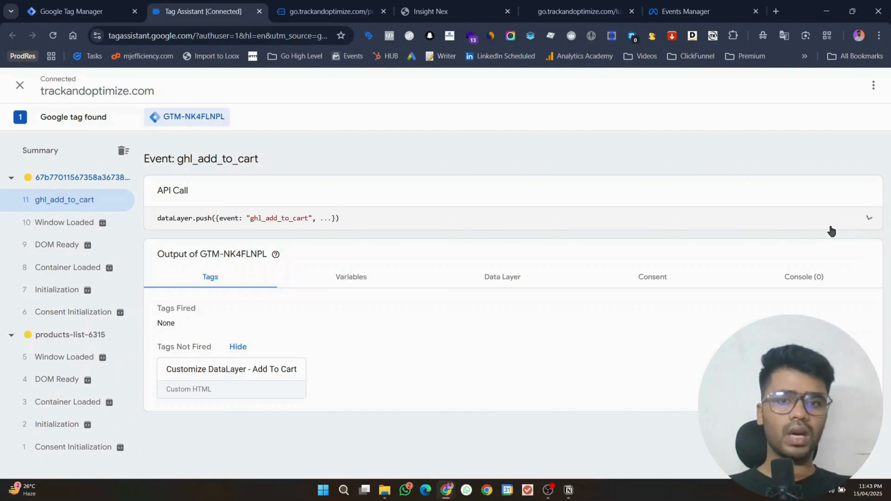
pyautogui.click(102, 8)
# Step: Create a new tag of type Facebook Pixel
pyautogui.click(859, 167)
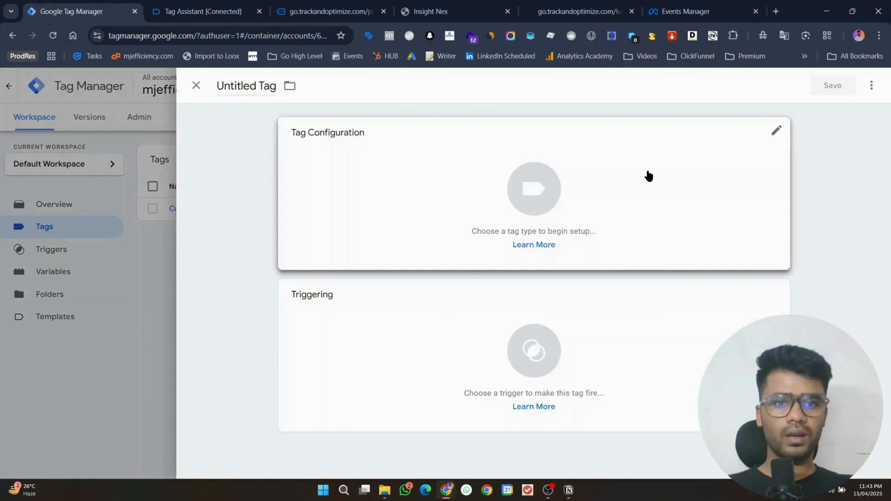
pyautogui.click(646, 175)
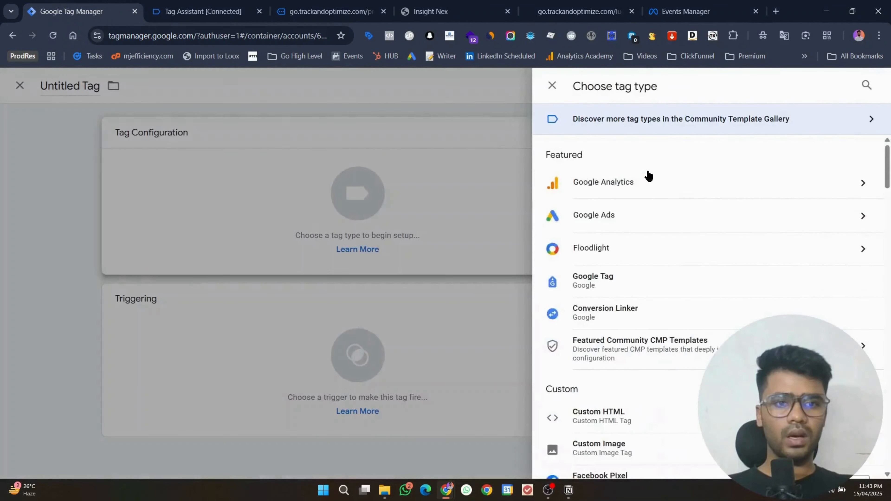
pyautogui.scroll(-3, 677, 288)
pyautogui.click(631, 369)
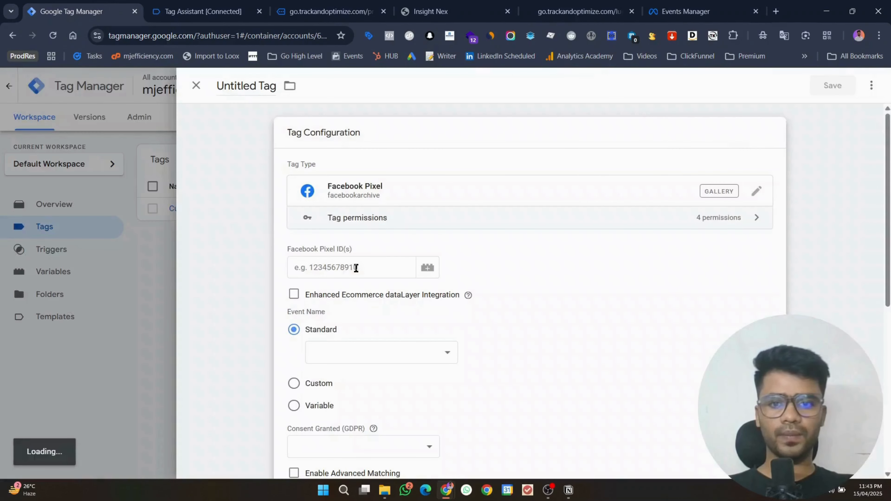
# Step: Copy the GHL 2025 dataset ID from Meta Events Manager into the Facebook Pixel ID field
pyautogui.click(653, 10)
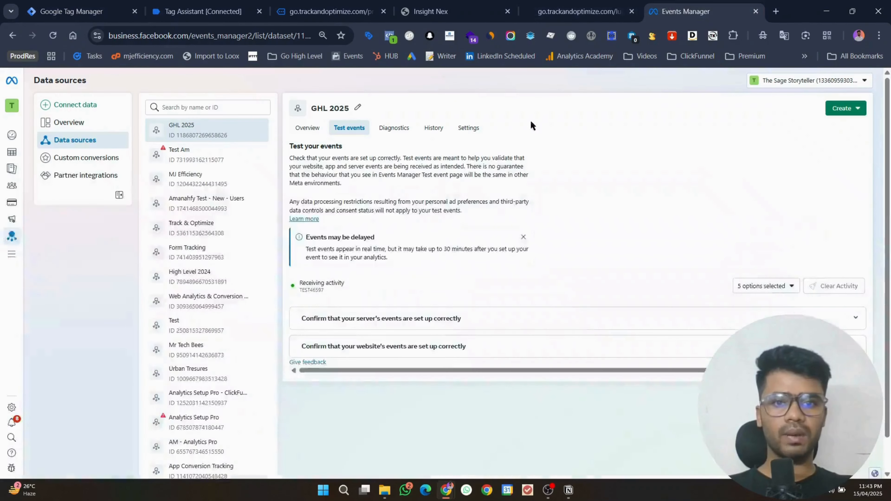
pyautogui.click(471, 130)
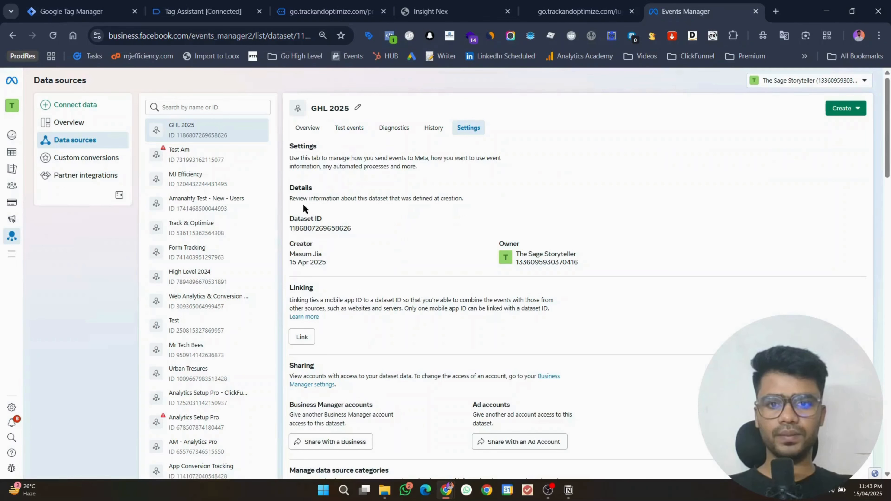
pyautogui.click(79, 5)
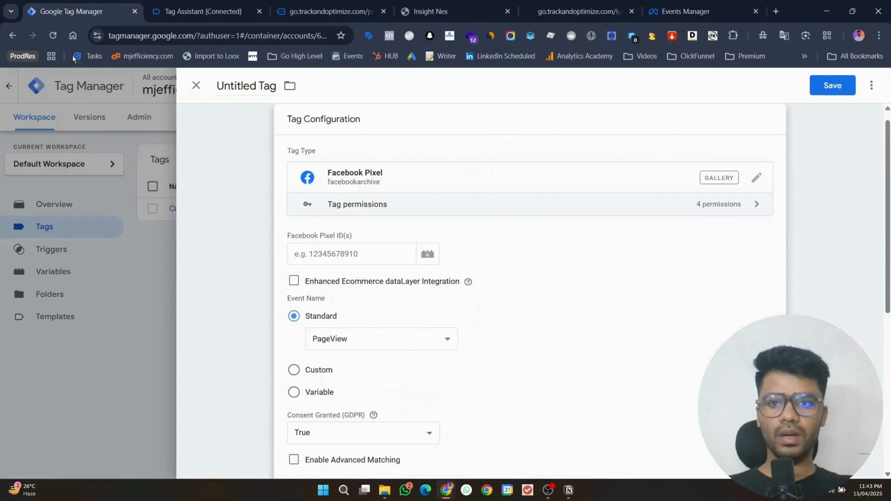
pyautogui.click(304, 253)
pyautogui.hotkey('ctrl', 'v')
# Step: Set the tag's standard event to AddToCart
pyautogui.click(331, 337)
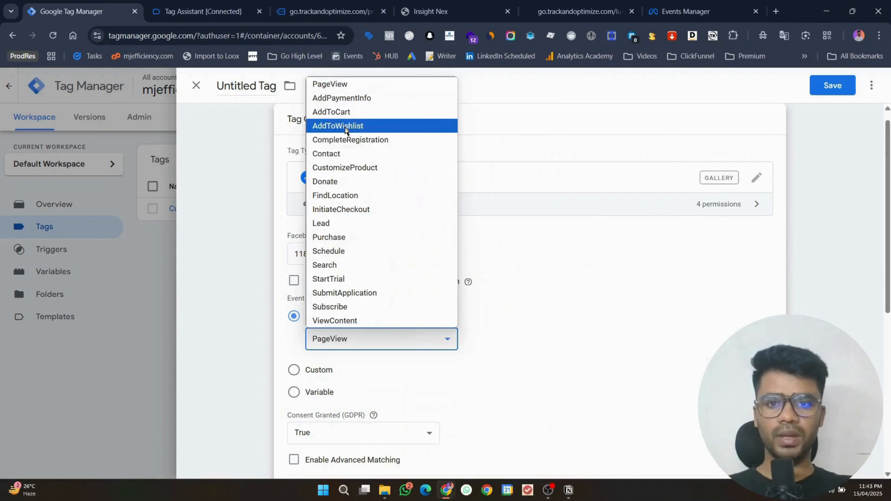
pyautogui.click(344, 112)
pyautogui.scroll(-6, 558, 305)
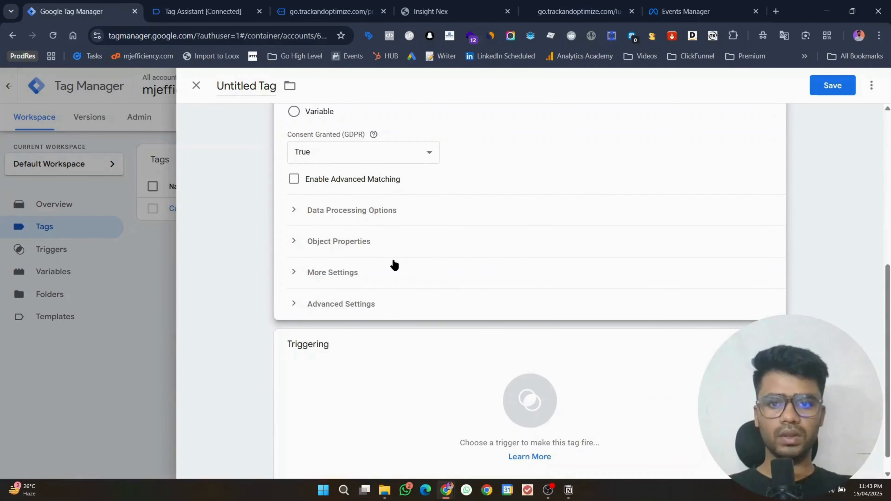
pyautogui.scroll(-1, 389, 302)
# Step: Start a new Custom Event trigger for the tag
pyautogui.click(381, 340)
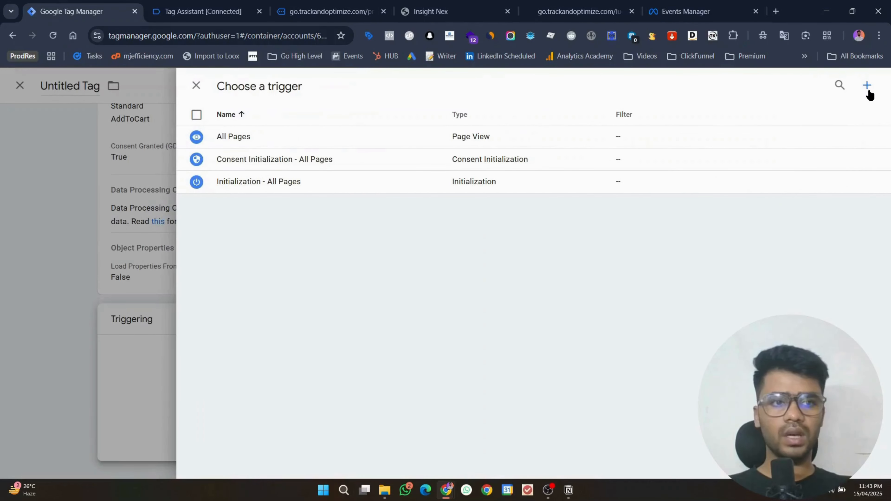
pyautogui.click(867, 90)
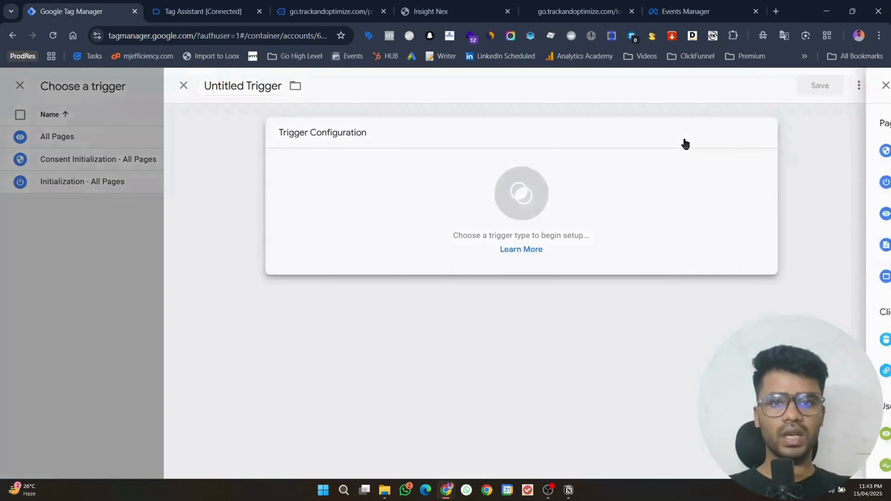
pyautogui.click(684, 143)
pyautogui.scroll(-6, 734, 211)
pyautogui.click(640, 343)
# Step: Name the trigger and its event ghl_add_to_cart, copied from Tag Assistant, and save it
pyautogui.hotkey('ctrl', 'Tab')
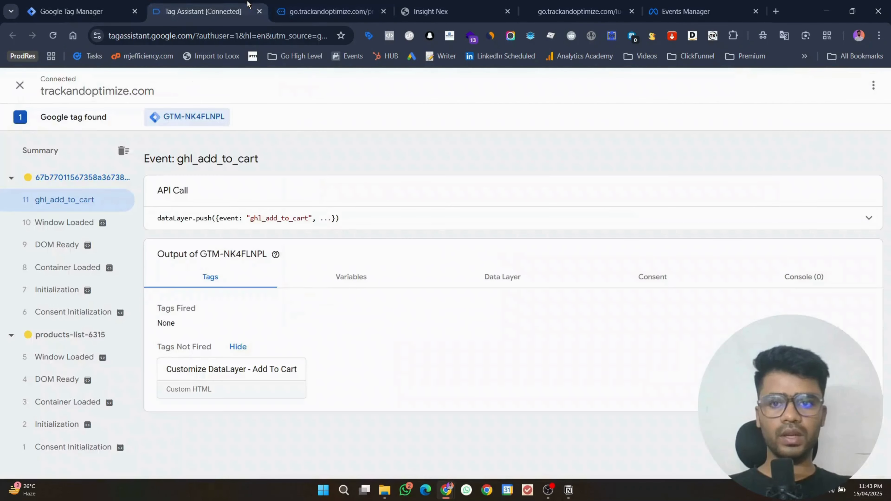
pyautogui.doubleClick(264, 218)
pyautogui.hotkey('ctrl', 'c')
pyautogui.hotkey('ctrl', 'shift', 'Tab')
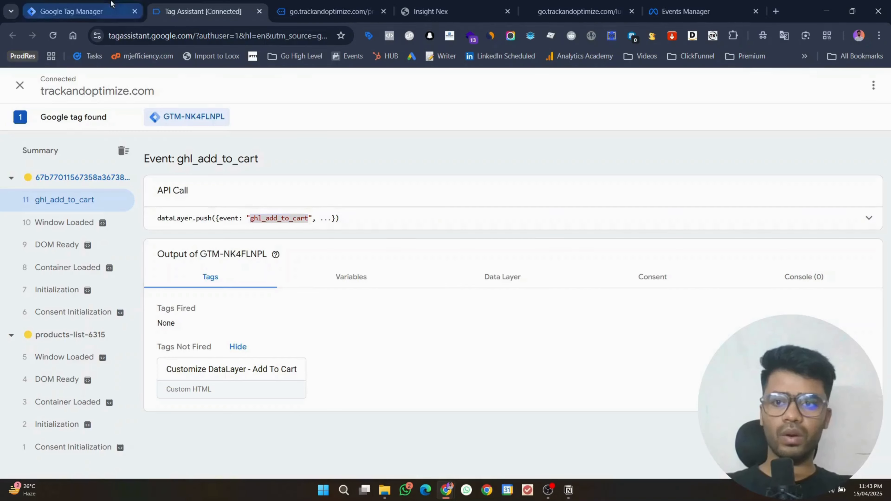
pyautogui.click(357, 243)
pyautogui.hotkey('ctrl', 'v')
pyautogui.click(259, 88)
pyautogui.hotkey('ctrl', 'v')
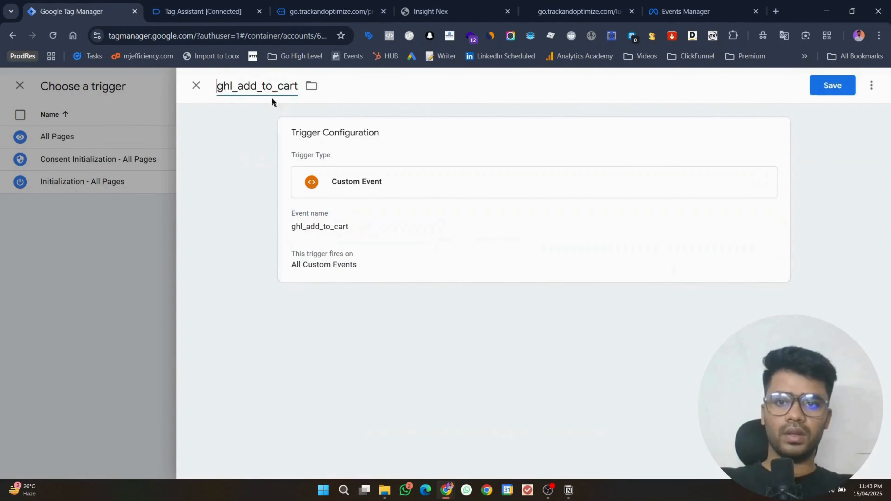
pyautogui.click(823, 92)
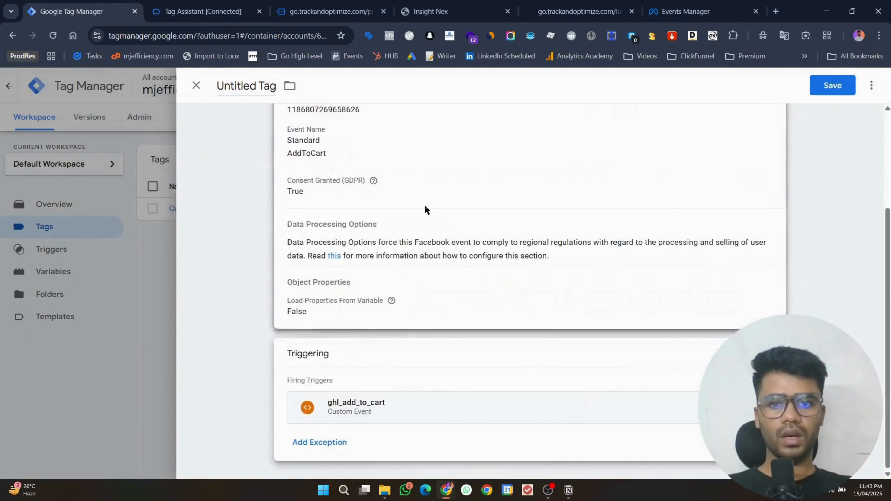
# Step: Reopen the tag configuration and expand Object Properties
pyautogui.click(424, 205)
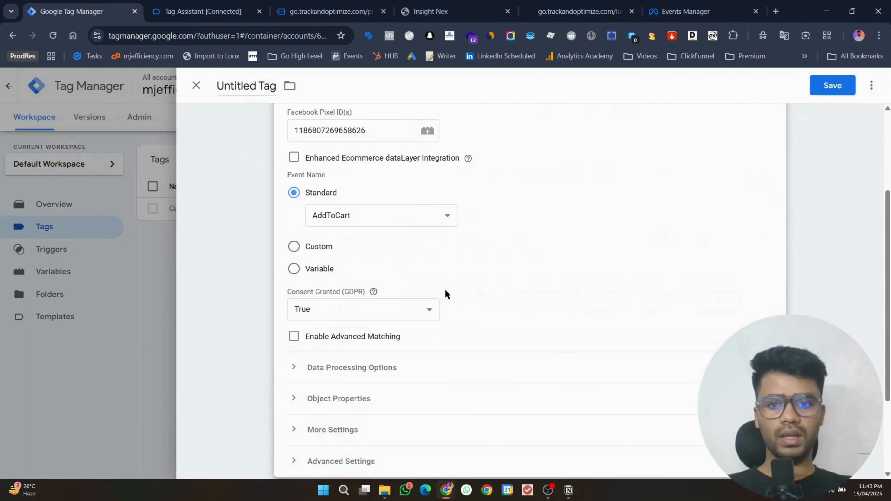
pyautogui.scroll(-3, 366, 317)
pyautogui.click(346, 290)
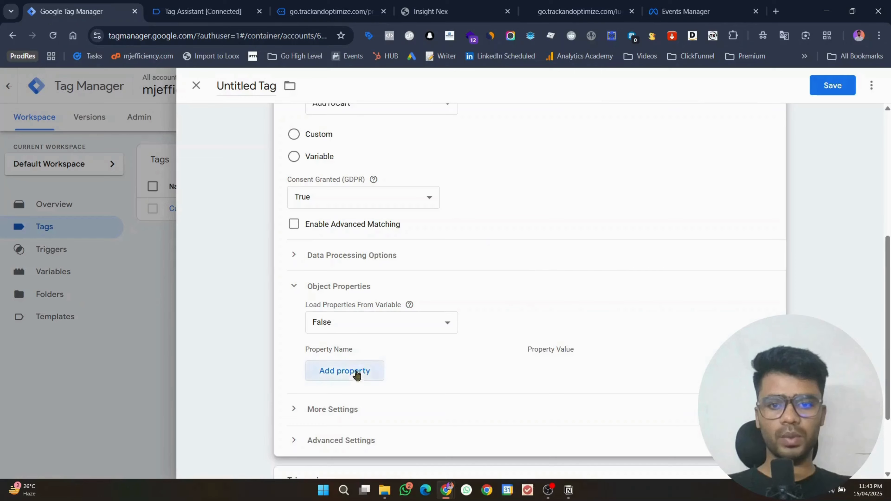
# Step: Add five empty object property rows to the tag
pyautogui.click(353, 372)
pyautogui.scroll(-3, 351, 316)
pyautogui.click(342, 280)
pyautogui.click(345, 302)
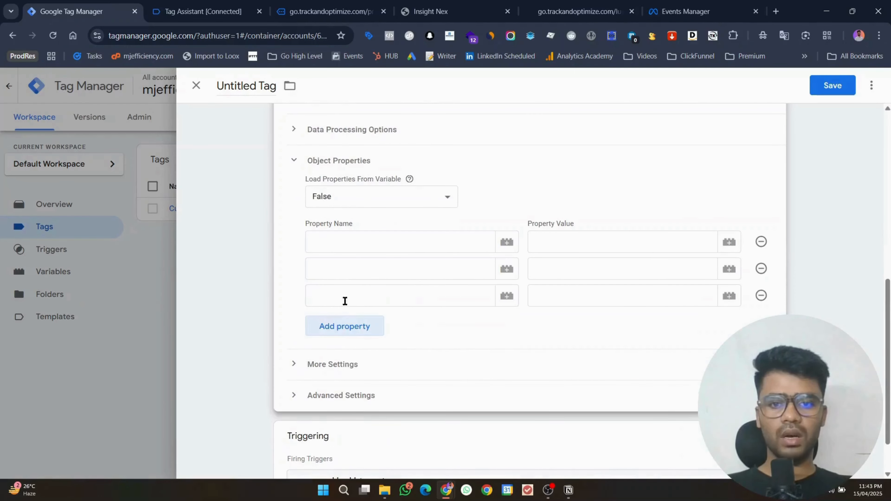
pyautogui.click(346, 326)
pyautogui.click(346, 352)
# Step: Paste content_type from the Pixel Events notes as the first property name
pyautogui.click(349, 245)
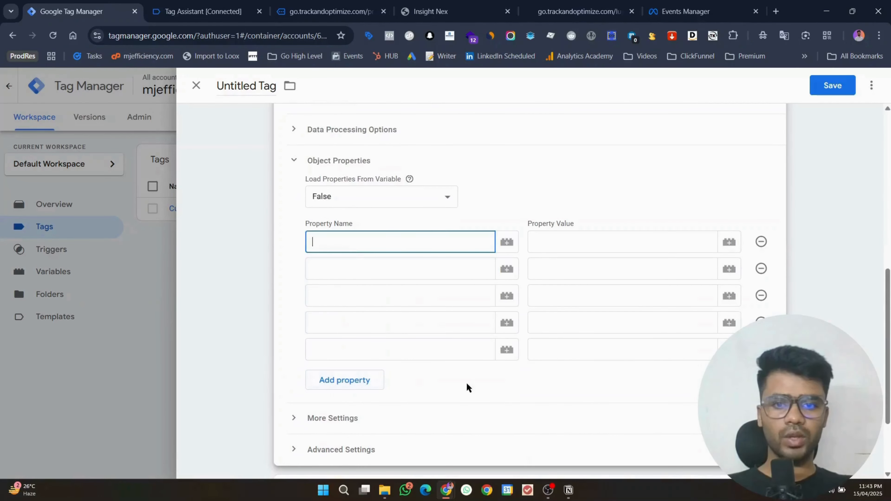
pyautogui.click(568, 491)
pyautogui.scroll(7, 388, 253)
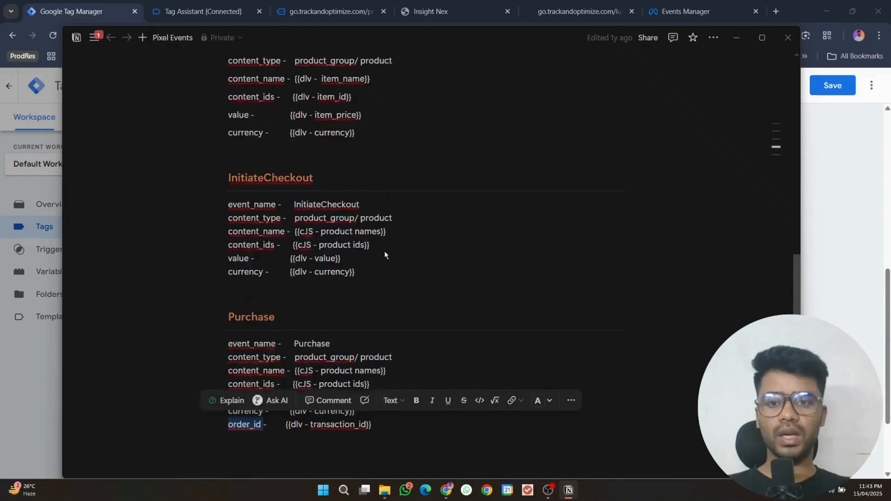
pyautogui.scroll(2, 386, 253)
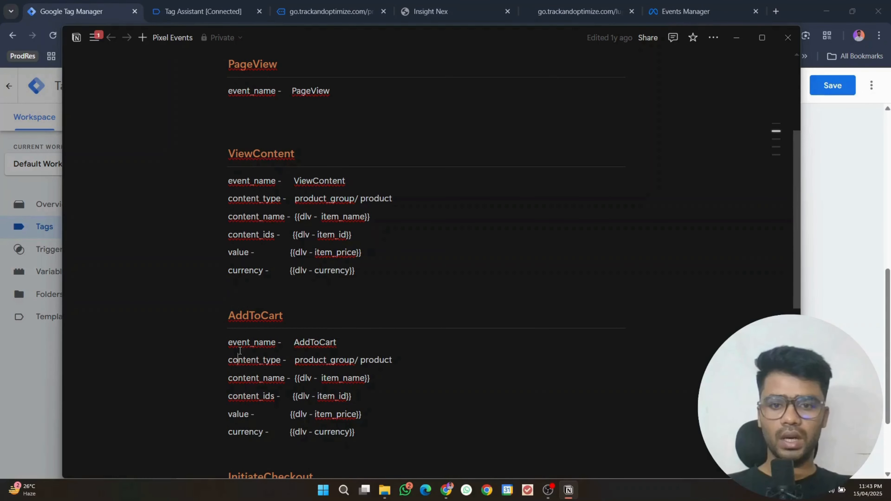
pyautogui.doubleClick(238, 359)
pyautogui.hotkey('ctrl', 'c')
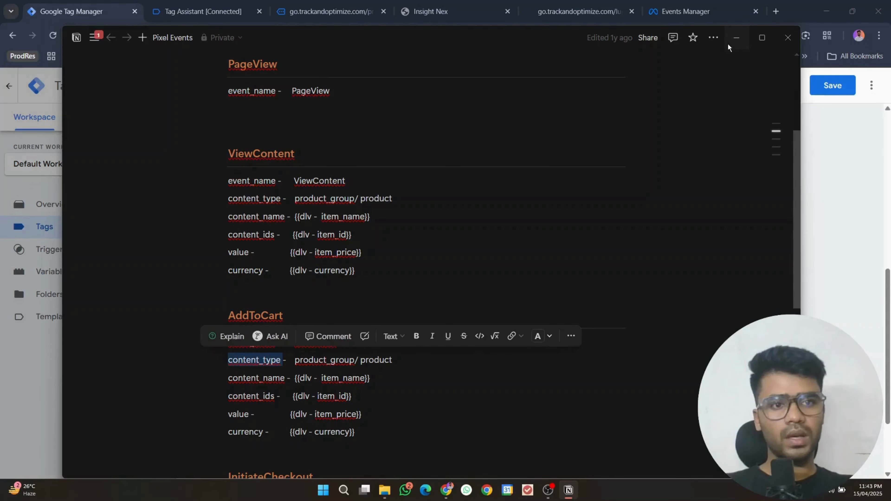
pyautogui.click(729, 40)
pyautogui.click(456, 243)
pyautogui.hotkey('ctrl', 'v')
# Step: Fill the second and third property names with content_name and content_ids from the notes
pyautogui.click(439, 261)
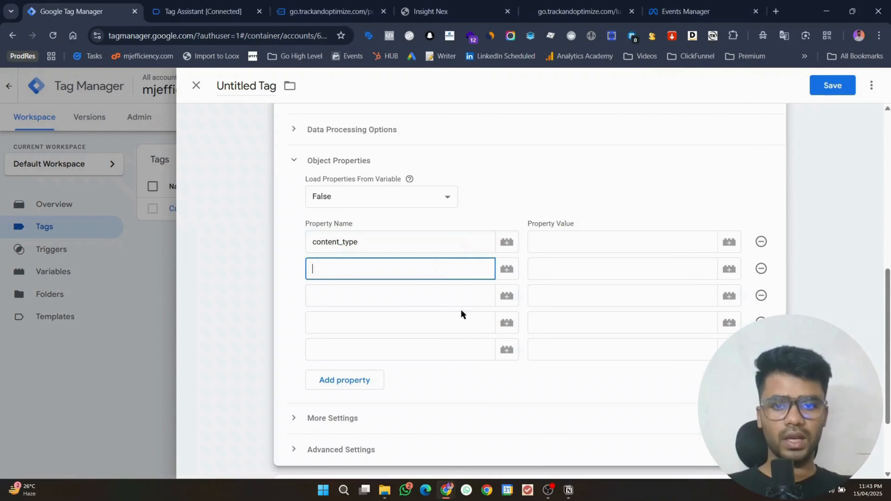
pyautogui.hotkey('alt', 'Tab')
pyautogui.doubleClick(254, 378)
pyautogui.hotkey('ctrl', 'c')
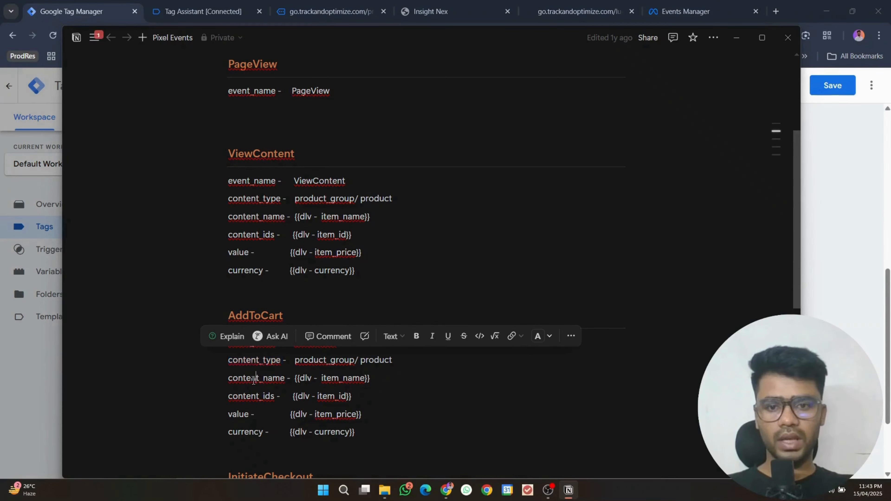
pyautogui.click(729, 36)
pyautogui.hotkey('ctrl', 'v')
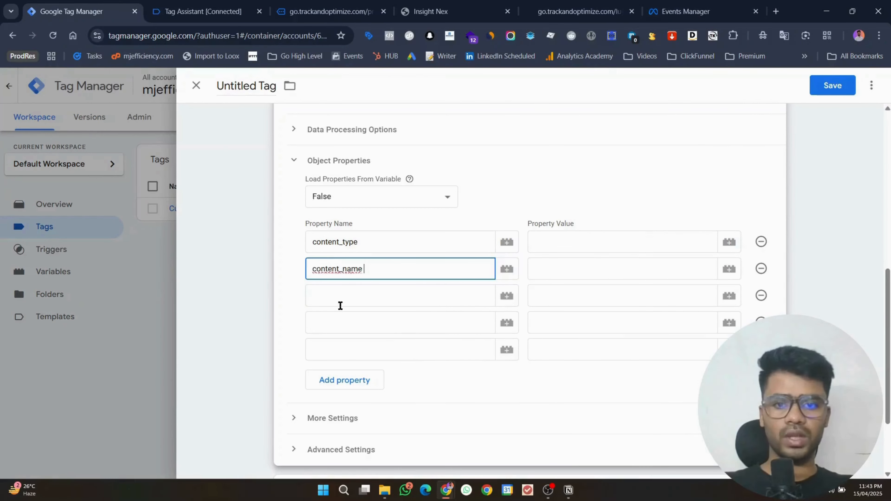
pyautogui.click(340, 300)
pyautogui.hotkey('alt', 'Tab')
pyautogui.scroll(-3, 300, 286)
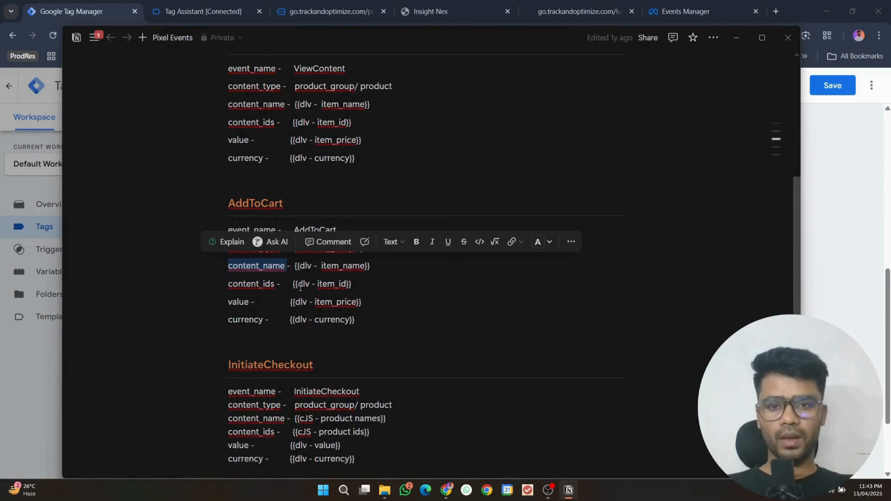
pyautogui.doubleClick(261, 283)
pyautogui.hotkey('ctrl', 'c')
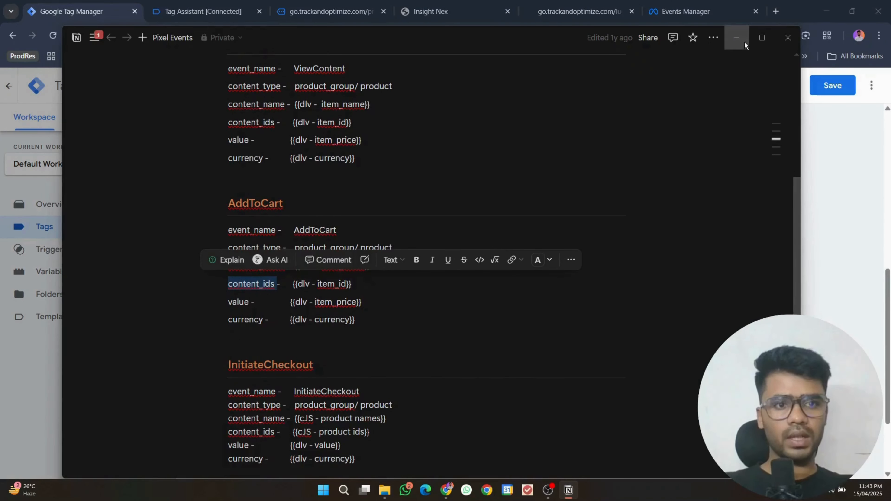
pyautogui.click(744, 42)
pyautogui.hotkey('ctrl', 'v')
# Step: Fill the fourth and fifth property names with value and currency from the notes
pyautogui.click(366, 328)
pyautogui.click(574, 490)
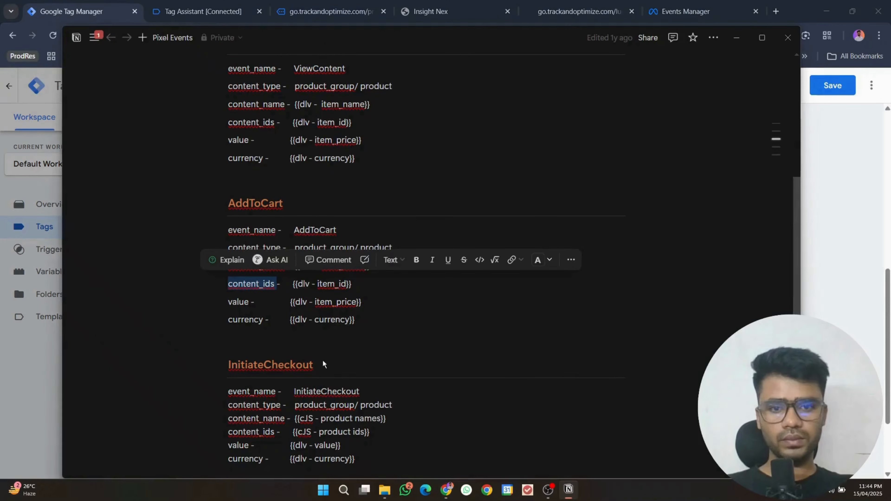
pyautogui.doubleClick(245, 305)
pyautogui.hotkey('ctrl', 'c')
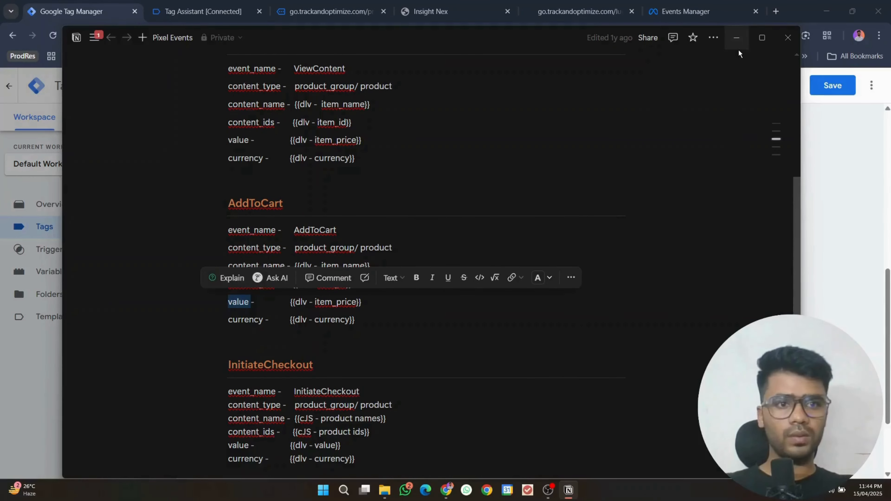
pyautogui.click(738, 49)
pyautogui.hotkey('ctrl', 'v')
pyautogui.click(394, 348)
pyautogui.click(568, 483)
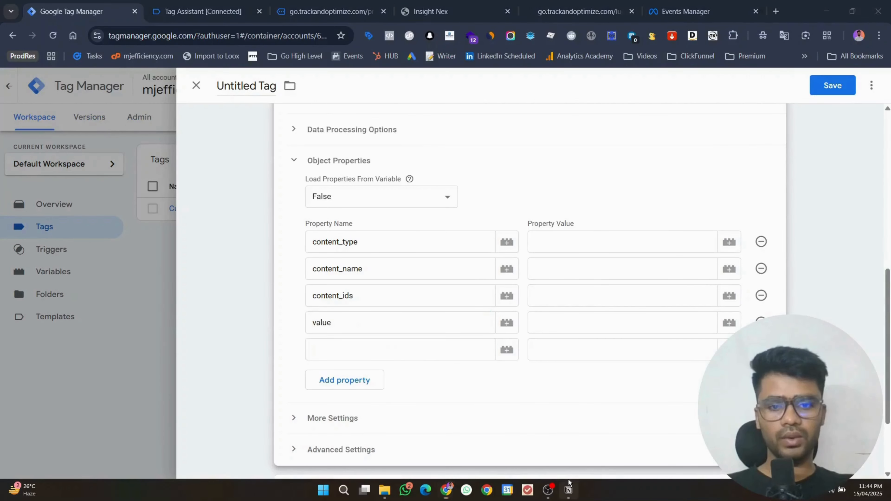
pyautogui.doubleClick(241, 320)
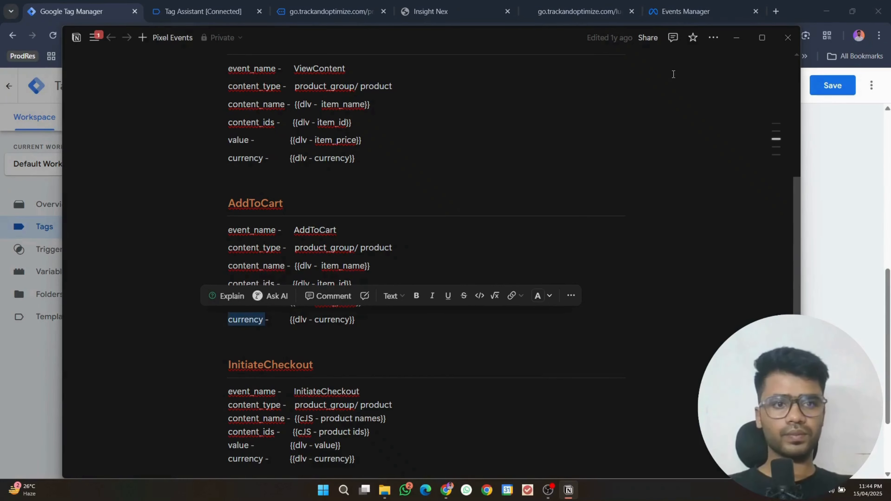
pyautogui.click(744, 38)
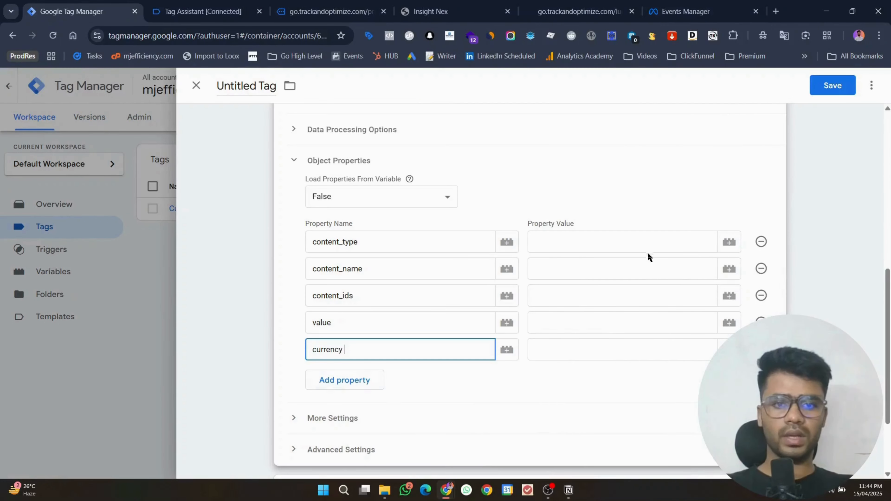
pyautogui.click(615, 233)
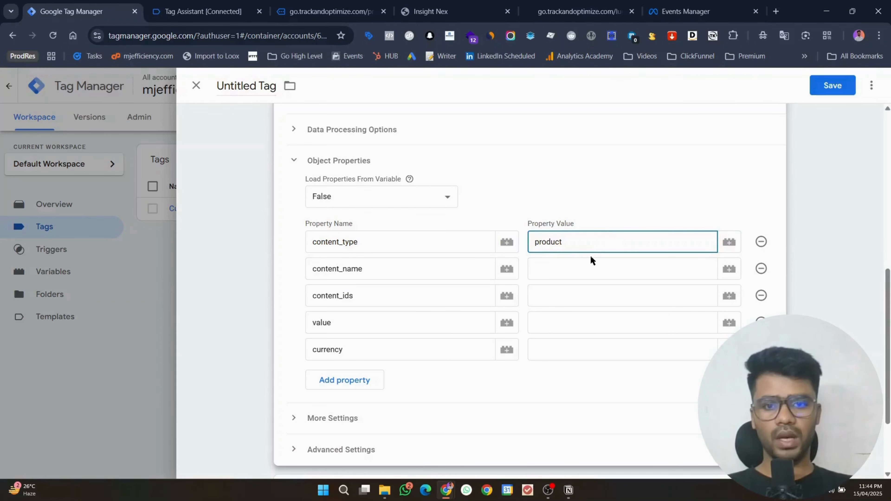
# Step: Start a new Data Layer Variable for the content_name property value
pyautogui.click(581, 271)
pyautogui.click(731, 277)
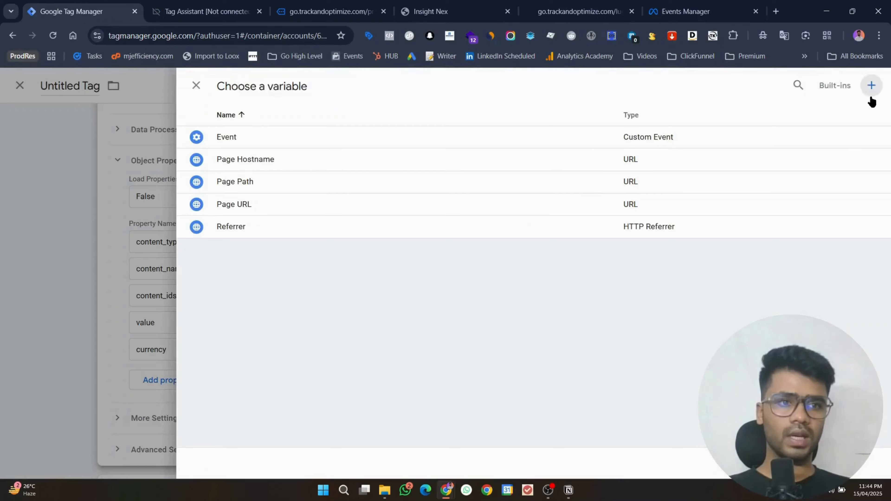
pyautogui.click(871, 98)
pyautogui.click(615, 165)
pyautogui.scroll(-5, 647, 243)
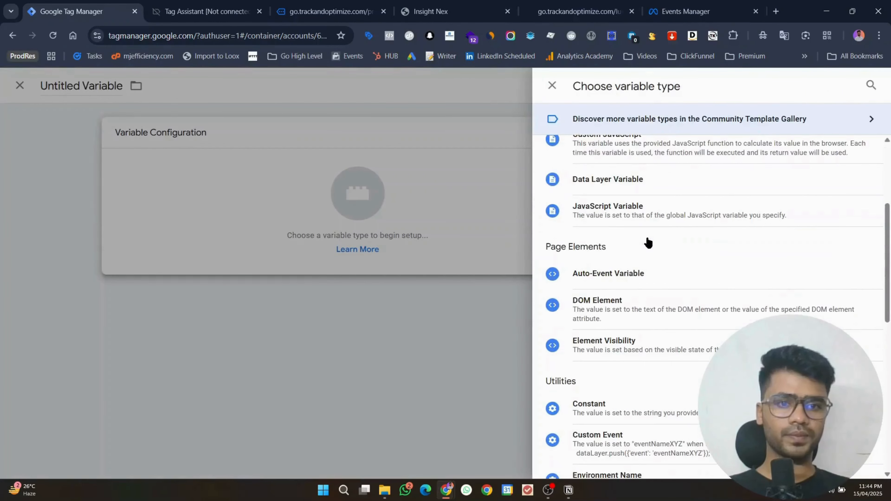
pyautogui.click(673, 192)
# Step: Compare the ghl_add_to_cart data layer push in Tag Assistant against the new variable's settings
pyautogui.click(200, 11)
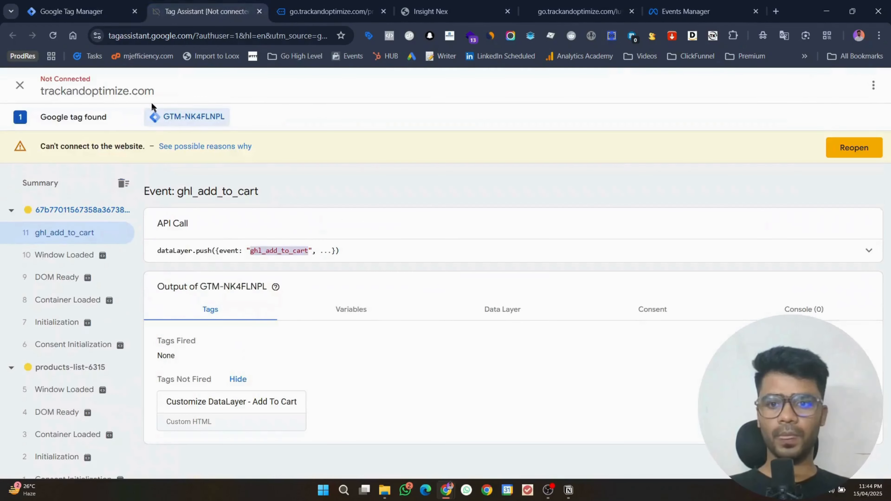
pyautogui.click(866, 247)
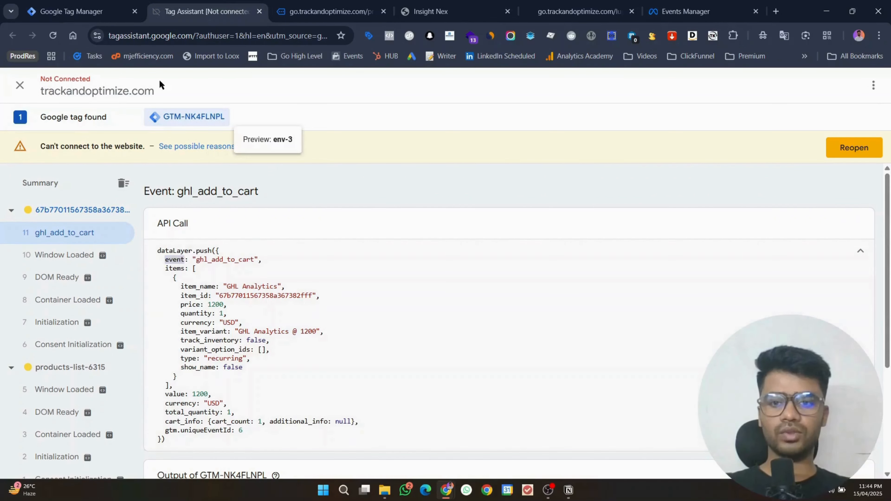
pyautogui.click(106, 6)
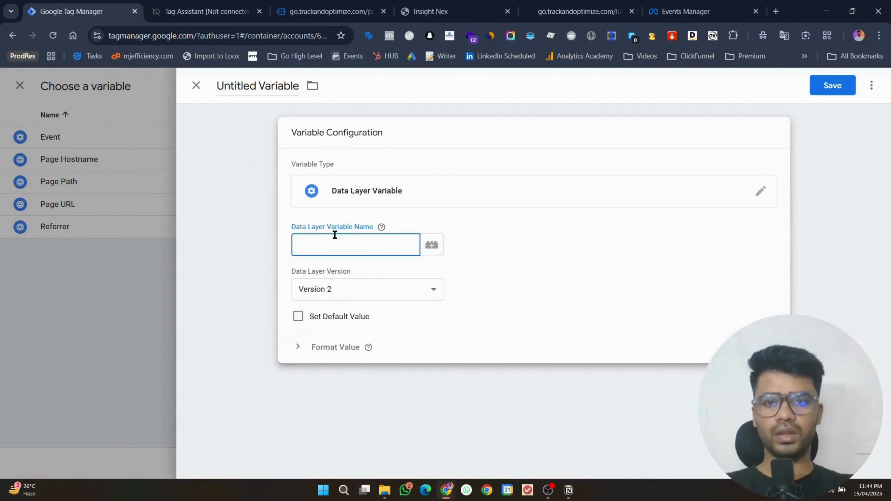
pyautogui.click(228, 5)
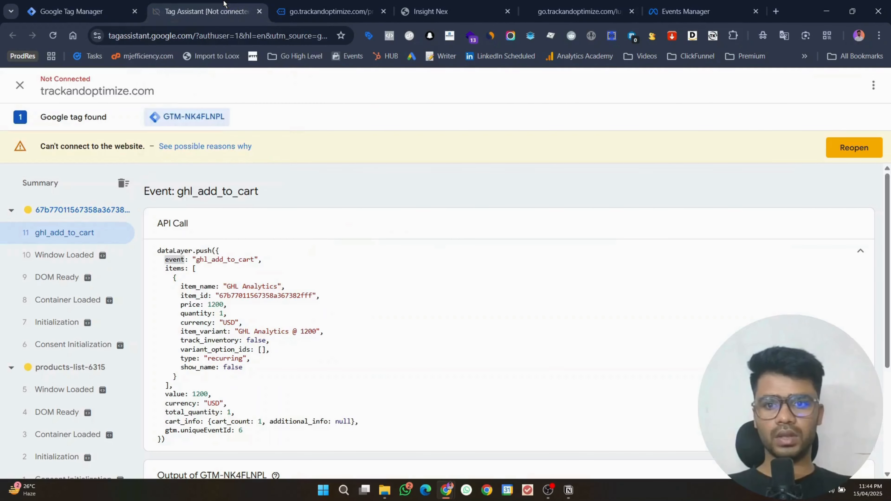
pyautogui.click(81, 11)
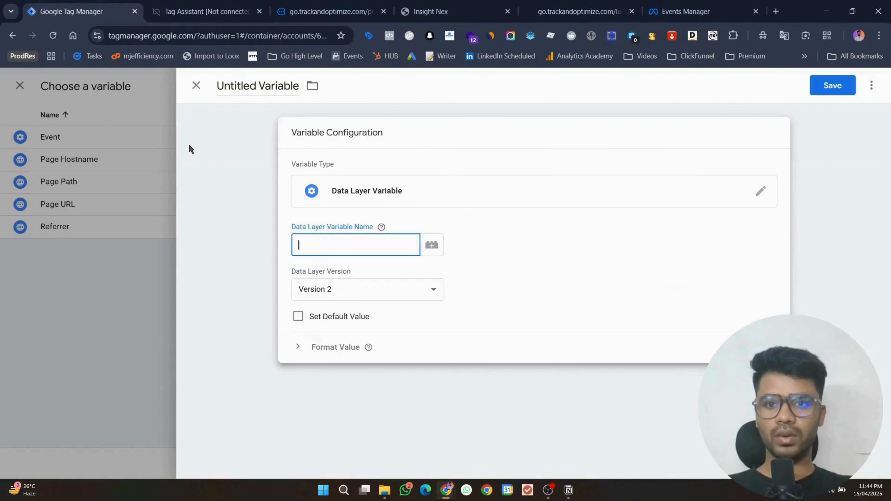
pyautogui.click(209, 12)
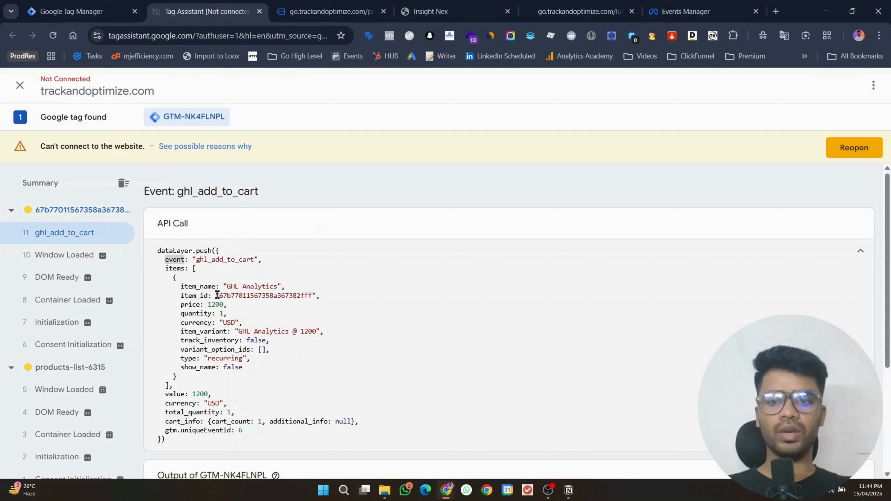
pyautogui.click(86, 4)
# Step: Discard the unfinished variable and return to the AddToCart tag
pyautogui.click(195, 87)
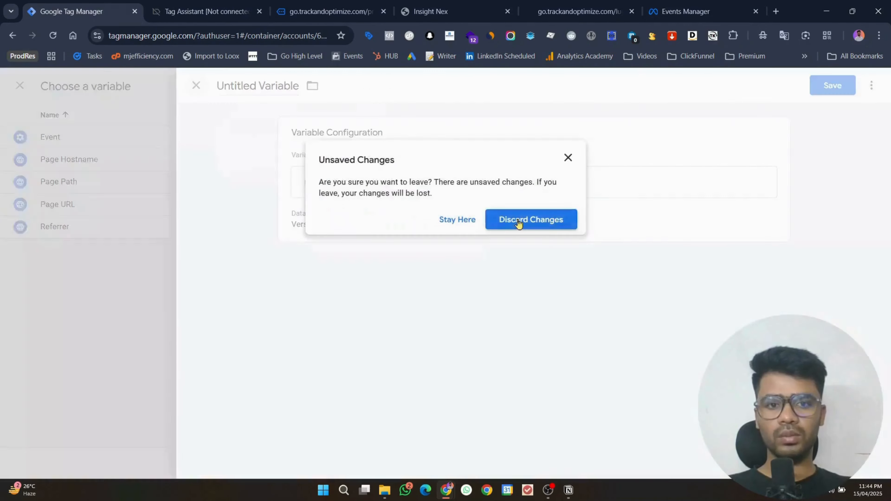
pyautogui.click(521, 221)
pyautogui.click(196, 86)
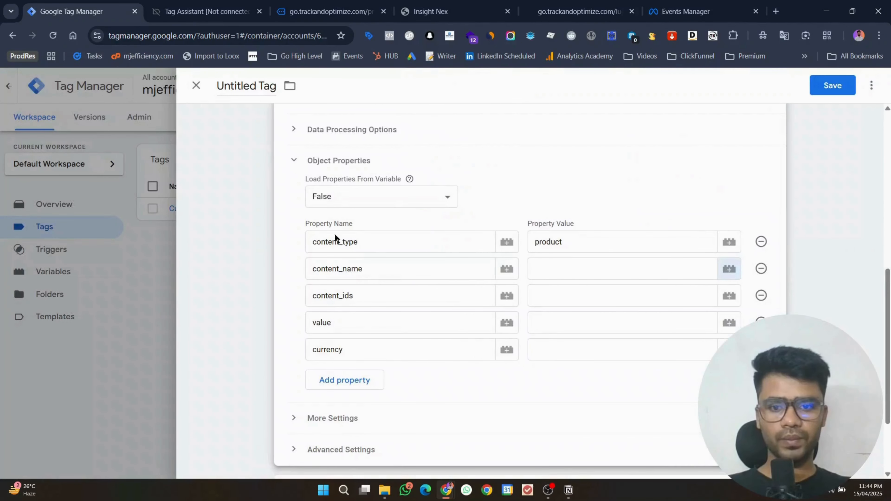
# Step: Expand the tag's Additional Settings and briefly check the data processing options
pyautogui.click(349, 429)
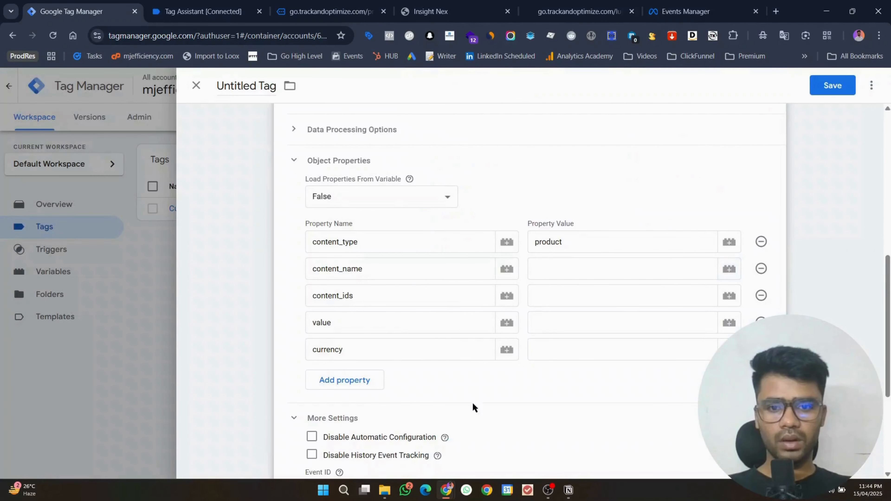
pyautogui.click(333, 139)
pyautogui.click(333, 139)
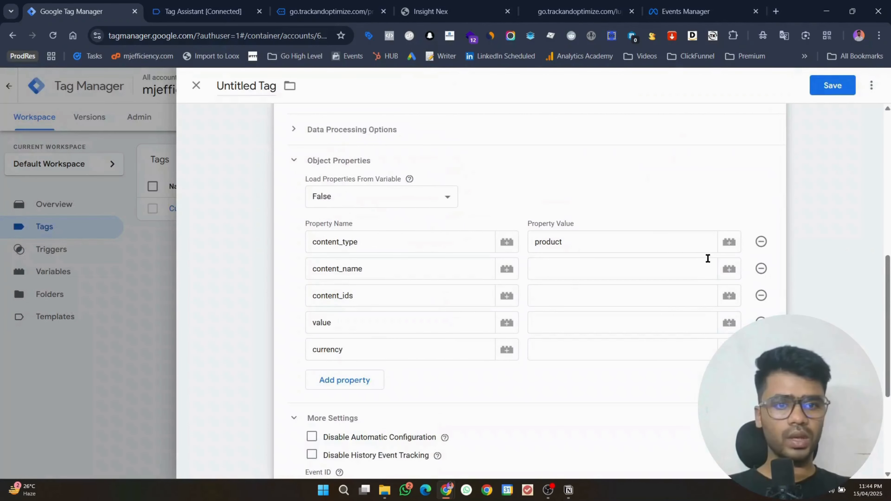
# Step: Create a new Data Layer Variable from content_name's variable picker
pyautogui.click(733, 276)
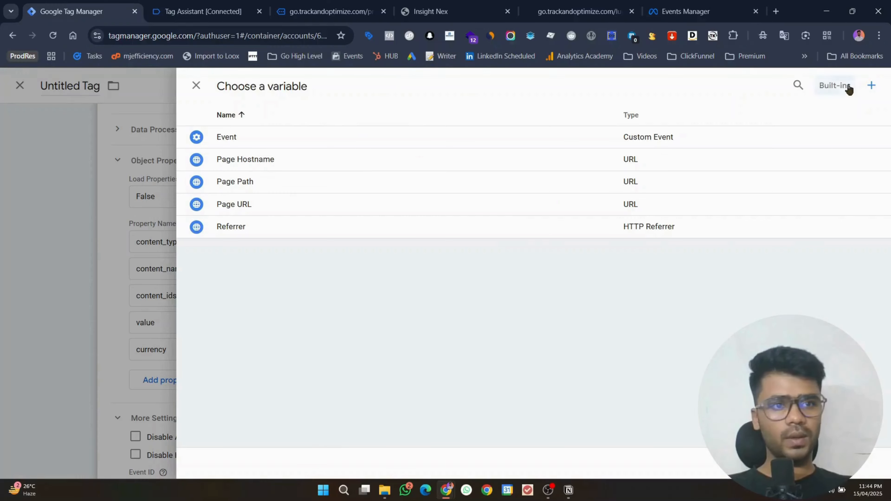
pyautogui.click(868, 85)
pyautogui.click(502, 147)
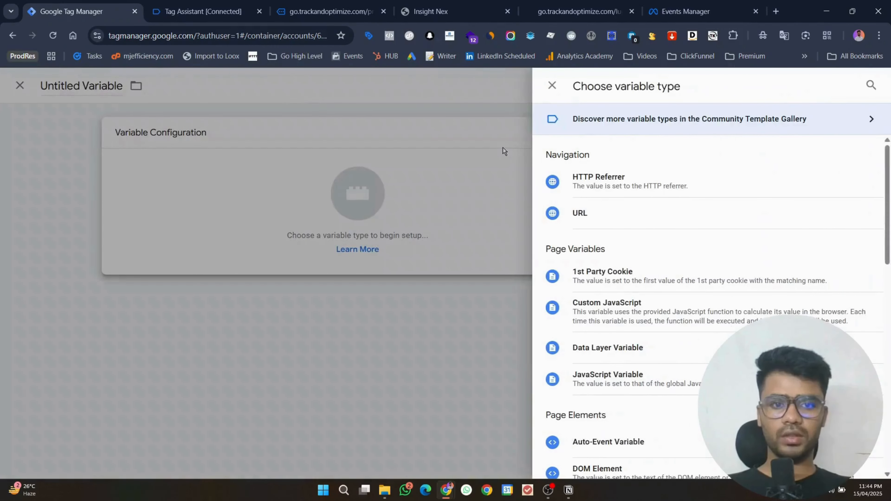
pyautogui.click(651, 364)
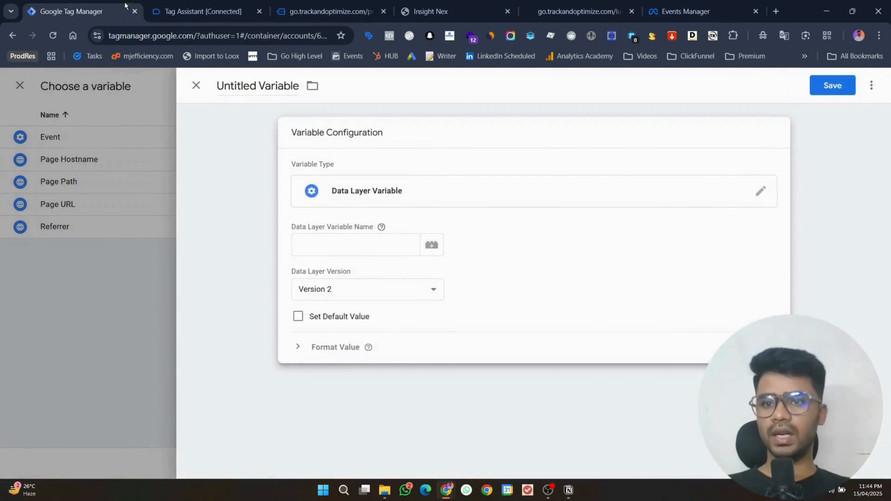
# Step: Set the variable's data layer name to items.0.item_name, copying the keys from Tag Assistant
pyautogui.click(186, 4)
pyautogui.doubleClick(176, 236)
pyautogui.hotkey('ctrl', 'c')
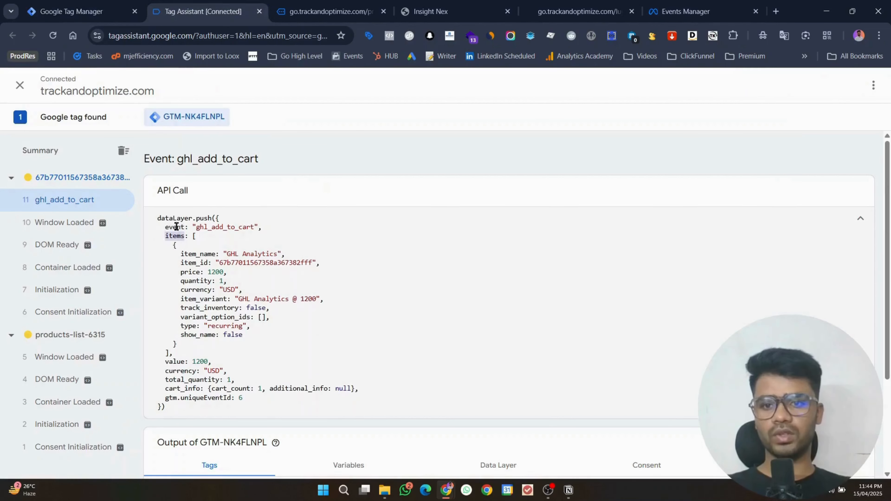
pyautogui.hotkey('ctrl', 'shift', 'Tab')
pyautogui.click(313, 250)
pyautogui.hotkey('ctrl', 'v')
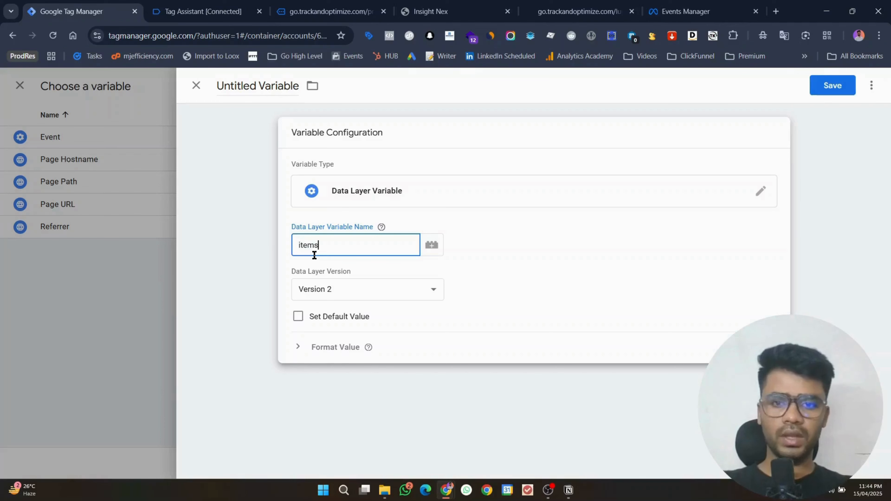
pyautogui.write('.')
pyautogui.click(186, 10)
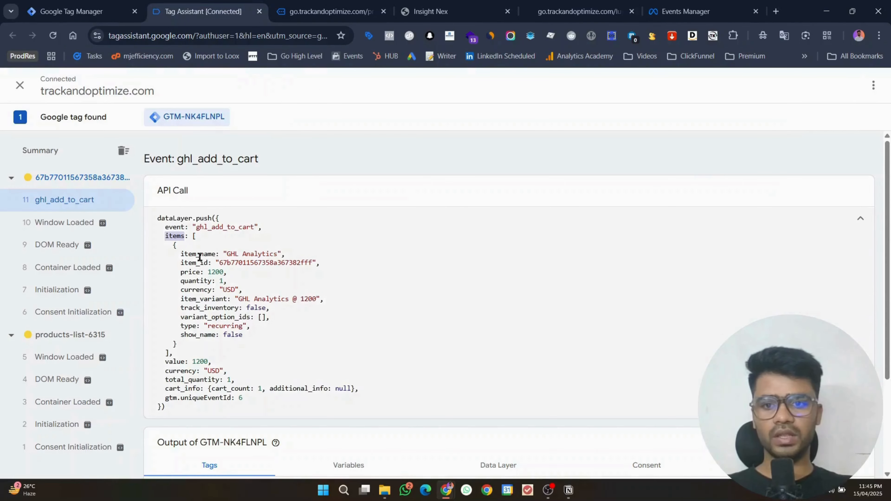
pyautogui.click(198, 257)
pyautogui.doubleClick(198, 254)
pyautogui.hotkey('ctrl', 'c')
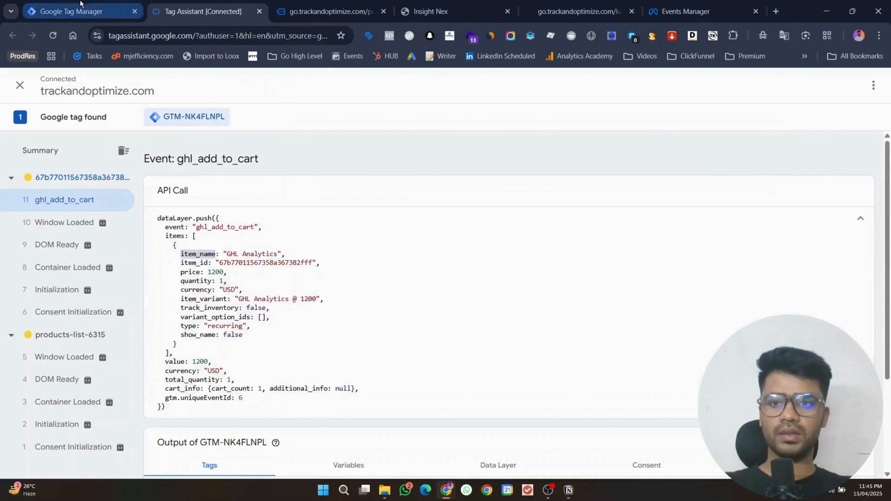
pyautogui.click(90, 10)
pyautogui.write('0.')
pyautogui.hotkey('ctrl', 'v')
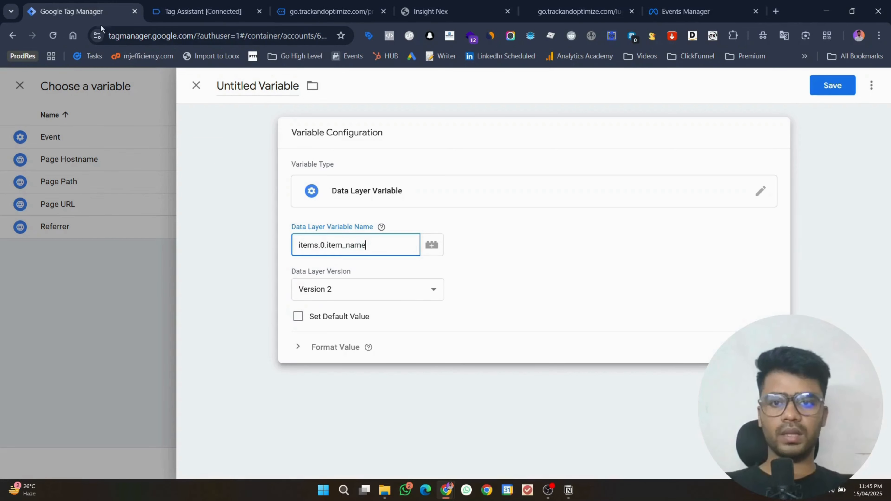
# Step: Title the variable item_name and save it, filling content_name with {{item_name}}
pyautogui.doubleClick(233, 86)
pyautogui.hotkey('ctrl', 'a')
pyautogui.hotkey('ctrl', 'v')
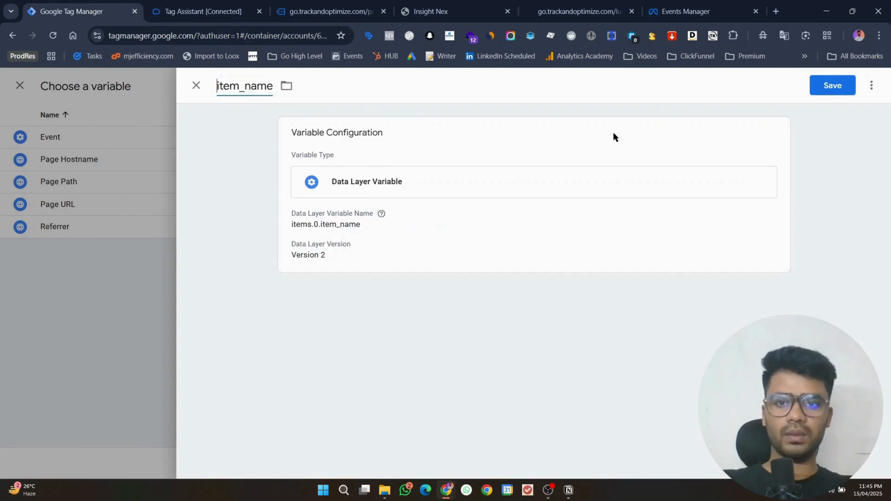
pyautogui.click(820, 91)
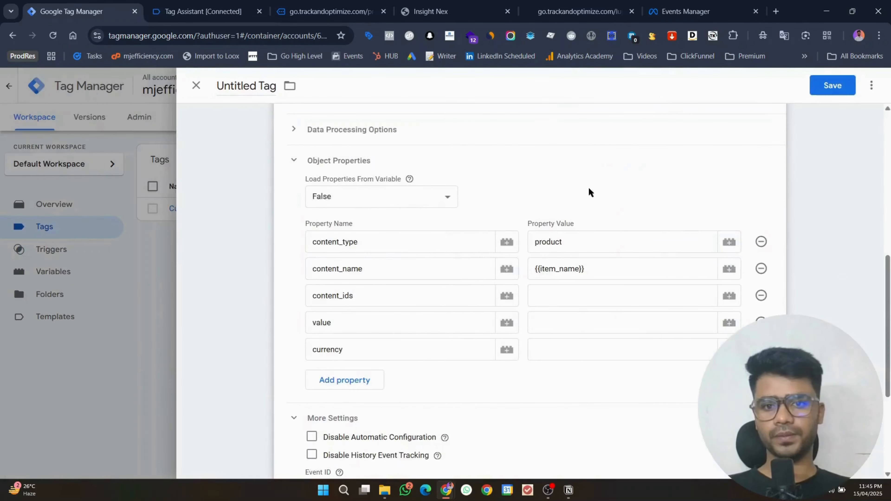
pyautogui.click(561, 290)
# Step: Duplicate the item_name data layer variable and strip the 'Copy of' prefix from its title
pyautogui.click(728, 296)
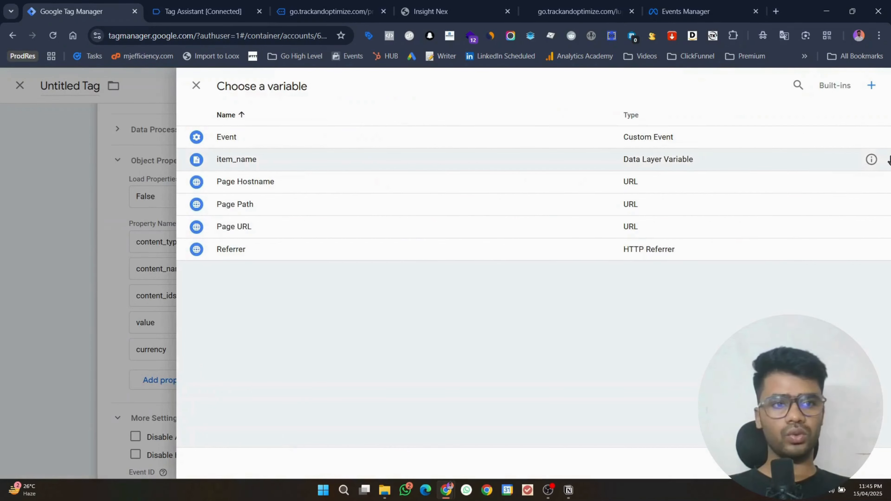
pyautogui.click(873, 159)
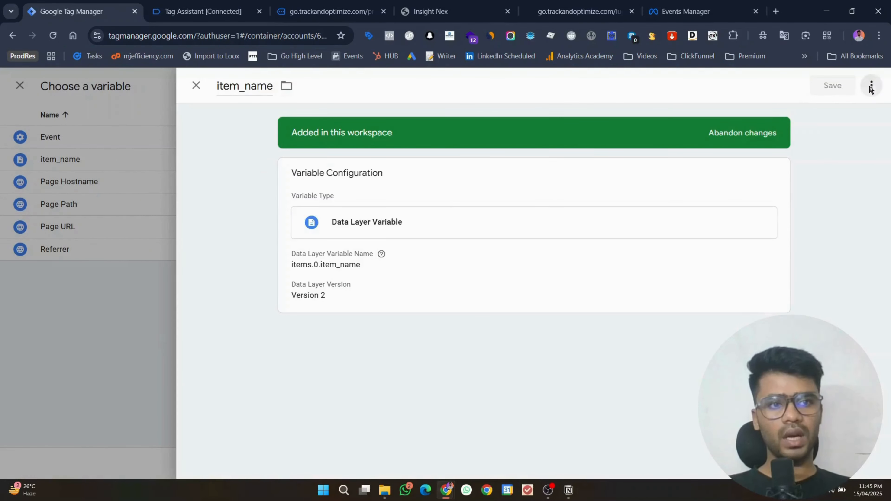
pyautogui.click(871, 86)
pyautogui.click(833, 114)
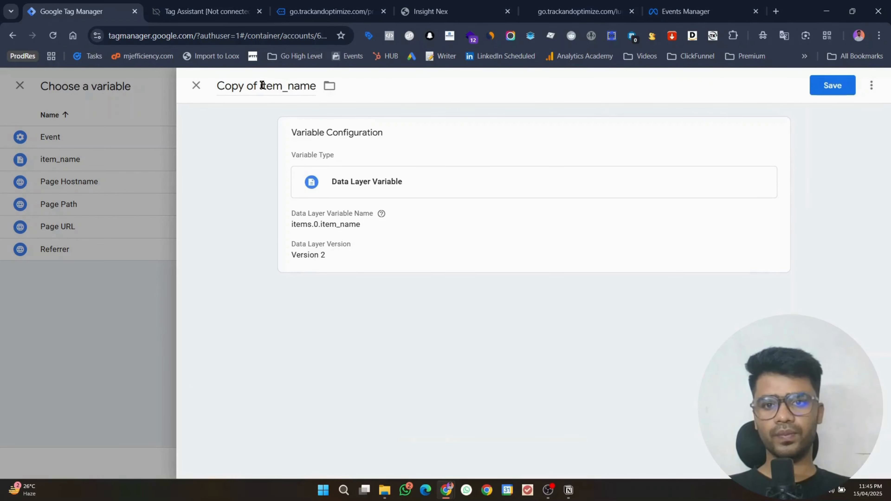
pyautogui.moveTo(262, 85); pyautogui.dragTo(194, 87)
pyautogui.press('BackSpace')
# Step: Rename the copy to item_id, change its path from item_name to item_id, and save
pyautogui.click(203, 11)
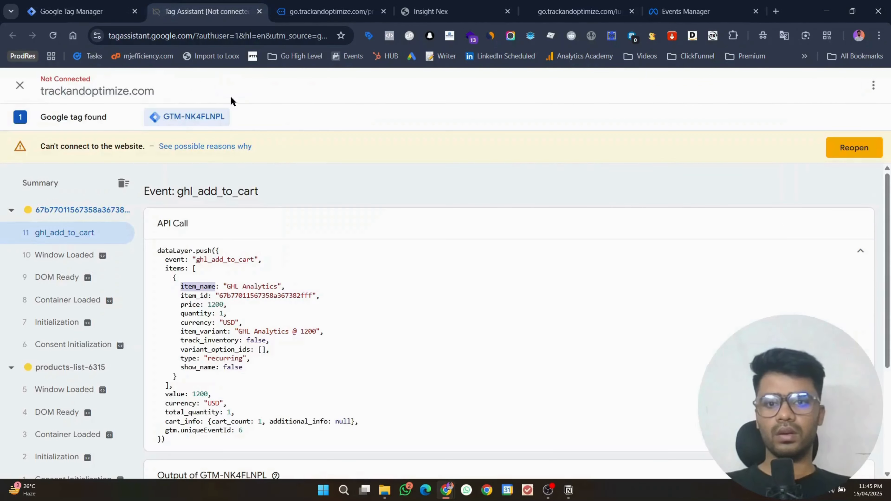
pyautogui.doubleClick(195, 296)
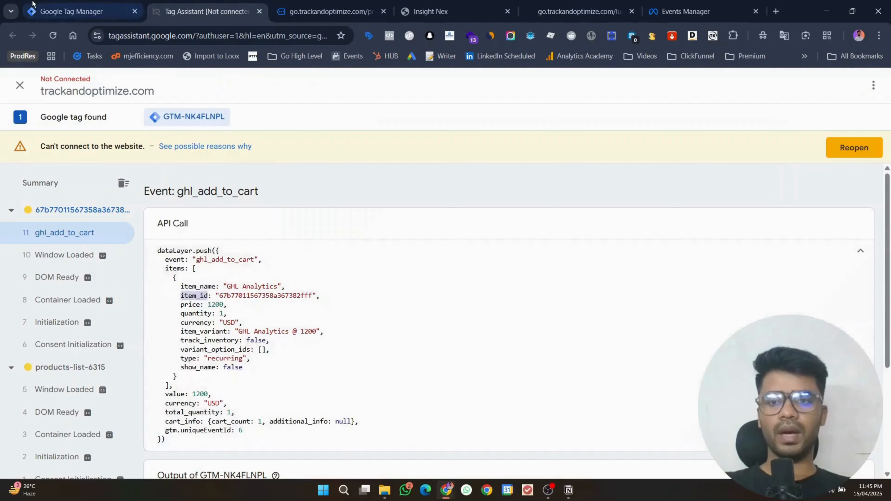
pyautogui.click(80, 11)
pyautogui.doubleClick(245, 87)
pyautogui.hotkey('ctrl', 'v')
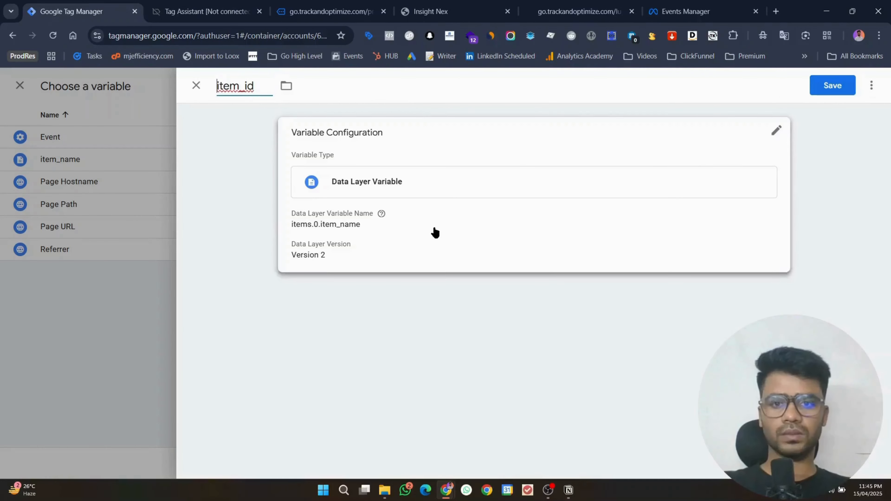
pyautogui.click(433, 231)
pyautogui.doubleClick(361, 246)
pyautogui.hotkey('ctrl', 'v')
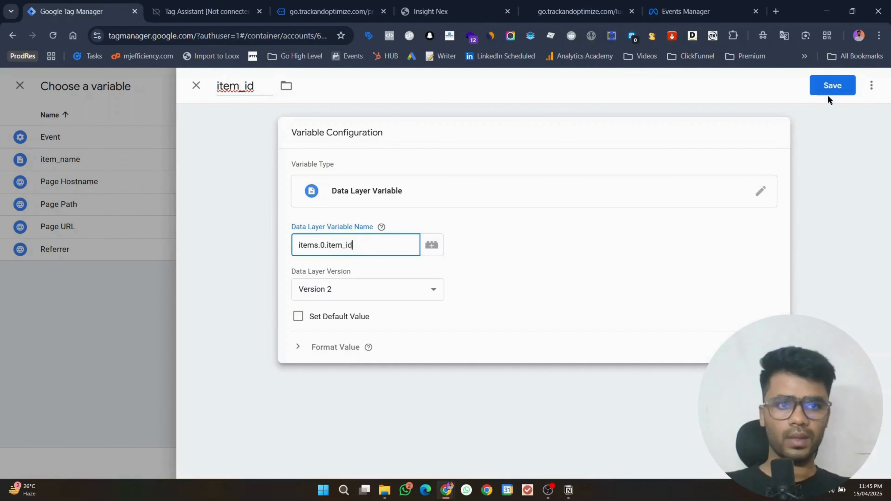
pyautogui.click(828, 88)
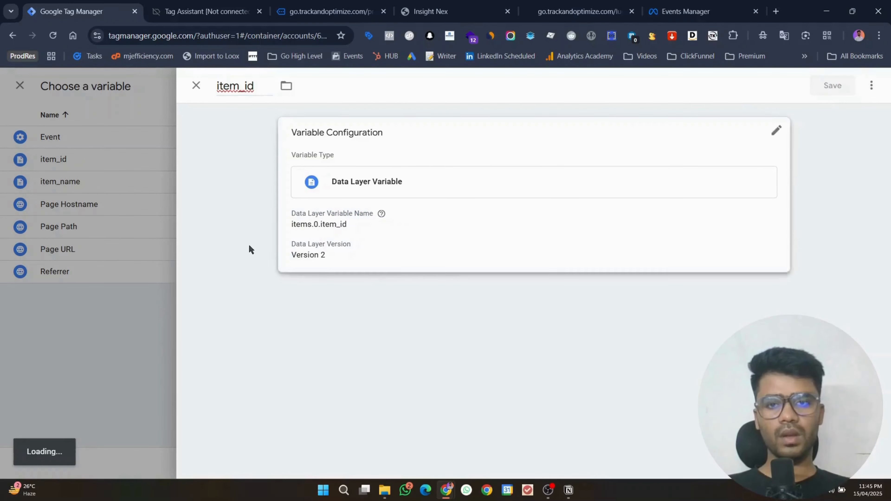
# Step: Set the pixel tag's content_ids property to {{item_id}}
pyautogui.click(160, 4)
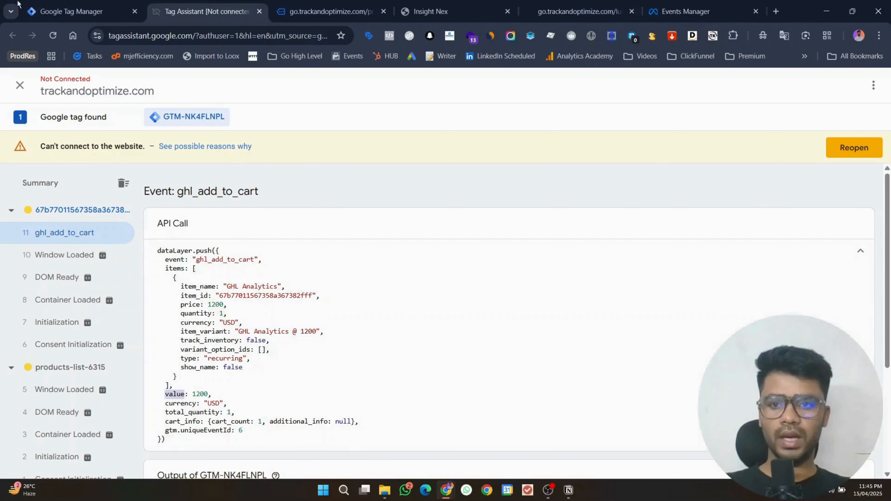
pyautogui.click(66, 10)
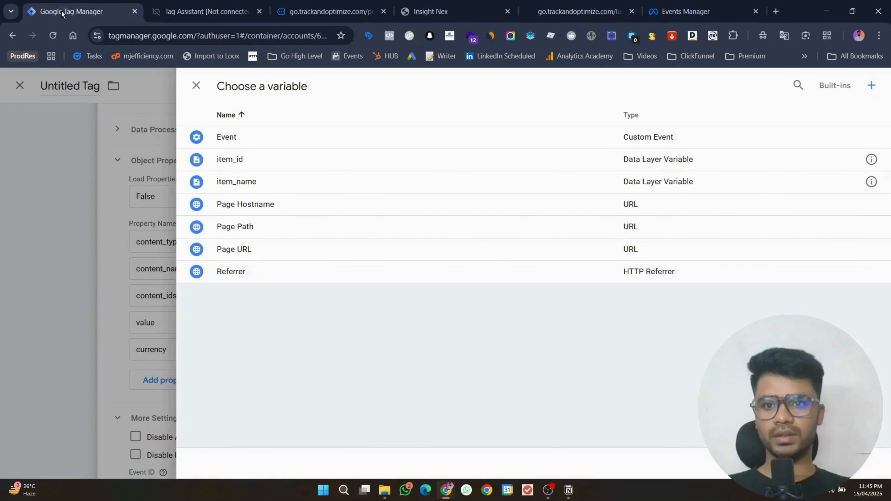
pyautogui.click(274, 182)
# Step: Create a 'value' data layer variable from an item_id copy and assign {{value}} to the value property
pyautogui.click(720, 322)
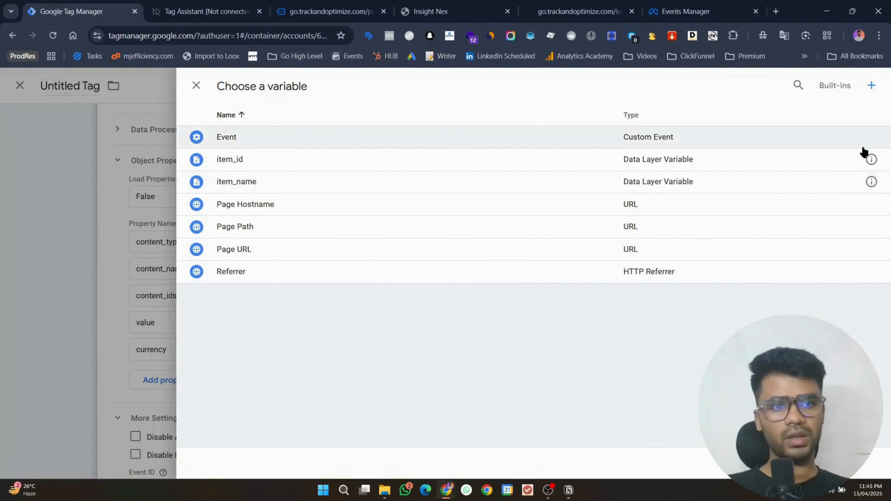
pyautogui.click(871, 160)
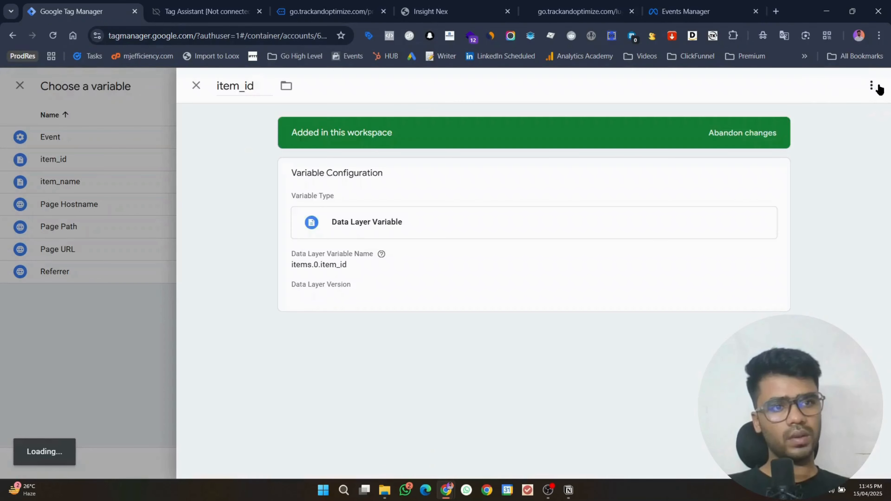
pyautogui.click(871, 86)
pyautogui.click(835, 114)
pyautogui.click(344, 193)
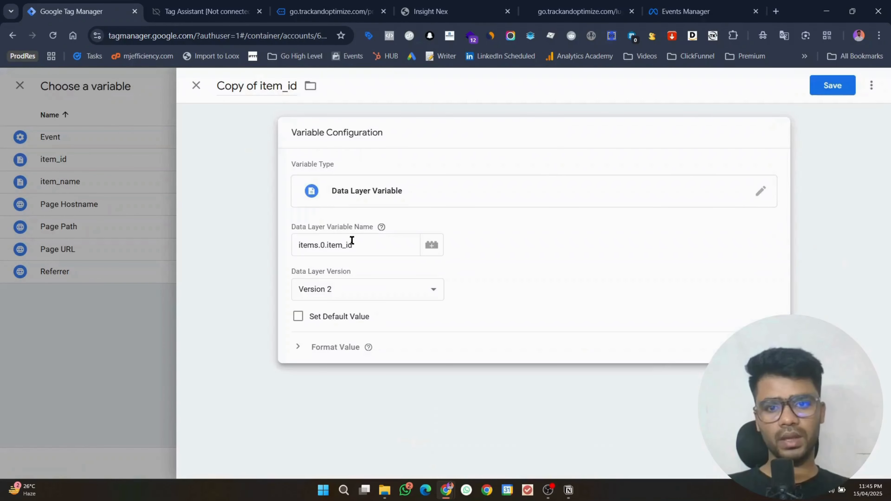
pyautogui.doubleClick(355, 246)
pyautogui.press('BackSpace')
pyautogui.press('BackSpace')
pyautogui.press('BackSpace')
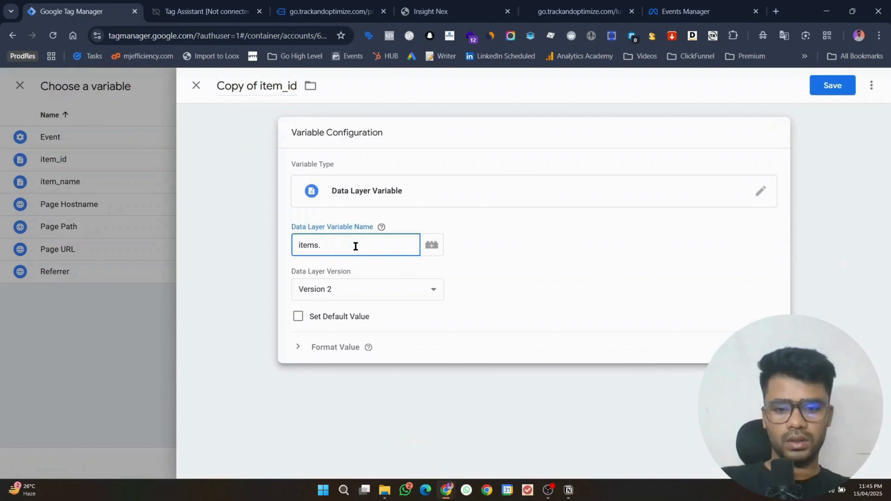
pyautogui.write('value')
pyautogui.click(268, 92)
pyautogui.write('value')
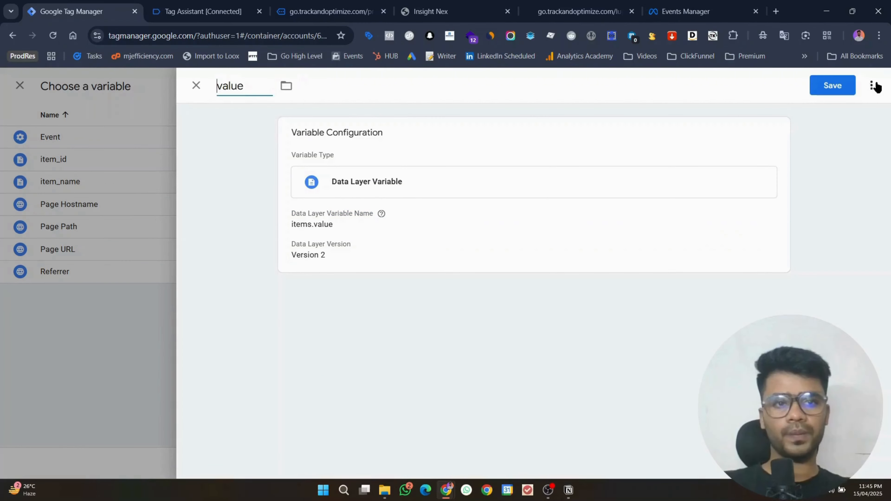
pyautogui.click(844, 88)
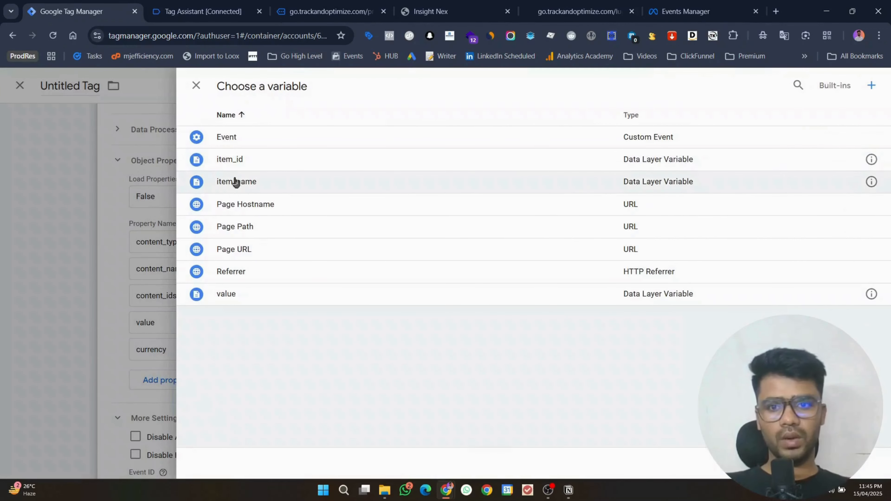
pyautogui.click(259, 294)
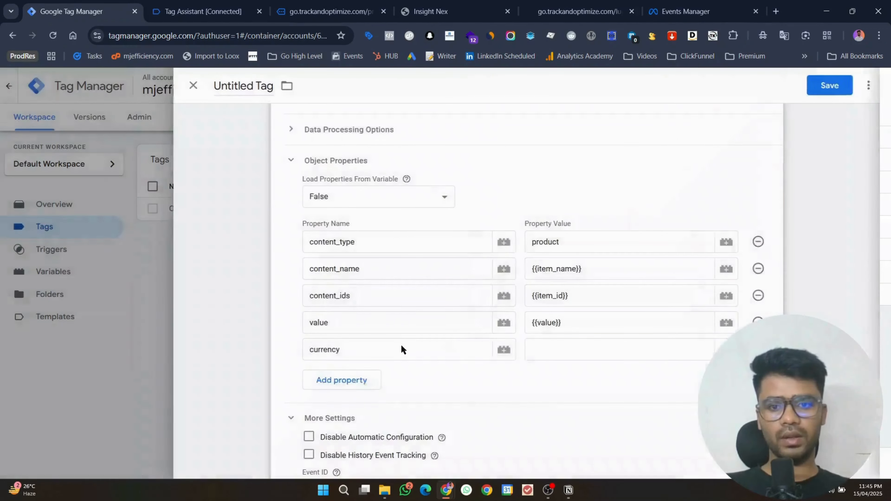
# Step: Look up the currency key in the Tag Assistant data layer for the currency property
pyautogui.click(557, 349)
pyautogui.click(729, 349)
pyautogui.click(199, 11)
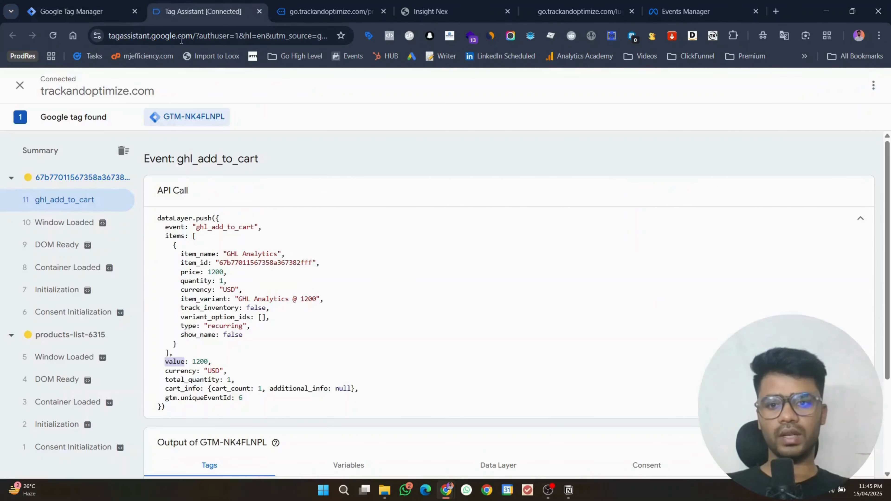
pyautogui.doubleClick(175, 370)
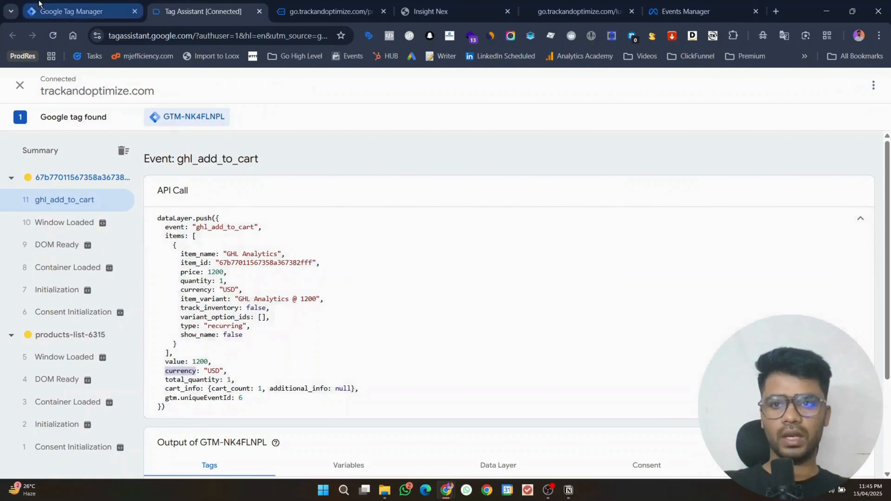
pyautogui.click(80, 12)
# Step: Copy item_id into a 'currency' variable reading items.currency and assign {{currency}} to currency
pyautogui.click(871, 159)
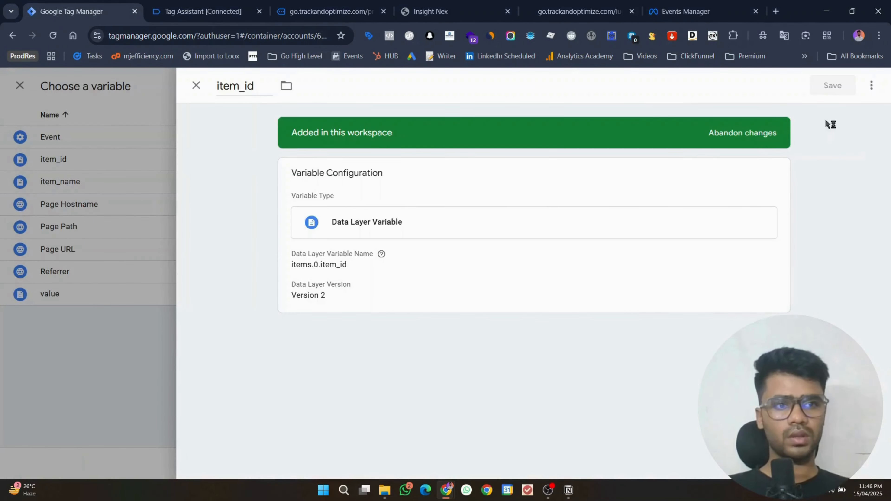
pyautogui.click(873, 86)
pyautogui.click(824, 112)
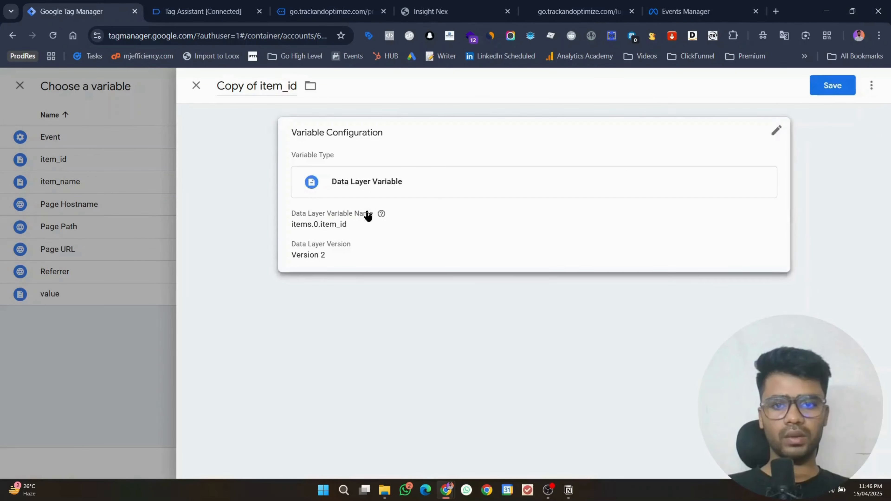
pyautogui.moveTo(376, 247); pyautogui.dragTo(327, 247)
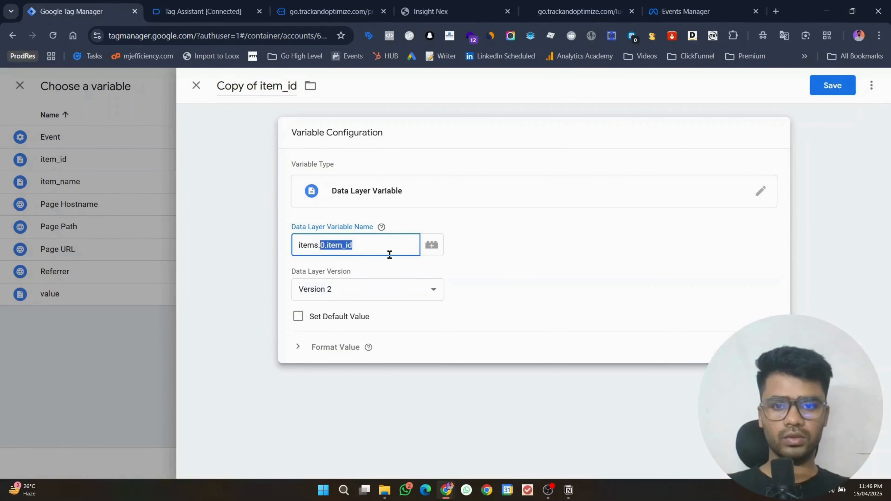
pyautogui.write('currency')
pyautogui.tripleClick(256, 91)
pyautogui.hotkey('ctrl', 'v')
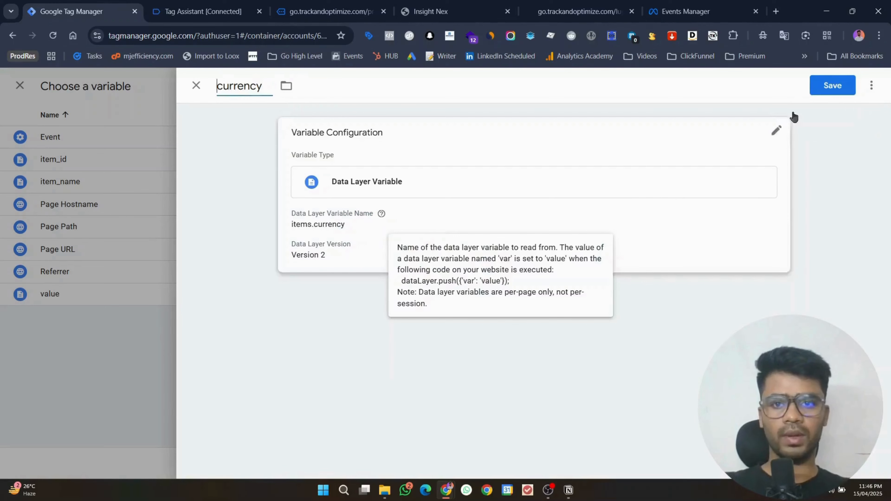
pyautogui.click(813, 92)
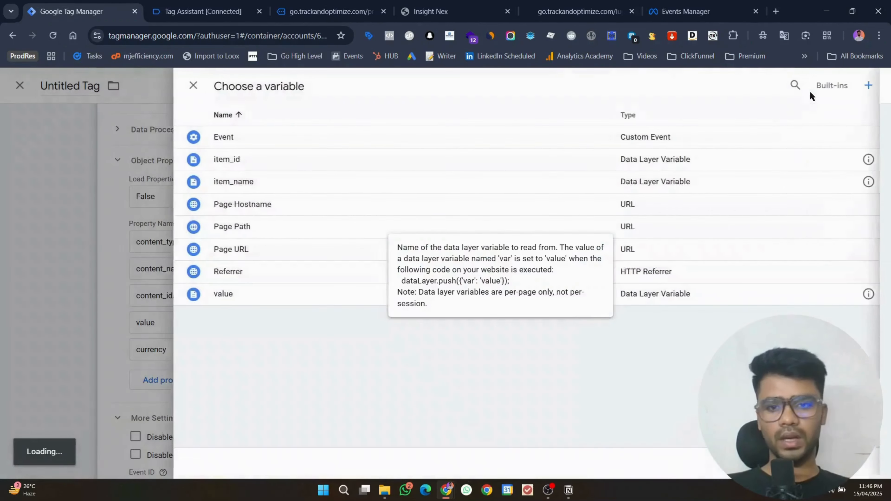
pyautogui.click(251, 141)
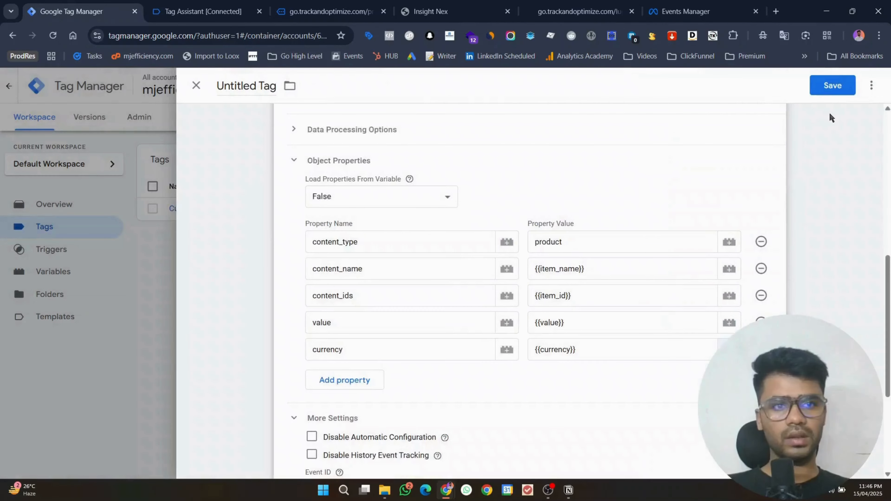
# Step: Save the AddToCart pixel tag
pyautogui.scroll(-5, 844, 210)
pyautogui.scroll(5, 844, 212)
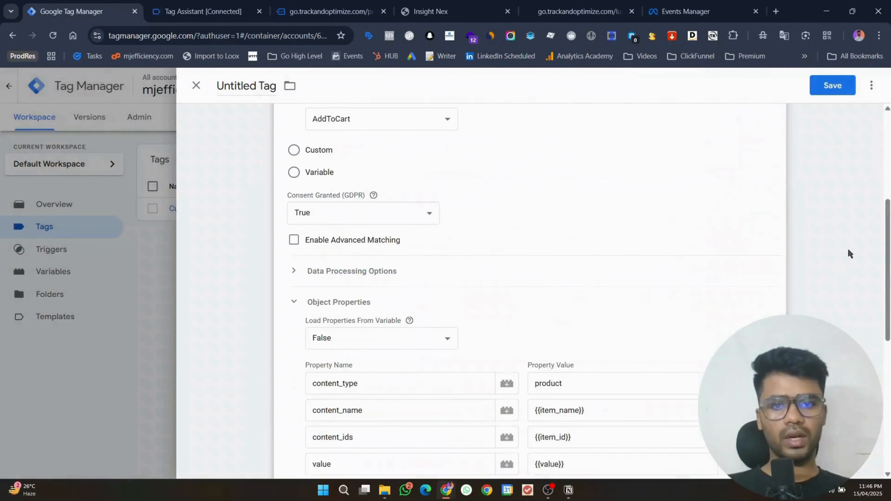
pyautogui.click(833, 86)
# Step: Confirm the tag name Facebook Pixel and close the Submit panel without publishing
pyautogui.click(548, 256)
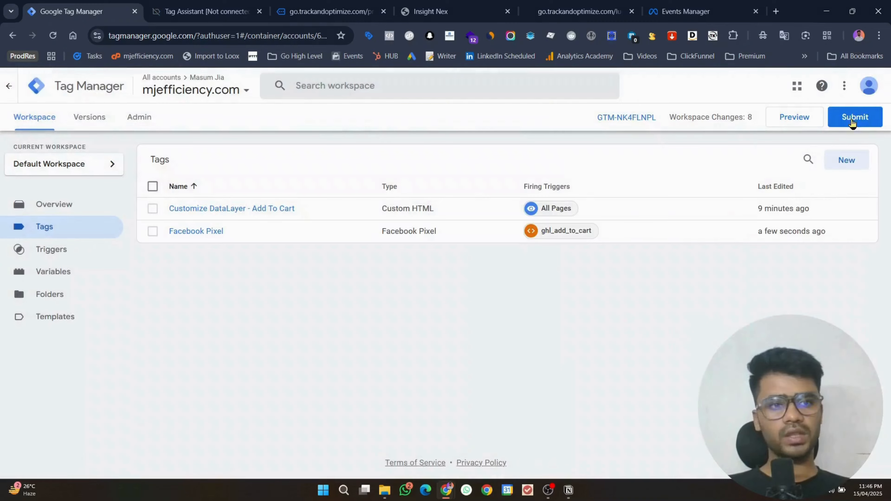
pyautogui.click(851, 116)
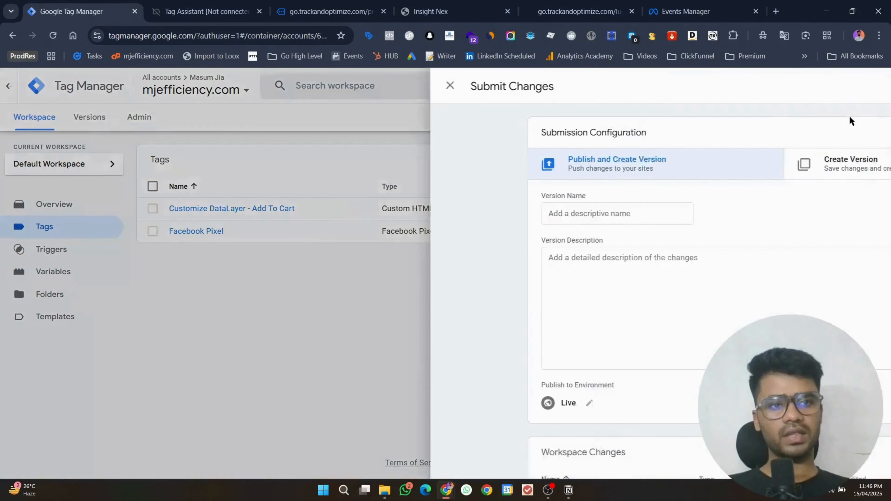
pyautogui.click(197, 87)
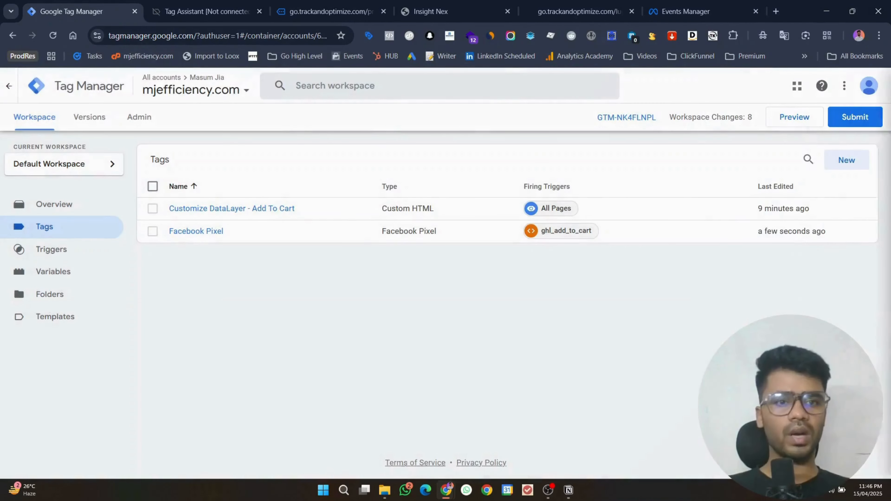
# Step: Dismiss the delayed-events notice in Events Manager, then launch GTM Preview for trackandoptimize.com
pyautogui.click(705, 4)
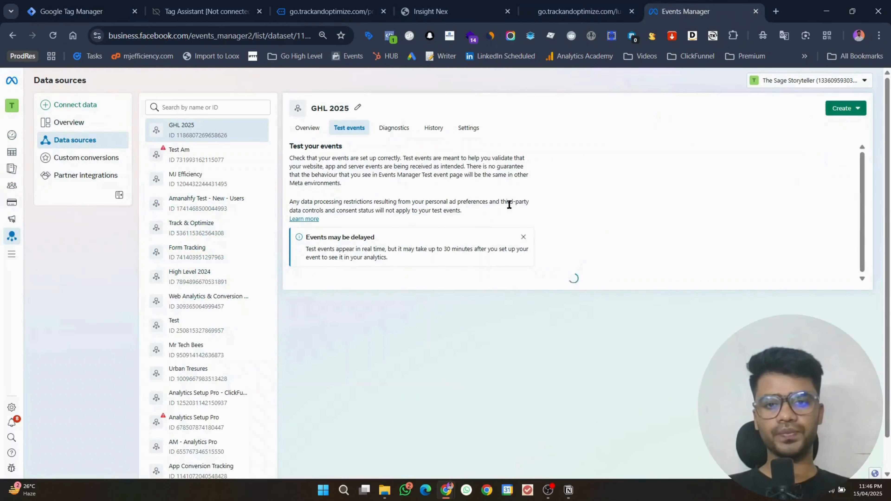
pyautogui.click(524, 238)
pyautogui.click(60, 10)
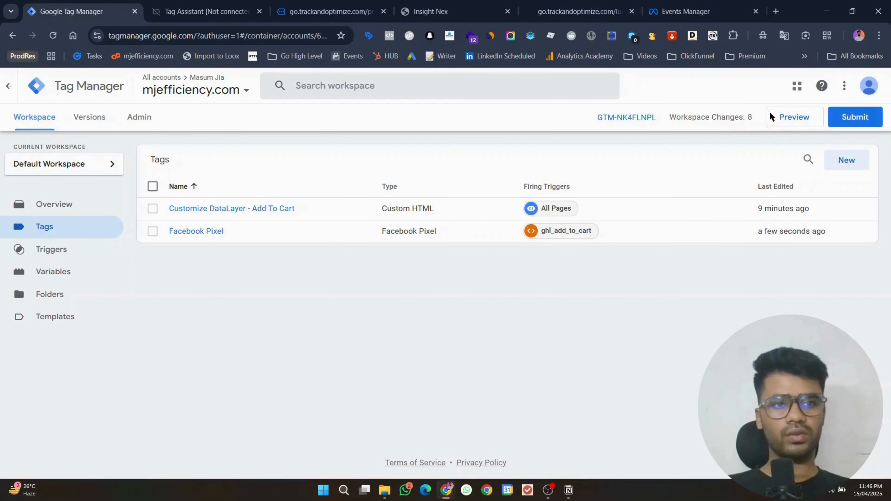
pyautogui.click(782, 116)
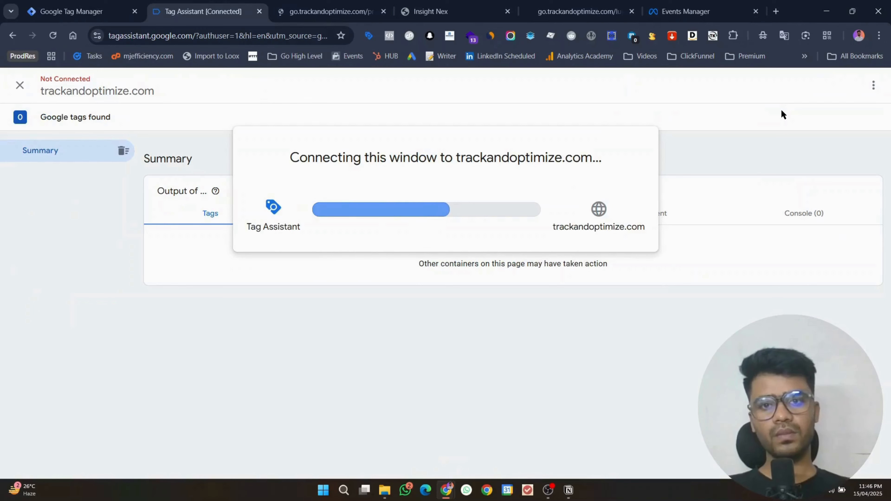
# Step: Add the GHL product ($100.00) to the store cart and check Events Manager for the event
pyautogui.click(447, 275)
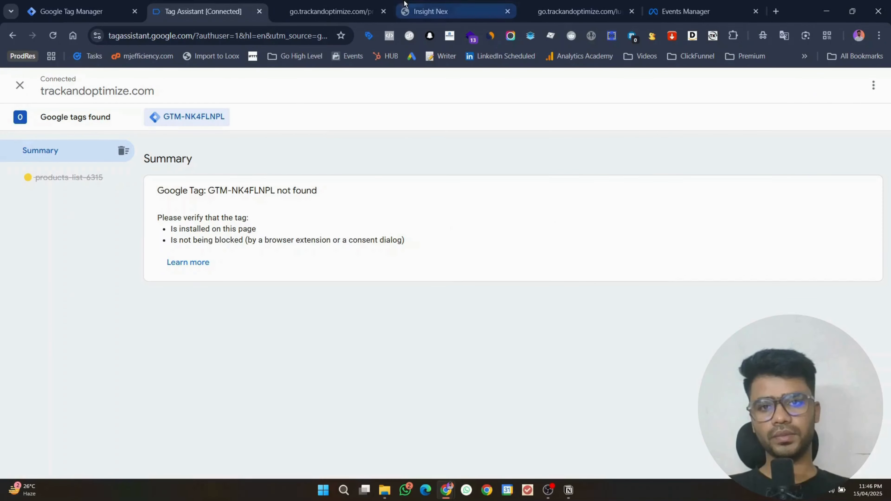
pyautogui.click(332, 12)
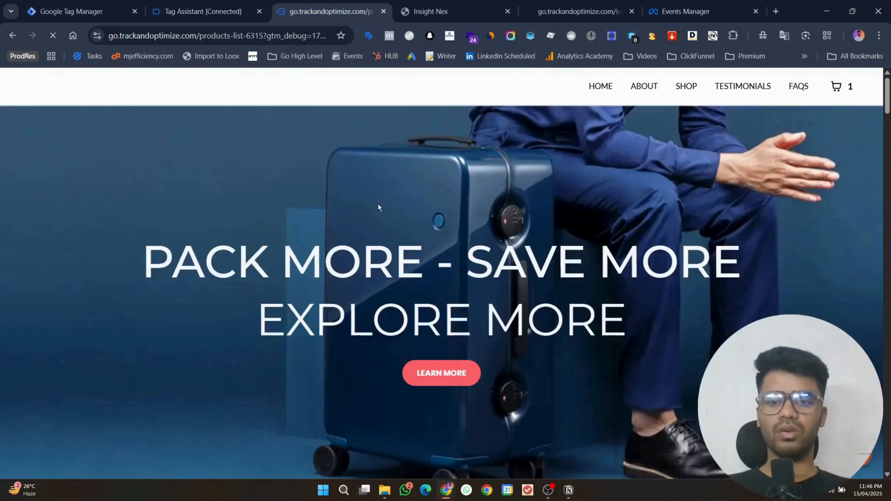
pyautogui.scroll(-10, 378, 207)
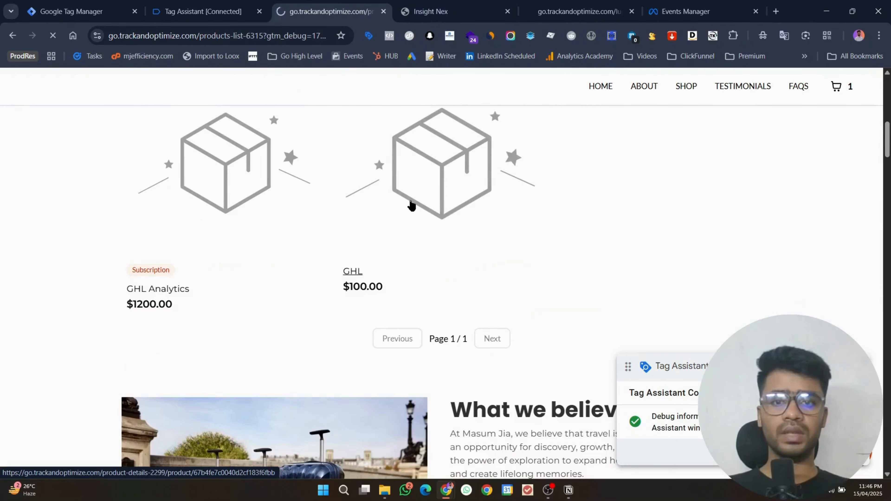
pyautogui.click(409, 204)
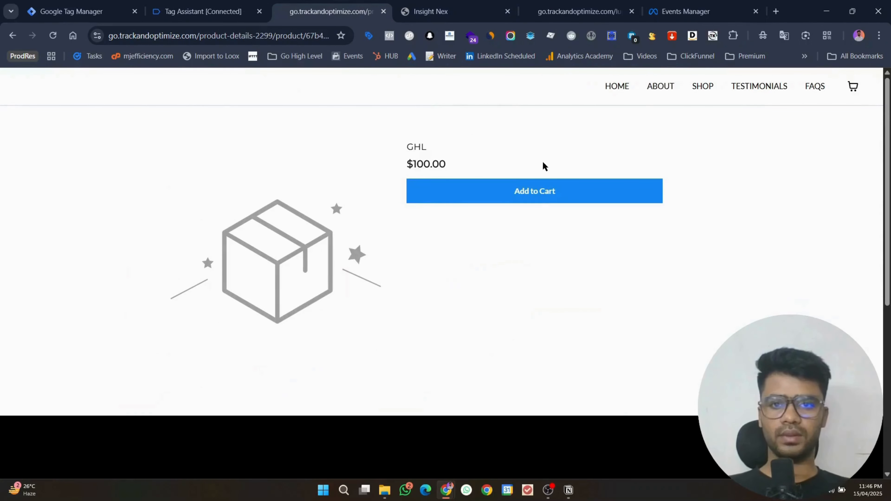
pyautogui.click(532, 191)
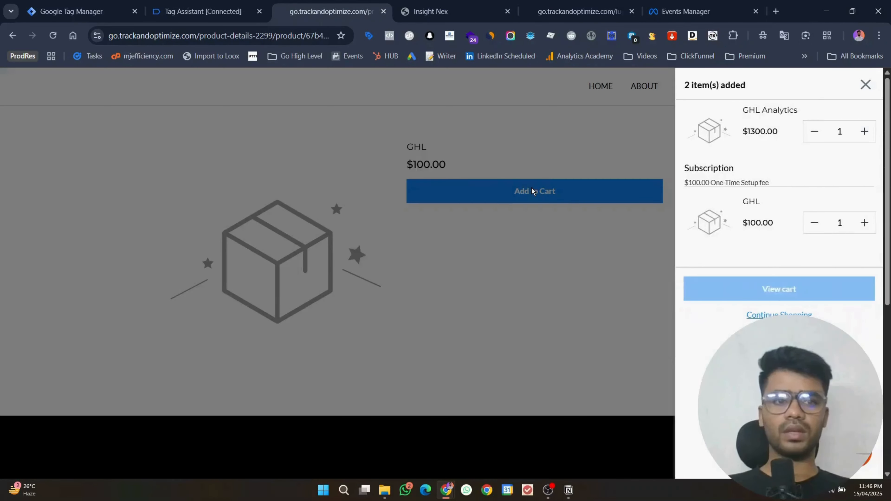
pyautogui.click(688, 4)
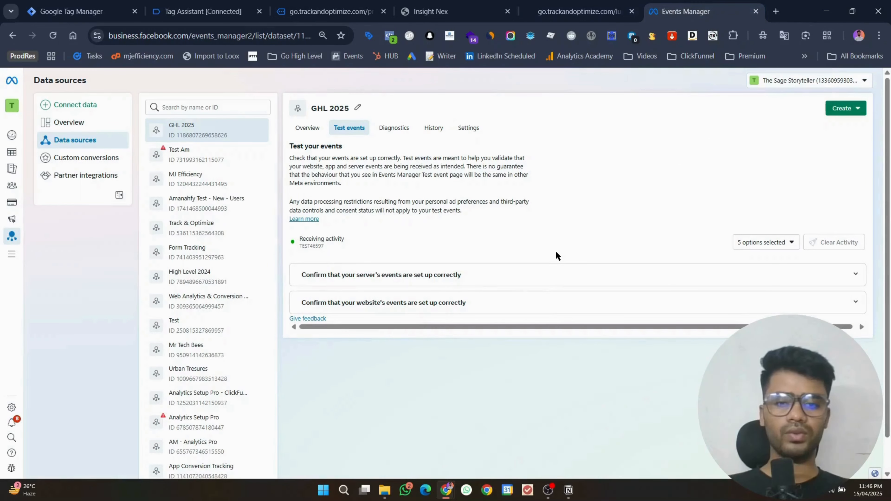
# Step: Inspect the Add to cart event, confirming content_name GHL and content_type product
pyautogui.click(499, 300)
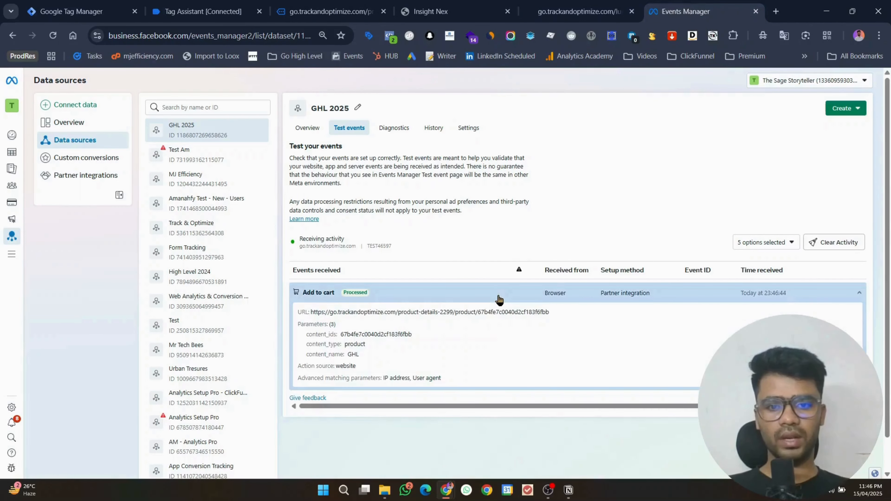
pyautogui.doubleClick(351, 354)
pyautogui.doubleClick(349, 344)
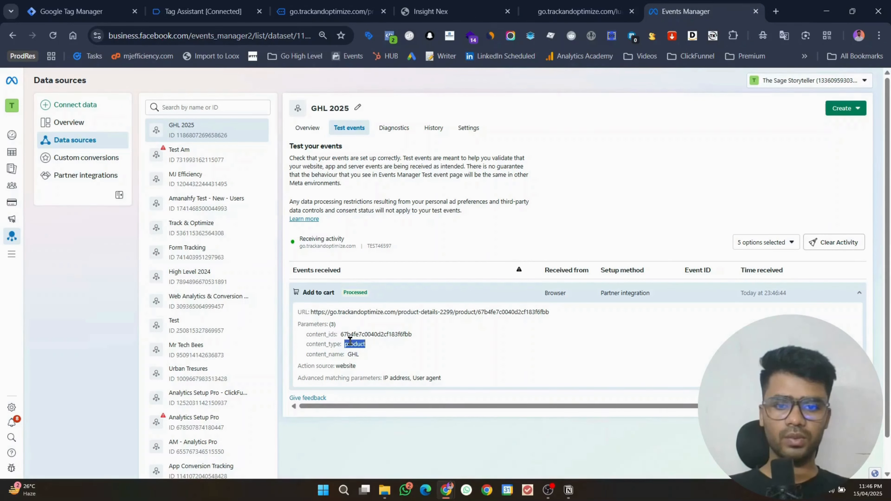
# Step: Empty the store cart and add the GHL product to the cart again
pyautogui.click(294, 5)
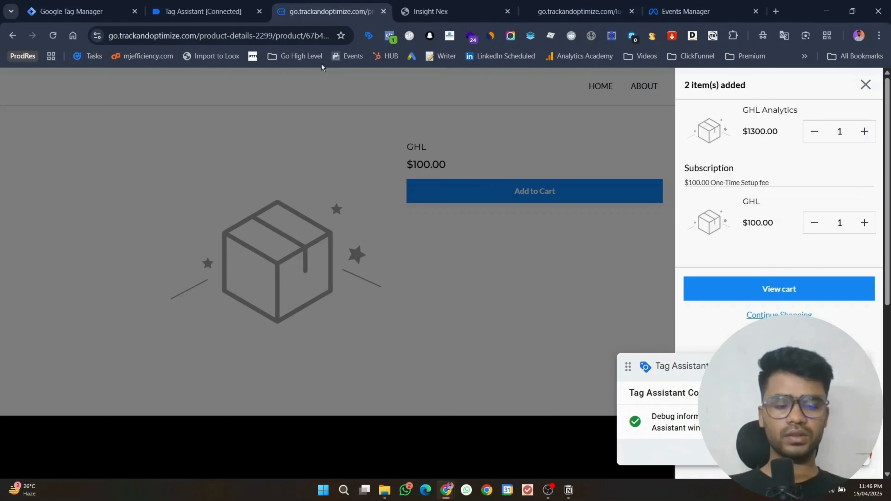
pyautogui.click(816, 135)
pyautogui.click(816, 135)
pyautogui.click(865, 85)
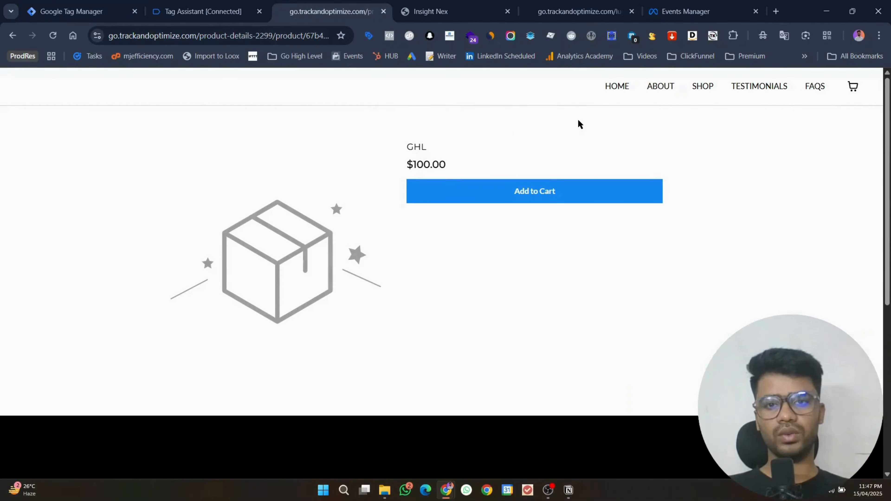
pyautogui.click(553, 193)
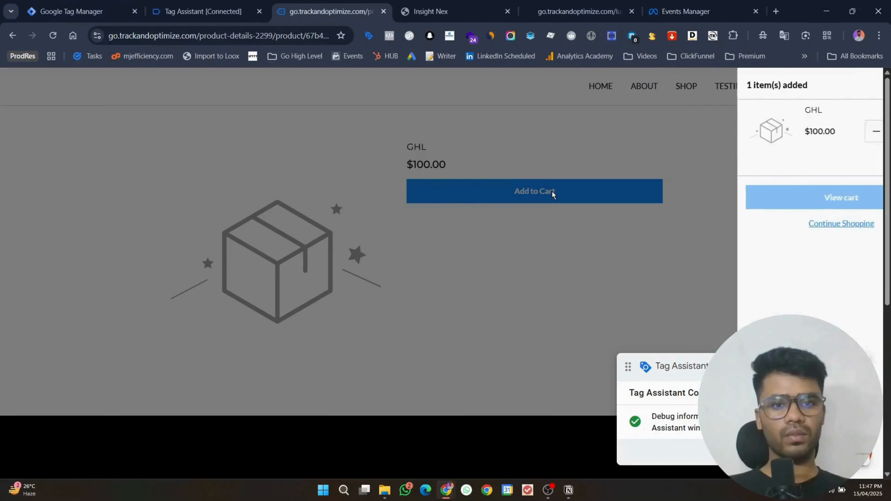
# Step: Expand the two newest Add to cart events in Meta Events Manager
pyautogui.click(701, 3)
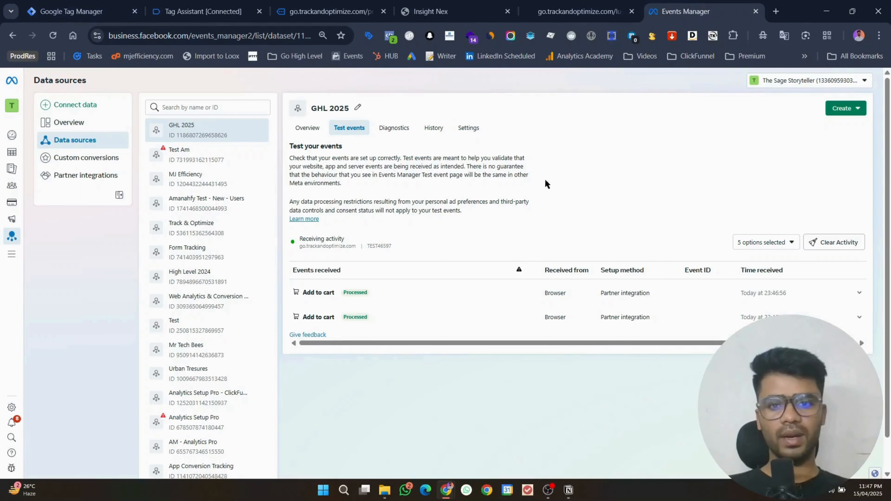
pyautogui.click(472, 302)
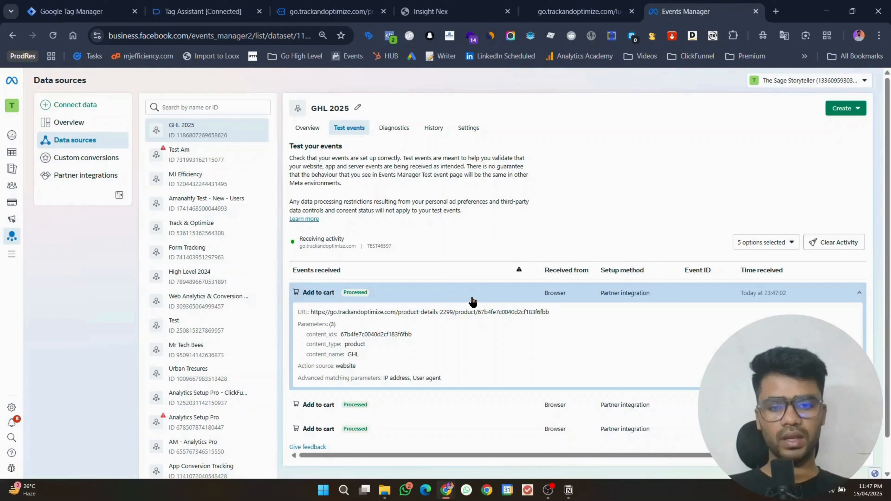
pyautogui.click(357, 411)
pyautogui.scroll(-2, 544, 319)
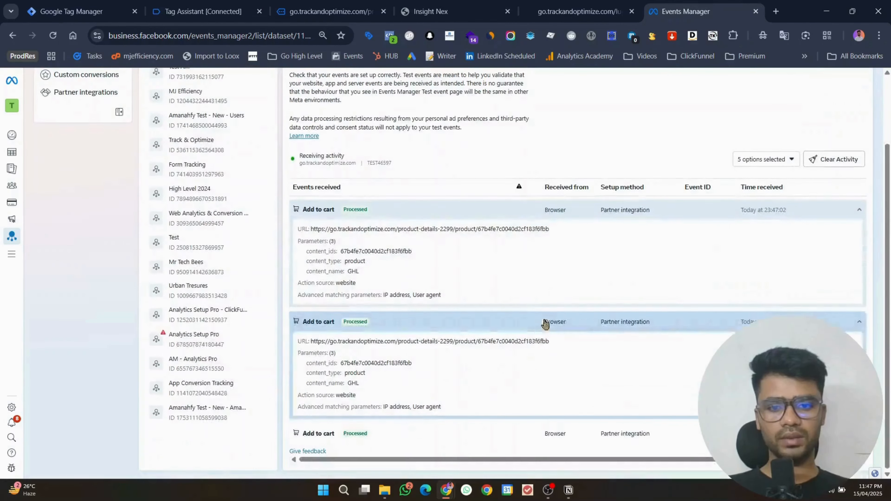
# Step: View event 18's full ghl_add_to_cart data layer push in Tag Assistant
pyautogui.click(203, 11)
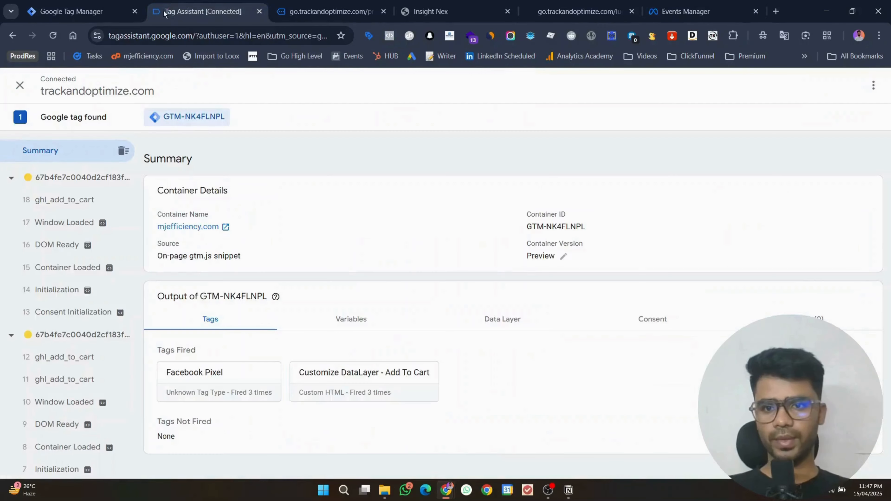
pyautogui.click(96, 200)
pyautogui.click(868, 219)
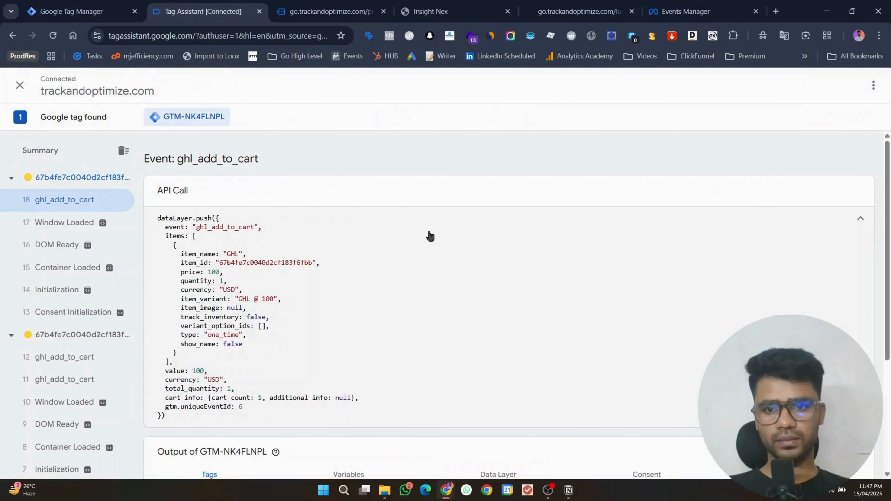
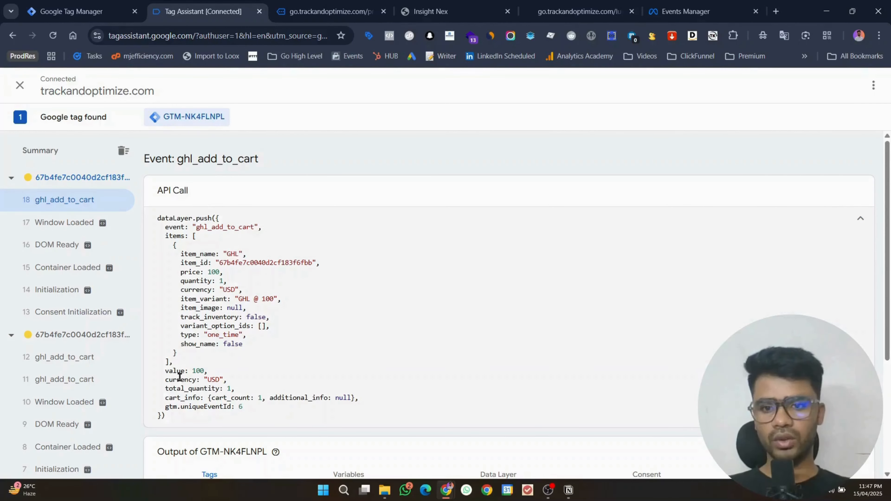
# Step: Change the currency variable's Data Layer Variable Name from items.currency to currency and save it
pyautogui.click(81, 11)
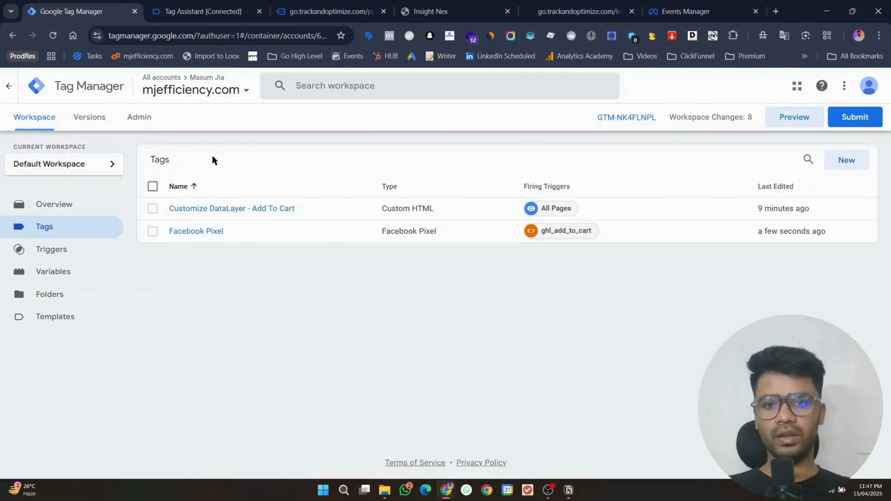
pyautogui.click(81, 278)
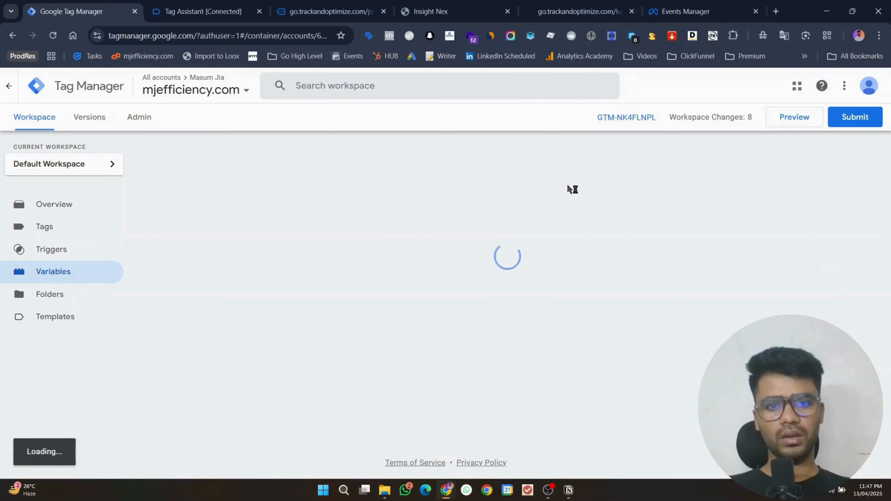
pyautogui.scroll(-2, 653, 216)
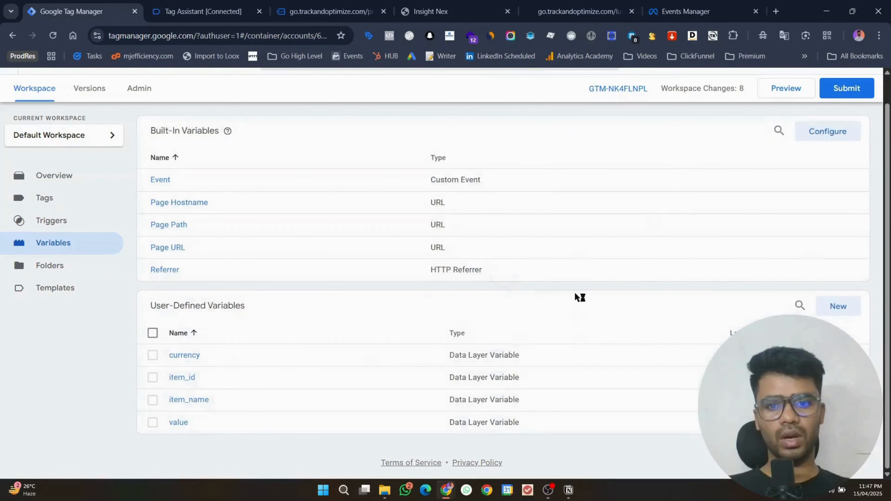
pyautogui.click(186, 355)
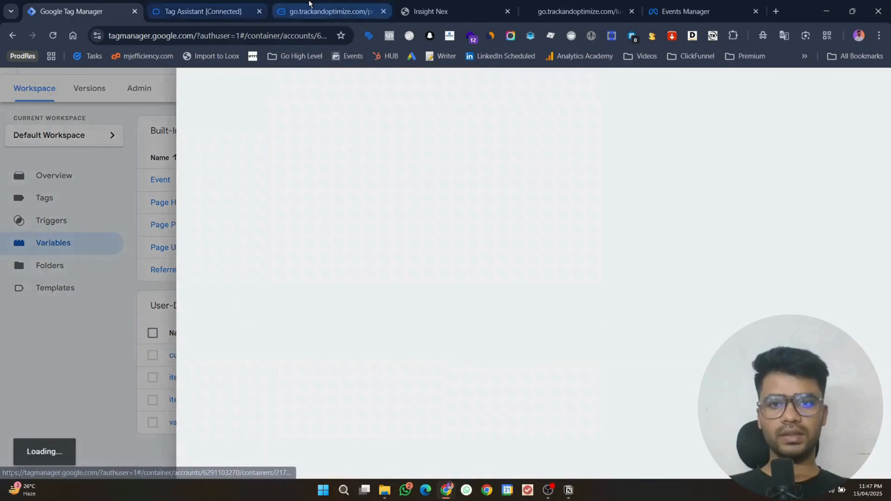
pyautogui.click(330, 11)
pyautogui.click(203, 11)
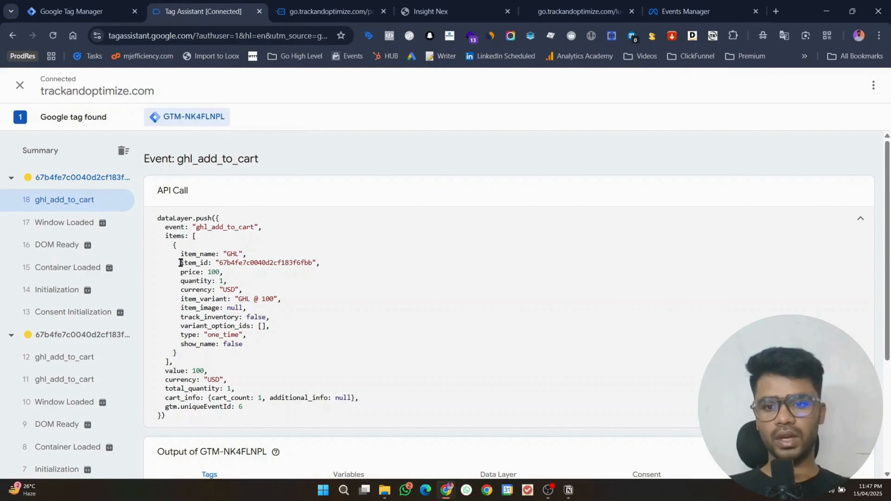
pyautogui.click(98, 6)
pyautogui.click(316, 274)
pyautogui.click(296, 285)
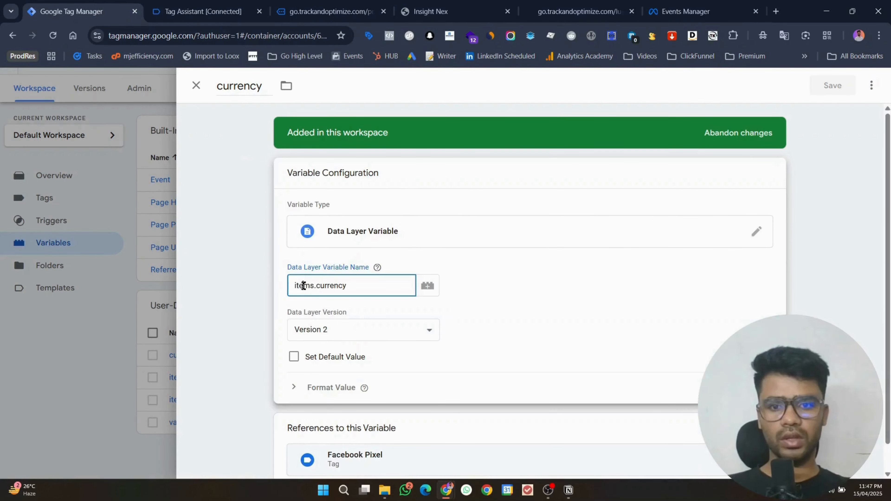
pyautogui.doubleClick(303, 286)
pyautogui.press('BackSpace')
pyautogui.press('BackSpace')
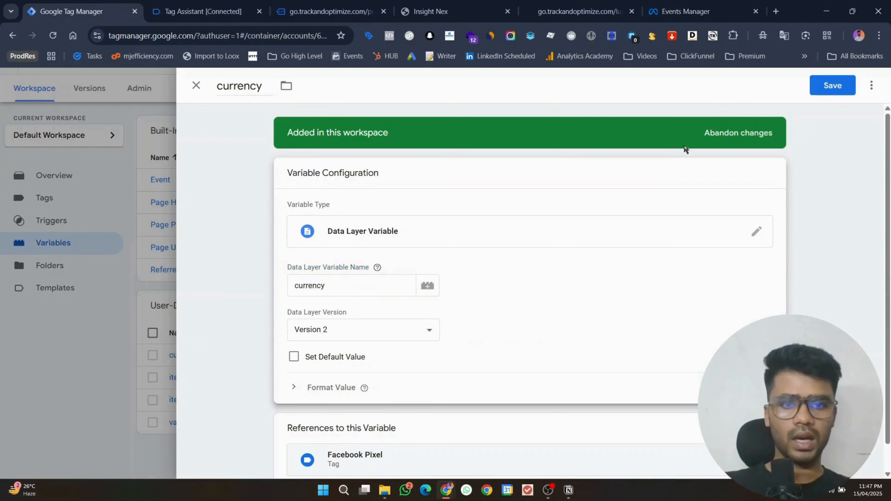
pyautogui.click(818, 87)
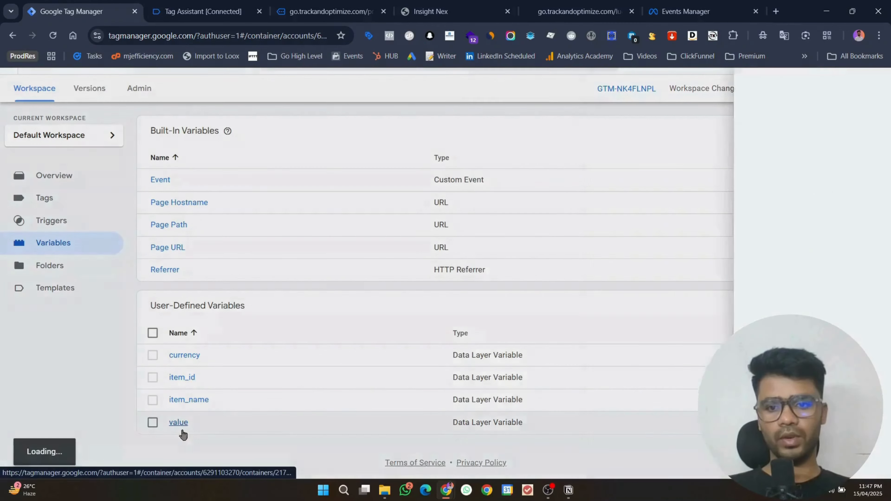
# Step: Change the value variable's key from items.value to value and save it
pyautogui.click(182, 429)
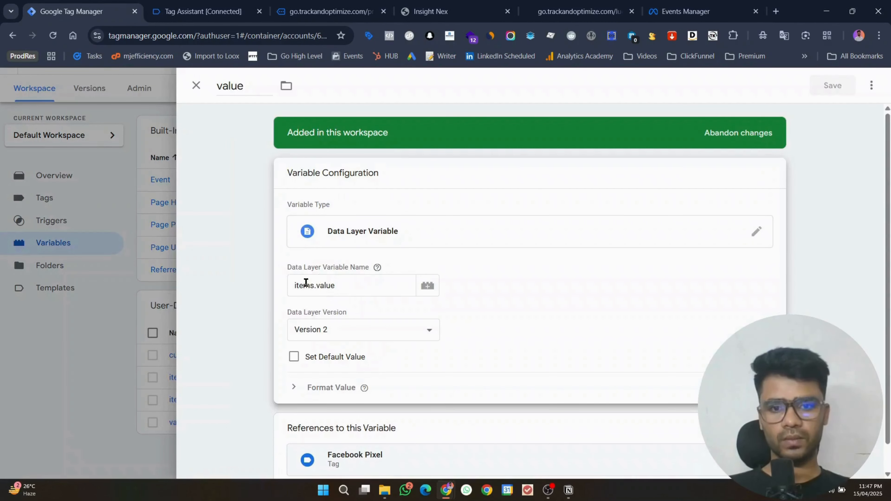
pyautogui.moveTo(294, 285); pyautogui.dragTo(315, 285)
pyautogui.press('BackSpace')
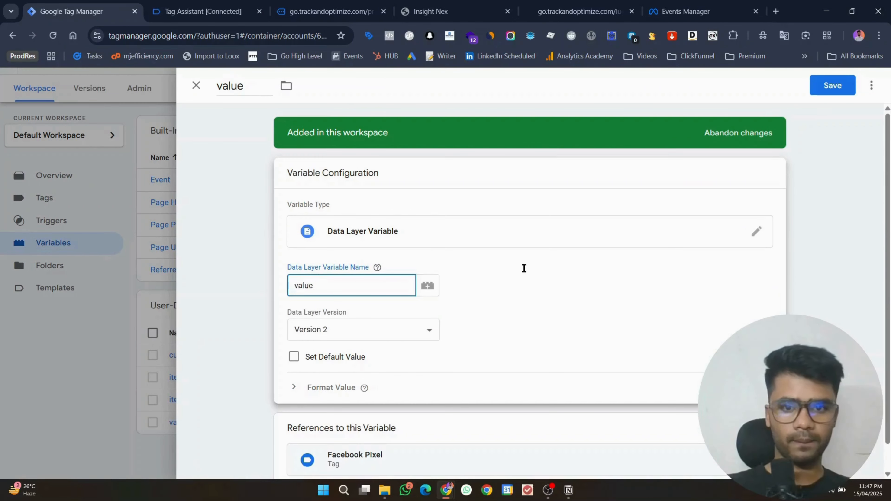
pyautogui.click(831, 92)
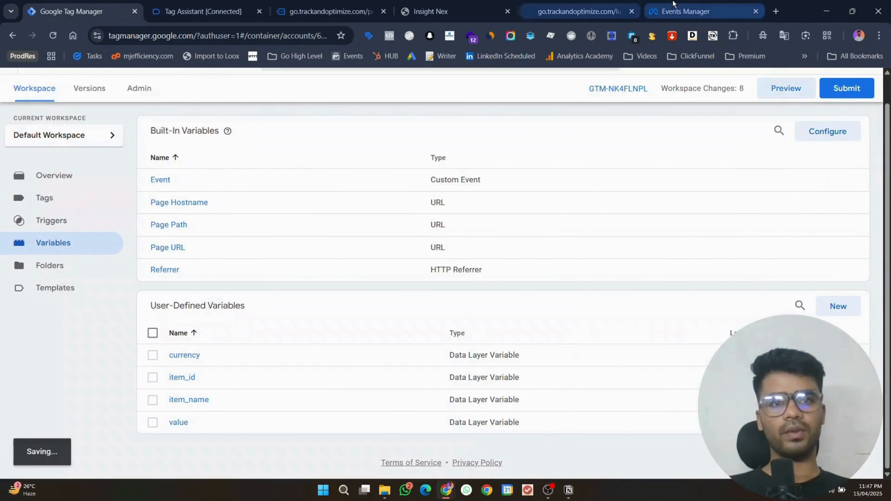
# Step: Clear the previous test event activity in Meta Events Manager
pyautogui.click(674, 5)
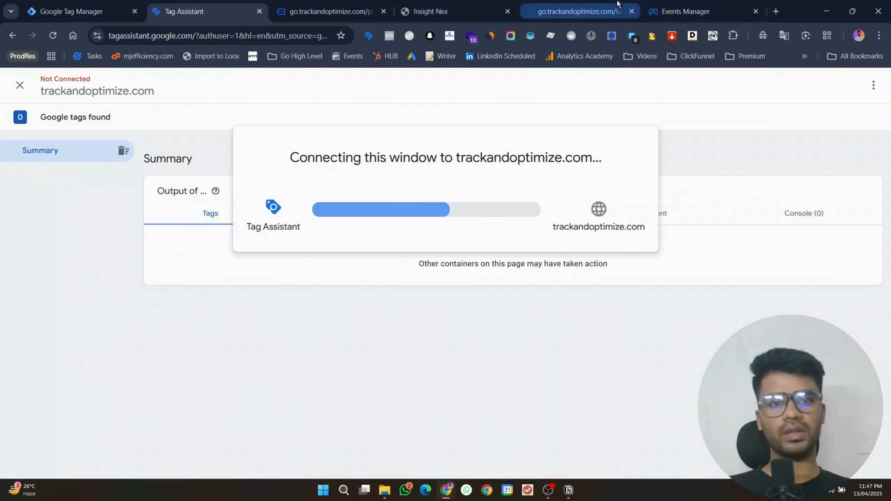
pyautogui.click(678, 11)
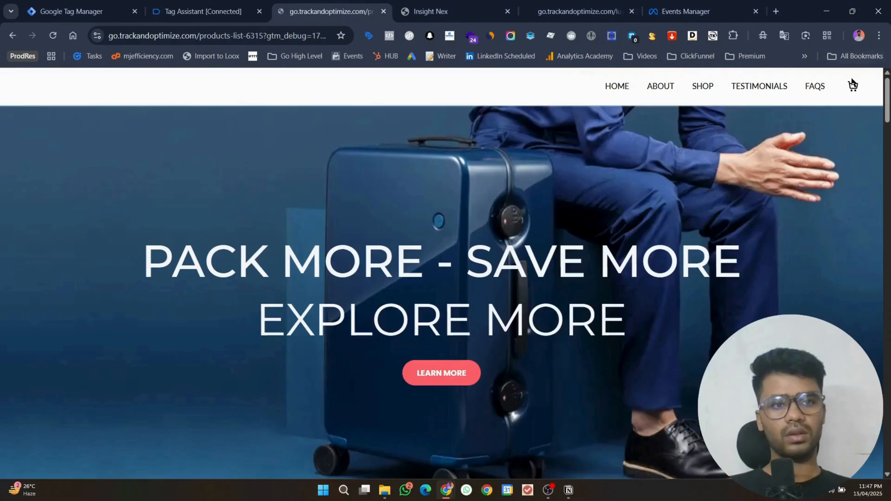
pyautogui.click(686, 12)
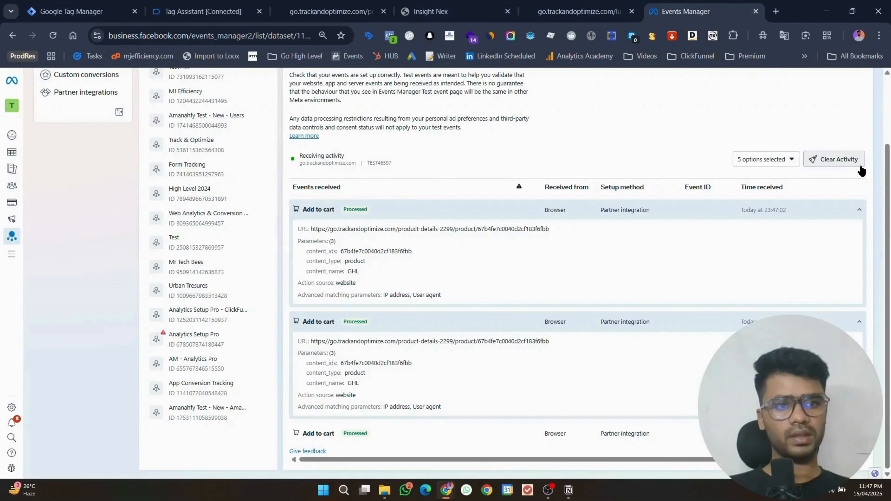
pyautogui.click(835, 160)
pyautogui.click(534, 234)
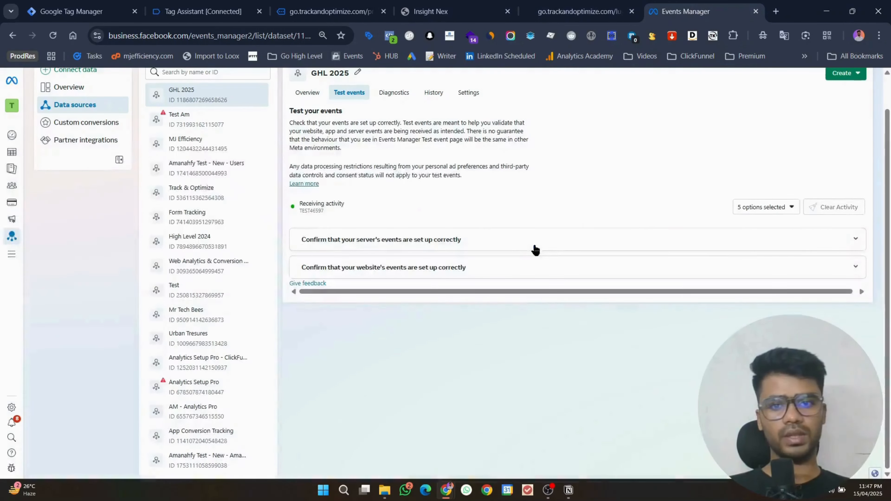
# Step: Add the GHL product to the cart on the store
pyautogui.click(239, 4)
pyautogui.click(445, 280)
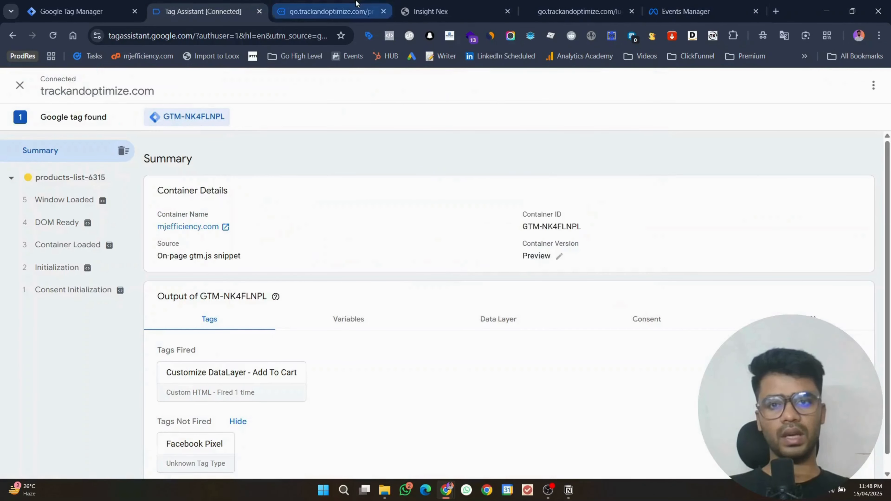
pyautogui.click(357, 5)
pyautogui.scroll(-4, 482, 236)
pyautogui.scroll(-5, 483, 238)
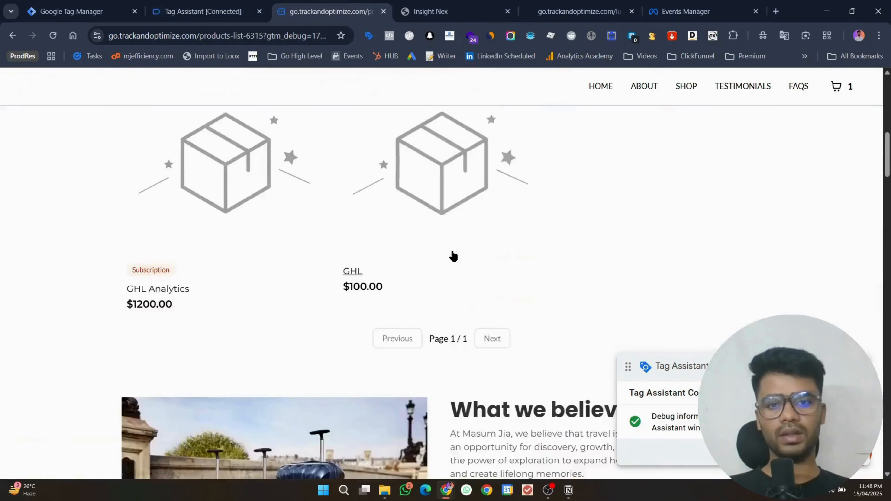
pyautogui.click(437, 216)
pyautogui.click(472, 199)
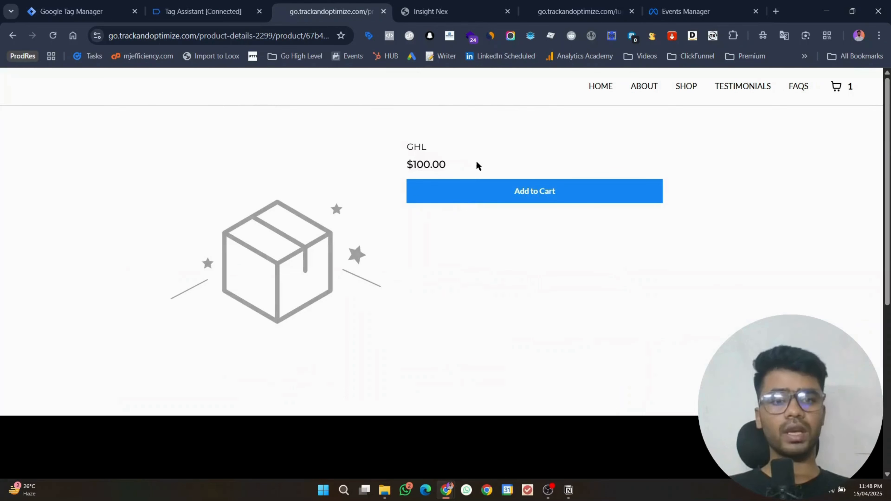
pyautogui.click(482, 198)
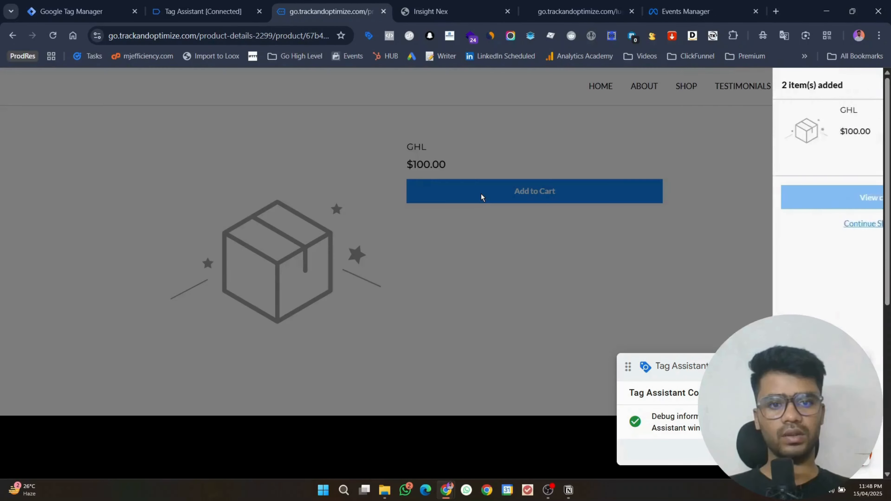
# Step: Inspect the new Add to cart event showing value 200 and currency USD
pyautogui.click(698, 4)
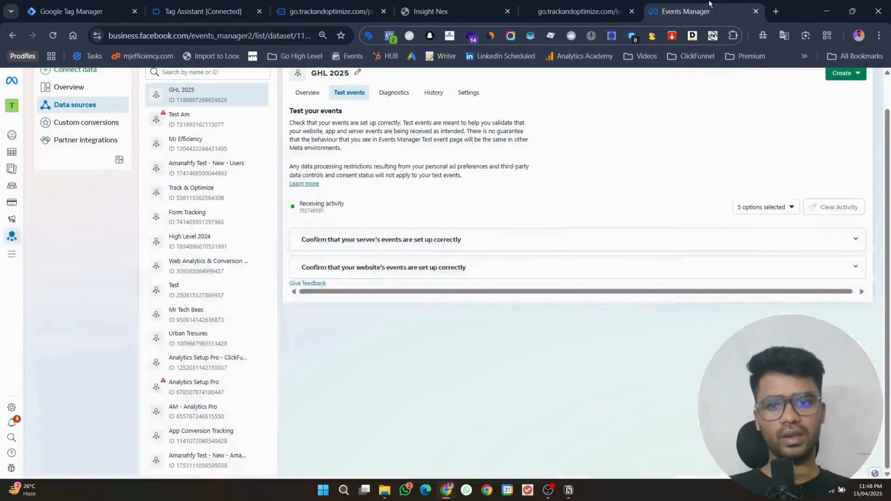
pyautogui.click(535, 260)
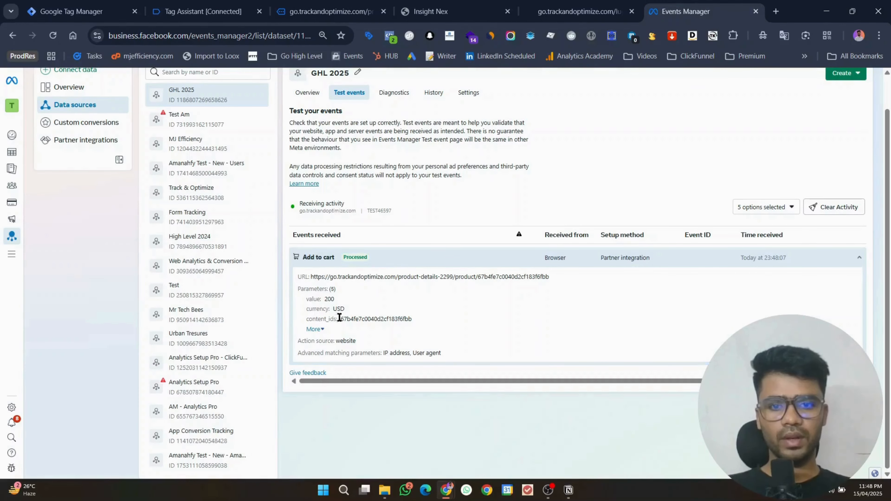
pyautogui.doubleClick(329, 299)
pyautogui.doubleClick(339, 309)
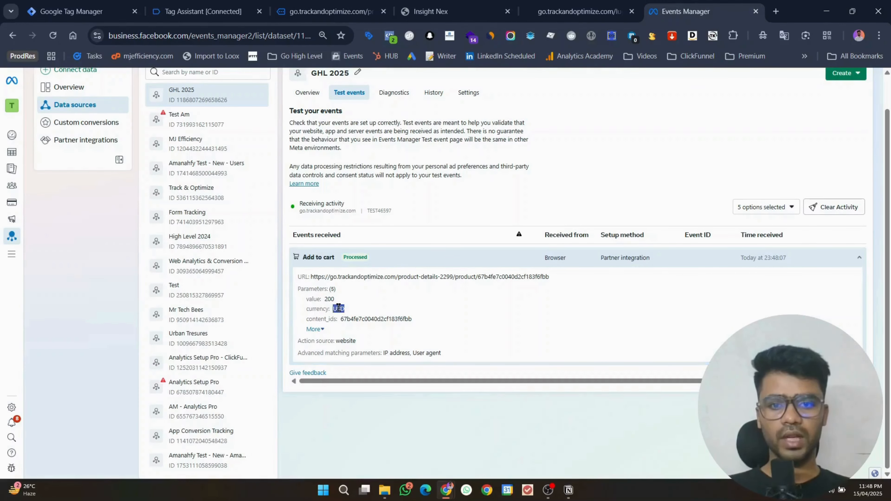
pyautogui.click(320, 329)
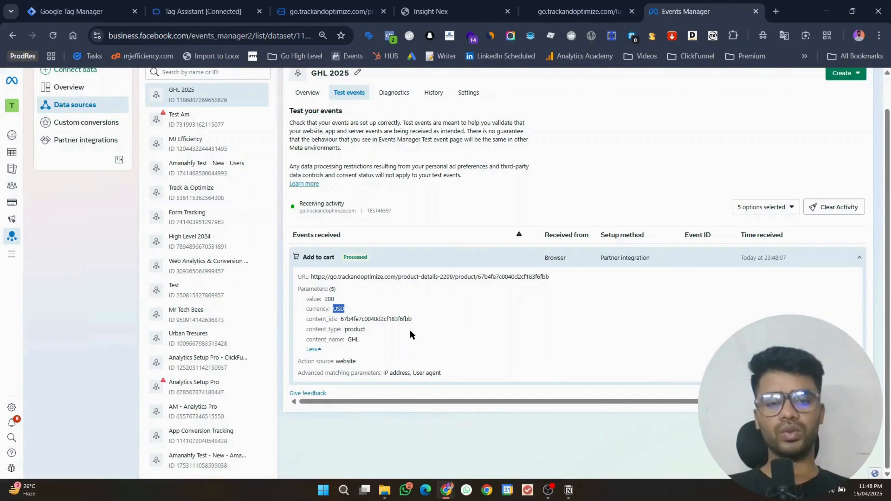
pyautogui.click(410, 339)
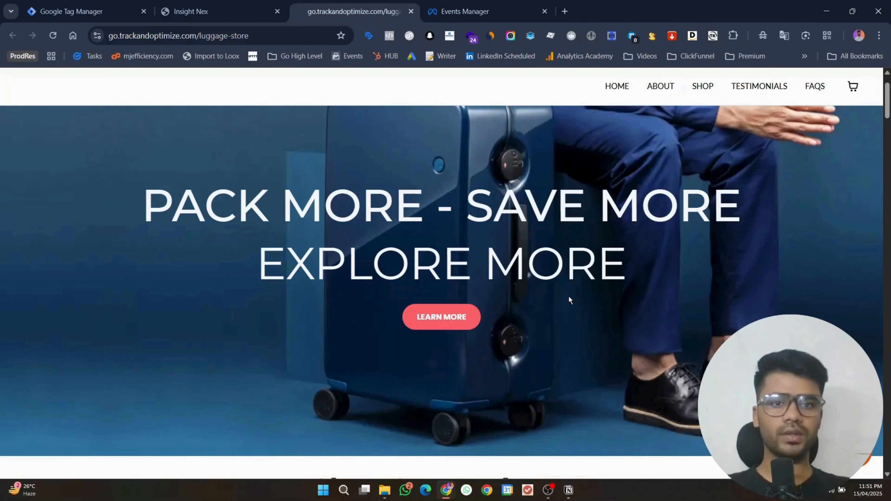
# Step: Start a Tag Assistant preview of the updated GTM container
pyautogui.scroll(-10, 569, 295)
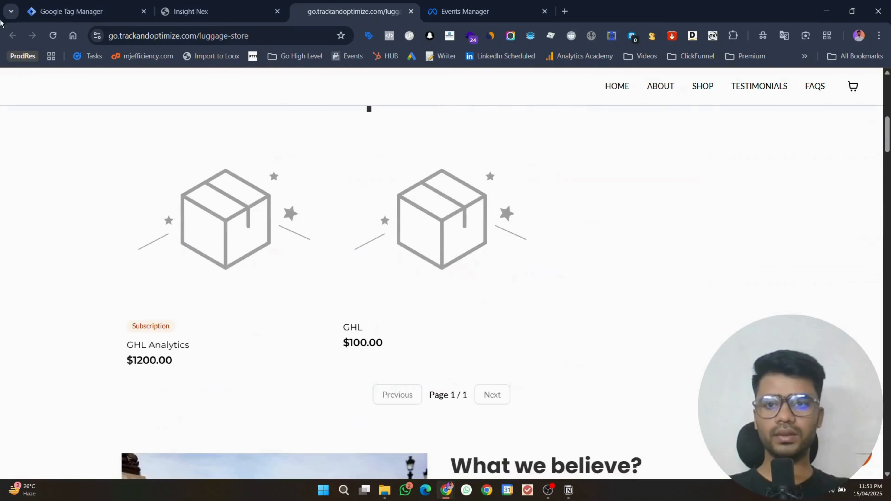
pyautogui.click(81, 12)
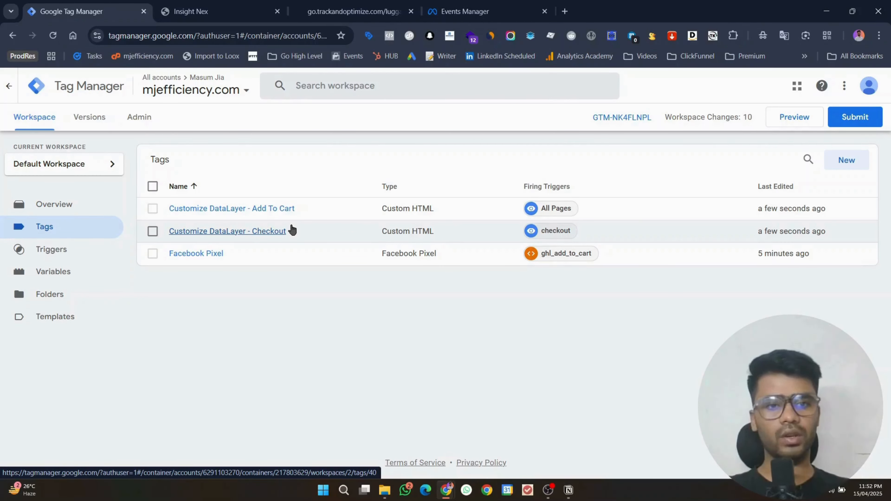
pyautogui.click(806, 122)
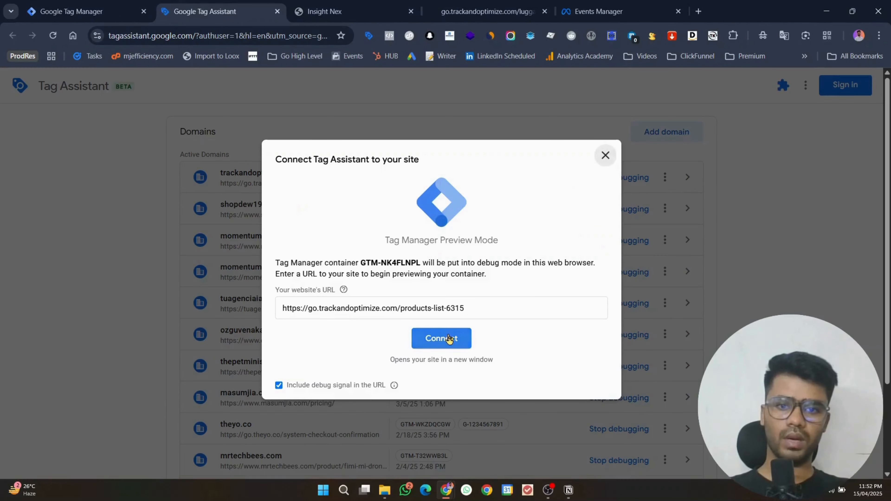
# Step: Connect the debug preview to the store and open the GHL Analytics product page
pyautogui.click(450, 339)
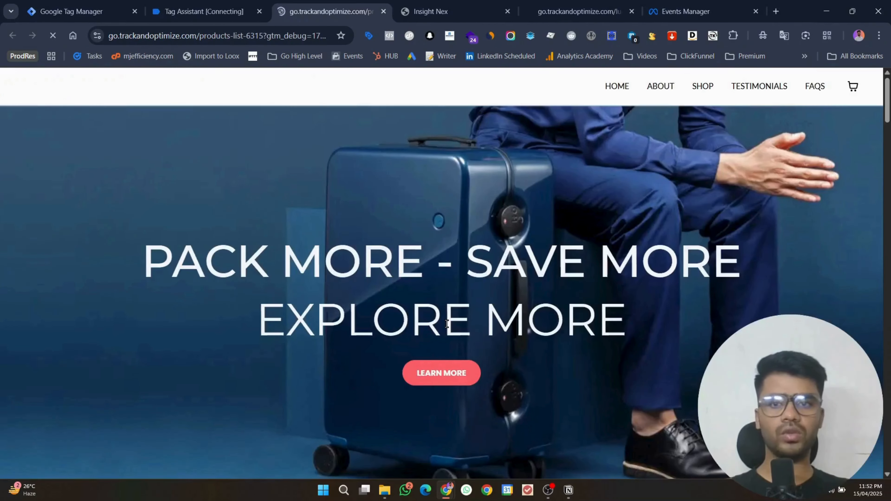
pyautogui.scroll(-10, 446, 324)
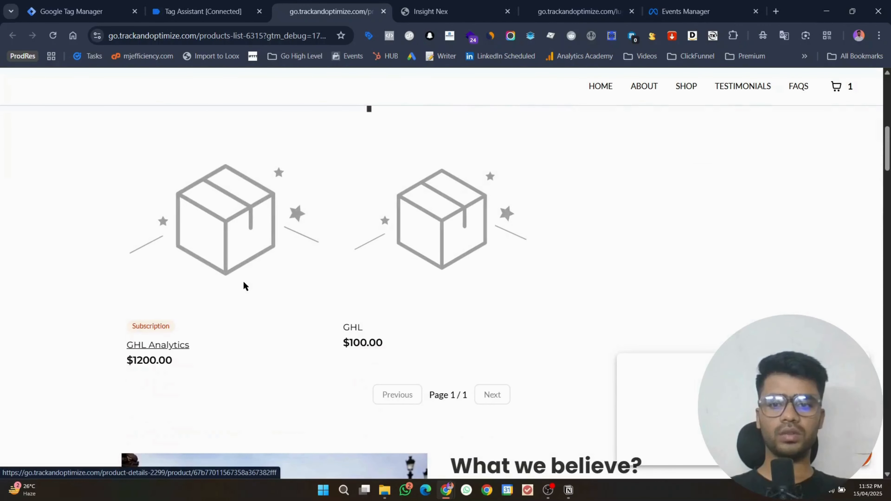
pyautogui.click(244, 286)
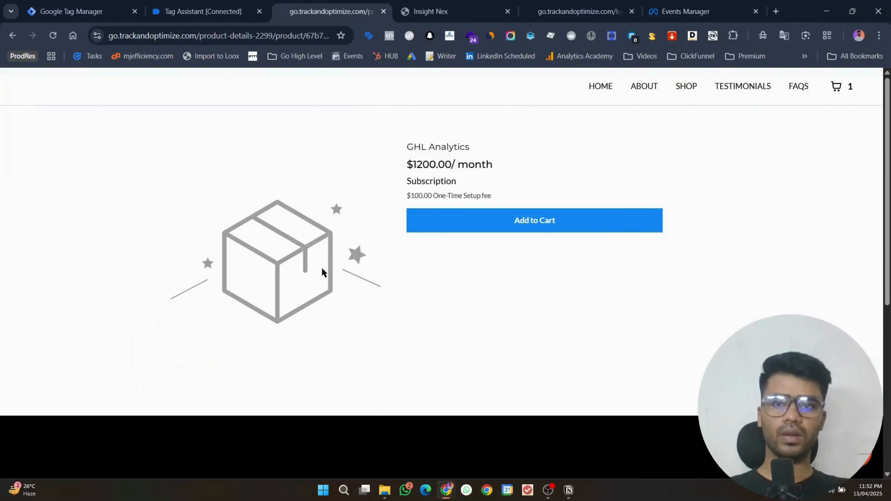
pyautogui.click(203, 11)
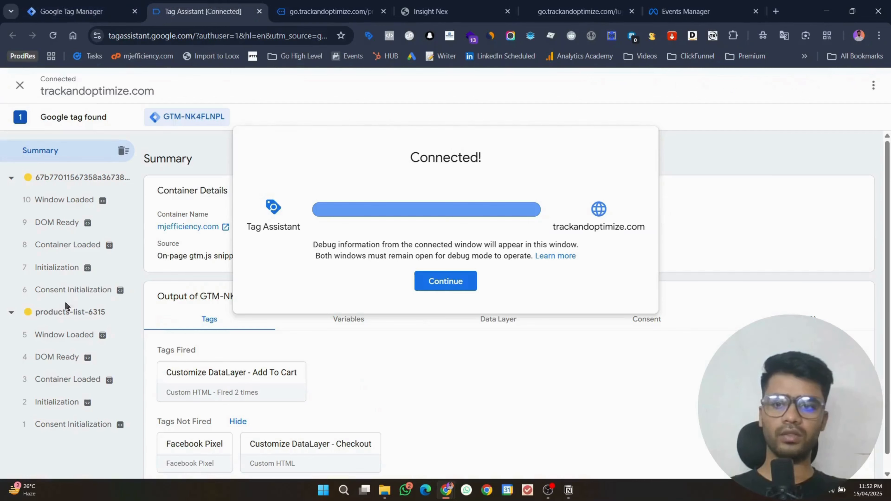
pyautogui.click(461, 286)
pyautogui.click(70, 11)
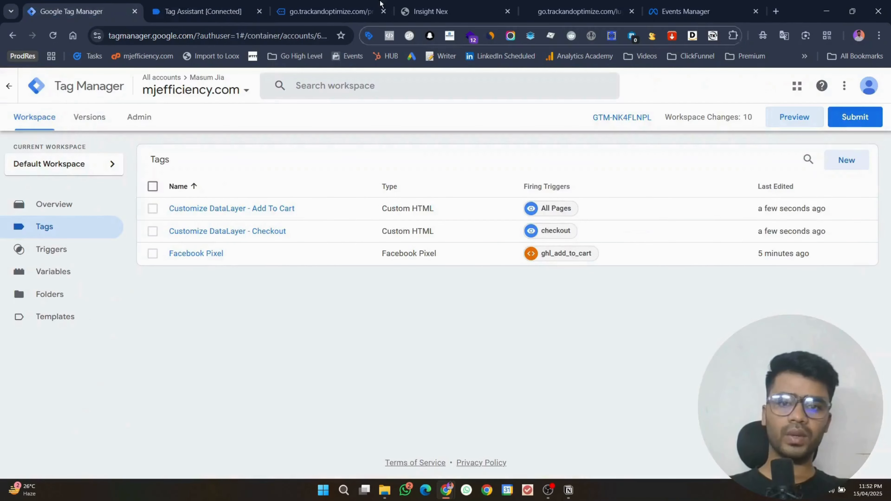
# Step: Add GHL Analytics to the cart and inspect its ghl_add_to_cart dataLayer push
pyautogui.click(372, 5)
pyautogui.click(517, 228)
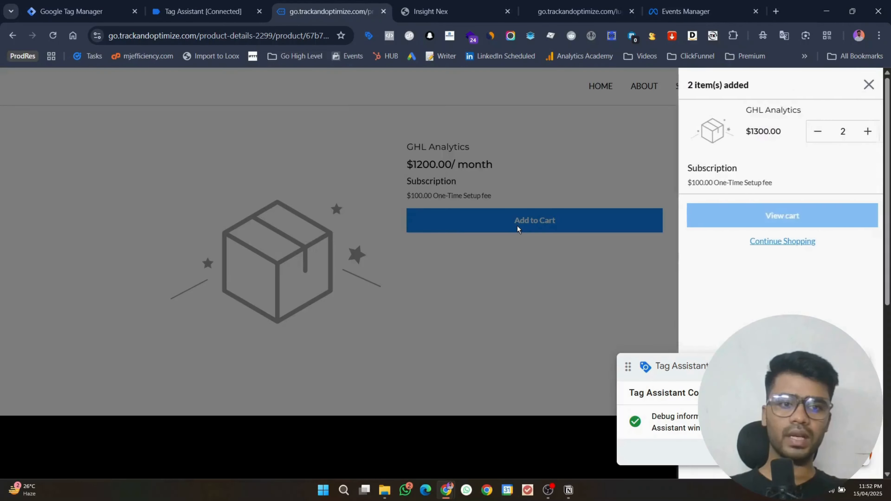
pyautogui.click(196, 11)
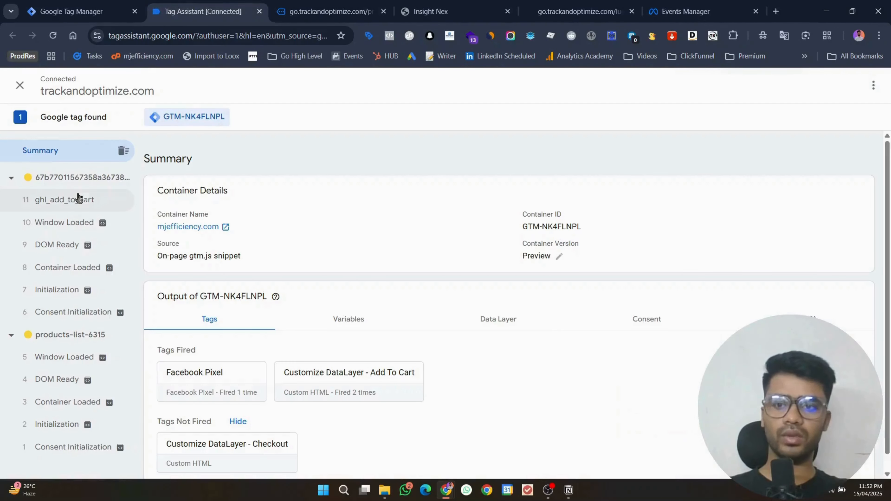
pyautogui.click(77, 200)
pyautogui.click(846, 219)
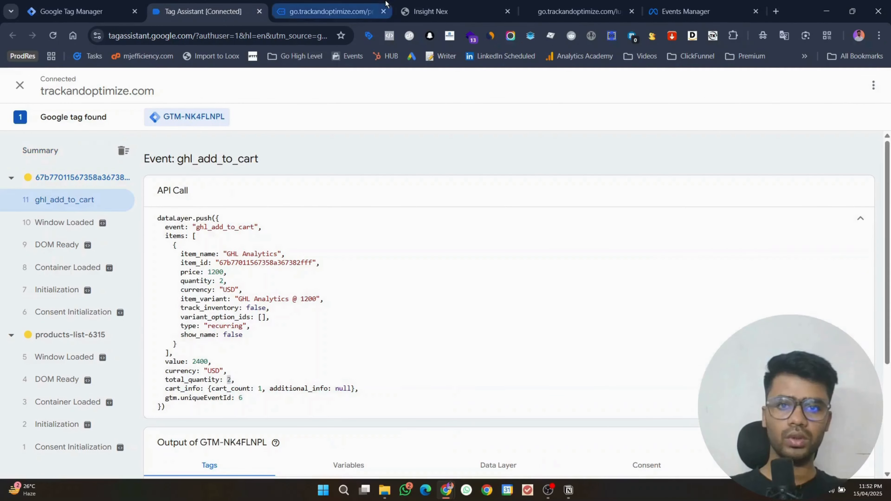
# Step: Check out from the cart and review begin_checkout data: price 1200, quantity 2, value 2400
pyautogui.click(330, 11)
pyautogui.click(735, 218)
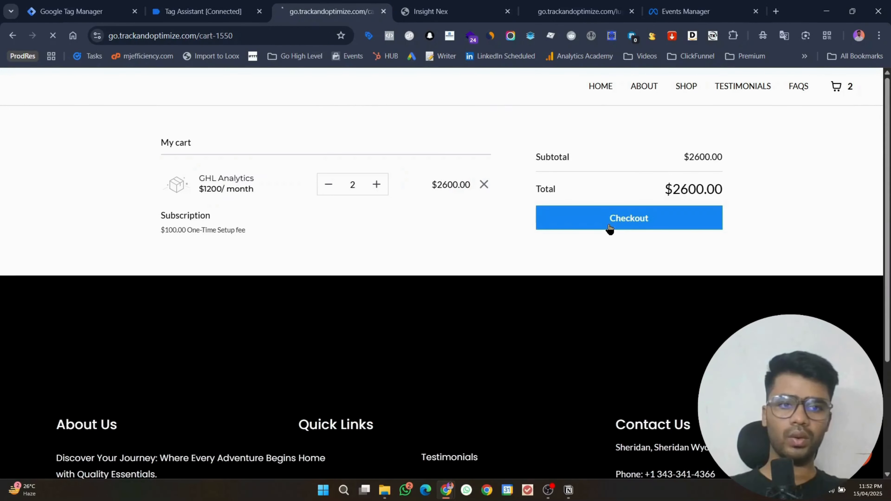
pyautogui.click(611, 228)
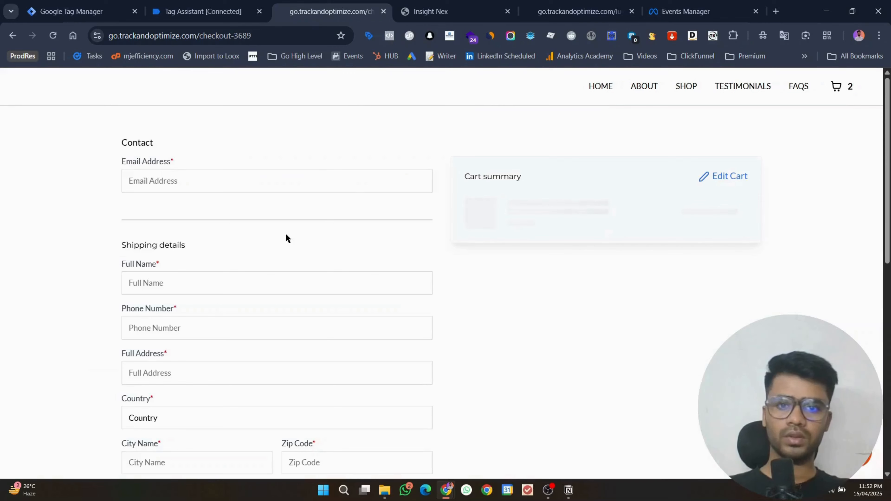
pyautogui.click(202, 4)
pyautogui.click(81, 202)
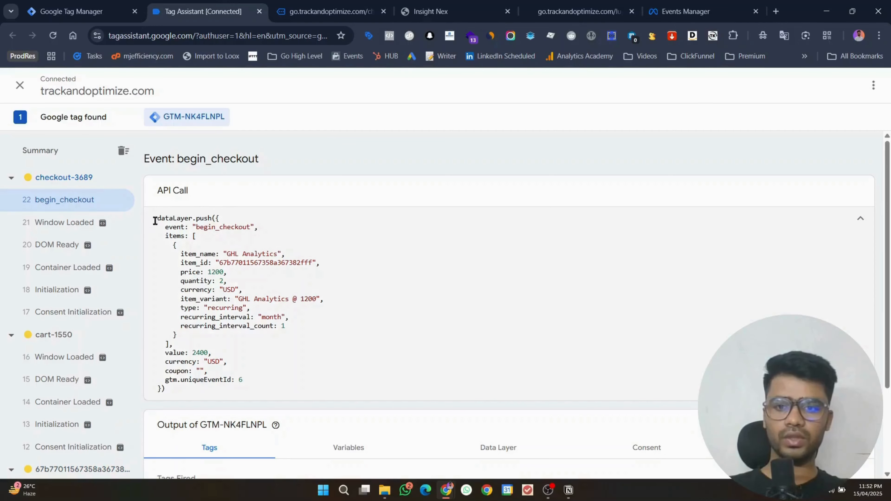
pyautogui.moveTo(155, 219); pyautogui.dragTo(250, 377)
pyautogui.click(250, 377)
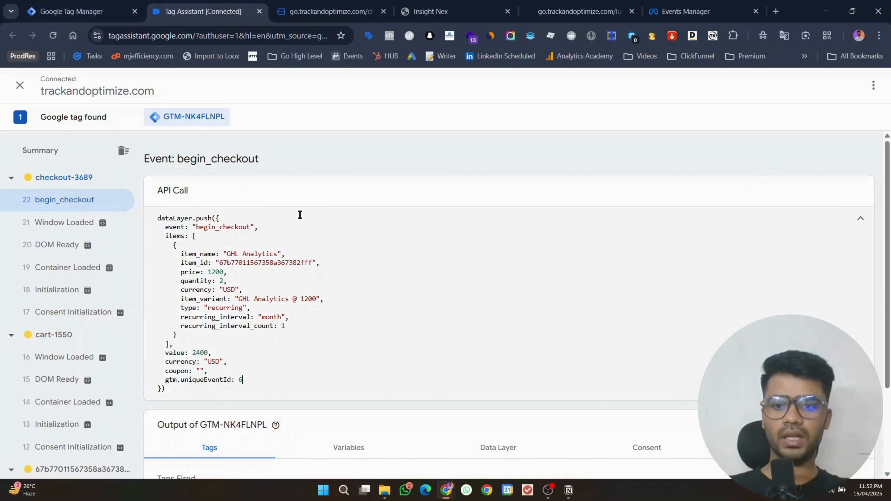
pyautogui.click(62, 4)
# Step: Create a new tag in GTM and browse the tag type list
pyautogui.click(846, 161)
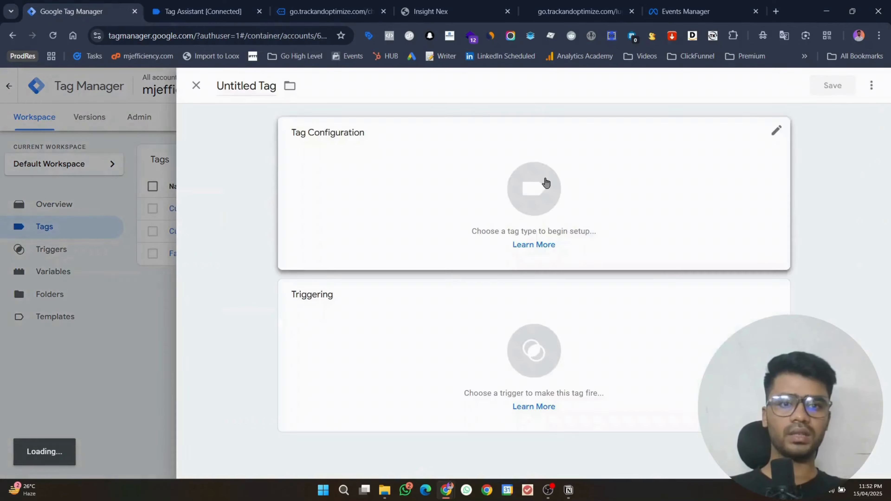
pyautogui.click(546, 182)
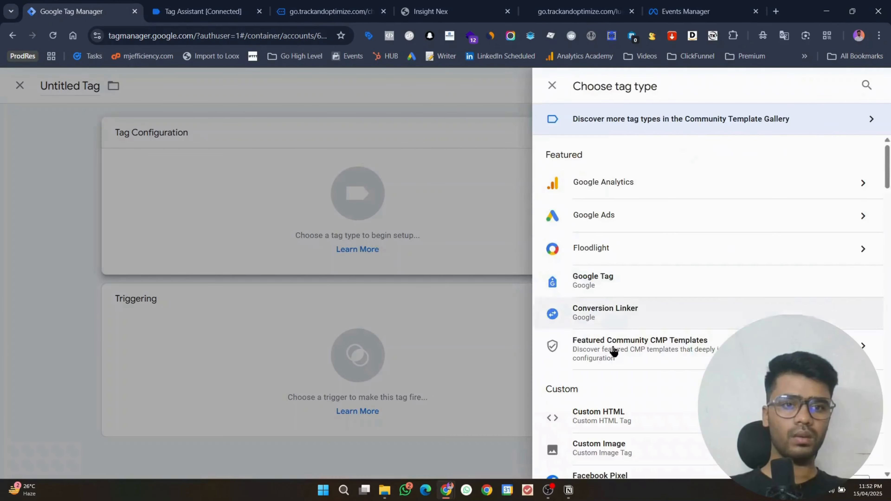
pyautogui.scroll(-3, 607, 351)
pyautogui.press('Escape')
# Step: Clear Meta test event activity and copy the dataset ID from Settings
pyautogui.click(686, 11)
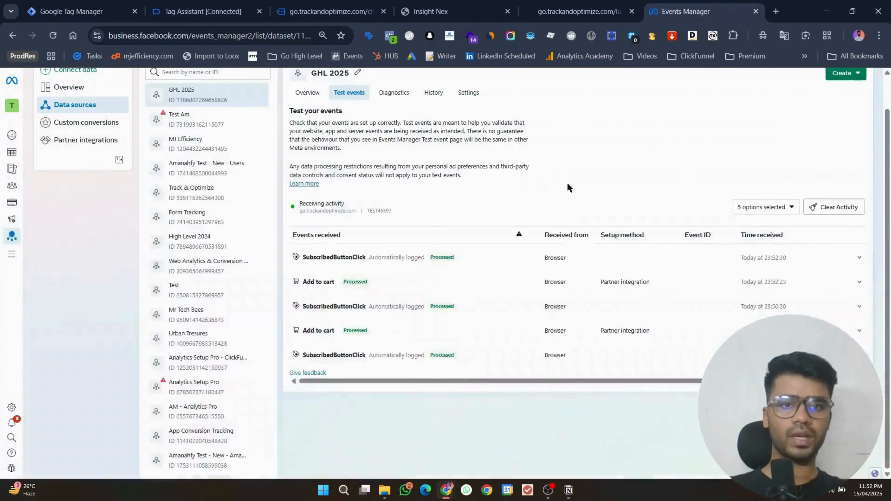
pyautogui.click(835, 242)
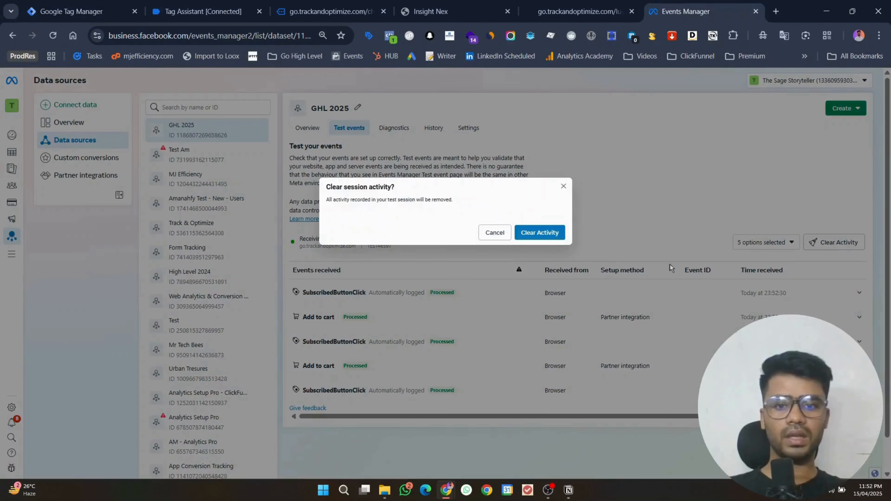
pyautogui.click(519, 236)
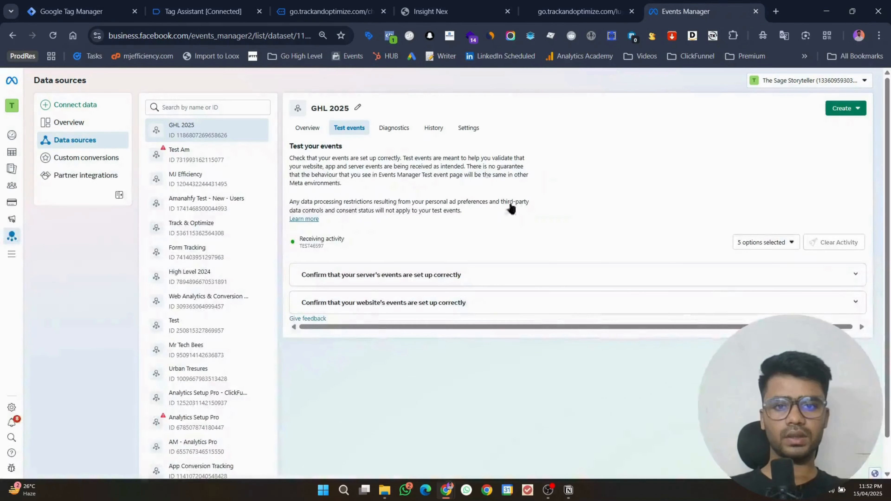
pyautogui.click(469, 135)
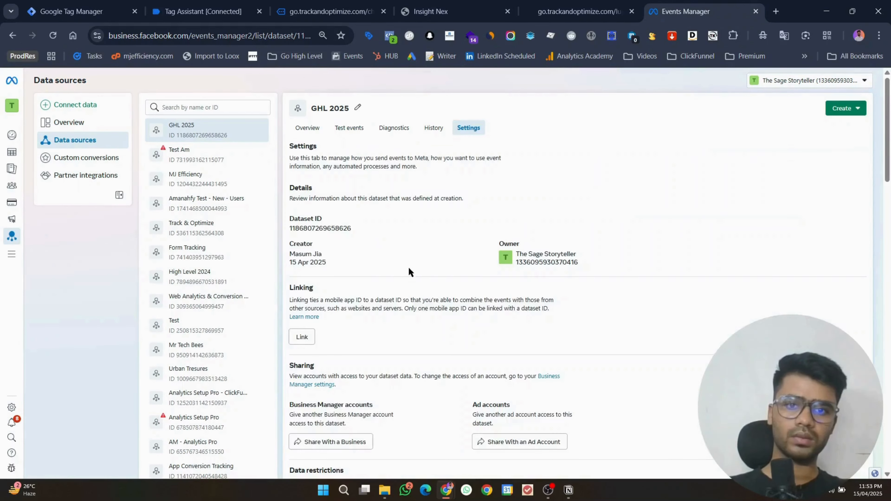
pyautogui.click(315, 229)
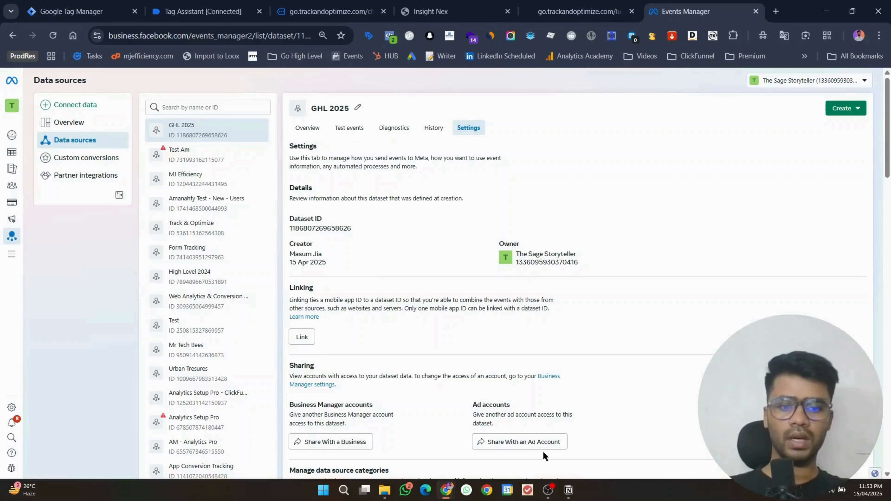
pyautogui.click(547, 490)
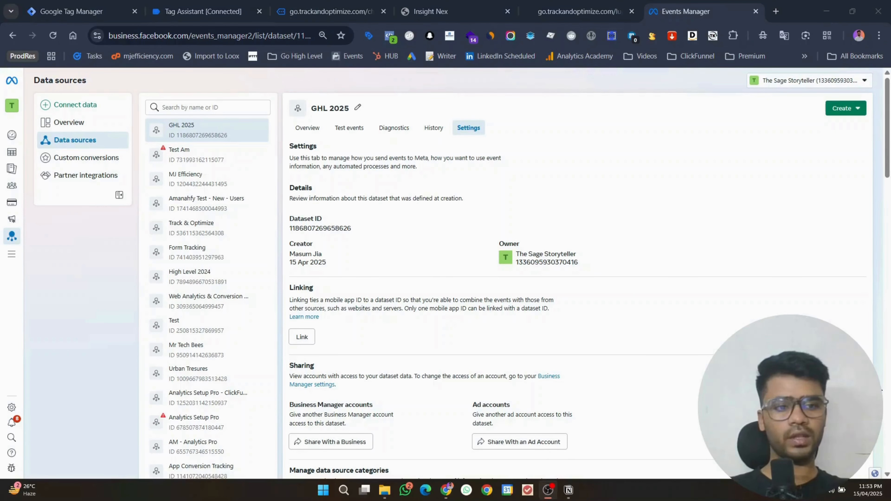
# Step: Paste the dataset ID as the Facebook Pixel ID and choose the InitiateCheckout standard event
pyautogui.click(834, 4)
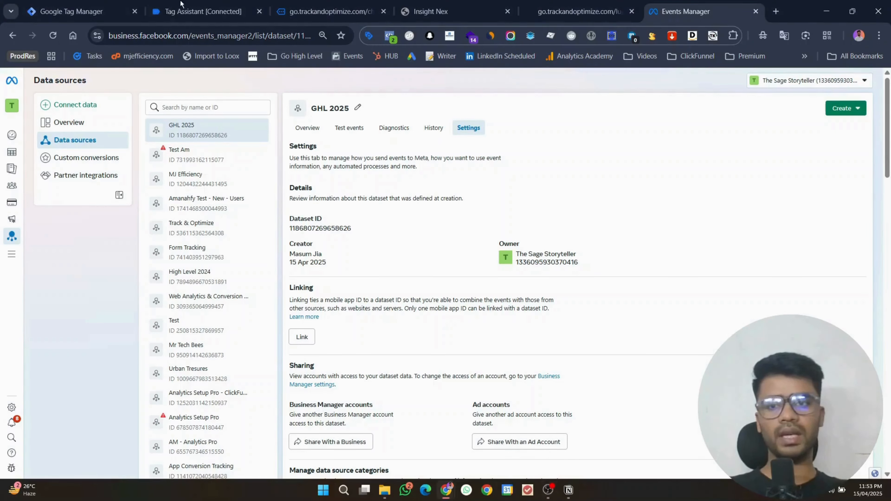
pyautogui.click(81, 11)
pyautogui.click(347, 310)
pyautogui.hotkey('ctrl', 'v')
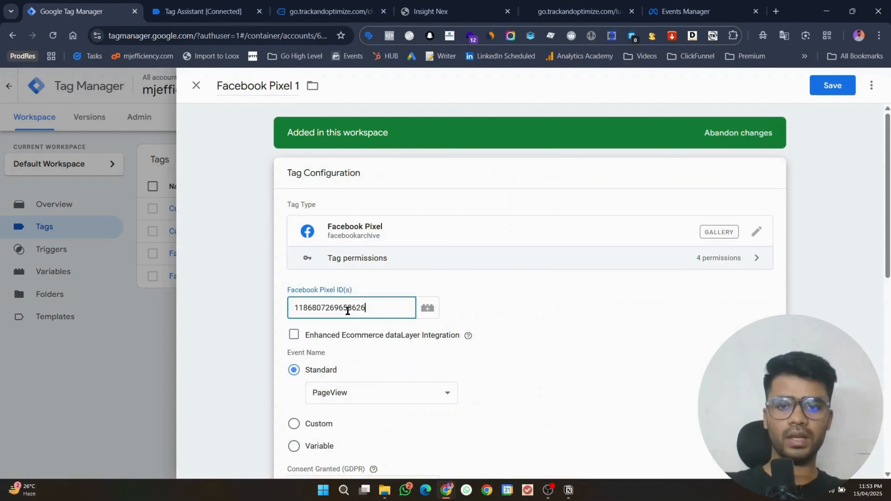
pyautogui.scroll(-4, 445, 273)
pyautogui.click(347, 226)
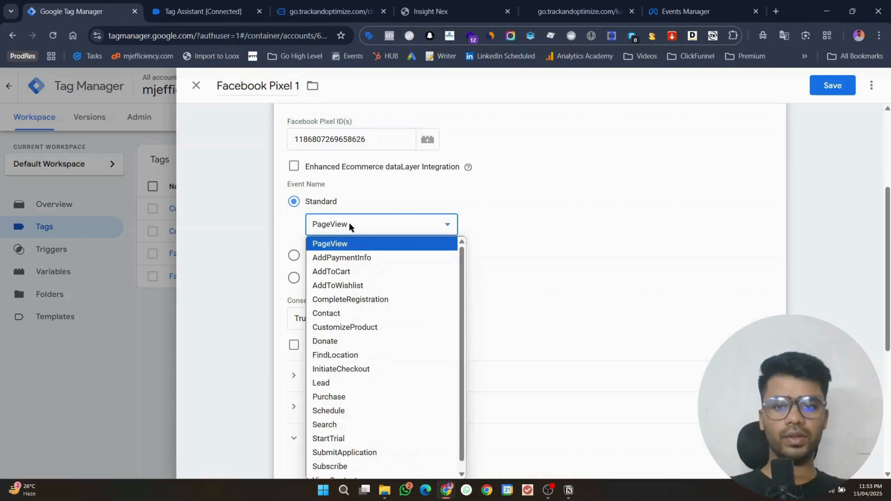
pyautogui.click(355, 374)
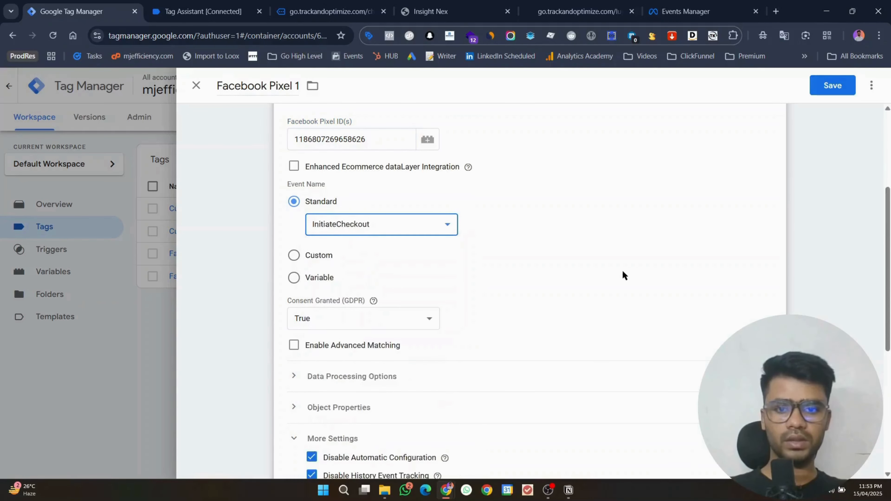
pyautogui.scroll(-5, 623, 272)
pyautogui.click(295, 217)
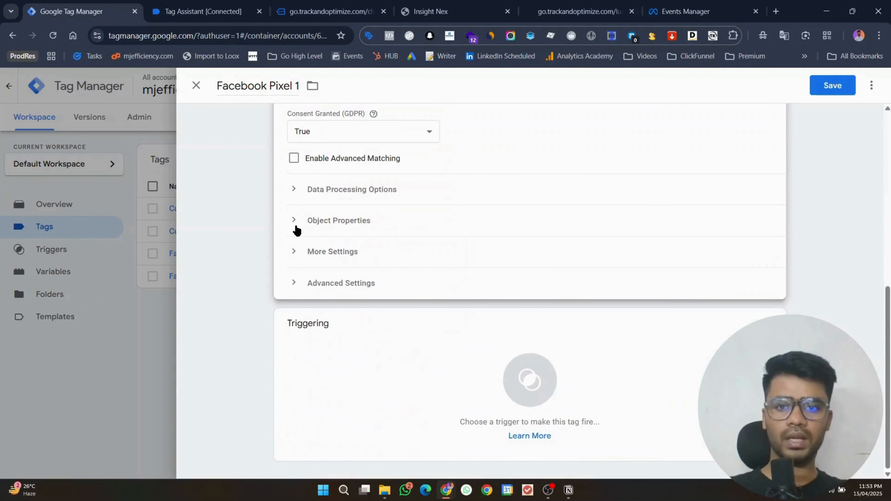
pyautogui.click(295, 228)
# Step: Add five object property rows and enter content_type as the first property name
pyautogui.click(323, 302)
pyautogui.click(322, 335)
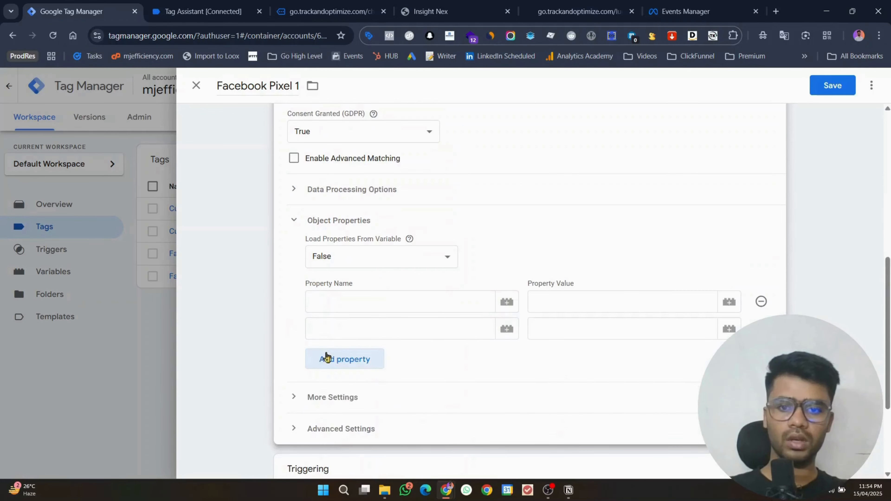
pyautogui.click(326, 359)
pyautogui.click(330, 386)
pyautogui.click(331, 411)
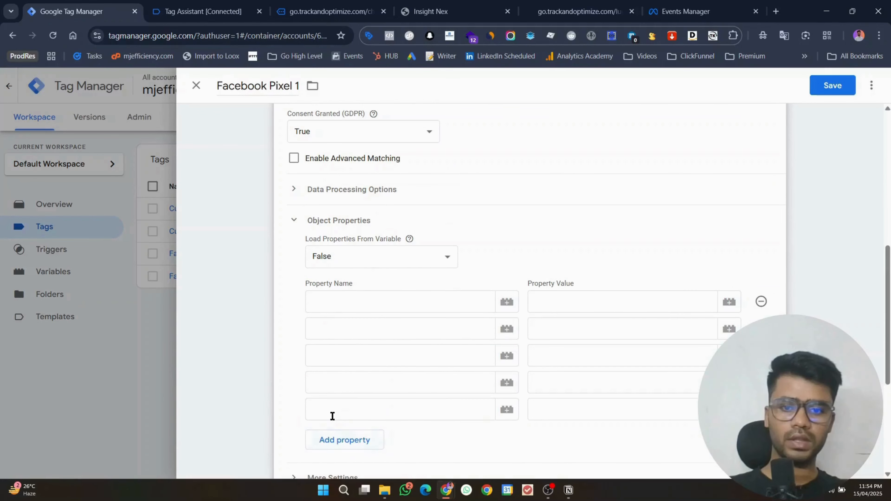
pyautogui.click(345, 304)
pyautogui.click(568, 490)
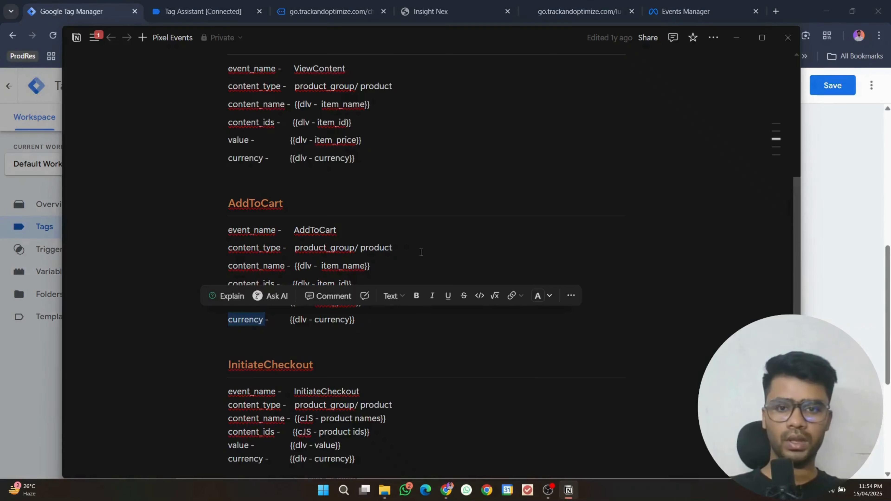
pyautogui.scroll(-5, 420, 252)
pyautogui.doubleClick(246, 181)
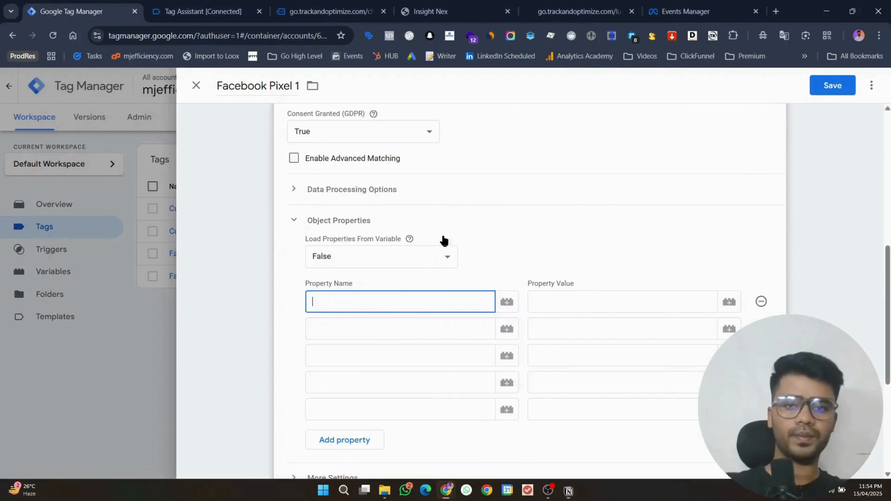
pyautogui.click(736, 38)
pyautogui.hotkey('ctrl', 'v')
# Step: Enter content_name and content_ids as the second and third property names
pyautogui.click(386, 328)
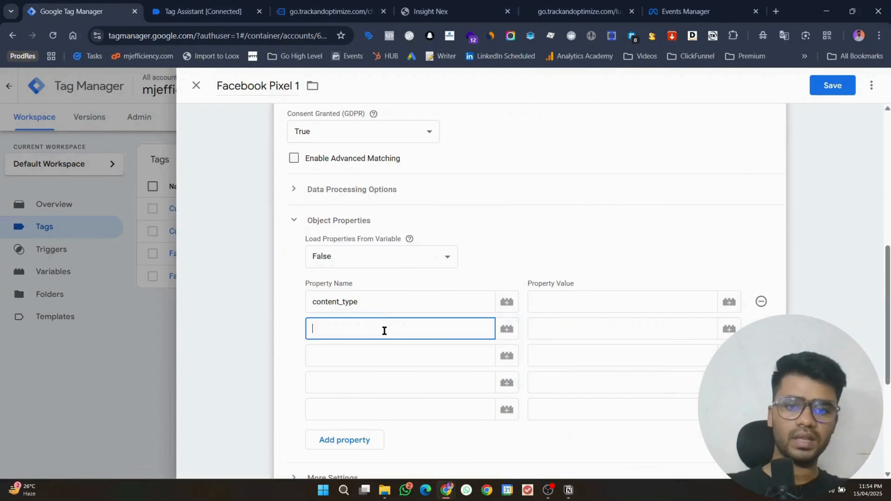
pyautogui.click(568, 490)
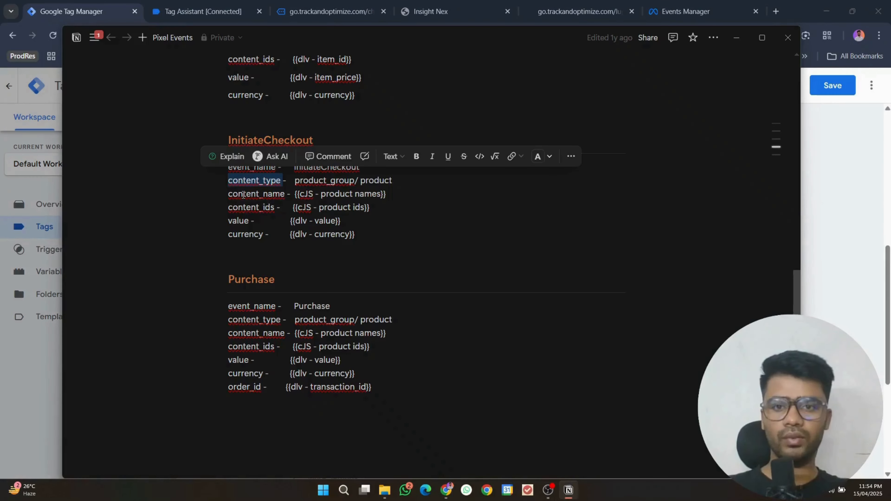
pyautogui.doubleClick(256, 194)
pyautogui.click(736, 37)
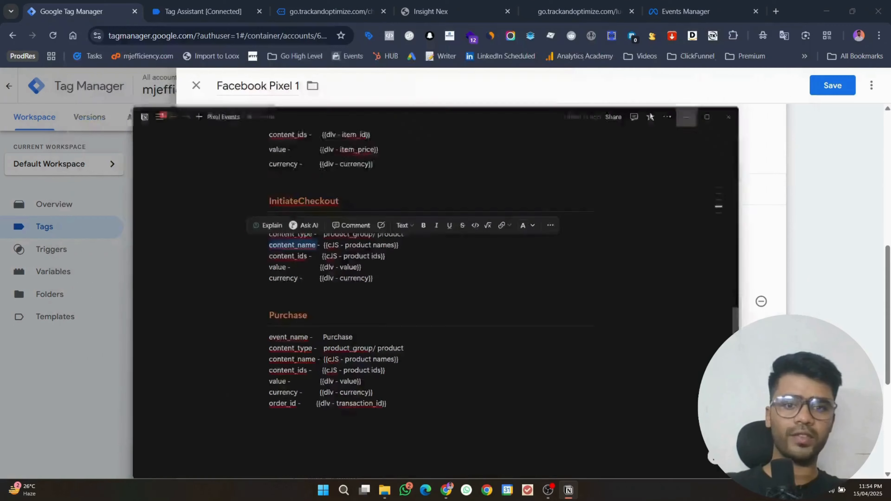
pyautogui.hotkey('ctrl', 'v')
pyautogui.click(368, 349)
pyautogui.click(566, 488)
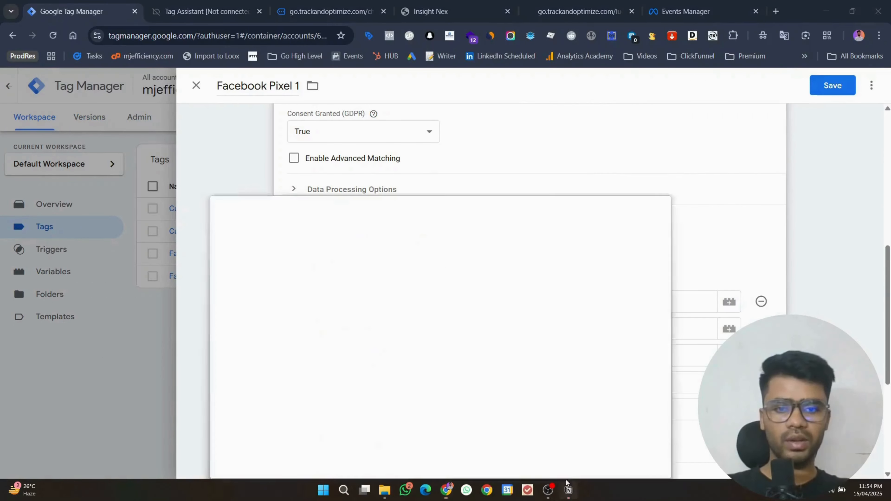
pyautogui.doubleClick(251, 208)
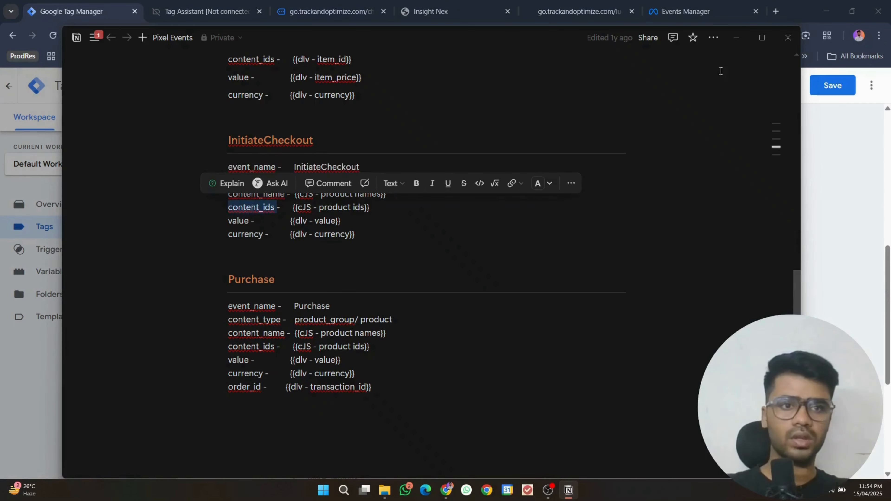
pyautogui.click(738, 38)
pyautogui.hotkey('ctrl', 'v')
# Step: Enter value and currency as the fourth and fifth property names
pyautogui.click(366, 377)
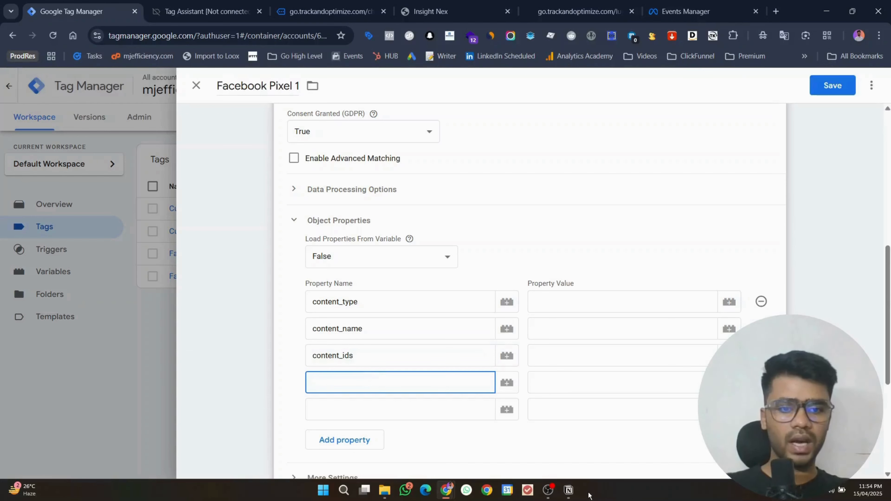
pyautogui.click(569, 490)
pyautogui.doubleClick(240, 221)
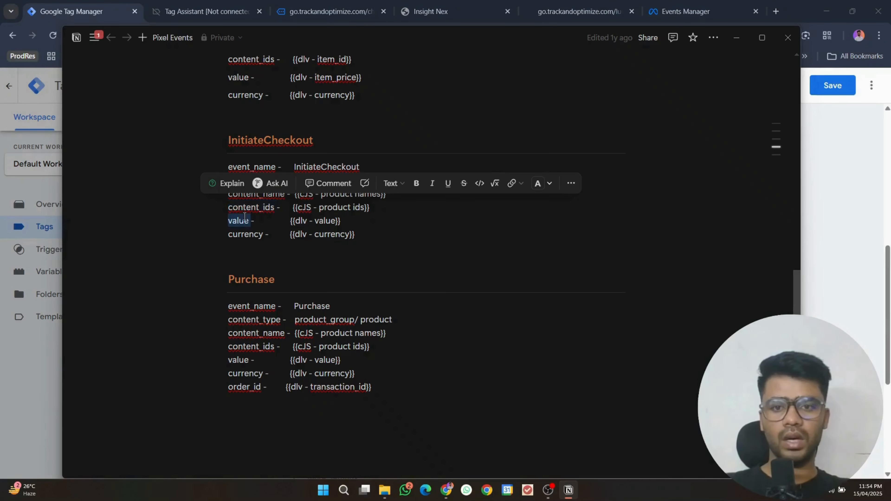
pyautogui.click(745, 40)
pyautogui.hotkey('ctrl', 'v')
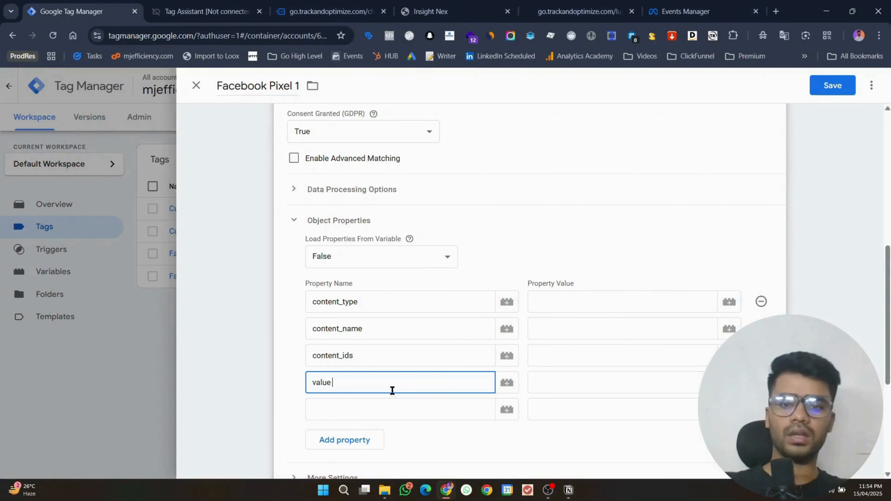
pyautogui.click(392, 409)
pyautogui.click(568, 490)
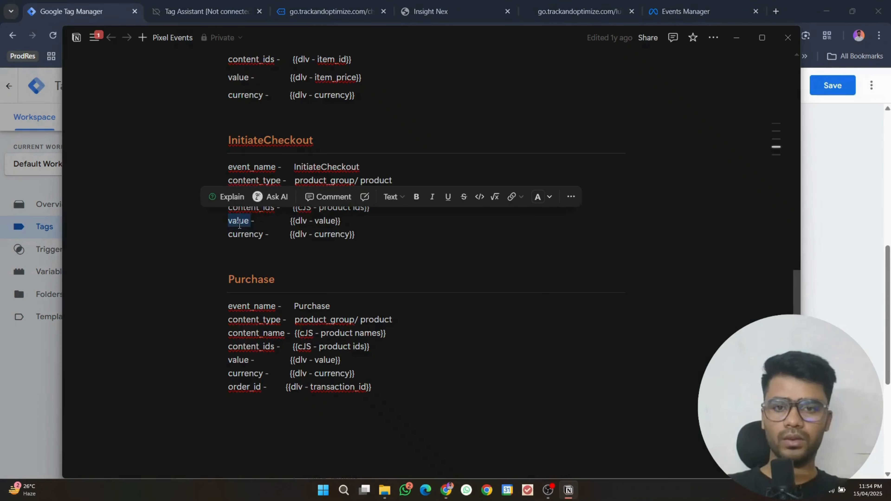
pyautogui.doubleClick(245, 234)
pyautogui.hotkey('ctrl', 'c')
pyautogui.click(736, 37)
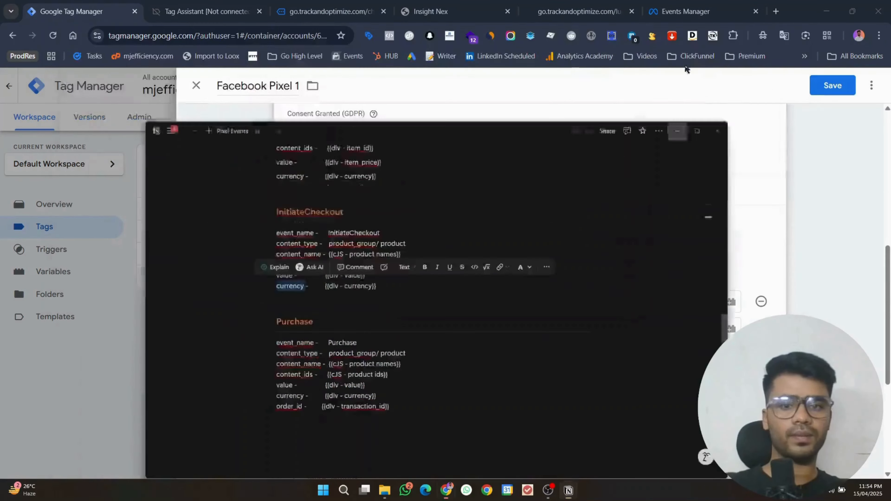
pyautogui.hotkey('ctrl', 'v')
pyautogui.click(592, 300)
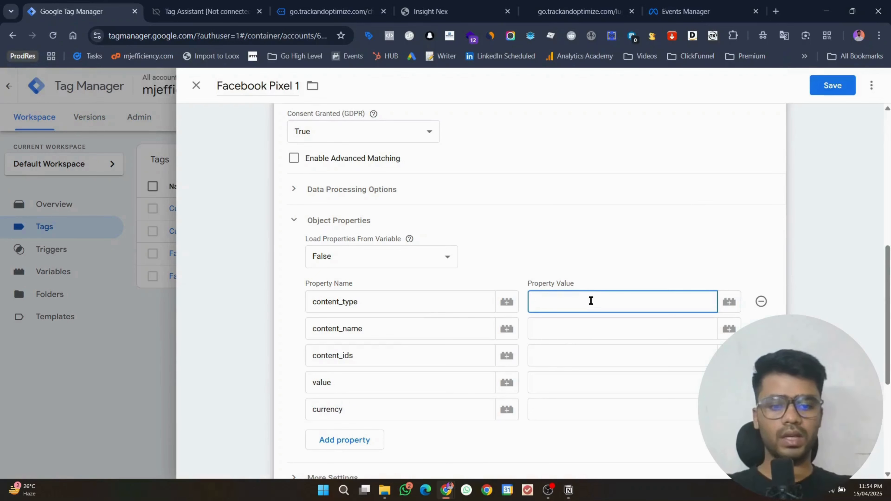
# Step: Set content_name to {{item_name}} and content_ids to {{item_id}} via variable autocomplete
pyautogui.click(591, 323)
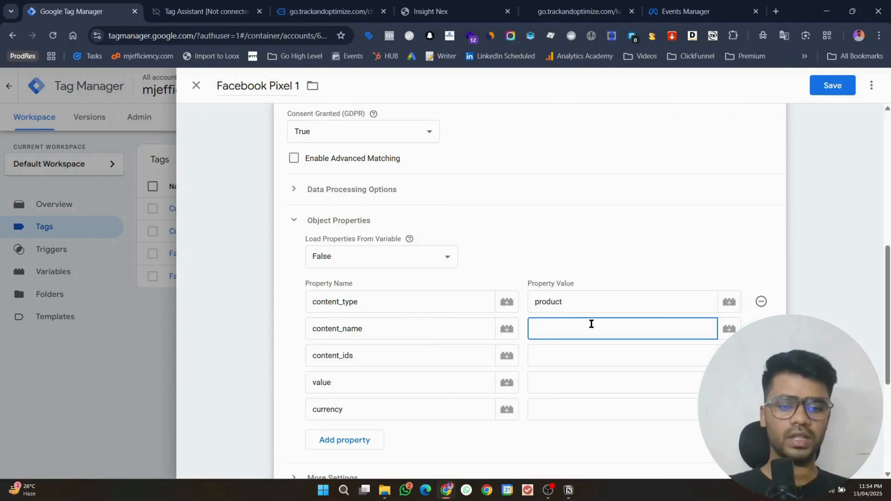
pyautogui.write('{{')
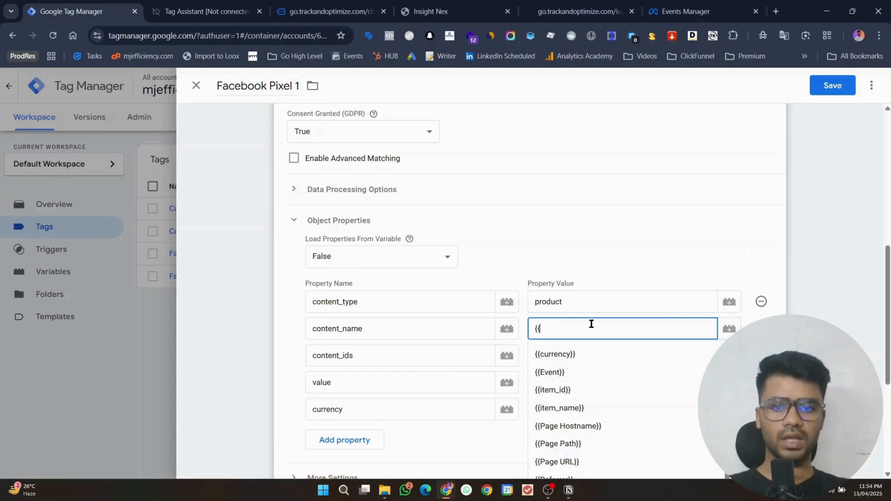
pyautogui.press('Down')
pyautogui.press('Down')
pyautogui.press('Down')
pyautogui.press('Down')
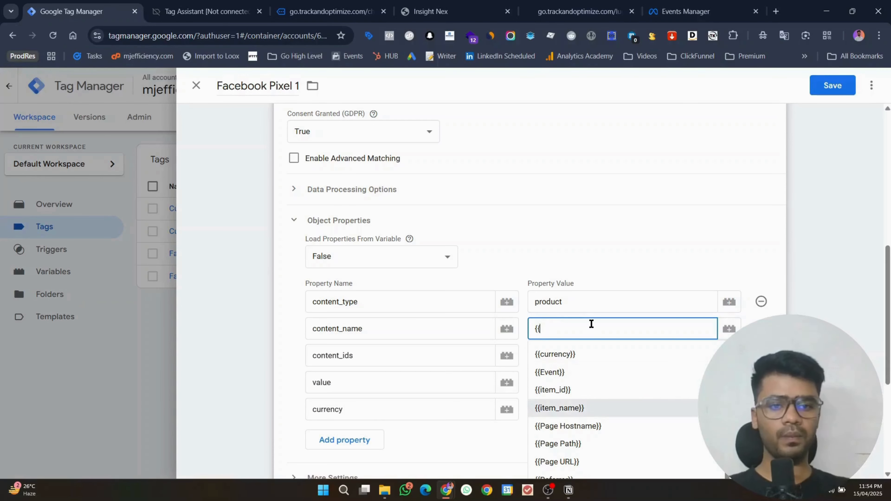
pyautogui.press('Return')
pyautogui.click(600, 358)
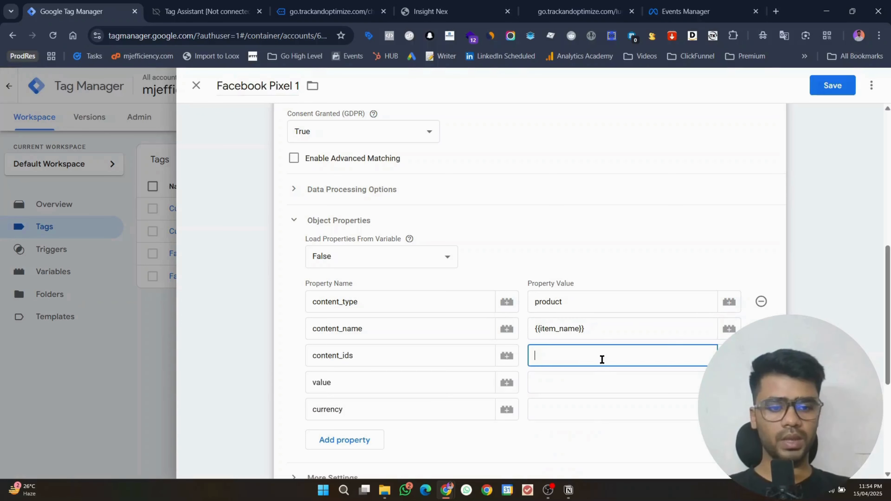
pyautogui.write('{{item')
pyautogui.press('Down')
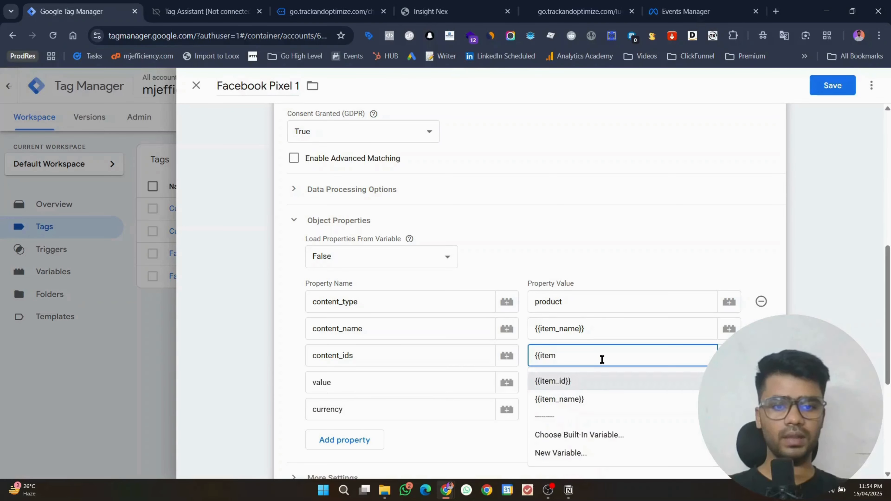
pyautogui.press('Return')
# Step: Set the value and currency properties to the {{value}} and {{currency}} variables
pyautogui.click(605, 380)
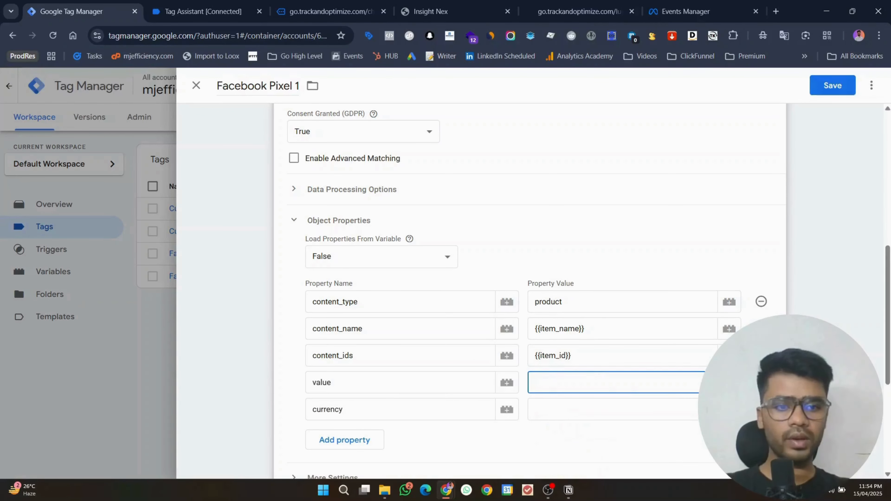
pyautogui.click(729, 382)
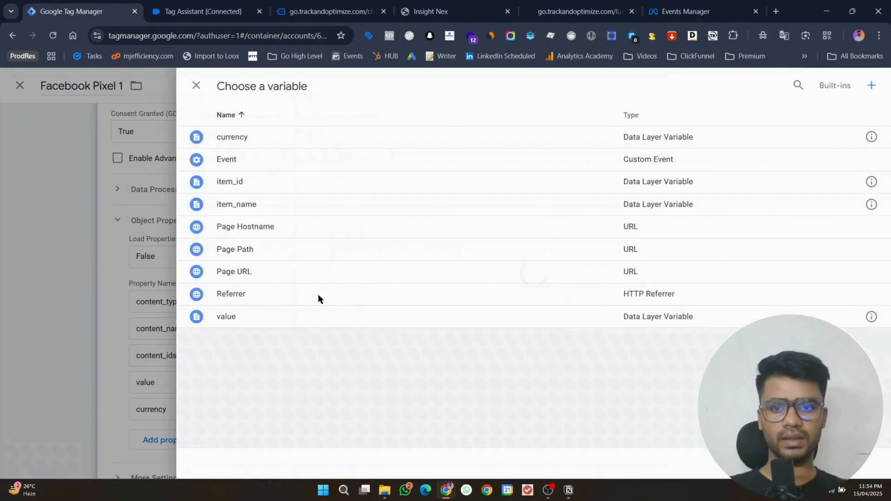
pyautogui.click(291, 327)
pyautogui.click(729, 409)
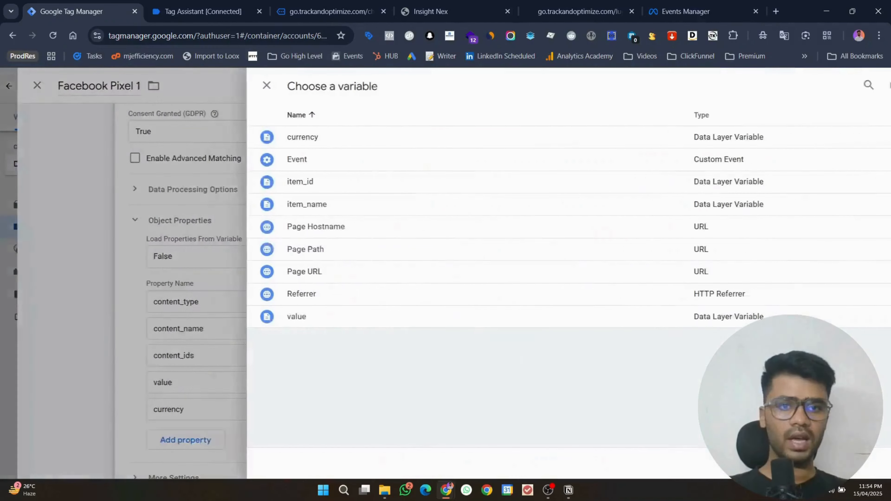
pyautogui.click(325, 137)
pyautogui.scroll(-5, 785, 263)
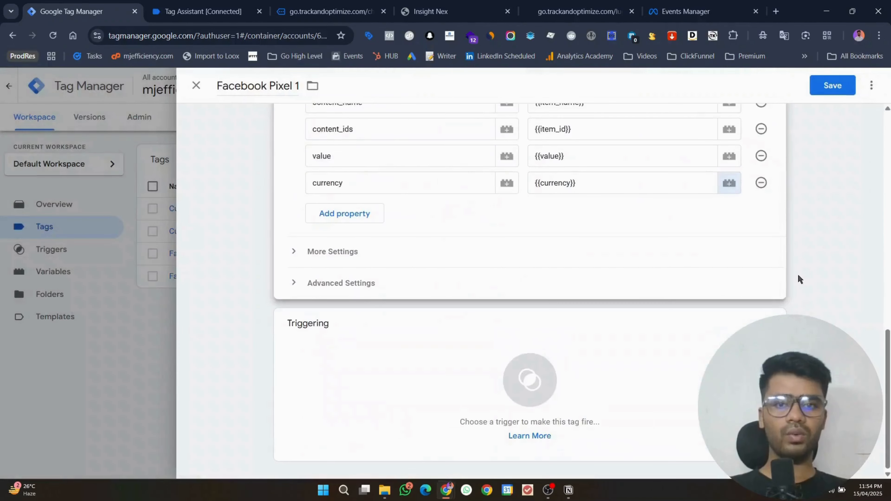
# Step: Start a new Custom Event trigger for the Facebook Pixel 1 tag
pyautogui.click(712, 352)
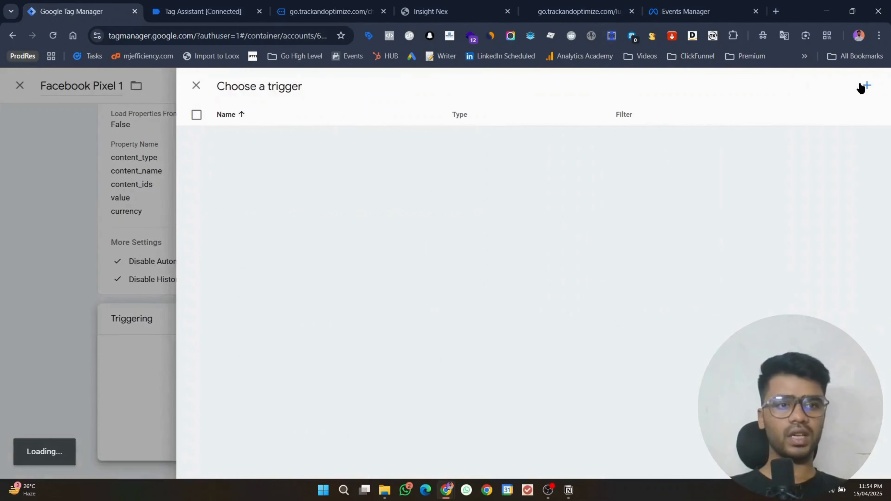
pyautogui.click(861, 88)
pyautogui.click(388, 158)
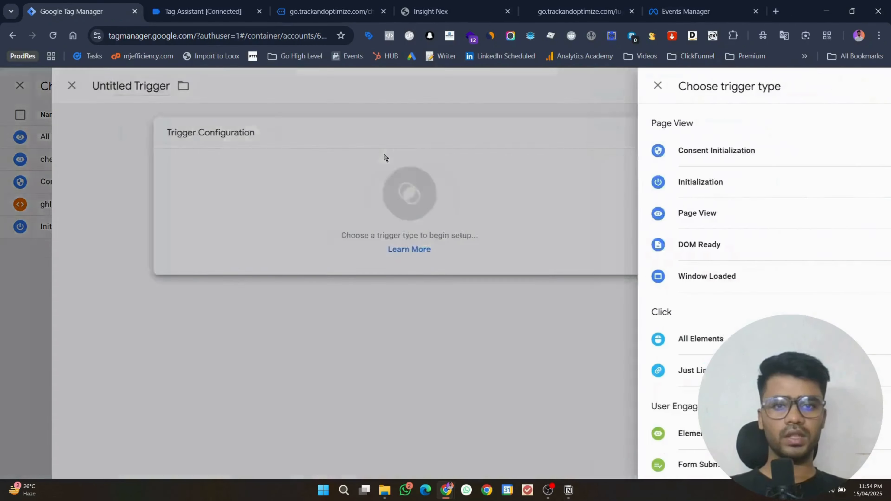
pyautogui.scroll(-5, 632, 390)
pyautogui.click(607, 339)
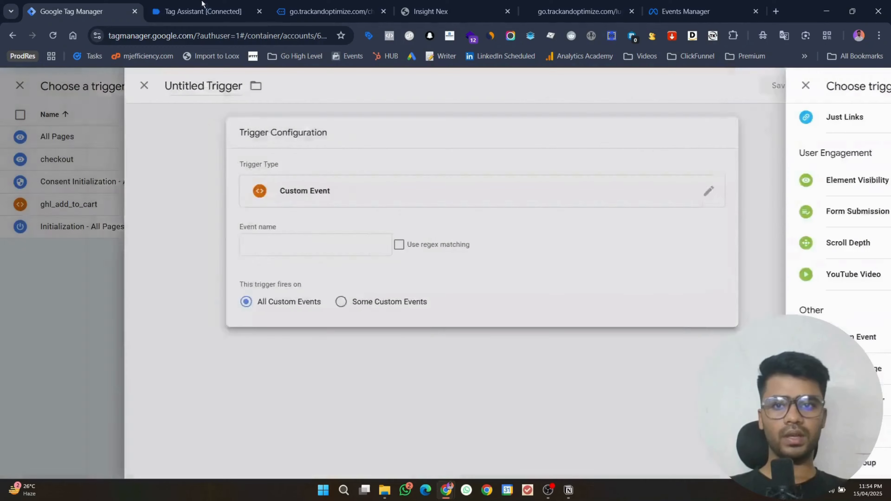
# Step: Name the trigger and its event begin_checkout, then save the trigger and the tag
pyautogui.click(202, 5)
pyautogui.doubleClick(231, 228)
pyautogui.hotkey('ctrl', 'c')
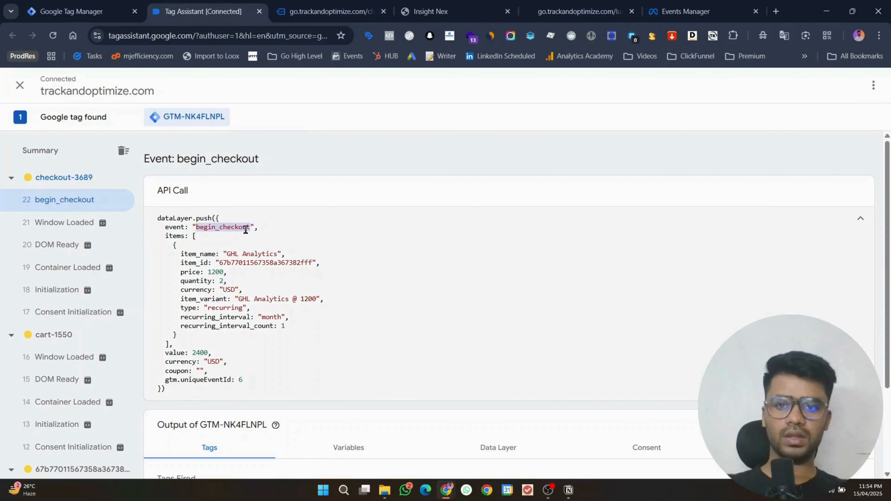
pyautogui.click(81, 11)
pyautogui.click(329, 242)
pyautogui.hotkey('ctrl', 'v')
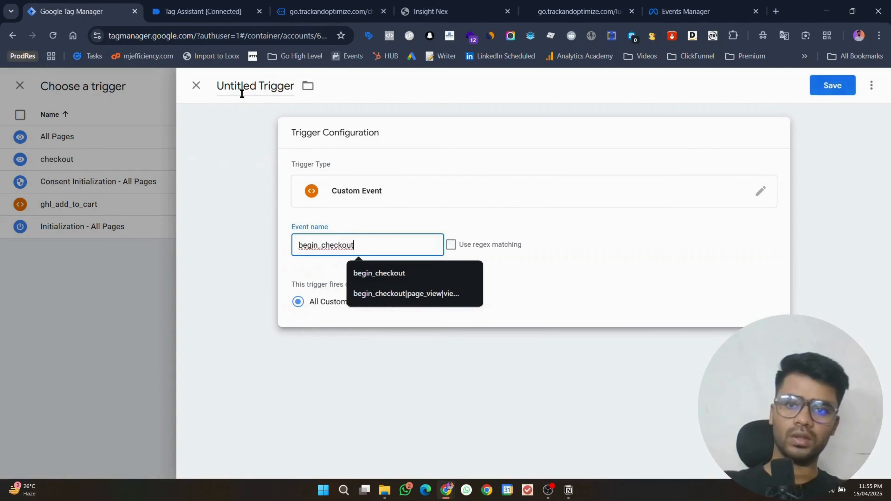
pyautogui.click(242, 86)
pyautogui.hotkey('ctrl', 'v')
pyautogui.click(821, 87)
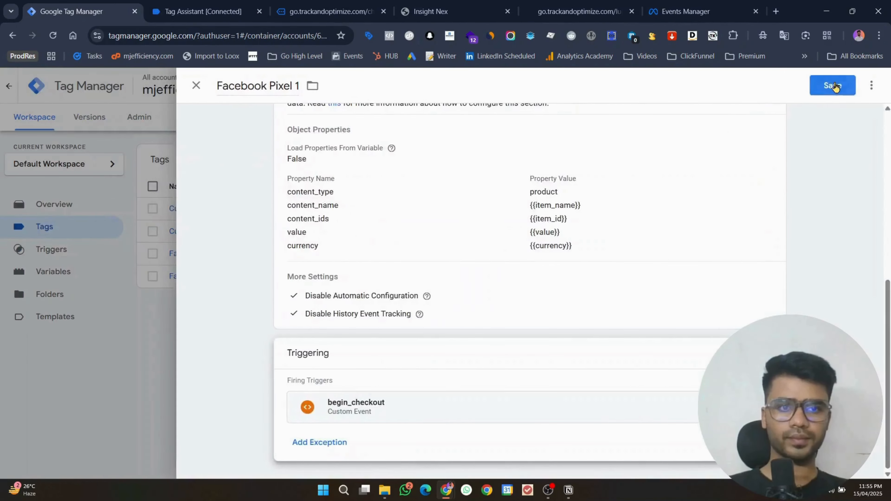
pyautogui.click(832, 86)
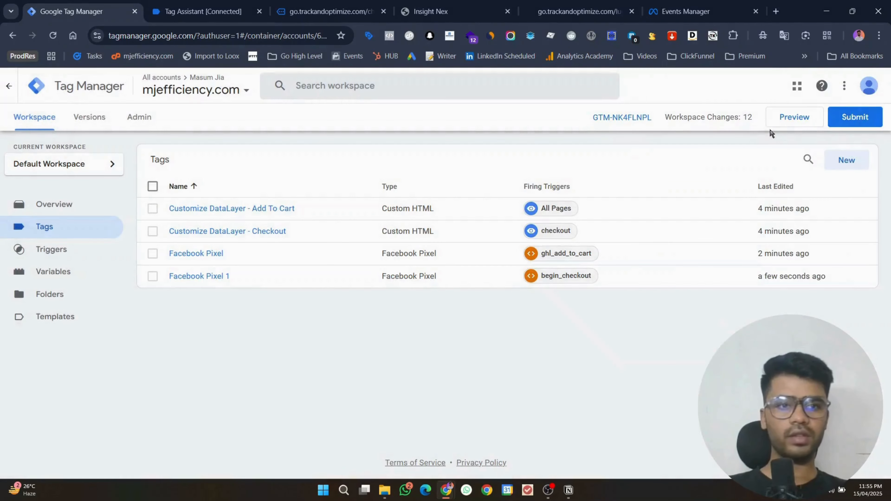
# Step: Launch Tag Assistant preview and open the GHL 2025 test events view in Meta Events Manager
pyautogui.click(803, 119)
pyautogui.click(666, 8)
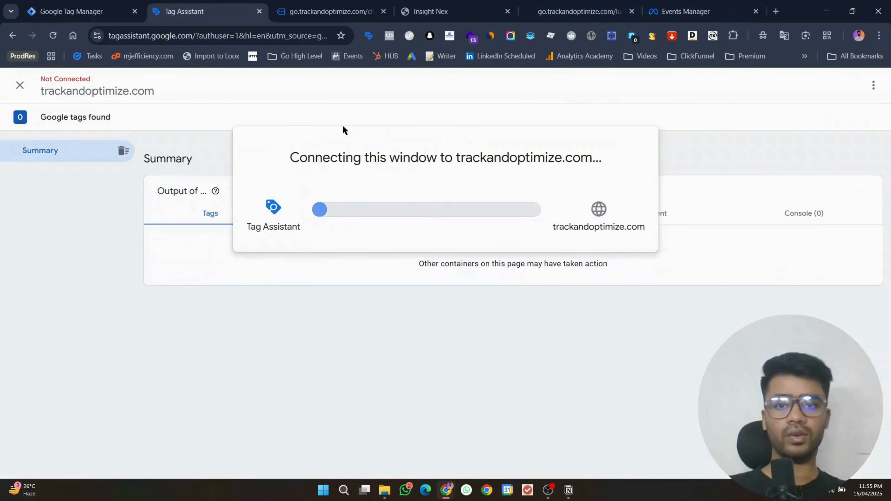
pyautogui.click(754, 5)
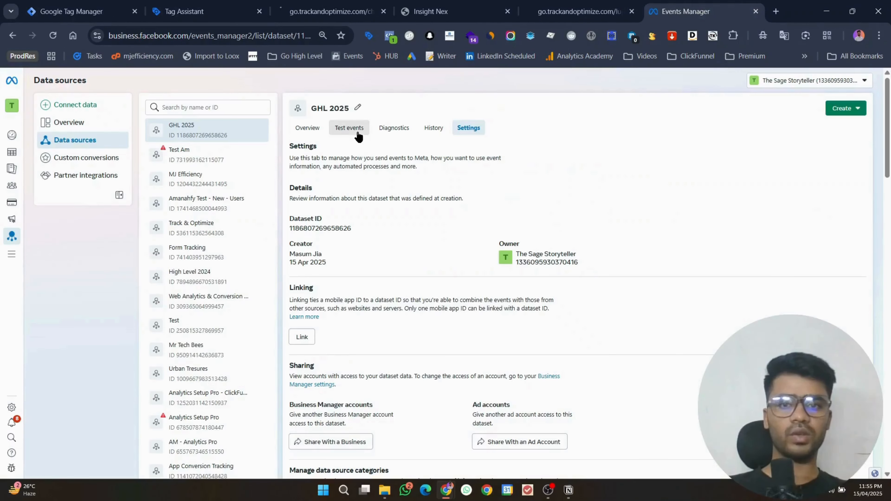
pyautogui.click(349, 131)
pyautogui.click(523, 237)
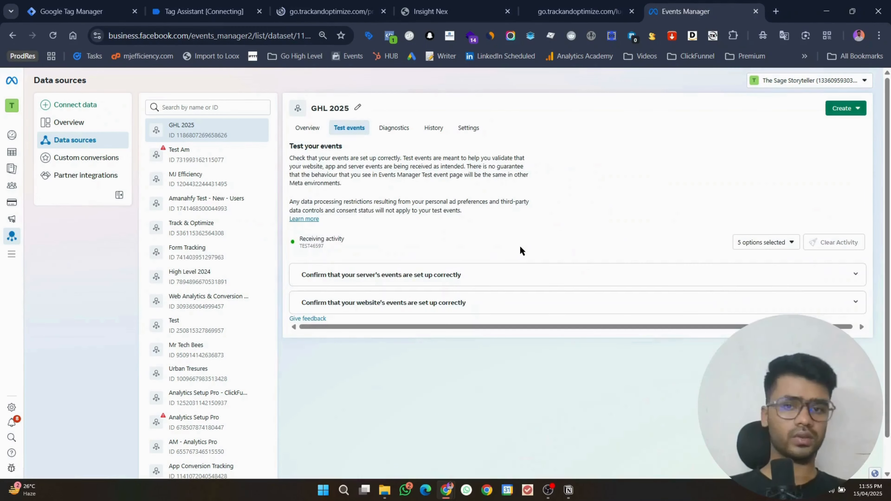
# Step: Add GHL Analytics to the cart and inspect the received Add to cart event's parameters
pyautogui.click(306, 4)
pyautogui.scroll(-10, 474, 233)
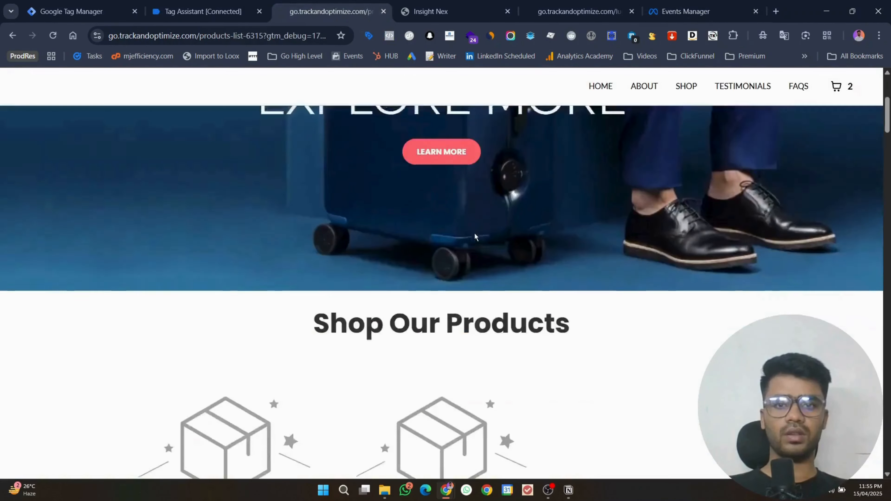
pyautogui.click(176, 199)
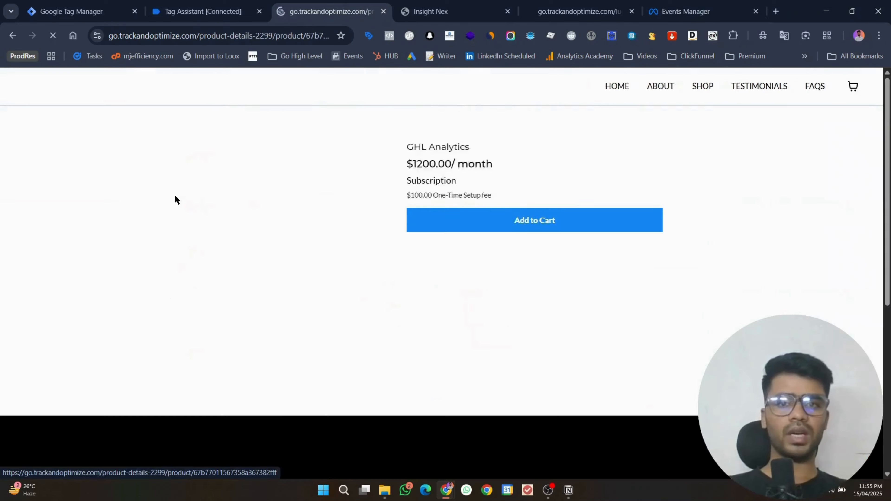
pyautogui.click(465, 220)
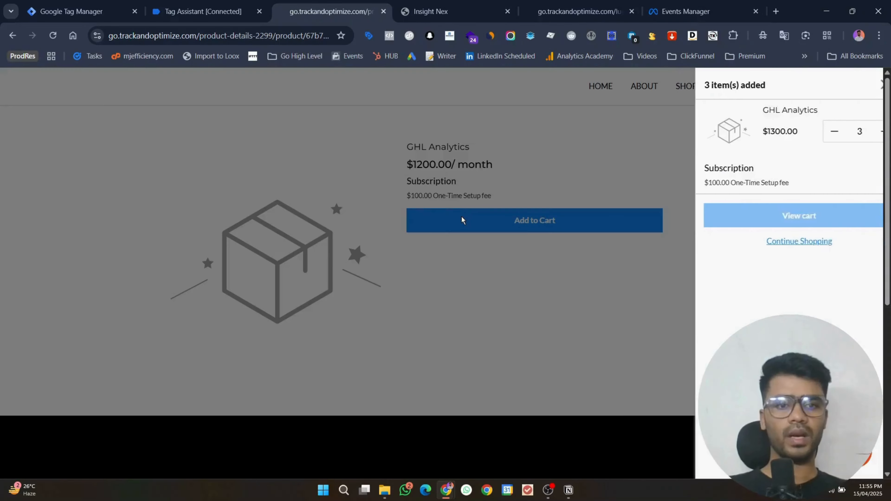
pyautogui.click(686, 12)
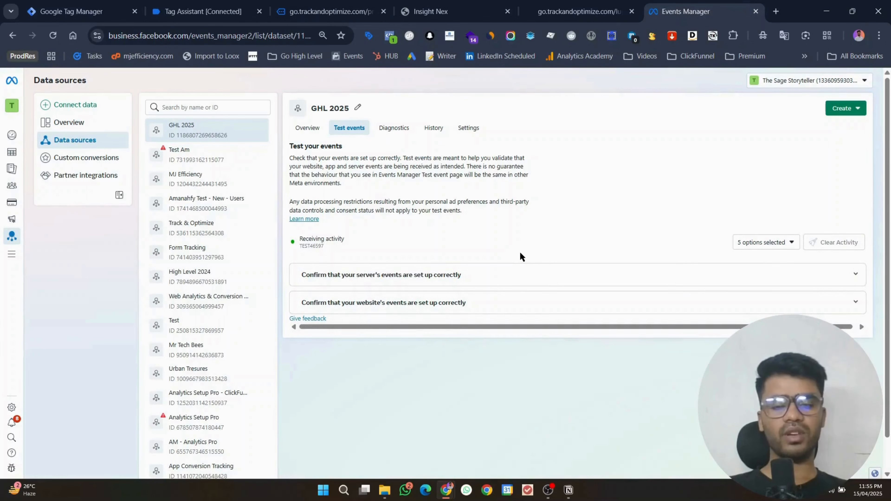
pyautogui.click(491, 293)
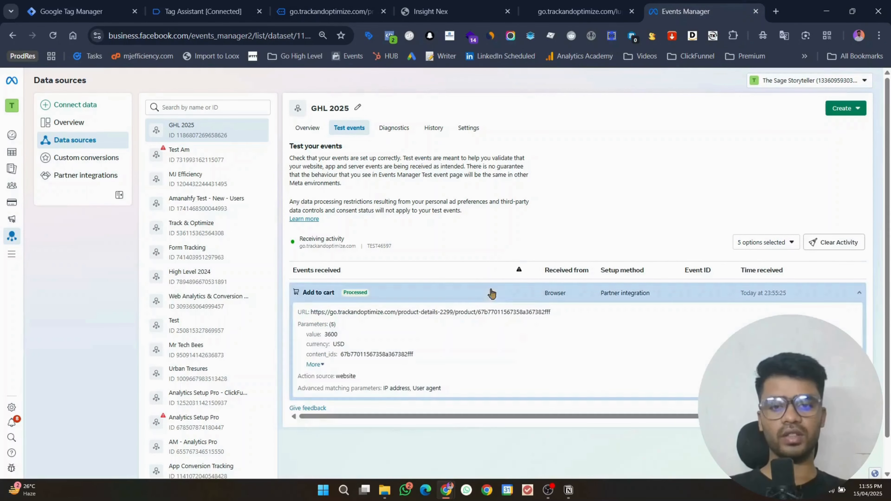
pyautogui.click(313, 364)
# Step: Dismiss the Tag Assistant connection notice and proceed from the cart to checkout
pyautogui.click(196, 4)
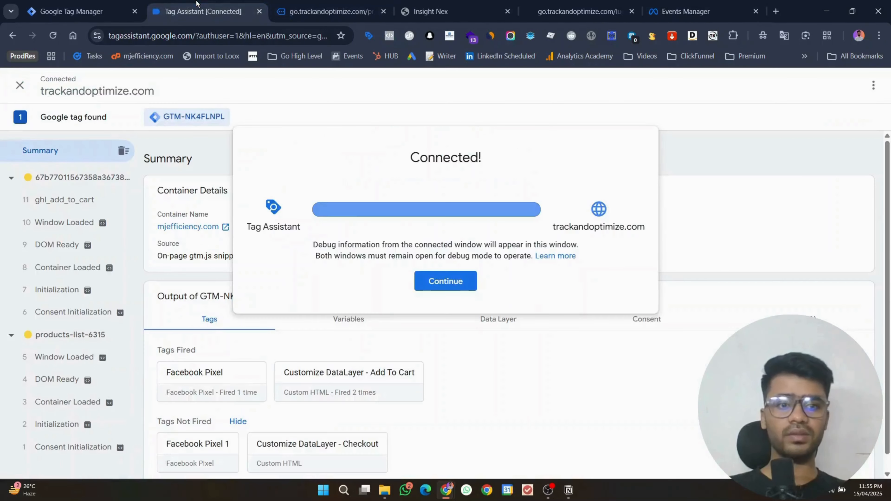
pyautogui.click(446, 283)
pyautogui.click(306, 4)
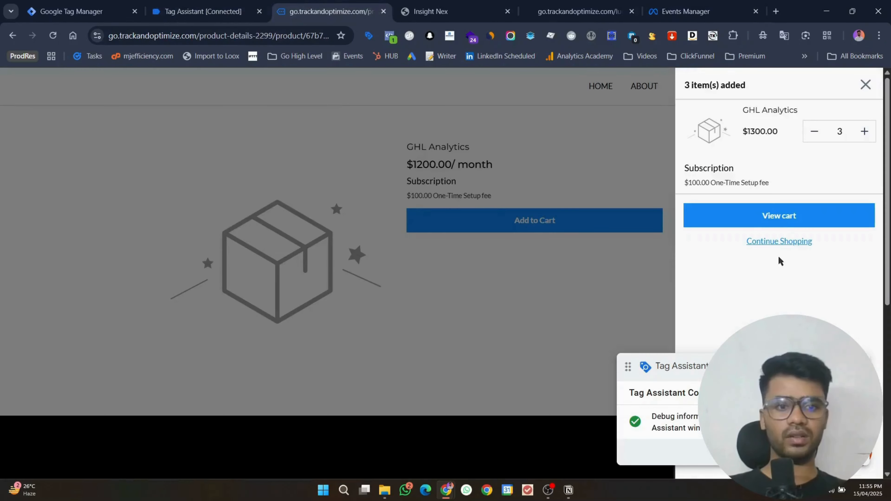
pyautogui.click(773, 213)
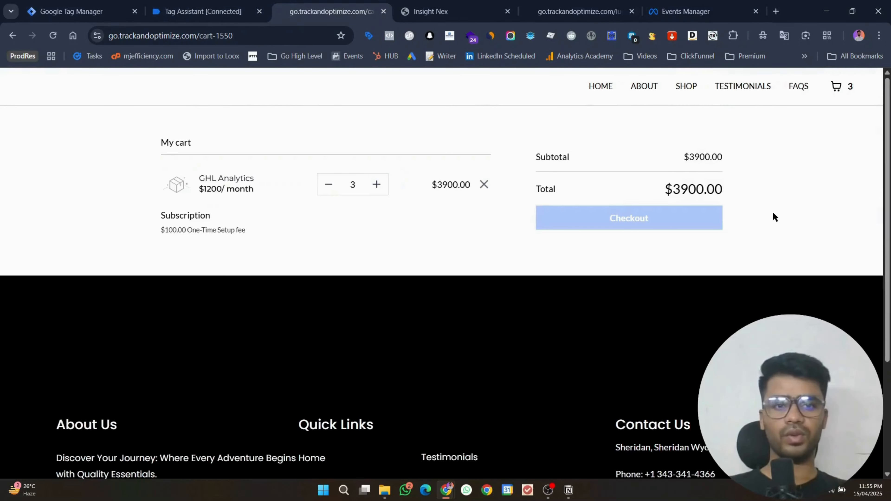
pyautogui.click(649, 220)
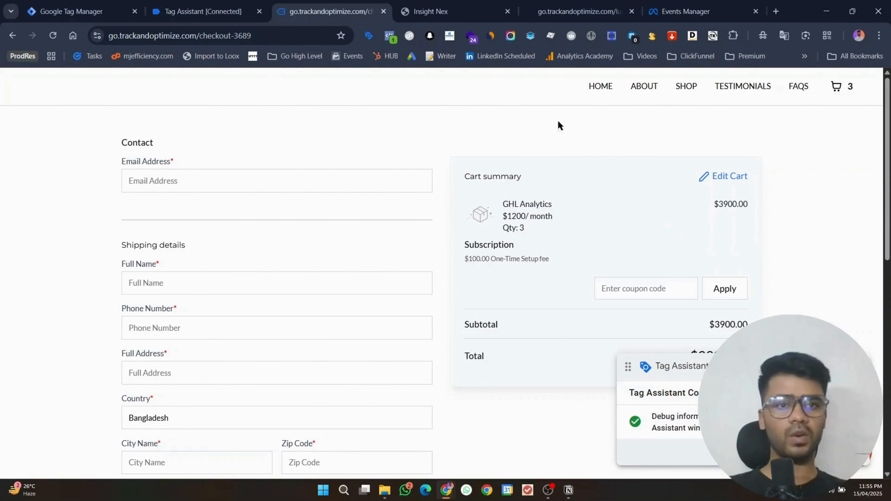
# Step: Expand the new Initiate checkout test event and highlight its 3600 value parameter
pyautogui.click(700, 5)
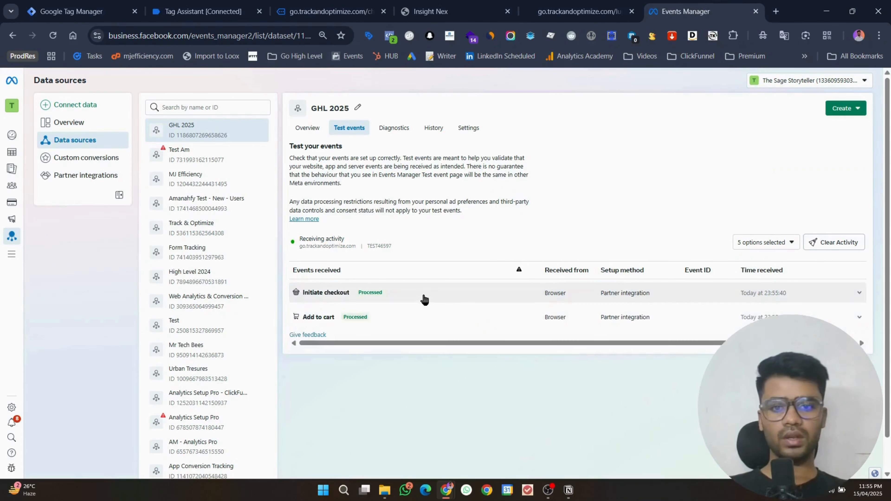
pyautogui.click(423, 297)
pyautogui.click(317, 364)
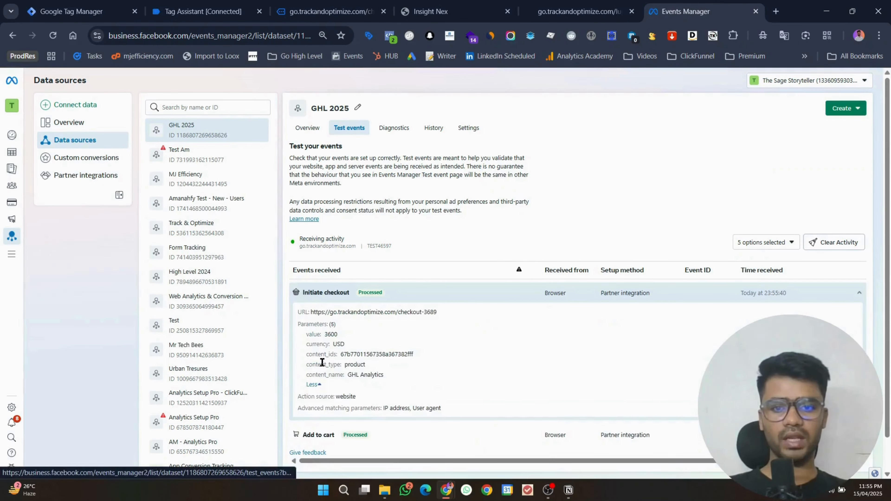
pyautogui.doubleClick(331, 334)
pyautogui.moveTo(422, 383); pyautogui.dragTo(290, 319)
pyautogui.click(403, 341)
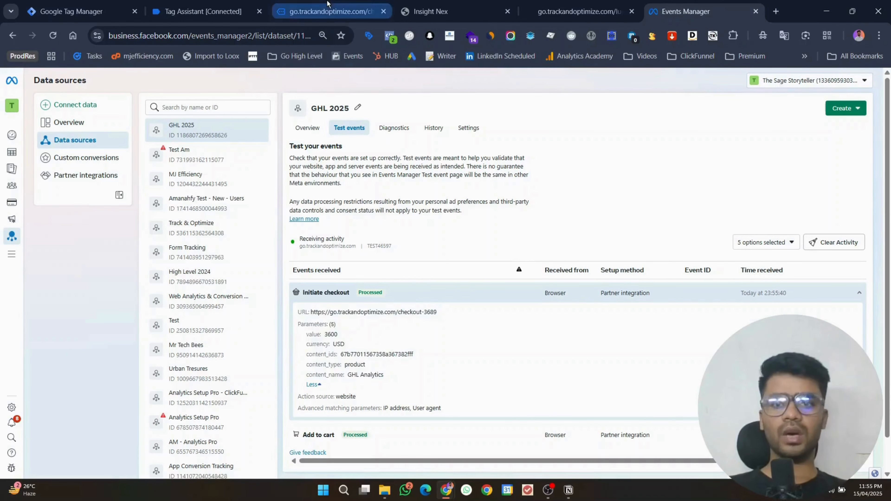
pyautogui.click(330, 11)
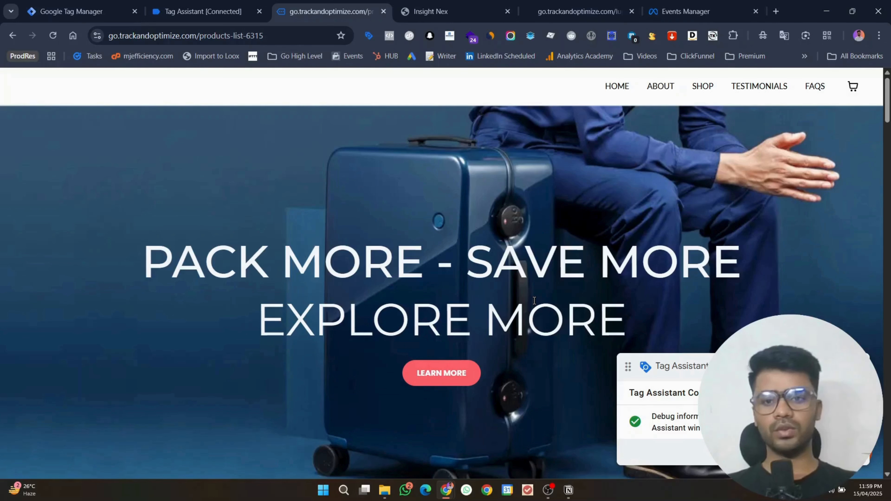
# Step: Scroll the store's product list, then return to the Google Tag Manager tags list
pyautogui.scroll(-8, 548, 294)
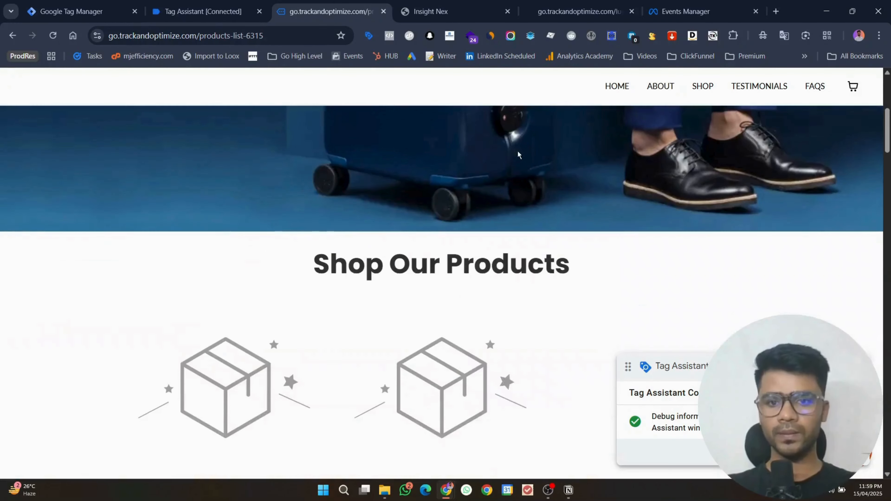
pyautogui.click(107, 3)
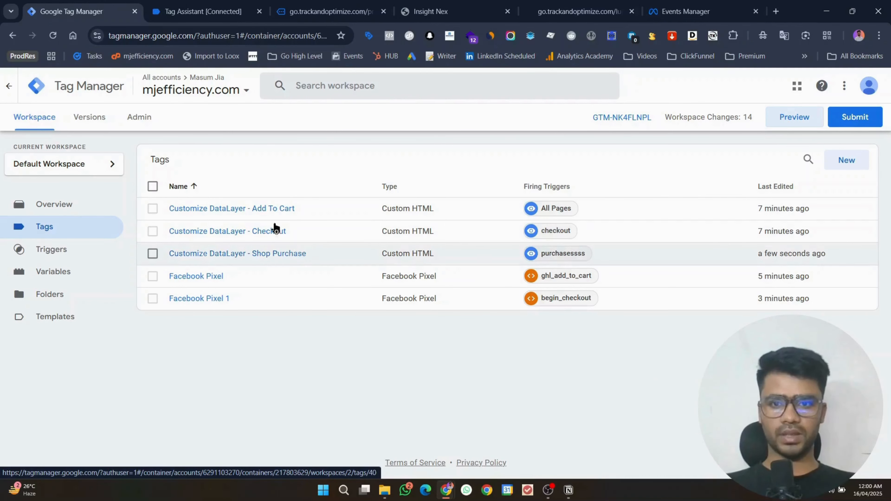
pyautogui.moveTo(314, 5)
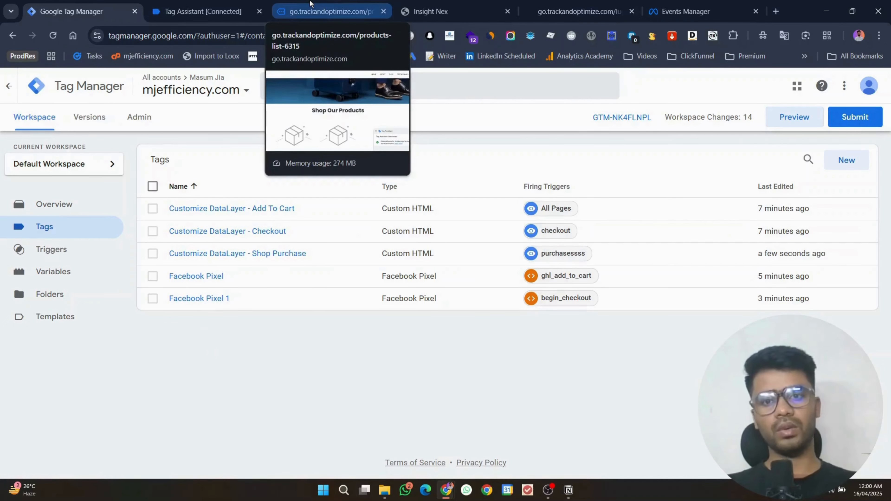
# Step: Add one GHL Analytics subscription to the cart and proceed to checkout
pyautogui.click(310, 3)
pyautogui.scroll(-5, 369, 141)
pyautogui.click(235, 172)
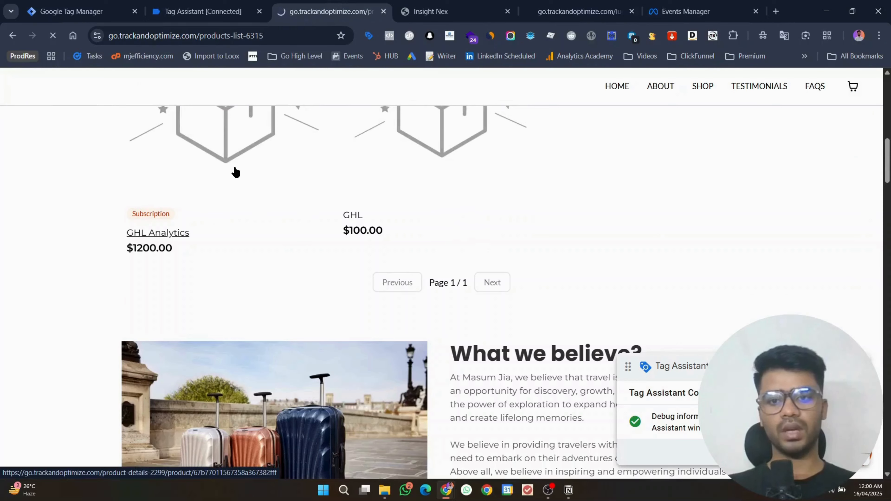
pyautogui.click(517, 218)
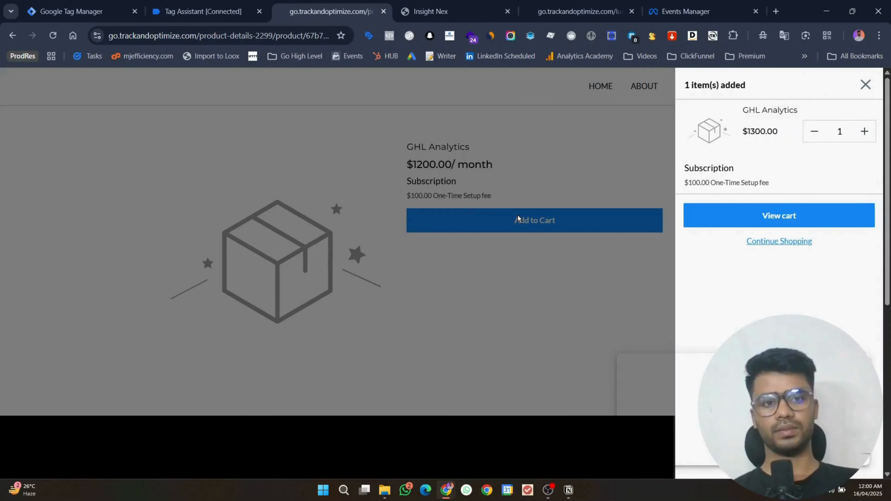
pyautogui.click(796, 215)
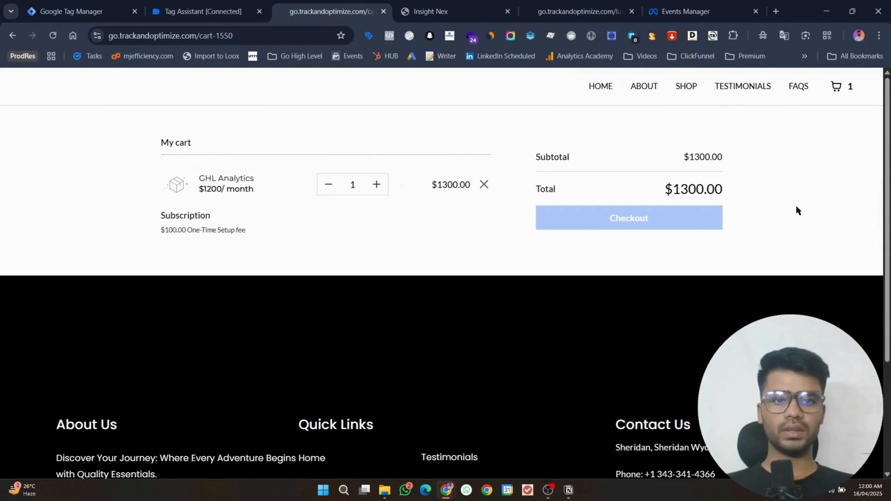
pyautogui.click(641, 217)
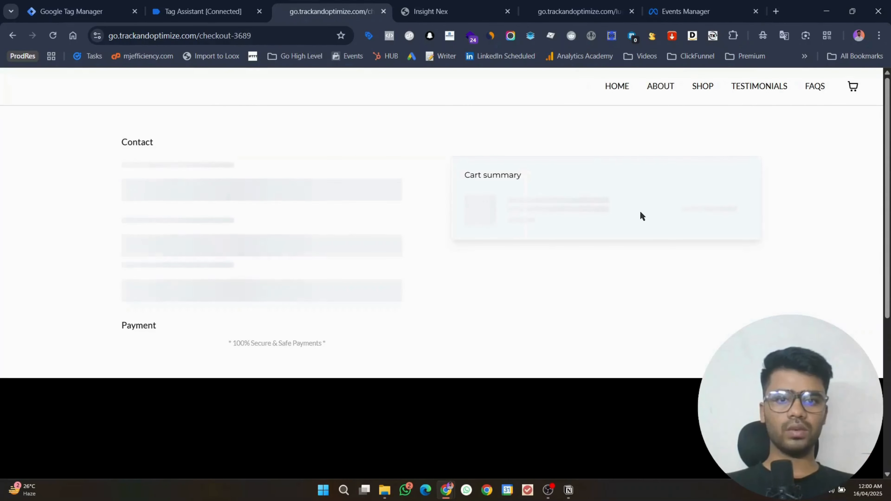
# Step: Autofill the checkout contact details from the saved contact and enter the customer's full name
pyautogui.click(221, 188)
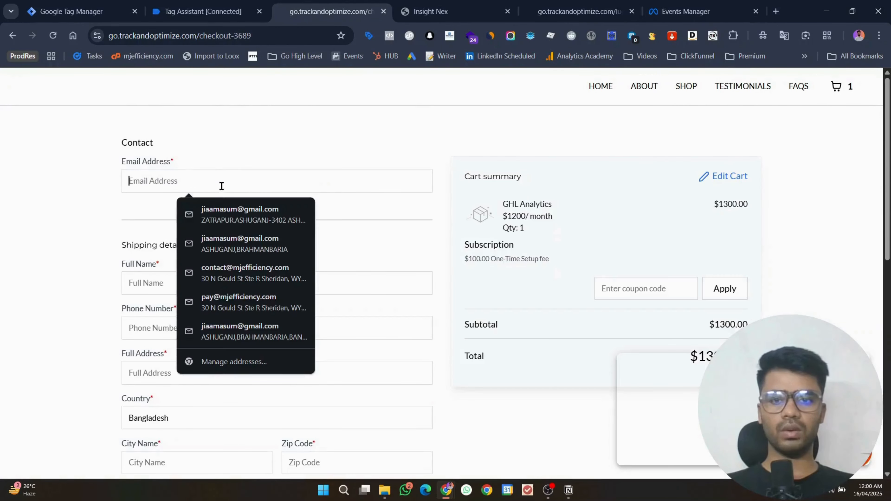
pyautogui.click(251, 283)
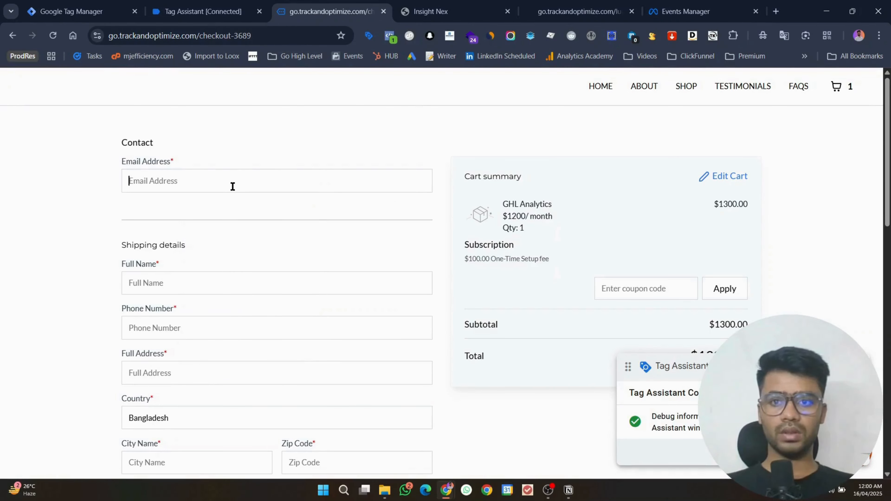
pyautogui.click(233, 186)
pyautogui.click(248, 278)
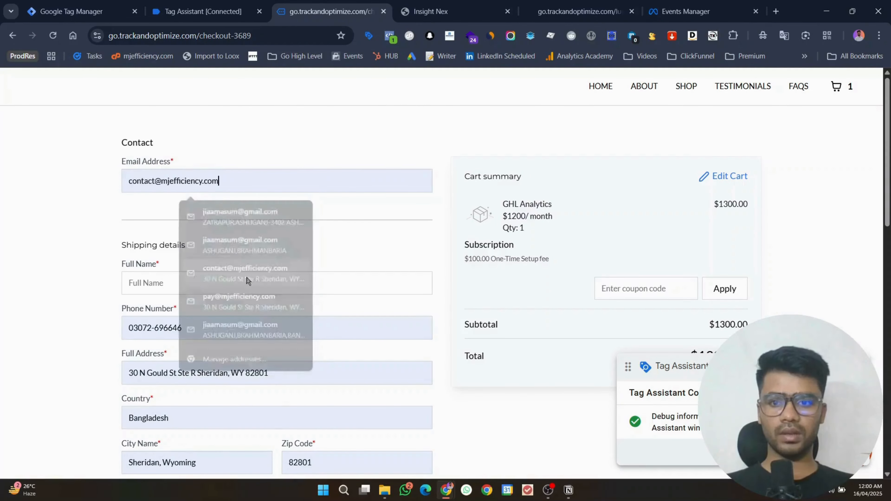
pyautogui.click(229, 288)
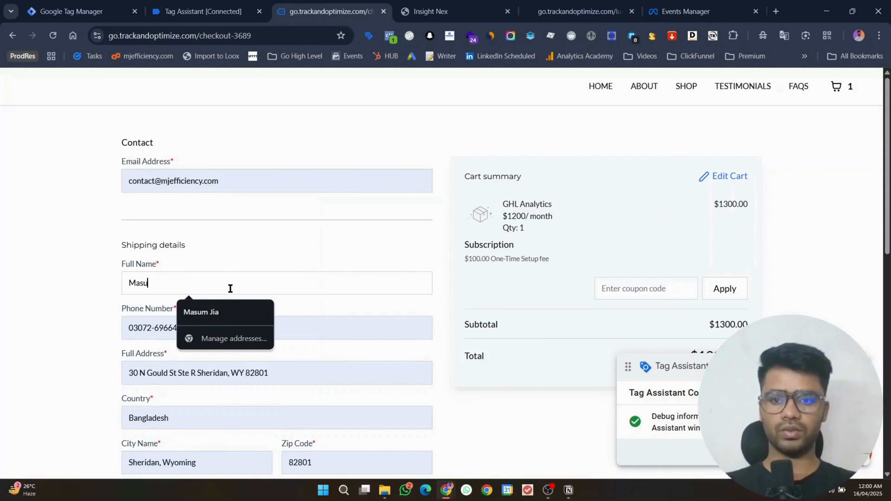
# Step: Fill in the saved test card, enter its security code, and submit the $1300.00 payment
pyautogui.scroll(-2, 245, 235)
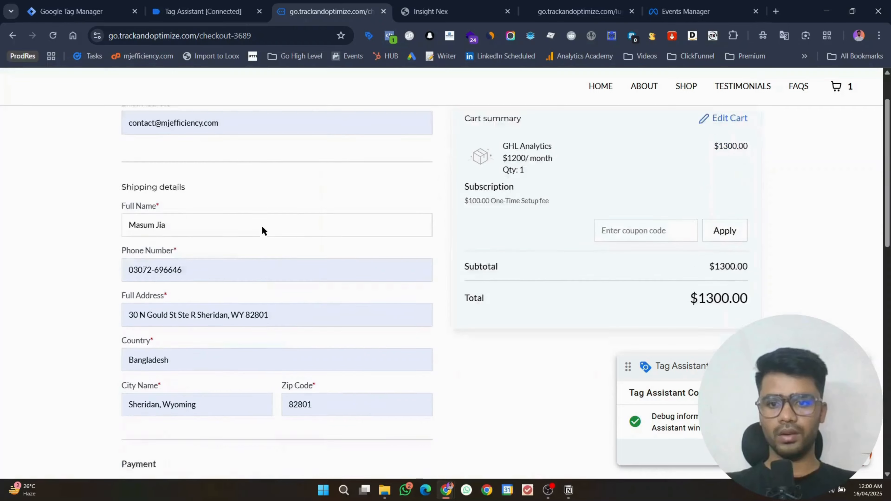
pyautogui.scroll(-6, 261, 231)
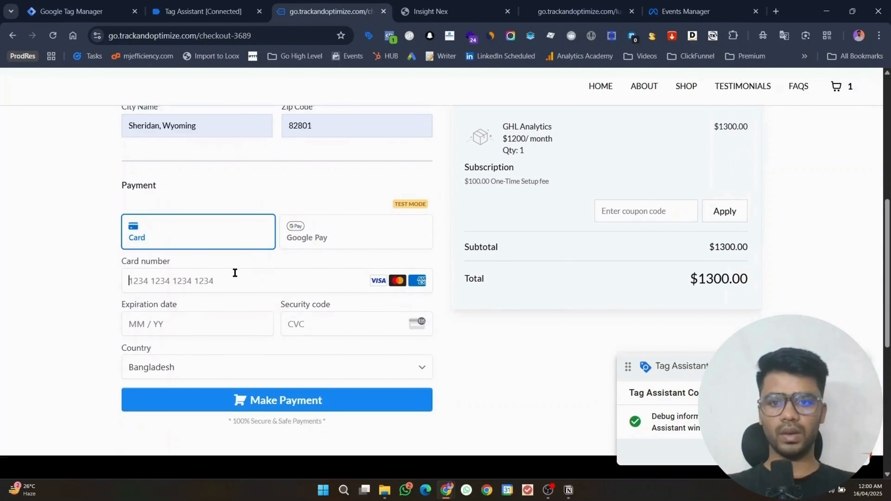
pyautogui.click(235, 273)
pyautogui.click(521, 262)
pyautogui.click(340, 318)
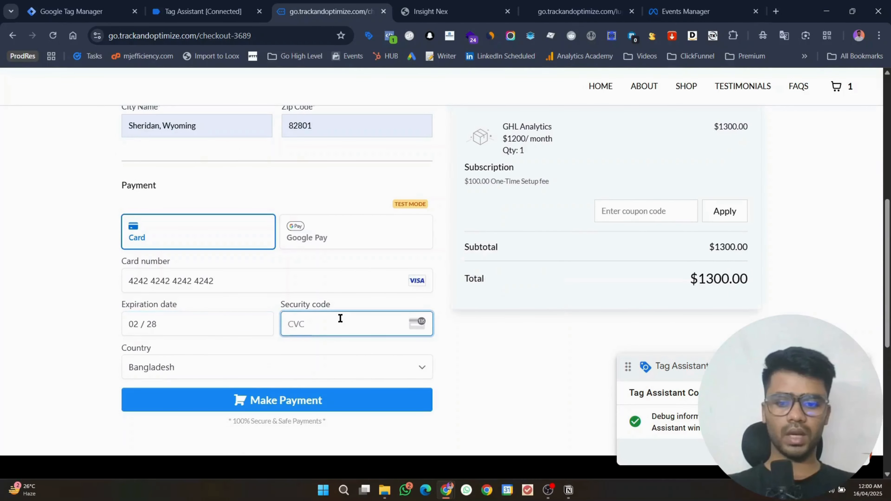
pyautogui.write('124')
pyautogui.click(329, 405)
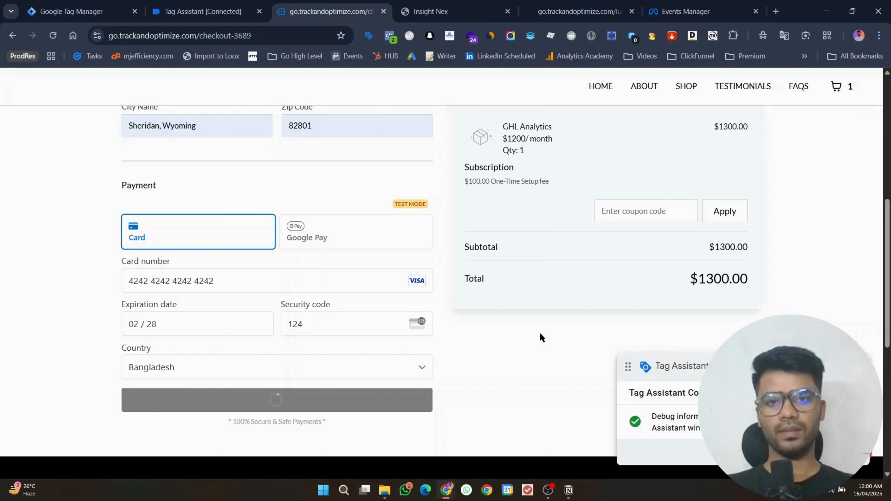
pyautogui.click(547, 490)
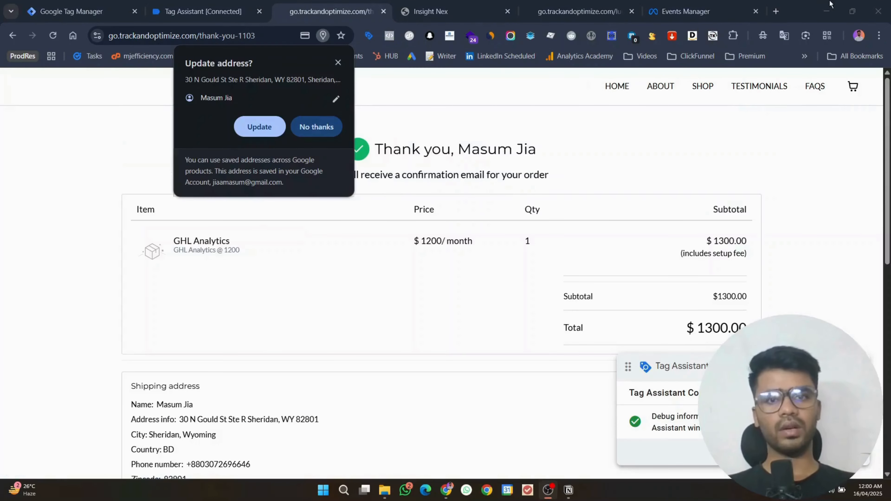
# Step: Dismiss the browser's address update prompt on the thank-you page and bring up Tag Assistant
pyautogui.click(828, 4)
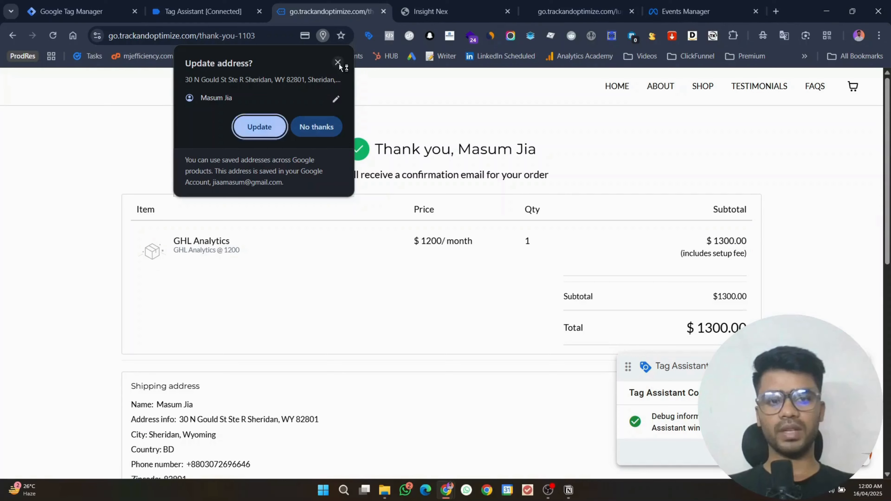
pyautogui.click(259, 127)
pyautogui.scroll(-7, 452, 148)
pyautogui.scroll(7, 451, 147)
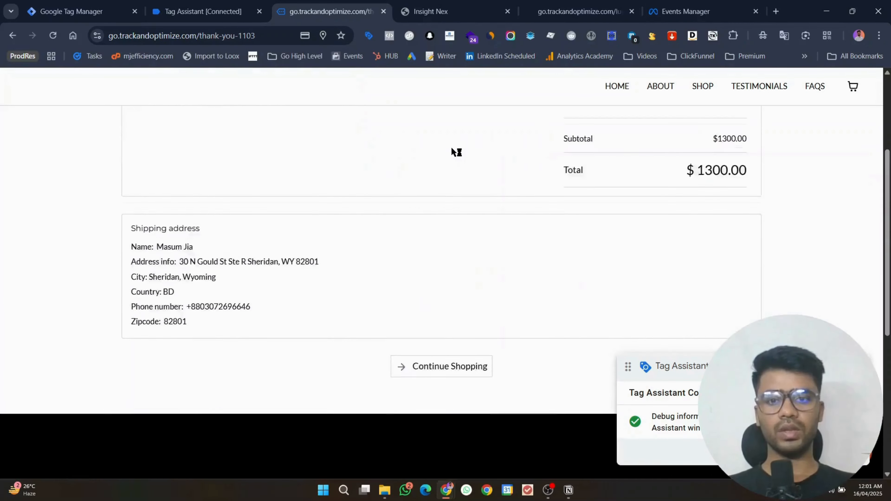
pyautogui.click(224, 7)
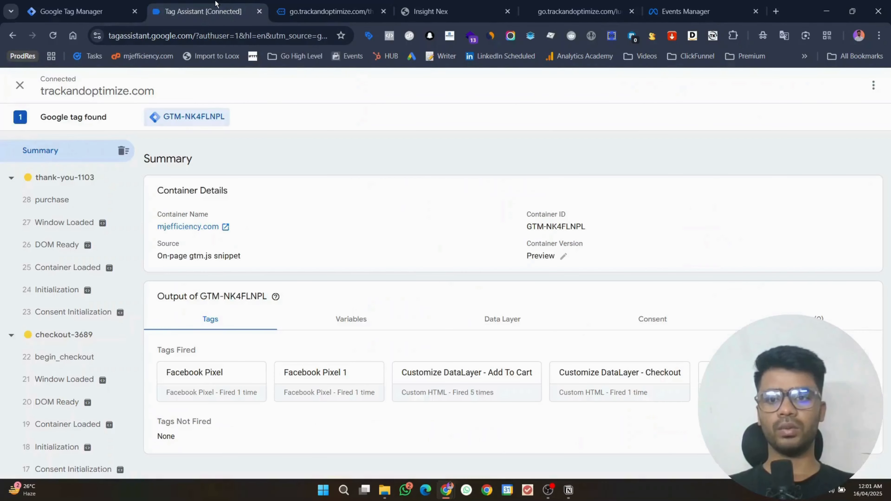
# Step: Open the purchase event and review its dataLayer push, highlighting currency and the event name
pyautogui.click(83, 202)
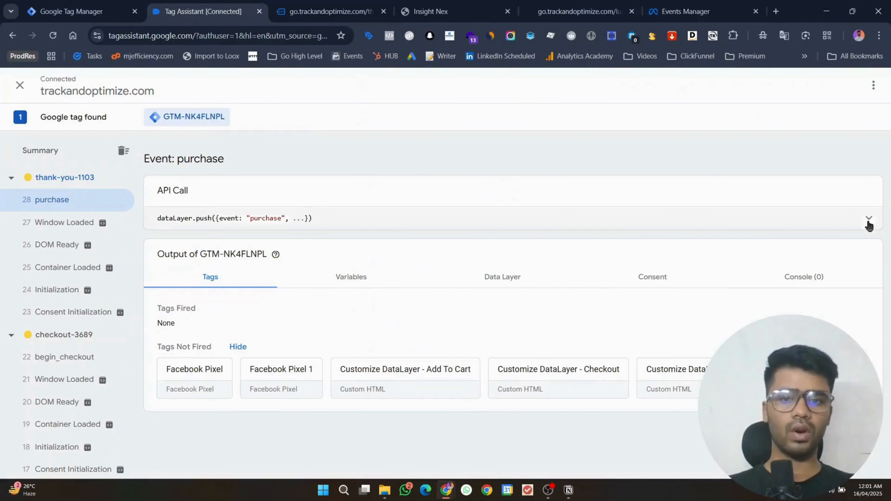
pyautogui.click(861, 219)
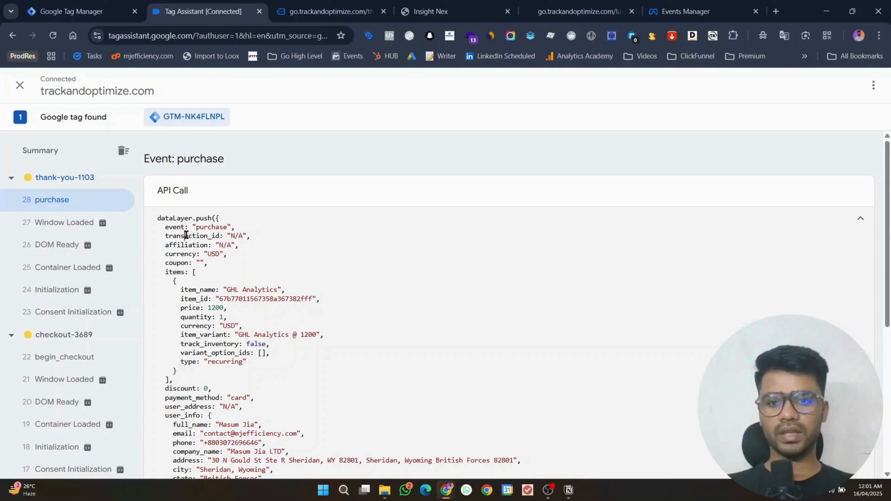
pyautogui.doubleClick(173, 254)
pyautogui.scroll(-3, 170, 252)
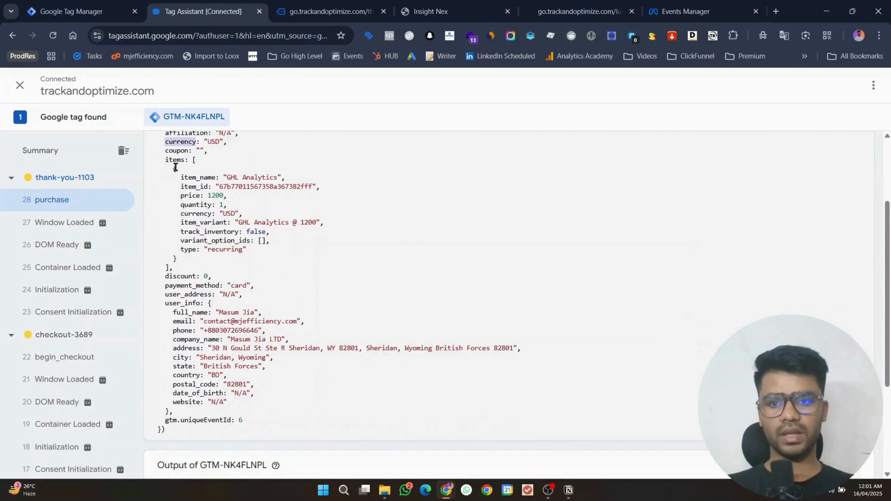
pyautogui.scroll(3, 175, 159)
pyautogui.moveTo(166, 228); pyautogui.dragTo(245, 235)
pyautogui.click(219, 230)
pyautogui.scroll(-2, 244, 234)
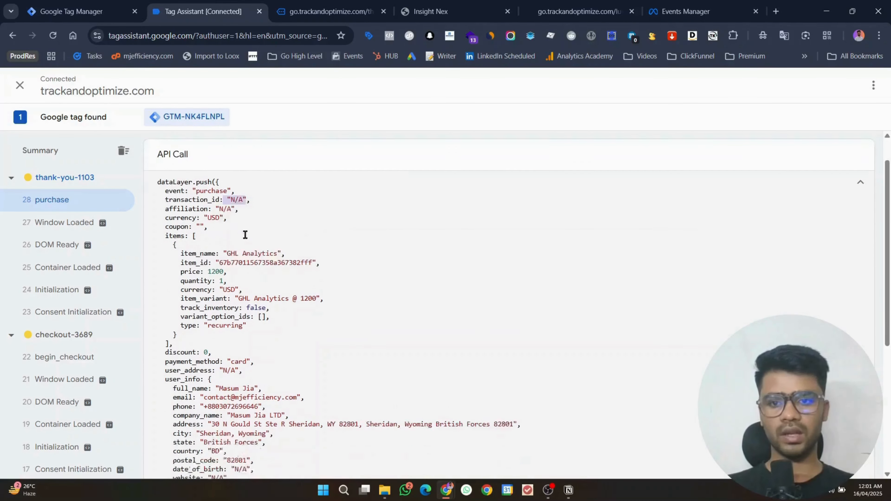
pyautogui.click(195, 207)
# Step: Highlight the user_address and user_info blocks of the purchase data layer push
pyautogui.scroll(-3, 169, 227)
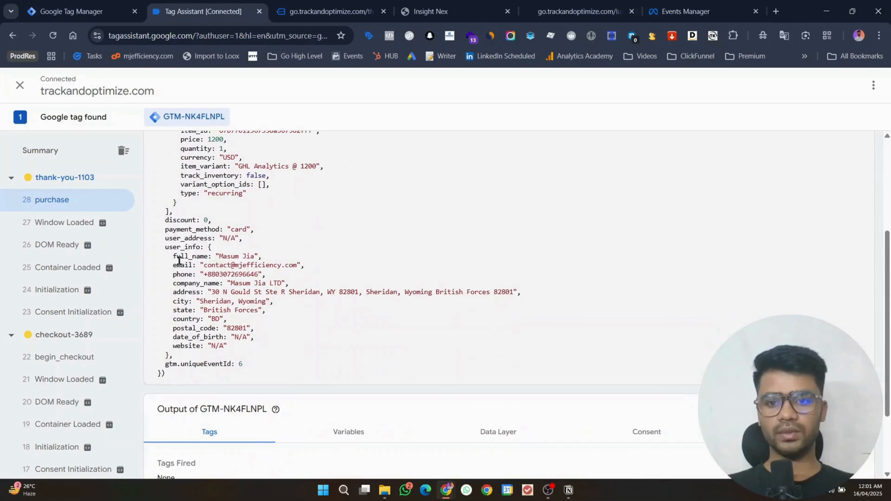
pyautogui.doubleClick(184, 237)
pyautogui.doubleClick(179, 248)
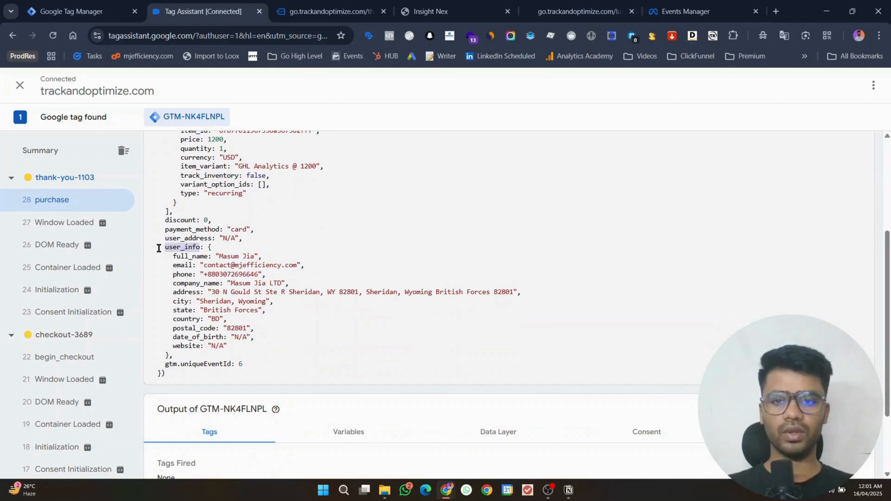
pyautogui.click(159, 247)
pyautogui.moveTo(158, 245)
pyautogui.mouseDown()
pyautogui.moveTo(193, 346)
pyautogui.moveTo(194, 359)
pyautogui.moveTo(179, 370)
pyautogui.moveTo(152, 340)
pyautogui.moveTo(148, 239)
pyautogui.mouseUp()
pyautogui.scroll(5, 232, 277)
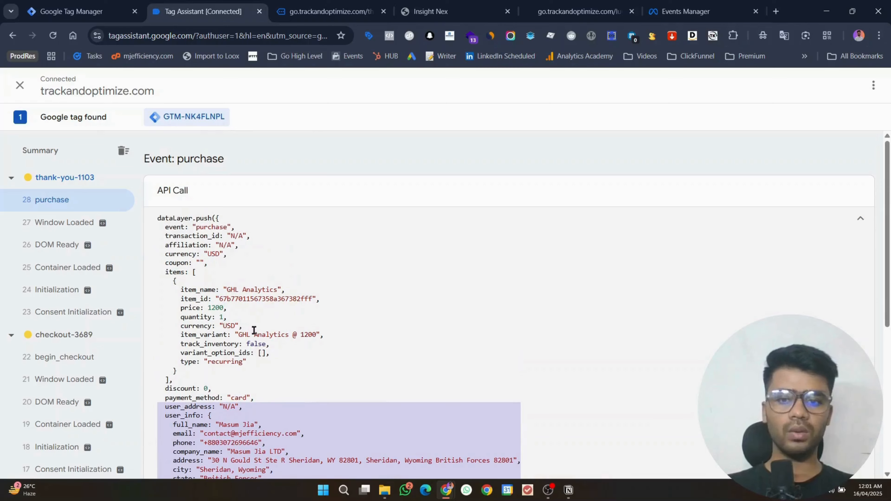
pyautogui.click(137, 4)
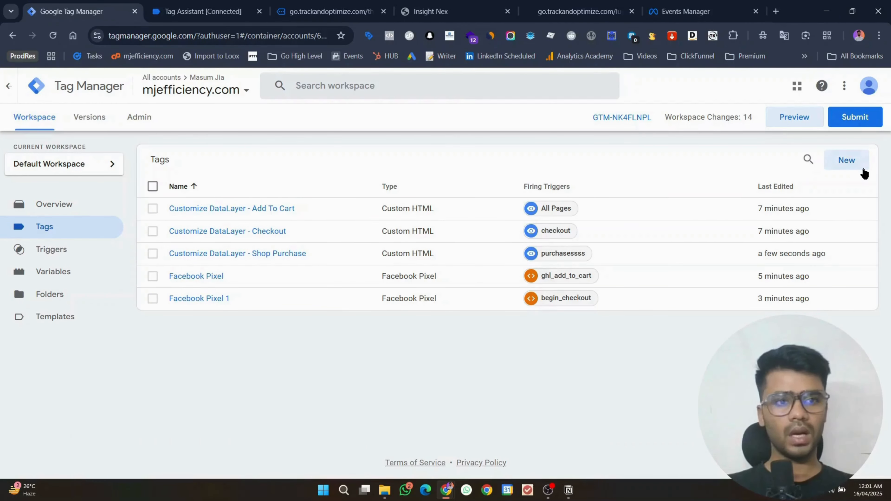
# Step: Start a new tag and clear the recorded test activity in Meta Events Manager
pyautogui.click(856, 165)
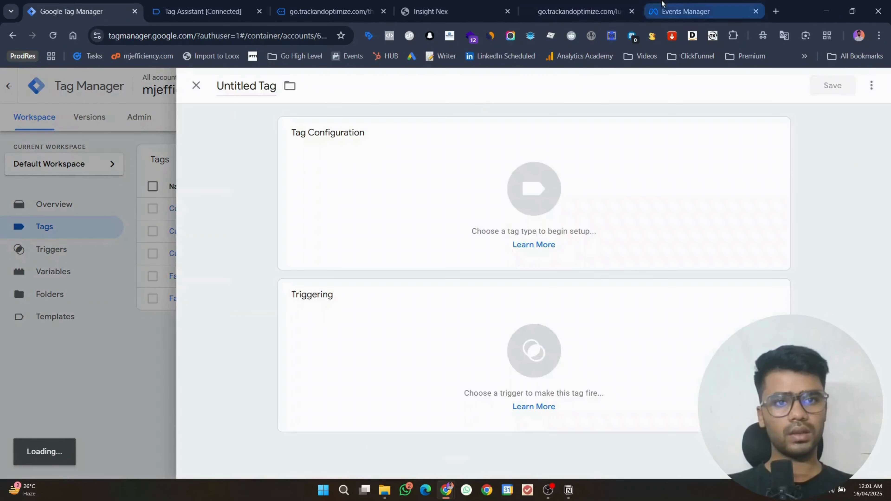
pyautogui.click(551, 159)
pyautogui.click(699, 5)
pyautogui.click(842, 242)
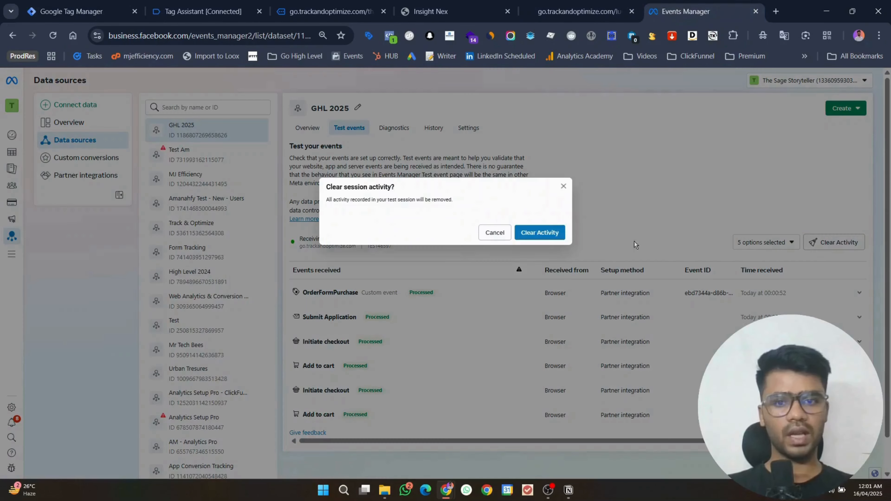
pyautogui.click(558, 232)
pyautogui.click(81, 11)
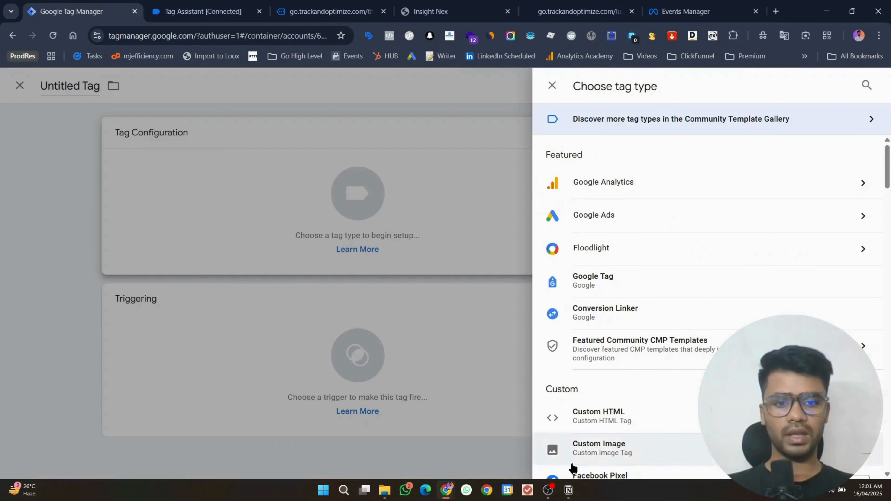
pyautogui.click(547, 490)
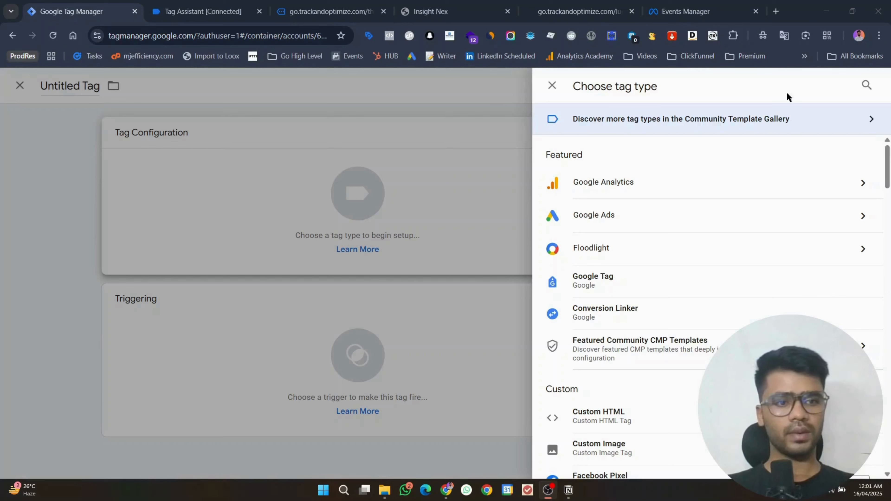
pyautogui.click(838, 3)
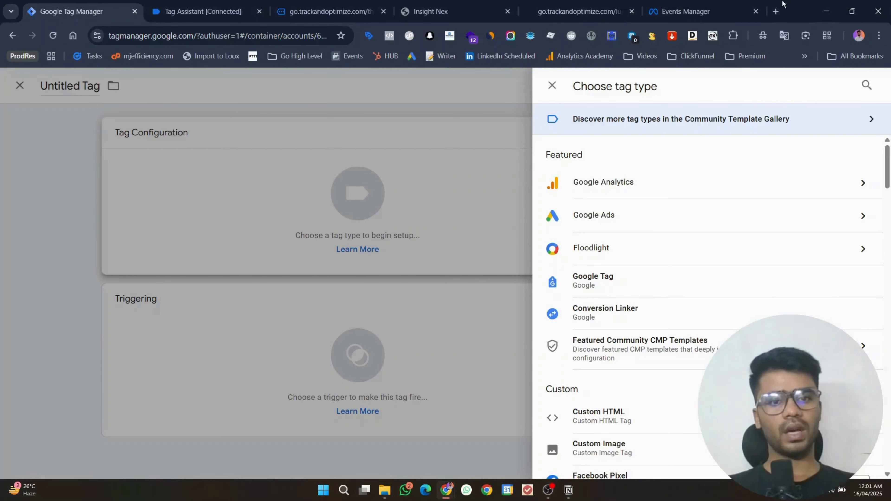
pyautogui.scroll(-4, 686, 340)
# Step: Make it a Facebook Pixel tag using the Meta dataset ID as Pixel ID and the Purchase event
pyautogui.click(638, 312)
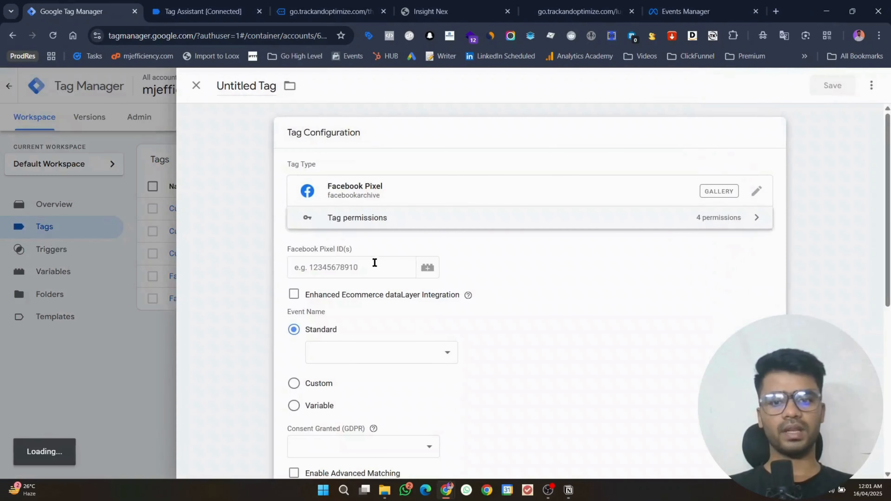
pyautogui.click(373, 263)
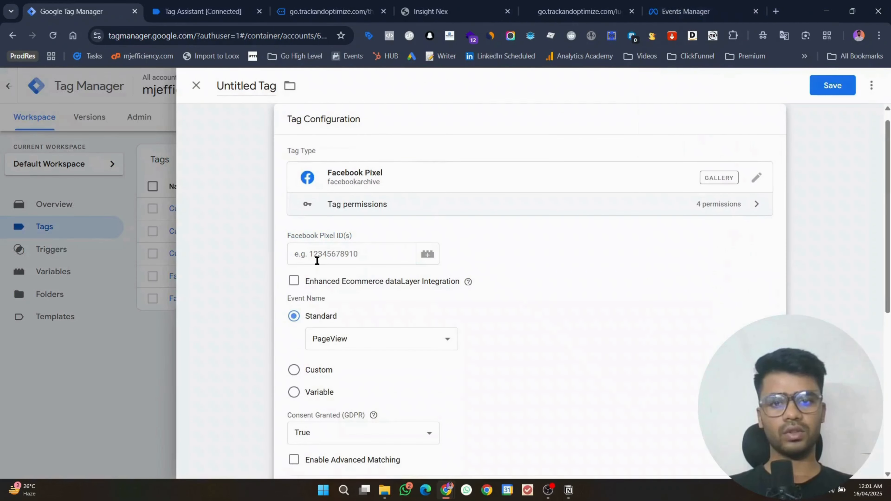
pyautogui.click(686, 11)
pyautogui.click(478, 134)
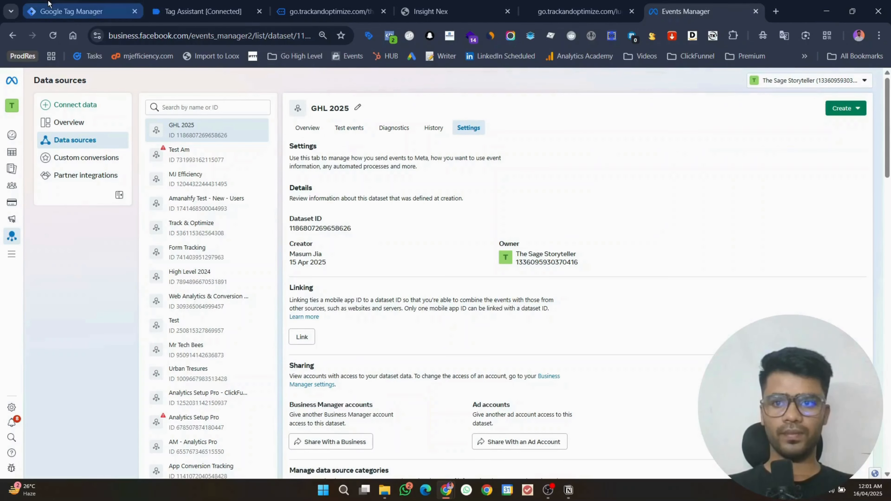
pyautogui.click(81, 11)
pyautogui.click(354, 250)
pyautogui.hotkey('ctrl', 'v')
pyautogui.click(337, 339)
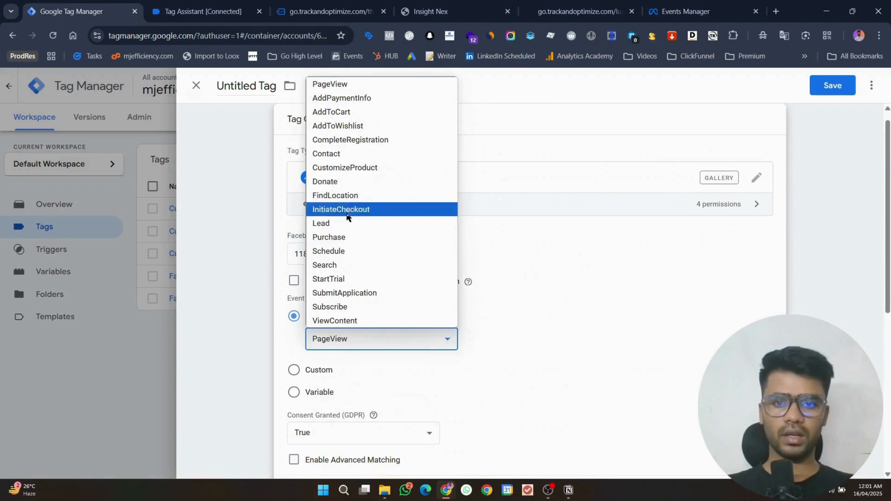
pyautogui.click(404, 238)
# Step: Expand Object Properties and add five property rows
pyautogui.scroll(-5, 413, 282)
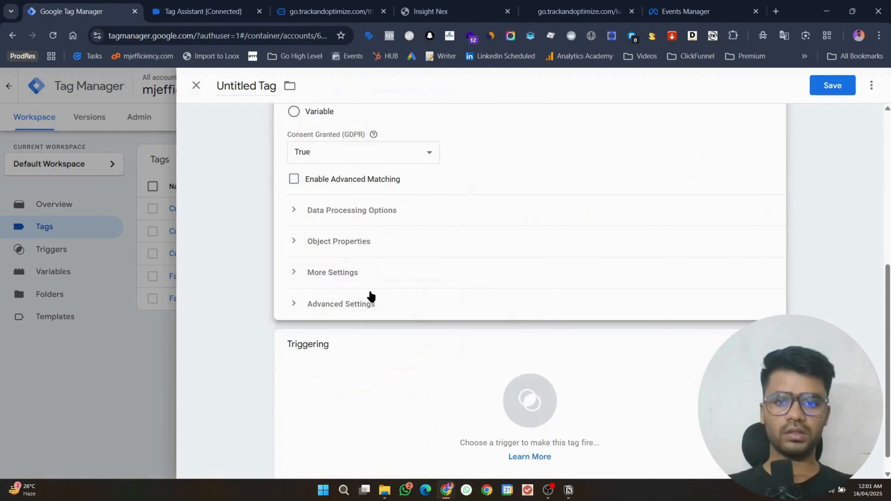
pyautogui.click(316, 247)
pyautogui.click(341, 328)
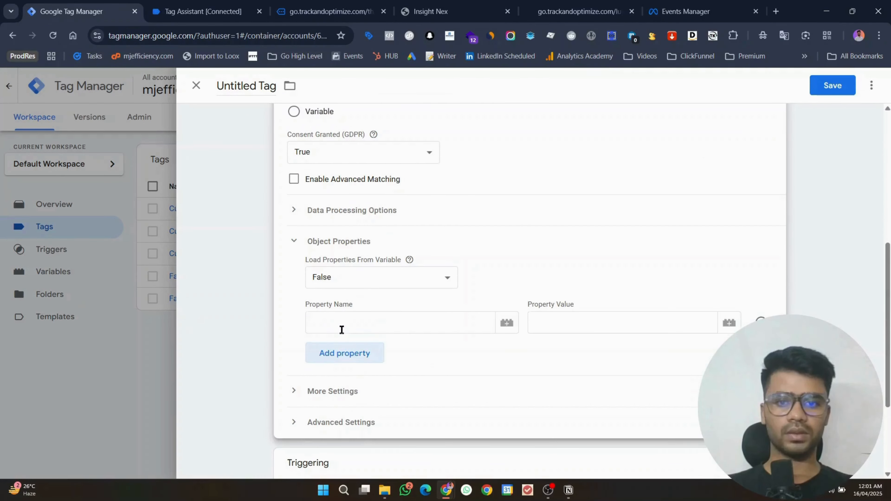
pyautogui.click(194, 87)
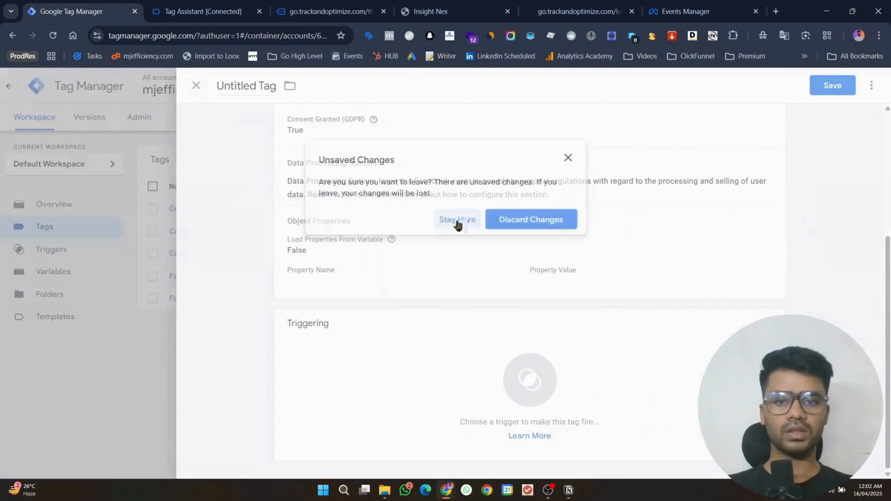
pyautogui.click(458, 220)
pyautogui.click(356, 274)
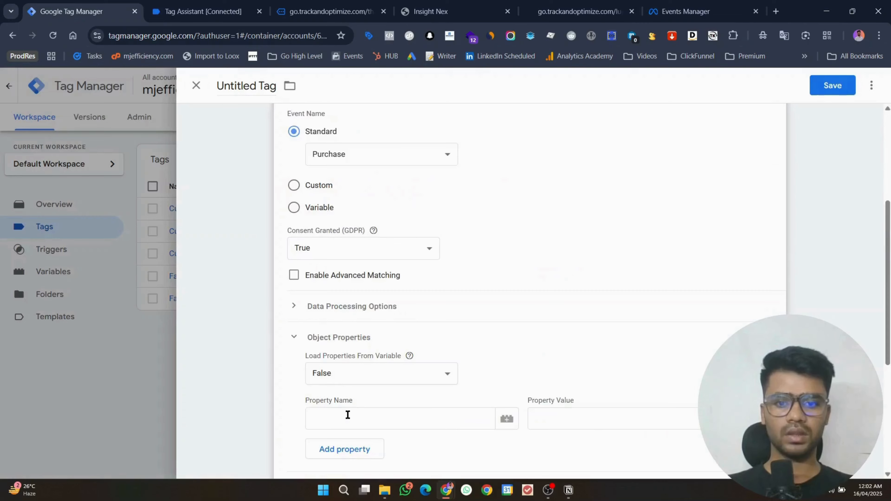
pyautogui.scroll(-5, 347, 414)
pyautogui.click(329, 225)
pyautogui.click(331, 254)
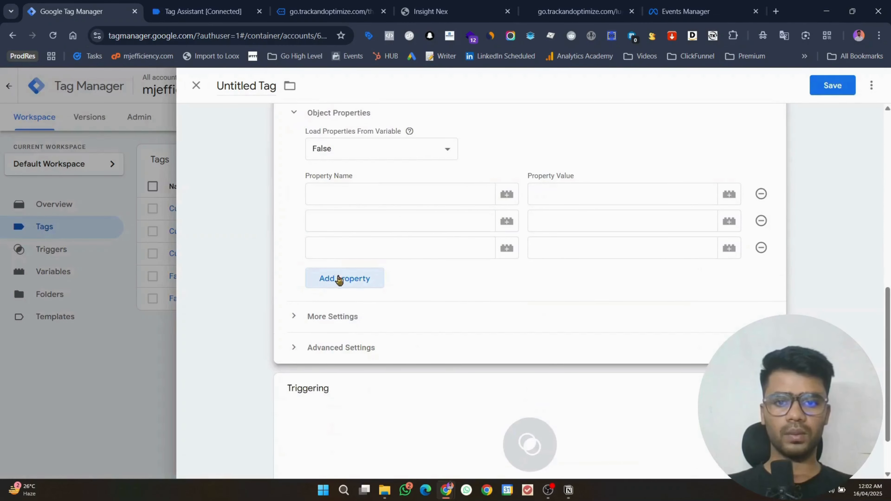
pyautogui.click(339, 279)
pyautogui.click(340, 305)
pyautogui.click(348, 201)
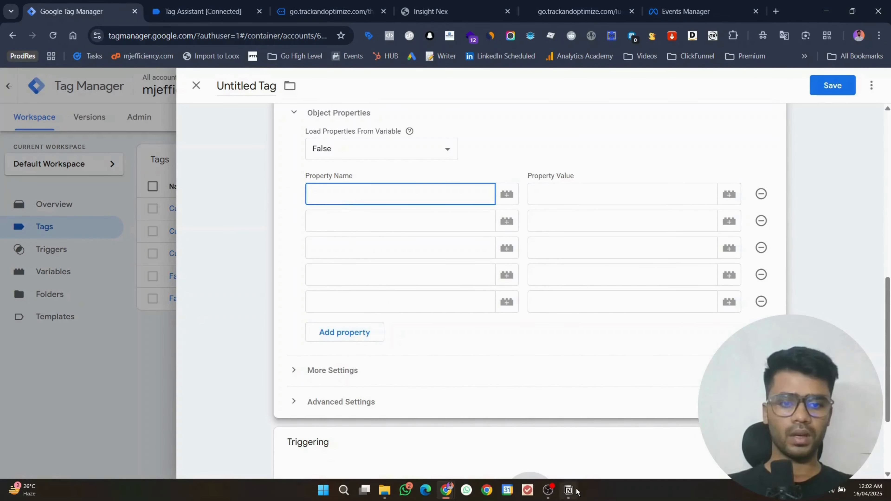
# Step: Copy content_type and content_name from the Purchase notes into the first two property names
pyautogui.click(568, 489)
pyautogui.scroll(-1, 317, 254)
pyautogui.doubleClick(253, 268)
pyautogui.hotkey('ctrl', 'c')
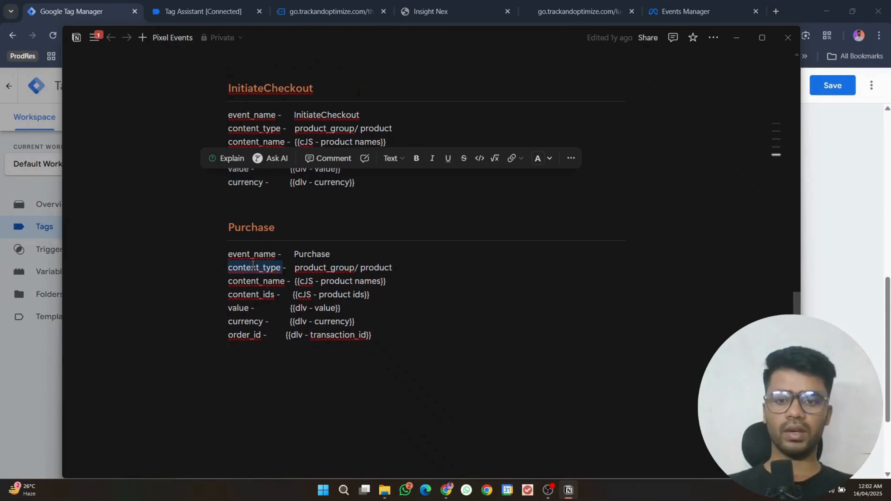
pyautogui.click(736, 38)
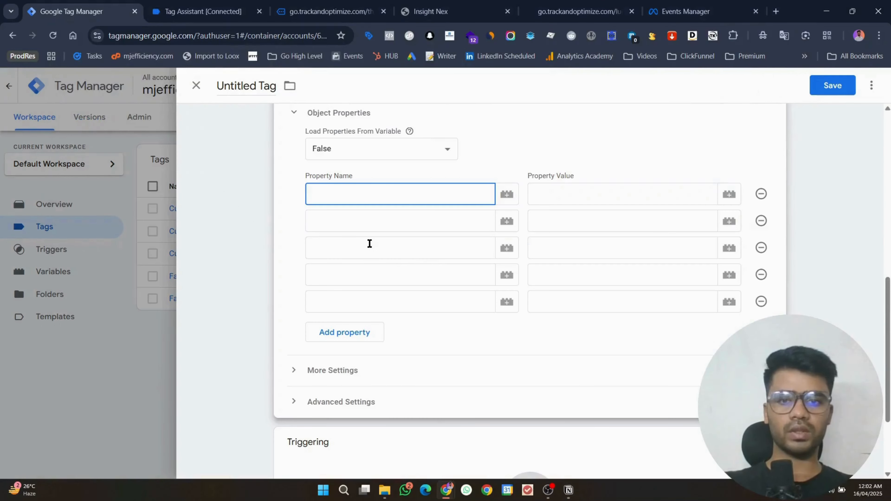
pyautogui.hotkey('ctrl', 'v')
pyautogui.click(370, 219)
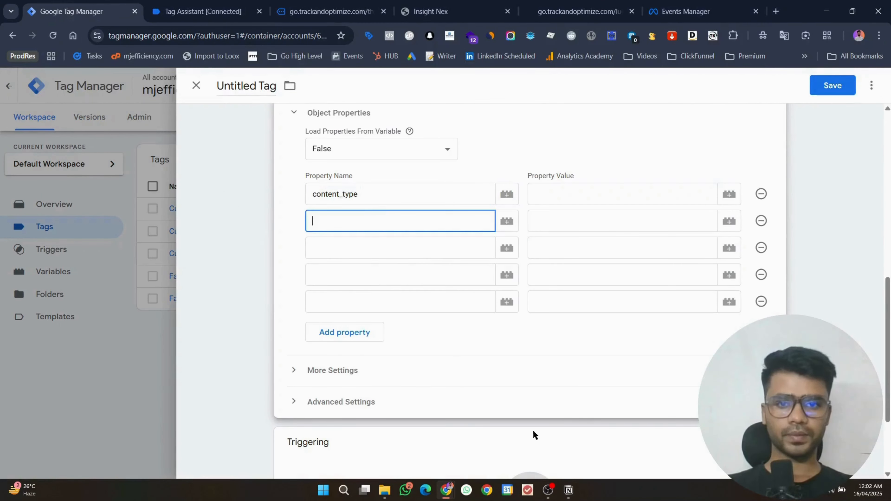
pyautogui.click(568, 490)
pyautogui.doubleClick(262, 281)
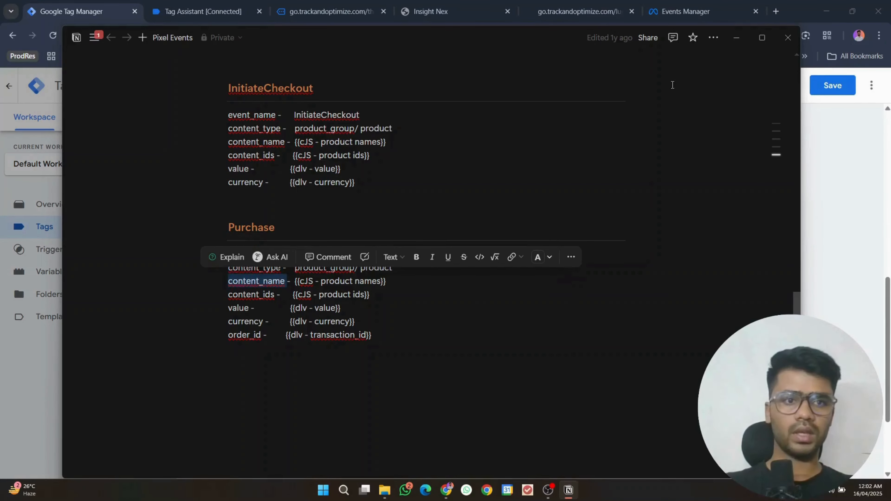
pyautogui.hotkey('ctrl', 'c')
pyautogui.click(735, 38)
pyautogui.hotkey('ctrl', 'v')
# Step: Set the third and fourth property names to content_ids and value from the notes
pyautogui.click(381, 255)
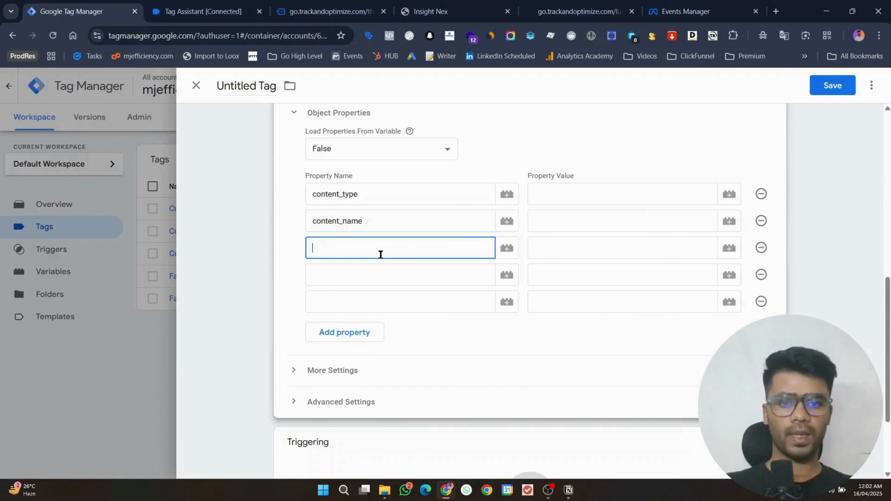
pyautogui.click(567, 488)
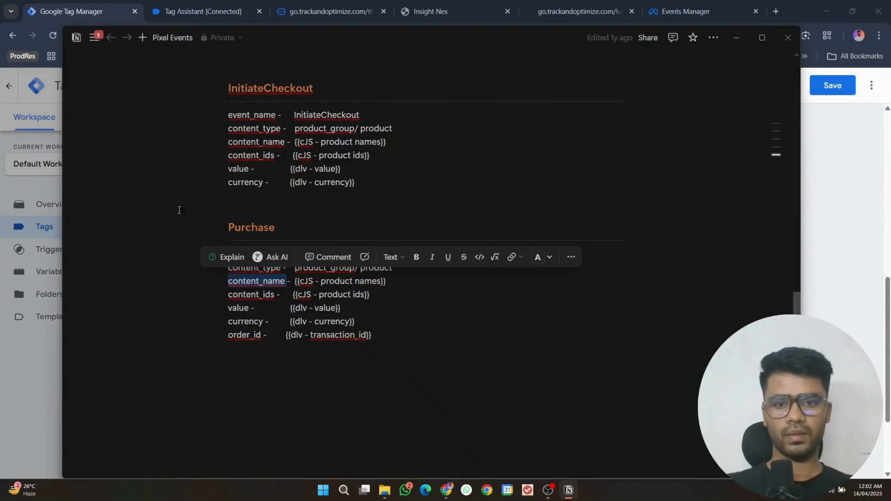
pyautogui.doubleClick(251, 295)
pyautogui.hotkey('ctrl', 'c')
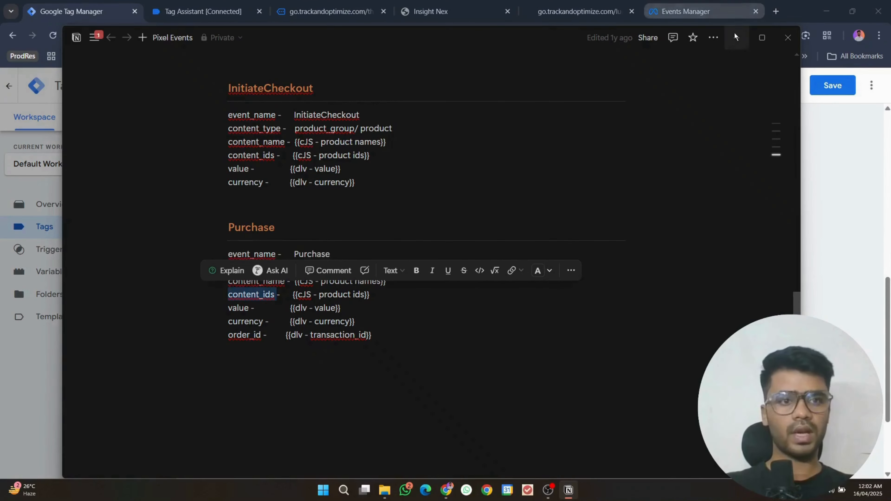
pyautogui.click(736, 37)
pyautogui.hotkey('ctrl', 'v')
pyautogui.click(358, 276)
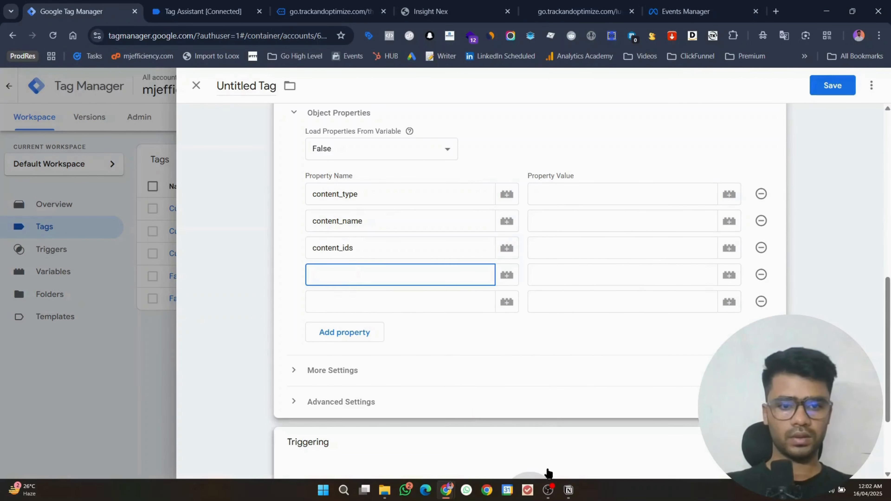
pyautogui.click(569, 492)
pyautogui.doubleClick(250, 308)
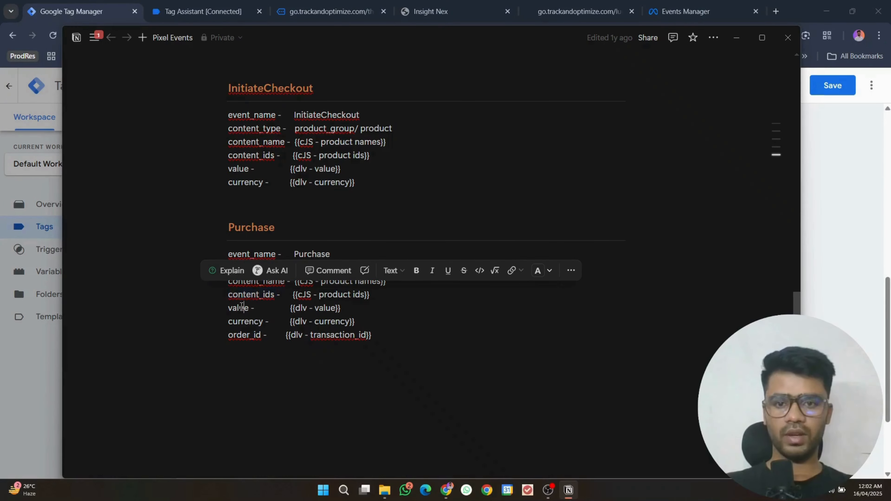
pyautogui.click(736, 38)
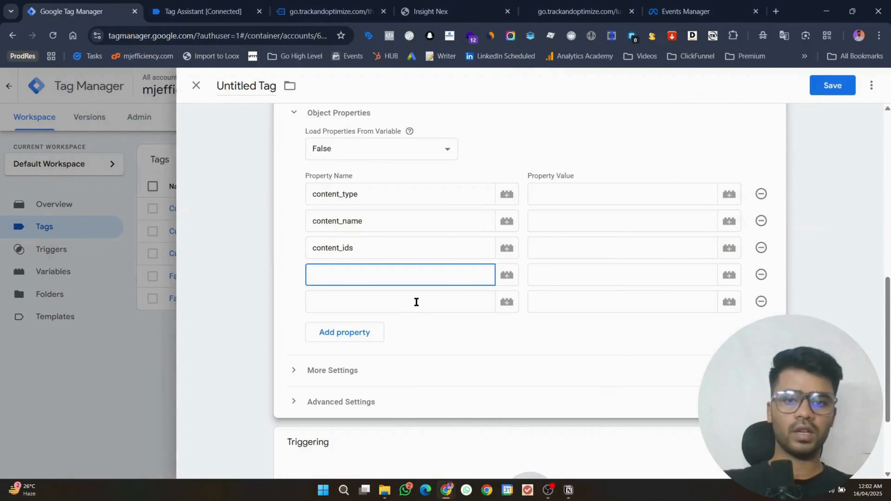
pyautogui.hotkey('ctrl', 'v')
# Step: Add a sixth property row and set the fifth property name to currency
pyautogui.click(404, 311)
pyautogui.click(335, 332)
pyautogui.click(409, 302)
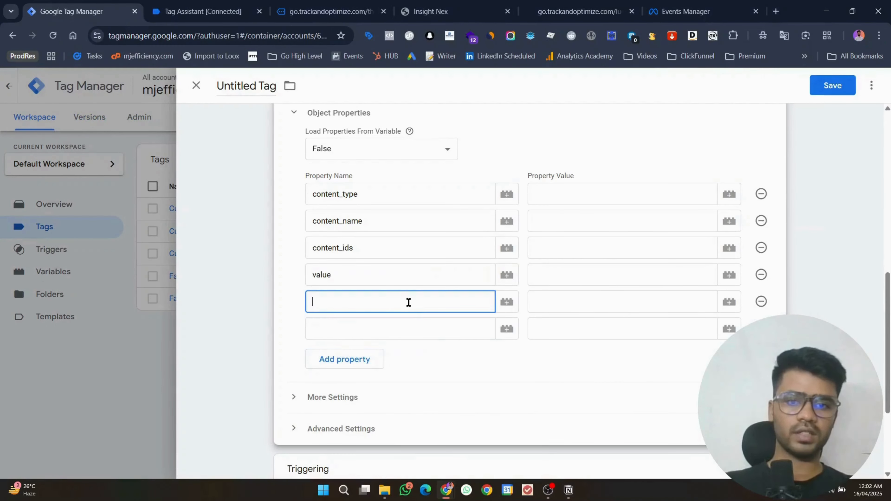
pyautogui.click(573, 489)
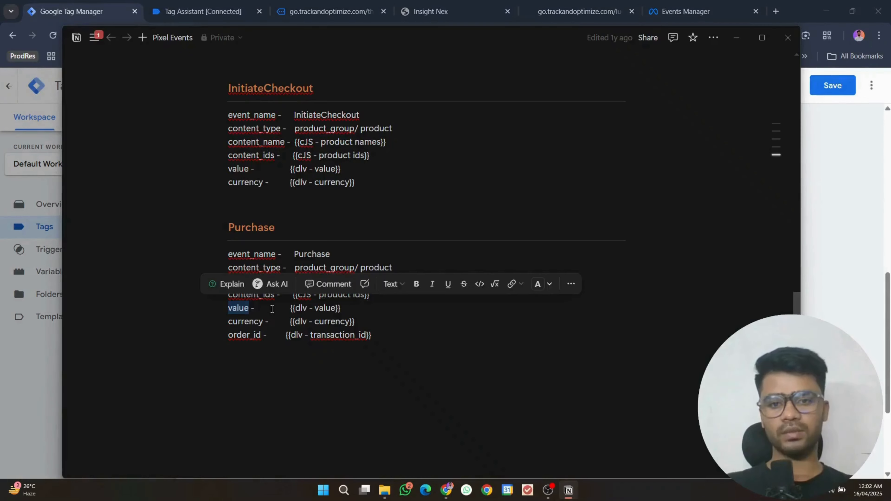
pyautogui.doubleClick(249, 315)
pyautogui.hotkey('ctrl', 'c')
pyautogui.click(736, 37)
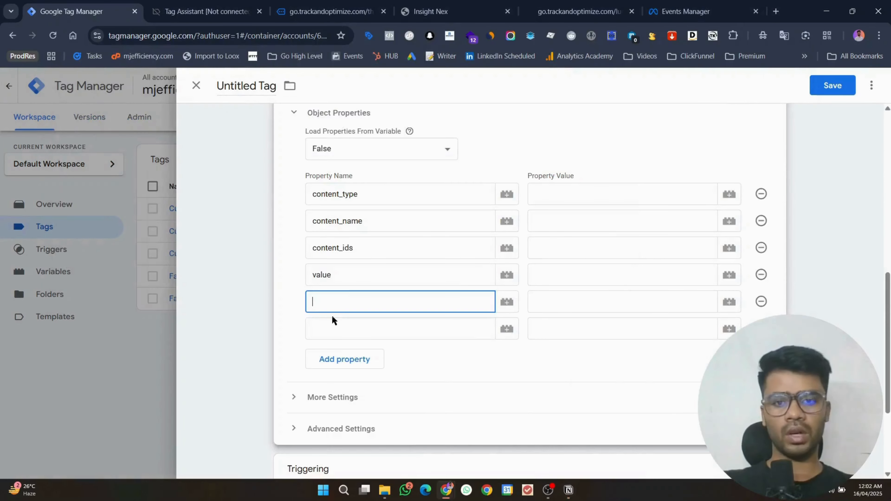
pyautogui.hotkey('ctrl', 'v')
# Step: Copy order_id from the notes into the sixth property name
pyautogui.click(342, 328)
pyautogui.click(568, 490)
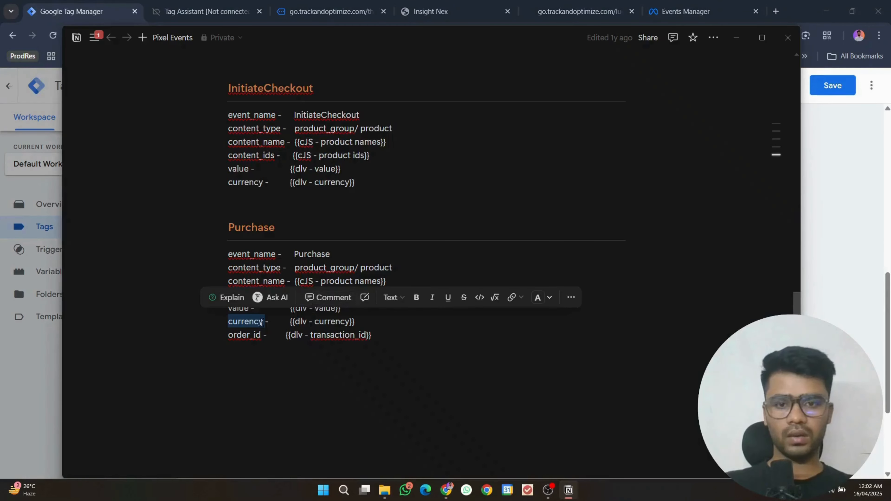
pyautogui.click(236, 335)
pyautogui.doubleClick(251, 335)
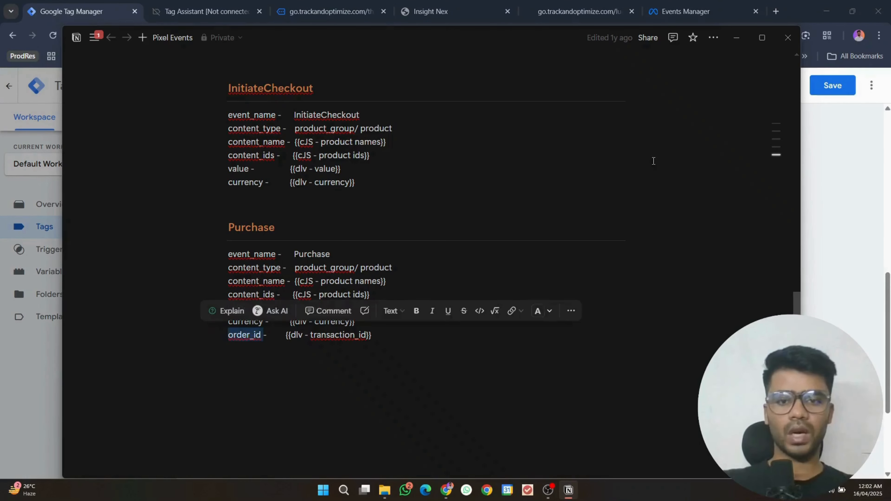
pyautogui.hotkey('ctrl', 'c')
pyautogui.click(736, 37)
pyautogui.hotkey('ctrl', 'v')
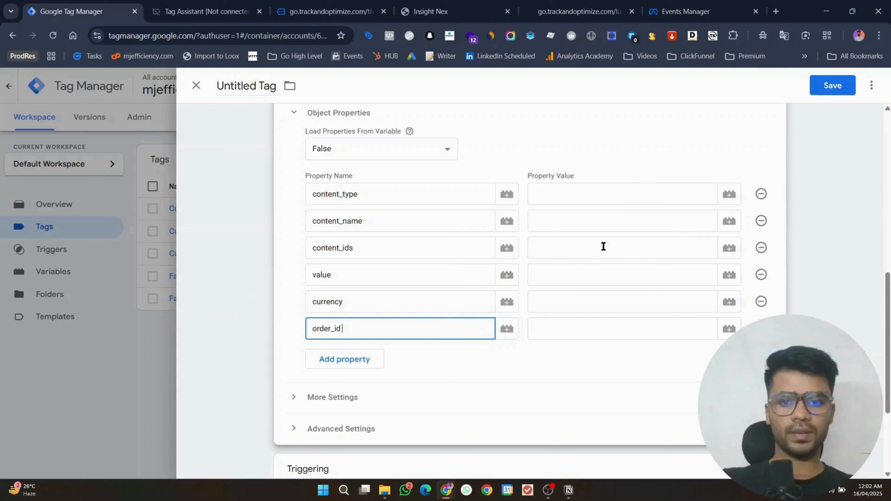
pyautogui.click(620, 194)
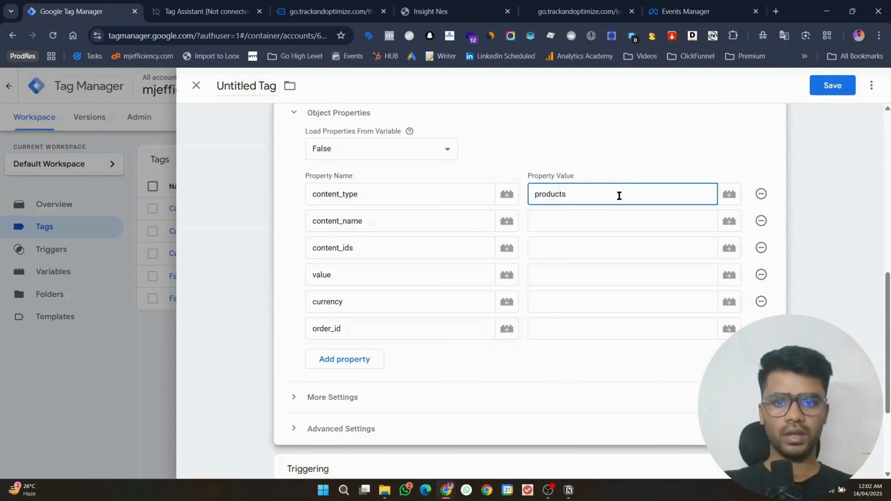
# Step: Set content_type to product and content_name to {{item_name}}
pyautogui.click(621, 214)
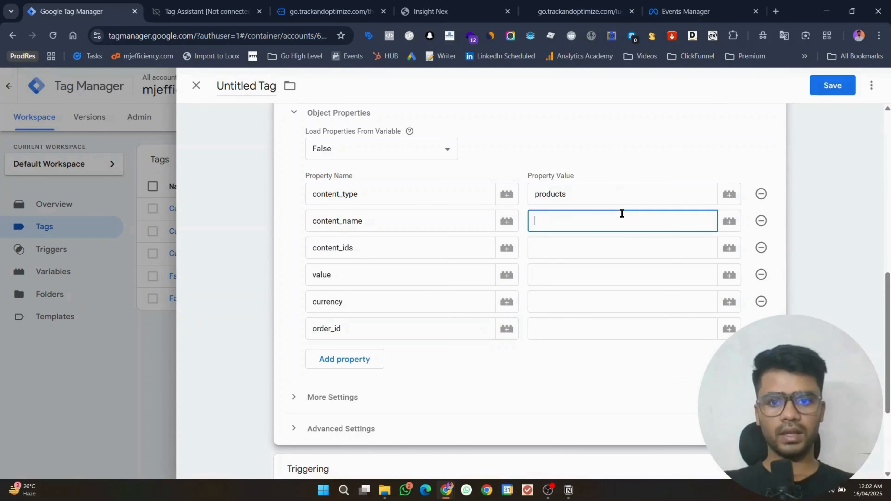
pyautogui.click(612, 191)
pyautogui.press('BackSpace')
pyautogui.click(613, 226)
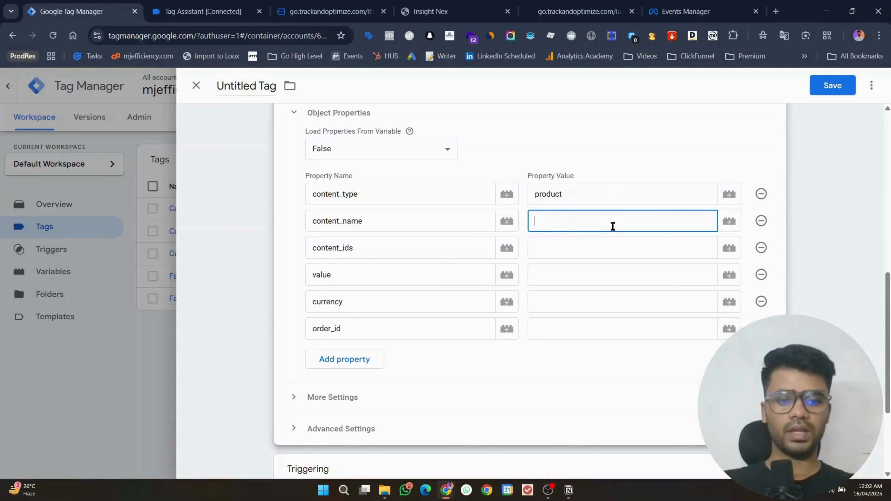
pyautogui.write('{{')
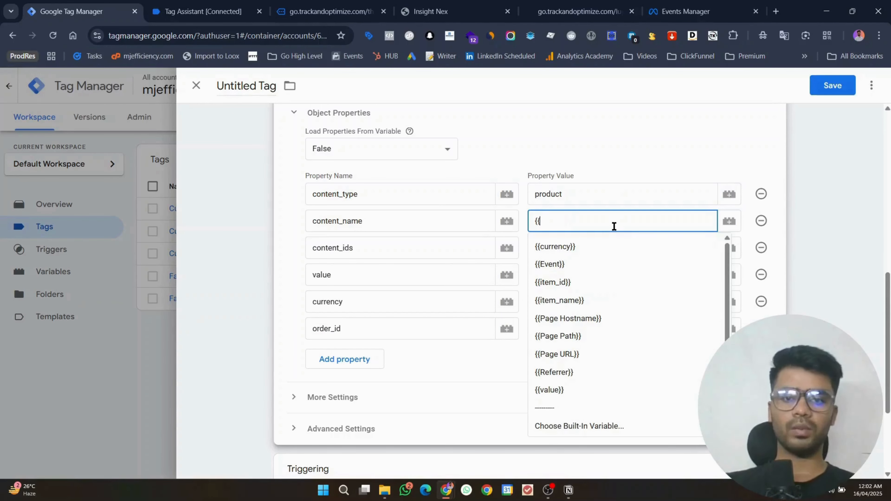
pyautogui.write('item')
pyautogui.press('Down')
pyautogui.press('Down')
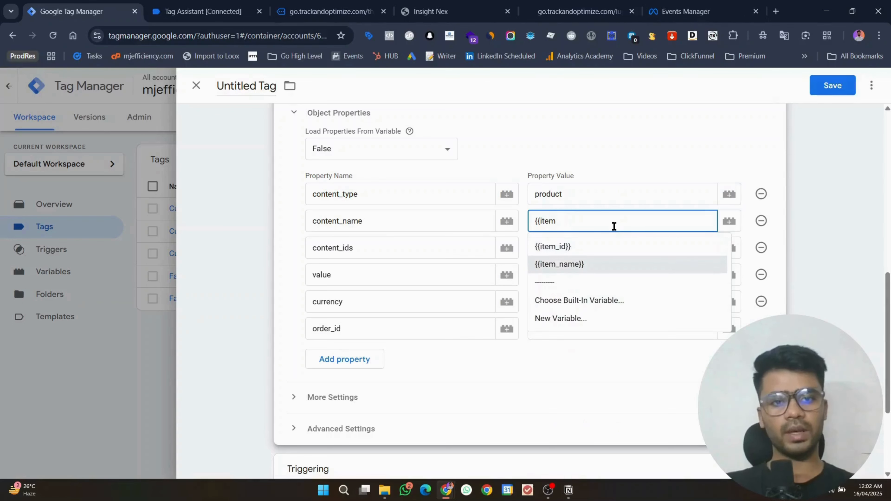
pyautogui.press('Return')
# Step: Set content_ids to {{item_id}} from the variable suggestions
pyautogui.click(621, 247)
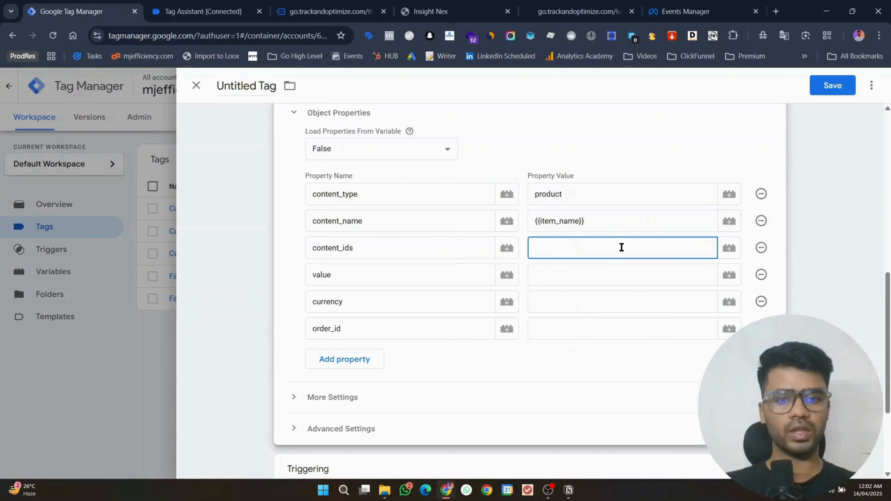
pyautogui.write('{{cont')
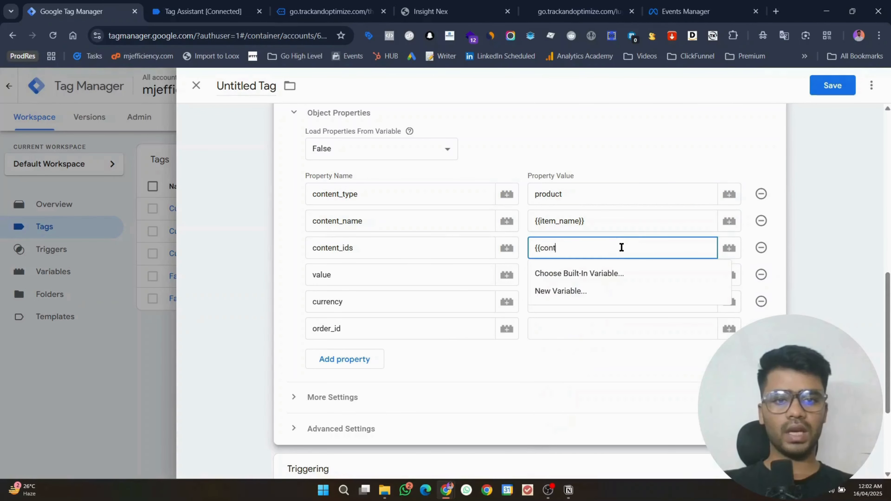
pyautogui.press('BackSpace')
pyautogui.write('item')
pyautogui.press('Down')
pyautogui.press('Return')
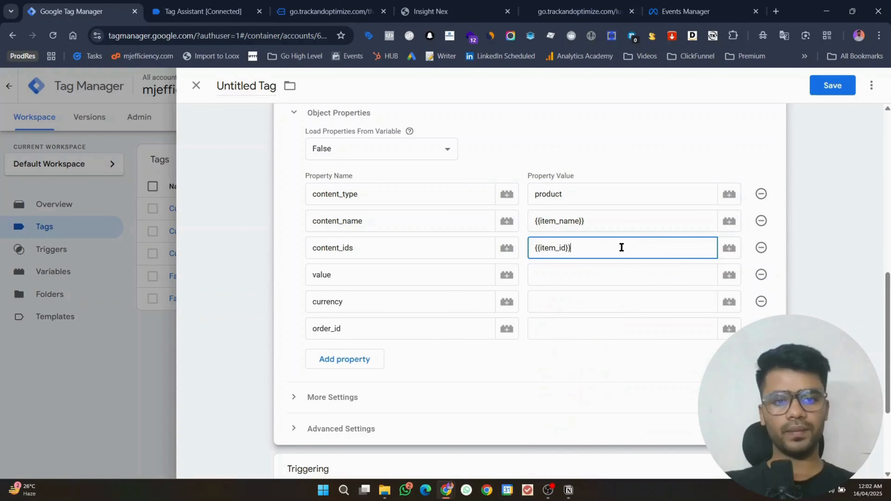
# Step: Set the value property to {{value}} and currency to {{currency}}
pyautogui.click(624, 265)
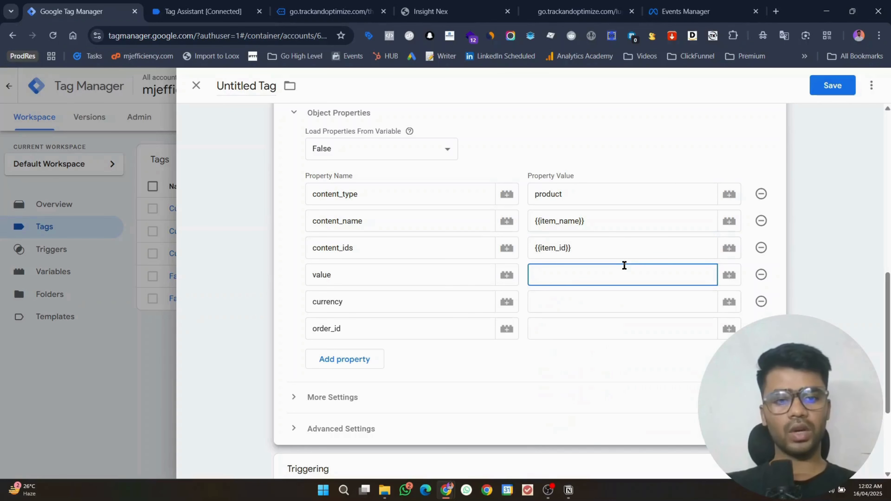
pyautogui.write('{{val')
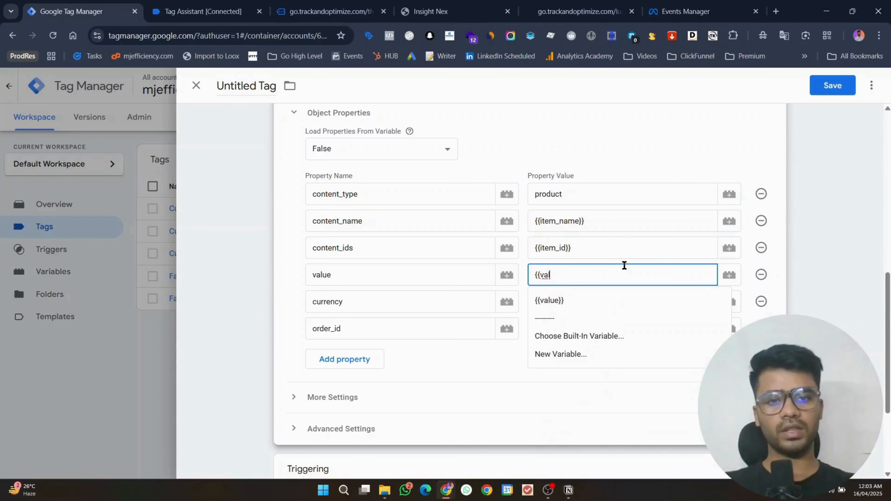
pyautogui.press('Down')
pyautogui.press('Return')
pyautogui.click(601, 296)
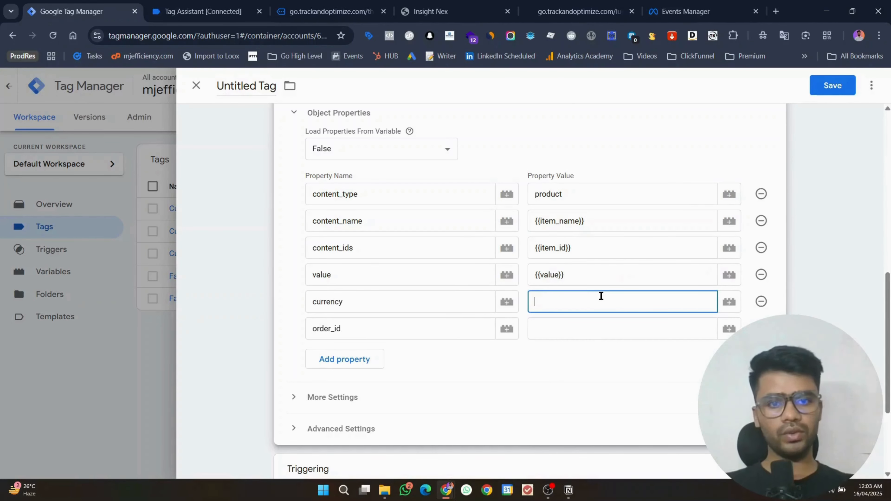
pyautogui.click(725, 295)
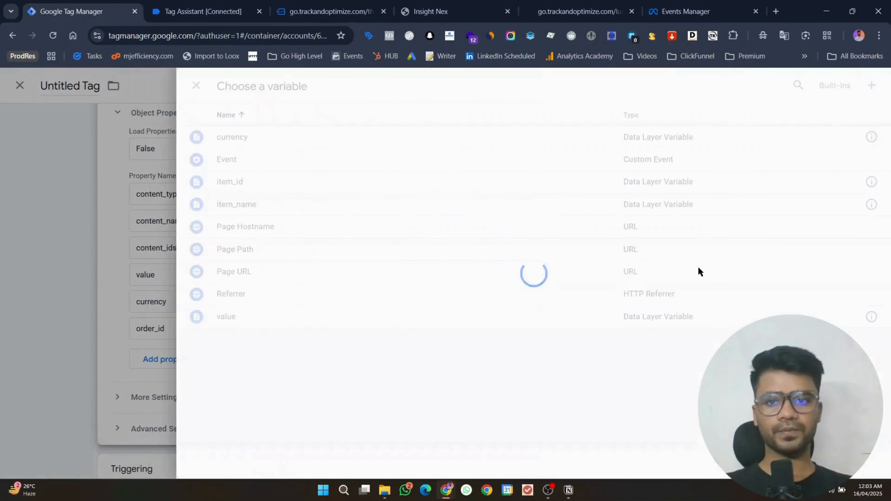
pyautogui.click(381, 139)
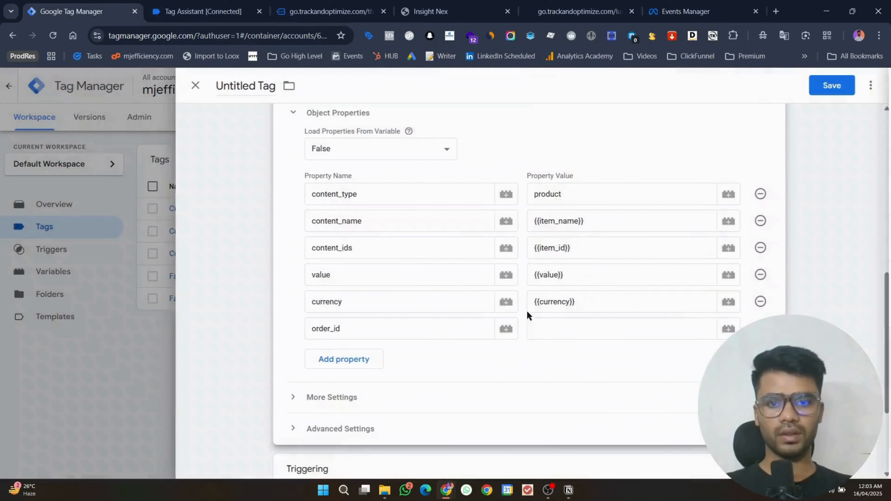
# Step: Copy the transaction_id key from the purchase dataLayer in Tag Assistant for order_id
pyautogui.click(537, 329)
pyautogui.click(220, 5)
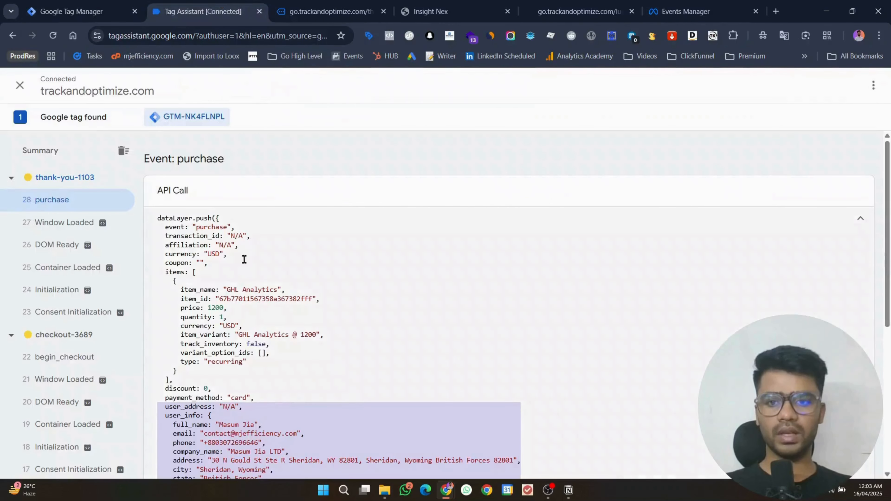
pyautogui.doubleClick(187, 236)
pyautogui.click(70, 5)
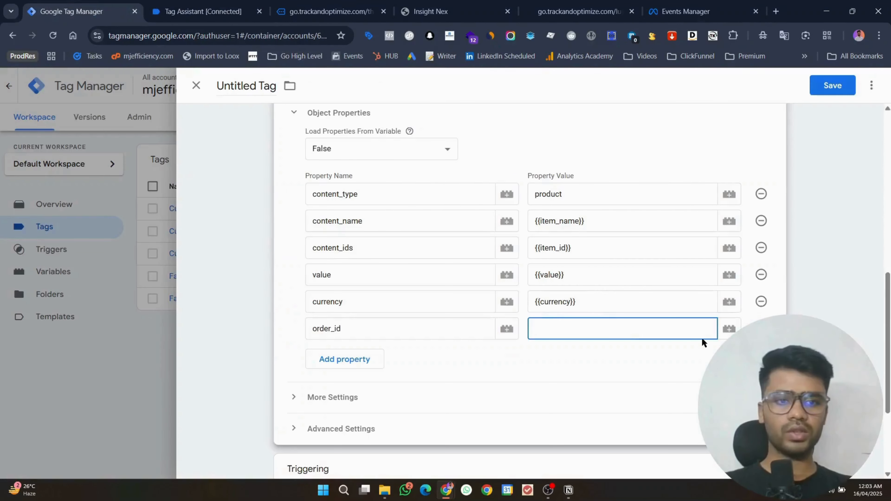
# Step: Create and save a Data Layer Variable titled transaction_id reading the transaction_id key
pyautogui.click(729, 328)
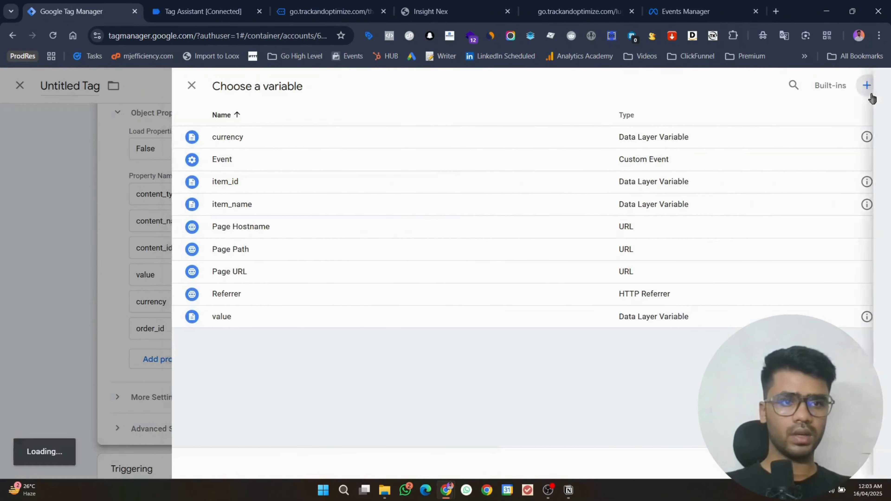
pyautogui.click(869, 94)
pyautogui.click(587, 167)
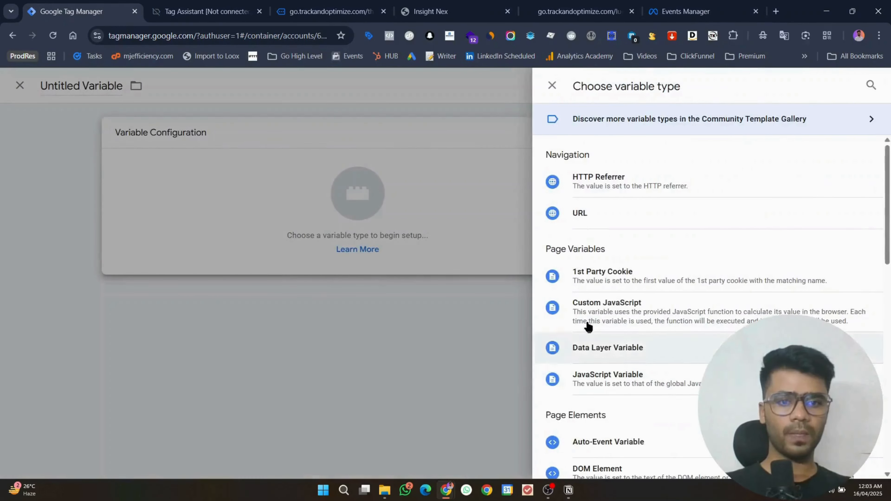
pyautogui.click(616, 355)
pyautogui.click(323, 248)
pyautogui.hotkey('ctrl', 'v')
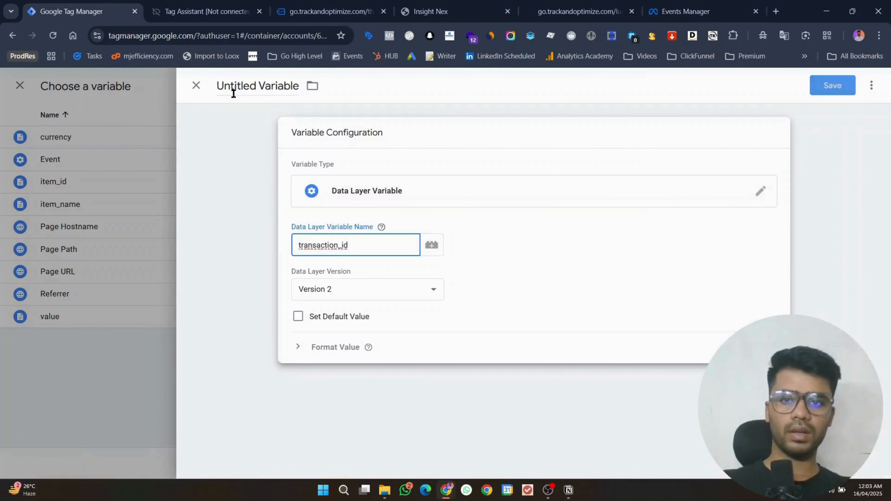
pyautogui.doubleClick(234, 86)
pyautogui.hotkey('ctrl', 'a')
pyautogui.hotkey('ctrl', 'v')
pyautogui.click(828, 82)
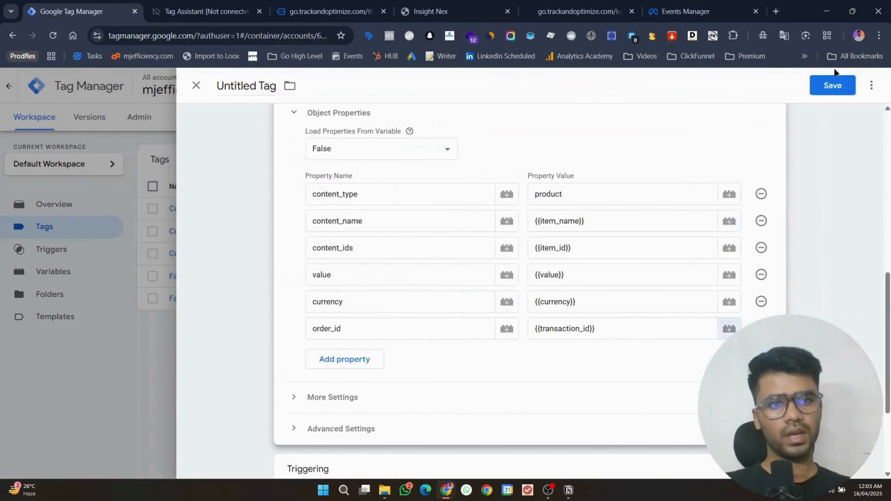
# Step: Keep order_id as {{transaction_id}} and start a new Custom Event trigger for the tag
pyautogui.click(834, 78)
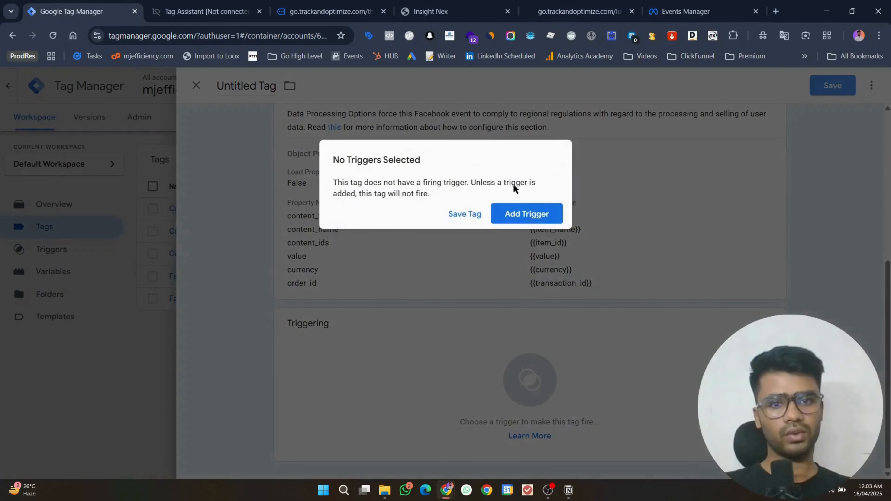
pyautogui.click(530, 219)
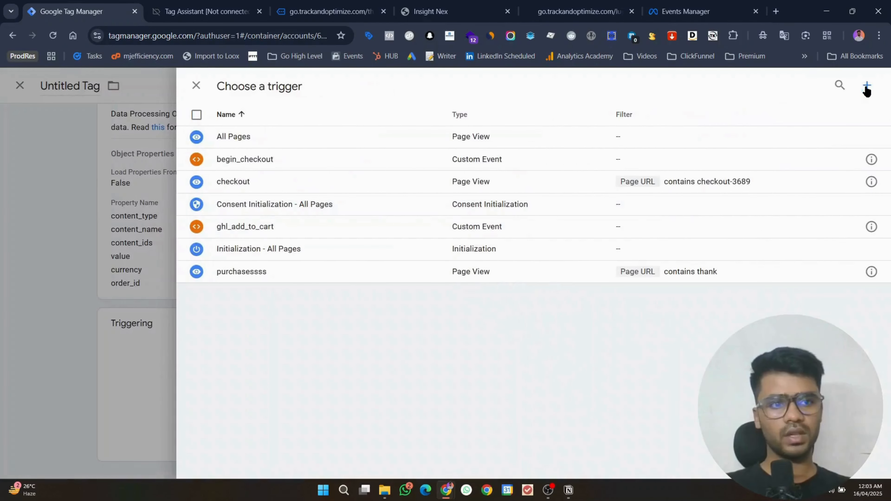
pyautogui.click(866, 86)
pyautogui.click(429, 174)
pyautogui.scroll(-5, 610, 281)
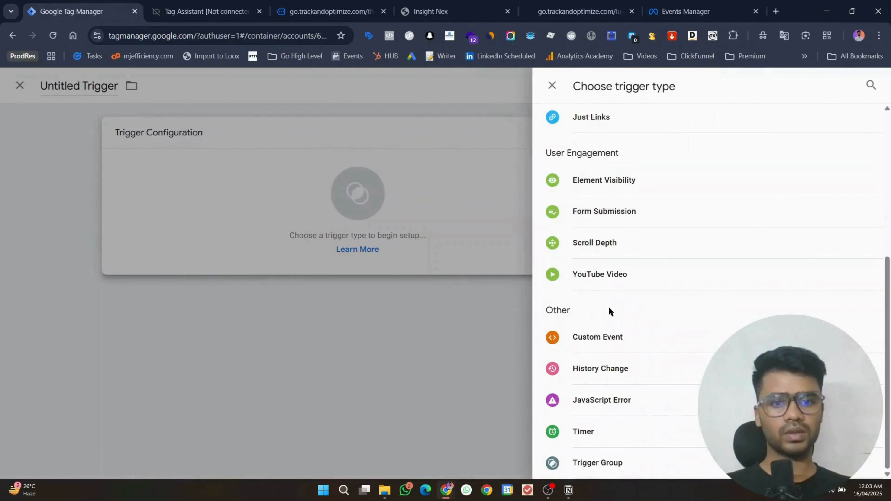
pyautogui.click(596, 336)
# Step: Copy the purchase event name from Tag Assistant and save a Custom Event trigger named purchase
pyautogui.click(244, 4)
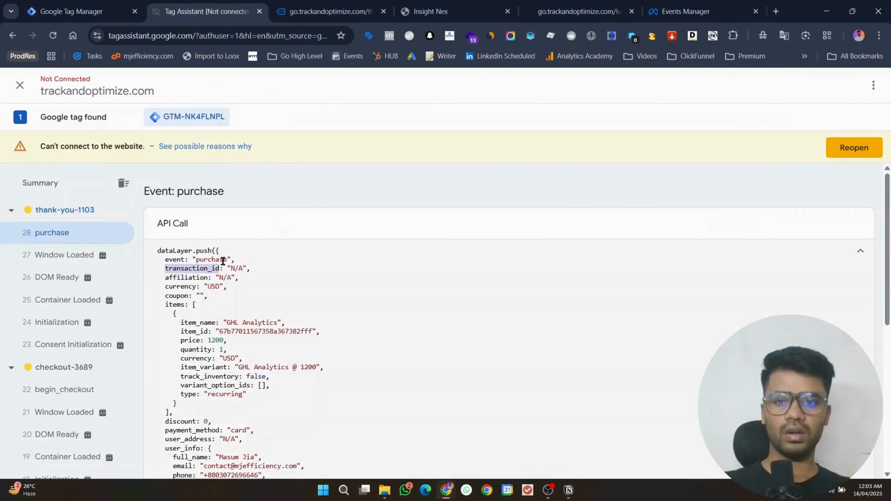
pyautogui.doubleClick(217, 259)
pyautogui.hotkey('ctrl', 'c')
pyautogui.click(25, 5)
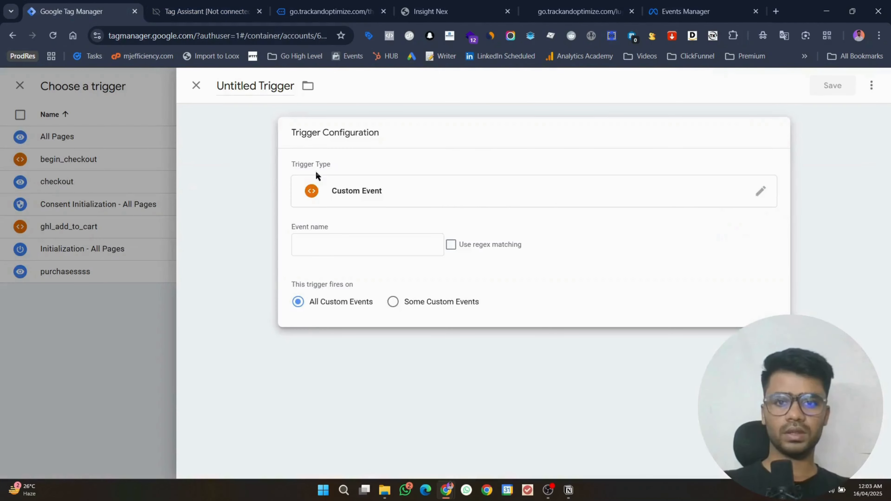
pyautogui.click(323, 241)
pyautogui.hotkey('ctrl', 'v')
pyautogui.click(246, 85)
pyautogui.hotkey('ctrl', 'a')
pyautogui.hotkey('ctrl', 'v')
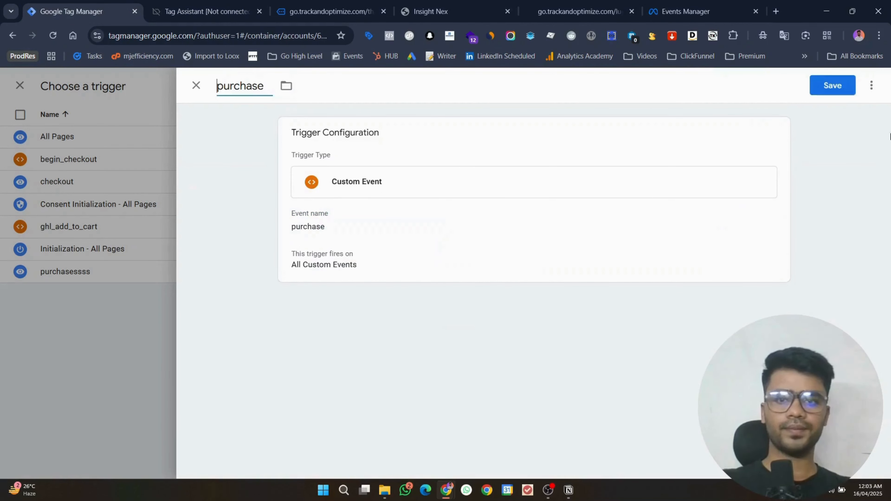
pyautogui.click(842, 90)
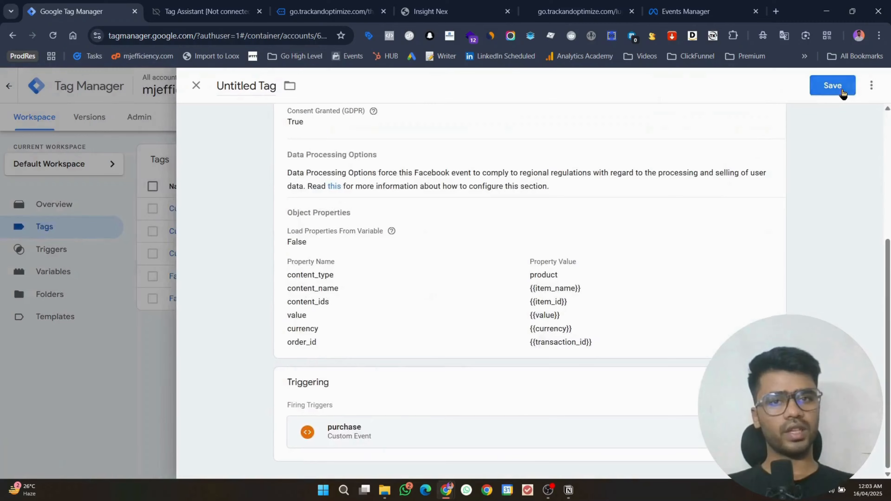
# Step: Save the tag with its purchase trigger under the name 'Facebook Pixel - Purchse'
pyautogui.click(841, 88)
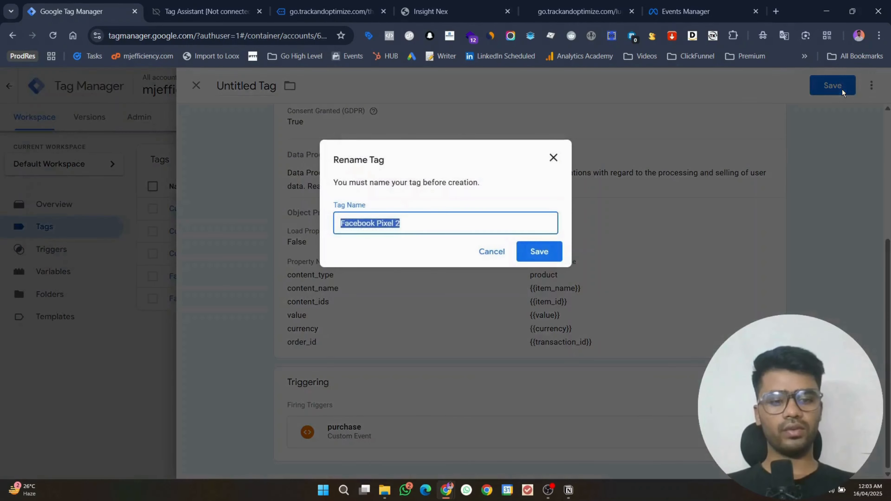
pyautogui.press('End')
pyautogui.press('BackSpace')
pyautogui.write('- Purchse')
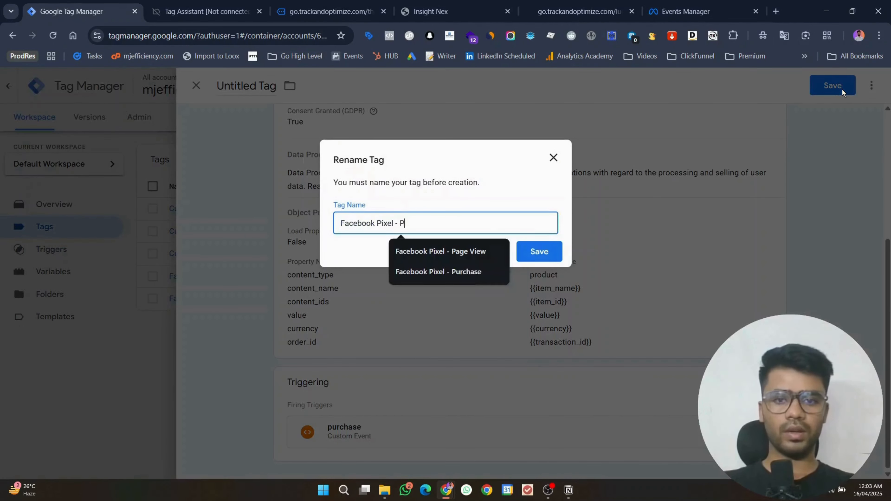
pyautogui.press('Return')
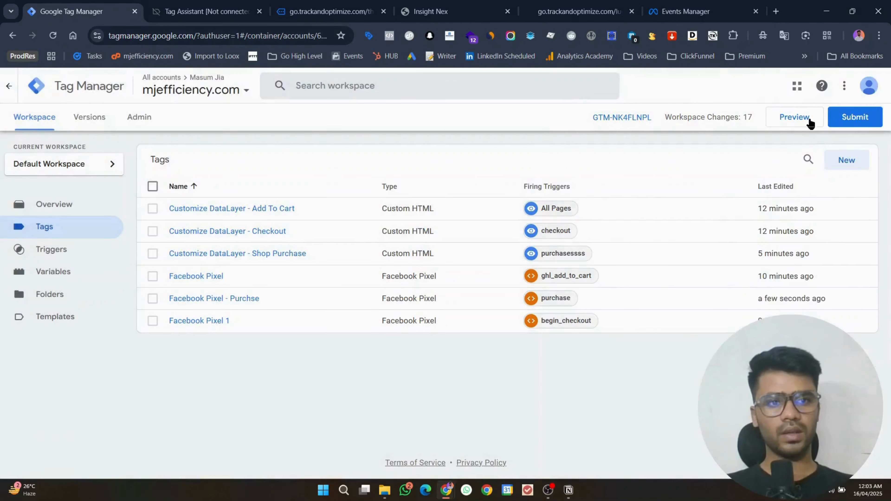
# Step: Start Preview mode for the container and open the dataset's test events in Meta
pyautogui.click(794, 119)
pyautogui.click(685, 11)
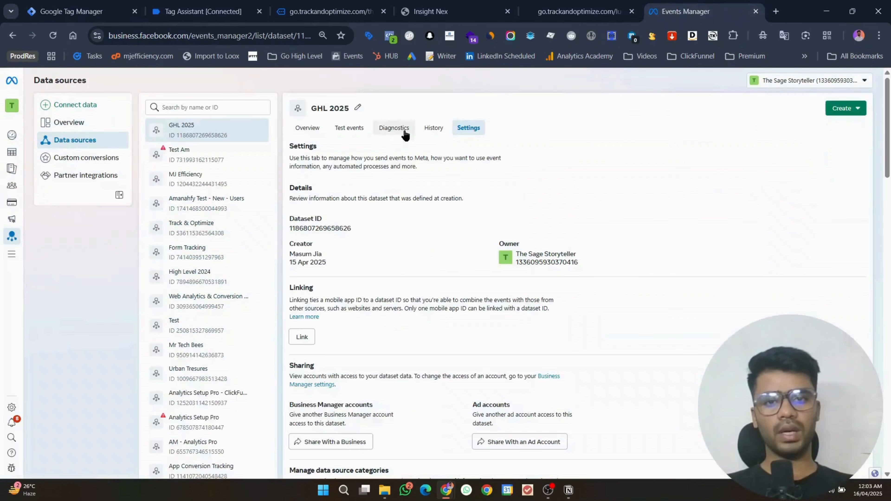
pyautogui.click(349, 130)
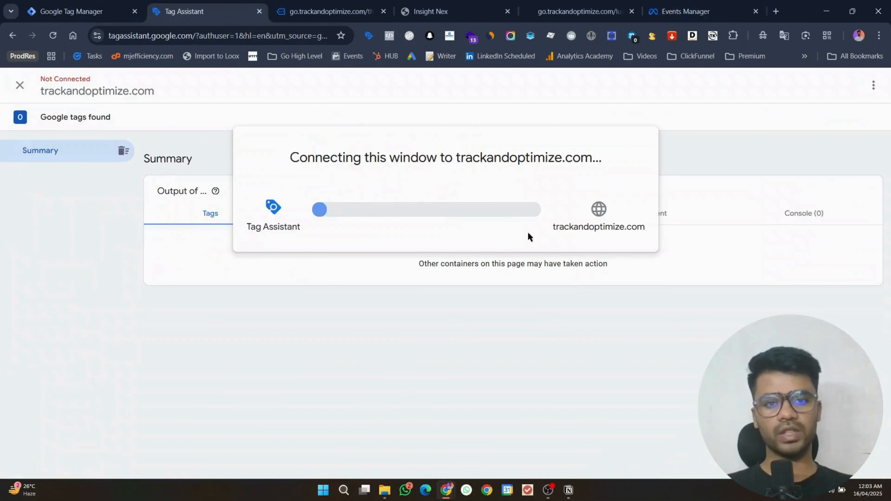
# Step: Open Meta's test events, then add the $100 GHL product to the store cart
pyautogui.click(668, 5)
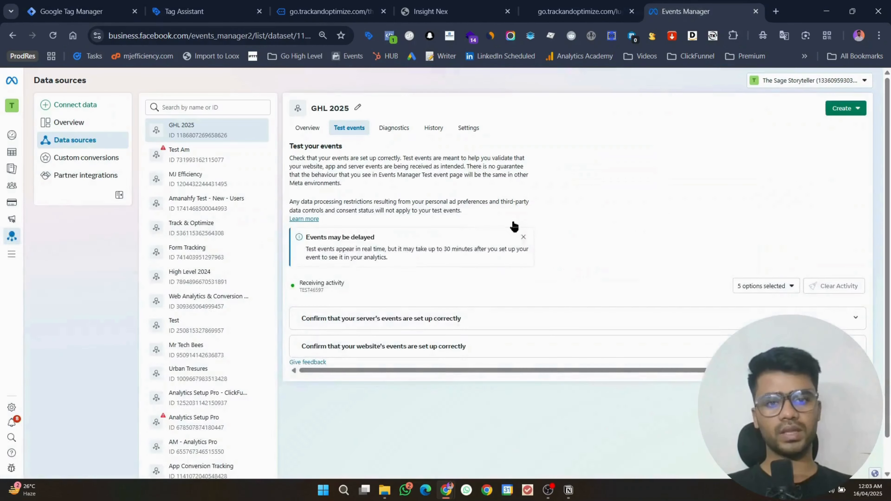
pyautogui.click(329, 6)
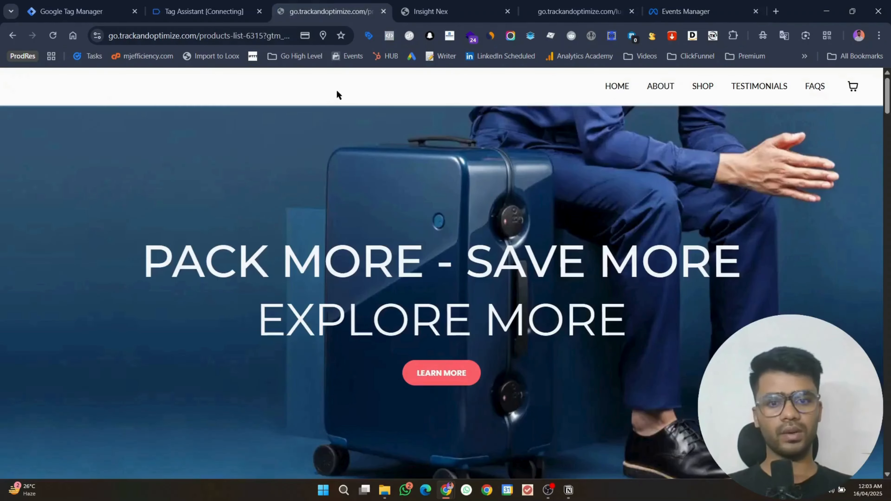
pyautogui.scroll(-10, 475, 247)
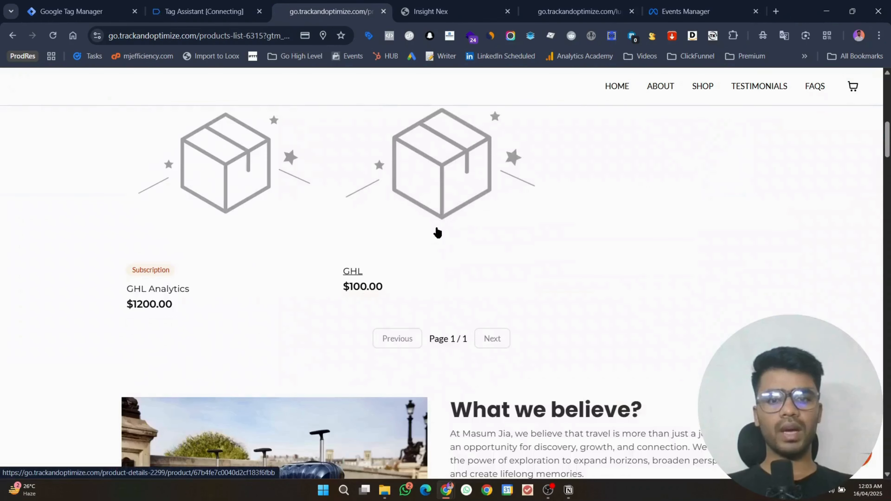
pyautogui.click(436, 227)
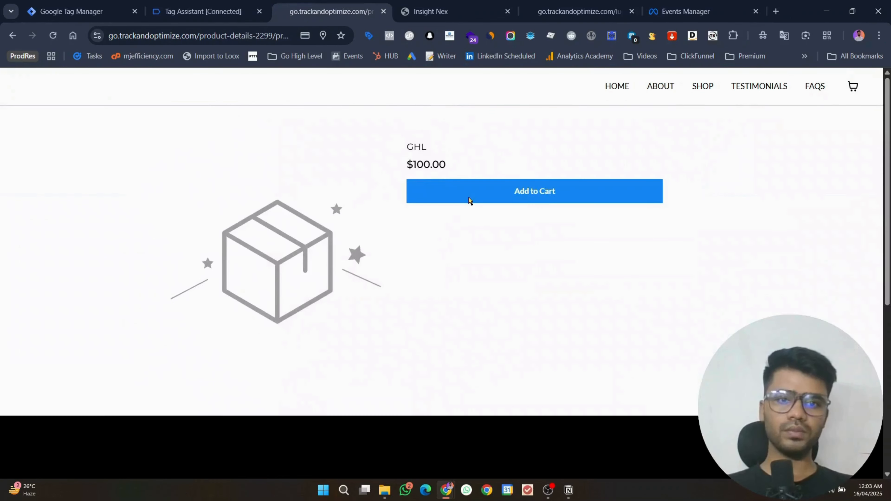
pyautogui.click(468, 200)
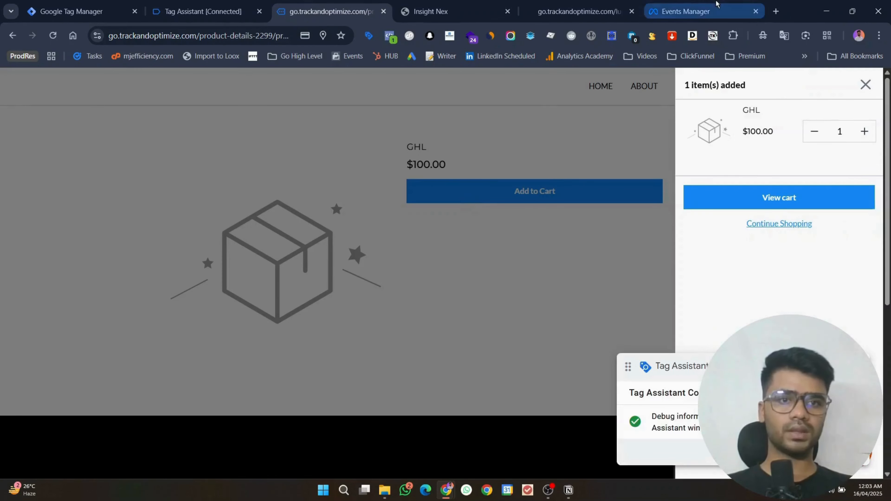
# Step: Confirm Meta received the Add to cart event and review its parameters
pyautogui.click(686, 11)
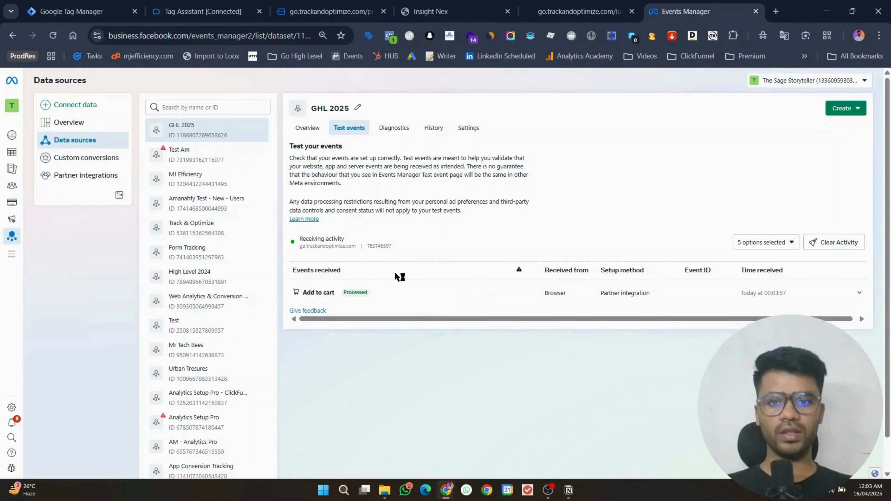
pyautogui.click(393, 297)
pyautogui.click(319, 365)
pyautogui.click(322, 5)
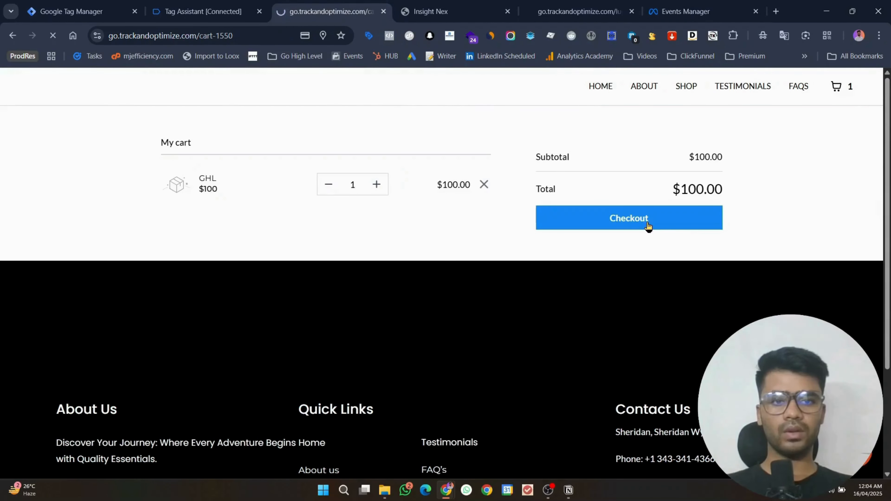
# Step: Check the Initiate checkout event's parameters in Meta's test events
pyautogui.click(708, 4)
pyautogui.click(537, 303)
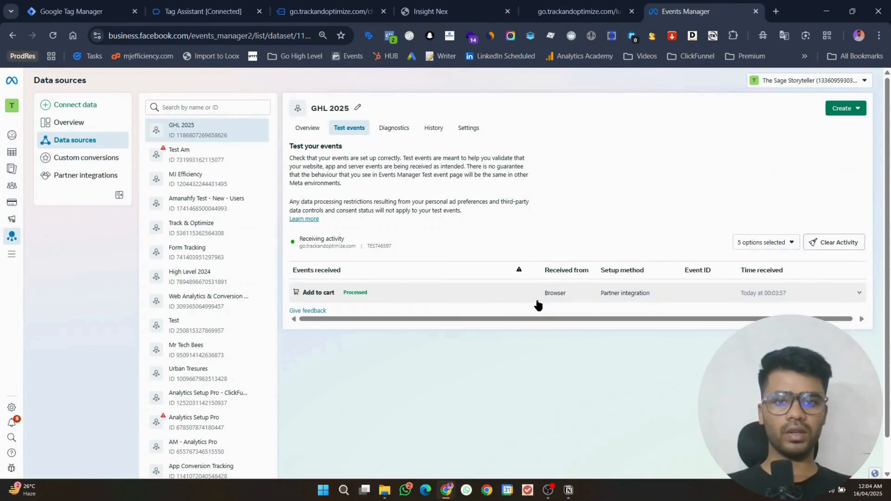
pyautogui.click(418, 299)
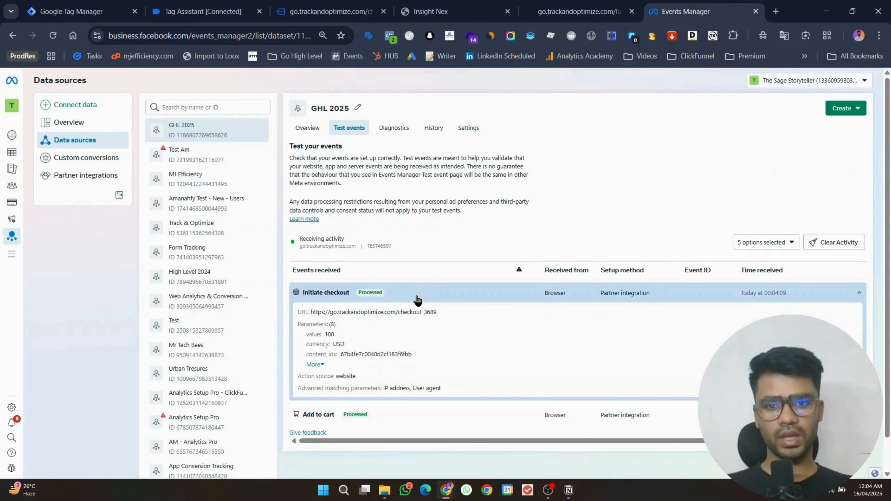
pyautogui.click(308, 367)
pyautogui.click(343, 5)
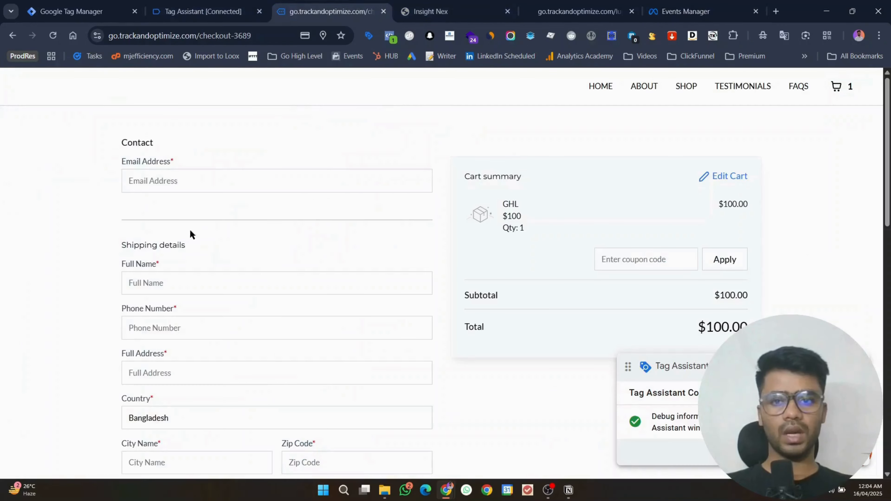
# Step: Autofill the checkout contact, shipping and full-name fields from saved entries
pyautogui.click(168, 177)
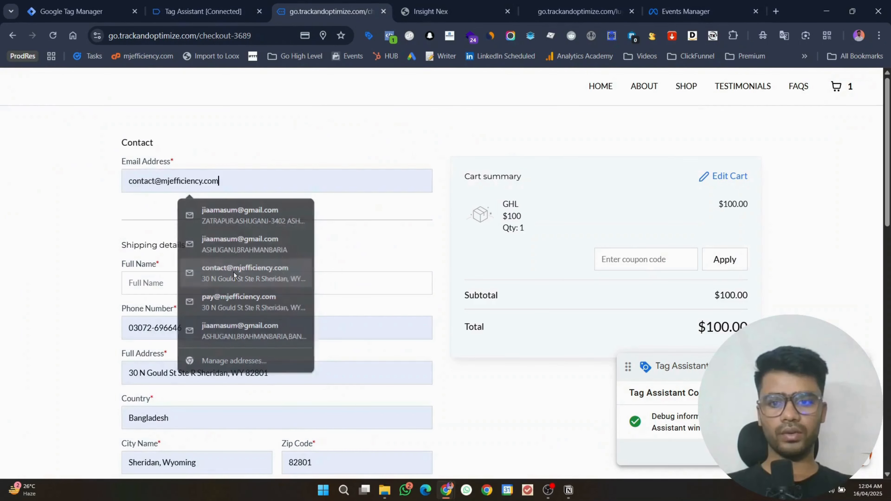
pyautogui.click(233, 271)
pyautogui.click(212, 291)
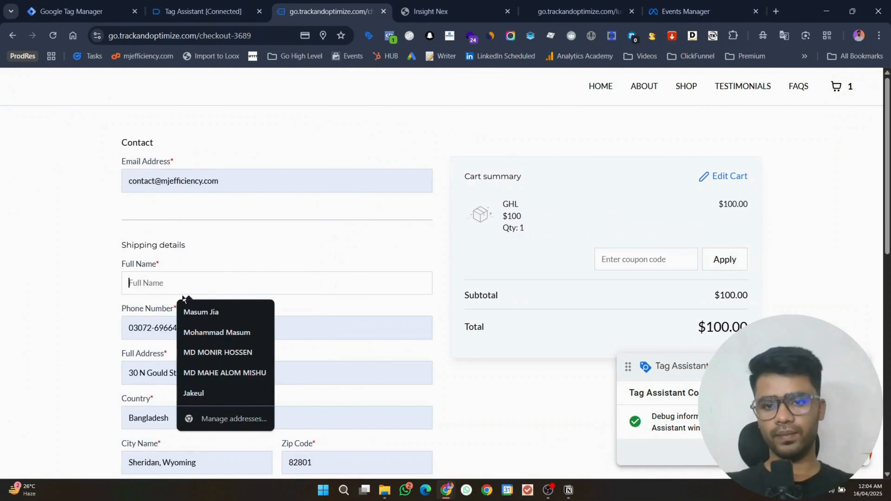
pyautogui.click(209, 317)
pyautogui.click(207, 290)
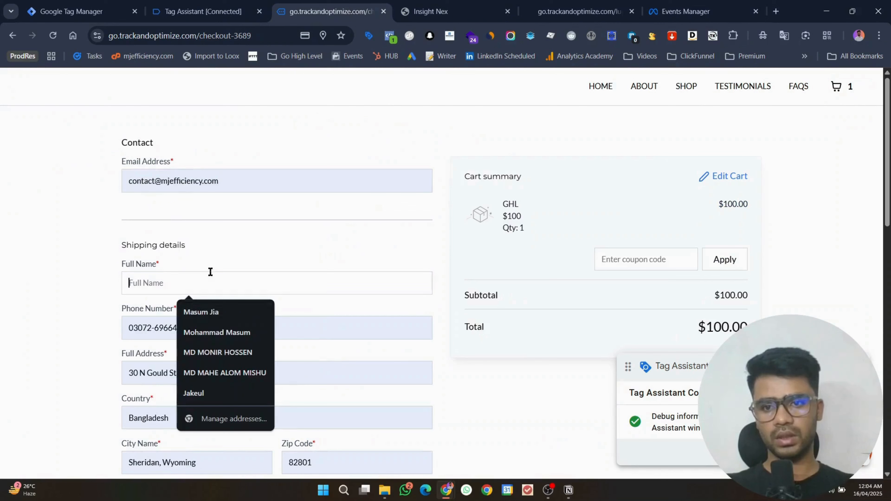
pyautogui.click(200, 318)
pyautogui.click(202, 288)
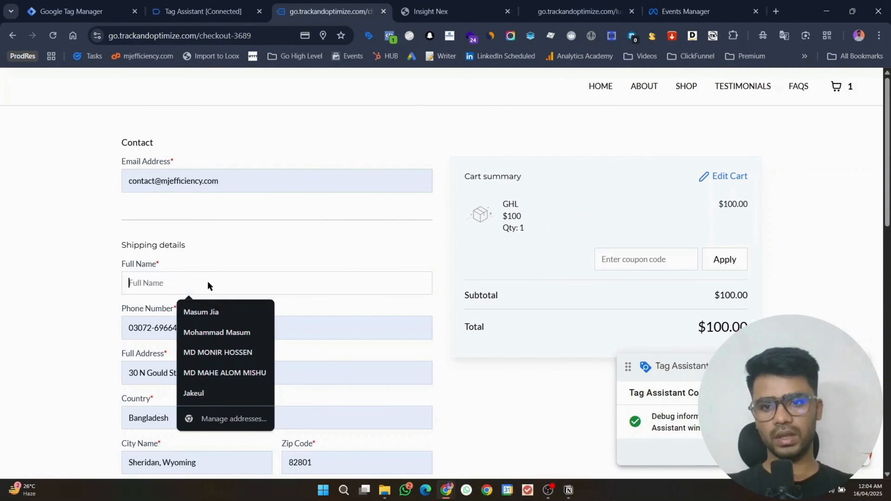
pyautogui.click(213, 314)
pyautogui.scroll(-10, 229, 226)
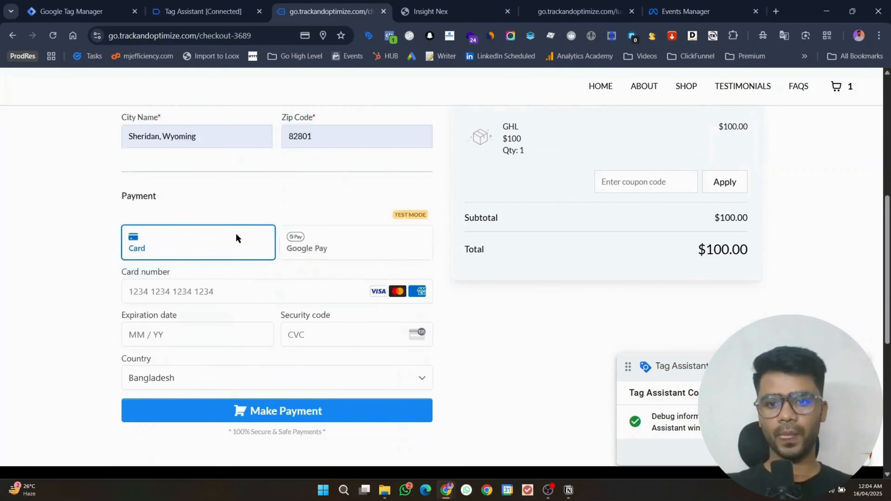
# Step: Pay with the saved test card and its security code, then check Meta for the purchase
pyautogui.click(211, 226)
pyautogui.click(196, 257)
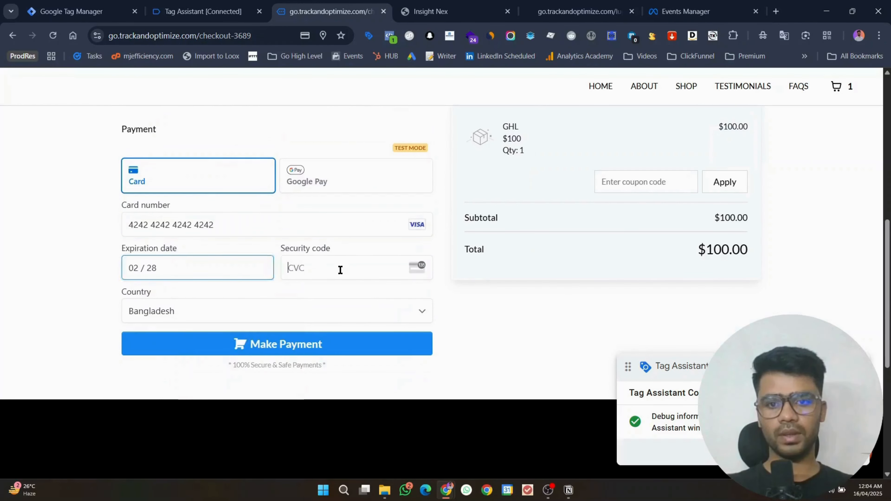
pyautogui.click(337, 268)
pyautogui.write('123')
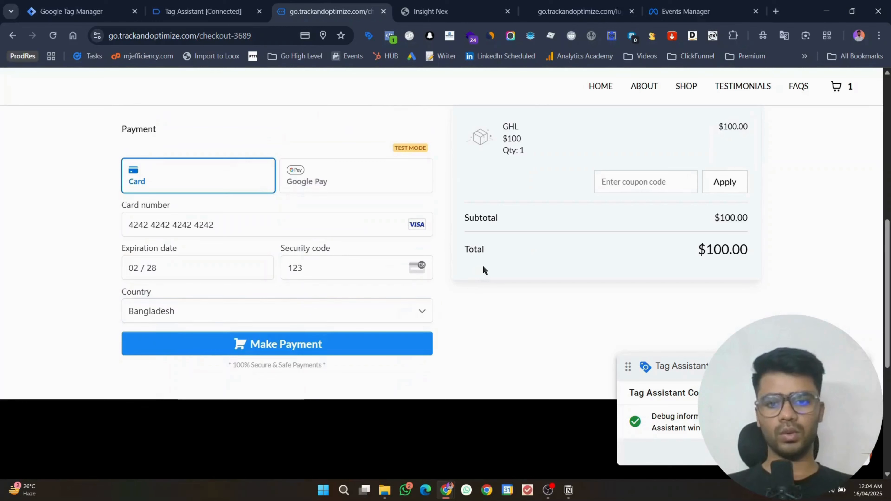
pyautogui.click(322, 346)
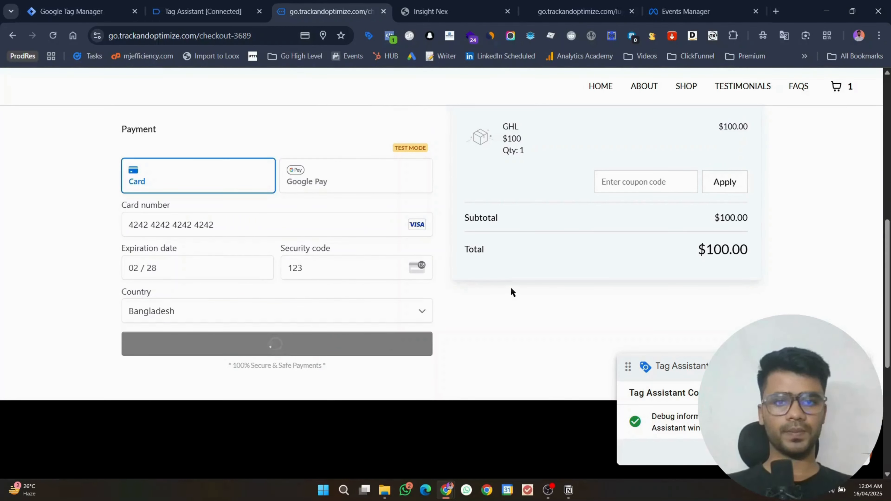
pyautogui.scroll(8, 516, 282)
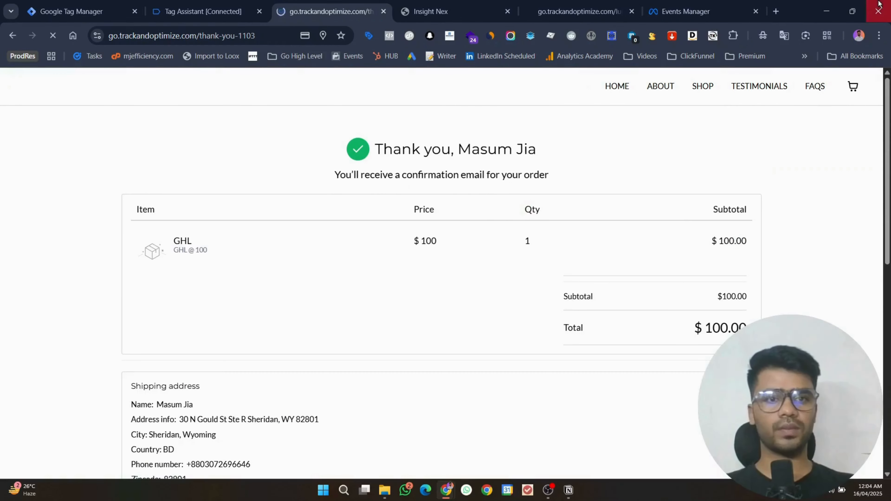
pyautogui.click(686, 11)
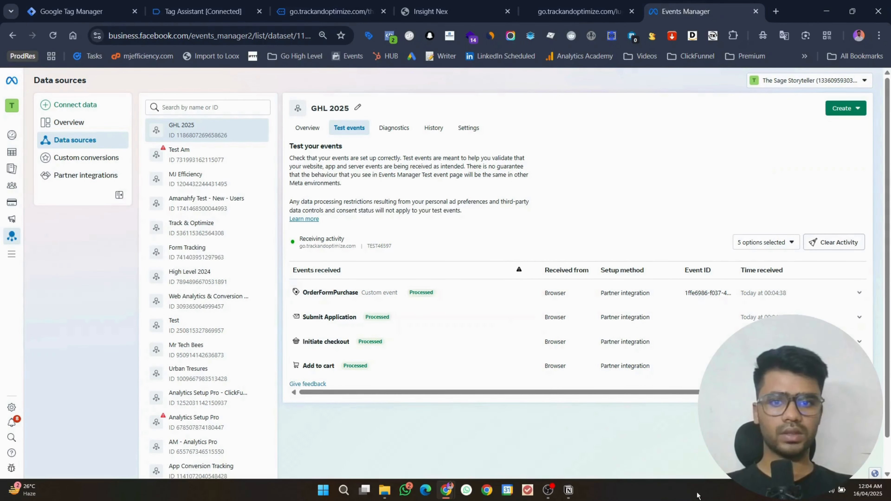
# Step: Review all parameters of the received Purchase event in Meta
pyautogui.click(449, 289)
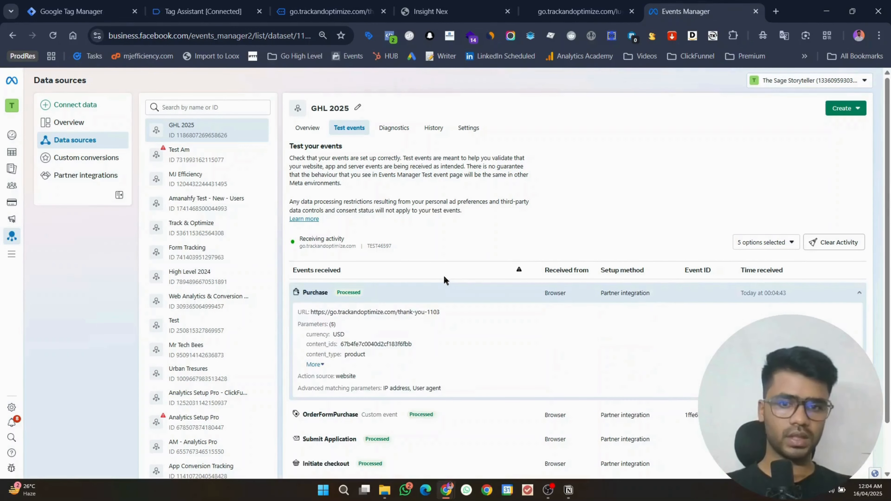
pyautogui.click(317, 364)
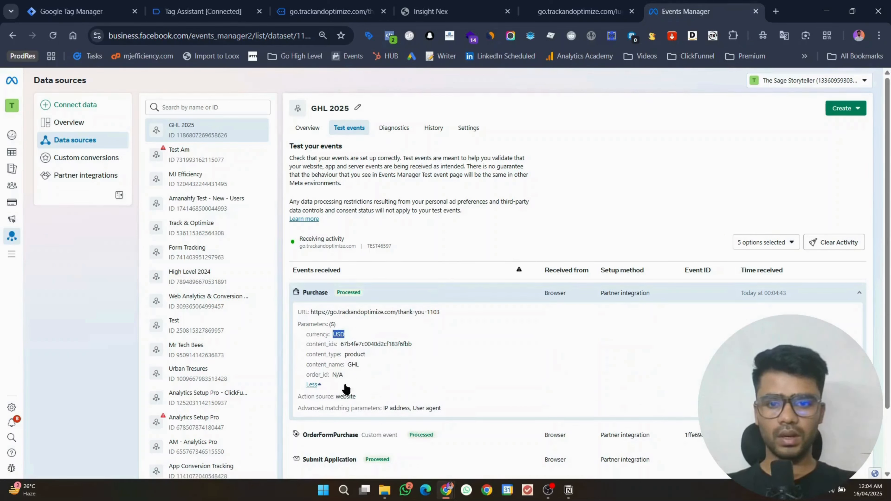
pyautogui.click(314, 384)
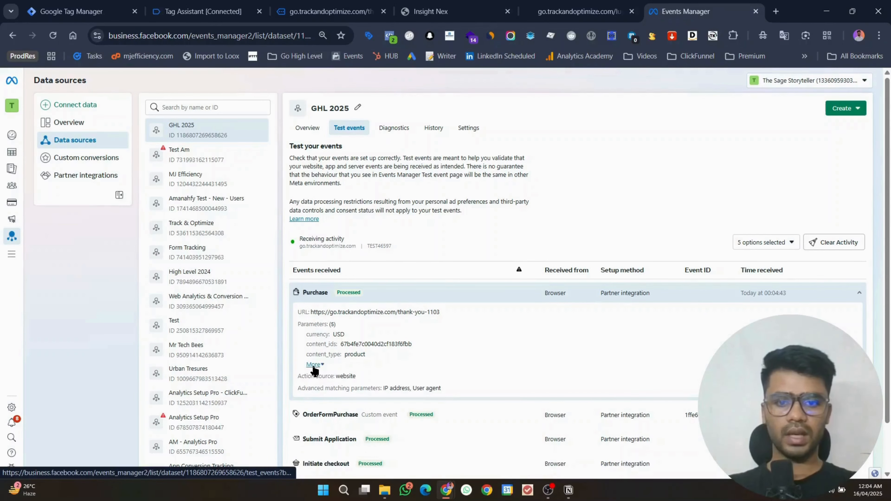
pyautogui.click(282, 4)
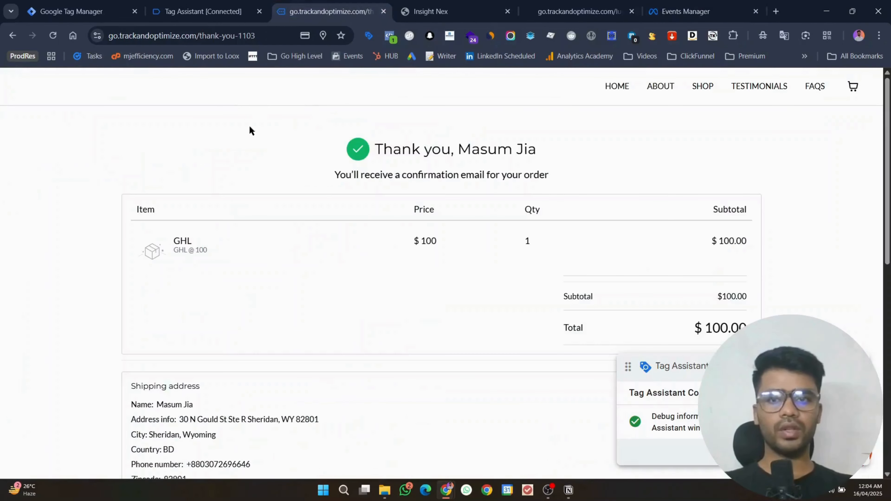
# Step: Inspect the purchase event's fired tags and full dataLayer in Tag Assistant
pyautogui.click(224, 8)
pyautogui.click(426, 281)
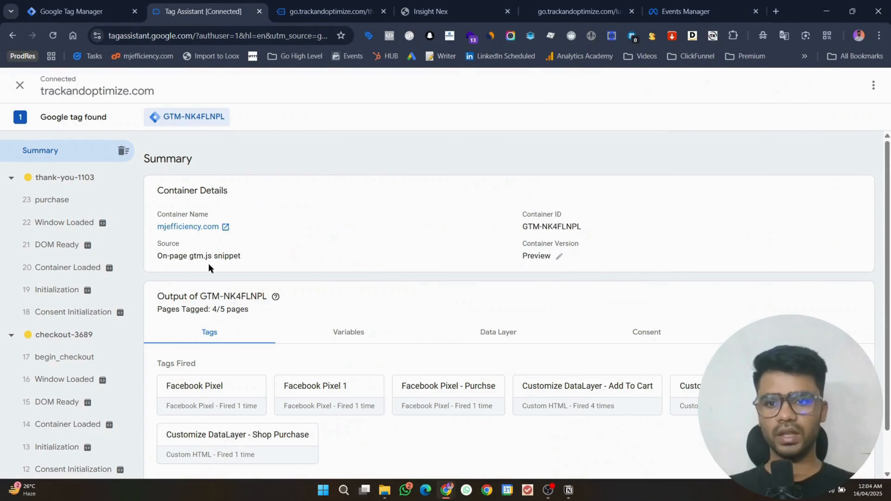
pyautogui.click(53, 199)
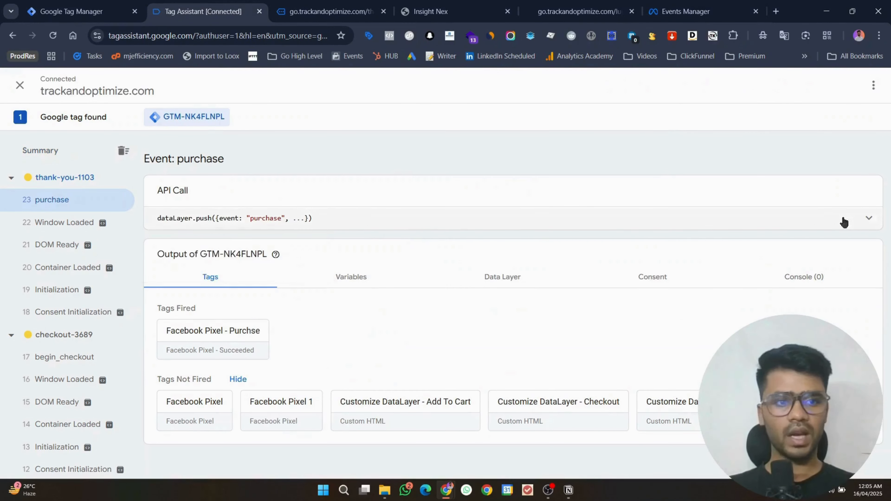
pyautogui.click(869, 218)
pyautogui.scroll(-5, 293, 309)
pyautogui.scroll(5, 292, 312)
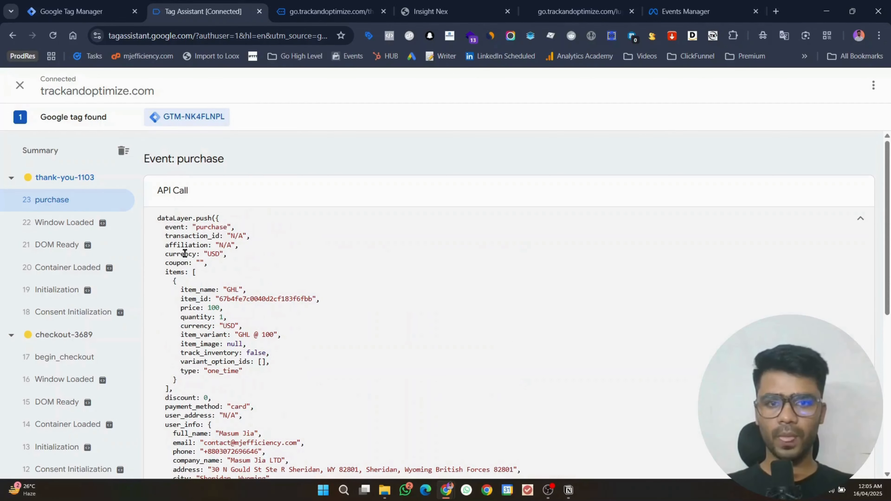
# Step: Compare Meta's Purchase parameters against the purchase dataLayer, then return to GTM's tags list
pyautogui.click(636, 5)
pyautogui.click(671, 5)
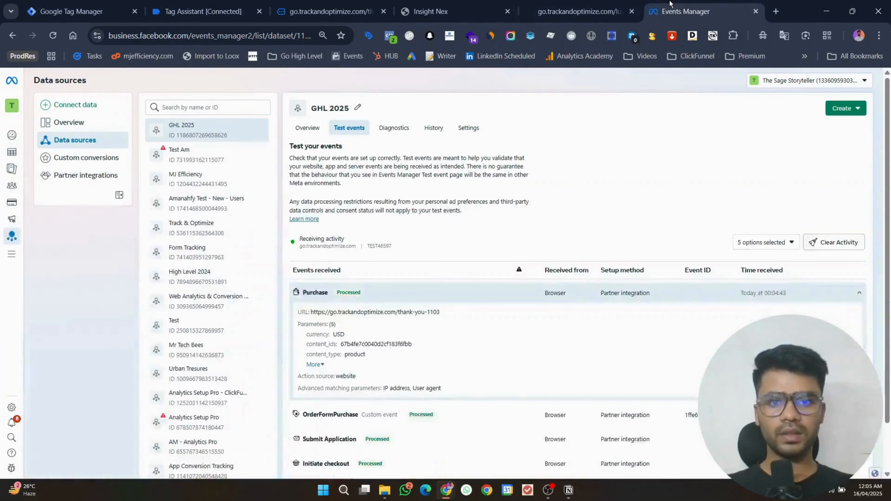
pyautogui.click(316, 365)
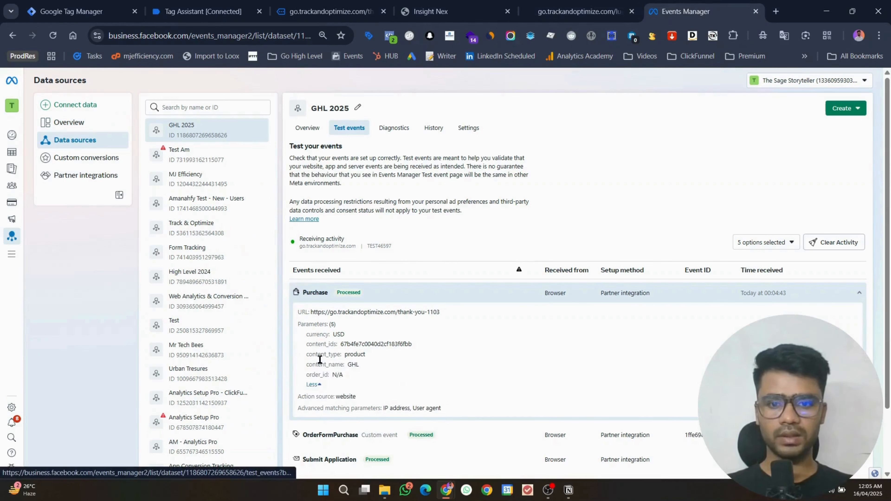
pyautogui.click(195, 4)
pyautogui.scroll(-3, 279, 259)
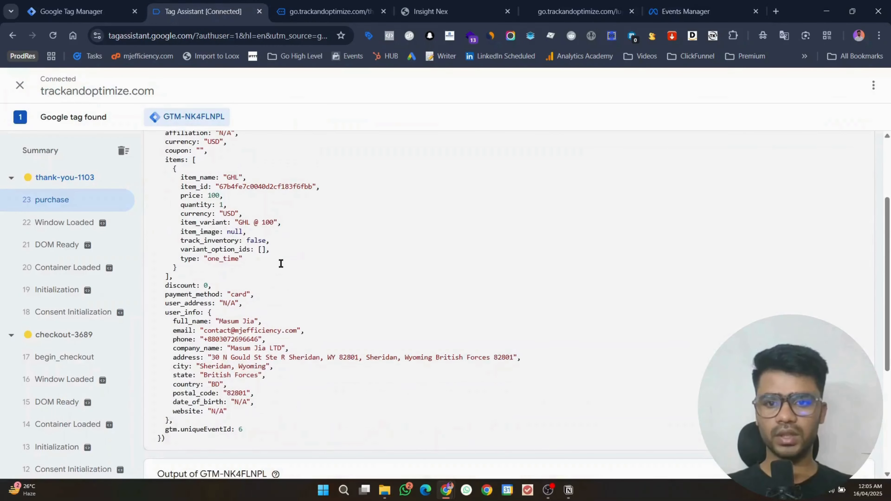
pyautogui.scroll(-2, 239, 278)
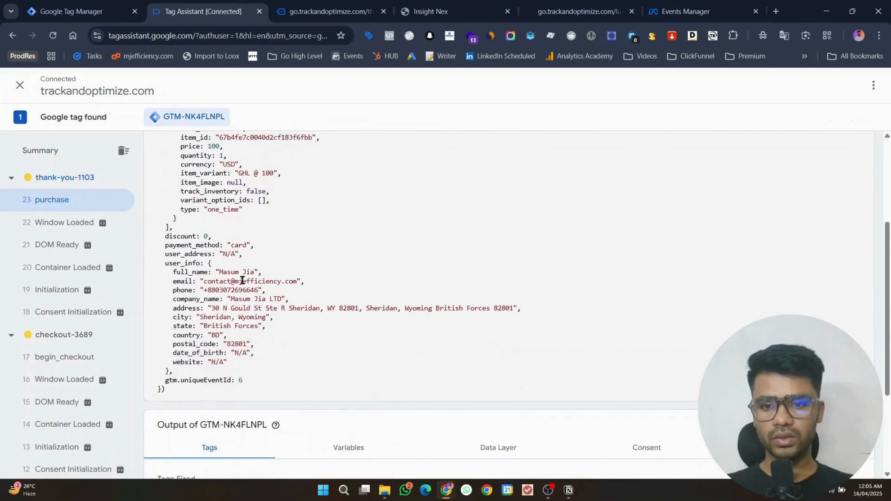
pyautogui.scroll(3, 338, 374)
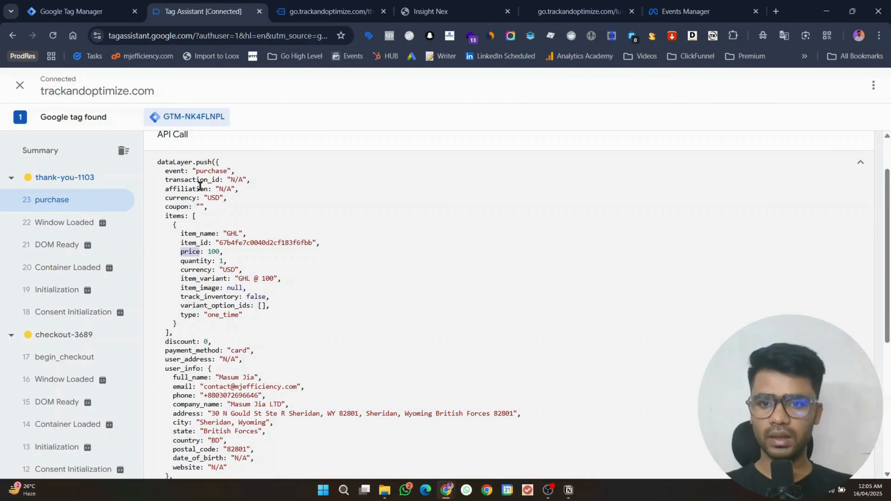
pyautogui.scroll(-2, 200, 186)
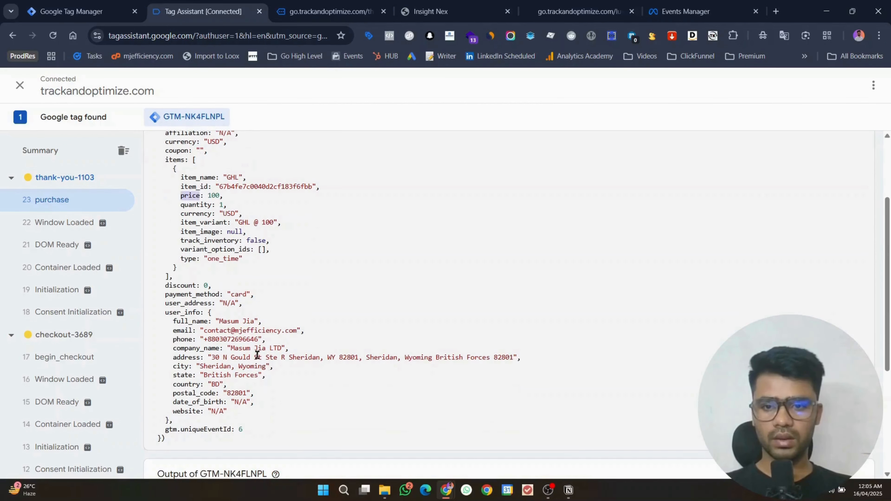
pyautogui.scroll(4, 260, 358)
pyautogui.click(81, 11)
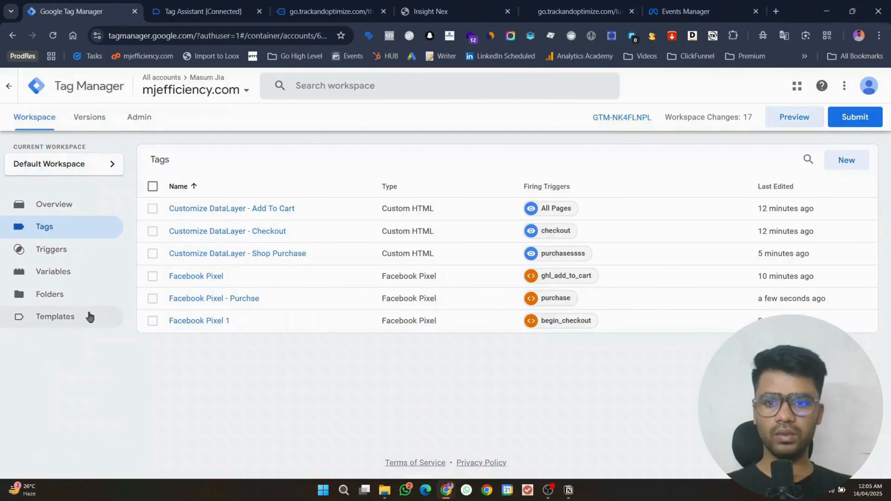
# Step: Open the Facebook Pixel - Purchse tag's properties and the value variable's settings
pyautogui.click(189, 299)
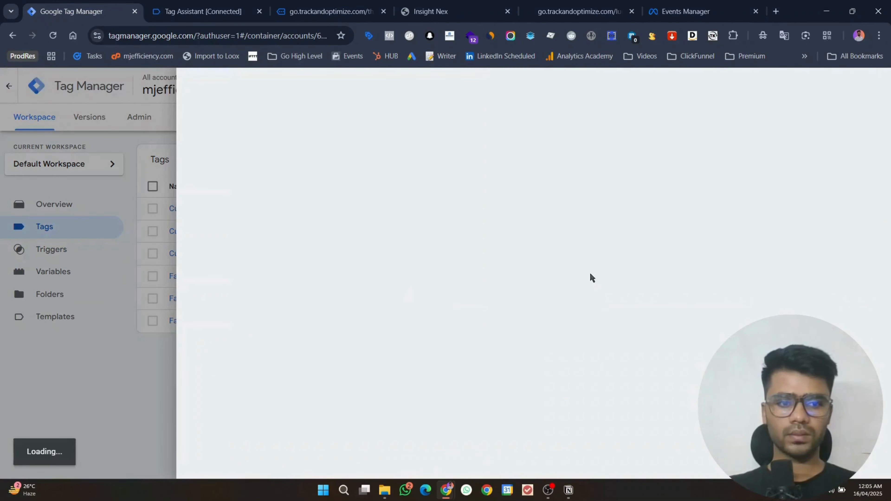
pyautogui.scroll(-1, 535, 305)
pyautogui.scroll(-4, 535, 306)
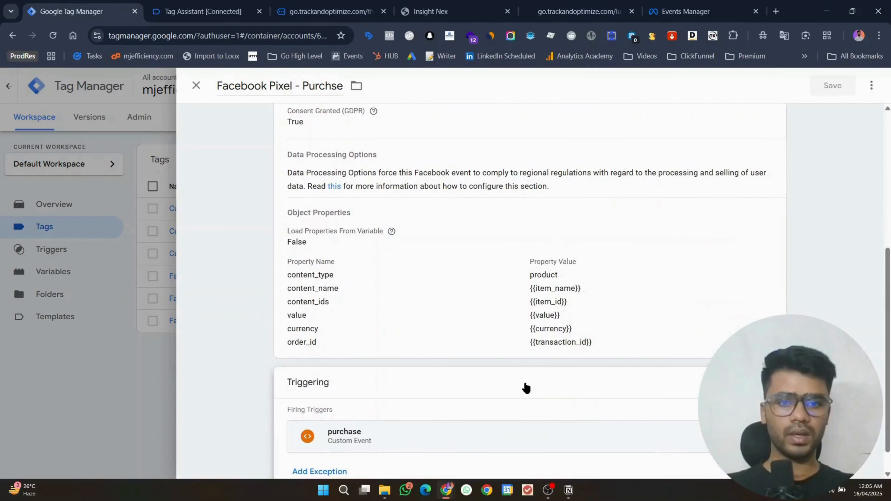
pyautogui.click(533, 292)
pyautogui.click(364, 334)
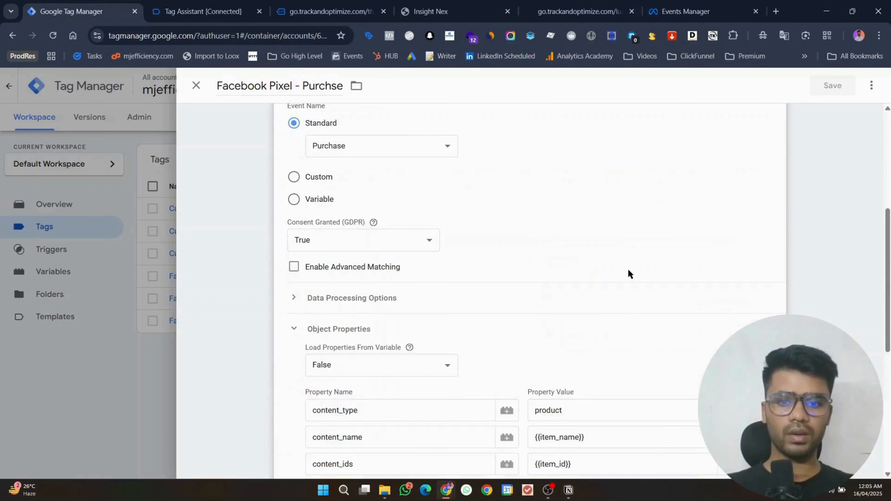
pyautogui.scroll(-3, 584, 291)
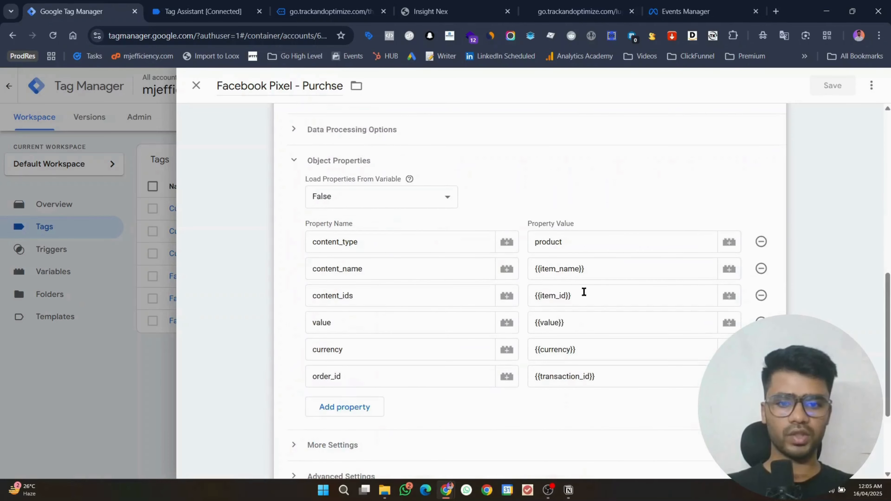
pyautogui.click(727, 322)
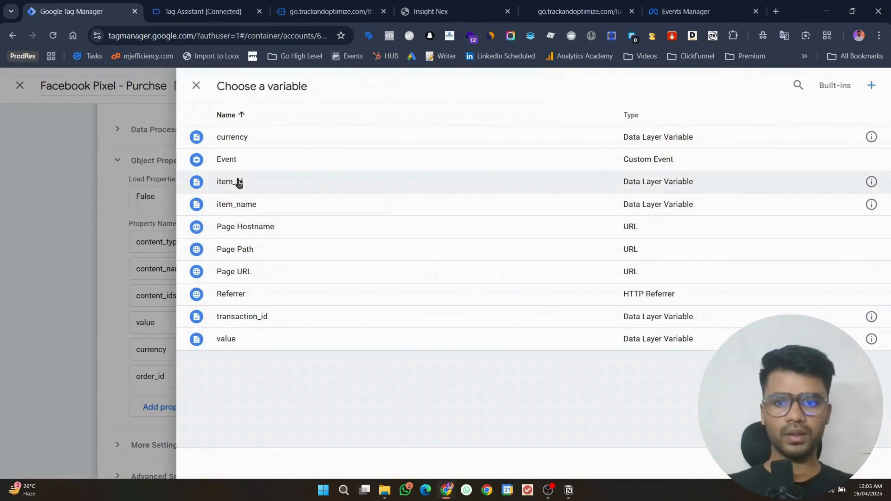
pyautogui.click(871, 338)
# Step: Change the variable's Data Layer name to items.0 using the items key from the dataLayer
pyautogui.click(404, 4)
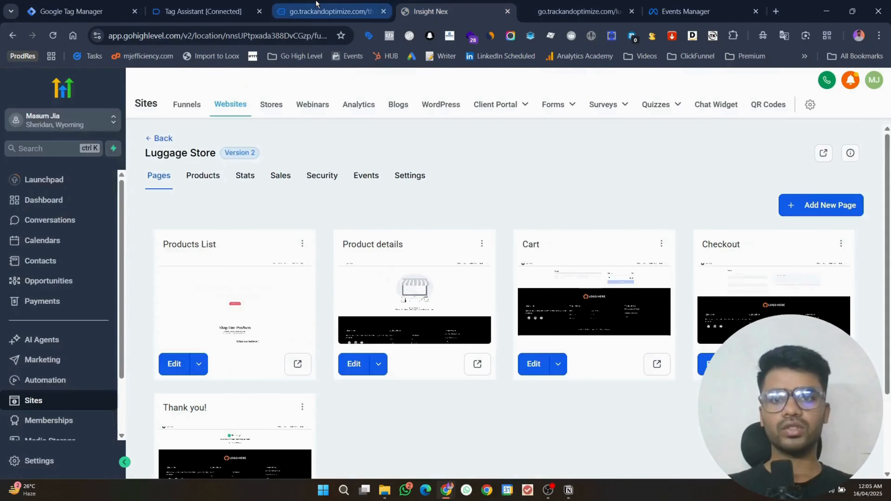
pyautogui.click(326, 11)
pyautogui.click(203, 11)
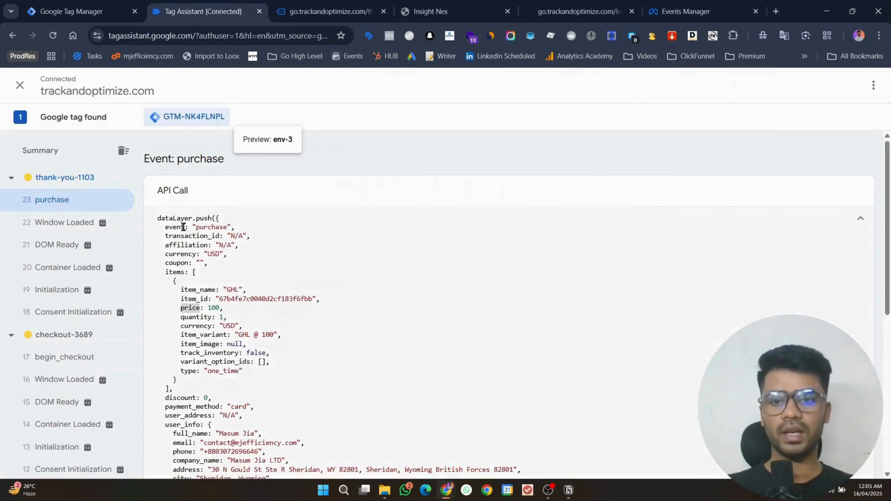
pyautogui.doubleClick(168, 270)
pyautogui.hotkey('ctrl', 'c')
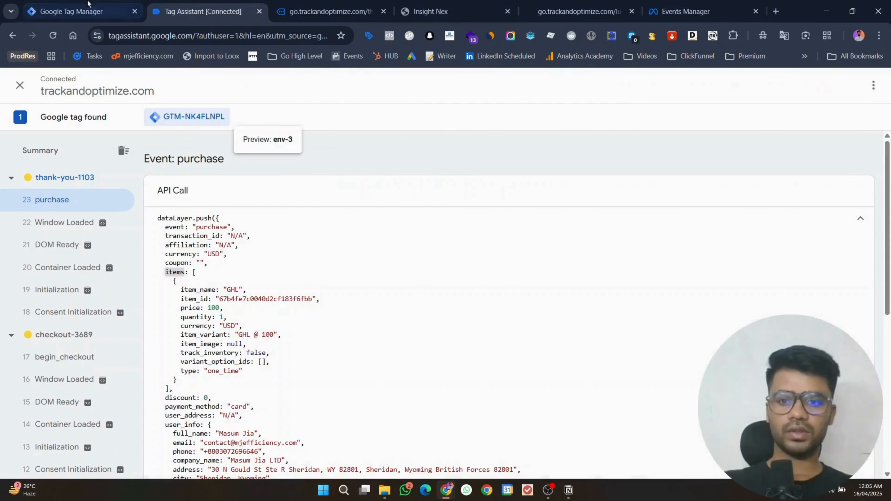
pyautogui.click(65, 4)
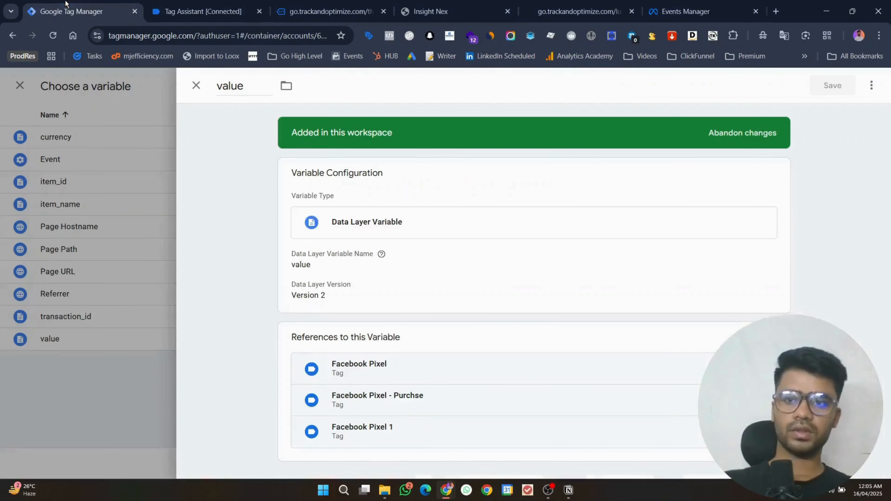
pyautogui.click(355, 284)
pyautogui.click(299, 281)
pyautogui.doubleClick(298, 279)
pyautogui.hotkey('ctrl', 'v')
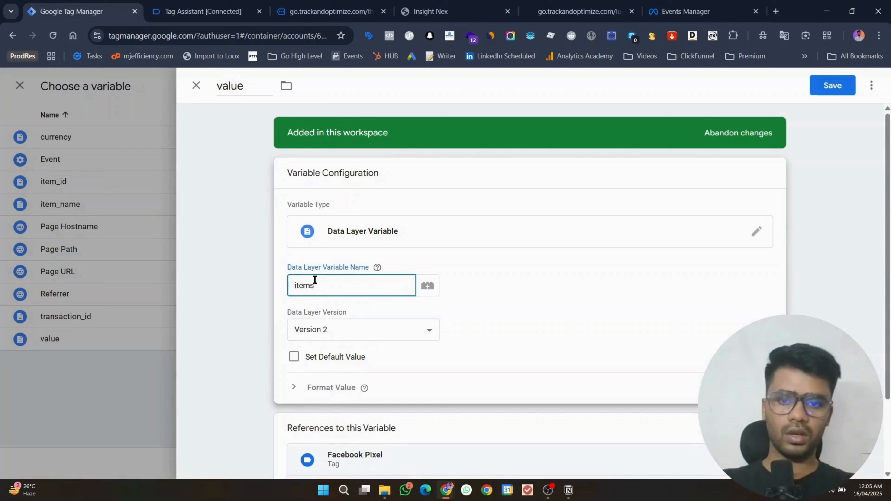
pyautogui.write('.0.')
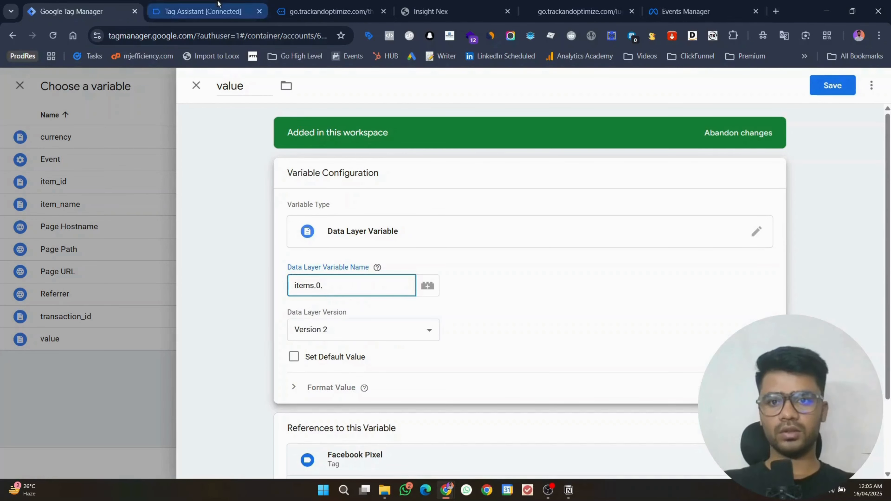
# Step: Complete the Data Layer name as items.0.price, retitle the variable price, and save it
pyautogui.click(211, 8)
pyautogui.click(194, 307)
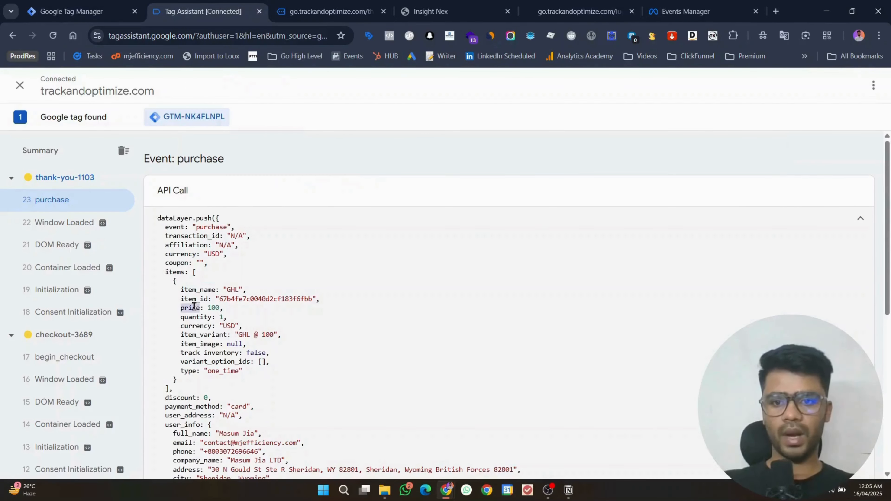
pyautogui.click(75, 7)
pyautogui.write('price')
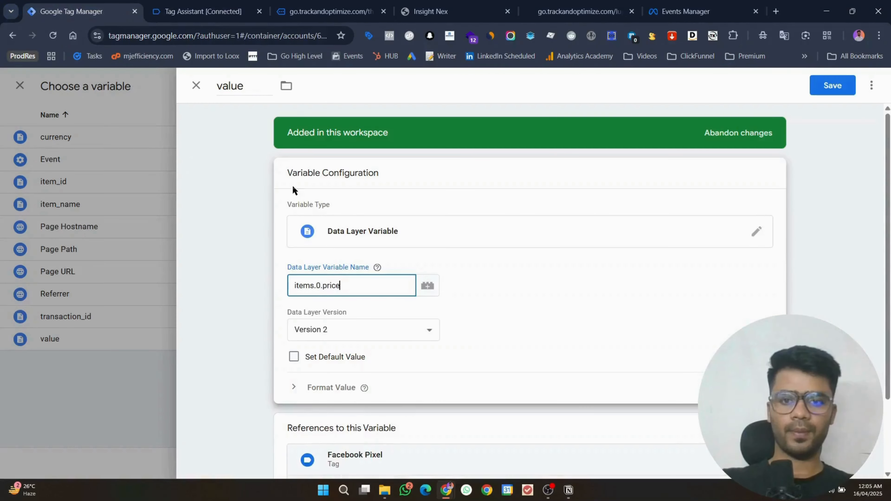
pyautogui.click(246, 86)
pyautogui.moveTo(246, 85); pyautogui.dragTo(205, 85)
pyautogui.write('price')
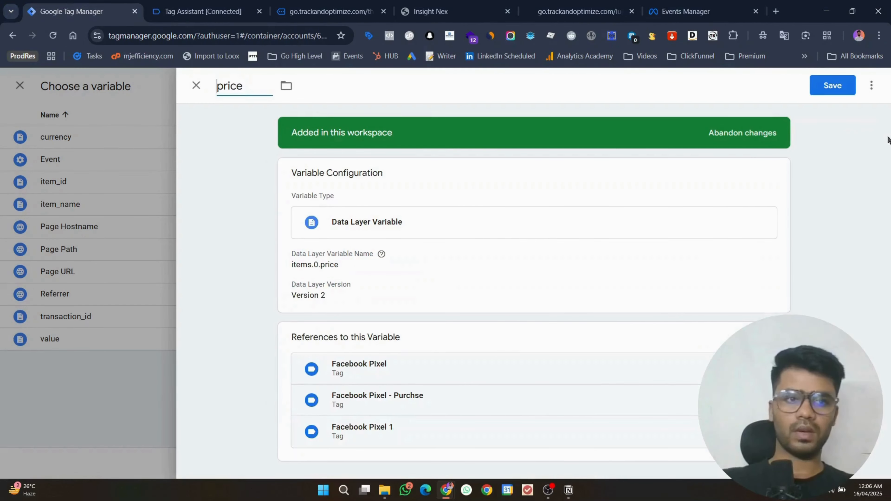
pyautogui.click(814, 84)
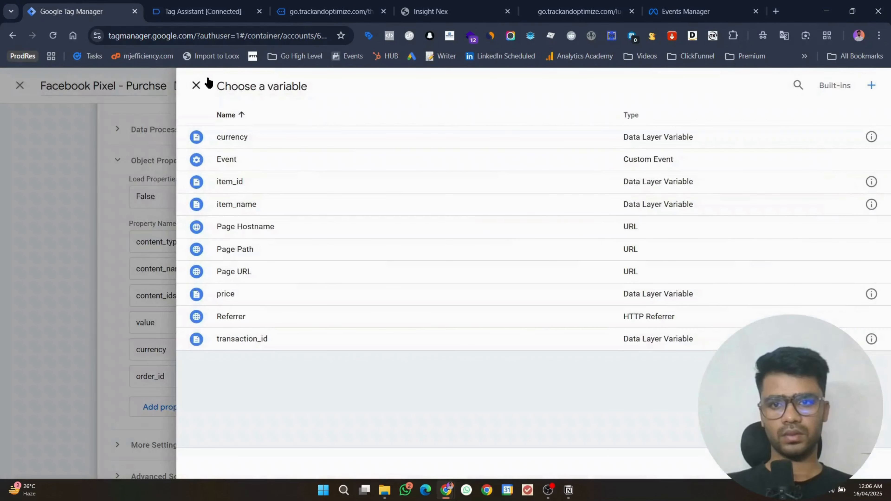
# Step: Replace the tag's value property with {{price}} and save the tag
pyautogui.click(196, 86)
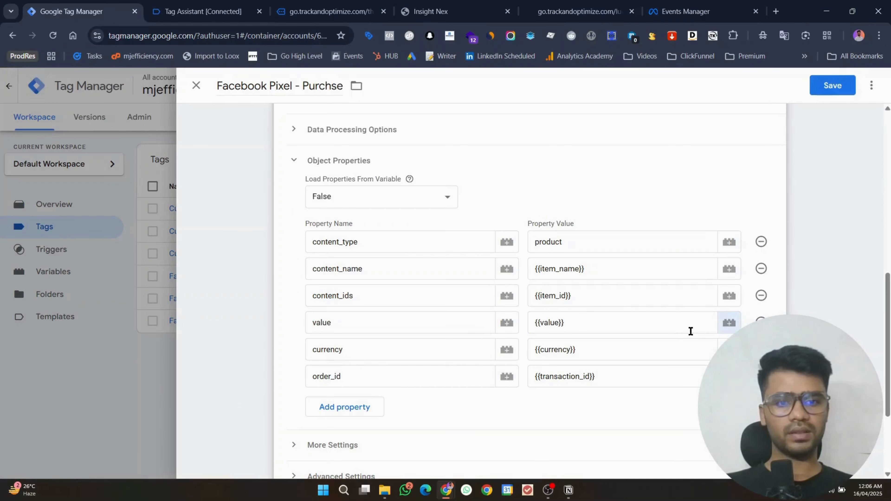
pyautogui.click(597, 328)
pyautogui.hotkey('ctrl', 'a')
pyautogui.press('BackSpace')
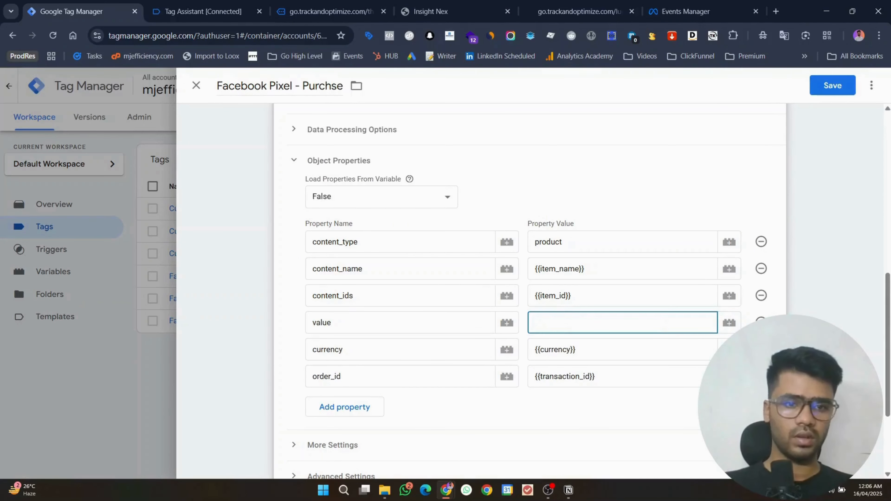
pyautogui.click(729, 322)
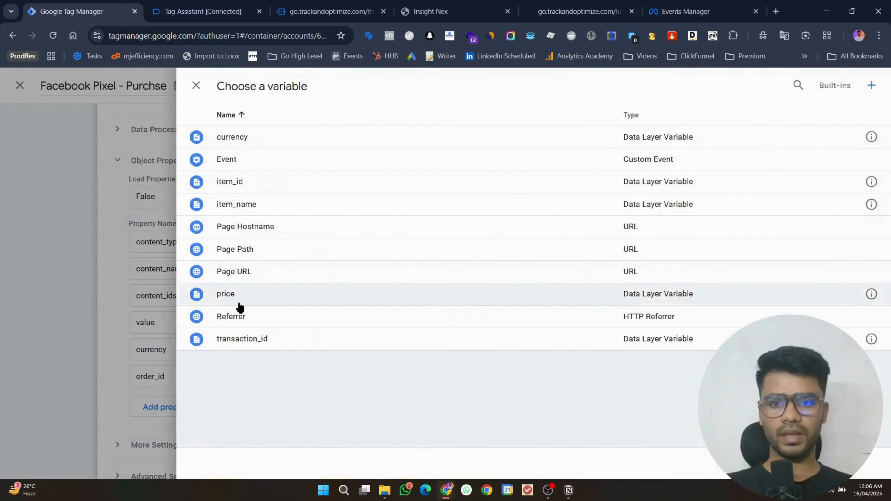
pyautogui.click(238, 302)
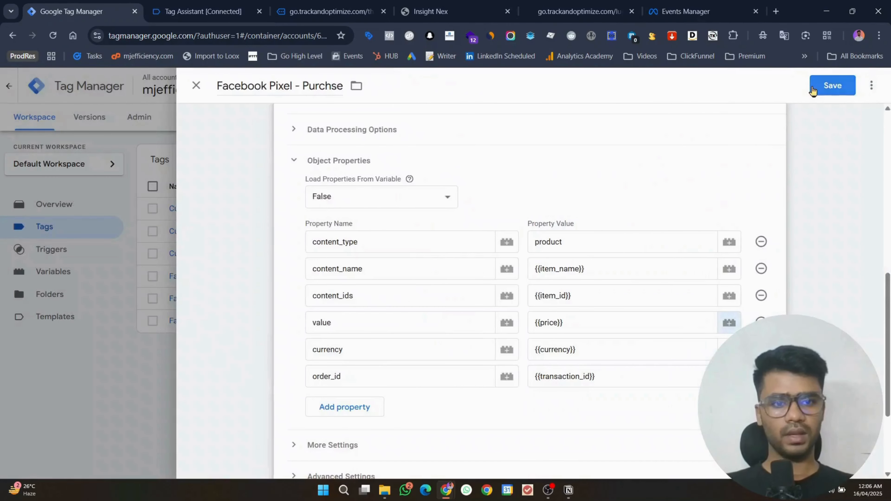
pyautogui.click(812, 91)
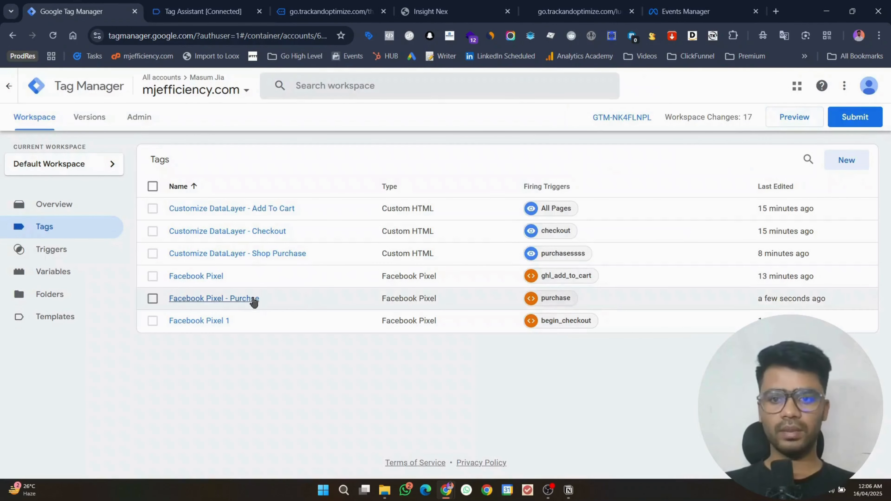
# Step: Reopen the Facebook Pixel - Purchse tag for editing and expand its object properties
pyautogui.click(220, 300)
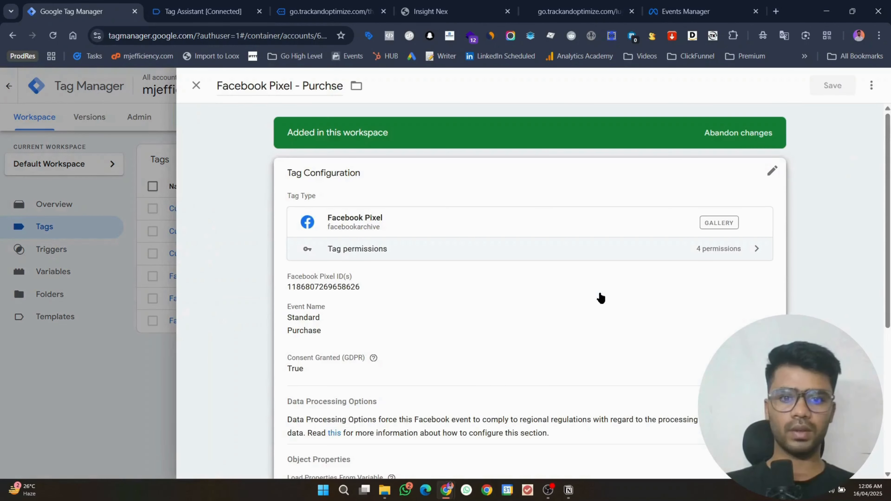
pyautogui.scroll(-6, 467, 333)
pyautogui.click(607, 317)
pyautogui.scroll(-1, 477, 278)
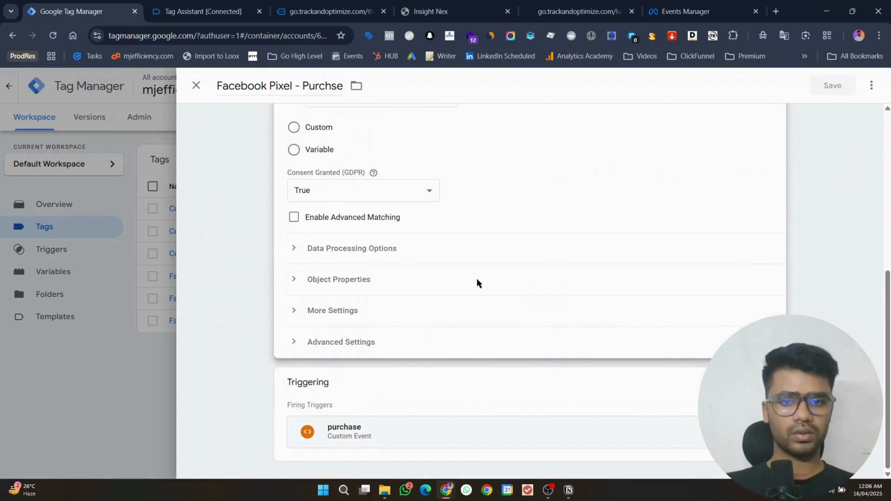
pyautogui.click(334, 279)
pyautogui.scroll(-5, 714, 316)
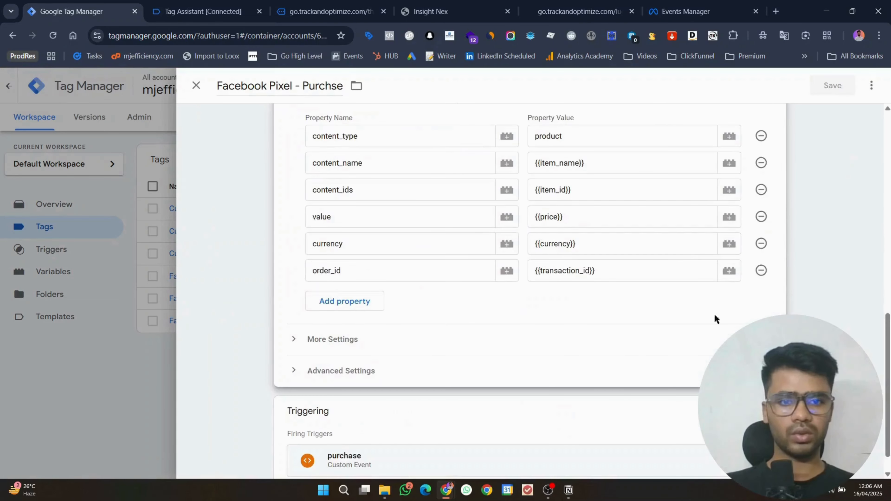
pyautogui.click(728, 189)
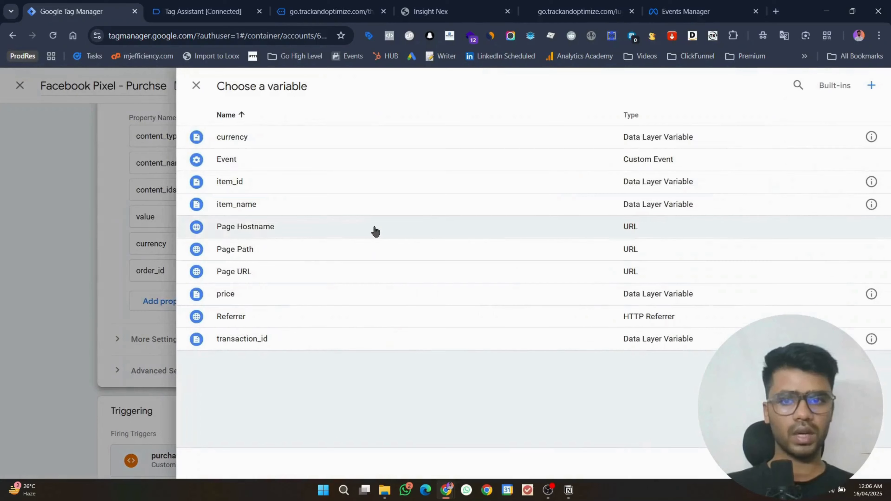
# Step: Create and save a Data Layer Variable named 'value' reading the data layer key value
pyautogui.click(871, 85)
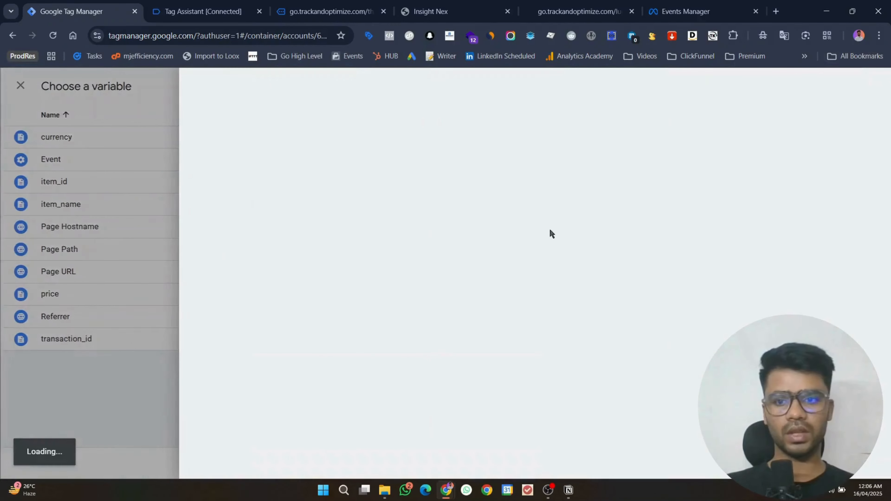
pyautogui.click(477, 175)
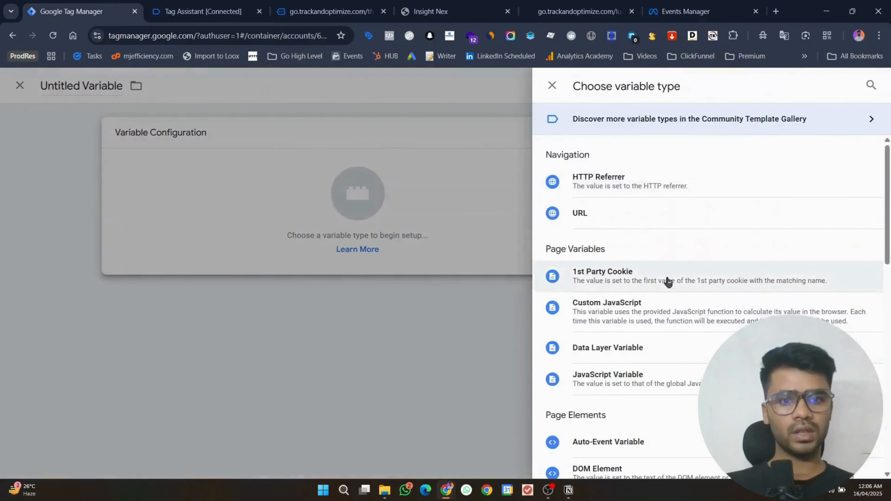
pyautogui.click(659, 289)
pyautogui.click(352, 242)
pyautogui.write('v')
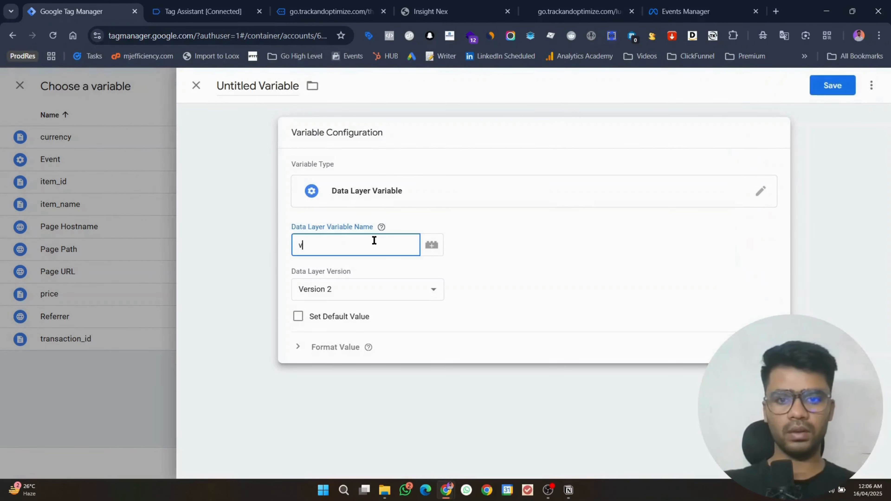
pyautogui.write('alu')
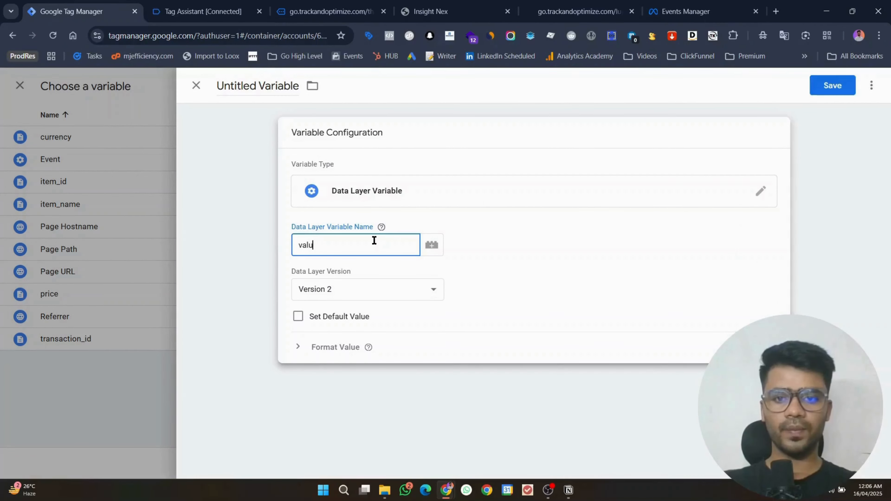
pyautogui.write('e')
pyautogui.click(257, 86)
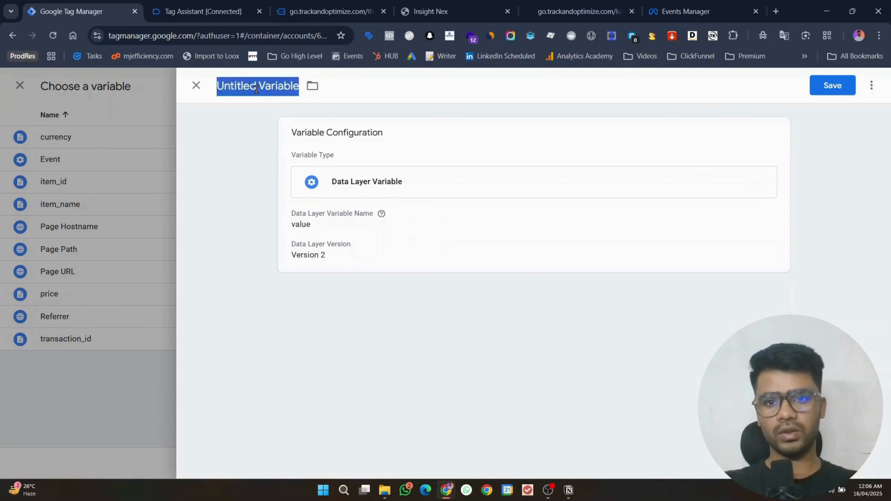
pyautogui.write('valyue')
pyautogui.press('BackSpace')
pyautogui.press('BackSpace')
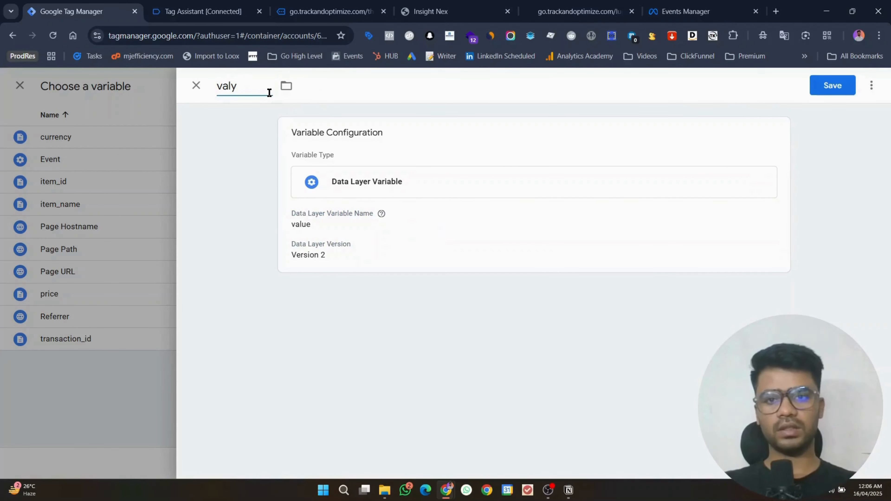
pyautogui.press('BackSpace')
pyautogui.write('ue')
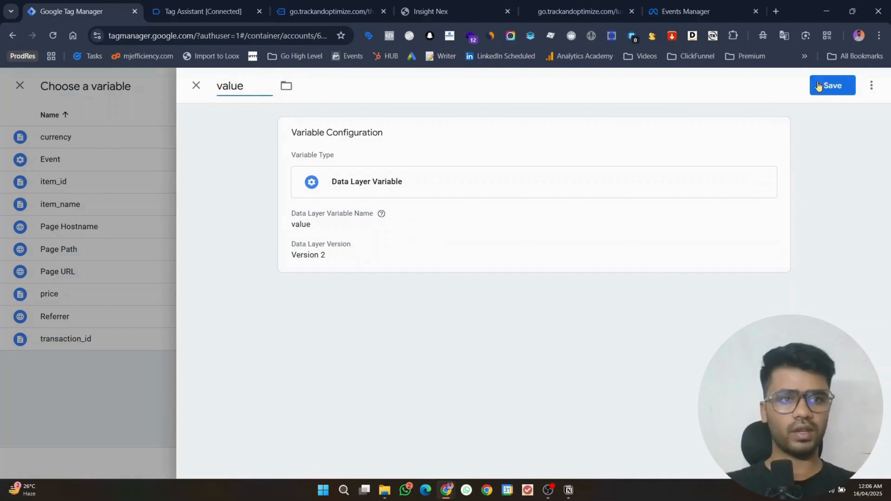
pyautogui.click(819, 86)
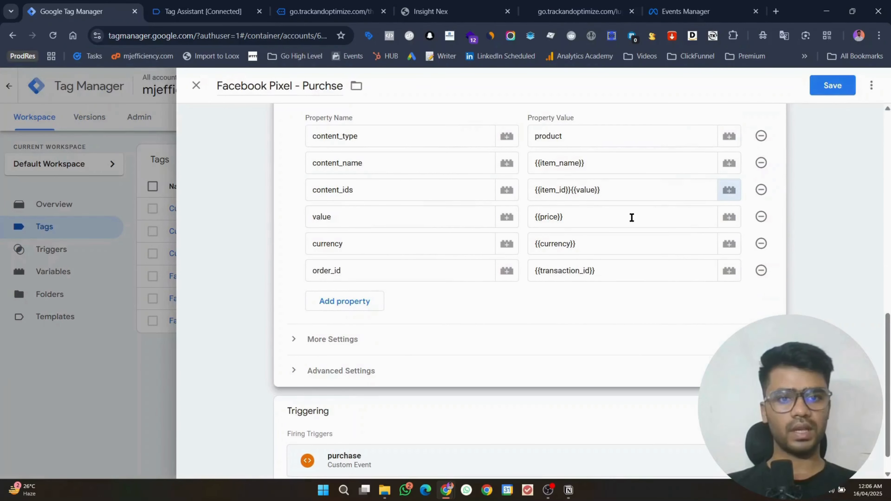
# Step: Remove {{value}} from content_ids, leaving {{item_id}}, save the Purchse tag, and start Preview
pyautogui.moveTo(600, 190); pyautogui.dragTo(575, 189)
pyautogui.press('BackSpace')
pyautogui.press('BackSpace')
pyautogui.press('BackSpace')
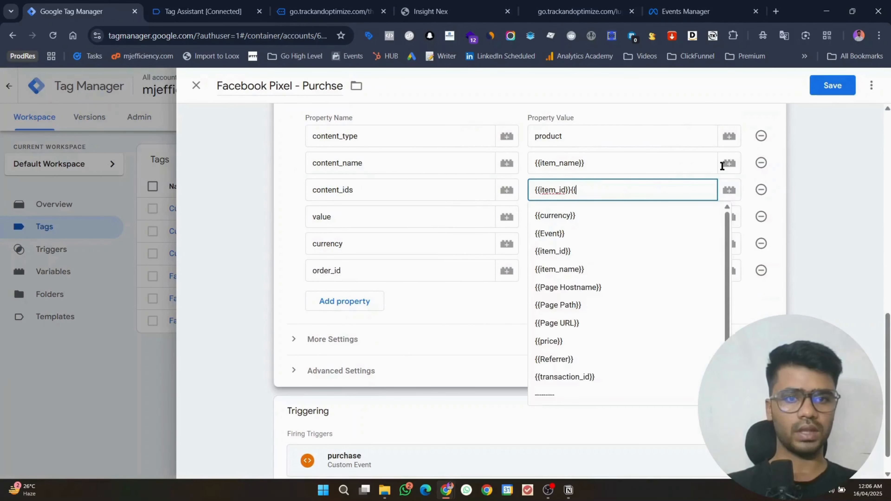
pyautogui.click(837, 165)
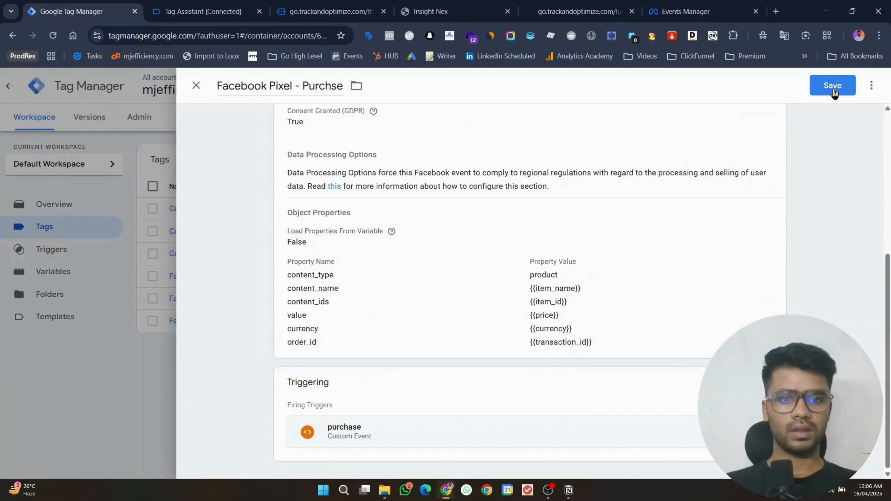
pyautogui.click(833, 87)
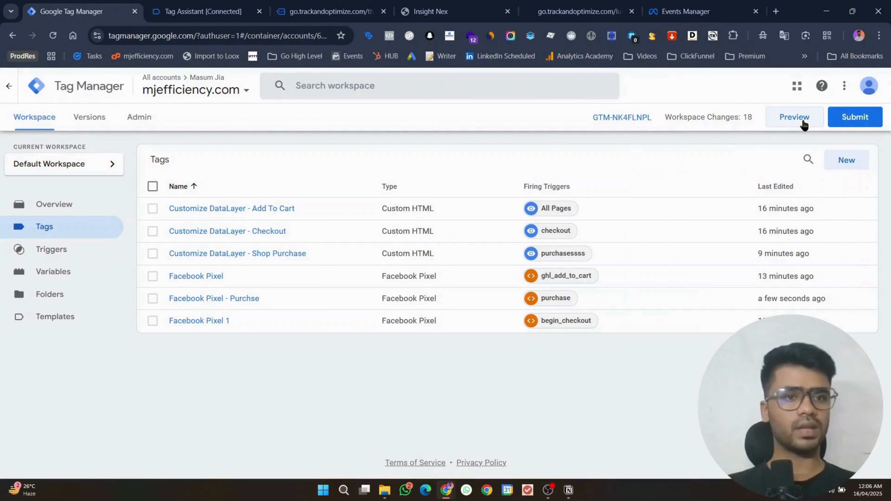
pyautogui.click(804, 124)
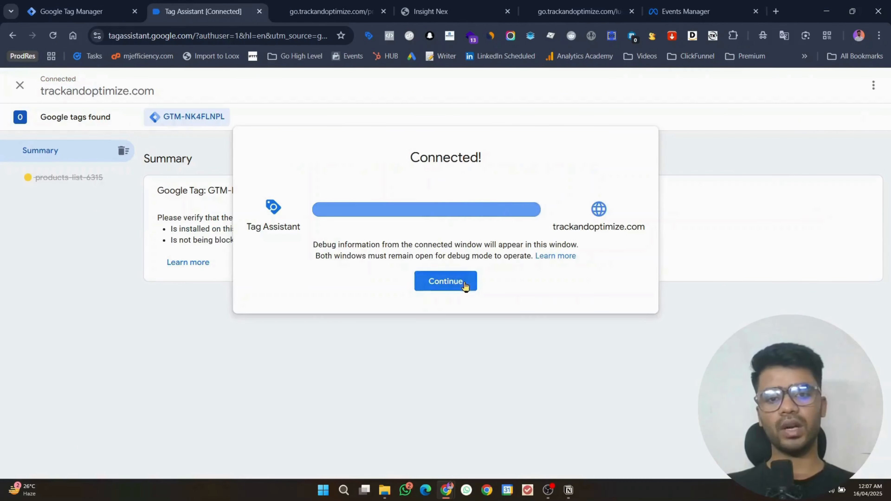
# Step: Continue past Tag Assistant, add the $100 GHL product to the cart, and proceed to checkout
pyautogui.click(464, 284)
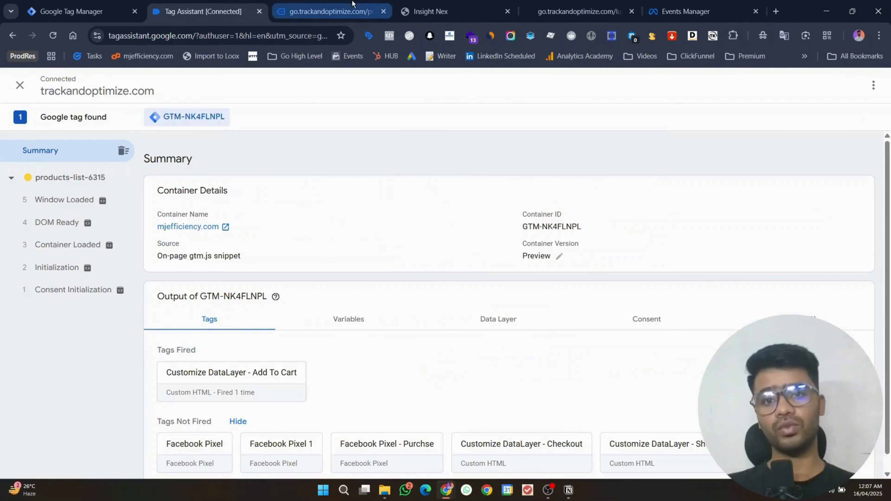
pyautogui.click(330, 11)
pyautogui.scroll(-10, 507, 272)
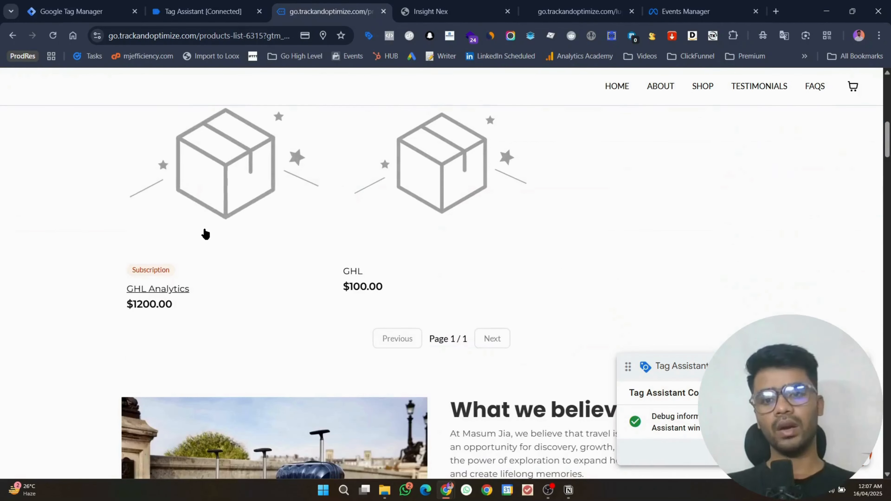
pyautogui.click(388, 247)
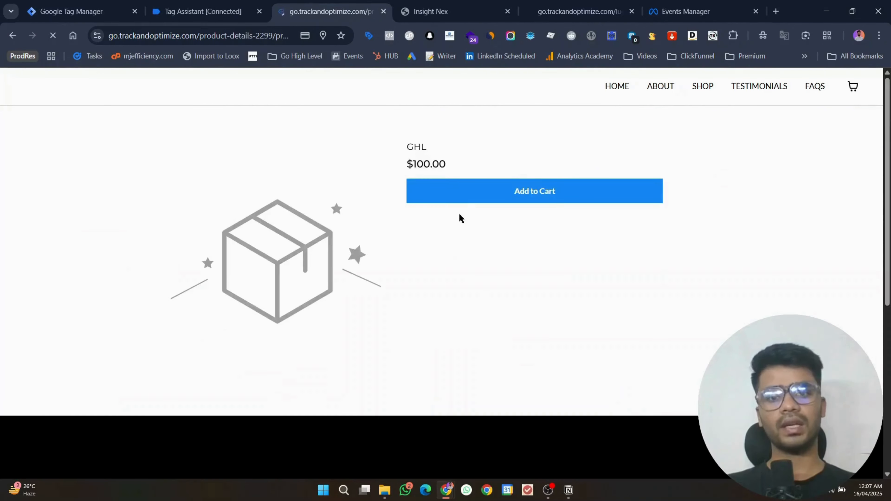
pyautogui.click(468, 193)
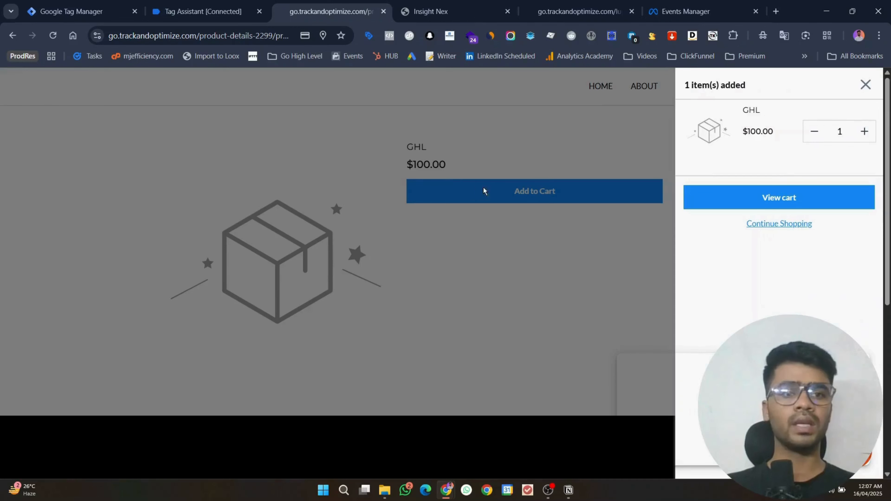
pyautogui.click(780, 194)
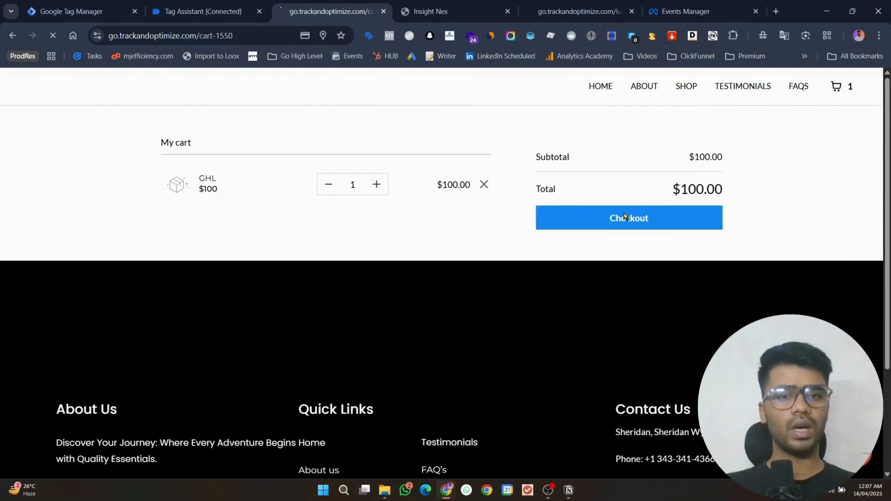
pyautogui.click(621, 211)
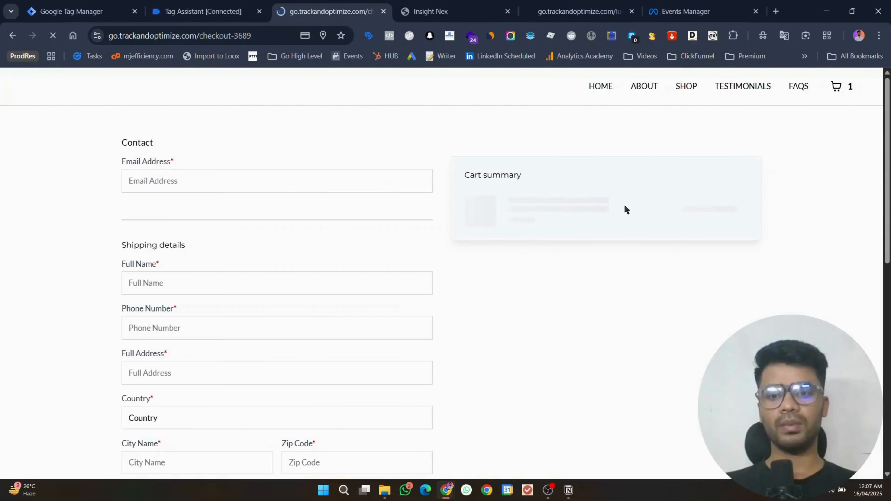
# Step: Autofill the checkout contact and shipping details from saved entries
pyautogui.click(256, 184)
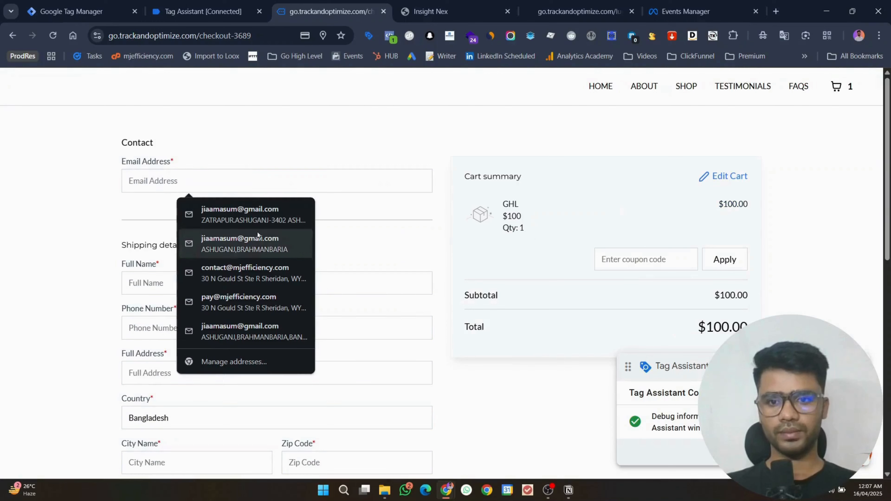
pyautogui.click(256, 277)
pyautogui.click(219, 283)
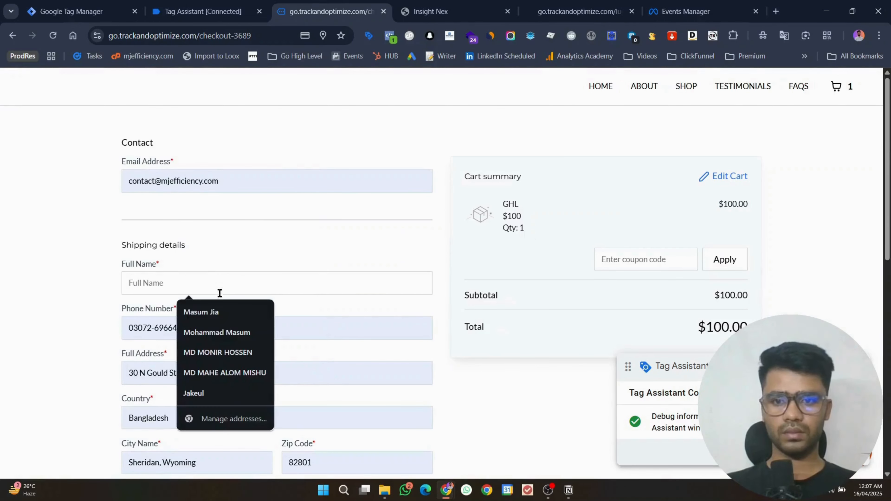
pyautogui.click(216, 312)
pyautogui.scroll(-10, 246, 291)
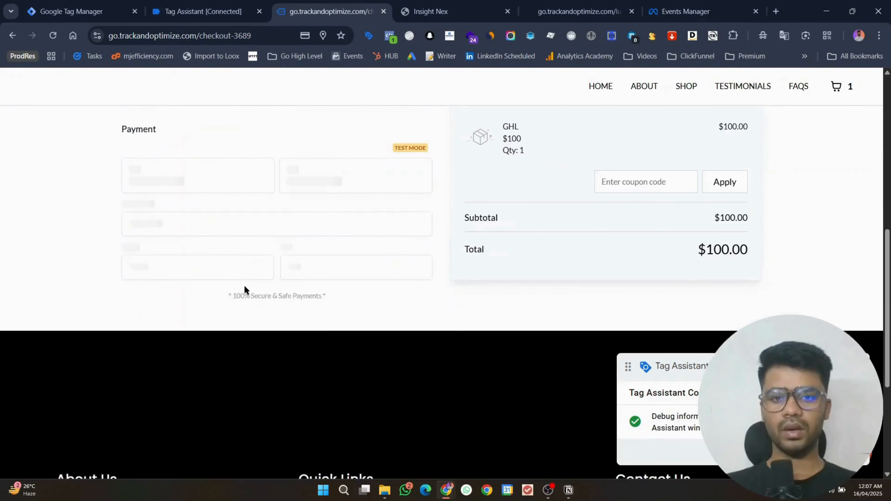
# Step: Pay with the saved test card and its security code, then view Meta Events Manager's test events
pyautogui.click(212, 234)
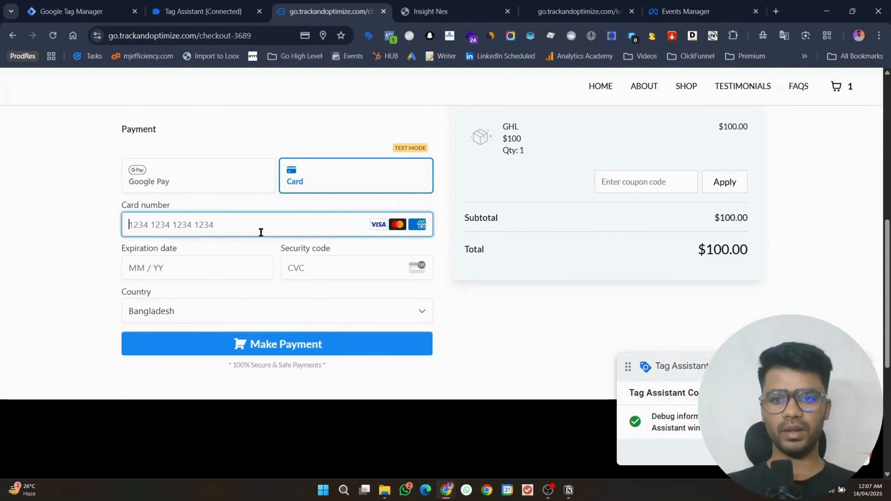
pyautogui.click(209, 259)
pyautogui.click(336, 267)
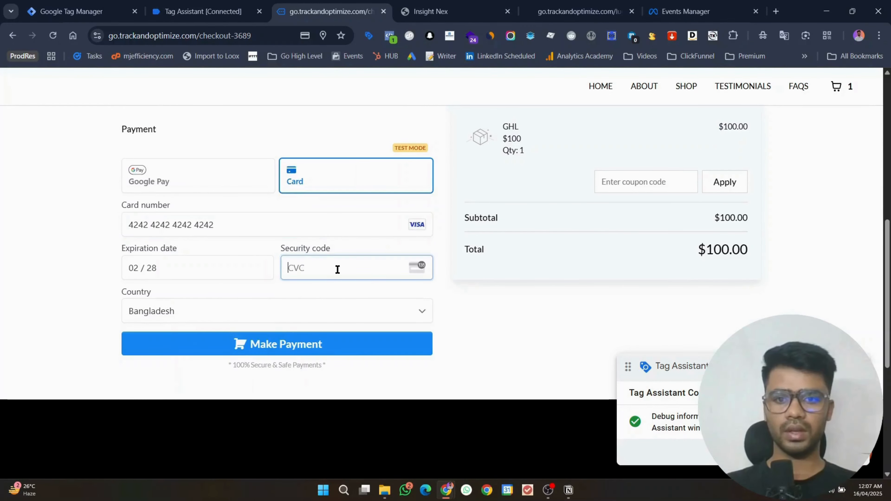
pyautogui.write('123')
pyautogui.press('Tab')
pyautogui.click(343, 339)
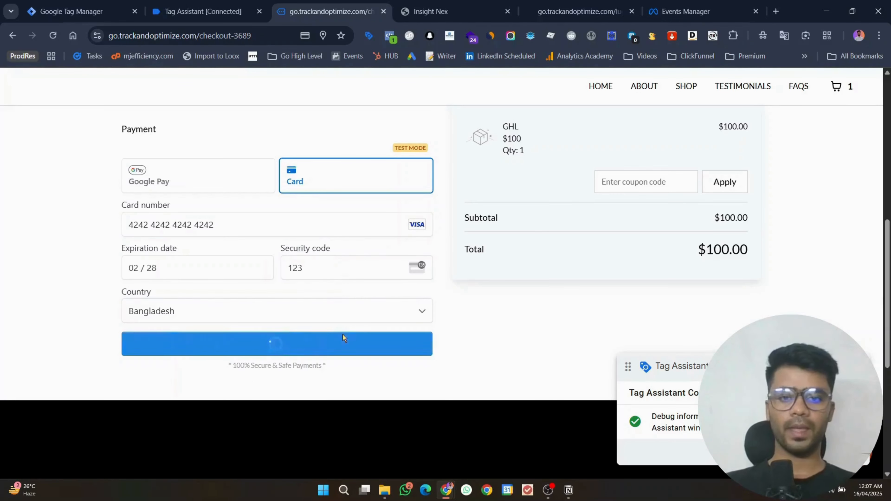
pyautogui.click(686, 12)
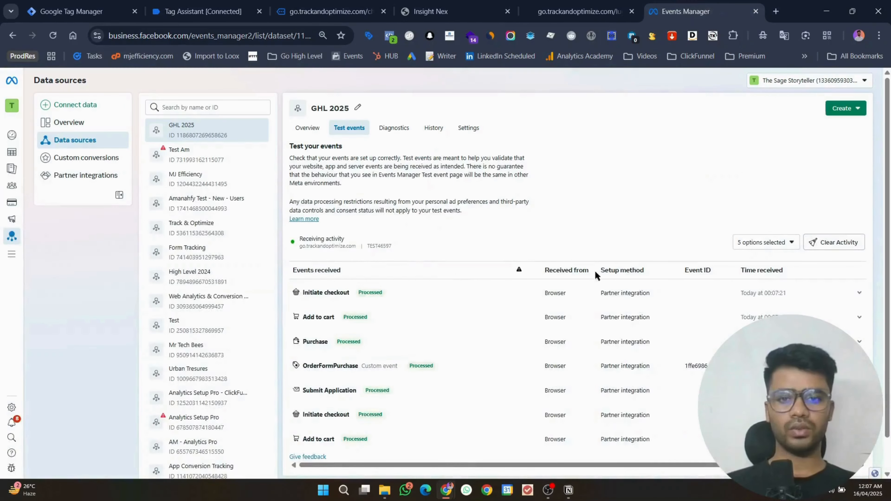
# Step: Inspect the Add to cart and Initiate checkout test event details
pyautogui.click(434, 325)
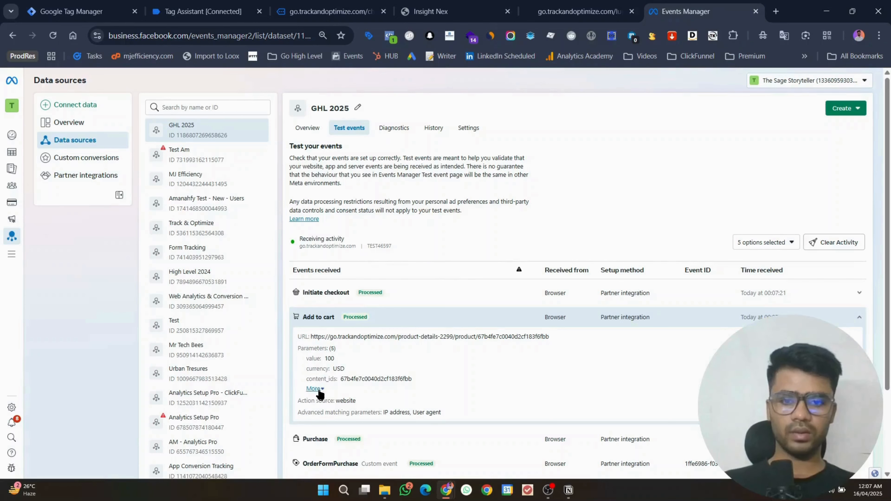
pyautogui.click(351, 293)
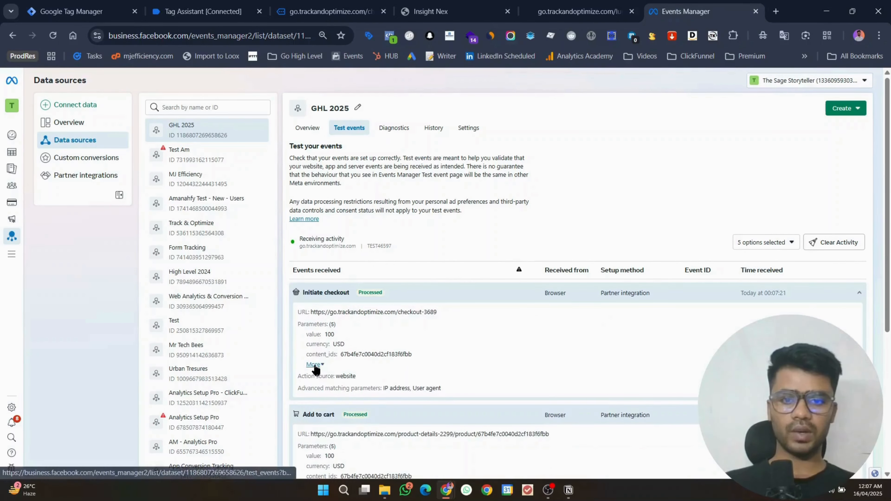
pyautogui.click(288, 4)
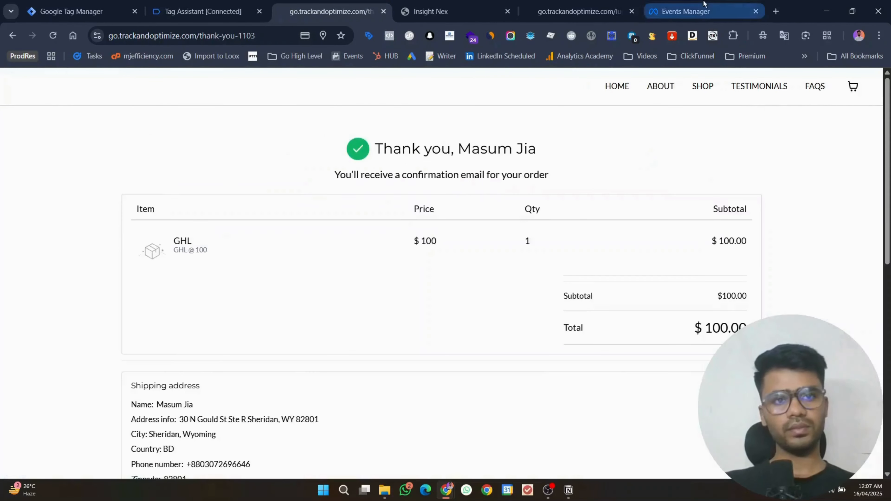
# Step: Confirm the new Purchase event shows value 100, USD and order_id N/A, then return to the thank-you page
pyautogui.click(668, 11)
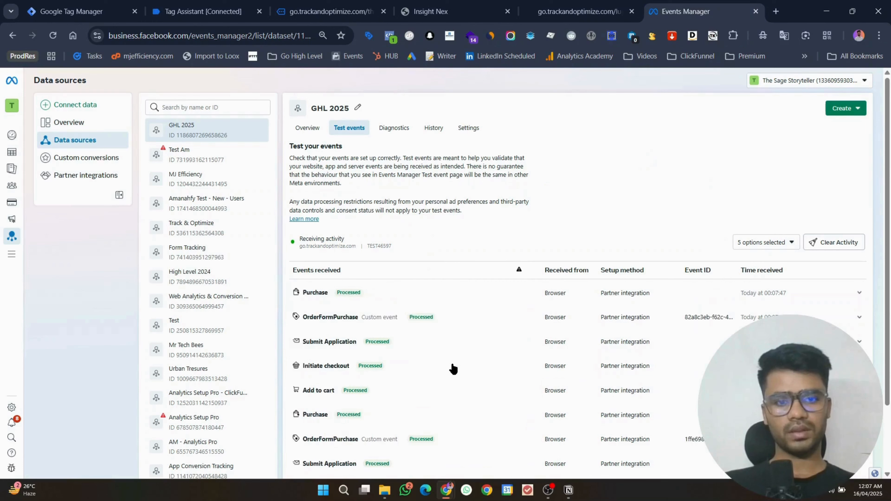
pyautogui.click(434, 299)
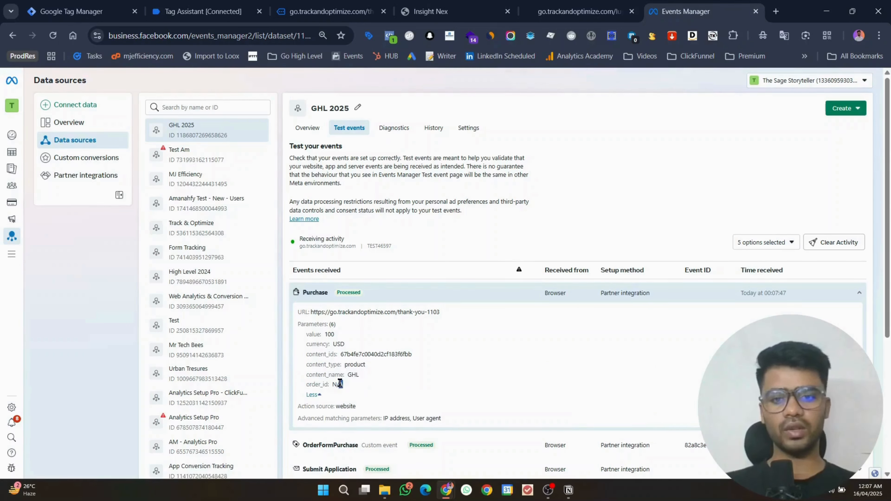
pyautogui.moveTo(345, 385); pyautogui.dragTo(333, 384)
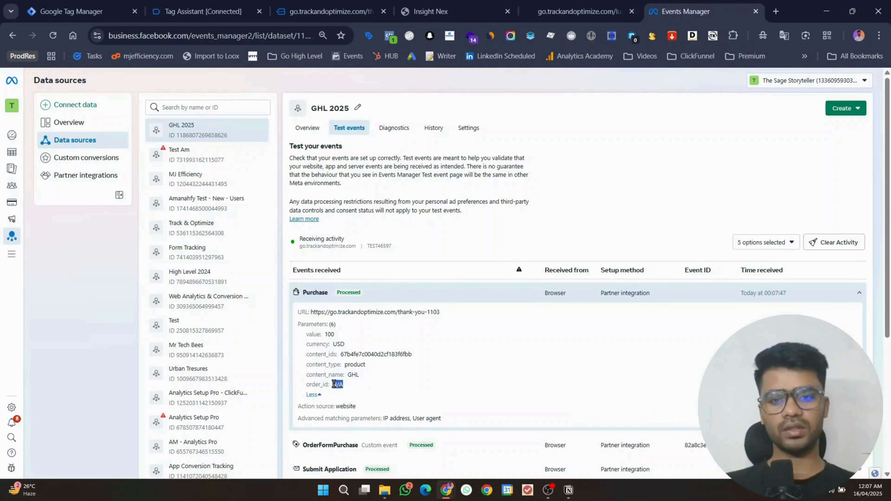
pyautogui.click(452, 388)
pyautogui.click(378, 2)
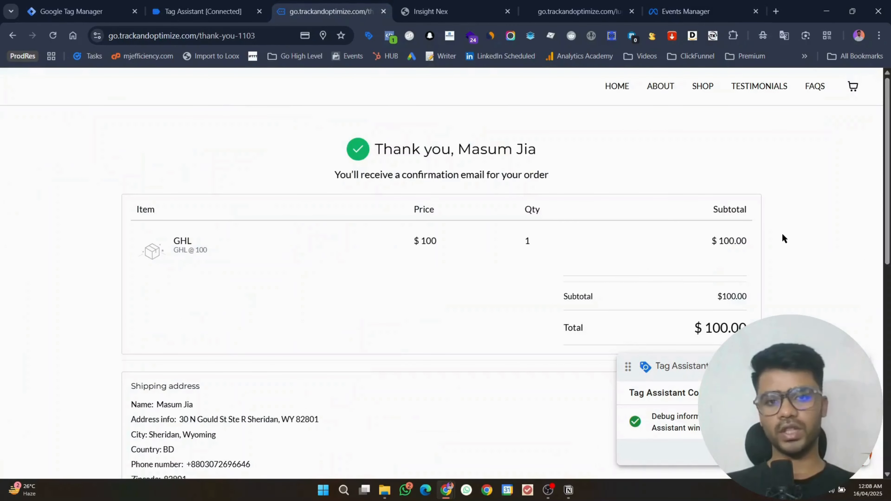
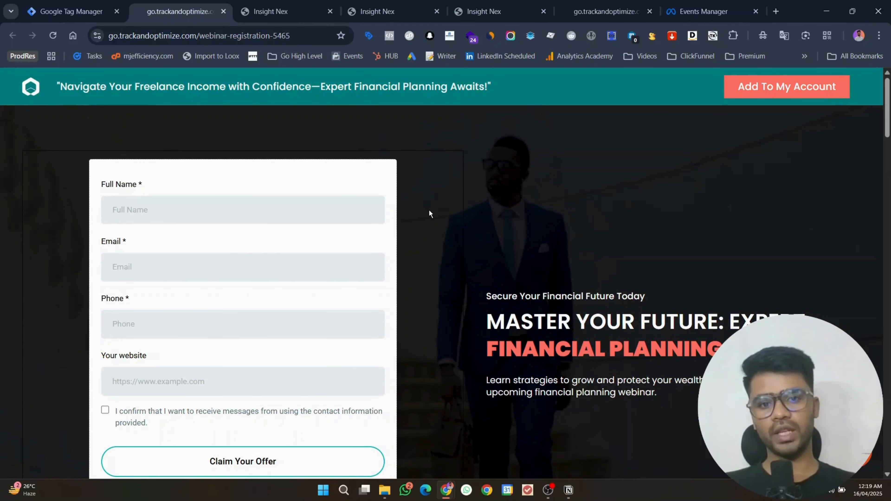
# Step: Open container GTM-NK4FLNPL's install snippets and copy the head code
pyautogui.click(70, 11)
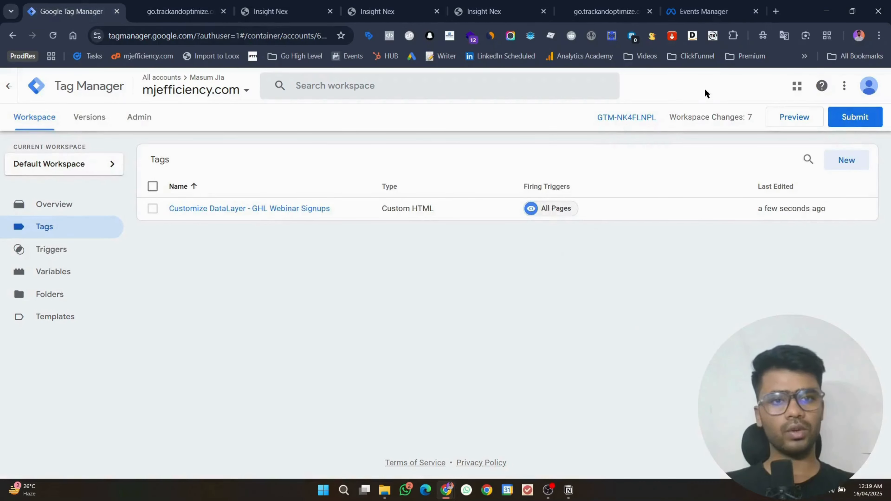
pyautogui.click(638, 118)
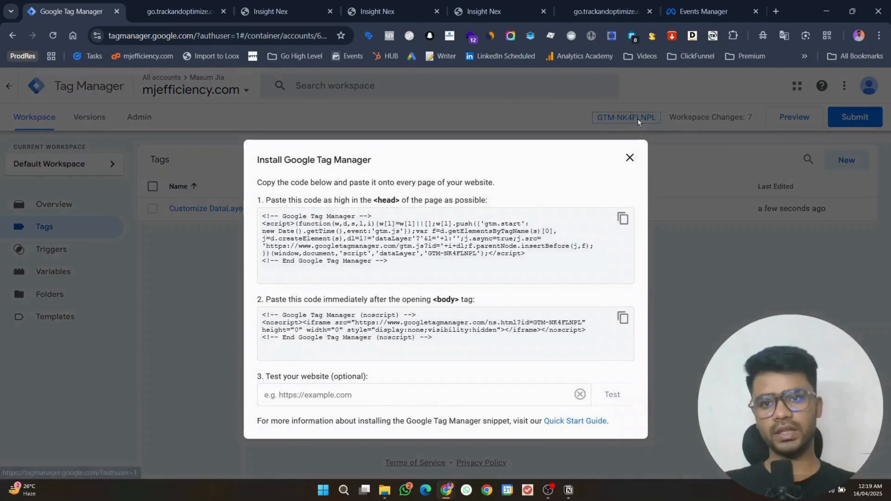
pyautogui.click(620, 219)
# Step: Open the GoHighLevel webinar's settings, then recopy the GTM head snippet
pyautogui.click(280, 11)
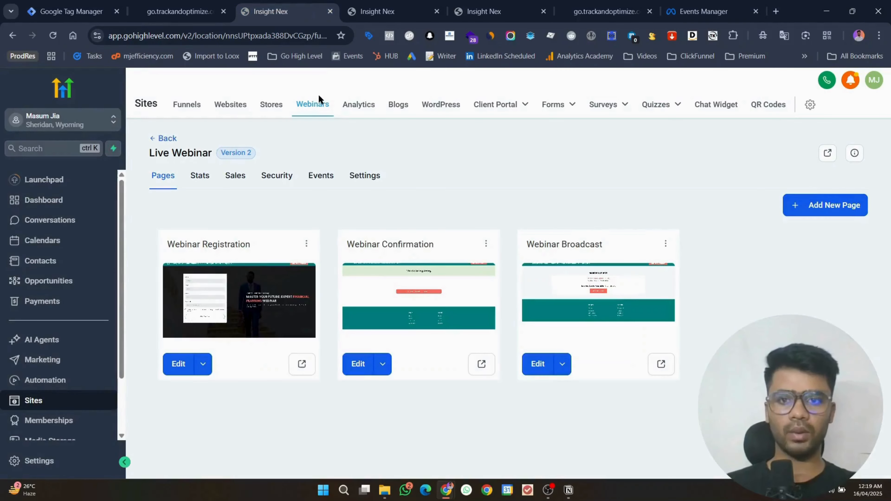
pyautogui.click(361, 178)
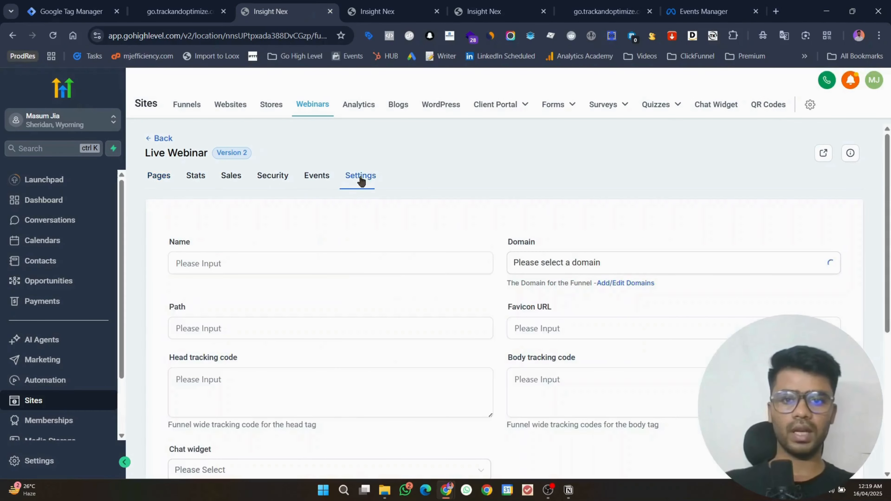
pyautogui.click(71, 11)
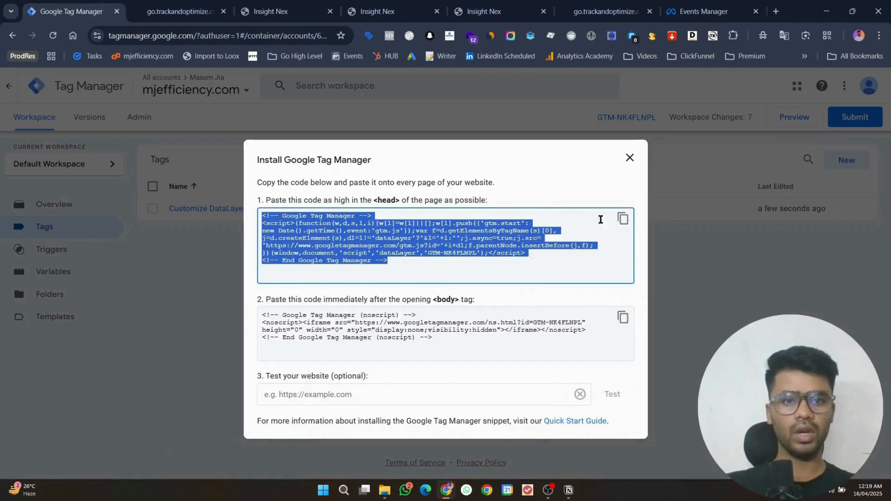
pyautogui.click(623, 218)
pyautogui.click(622, 218)
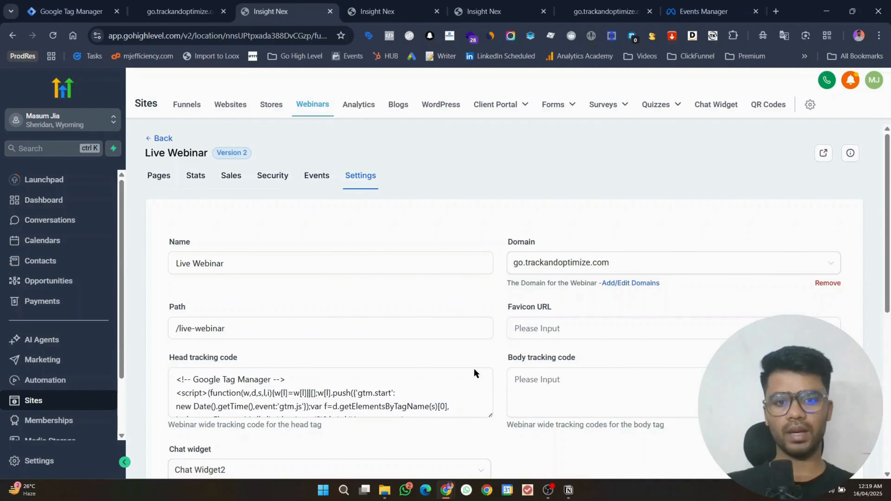
# Step: Replace the Live Webinar's head tracking code with the pasted GTM-NK4FLNPL snippet
pyautogui.scroll(-3, 473, 374)
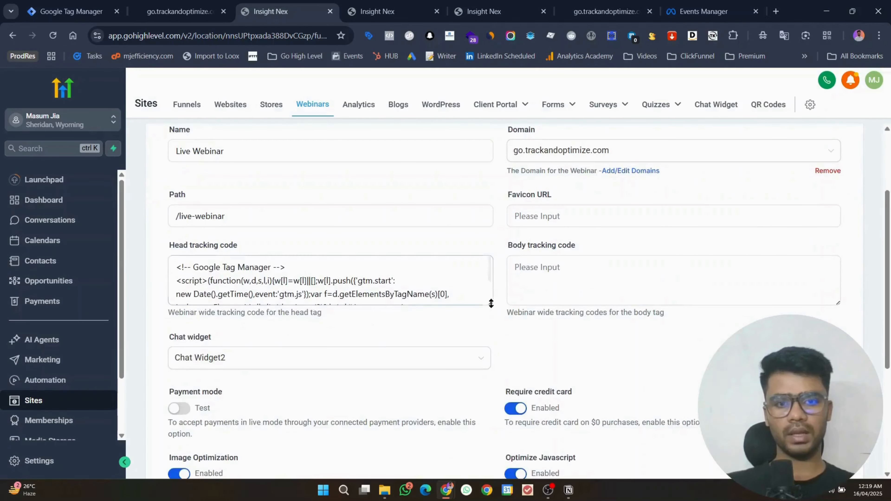
pyautogui.moveTo(491, 304); pyautogui.dragTo(501, 380)
pyautogui.moveTo(415, 364); pyautogui.dragTo(2, 262)
pyautogui.hotkey('ctrl', 'v')
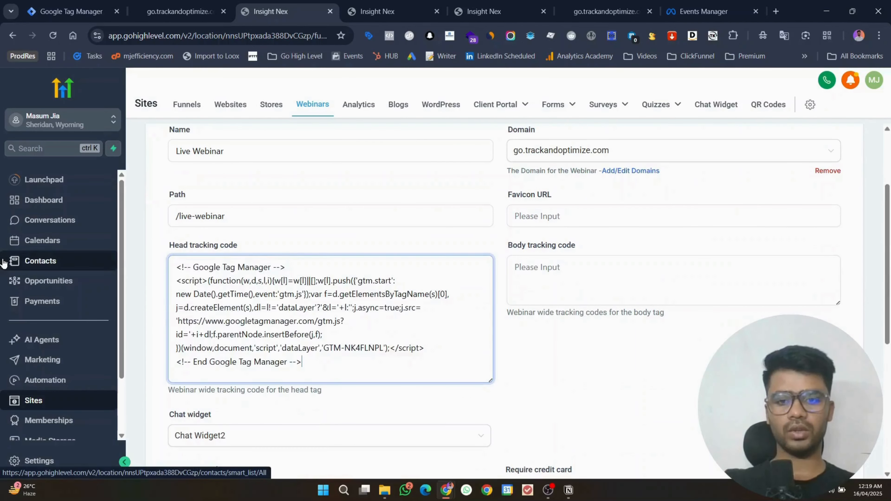
pyautogui.scroll(-8, 491, 232)
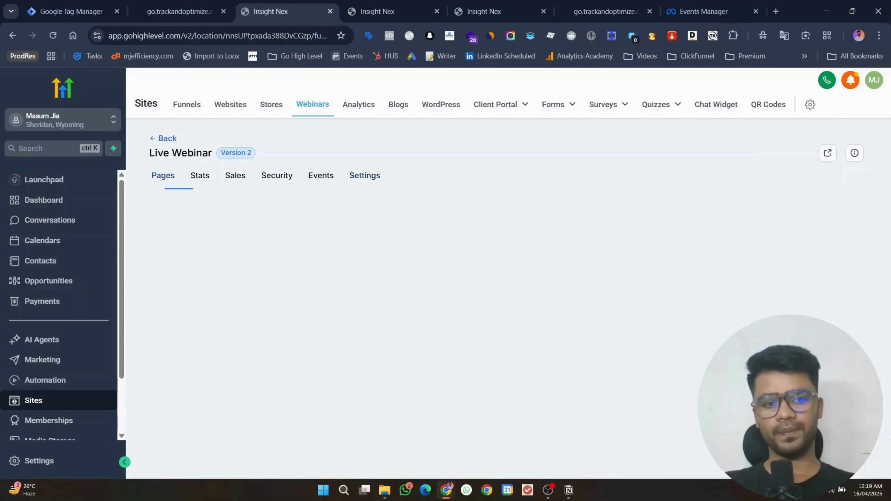
pyautogui.click(70, 12)
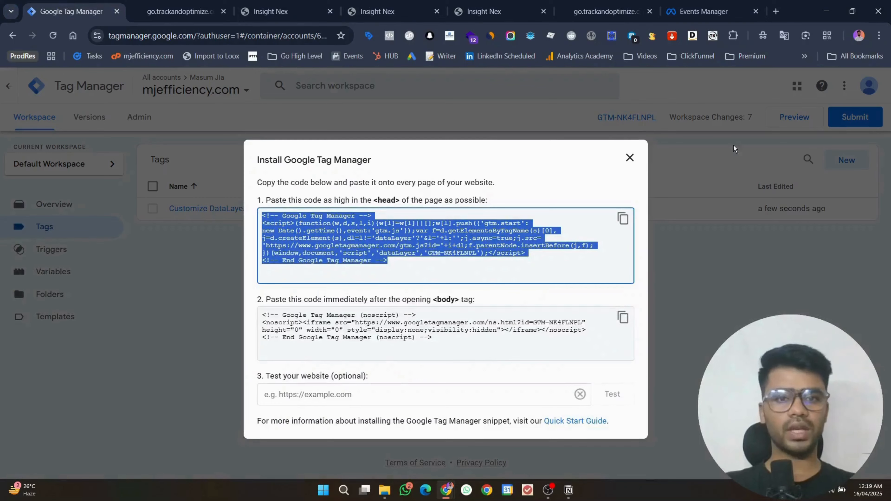
# Step: Start GTM preview and connect it to the webinar-registration-5465 page URL
pyautogui.click(629, 159)
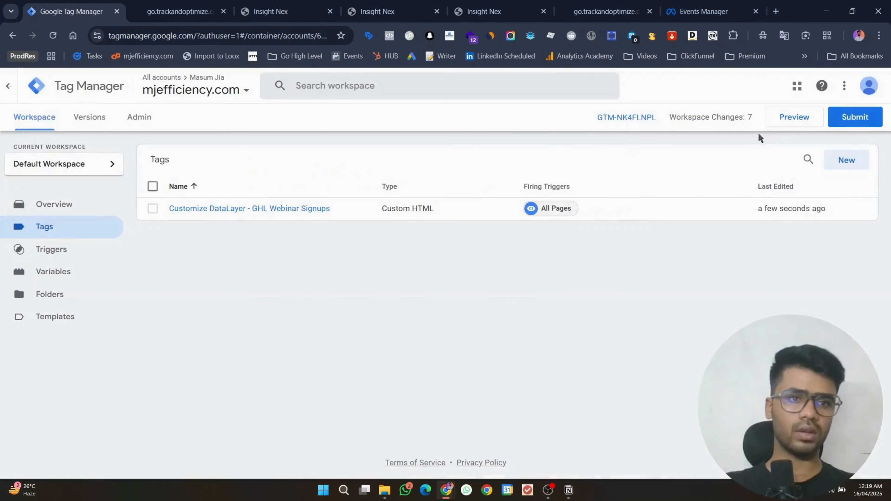
pyautogui.click(784, 123)
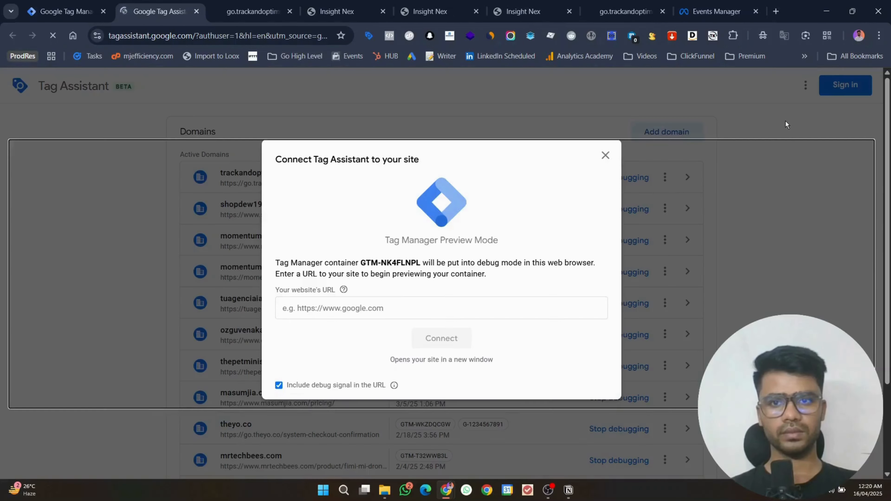
pyautogui.click(253, 11)
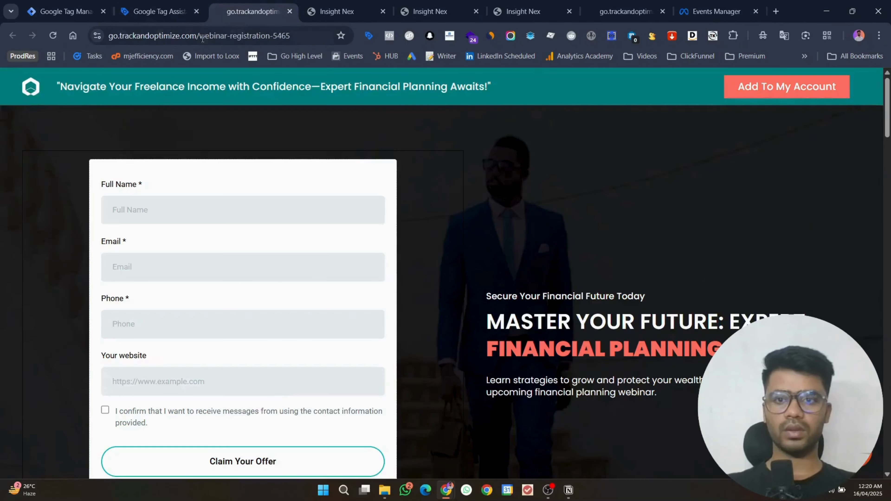
pyautogui.click(181, 18)
pyautogui.click(337, 307)
pyautogui.hotkey('ctrl', 'v')
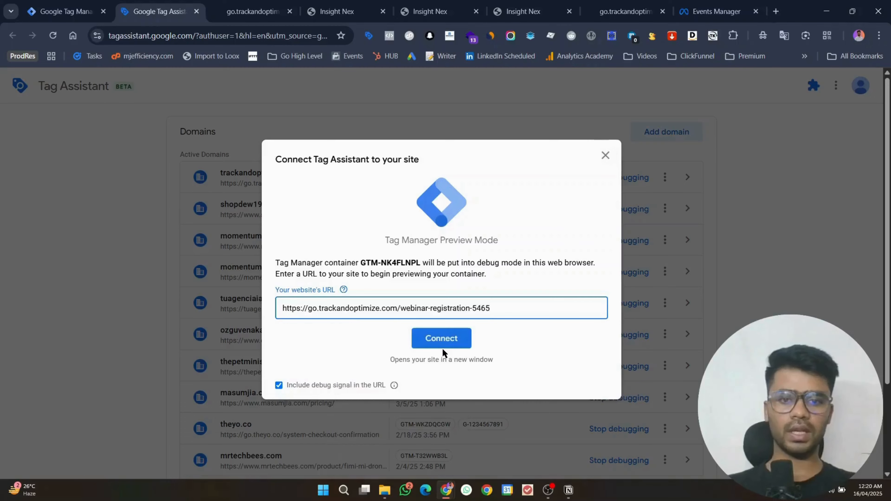
pyautogui.click(442, 347)
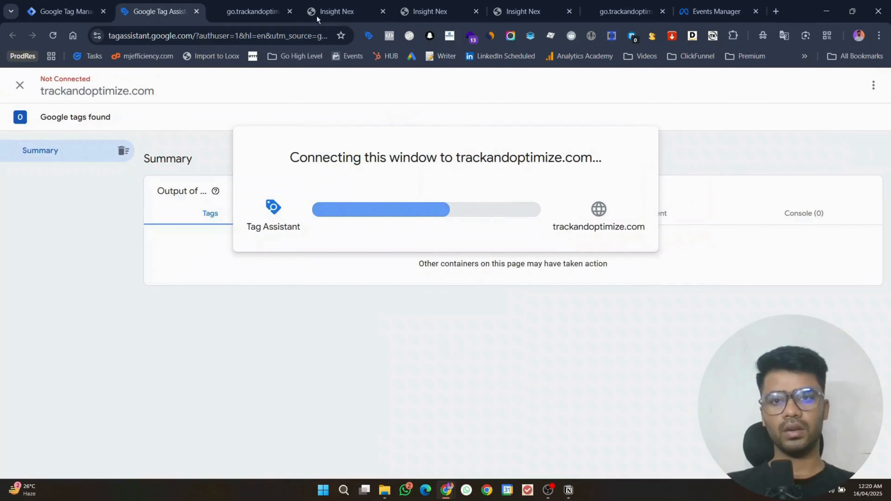
pyautogui.click(267, 7)
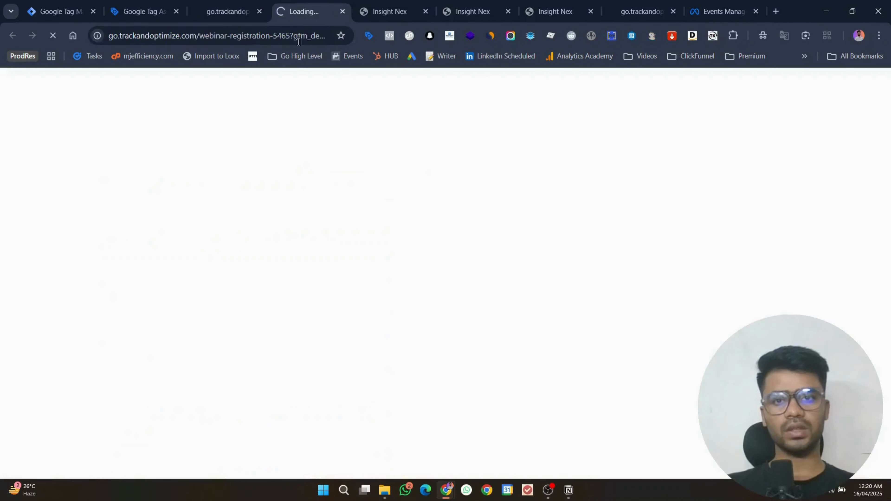
pyautogui.click(267, 4)
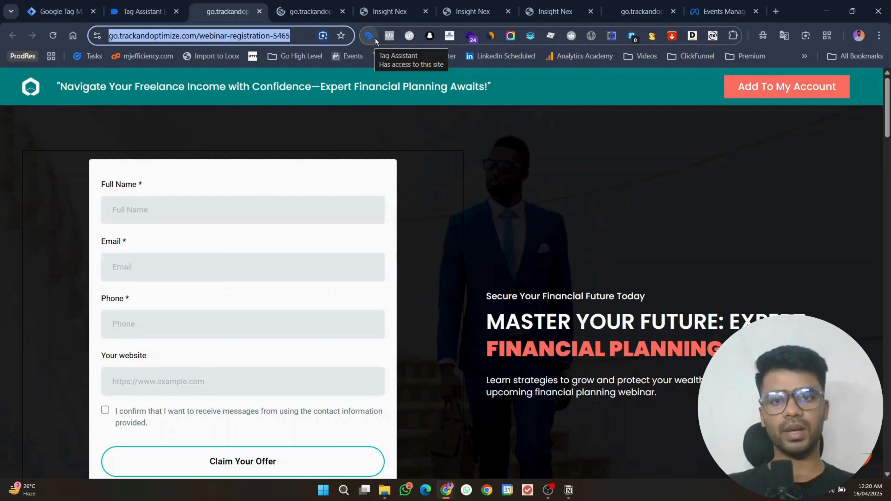
# Step: Open the debug registration page and check Tag Assistant's Connected summary for GTM-NK4FLNPL
pyautogui.click(352, 109)
pyautogui.click(289, 10)
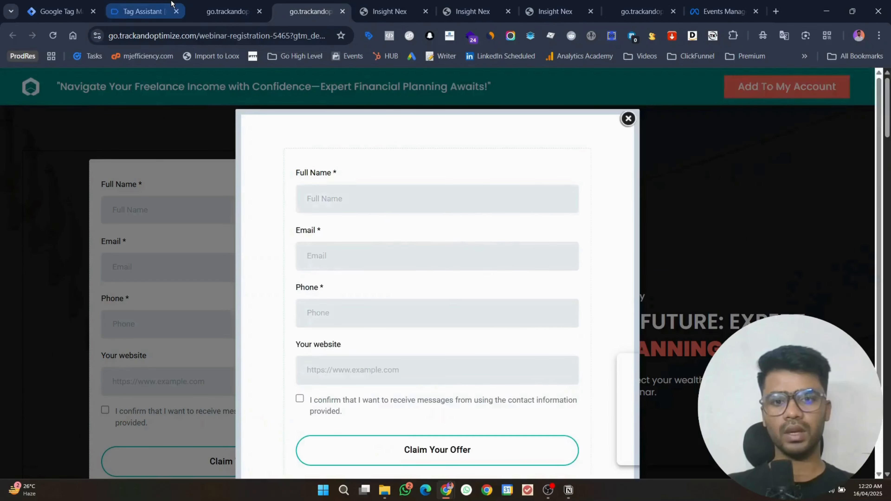
pyautogui.click(171, 10)
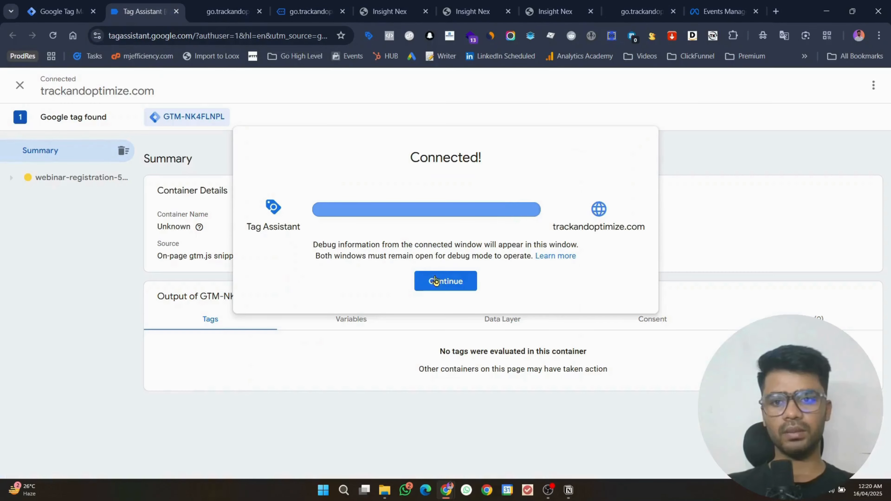
pyautogui.click(303, 7)
# Step: Open and close the Tag Assistant side panel, then return to GTM's Tags list
pyautogui.click(628, 118)
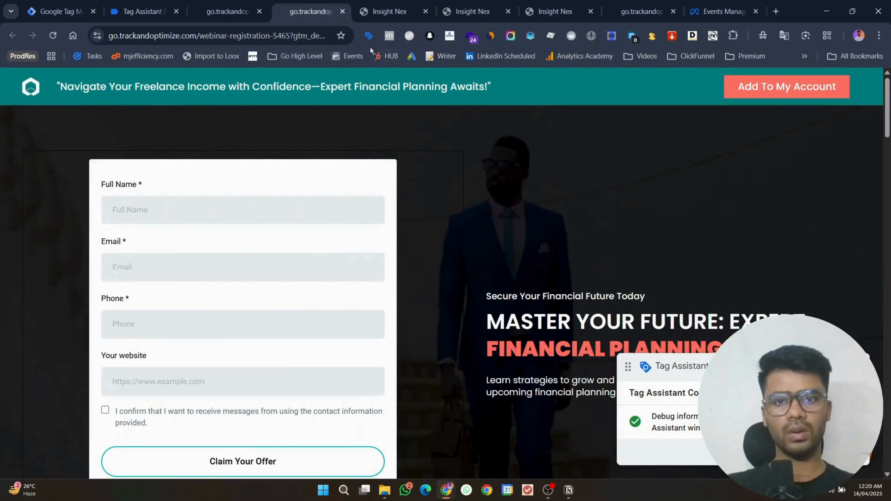
pyautogui.click(367, 36)
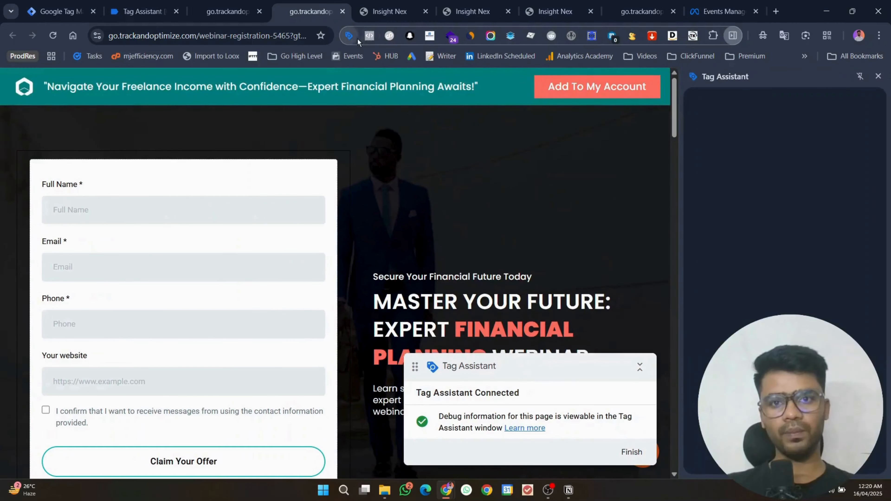
pyautogui.click(60, 12)
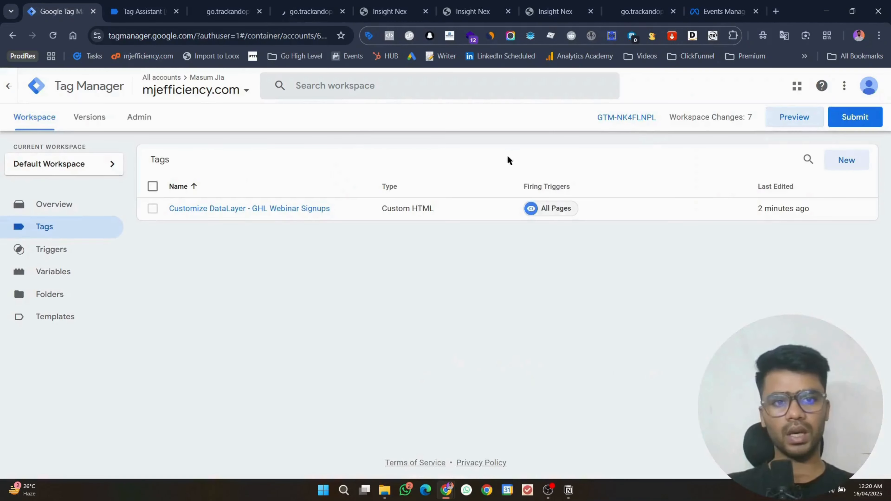
pyautogui.click(301, 5)
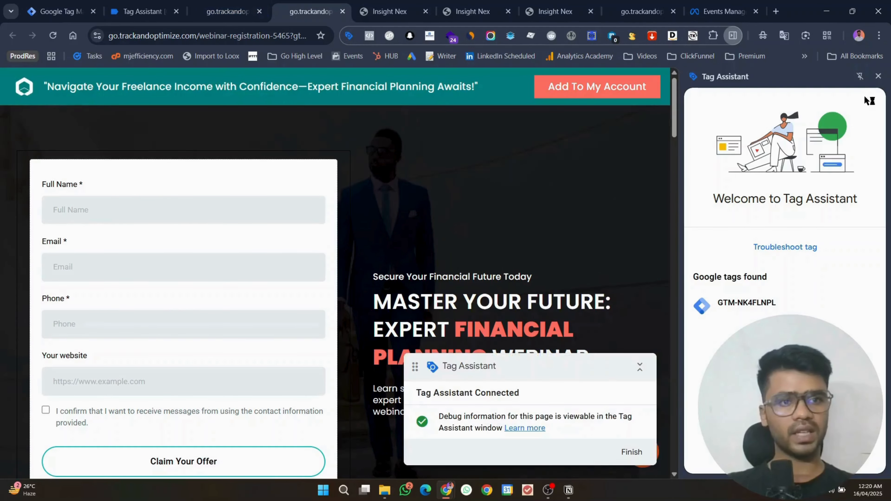
pyautogui.click(878, 77)
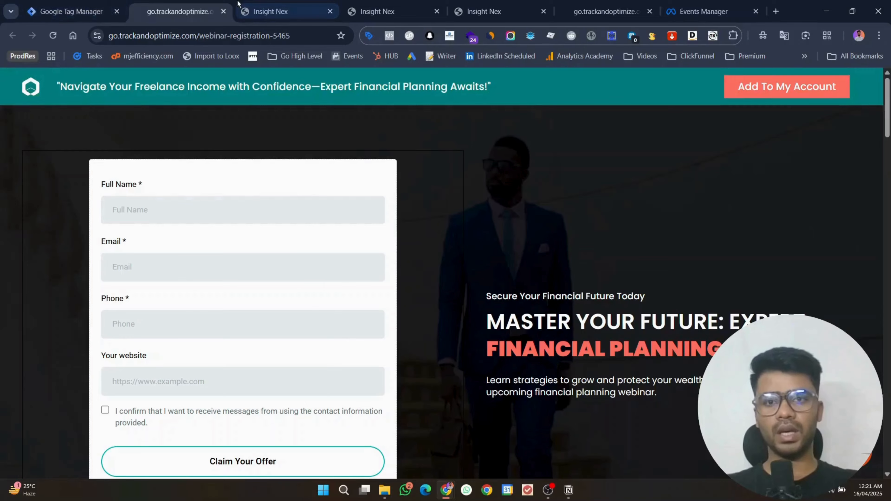
pyautogui.click(270, 11)
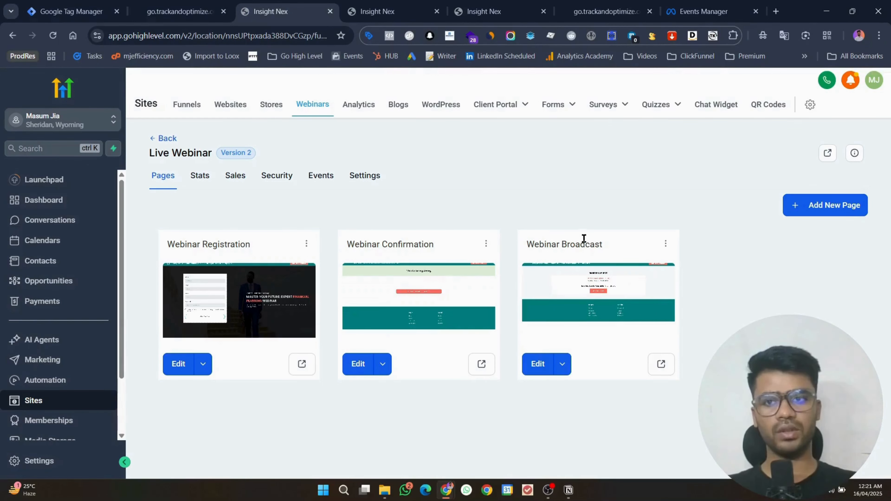
pyautogui.click(179, 11)
pyautogui.click(70, 11)
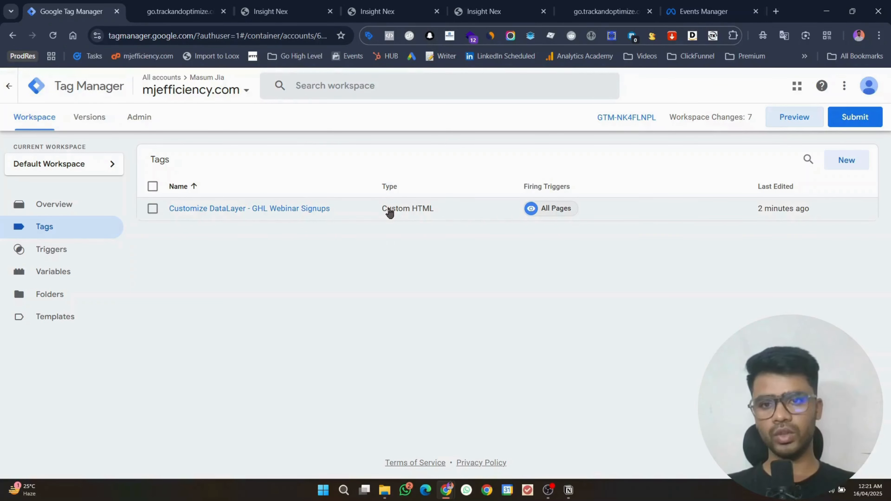
# Step: Restart preview mode and connect it to the registration page
pyautogui.click(789, 118)
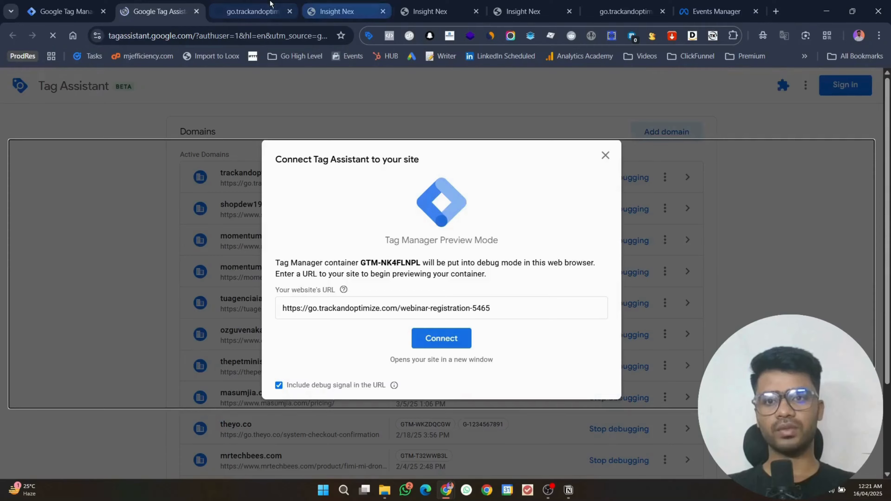
pyautogui.click(252, 11)
pyautogui.click(135, 4)
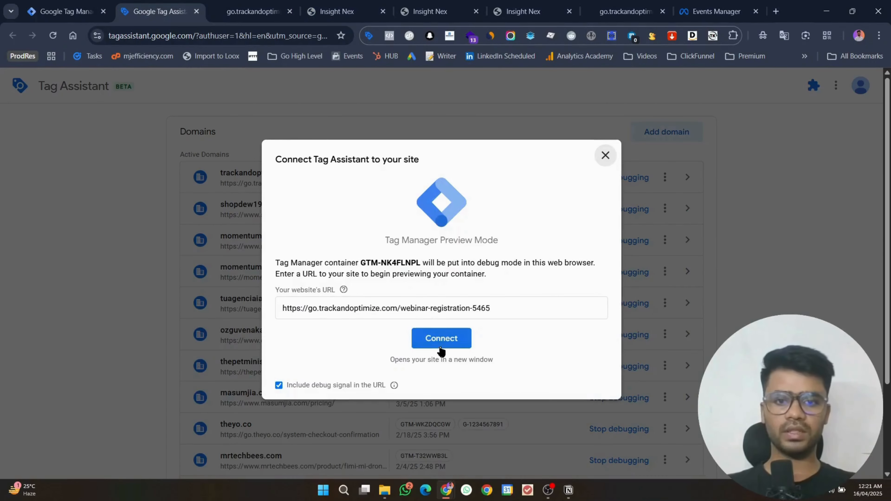
pyautogui.click(435, 339)
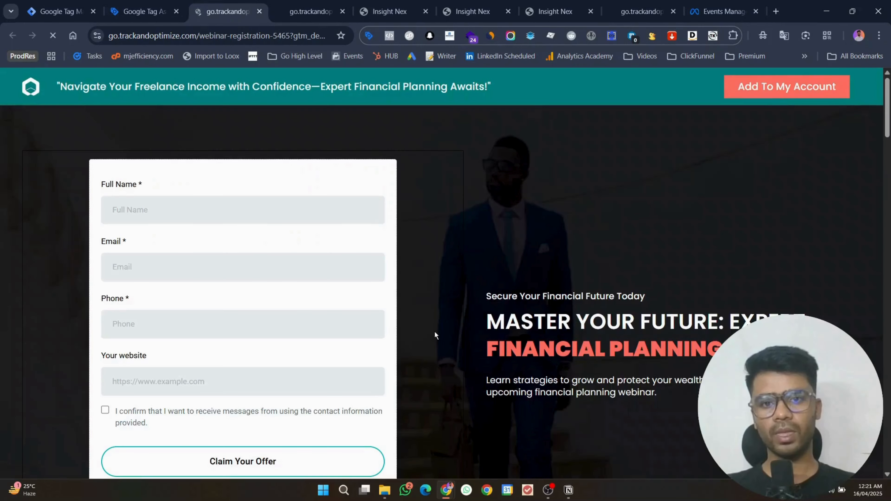
# Step: Autofill the registration form with the saved contact, tick consent and submit it
pyautogui.scroll(-3, 434, 331)
pyautogui.click(193, 108)
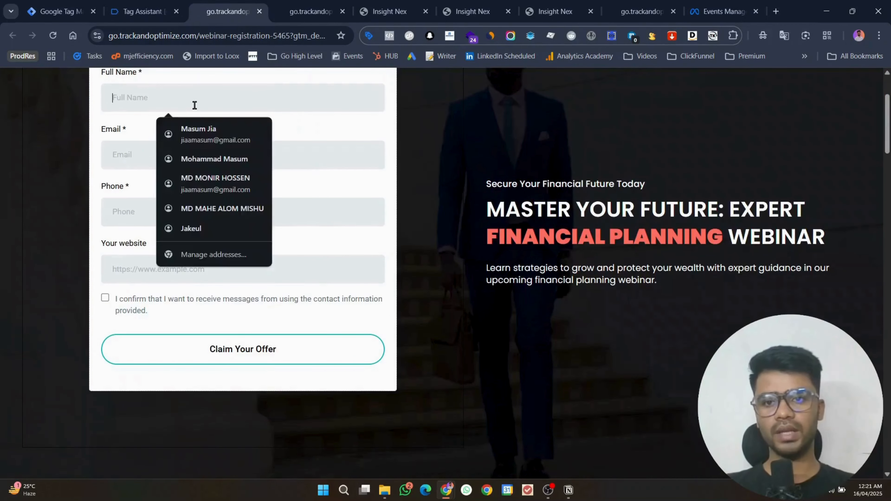
pyautogui.click(216, 134)
pyautogui.click(189, 258)
pyautogui.click(199, 309)
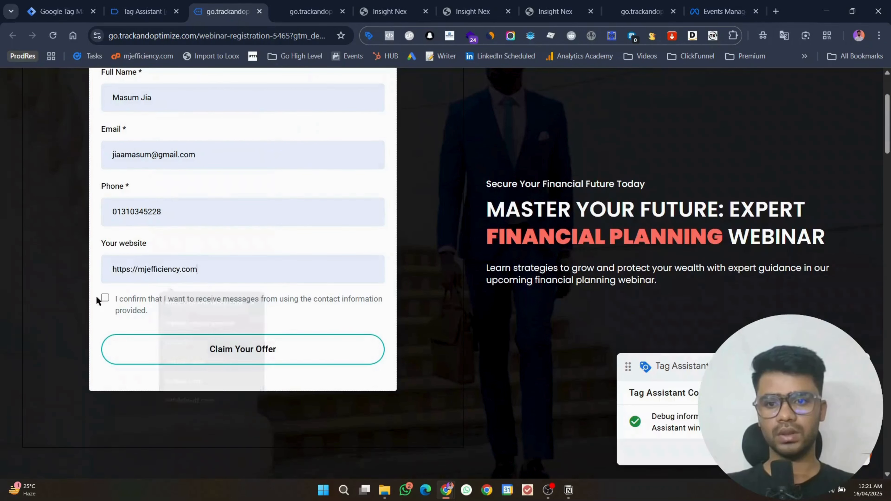
pyautogui.click(107, 297)
pyautogui.click(213, 360)
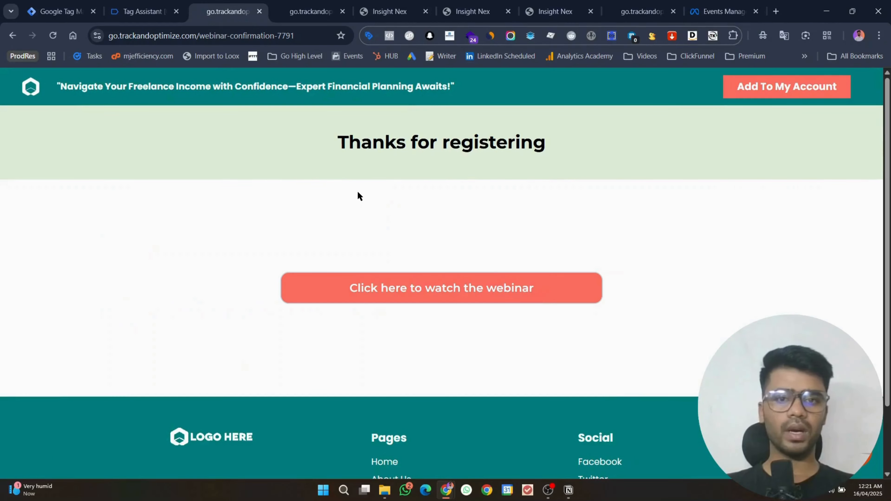
# Step: Inspect the event_name dataLayer push in Tag Assistant's API Call details
pyautogui.click(116, 4)
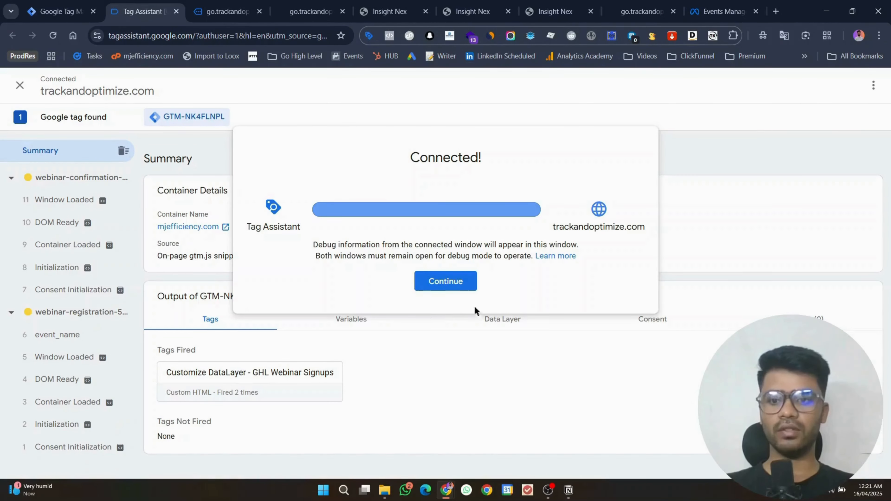
pyautogui.click(445, 281)
pyautogui.click(70, 334)
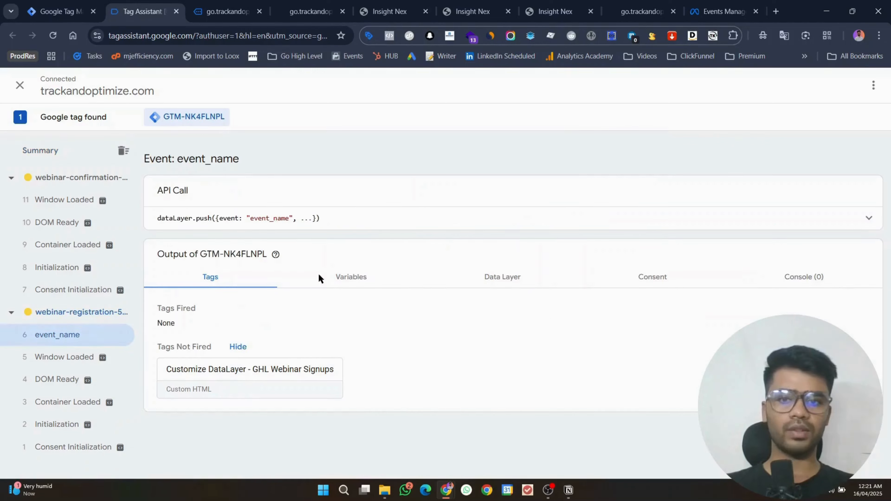
pyautogui.click(862, 215)
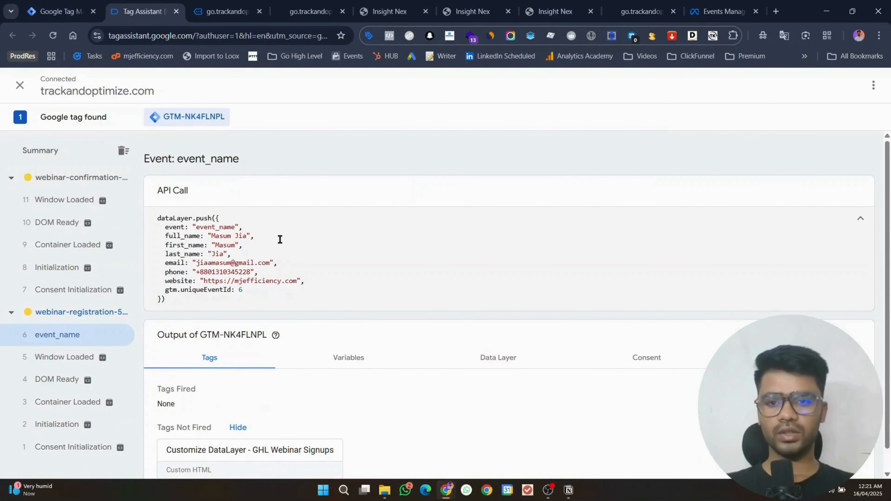
pyautogui.doubleClick(215, 227)
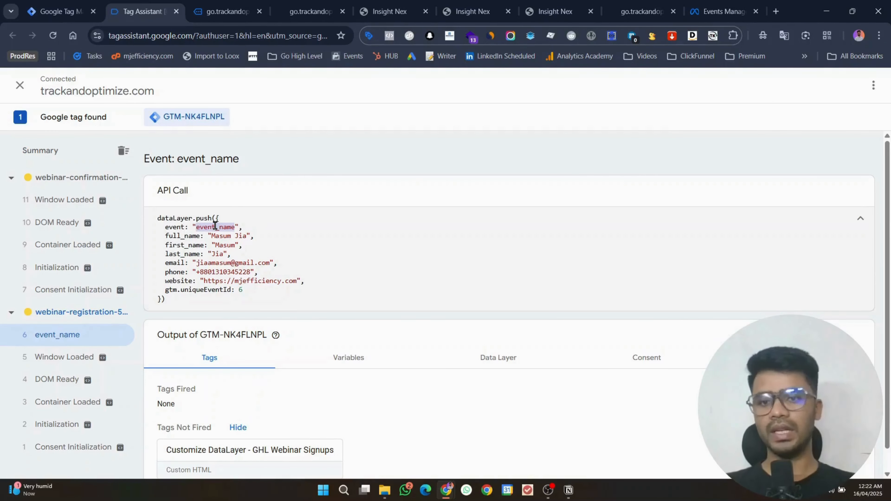
pyautogui.click(548, 490)
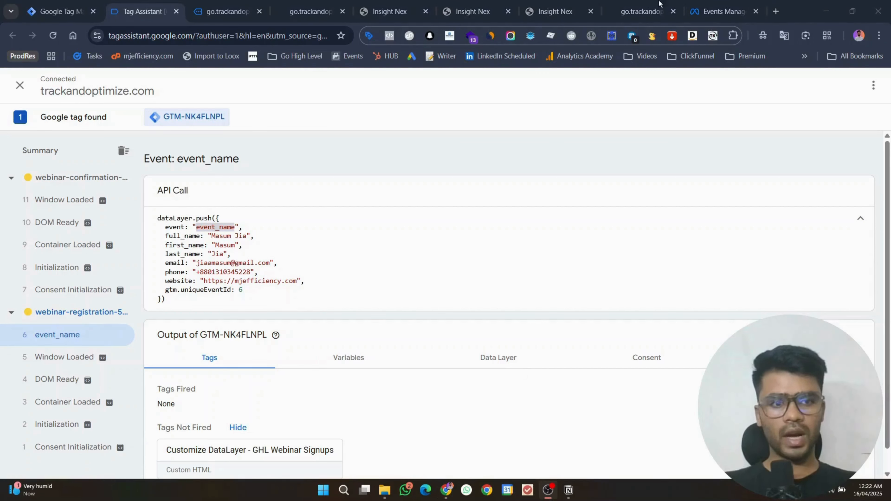
pyautogui.click(831, 4)
# Step: Start a fresh GTM preview session and view the reconnected registration page
pyautogui.click(60, 11)
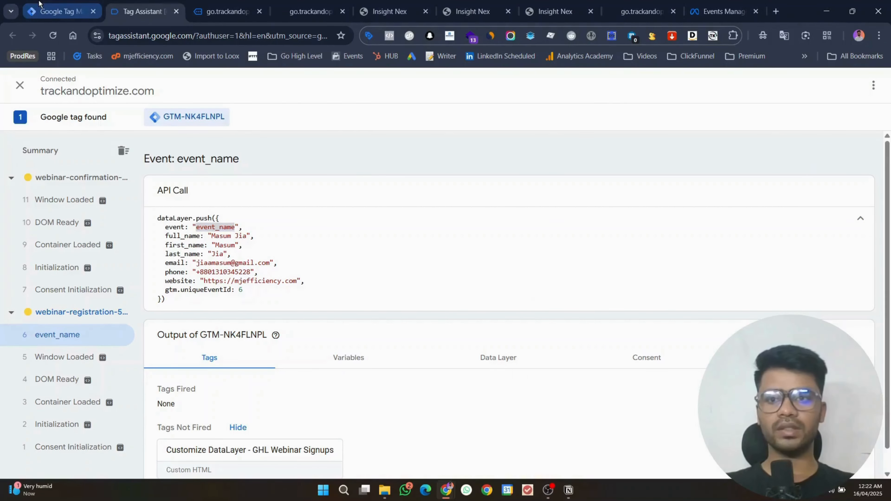
pyautogui.click(801, 118)
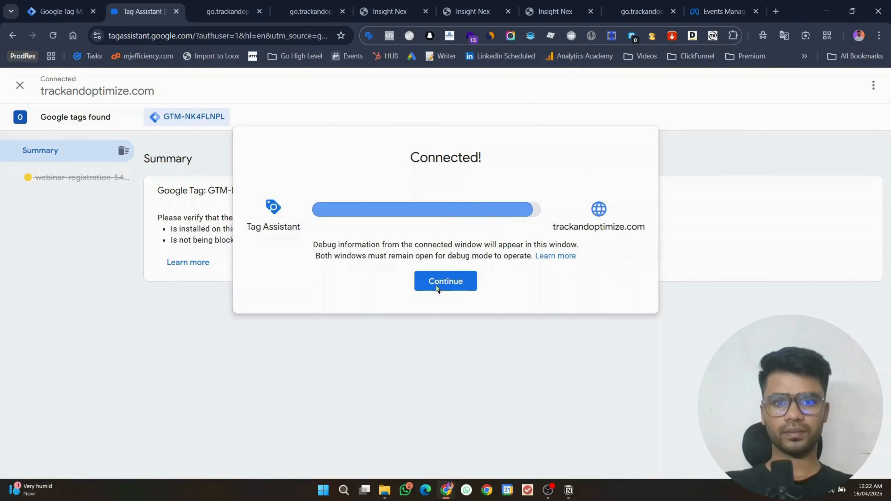
pyautogui.click(438, 288)
pyautogui.click(220, 5)
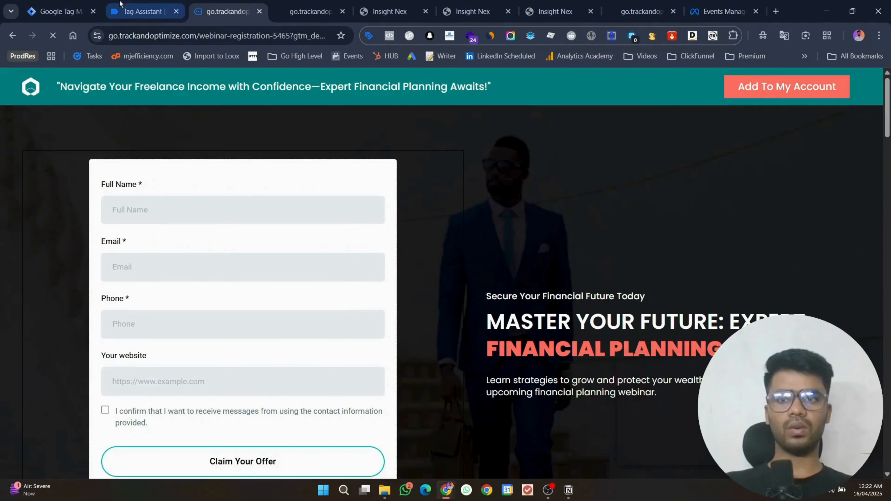
pyautogui.click(133, 5)
# Step: Autofill the contact's name, email, phone and website, then submit the form
pyautogui.click(228, 5)
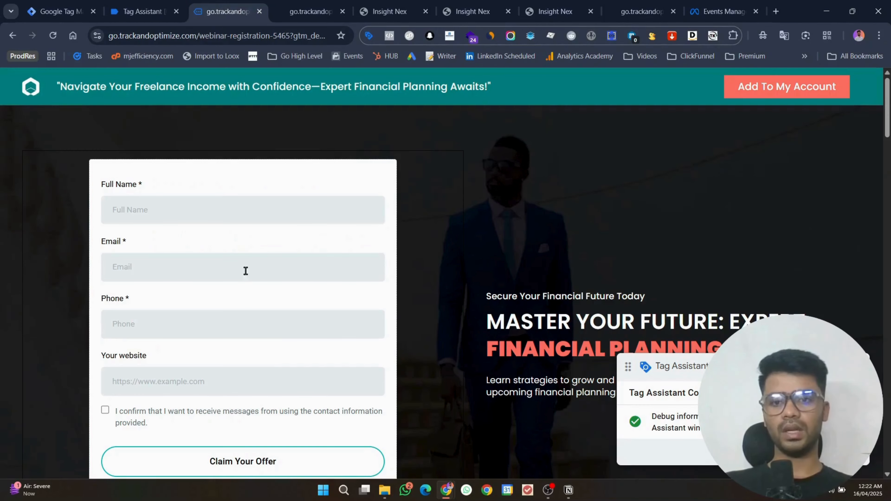
pyautogui.click(224, 214)
pyautogui.click(230, 249)
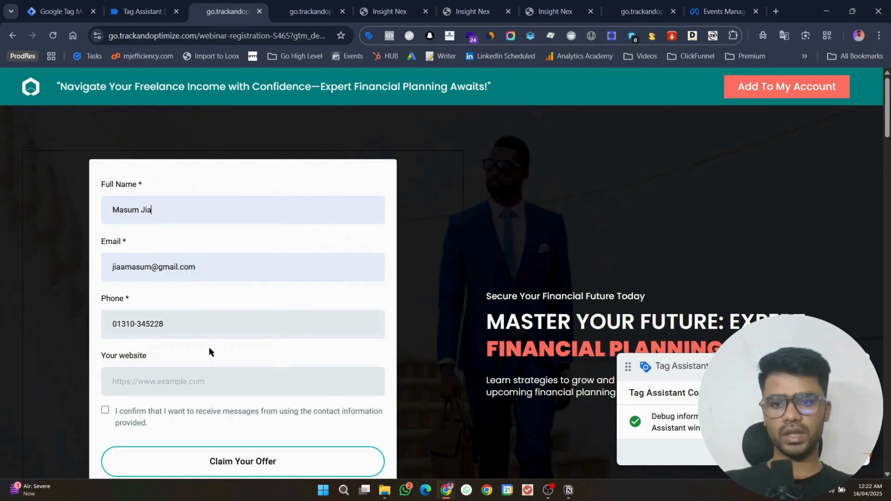
pyautogui.click(203, 381)
pyautogui.click(199, 266)
pyautogui.scroll(-3, 223, 396)
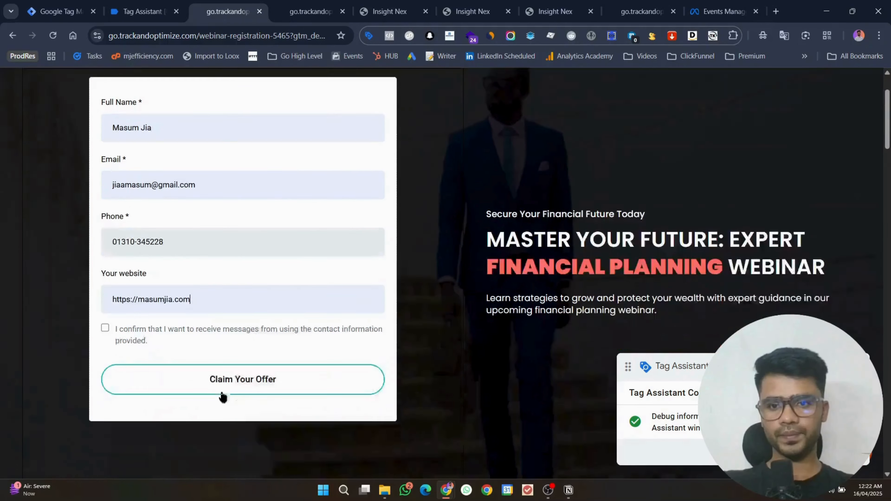
pyautogui.click(182, 358)
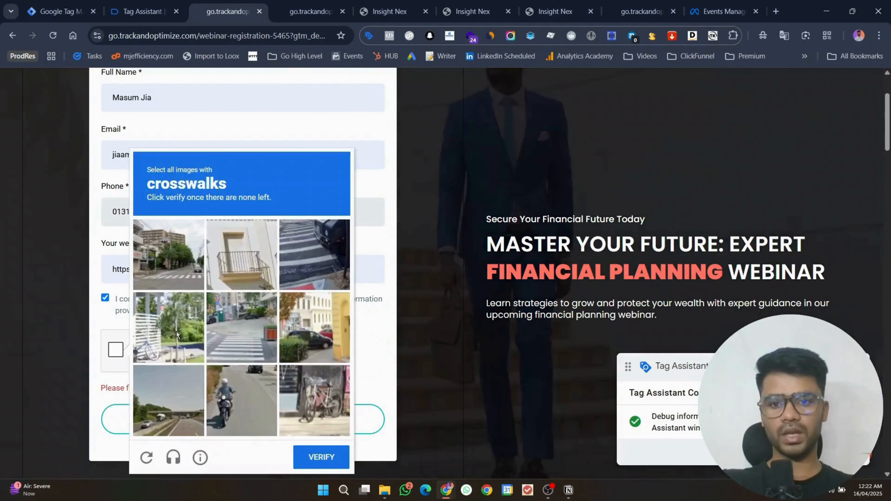
# Step: Solve the crosswalk and taxi reCAPTCHA challenges and resubmit the registration
pyautogui.click(176, 331)
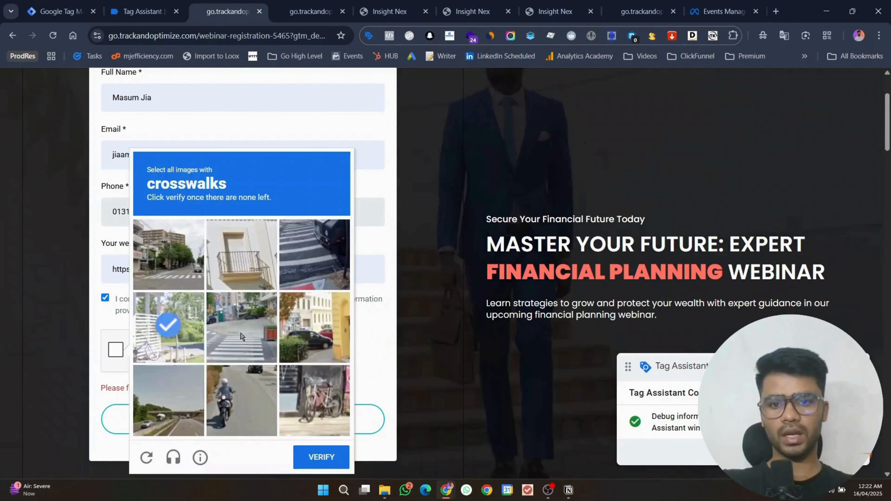
pyautogui.click(242, 335)
pyautogui.click(318, 256)
pyautogui.click(156, 267)
pyautogui.click(173, 319)
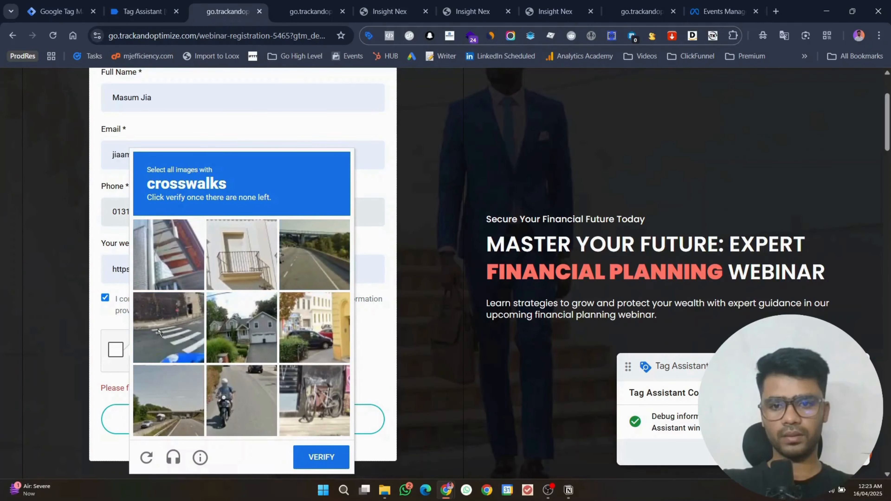
pyautogui.click(158, 330)
pyautogui.click(317, 462)
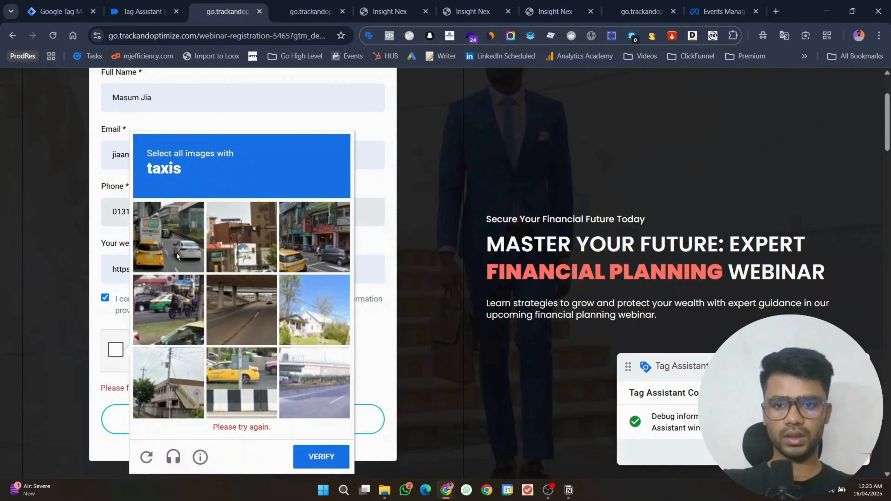
pyautogui.click(177, 252)
pyautogui.click(262, 386)
pyautogui.click(285, 273)
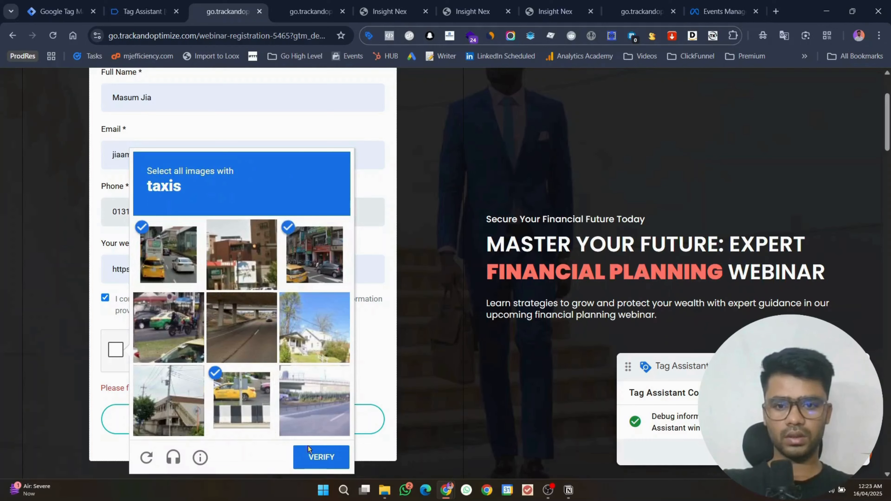
pyautogui.click(316, 464)
pyautogui.click(274, 420)
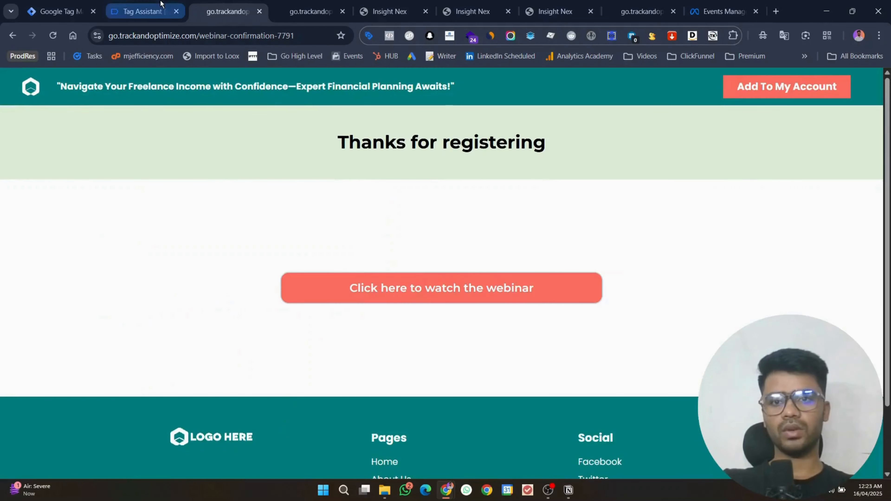
# Step: Review the webinar_signup_success dataLayer push with name, email, phone and website fields
pyautogui.click(161, 4)
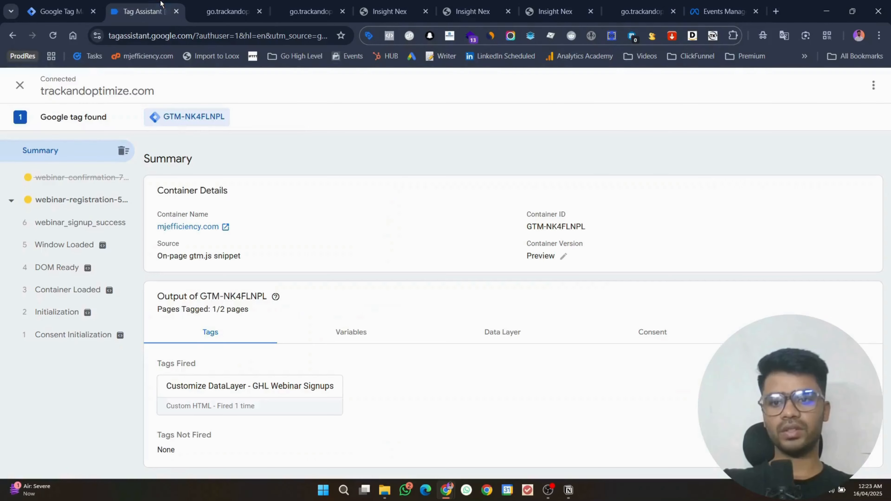
pyautogui.click(88, 226)
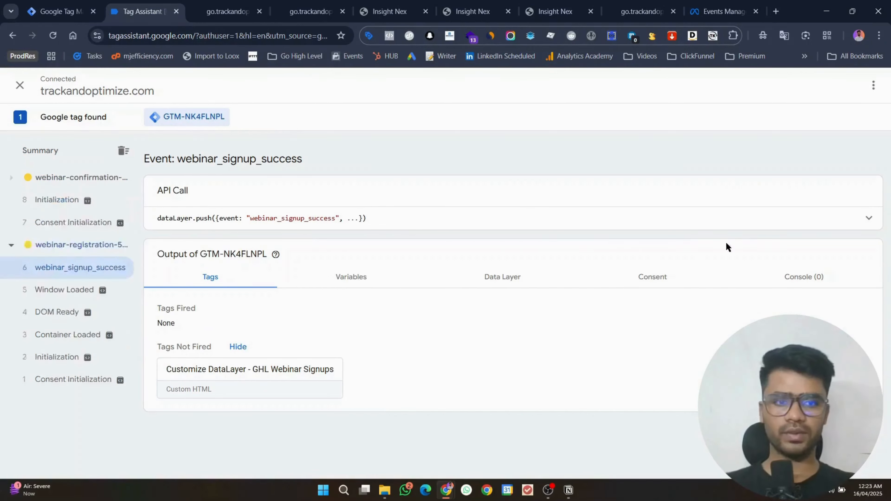
pyautogui.click(838, 225)
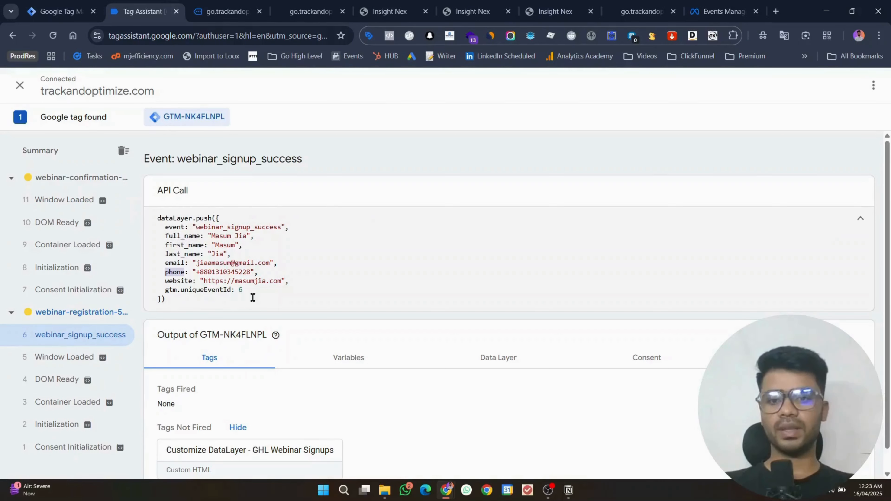
pyautogui.moveTo(200, 305); pyautogui.dragTo(156, 220)
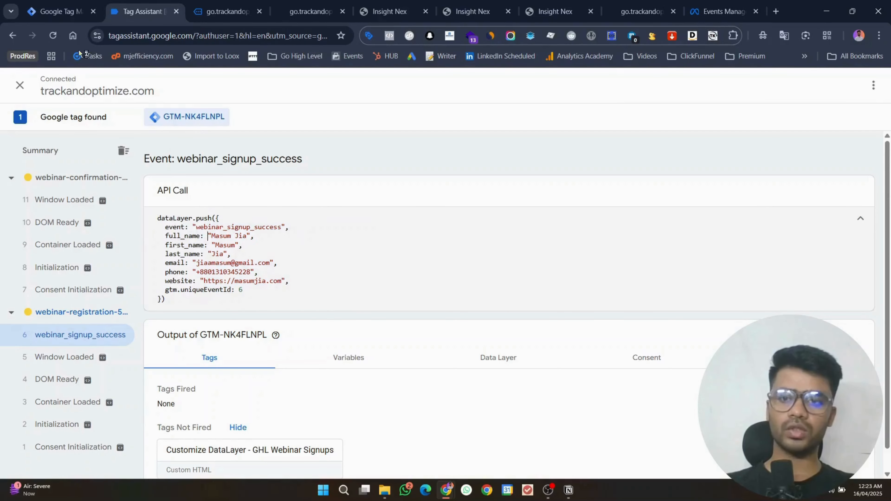
pyautogui.click(53, 11)
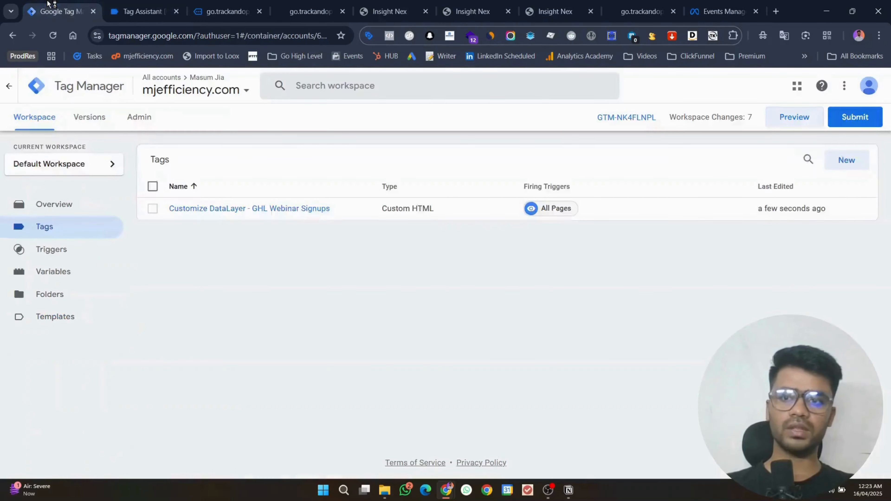
# Step: Create a new Facebook Pixel tag and enter the dataset's pixel ID from Events Manager
pyautogui.click(848, 161)
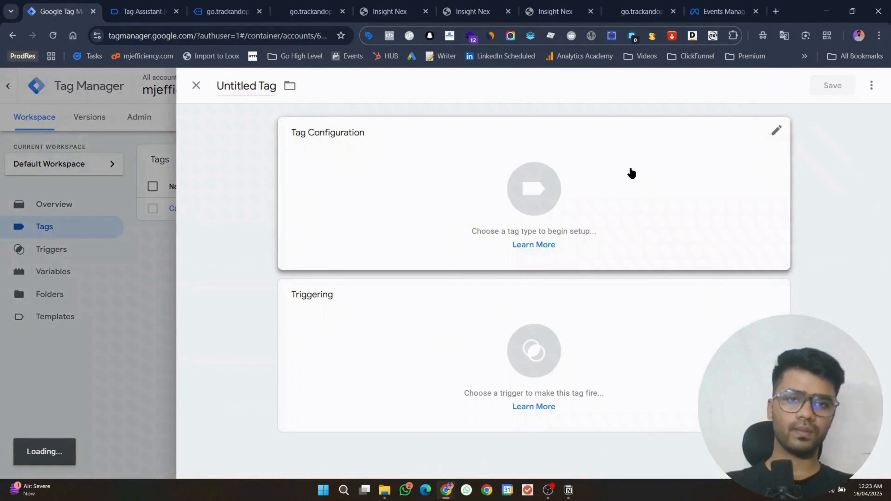
pyautogui.click(629, 170)
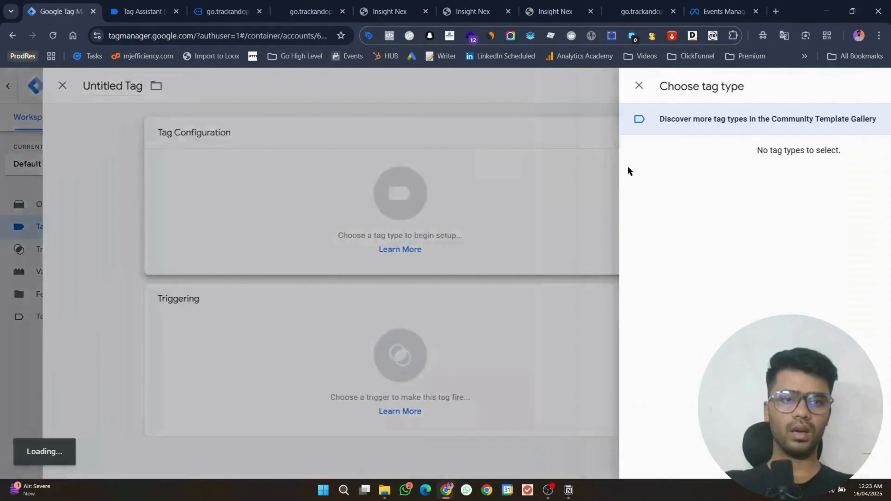
pyautogui.scroll(-3, 674, 256)
pyautogui.click(626, 372)
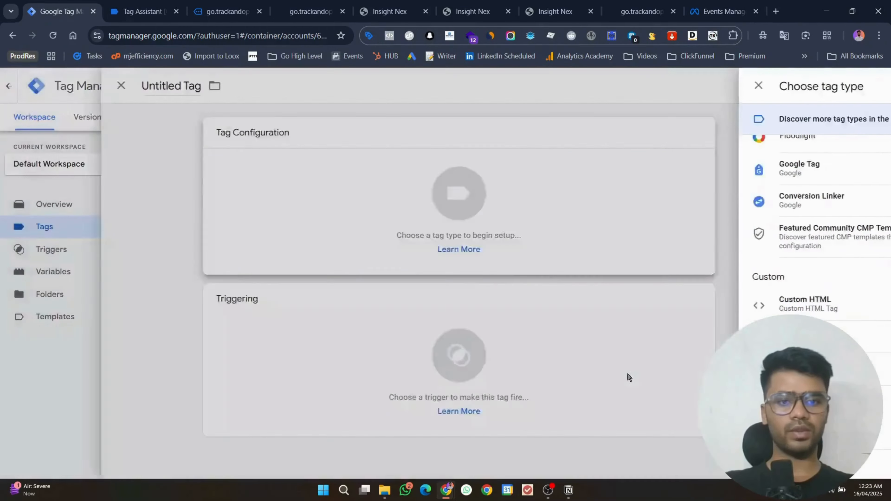
pyautogui.click(375, 271)
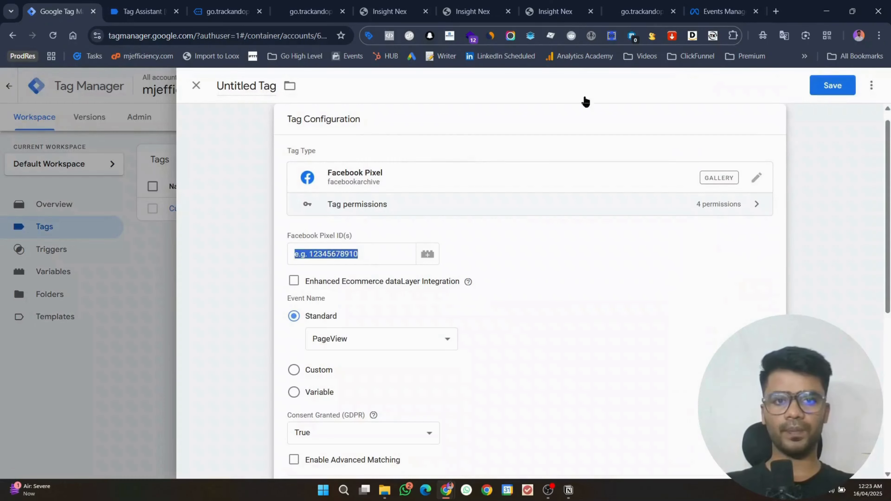
pyautogui.click(723, 11)
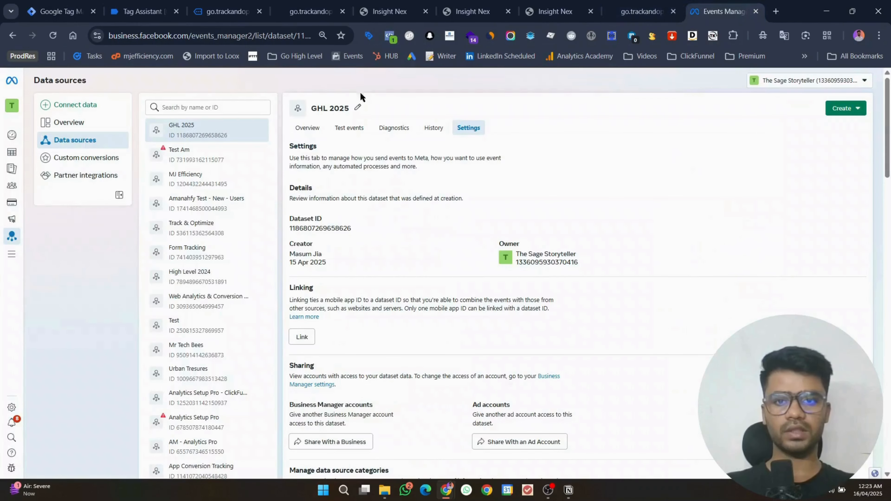
pyautogui.click(339, 134)
pyautogui.click(61, 11)
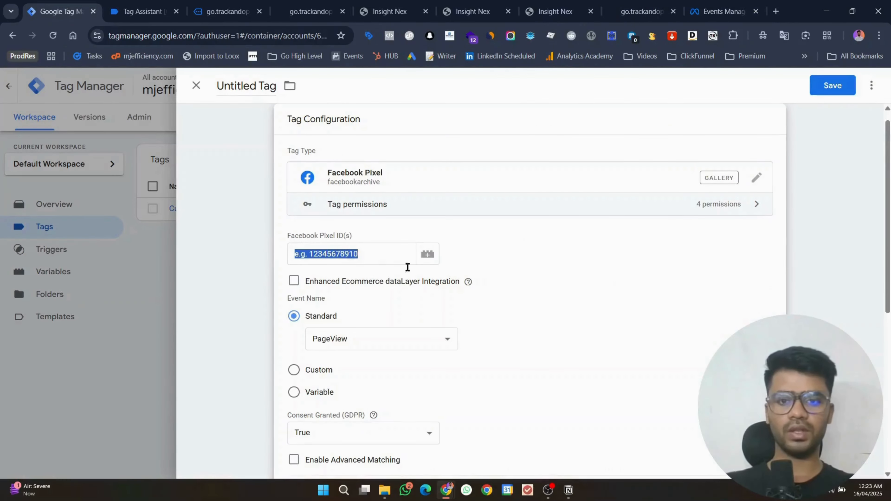
pyautogui.click(379, 256)
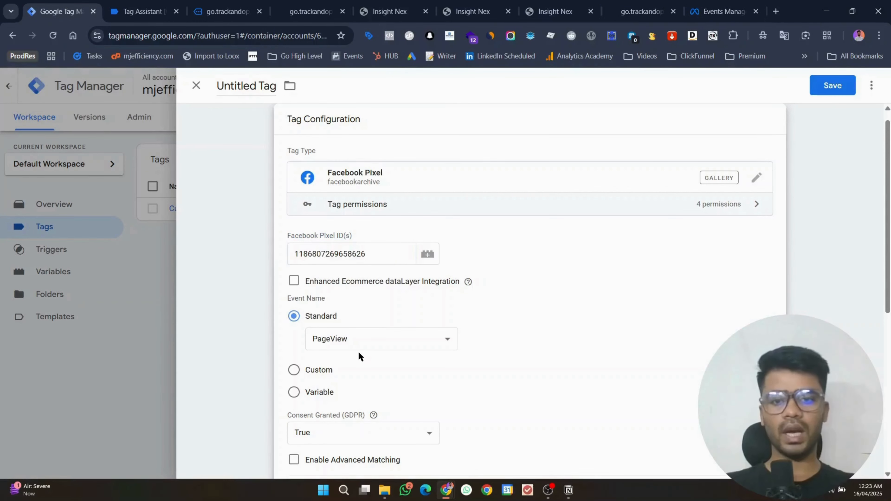
# Step: Set the tag's standard event to Lead
pyautogui.click(358, 338)
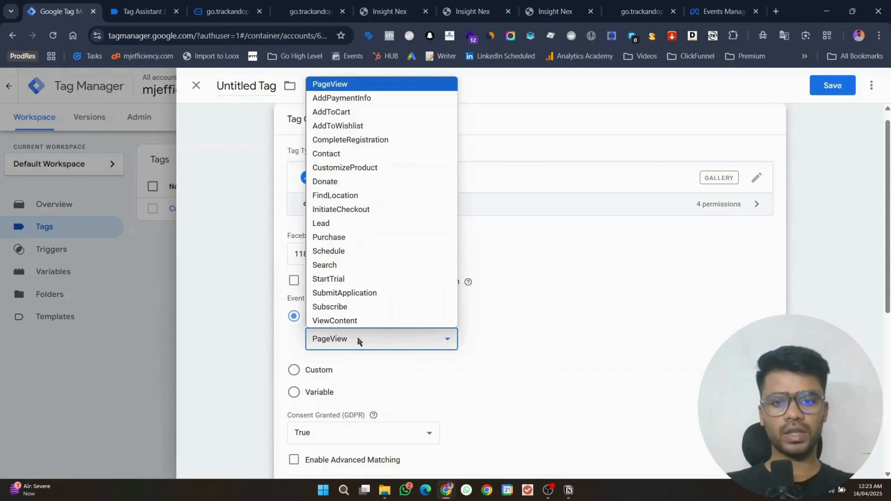
pyautogui.click(348, 155)
pyautogui.scroll(-3, 438, 281)
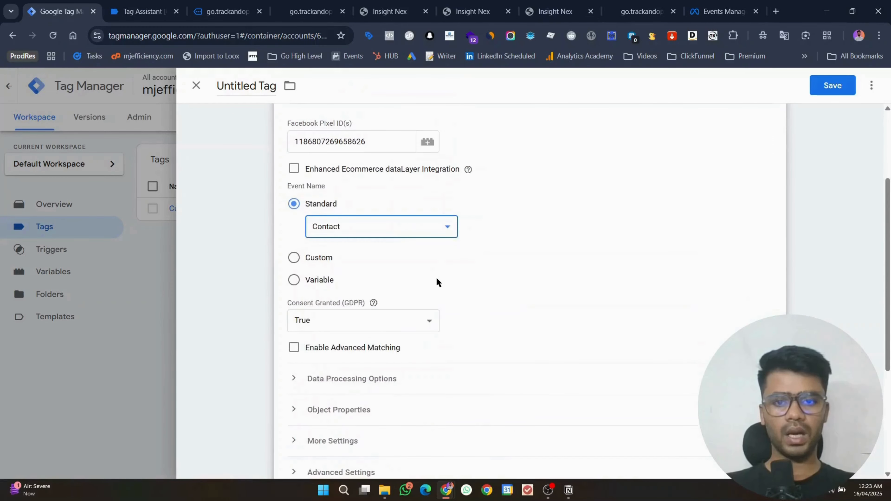
pyautogui.click(351, 227)
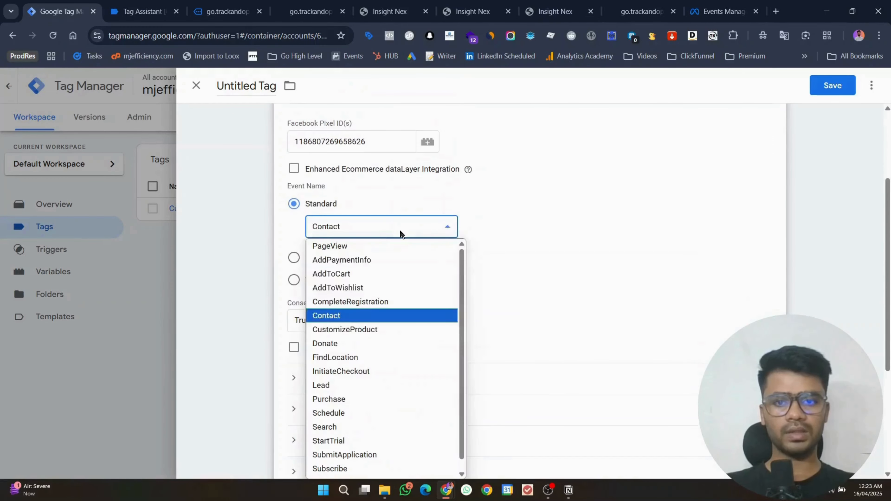
pyautogui.click(348, 385)
pyautogui.scroll(-5, 561, 333)
pyautogui.click(533, 379)
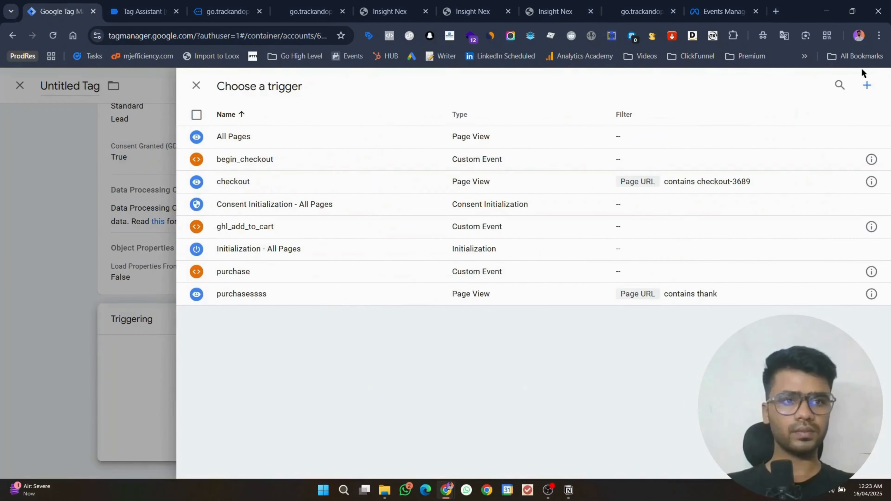
# Step: Create a Page View trigger firing on some page views based on Page URL
pyautogui.click(867, 87)
pyautogui.click(429, 179)
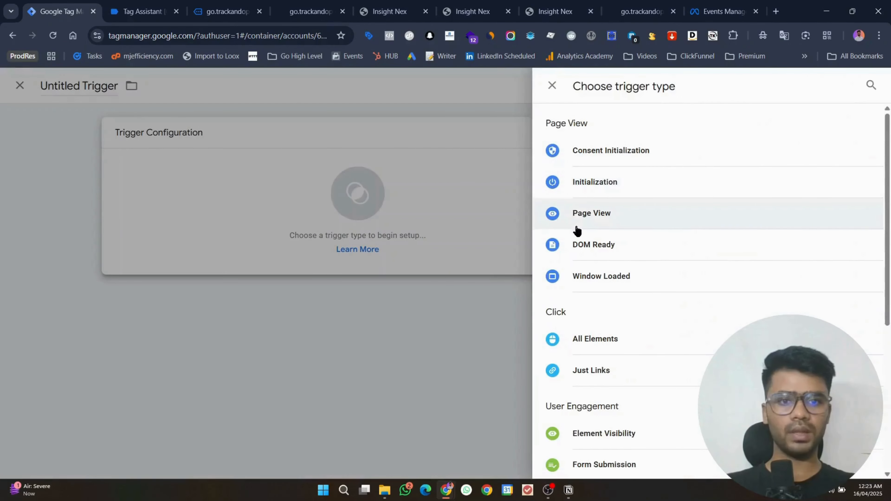
pyautogui.click(577, 224)
pyautogui.click(379, 243)
pyautogui.click(349, 291)
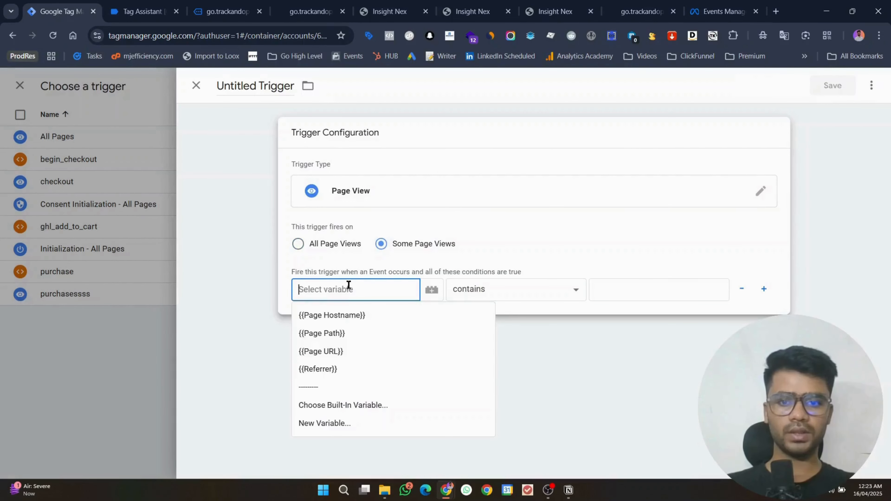
pyautogui.click(321, 351)
# Step: Make the condition Page URL contains the webinar-confirmation URL and save trigger 'lead webianr'
pyautogui.click(227, 11)
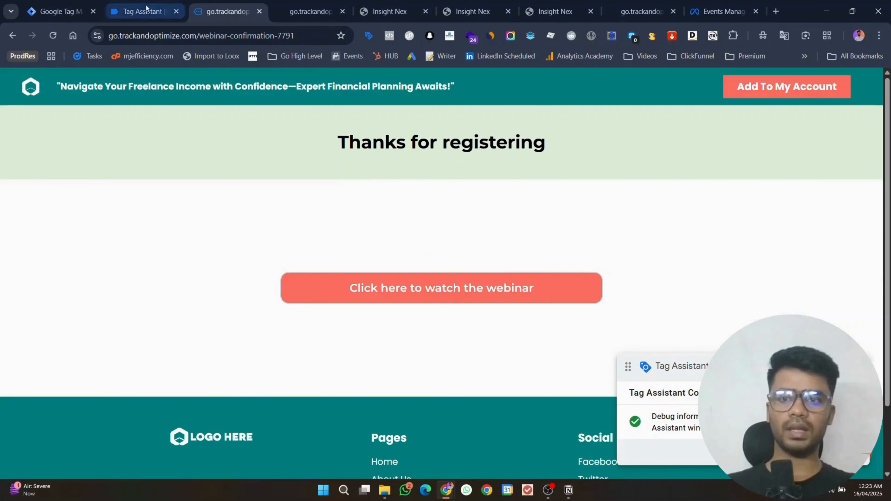
pyautogui.click(127, 34)
pyautogui.moveTo(142, 38); pyautogui.dragTo(313, 36)
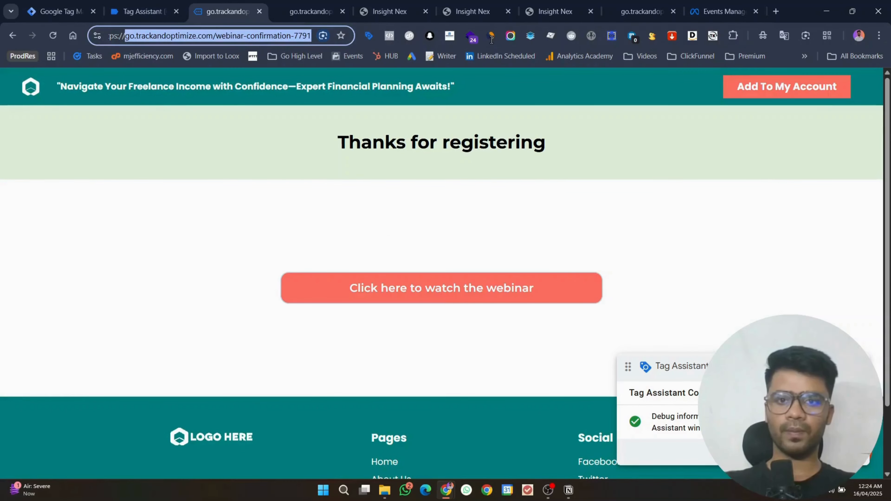
pyautogui.click(62, 11)
pyautogui.click(611, 282)
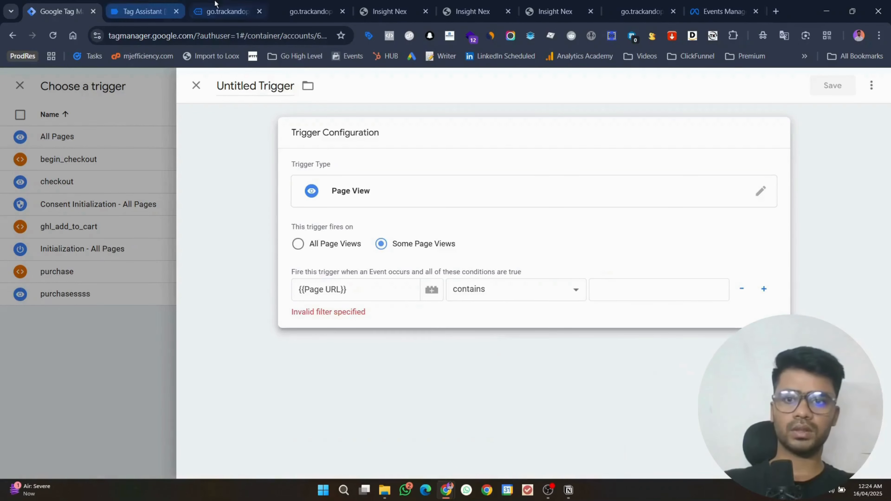
pyautogui.click(226, 11)
pyautogui.hotkey('ctrl', 'c')
pyautogui.click(61, 11)
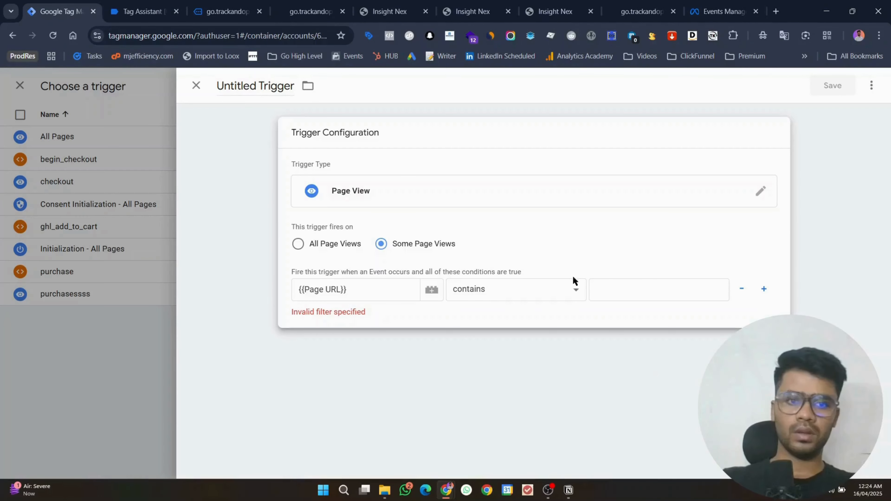
pyautogui.click(597, 289)
pyautogui.hotkey('ctrl', 'v')
pyautogui.click(827, 88)
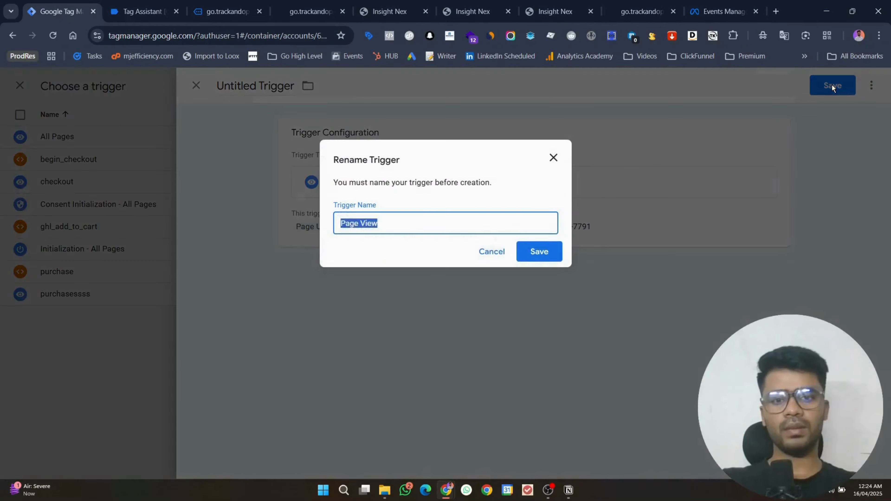
pyautogui.write('lead webianr')
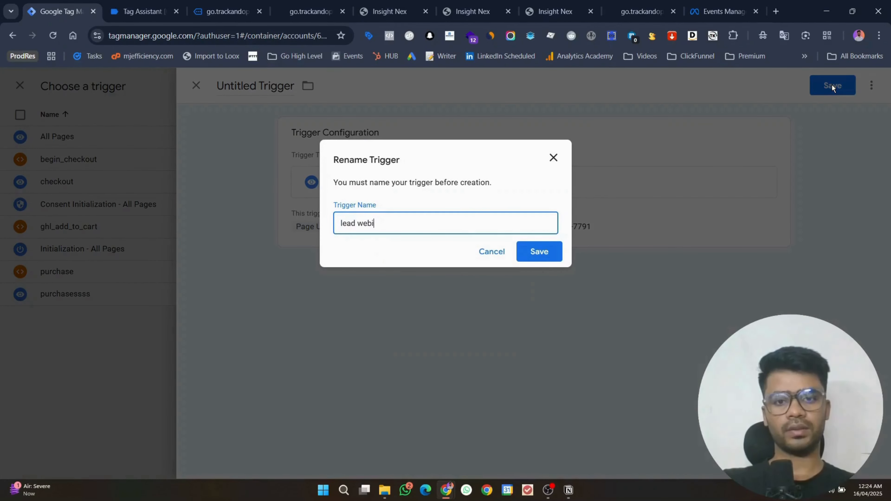
pyautogui.press('Return')
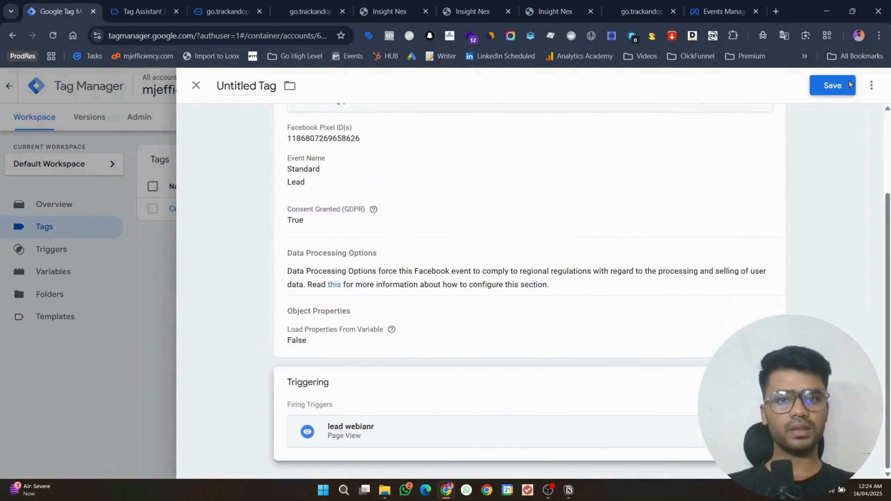
# Step: Save the Lead tag named Facebook Pixel and open a blank new tag
pyautogui.click(850, 84)
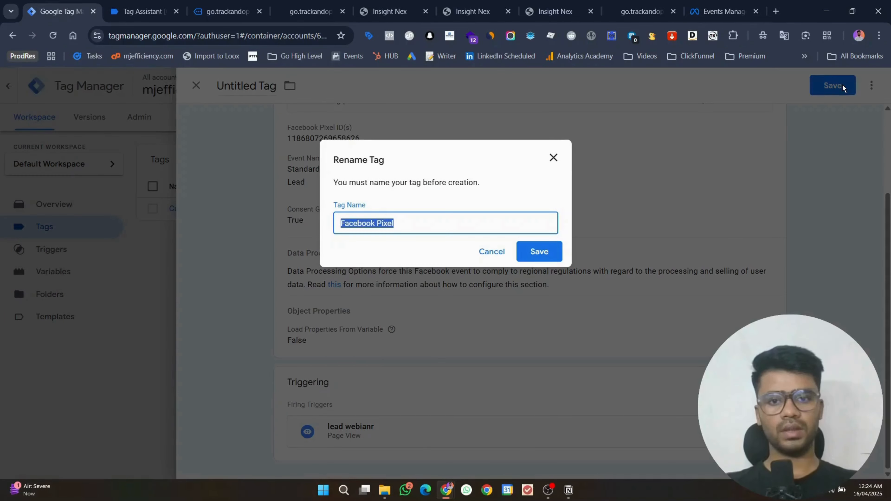
pyautogui.press('Return')
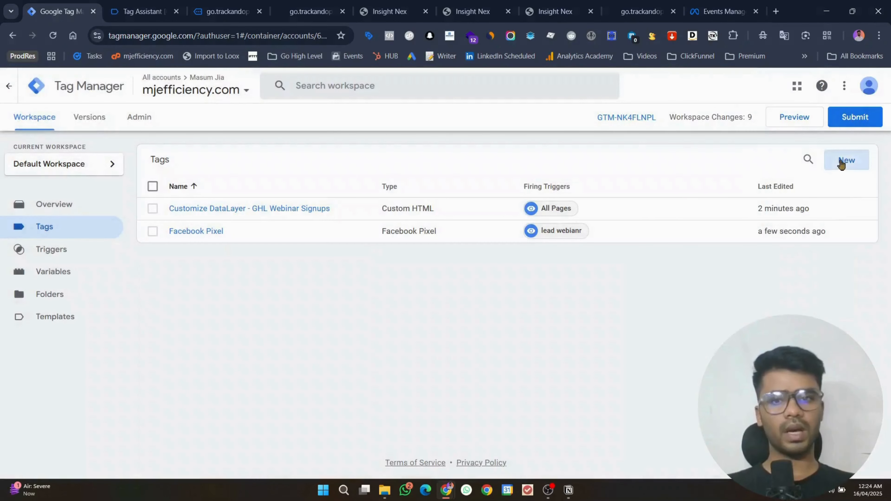
pyautogui.click(846, 161)
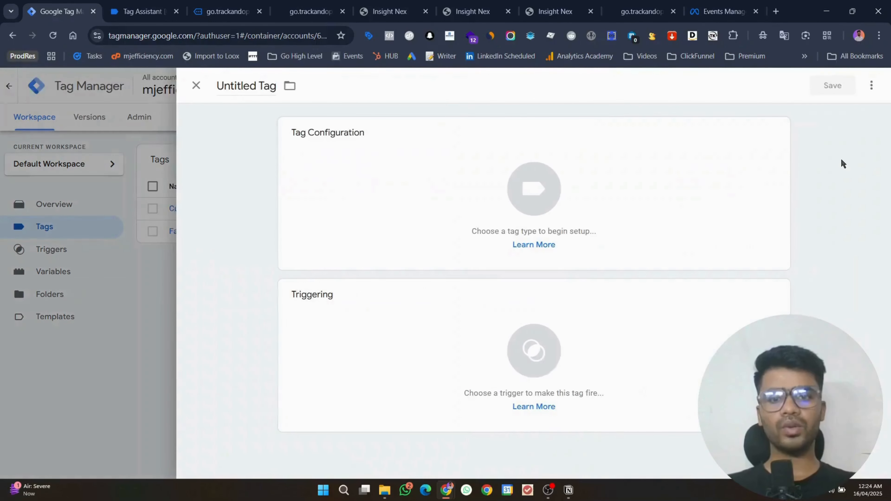
# Step: Make the new tag a Facebook Pixel tag and paste the saved pixel ID from clipboard history
pyautogui.click(619, 146)
pyautogui.scroll(-5, 618, 183)
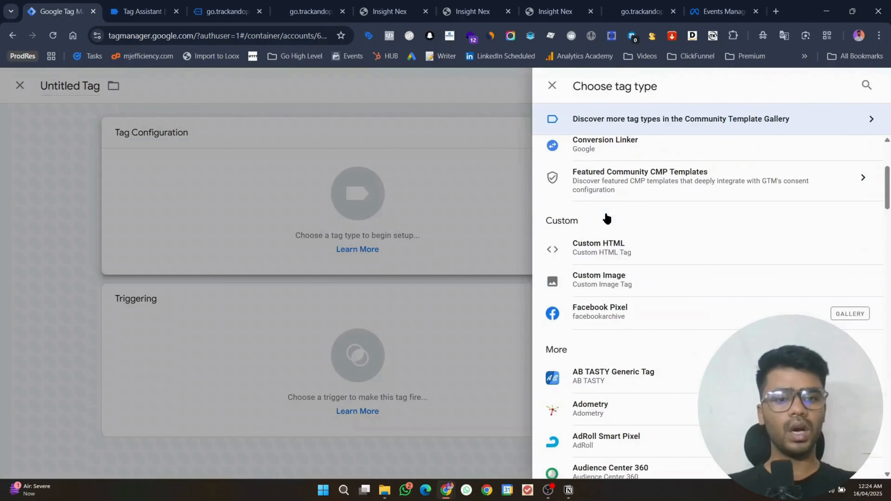
pyautogui.scroll(3, 617, 247)
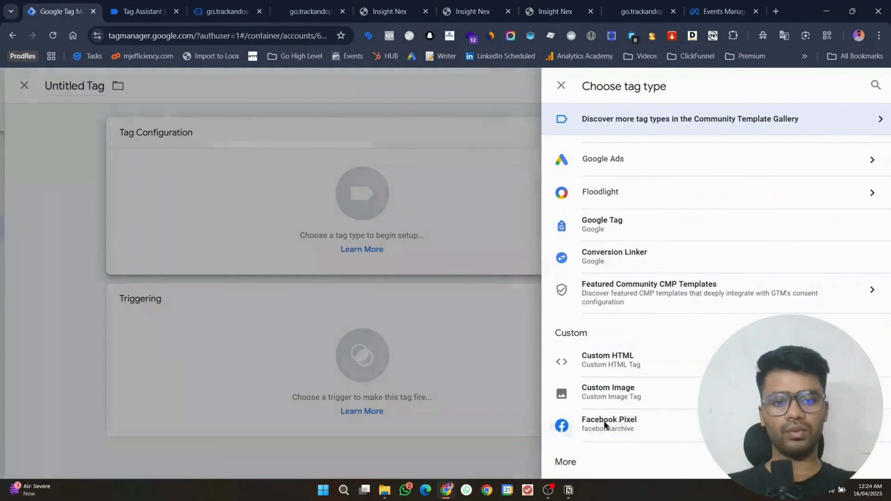
pyautogui.click(603, 421)
pyautogui.click(374, 267)
pyautogui.scroll(-1, 376, 272)
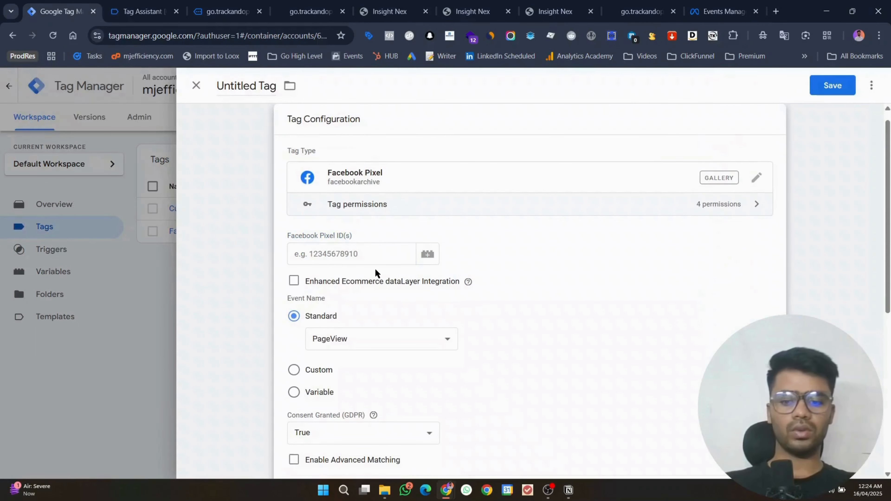
pyautogui.press('super')
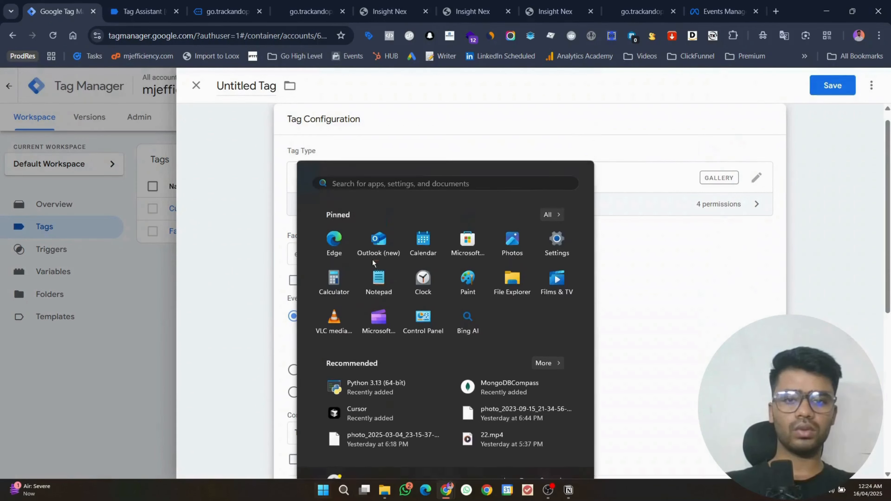
pyautogui.press('super')
pyautogui.click(353, 254)
pyautogui.press('super+v')
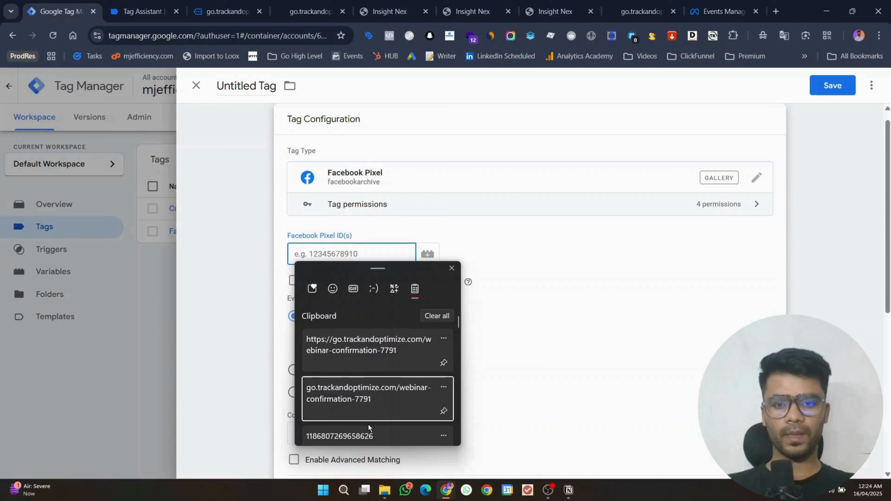
pyautogui.click(368, 429)
# Step: Set the tag's standard event to SubmitApplication
pyautogui.scroll(-3, 374, 227)
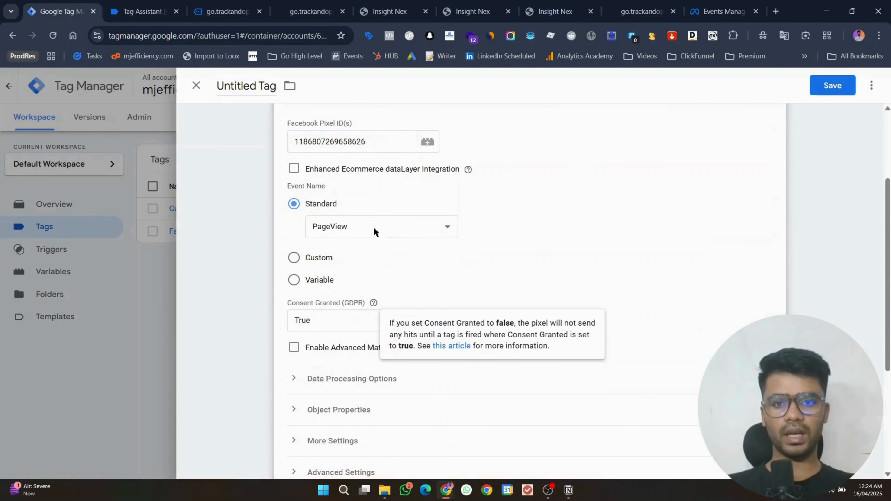
pyautogui.click(372, 225)
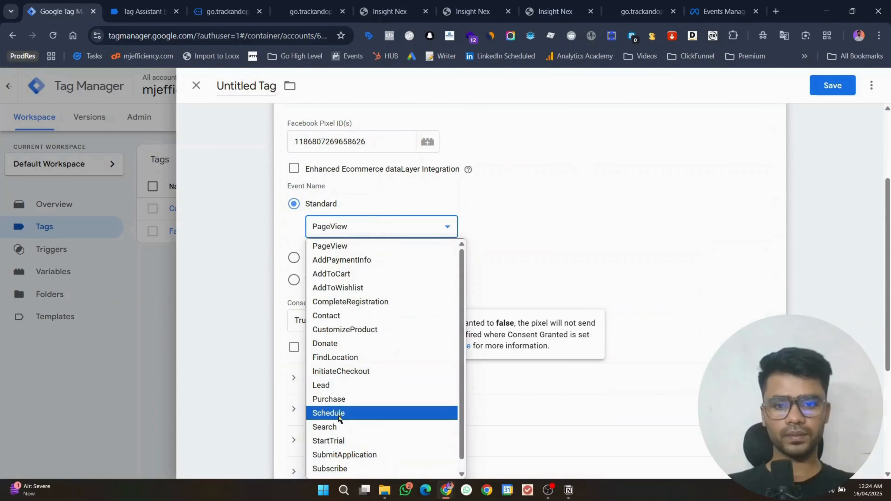
pyautogui.scroll(-1, 338, 416)
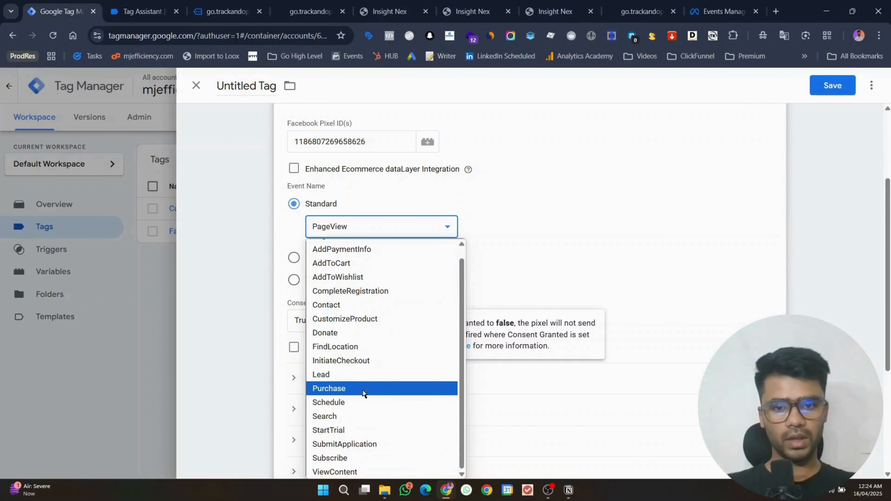
pyautogui.click(366, 443)
pyautogui.scroll(-5, 329, 284)
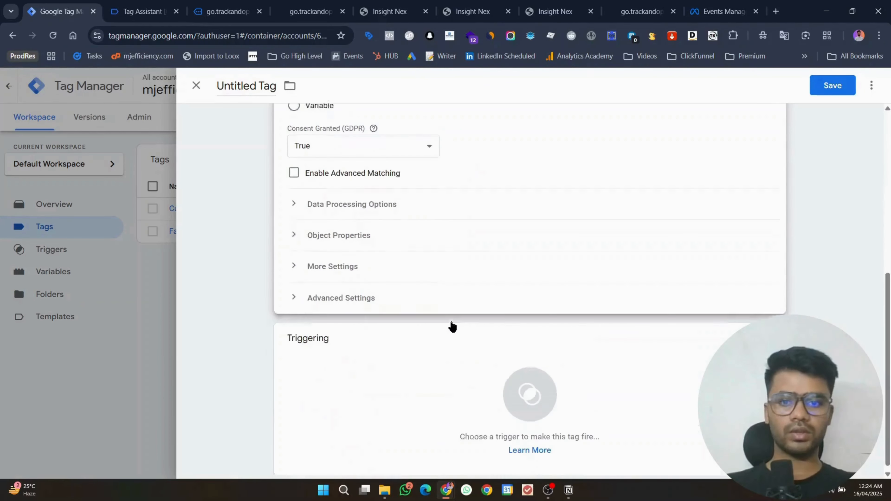
# Step: Create a Custom Event trigger with event name webinar_signup_success, copied from Tag Assistant
pyautogui.click(387, 374)
pyautogui.click(872, 92)
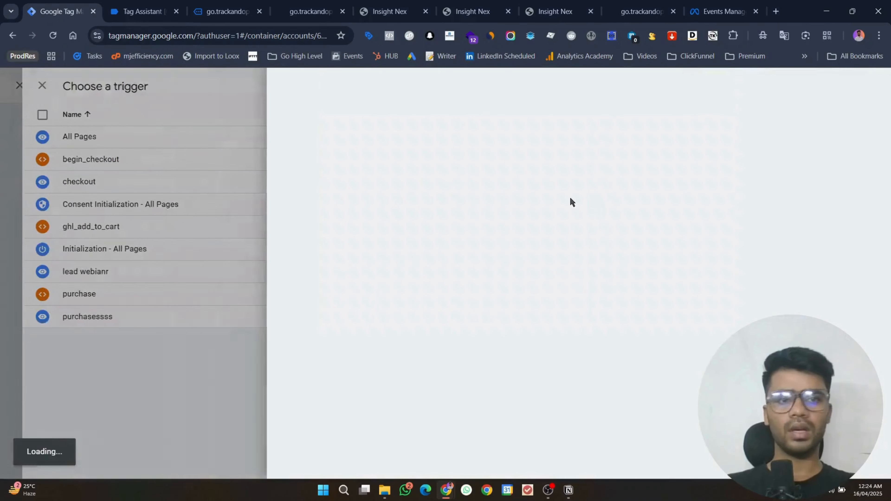
pyautogui.click(571, 163)
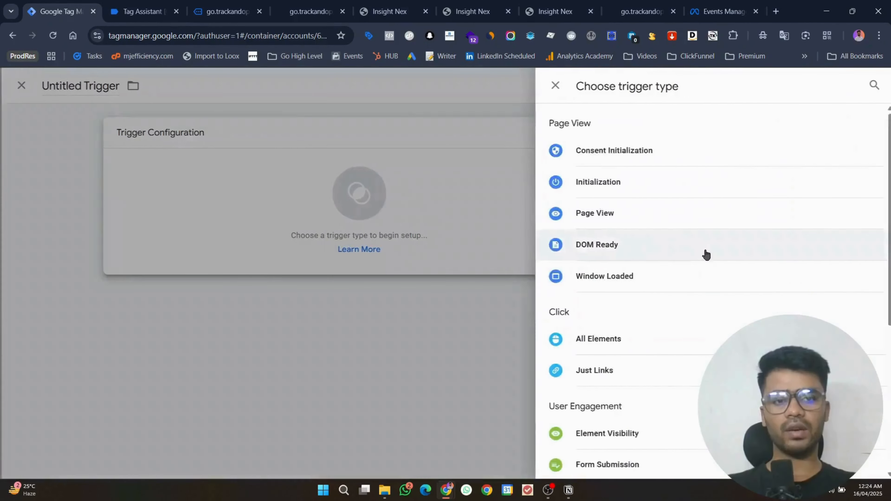
pyautogui.scroll(-5, 704, 252)
pyautogui.click(633, 349)
pyautogui.click(318, 253)
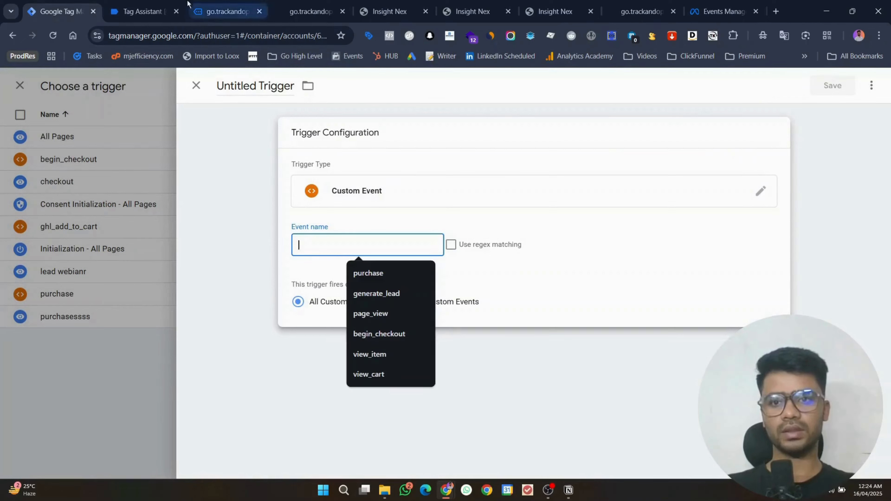
pyautogui.click(142, 11)
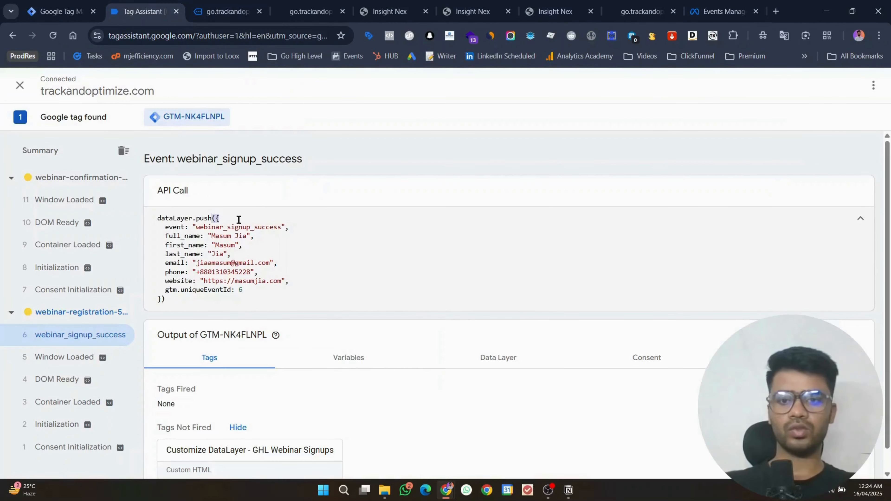
pyautogui.doubleClick(238, 225)
pyautogui.hotkey('ctrl', 'c')
pyautogui.hotkey('ctrl', 'Tab')
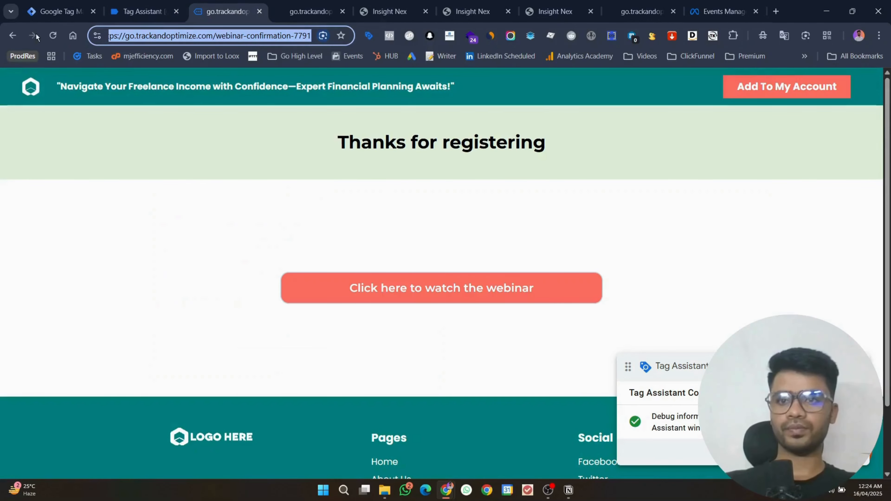
pyautogui.click(55, 17)
pyautogui.hotkey('ctrl', 'v')
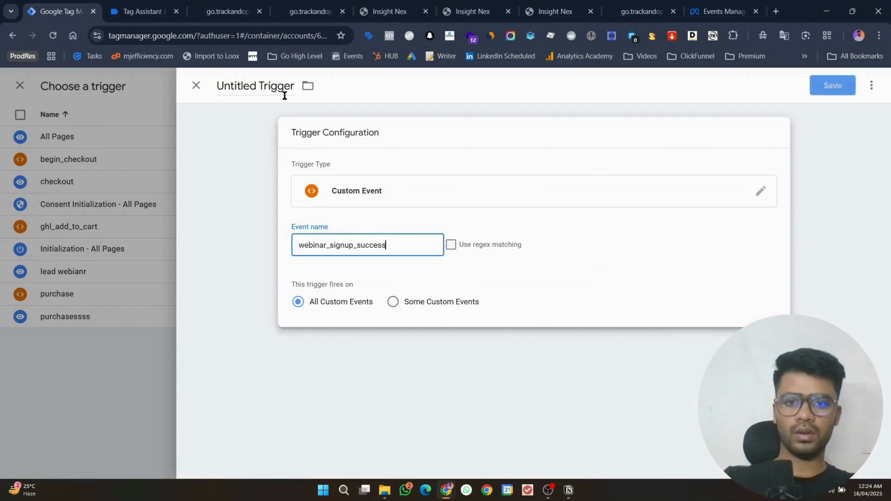
# Step: Title the trigger webinar_signup_success and save both the trigger and the tag
pyautogui.click(285, 90)
pyautogui.hotkey('ctrl', 'v')
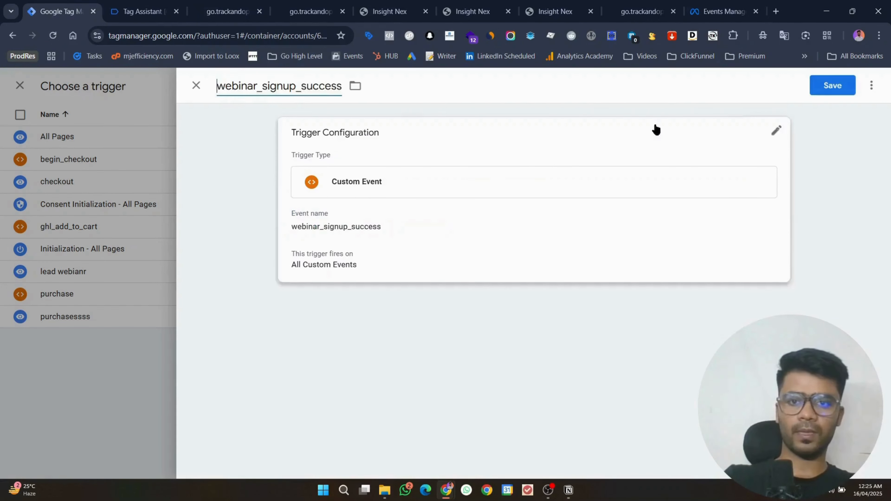
pyautogui.click(836, 85)
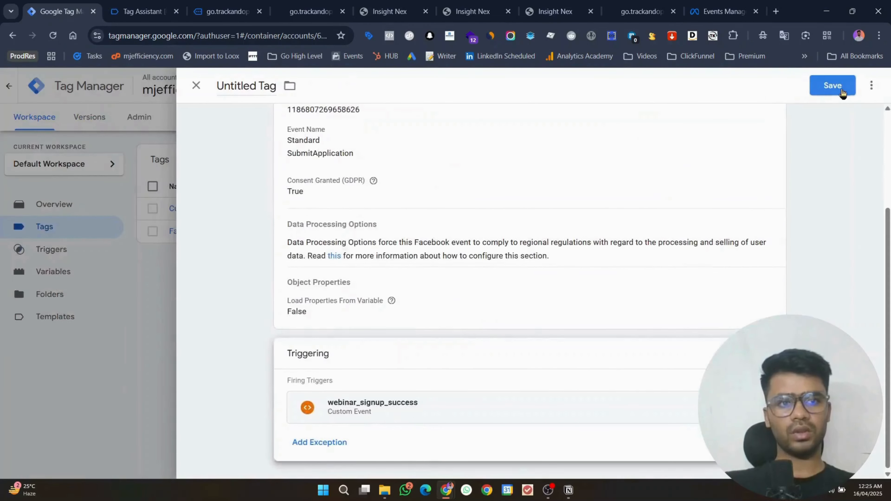
pyautogui.click(837, 87)
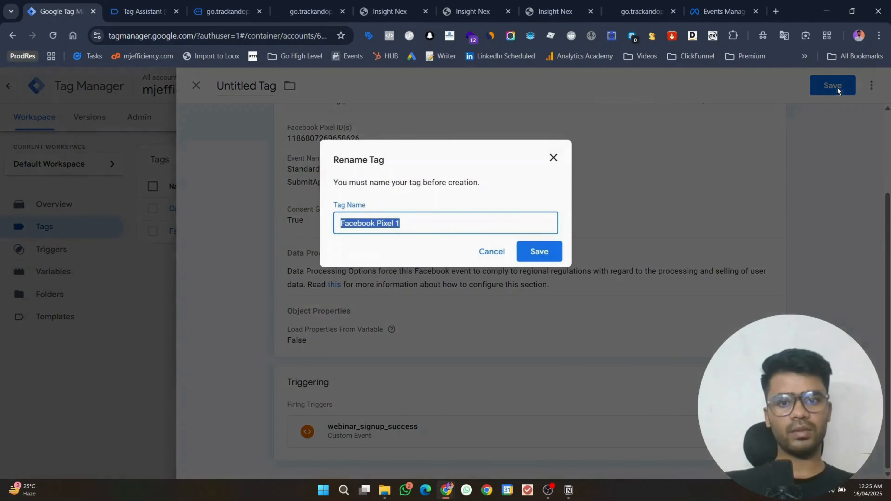
# Step: Save the tag as Facebook Pixel 1 and check the Tag Assistant and confirmation tabs
pyautogui.click(521, 253)
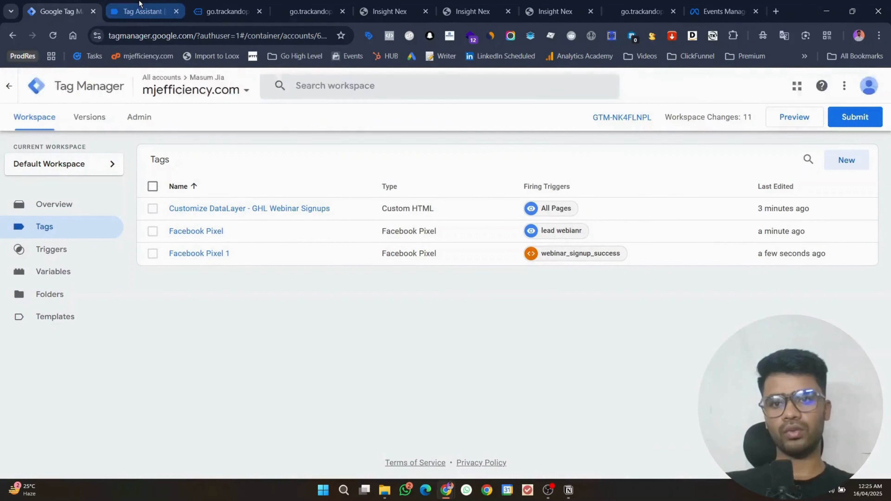
pyautogui.click(138, 4)
pyautogui.click(220, 11)
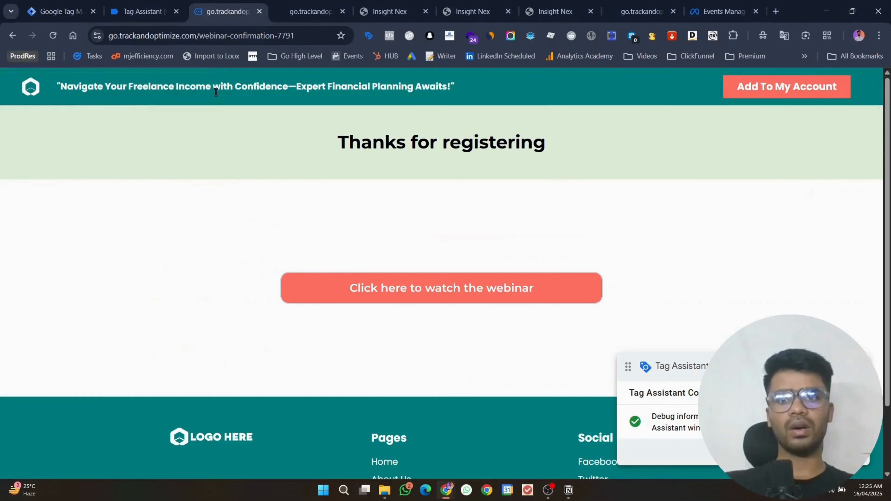
# Step: Start Tag Manager preview mode and bring the Events Manager tab forward
pyautogui.click(103, 5)
pyautogui.click(793, 120)
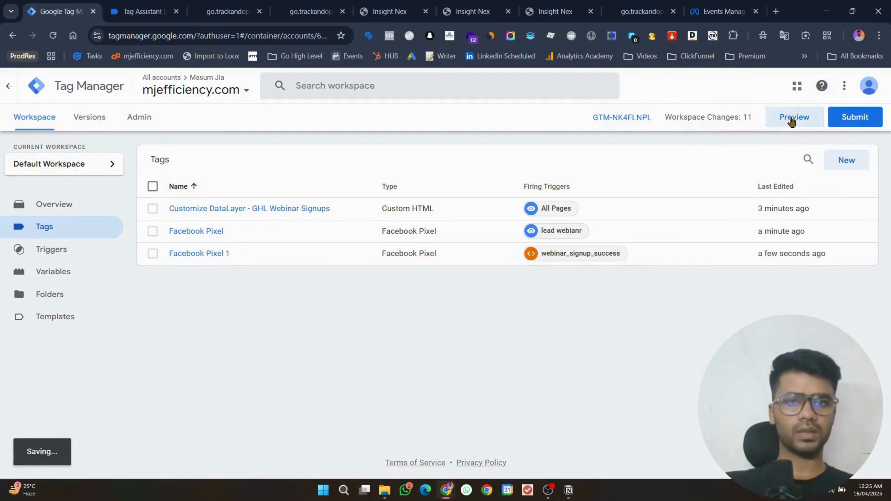
pyautogui.moveTo(705, 12); pyautogui.dragTo(218, 5)
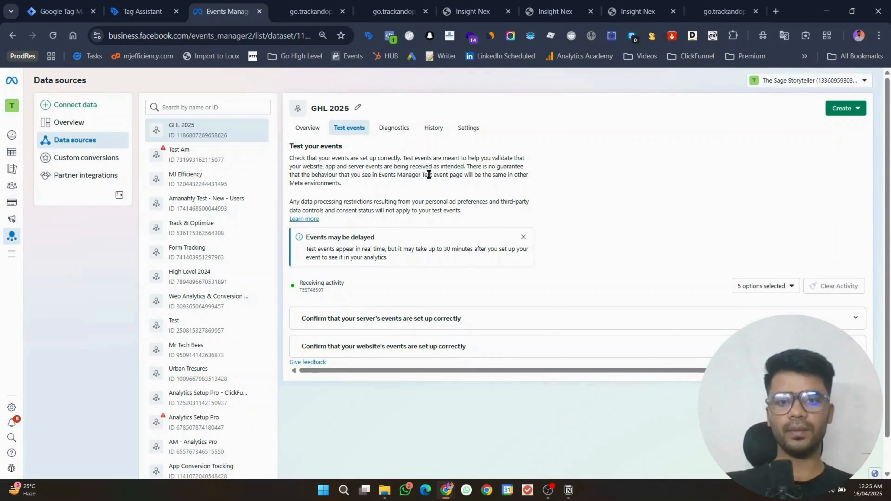
# Step: Dismiss the delayed-events and Connected notices, then close the popup form on the registration page
pyautogui.click(523, 237)
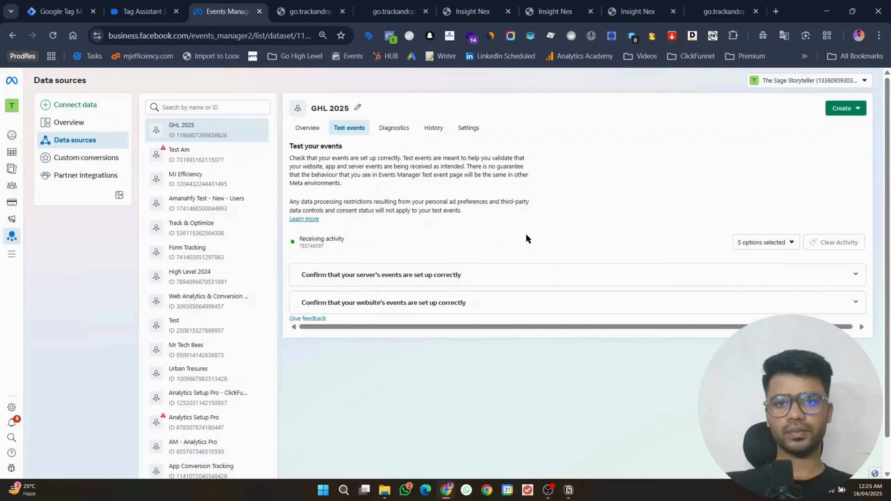
pyautogui.click(318, 5)
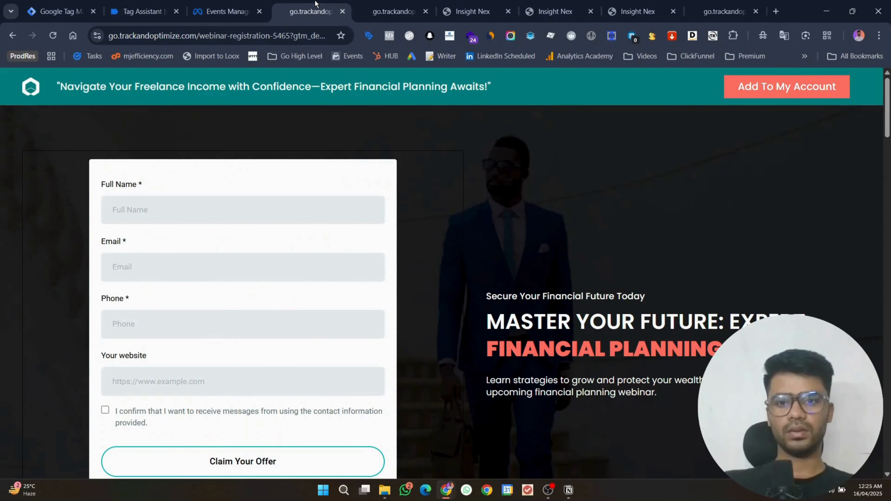
pyautogui.click(142, 11)
pyautogui.click(224, 11)
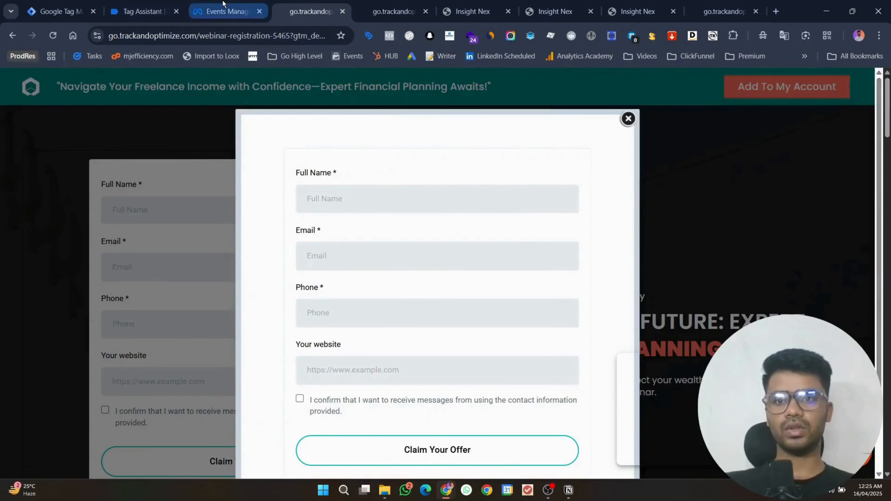
pyautogui.click(166, 4)
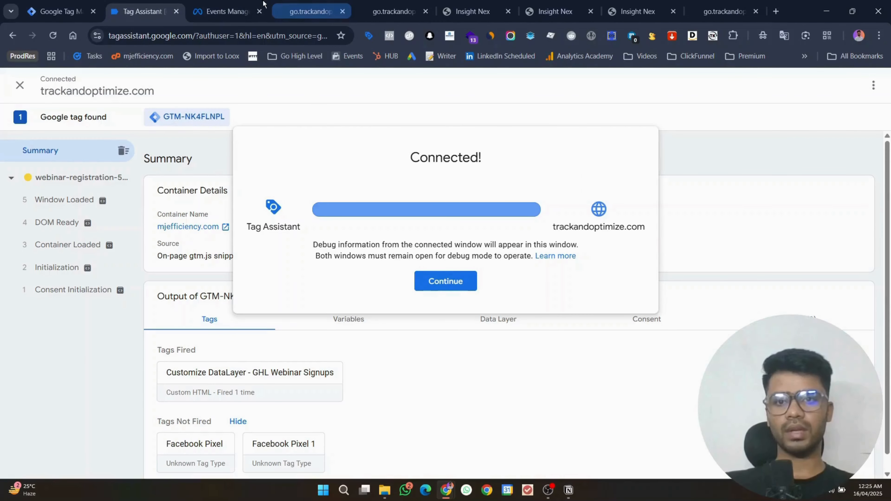
pyautogui.click(442, 280)
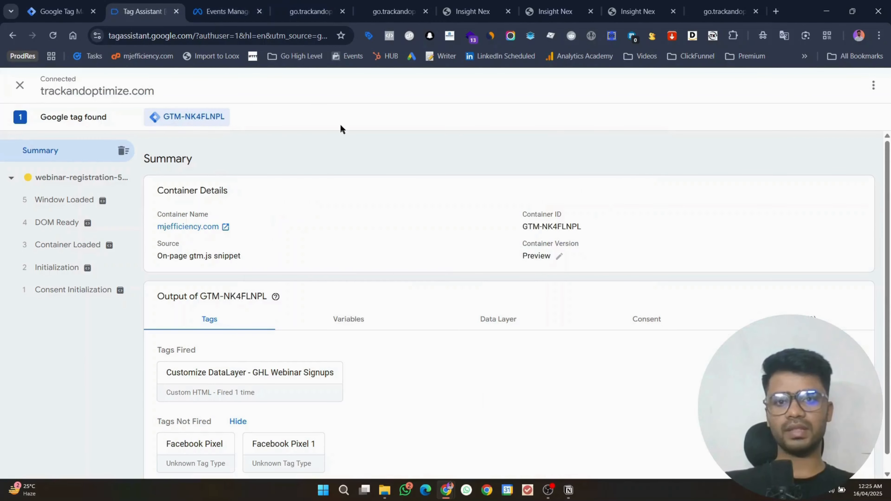
pyautogui.click(291, 5)
pyautogui.click(627, 121)
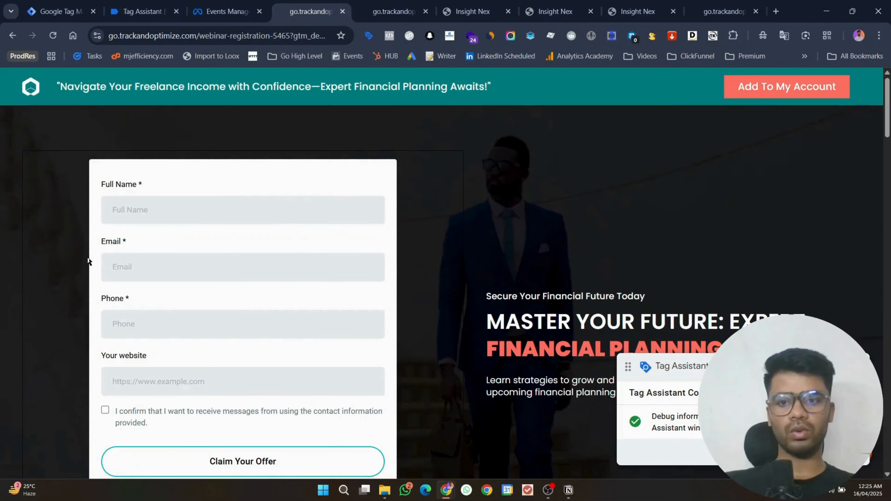
# Step: Autofill the registration form's name, email, phone and website from saved entries and submit it
pyautogui.click(195, 213)
pyautogui.click(199, 251)
pyautogui.scroll(-5, 180, 368)
pyautogui.click(168, 212)
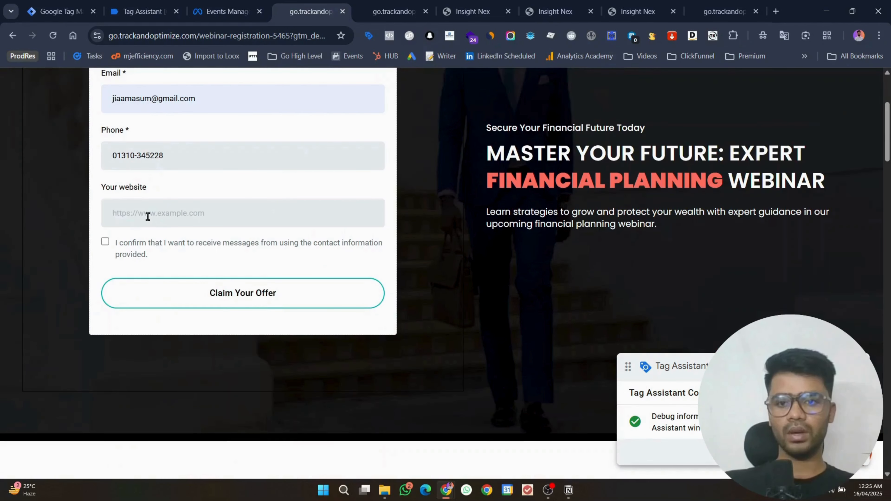
pyautogui.click(176, 243)
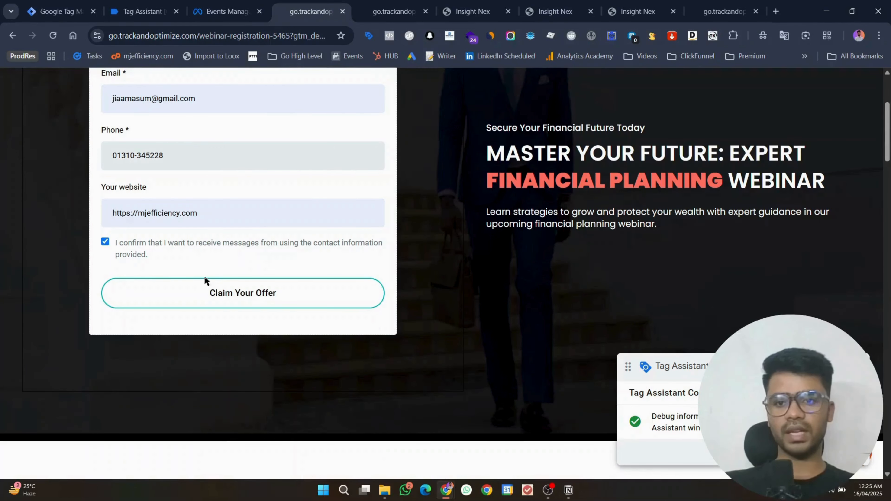
pyautogui.click(222, 294)
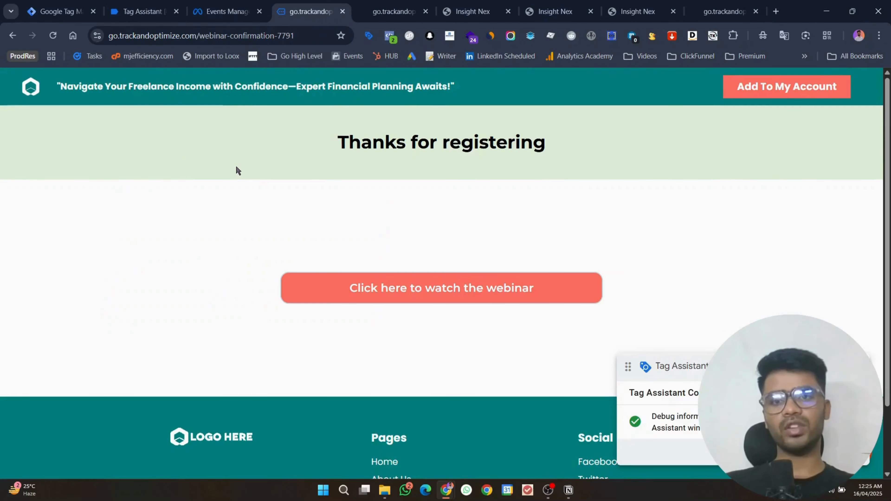
# Step: Check the received test events in Events Manager, including the Submit Application details
pyautogui.click(221, 11)
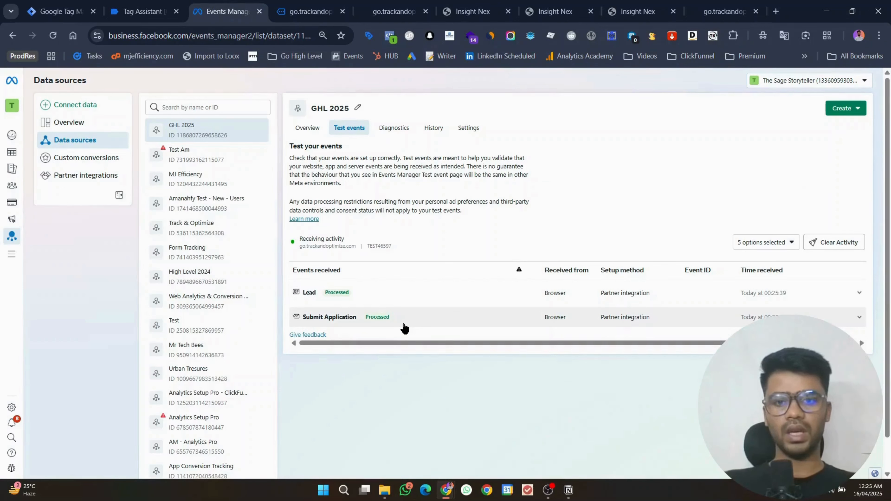
pyautogui.click(404, 326)
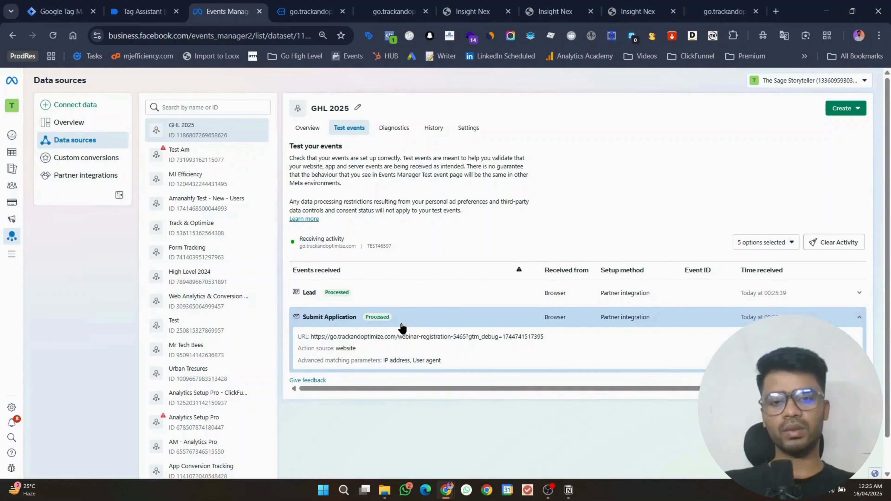
pyautogui.click(401, 327)
# Step: Reload the confirmation page twice to fire more Lead events, then recheck Events Manager
pyautogui.click(308, 11)
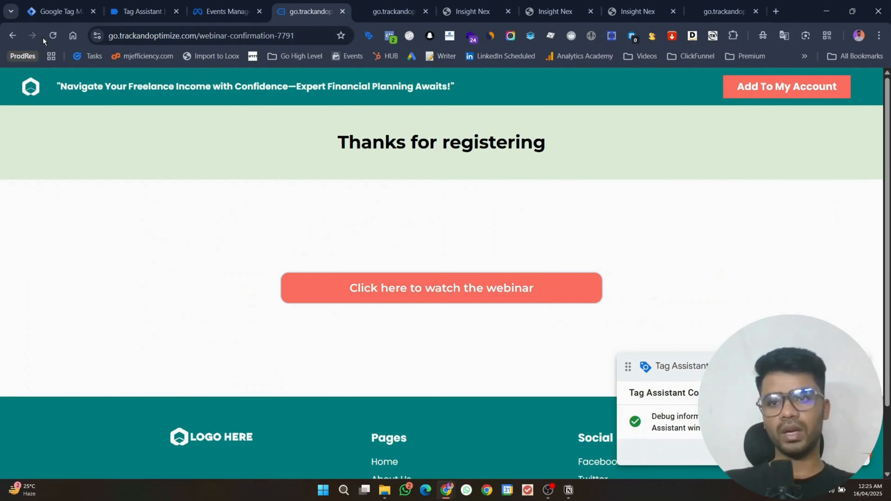
pyautogui.click(52, 35)
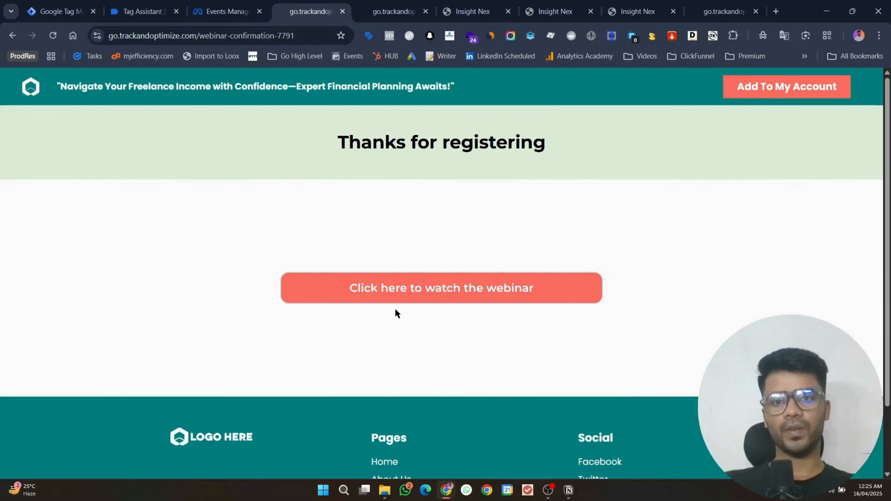
pyautogui.hotkey('ctrl', 'shift', 'Tab')
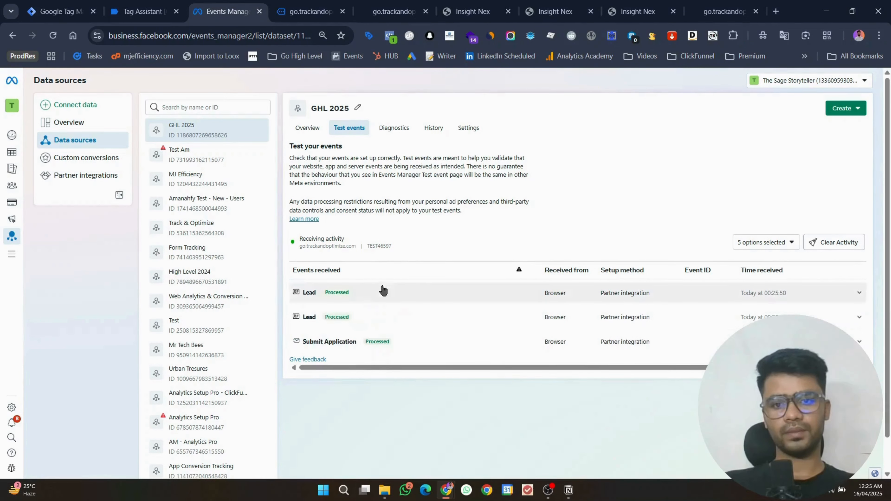
pyautogui.click(280, 9)
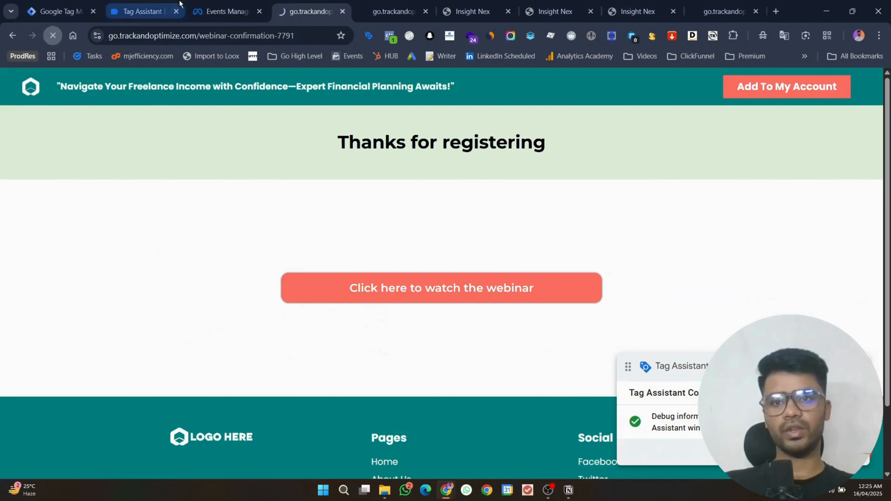
pyautogui.click(208, 4)
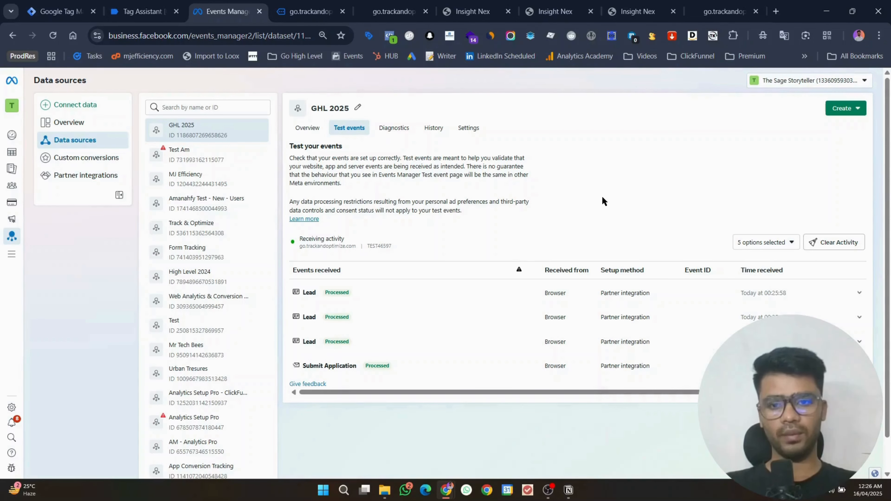
pyautogui.click(401, 362)
pyautogui.scroll(-1, 487, 259)
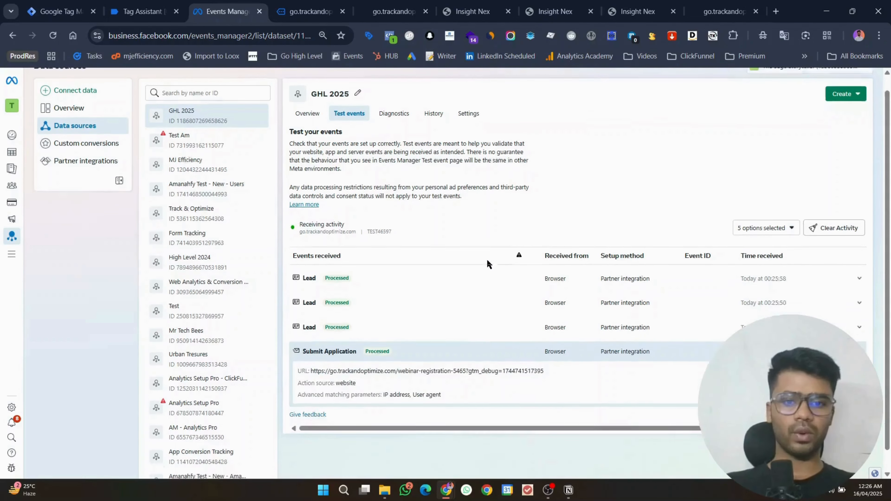
pyautogui.click(443, 339)
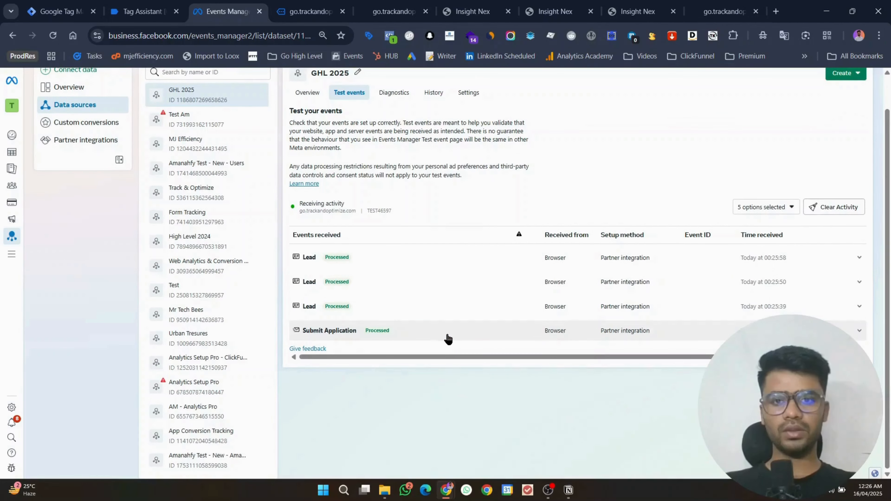
pyautogui.scroll(1, 447, 342)
# Step: Reload the webinar registration page to get an empty signup form
pyautogui.hotkey('ctrl', 'Tab')
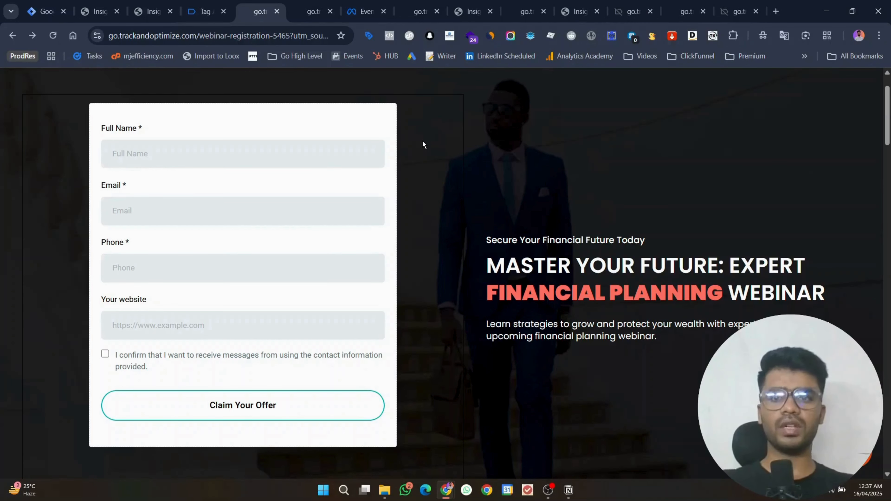
pyautogui.scroll(2, 486, 161)
pyautogui.press('F5')
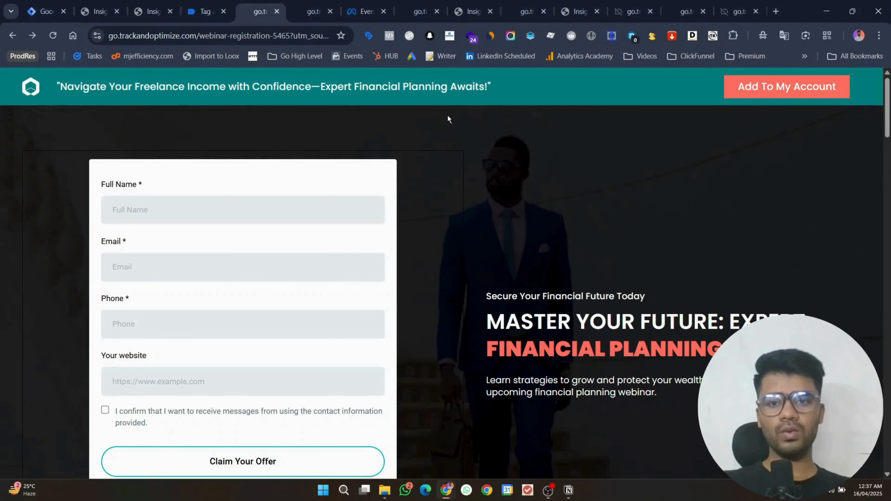
# Step: Enter the test contact's full name in the Full Name field
pyautogui.click(306, 207)
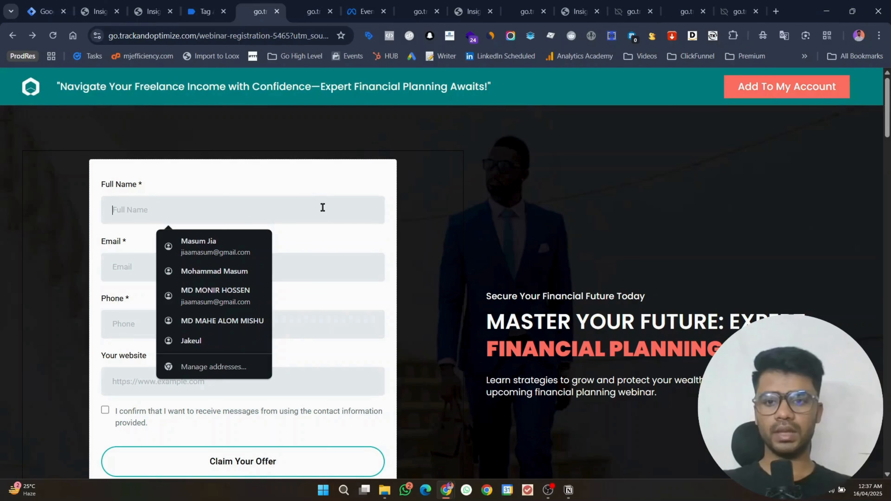
pyautogui.write('hellothis')
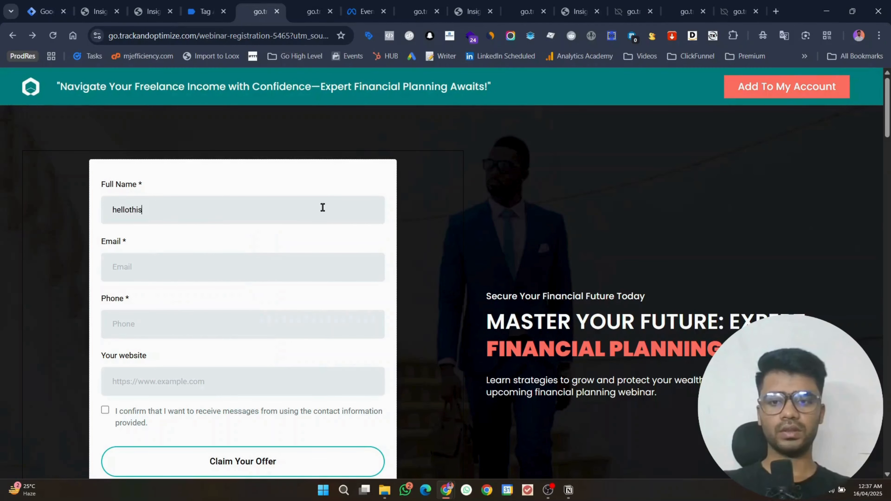
pyautogui.press('BackSpace')
pyautogui.press('BackSpace')
pyautogui.press('BackSpace')
pyautogui.press('BackSpace')
pyautogui.press('BackSpace')
pyautogui.press('BackSpace')
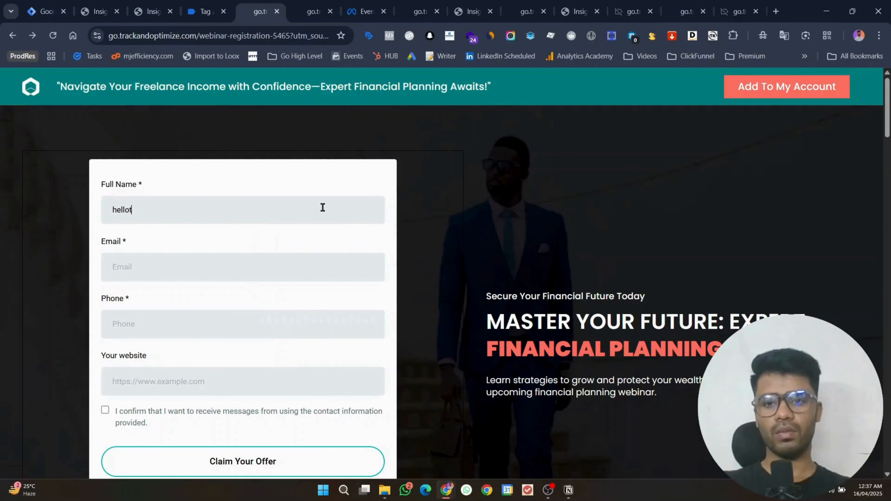
pyautogui.press('BackSpace')
pyautogui.press('BackSpace')
pyautogui.press('BackSpace')
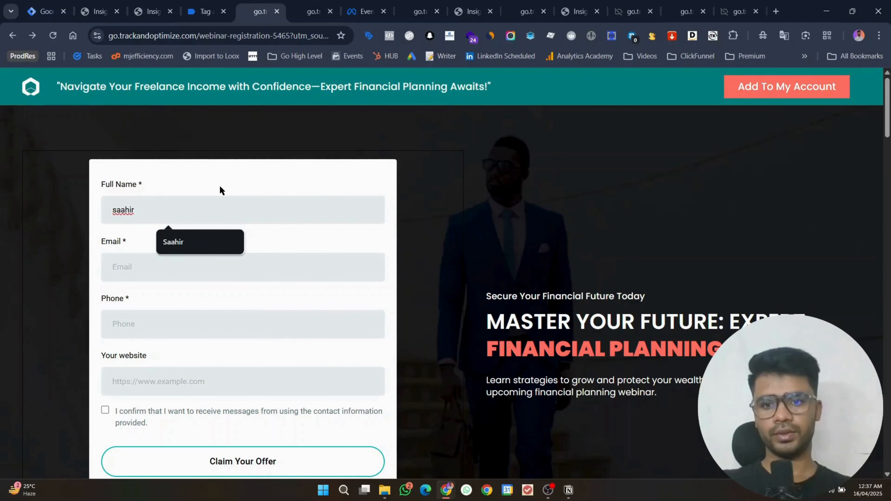
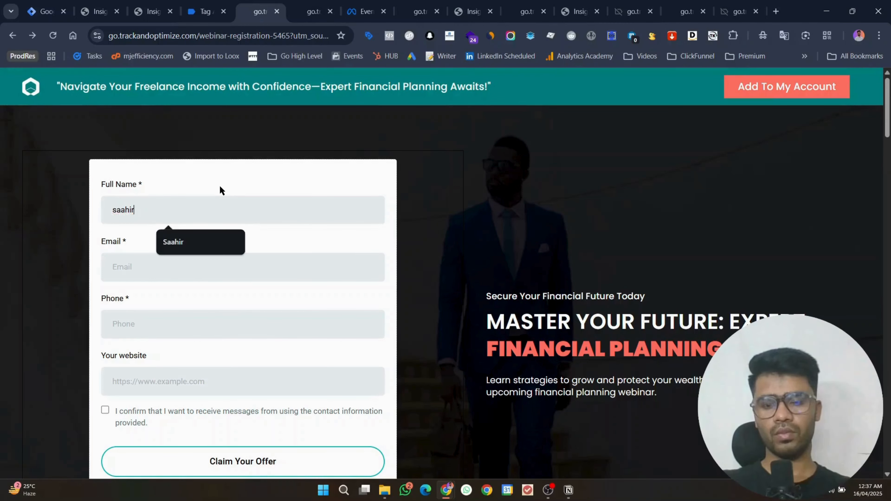
pyautogui.write('alex')
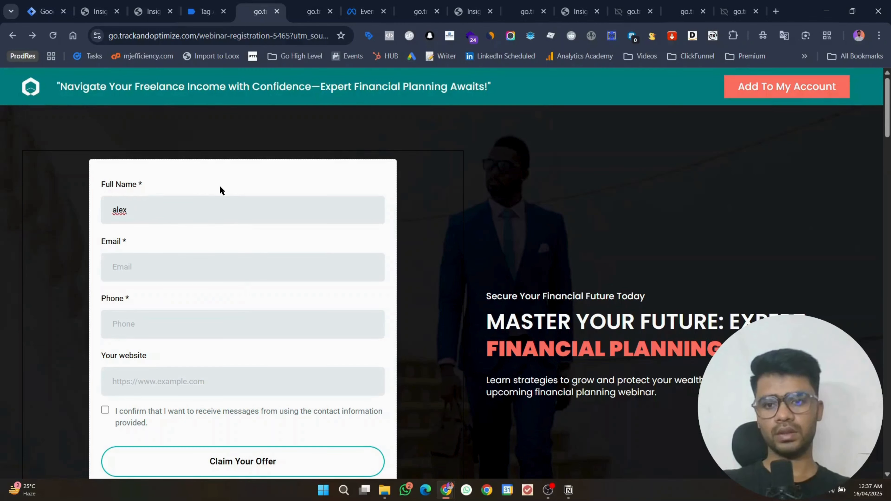
pyautogui.write('ho')
# Step: Fill in the contact's e-mail address, phone number and website
pyautogui.click(201, 262)
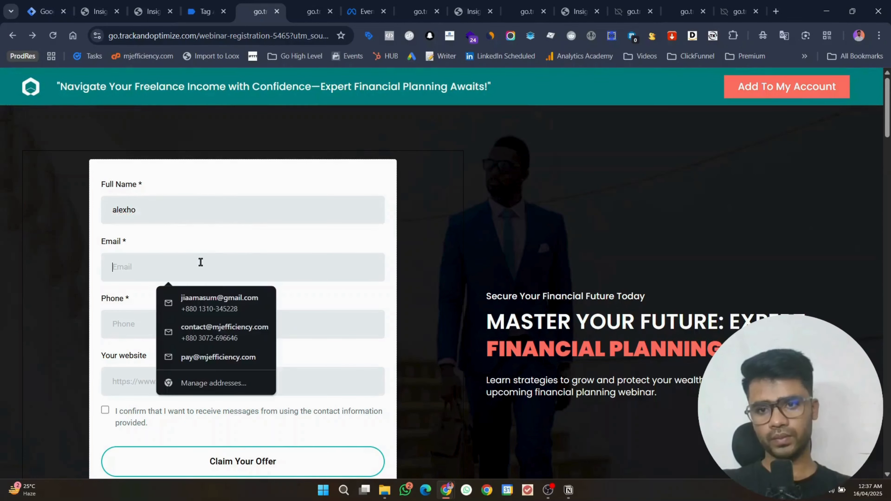
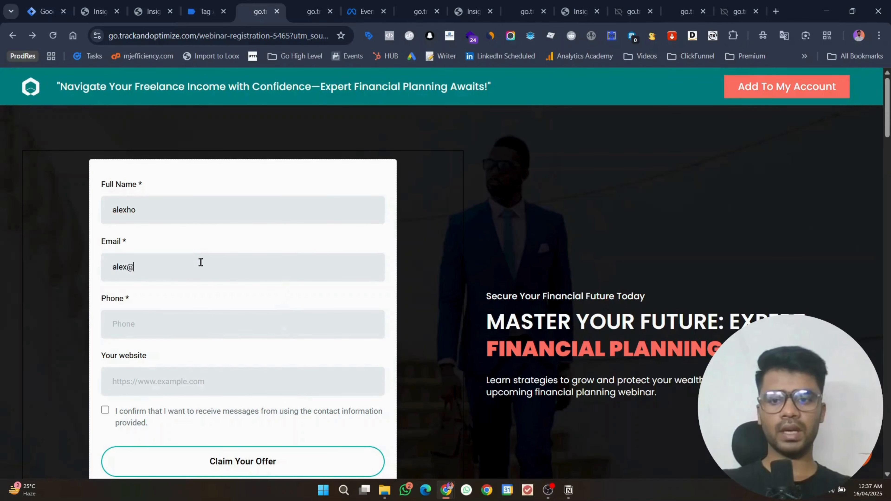
pyautogui.scroll(-1, 199, 260)
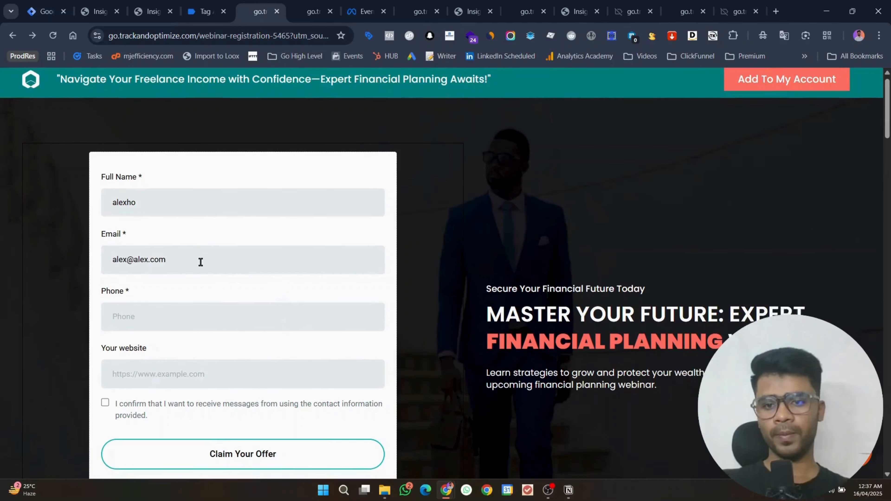
pyautogui.click(197, 300)
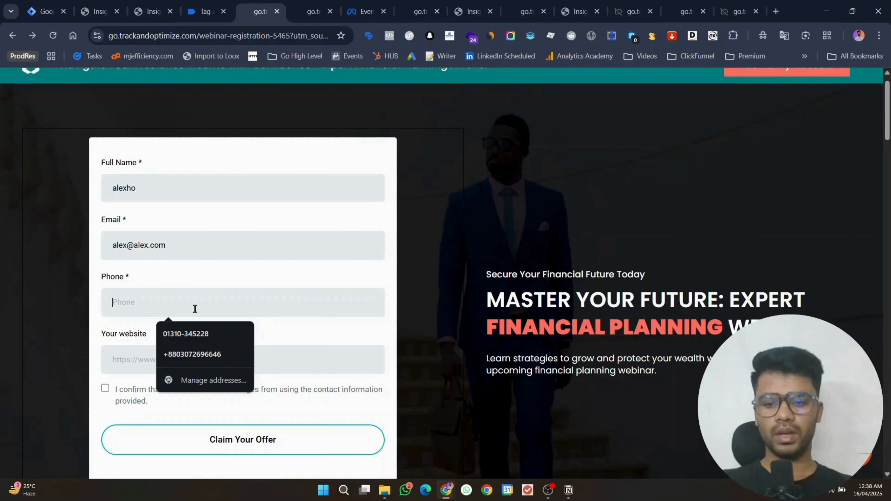
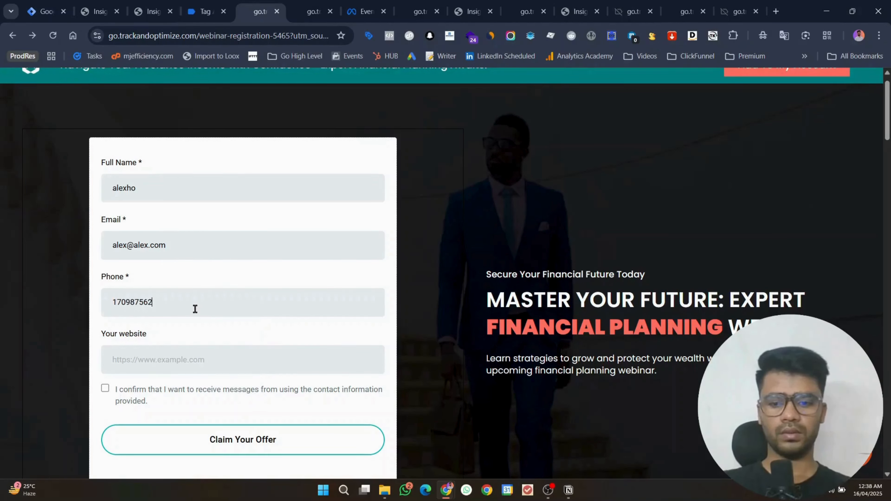
pyautogui.click(194, 361)
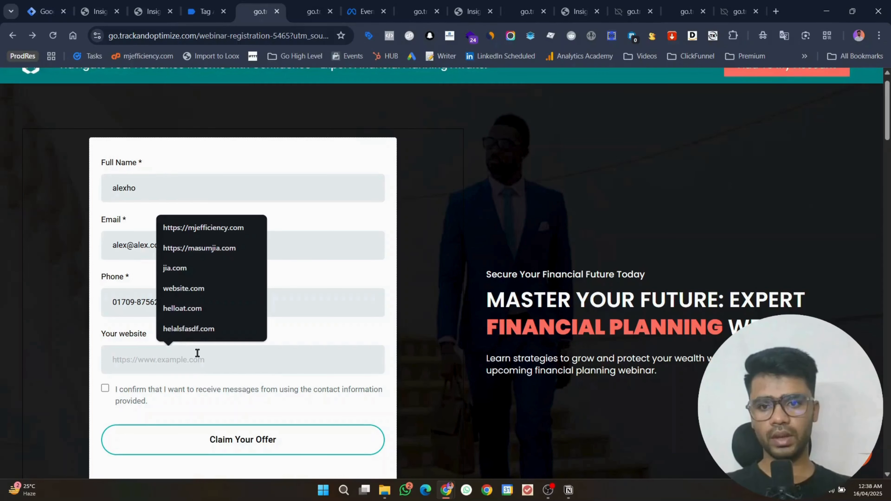
pyautogui.write('ale')
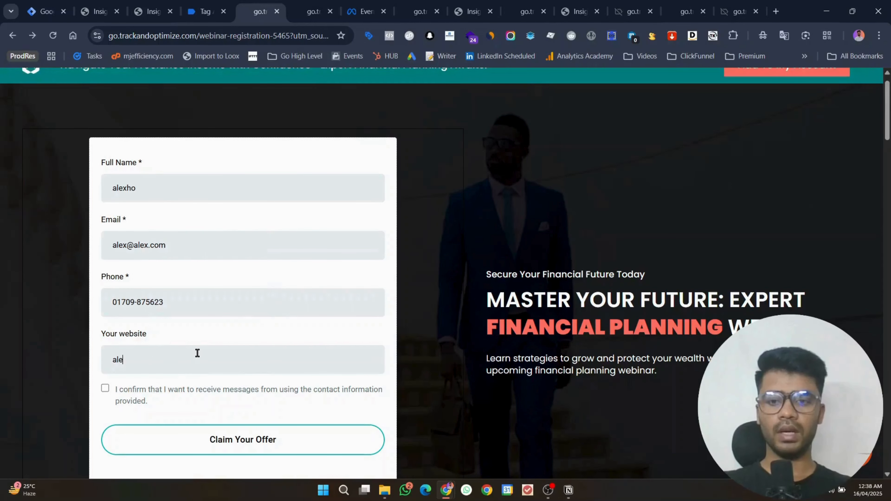
pyautogui.write('xwe')
pyautogui.press('BackSpace')
pyautogui.write('web')
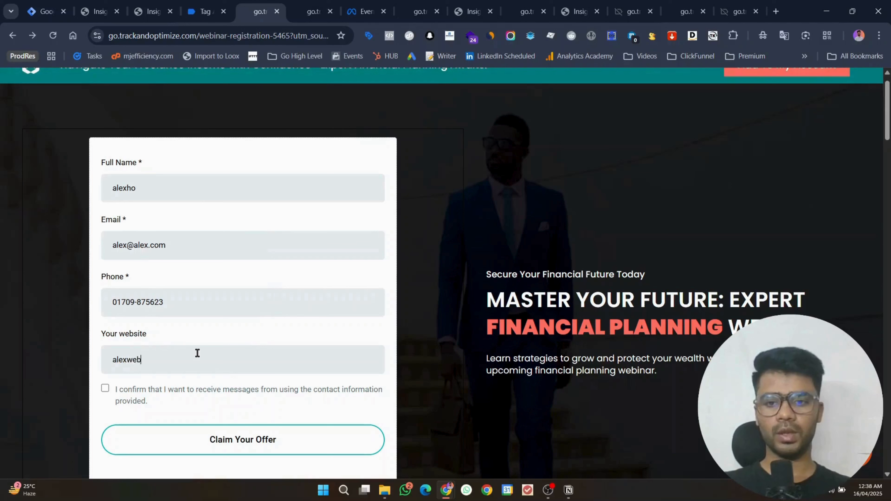
pyautogui.write('.com')
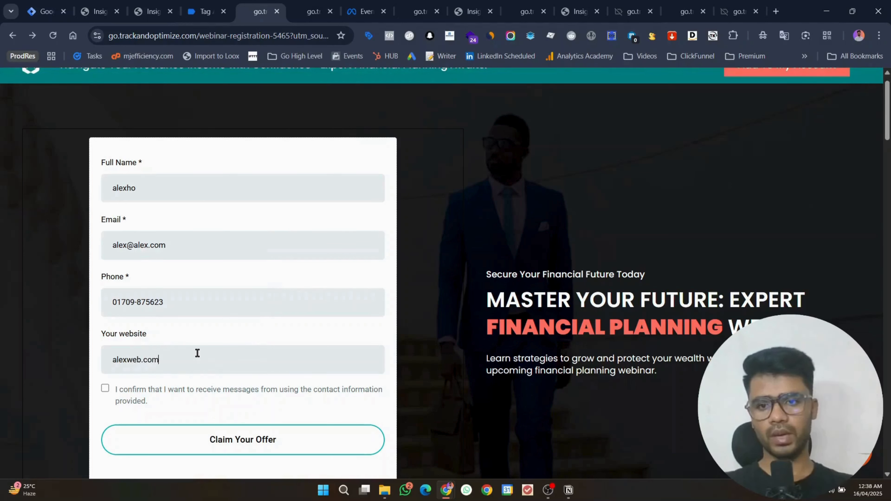
# Step: Tick the consent box, submit with Claim Your Offer, and pass the bus reCAPTCHA
pyautogui.click(106, 388)
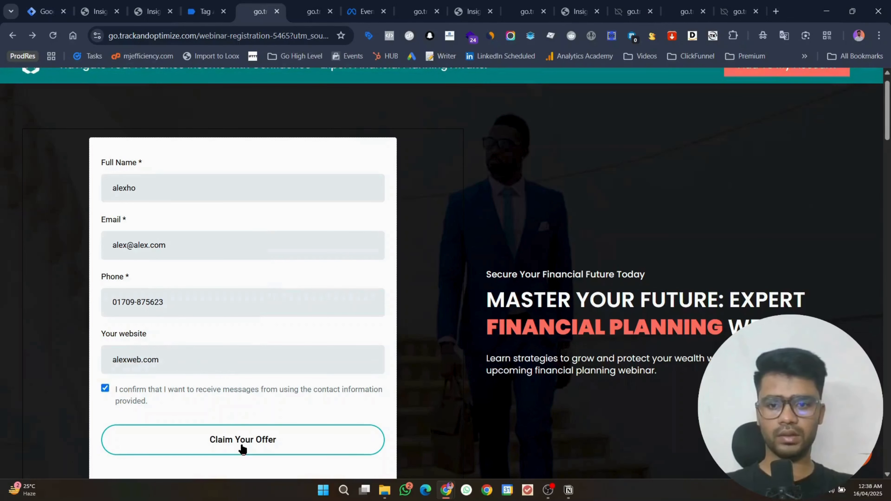
pyautogui.click(243, 447)
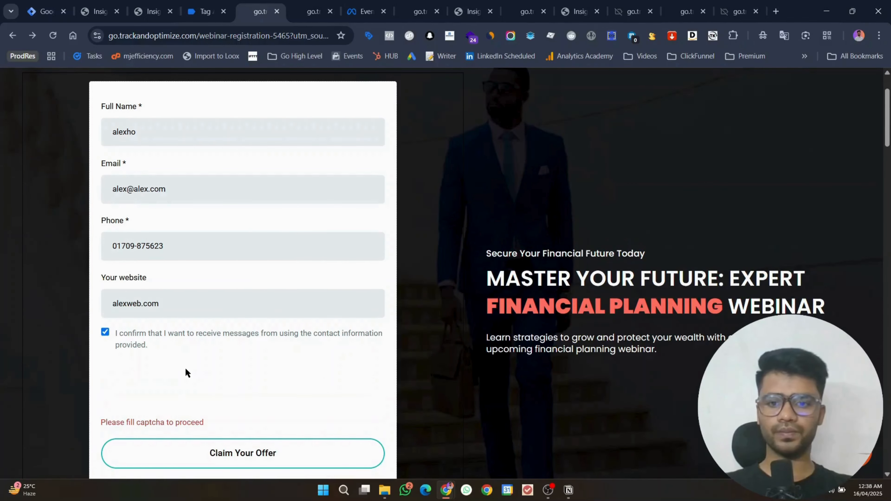
pyautogui.click(132, 387)
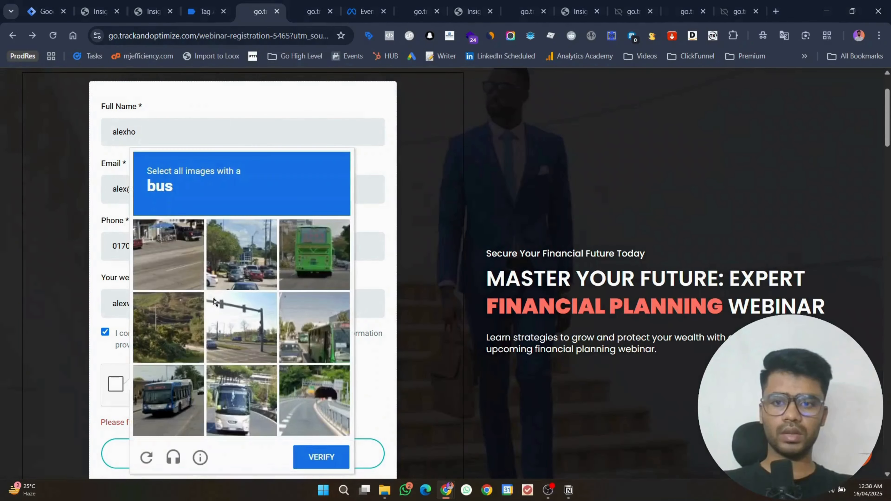
pyautogui.click(170, 390)
pyautogui.click(228, 406)
pyautogui.click(328, 282)
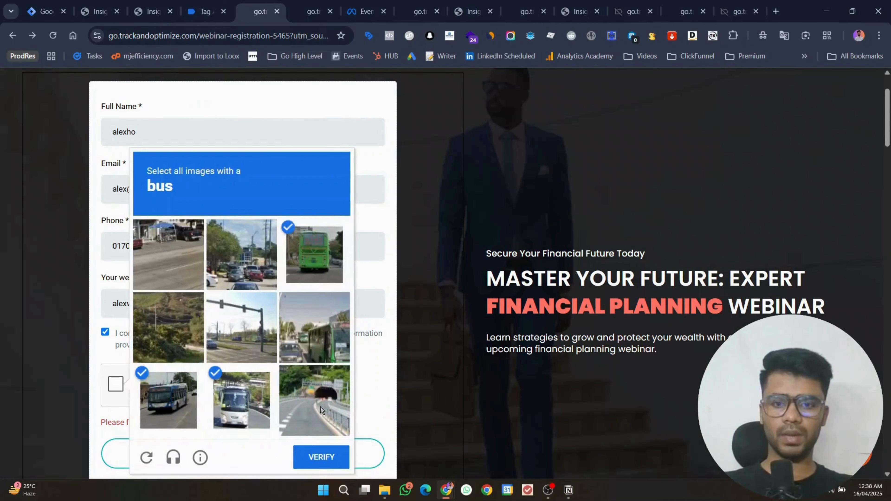
pyautogui.click(325, 352)
pyautogui.click(326, 457)
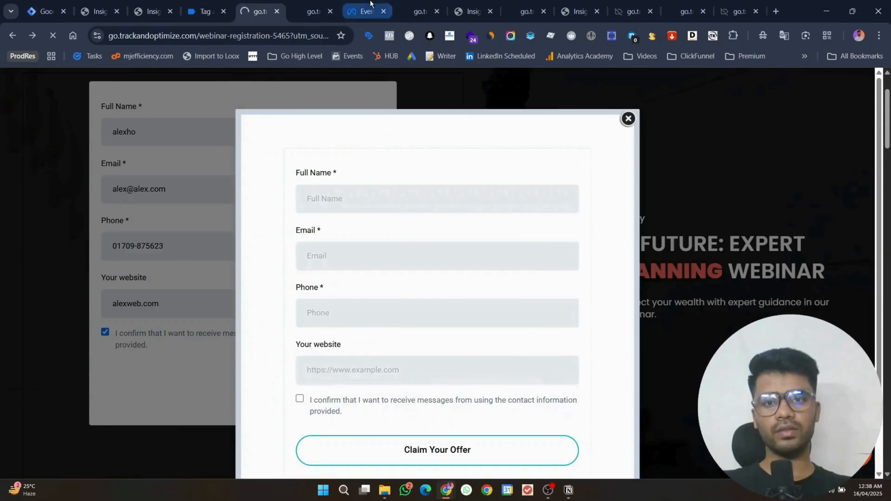
# Step: Clear the earlier test activity in Events Manager and confirm the clearing
pyautogui.click(365, 11)
pyautogui.click(819, 242)
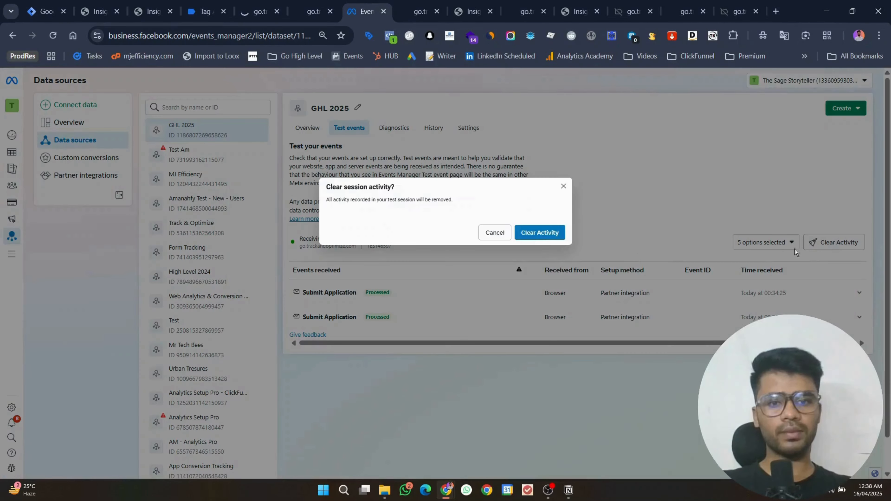
pyautogui.click(539, 235)
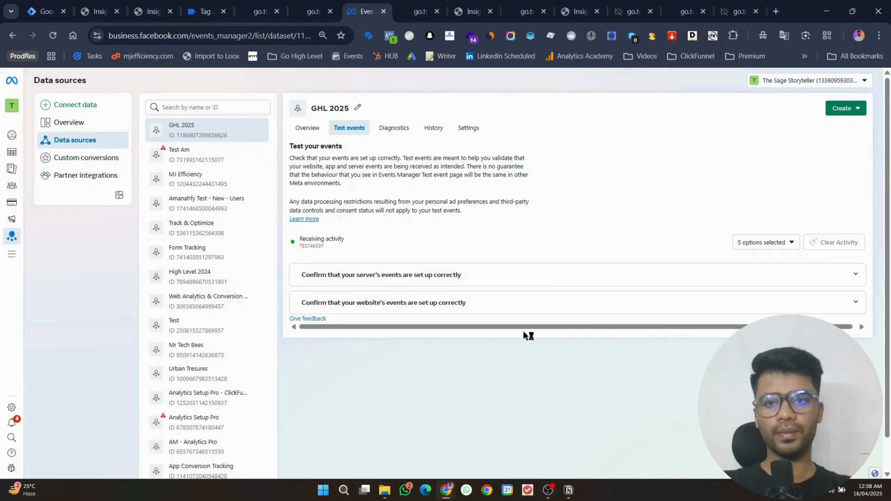
pyautogui.click(283, 5)
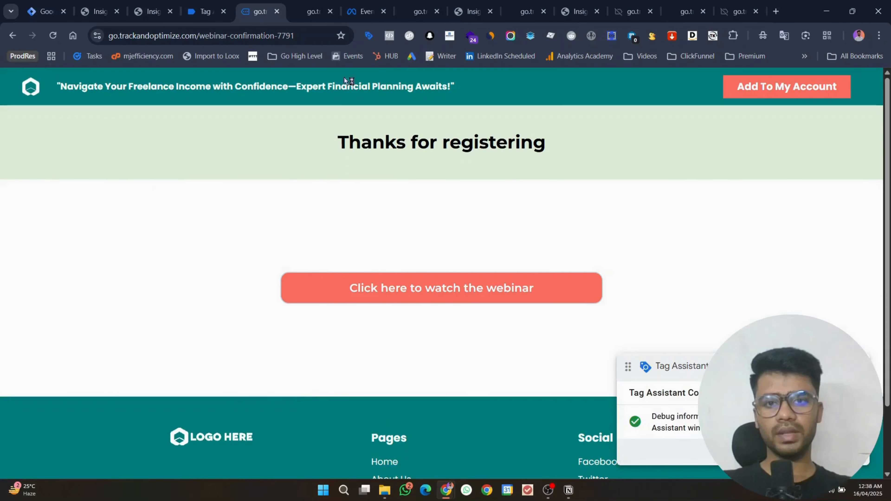
pyautogui.click(365, 11)
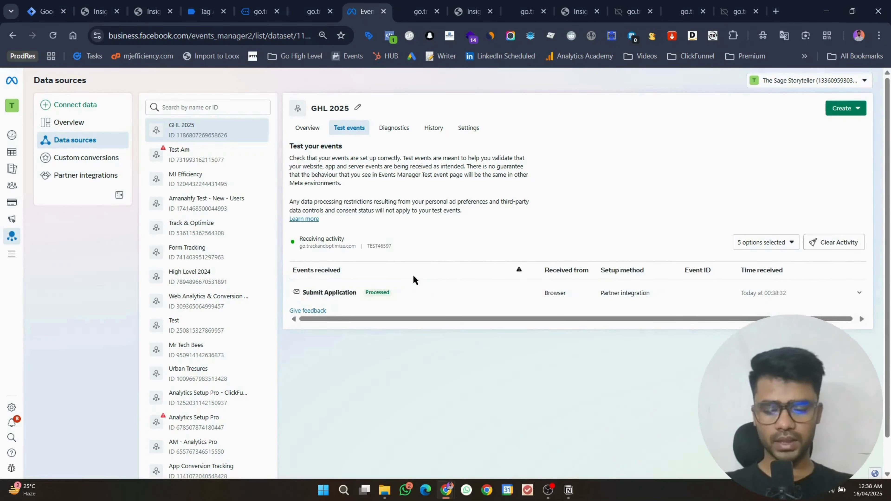
# Step: Inspect the newly arrived Submit Application event's details from webinar-confirmation-7791
pyautogui.click(417, 286)
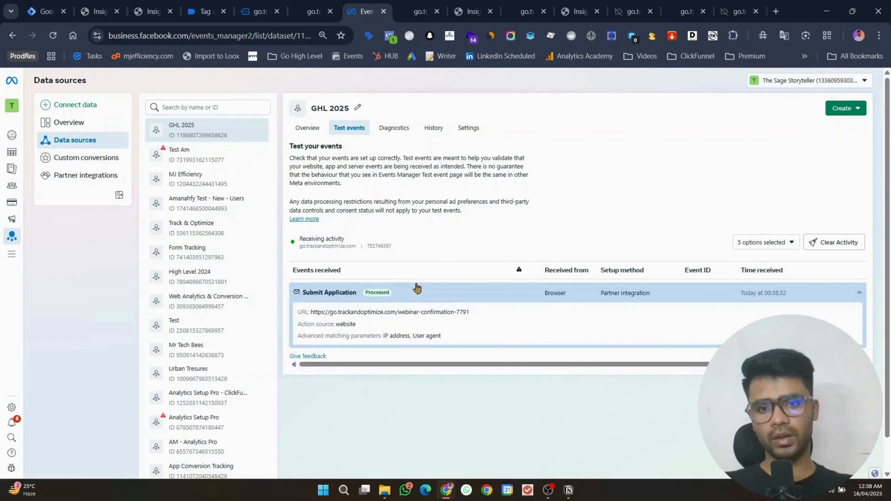
pyautogui.click(44, 11)
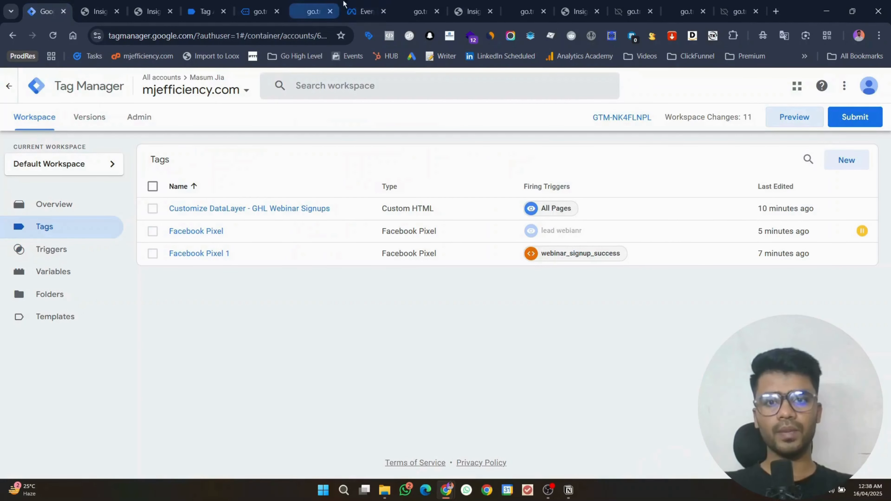
pyautogui.click(352, 5)
pyautogui.click(390, 296)
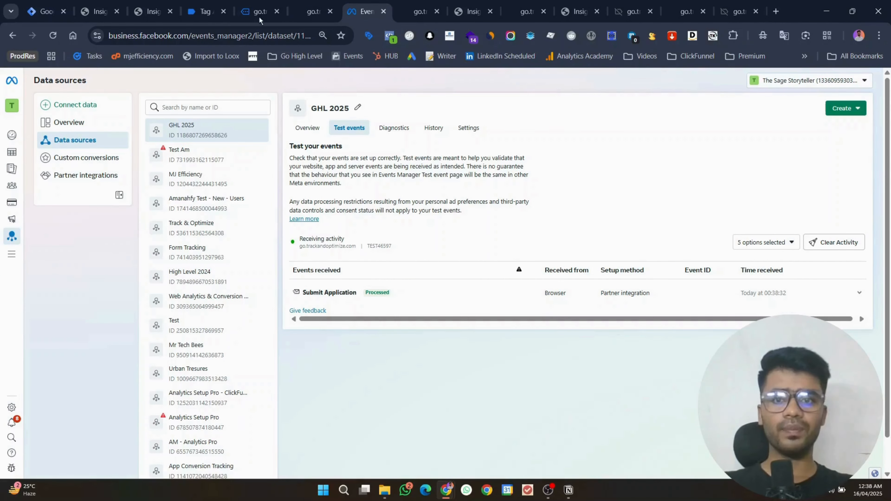
pyautogui.click(155, 9)
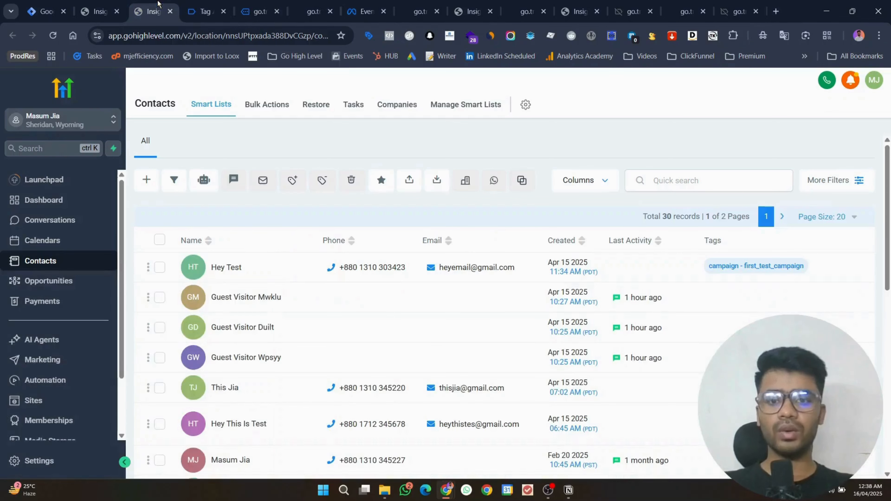
# Step: Reload Contacts to show the new registrant and view its campaign, ad set and ad tags
pyautogui.click(53, 36)
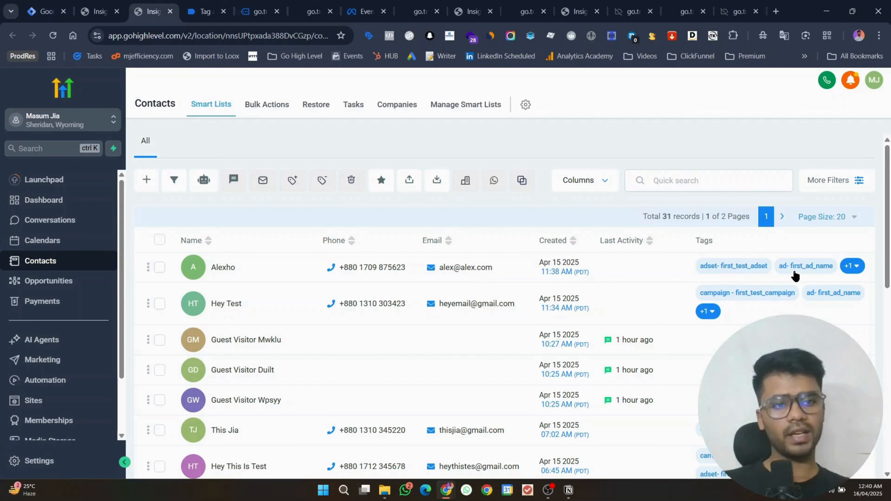
pyautogui.click(853, 265)
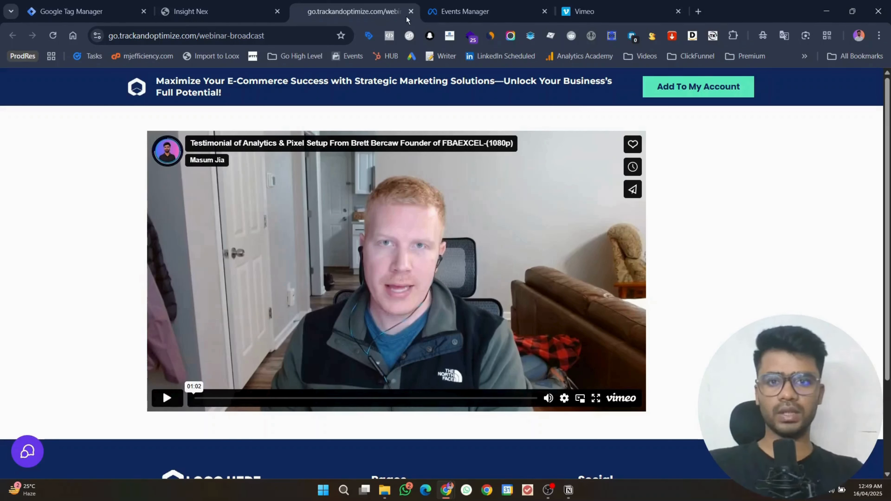
# Step: Start preview mode and connect Tag Assistant to the copied webinar-broadcast page URL
pyautogui.moveTo(364, 4); pyautogui.dragTo(155, 4)
pyautogui.click(153, 4)
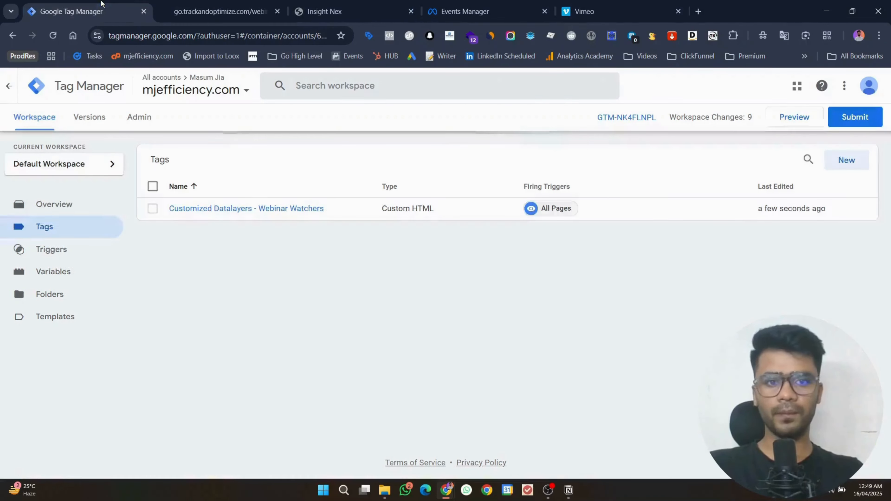
pyautogui.click(789, 114)
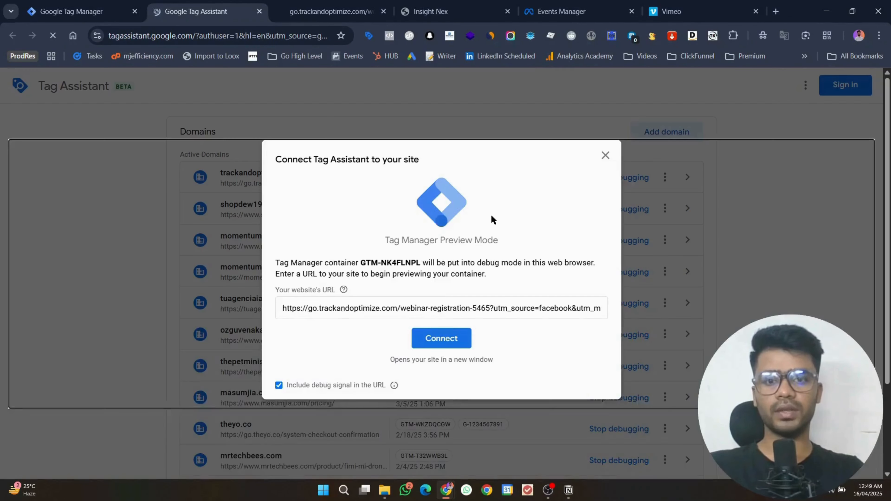
pyautogui.click(326, 12)
pyautogui.click(265, 36)
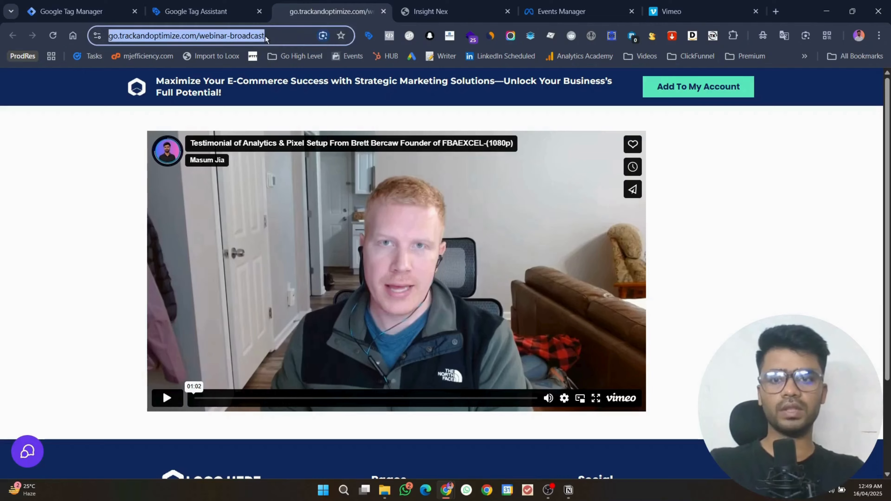
pyautogui.hotkey('ctrl', 'c')
pyautogui.click(195, 11)
pyautogui.tripleClick(351, 303)
pyautogui.hotkey('ctrl', 'v')
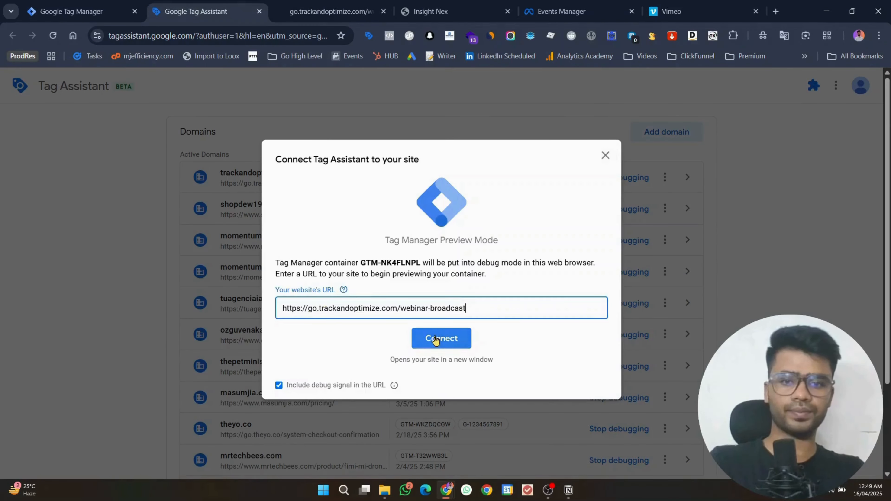
pyautogui.click(435, 339)
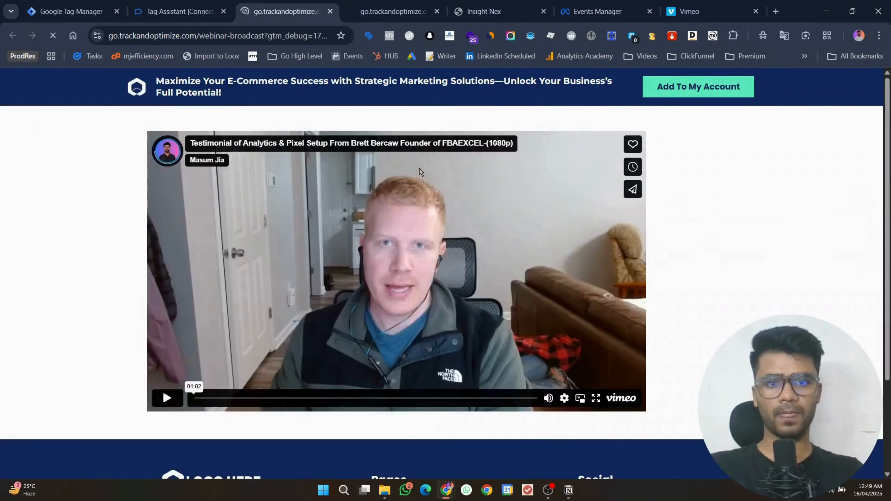
pyautogui.click(171, 4)
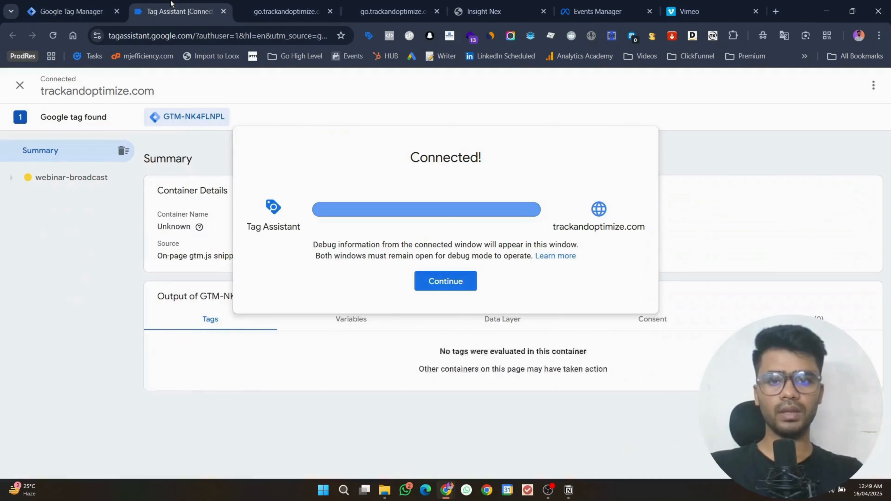
# Step: Start the webinar's Vimeo video playing with its sound muted
pyautogui.click(443, 281)
pyautogui.click(287, 11)
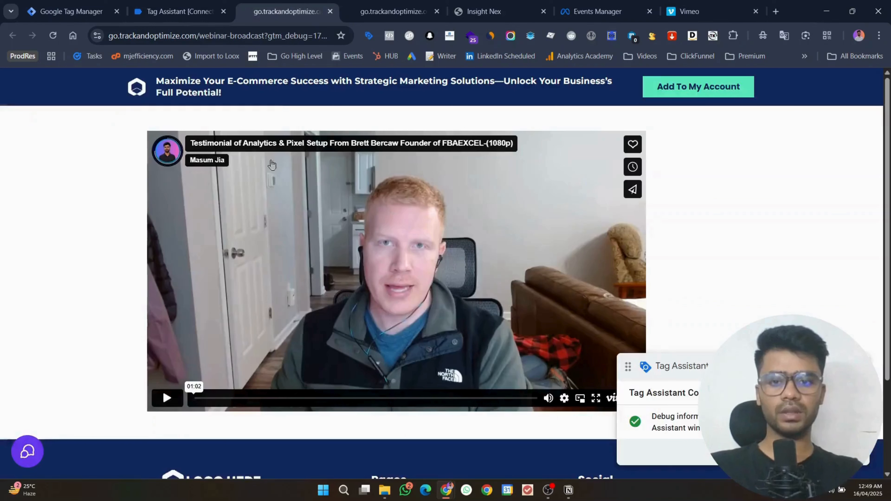
pyautogui.click(167, 396)
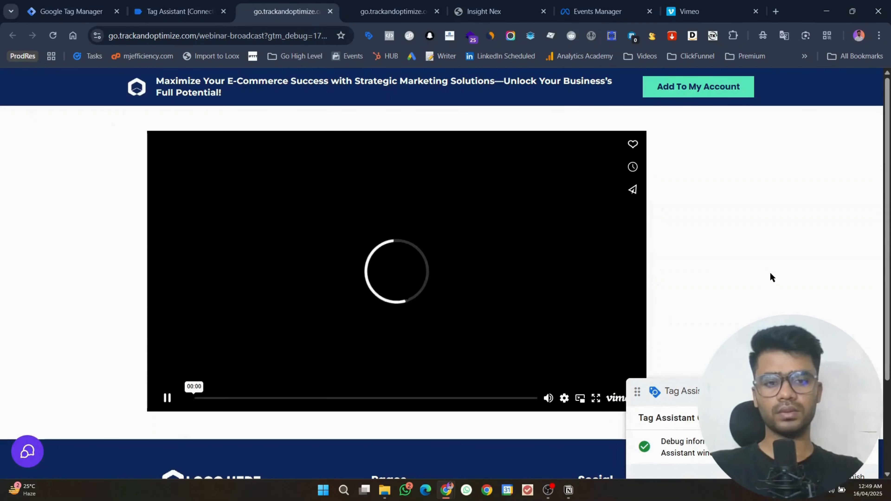
pyautogui.click(548, 398)
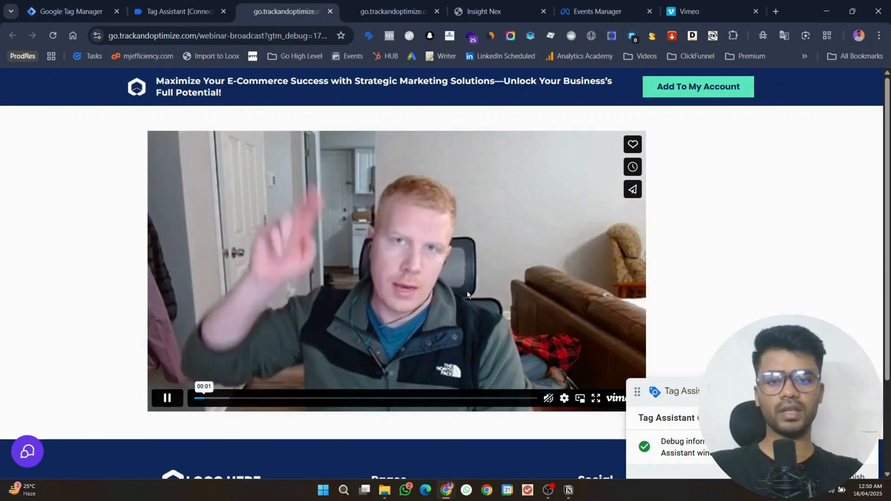
# Step: Inspect the dataLayer pushes of vimeoTrack events 6 and 7 (Pause) in Tag Assistant
pyautogui.click(215, 4)
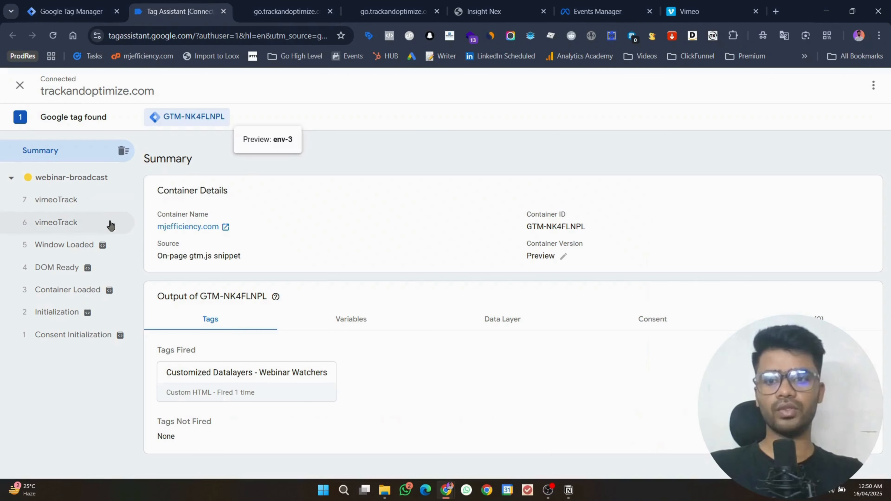
pyautogui.click(110, 226)
pyautogui.click(869, 218)
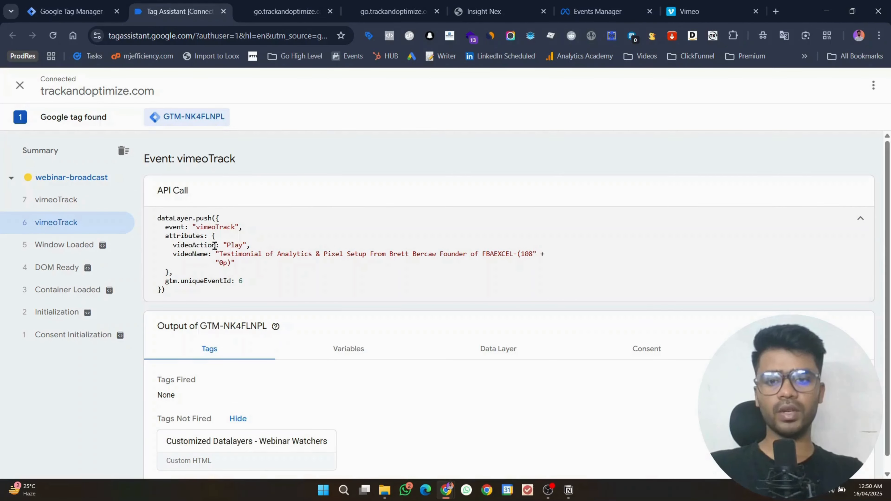
pyautogui.moveTo(169, 245); pyautogui.dragTo(243, 262)
pyautogui.click(242, 263)
pyautogui.click(99, 202)
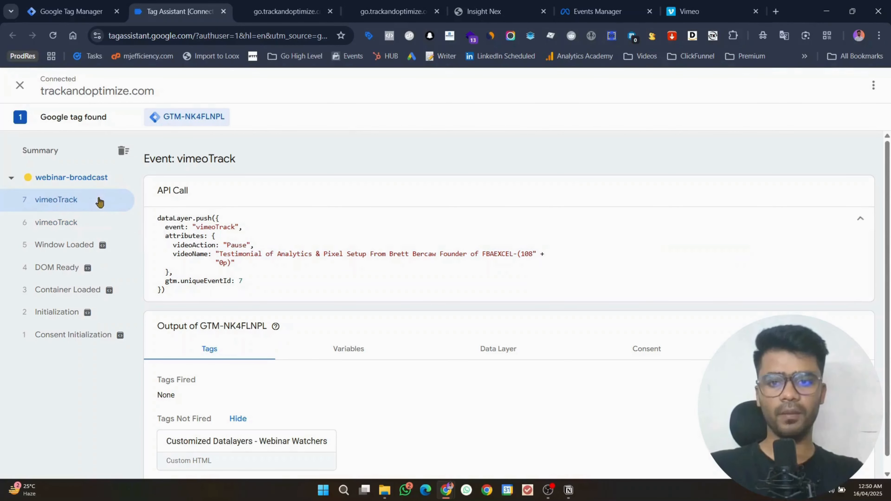
pyautogui.moveTo(177, 247)
pyautogui.mouseDown()
pyautogui.moveTo(215, 246)
pyautogui.moveTo(238, 261)
pyautogui.moveTo(178, 240)
pyautogui.mouseUp()
pyautogui.click(241, 262)
# Step: Set the webinar video's playback speed to 2x
pyautogui.click(287, 11)
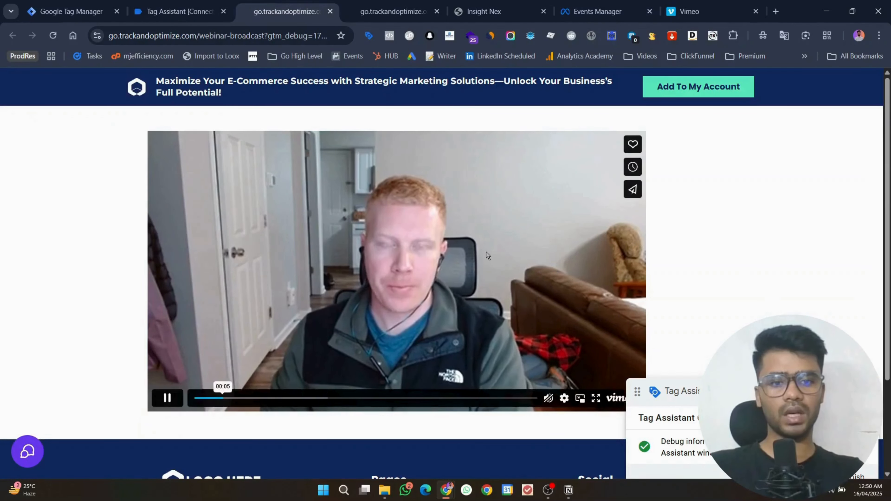
pyautogui.moveTo(684, 393); pyautogui.dragTo(726, 245)
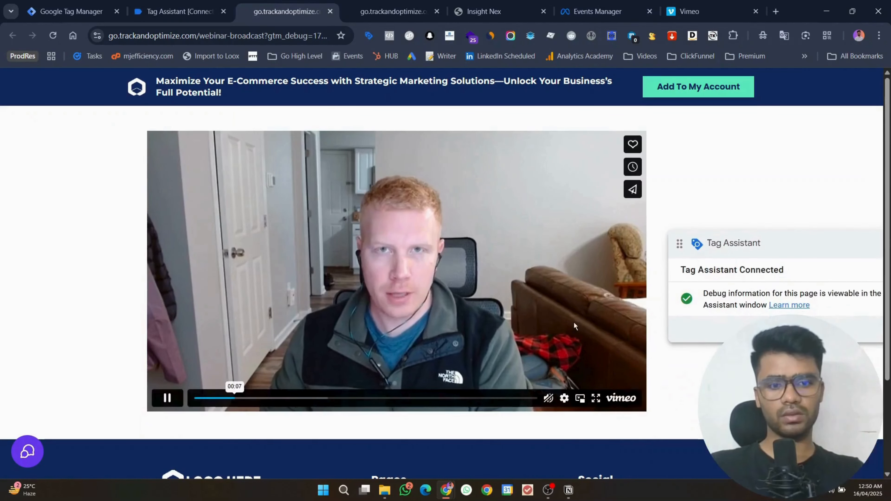
pyautogui.click(564, 399)
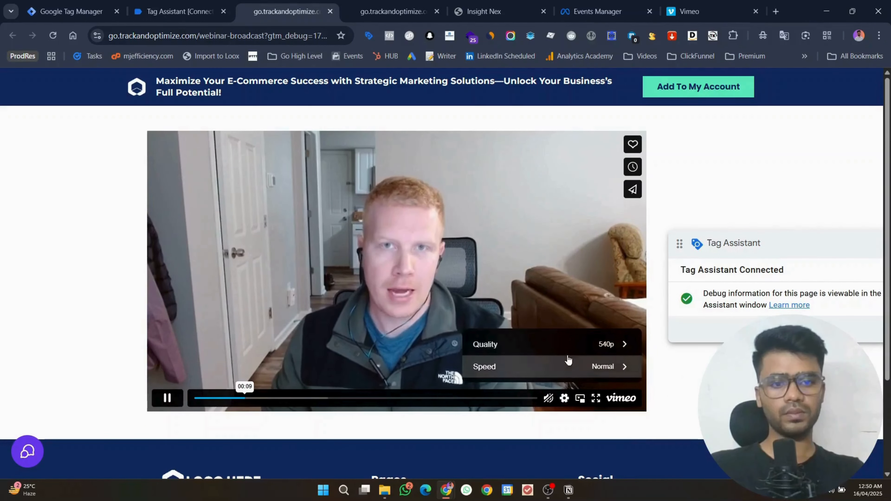
pyautogui.click(570, 367)
pyautogui.click(563, 366)
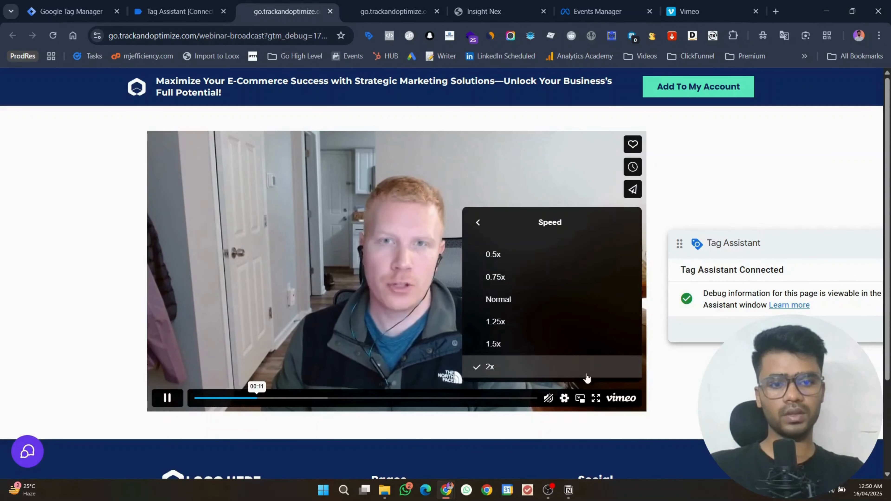
pyautogui.click(564, 399)
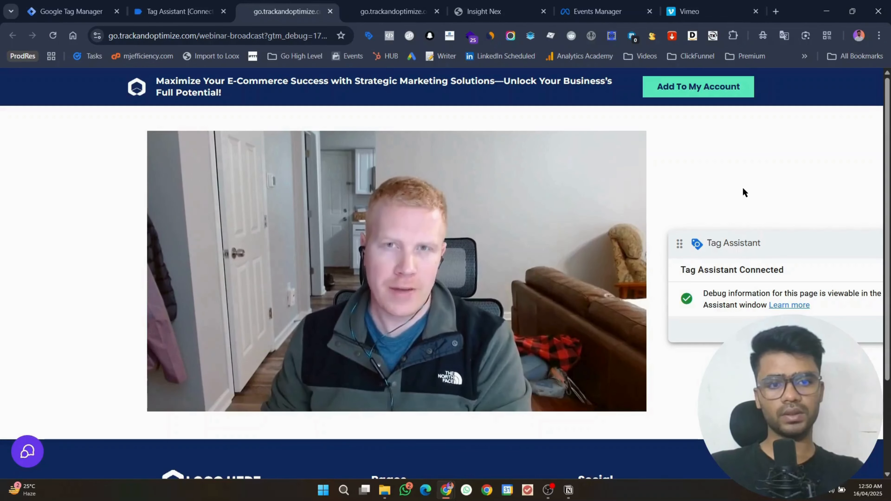
# Step: Review vimeoTrack events 8–11: Play, 10%, 25% and Pause
pyautogui.click(179, 11)
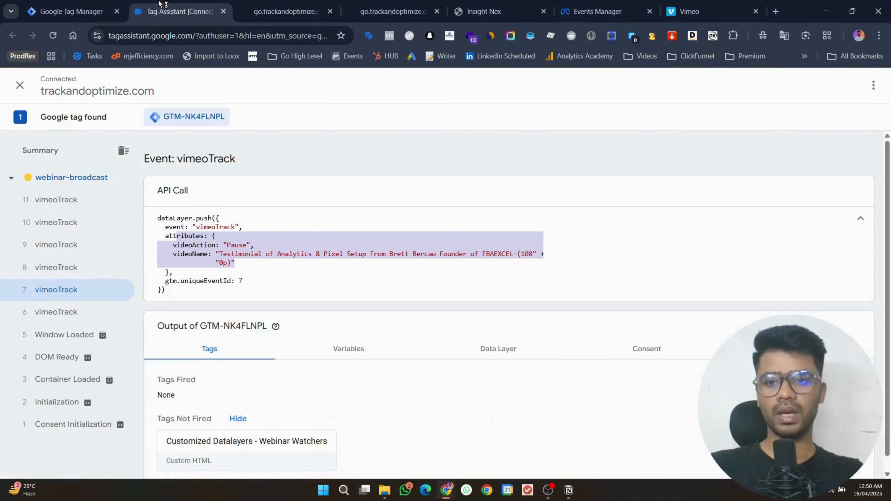
pyautogui.click(82, 274)
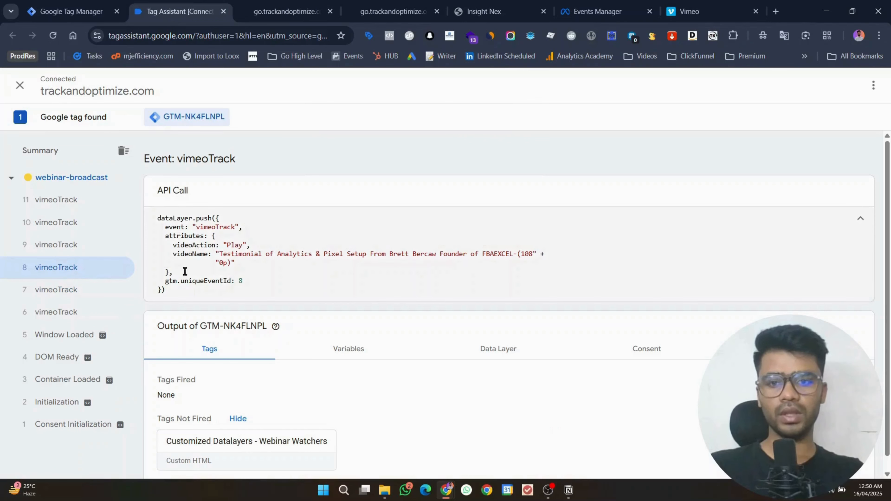
pyautogui.click(98, 251)
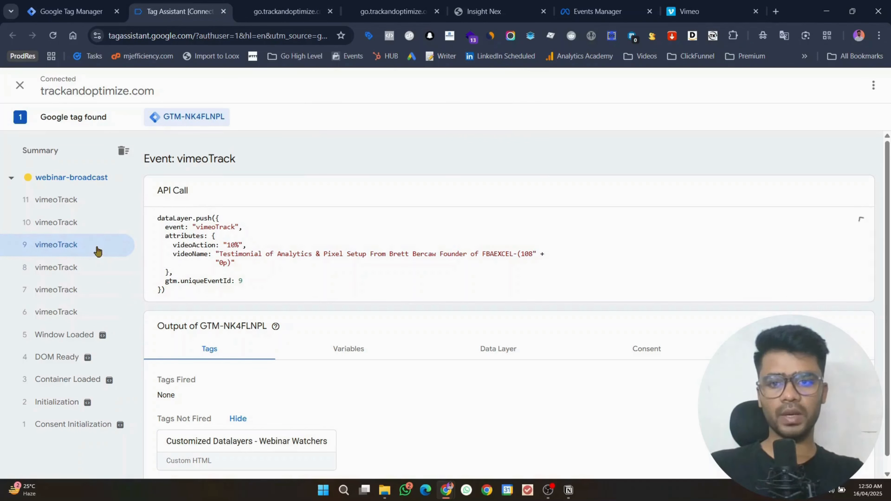
pyautogui.click(94, 230)
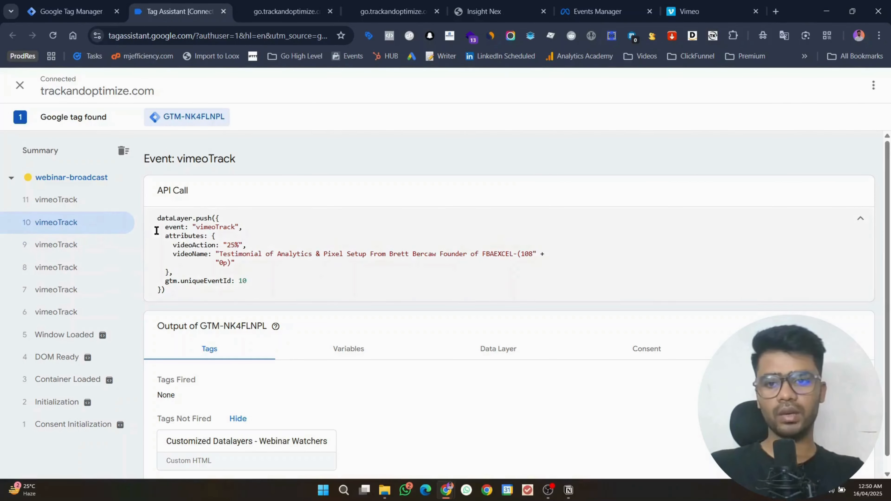
pyautogui.click(81, 208)
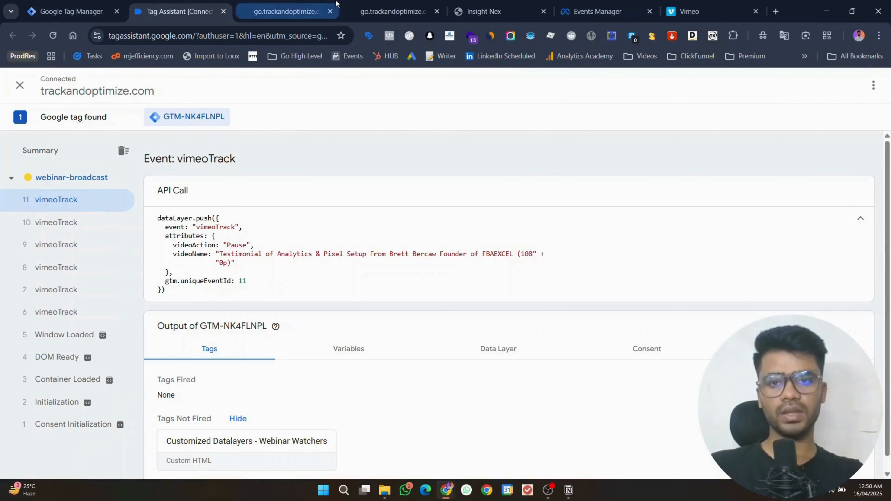
# Step: Review vimeoTrack events 12–14 and confirm event 13 carries videoAction 50%
pyautogui.click(286, 11)
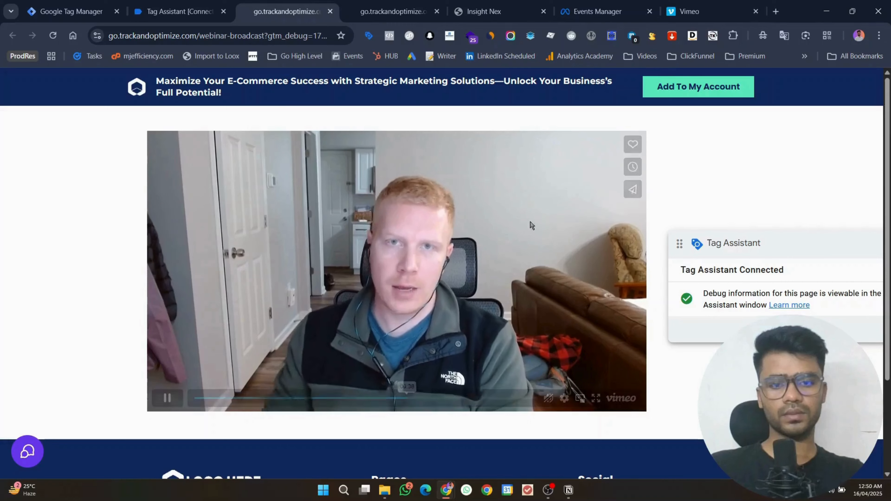
pyautogui.click(161, 3)
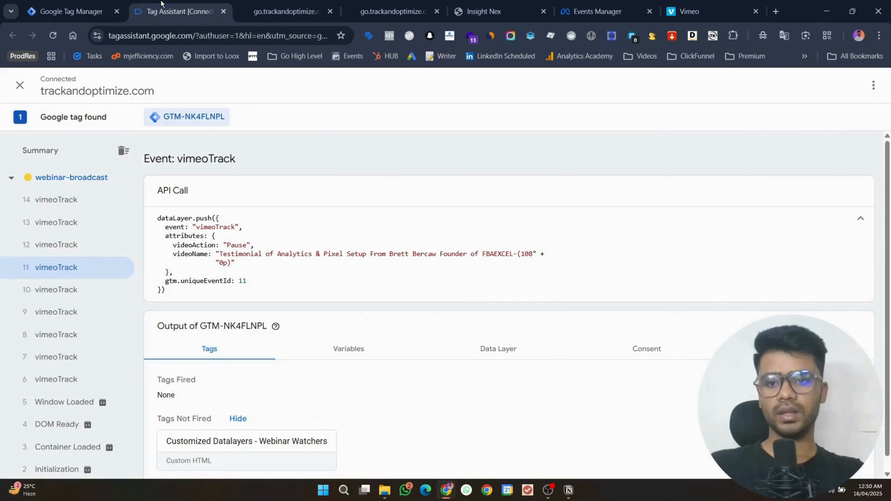
pyautogui.click(73, 251)
pyautogui.click(50, 228)
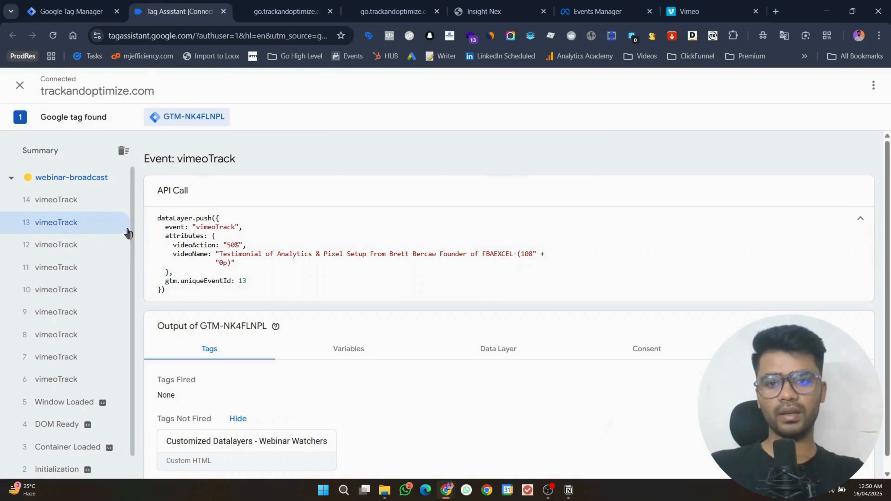
pyautogui.click(52, 209)
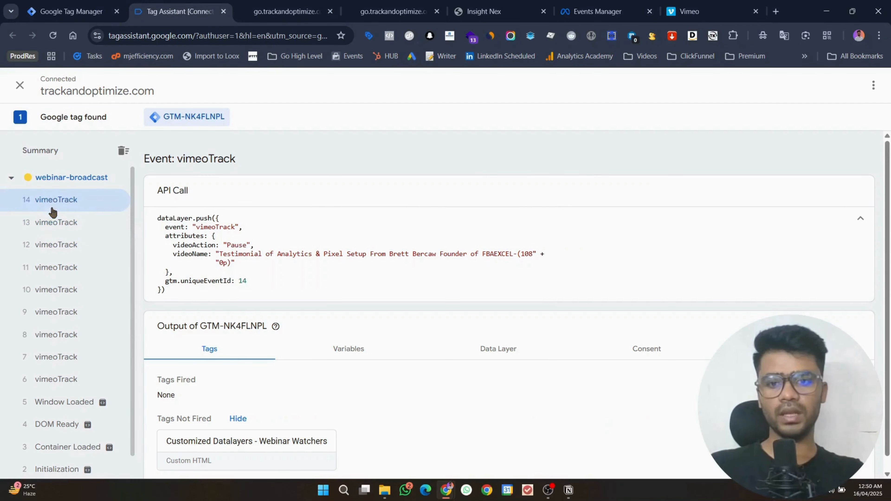
pyautogui.click(55, 229)
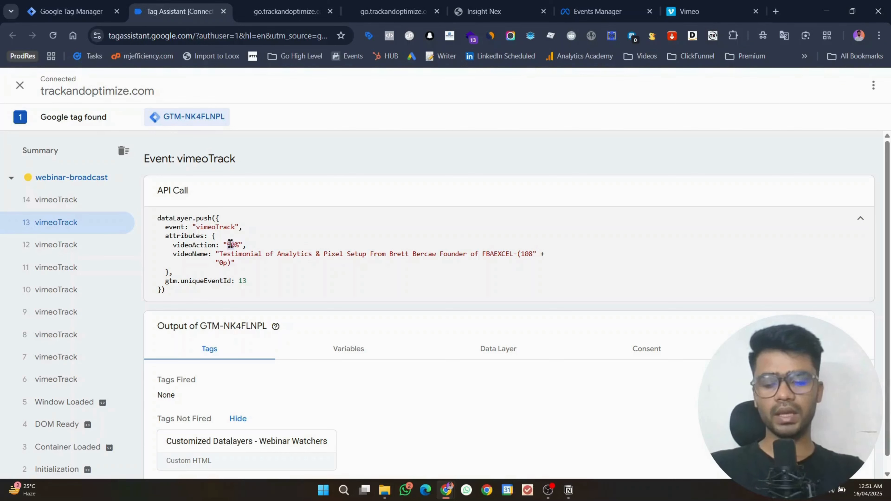
# Step: Create a new tag of type Facebook Pixel in the GTM workspace
pyautogui.click(72, 5)
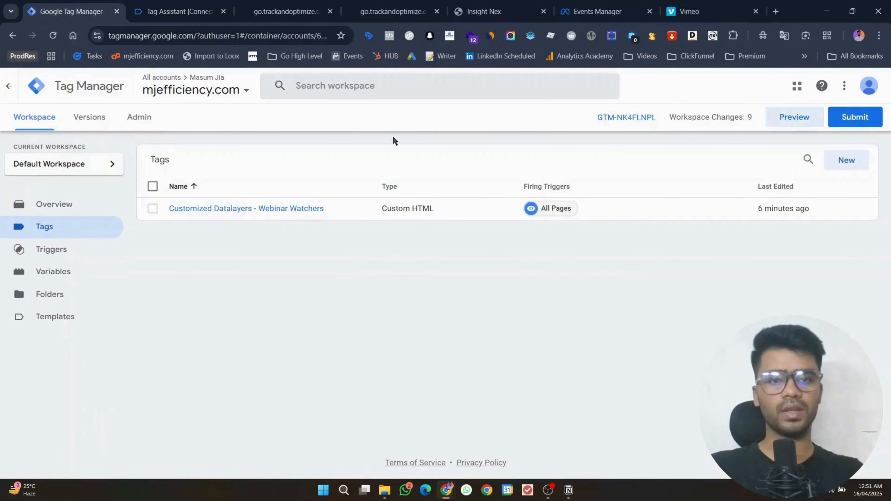
pyautogui.click(858, 159)
pyautogui.click(197, 87)
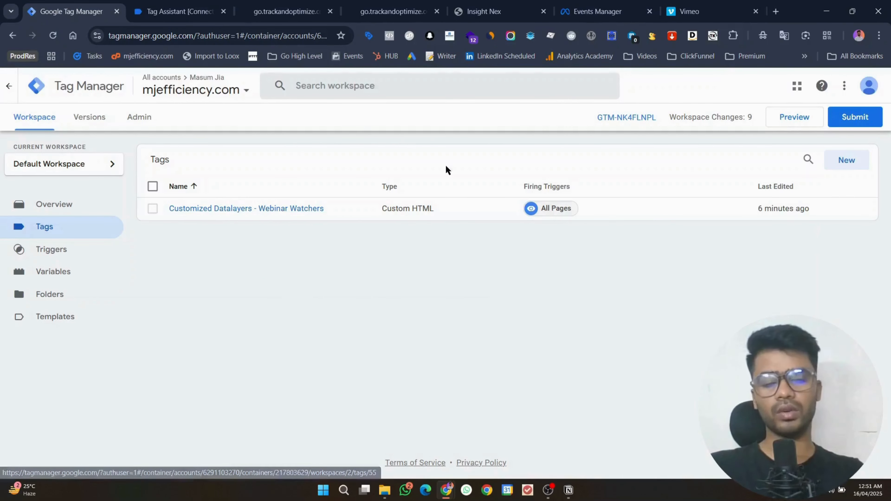
pyautogui.click(837, 166)
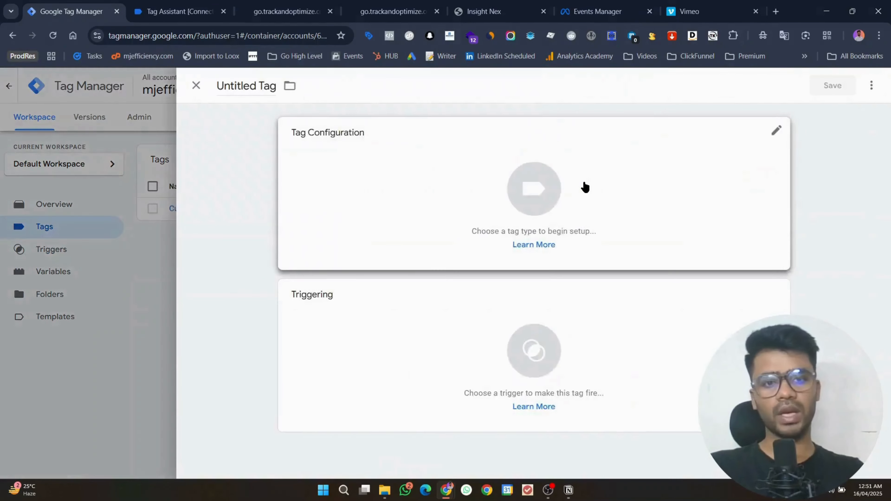
pyautogui.click(584, 185)
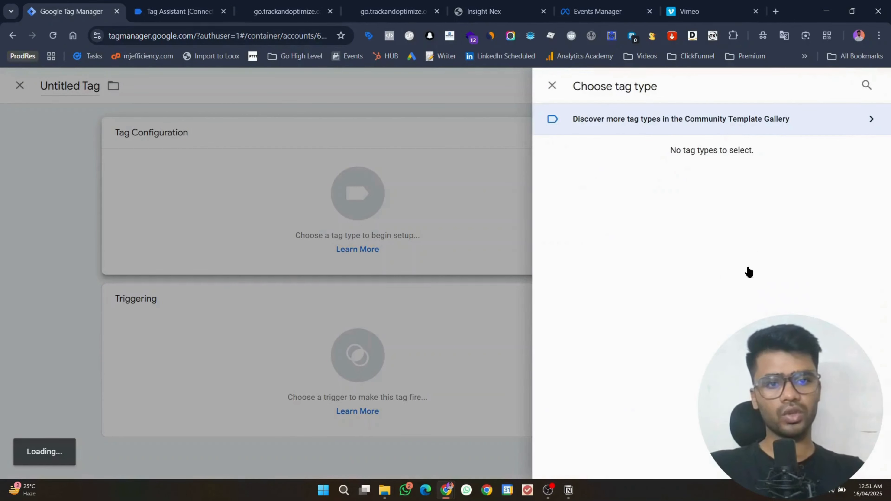
pyautogui.scroll(-3, 694, 230)
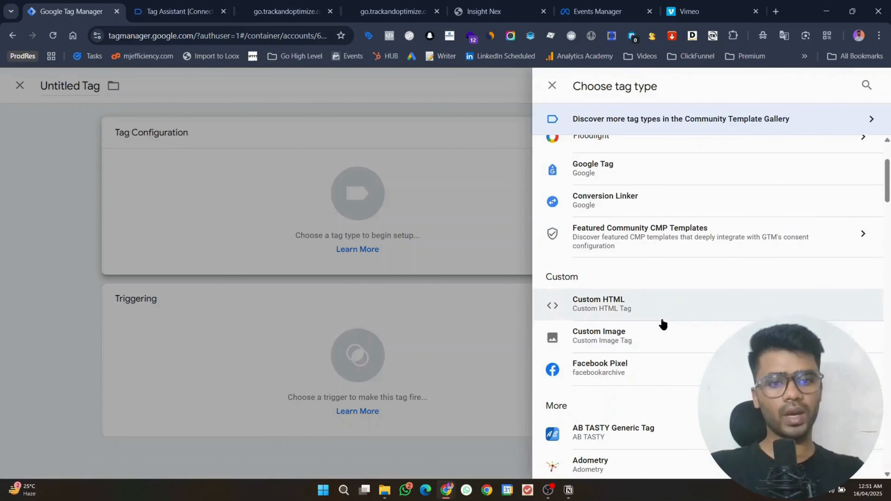
pyautogui.click(627, 362)
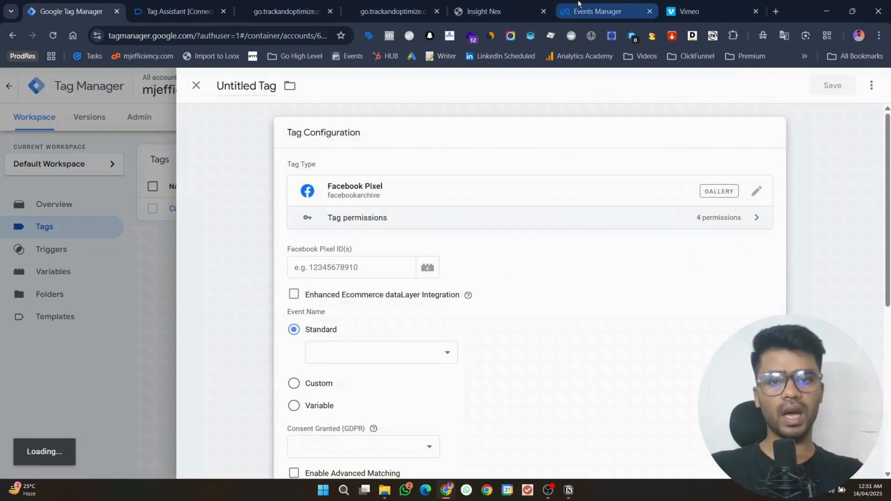
# Step: Copy the GHL 2025 dataset ID from Events Manager into the tag's Facebook Pixel ID
pyautogui.click(578, 4)
pyautogui.click(472, 128)
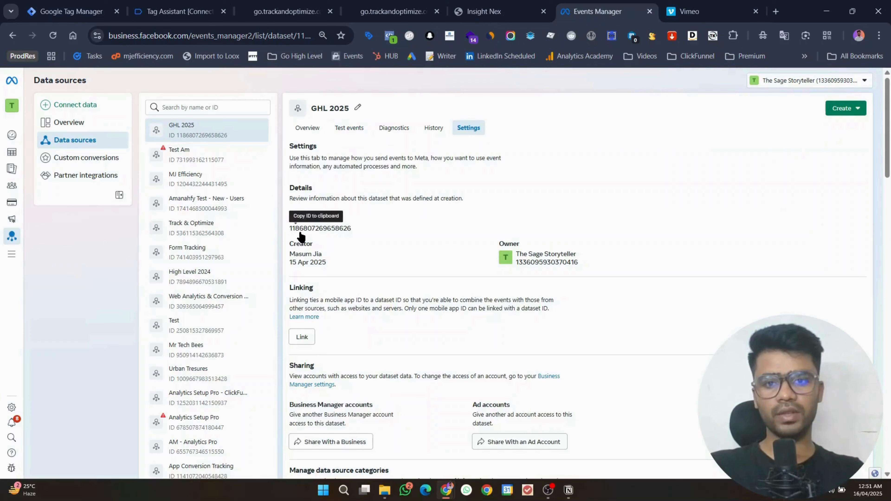
pyautogui.click(298, 232)
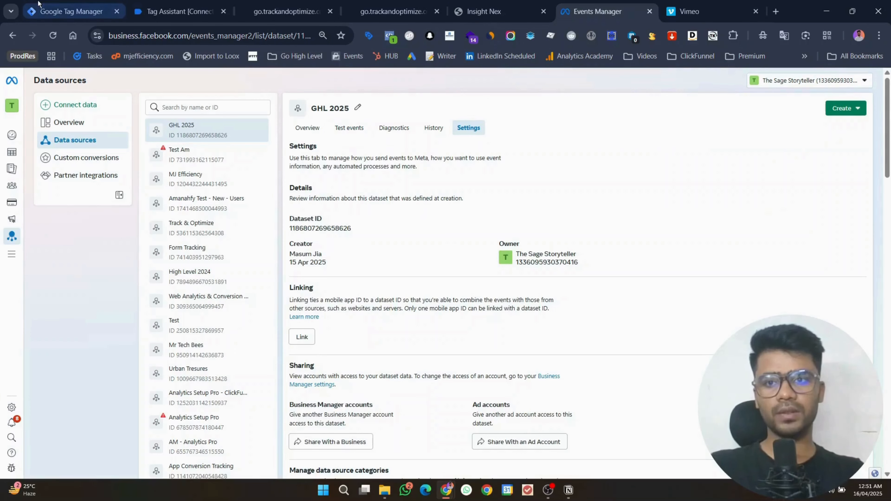
pyautogui.click(66, 11)
pyautogui.click(340, 255)
pyautogui.hotkey('ctrl', 'v')
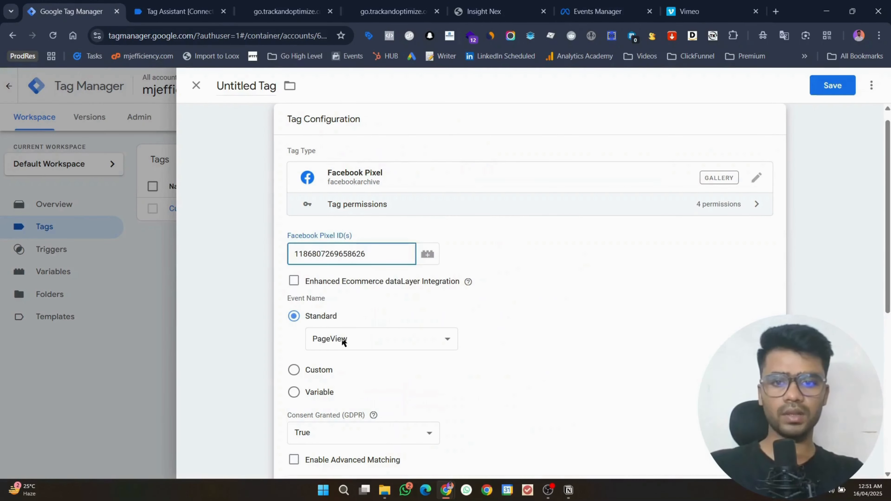
# Step: Set the tag's Event Name to the custom event engaged_video
pyautogui.click(342, 341)
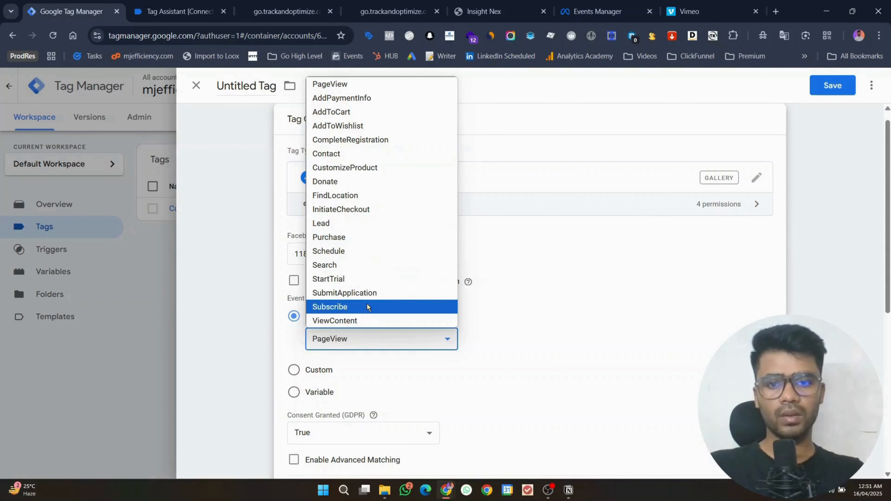
pyautogui.click(367, 294)
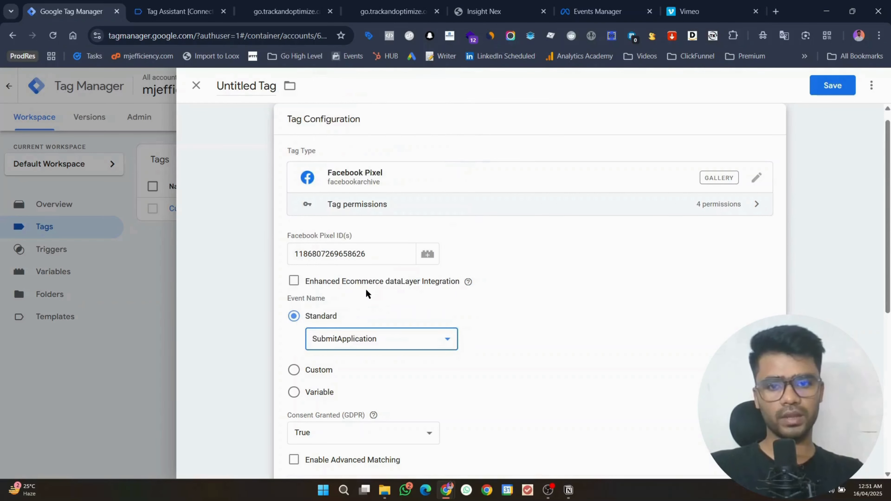
pyautogui.click(361, 340)
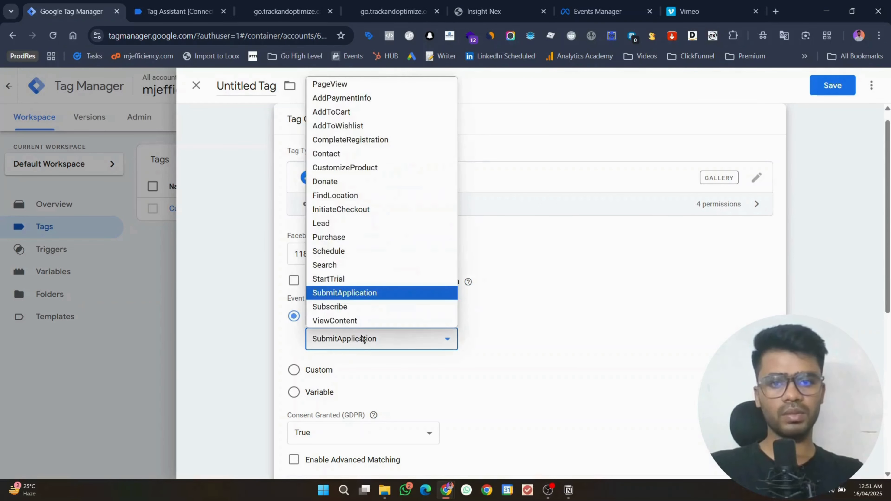
pyautogui.click(347, 155)
pyautogui.scroll(-4, 617, 251)
pyautogui.click(372, 168)
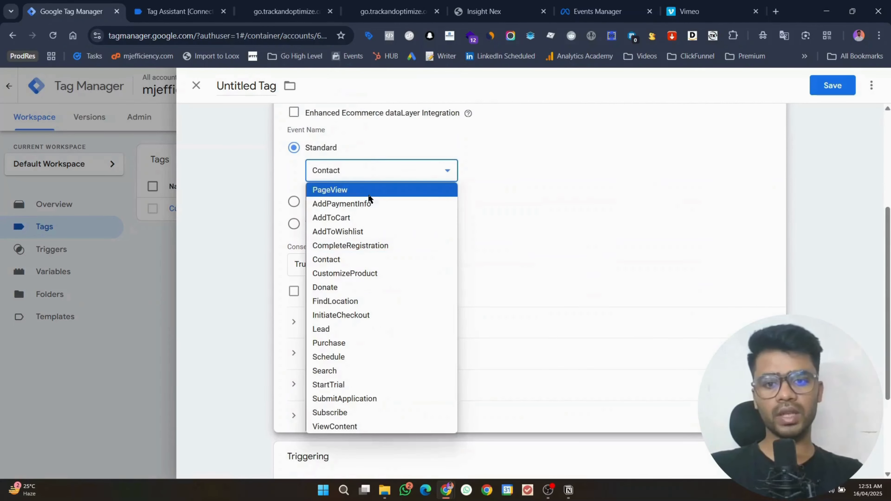
pyautogui.click(293, 200)
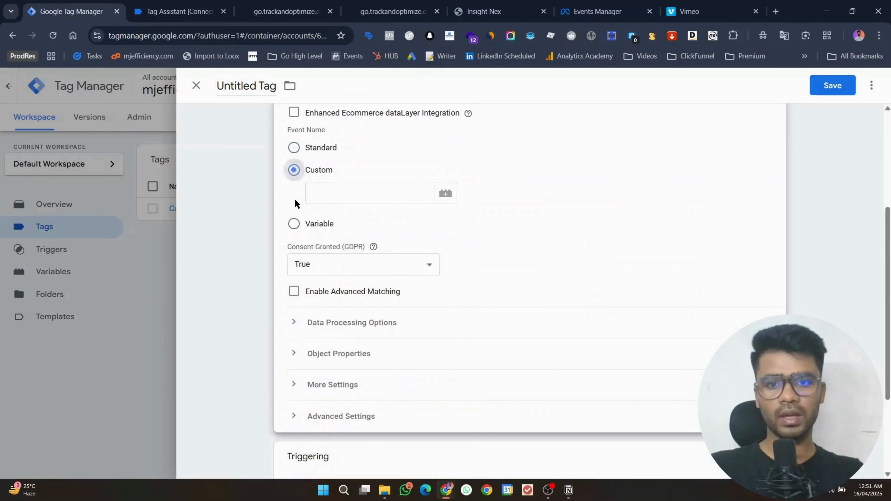
pyautogui.click(349, 198)
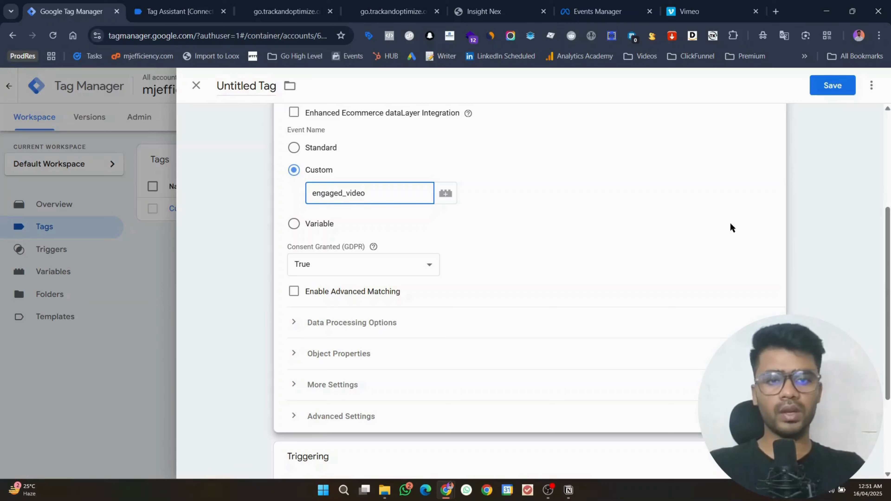
# Step: Finish the tag configuration and bring up the trigger list for the tag
pyautogui.scroll(-3, 828, 222)
pyautogui.click(834, 252)
pyautogui.scroll(2, 840, 246)
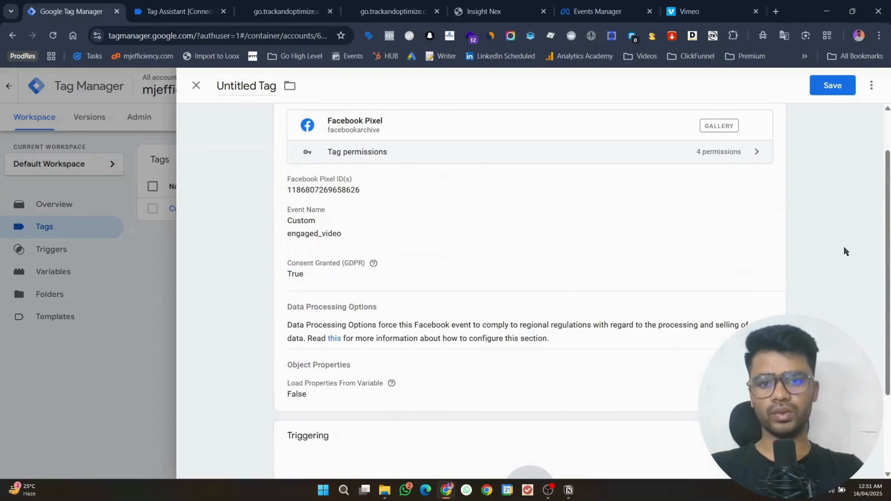
pyautogui.scroll(-3, 842, 245)
pyautogui.click(684, 368)
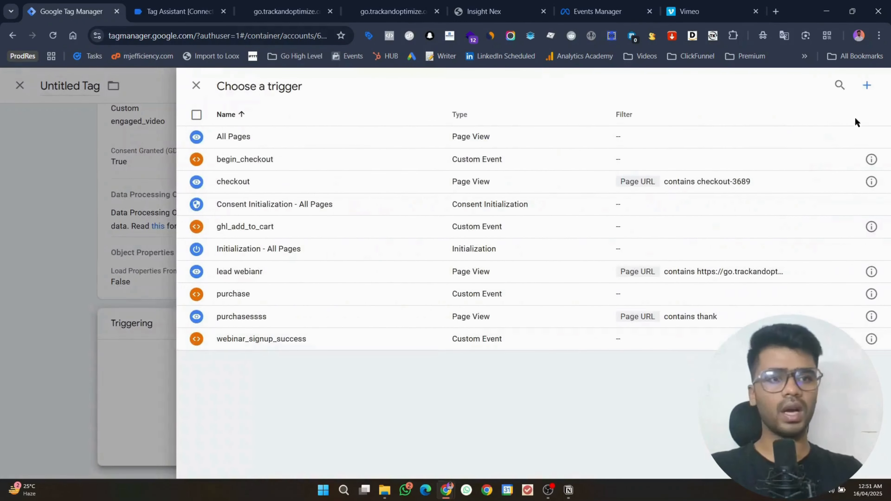
# Step: Create a new Custom Event trigger with event name vimeoTrack
pyautogui.click(864, 87)
pyautogui.click(706, 153)
pyautogui.scroll(-5, 640, 295)
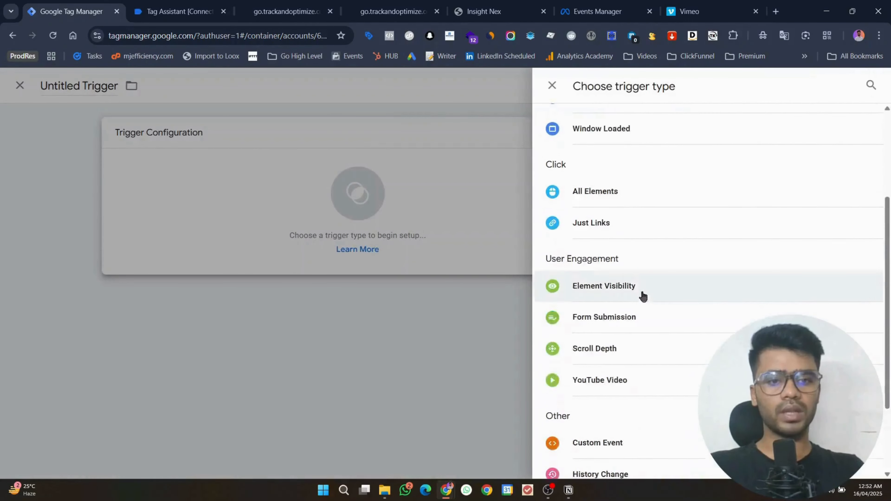
pyautogui.click(597, 418)
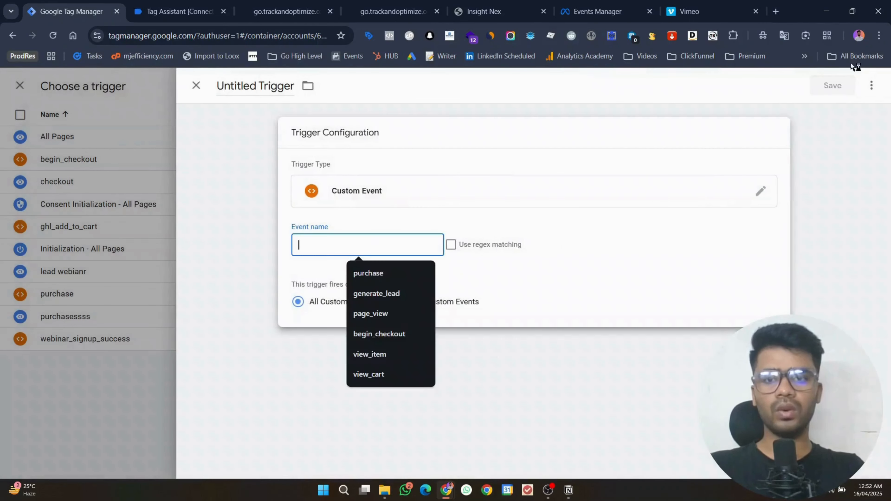
pyautogui.click(380, 247)
pyautogui.click(231, 5)
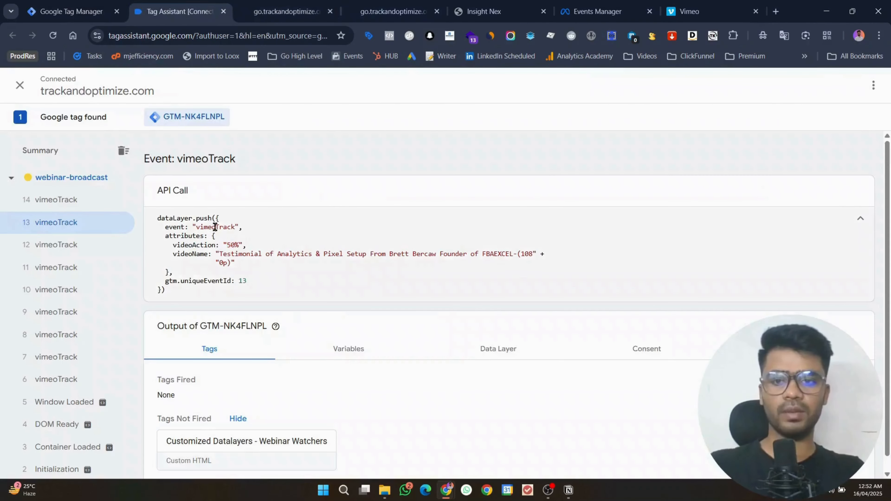
pyautogui.click(80, 4)
pyautogui.write('vimeoTrack')
# Step: Limit the trigger to Some Custom Events and begin a new variable for the videoAction key
pyautogui.click(393, 302)
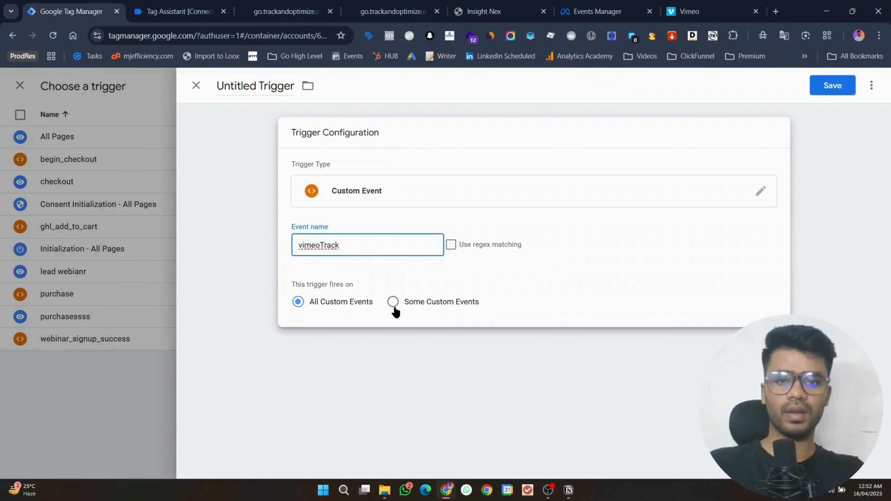
pyautogui.click(328, 347)
pyautogui.click(287, 11)
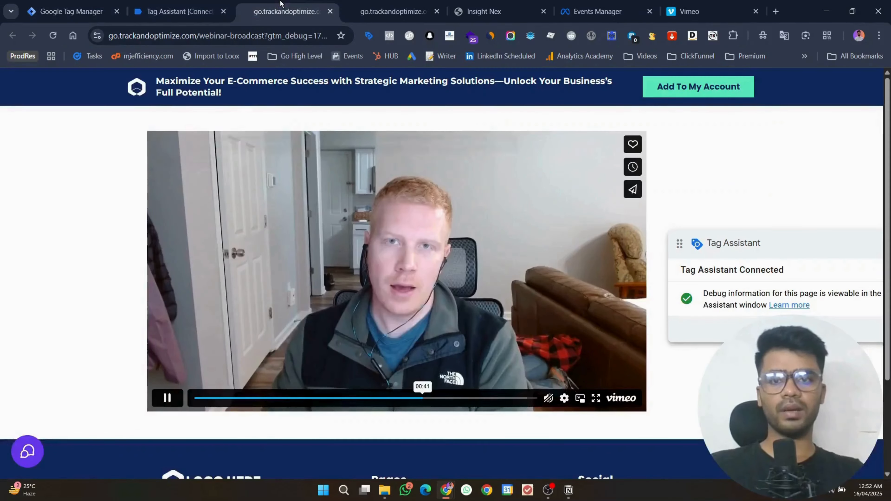
pyautogui.click(142, 5)
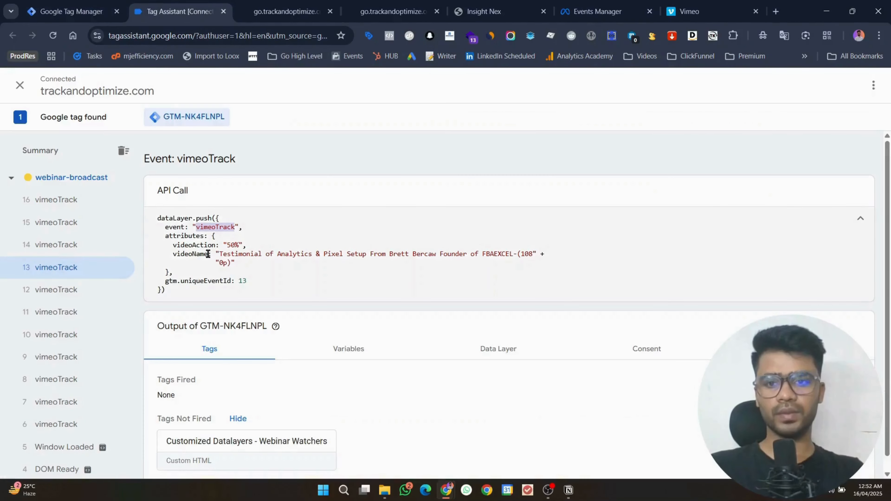
pyautogui.doubleClick(190, 245)
pyautogui.press('super+c')
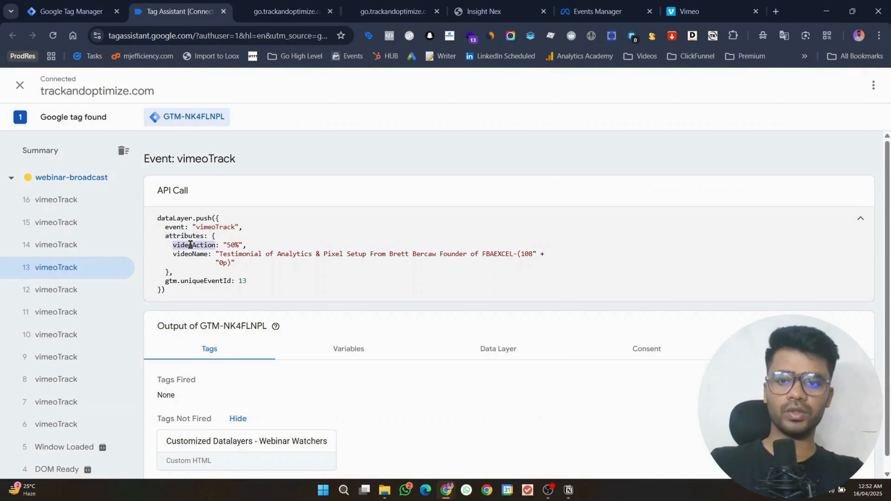
pyautogui.click(72, 11)
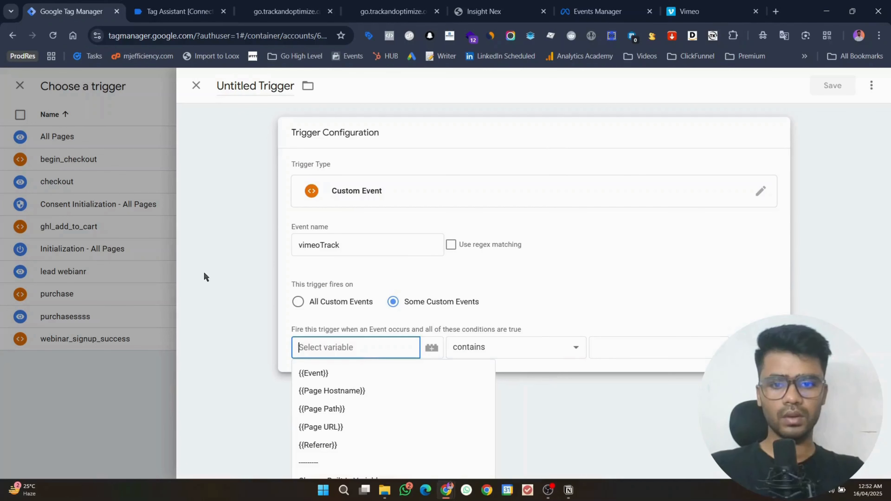
pyautogui.click(250, 268)
pyautogui.click(325, 261)
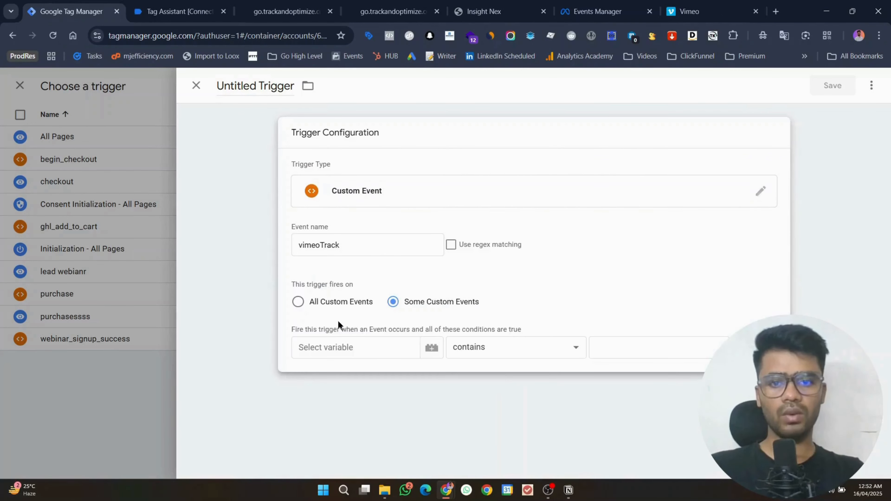
pyautogui.click(338, 343)
pyautogui.click(355, 456)
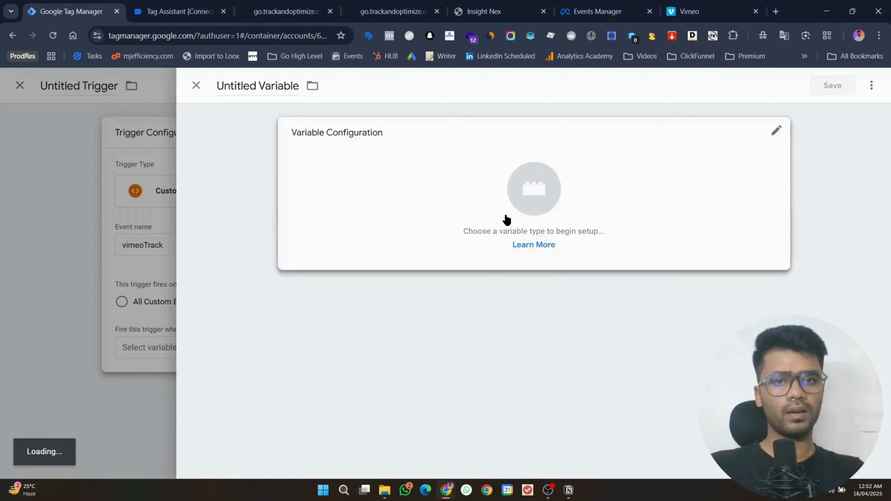
# Step: Make the variable a Data Layer Variable reading attributes.videoAction
pyautogui.click(505, 220)
pyautogui.click(651, 355)
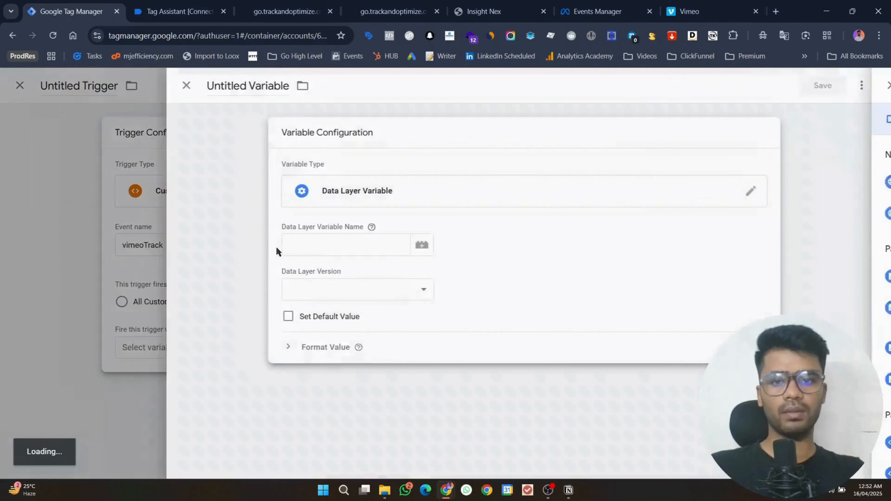
pyautogui.click(298, 246)
pyautogui.write('videoAction')
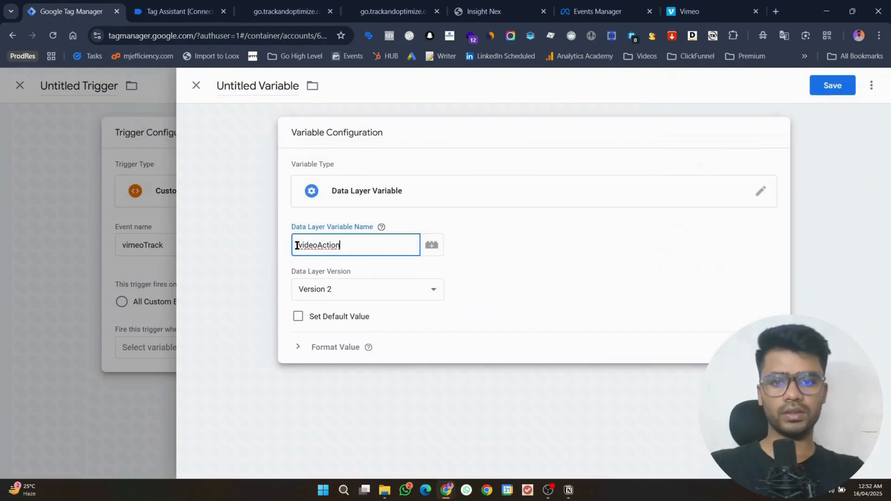
pyautogui.press('super+v')
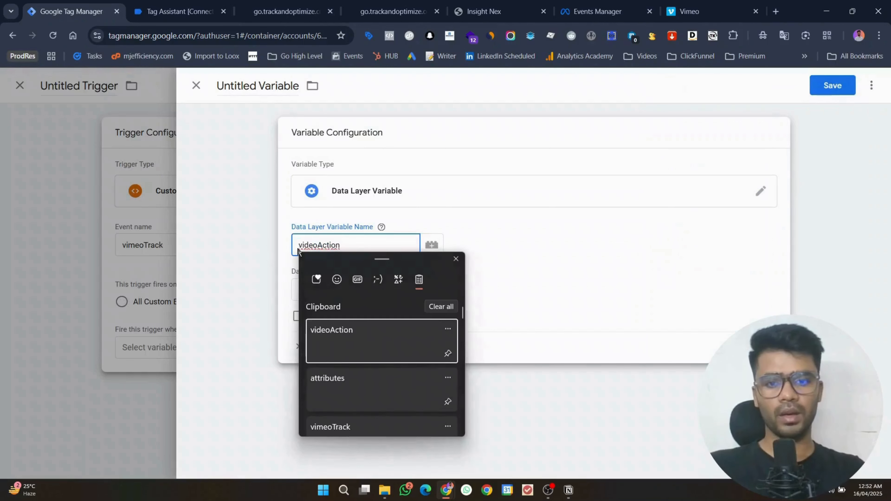
pyautogui.press('Down')
pyautogui.press('Return')
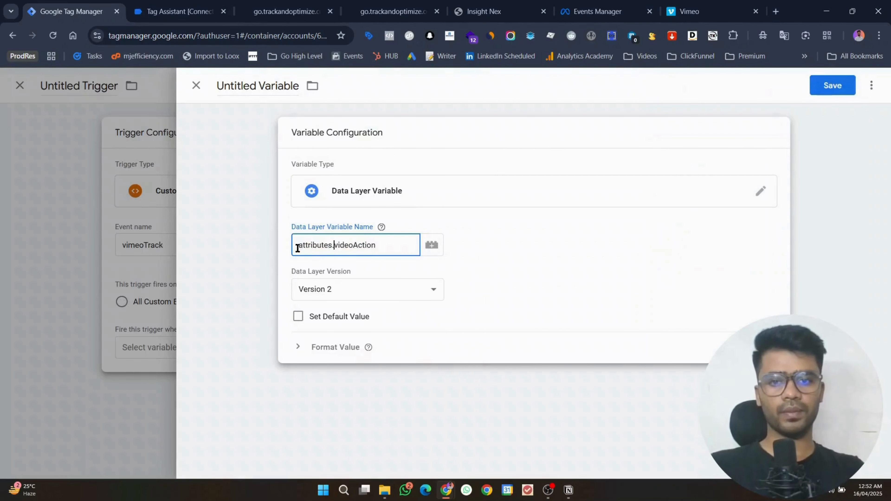
# Step: Name the variable videoAction and save it
pyautogui.click(249, 86)
pyautogui.tripleClick(249, 86)
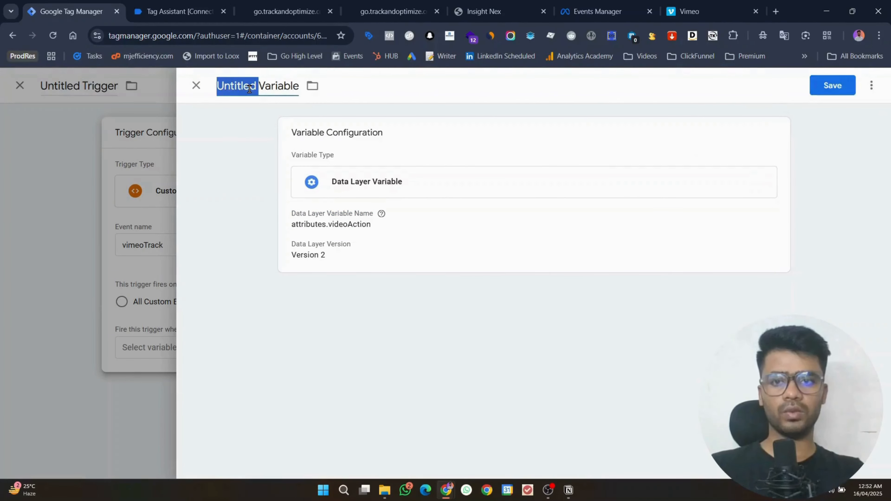
pyautogui.press('super+v')
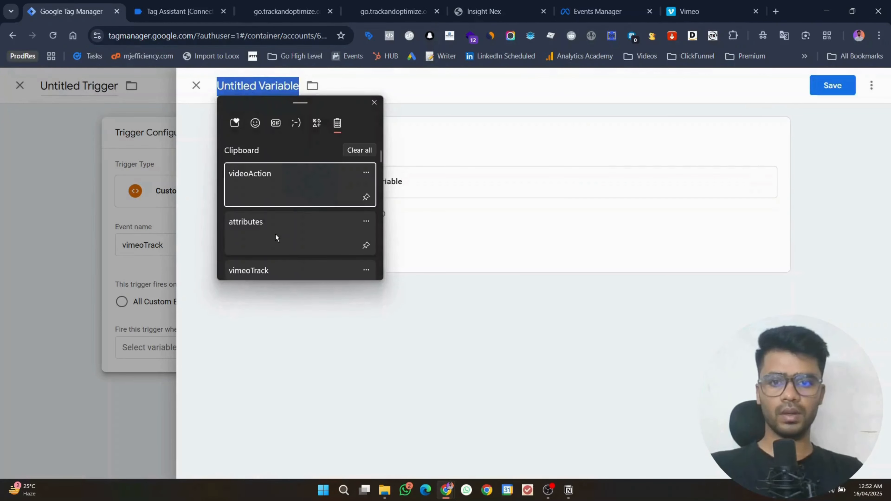
pyautogui.click(272, 187)
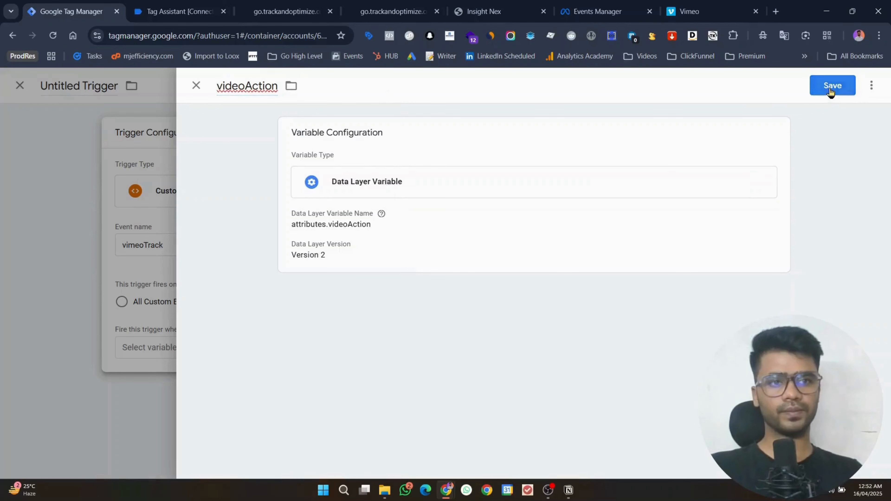
pyautogui.click(833, 86)
# Step: Copy the 50% videoAction value from Tag Assistant for the trigger condition
pyautogui.click(179, 11)
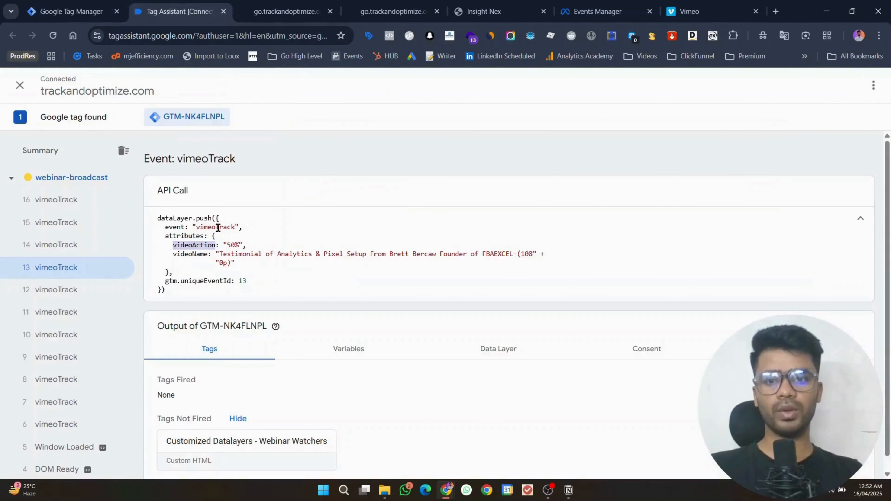
pyautogui.moveTo(226, 245); pyautogui.dragTo(237, 245)
pyautogui.hotkey('ctrl', 'c')
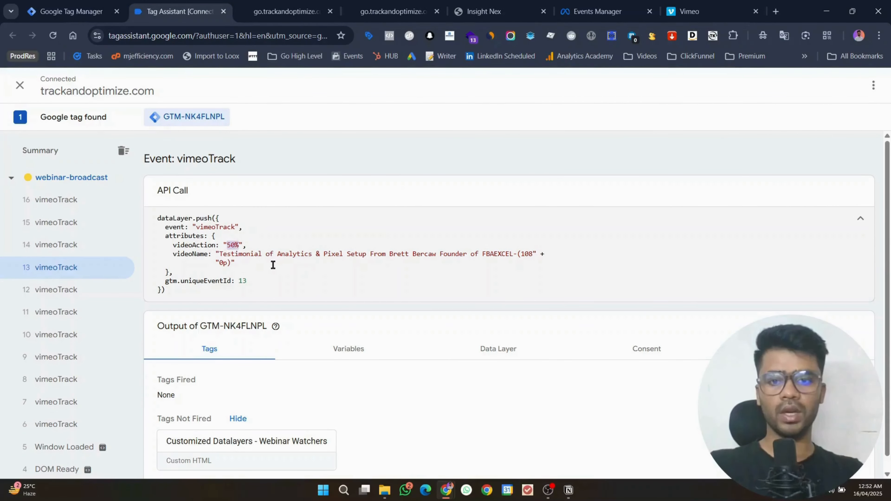
pyautogui.click(106, 4)
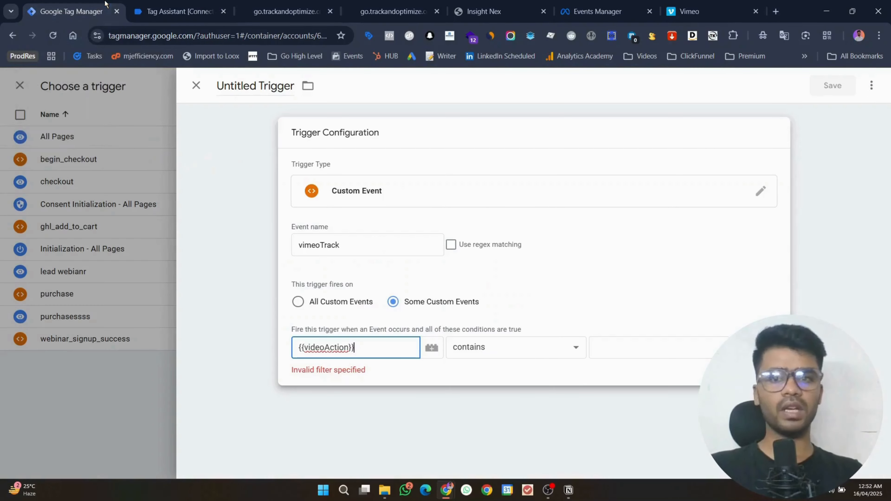
# Step: Make the trigger fire when videoAction equals 50% and save it as engaged_video
pyautogui.click(603, 351)
pyautogui.hotkey('ctrl', 'v')
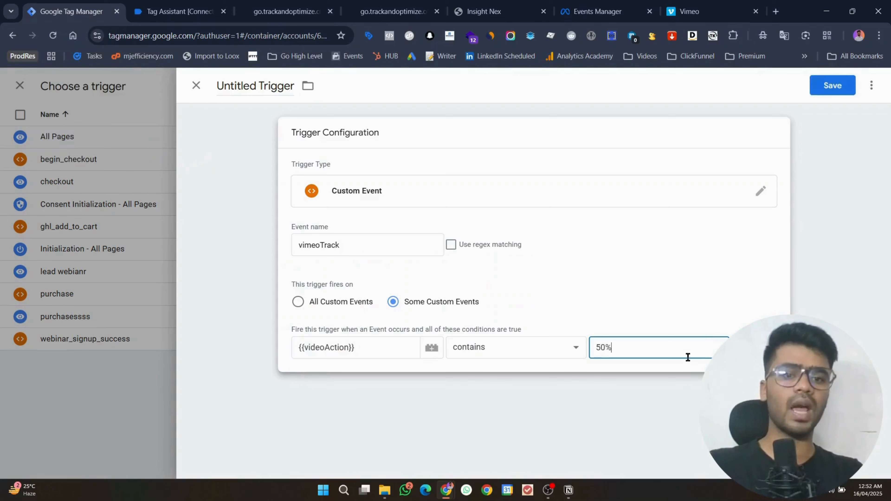
pyautogui.click(460, 358)
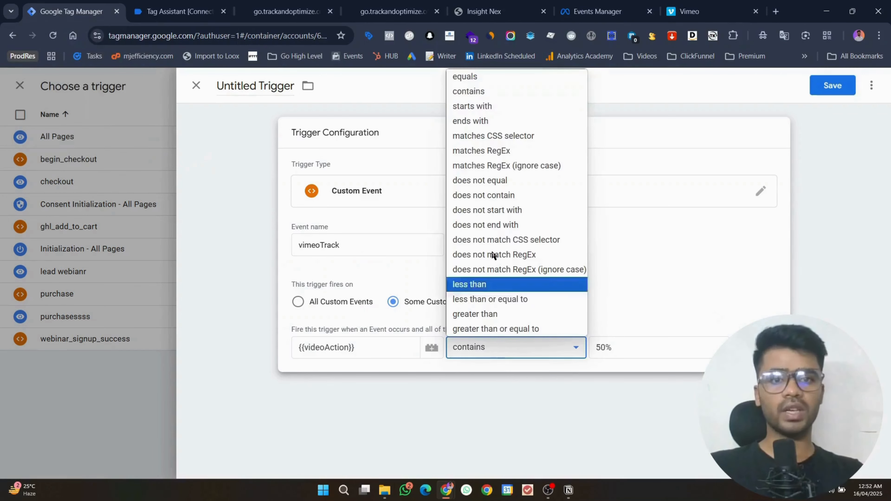
pyautogui.click(489, 88)
pyautogui.click(817, 87)
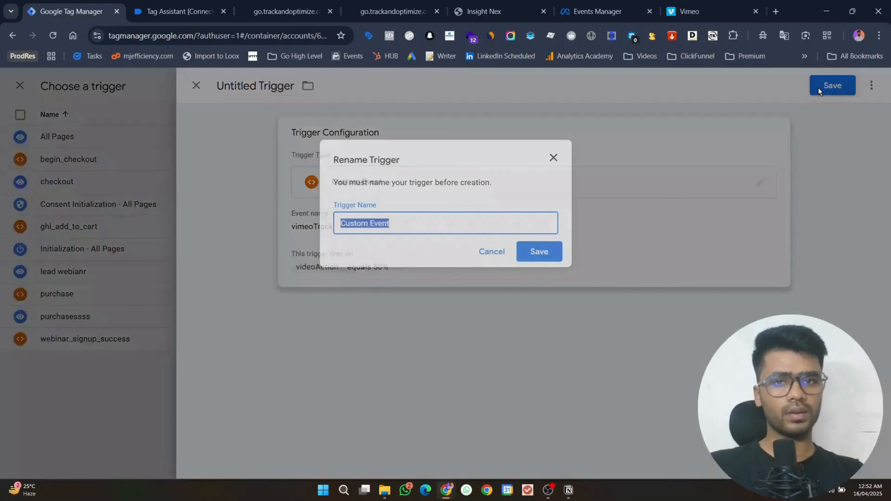
pyautogui.write('co')
pyautogui.press('BackSpace')
pyautogui.press('BackSpace')
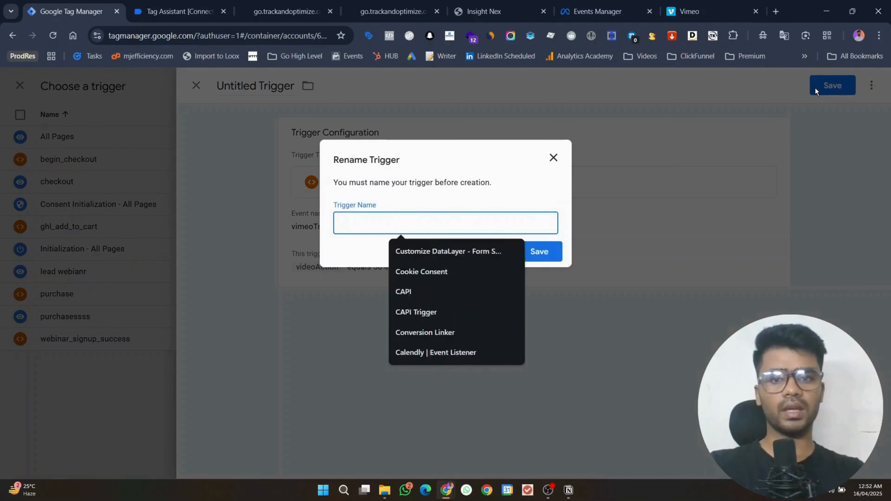
pyautogui.write('engaeg')
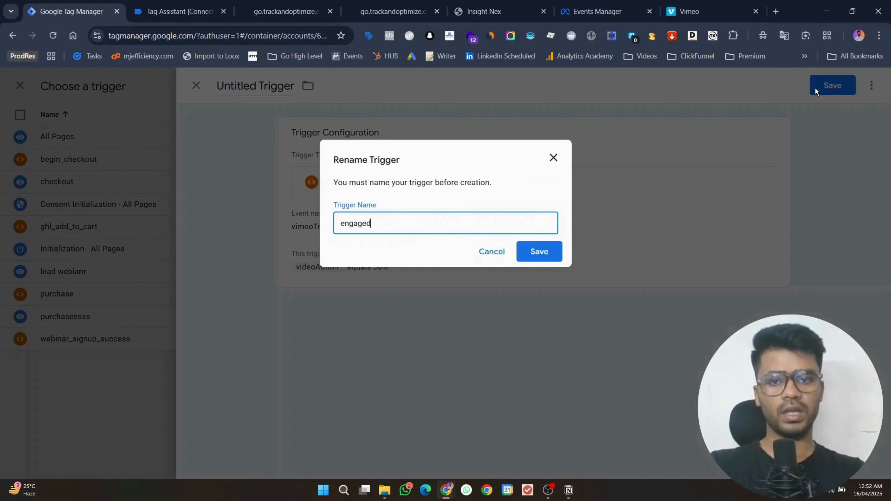
pyautogui.write('d_video')
pyautogui.press('Return')
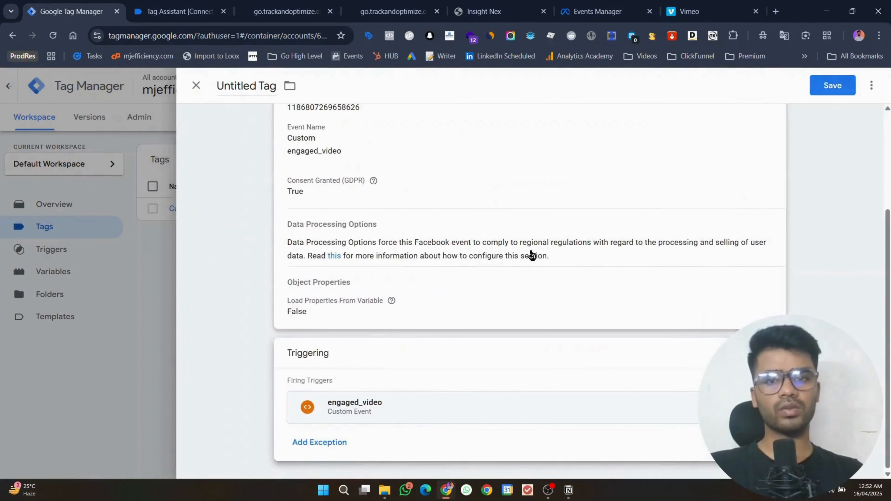
# Step: Keep the custom engaged_video event and save the tag as Facebook Pixel
pyautogui.click(393, 224)
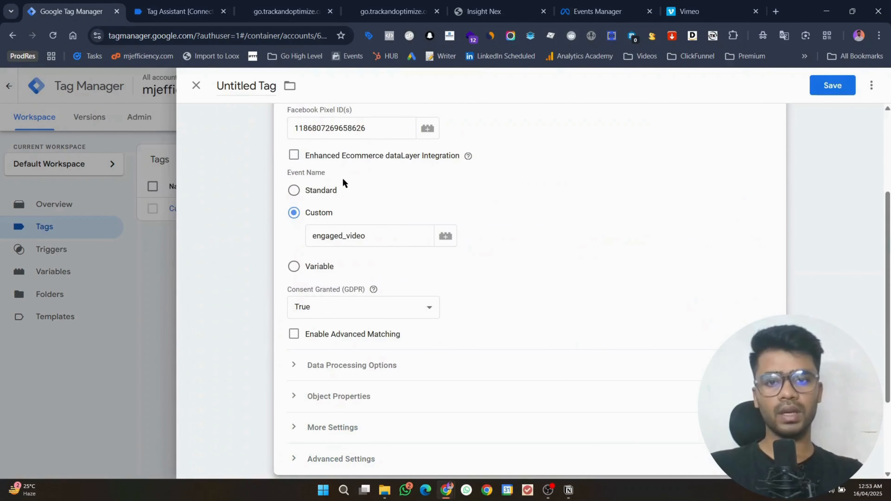
pyautogui.click(319, 191)
pyautogui.click(313, 245)
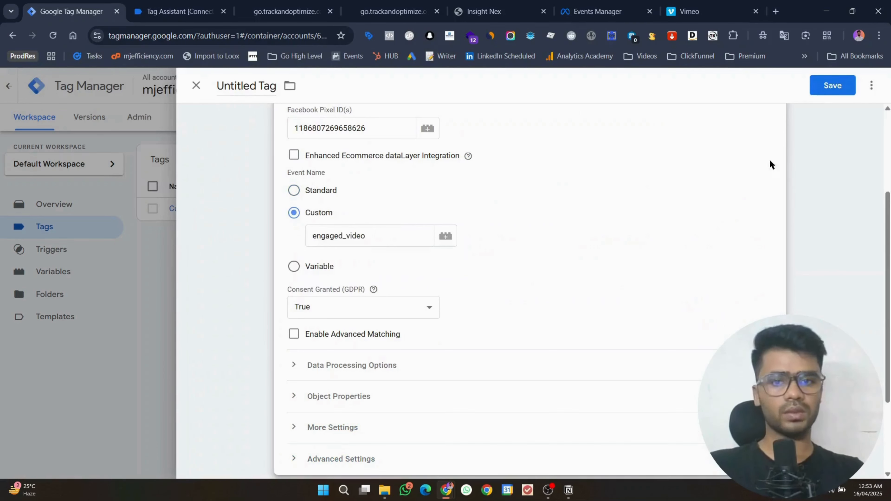
pyautogui.click(831, 88)
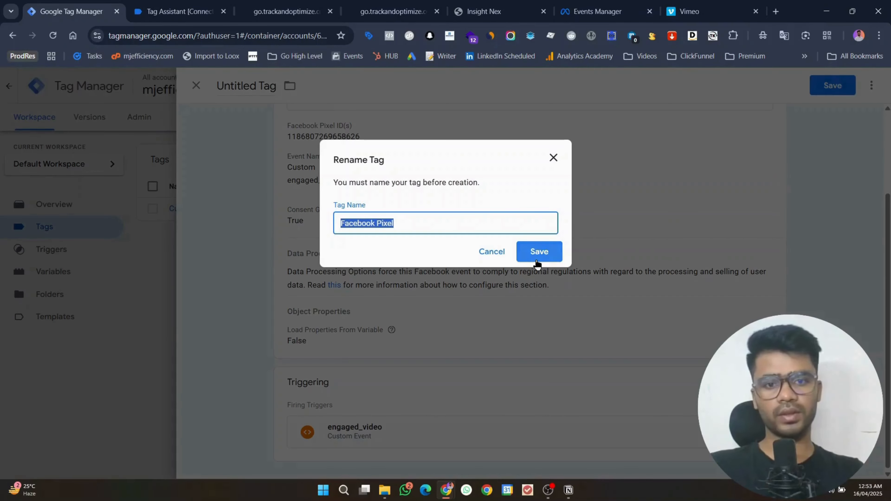
pyautogui.click(538, 252)
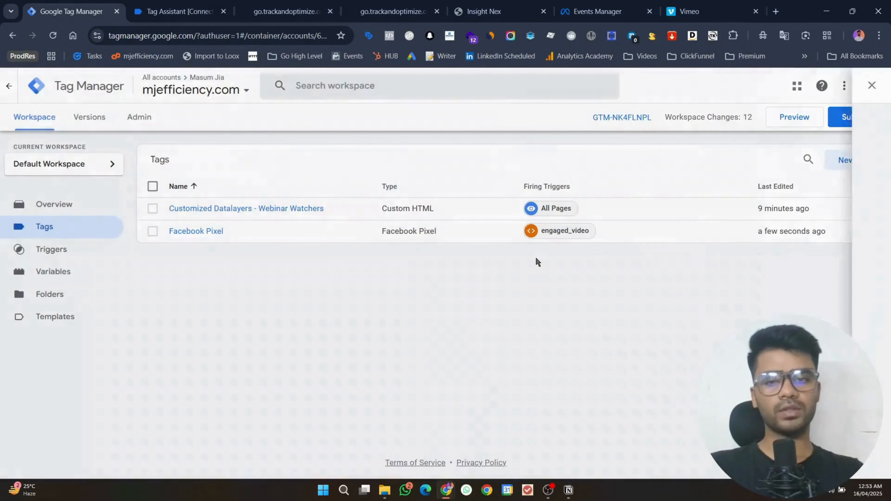
# Step: Start a GTM Preview session and open Events Manager's Test events alongside it
pyautogui.click(807, 119)
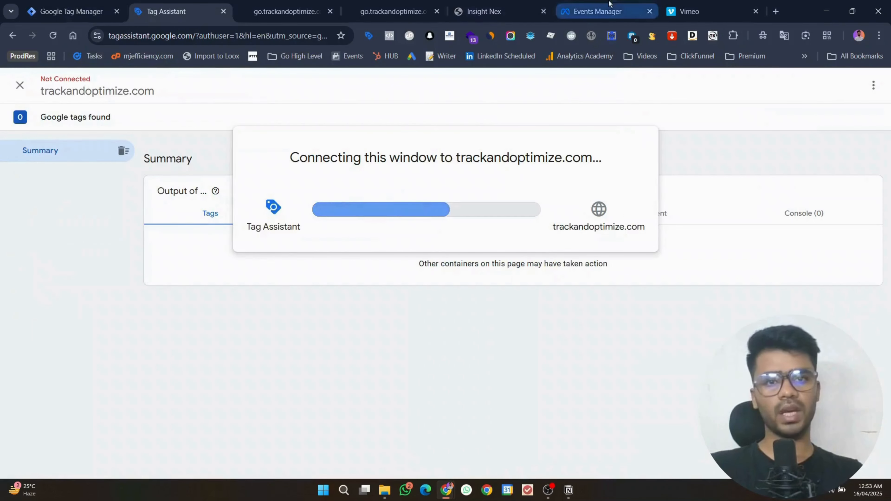
pyautogui.moveTo(597, 11); pyautogui.dragTo(315, 7)
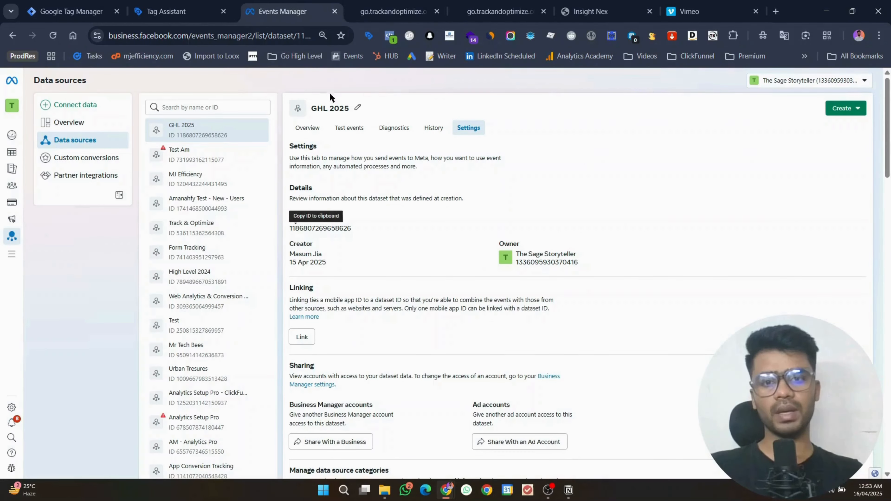
pyautogui.click(361, 135)
pyautogui.click(523, 238)
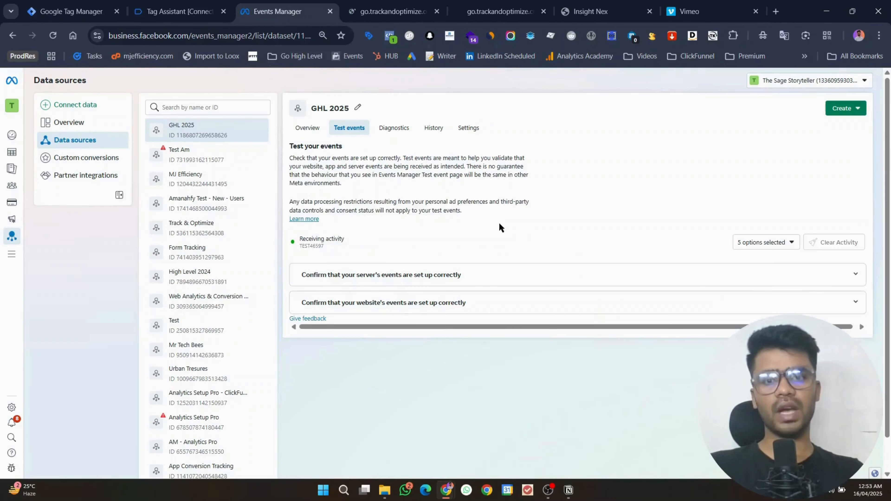
pyautogui.click(369, 4)
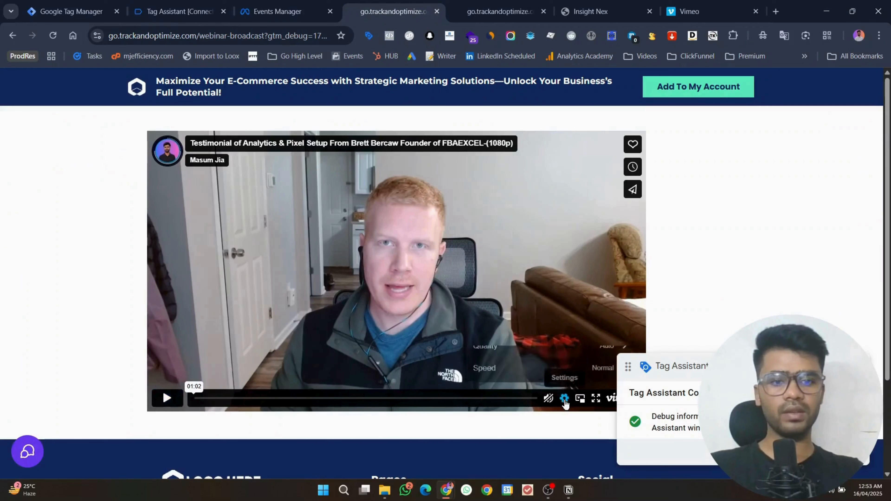
# Step: Play the webinar's Vimeo testimonial at 2x speed
pyautogui.click(564, 398)
pyautogui.click(575, 364)
pyautogui.click(568, 366)
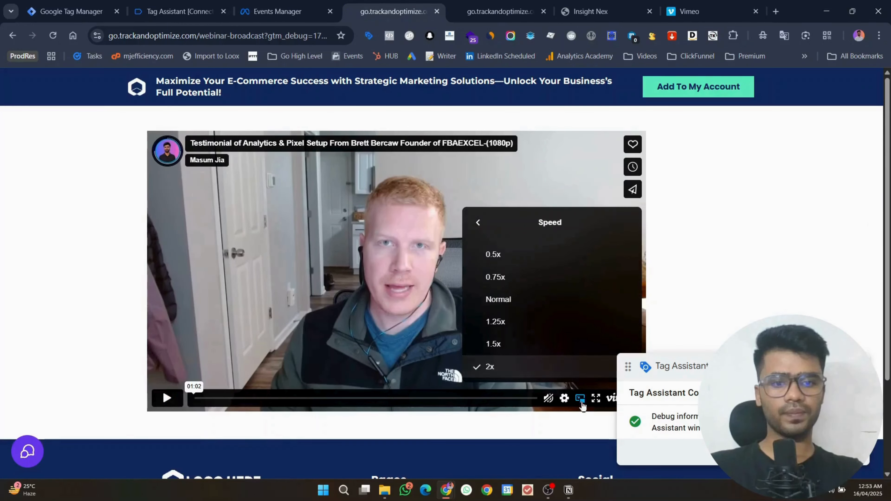
pyautogui.click(167, 398)
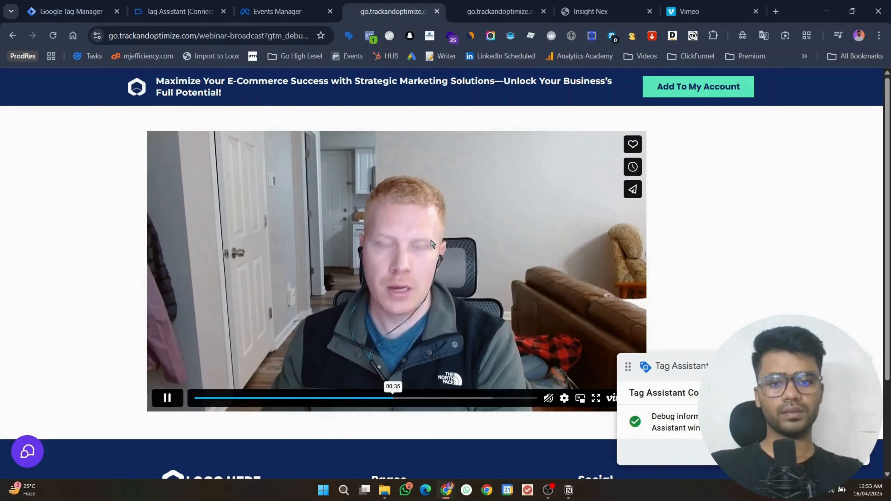
# Step: Confirm in Meta Pixel Helper that engaged_video fired, then return to Test events
pyautogui.click(370, 35)
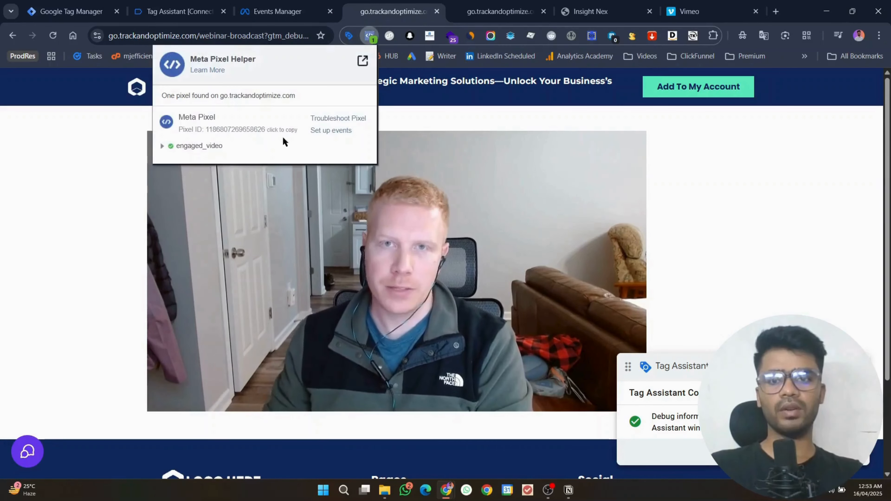
pyautogui.click(206, 147)
pyautogui.click(500, 11)
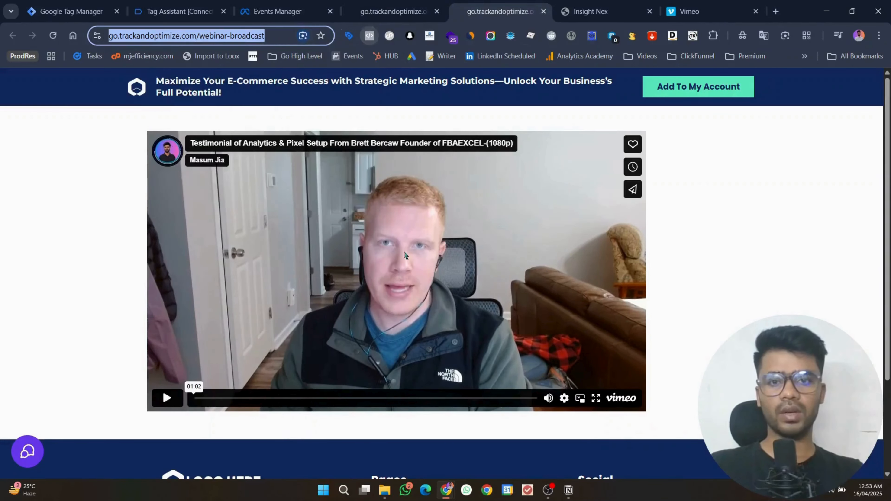
pyautogui.click(317, 4)
# Step: Review the received engaged_video details, then open vimeoTrack event 6's full dataLayer push
pyautogui.click(338, 292)
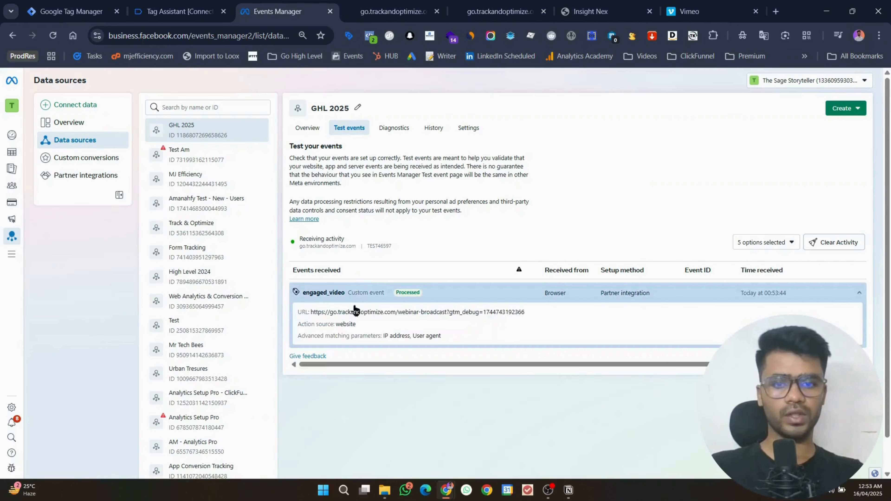
pyautogui.moveTo(429, 339); pyautogui.dragTo(303, 313)
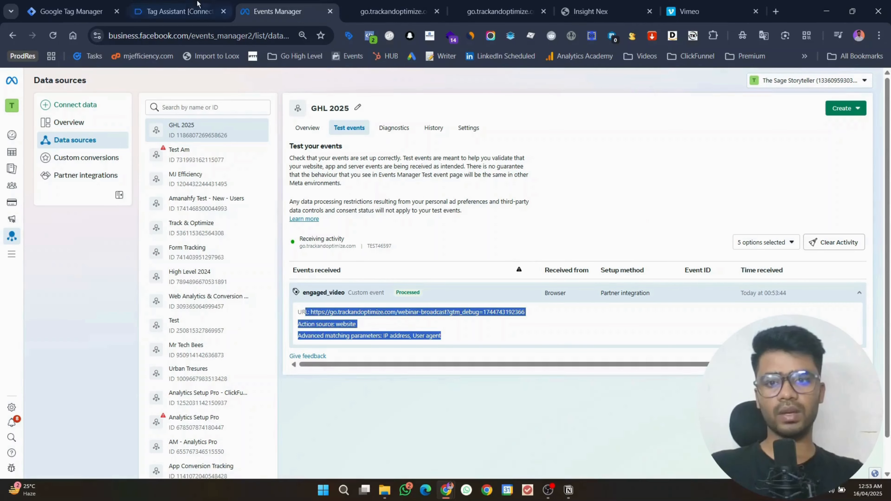
pyautogui.click(175, 12)
pyautogui.click(445, 281)
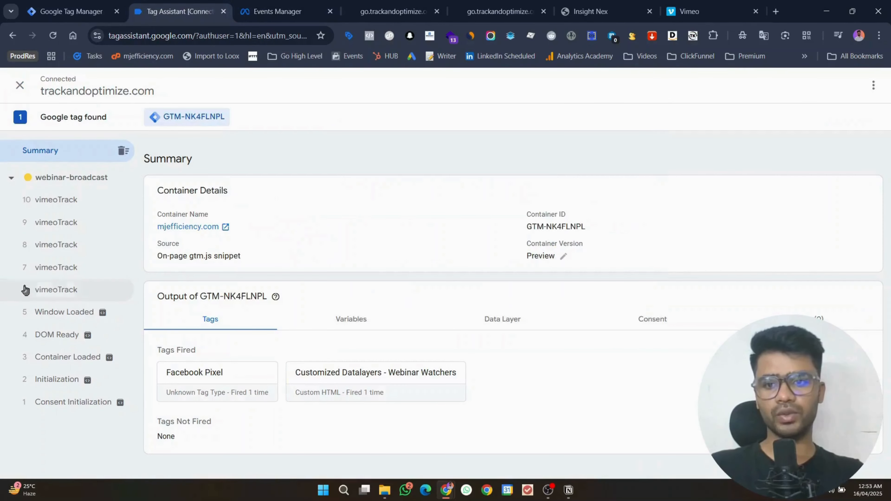
pyautogui.click(70, 290)
pyautogui.click(871, 224)
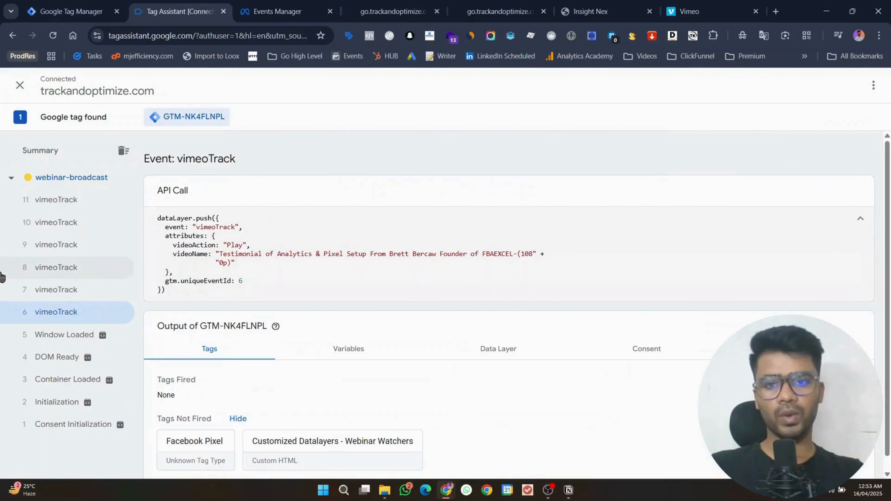
# Step: Step through vimeoTrack events 7–13, including 75%, pause and the final Watch to End
pyautogui.click(59, 298)
pyautogui.click(56, 271)
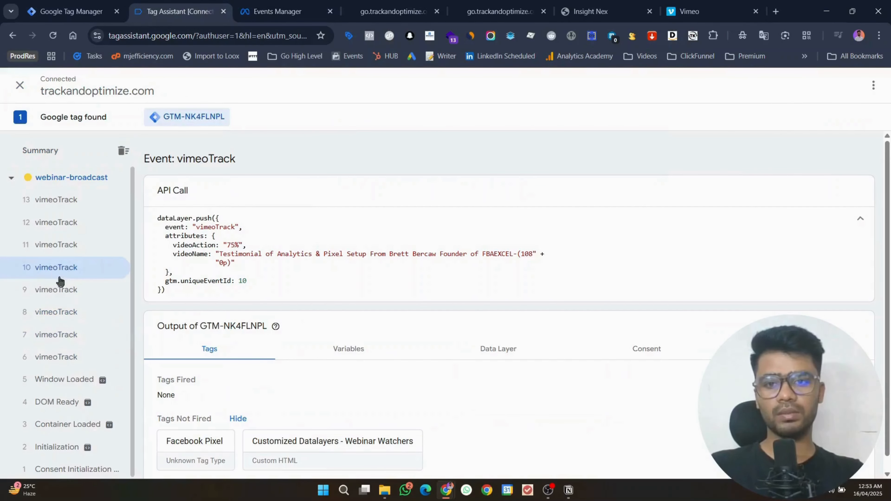
pyautogui.click(63, 245)
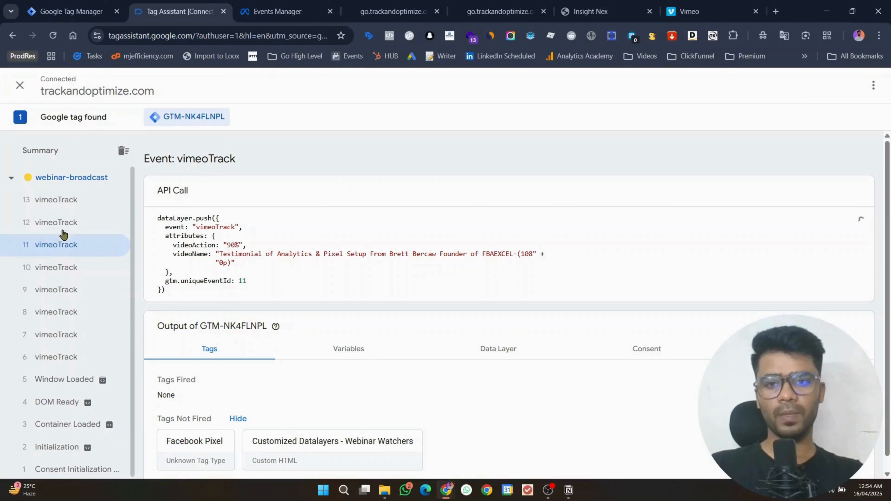
pyautogui.click(65, 225)
pyautogui.click(66, 203)
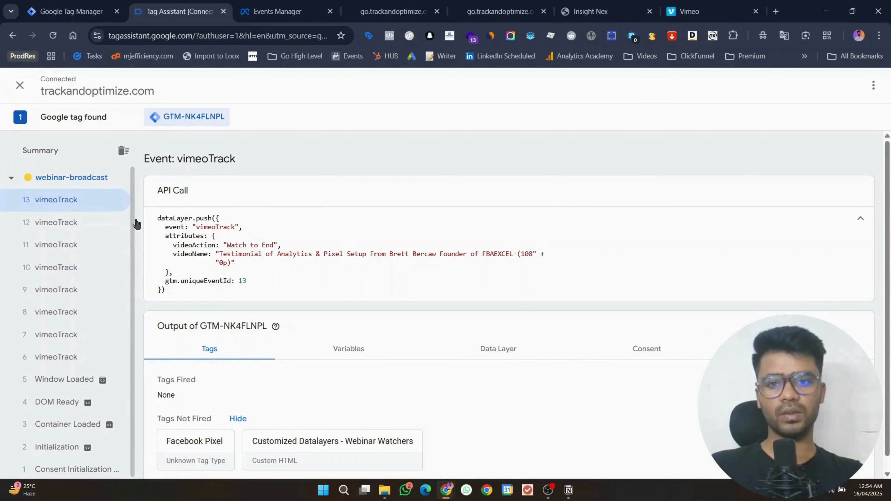
pyautogui.moveTo(275, 291); pyautogui.dragTo(154, 223)
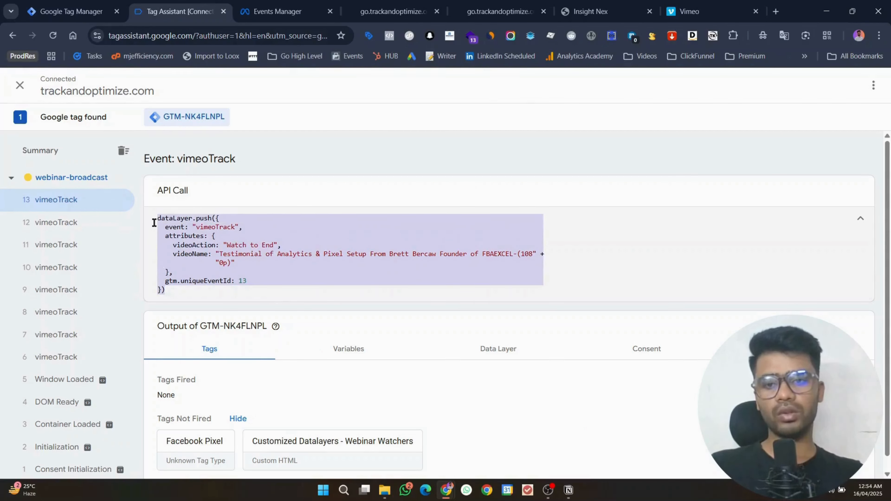
pyautogui.moveTo(190, 289); pyautogui.dragTo(154, 226)
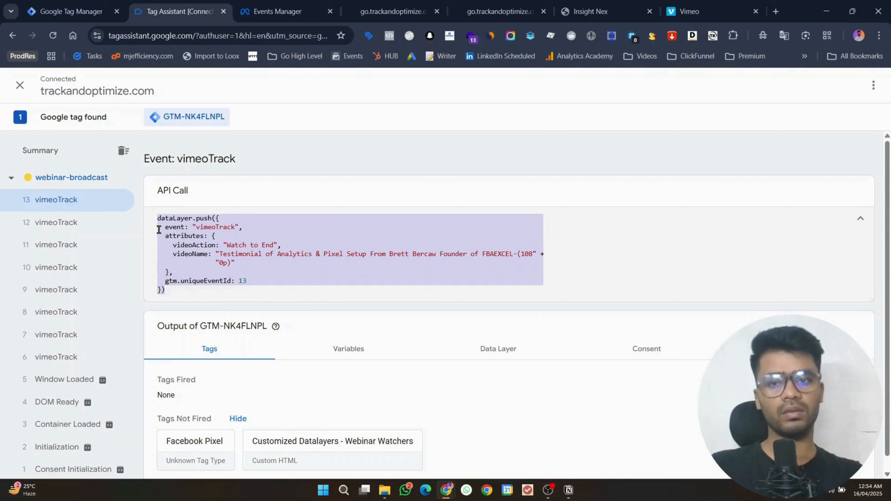
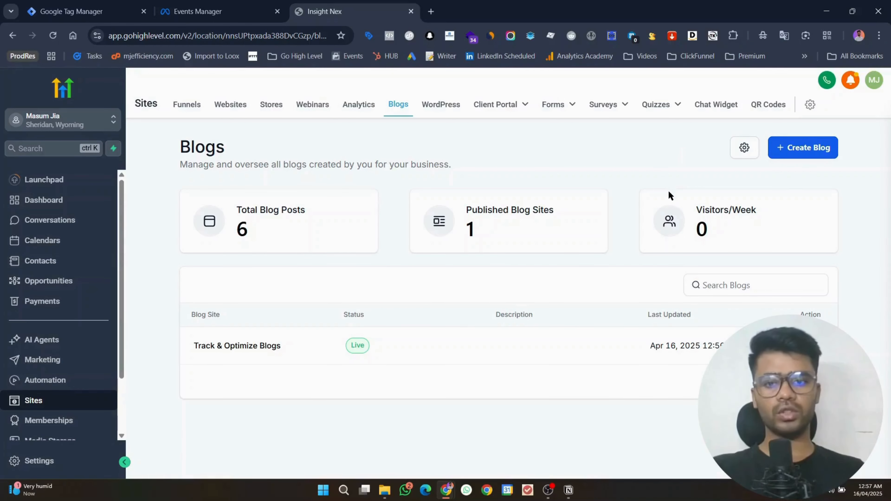
# Step: Copy the GTM-NK4FLNPL container's head install snippet, then return to the GoHighLevel Blogs page
pyautogui.click(70, 11)
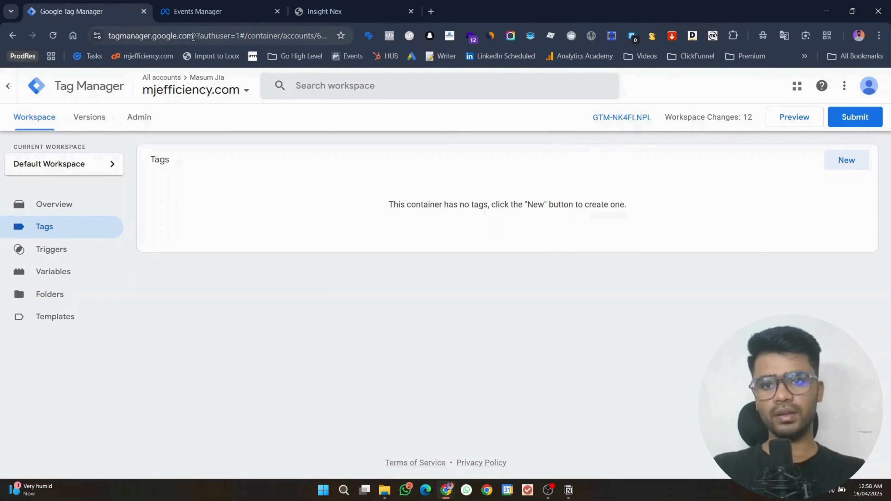
pyautogui.moveTo(193, 37); pyautogui.dragTo(45, 38)
pyautogui.click(379, 194)
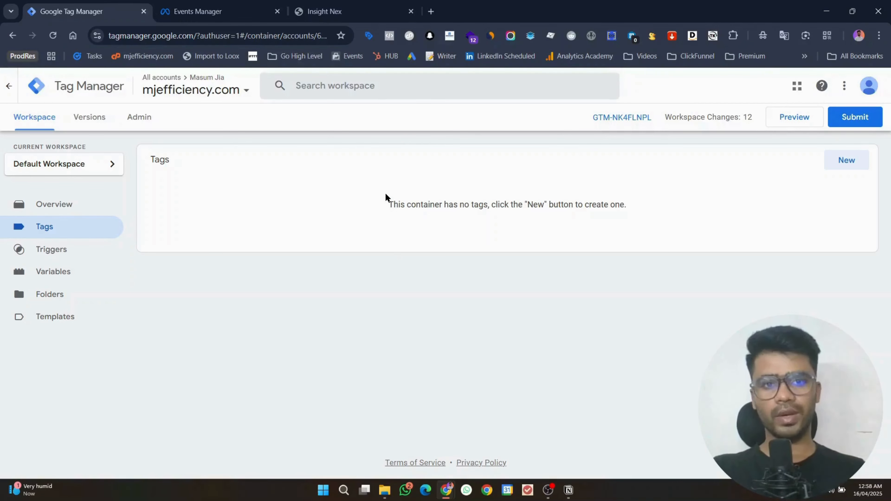
pyautogui.click(623, 118)
pyautogui.click(622, 218)
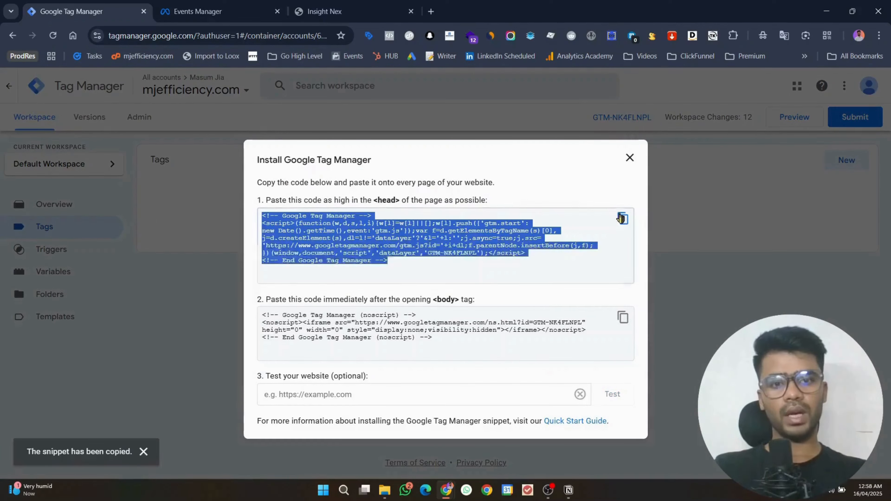
pyautogui.click(310, 4)
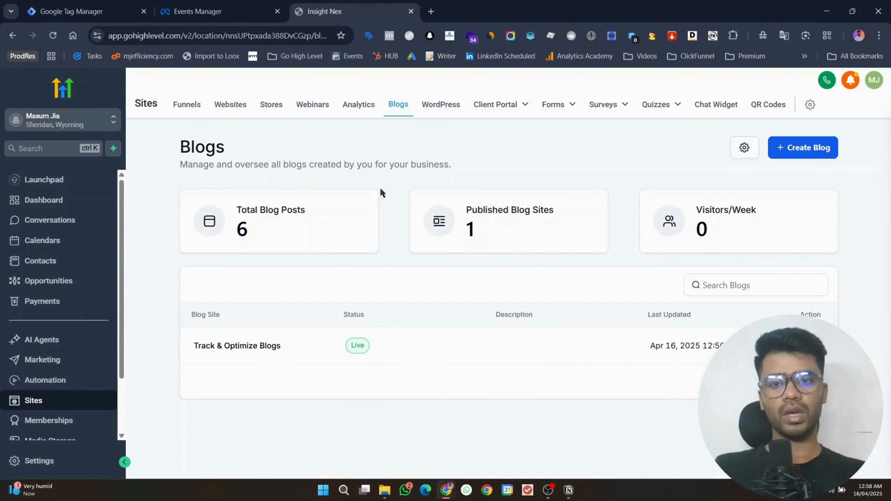
# Step: Paste the Tag Manager head snippet into Track & Optimize Blogs' head tracking code and save
pyautogui.click(258, 346)
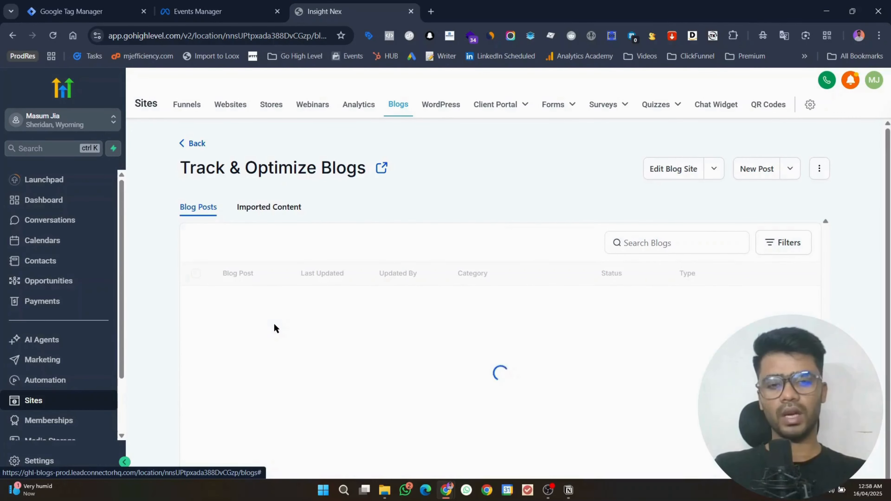
pyautogui.click(821, 170)
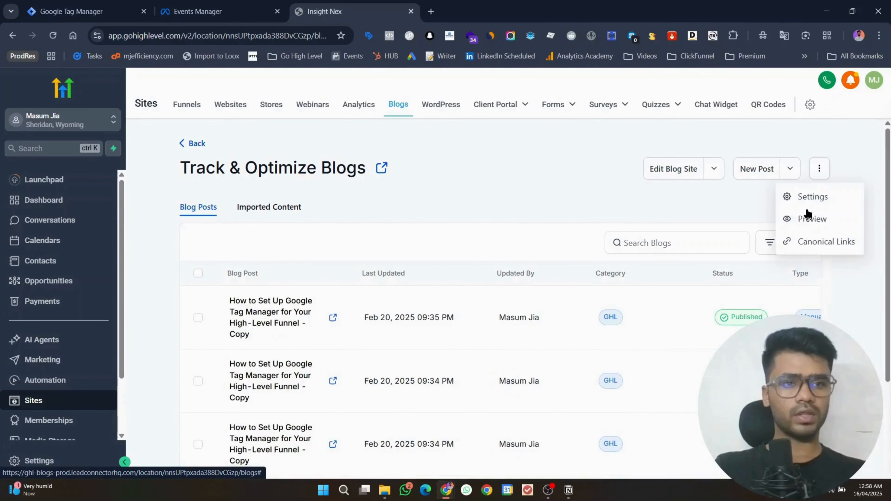
pyautogui.click(806, 198)
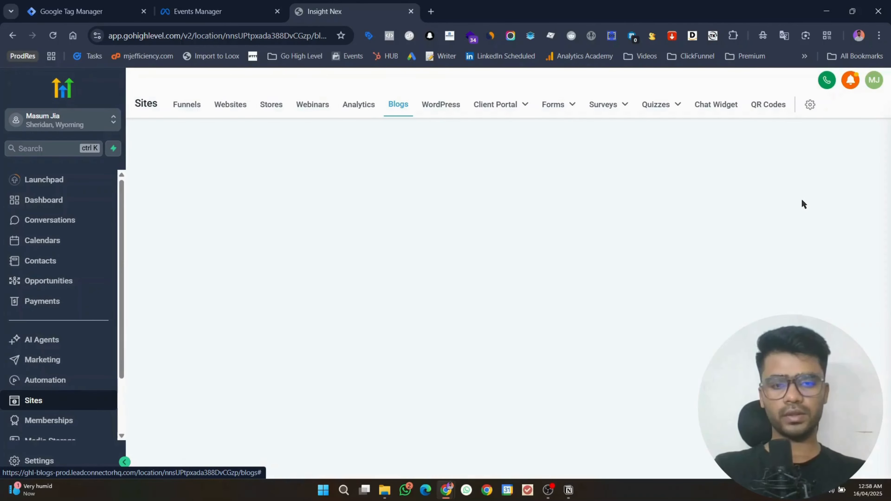
pyautogui.scroll(-3, 446, 297)
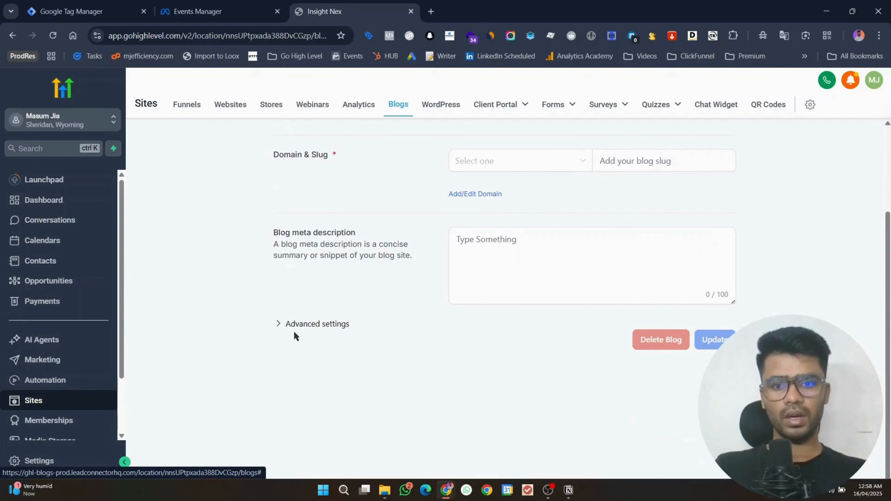
pyautogui.click(294, 330)
pyautogui.scroll(-4, 626, 274)
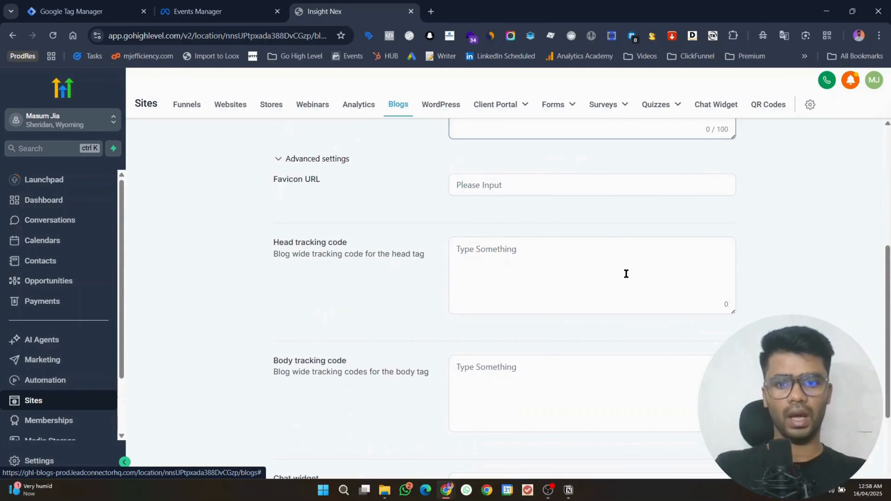
pyautogui.click(626, 274)
pyautogui.hotkey('ctrl', 'v')
pyautogui.scroll(-5, 837, 254)
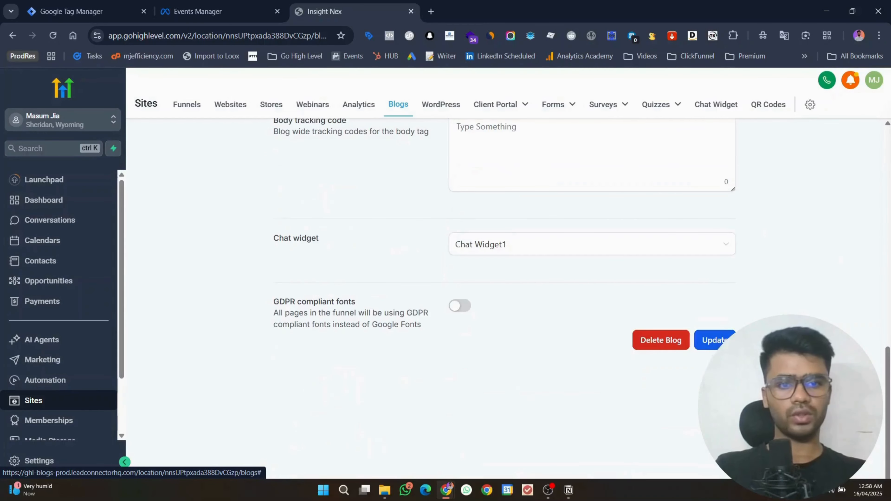
pyautogui.click(715, 340)
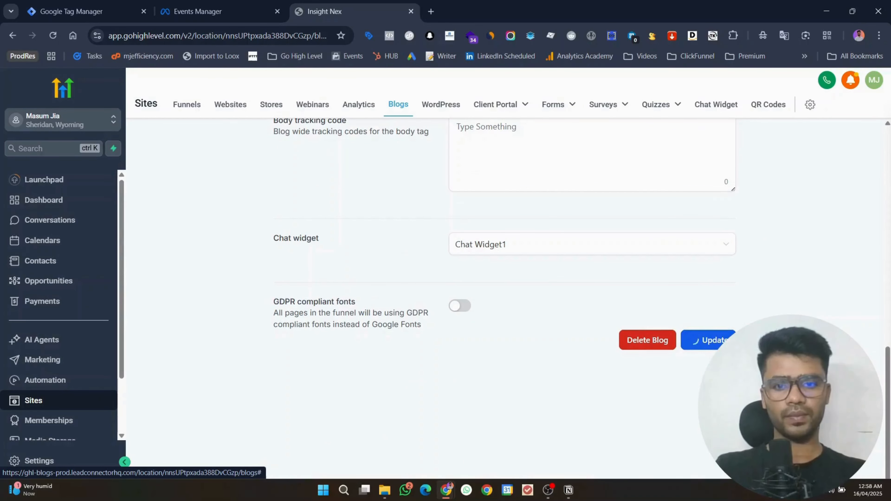
# Step: Turn on GDPR compliant fonts, save again, and copy the live blog site's link
pyautogui.click(460, 306)
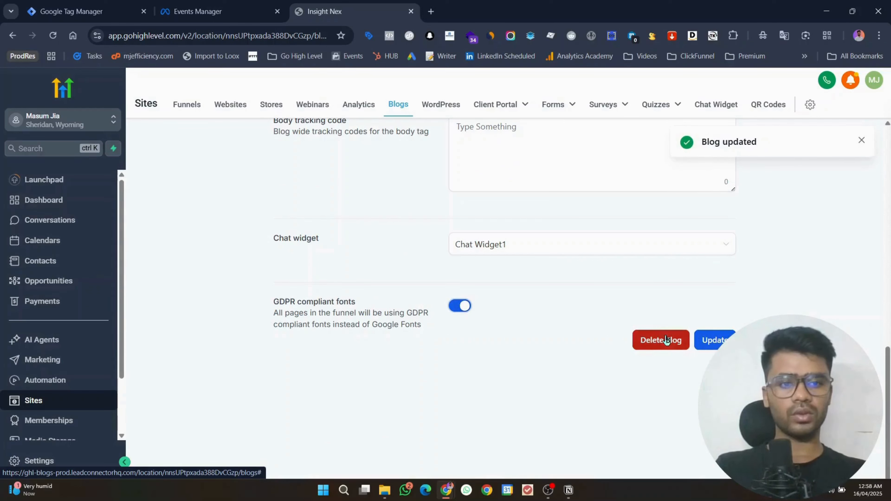
pyautogui.click(715, 341)
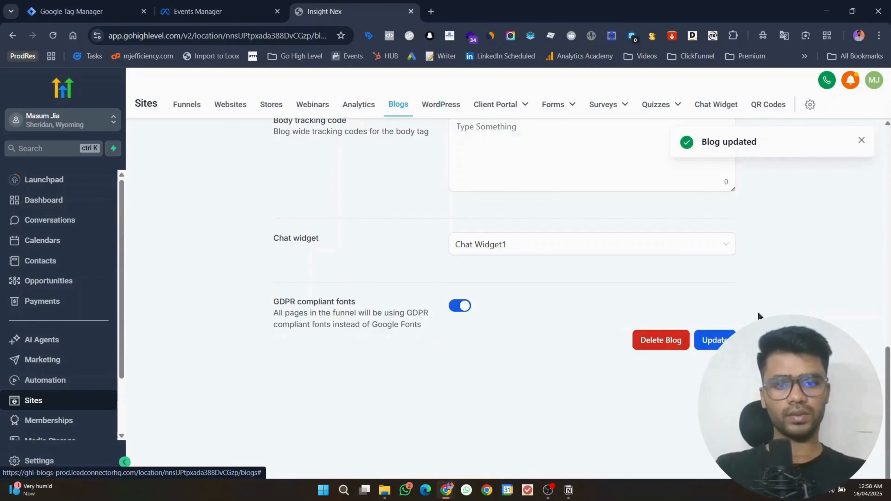
pyautogui.scroll(15, 227, 189)
pyautogui.click(285, 144)
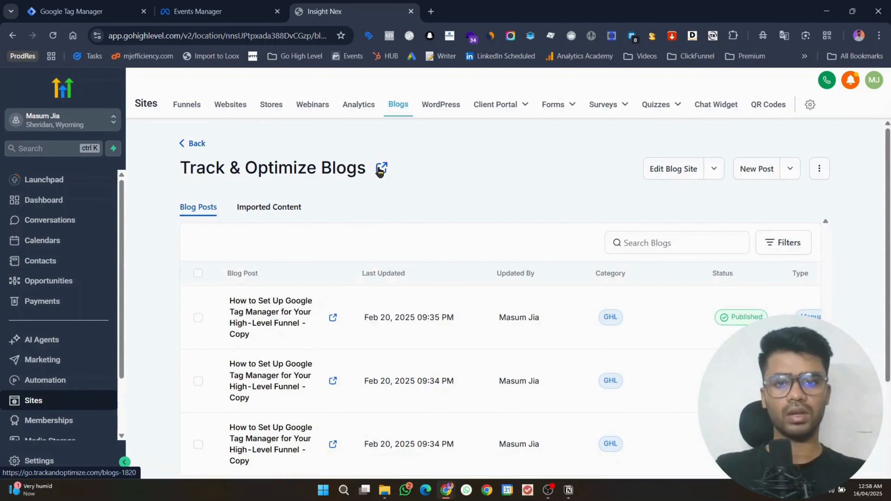
pyautogui.rightClick(379, 168)
pyautogui.click(431, 270)
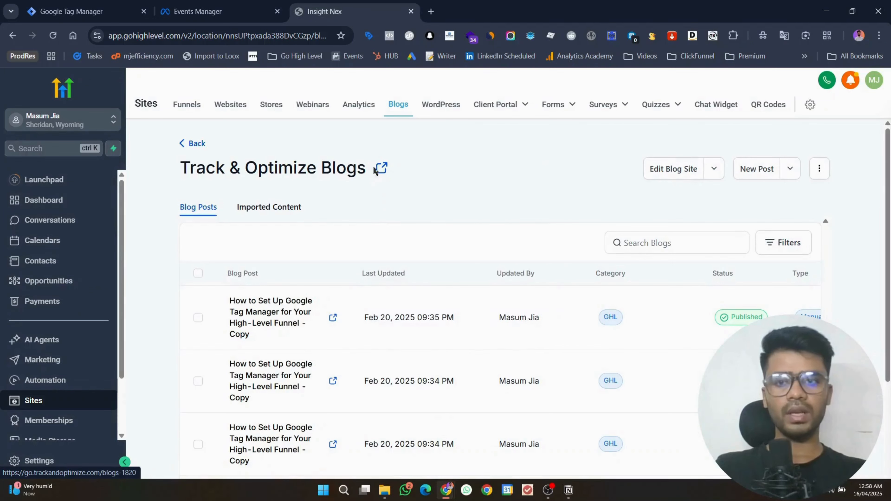
pyautogui.click(138, 4)
# Step: Start GTM Preview against the pasted trackandoptimize.com blog URL and connect Tag Assistant
pyautogui.click(630, 158)
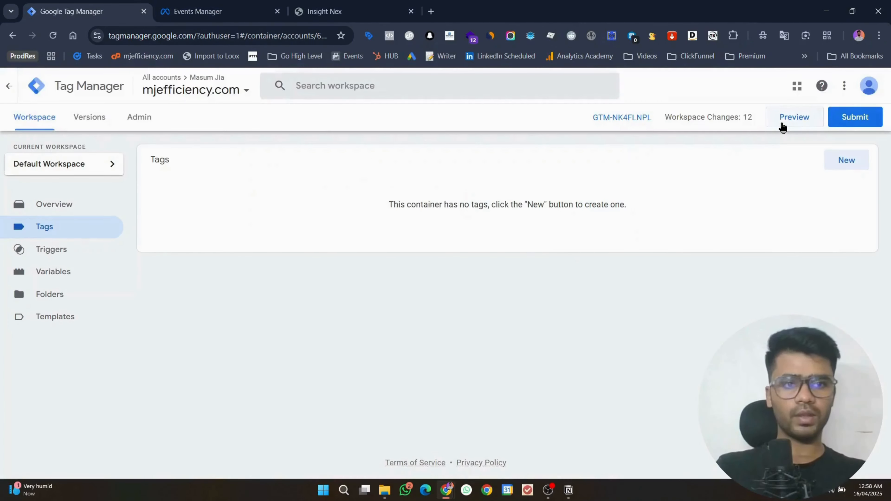
pyautogui.click(782, 125)
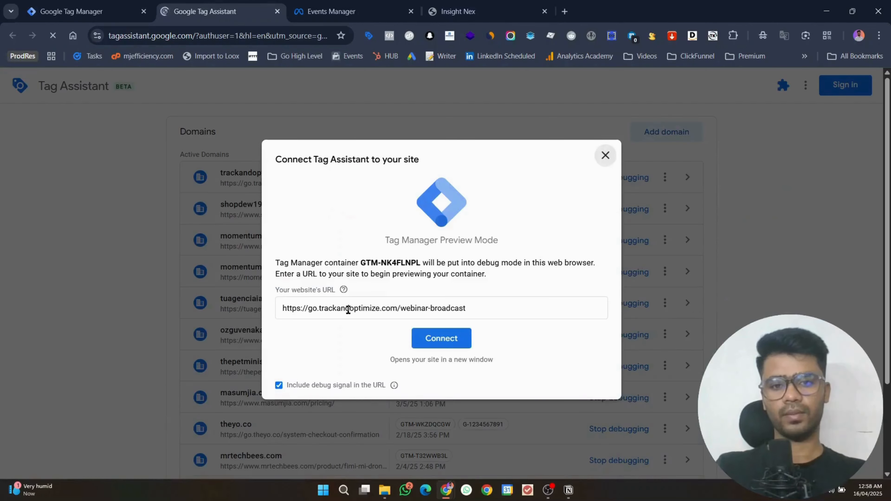
pyautogui.tripleClick(348, 309)
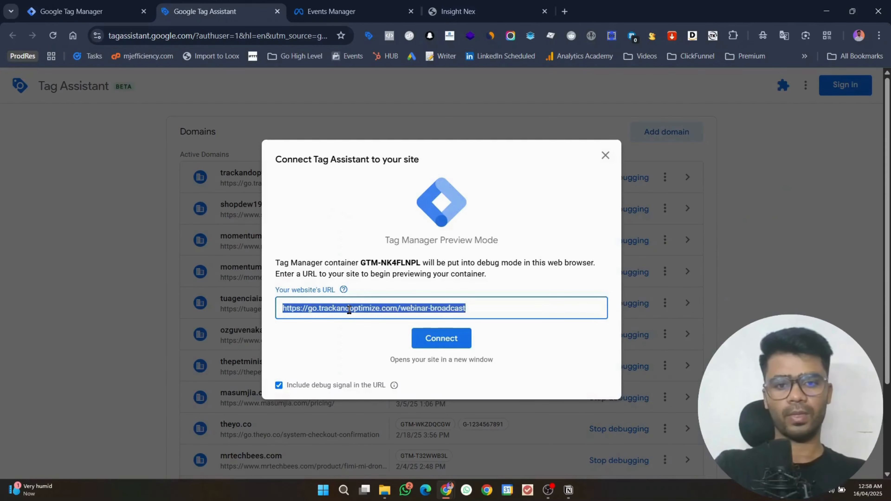
pyautogui.hotkey('ctrl', 'v')
pyautogui.click(441, 338)
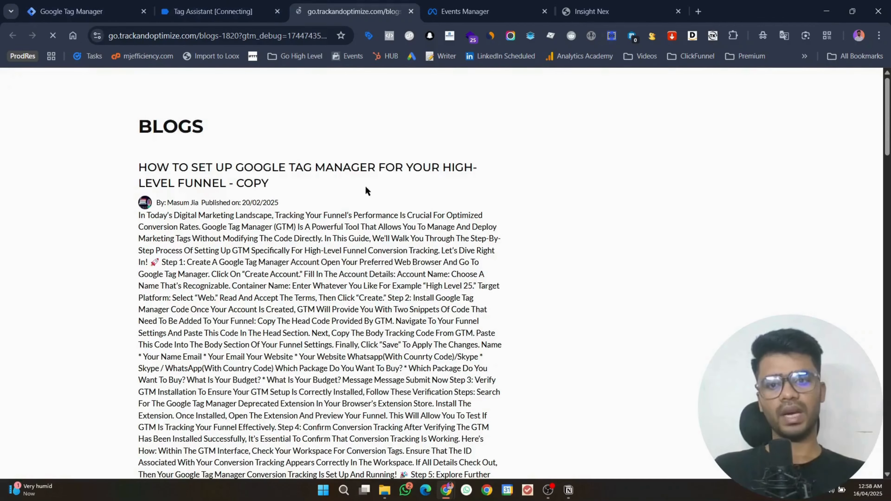
pyautogui.scroll(-15, 624, 224)
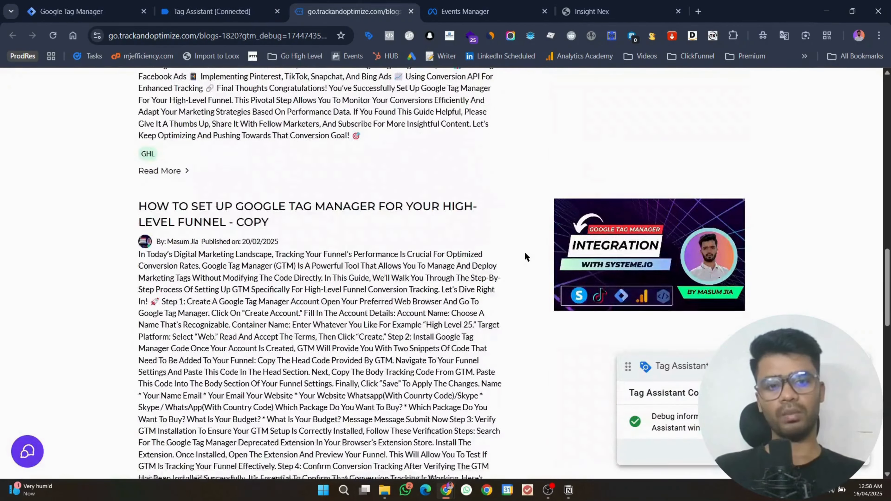
pyautogui.scroll(-2, 522, 263)
pyautogui.click(217, 10)
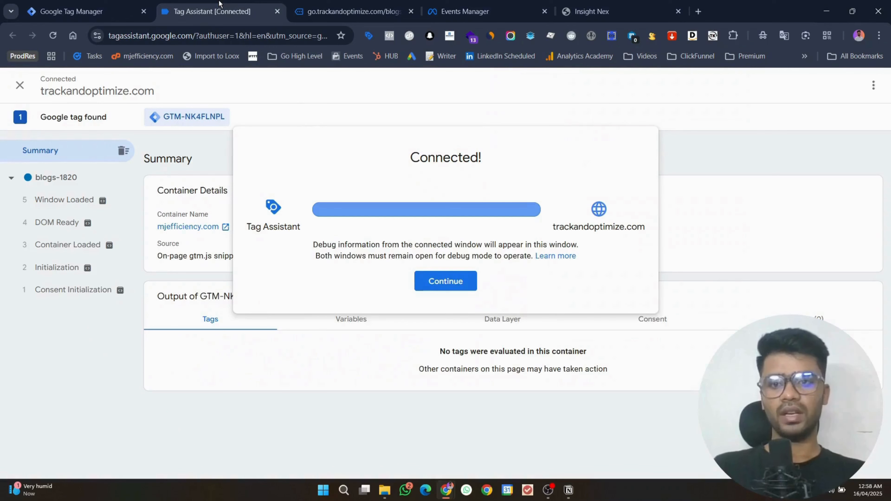
pyautogui.click(435, 282)
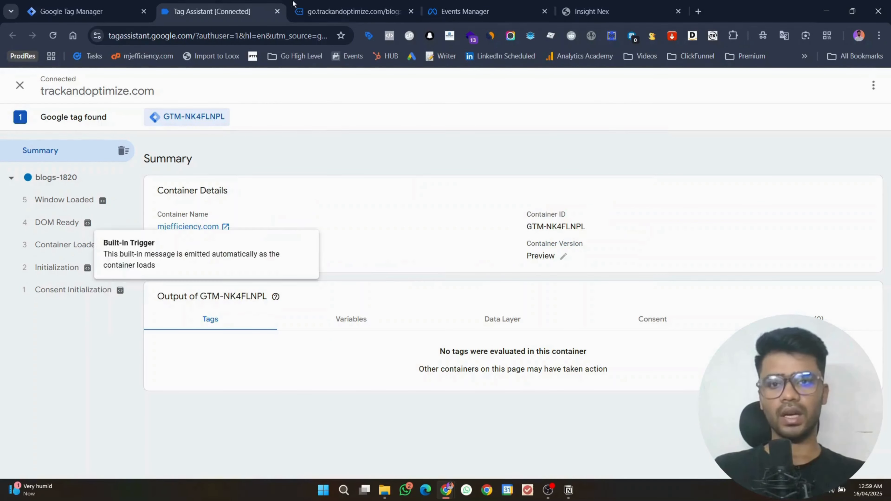
# Step: Confirm the Tag Assistant side panel on the blog page detects GTM-NK4FLNPL, then close it
pyautogui.click(331, 4)
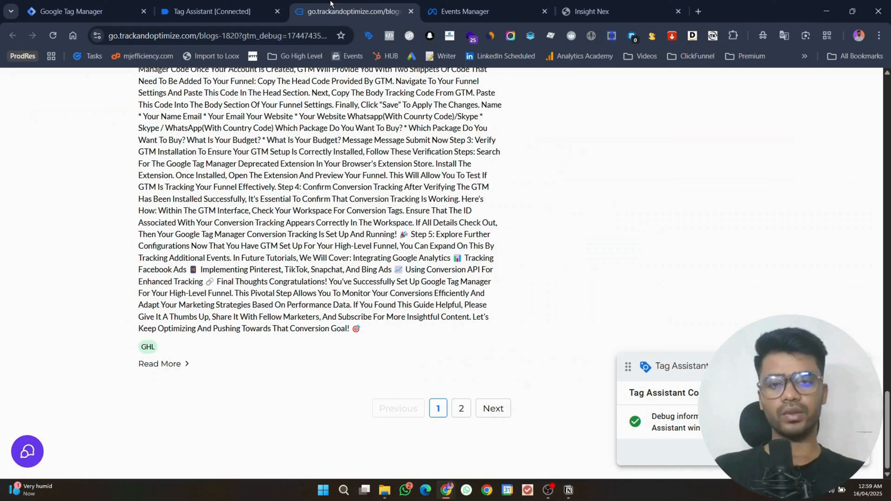
pyautogui.click(369, 36)
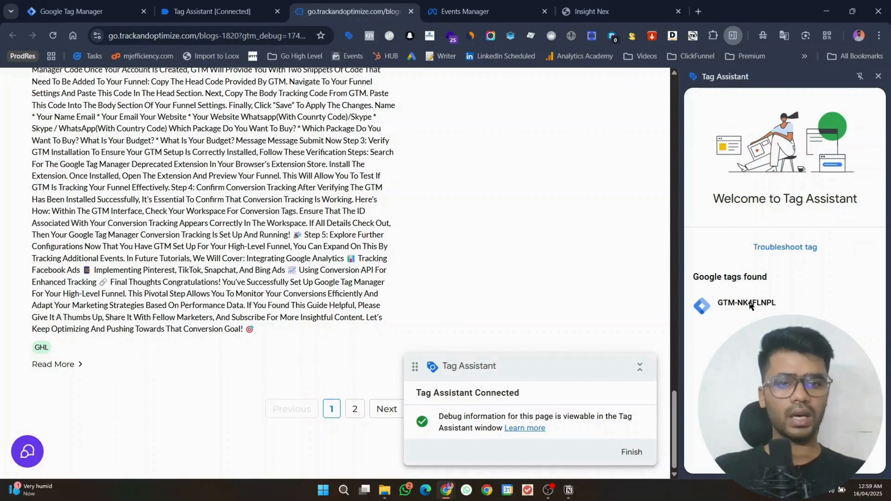
pyautogui.tripleClick(752, 306)
pyautogui.click(46, 11)
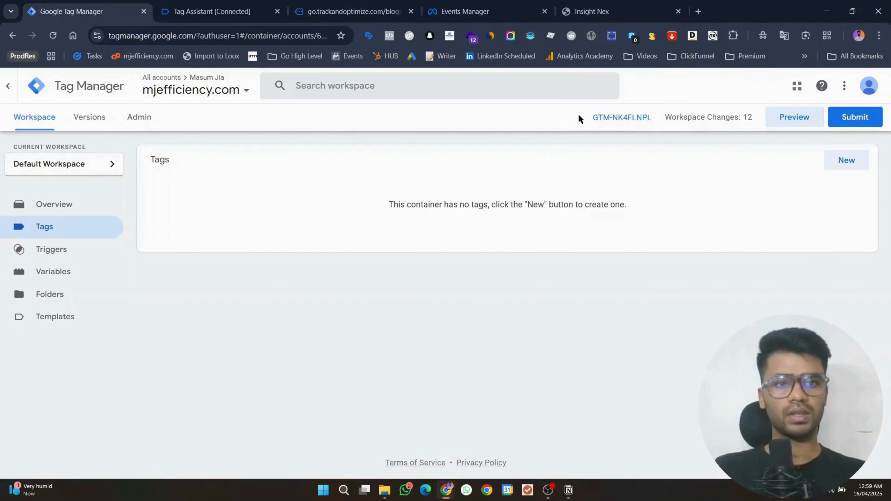
pyautogui.click(351, 11)
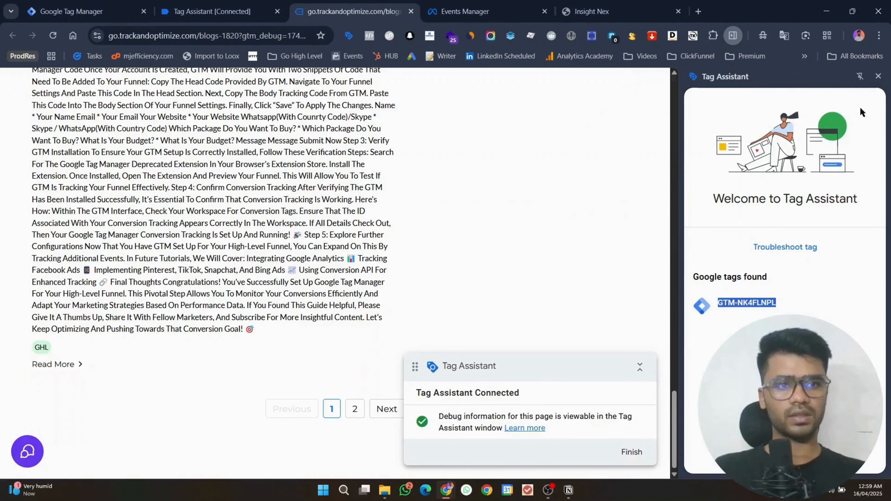
pyautogui.click(878, 77)
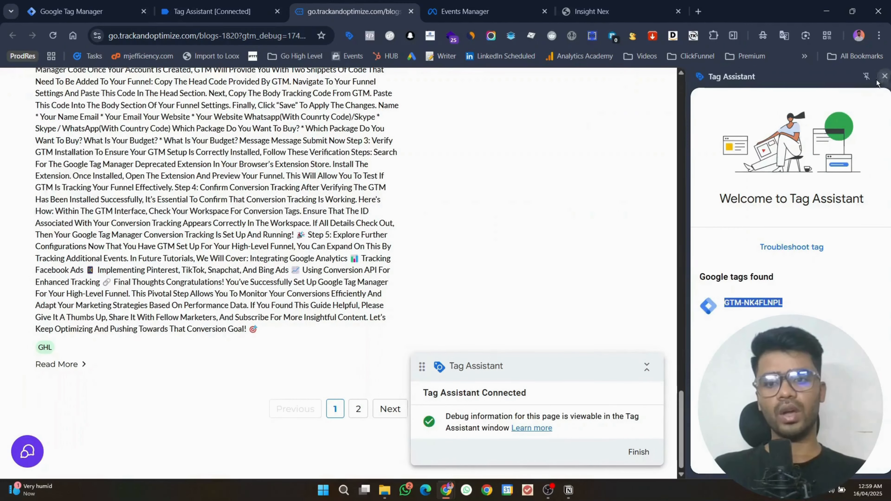
pyautogui.scroll(-10, 649, 267)
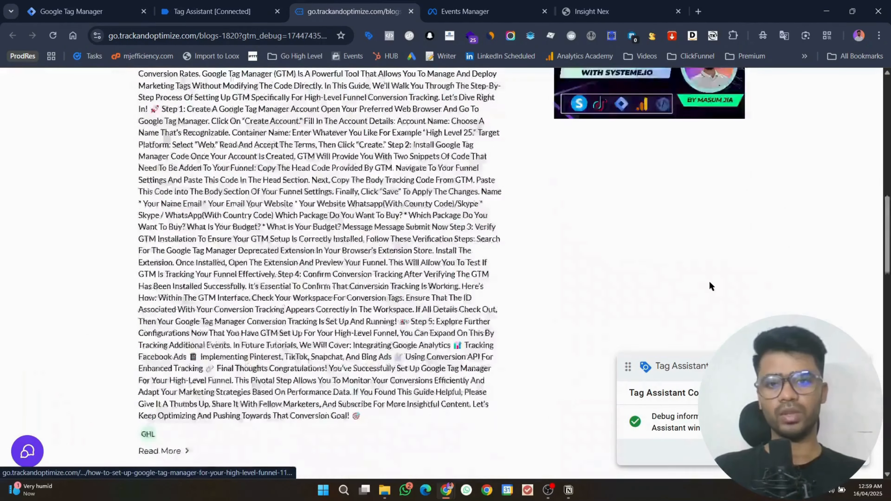
# Step: Scroll through the blog's Tag Manager setup post, then go back to Google Tag Manager
pyautogui.scroll(6, 709, 278)
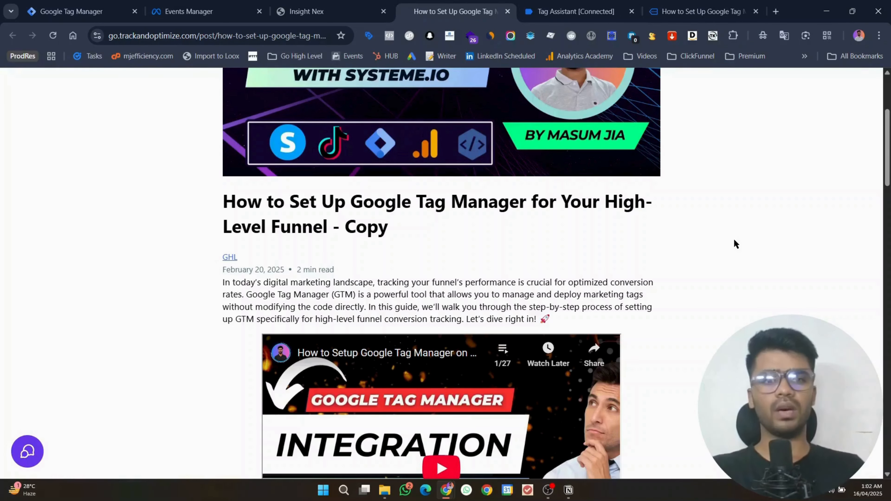
pyautogui.scroll(-15, 734, 243)
pyautogui.click(68, 10)
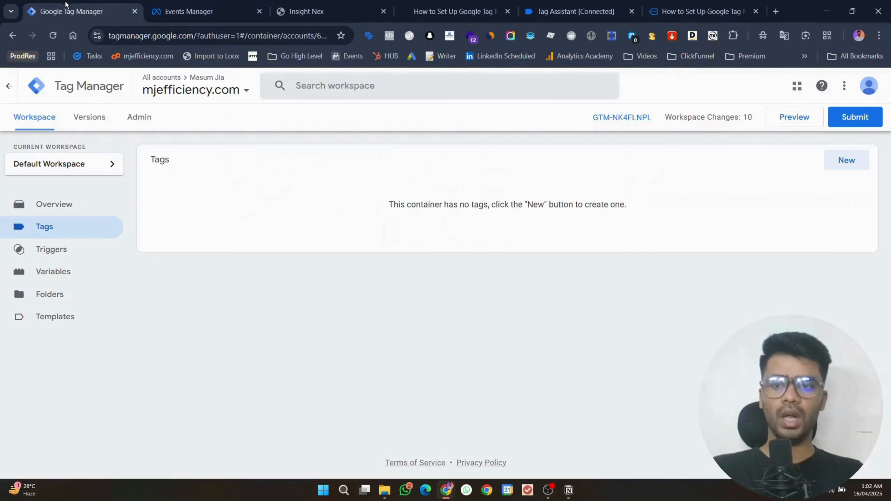
# Step: Enable the Scroll Depth Threshold, Units, Direction, Percent Visible and On-Screen Duration built-in variables
pyautogui.click(54, 272)
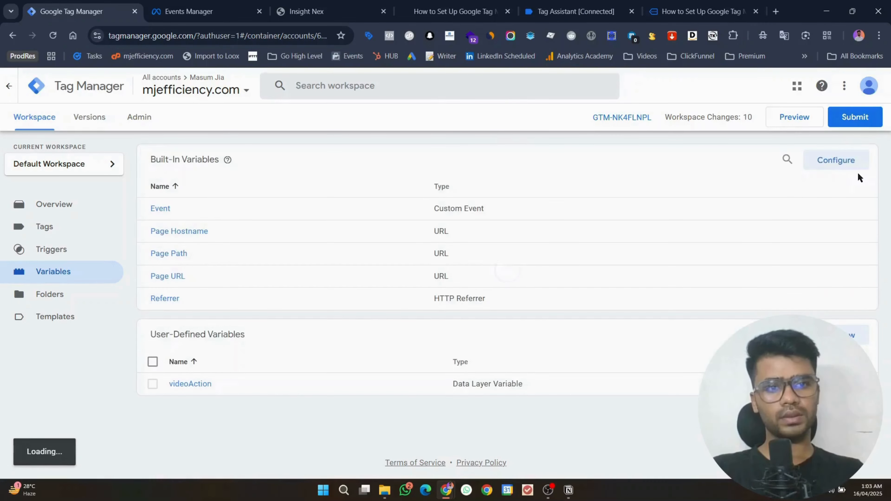
pyautogui.click(850, 161)
pyautogui.scroll(-10, 712, 286)
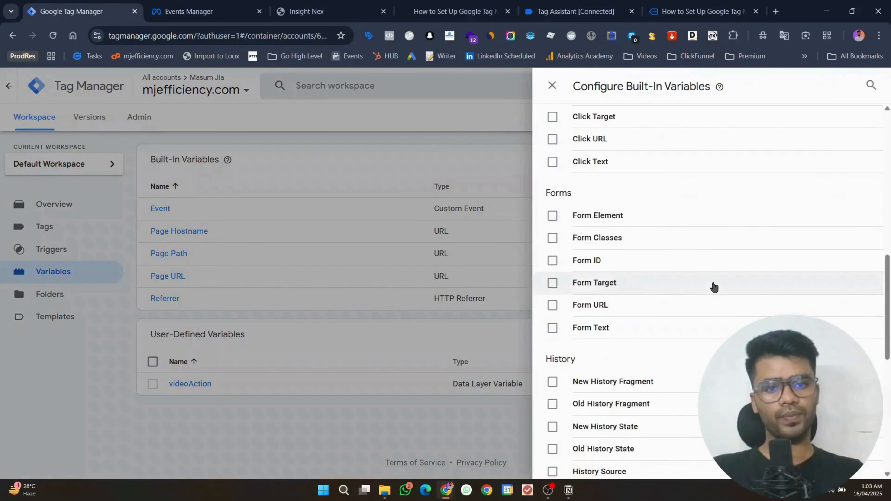
pyautogui.scroll(-5, 619, 309)
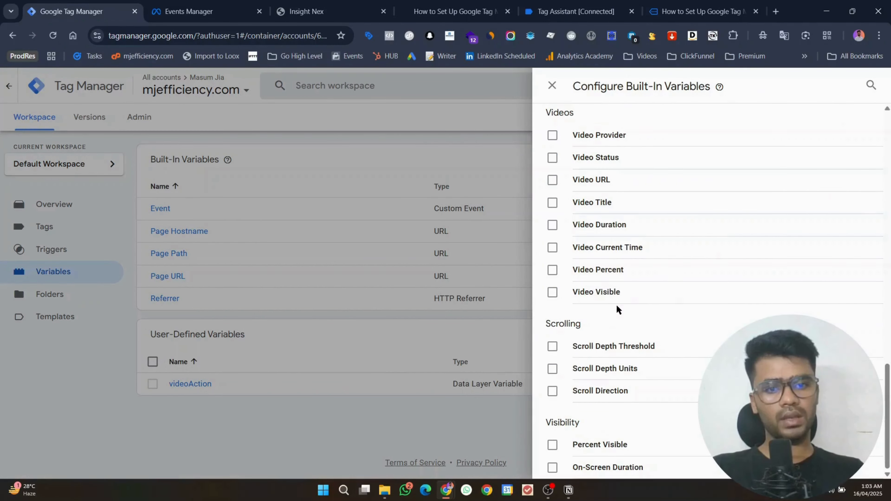
pyautogui.click(611, 347)
pyautogui.click(608, 368)
pyautogui.click(606, 393)
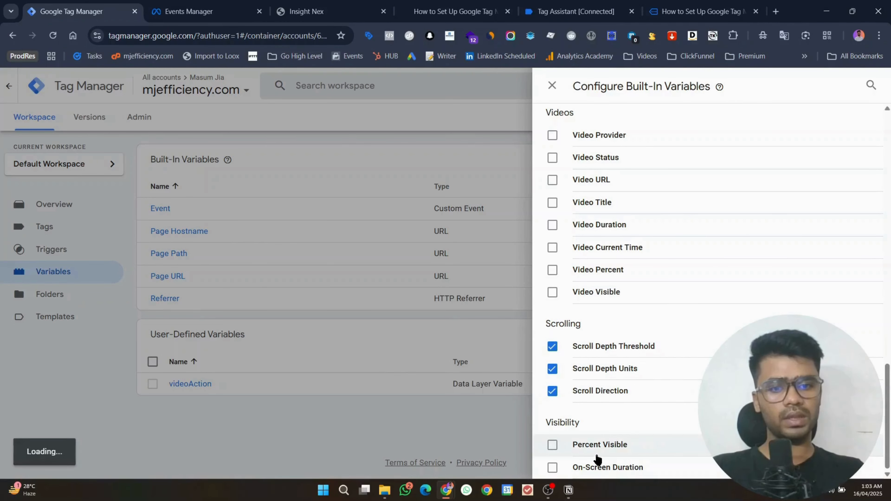
pyautogui.click(597, 453)
pyautogui.click(599, 468)
# Step: Enable the Click Text, URL, Target, ID, Classes and Element variables, then close the panel
pyautogui.scroll(5, 691, 333)
pyautogui.scroll(5, 690, 330)
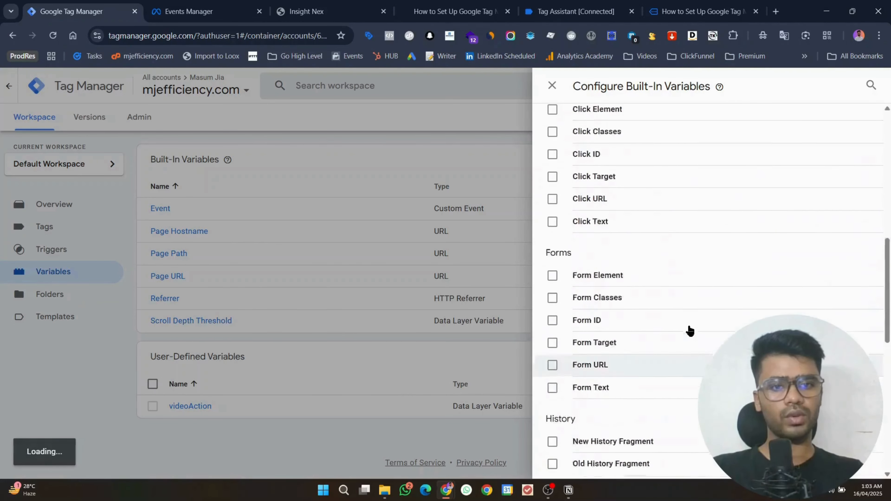
pyautogui.scroll(3, 684, 329)
pyautogui.click(680, 332)
pyautogui.click(677, 310)
pyautogui.click(670, 288)
pyautogui.click(670, 266)
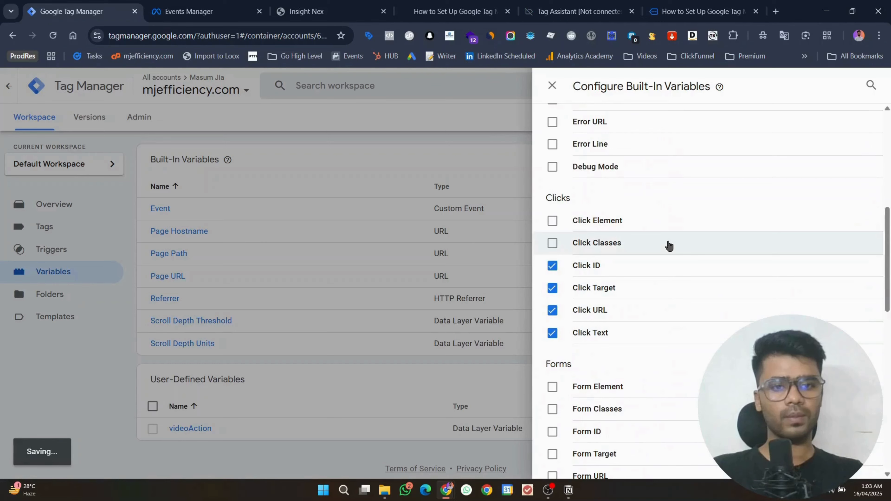
pyautogui.click(668, 243)
pyautogui.click(668, 221)
pyautogui.click(552, 86)
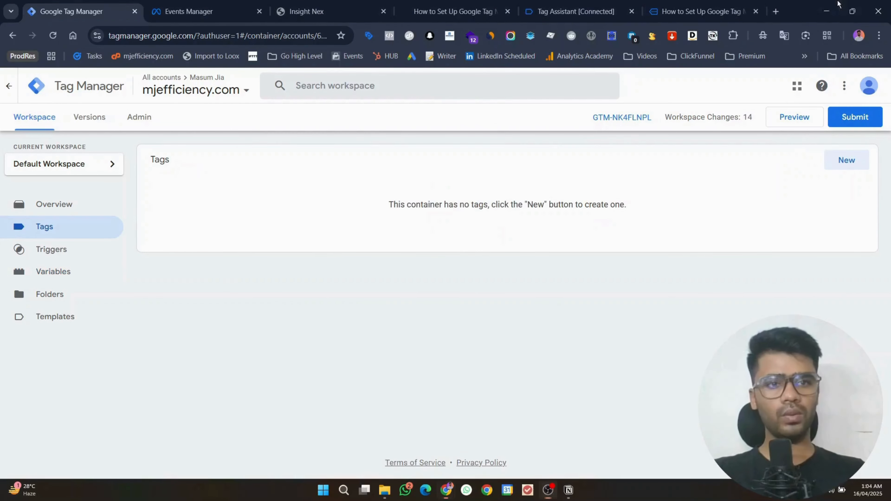
# Step: Reconnect Tag Assistant and scroll down and up the blog post to generate scroll events
pyautogui.click(794, 118)
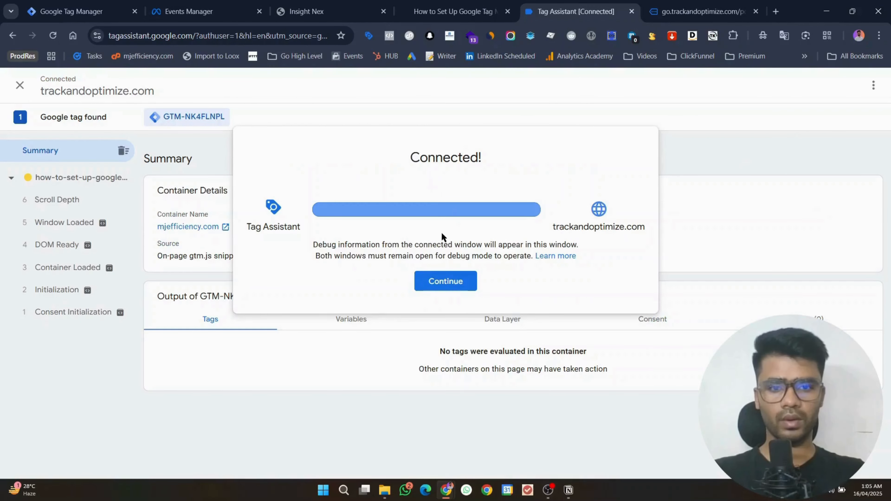
pyautogui.click(435, 277)
pyautogui.click(701, 11)
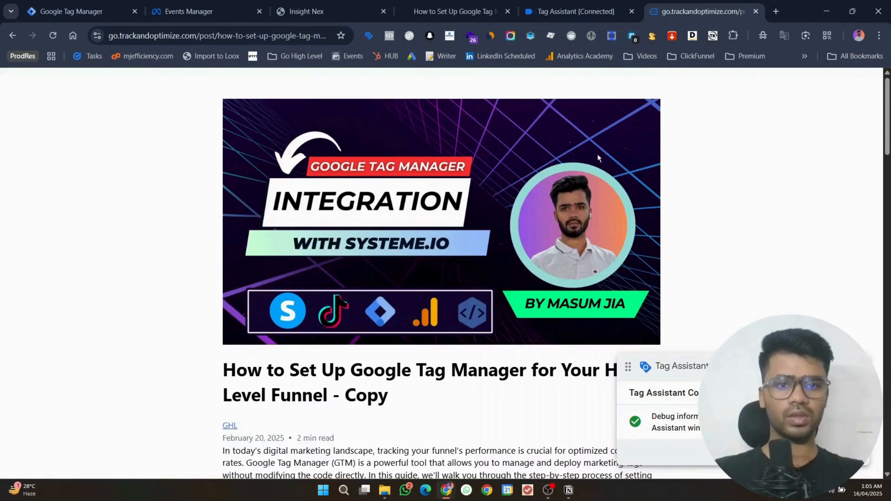
pyautogui.scroll(-10, 551, 443)
pyautogui.click(548, 490)
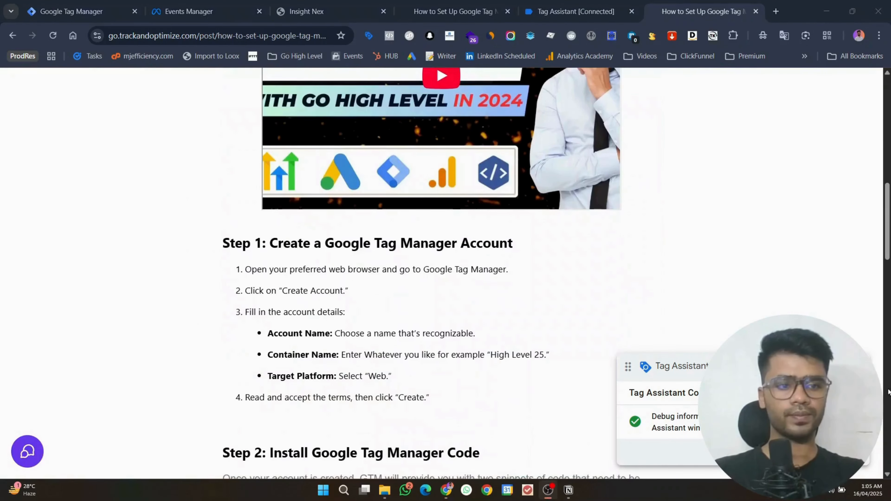
pyautogui.click(834, 4)
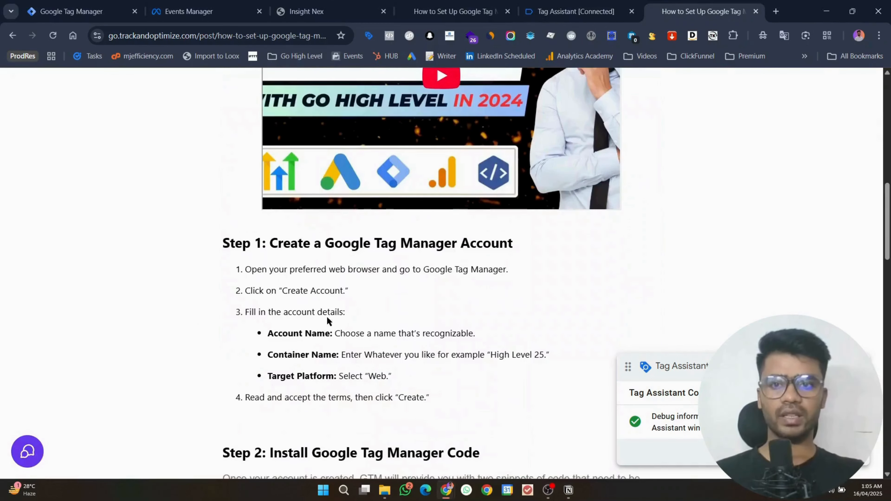
pyautogui.scroll(10, 327, 316)
pyautogui.scroll(3, 313, 289)
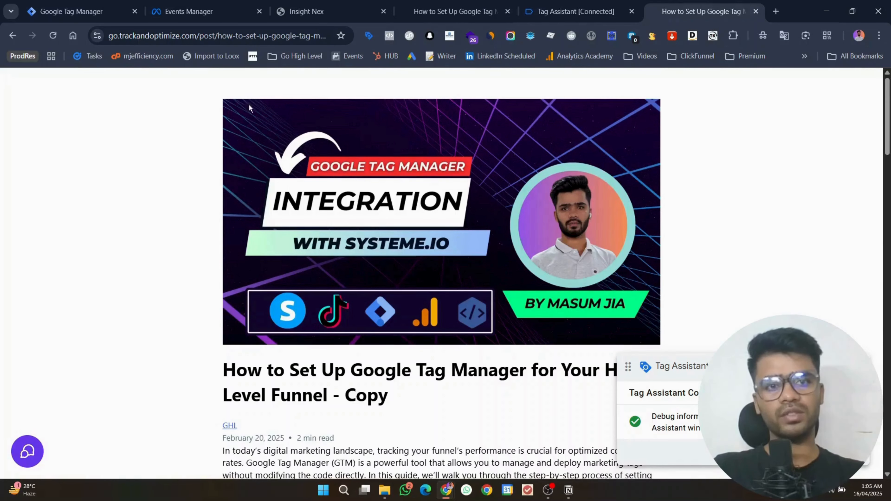
pyautogui.scroll(-12, 248, 105)
pyautogui.scroll(-15, 551, 177)
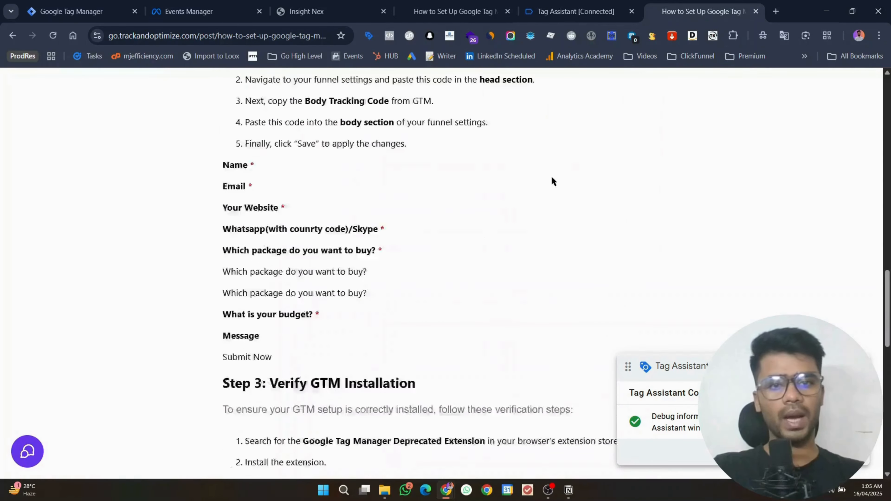
# Step: Inspect Scroll Depth events 6, 8, 9 and 11, confirming gtm.scrollThreshold of 60
pyautogui.click(607, 5)
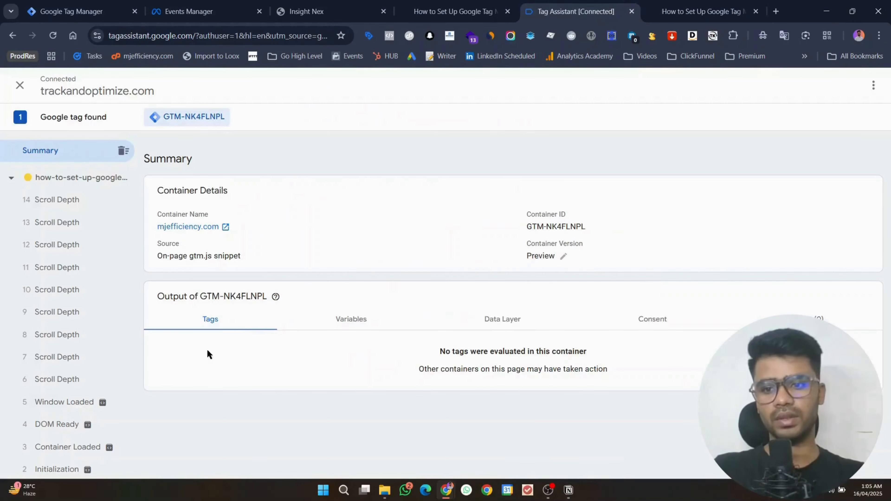
pyautogui.click(70, 377)
pyautogui.click(867, 223)
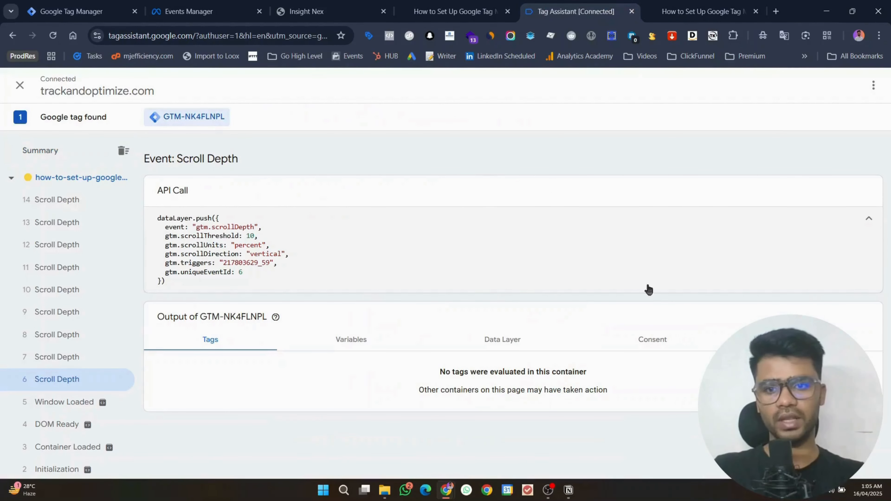
pyautogui.click(100, 344)
pyautogui.click(71, 315)
pyautogui.click(69, 272)
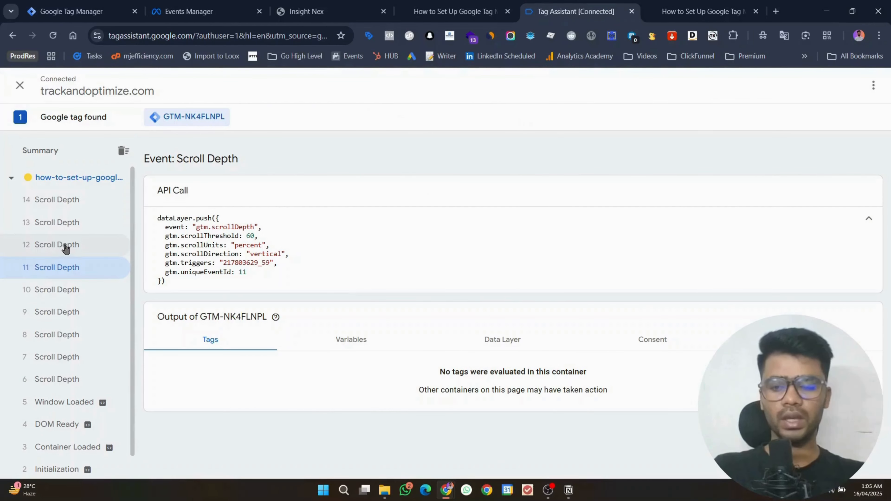
pyautogui.moveTo(256, 237); pyautogui.dragTo(168, 234)
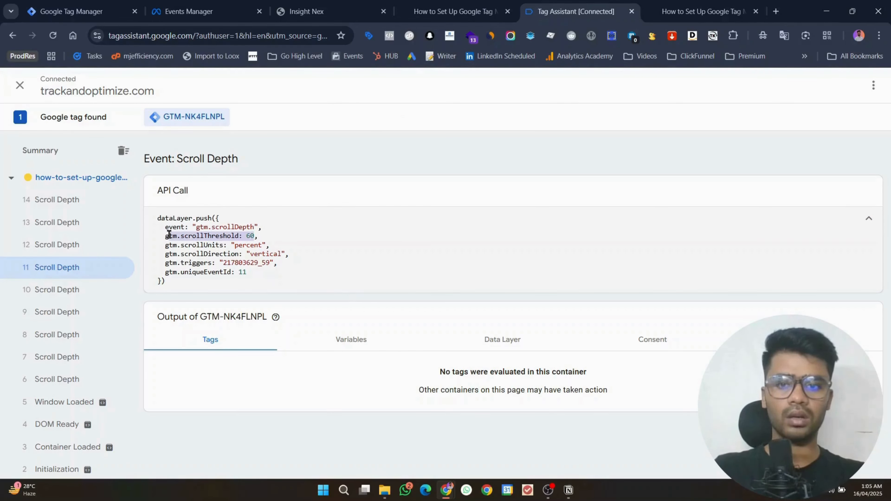
pyautogui.click(259, 240)
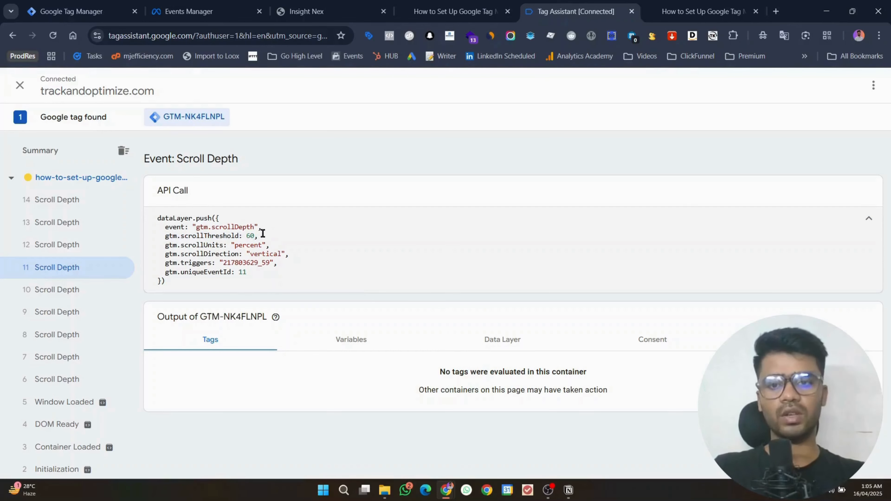
pyautogui.click(70, 11)
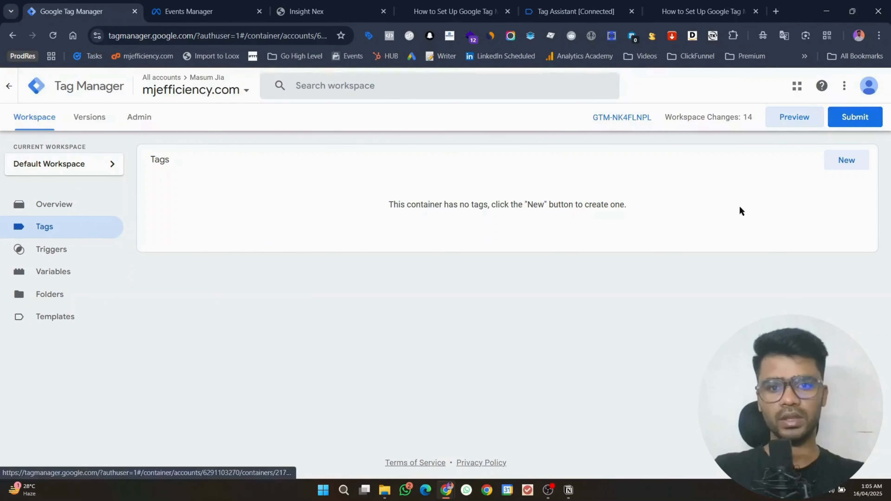
pyautogui.click(860, 164)
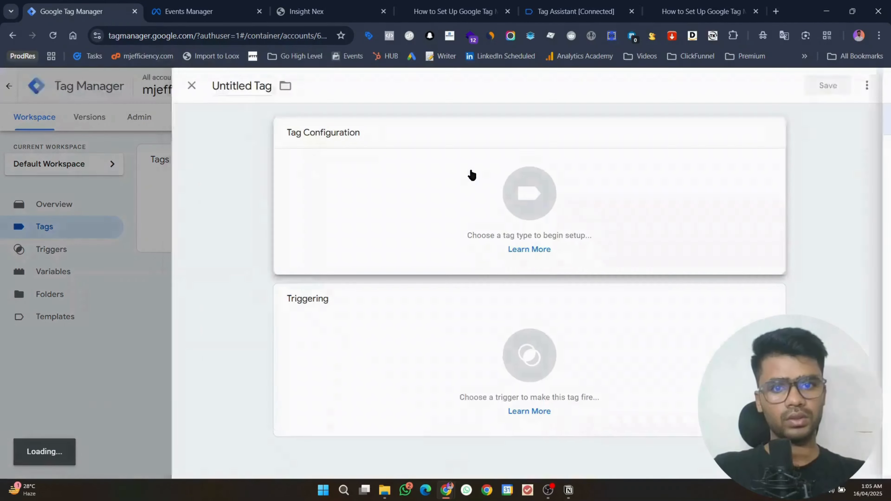
pyautogui.click(470, 175)
pyautogui.click(754, 178)
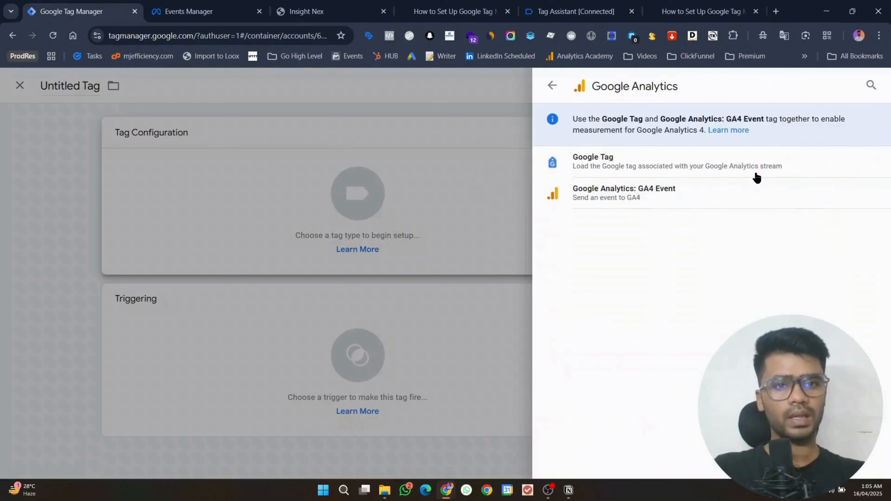
pyautogui.click(680, 192)
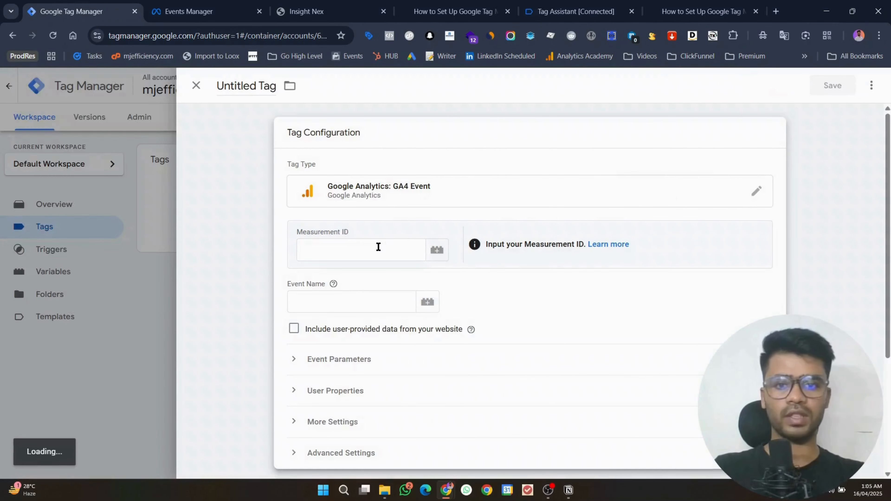
pyautogui.click(378, 246)
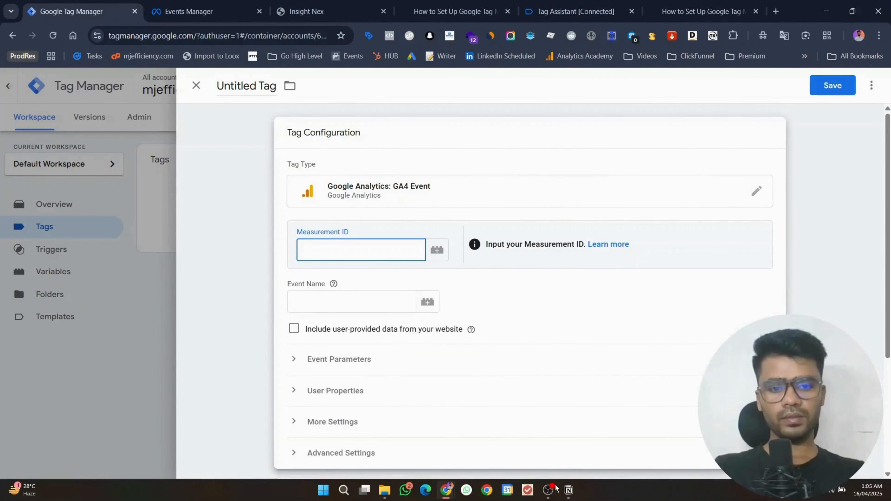
pyautogui.click(548, 489)
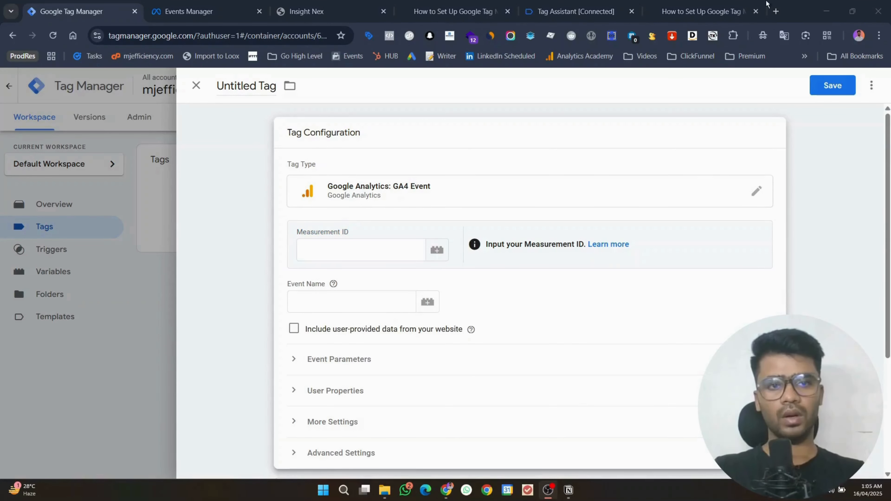
pyautogui.click(831, 4)
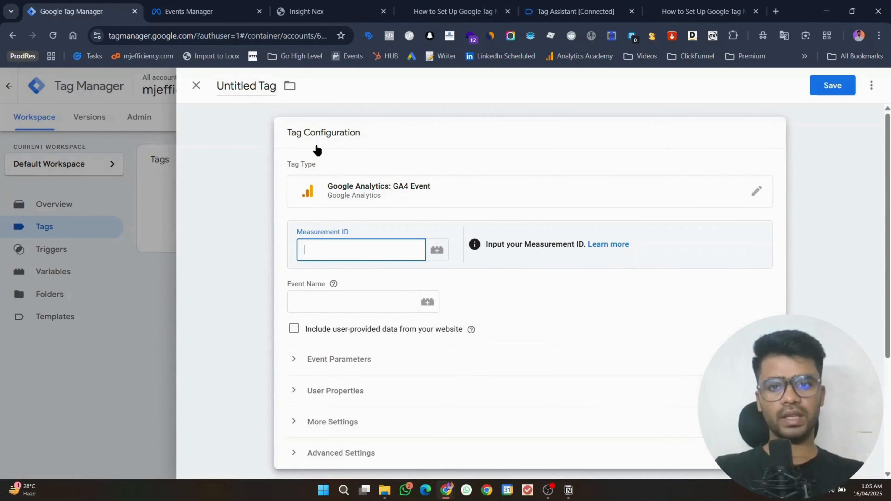
pyautogui.write('G')
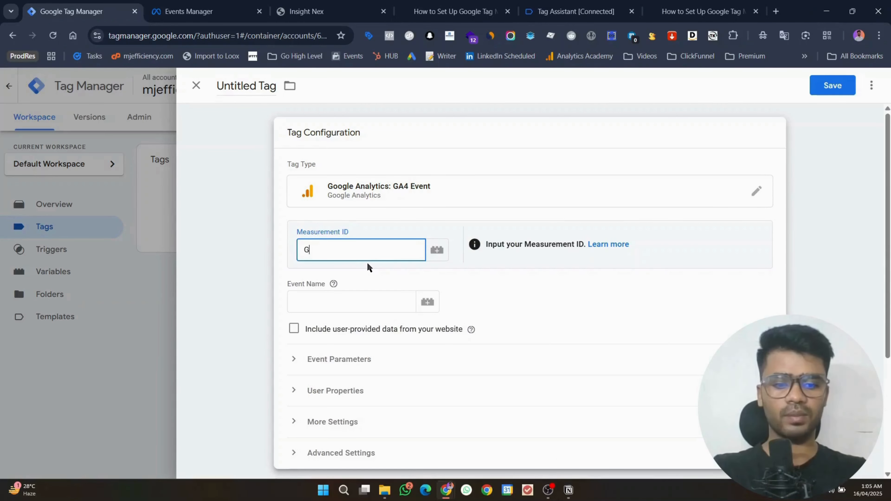
pyautogui.write('-1234')
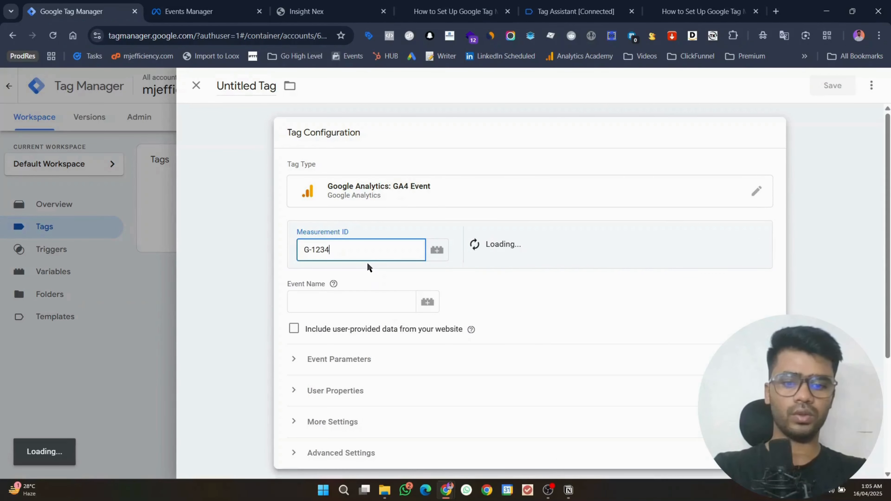
pyautogui.write('56799')
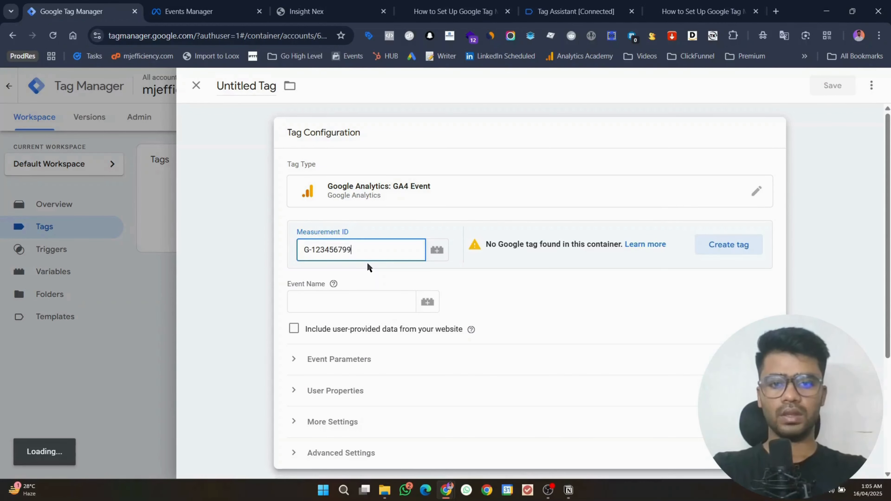
pyautogui.write('1')
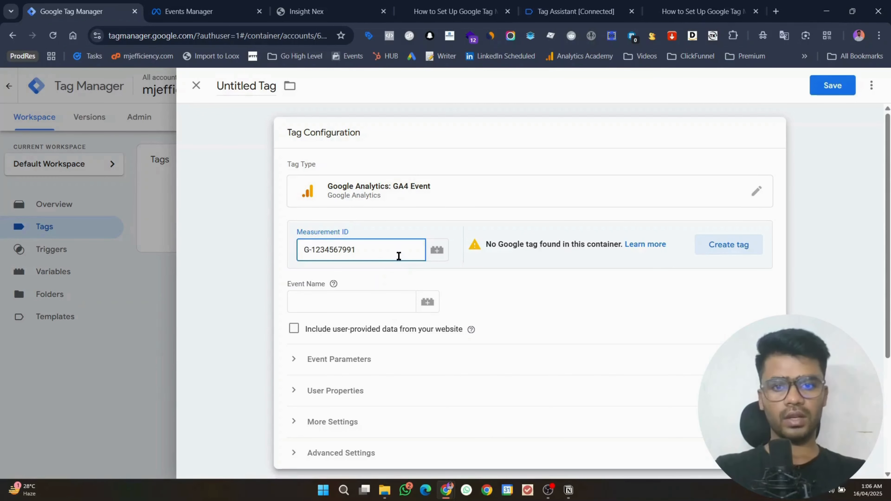
# Step: Close the untitled GA4 Event tag draft and discard its unsaved changes
pyautogui.click(396, 202)
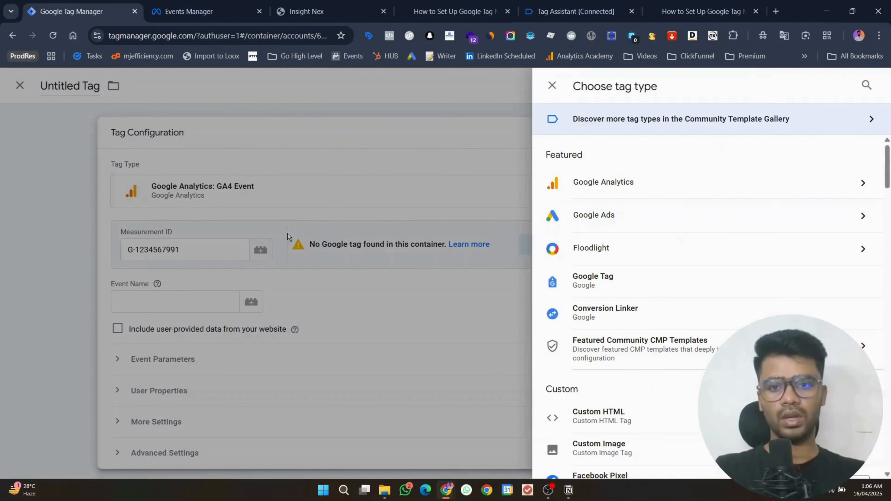
pyautogui.click(217, 257)
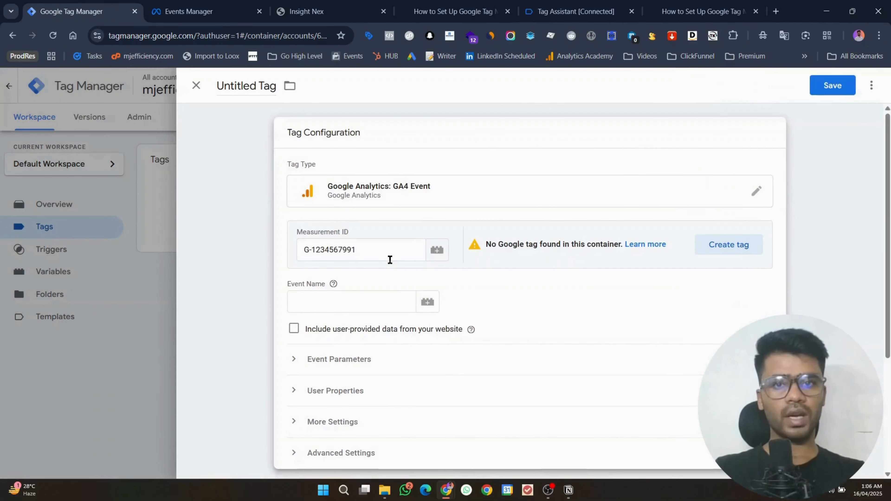
pyautogui.click(548, 490)
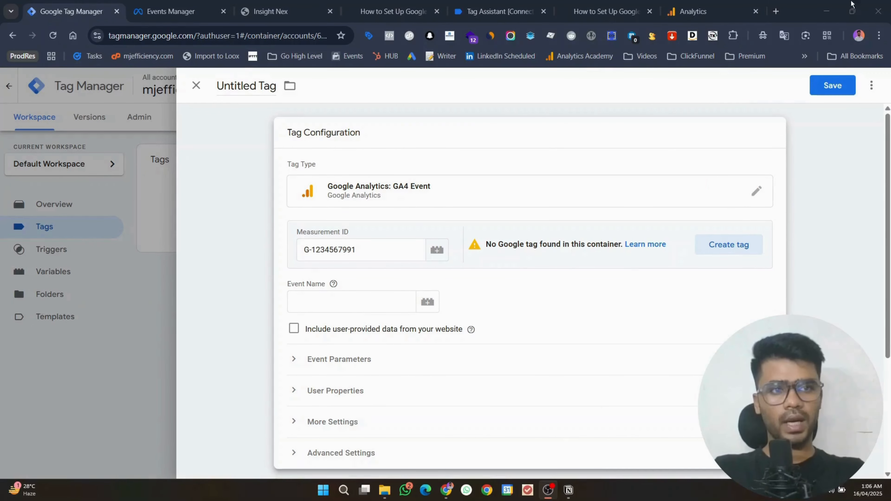
pyautogui.click(830, 5)
pyautogui.click(196, 92)
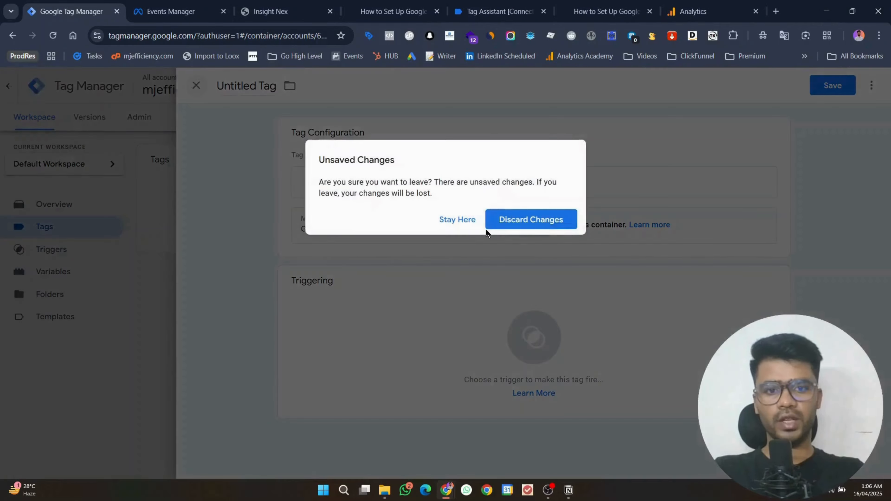
pyautogui.click(522, 219)
# Step: Try saving a Google Tag with the pasted measurement ID, then reload after the stale-data error
pyautogui.click(848, 158)
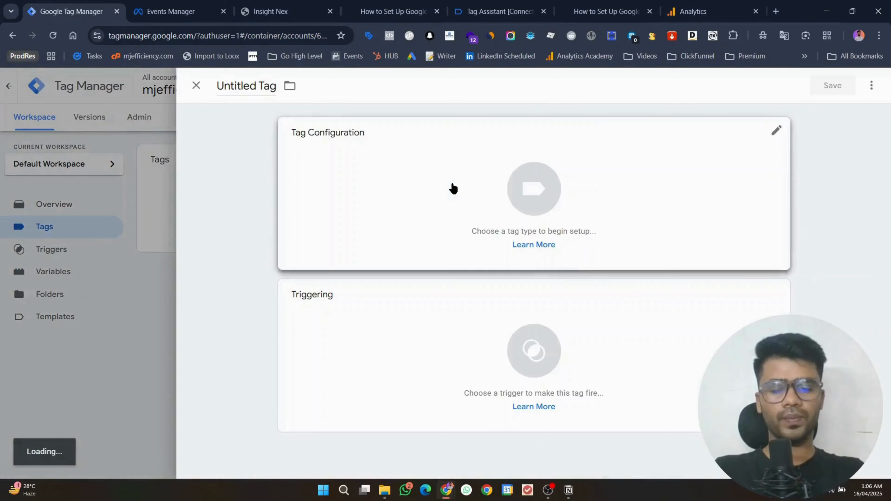
pyautogui.click(709, 191)
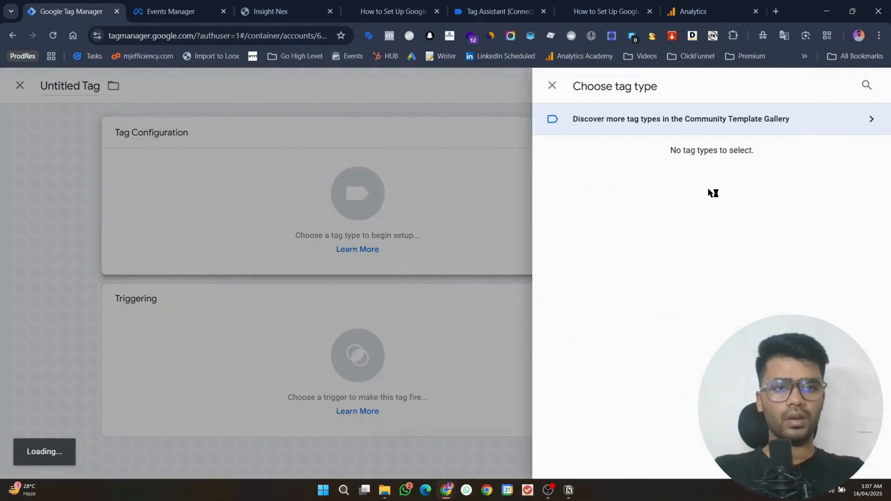
pyautogui.click(625, 167)
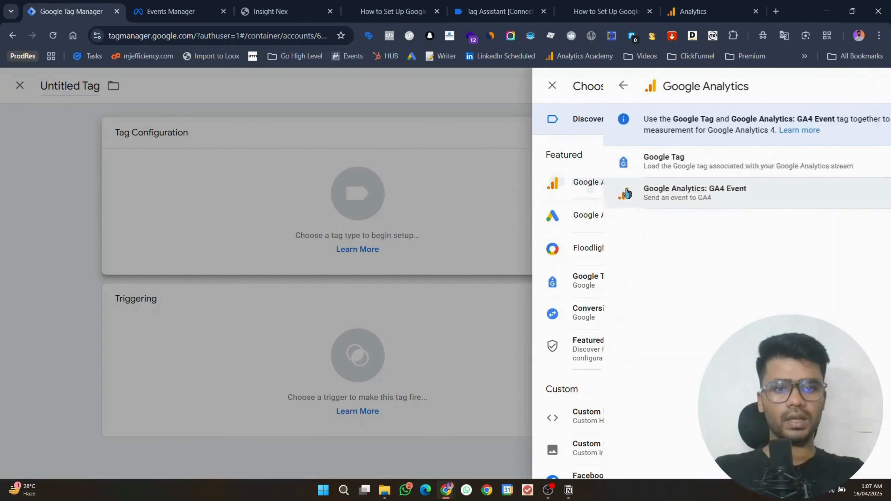
pyautogui.click(622, 167)
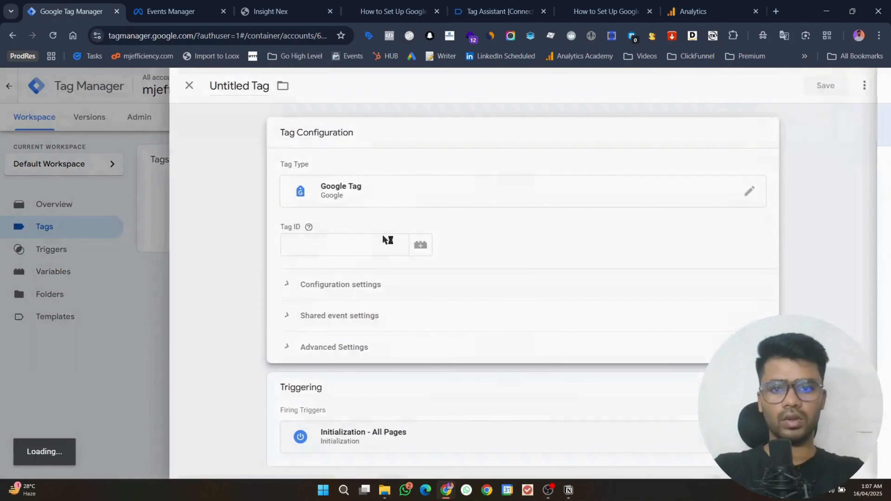
pyautogui.click(370, 239)
pyautogui.write('G-BF1WDTFET7')
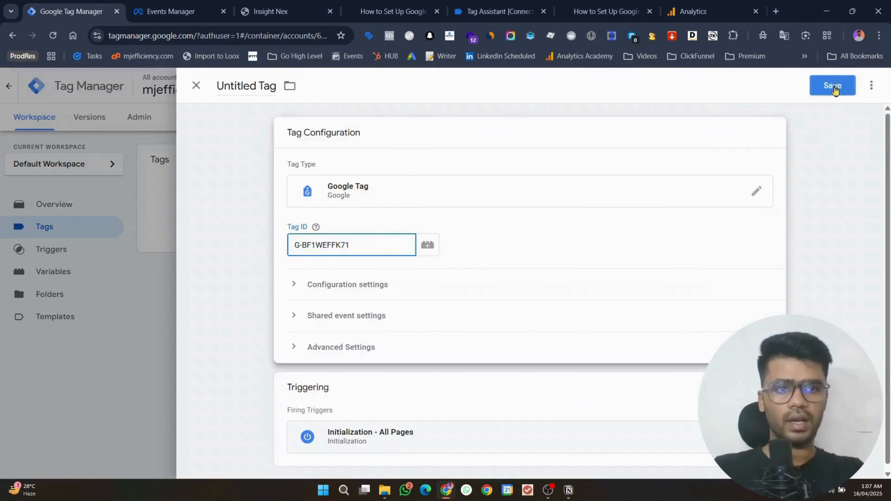
pyautogui.click(832, 85)
pyautogui.click(537, 251)
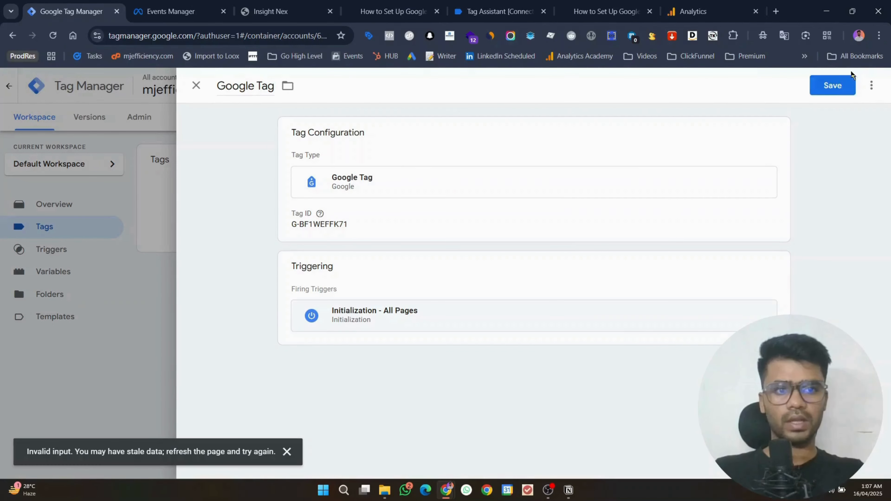
pyautogui.click(843, 84)
pyautogui.click(53, 36)
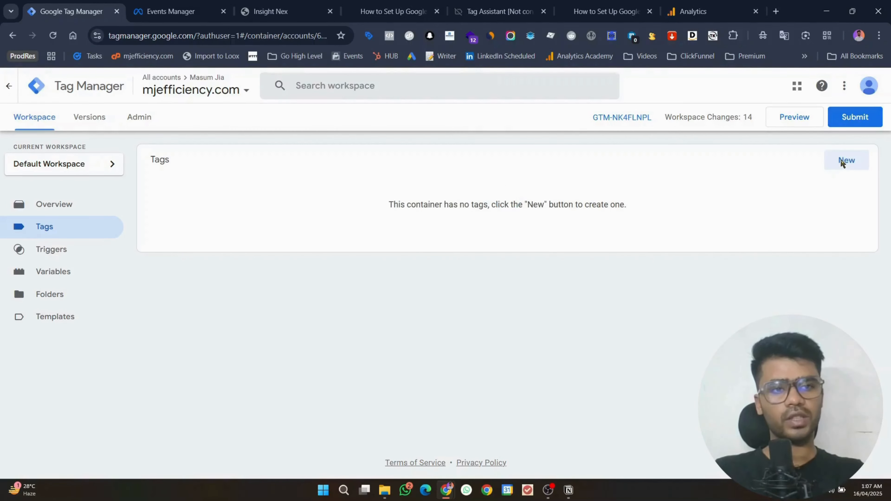
# Step: Recreate the Google Tag with the pasted measurement ID and save it named 'Google Tag'
pyautogui.click(835, 167)
pyautogui.click(534, 142)
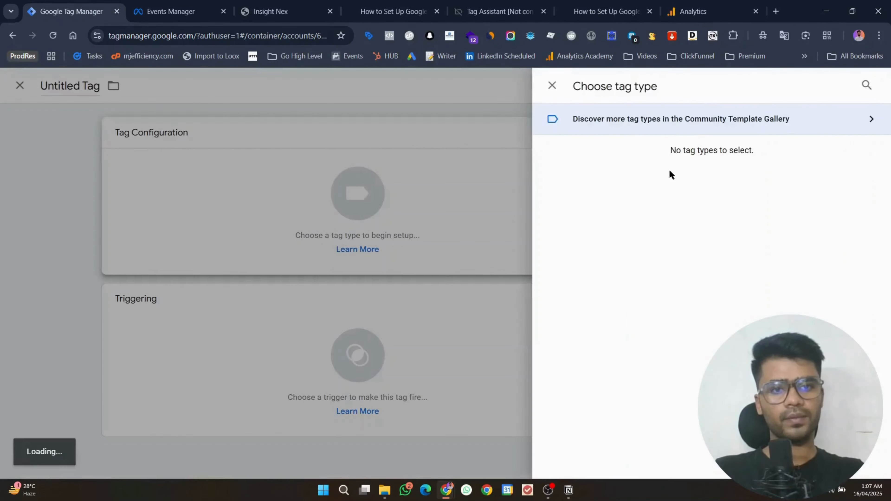
pyautogui.click(656, 182)
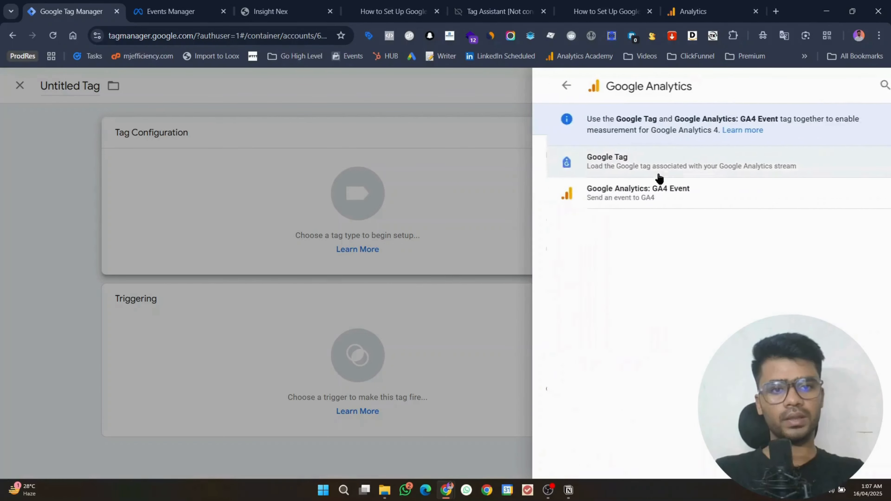
pyautogui.click(647, 176)
pyautogui.click(372, 239)
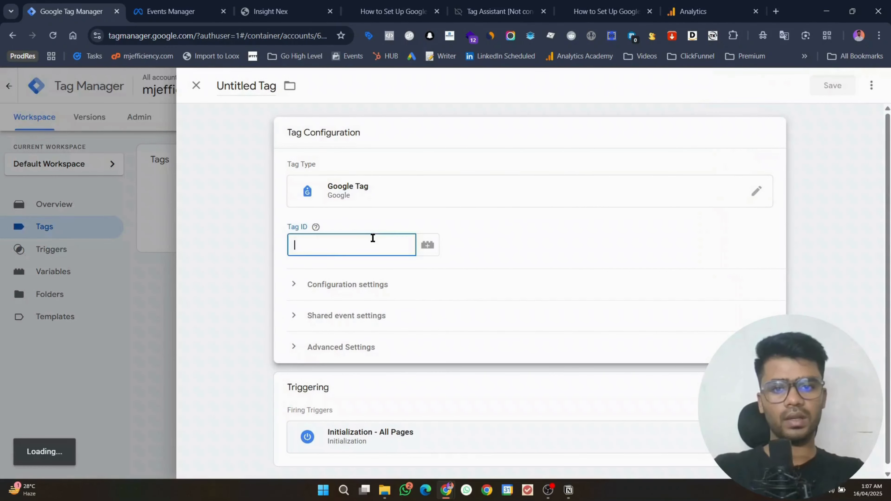
pyautogui.write('G-BF1WEFFK71')
pyautogui.click(832, 109)
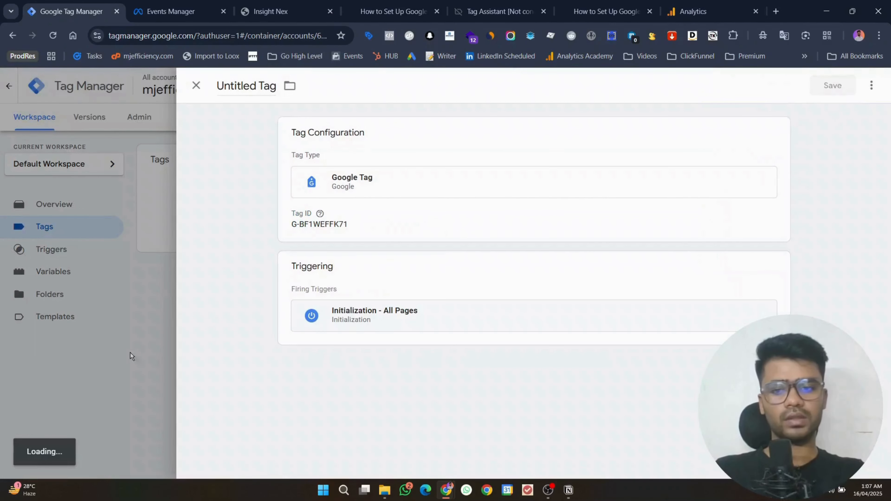
pyautogui.click(549, 491)
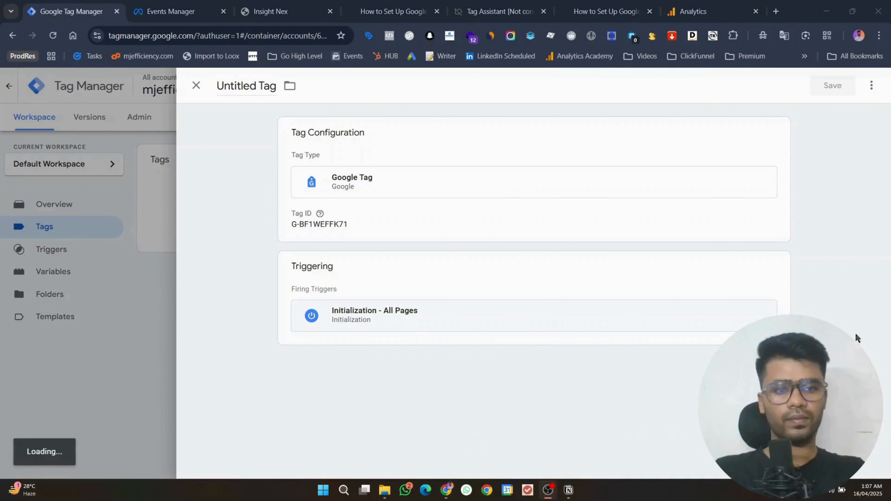
pyautogui.click(838, 4)
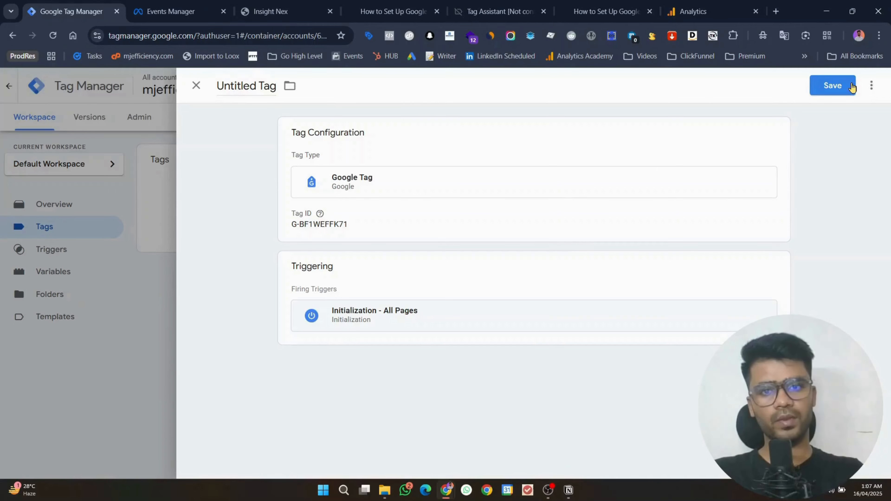
pyautogui.click(832, 85)
pyautogui.click(544, 249)
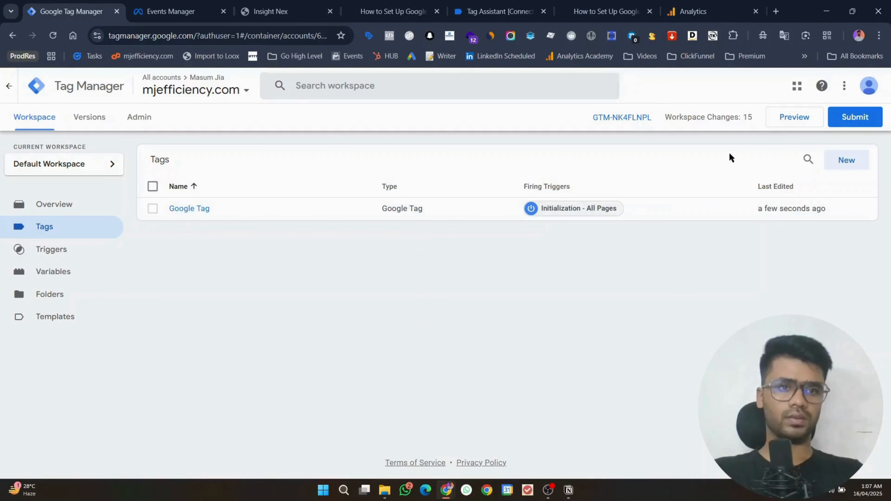
# Step: Build a GA4 Event tag with the pasted measurement ID and event name engaged_read, showing trigger choices
pyautogui.click(846, 159)
pyautogui.click(559, 178)
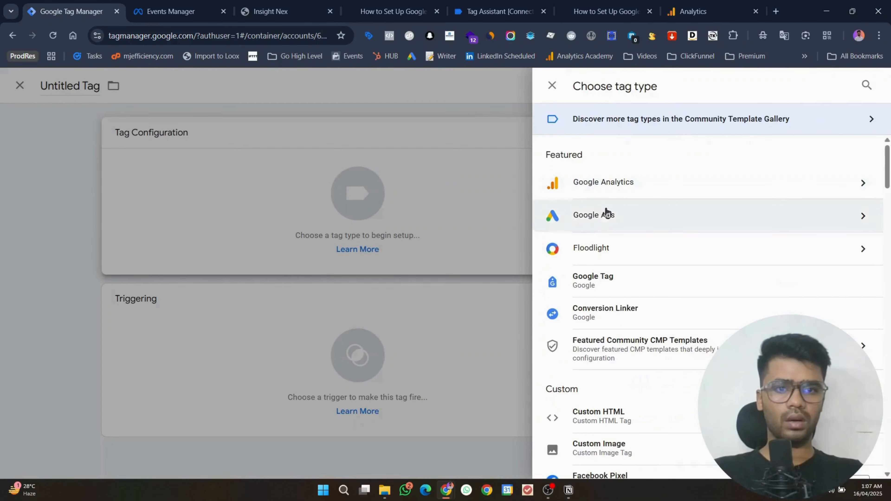
pyautogui.click(608, 186)
pyautogui.click(627, 197)
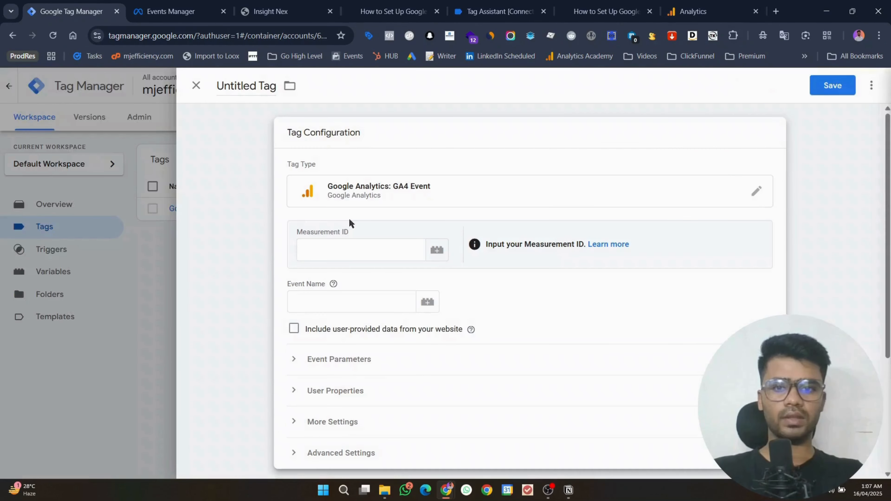
pyautogui.click(350, 250)
pyautogui.write('G-BF1WEFFK71')
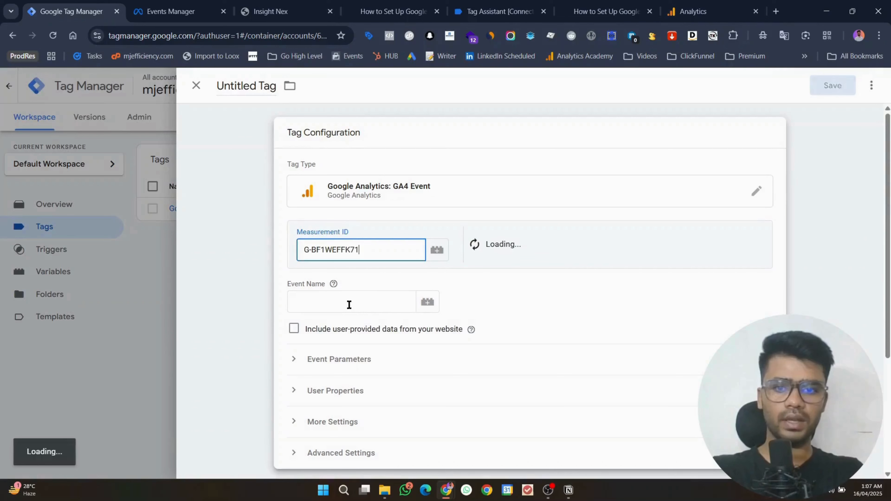
pyautogui.click(360, 303)
pyautogui.write('engaged_read')
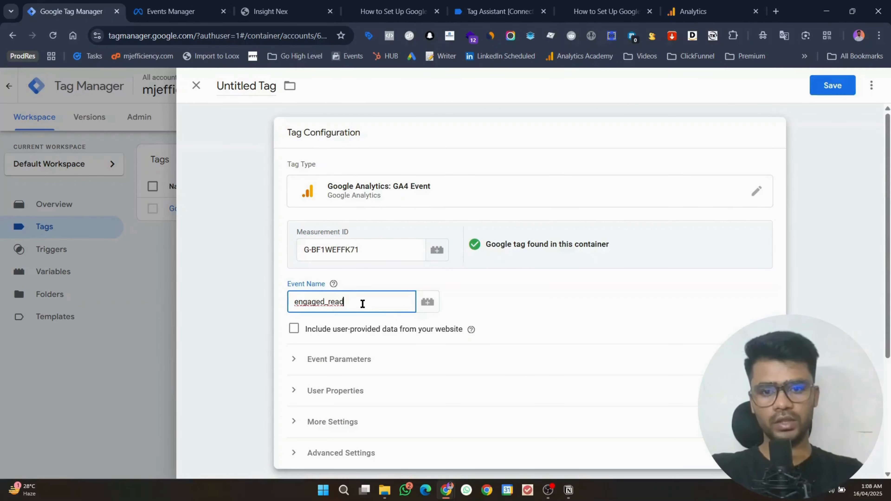
pyautogui.scroll(-5, 354, 327)
pyautogui.click(350, 353)
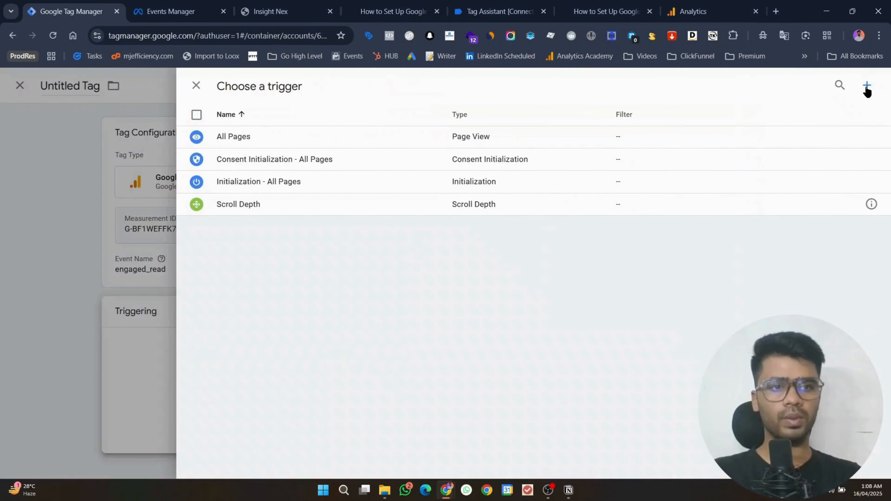
# Step: Create a Scroll Depth trigger tracking vertical scroll depth at 60 percent
pyautogui.click(866, 86)
pyautogui.click(646, 181)
pyautogui.scroll(-5, 720, 264)
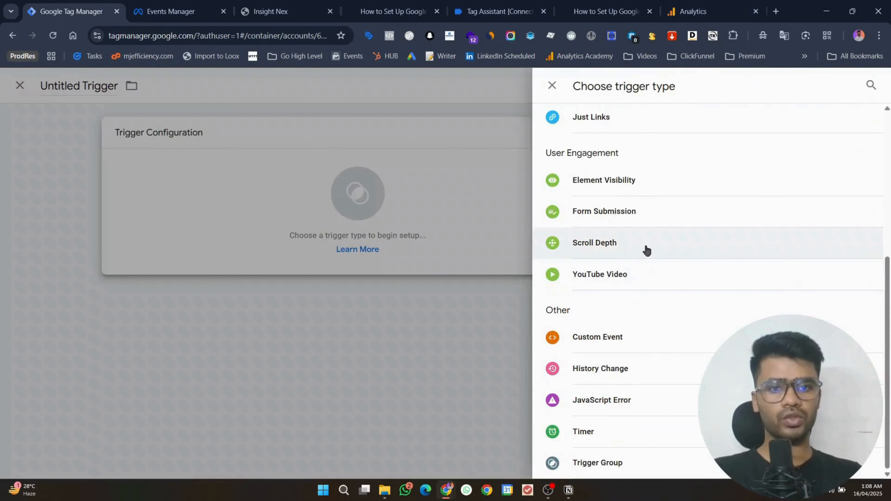
pyautogui.click(646, 246)
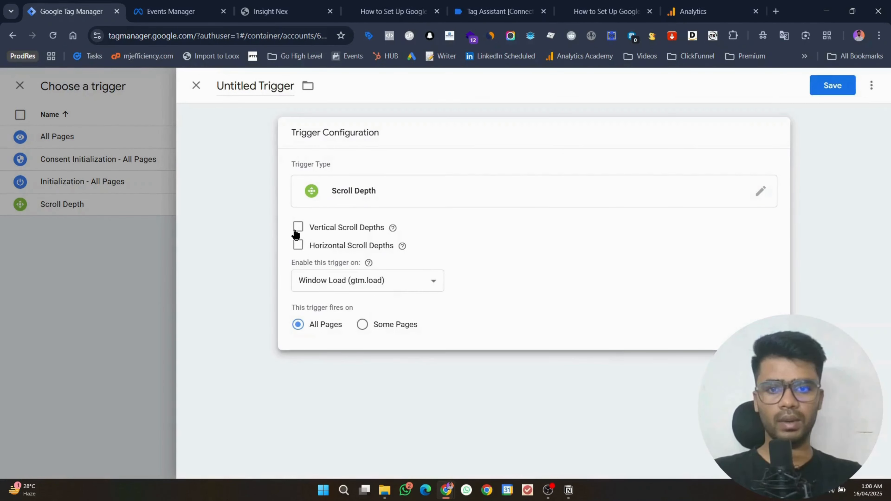
pyautogui.click(298, 227)
pyautogui.click(352, 269)
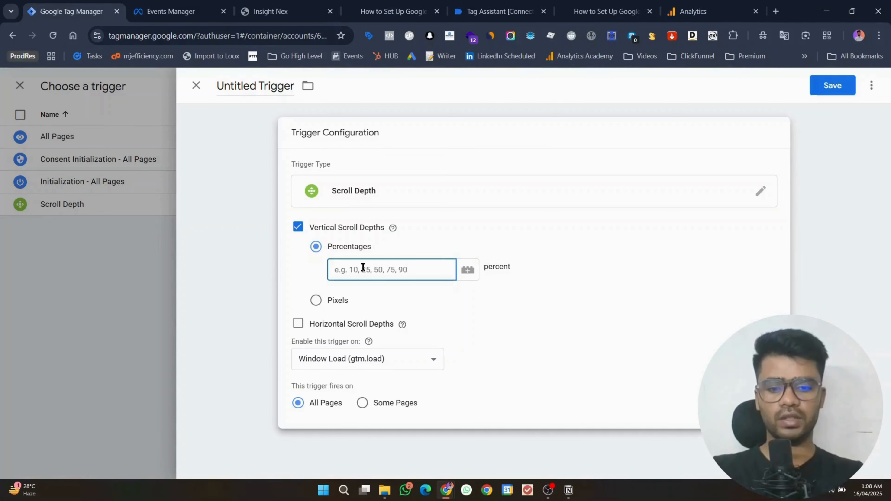
pyautogui.write('60')
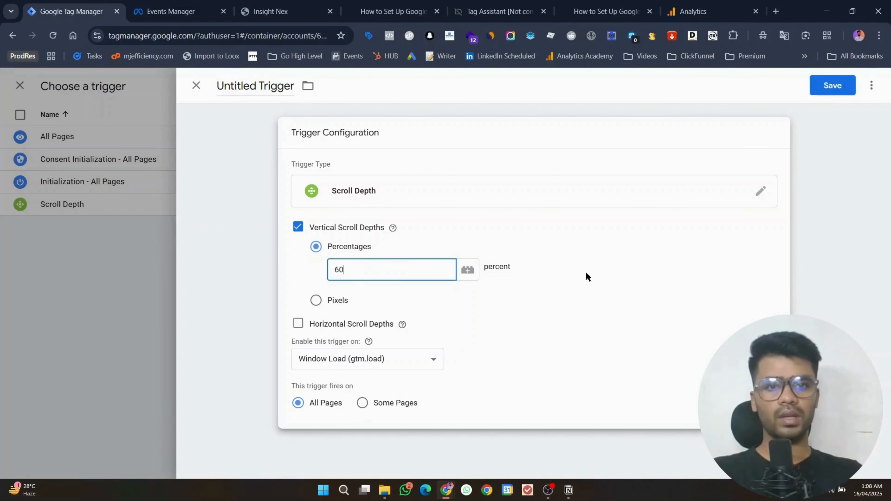
# Step: Save the scroll trigger under the name 'enaged reader'
pyautogui.click(832, 85)
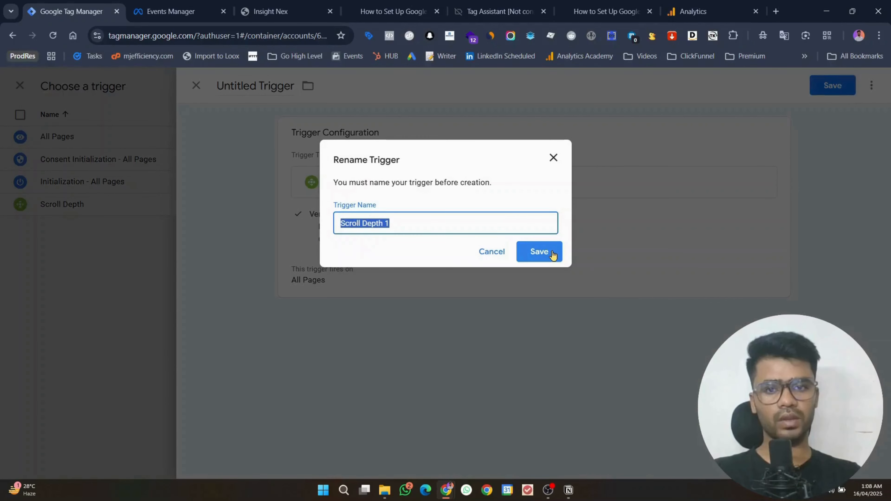
pyautogui.click(507, 232)
pyautogui.hotkey('ctrl', 'a')
pyautogui.write('ema')
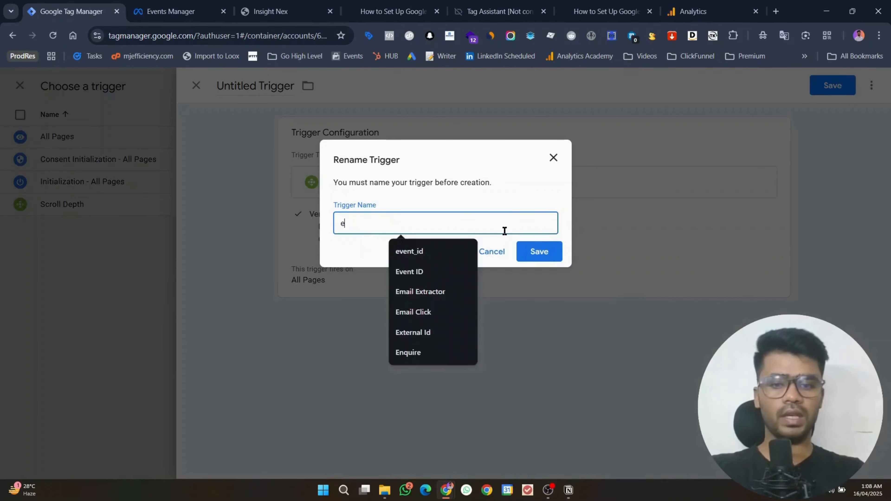
pyautogui.press('BackSpace')
pyautogui.press('BackSpace')
pyautogui.write('naged reader')
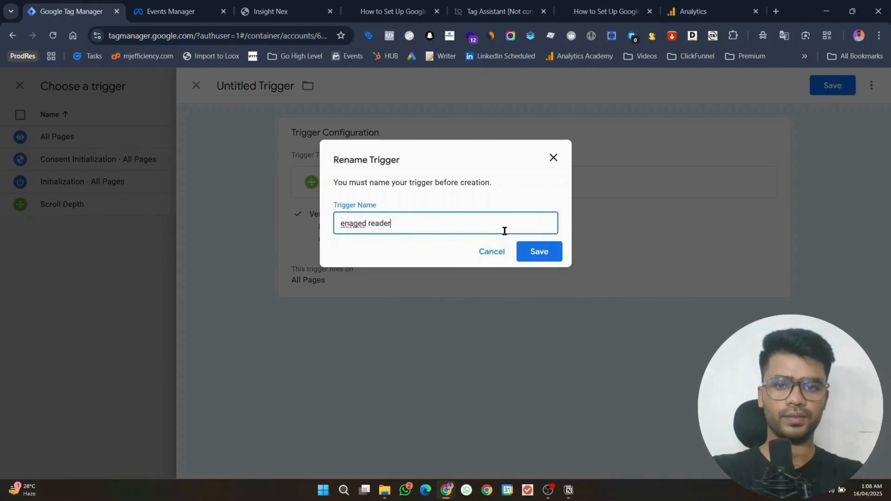
pyautogui.press('Return')
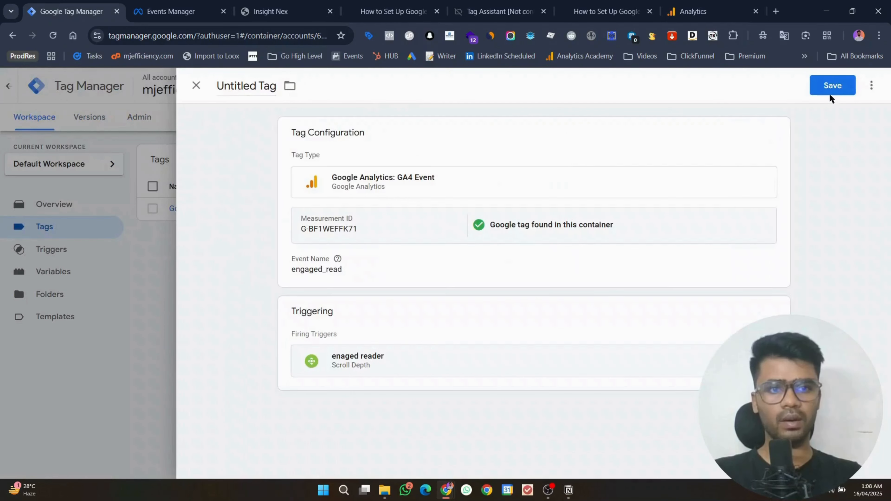
# Step: Save the engaged_read GA4 Event tag, keeping its default name
pyautogui.click(831, 86)
pyautogui.click(557, 254)
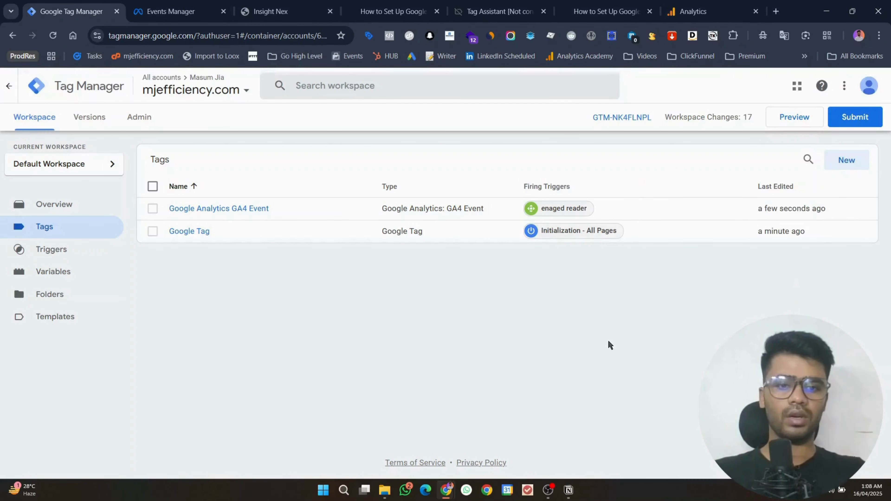
pyautogui.click(550, 490)
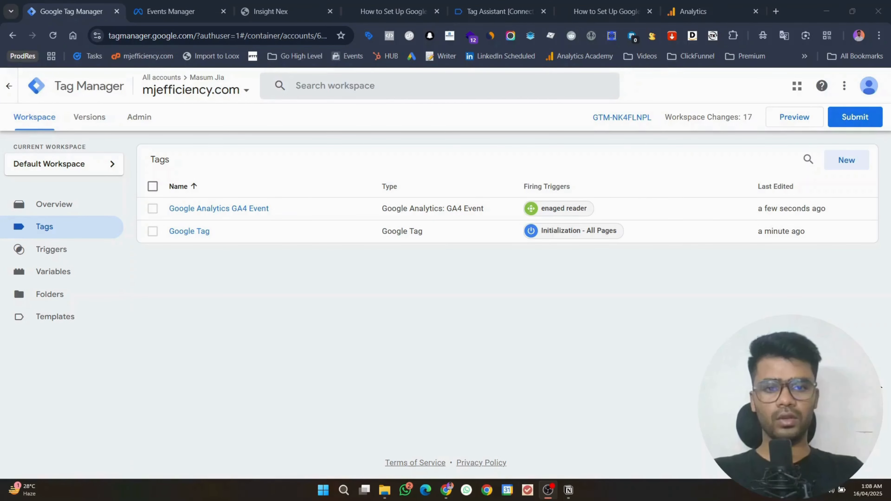
pyautogui.click(834, 5)
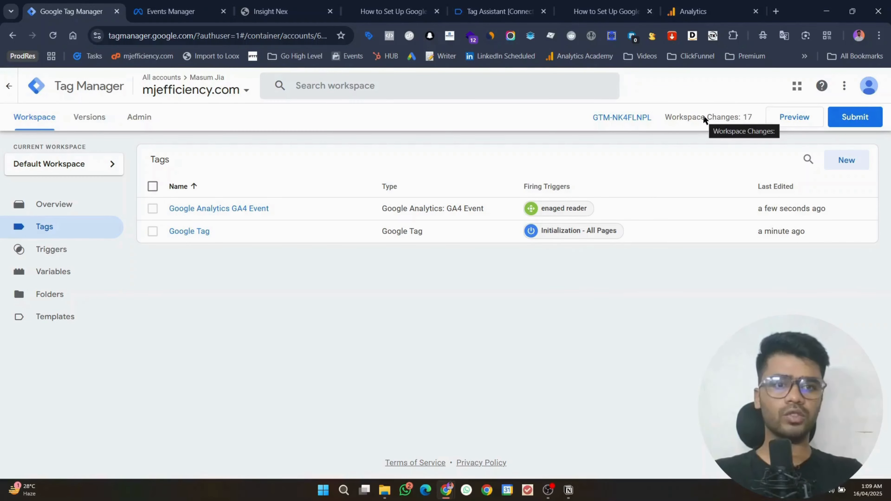
# Step: Create a new GA4 Event tag with Measurement ID G-BF1WEFFK71
pyautogui.click(847, 160)
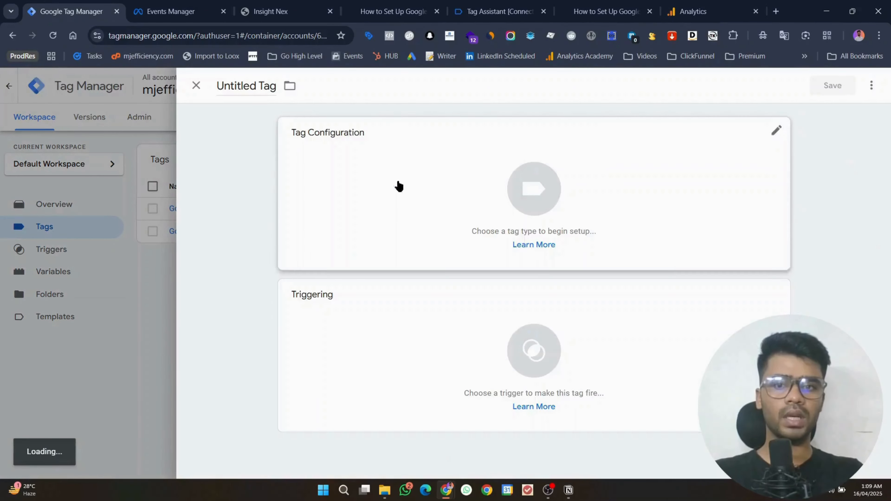
pyautogui.click(389, 211)
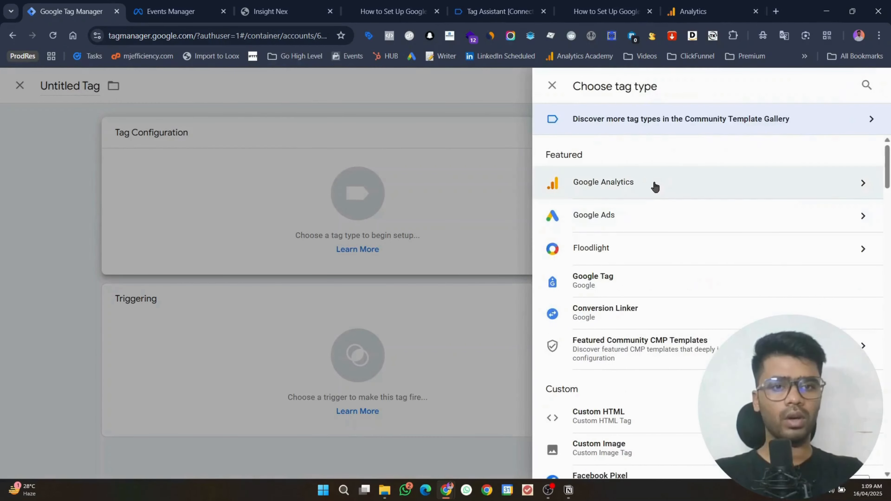
pyautogui.click(652, 185)
pyautogui.click(646, 206)
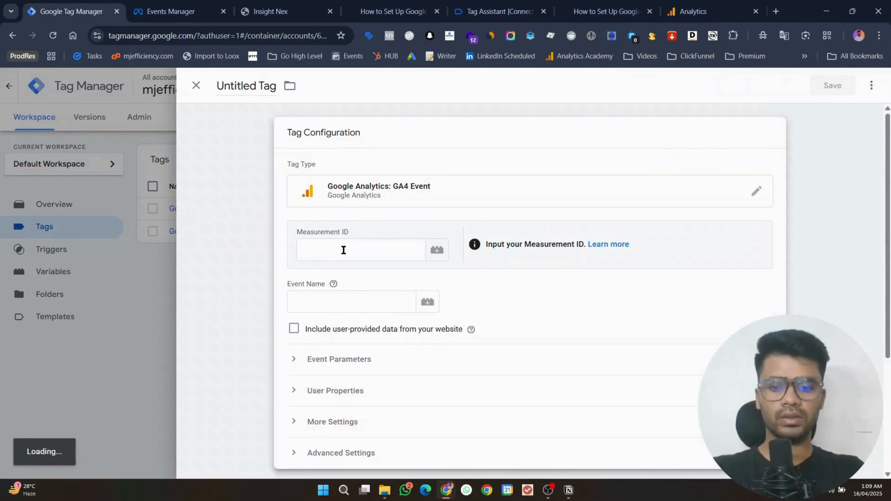
pyautogui.click(344, 249)
pyautogui.write('G-BF1WEFFK71')
# Step: Set the tag's event name to potentia_reader and move on to choosing its trigger
pyautogui.click(337, 303)
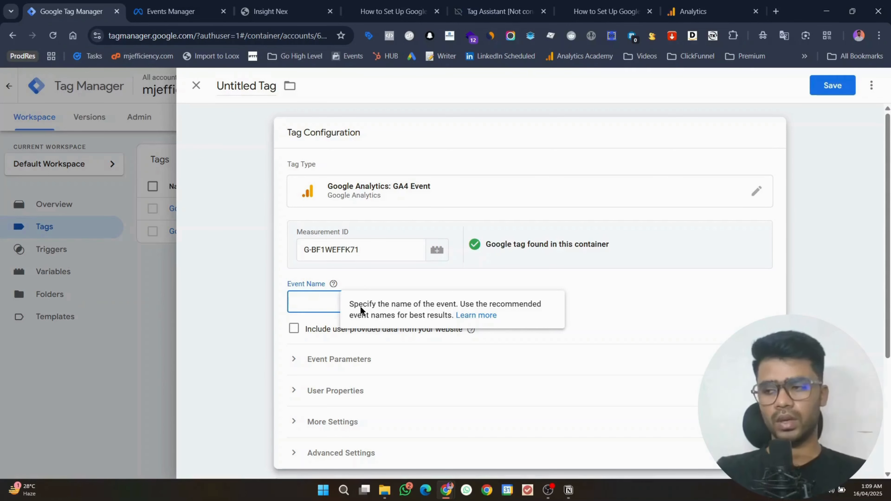
pyautogui.write('potentia')
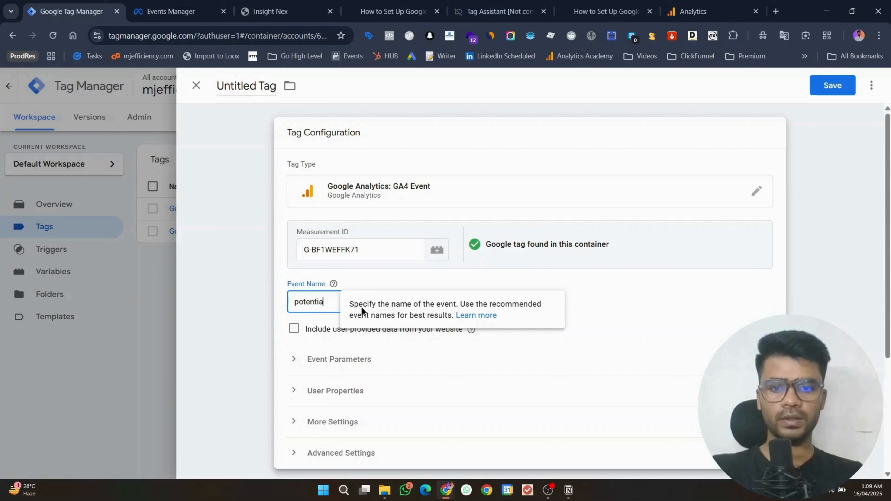
pyautogui.write('_read')
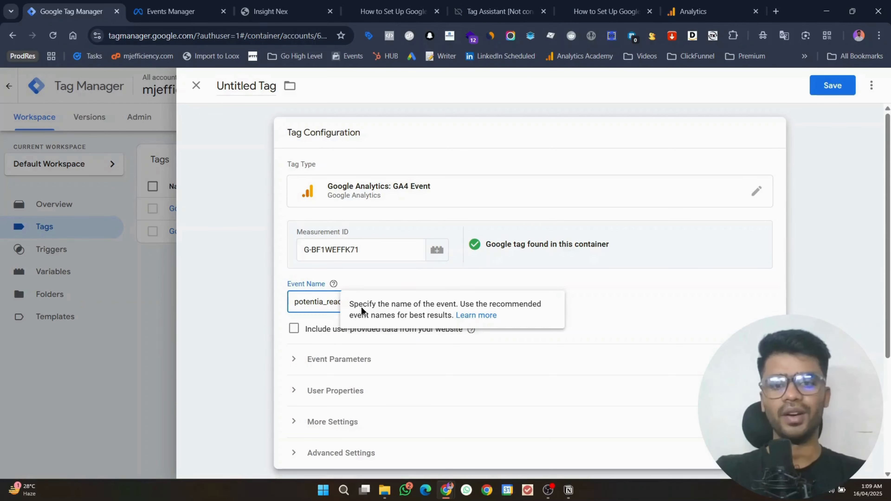
pyautogui.write('er')
pyautogui.scroll(-4, 591, 373)
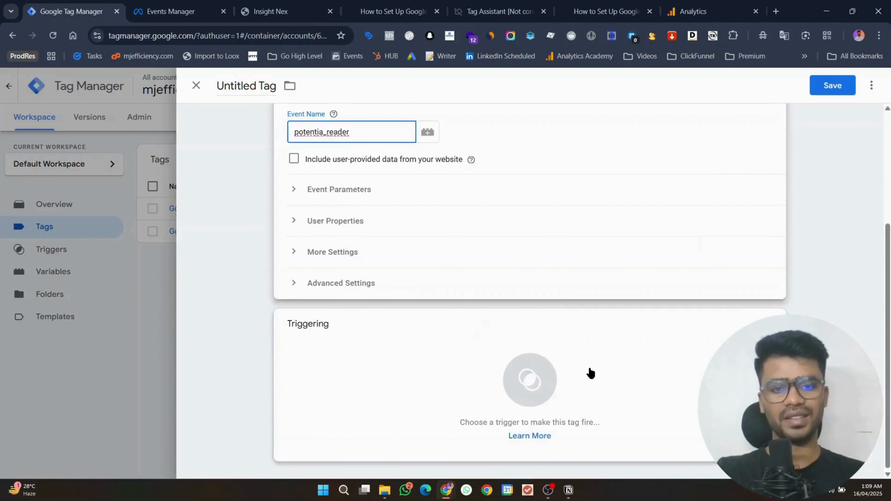
pyautogui.click(570, 379)
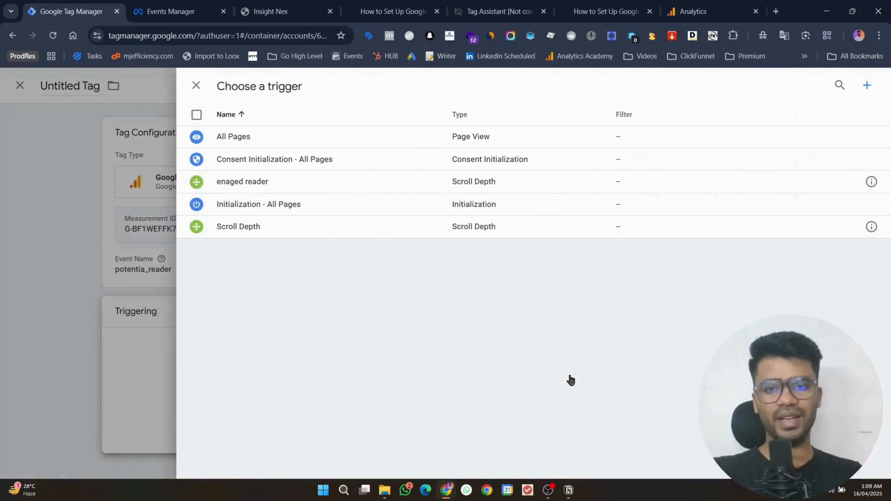
# Step: Create a new Timer trigger with a 5000 ms interval
pyautogui.click(864, 85)
pyautogui.click(786, 129)
pyautogui.scroll(-7, 684, 265)
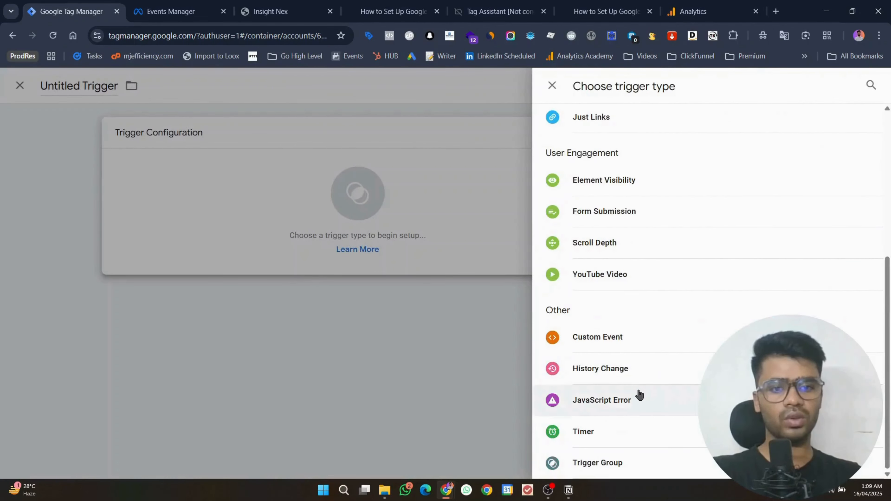
pyautogui.click(622, 431)
pyautogui.click(368, 296)
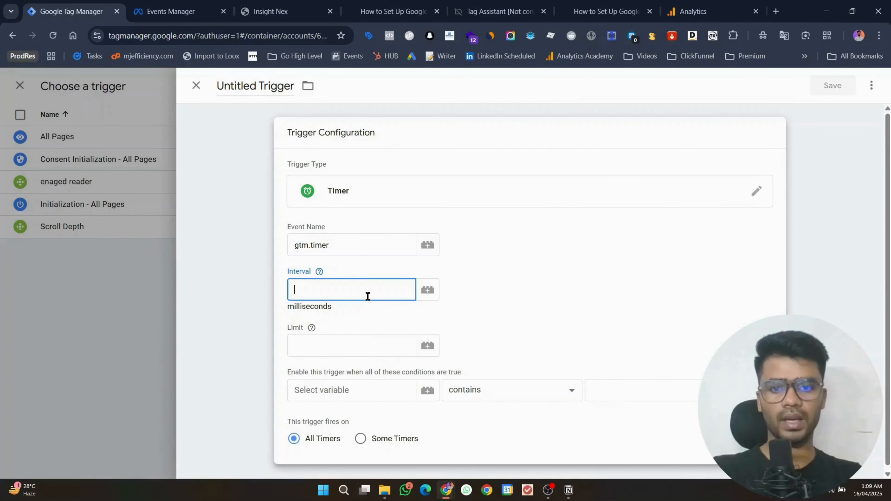
pyautogui.moveTo(320, 273)
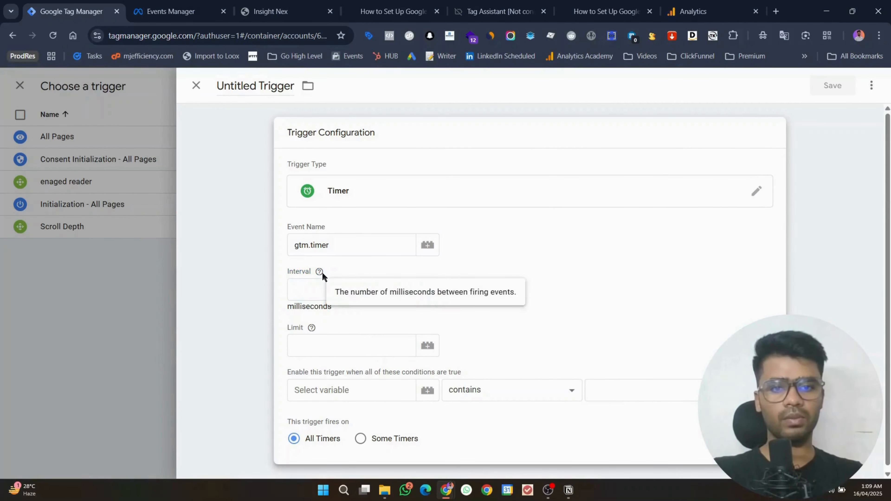
pyautogui.click(319, 296)
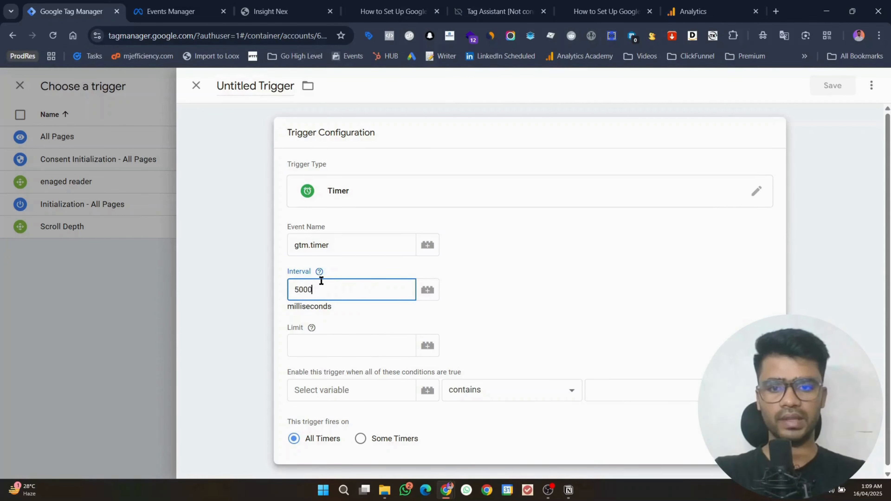
pyautogui.click(520, 327)
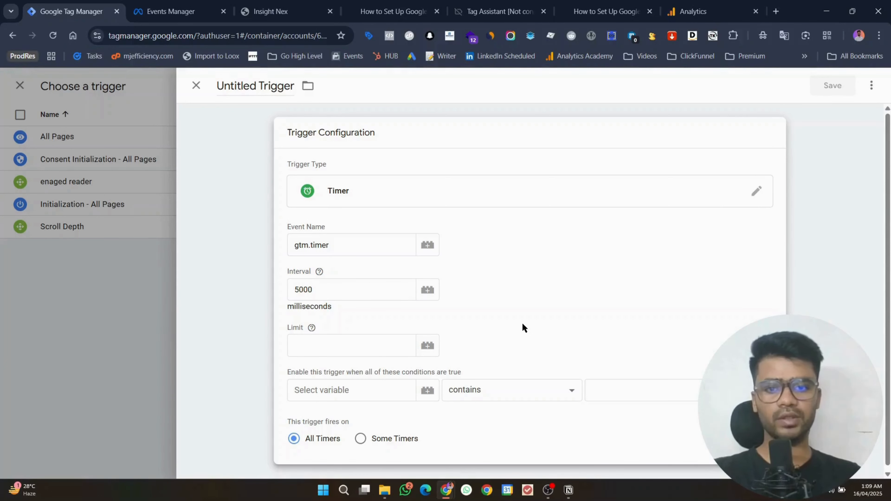
# Step: Set the timer limit to 50000 and use {{On-Screen Duration}} as the condition variable
pyautogui.scroll(-1, 538, 253)
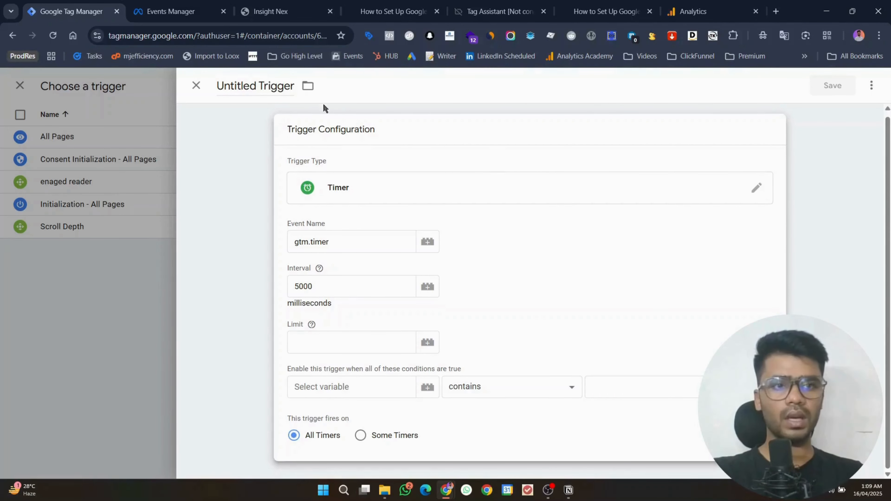
pyautogui.click(308, 339)
pyautogui.write('50000')
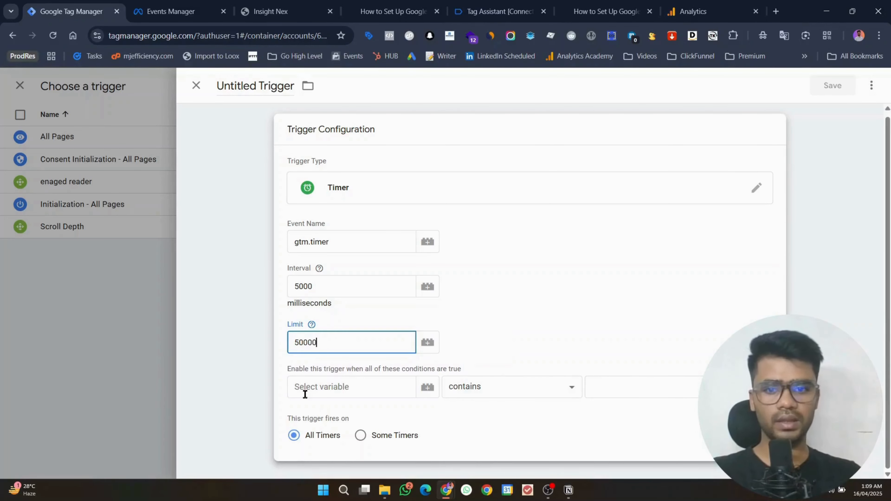
pyautogui.click(309, 389)
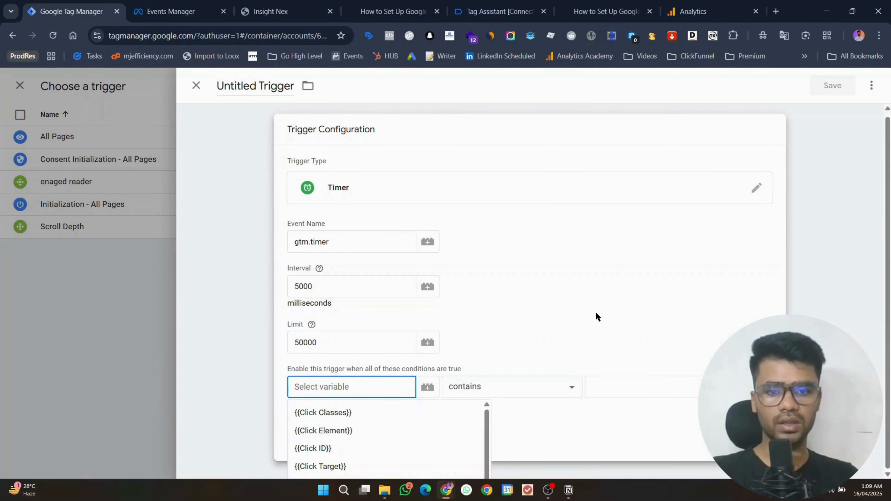
pyautogui.scroll(-5, 377, 435)
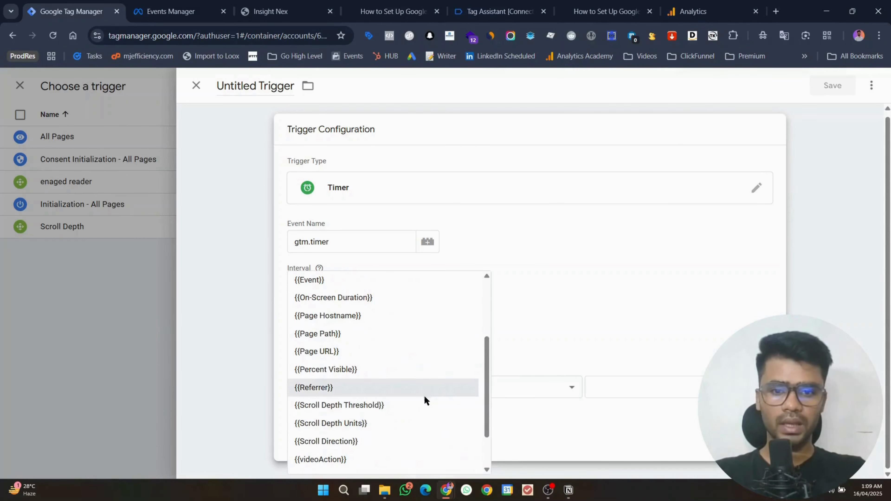
pyautogui.scroll(3, 410, 447)
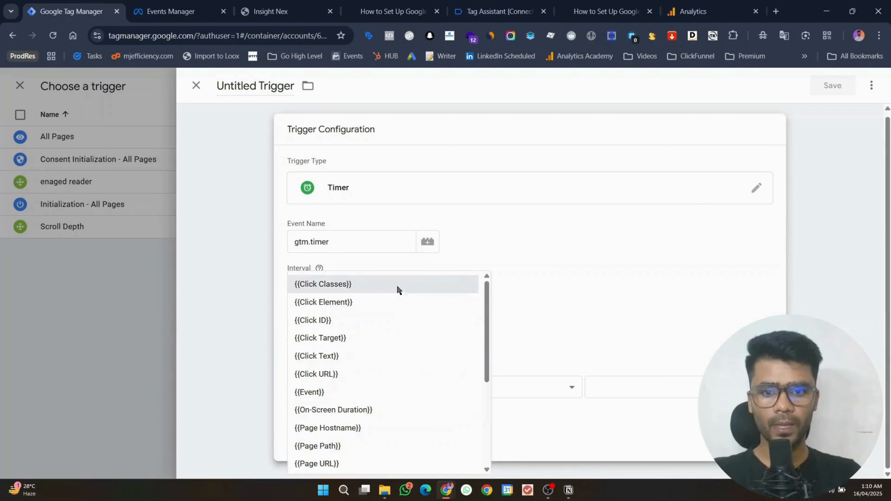
pyautogui.scroll(-1, 380, 336)
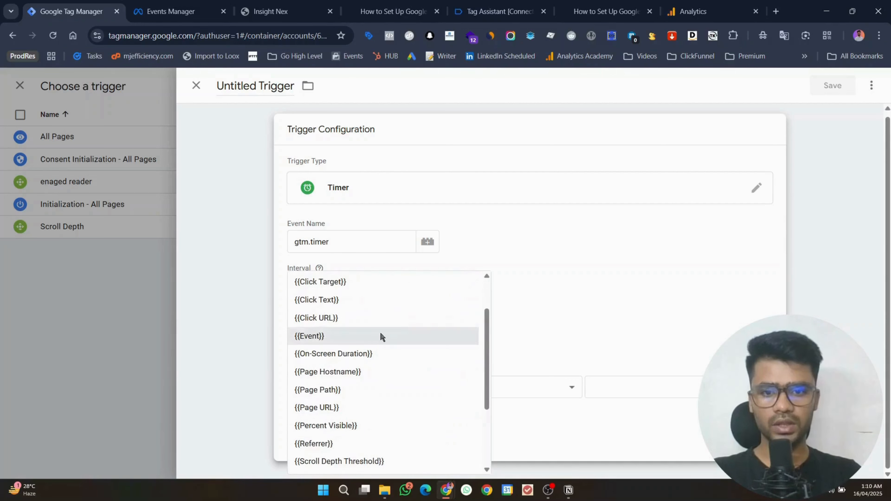
pyautogui.click(378, 354)
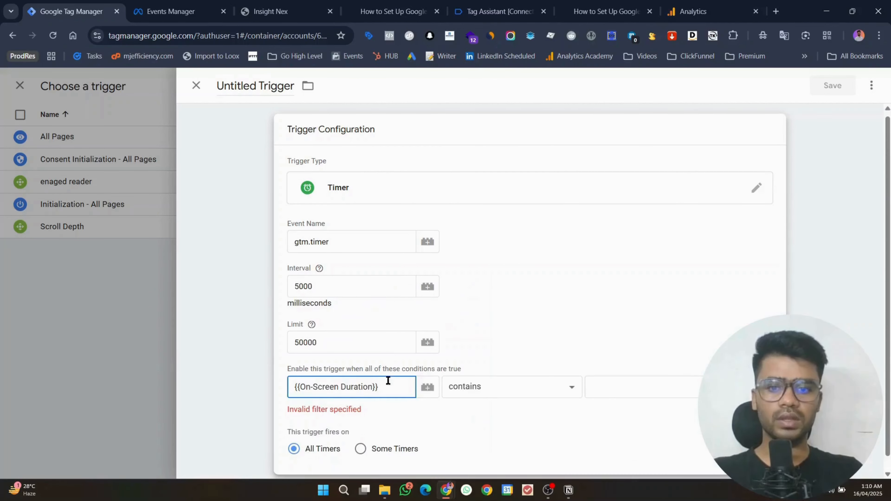
# Step: Change the timer's condition variable to Page URL with a contains comparison
pyautogui.moveTo(392, 385); pyautogui.dragTo(264, 381)
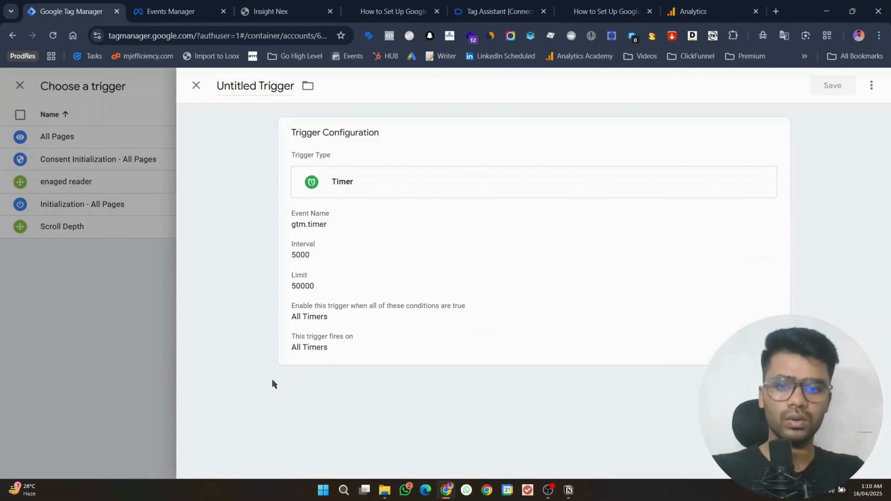
pyautogui.click(361, 362)
pyautogui.click(350, 396)
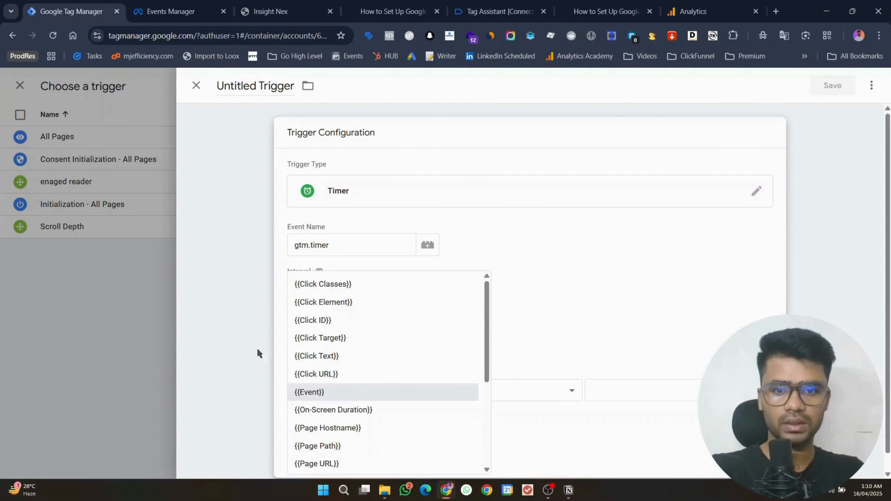
pyautogui.click(322, 339)
pyautogui.click(325, 398)
pyautogui.click(326, 400)
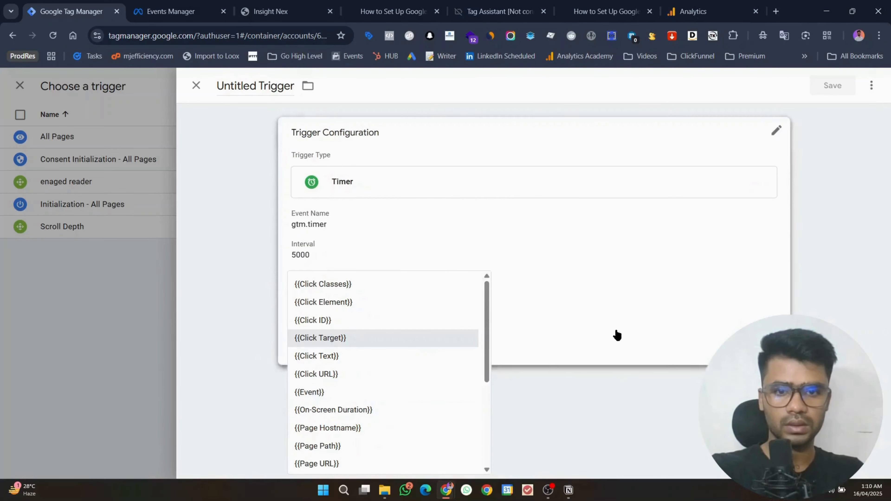
pyautogui.click(381, 296)
pyautogui.click(338, 396)
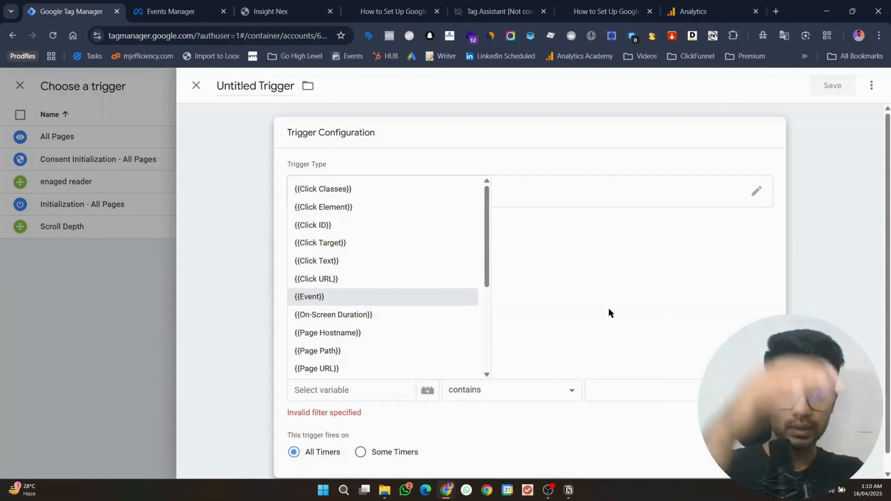
pyautogui.click(537, 392)
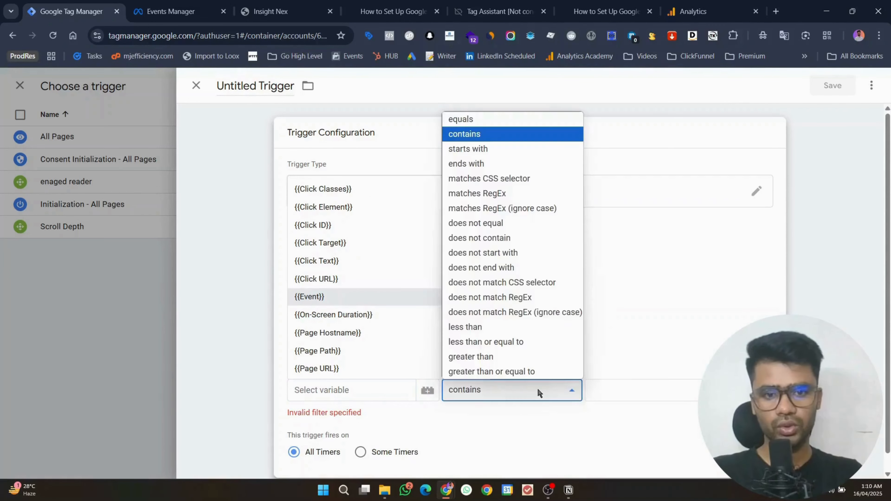
pyautogui.click(644, 385)
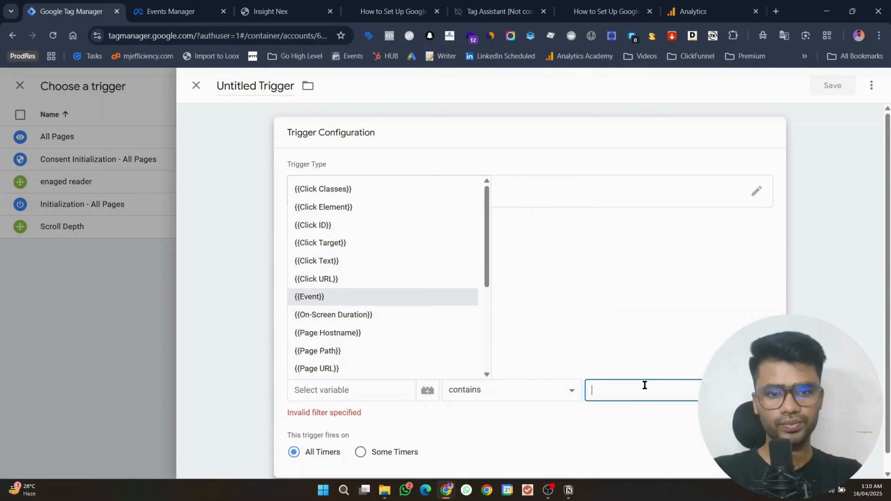
pyautogui.click(363, 390)
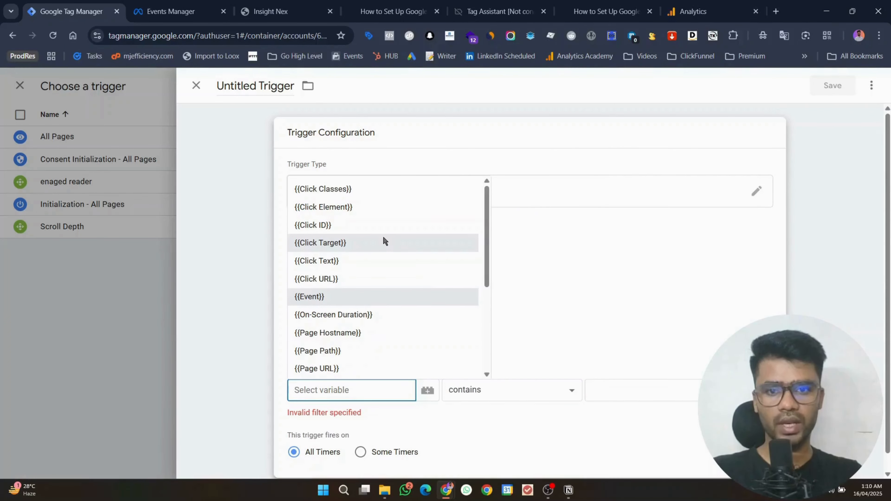
pyautogui.scroll(-2, 382, 236)
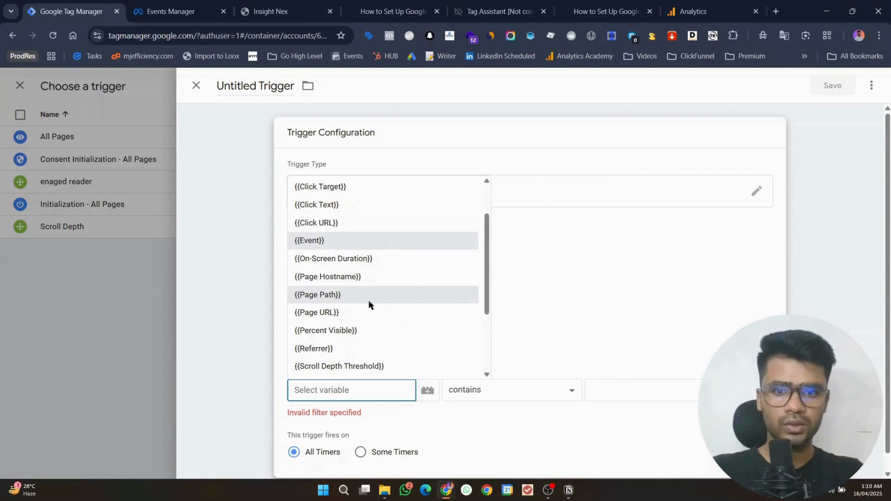
pyautogui.click(367, 310)
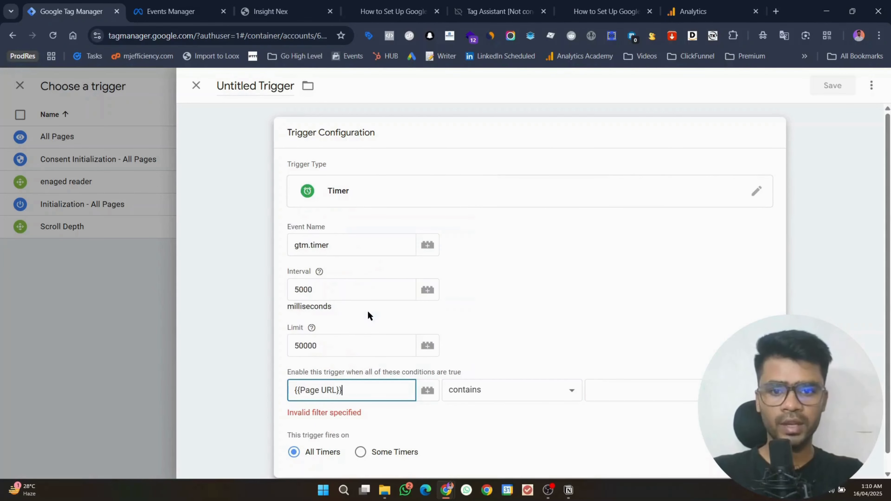
# Step: Copy /post/ from the blog post address, paste it as the condition value, and save
pyautogui.click(600, 3)
pyautogui.doubleClick(210, 35)
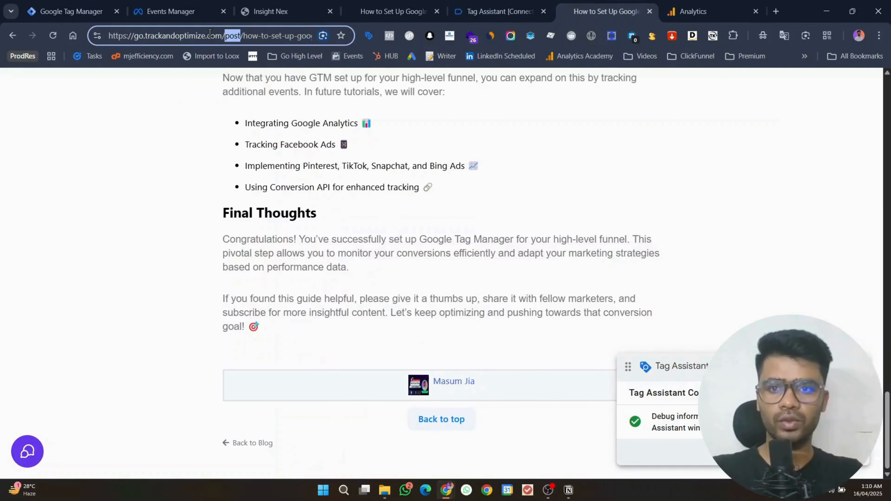
pyautogui.click(241, 35)
pyautogui.moveTo(242, 36)
pyautogui.mouseDown()
pyautogui.moveTo(215, 36)
pyautogui.moveTo(237, 34)
pyautogui.mouseUp()
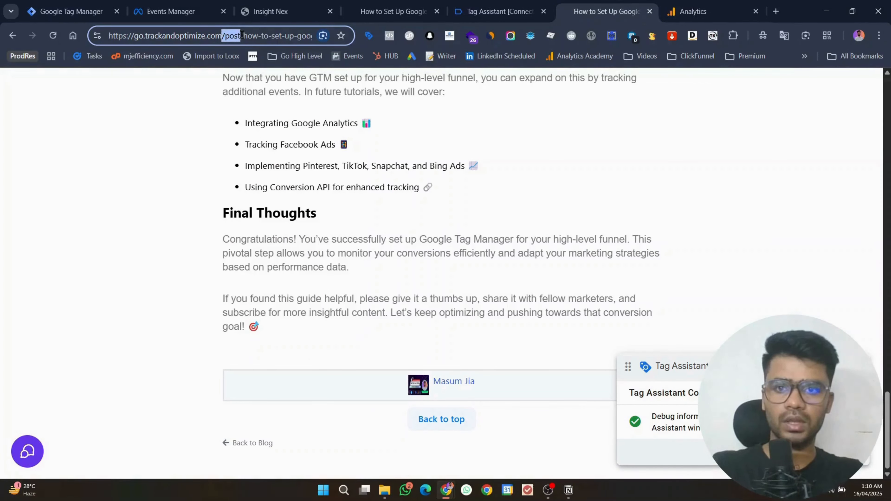
pyautogui.click(70, 11)
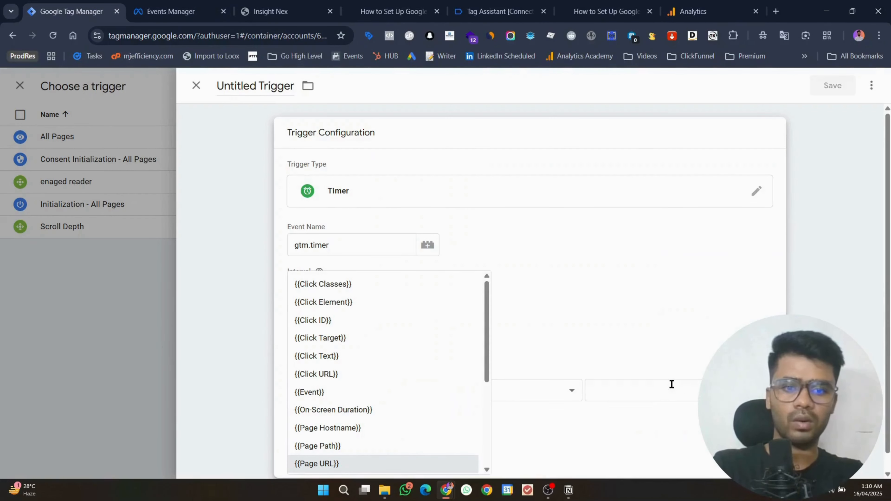
pyautogui.click(423, 465)
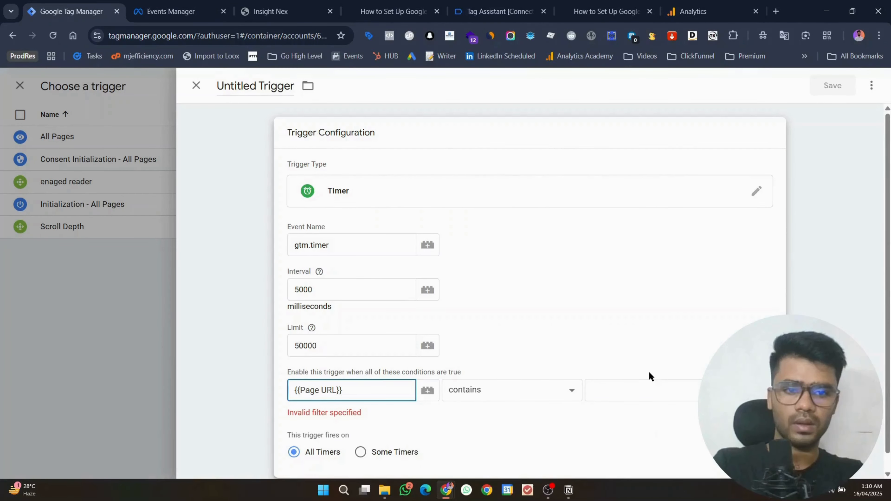
pyautogui.click(647, 392)
pyautogui.write('/post/')
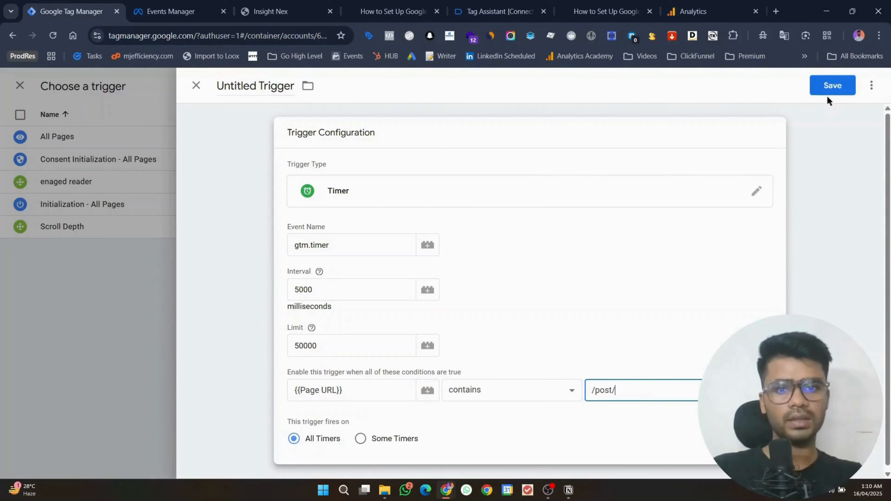
pyautogui.click(827, 92)
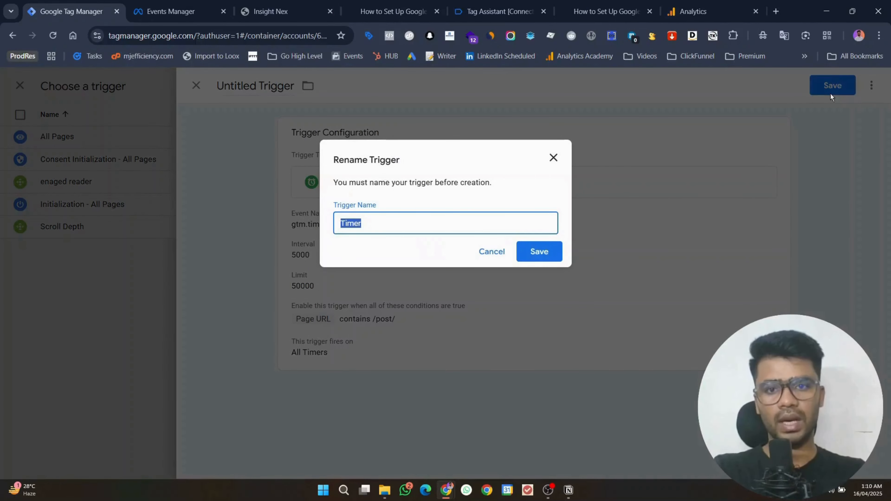
# Step: Name the new Timer trigger potentia_reader
pyautogui.write('ptos ti')
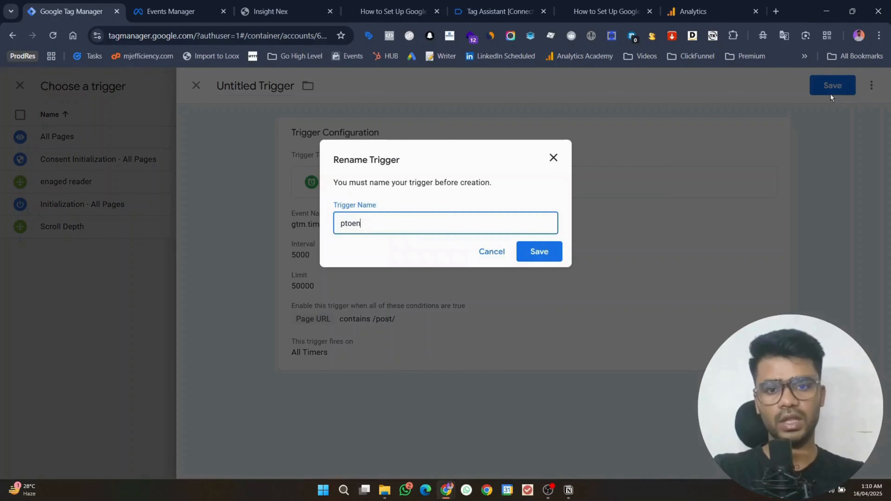
pyautogui.press('BackSpace')
pyautogui.press('BackSpace')
pyautogui.press('BackSpace')
pyautogui.press('BackSpace')
pyautogui.press('BackSpace')
pyautogui.press('BackSpace')
pyautogui.write('ot')
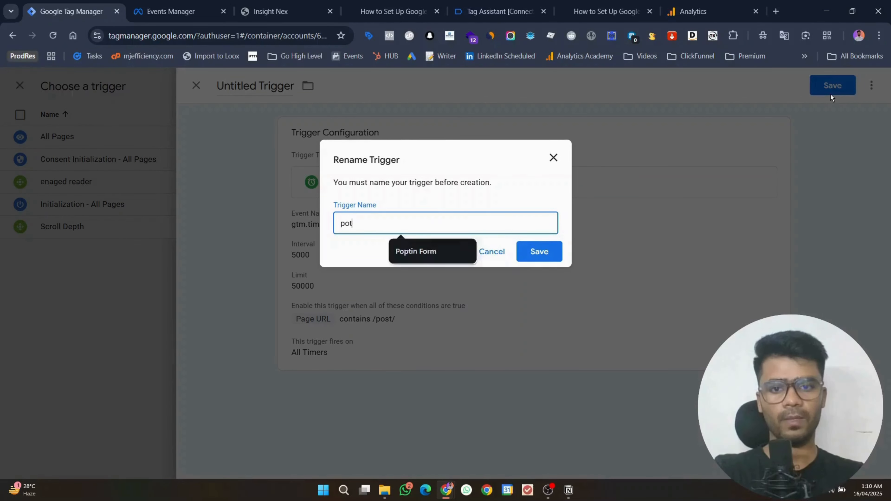
pyautogui.write('entia_reader')
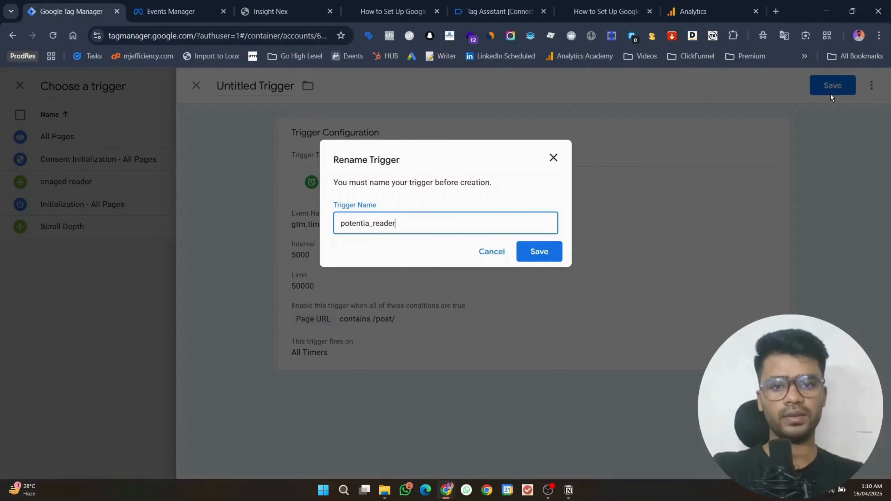
pyautogui.press('Return')
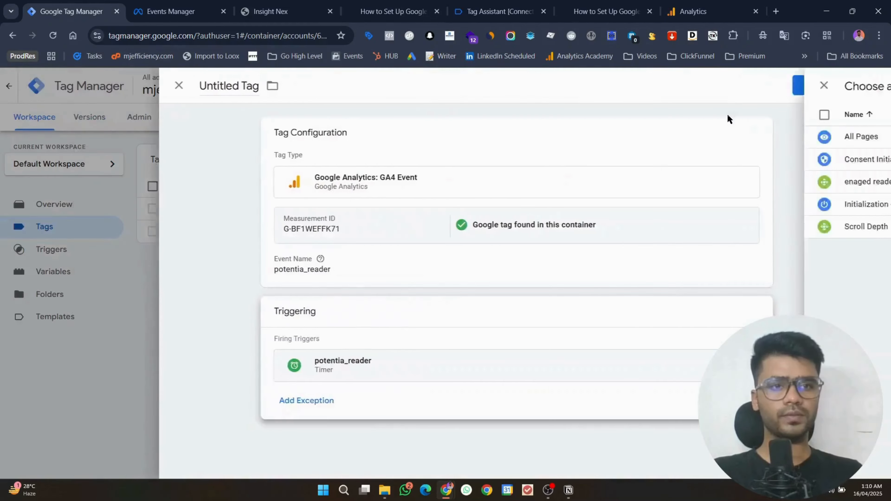
# Step: Save the potentia_reader tag under its default name and bring DebugView forward
pyautogui.click(832, 86)
pyautogui.click(540, 253)
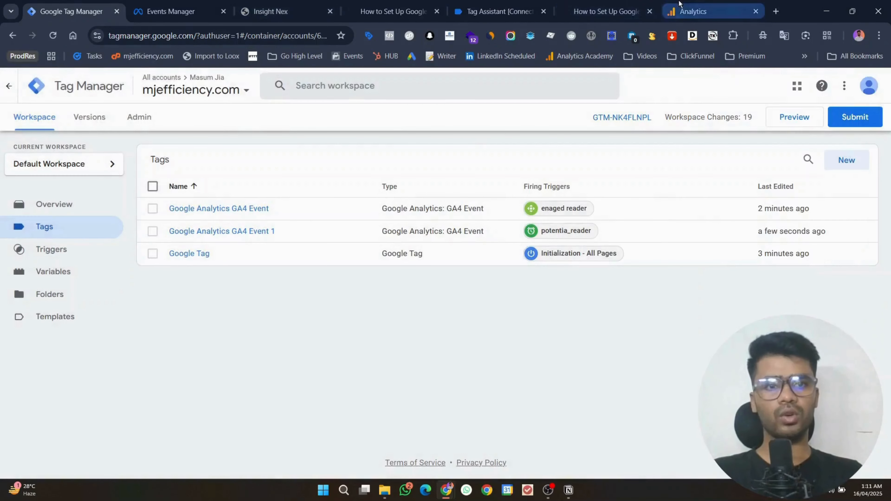
pyautogui.moveTo(679, 3); pyautogui.dragTo(160, 11)
# Step: Start a Tag Assistant preview of the container and continue past the connected notice
pyautogui.click(215, 126)
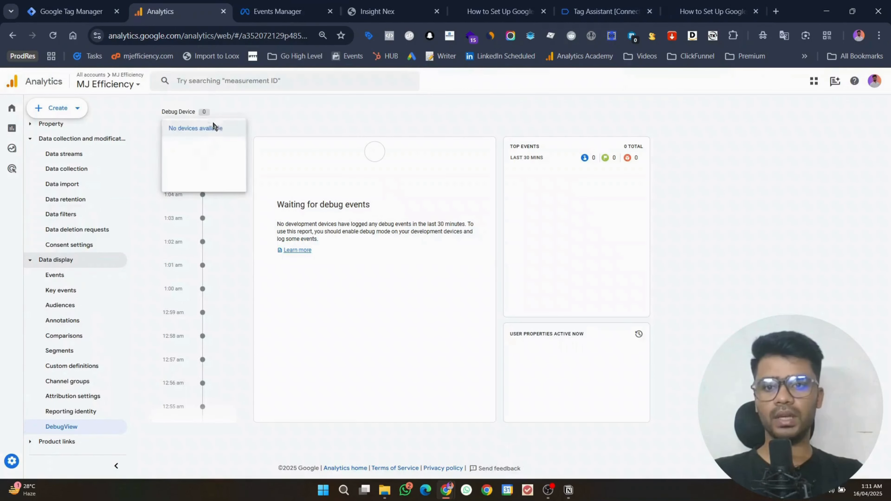
pyautogui.click(281, 130)
pyautogui.click(67, 4)
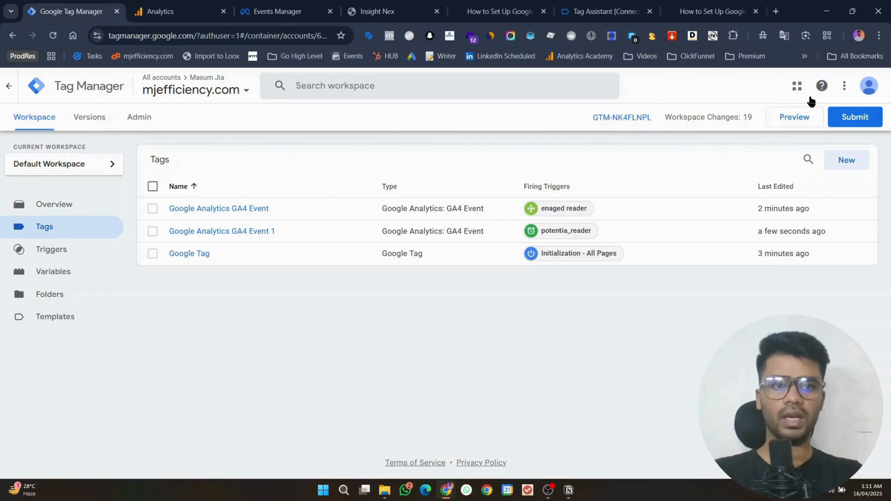
pyautogui.click(809, 119)
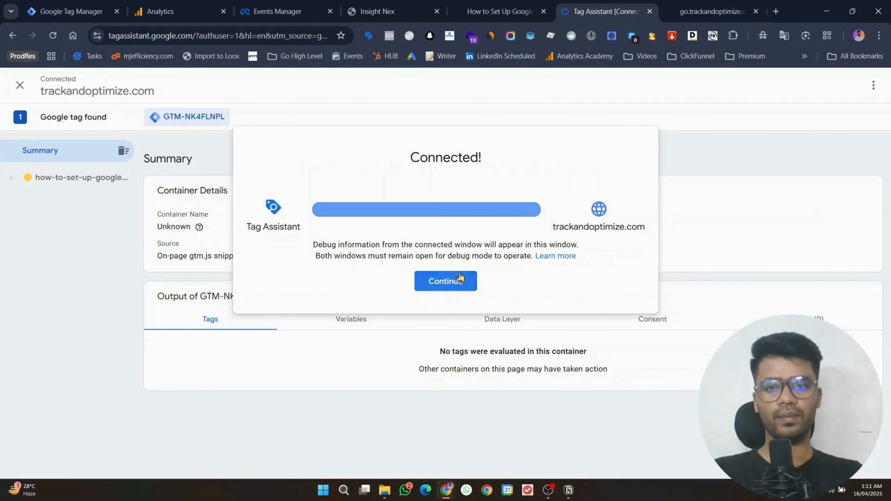
pyautogui.click(446, 281)
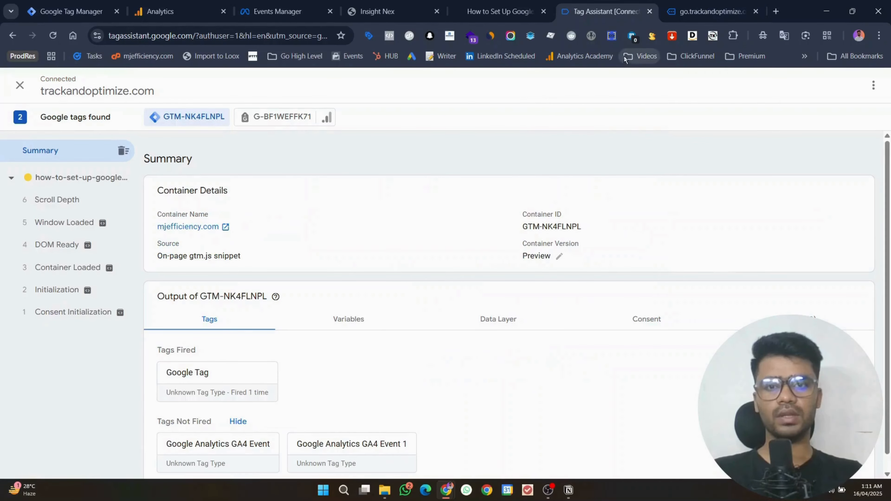
# Step: Check DebugView's Debug Device list, which shows no available devices
pyautogui.click(377, 10)
pyautogui.click(250, 4)
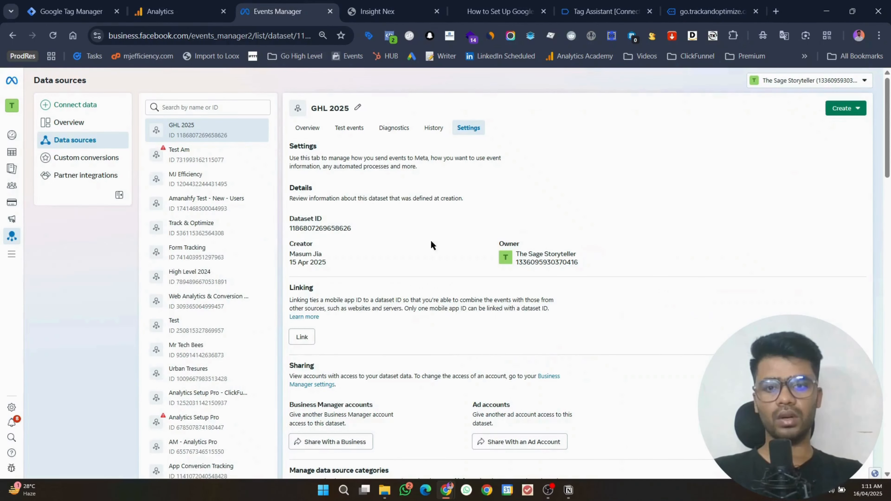
pyautogui.click(169, 8)
pyautogui.click(225, 126)
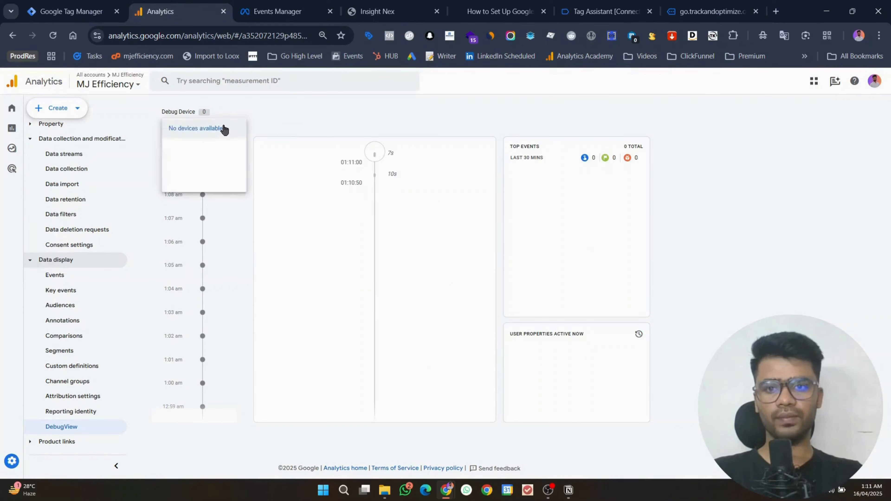
pyautogui.click(225, 125)
pyautogui.click(225, 126)
pyautogui.click(225, 126)
pyautogui.click(226, 126)
pyautogui.click(226, 127)
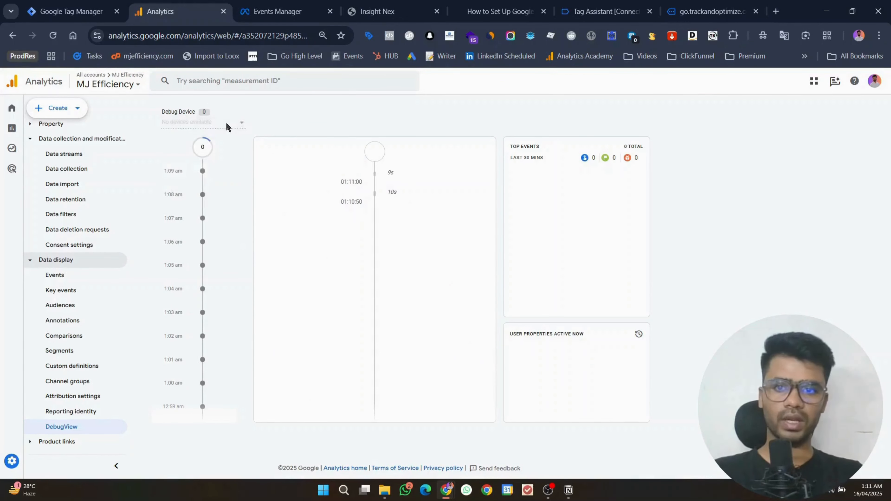
pyautogui.click(226, 127)
pyautogui.click(226, 126)
pyautogui.click(226, 126)
pyautogui.click(226, 127)
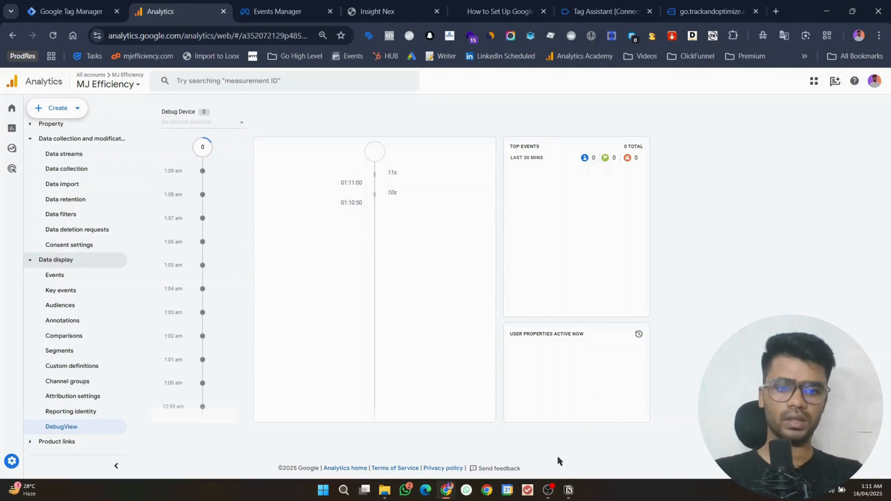
# Step: Back in Tag Manager, begin submitting the workspace changes
pyautogui.click(548, 490)
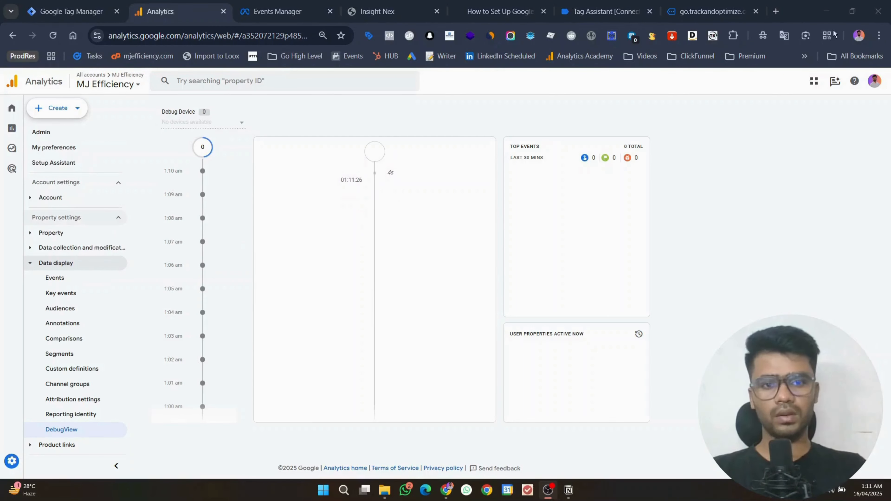
pyautogui.click(70, 11)
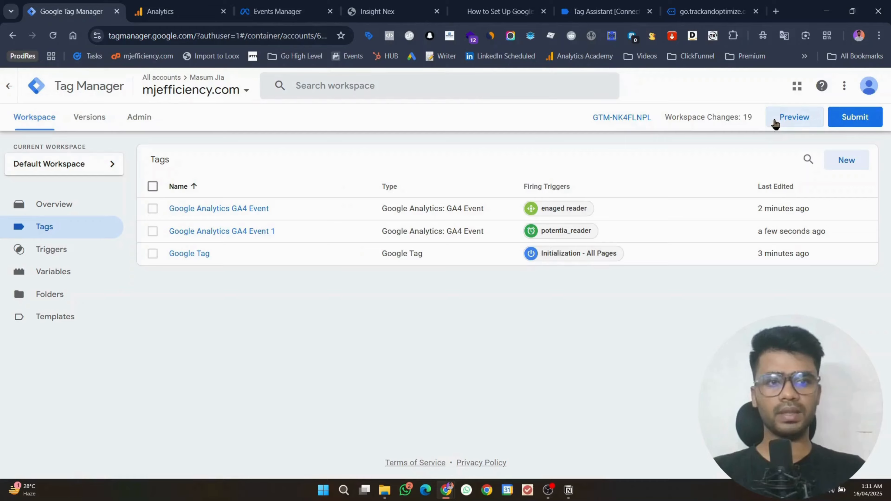
pyautogui.click(843, 121)
# Step: Publish the workspace as Version 2 without a description, then return to the Tags list
pyautogui.click(843, 88)
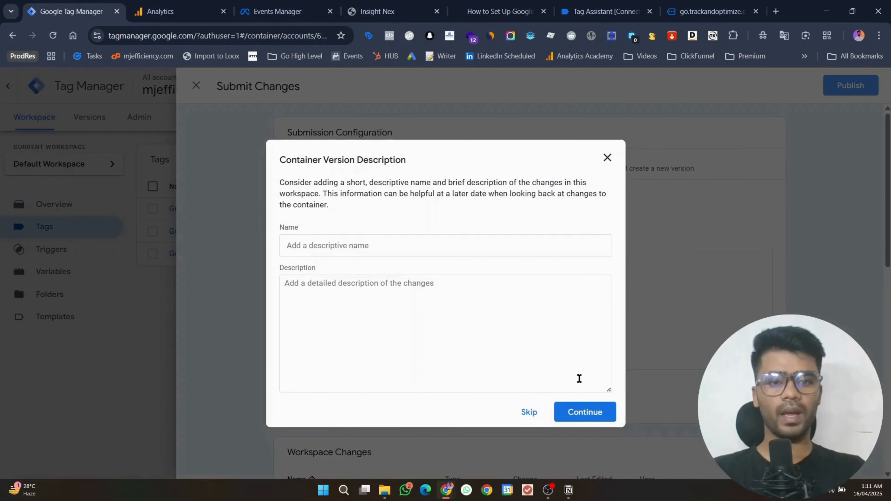
pyautogui.click(582, 412)
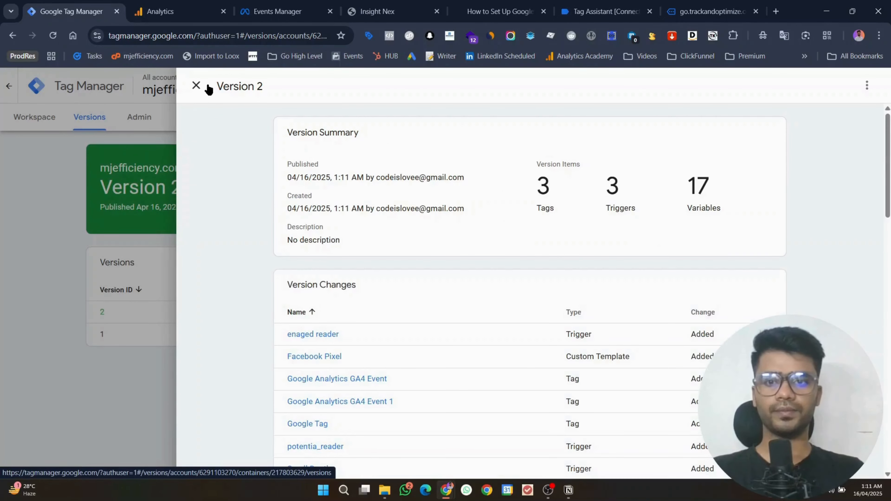
pyautogui.click(197, 92)
pyautogui.click(36, 129)
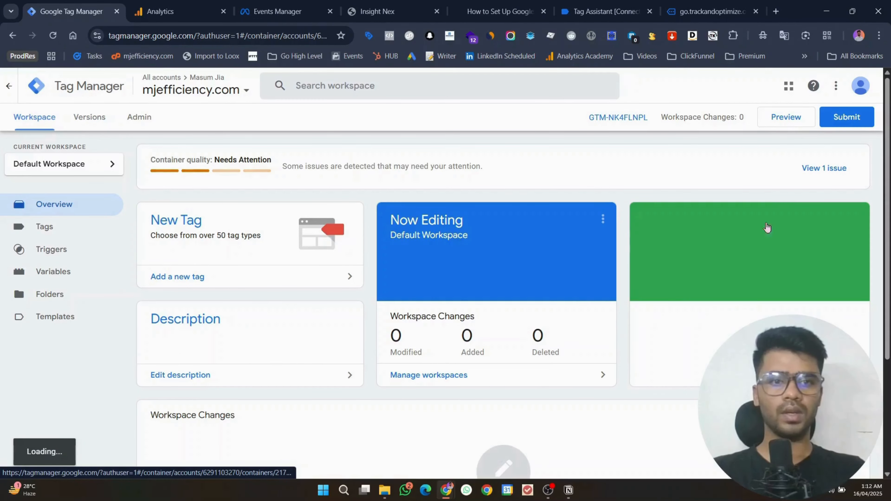
pyautogui.moveTo(887, 183); pyautogui.dragTo(0, 148)
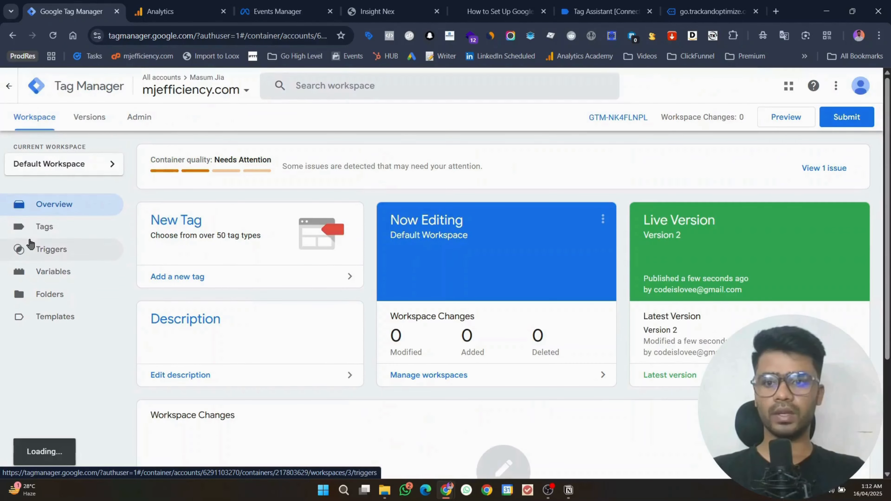
pyautogui.click(21, 226)
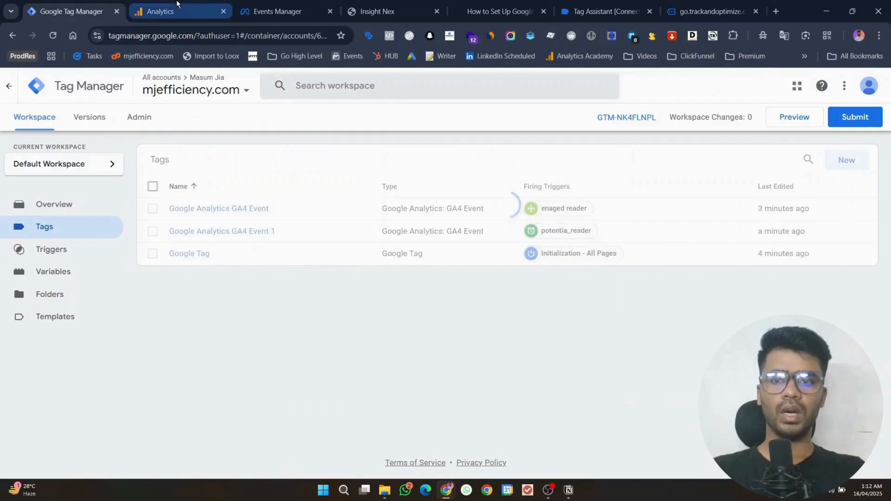
# Step: Reload DebugView, select the Google debug device, then scroll the blog post to Step 1
pyautogui.click(175, 10)
pyautogui.hotkey('ctrl', 'r')
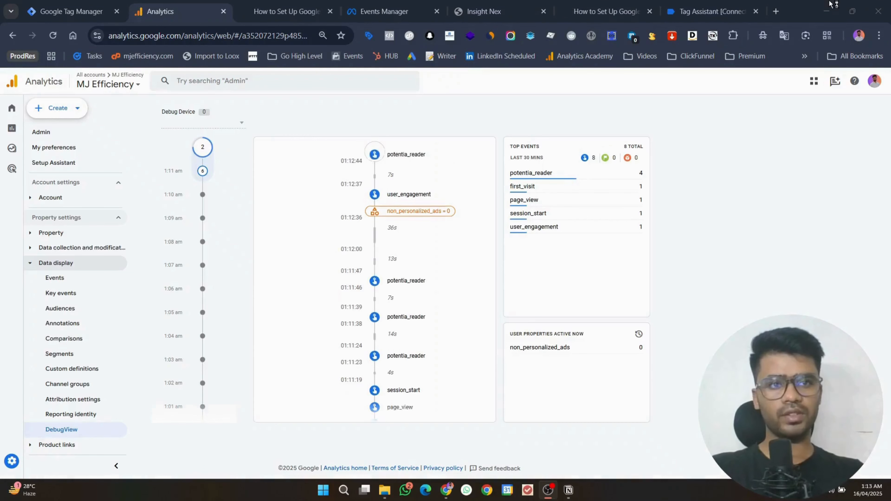
pyautogui.click(831, 3)
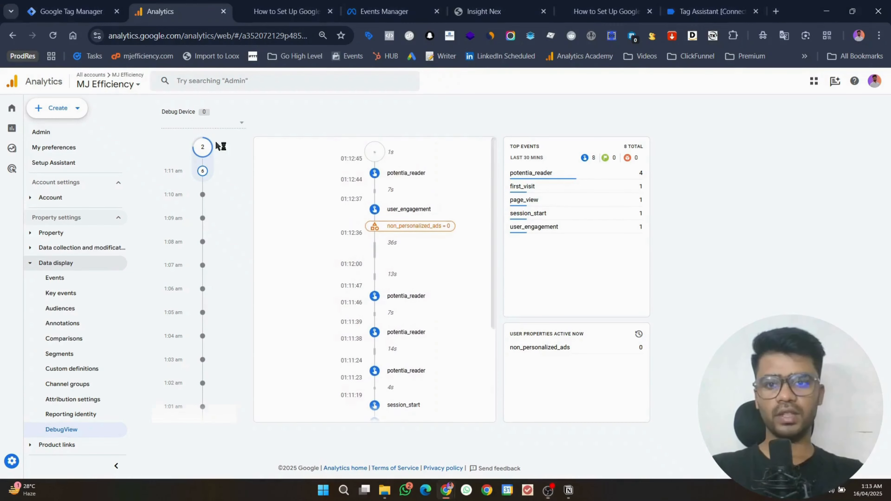
pyautogui.click(206, 122)
pyautogui.click(206, 124)
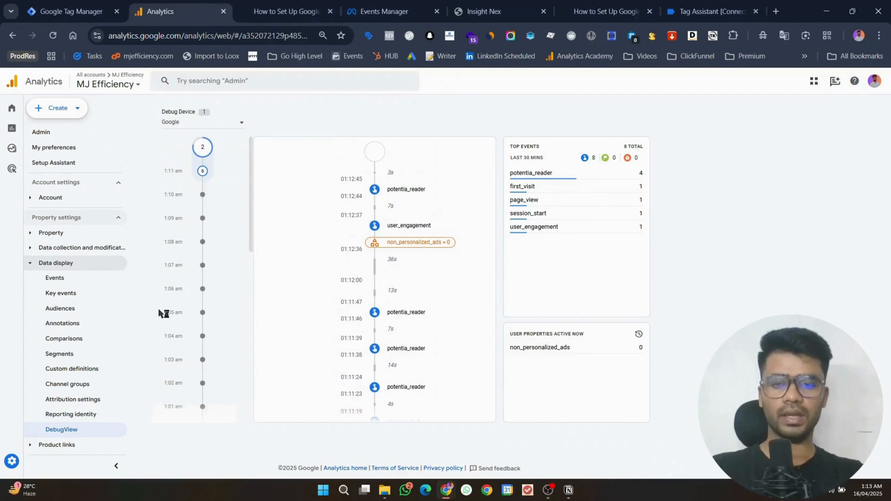
pyautogui.click(265, 5)
pyautogui.scroll(-10, 333, 154)
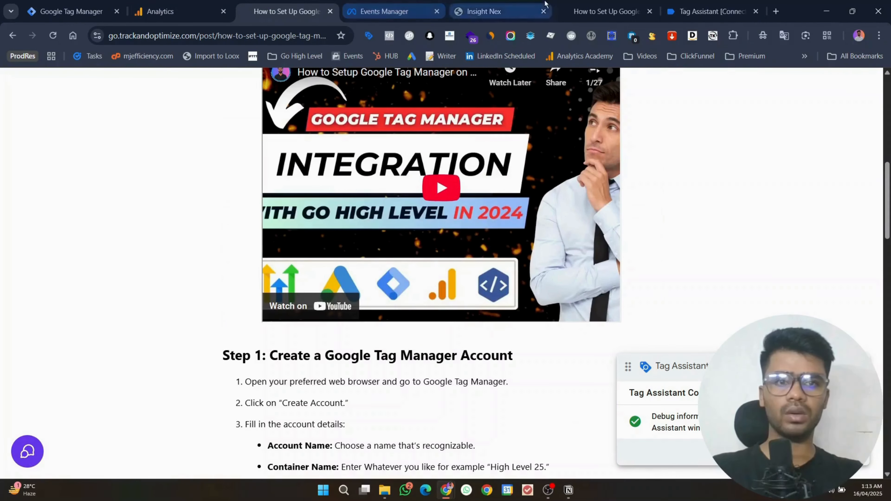
# Step: Inspect the 24 Scroll Depth event's full dataLayer push in Tag Assistant
pyautogui.moveTo(687, 7); pyautogui.dragTo(292, 4)
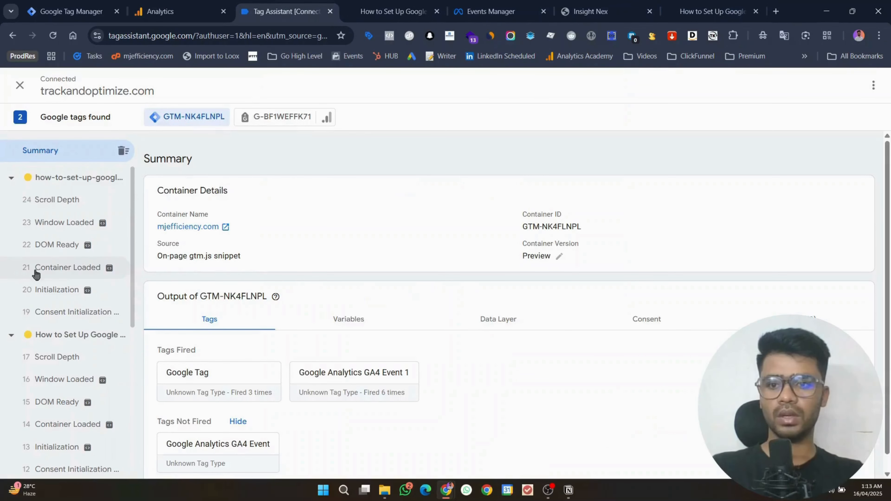
pyautogui.click(75, 200)
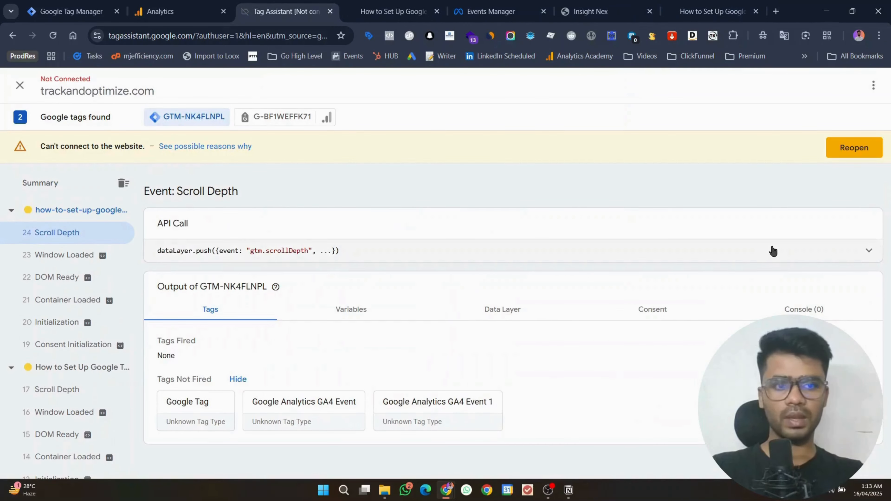
pyautogui.click(858, 254)
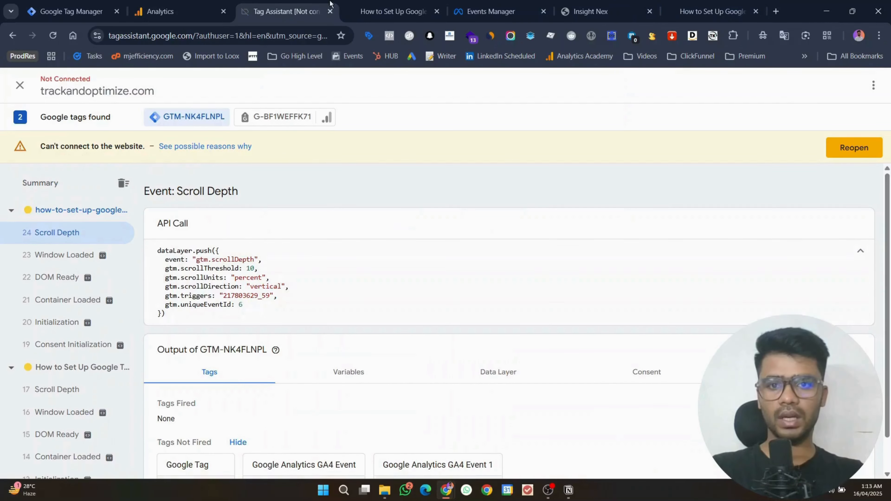
pyautogui.click(393, 11)
pyautogui.scroll(-15, 319, 280)
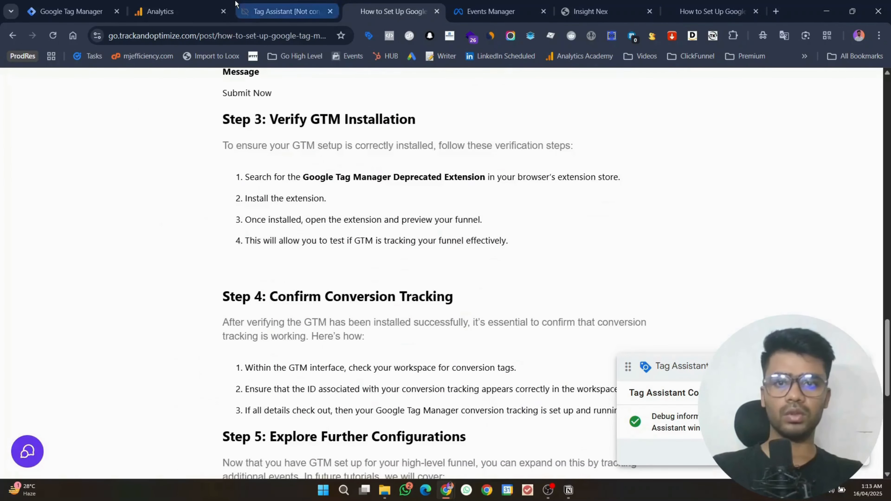
pyautogui.click(237, 5)
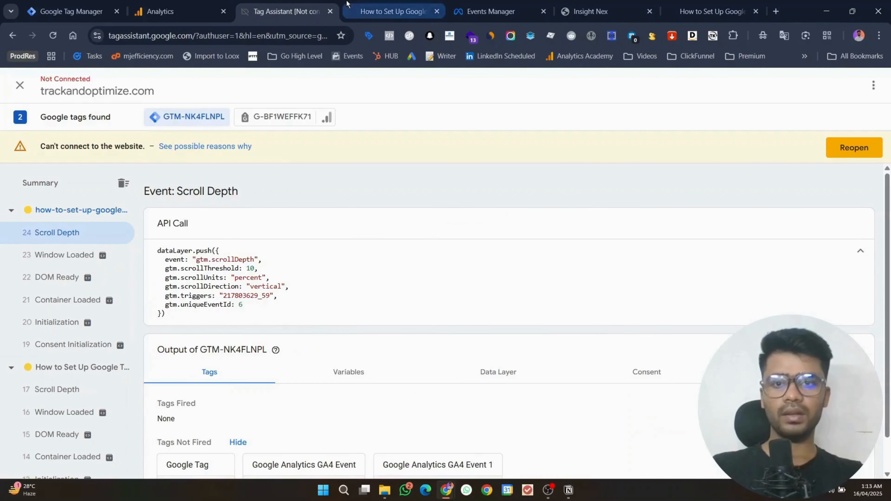
# Step: Reconnect Tag Assistant to the blog and scroll the post to generate new events
pyautogui.click(347, 4)
pyautogui.scroll(-5, 399, 301)
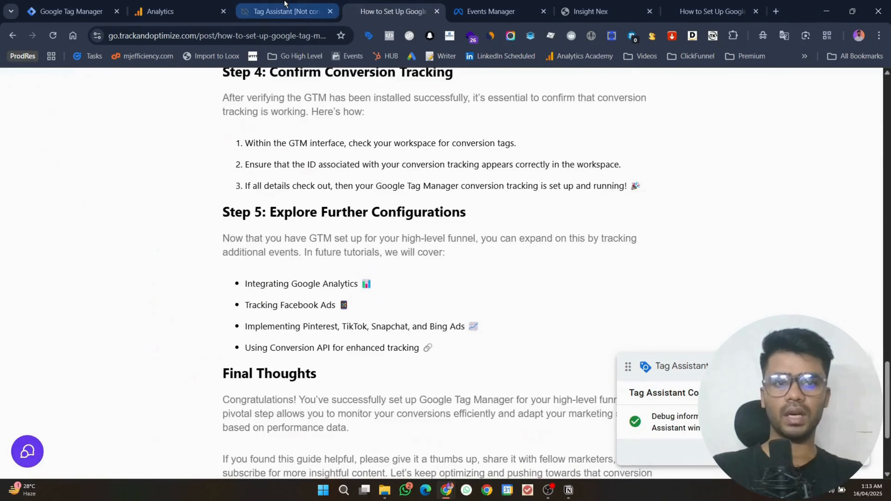
pyautogui.click(280, 11)
pyautogui.click(833, 152)
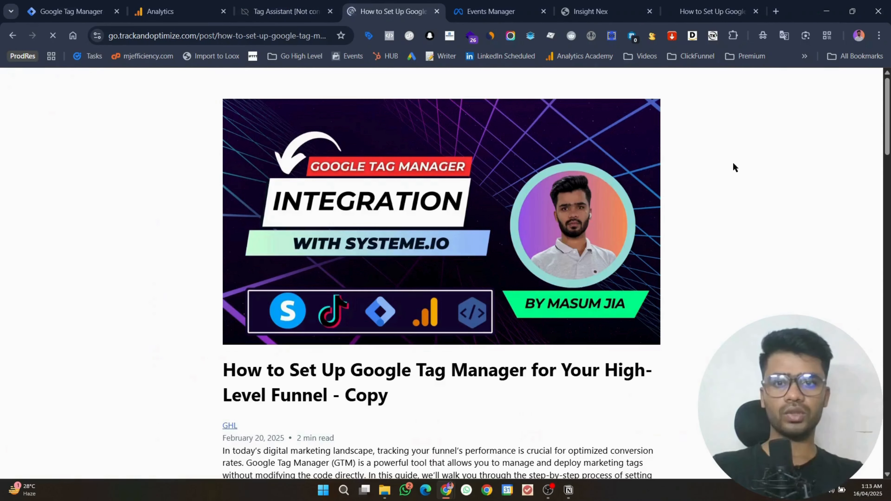
pyautogui.click(304, 3)
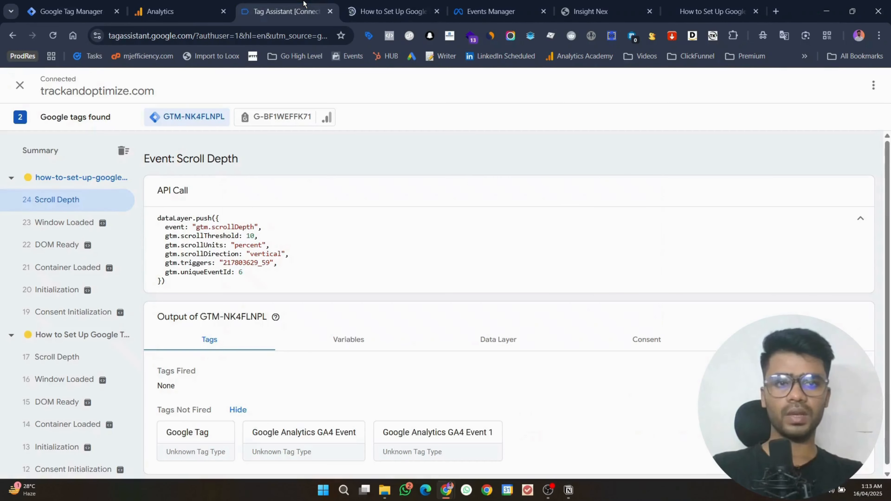
pyautogui.click(360, 4)
pyautogui.scroll(-15, 390, 232)
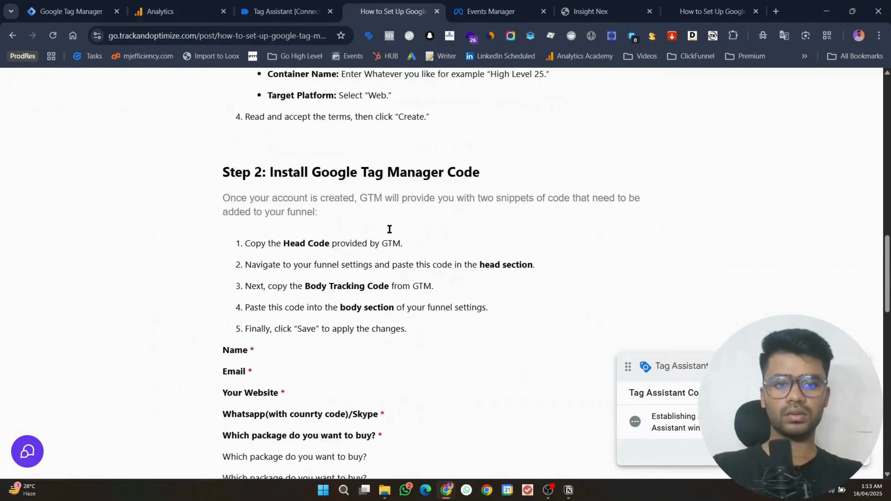
pyautogui.scroll(12, 389, 229)
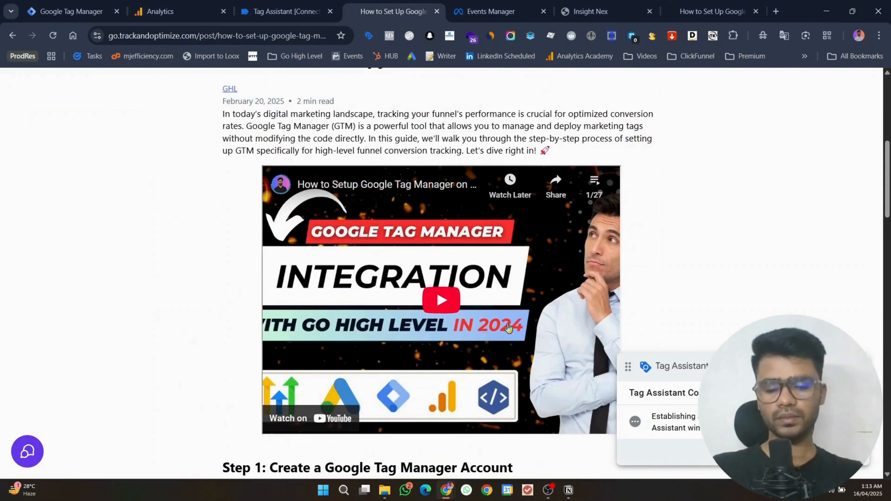
pyautogui.click(555, 493)
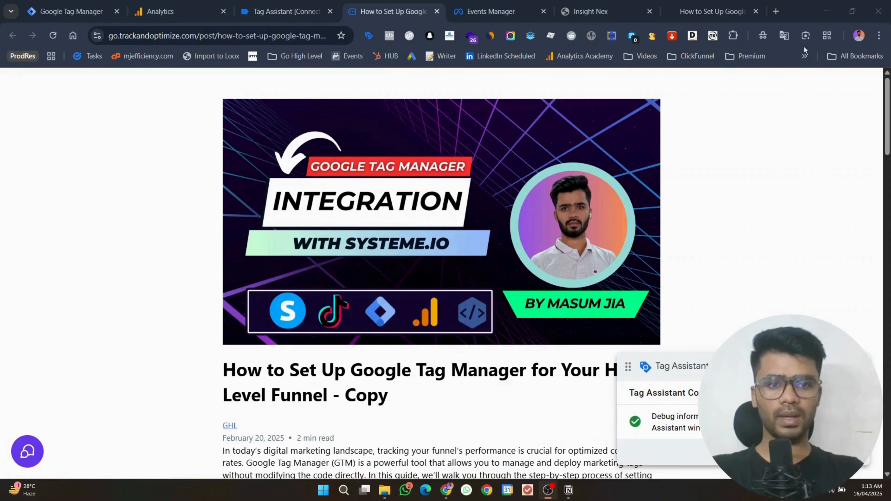
pyautogui.click(833, 5)
pyautogui.click(286, 11)
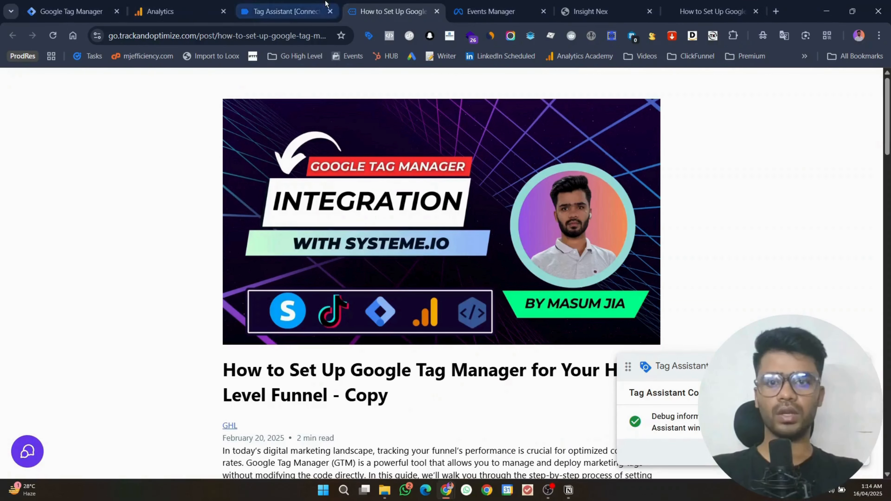
# Step: Inspect the new Timer (31) and Scroll Depth (30, 34, 36, 38) events in Tag Assistant
pyautogui.click(74, 205)
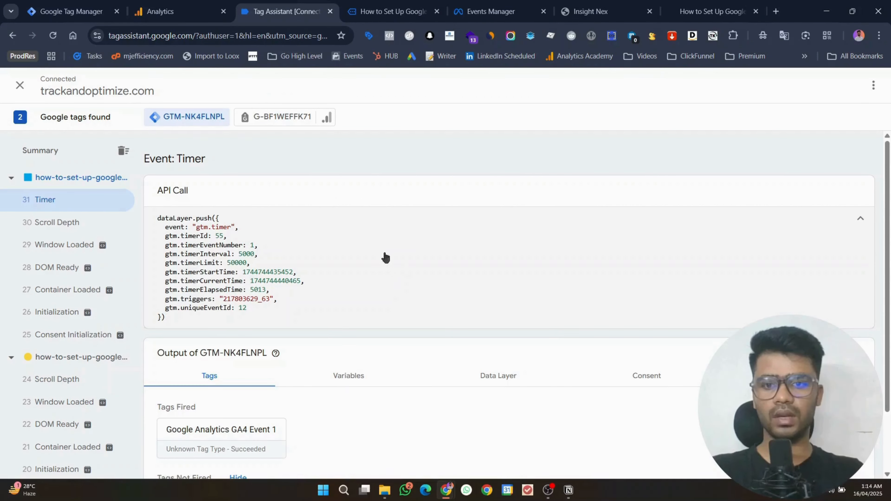
pyautogui.scroll(-2, 412, 336)
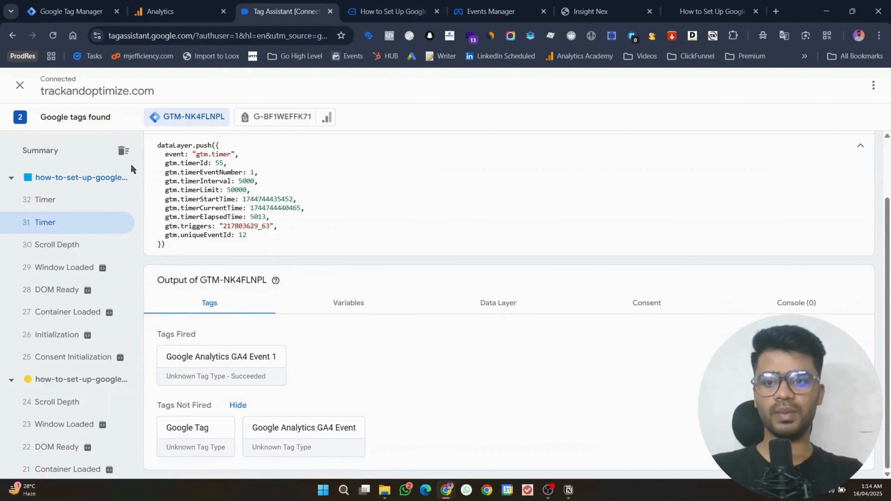
pyautogui.click(84, 248)
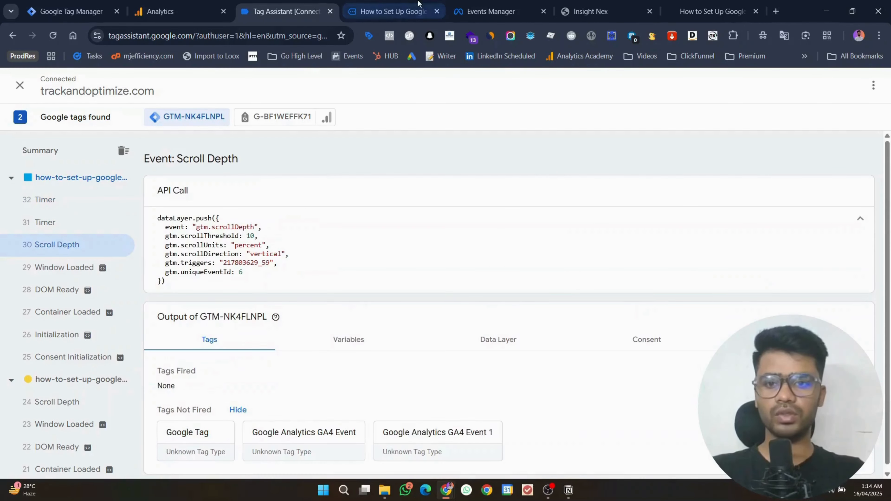
pyautogui.click(398, 16)
pyautogui.scroll(-15, 411, 249)
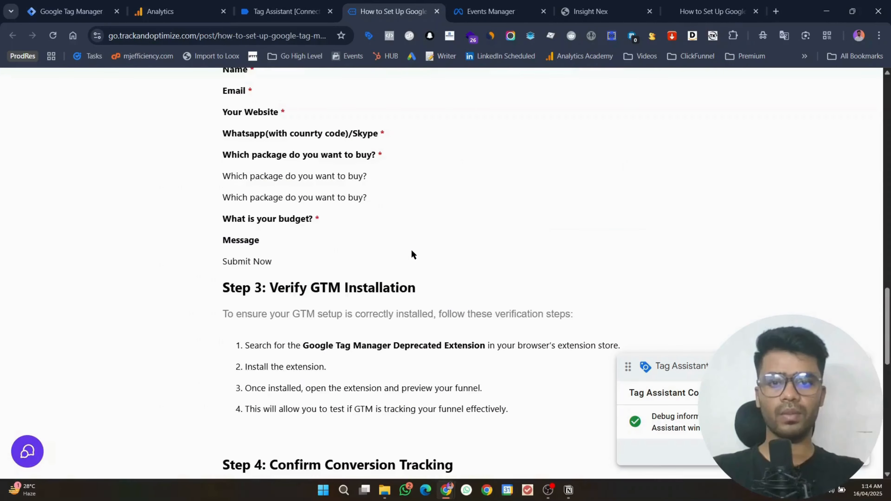
pyautogui.click(286, 12)
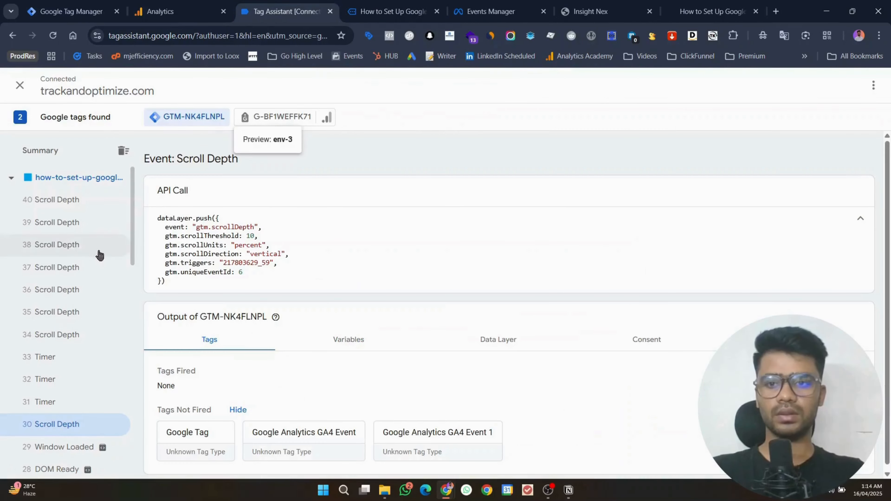
pyautogui.click(75, 333)
pyautogui.click(90, 298)
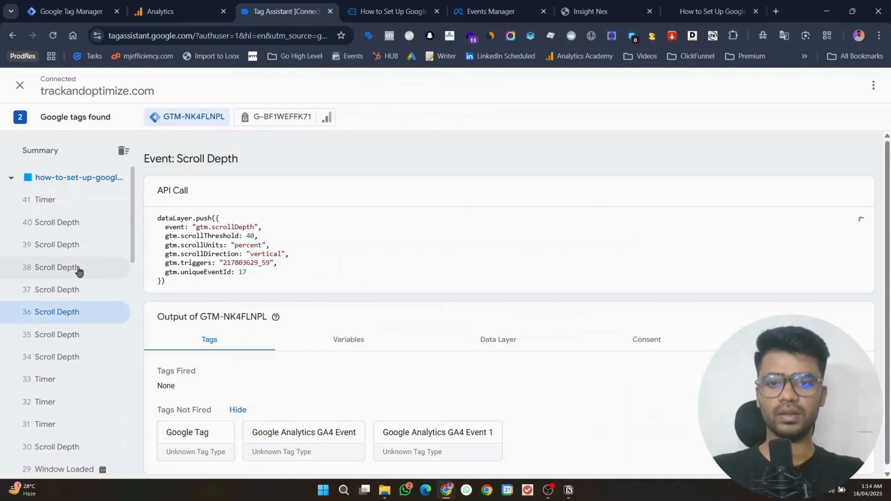
pyautogui.click(77, 268)
pyautogui.click(218, 9)
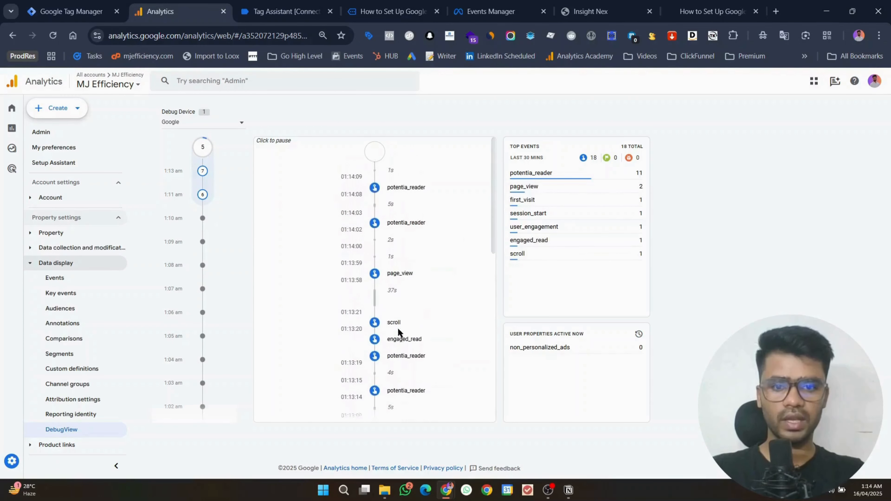
# Step: Inspect the parameters of the scroll, engaged_read and potentia_reader events in DebugView
pyautogui.click(398, 319)
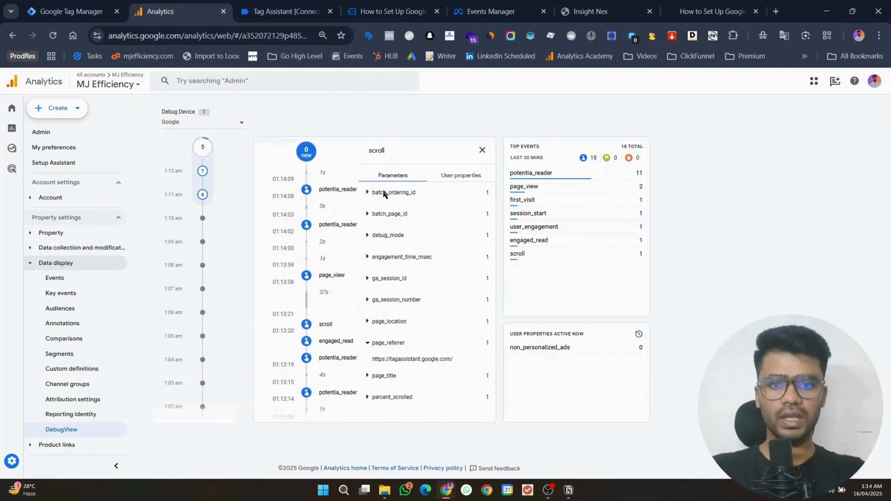
pyautogui.click(481, 151)
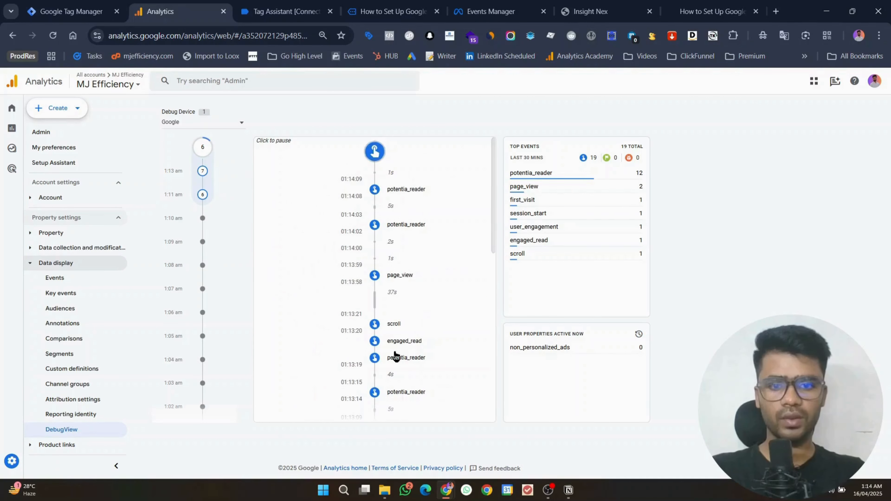
pyautogui.click(395, 375)
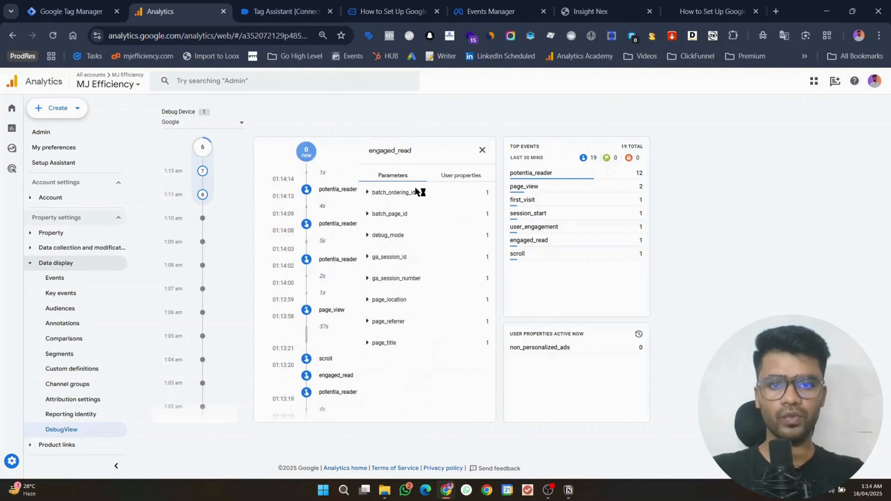
pyautogui.click(334, 228)
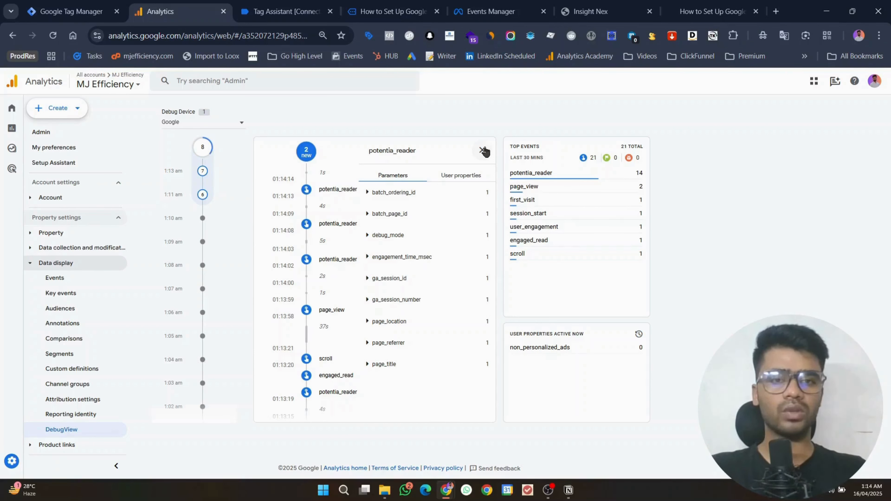
pyautogui.click(482, 150)
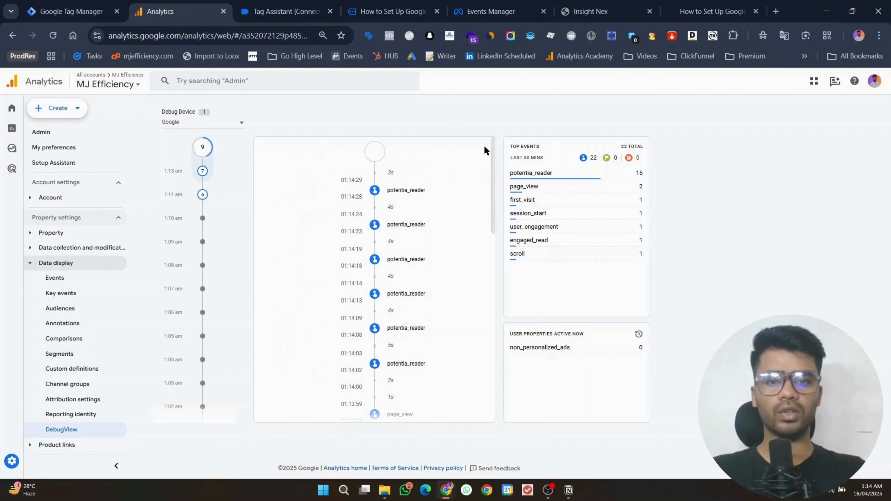
# Step: Return to the Tag Manager blog post and scroll back up to its title
pyautogui.click(301, 3)
pyautogui.click(399, 4)
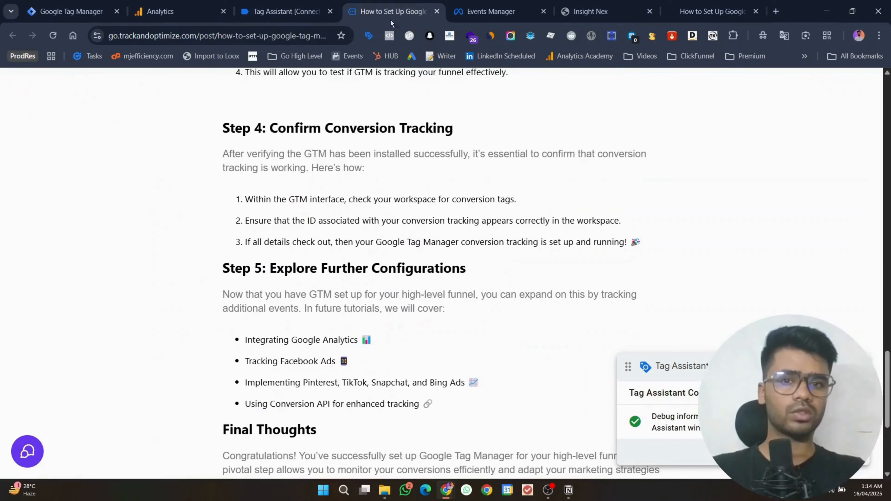
pyautogui.scroll(20, 413, 219)
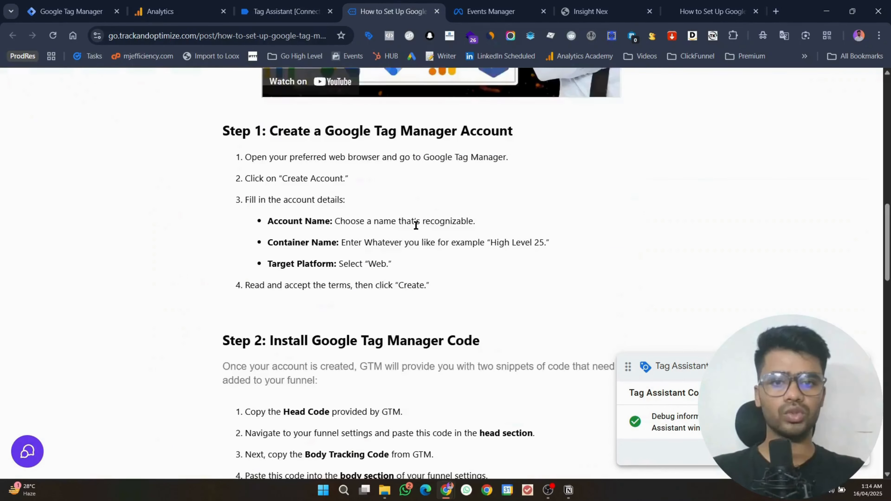
pyautogui.scroll(8, 399, 239)
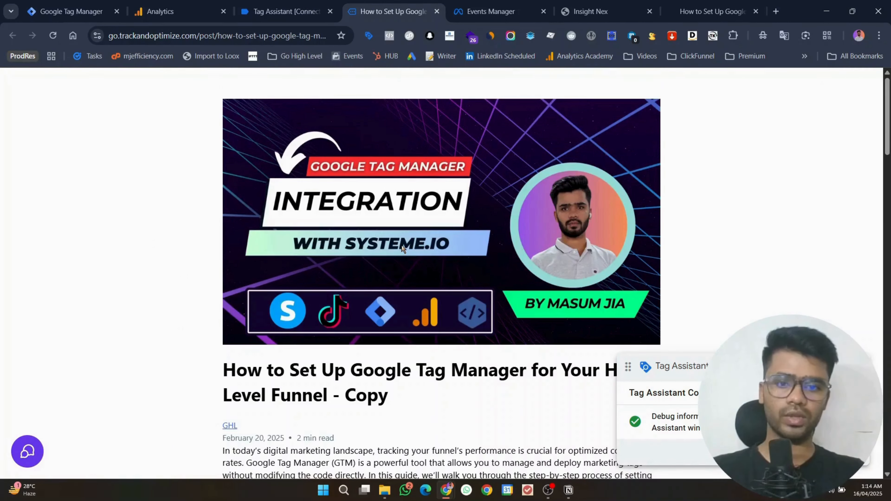
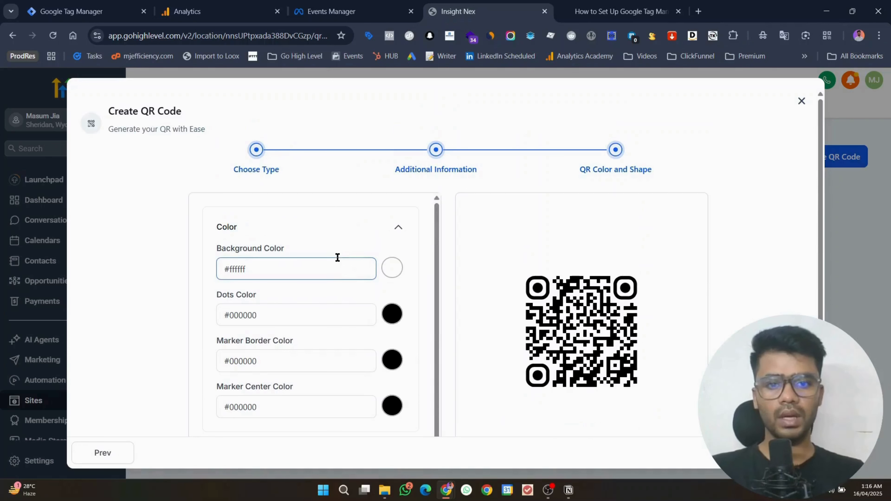
# Step: Change the QR code's dots to the second style under Shape & Form
pyautogui.scroll(-2, 322, 245)
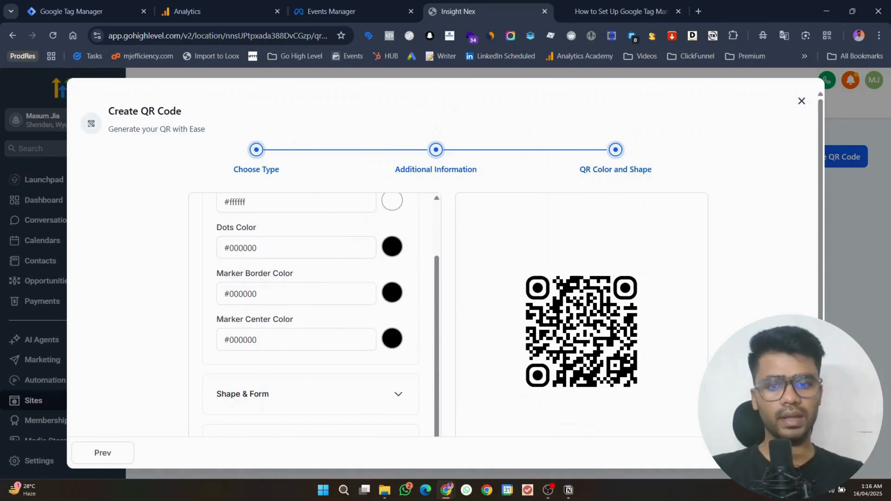
pyautogui.click(274, 393)
pyautogui.scroll(-5, 304, 262)
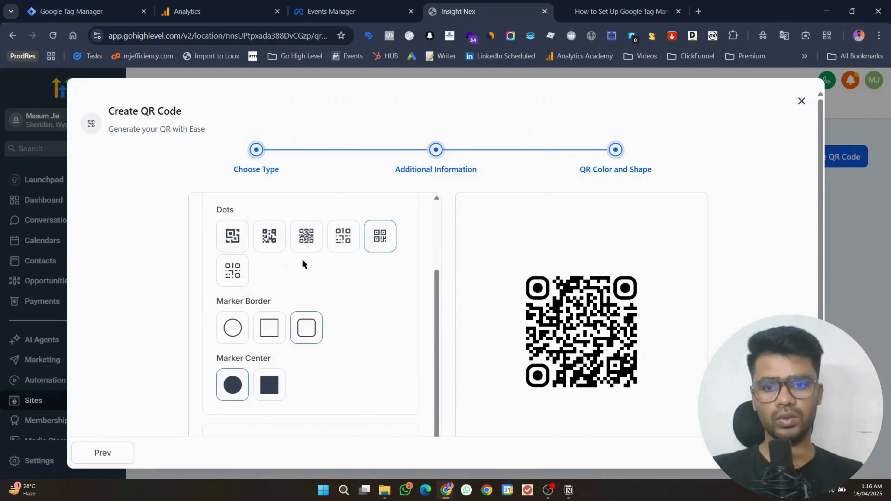
pyautogui.click(272, 243)
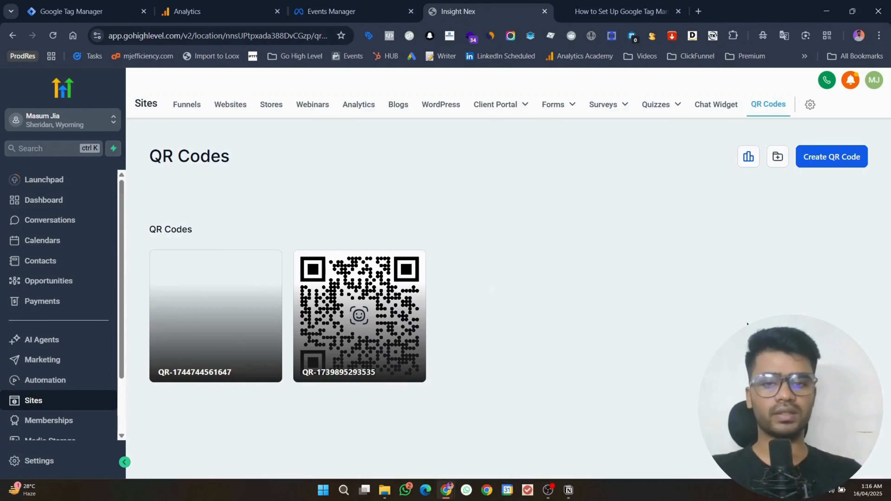
pyautogui.moveTo(193, 343)
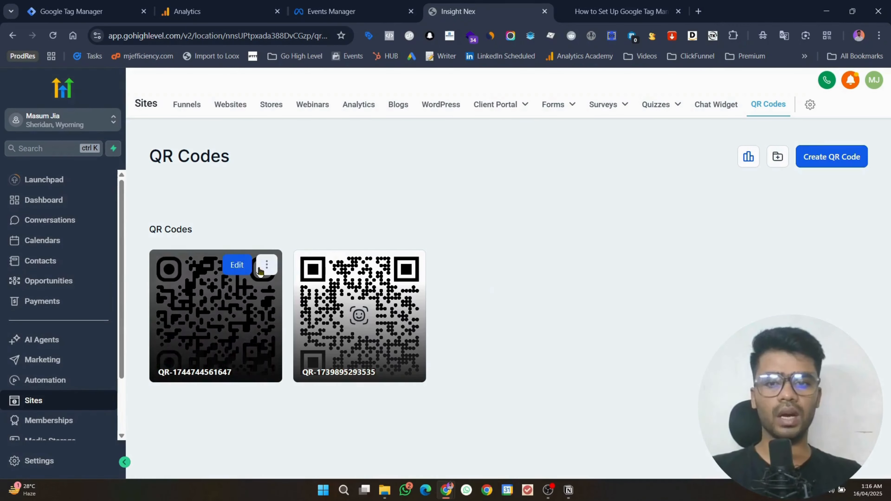
pyautogui.click(261, 270)
pyautogui.click(274, 200)
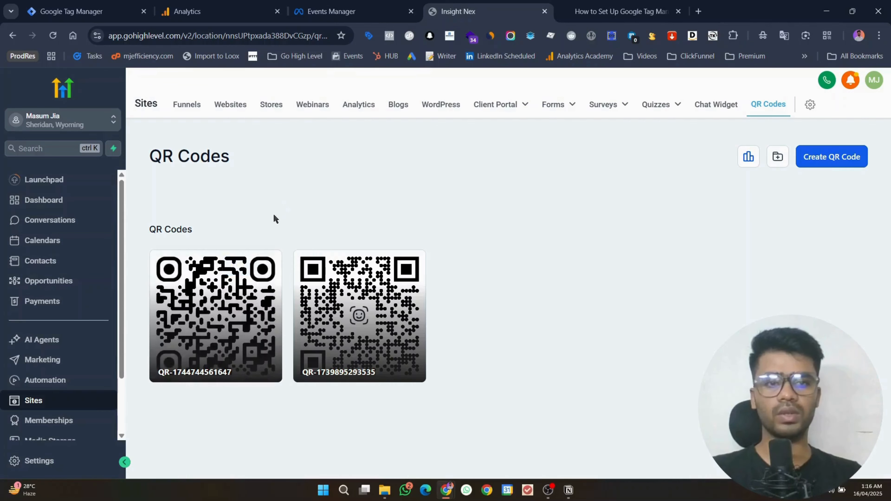
# Step: Scan the downloaded QR PNG with Google Lens and open its linked landing page
pyautogui.moveTo(741, 65); pyautogui.dragTo(700, 8)
pyautogui.rightClick(445, 191)
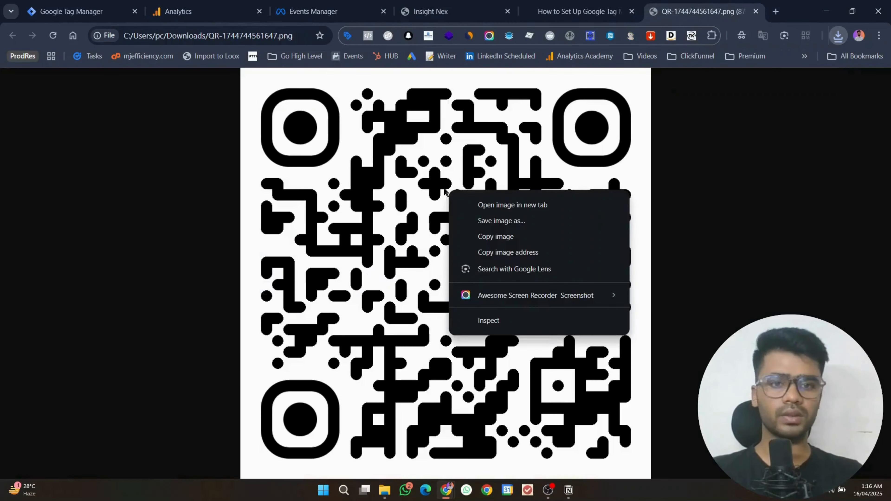
pyautogui.click(484, 269)
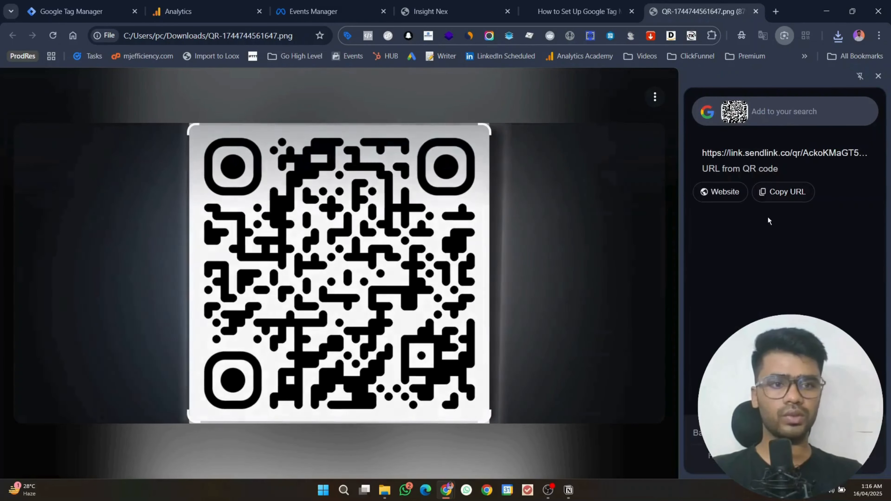
pyautogui.click(717, 192)
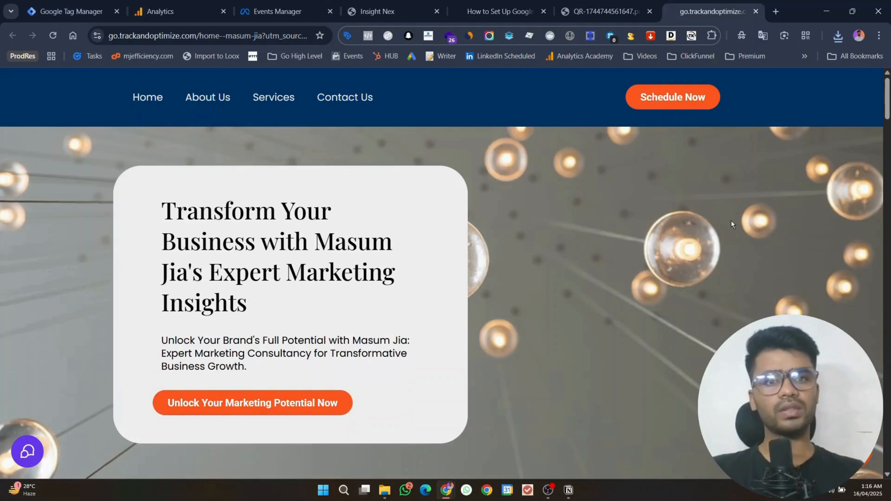
# Step: Enter a test full name, e-mail address and phone number in the landing-page form
pyautogui.scroll(-10, 468, 230)
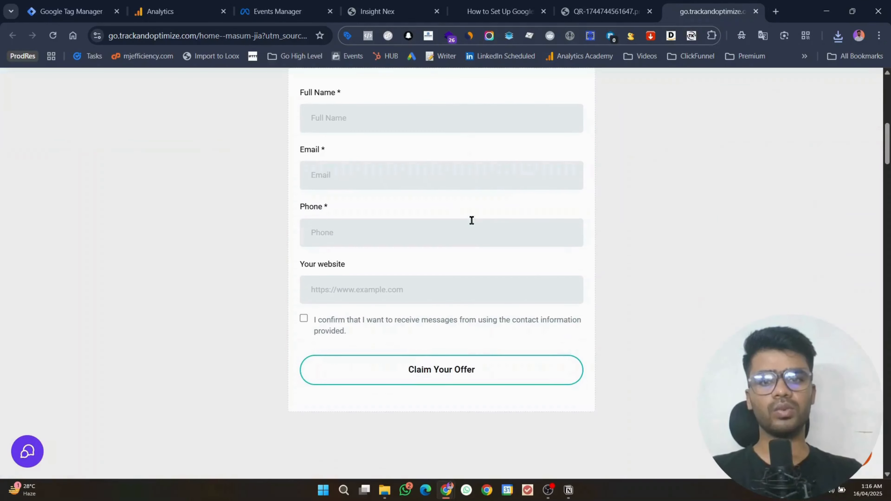
pyautogui.click(435, 121)
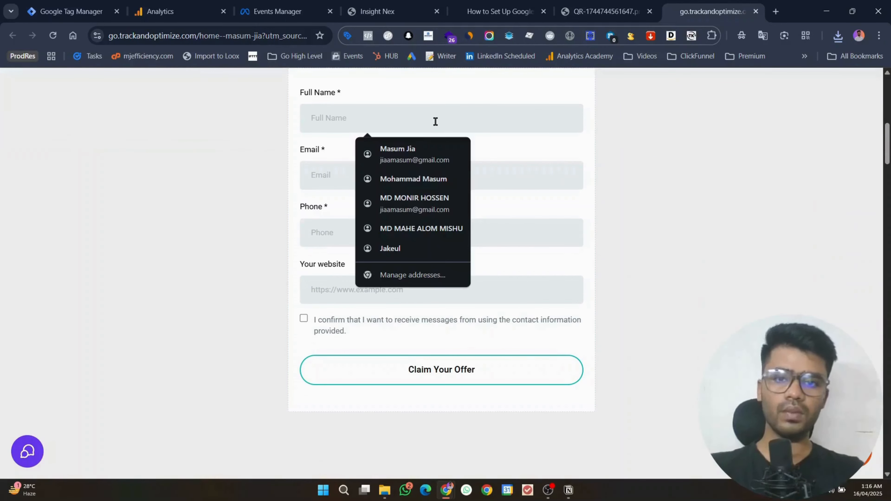
pyautogui.write('qu')
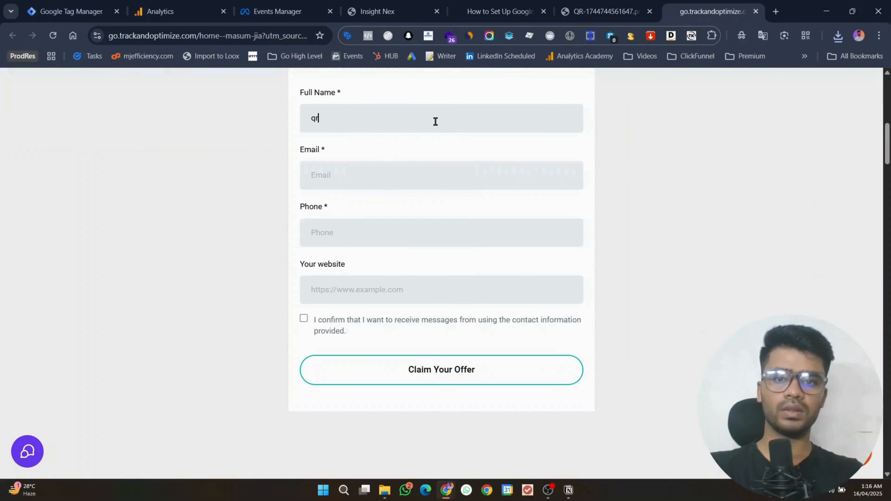
pyautogui.write(' user')
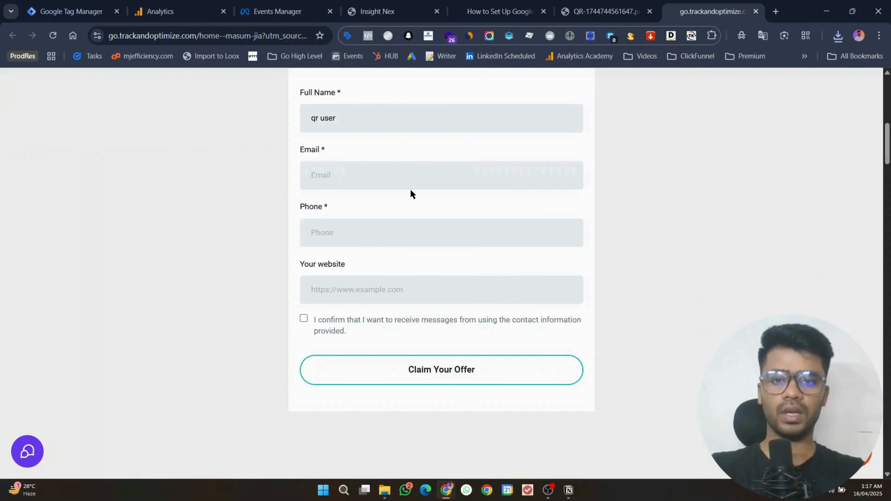
pyautogui.click(408, 183)
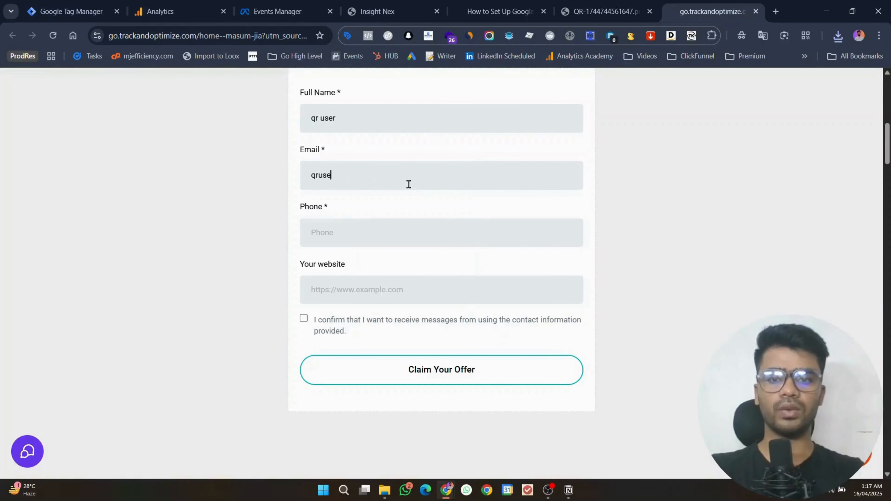
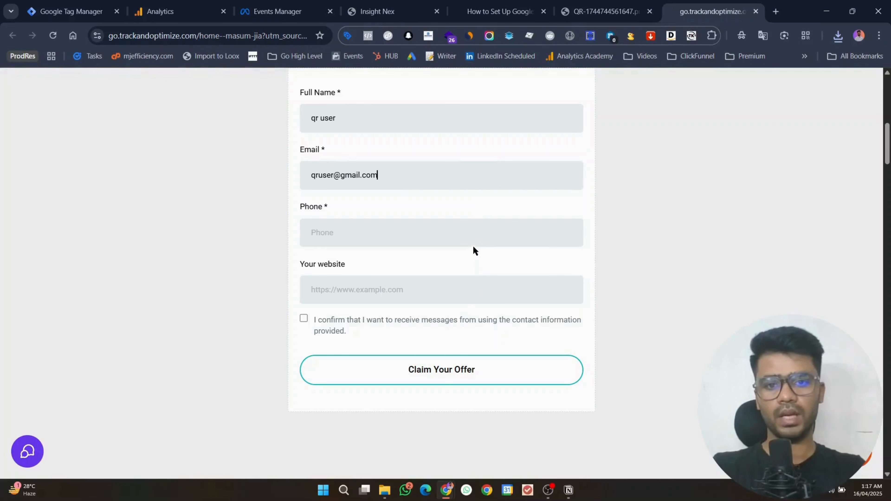
pyautogui.click(468, 233)
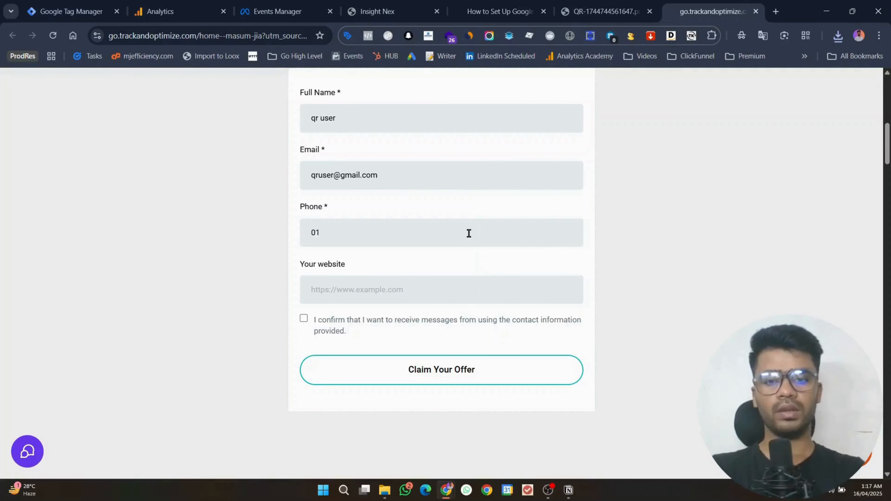
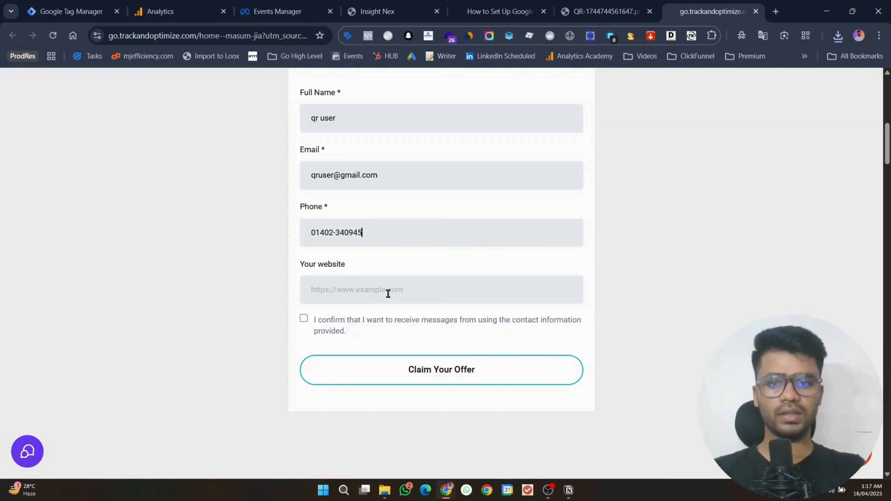
# Step: Add a test website, tick the consent box and submit with Claim Your Offer
pyautogui.click(388, 291)
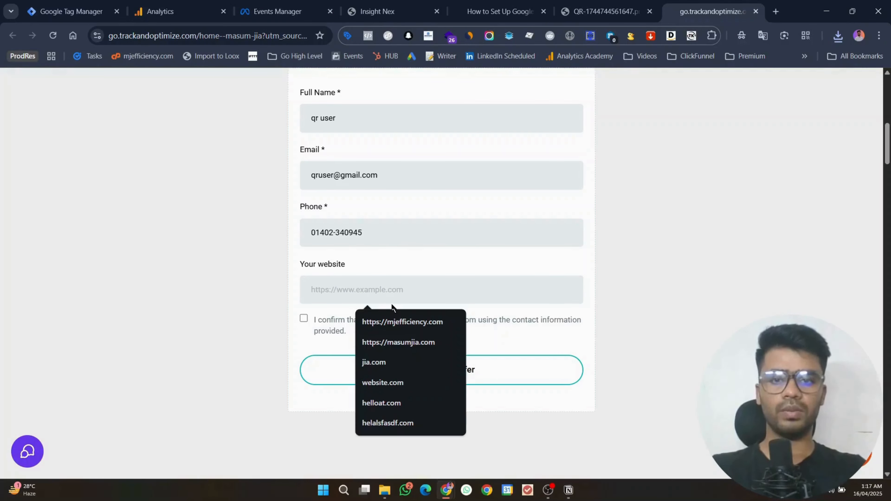
pyautogui.write('qruser.co')
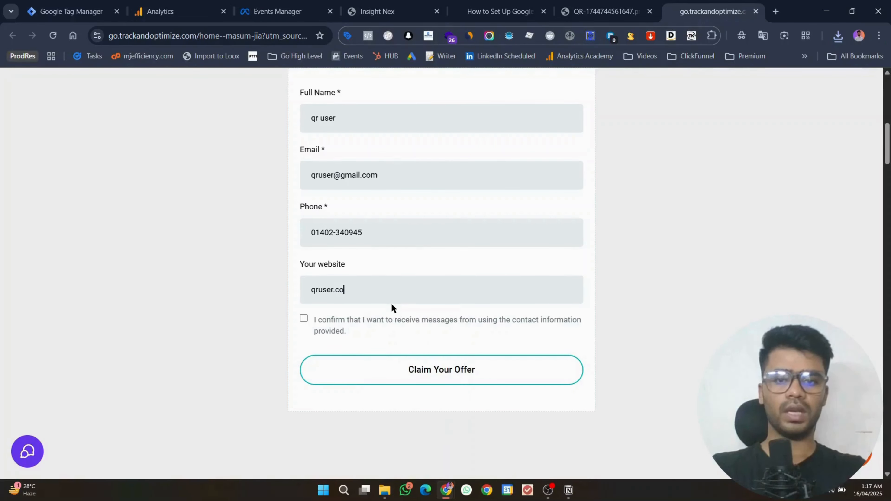
pyautogui.write('m')
pyautogui.click(303, 318)
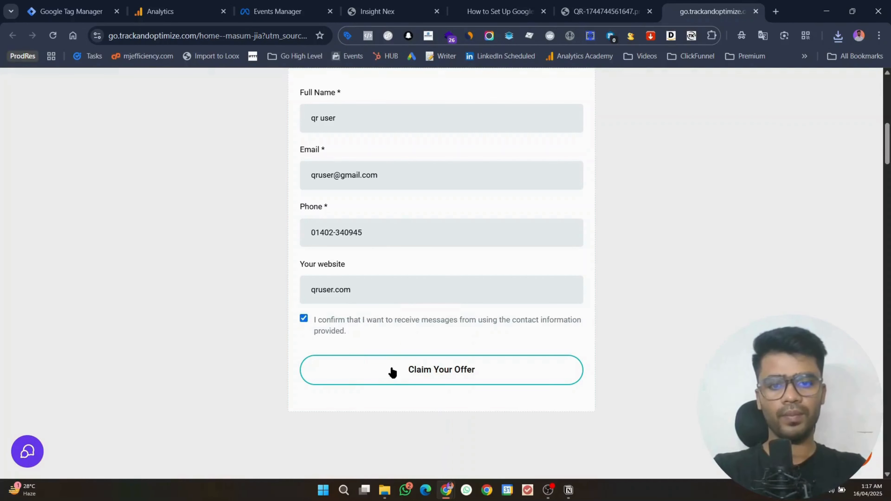
pyautogui.click(391, 369)
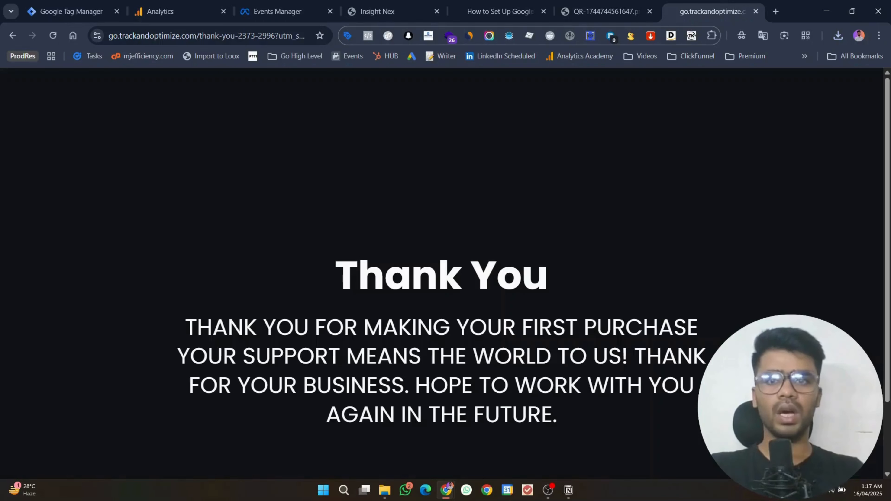
# Step: Open GoHighLevel Contacts in a new tab from the QR Codes page
pyautogui.click(407, 4)
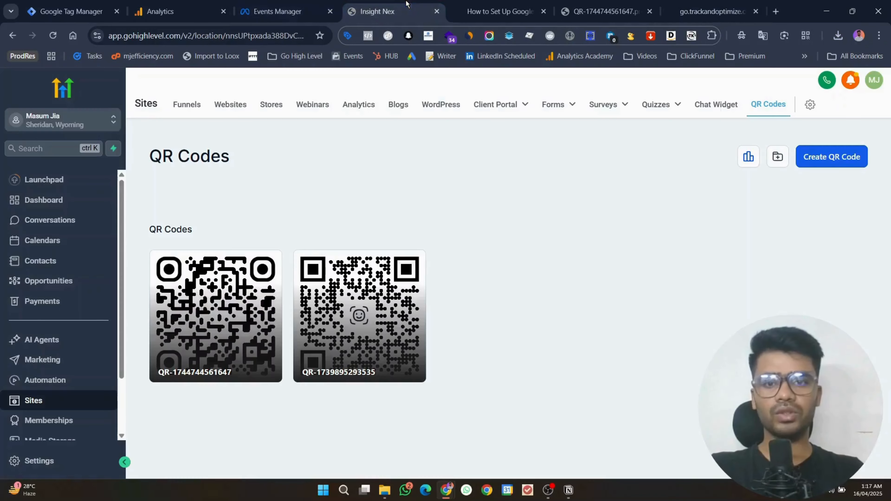
pyautogui.rightClick(56, 260)
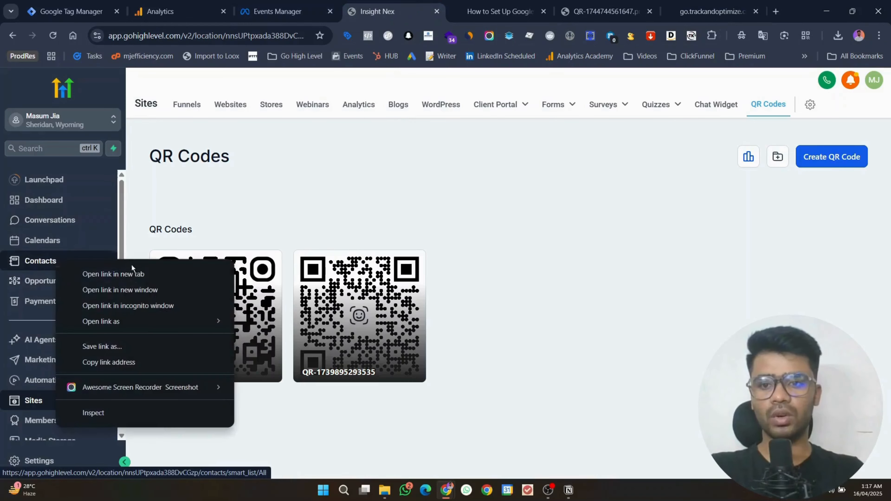
pyautogui.click(132, 272)
pyautogui.click(431, 4)
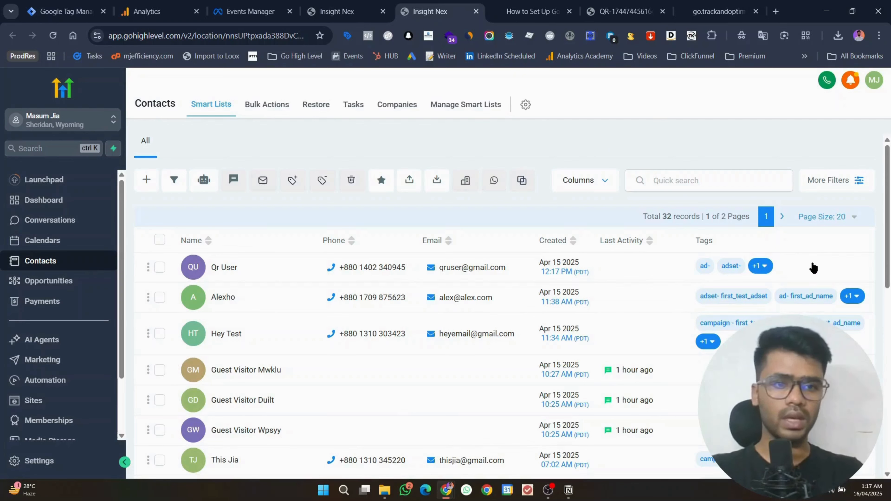
# Step: Reveal the newest contact's tags and highlight the campaign - 50%_off_qr tag
pyautogui.click(763, 268)
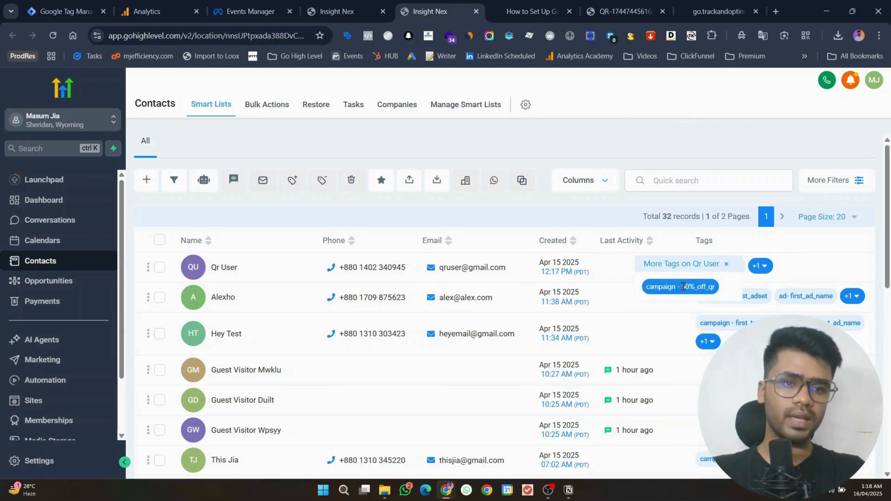
pyautogui.moveTo(681, 287); pyautogui.dragTo(713, 287)
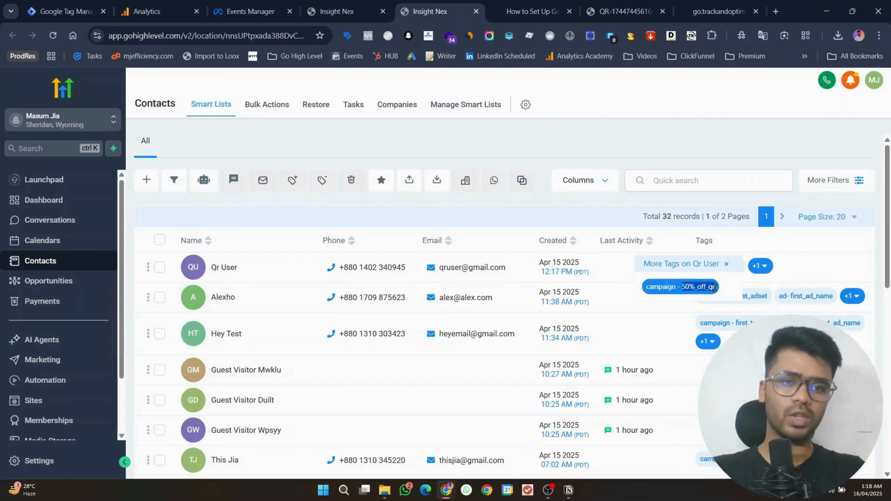
pyautogui.click(713, 287)
pyautogui.moveTo(682, 287); pyautogui.dragTo(718, 290)
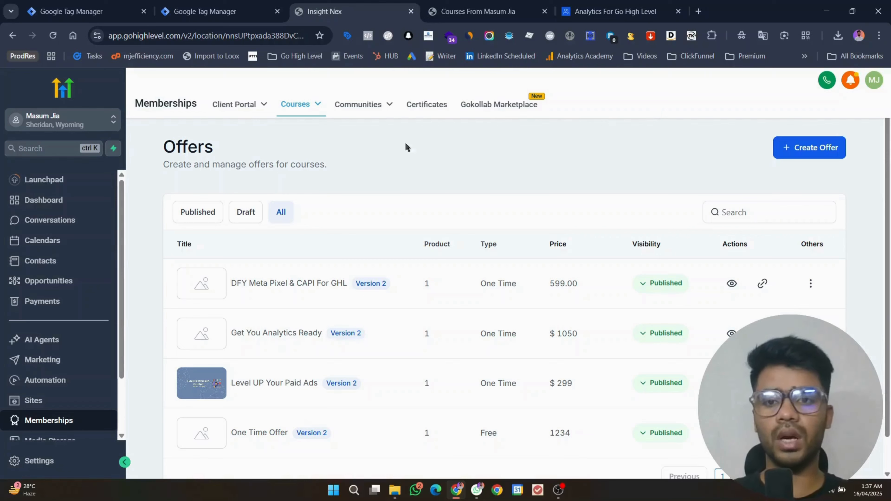
# Step: Start a new Tag Manager account named Track & Optimize
pyautogui.click(234, 4)
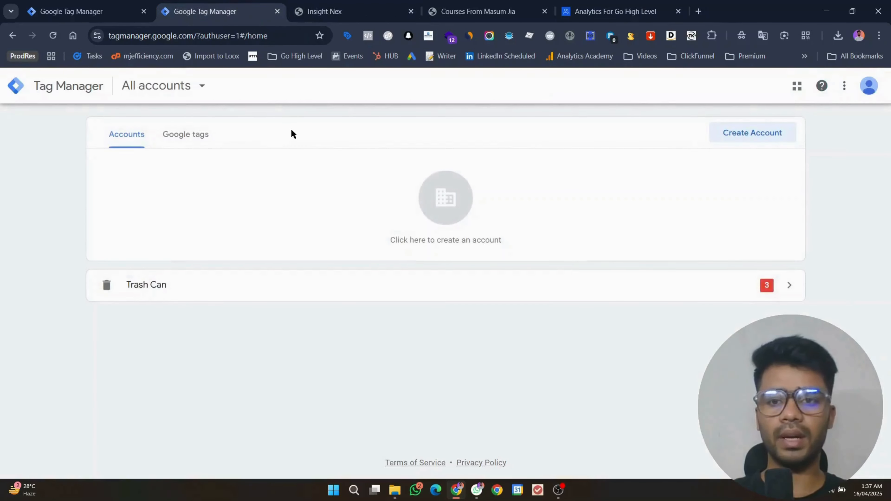
pyautogui.click(141, 35)
pyautogui.doubleClick(141, 35)
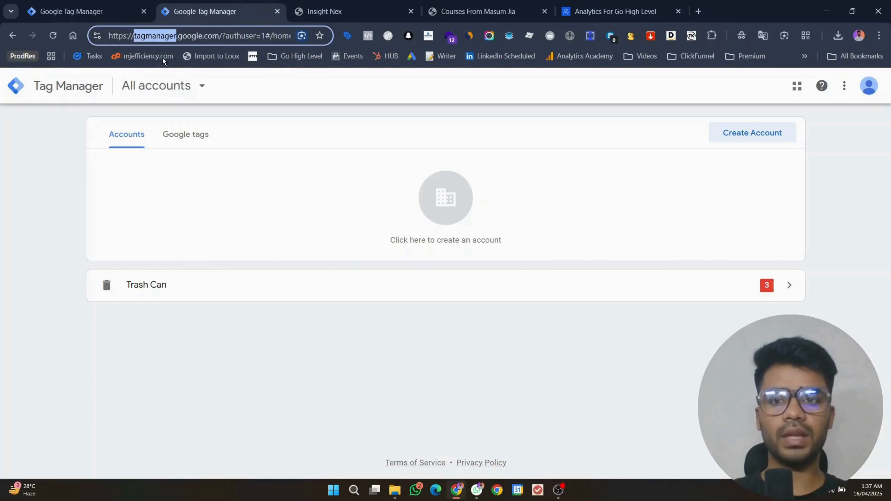
pyautogui.click(767, 139)
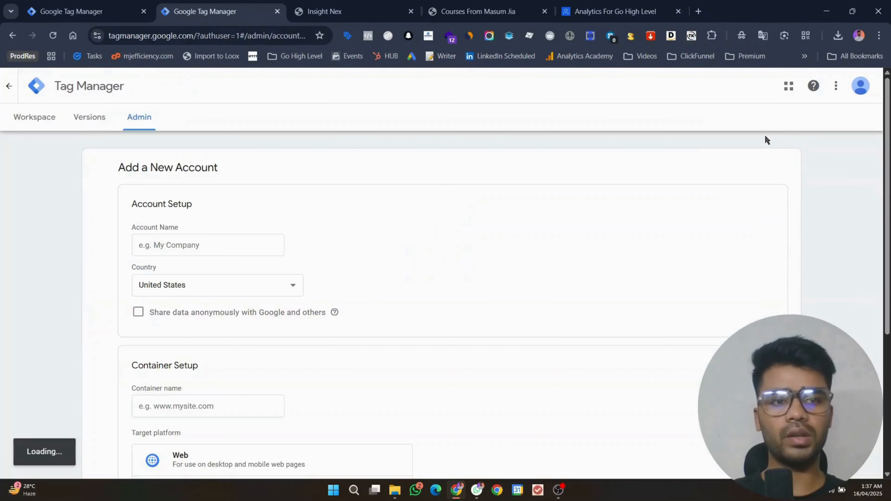
pyautogui.click(191, 246)
pyautogui.write('tr')
pyautogui.press('Down')
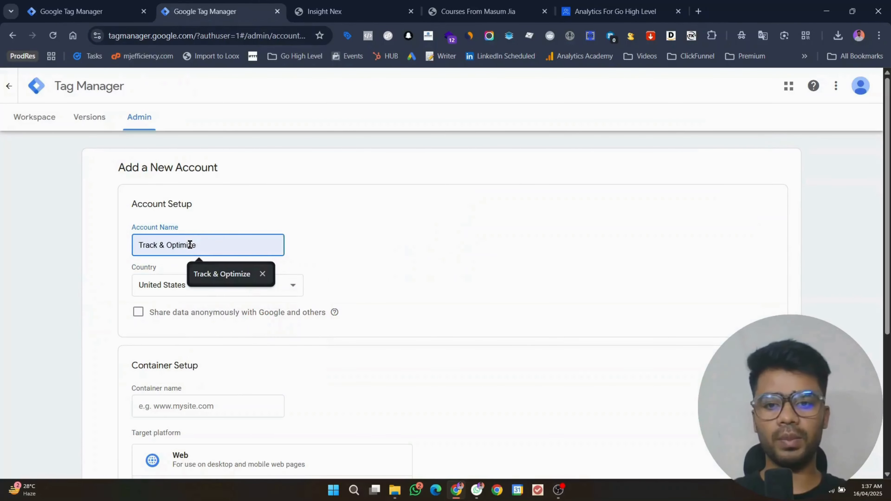
pyautogui.press('Return')
# Step: Create Web container trackandoptimize.com and accept the GDPR and Tag Manager terms
pyautogui.scroll(-3, 237, 299)
pyautogui.click(236, 299)
pyautogui.write('tr')
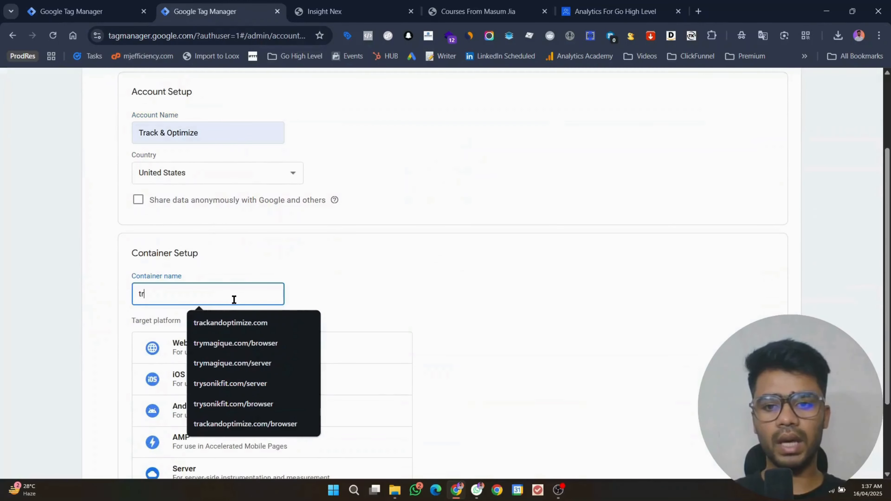
pyautogui.press('Down')
pyautogui.press('Down')
pyautogui.click(240, 328)
pyautogui.click(229, 359)
pyautogui.scroll(-3, 328, 312)
pyautogui.click(123, 432)
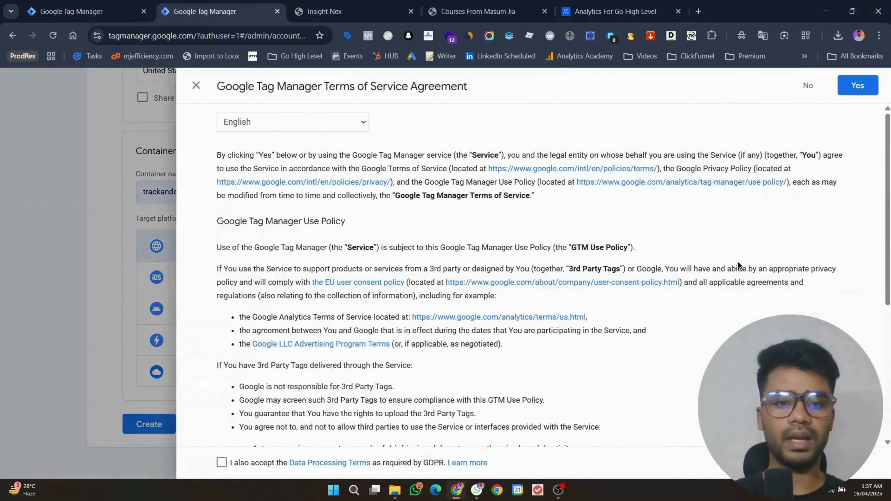
pyautogui.click(225, 466)
pyautogui.click(869, 85)
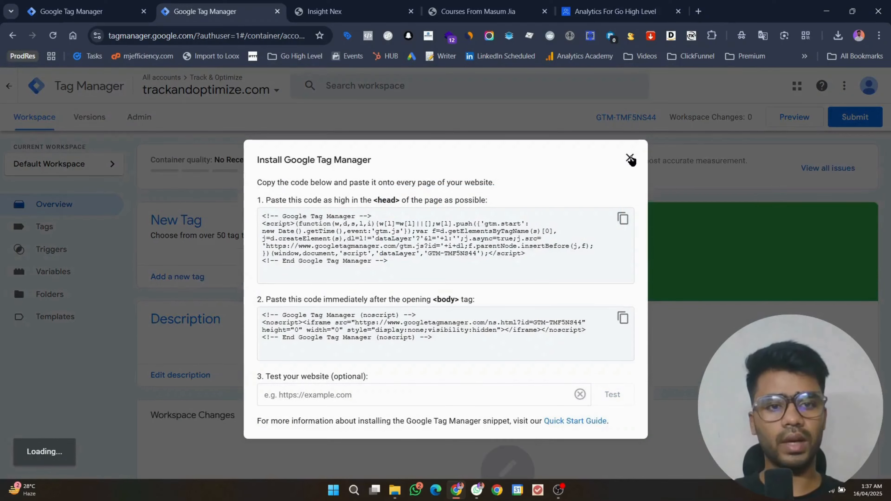
# Step: Copy the head install snippet for container GTM-TMF5NS44
pyautogui.click(630, 159)
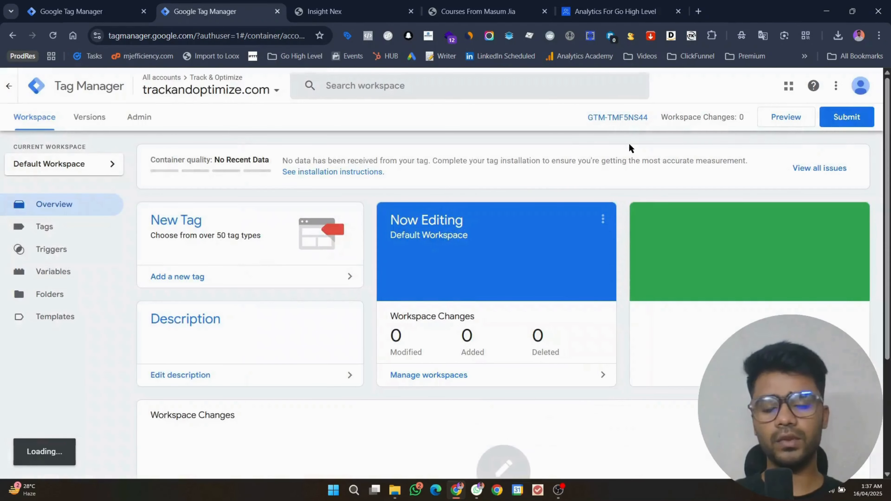
pyautogui.click(621, 117)
pyautogui.click(623, 219)
# Step: Open the course site's Site Details settings and expand the Advanced options
pyautogui.click(351, 4)
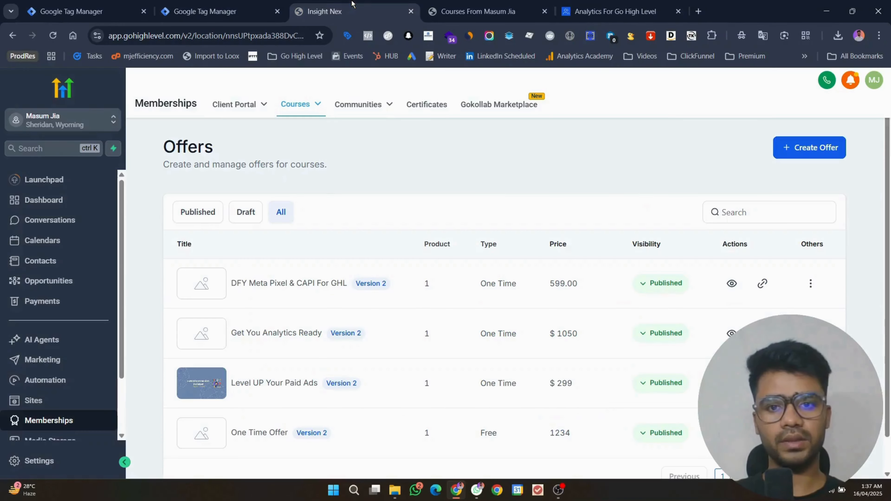
pyautogui.moveTo(307, 107)
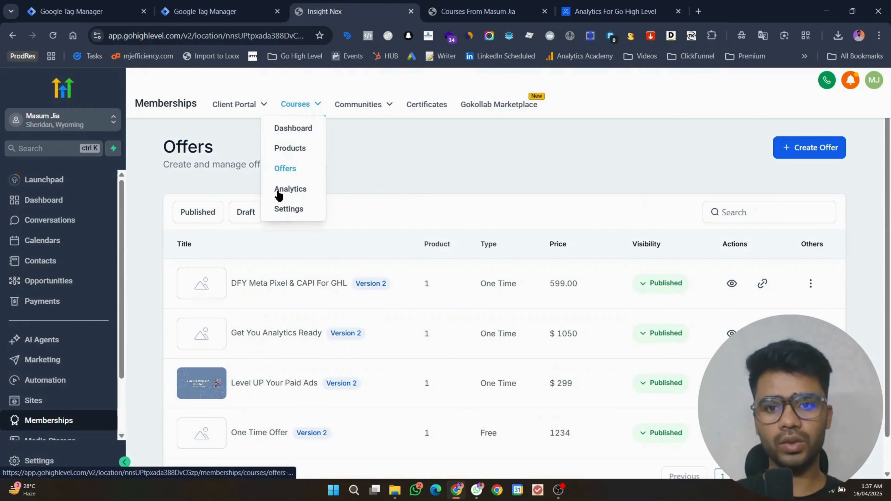
pyautogui.click(285, 208)
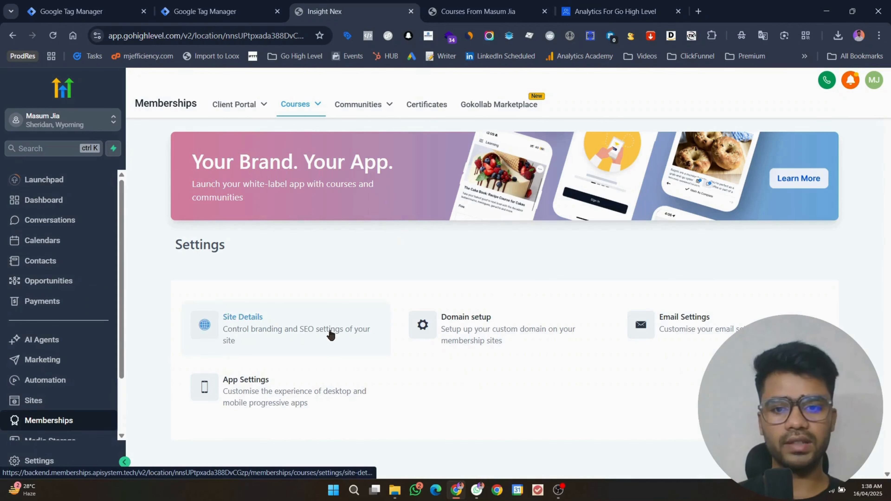
pyautogui.click(294, 326)
pyautogui.scroll(-5, 480, 270)
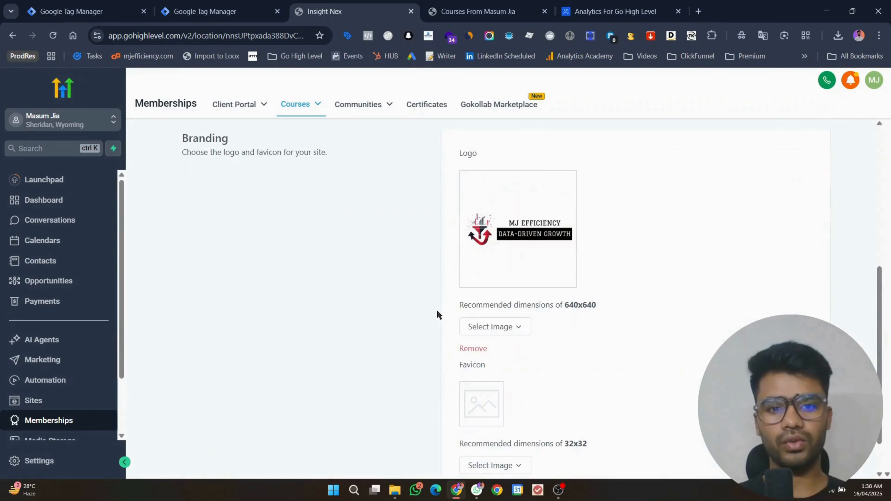
pyautogui.scroll(4, 451, 277)
pyautogui.click(474, 238)
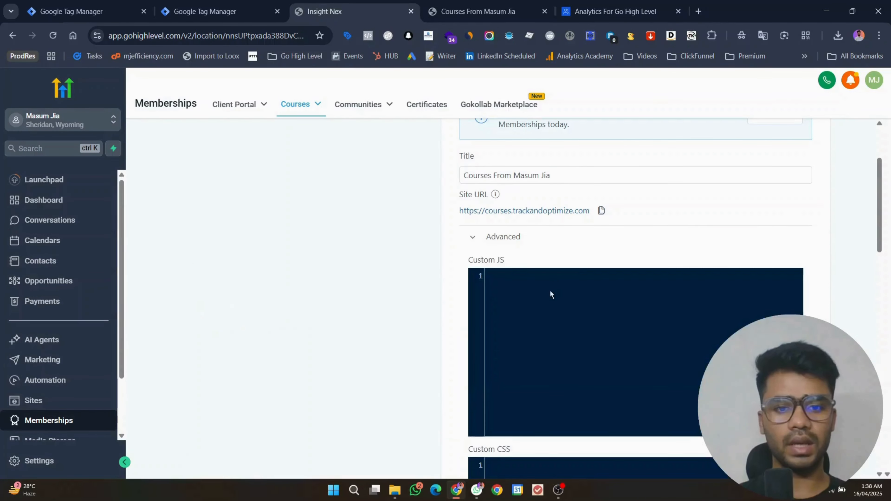
pyautogui.scroll(-10, 551, 290)
# Step: Replace the old Header Code with the pasted GTM-TMF5NS44 snippet
pyautogui.moveTo(598, 256); pyautogui.dragTo(417, 167)
pyautogui.press('BackSpace')
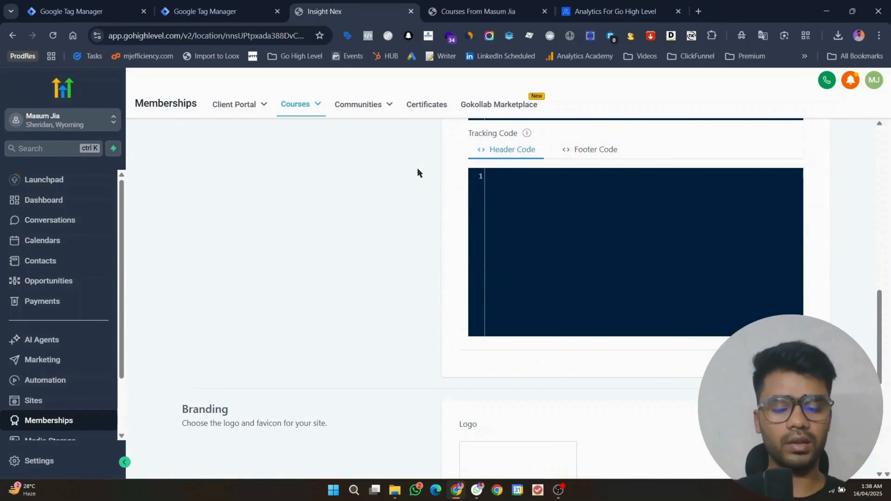
pyautogui.hotkey('ctrl', 'v')
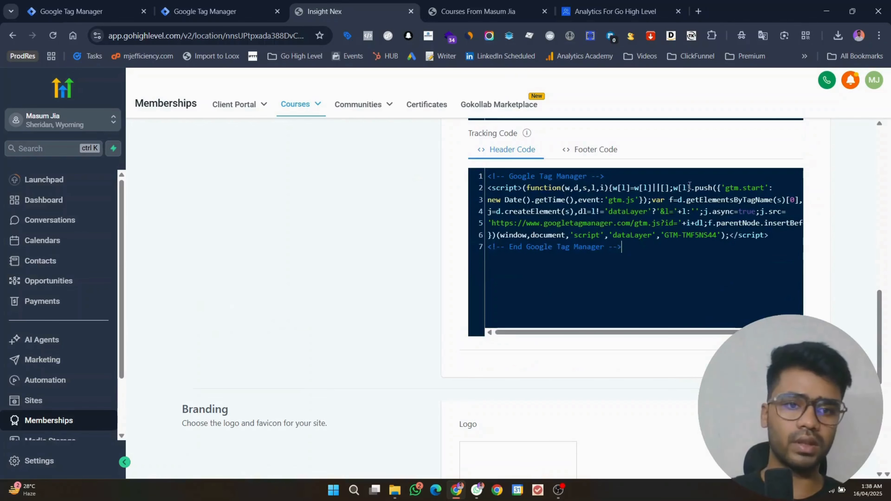
pyautogui.scroll(-8, 866, 197)
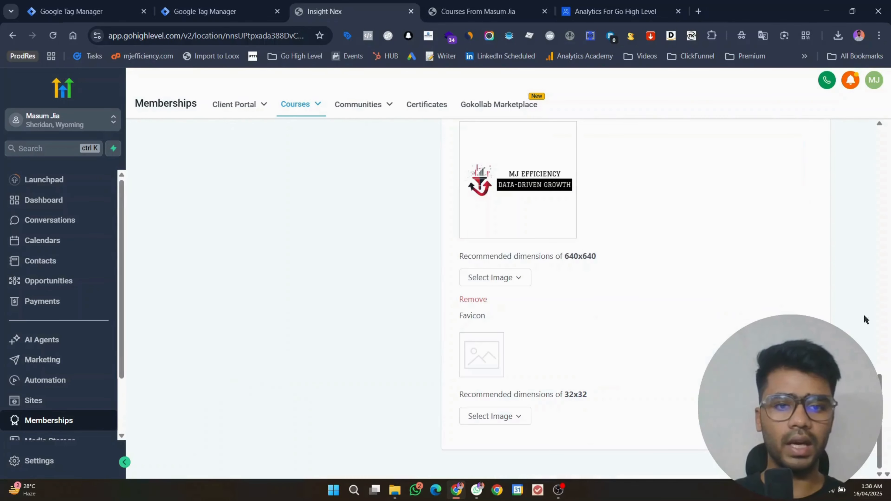
pyautogui.scroll(5, 879, 219)
pyautogui.scroll(-5, 878, 221)
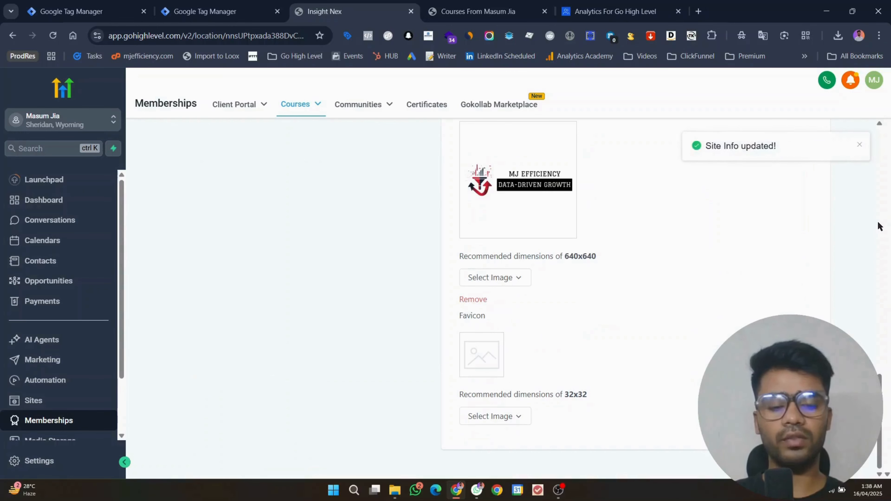
pyautogui.click(477, 11)
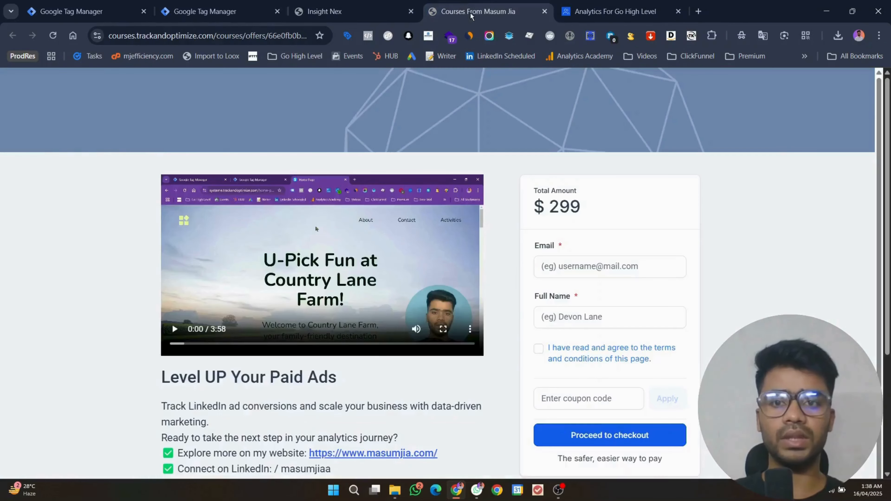
pyautogui.click(615, 11)
pyautogui.moveTo(215, 36); pyautogui.dragTo(72, 46)
# Step: Start a container Preview and connect Tag Assistant to the course site URL
pyautogui.click(228, 13)
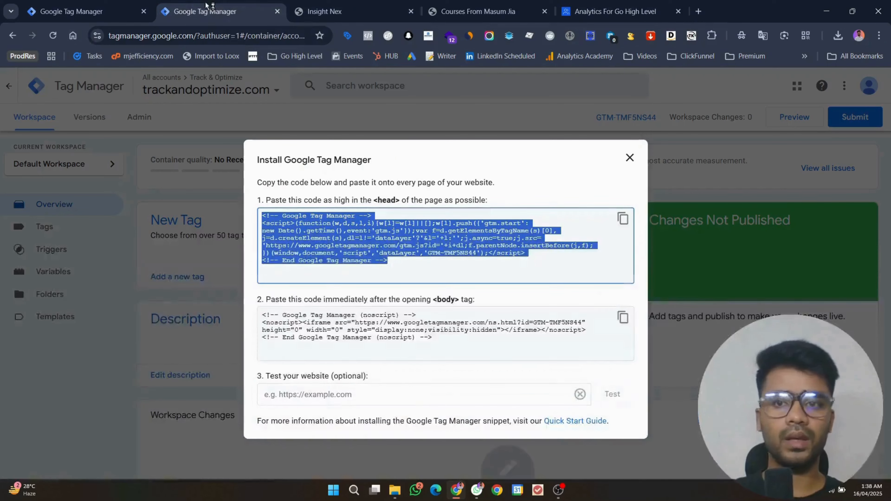
pyautogui.click(628, 156)
pyautogui.click(788, 115)
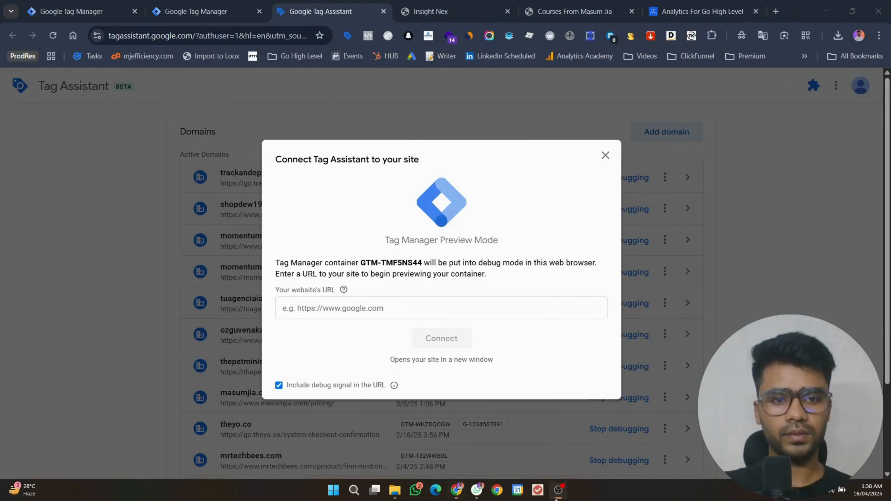
pyautogui.click(557, 490)
pyautogui.click(384, 315)
pyautogui.hotkey('ctrl', 'v')
pyautogui.click(492, 268)
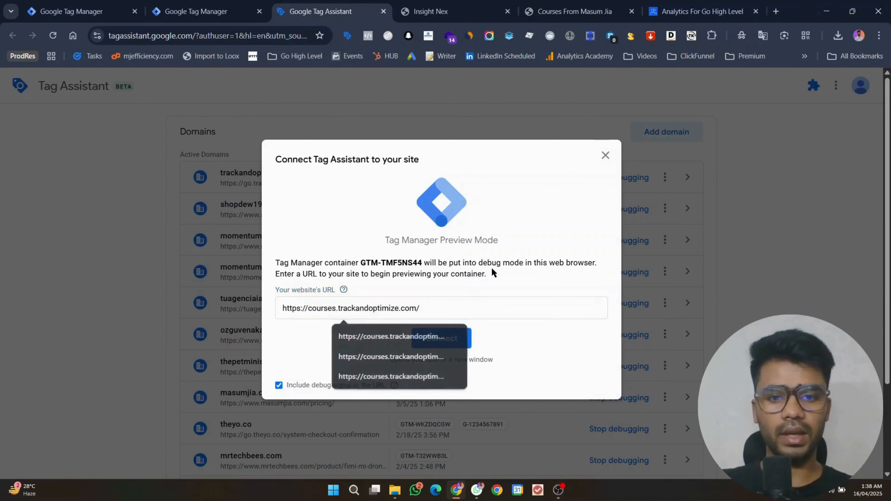
pyautogui.click(454, 339)
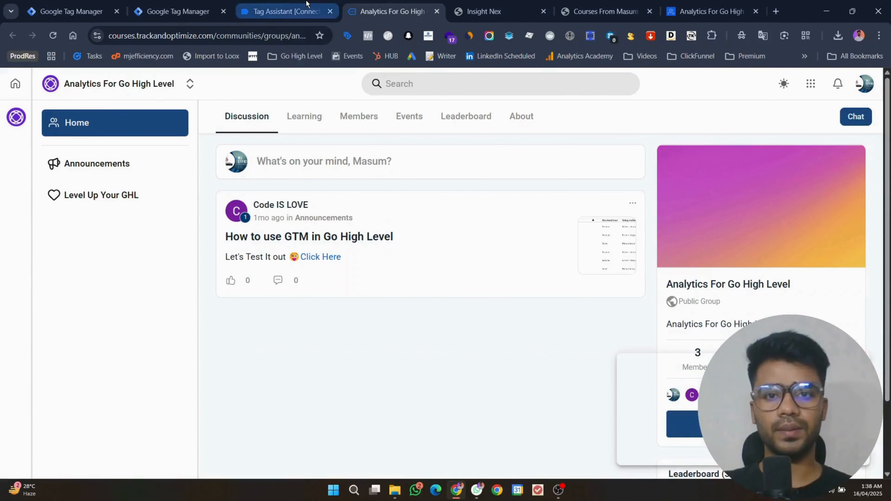
# Step: Review the Tag Assistant summary, which shows no GTM-TMF5NS44 tag, and close the debug tabs
pyautogui.click(306, 4)
pyautogui.click(447, 280)
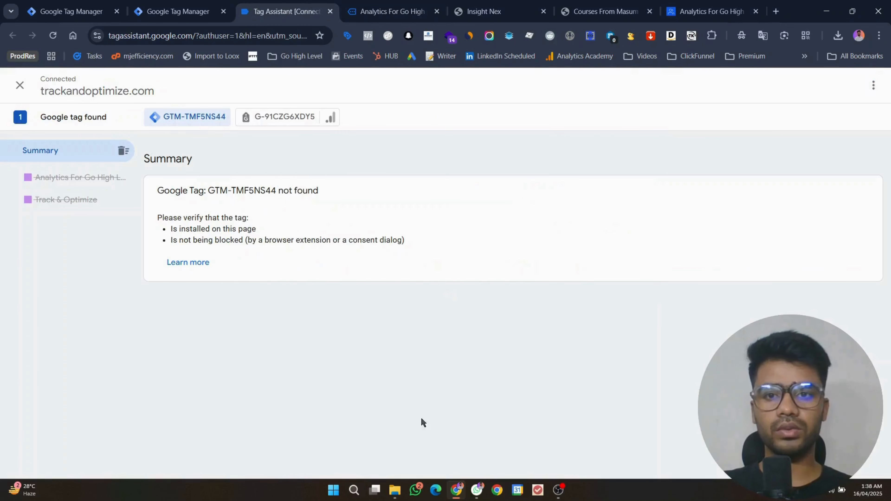
pyautogui.click(411, 4)
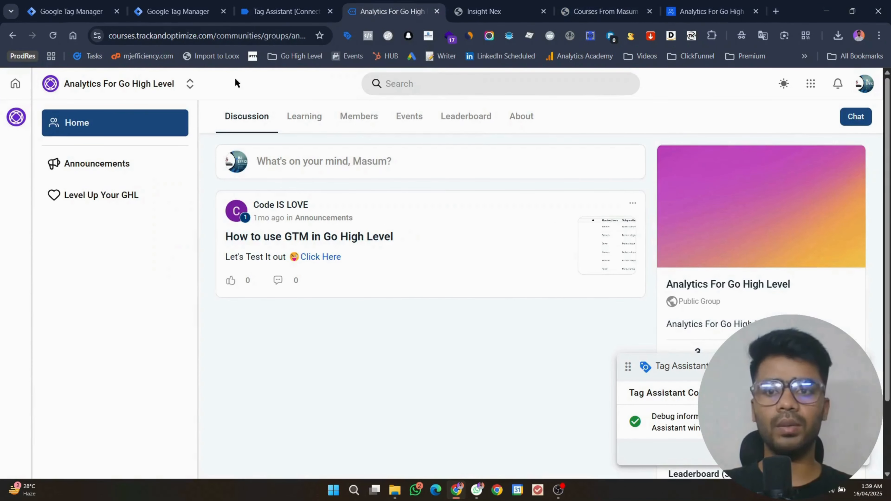
pyautogui.click(286, 11)
pyautogui.click(603, 11)
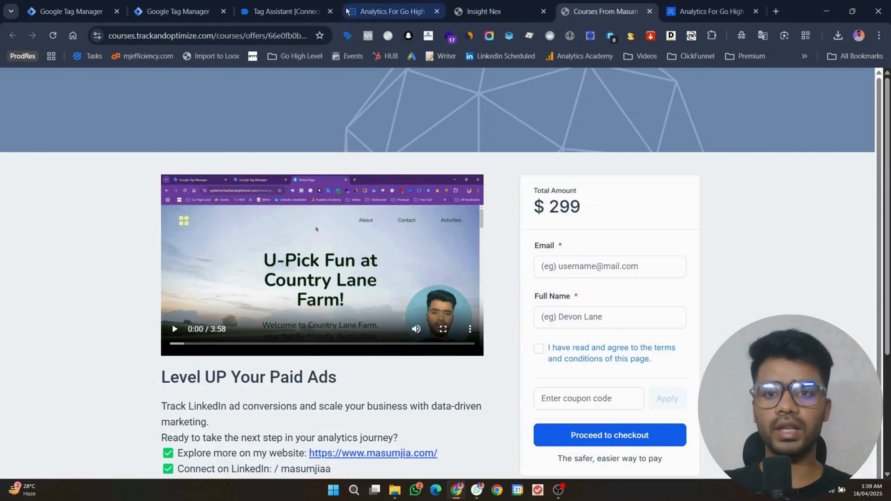
pyautogui.hotkey('ctrl', 'l')
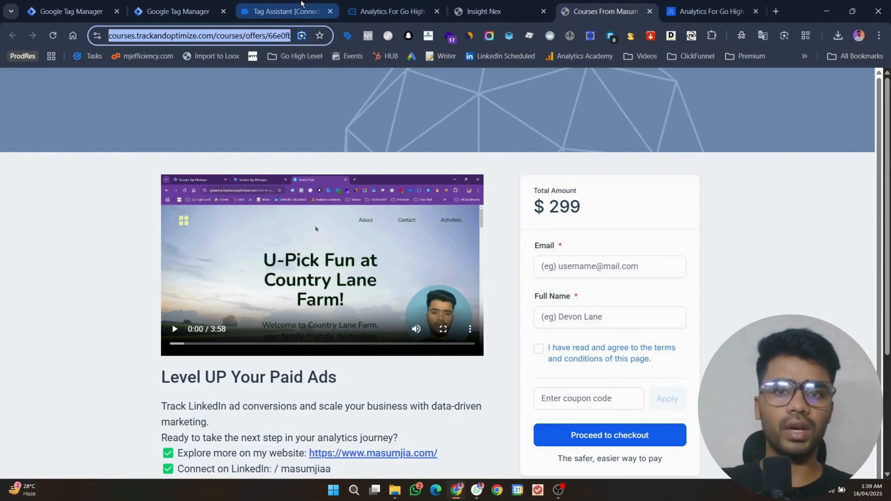
pyautogui.click(301, 5)
pyautogui.click(178, 11)
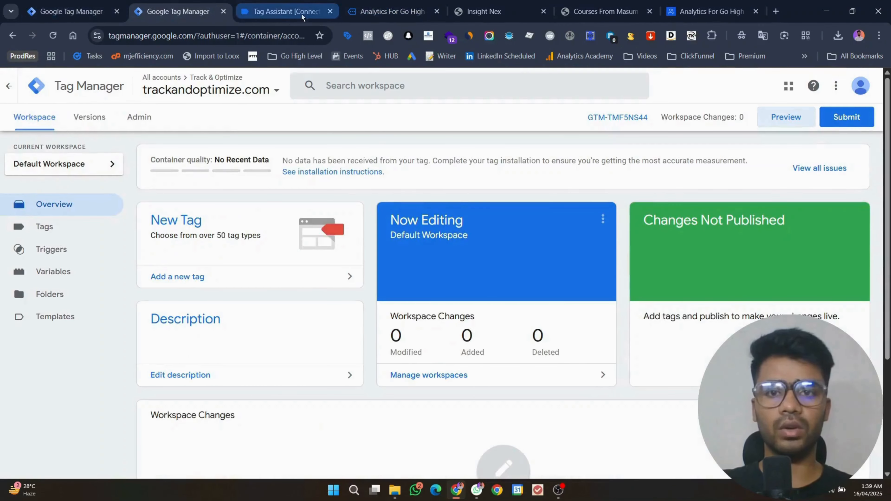
pyautogui.click(330, 11)
pyautogui.click(329, 11)
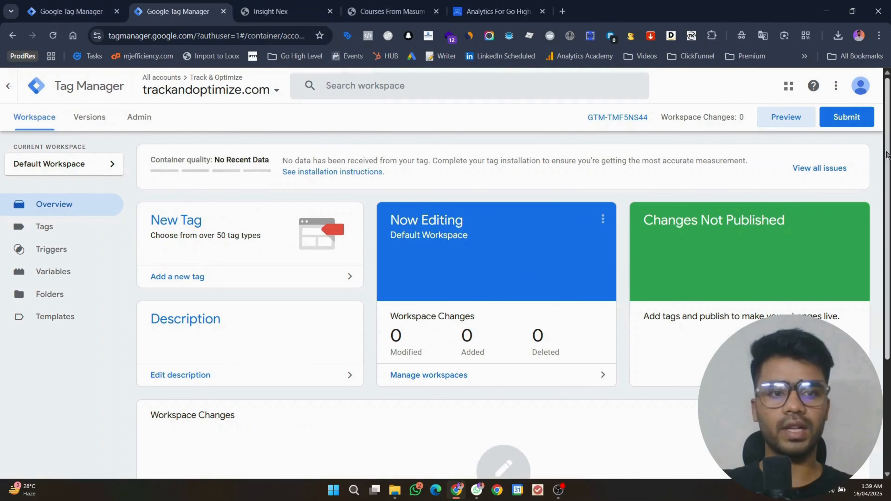
# Step: Run a fresh Preview on the course site and confirm Tag Assistant detects GTM-TMF5NS44
pyautogui.click(785, 116)
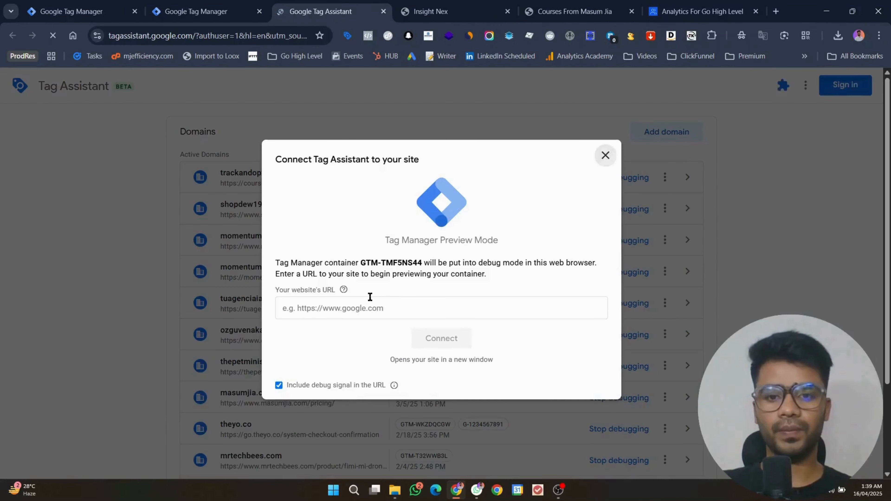
pyautogui.click(373, 299)
pyautogui.click(389, 376)
pyautogui.click(445, 334)
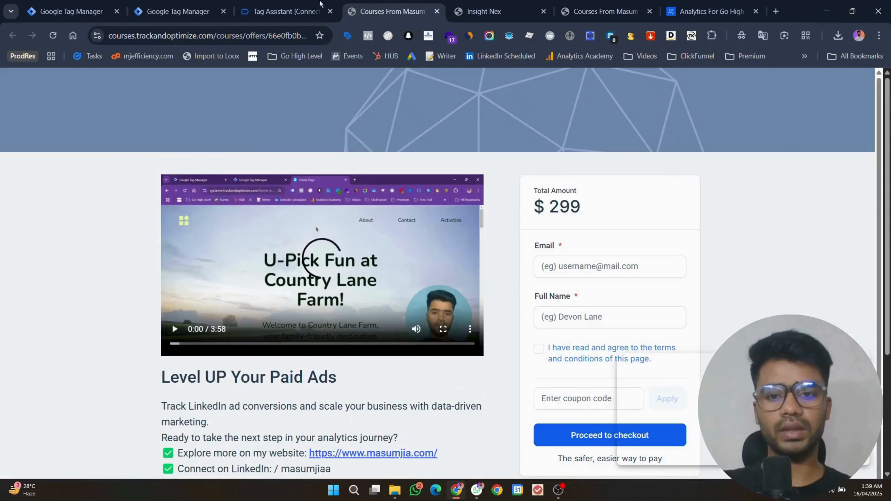
pyautogui.click(316, 10)
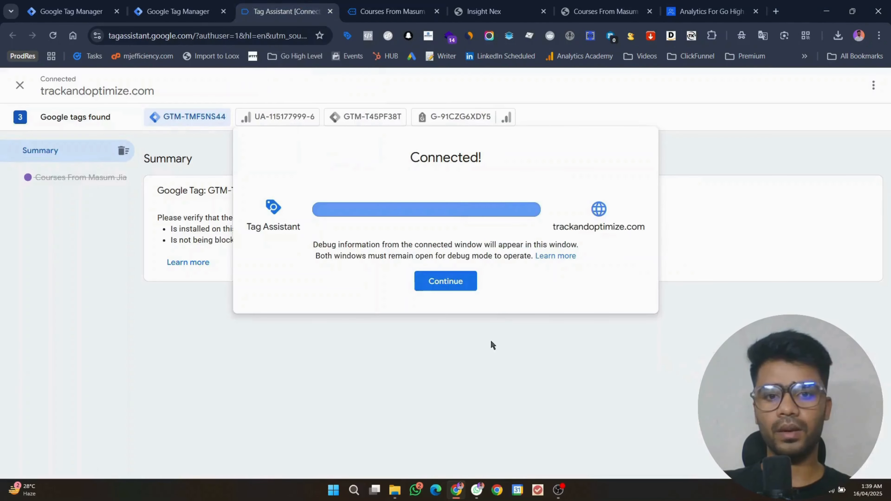
pyautogui.click(452, 280)
pyautogui.click(390, 12)
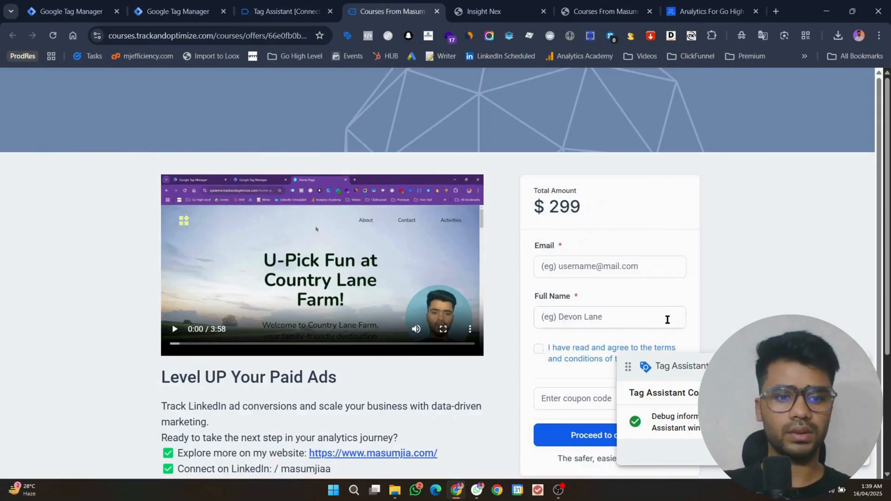
pyautogui.click(264, 4)
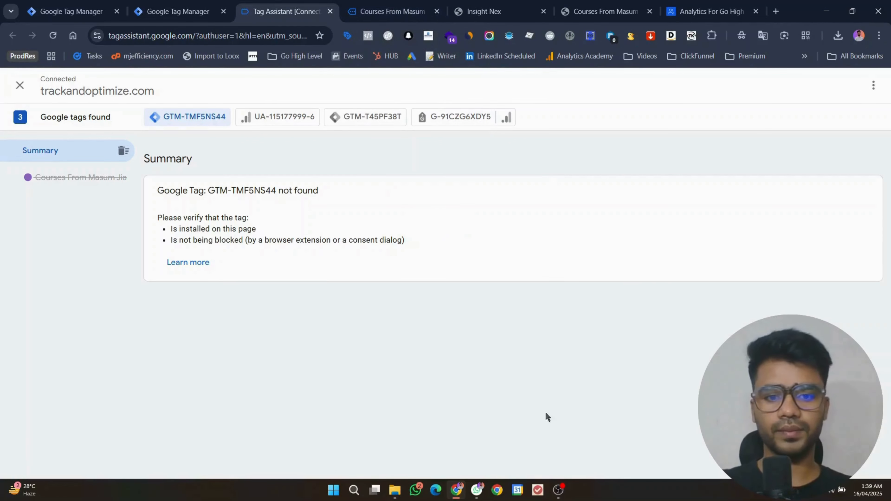
# Step: Refocus the browser and move to the course checkout tab
pyautogui.click(557, 493)
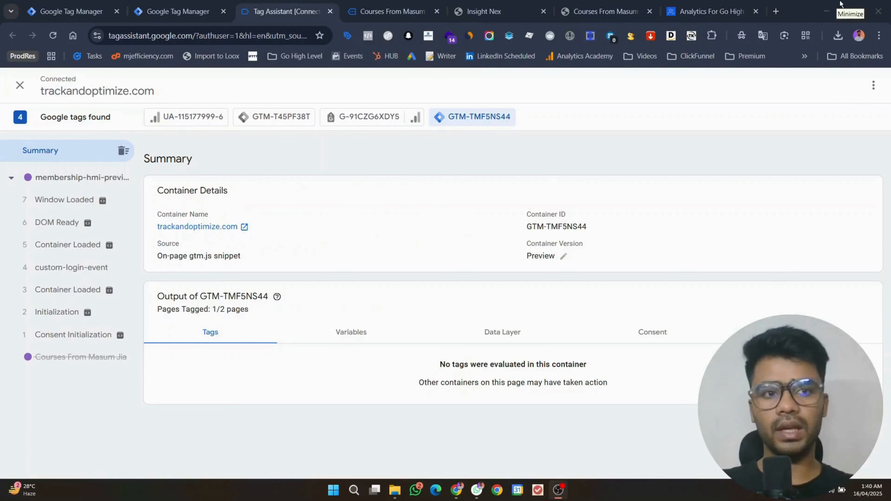
pyautogui.click(604, 232)
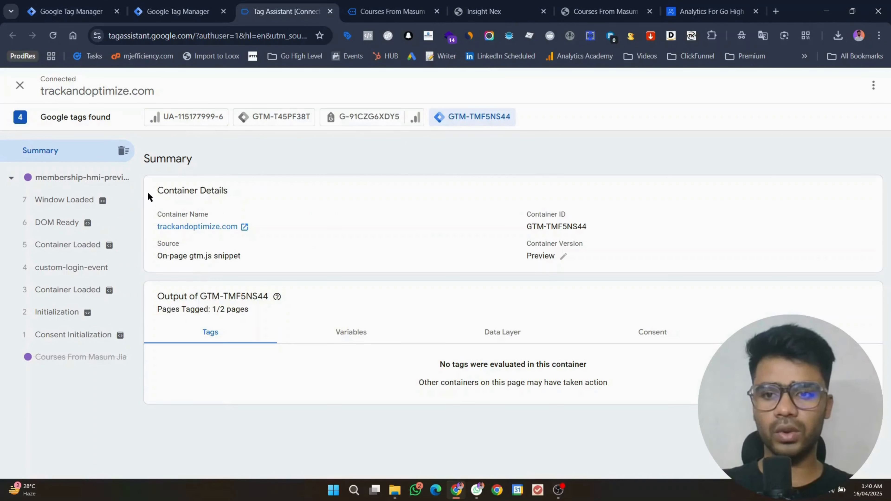
pyautogui.hotkey('ctrl', 'Tab')
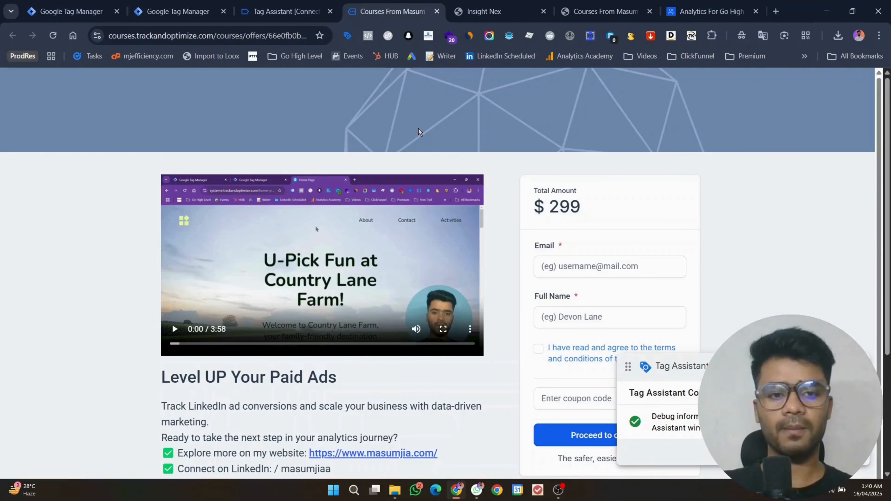
# Step: Toggle the Tag Assistant extension panel and reload the checkout page under debugging
pyautogui.click(282, 11)
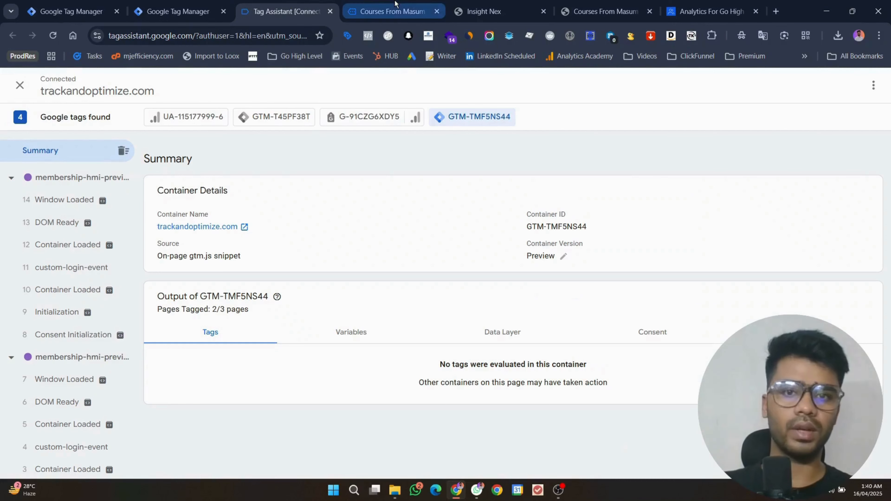
pyautogui.click(390, 10)
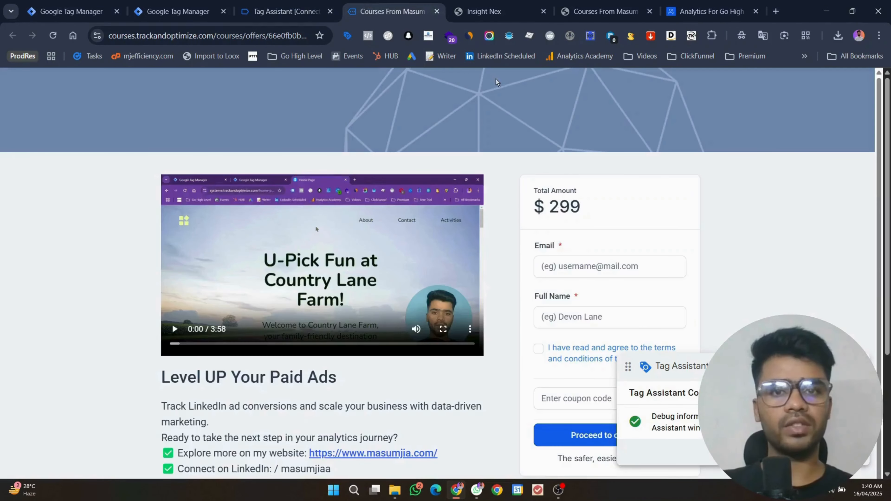
pyautogui.click(347, 35)
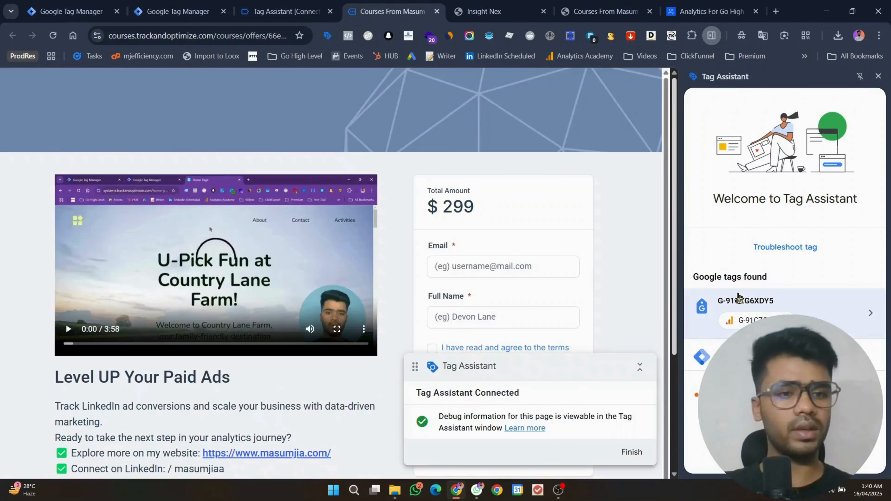
pyautogui.click(877, 77)
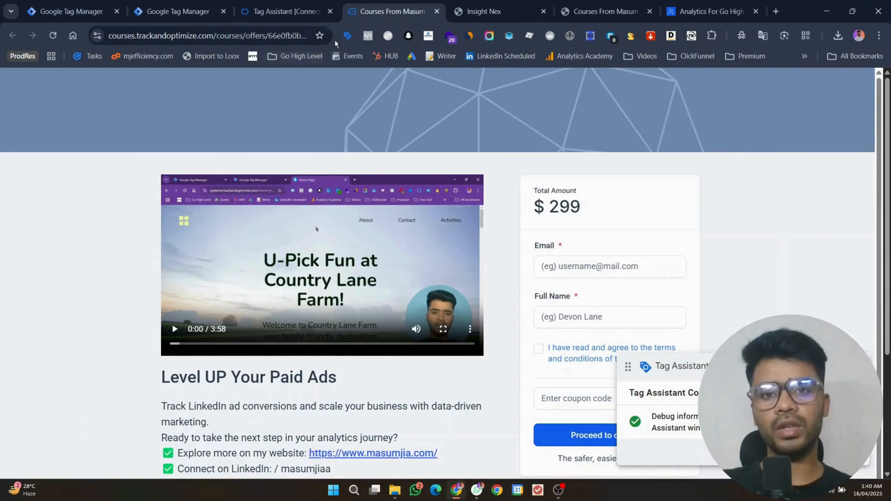
pyautogui.click(348, 36)
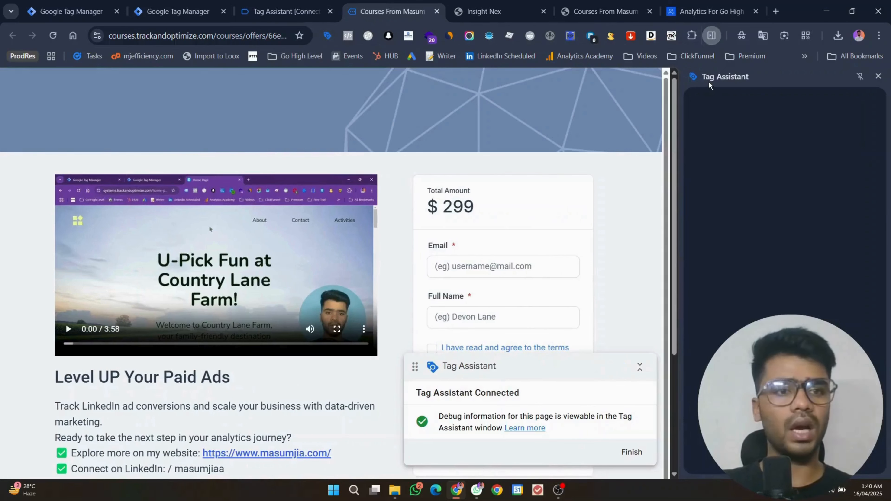
pyautogui.click(878, 77)
pyautogui.hotkey('ctrl', 'r')
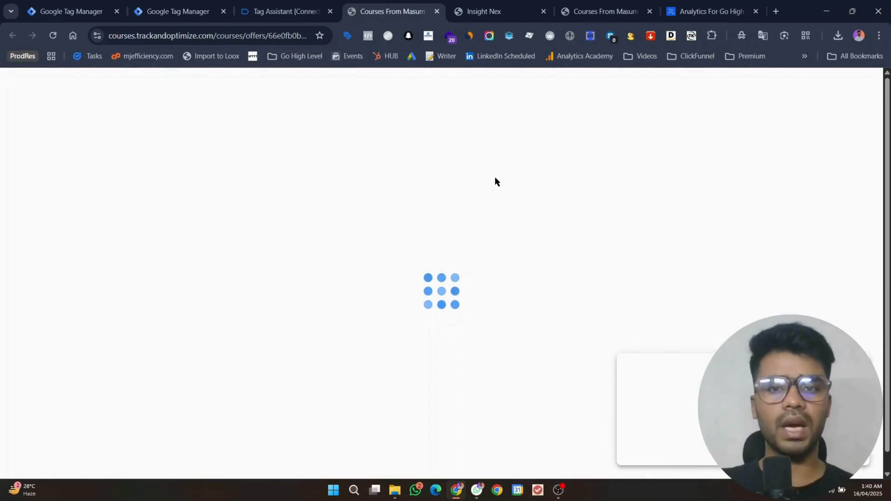
pyautogui.click(285, 11)
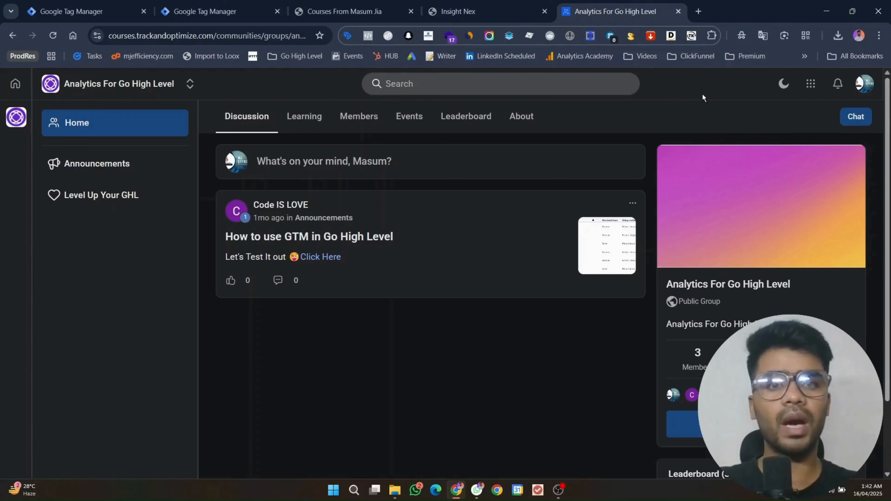
# Step: Recheck the checkout page and Analytics For Go High Level community, then view the GTM tags list
pyautogui.click(344, 11)
pyautogui.scroll(-5, 575, 216)
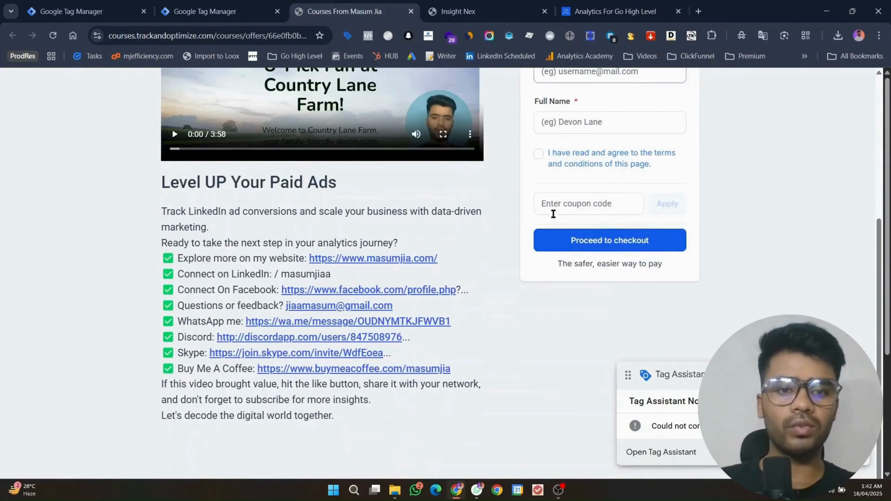
pyautogui.scroll(5, 568, 221)
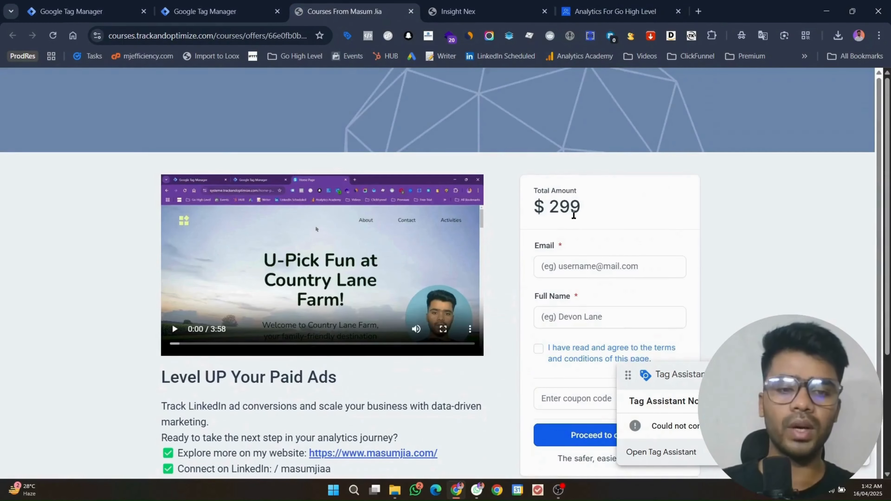
pyautogui.scroll(-5, 574, 215)
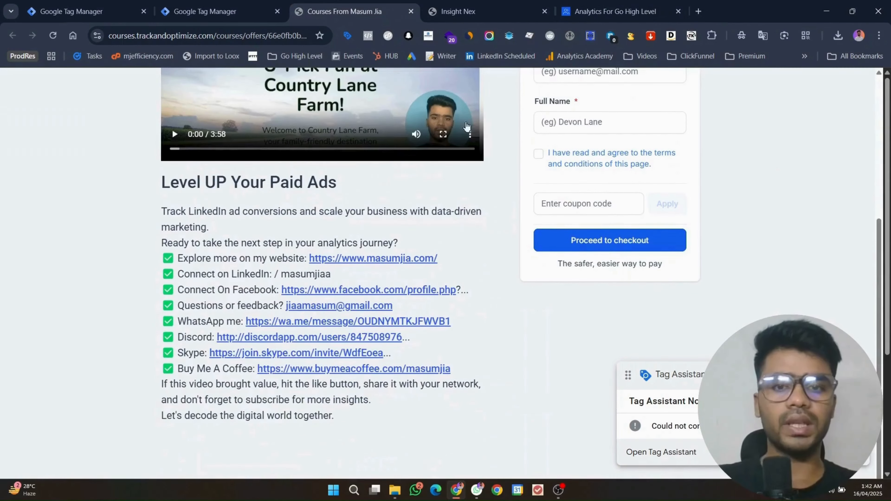
pyautogui.scroll(5, 492, 175)
pyautogui.click(614, 11)
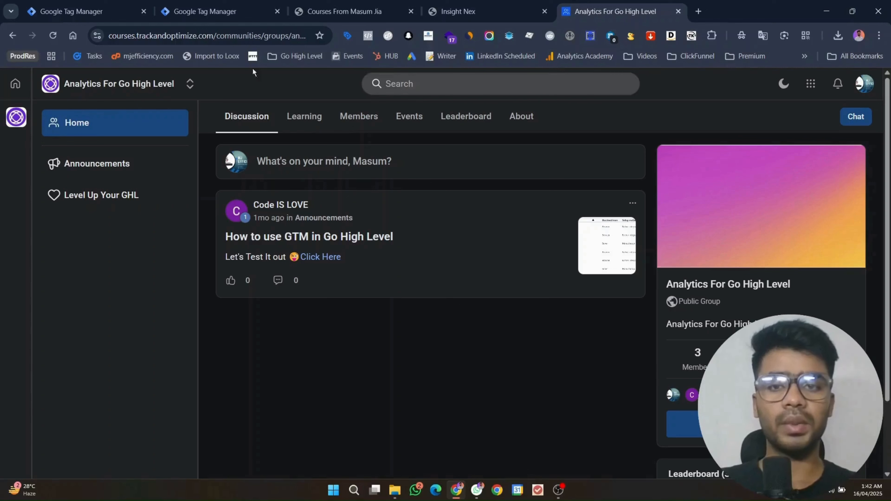
pyautogui.click(335, 5)
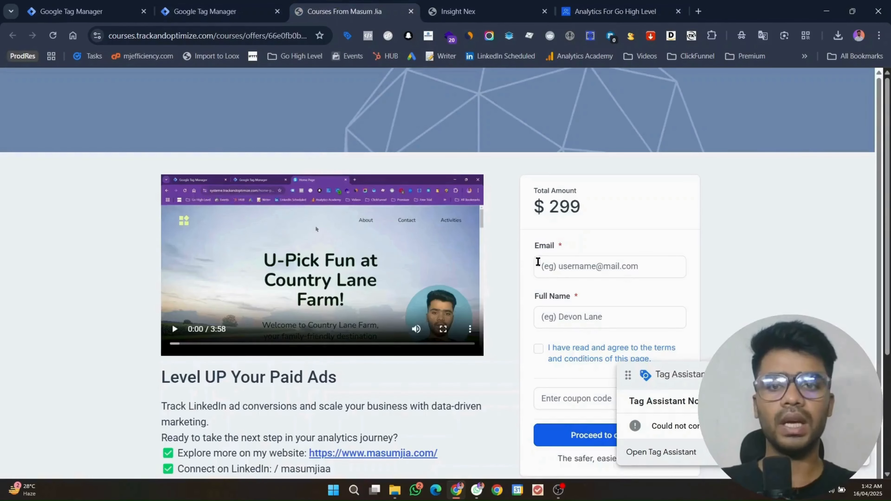
pyautogui.click(217, 11)
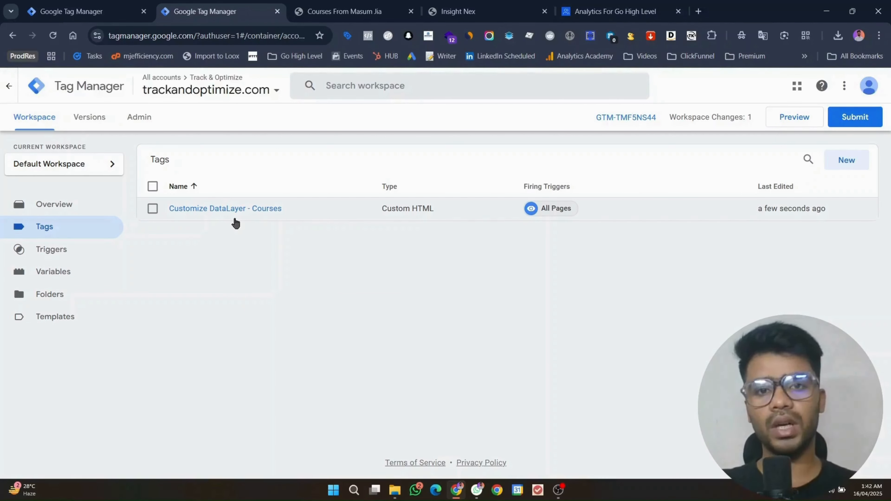
# Step: Start a new Preview and connect Tag Assistant to trackandoptimize.com
pyautogui.click(770, 121)
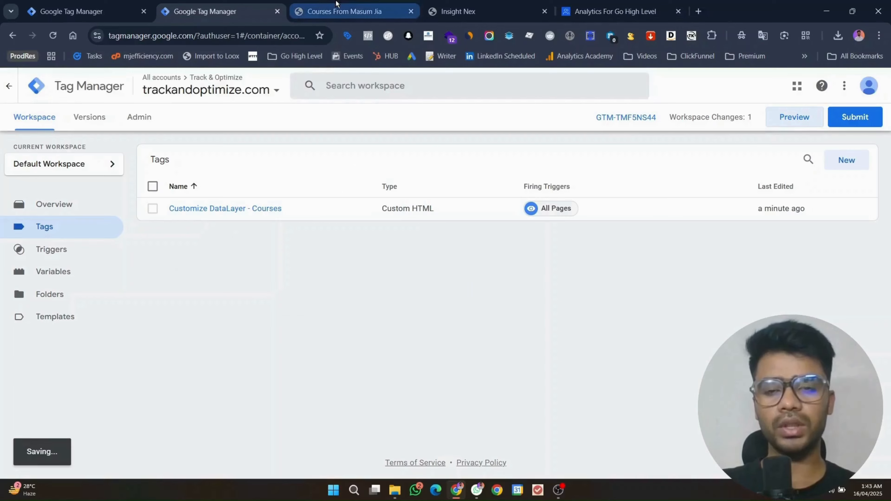
pyautogui.click(336, 11)
pyautogui.click(254, 35)
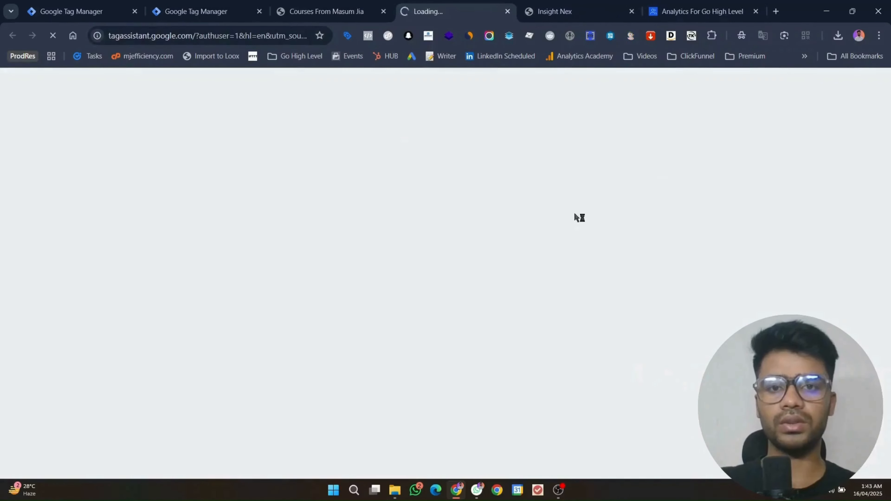
pyautogui.click(319, 5)
pyautogui.click(406, 7)
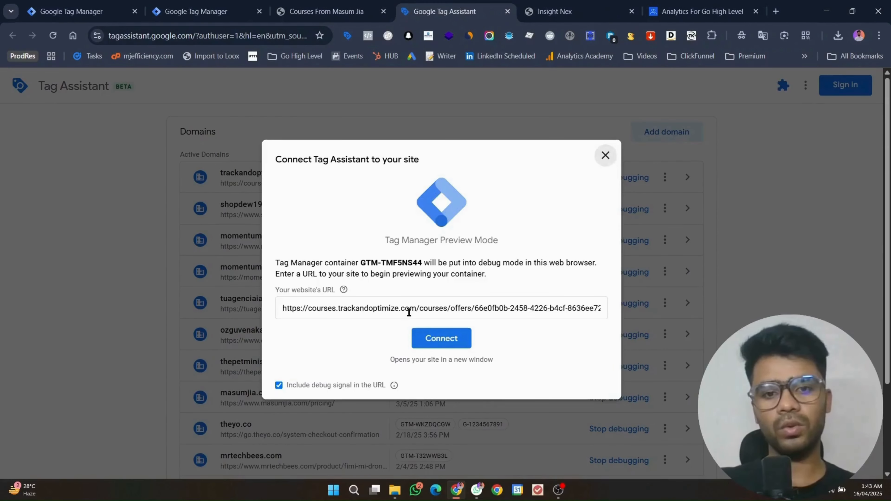
pyautogui.tripleClick(409, 309)
pyautogui.click(433, 338)
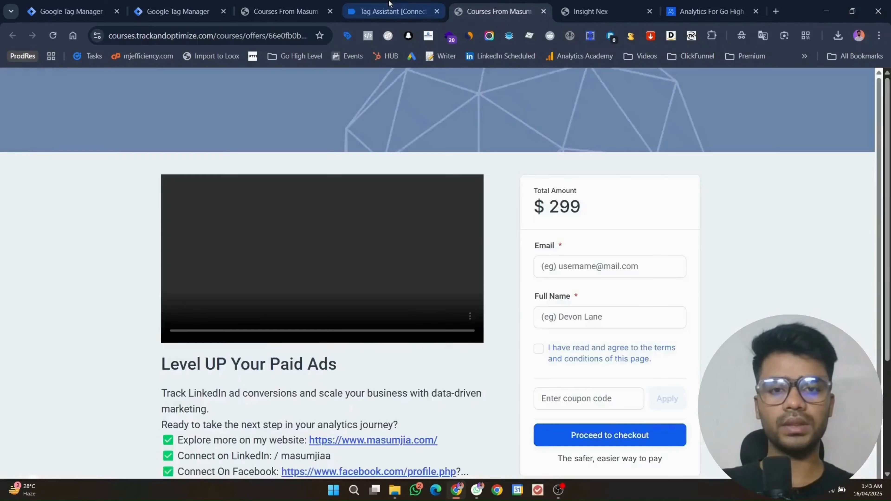
pyautogui.click(383, 12)
pyautogui.click(420, 279)
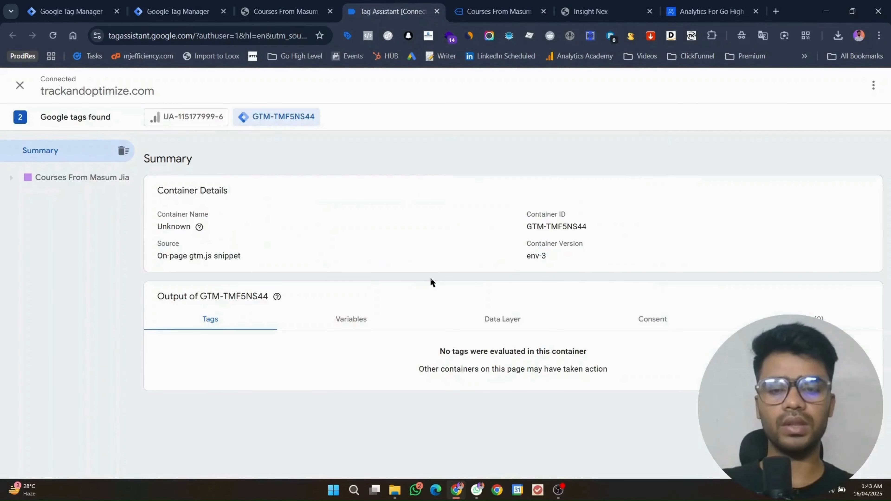
# Step: On the $299 checkout form, autofill the saved e-mail and begin typing the buyer's full name
pyautogui.click(485, 5)
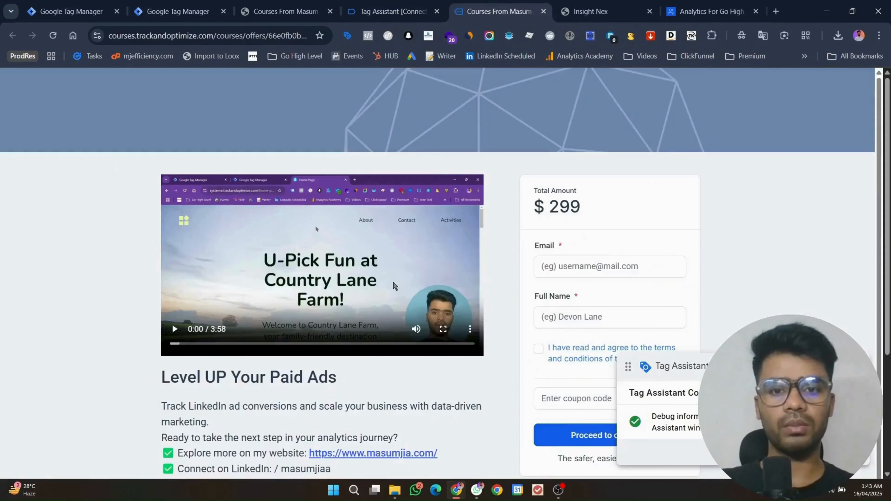
pyautogui.scroll(-2, 392, 280)
pyautogui.scroll(2, 504, 272)
pyautogui.scroll(1, 505, 274)
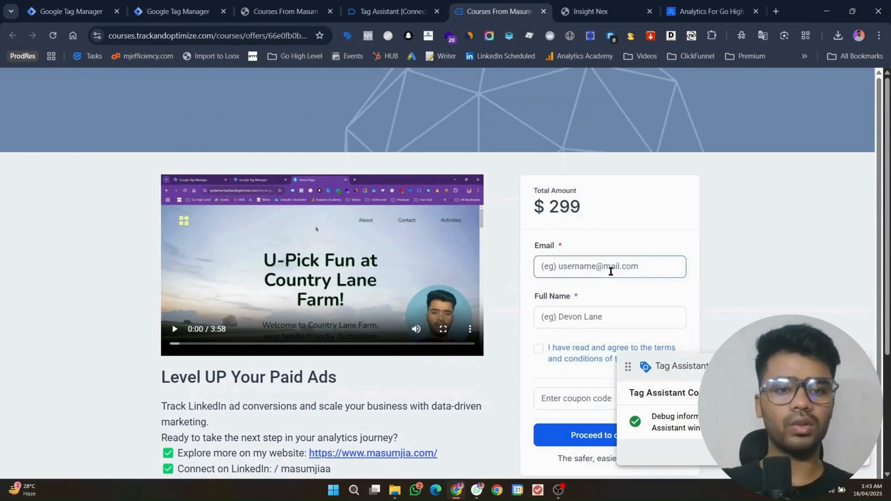
pyautogui.click(608, 266)
pyautogui.click(638, 288)
pyautogui.click(577, 307)
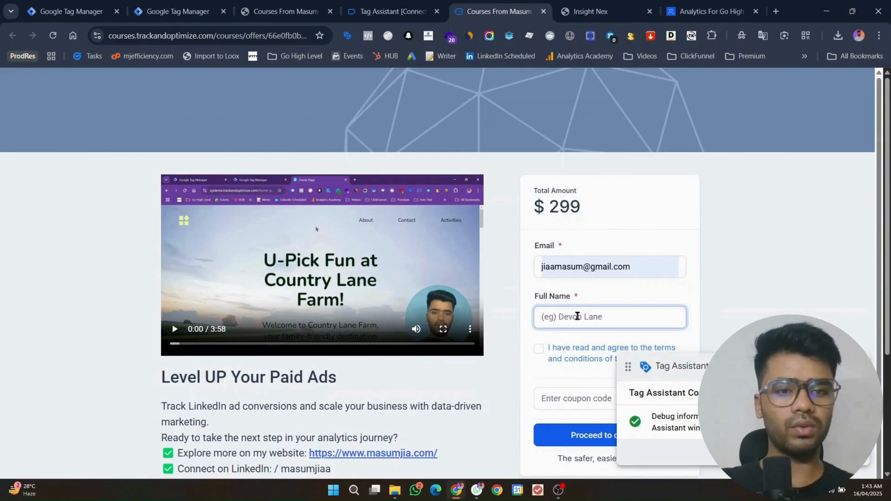
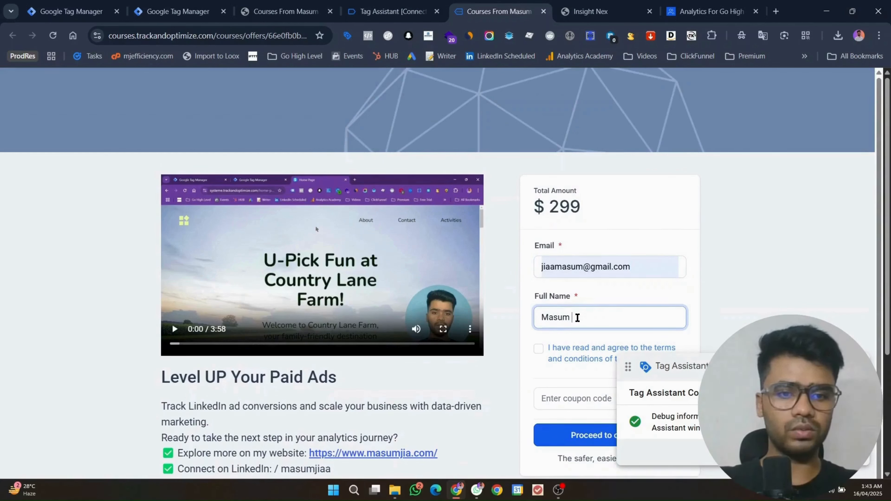
# Step: Accept the terms and proceed to checkout for the $299.00 Level UP Your Paid Ads course
pyautogui.click(538, 348)
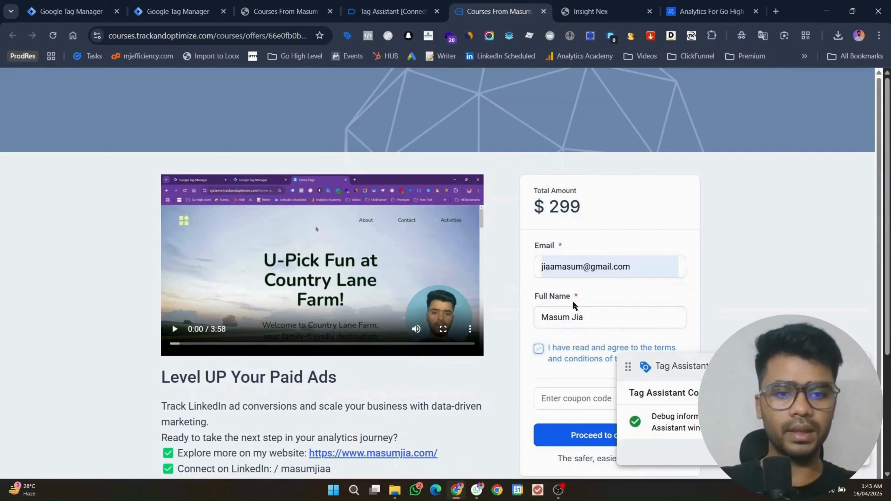
pyautogui.scroll(-5, 579, 285)
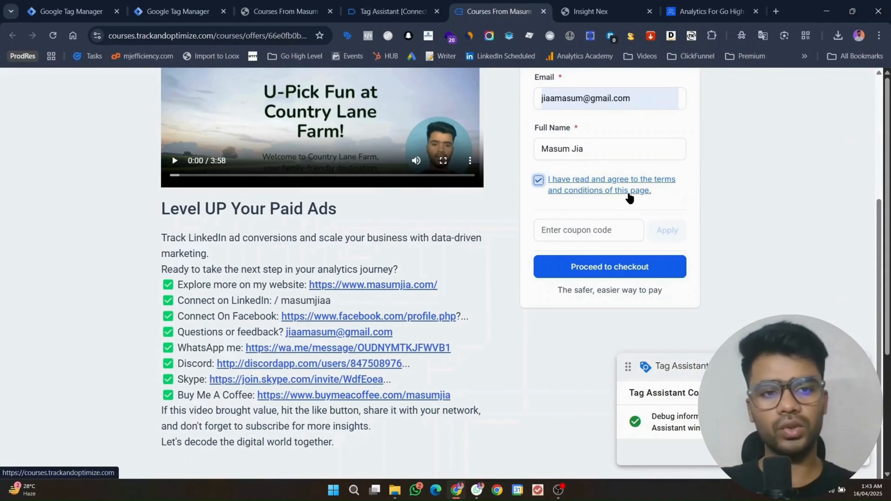
pyautogui.click(628, 271)
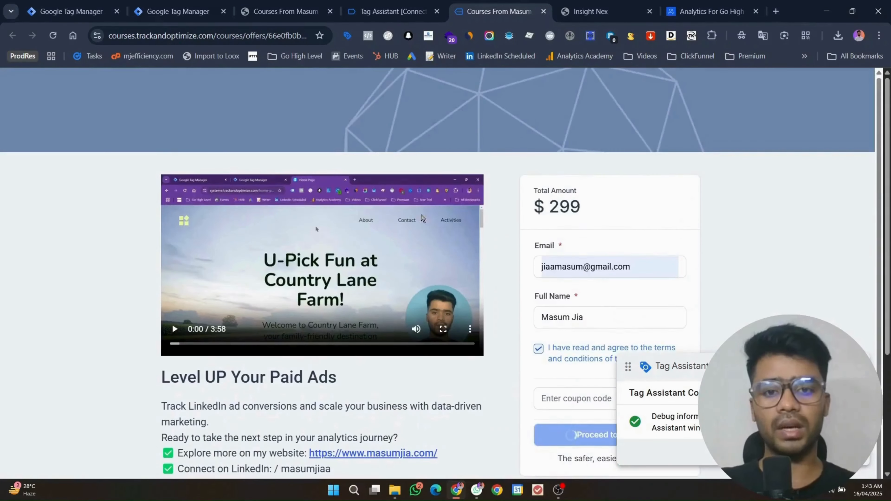
pyautogui.scroll(-5, 504, 170)
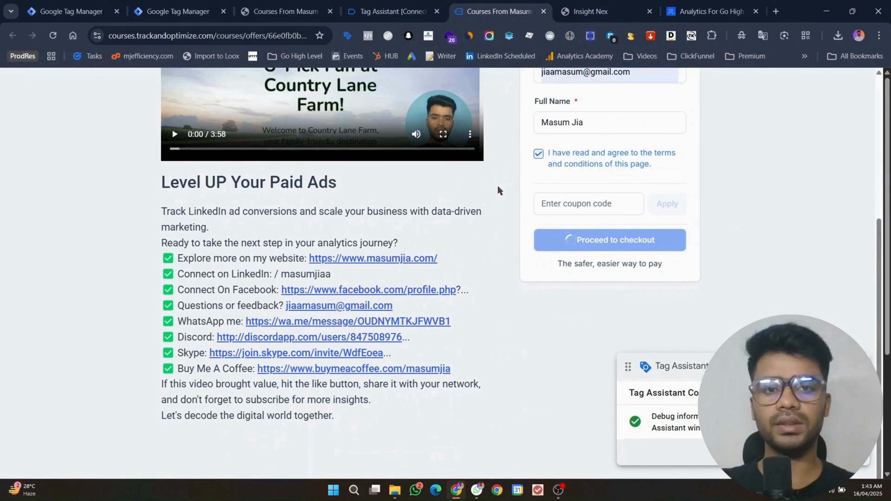
pyautogui.scroll(5, 498, 187)
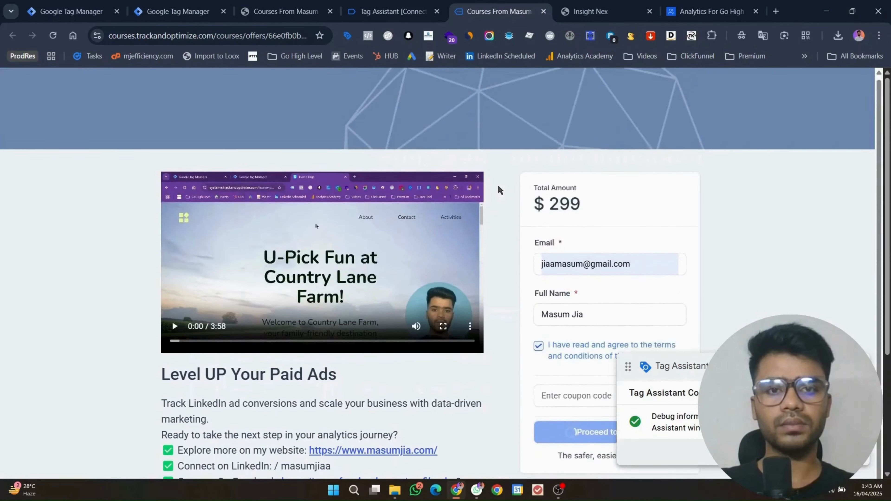
pyautogui.scroll(-5, 499, 190)
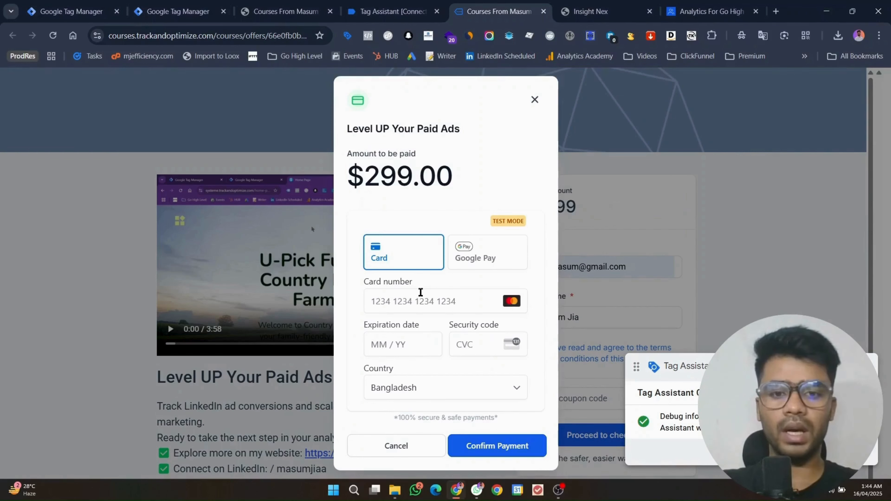
# Step: Fill in the saved test card details with security code 123
pyautogui.click(420, 293)
pyautogui.click(603, 267)
pyautogui.click(483, 354)
pyautogui.write('123')
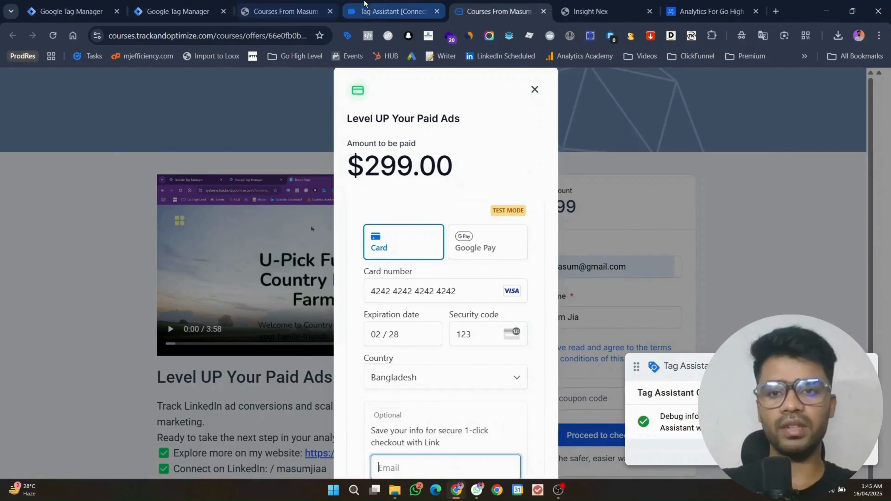
# Step: Confirm the $299.00 test payment and return to the Tag Assistant debug session
pyautogui.click(390, 11)
pyautogui.click(498, 11)
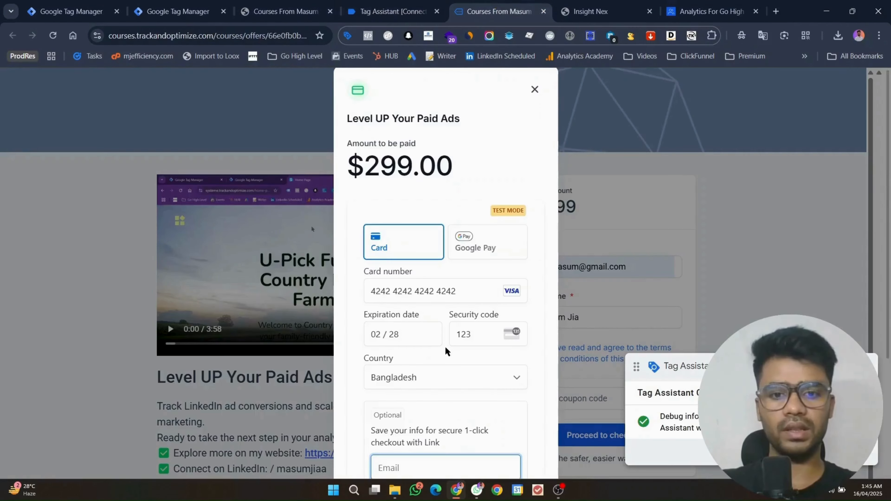
pyautogui.scroll(-3, 446, 351)
pyautogui.click(483, 449)
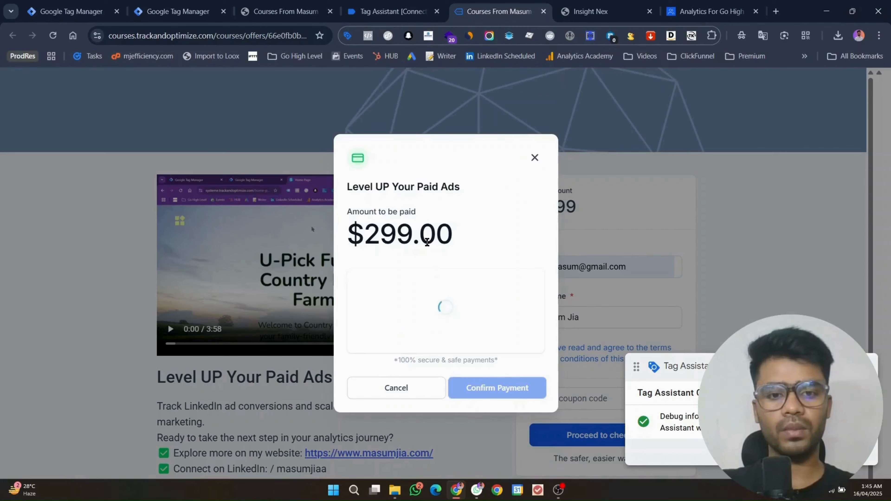
pyautogui.click(380, 4)
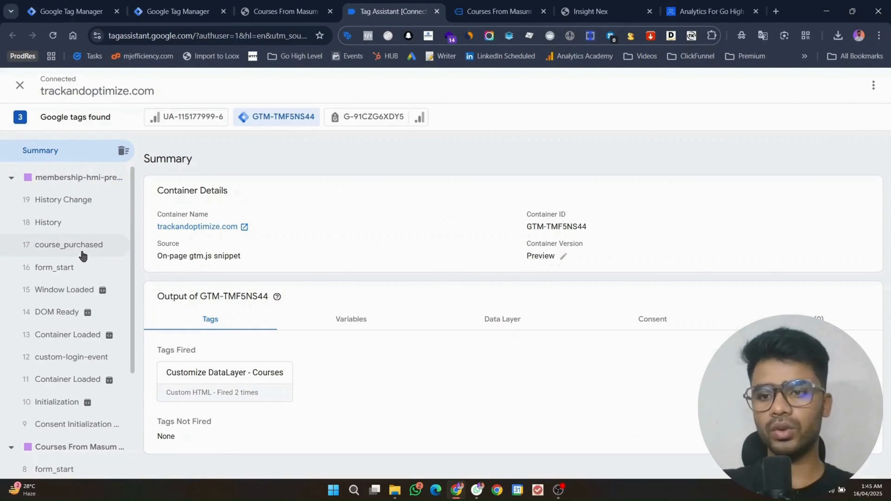
# Step: Open the course_purchased event and expand its full dataLayer push
pyautogui.click(83, 251)
pyautogui.click(869, 218)
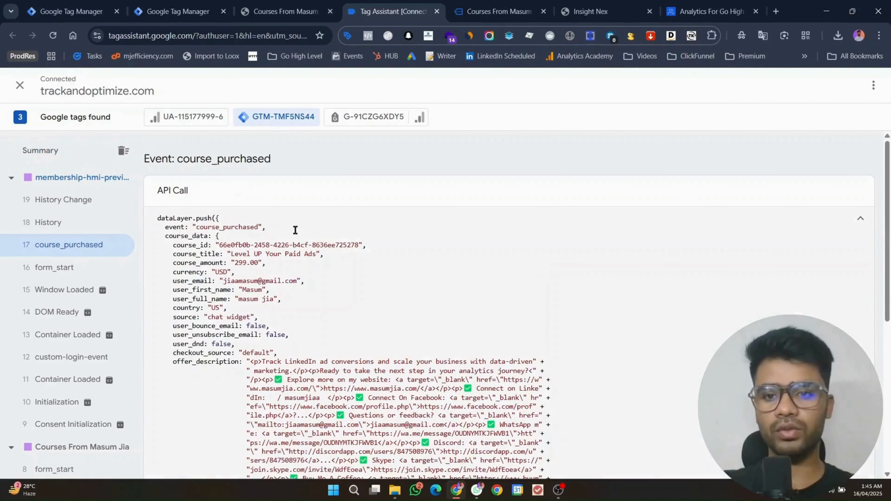
pyautogui.moveTo(166, 247); pyautogui.dragTo(290, 266)
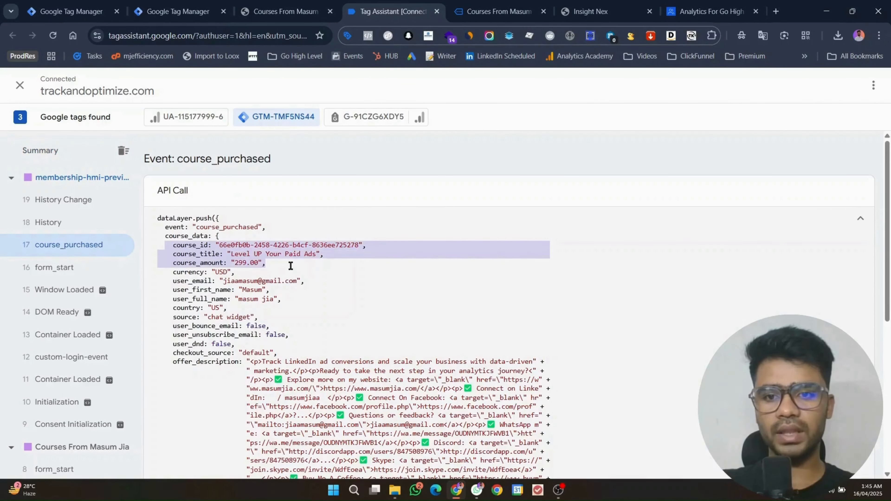
pyautogui.click(189, 246)
# Step: Review the course_amount, currency, user_first_name, user_full_name and source properties in the push
pyautogui.doubleClick(189, 262)
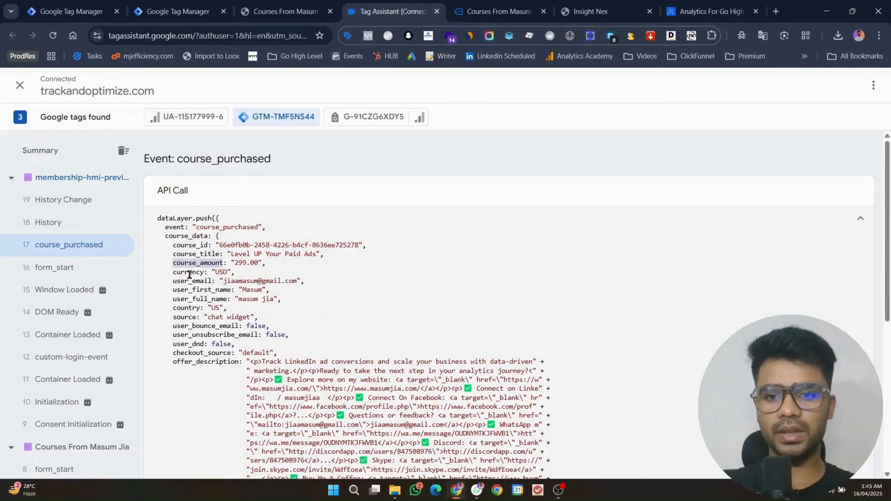
pyautogui.doubleClick(190, 273)
pyautogui.doubleClick(192, 289)
pyautogui.doubleClick(191, 298)
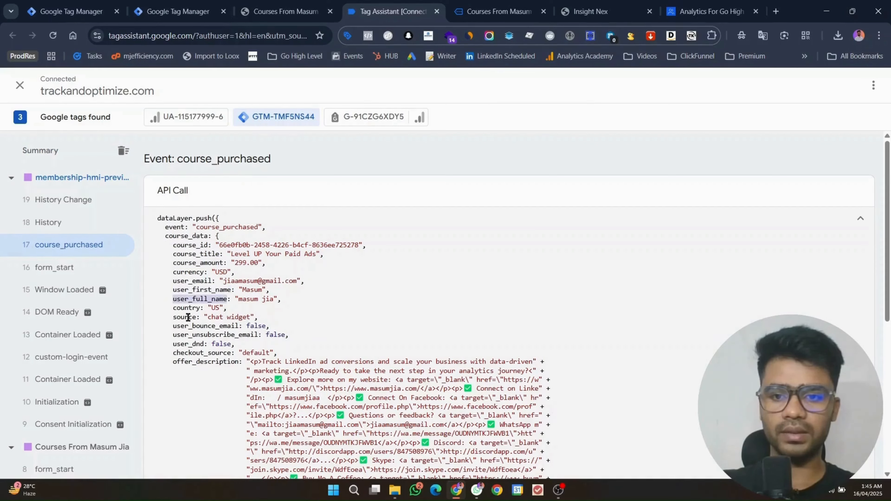
pyautogui.doubleClick(185, 317)
pyautogui.scroll(-3, 236, 207)
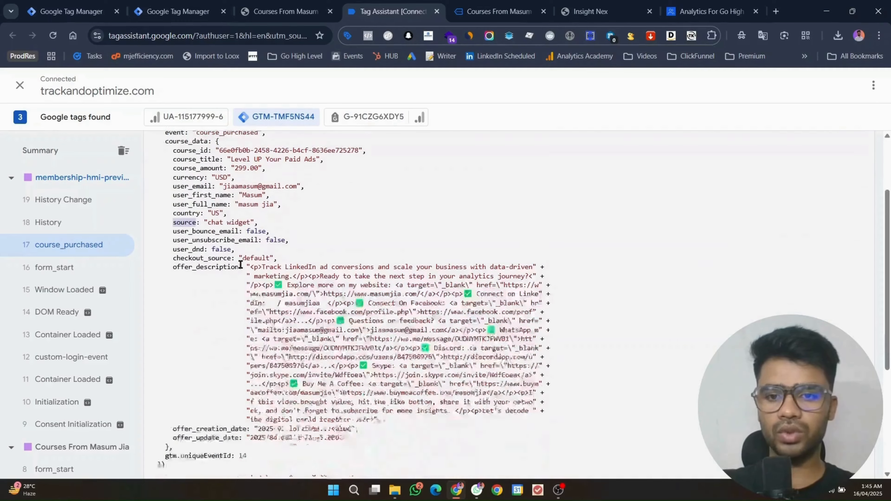
pyautogui.click(196, 259)
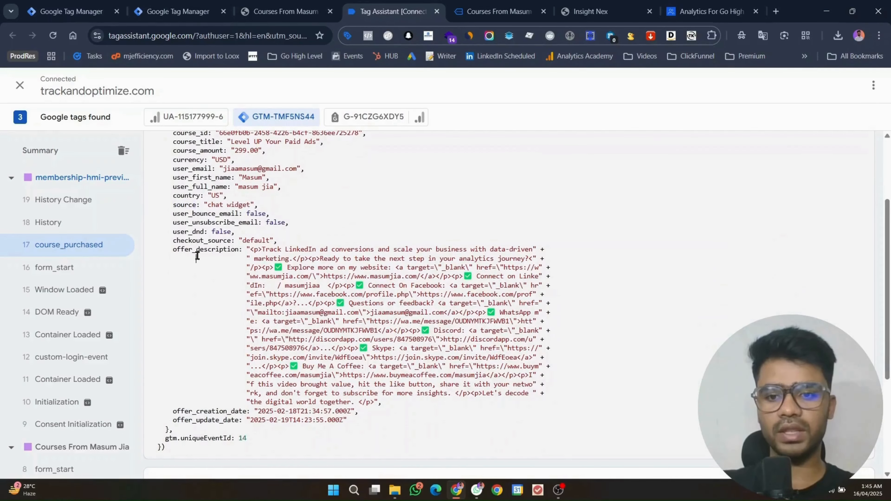
pyautogui.scroll(2, 253, 339)
pyautogui.scroll(1, 258, 342)
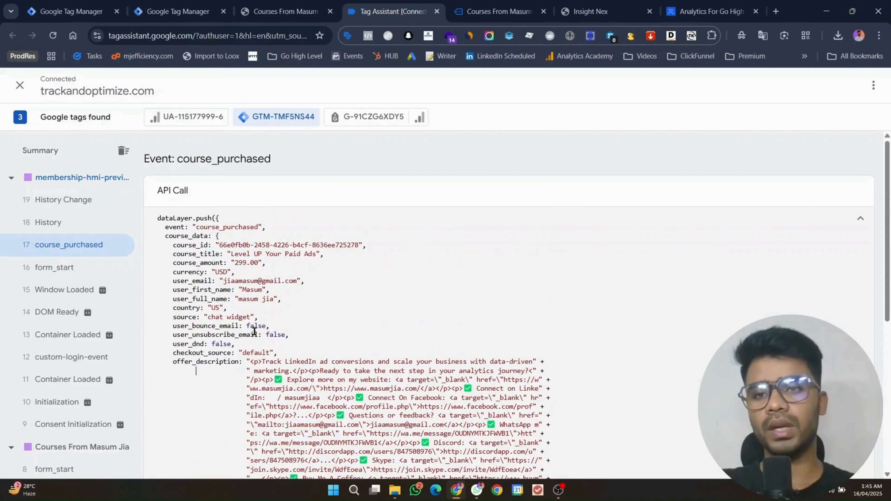
# Step: Start a new tag and search the Community Template Gallery for 'facebook'
pyautogui.click(209, 4)
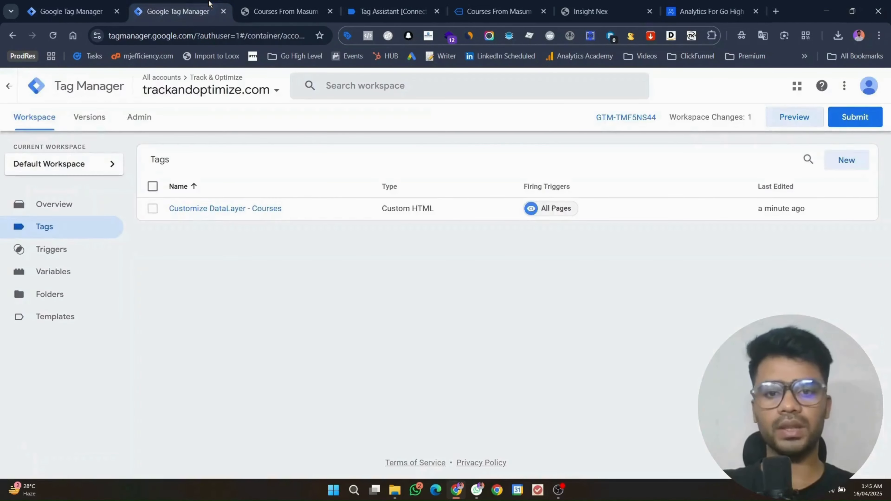
pyautogui.click(857, 166)
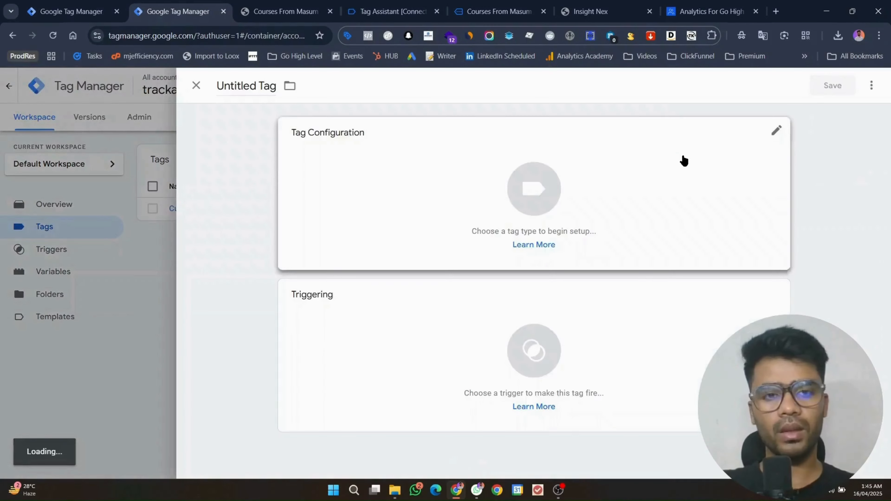
pyautogui.click(682, 159)
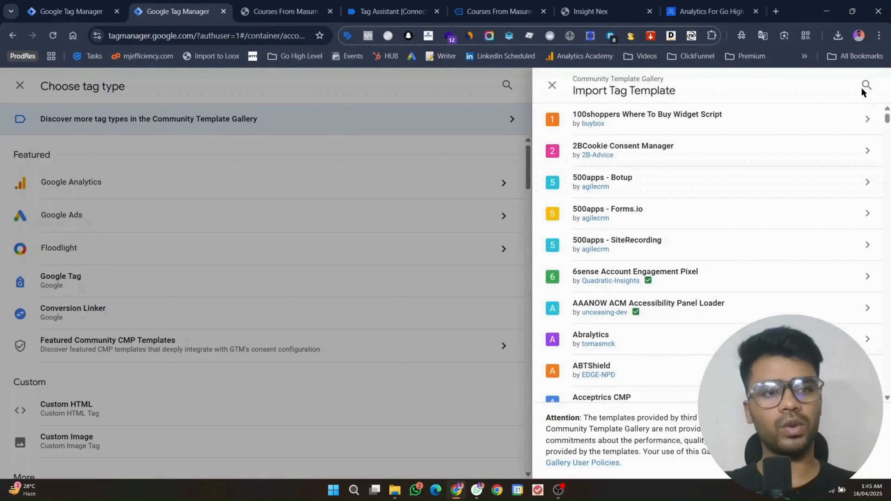
pyautogui.click(861, 87)
pyautogui.write('facebook')
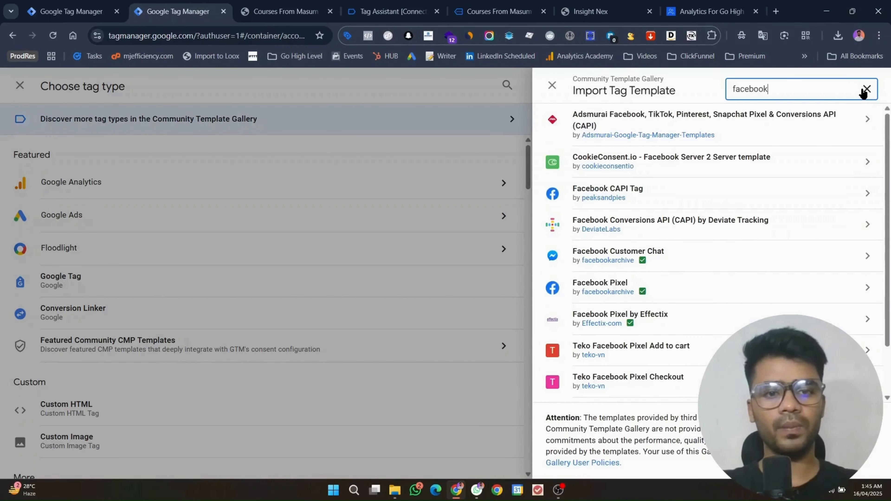
# Step: Add the Facebook Pixel community template to the workspace as the tag type
pyautogui.click(696, 252)
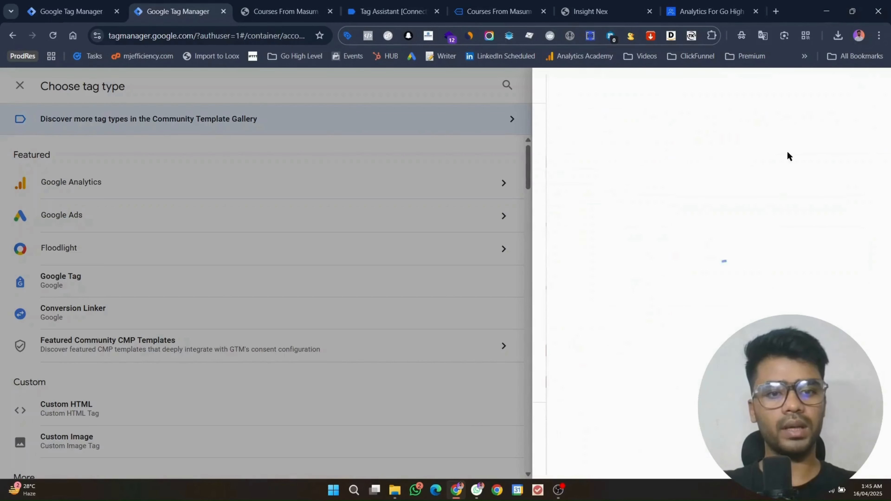
pyautogui.click(551, 88)
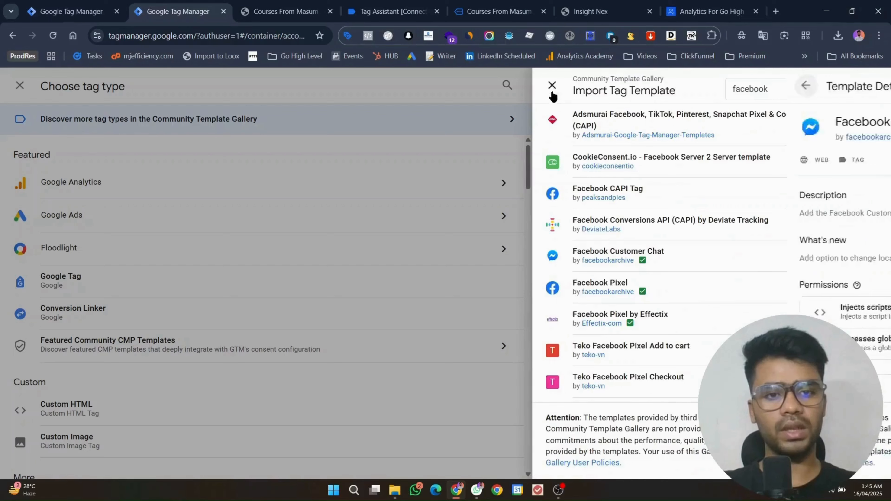
pyautogui.click(746, 286)
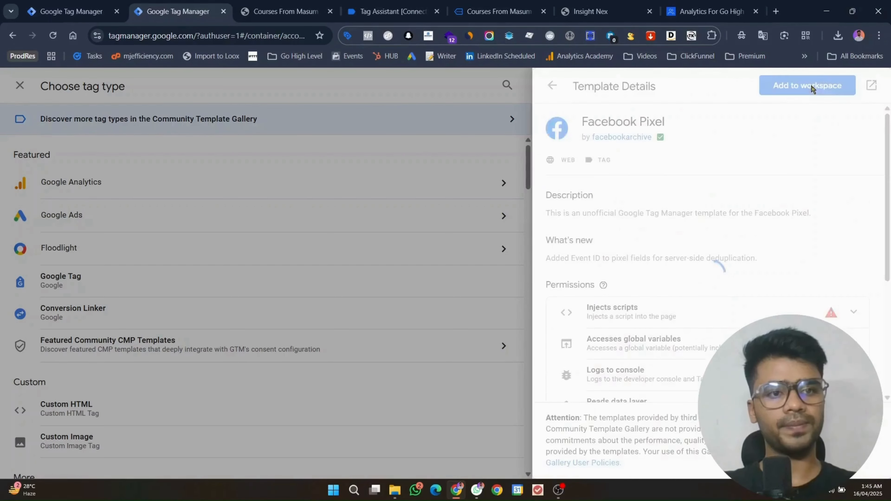
pyautogui.click(812, 88)
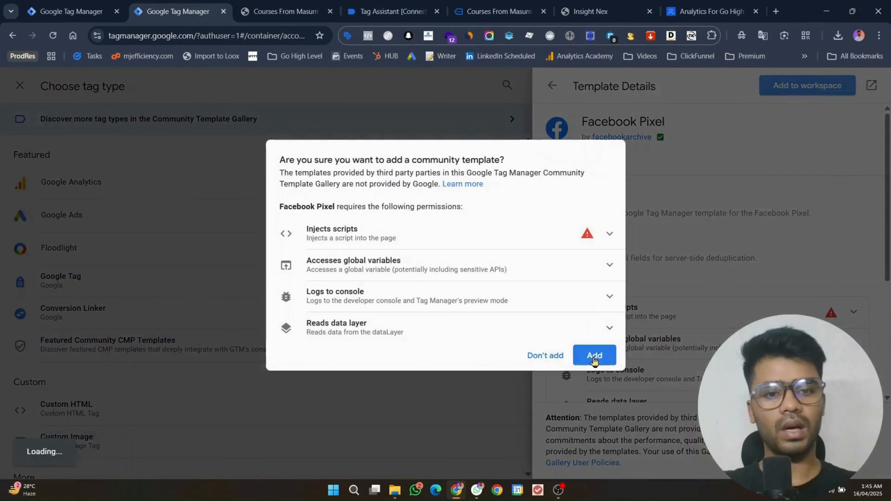
pyautogui.click(594, 357)
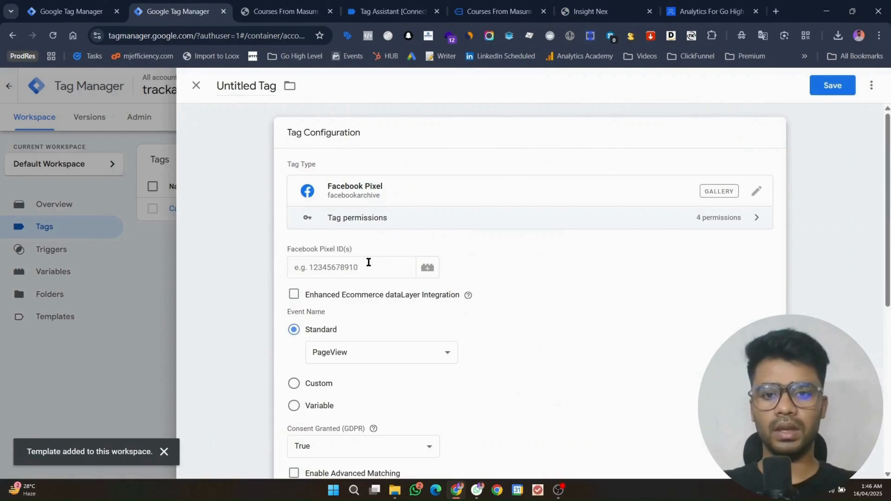
# Step: Paste the GHL 2025 dataset ID into the Facebook Pixel ID field
pyautogui.click(368, 262)
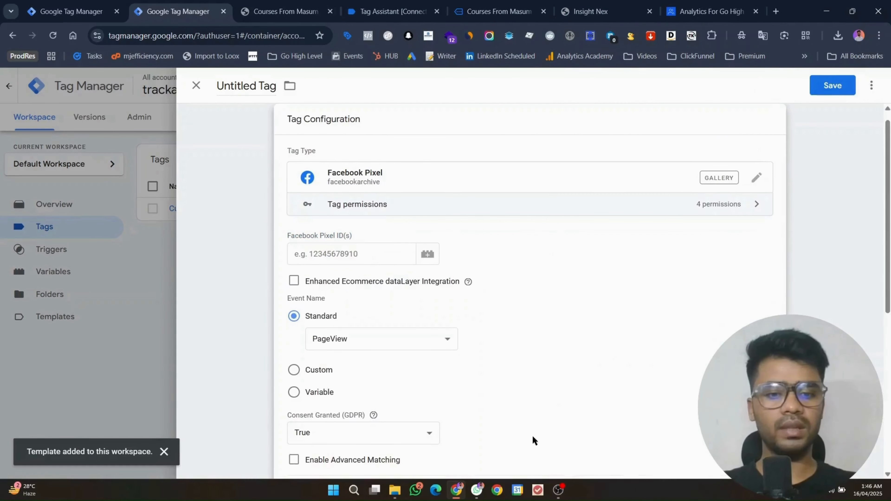
pyautogui.click(566, 491)
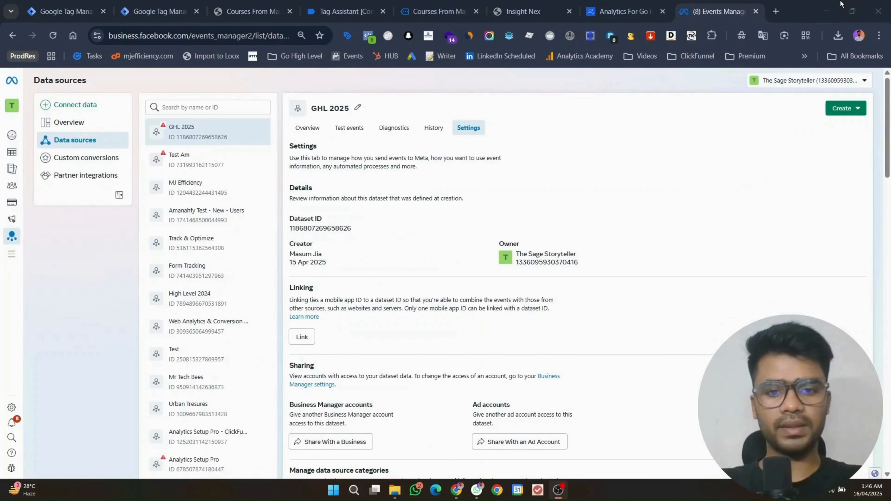
pyautogui.click(840, 2)
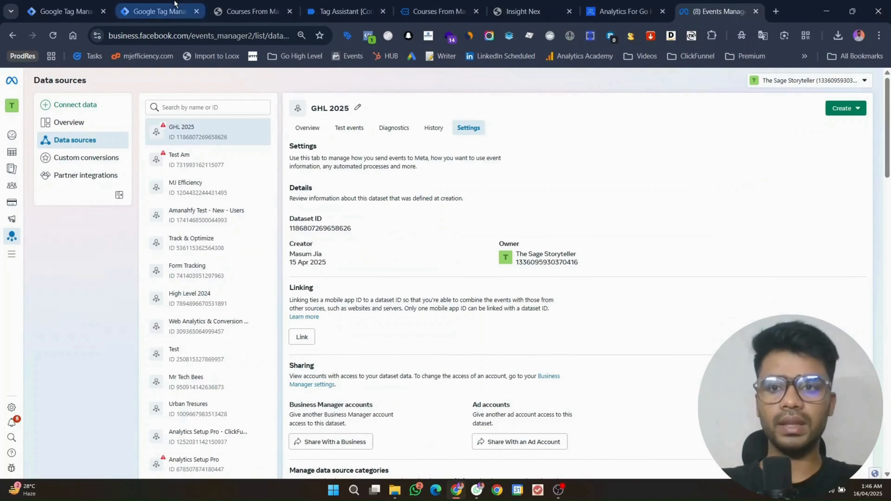
pyautogui.click(160, 11)
pyautogui.click(292, 254)
pyautogui.hotkey('ctrl', 'v')
# Step: Set the standard event name to Lead and open the trigger chooser
pyautogui.click(392, 339)
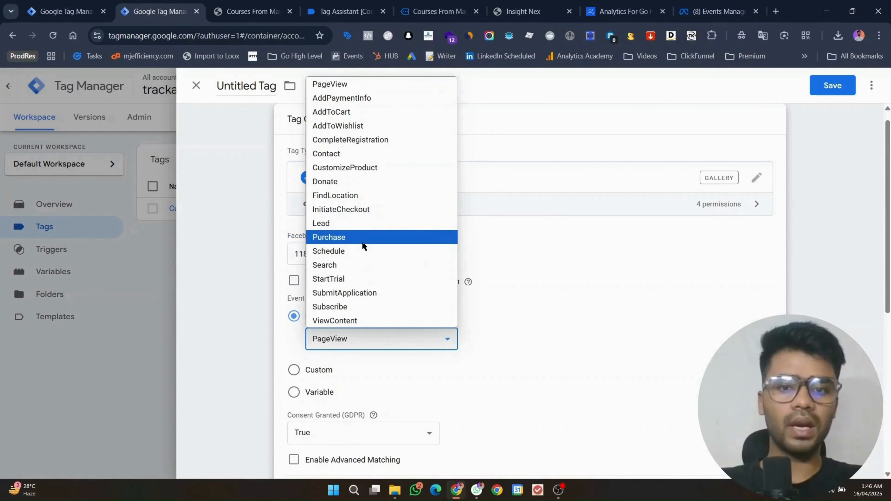
pyautogui.click(364, 223)
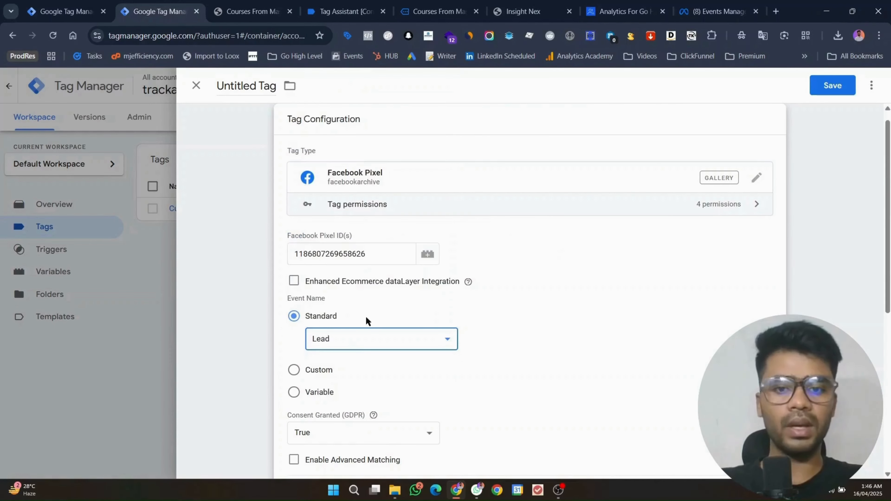
pyautogui.click(356, 346)
pyautogui.click(670, 294)
pyautogui.scroll(-8, 670, 294)
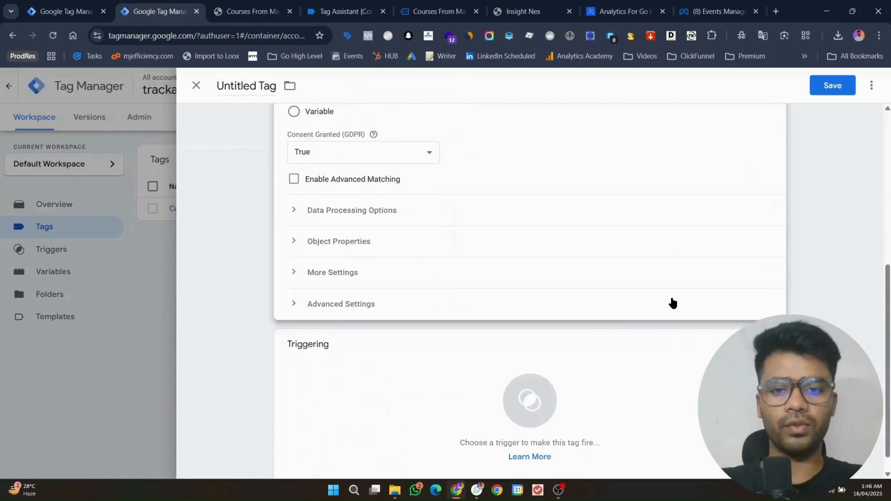
pyautogui.click(506, 381)
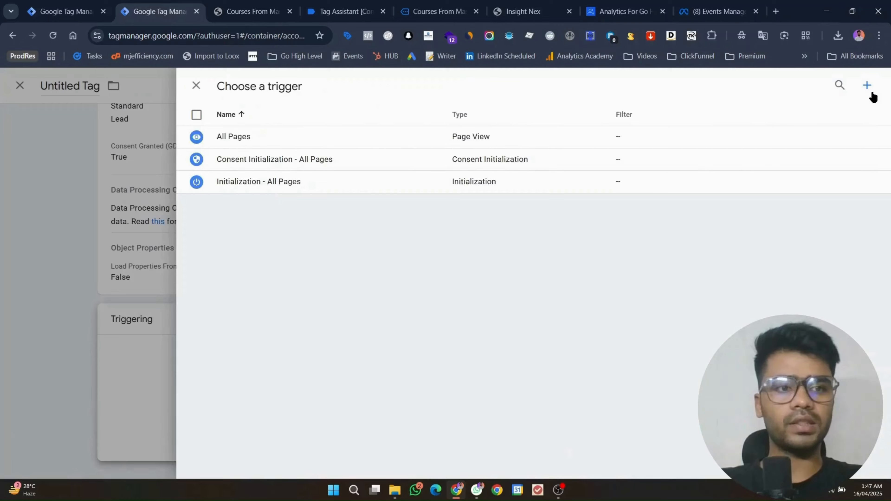
# Step: Start a new trigger and copy the course_purchased event name from Tag Assistant
pyautogui.click(869, 92)
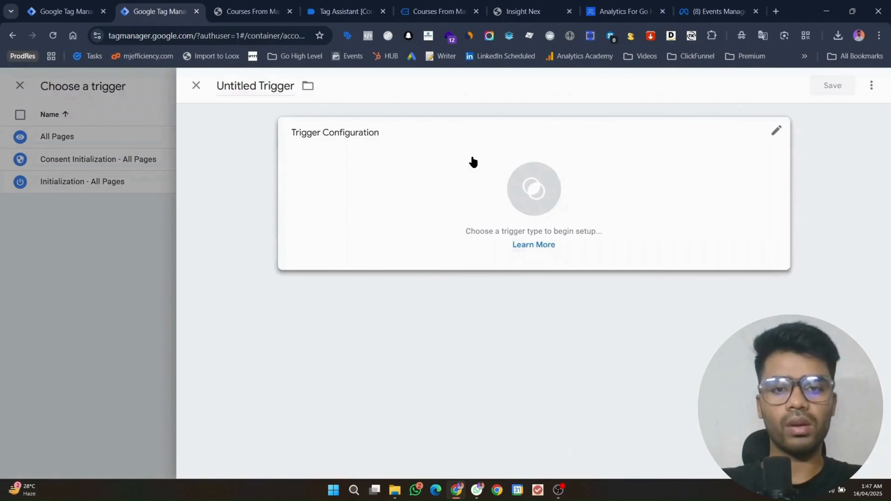
pyautogui.click(469, 164)
pyautogui.hotkey('ctrl', 'Tab')
pyautogui.hotkey('ctrl', 'Tab')
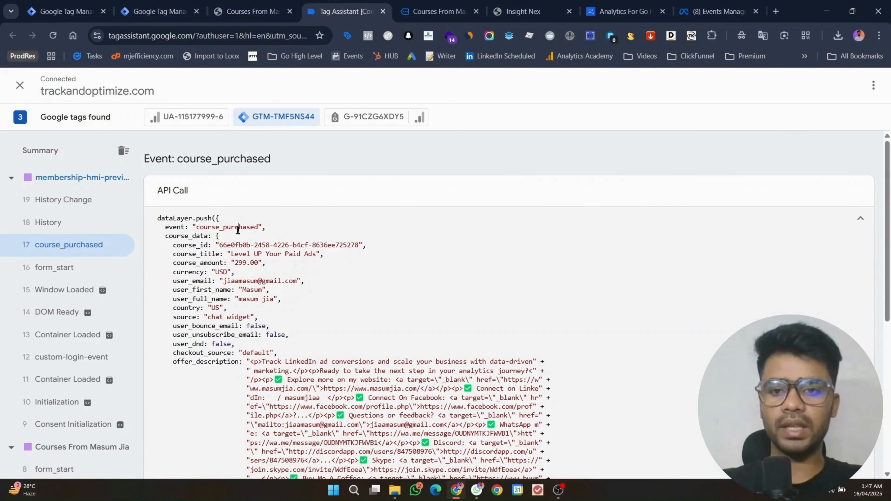
pyautogui.doubleClick(238, 230)
pyautogui.hotkey('ctrl', 'c')
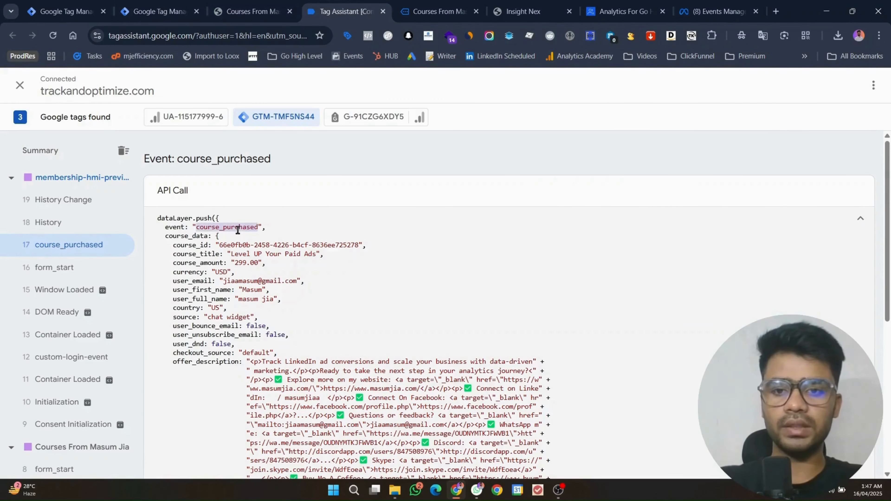
pyautogui.hotkey('ctrl', 'shift', 'Tab')
pyautogui.hotkey('ctrl', 'shift', 'Tab')
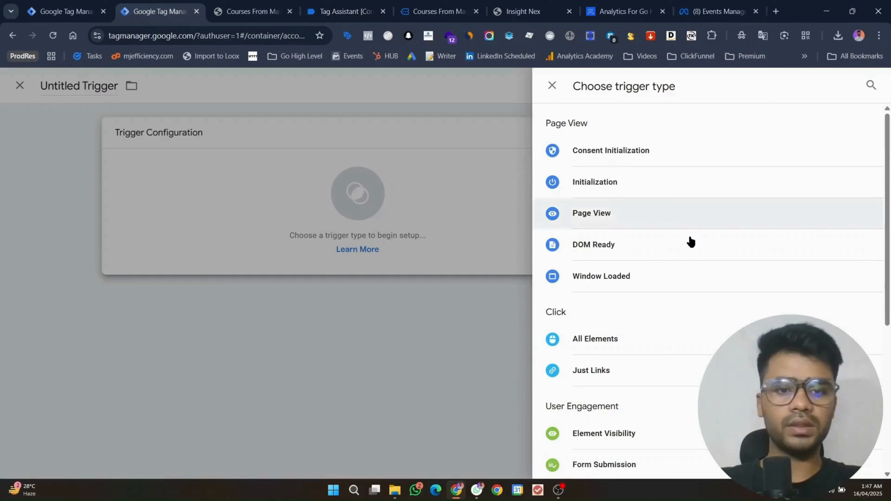
pyautogui.scroll(-7, 690, 338)
# Step: Save a Custom Event trigger named course_purchased for the course_purchased event
pyautogui.click(603, 350)
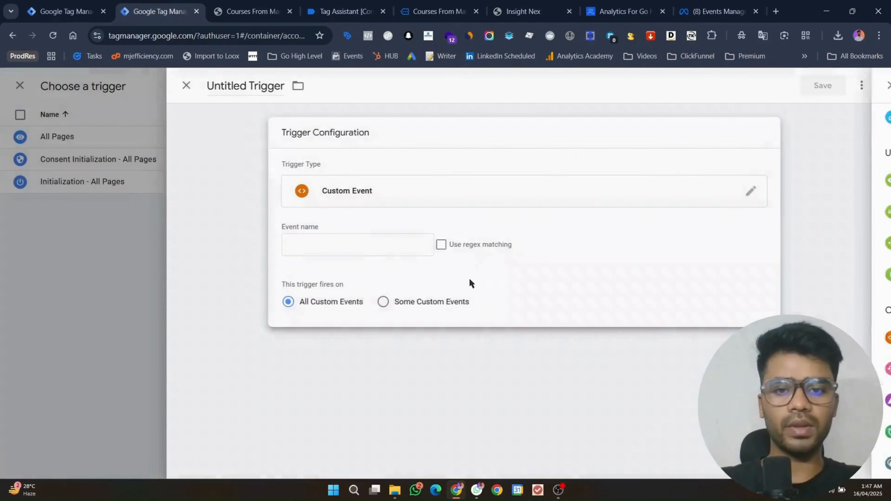
pyautogui.click(368, 245)
pyautogui.hotkey('ctrl', 'v')
pyautogui.click(260, 86)
pyautogui.hotkey('ctrl', 'v')
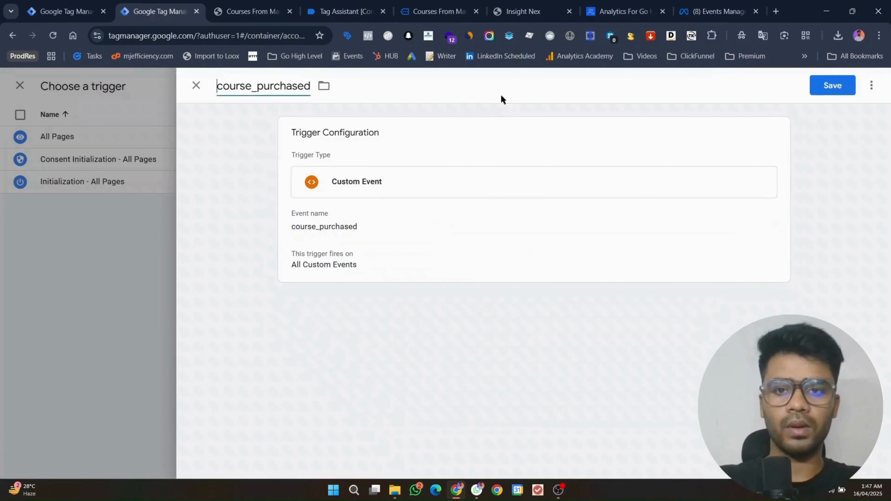
pyautogui.click(829, 85)
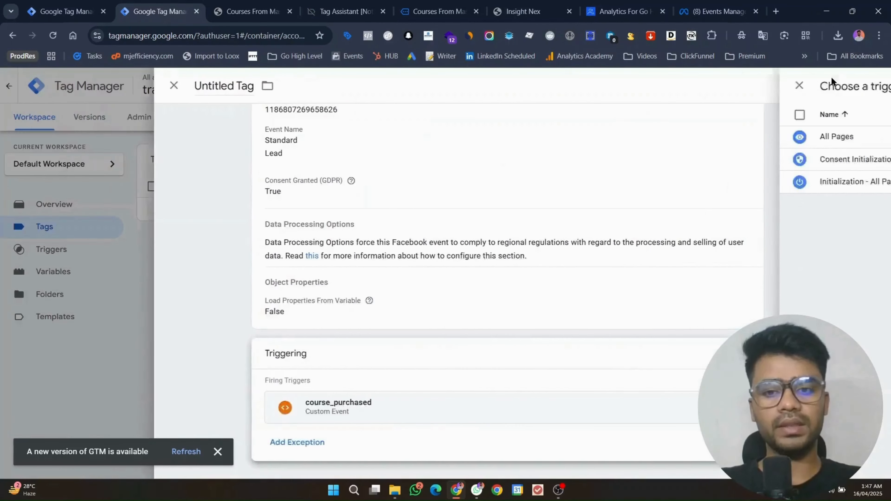
# Step: Change the tag's standard event from Lead to Purchase and expand Object Properties
pyautogui.click(442, 227)
pyautogui.click(347, 226)
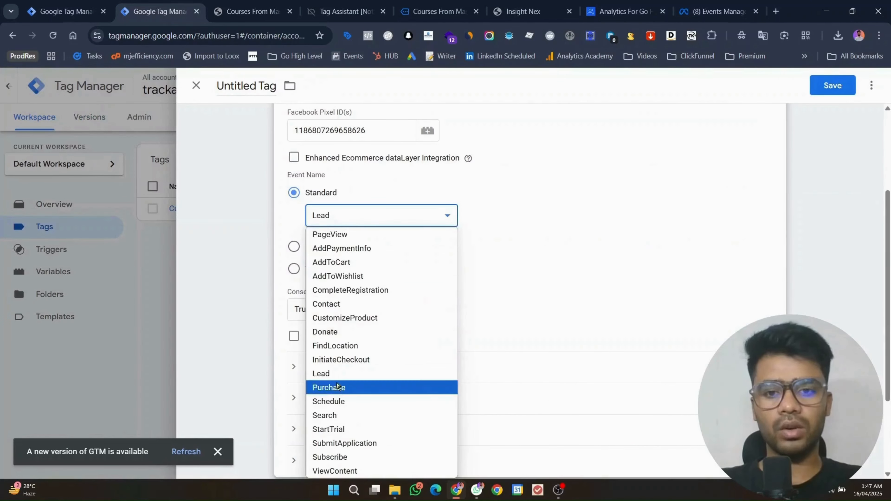
pyautogui.click(337, 388)
pyautogui.scroll(-3, 443, 243)
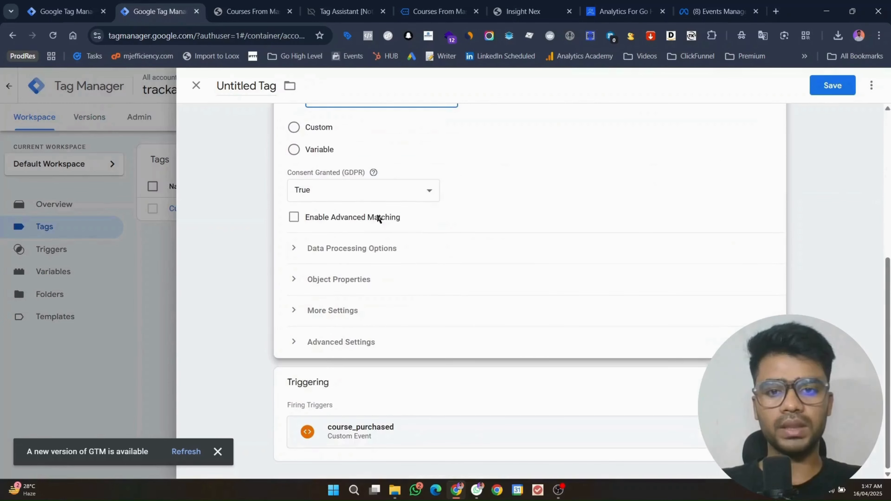
pyautogui.click(336, 280)
# Step: Add property rows and name them product_type, content_ids and content_name
pyautogui.scroll(-3, 361, 268)
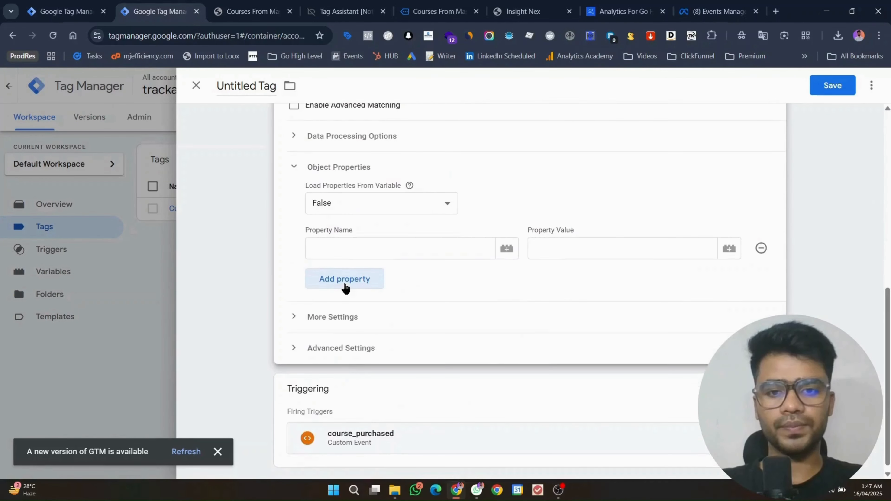
pyautogui.click(344, 285)
pyautogui.click(344, 310)
pyautogui.click(342, 337)
pyautogui.click(343, 361)
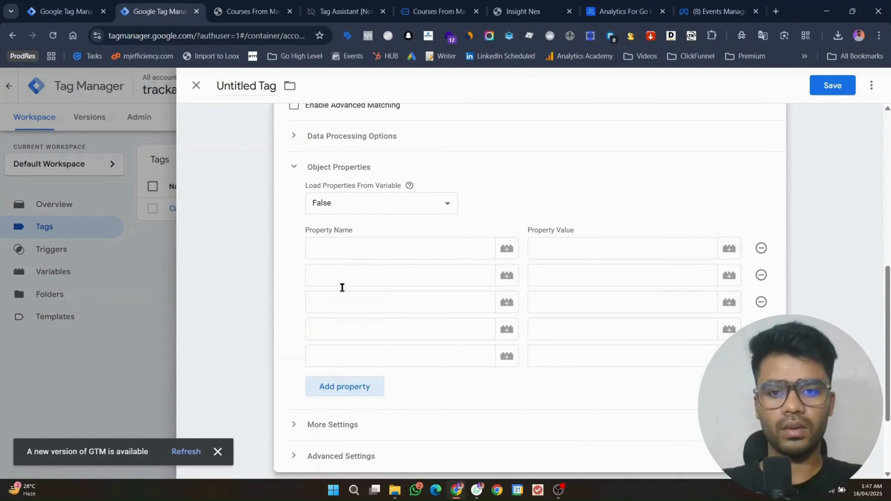
pyautogui.click(345, 251)
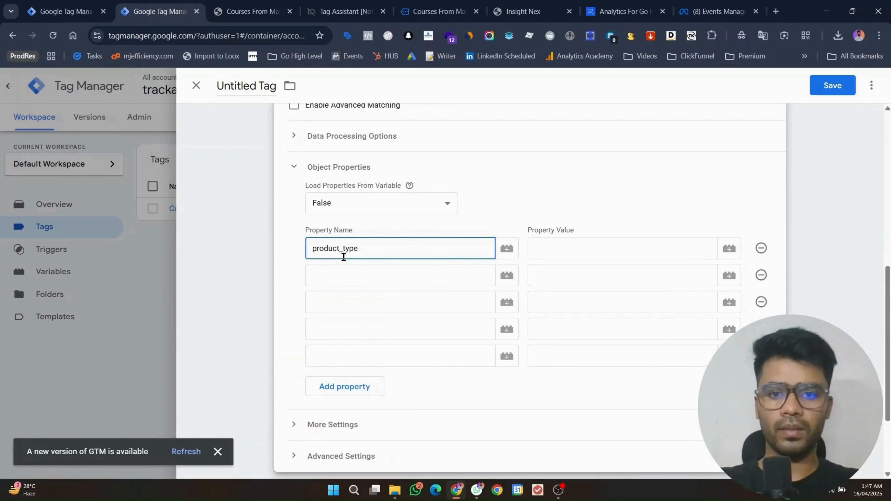
pyautogui.click(350, 270)
pyautogui.write('cotent_ids')
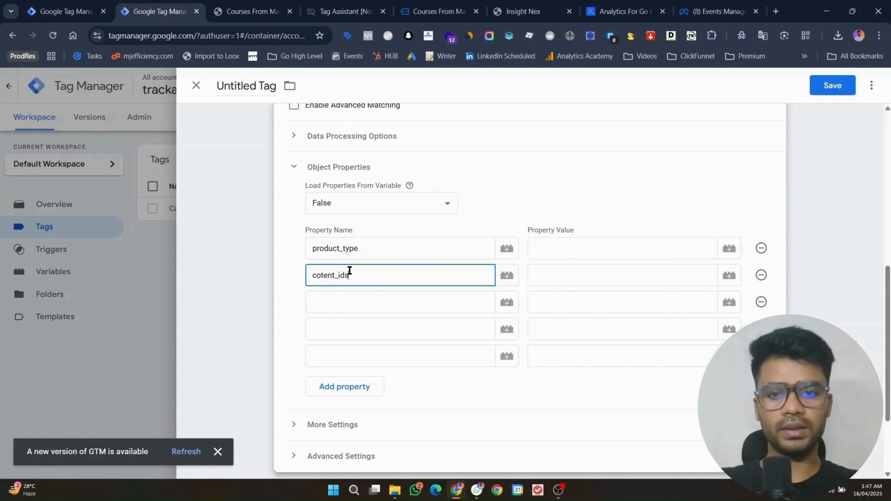
pyautogui.click(358, 303)
pyautogui.write('co')
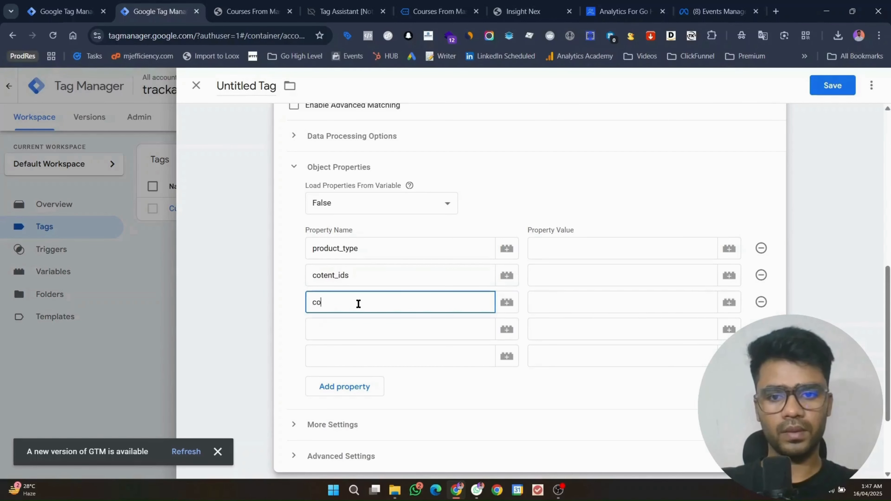
pyautogui.press('BackSpace')
pyautogui.press('BackSpace')
pyautogui.press('BackSpace')
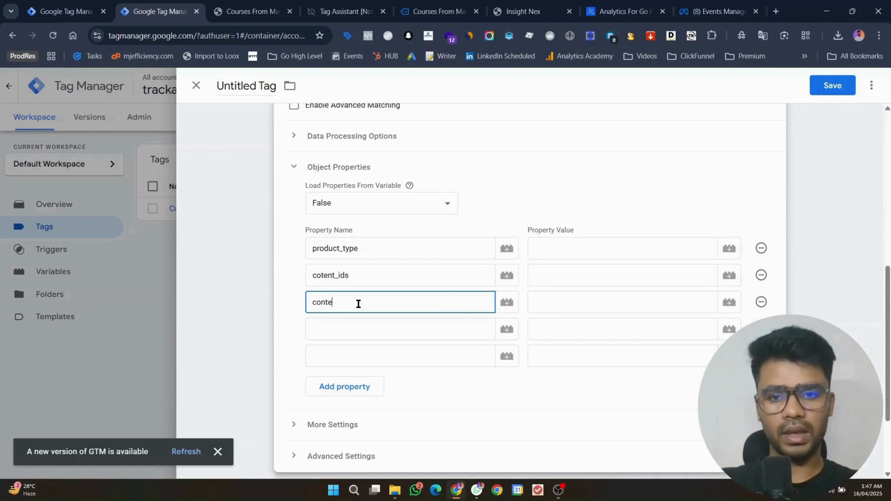
pyautogui.write('_')
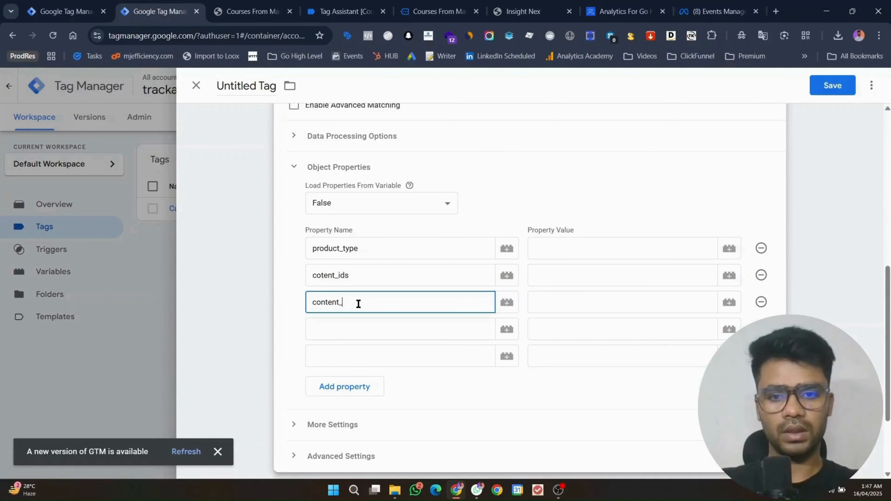
pyautogui.write('name')
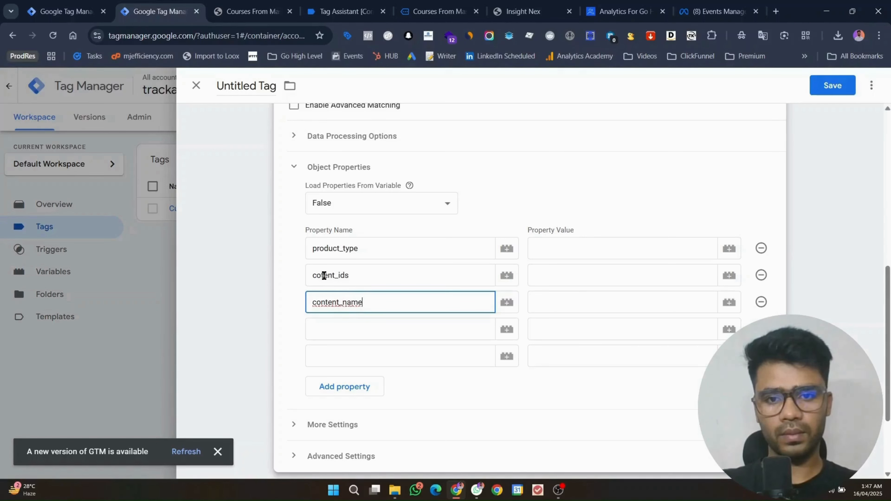
# Step: Fix the content_ids spelling and add the value, currency and order_id property names
pyautogui.click(322, 275)
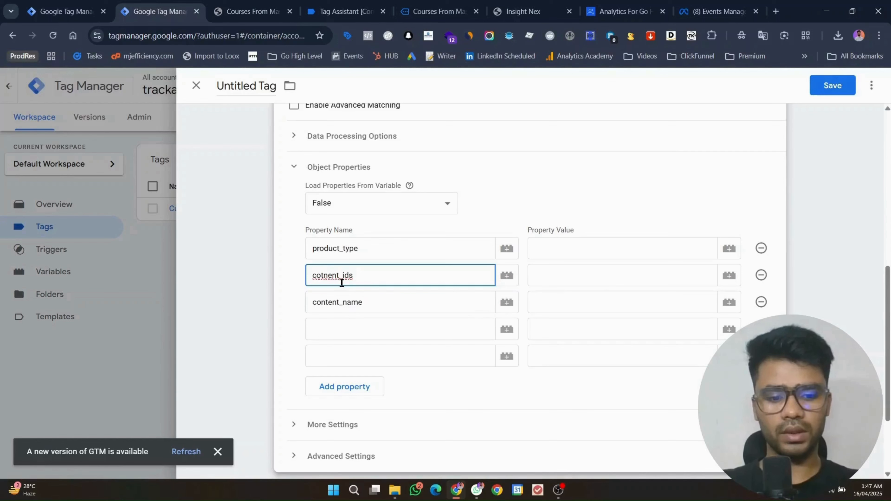
pyautogui.press('BackSpace')
pyautogui.write('n')
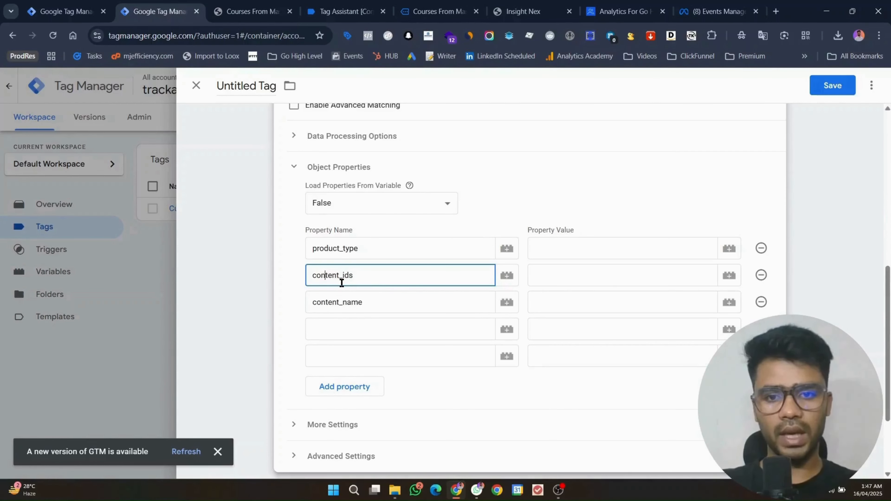
pyautogui.click(348, 320)
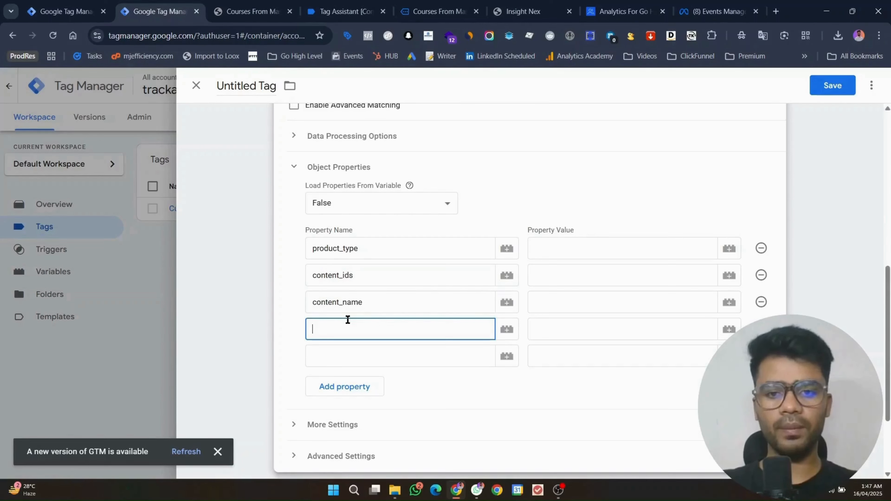
pyautogui.click(351, 351)
pyautogui.write('currency')
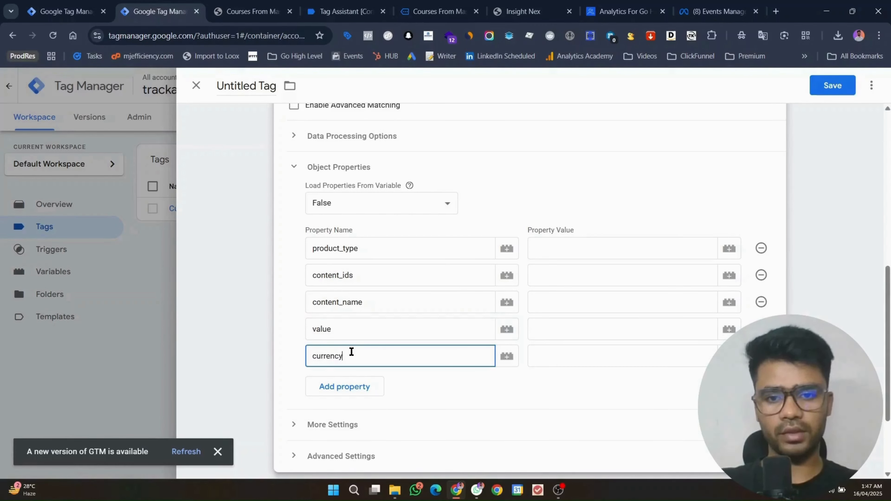
pyautogui.click(350, 387)
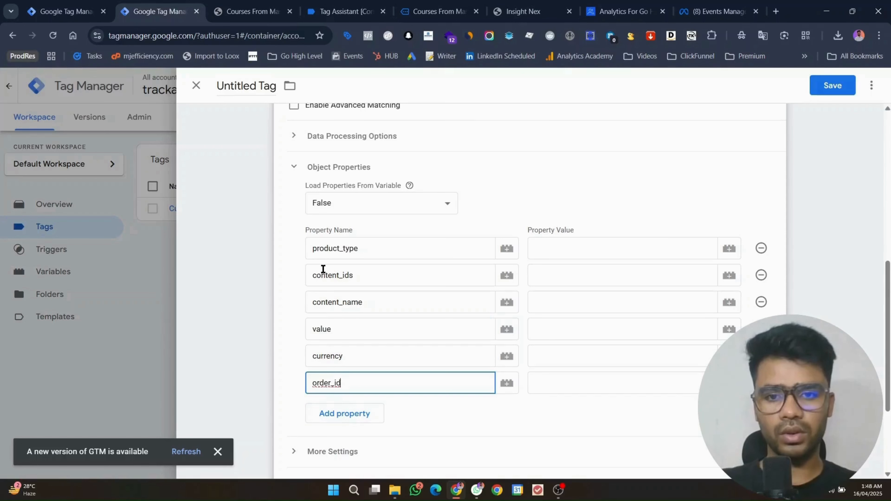
pyautogui.moveTo(339, 277); pyautogui.dragTo(315, 277)
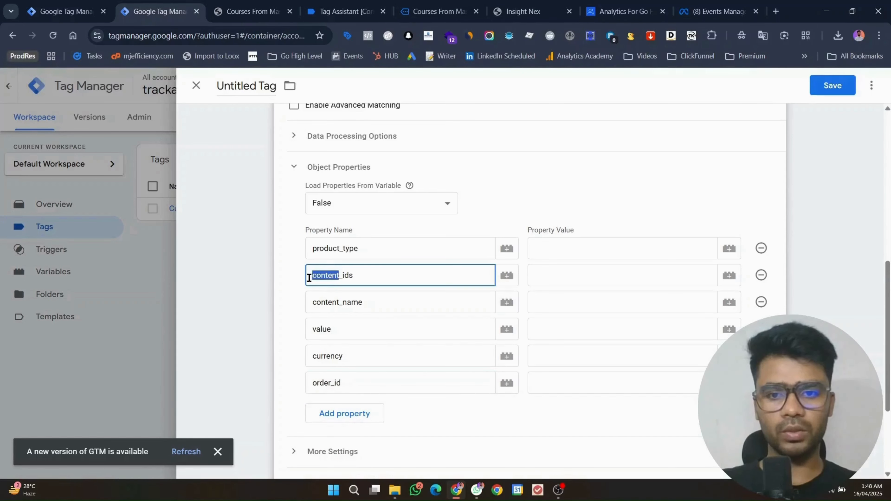
pyautogui.click(320, 277)
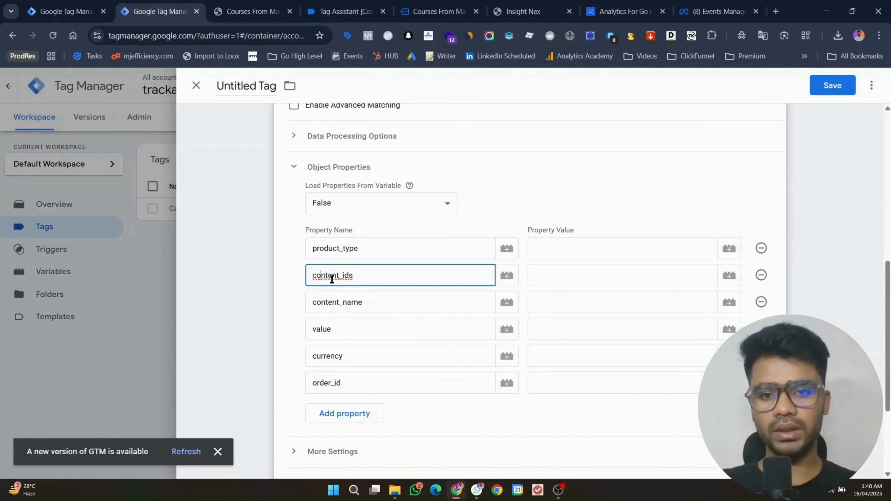
pyautogui.click(558, 259)
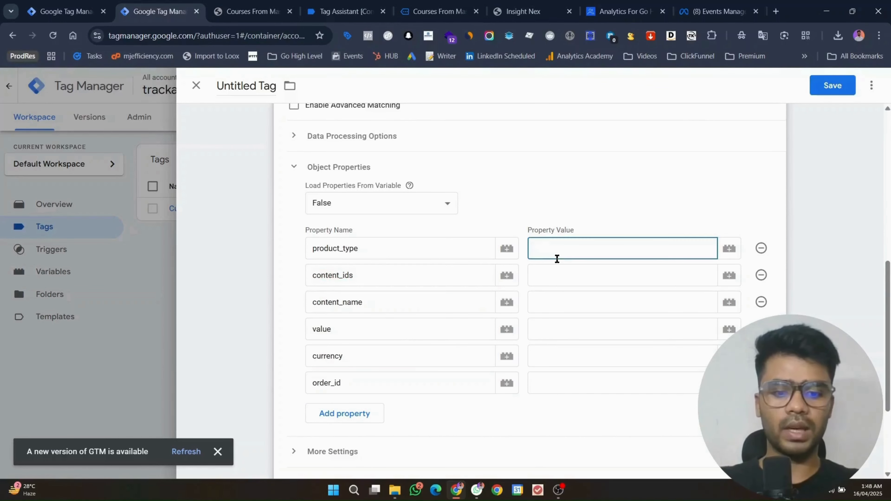
# Step: Copy the course_data key from Tag Assistant for the content_ids variable
pyautogui.click(611, 270)
pyautogui.click(728, 277)
pyautogui.click(247, 11)
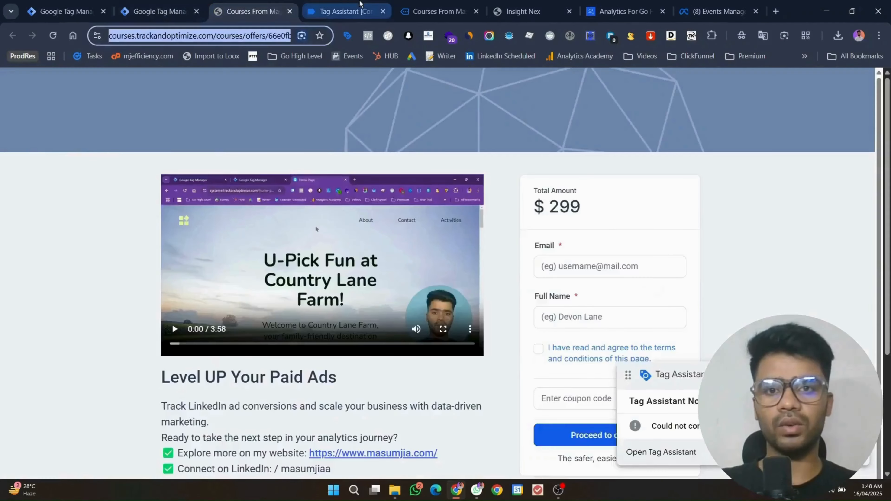
pyautogui.click(342, 11)
pyautogui.doubleClick(183, 269)
pyautogui.hotkey('ctrl', 'c')
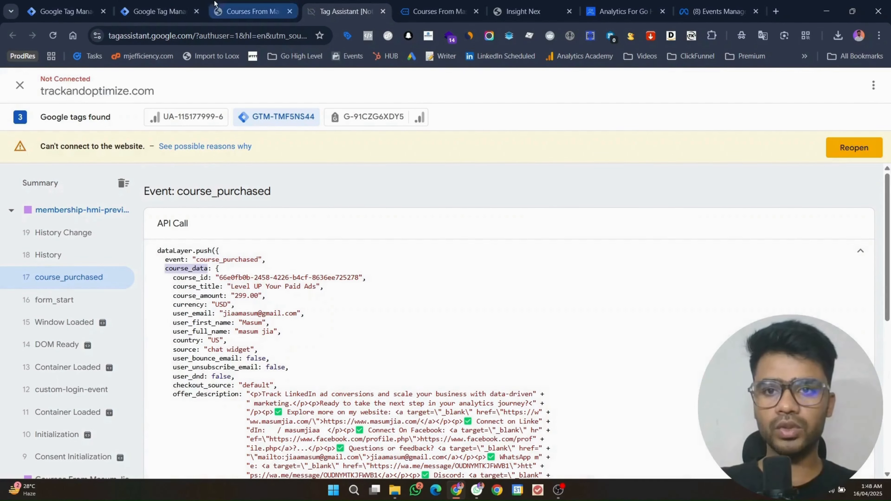
pyautogui.click(159, 11)
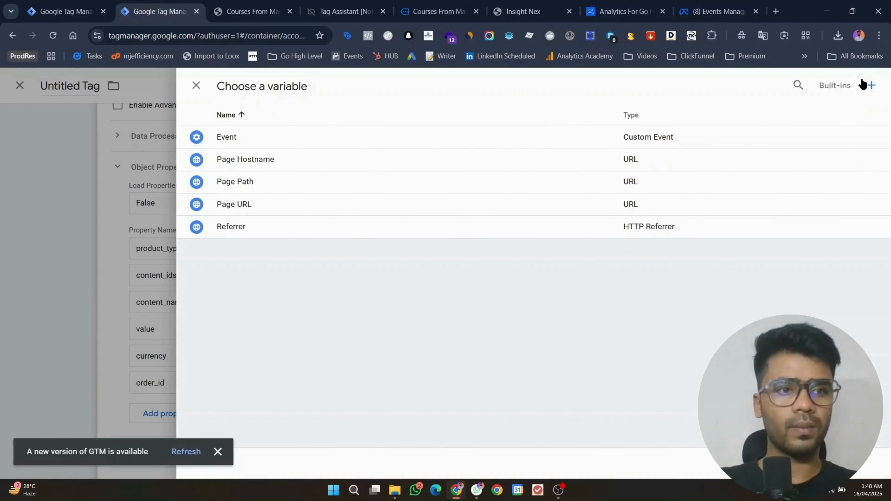
# Step: Create a Data Layer Variable reading course_data.course_id
pyautogui.click(873, 86)
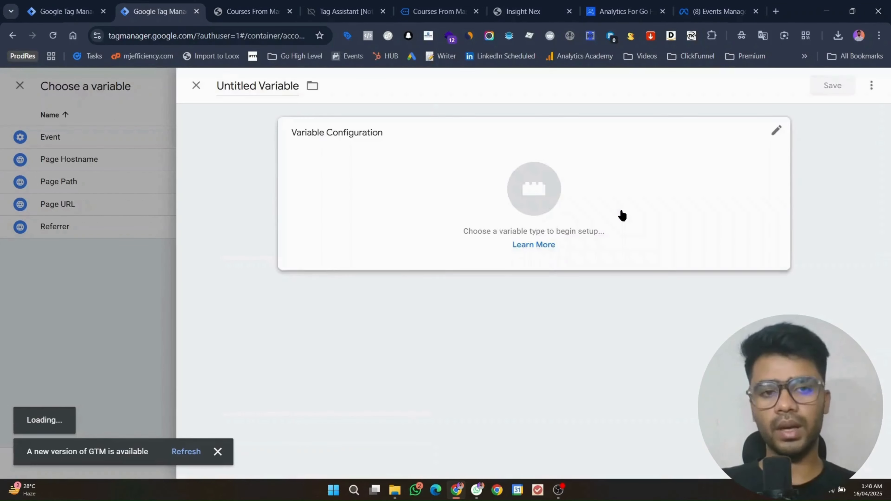
pyautogui.click(621, 214)
pyautogui.click(628, 346)
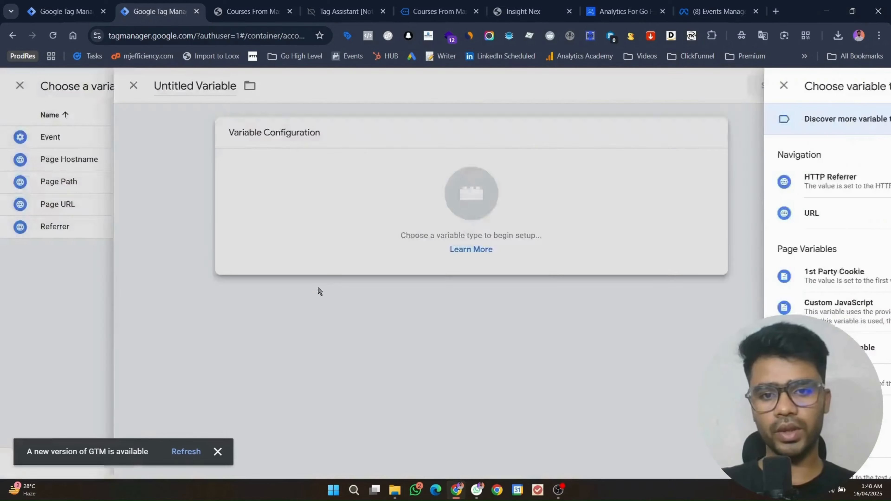
pyautogui.click(337, 246)
pyautogui.hotkey('ctrl', 'v')
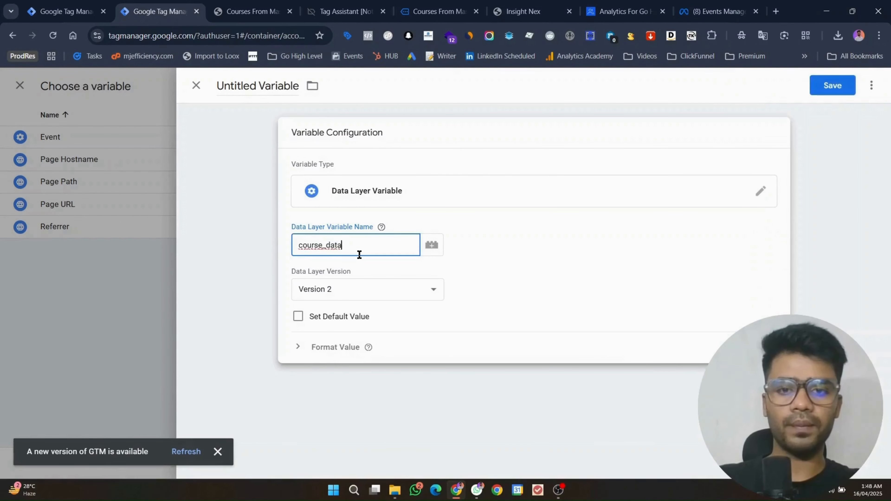
pyautogui.click(342, 11)
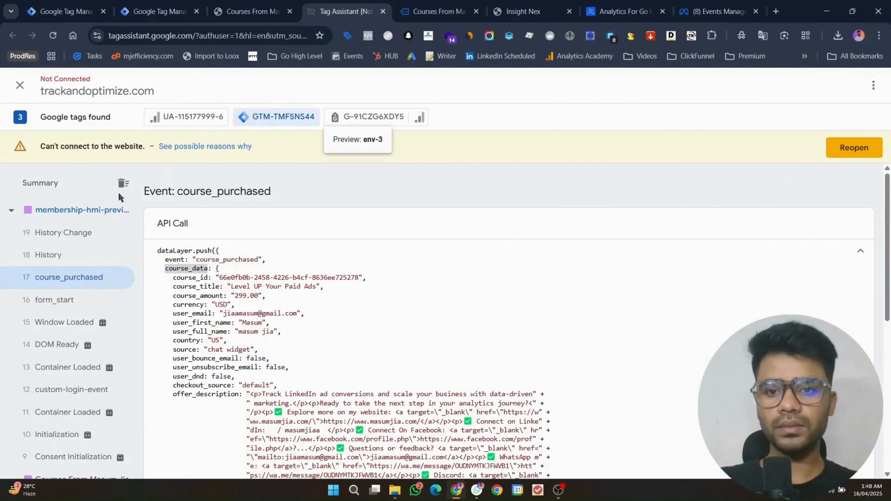
pyautogui.doubleClick(191, 277)
pyautogui.hotkey('ctrl', 'c')
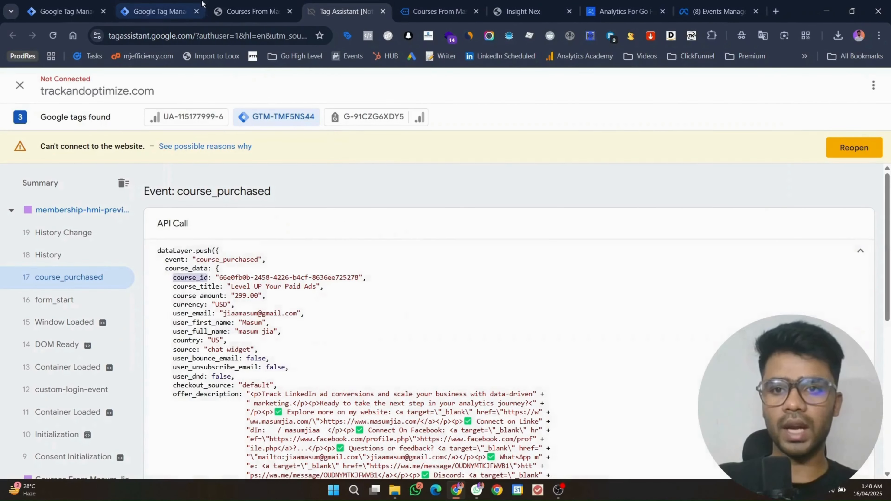
pyautogui.click(160, 11)
pyautogui.write('.')
pyautogui.hotkey('ctrl', 'v')
# Step: Name the variable course_id and save it so it feeds content_ids
pyautogui.click(295, 85)
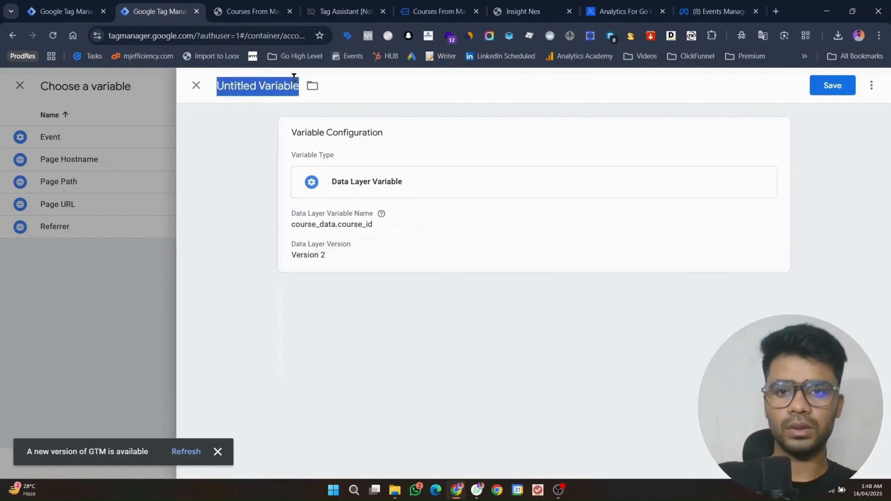
pyautogui.hotkey('ctrl', 'v')
pyautogui.click(828, 92)
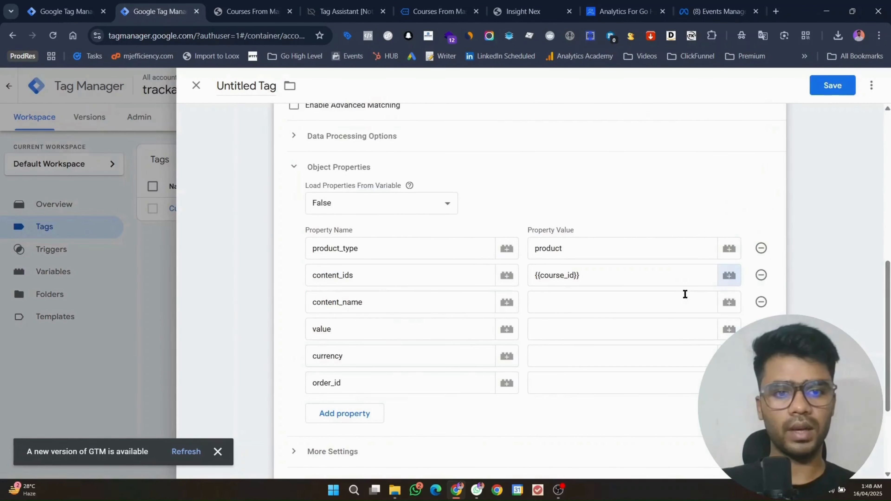
pyautogui.click(685, 295)
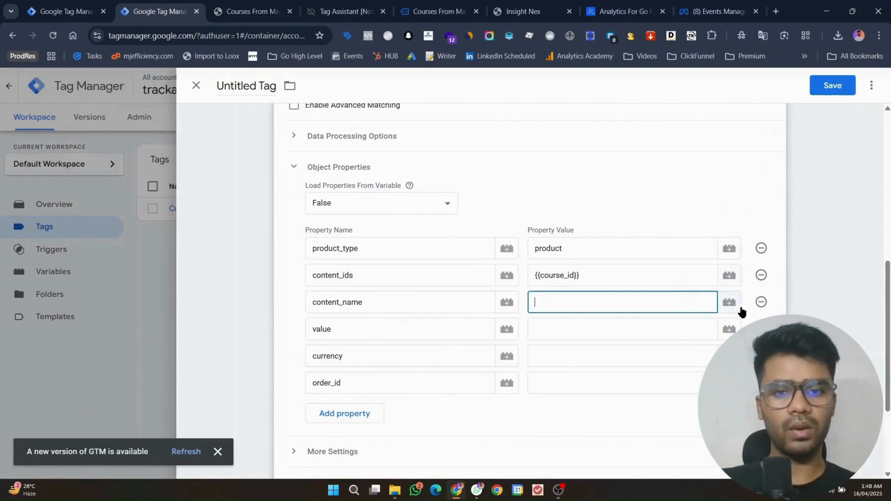
# Step: Duplicate the course_id variable from the content_name variable list
pyautogui.click(728, 302)
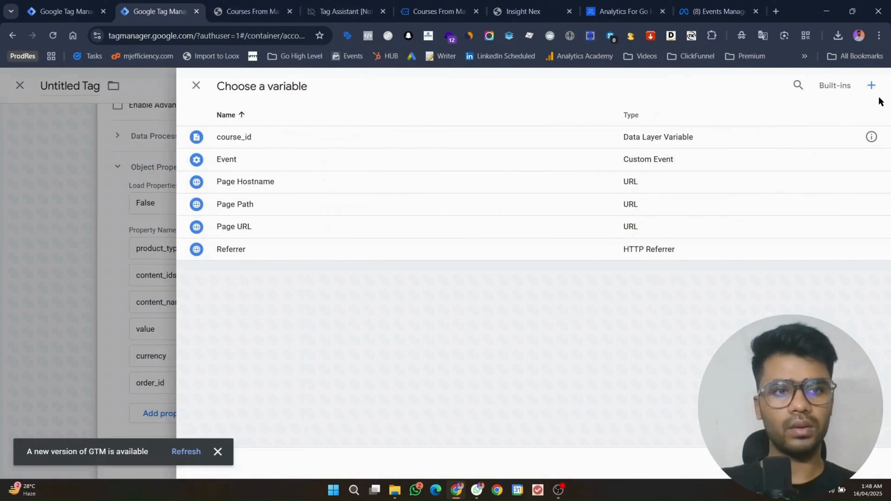
pyautogui.click(871, 137)
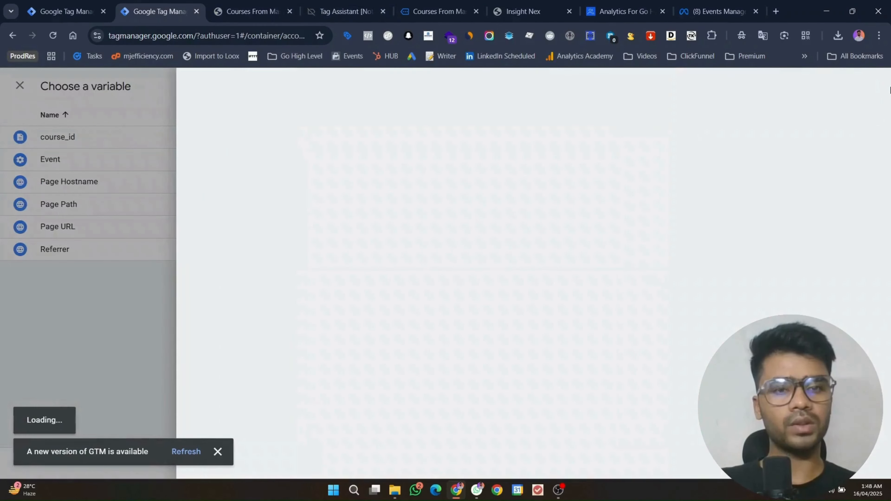
pyautogui.click(871, 85)
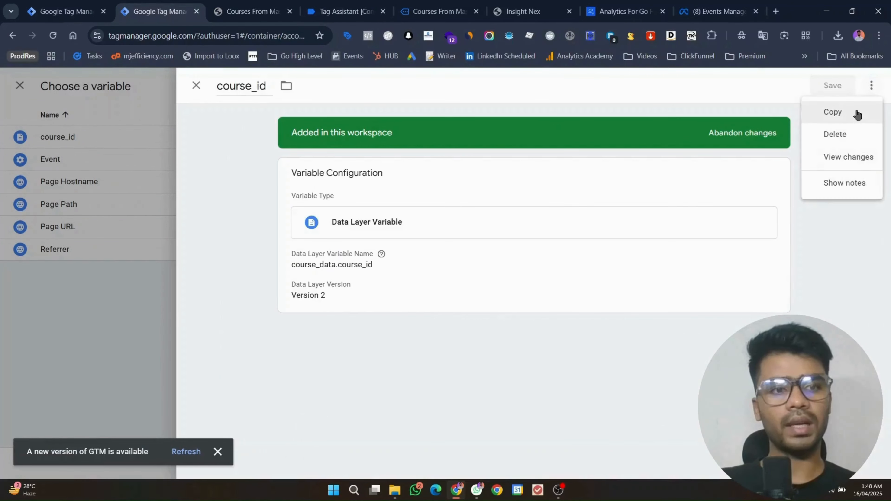
pyautogui.click(856, 112)
# Step: Point the copy at course_data.course_title and rename it course_title
pyautogui.click(336, 11)
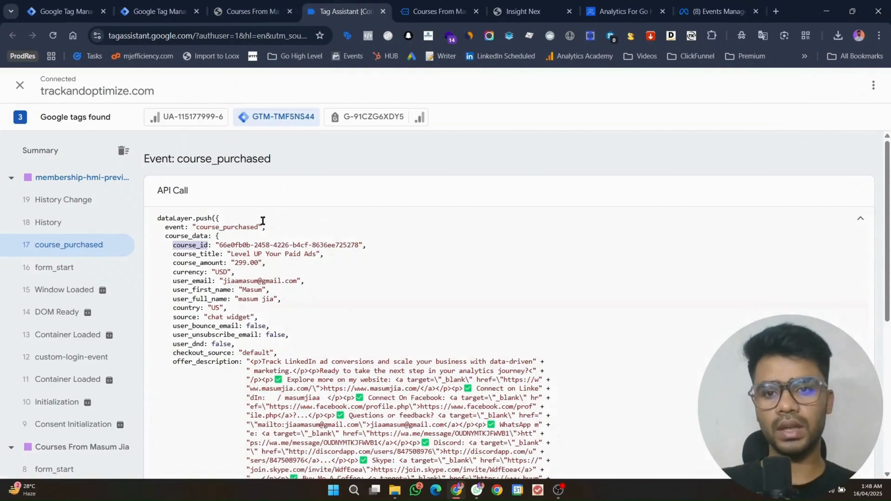
pyautogui.click(198, 262)
pyautogui.doubleClick(198, 255)
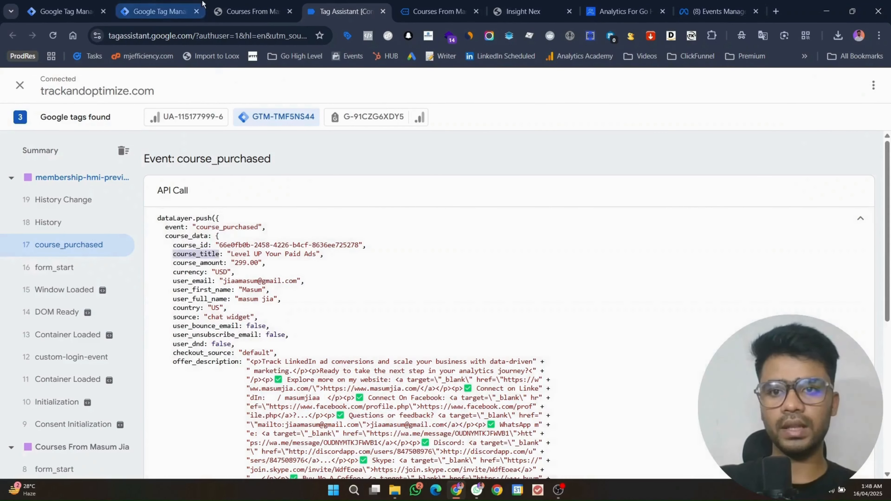
pyautogui.click(159, 11)
pyautogui.doubleClick(357, 246)
pyautogui.hotkey('ctrl', 'v')
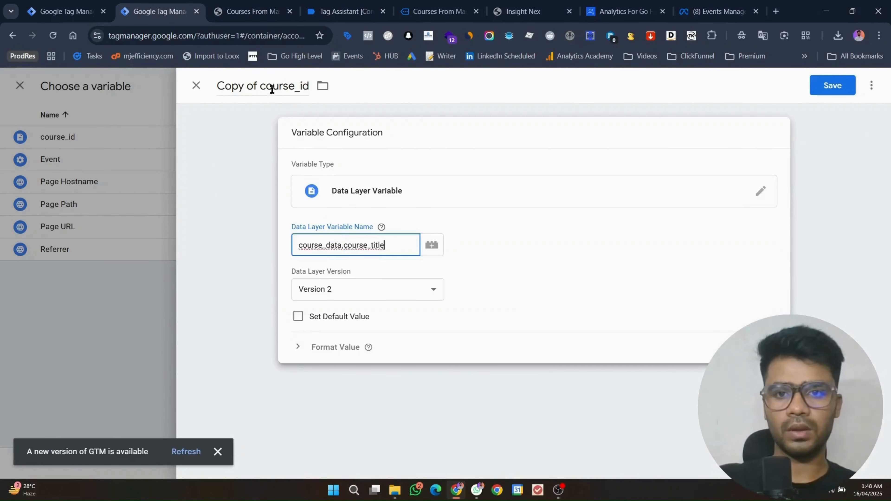
pyautogui.click(272, 90)
pyautogui.hotkey('ctrl', 'v')
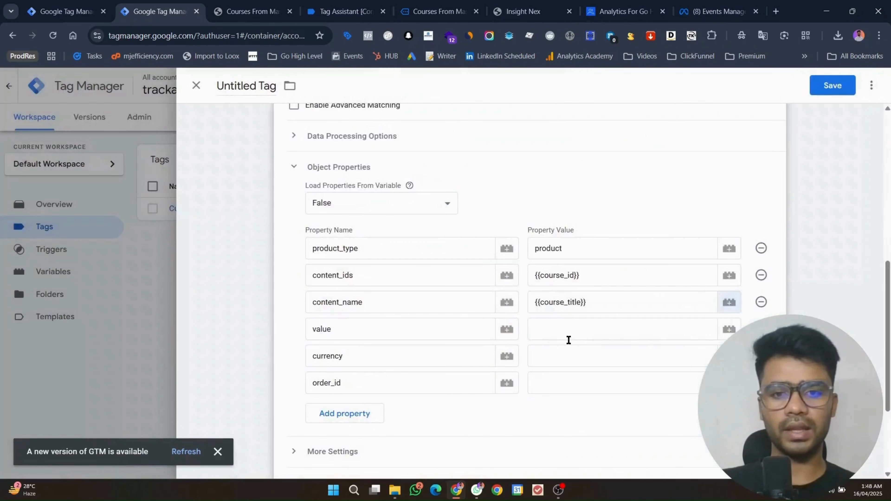
# Step: Look up the course_amount key in Tag Assistant for the value property
pyautogui.click(569, 339)
pyautogui.click(345, 11)
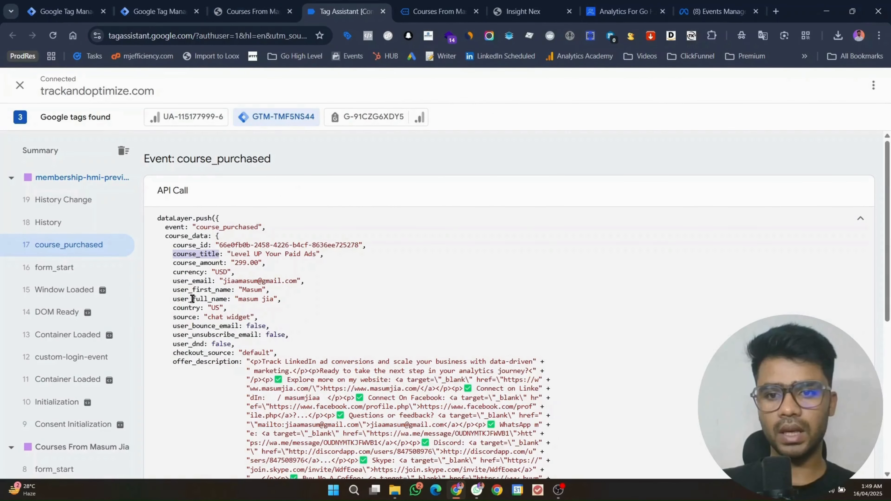
pyautogui.doubleClick(193, 263)
# Step: Compare the tag's properties with the Tag Assistant data layer and open the variable picker for value
pyautogui.click(163, 7)
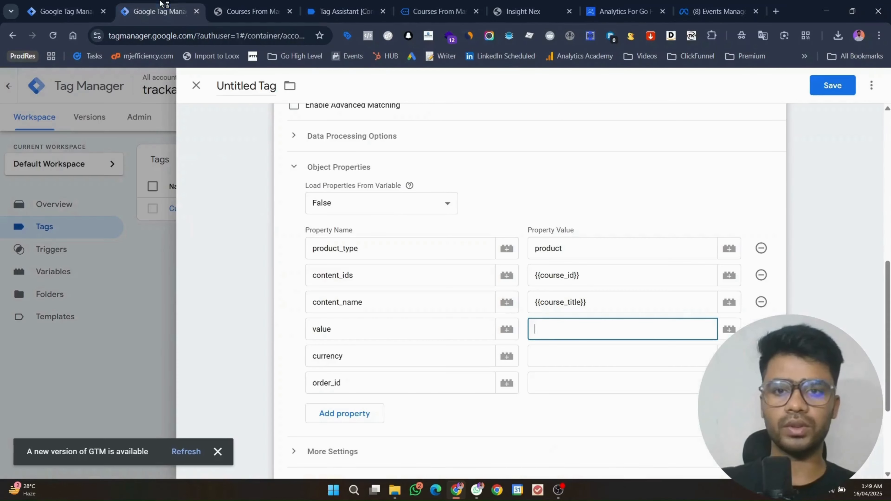
pyautogui.click(603, 303)
pyautogui.click(363, 4)
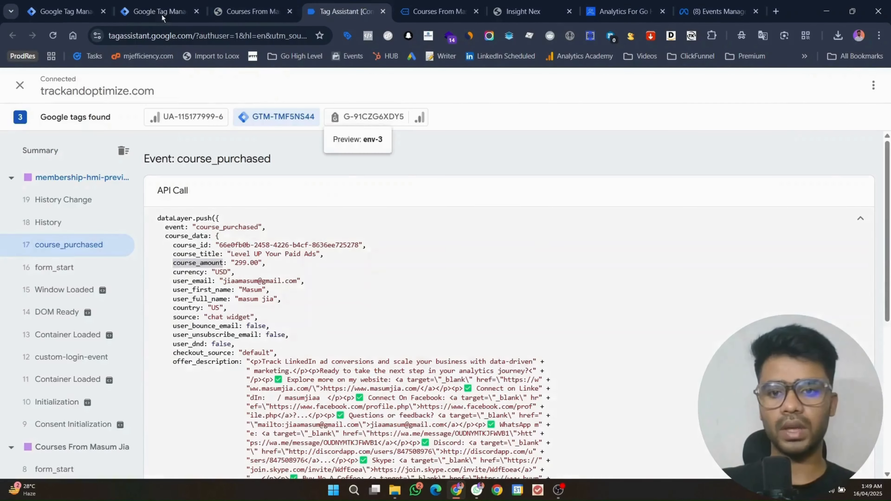
pyautogui.click(160, 11)
pyautogui.click(670, 329)
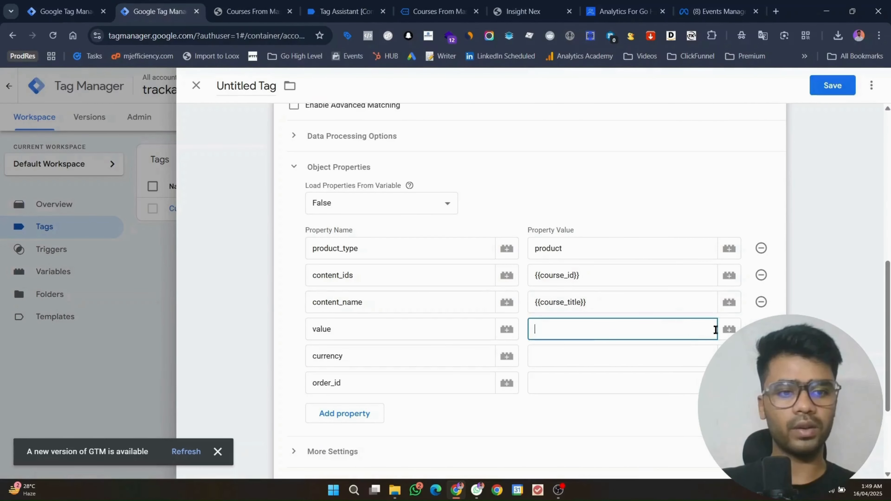
pyautogui.click(728, 329)
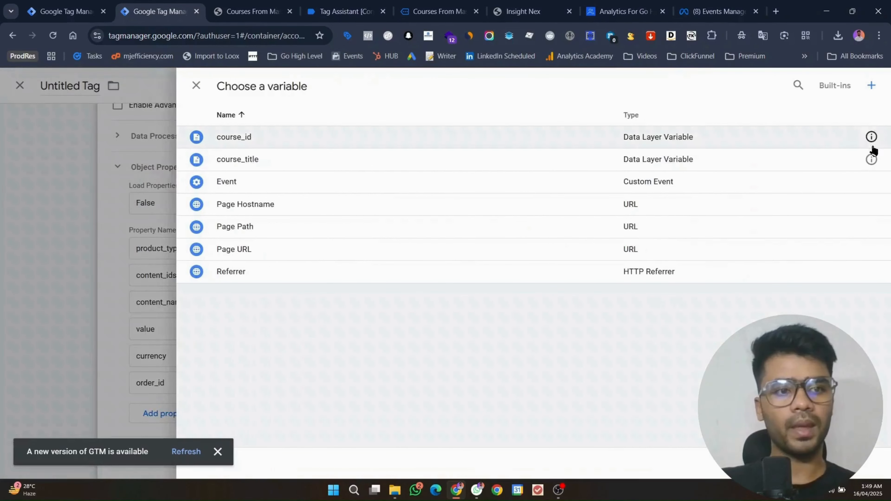
# Step: Duplicate the course_id variable into a new course_amount data layer variable
pyautogui.click(871, 137)
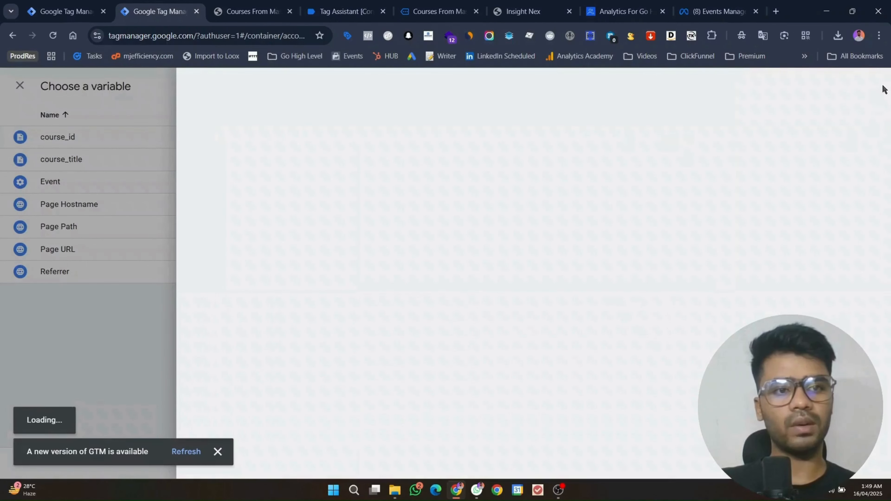
pyautogui.click(872, 86)
pyautogui.click(854, 116)
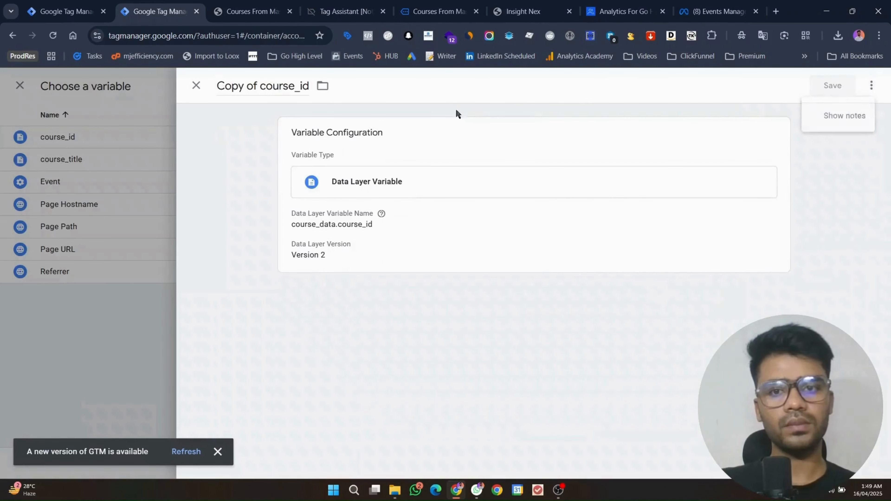
pyautogui.click(422, 219)
pyautogui.click(370, 246)
pyautogui.press('Delete')
pyautogui.press('Delete')
pyautogui.write('amount')
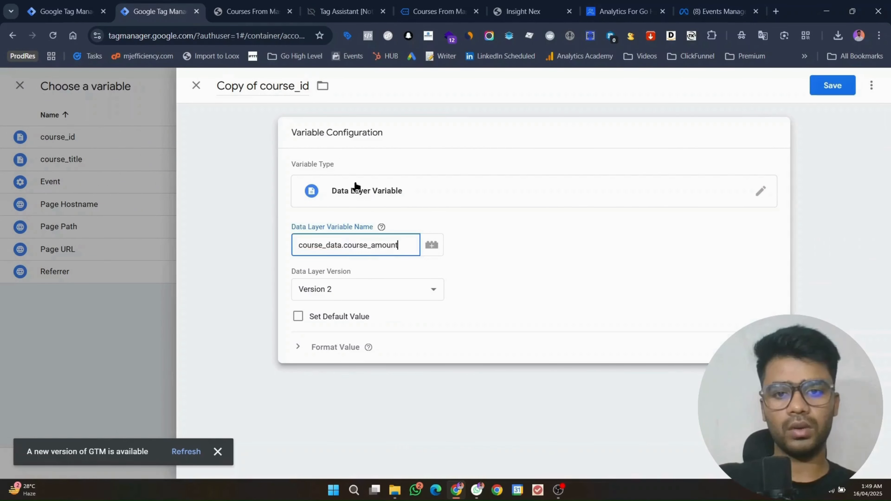
pyautogui.click(264, 87)
pyautogui.write('course_amount')
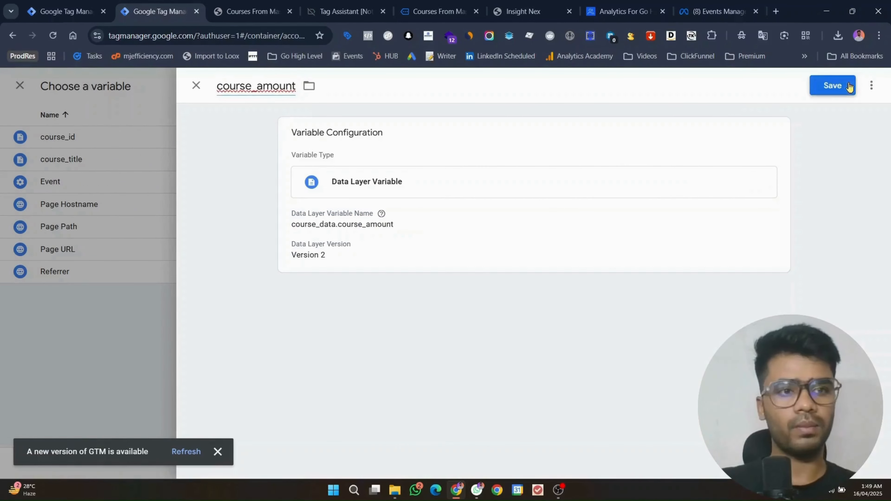
pyautogui.click(841, 87)
# Step: Set the value property to {{course_amount}} after checking the currency key name
pyautogui.click(325, 12)
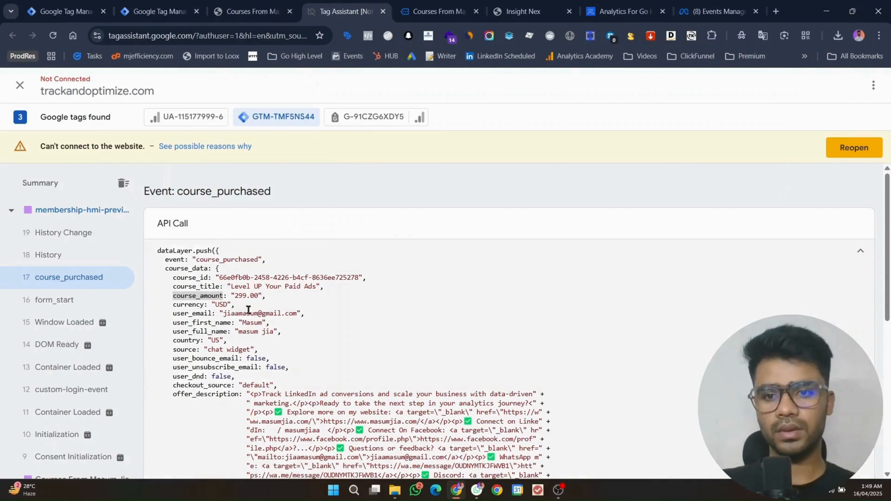
pyautogui.doubleClick(183, 304)
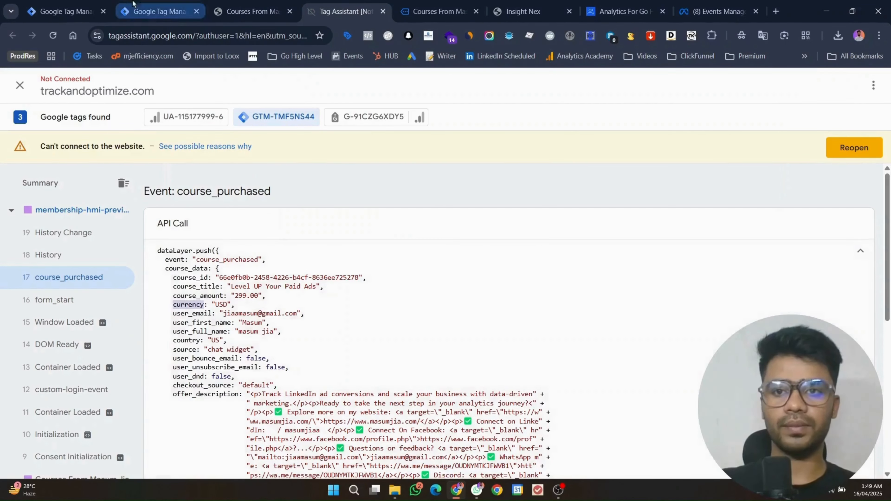
pyautogui.click(155, 11)
pyautogui.click(314, 140)
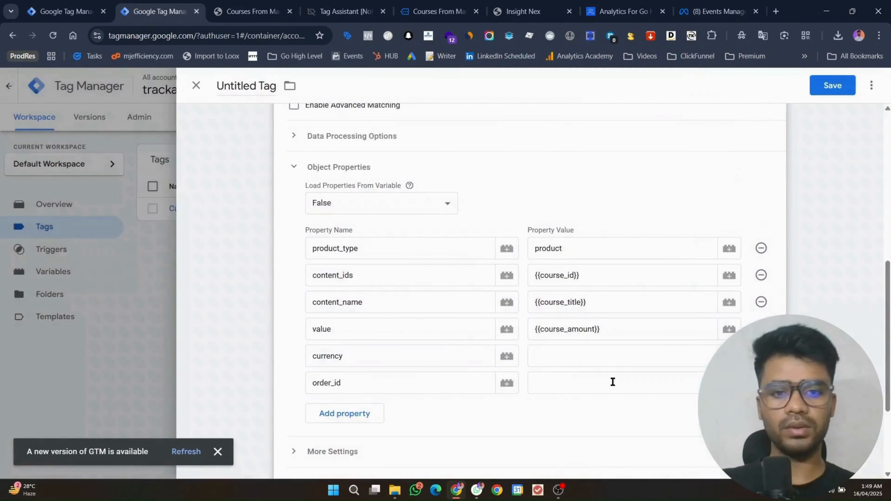
pyautogui.click(558, 346)
pyautogui.click(729, 355)
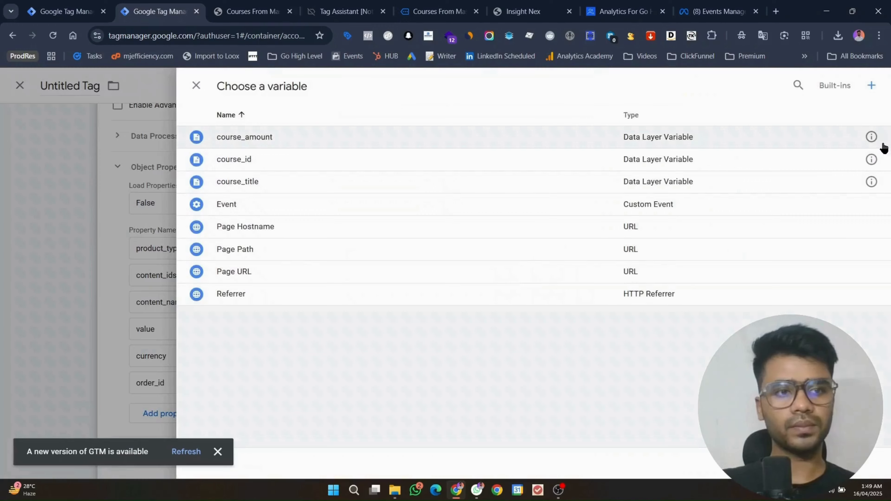
# Step: Copy the course_amount variable to create a currency data layer variable
pyautogui.click(879, 144)
pyautogui.click(872, 85)
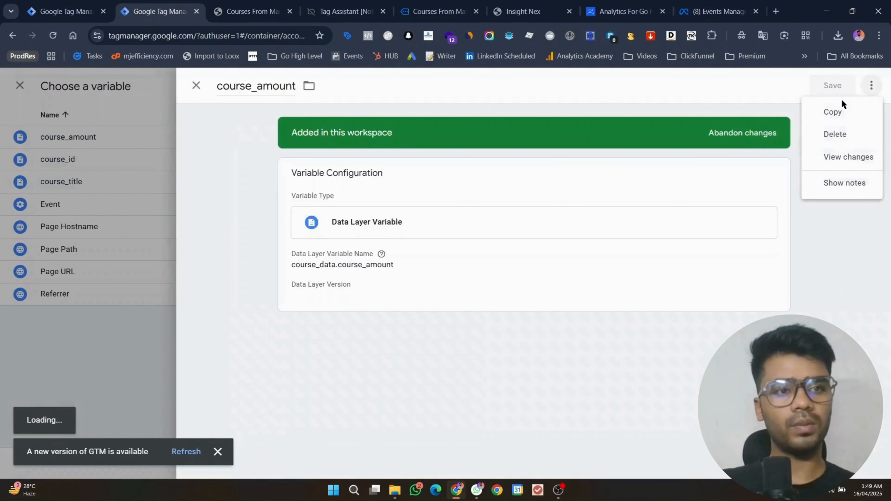
pyautogui.click(842, 112)
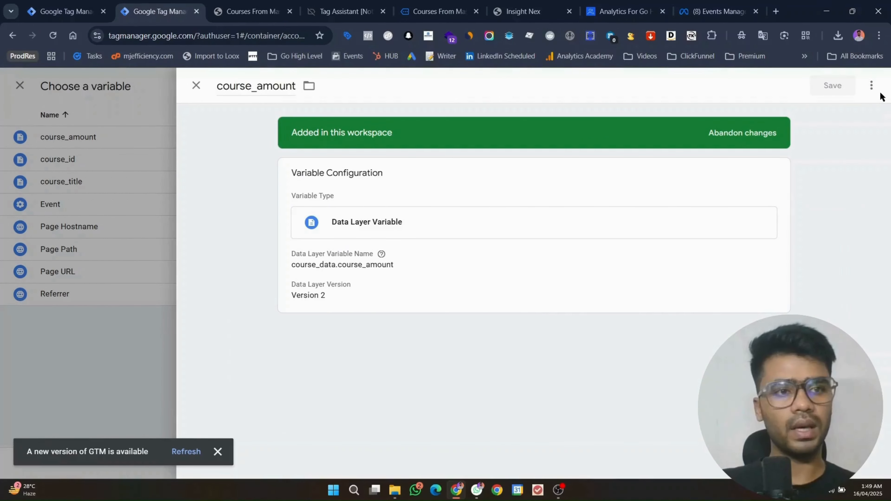
pyautogui.click(871, 85)
pyautogui.click(842, 111)
pyautogui.click(283, 84)
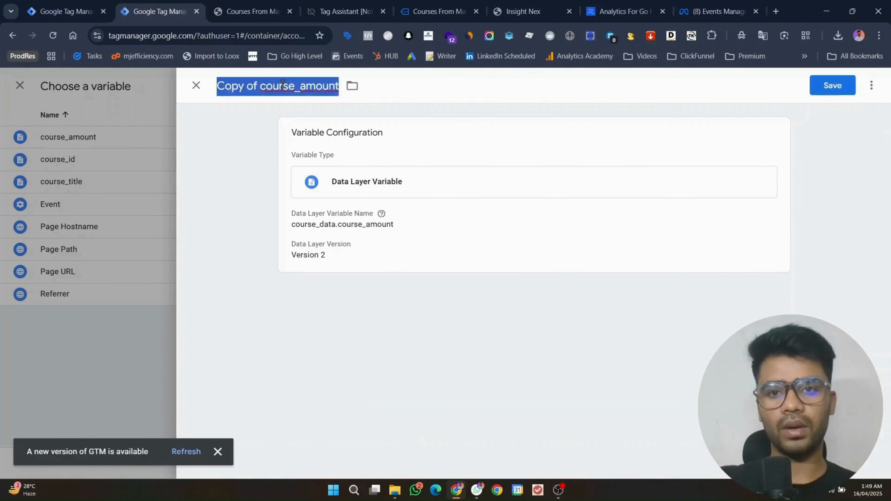
pyautogui.write('currency')
pyautogui.click(352, 237)
pyautogui.doubleClick(399, 245)
pyautogui.write('currency')
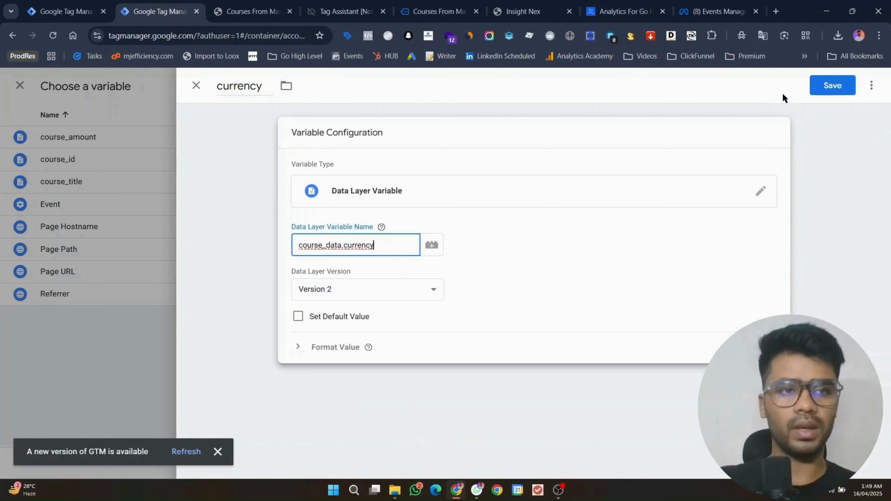
pyautogui.click(832, 85)
# Step: Set the currency property to {{currency}} after checking the data layer
pyautogui.click(346, 11)
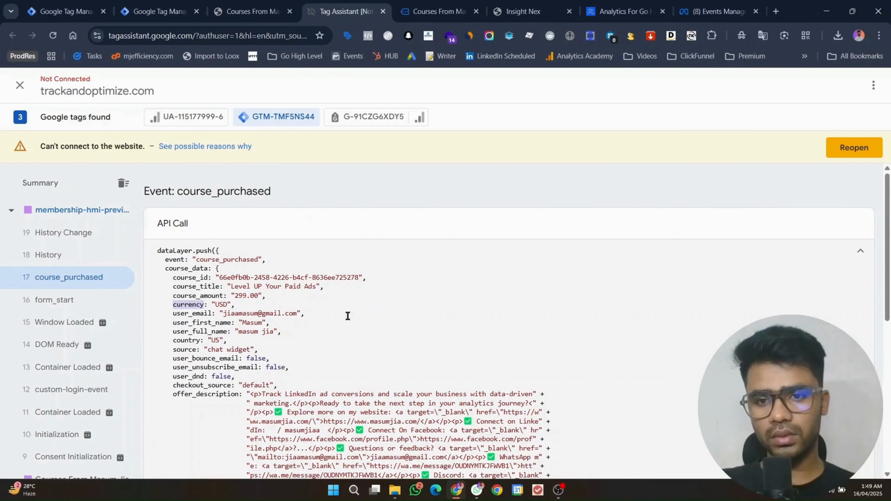
pyautogui.scroll(-5, 315, 309)
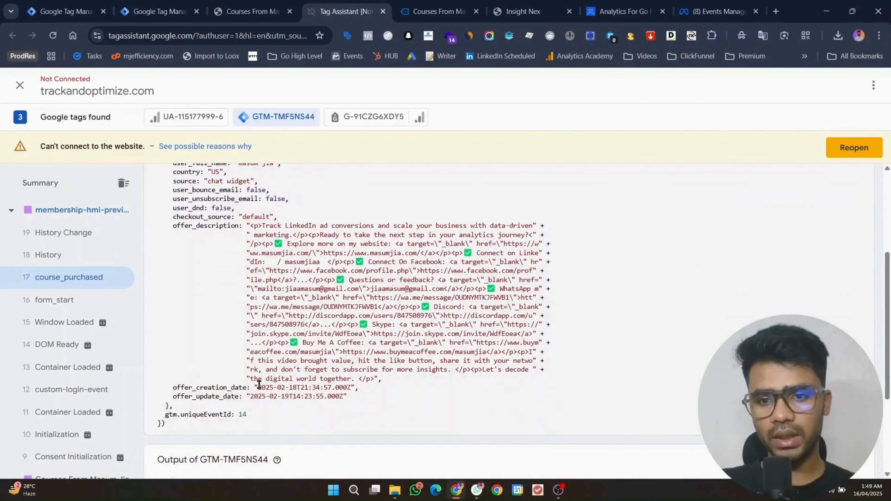
pyautogui.scroll(3, 315, 385)
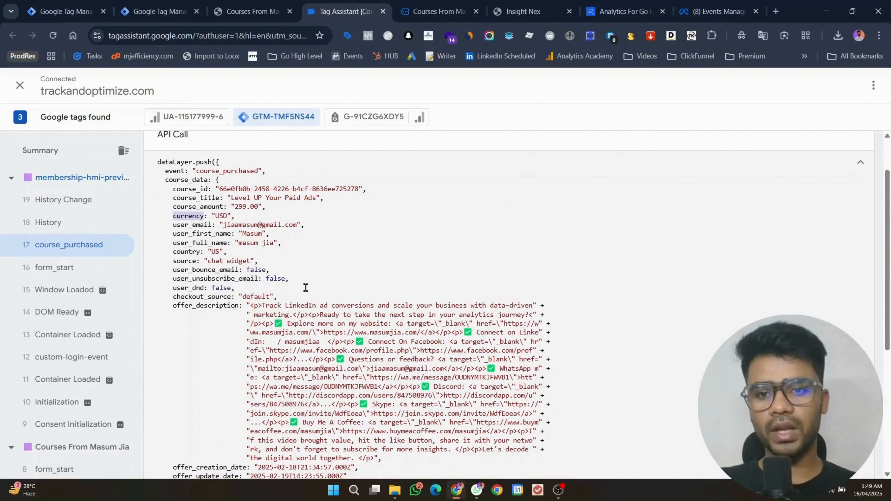
pyautogui.click(157, 11)
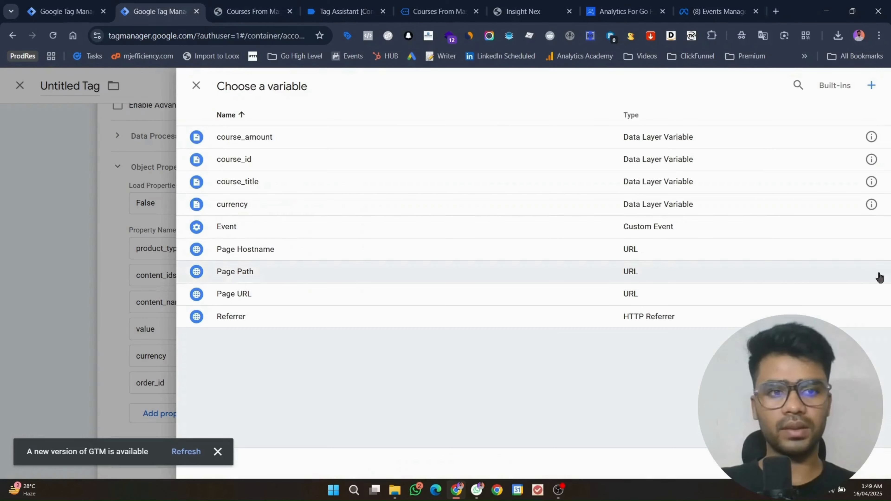
pyautogui.click(345, 213)
# Step: Remove the order_id row and save the tag as Facebook Pixel
pyautogui.click(760, 382)
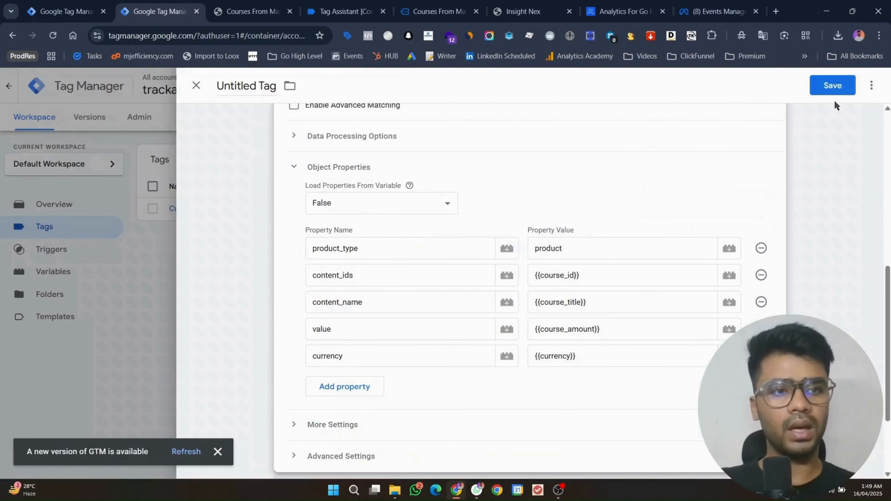
pyautogui.click(832, 85)
pyautogui.click(520, 255)
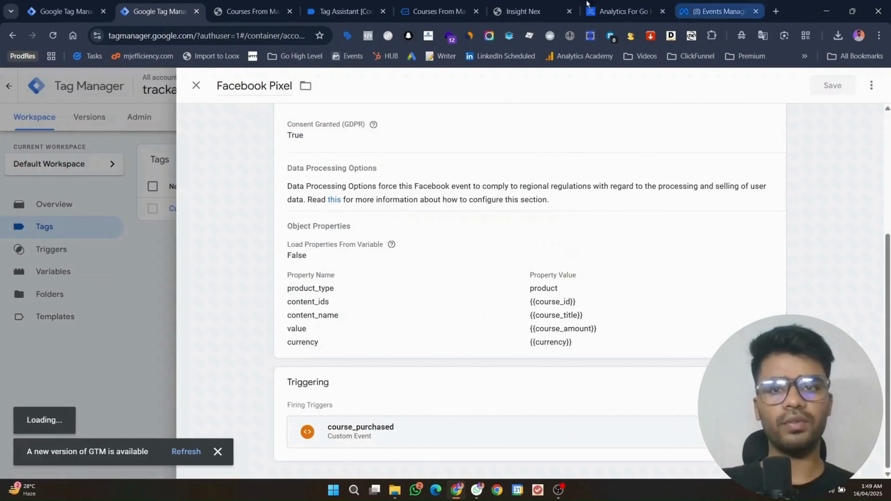
pyautogui.moveTo(721, 11); pyautogui.dragTo(284, 12)
# Step: Show the pixel's test events in Events Manager and start a Tag Manager preview
pyautogui.click(348, 127)
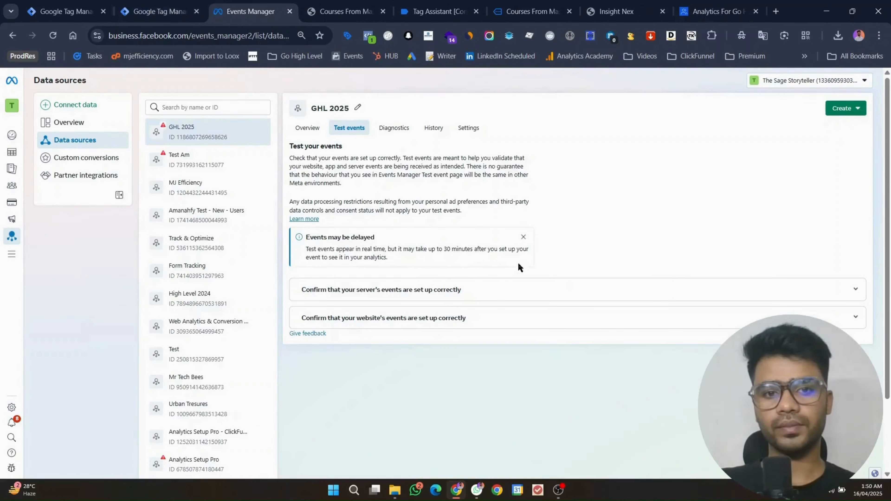
pyautogui.click(523, 236)
pyautogui.hotkey('ctrl', 'shift', 'Tab')
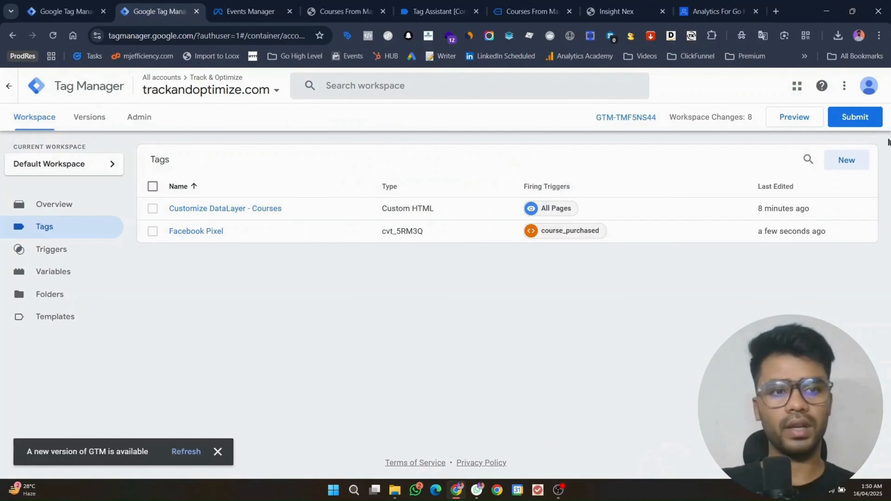
pyautogui.click(791, 122)
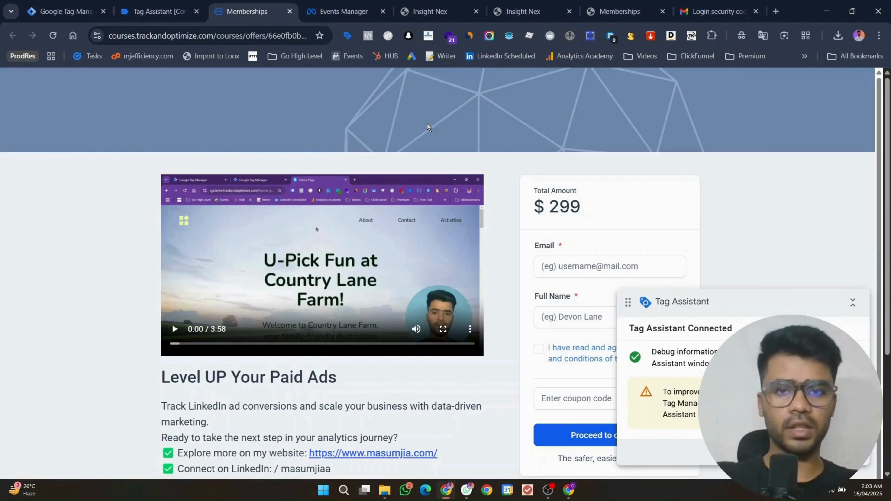
# Step: Reload the checkout page, then close the stale Tag Assistant and old checkout tabs
pyautogui.hotkey('ctrl', 'r')
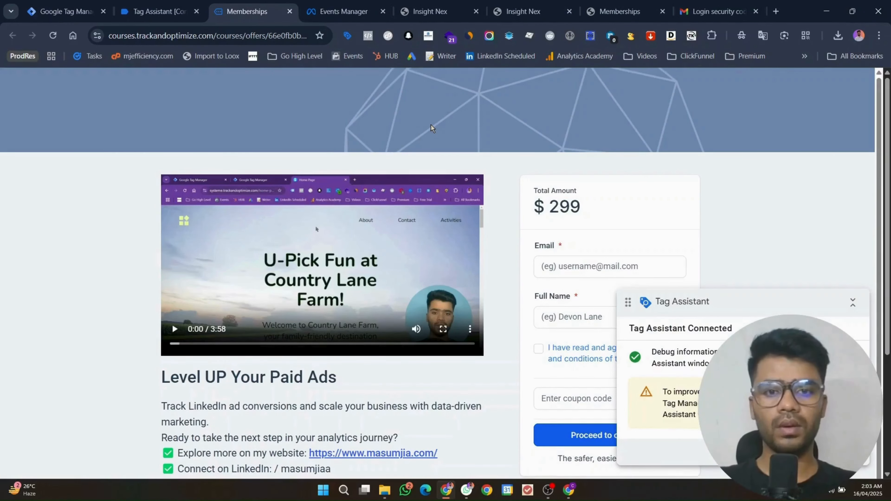
pyautogui.scroll(-4, 432, 126)
pyautogui.scroll(4, 448, 223)
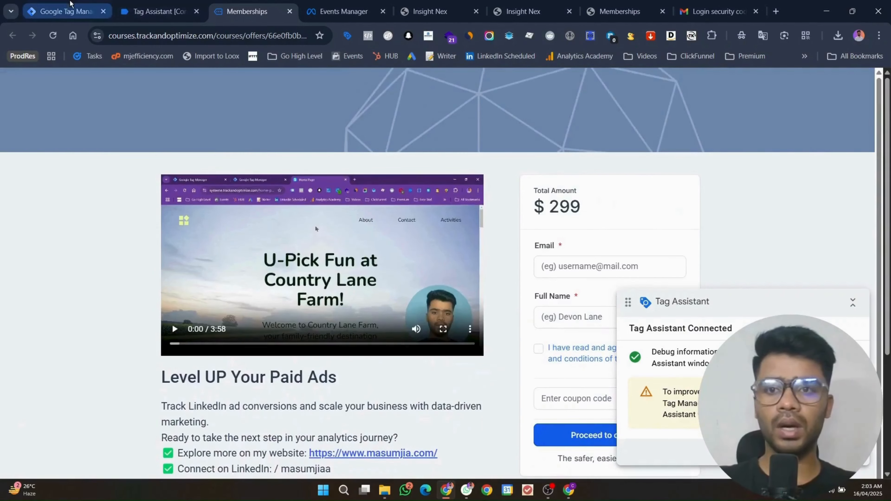
pyautogui.click(63, 11)
pyautogui.click(159, 11)
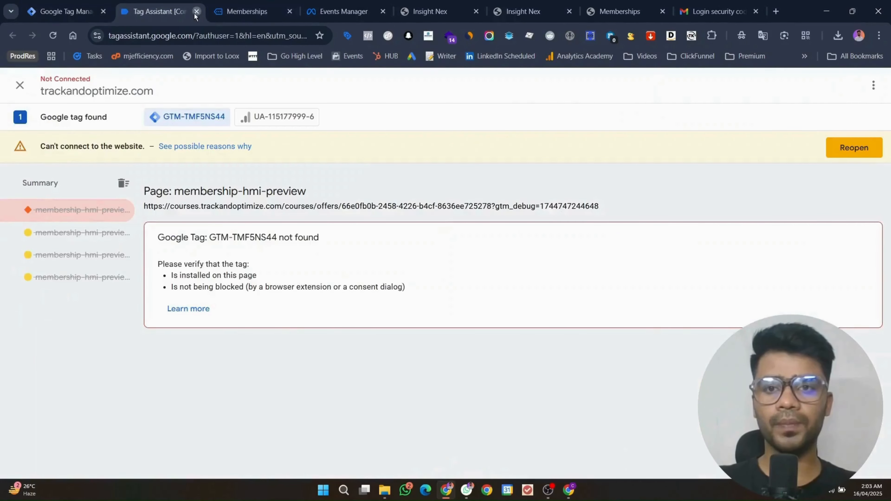
pyautogui.click(196, 11)
pyautogui.click(197, 11)
pyautogui.click(63, 11)
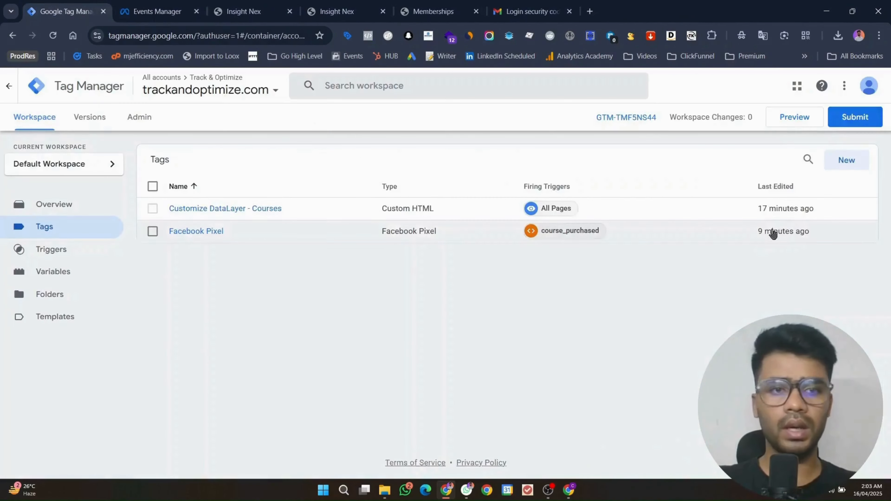
# Step: Relaunch Preview and paste the course checkout page address as the site URL
pyautogui.click(779, 118)
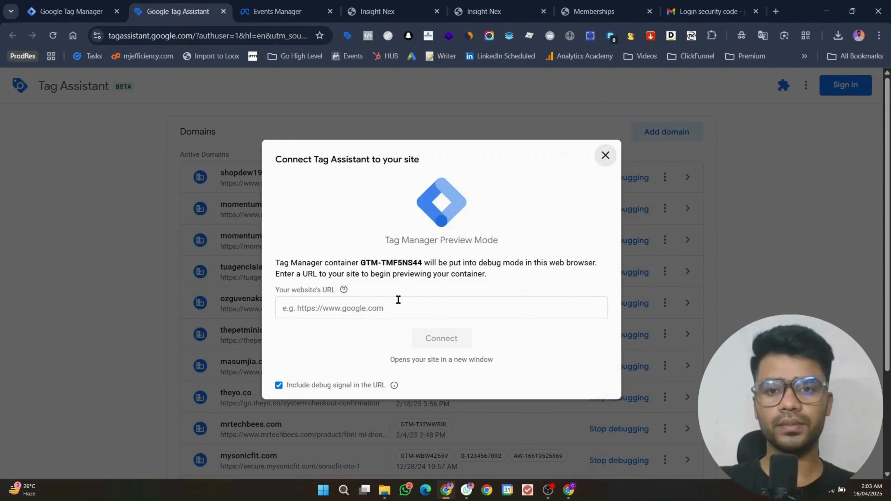
pyautogui.click(398, 299)
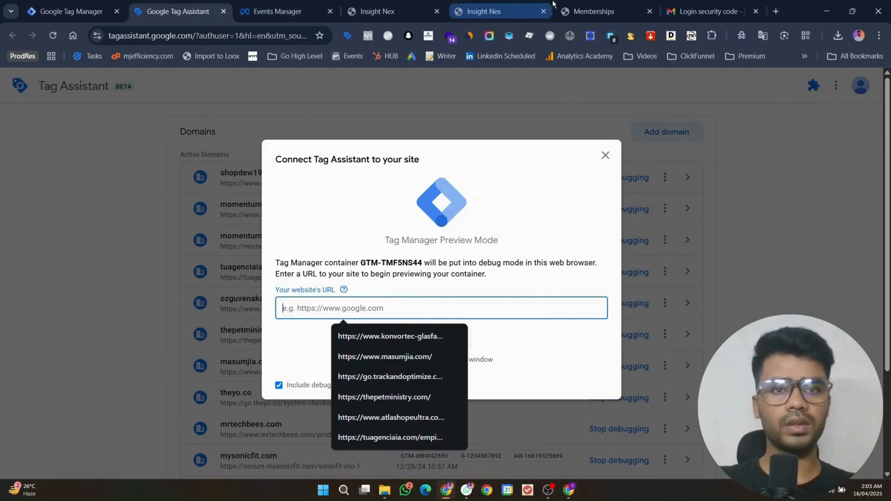
pyautogui.click(484, 11)
pyautogui.click(178, 11)
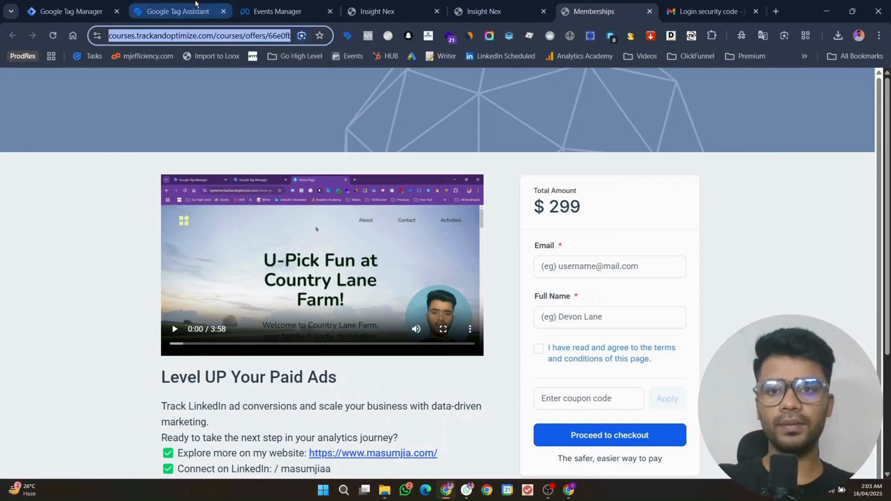
pyautogui.hotkey('ctrl', 'v')
pyautogui.click(414, 350)
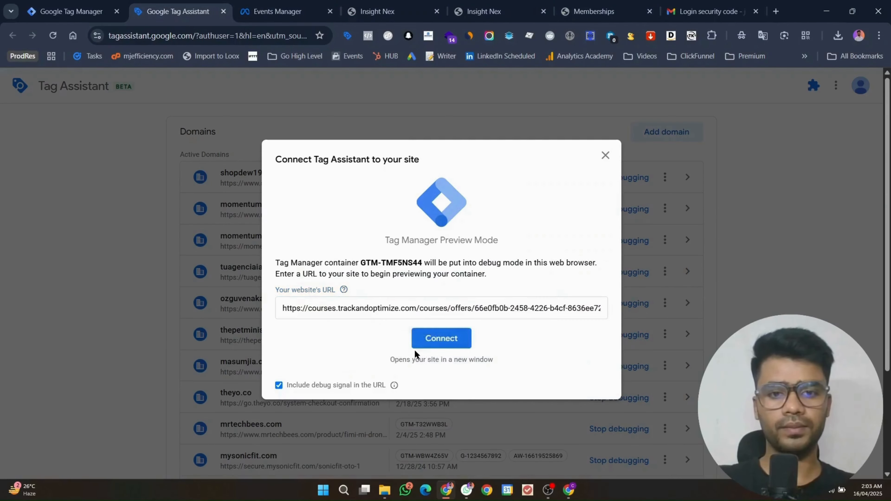
# Step: Connect Tag Assistant, enter the buyer's e-mail and full name, accept terms and proceed to checkout
pyautogui.click(418, 347)
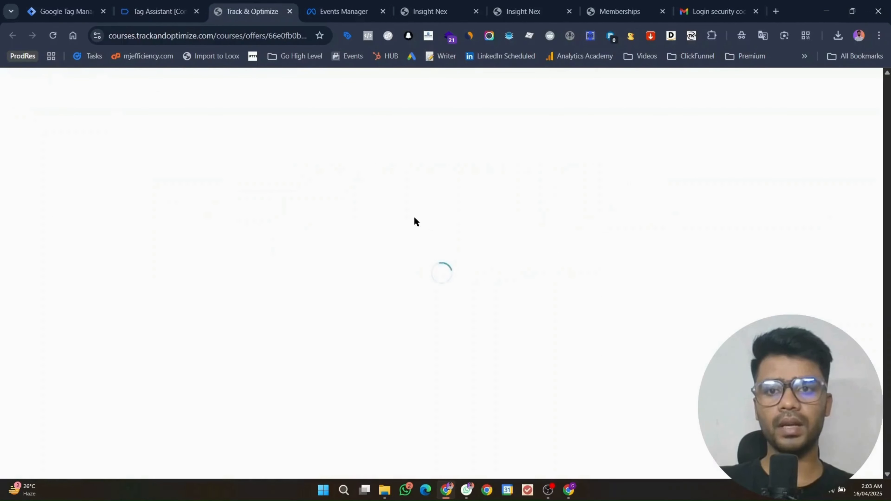
pyautogui.scroll(-1, 417, 245)
pyautogui.scroll(-6, 417, 248)
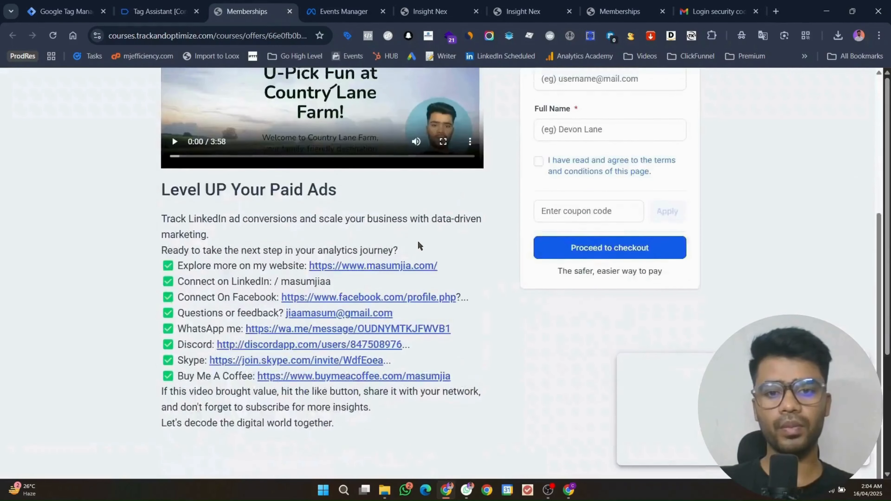
pyautogui.scroll(7, 416, 248)
pyautogui.click(578, 259)
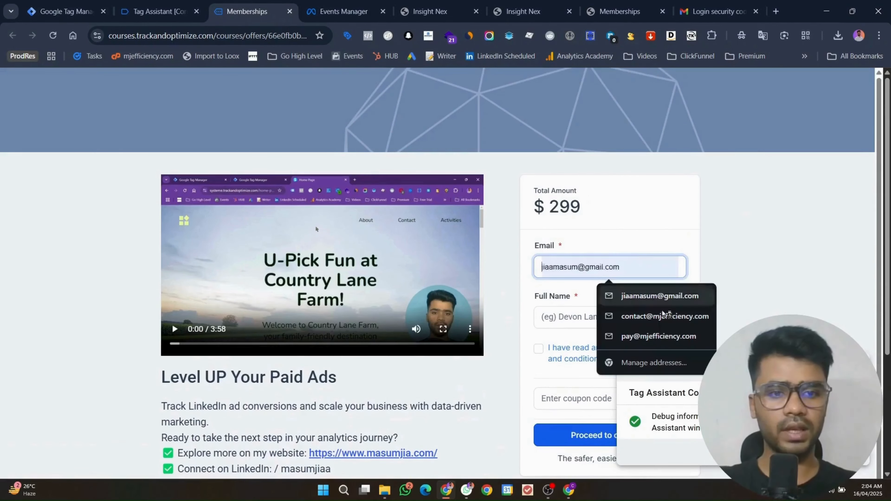
pyautogui.click(659, 336)
pyautogui.click(618, 316)
pyautogui.write('Test Pay')
pyautogui.click(538, 348)
pyautogui.click(557, 426)
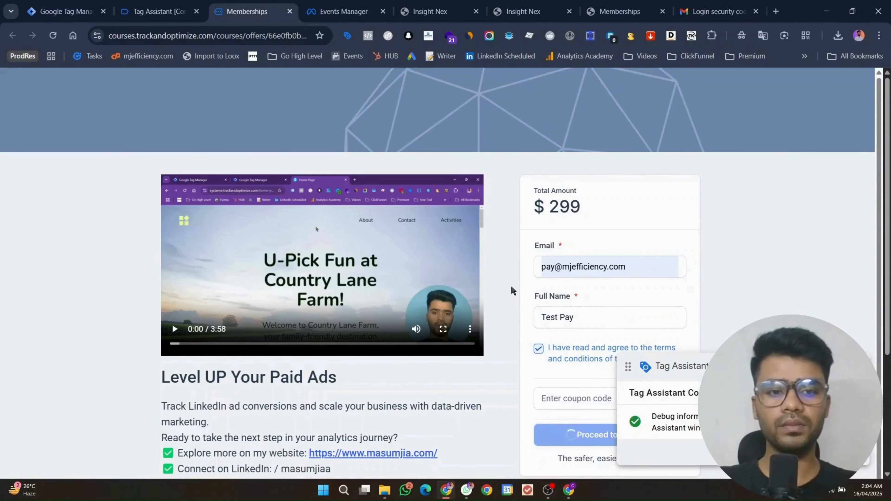
pyautogui.click(337, 12)
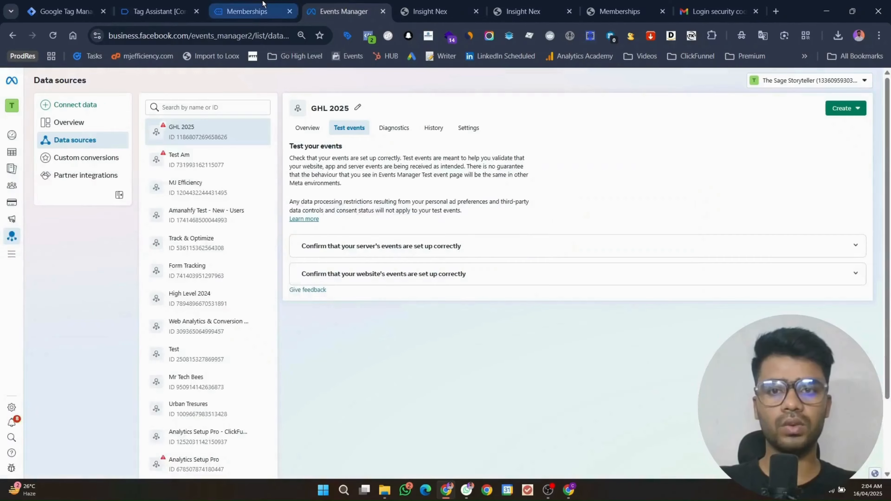
pyautogui.click(247, 11)
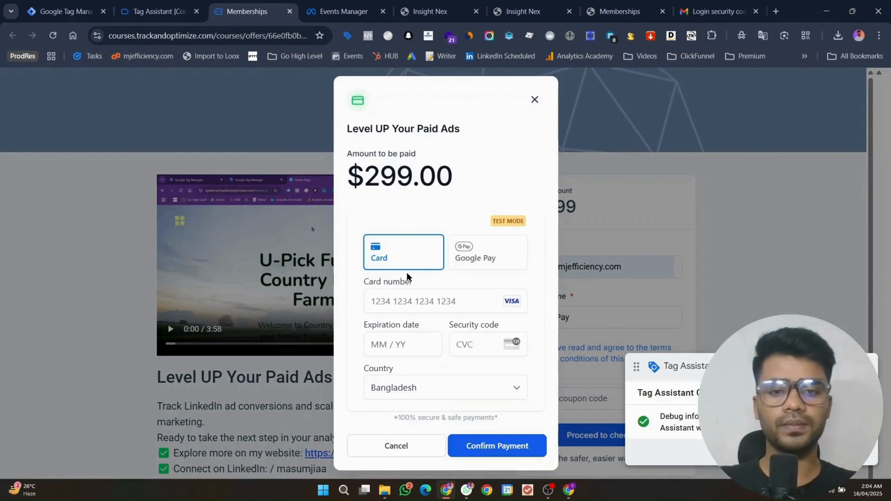
pyautogui.click(404, 297)
pyautogui.click(593, 261)
pyautogui.click(476, 336)
pyautogui.write('123')
pyautogui.click(476, 456)
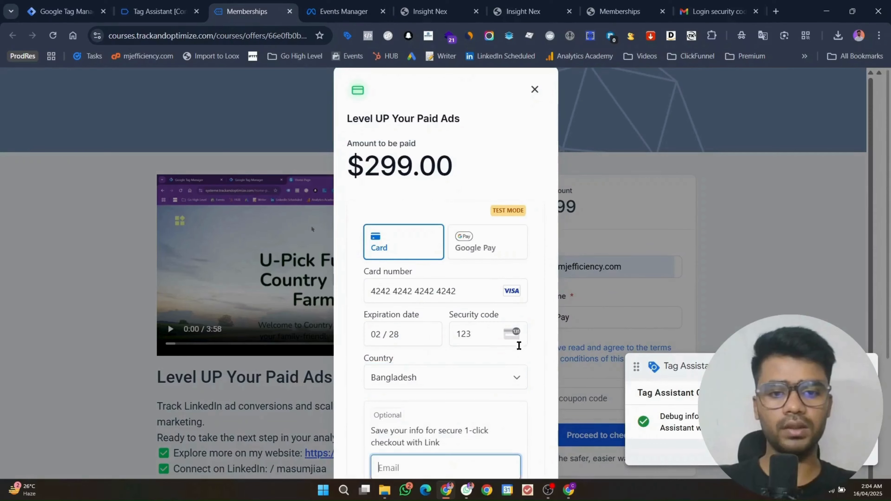
pyautogui.scroll(-5, 536, 344)
pyautogui.click(494, 454)
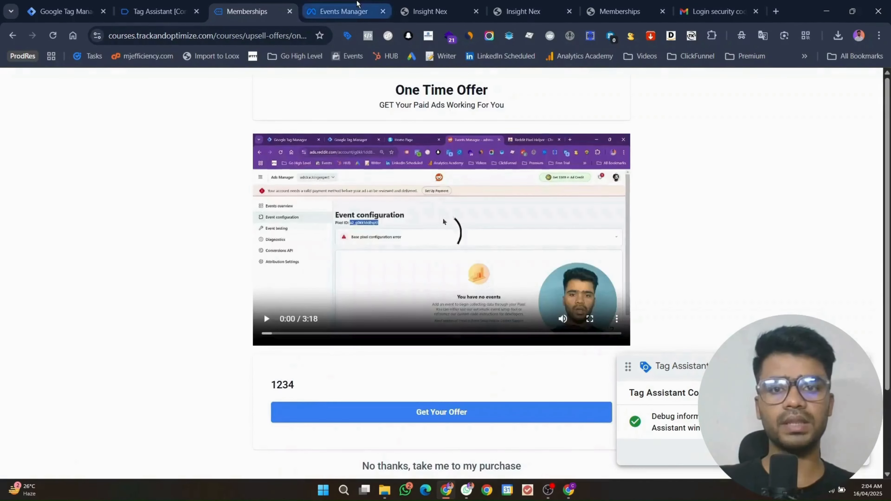
pyautogui.click(357, 3)
# Step: Expand the Purchase test event to view value 299.00, USD and content_name parameters
pyautogui.click(364, 295)
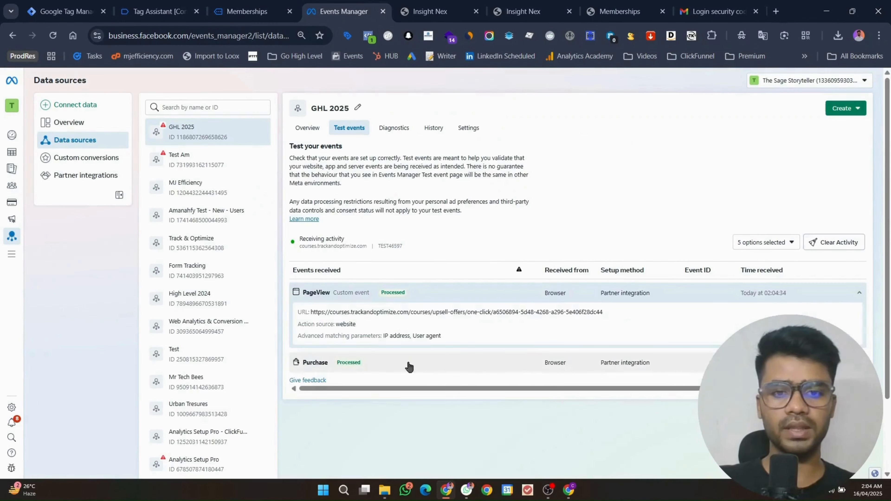
pyautogui.click(384, 373)
pyautogui.scroll(-3, 381, 430)
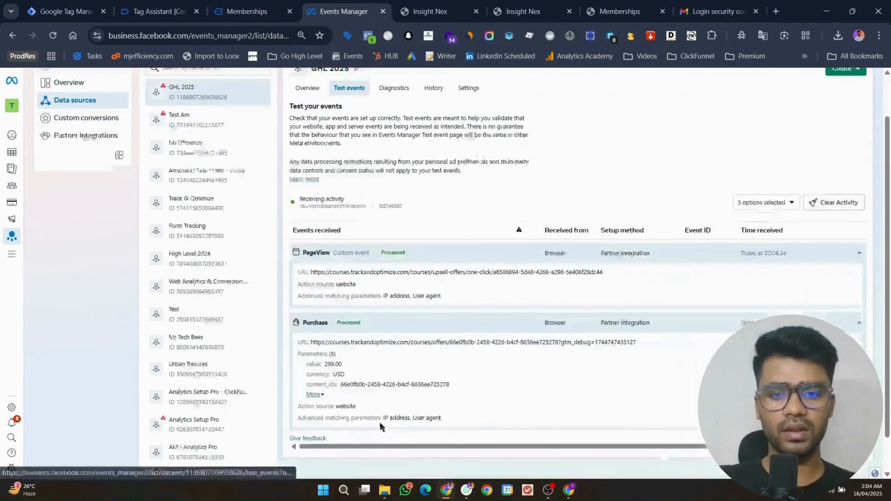
pyautogui.click(311, 346)
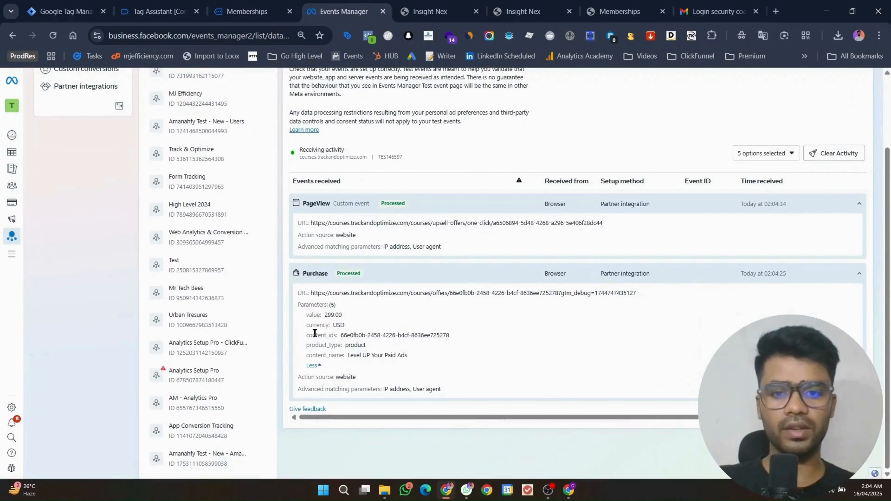
# Step: Return to the Level UP Your Paid Ads checkout page
pyautogui.click(256, 4)
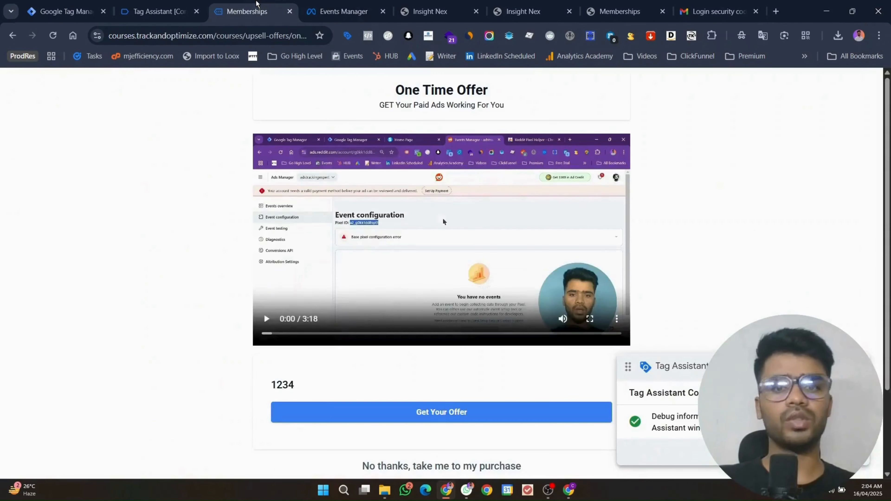
pyautogui.scroll(-3, 583, 172)
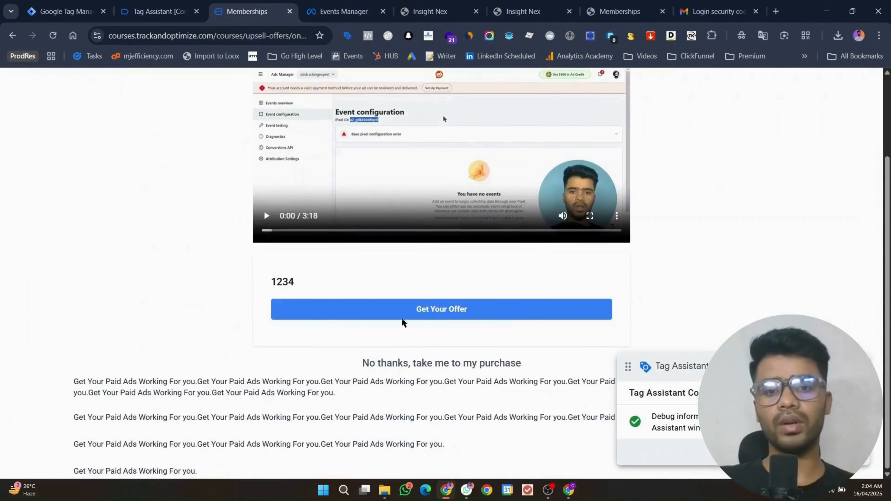
pyautogui.scroll(2, 316, 141)
pyautogui.click(620, 11)
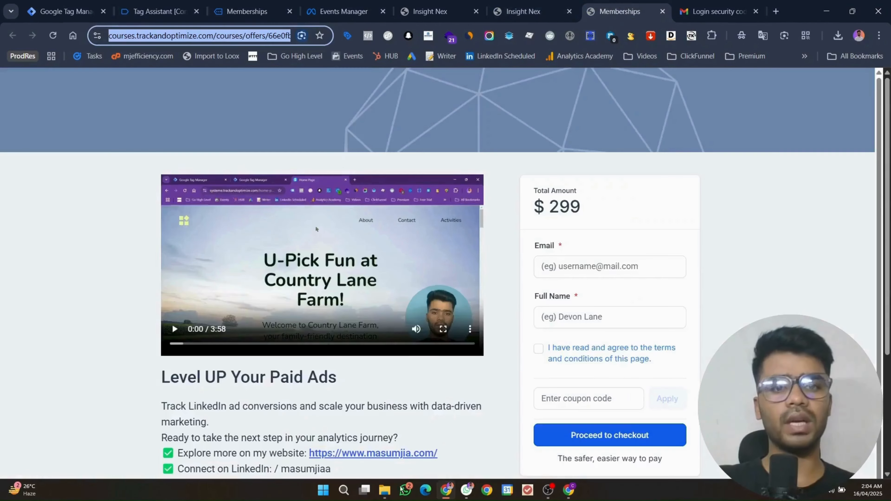
pyautogui.scroll(-3, 484, 302)
pyautogui.click(473, 267)
pyautogui.scroll(5, 494, 325)
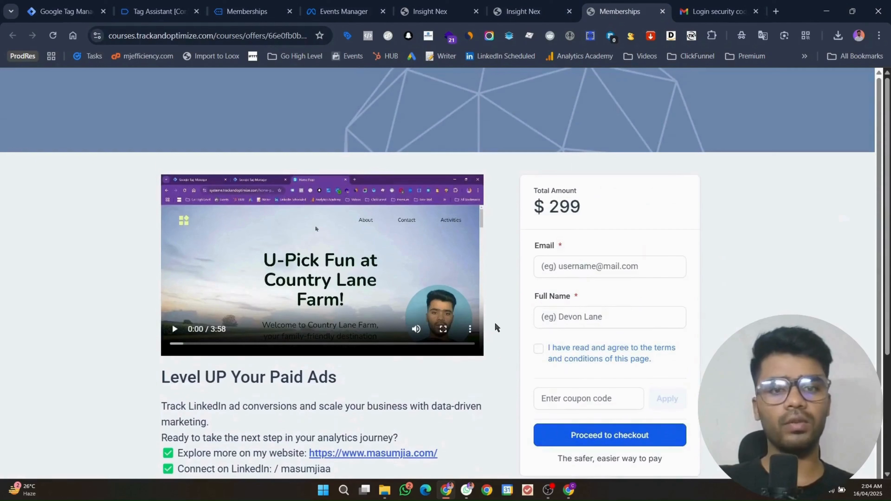